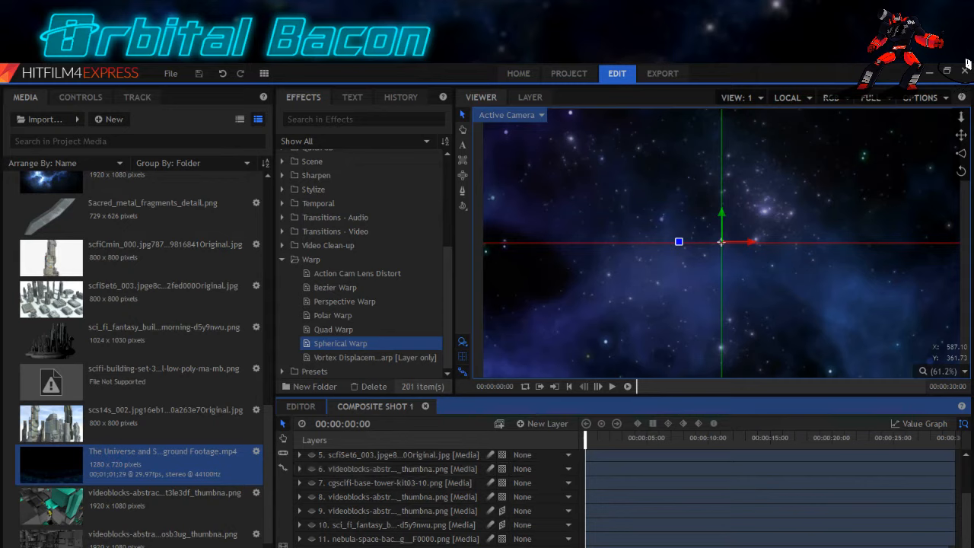
# Switch to the music player, set its volume to 37, and minimise it.
pyautogui.click(373, 547)
pyautogui.click(455, 347)
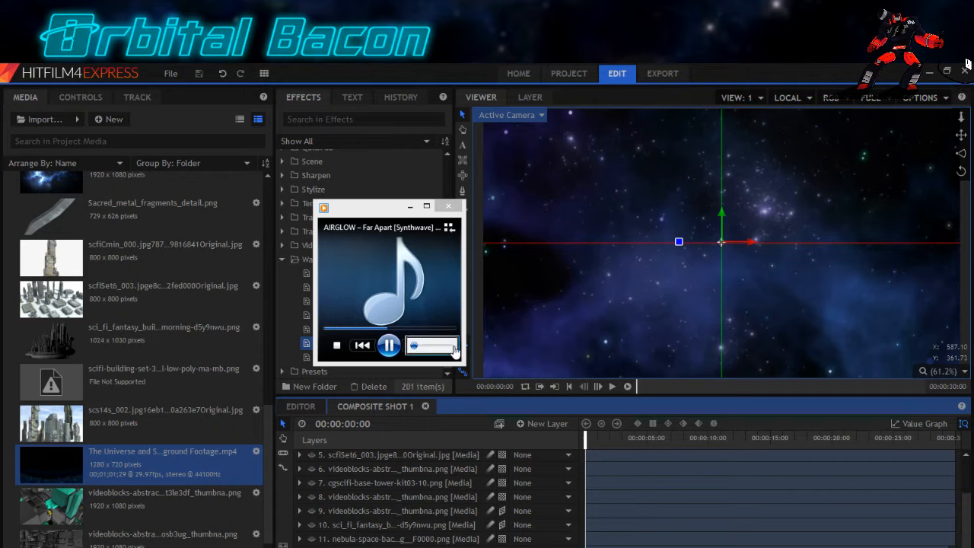
pyautogui.moveTo(415, 349); pyautogui.dragTo(430, 351)
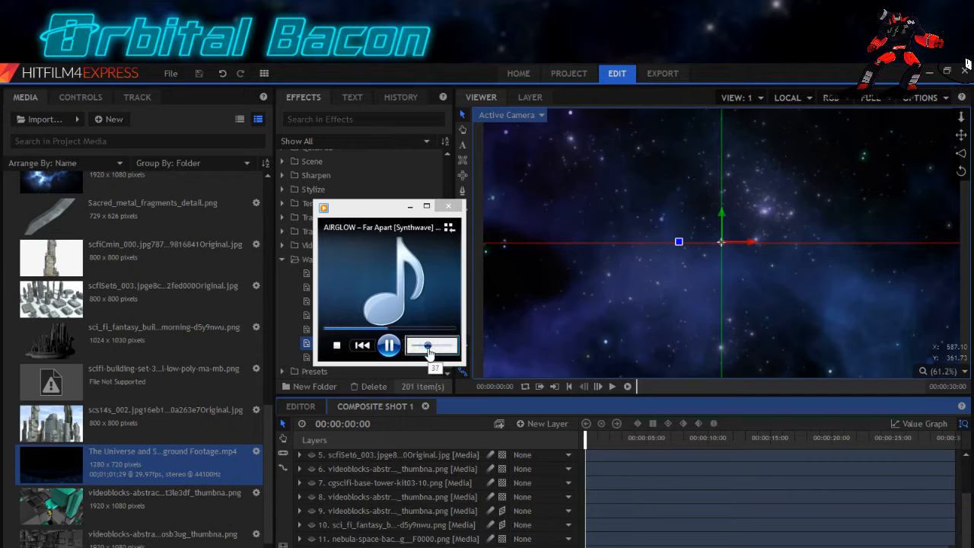
pyautogui.click(410, 206)
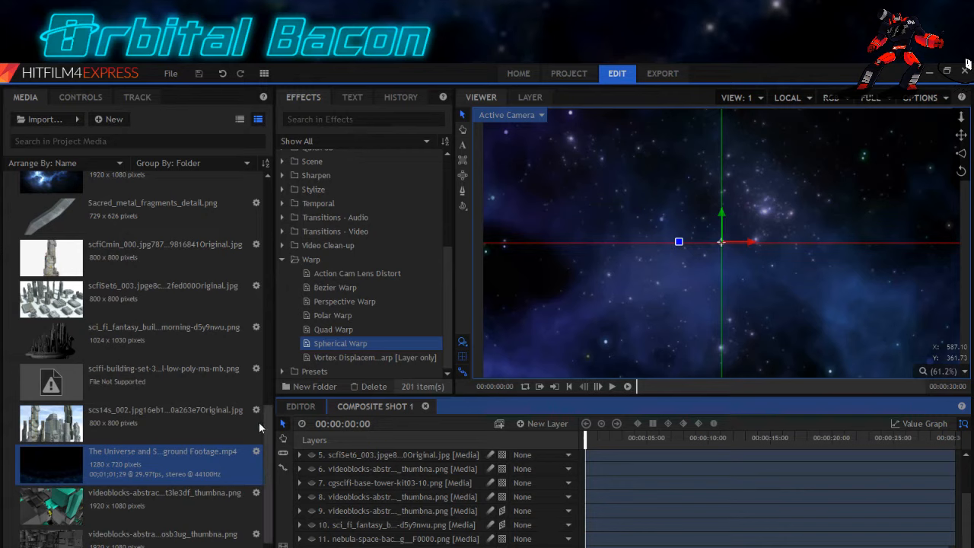
# Review the project media list, from the sci-fi city images to the space backgrounds and building renders.
pyautogui.scroll(3, 261, 434)
pyautogui.moveTo(266, 440); pyautogui.dragTo(273, 320)
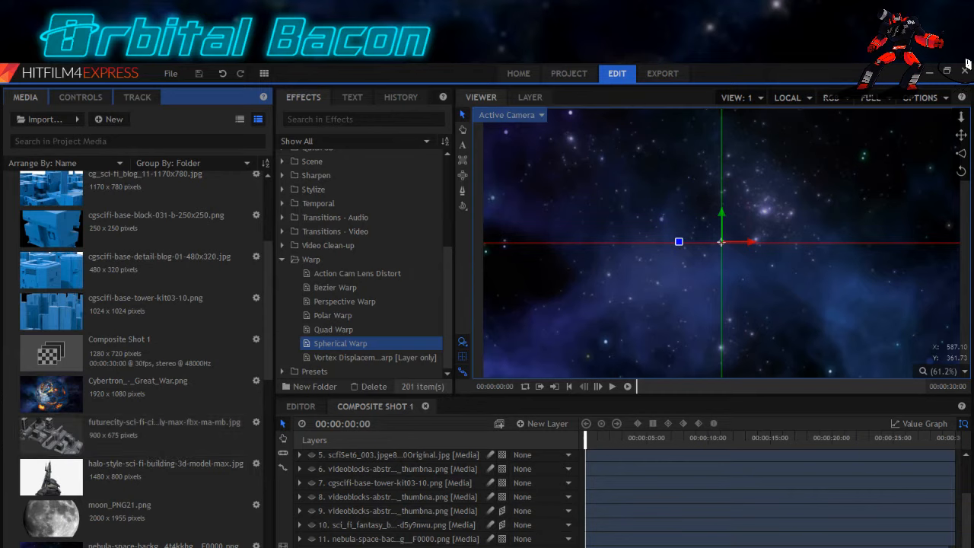
pyautogui.moveTo(266, 297); pyautogui.dragTo(267, 329)
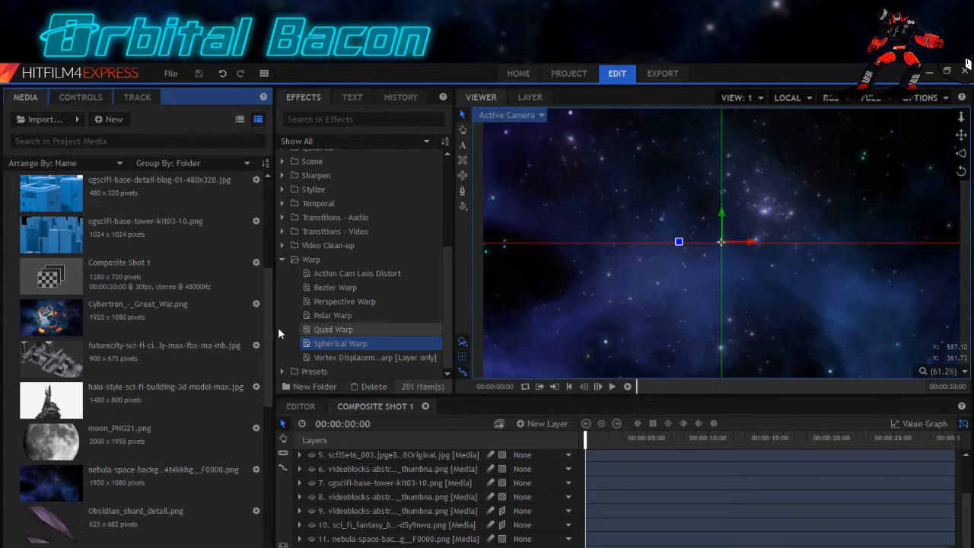
pyautogui.moveTo(270, 316); pyautogui.dragTo(265, 335)
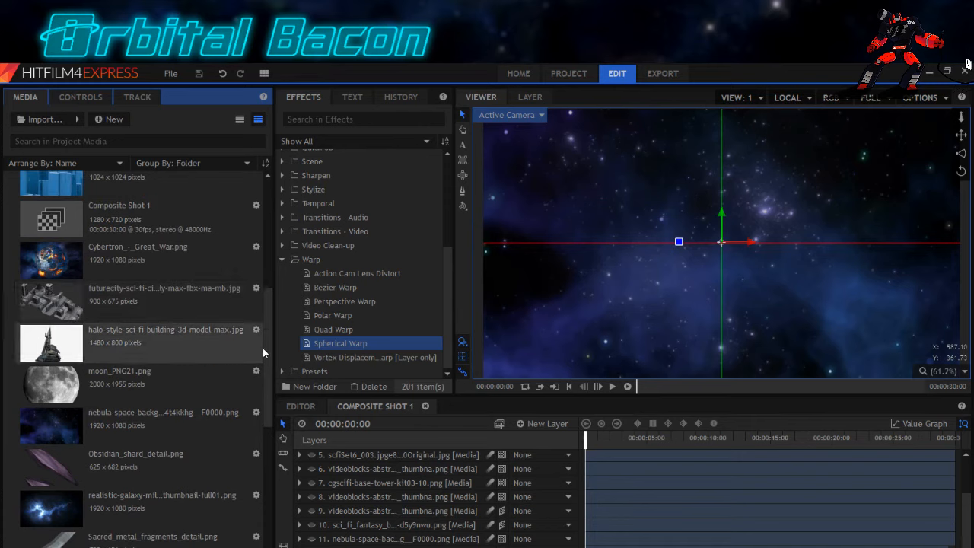
pyautogui.moveTo(266, 338); pyautogui.dragTo(258, 423)
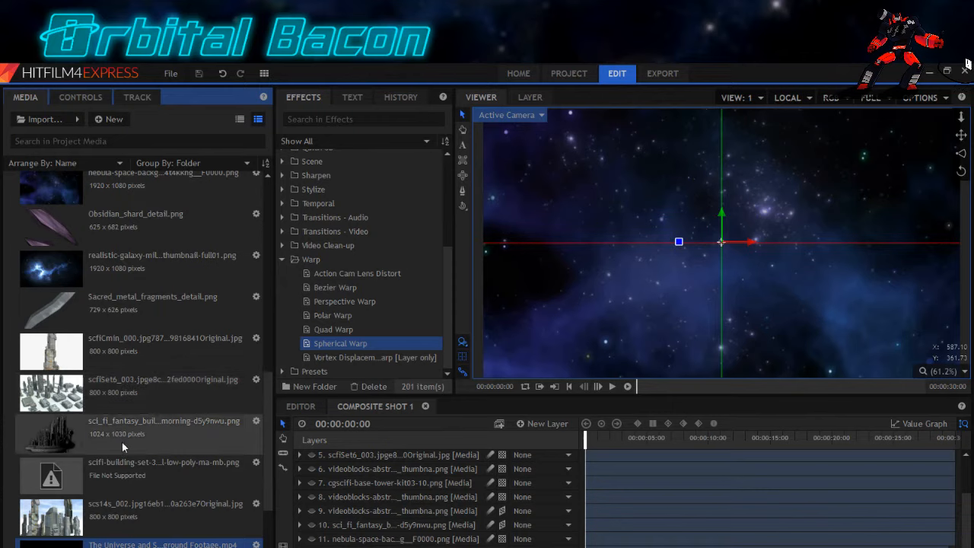
pyautogui.moveTo(271, 439); pyautogui.dragTo(266, 241)
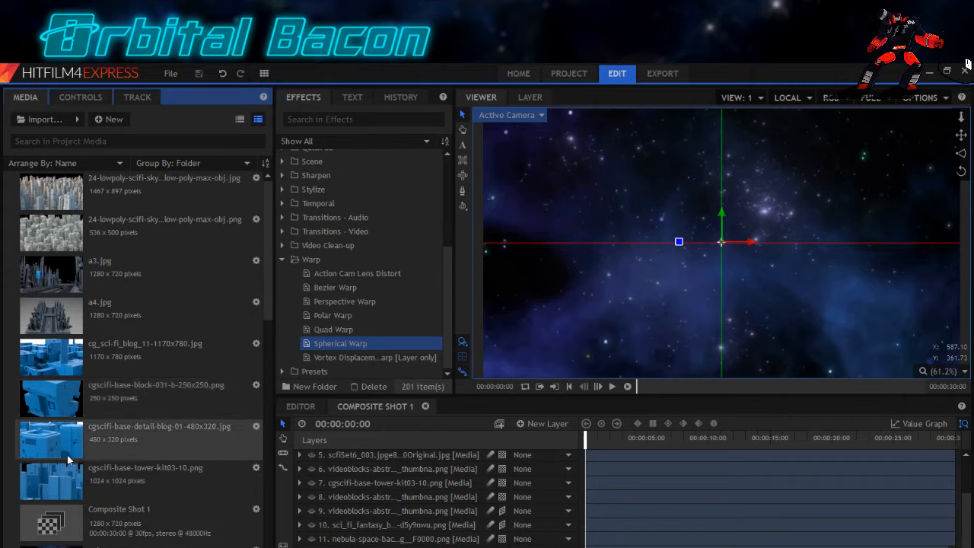
pyautogui.moveTo(270, 274); pyautogui.dragTo(268, 353)
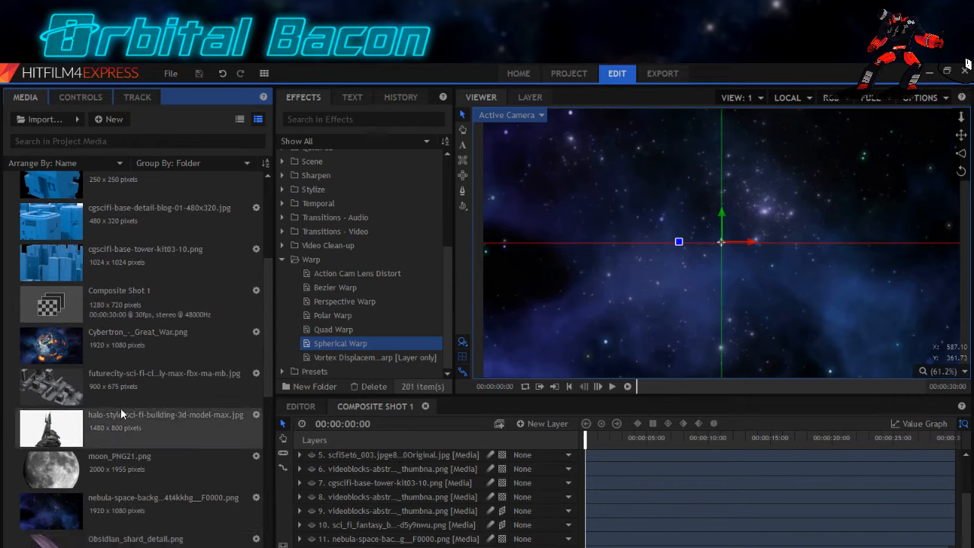
# Add moon_PNG21.png to Composite Shot 1 as a layer directly below layer 11.
pyautogui.click(108, 476)
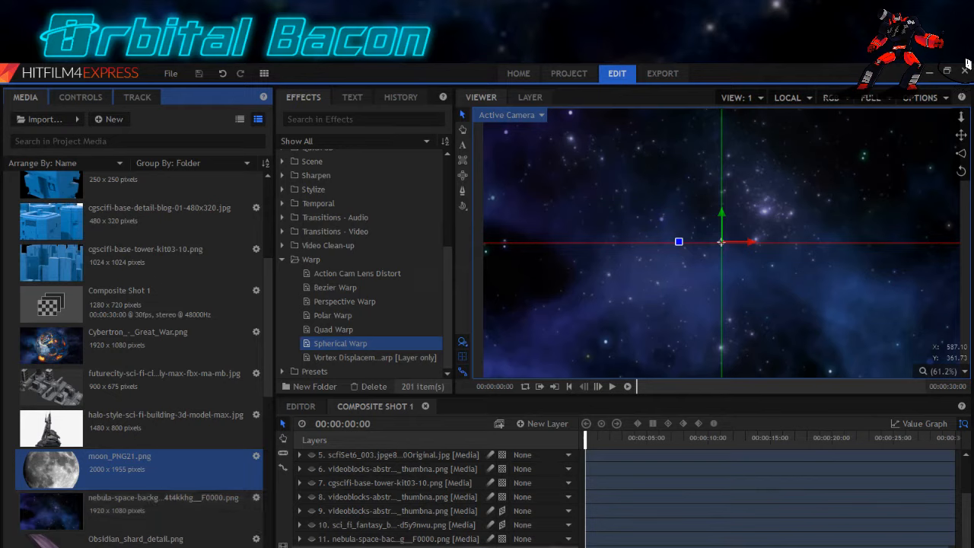
pyautogui.moveTo(120, 464); pyautogui.dragTo(380, 546)
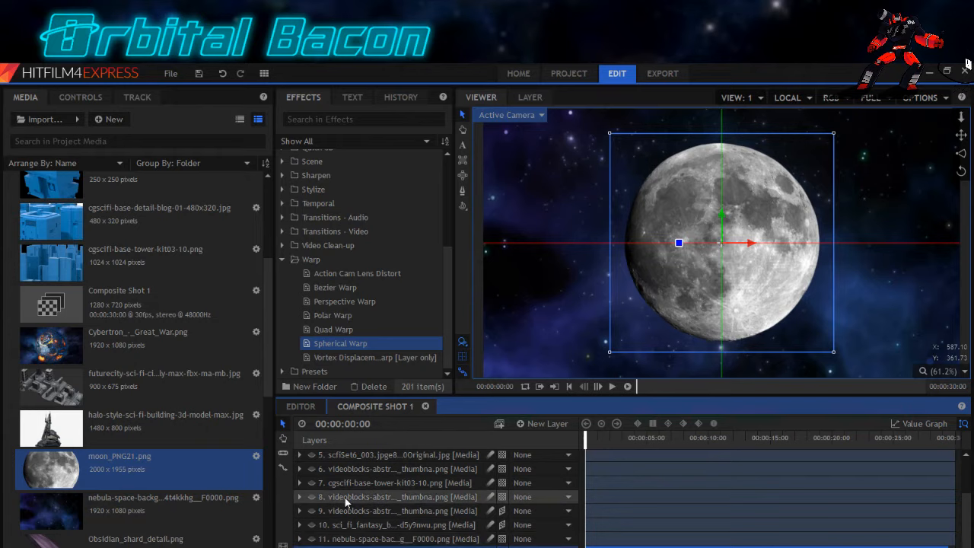
# Apply the Hue Shift effect from Color Grading to the moon layer and expand its settings.
pyautogui.click(79, 99)
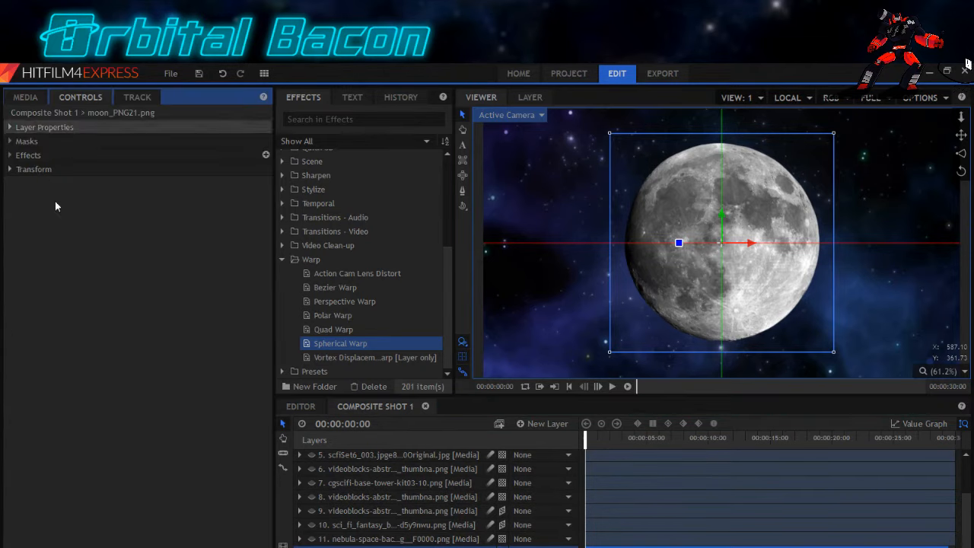
pyautogui.moveTo(446, 306); pyautogui.dragTo(448, 199)
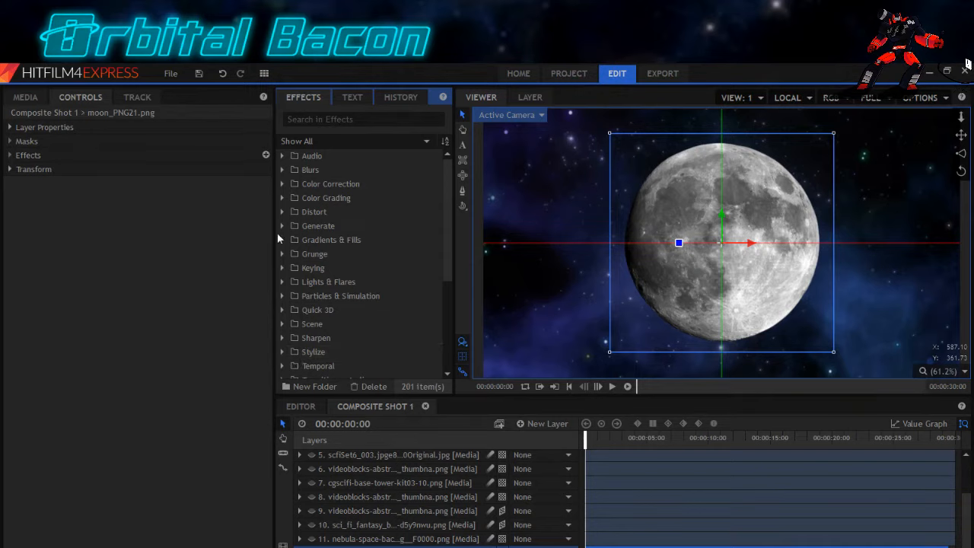
pyautogui.click(282, 198)
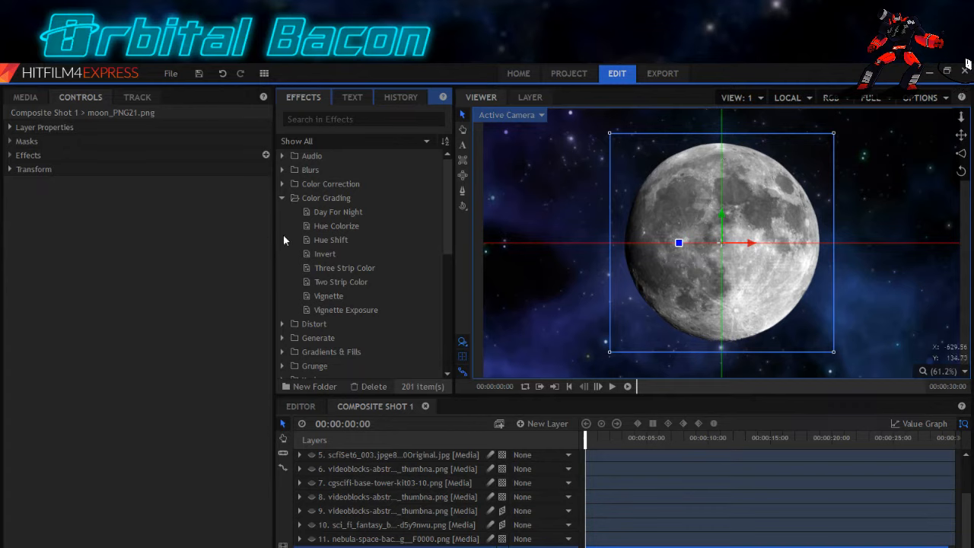
pyautogui.click(332, 240)
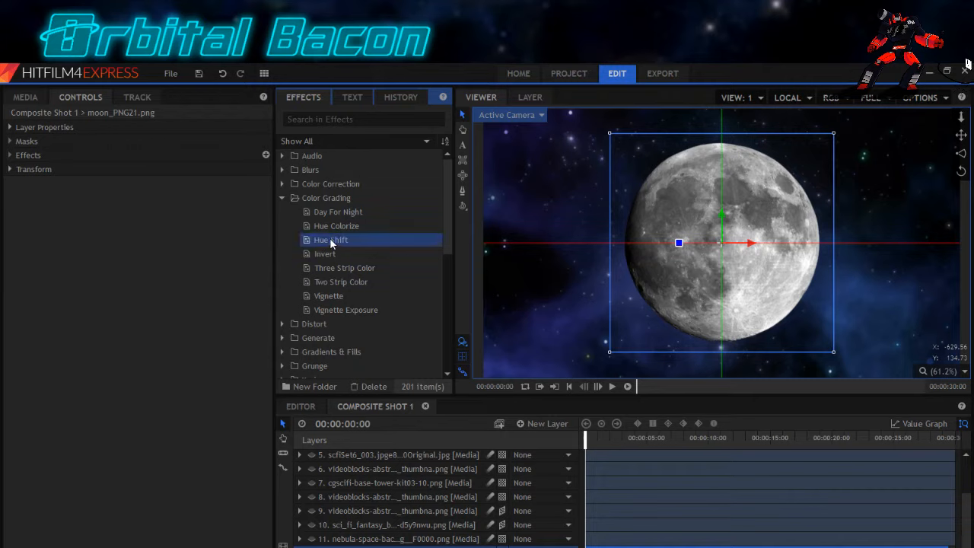
pyautogui.moveTo(26, 154); pyautogui.dragTo(26, 155)
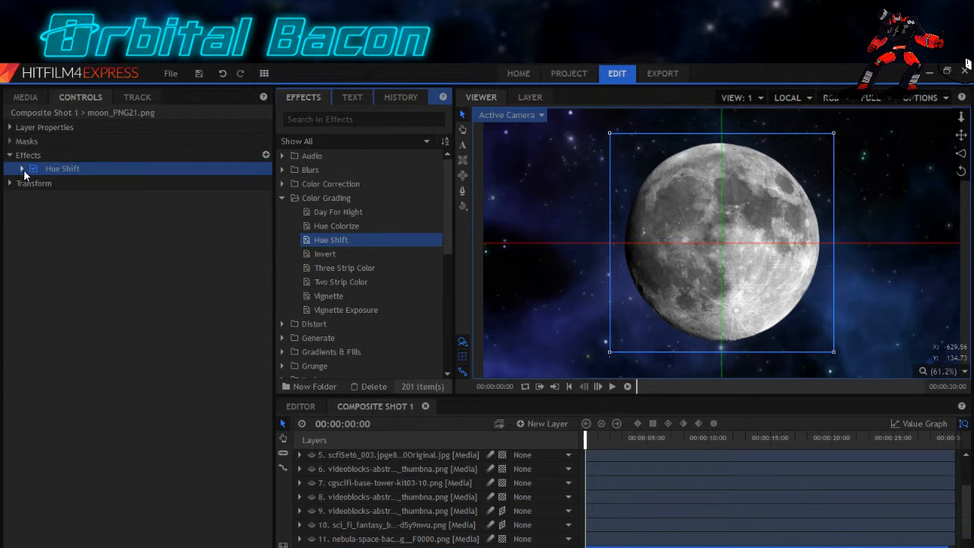
pyautogui.click(23, 169)
# Try Hue Shift lightness values of -20, -10 and -2 on the moon, return lightness to 0, and disable the effect.
pyautogui.moveTo(170, 226); pyautogui.dragTo(159, 226)
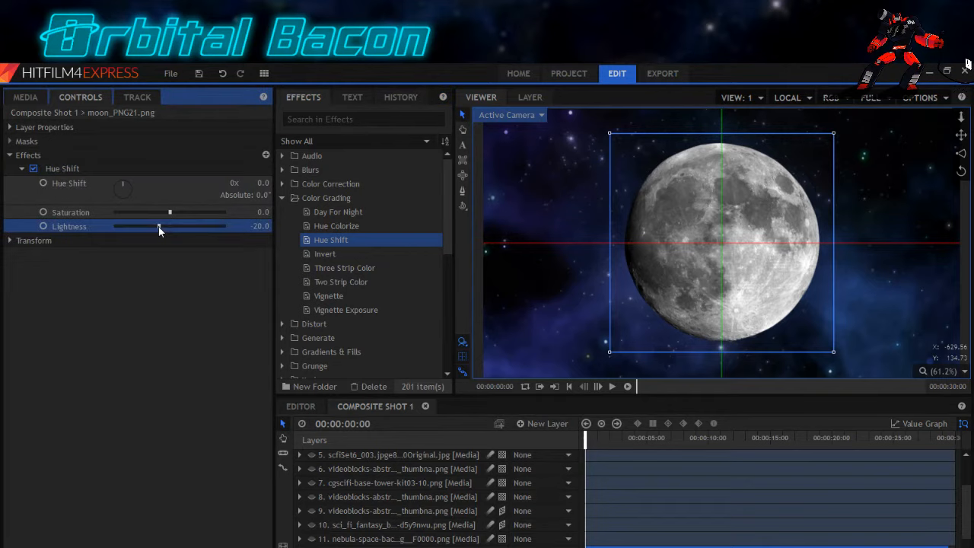
pyautogui.moveTo(160, 228); pyautogui.dragTo(165, 227)
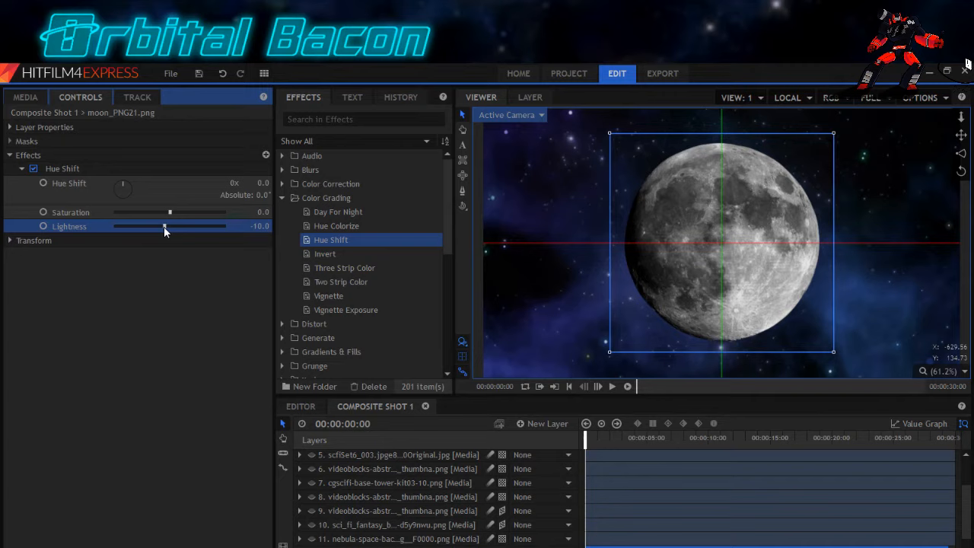
pyautogui.moveTo(163, 226); pyautogui.dragTo(168, 231)
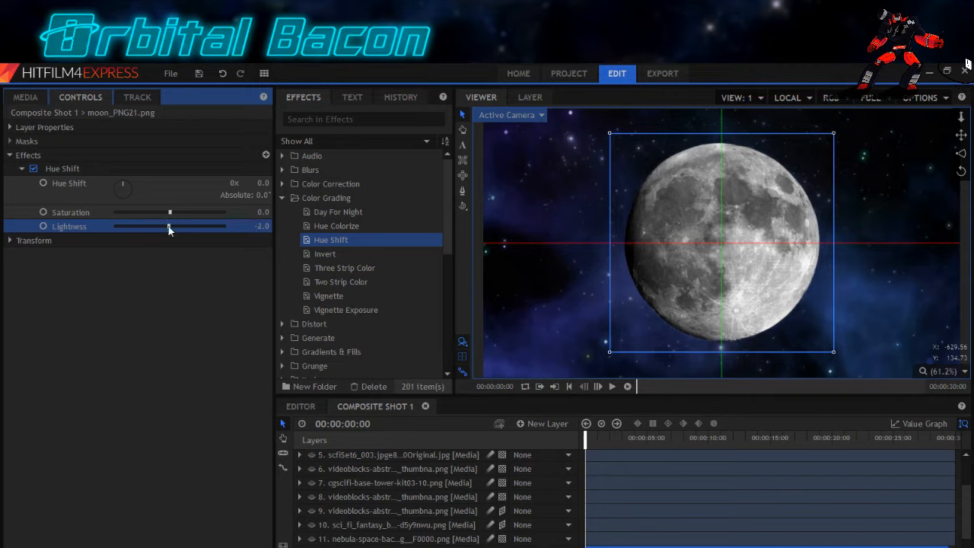
pyautogui.click(35, 169)
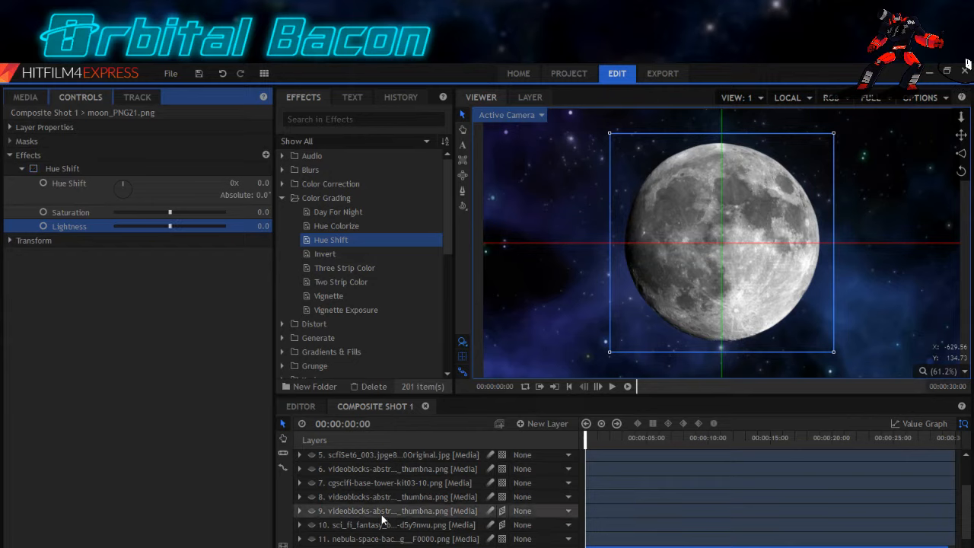
# Add the dark grey tech-structure image ending in osb3ug_thumbna.png to Composite Shot 1, directly above the moon layer.
pyautogui.click(23, 97)
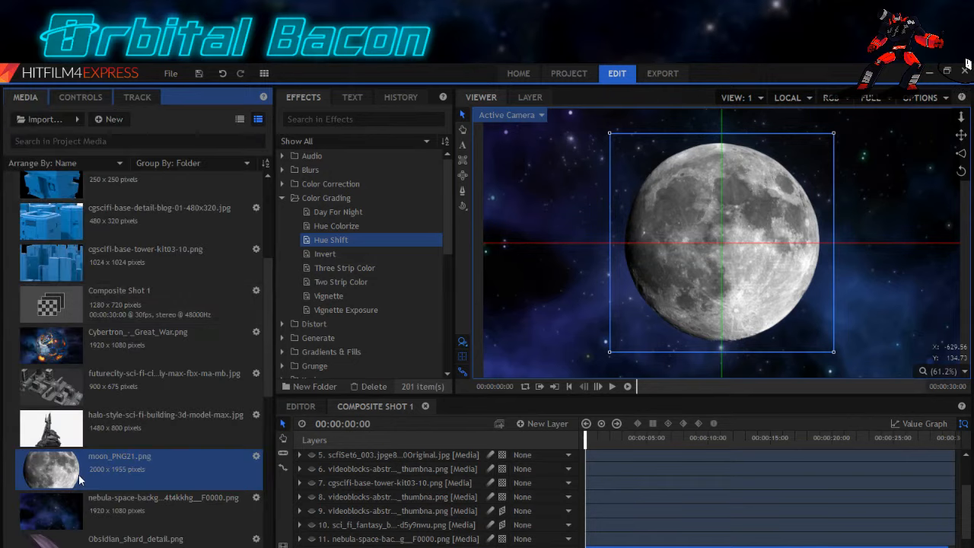
pyautogui.scroll(-10, 80, 475)
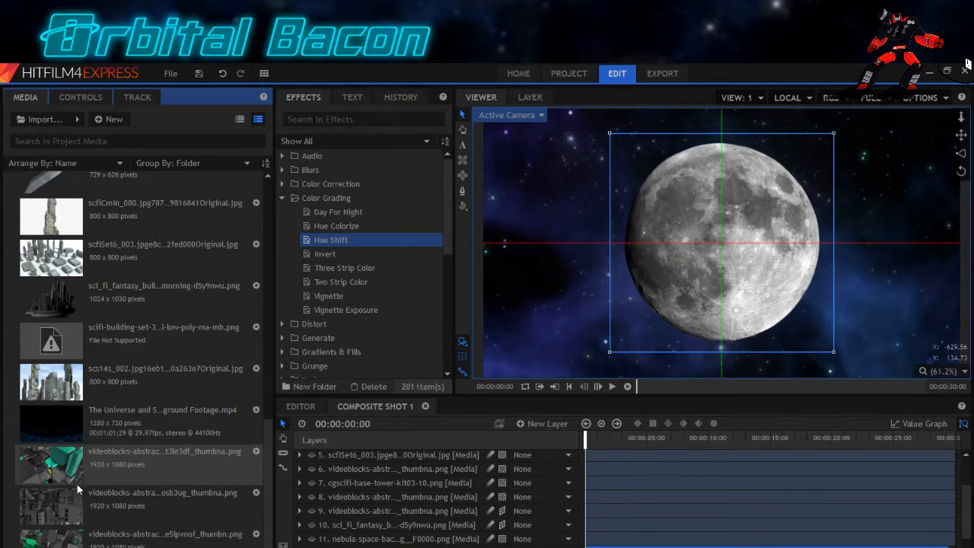
pyautogui.click(80, 498)
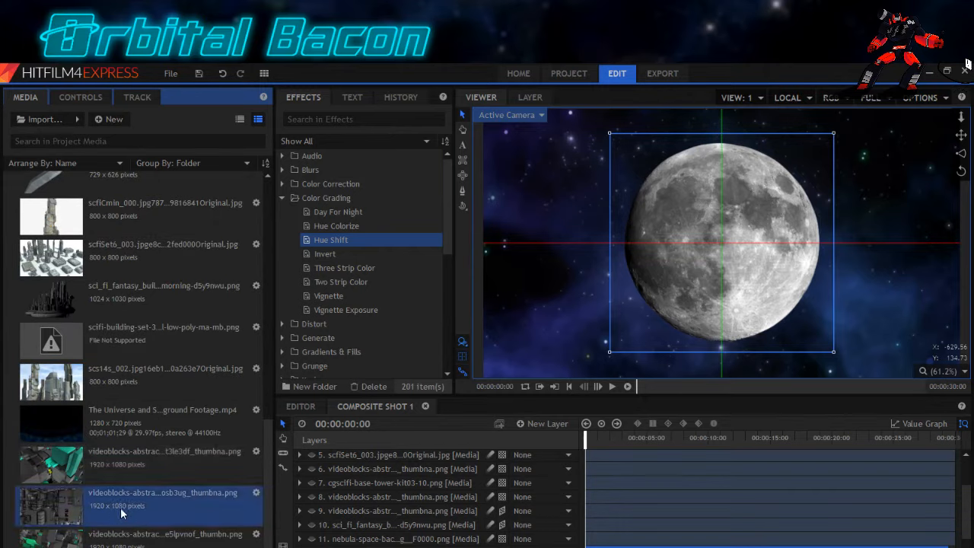
pyautogui.moveTo(108, 511); pyautogui.dragTo(586, 545)
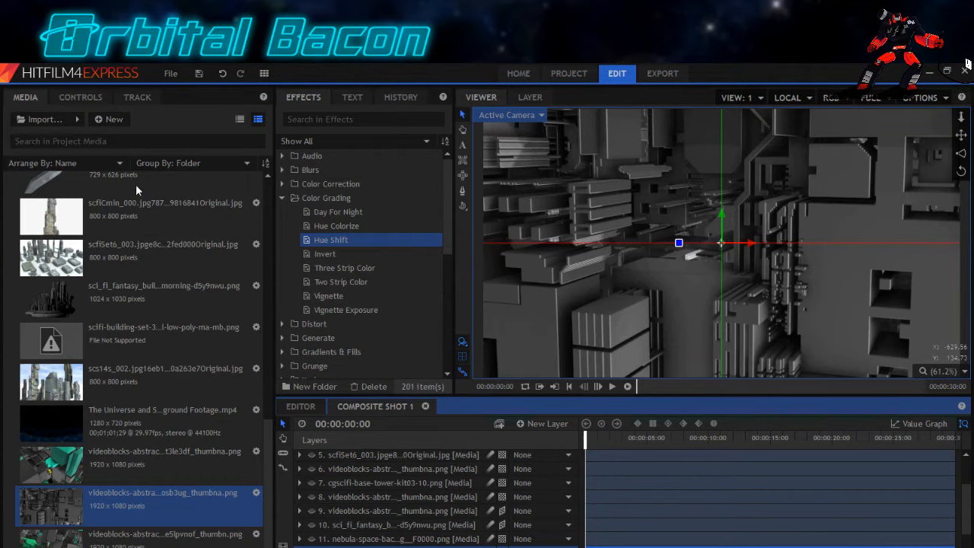
# Scale the tech-structure image layer down to 10% so it fits within the moon.
pyautogui.click(80, 97)
pyautogui.click(10, 170)
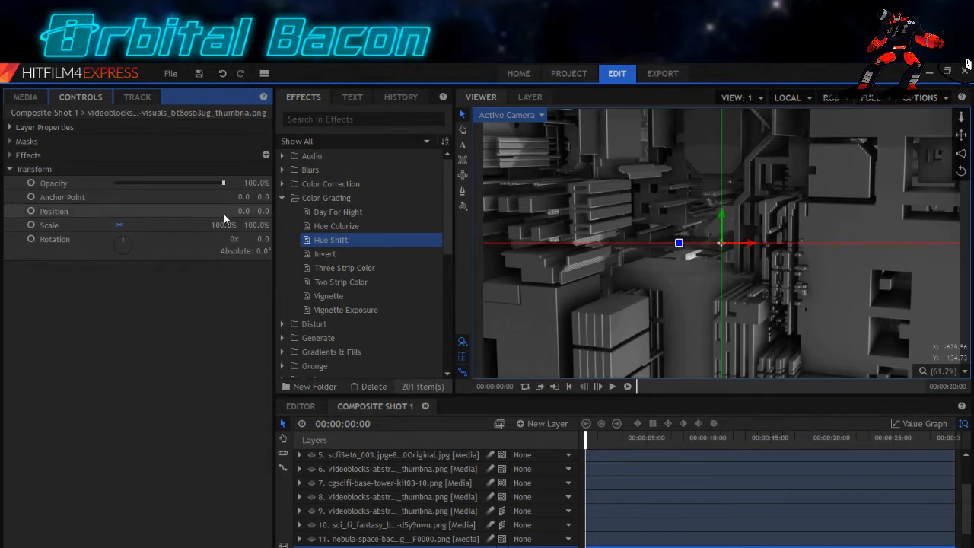
pyautogui.moveTo(221, 227)
pyautogui.mouseDown()
pyautogui.moveTo(189, 226)
pyautogui.moveTo(234, 224)
pyautogui.mouseUp()
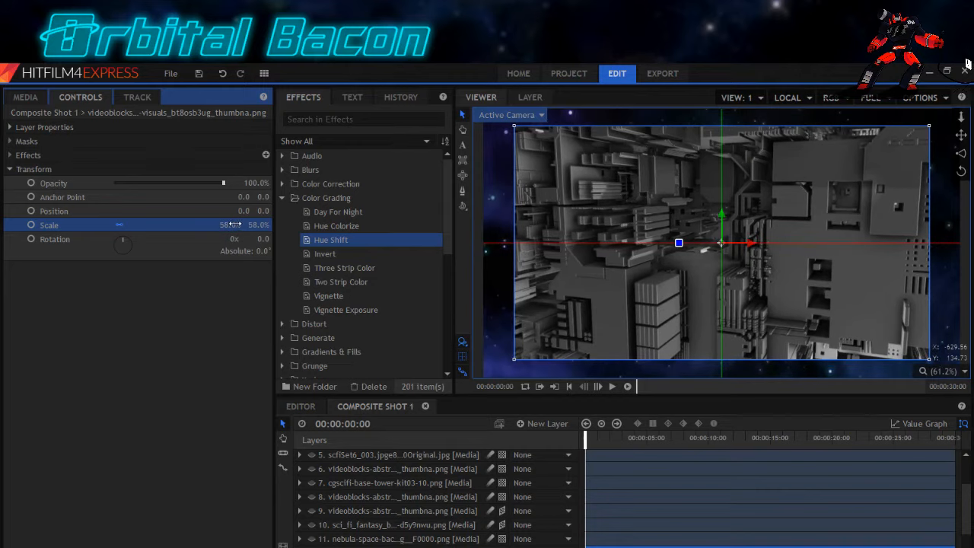
pyautogui.moveTo(234, 224); pyautogui.dragTo(215, 225)
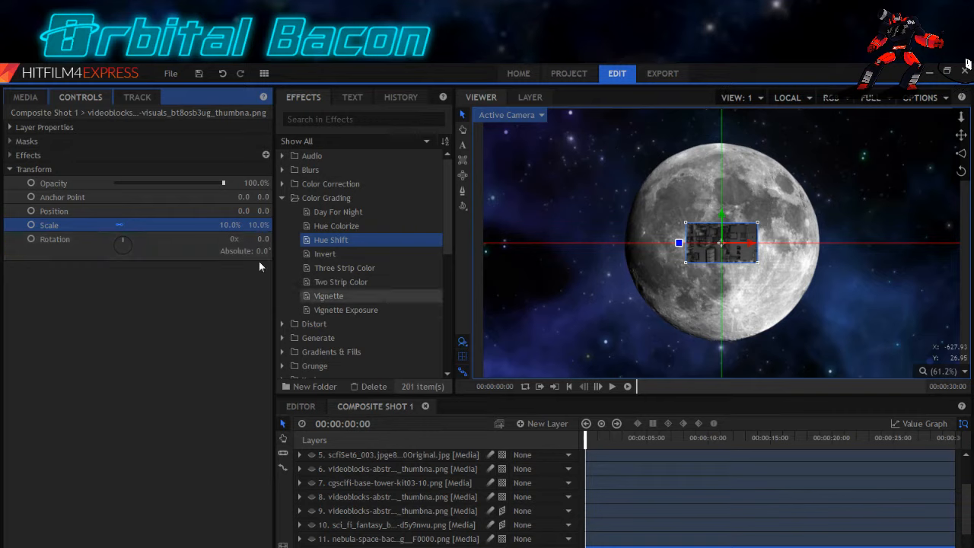
pyautogui.click(25, 97)
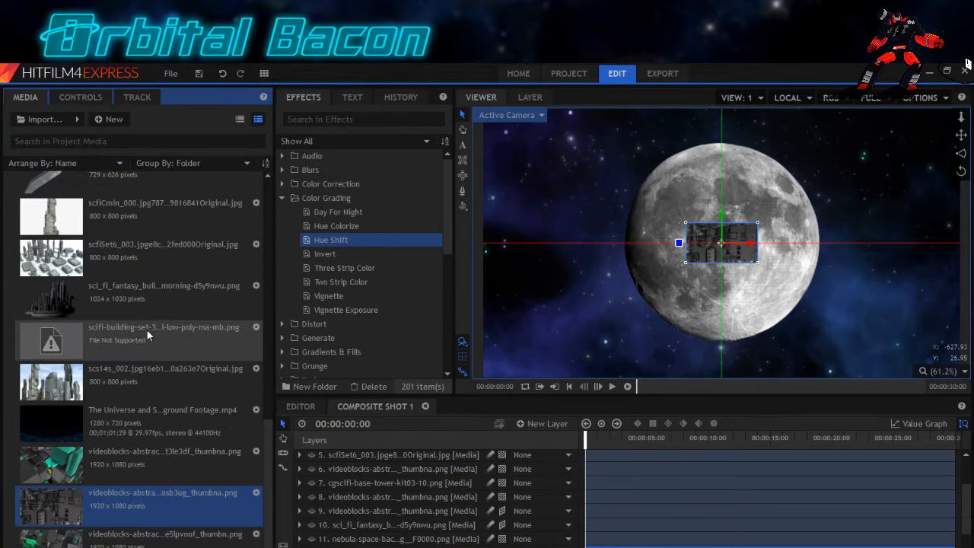
pyautogui.scroll(3, 146, 329)
pyautogui.scroll(-3, 146, 329)
pyautogui.scroll(3, 147, 330)
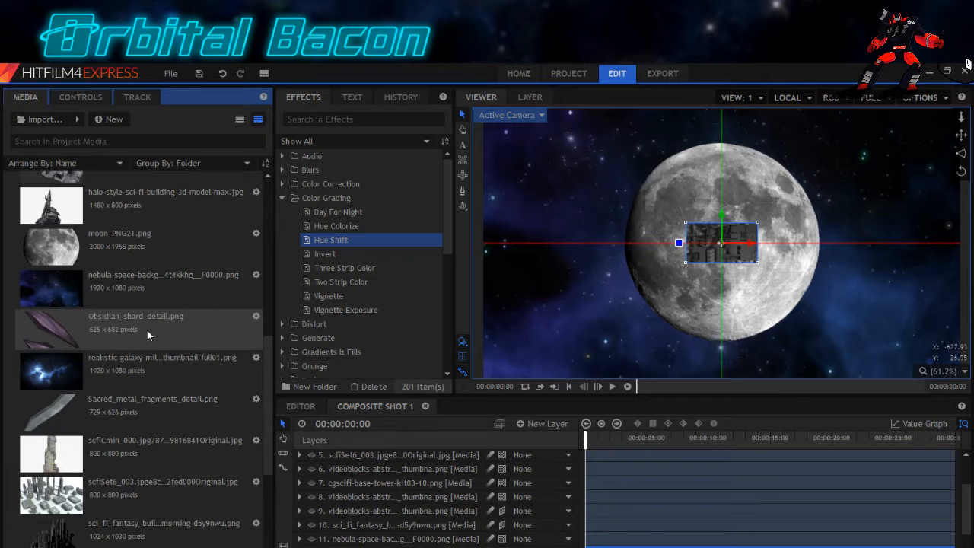
pyautogui.scroll(-3, 147, 330)
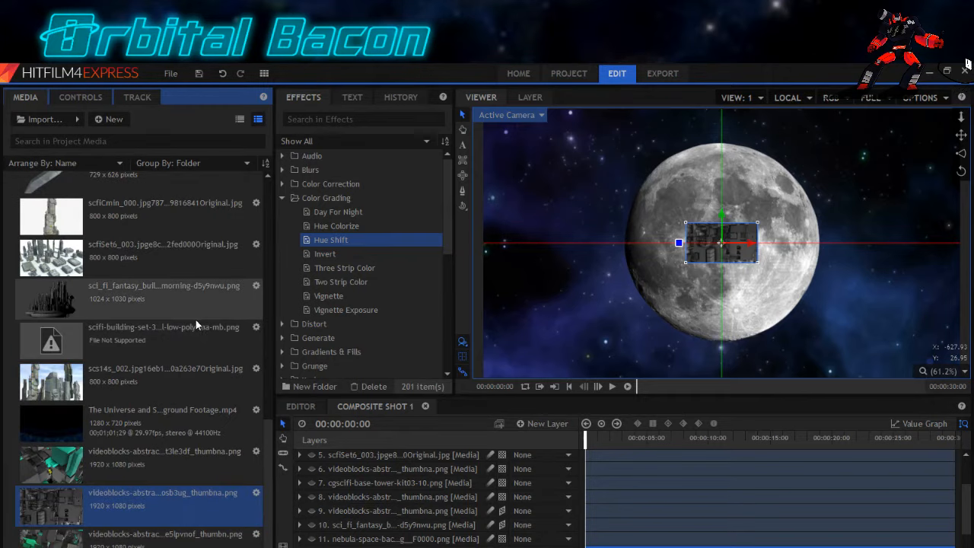
pyautogui.click(80, 97)
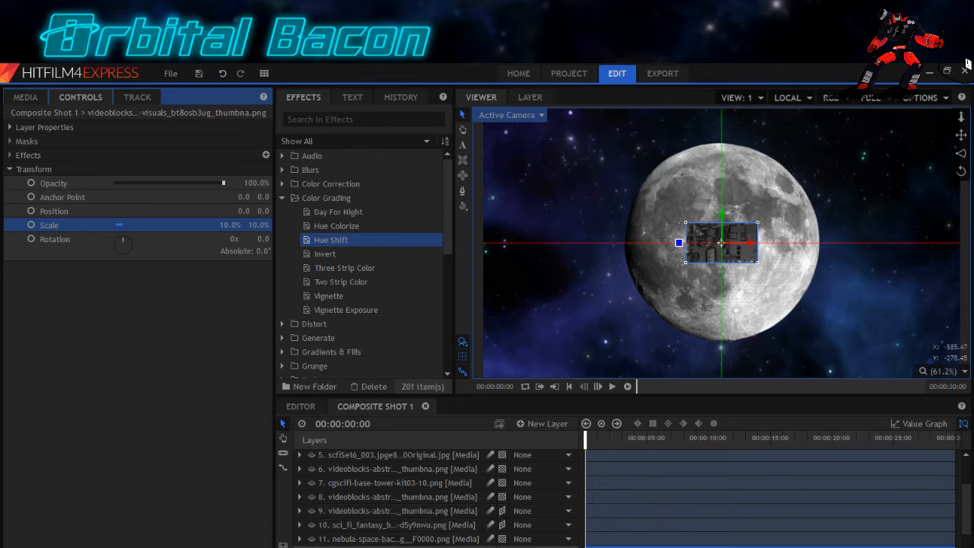
# Hide the new tech-structure layer and show layers 11 through 6 one by one to preview the moon build-up.
pyautogui.click(311, 547)
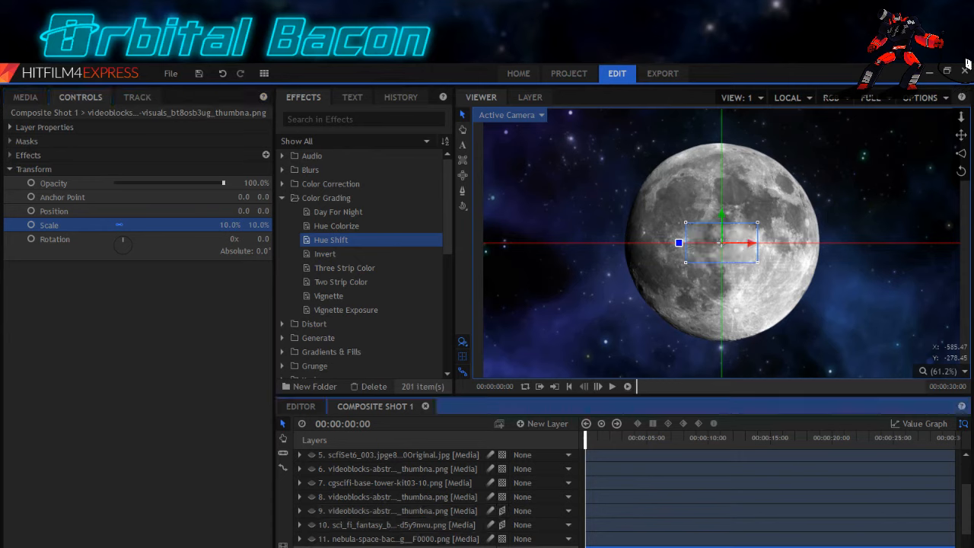
pyautogui.click(313, 539)
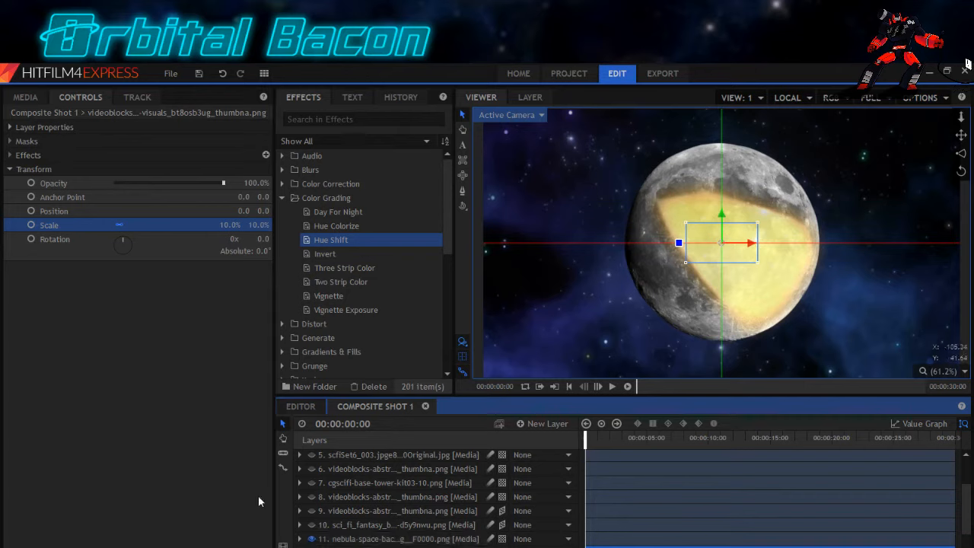
pyautogui.click(312, 525)
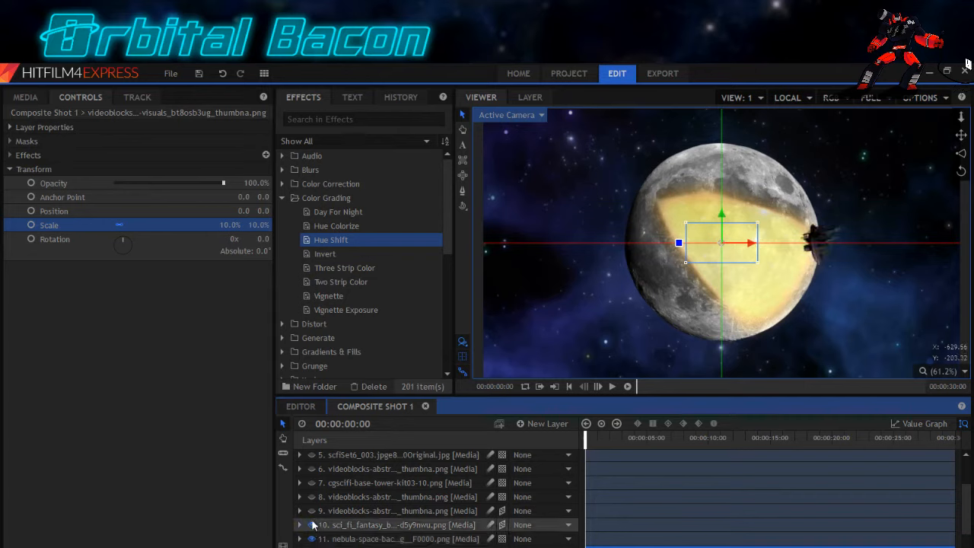
pyautogui.click(312, 511)
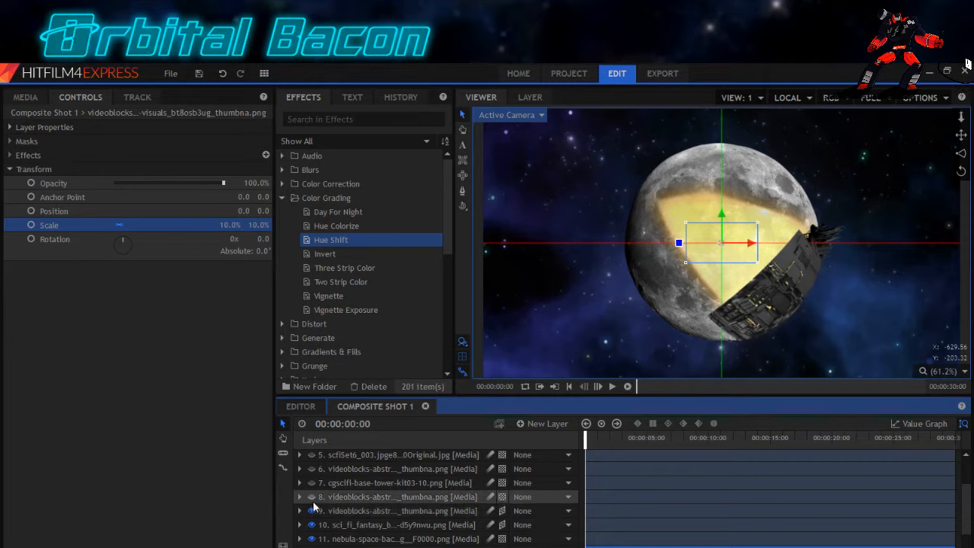
pyautogui.click(312, 497)
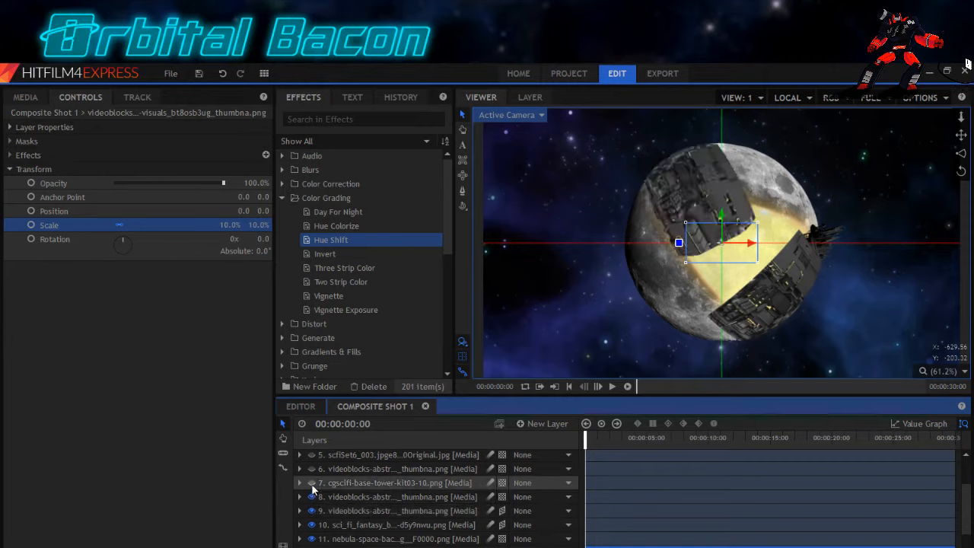
pyautogui.click(312, 485)
pyautogui.click(312, 468)
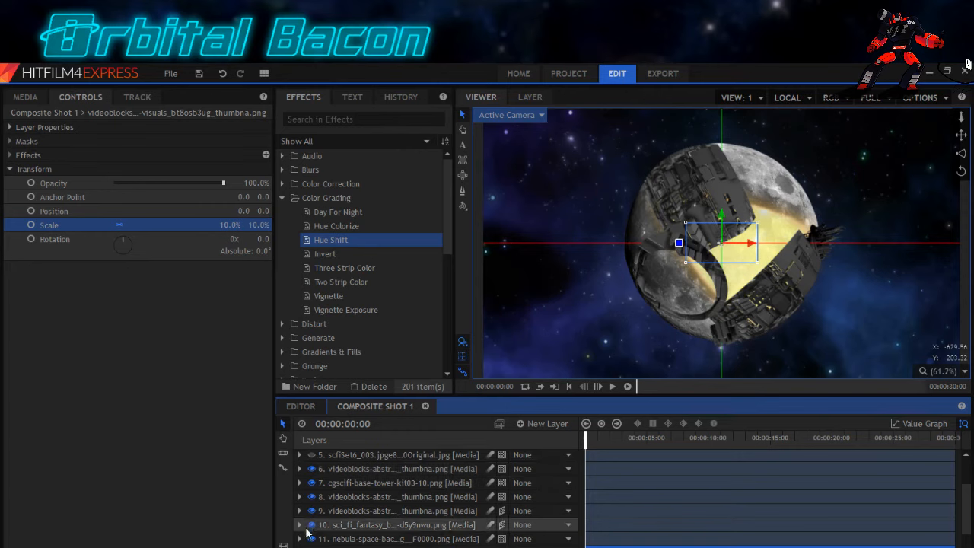
# Hide layers 6 through 11 again and show the new tech-structure layer over the moon.
pyautogui.click(312, 469)
pyautogui.click(312, 483)
pyautogui.click(312, 497)
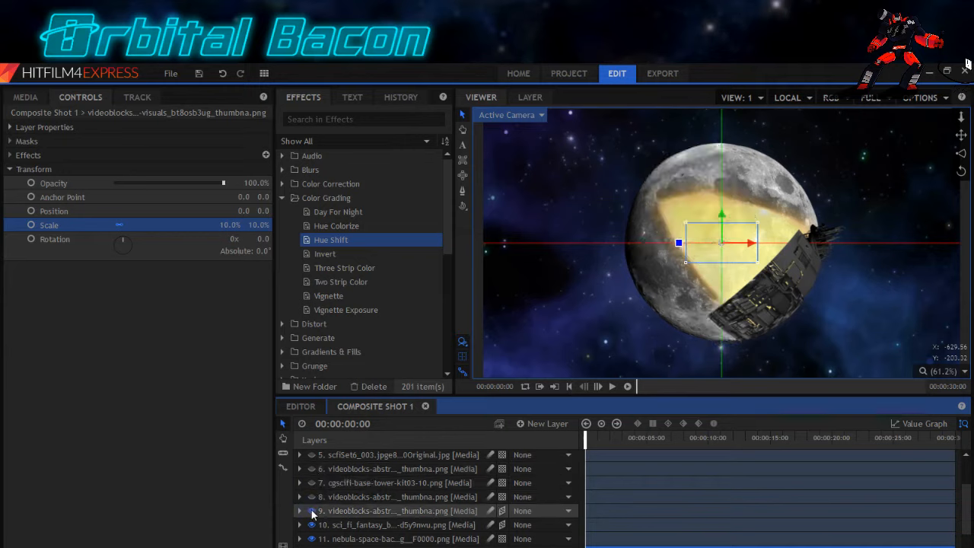
pyautogui.click(311, 511)
pyautogui.click(312, 524)
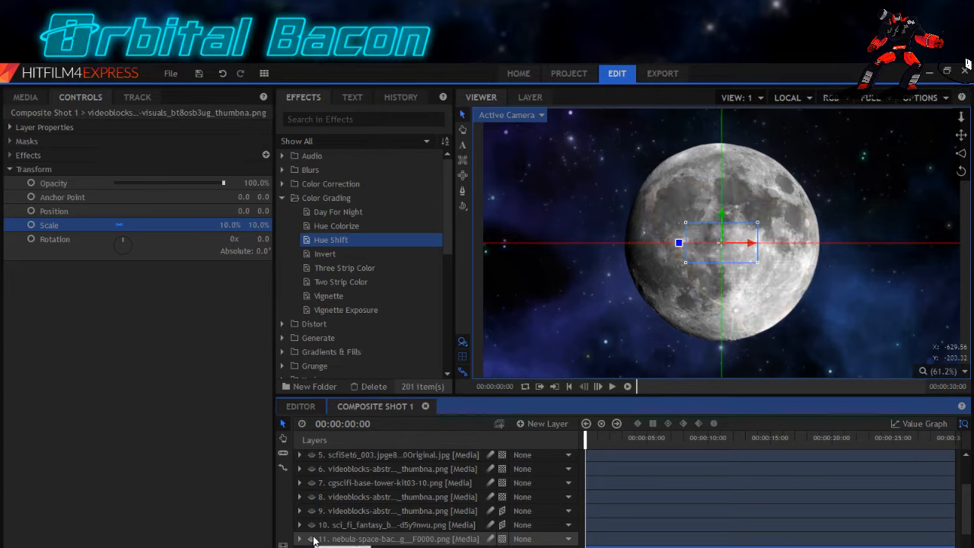
pyautogui.click(311, 539)
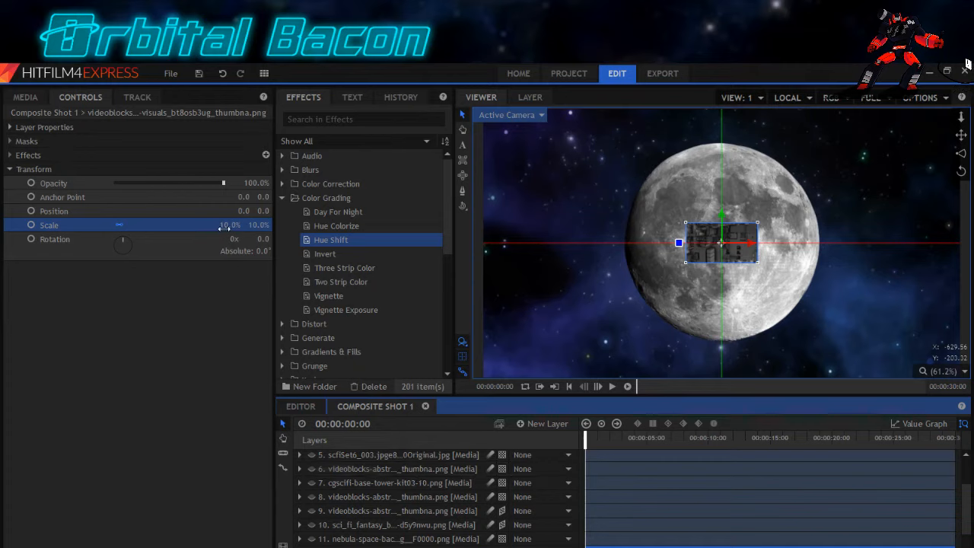
# Scale the tech-structure layer up to 23% and activate the ellipse mask tool.
pyautogui.moveTo(228, 226); pyautogui.dragTo(234, 226)
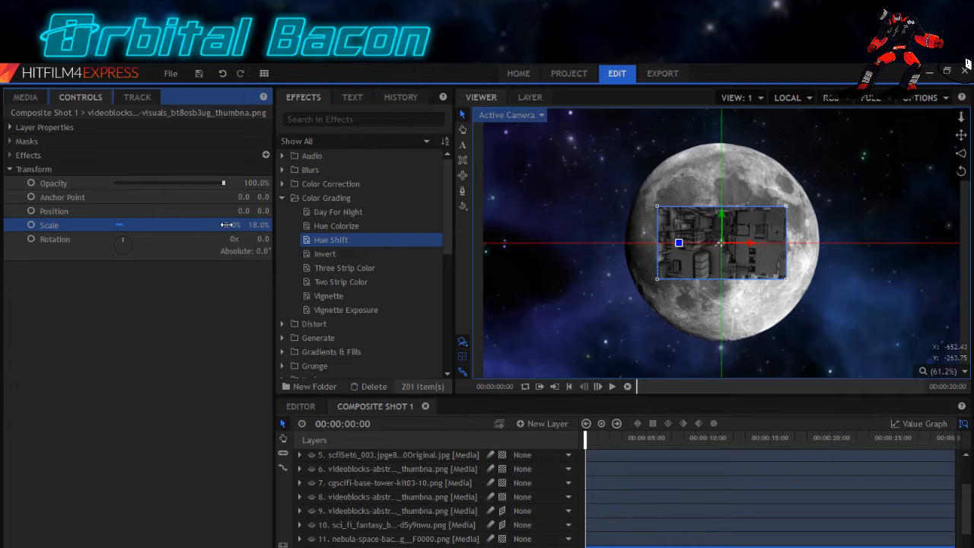
pyautogui.moveTo(226, 224); pyautogui.dragTo(236, 225)
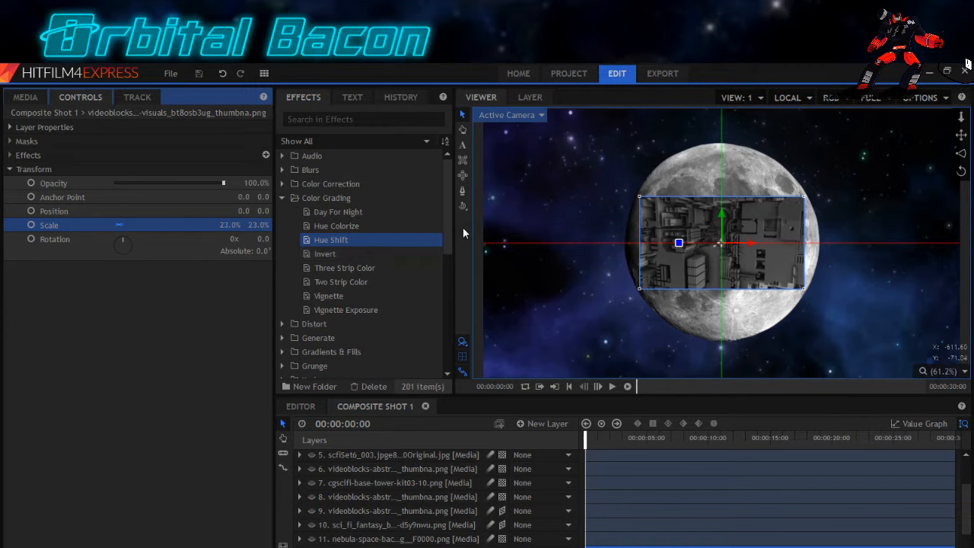
pyautogui.click(462, 175)
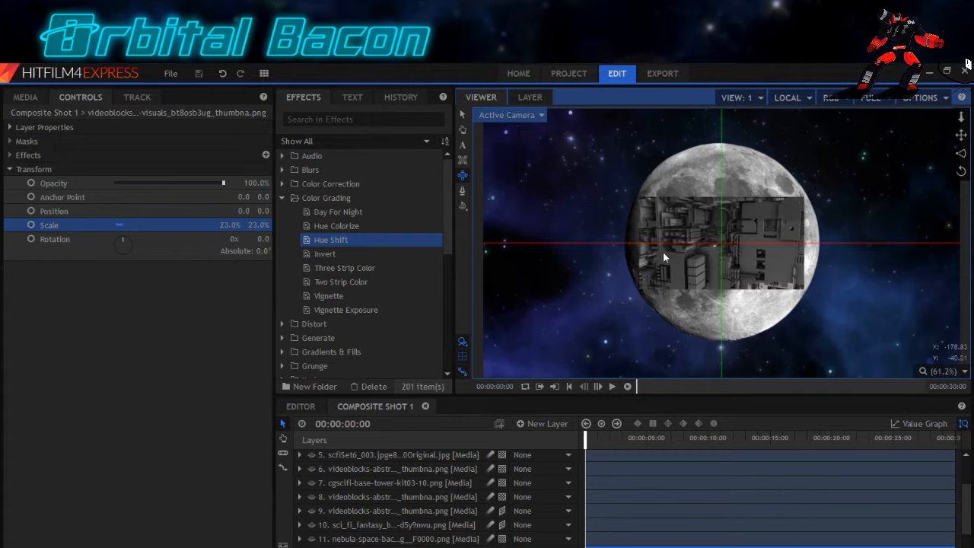
# Look through the project media for building and tech images, then return to the tech-structure layer's controls.
pyautogui.click(29, 104)
pyautogui.scroll(4, 66, 379)
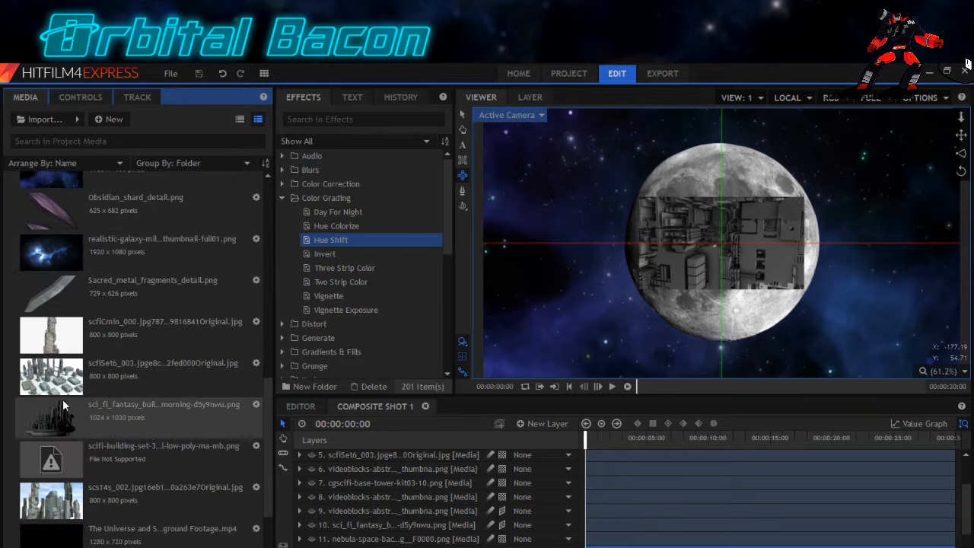
pyautogui.scroll(5, 61, 398)
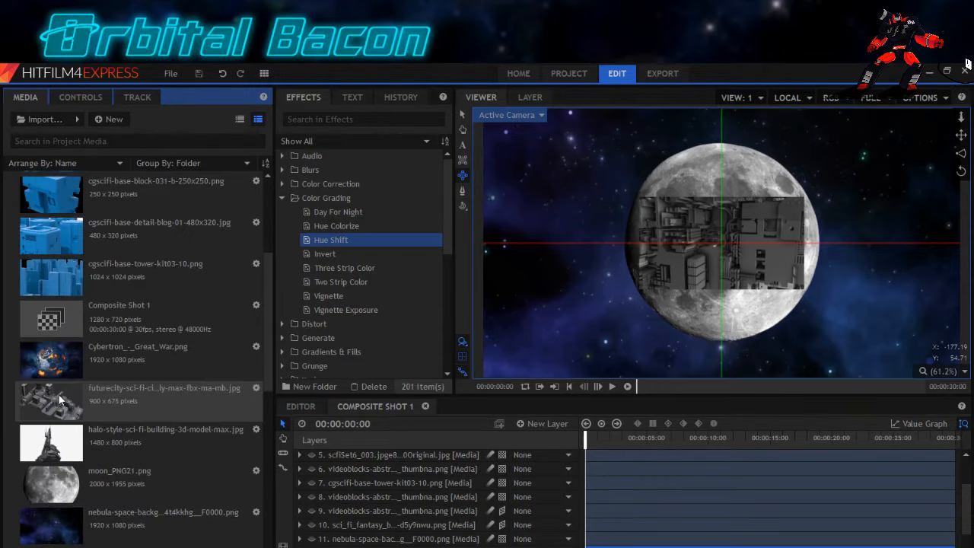
pyautogui.scroll(2, 60, 396)
pyautogui.scroll(2, 59, 393)
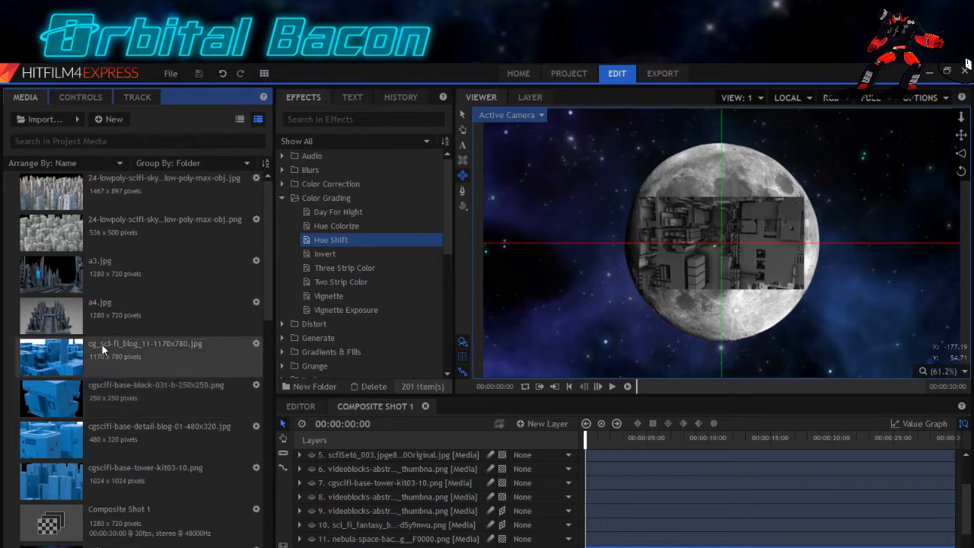
pyautogui.scroll(-6, 228, 339)
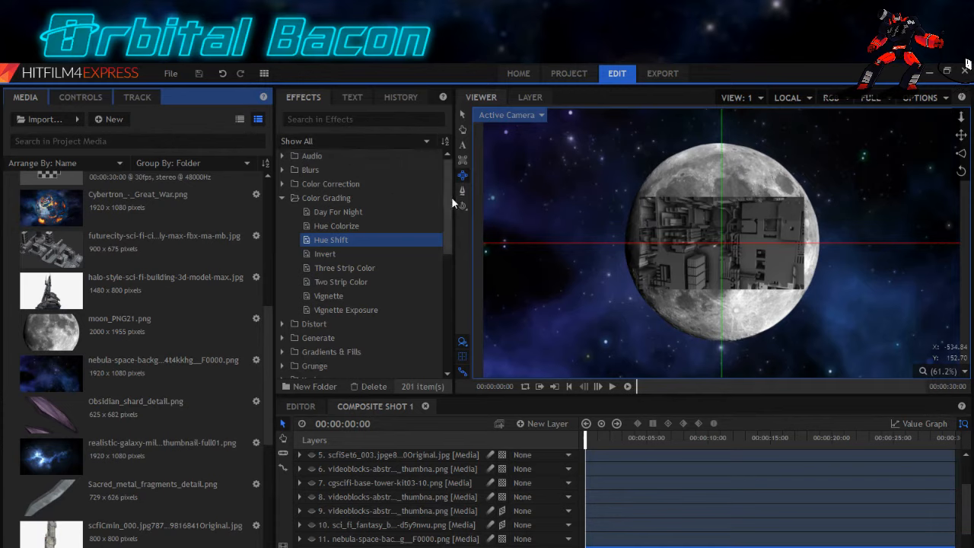
pyautogui.click(80, 97)
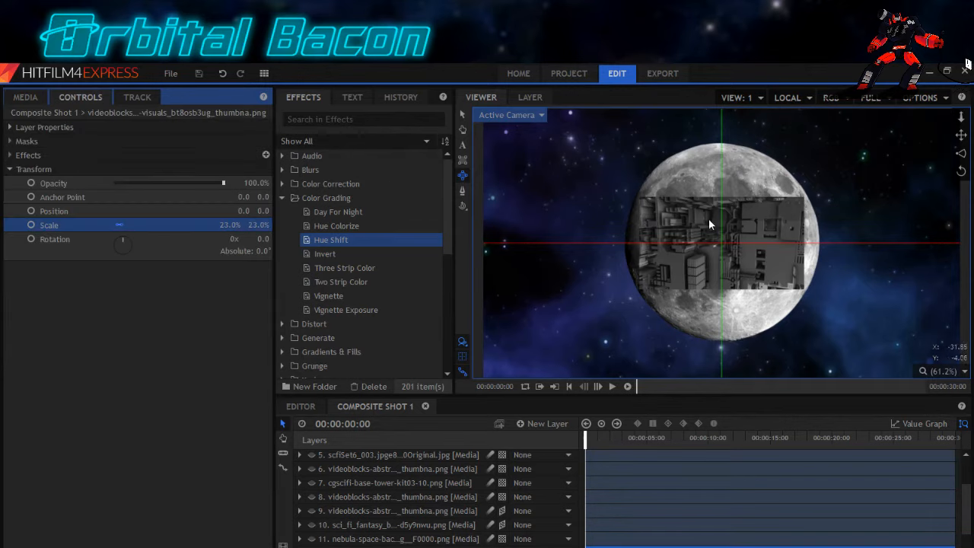
# Draw a circular mask over the left half of the tech-structure image and scale the layer to 32%.
pyautogui.moveTo(682, 236); pyautogui.dragTo(634, 286)
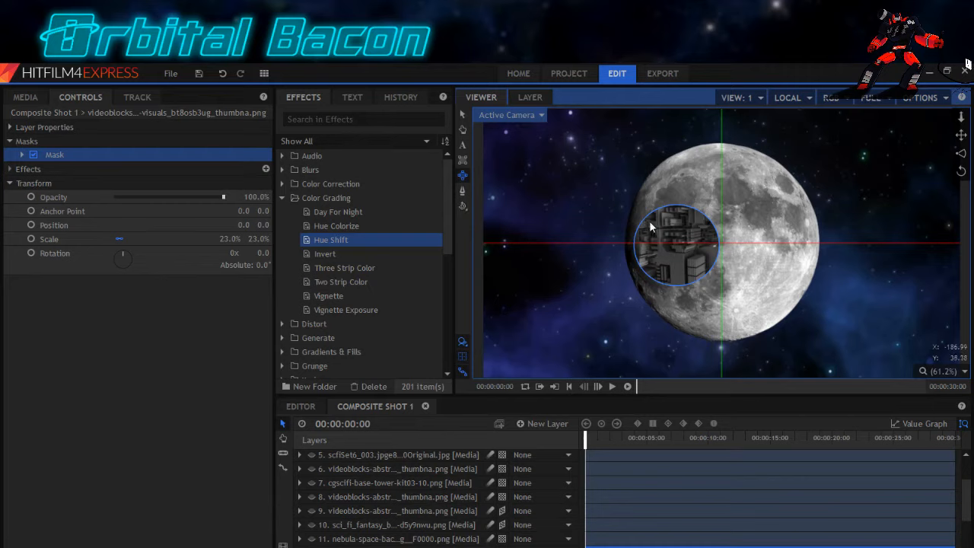
pyautogui.moveTo(224, 238); pyautogui.dragTo(247, 239)
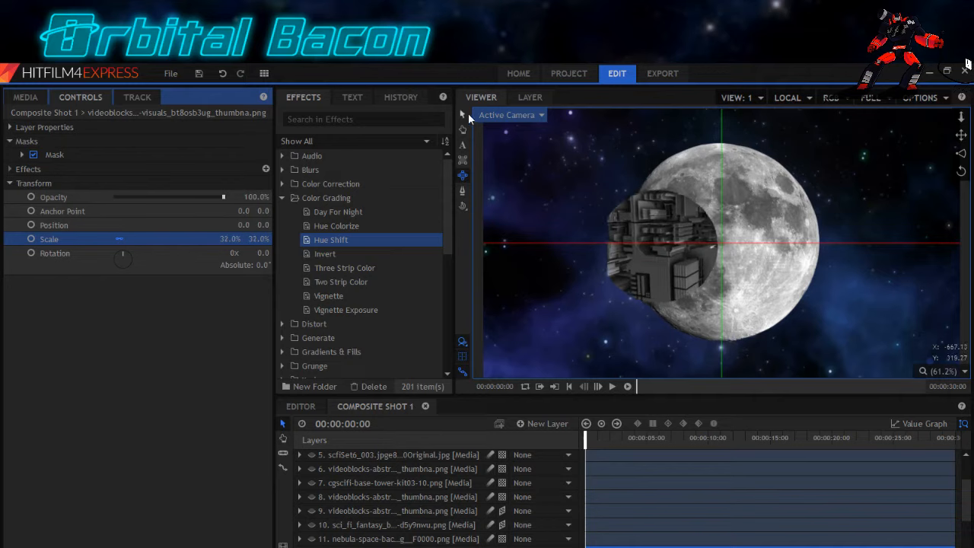
# Move the tech-structure layer's circular mask onto the moon's left side and enlarge it.
pyautogui.click(464, 114)
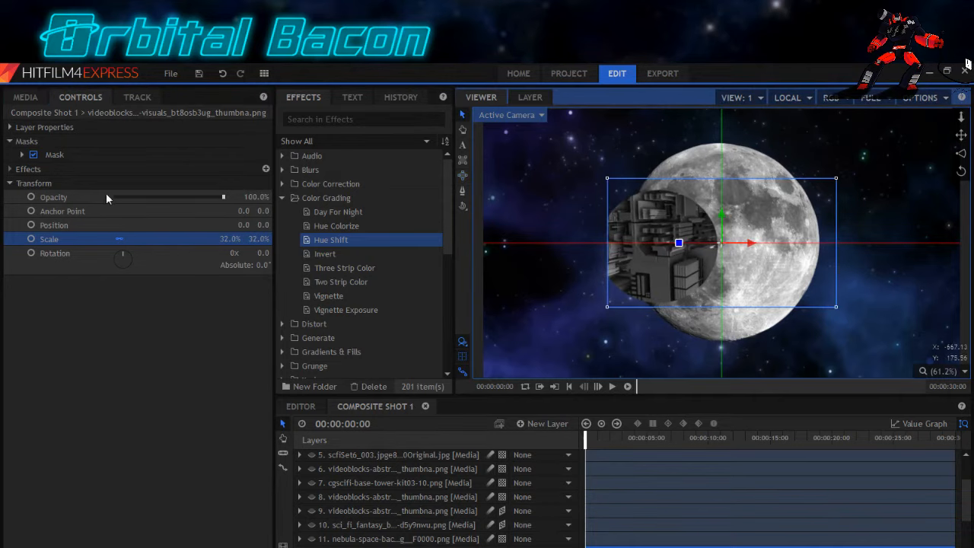
pyautogui.click(83, 155)
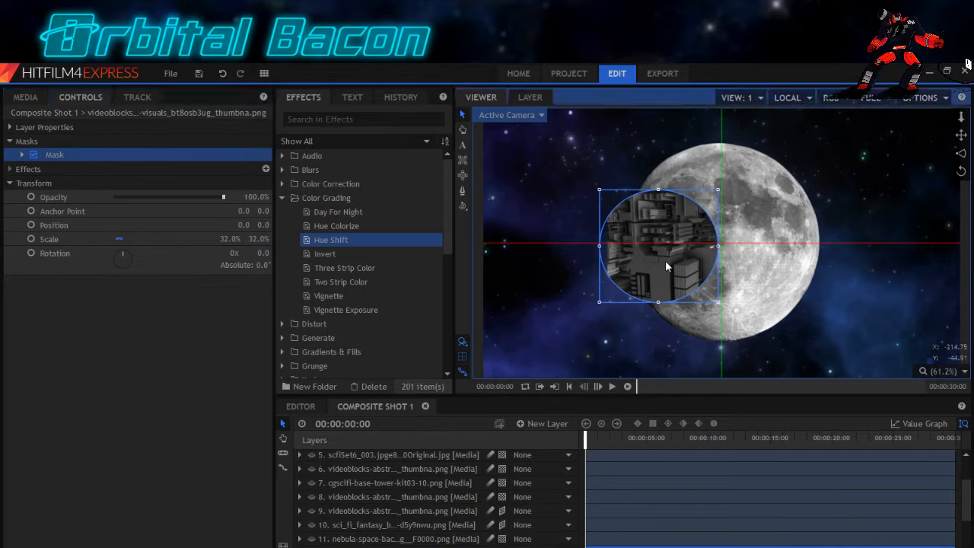
pyautogui.moveTo(666, 261); pyautogui.dragTo(673, 264)
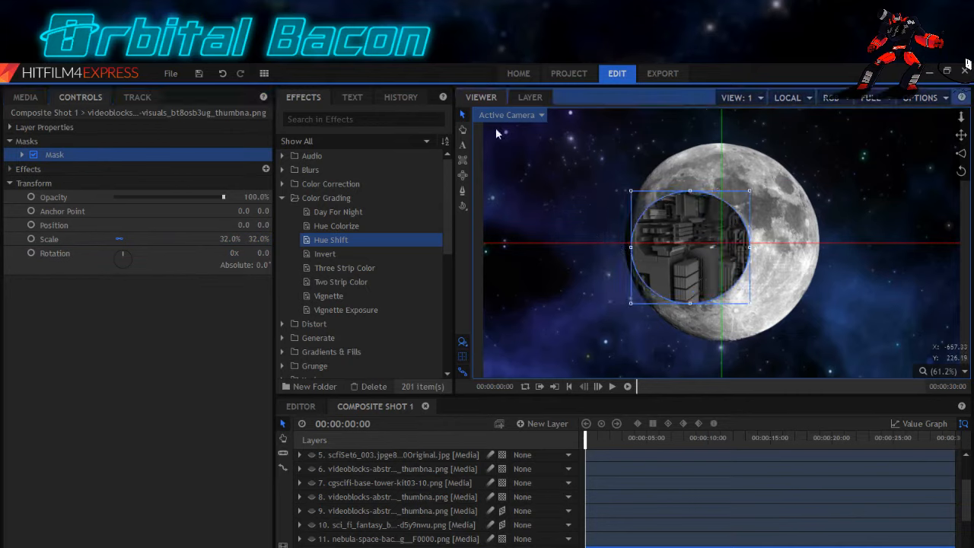
pyautogui.moveTo(750, 190); pyautogui.dragTo(761, 179)
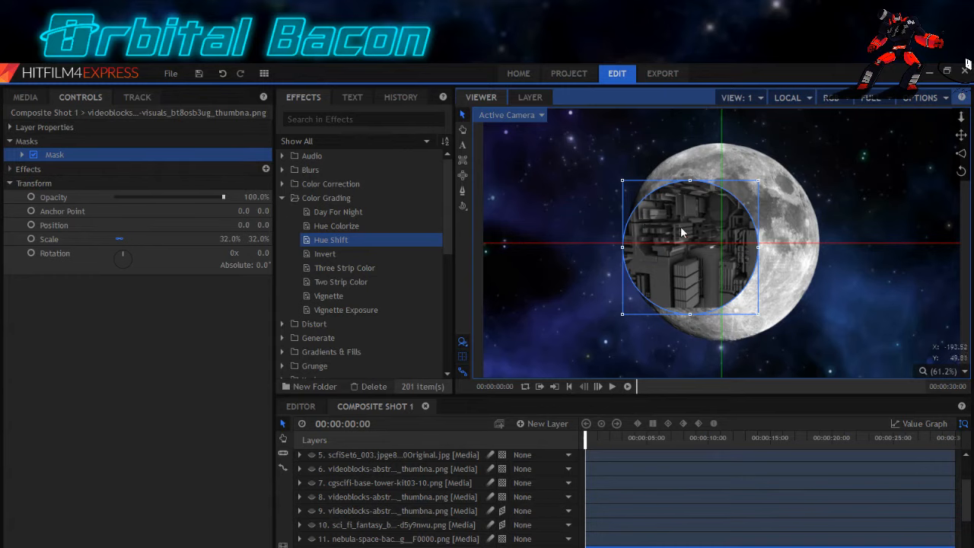
pyautogui.moveTo(691, 207)
pyautogui.mouseDown()
pyautogui.moveTo(692, 194)
pyautogui.moveTo(693, 207)
pyautogui.mouseUp()
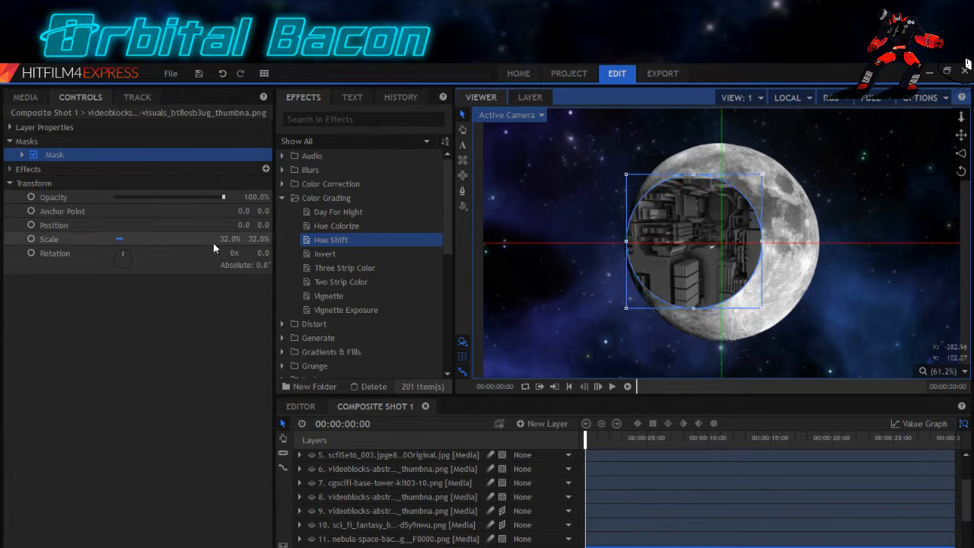
# Scale the tech-structure layer to 41% and adjust its circular mask's position over the moon.
pyautogui.moveTo(229, 241); pyautogui.dragTo(236, 242)
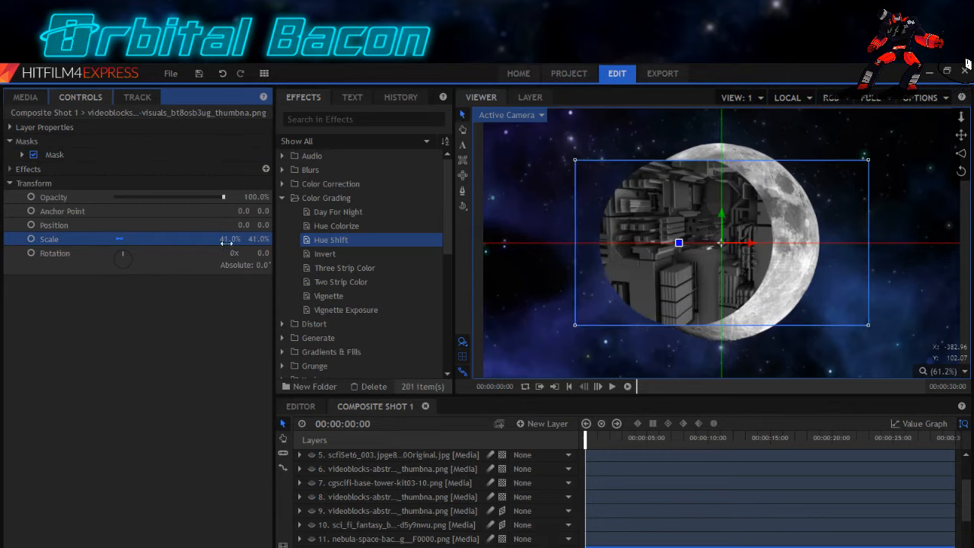
pyautogui.click(102, 154)
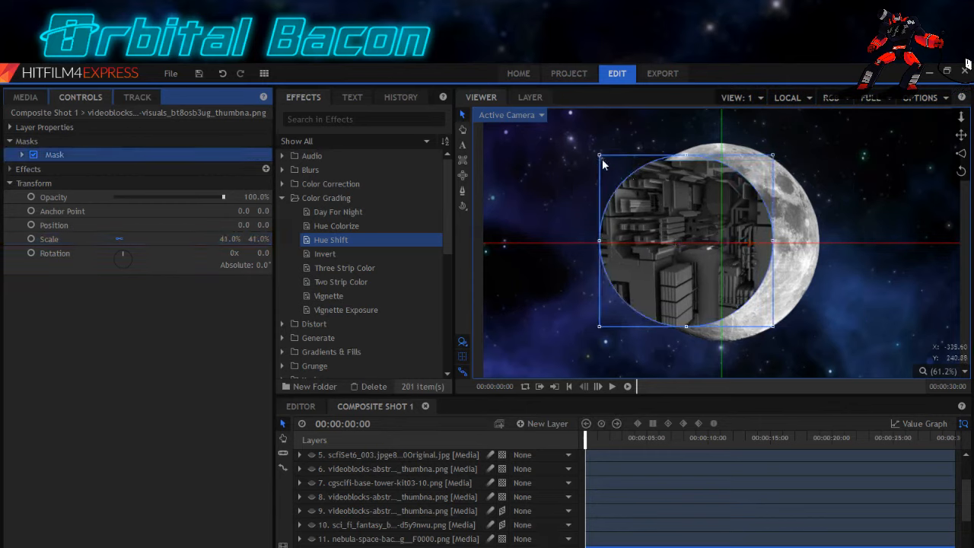
pyautogui.moveTo(673, 223); pyautogui.dragTo(673, 217)
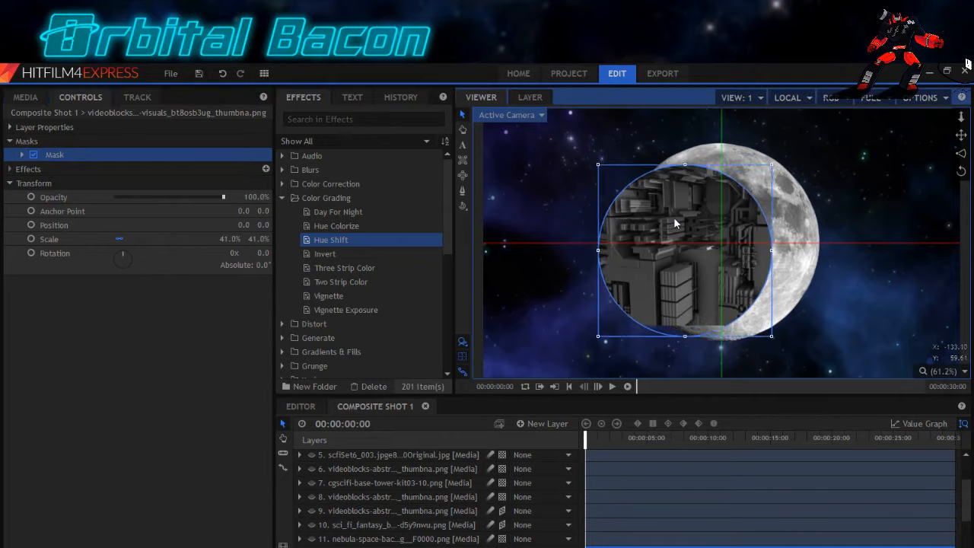
pyautogui.click(773, 159)
pyautogui.moveTo(773, 158); pyautogui.dragTo(770, 161)
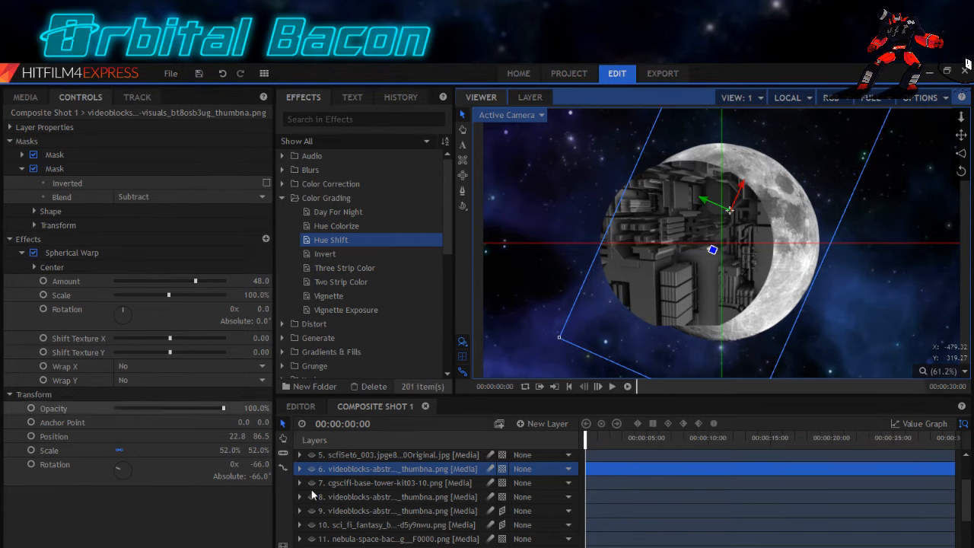
# Reselect the tech-structure layer's mask and shrink it slightly so less extends past the moon's left edge.
pyautogui.click(399, 545)
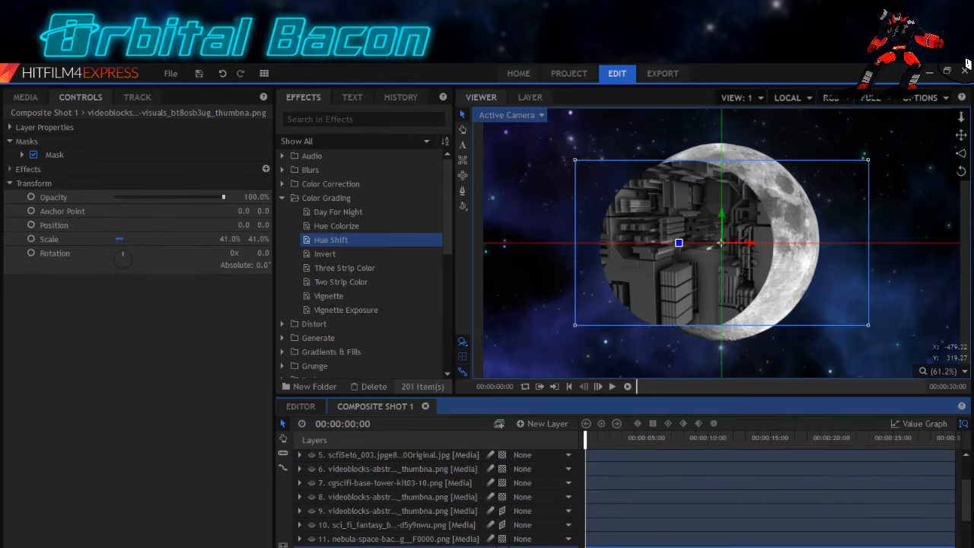
pyautogui.click(102, 154)
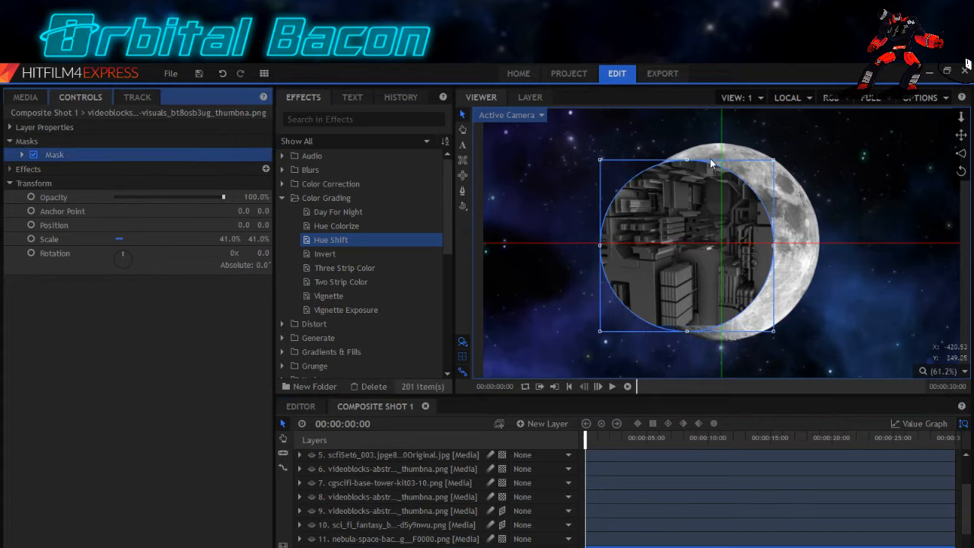
pyautogui.click(767, 170)
pyautogui.moveTo(767, 170); pyautogui.dragTo(762, 169)
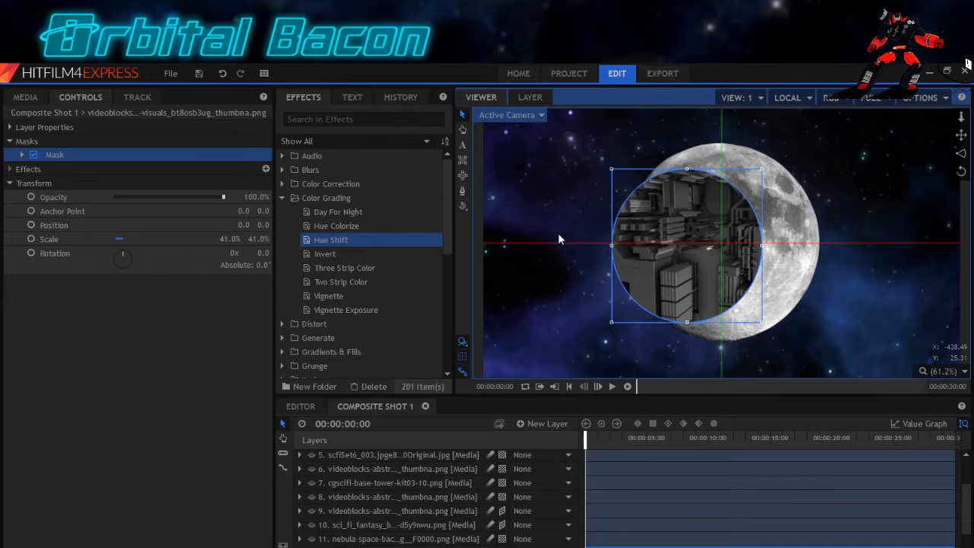
# Draw a second, smaller elliptical mask inside the tech-structure layer's circular mask.
pyautogui.click(462, 176)
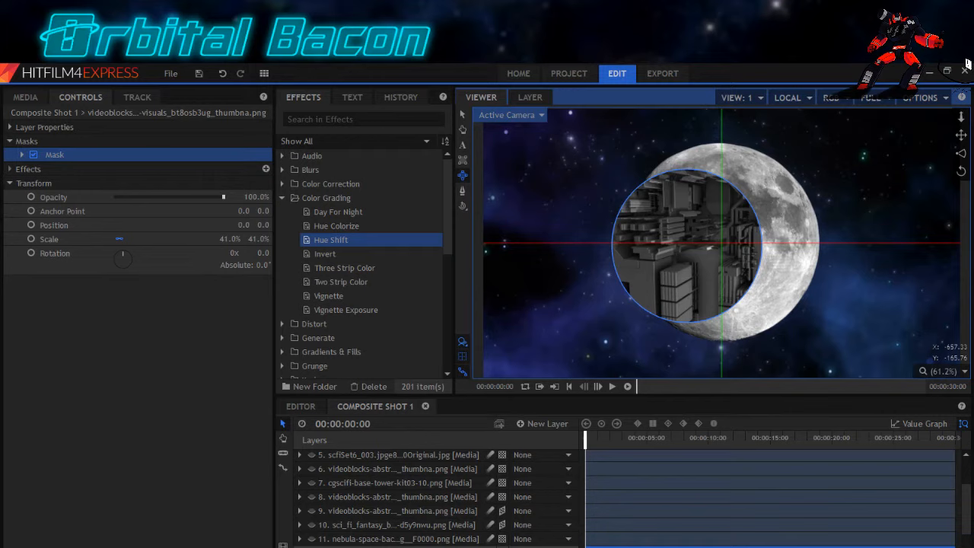
pyautogui.click(415, 547)
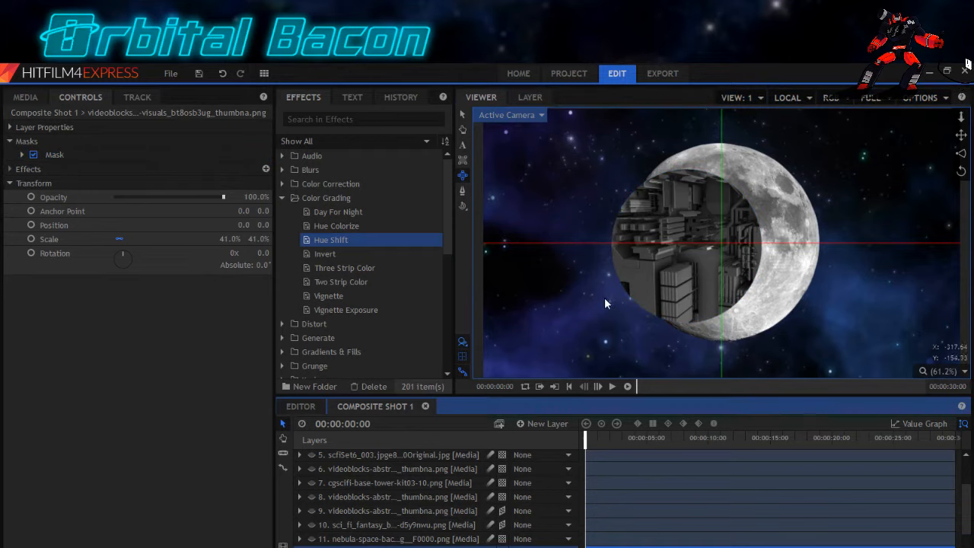
pyautogui.click(647, 203)
pyautogui.moveTo(647, 200); pyautogui.dragTo(745, 297)
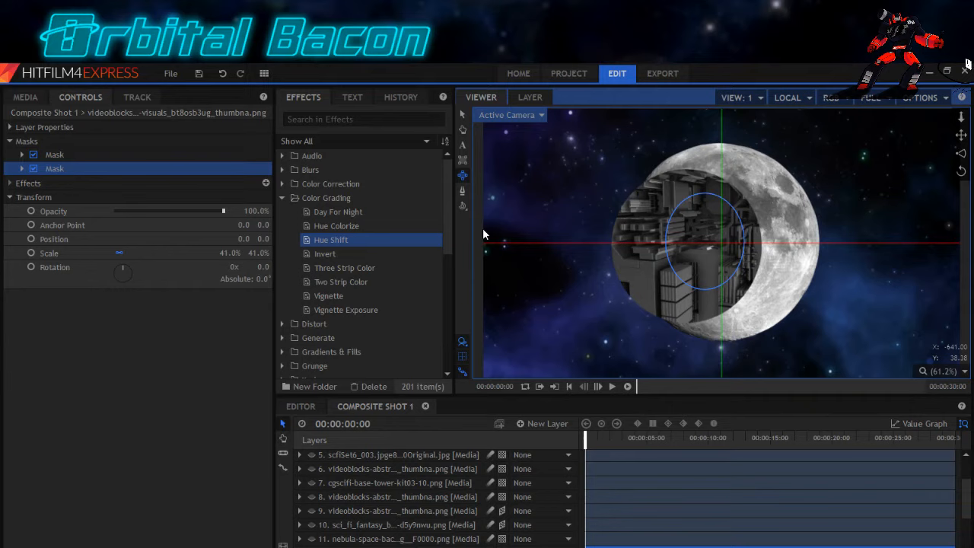
pyautogui.click(462, 118)
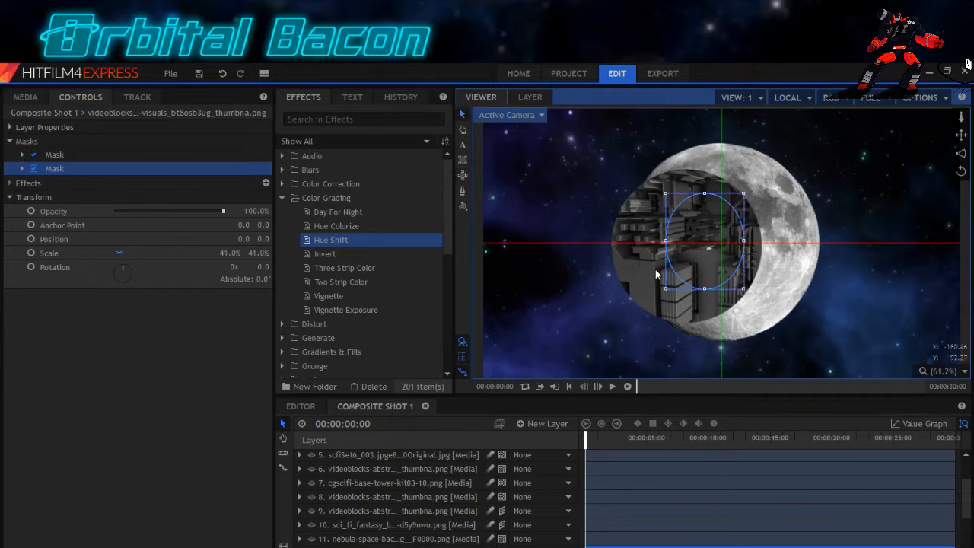
# Enlarge the inner elliptical mask and position it inside the tech-structure layer's circular mask over the moon's left side.
pyautogui.moveTo(665, 289)
pyautogui.mouseDown()
pyautogui.moveTo(641, 293)
pyautogui.moveTo(648, 283)
pyautogui.moveTo(649, 300)
pyautogui.mouseUp()
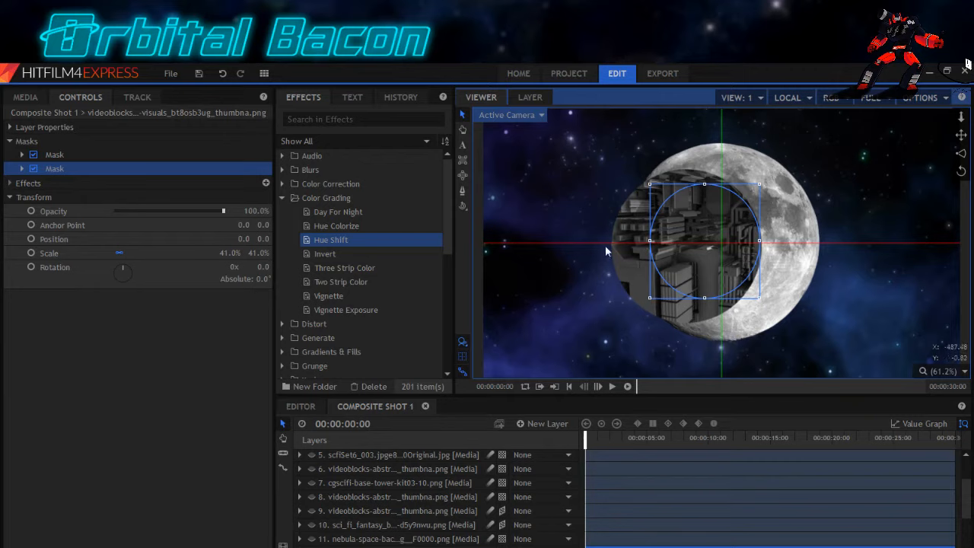
pyautogui.moveTo(697, 256)
pyautogui.mouseDown()
pyautogui.moveTo(664, 259)
pyautogui.moveTo(678, 257)
pyautogui.mouseUp()
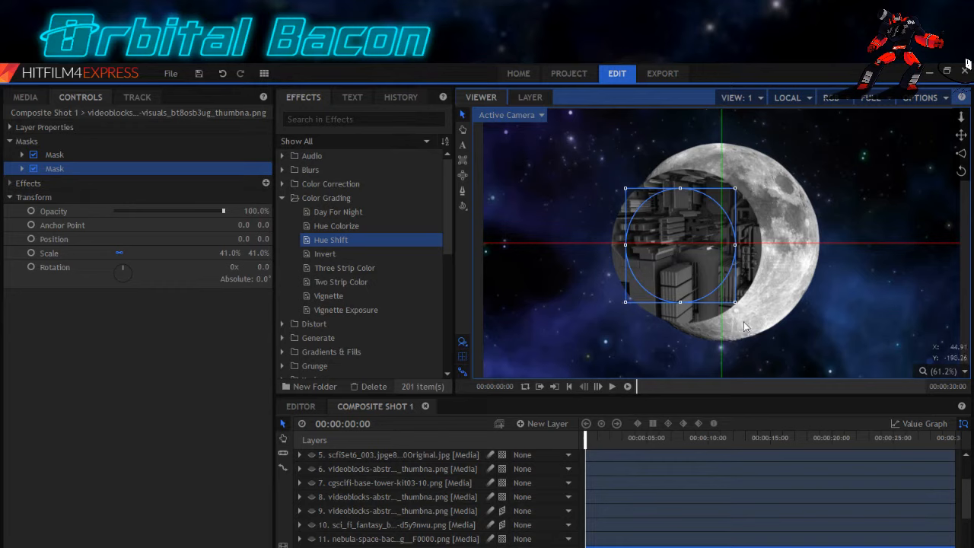
pyautogui.moveTo(734, 303); pyautogui.dragTo(737, 307)
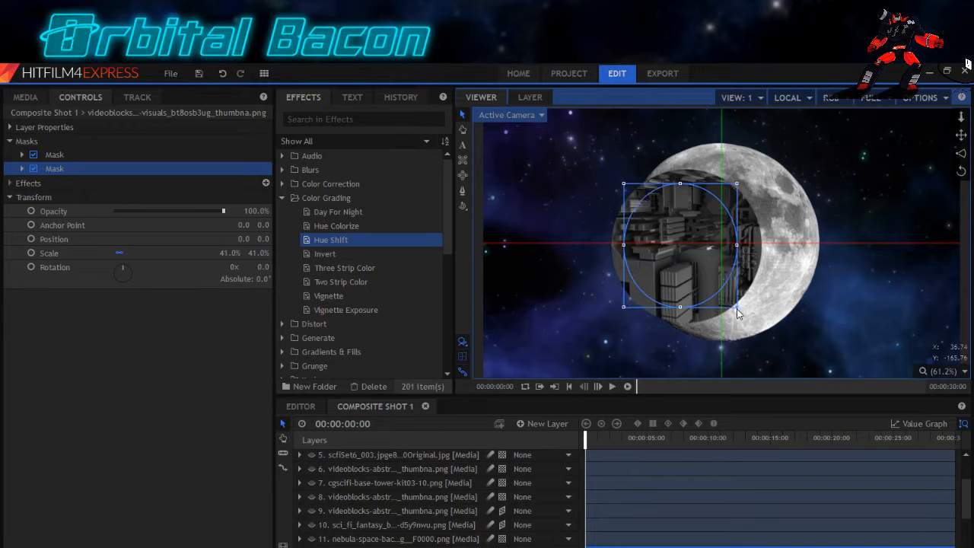
pyautogui.moveTo(700, 256); pyautogui.dragTo(704, 259)
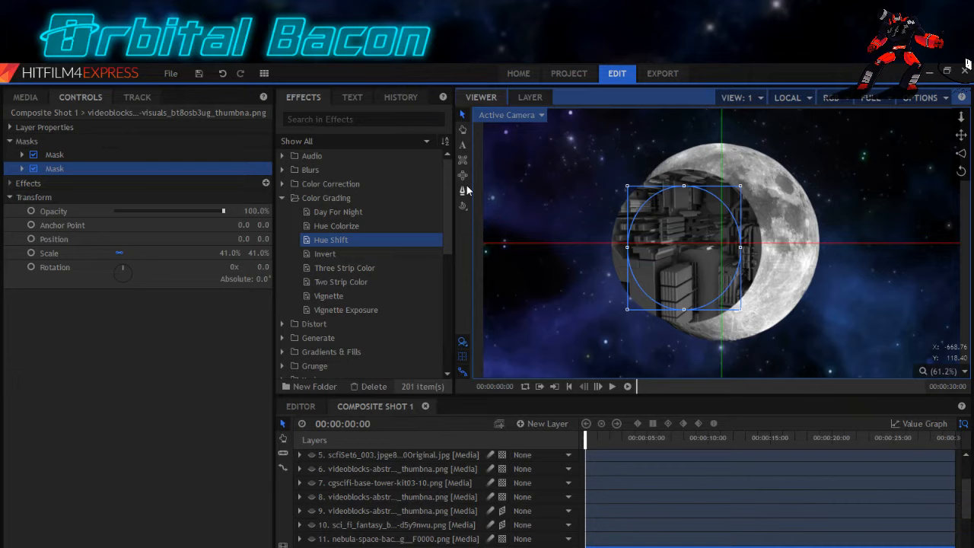
# Set the inner mask's blend to Subtract and reselect the tech-structure layer.
pyautogui.click(22, 168)
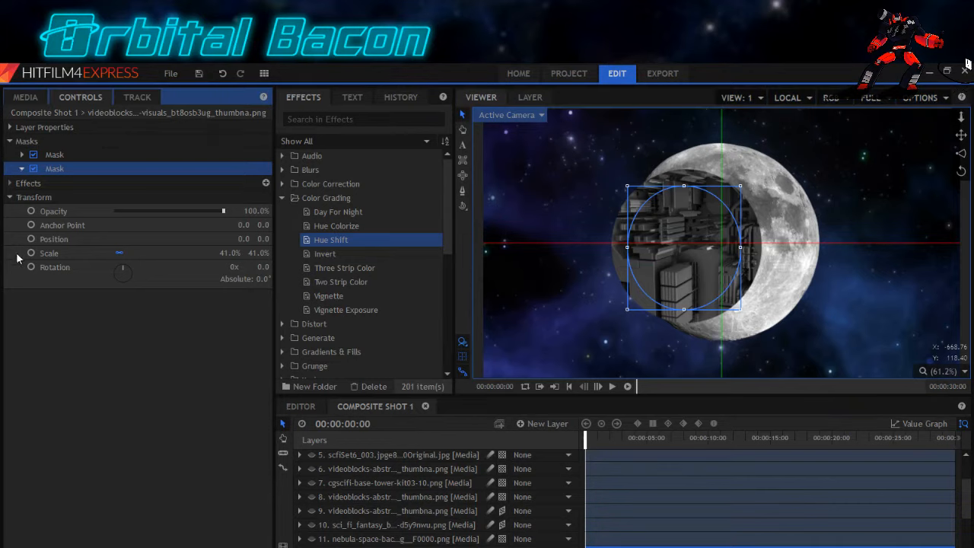
pyautogui.click(135, 200)
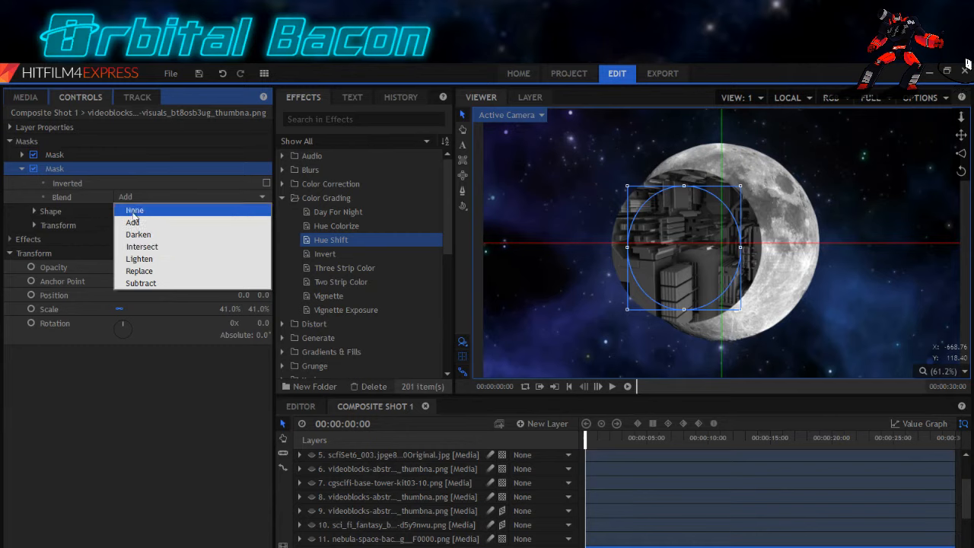
pyautogui.click(148, 285)
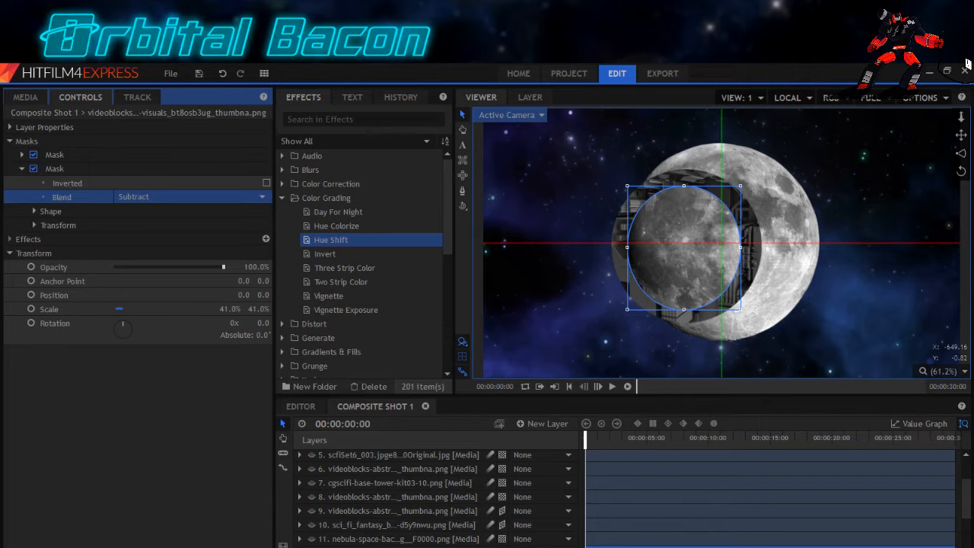
pyautogui.click(403, 547)
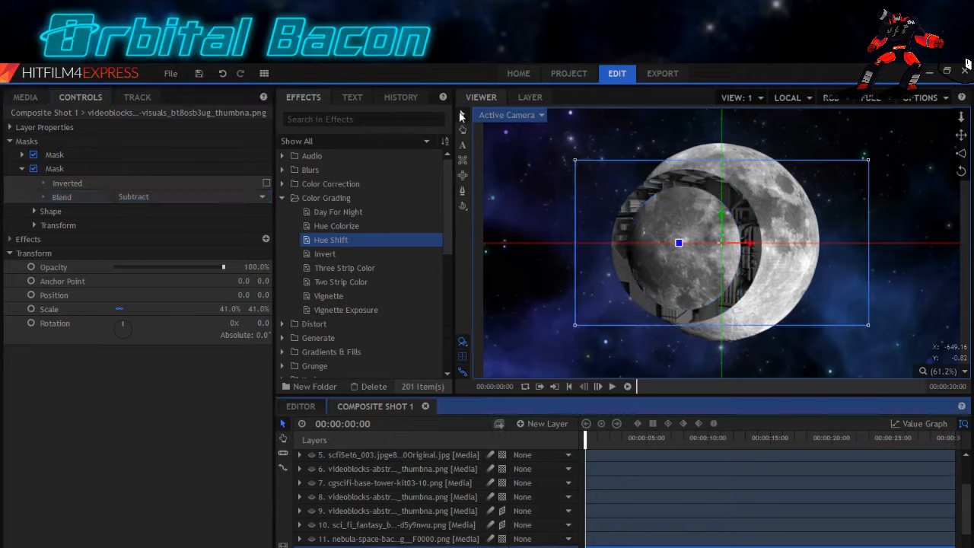
pyautogui.click(463, 125)
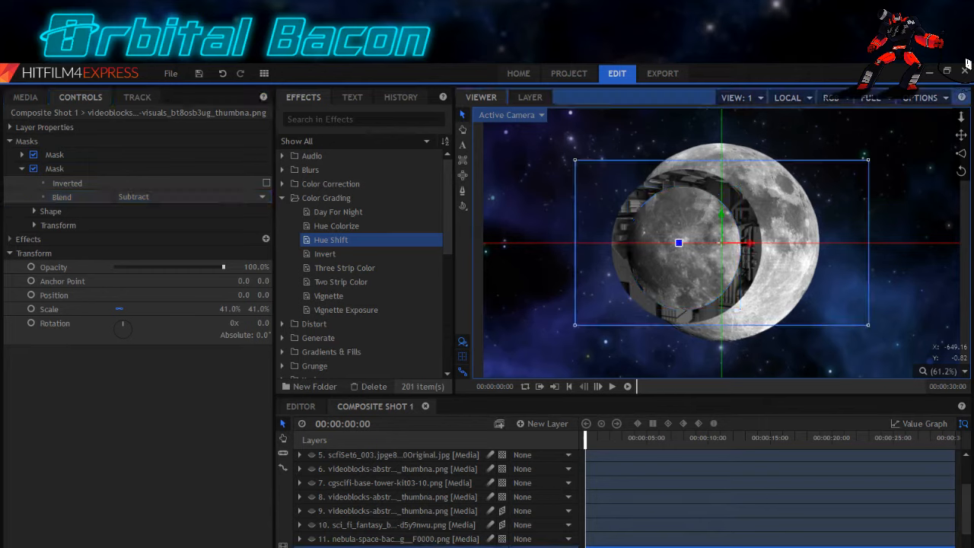
# Try making the tech-structure layer 3D with an X rotation of 58°, and undo both changes.
pyautogui.moveTo(967, 505); pyautogui.dragTo(967, 513)
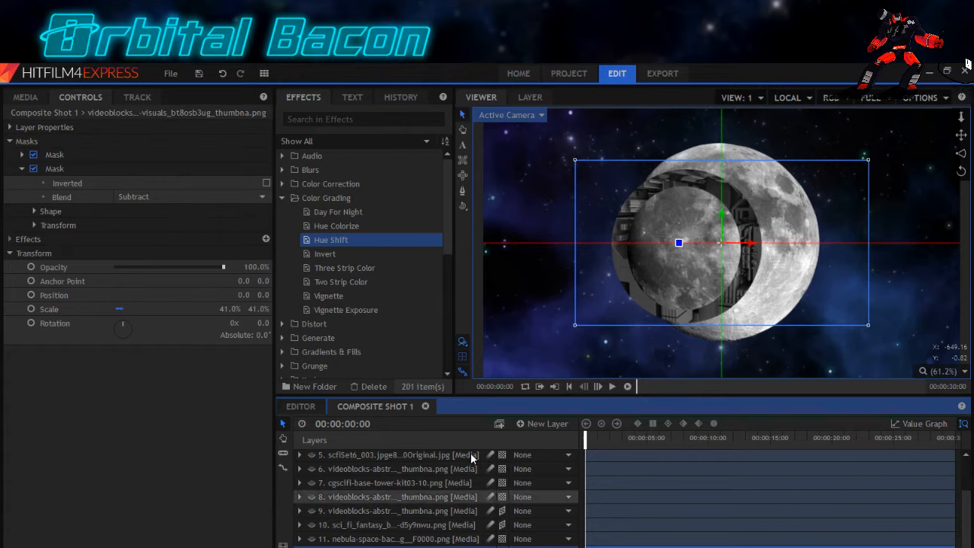
pyautogui.click(502, 547)
pyautogui.click(520, 538)
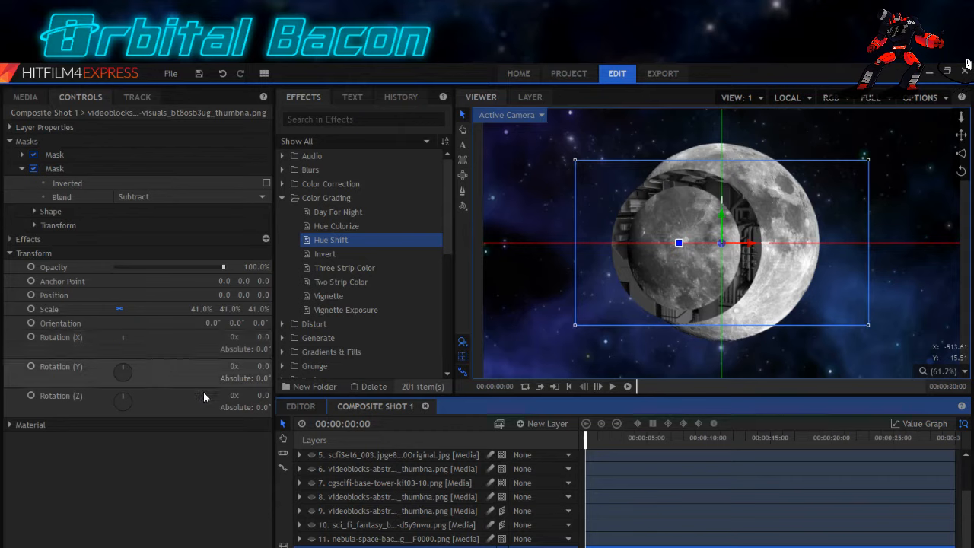
pyautogui.moveTo(262, 337); pyautogui.dragTo(304, 337)
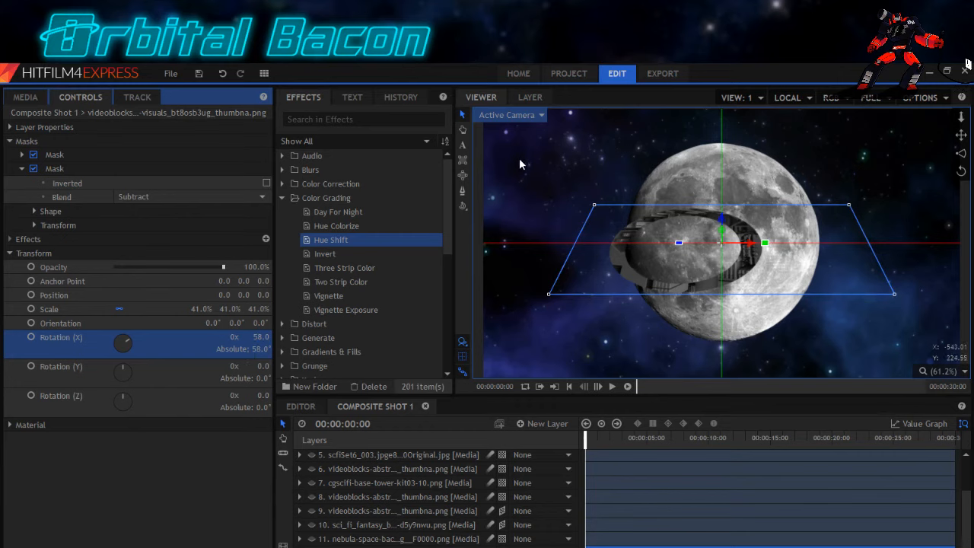
pyautogui.click(226, 74)
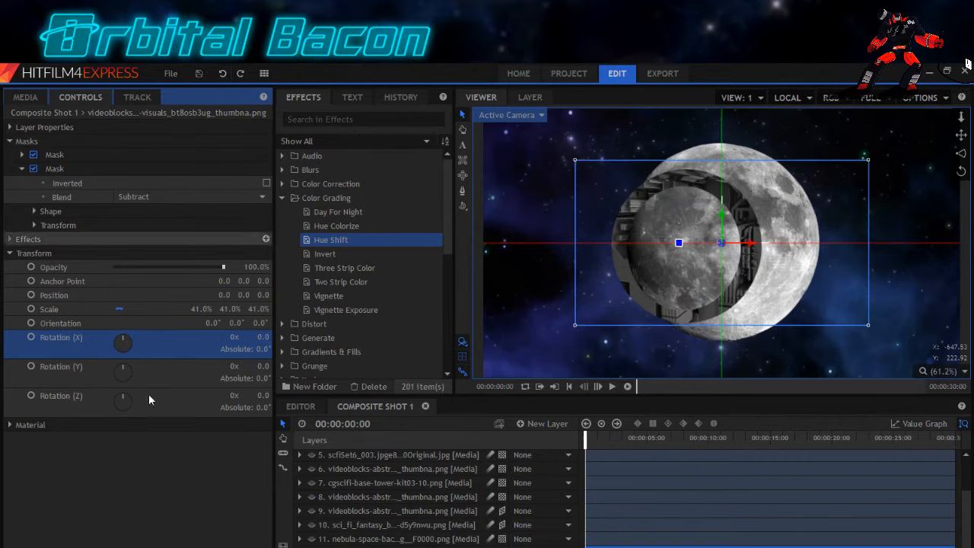
pyautogui.click(223, 75)
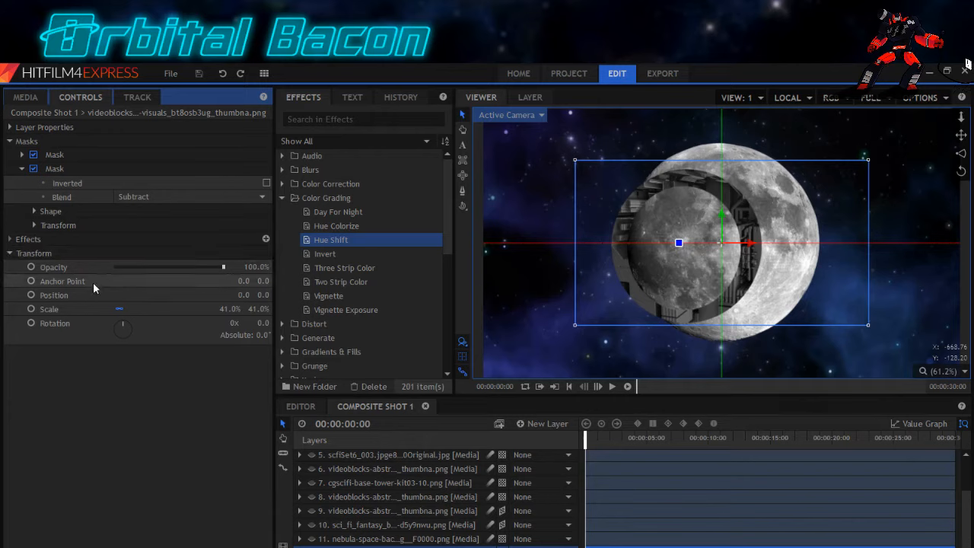
# Move the tech-structure ring layer to about 57.1, 37.5 and apply Spherical Warp with Wrap X and Wrap Y set to No.
pyautogui.click(69, 300)
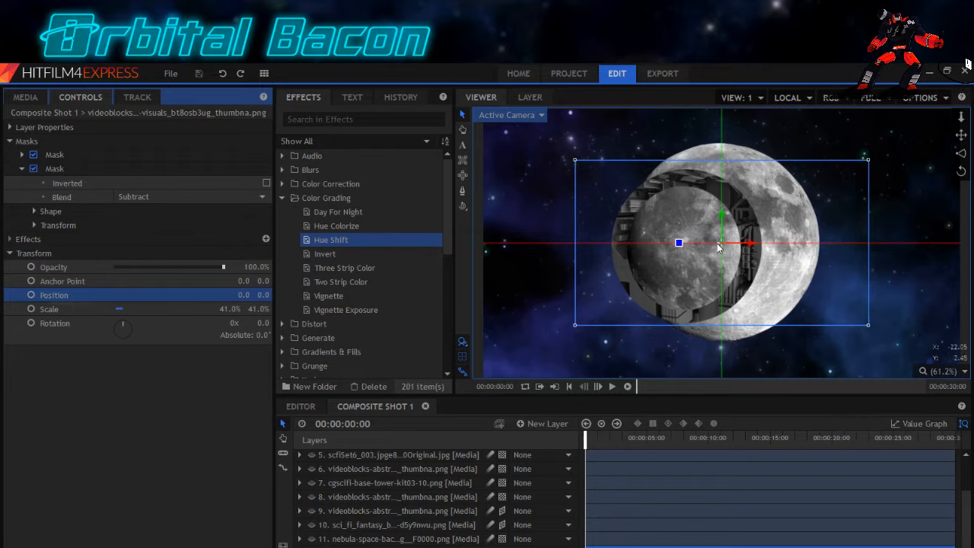
pyautogui.moveTo(721, 244); pyautogui.dragTo(742, 229)
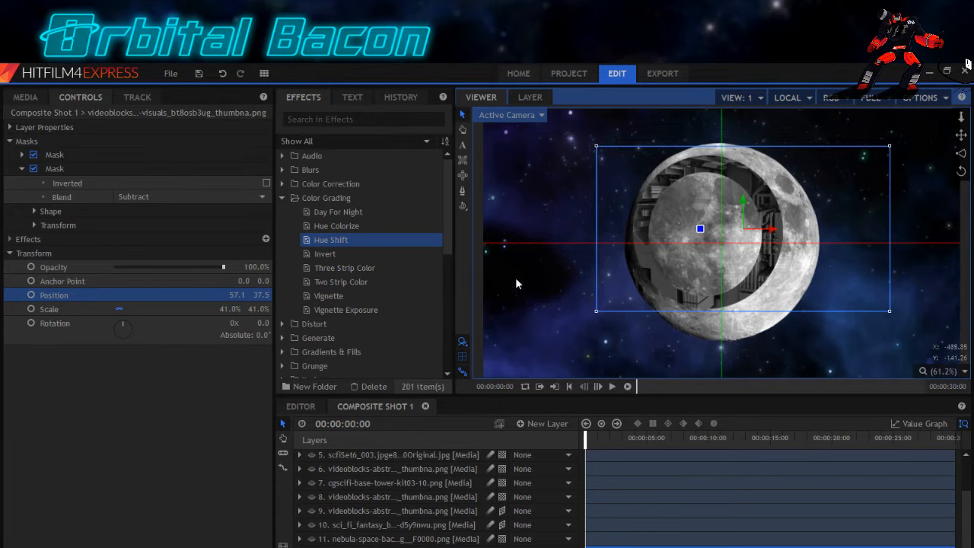
pyautogui.moveTo(447, 180); pyautogui.dragTo(448, 295)
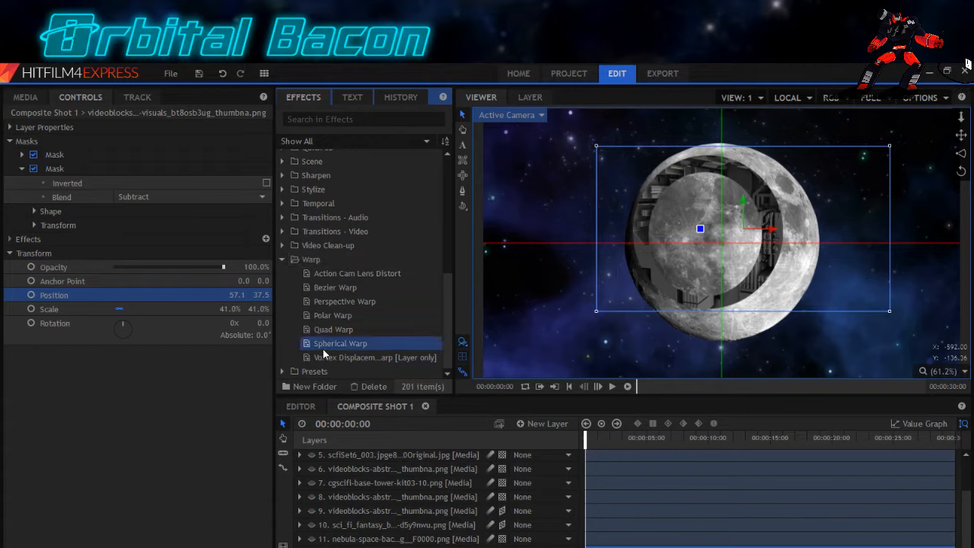
pyautogui.moveTo(317, 350); pyautogui.dragTo(30, 244)
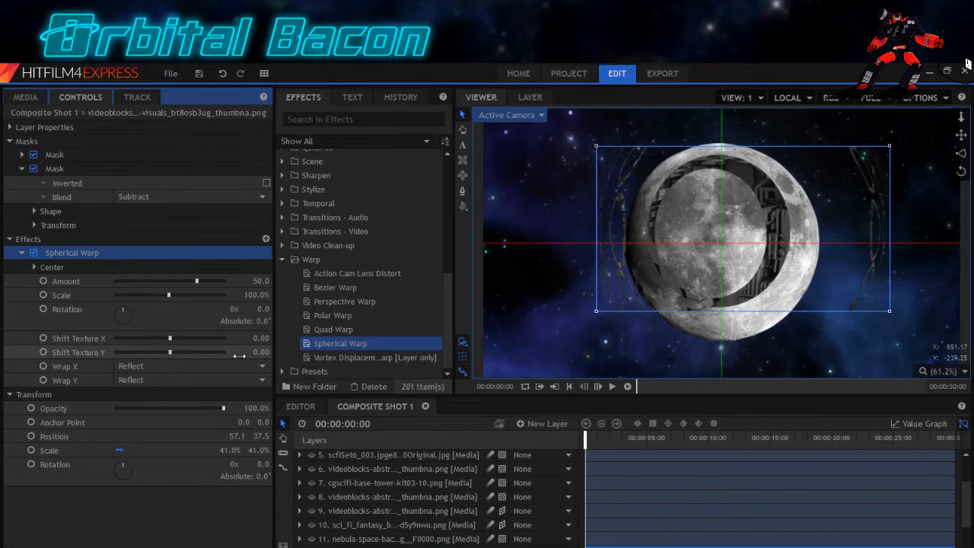
pyautogui.click(161, 366)
pyautogui.click(152, 385)
pyautogui.click(151, 386)
pyautogui.click(147, 392)
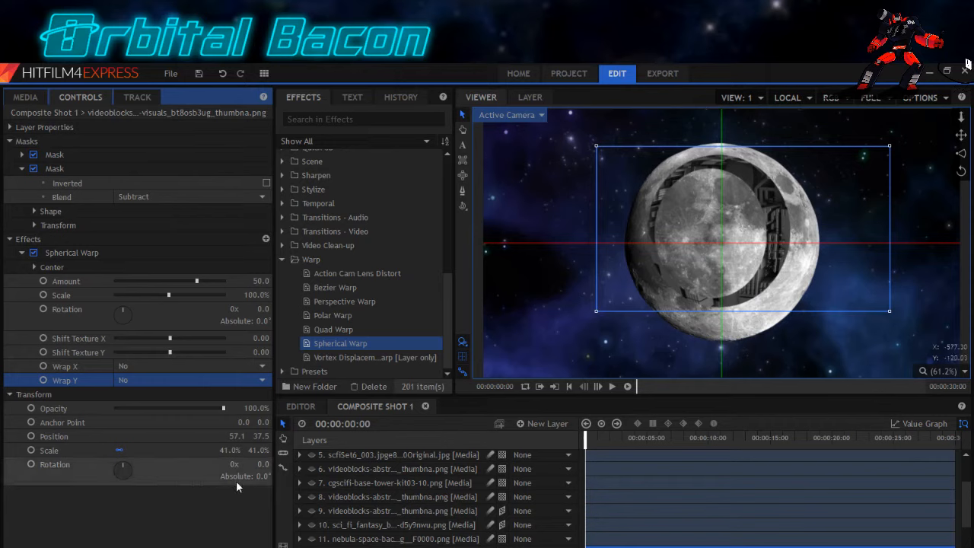
# Rotate the warped ring layer to 13° and reposition it over the moon at about 17.9, 45.7.
pyautogui.moveTo(262, 464); pyautogui.dragTo(281, 465)
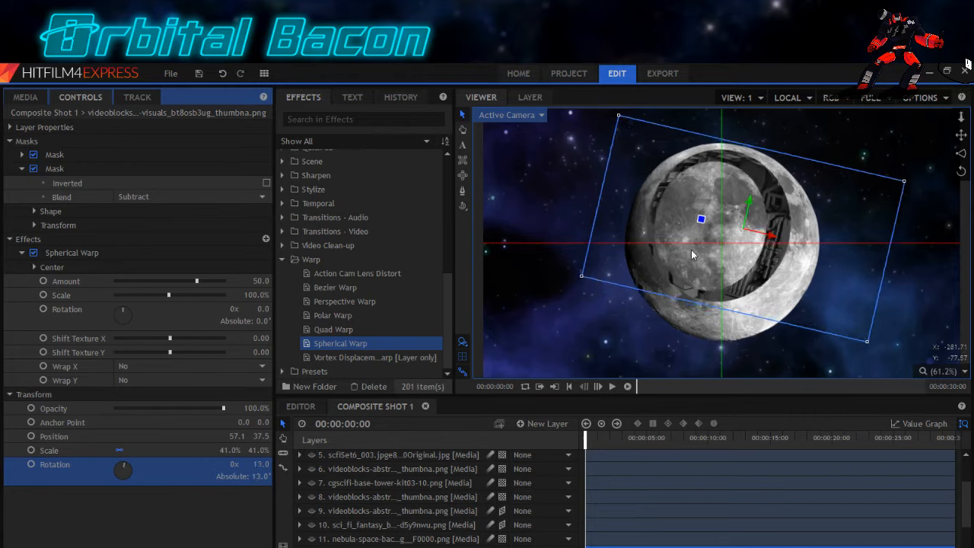
pyautogui.moveTo(741, 229); pyautogui.dragTo(727, 226)
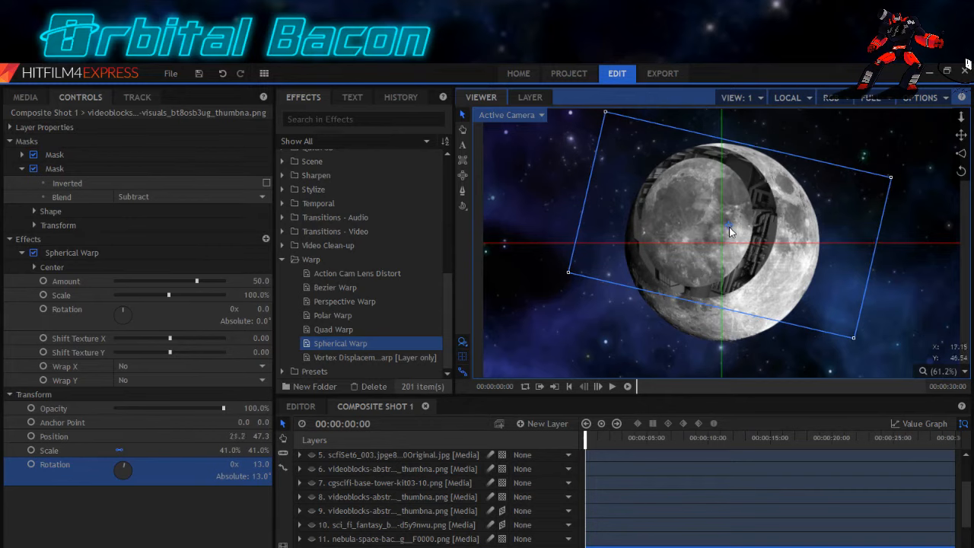
pyautogui.moveTo(730, 227); pyautogui.dragTo(728, 227)
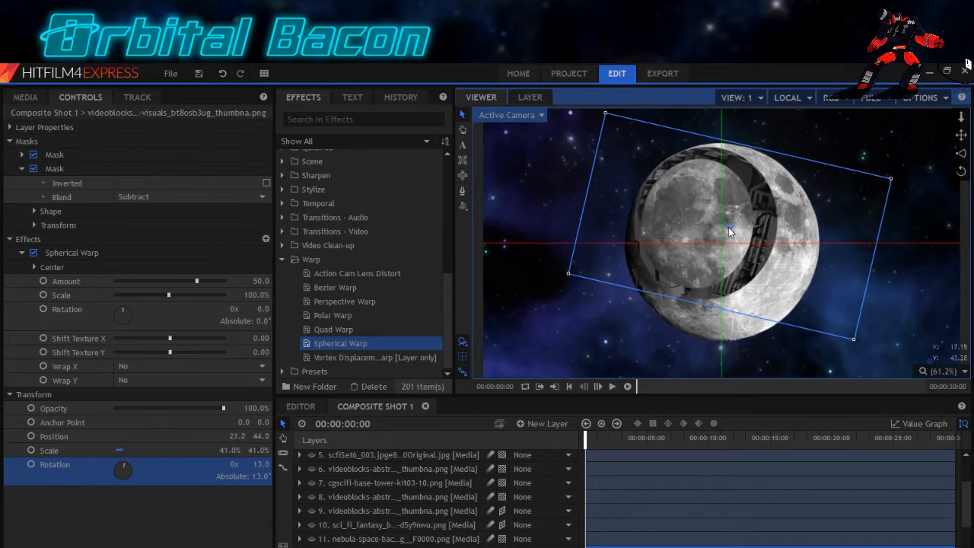
pyautogui.moveTo(727, 227); pyautogui.dragTo(727, 228)
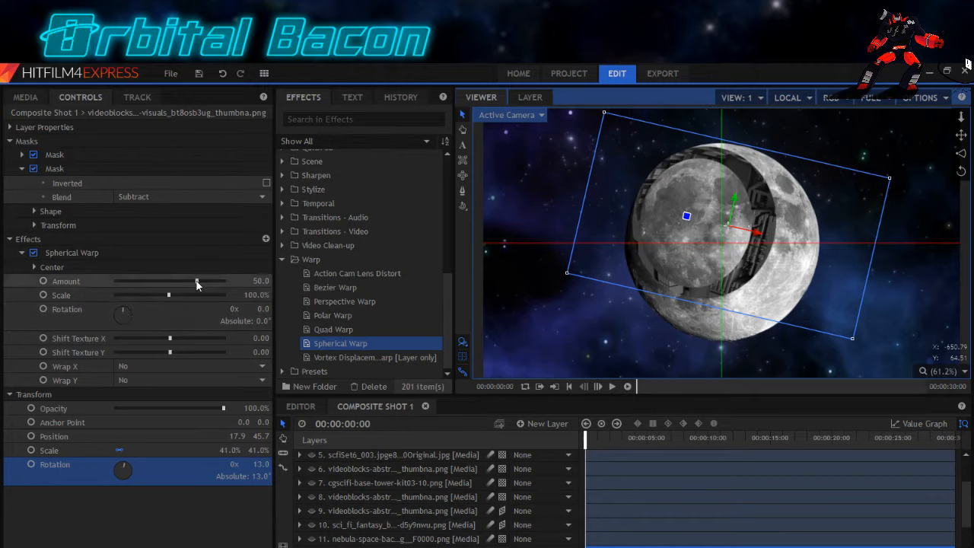
# Set the ring layer's Spherical Warp amount to 56.
pyautogui.moveTo(198, 283); pyautogui.dragTo(200, 283)
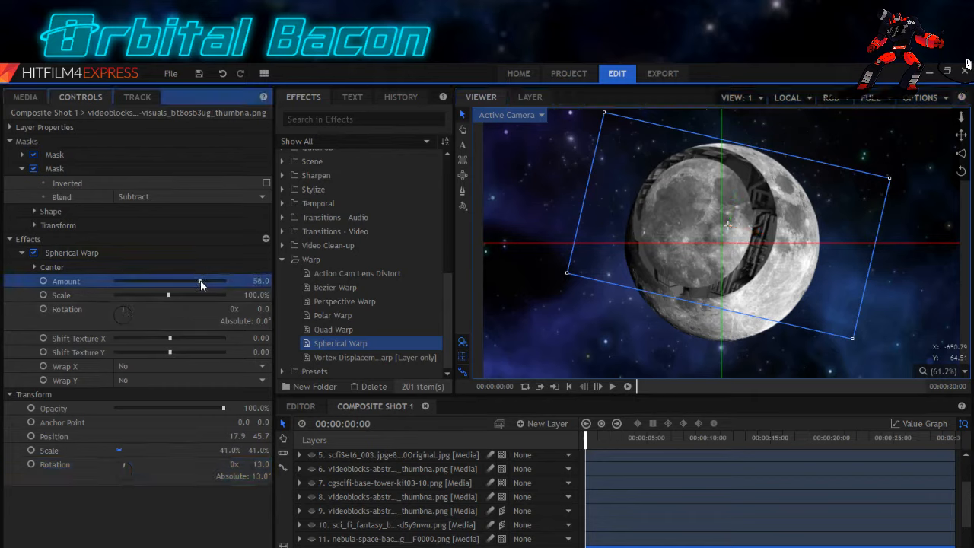
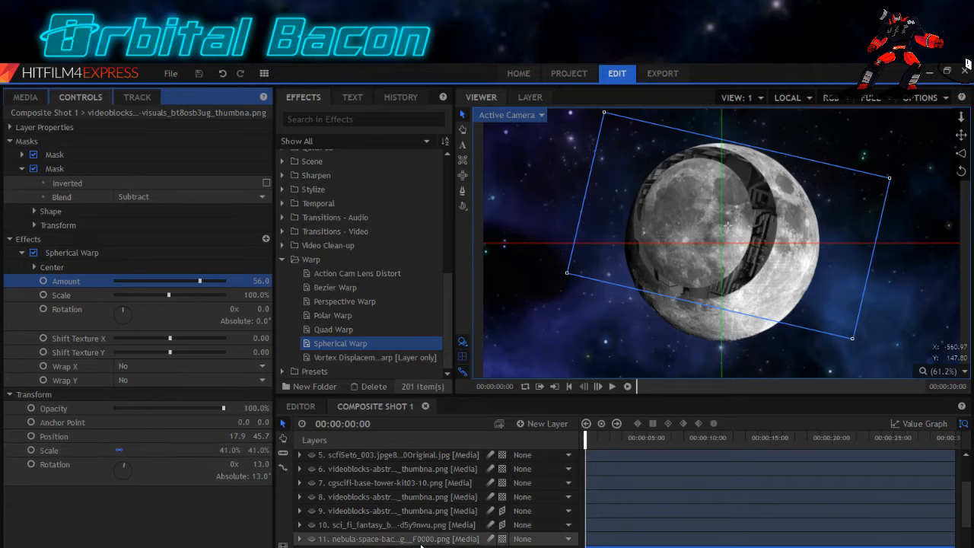
# Briefly toggle the visibility of layers 9 and 8 to check them, and make layer 6 visible.
pyautogui.moveTo(966, 504); pyautogui.dragTo(966, 514)
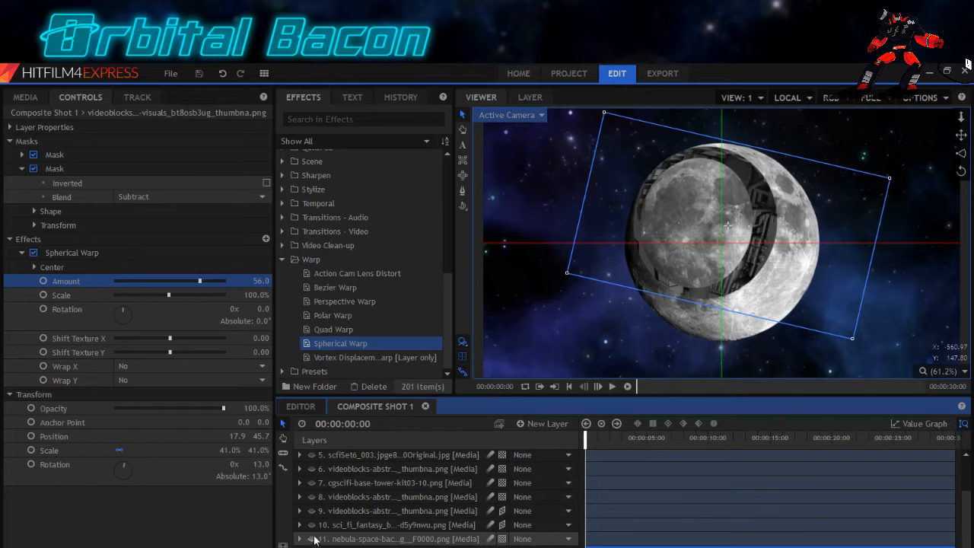
pyautogui.click(314, 513)
pyautogui.click(313, 513)
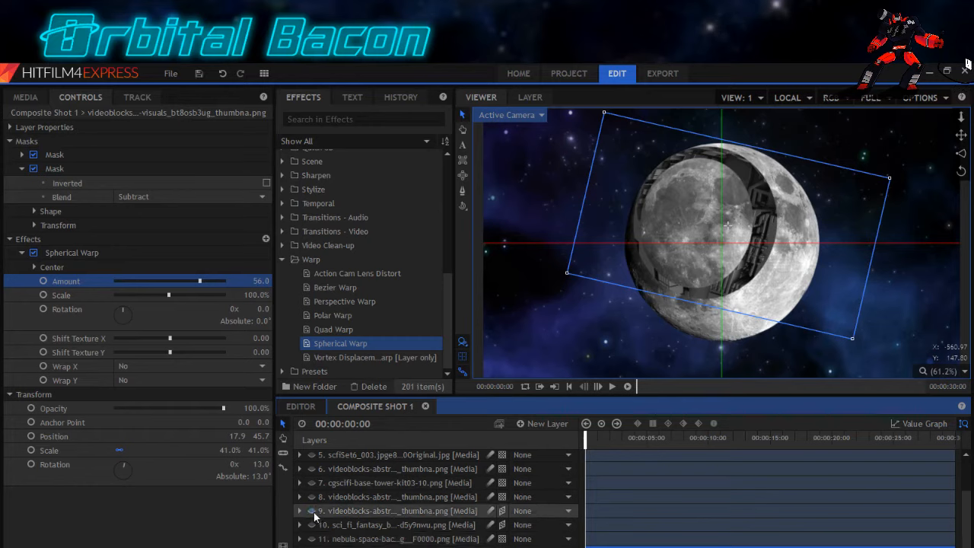
pyautogui.click(311, 497)
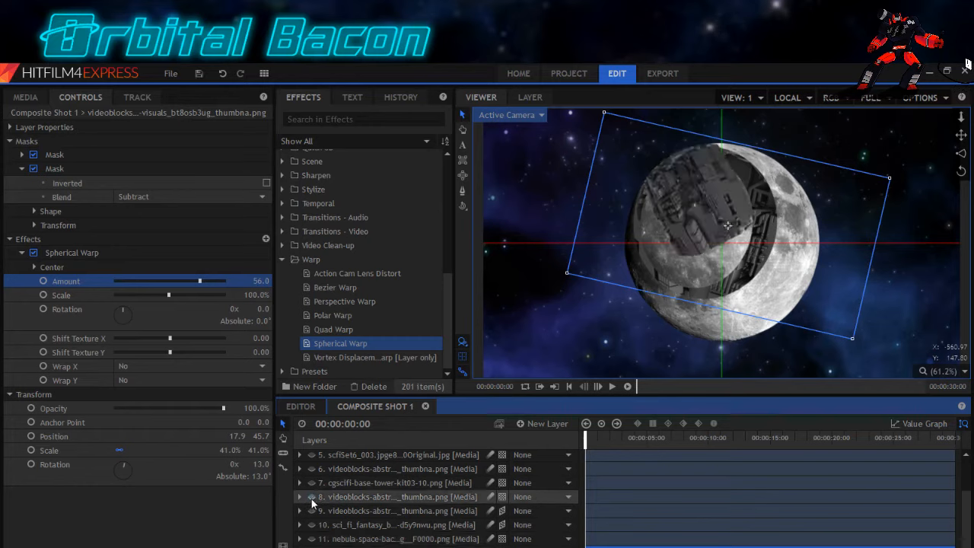
pyautogui.click(312, 497)
pyautogui.click(311, 469)
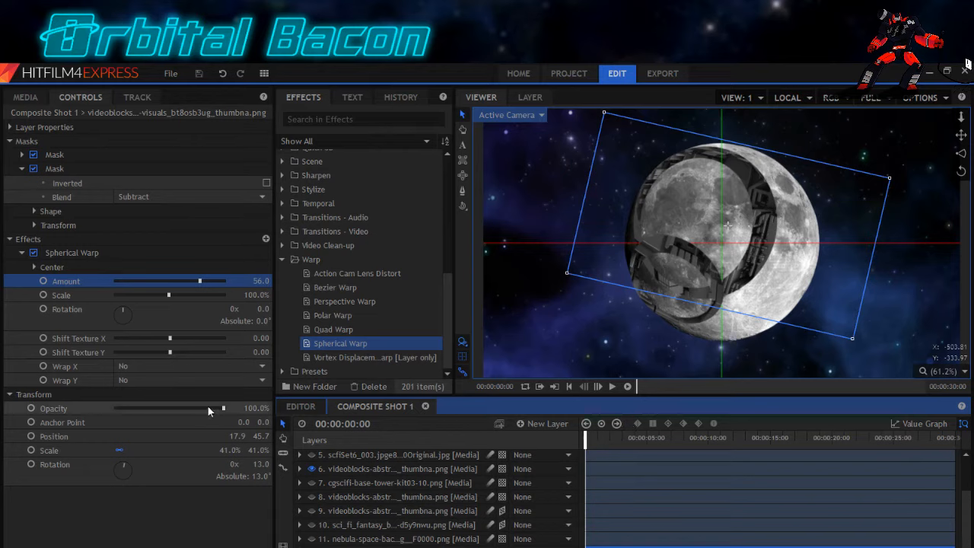
# Move the warped ring layer up the layer stack to directly below layer 6.
pyautogui.click(26, 98)
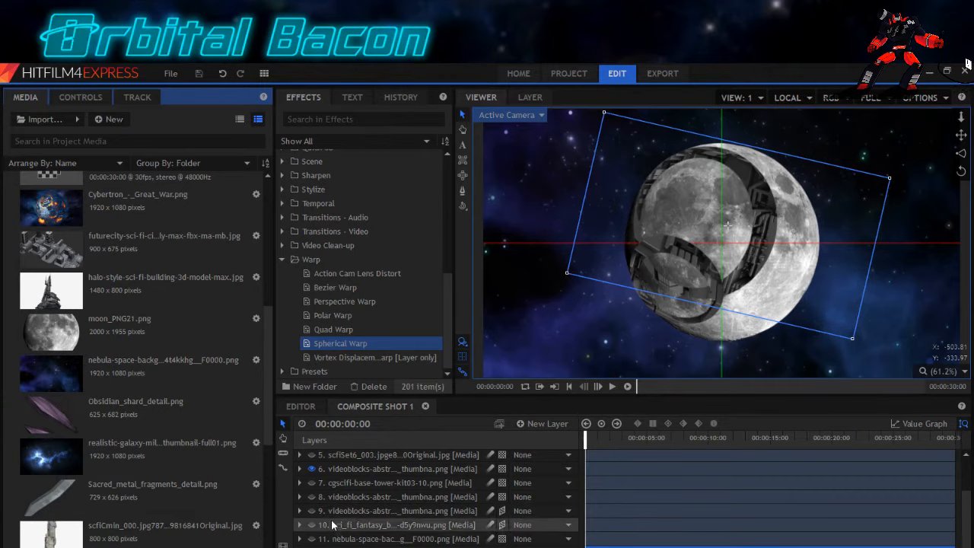
pyautogui.moveTo(359, 546); pyautogui.dragTo(354, 477)
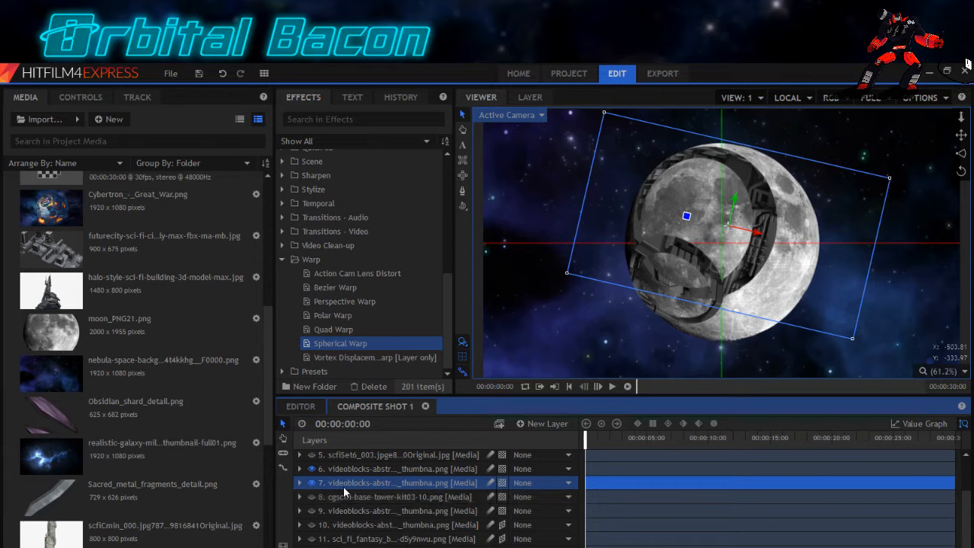
# Make the tech-image layer 9 visible over the moon's upper left, select it and open its layer controls.
pyautogui.click(311, 512)
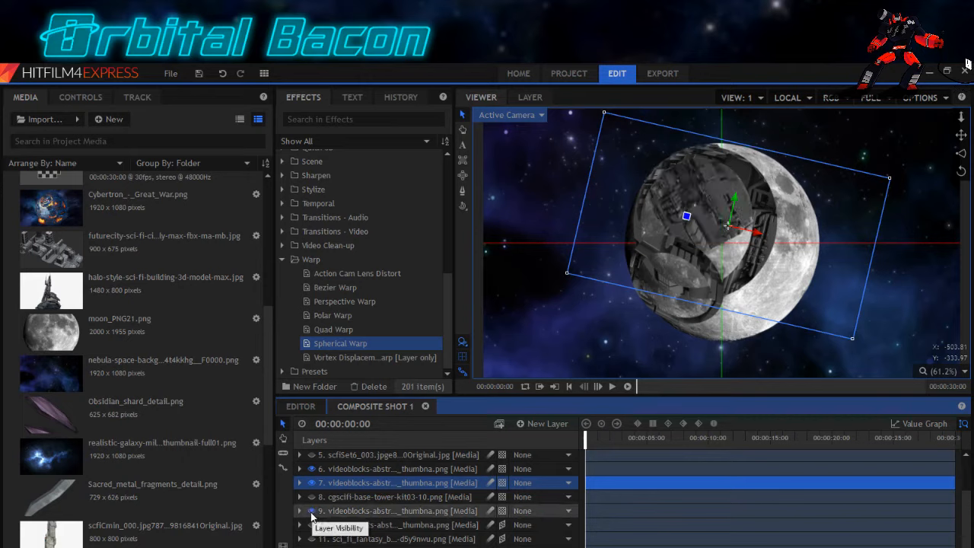
pyautogui.click(311, 512)
pyautogui.click(311, 512)
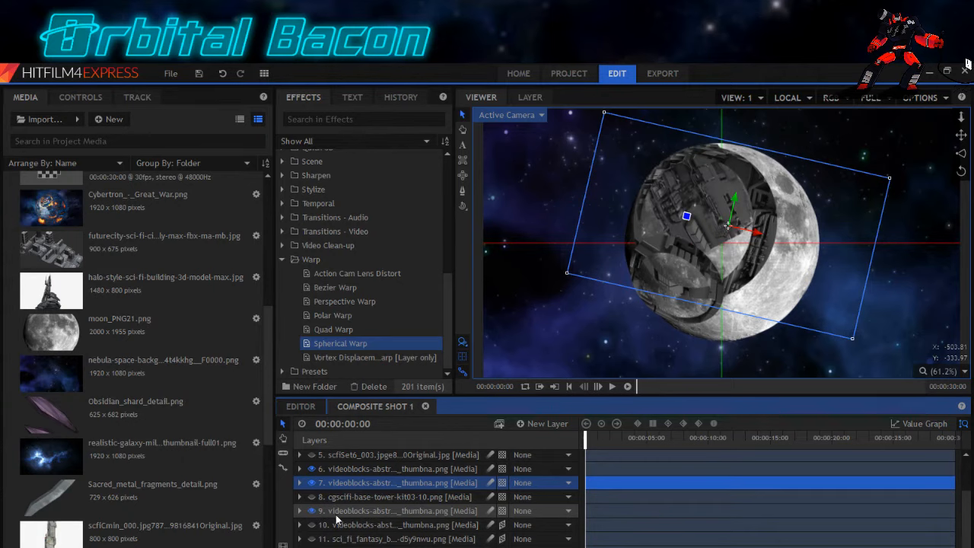
pyautogui.click(350, 517)
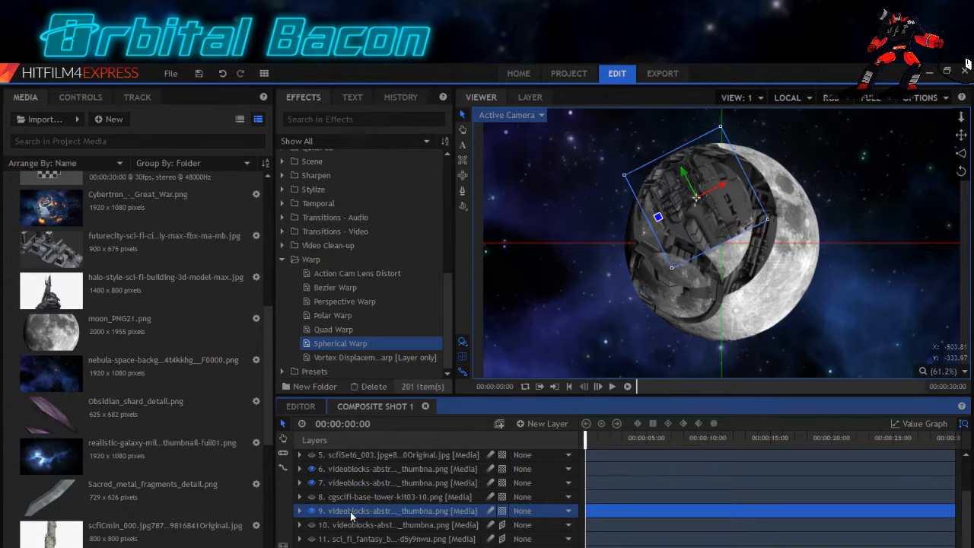
pyautogui.click(76, 97)
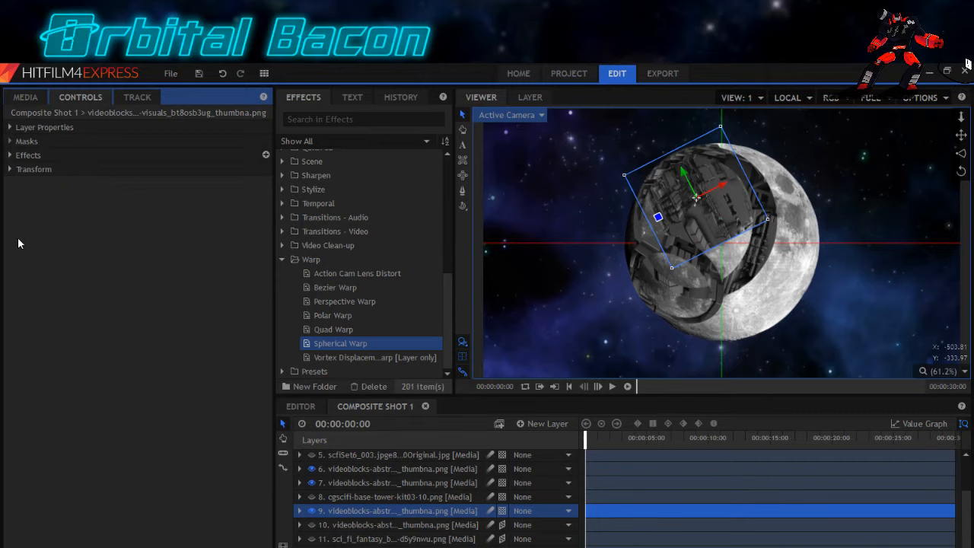
# Review layer 9's Hue & RGB Key settings and lower the layer's opacity to 84%.
pyautogui.click(10, 157)
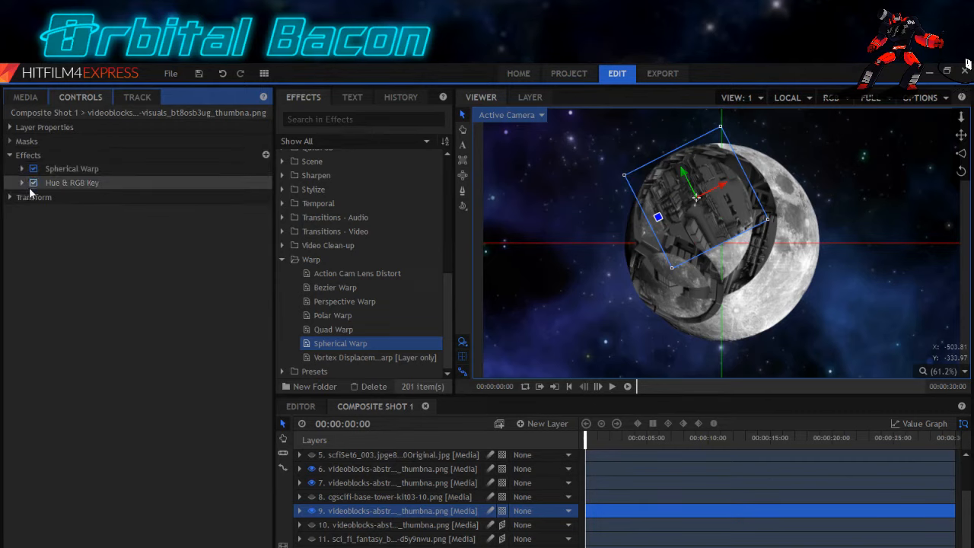
pyautogui.click(23, 183)
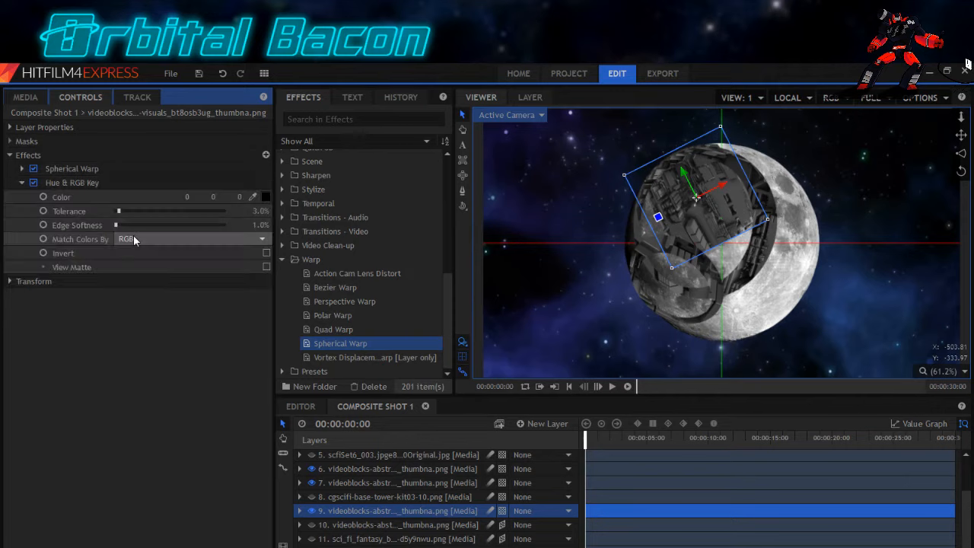
pyautogui.click(21, 184)
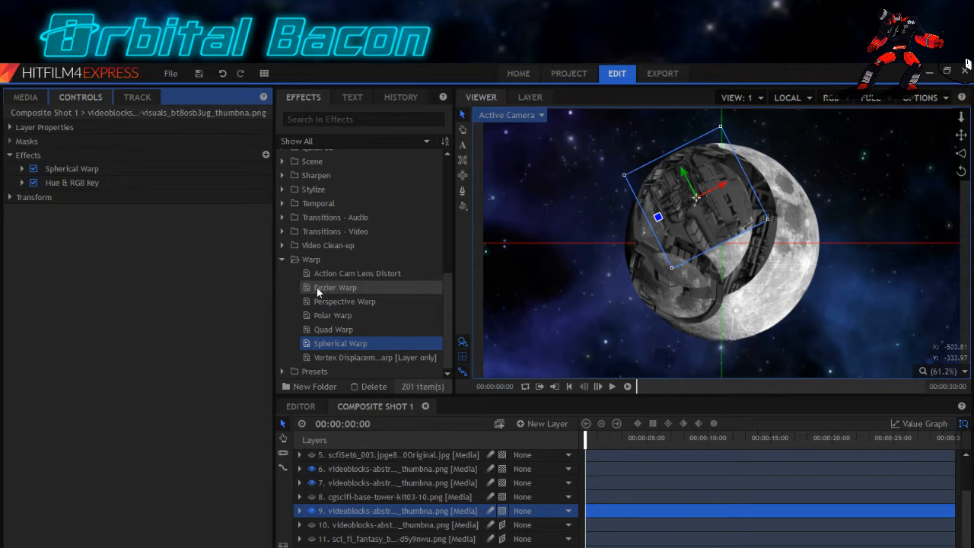
pyautogui.click(11, 197)
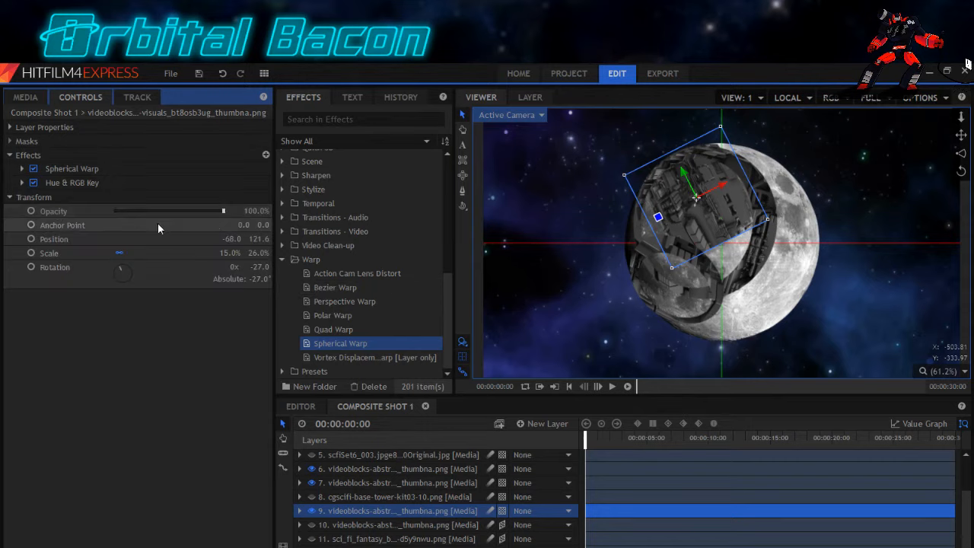
pyautogui.click(210, 212)
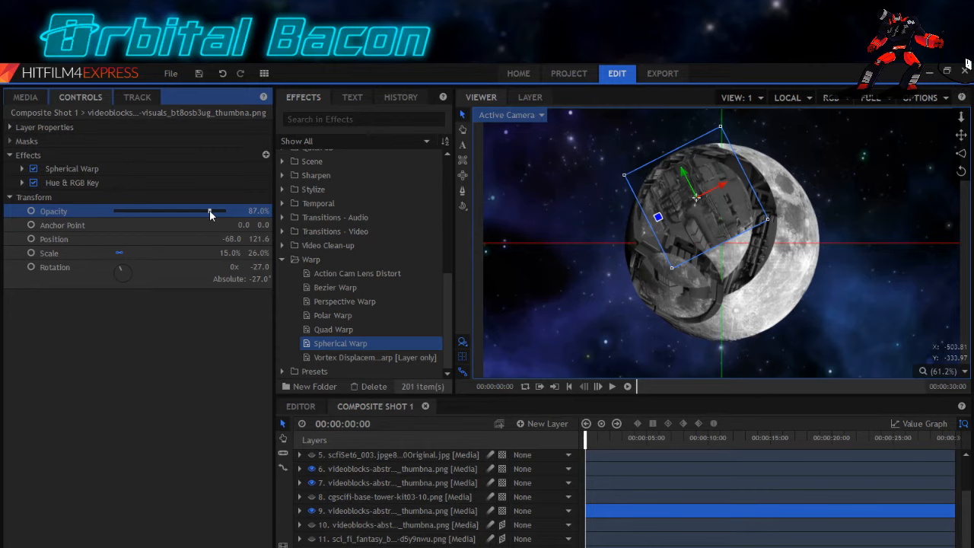
pyautogui.moveTo(209, 210); pyautogui.dragTo(206, 211)
# Add a Hue Shift effect to layer 9 and set its Saturation to -38 and Lightness to -18.
pyautogui.scroll(6, 290, 225)
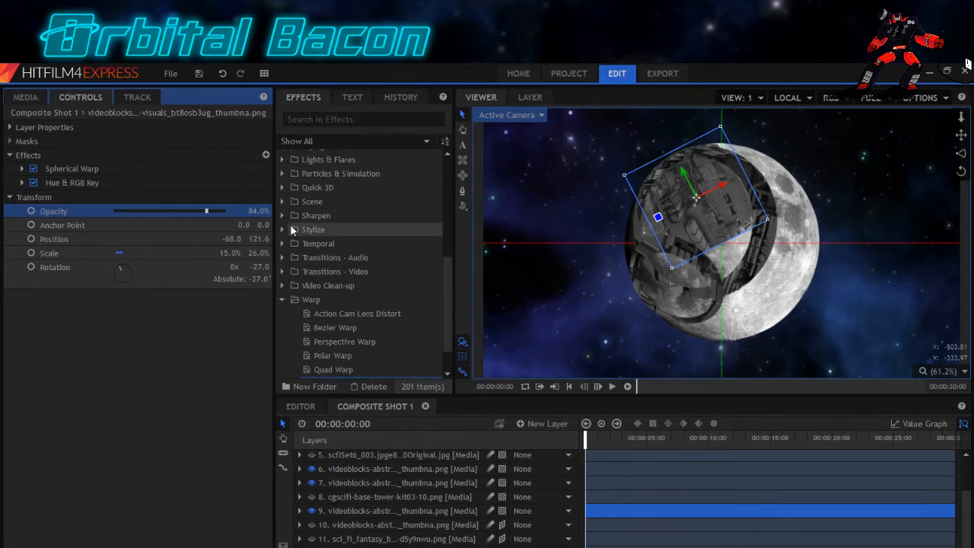
pyautogui.moveTo(324, 206); pyautogui.dragTo(24, 198)
pyautogui.click(23, 197)
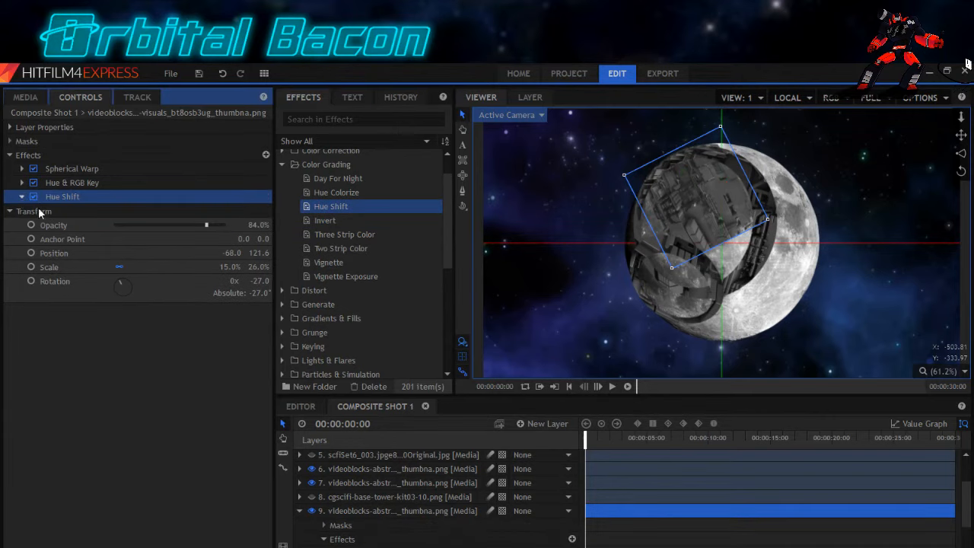
pyautogui.click(149, 239)
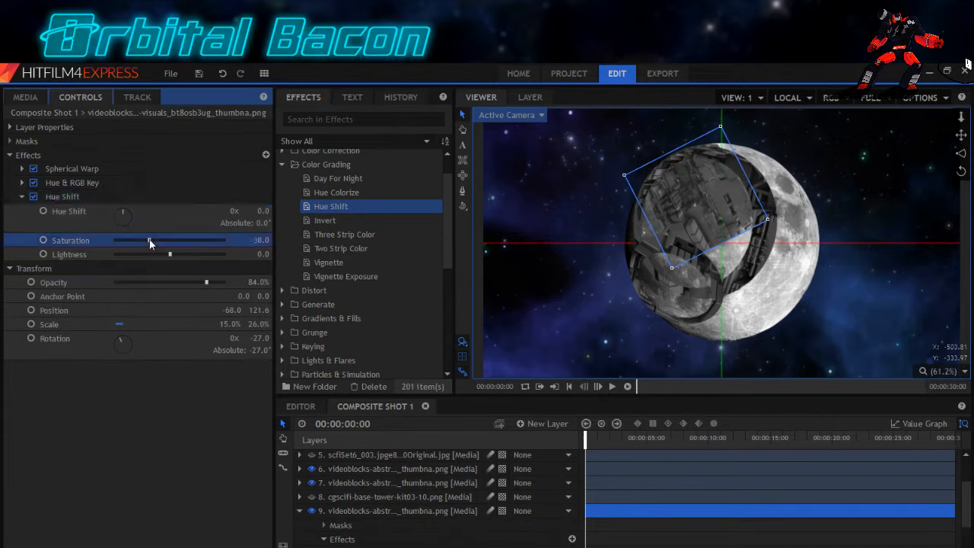
pyautogui.click(173, 255)
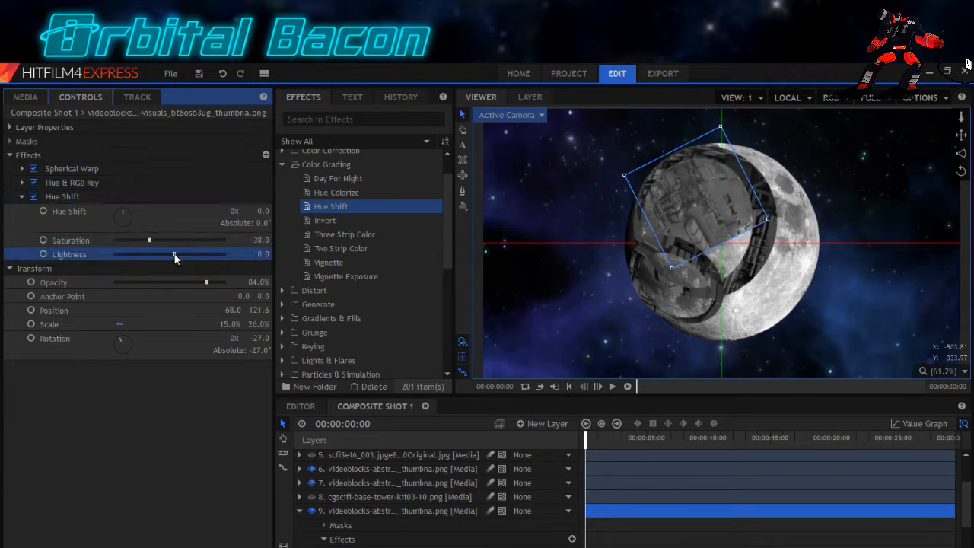
pyautogui.moveTo(174, 254); pyautogui.dragTo(160, 254)
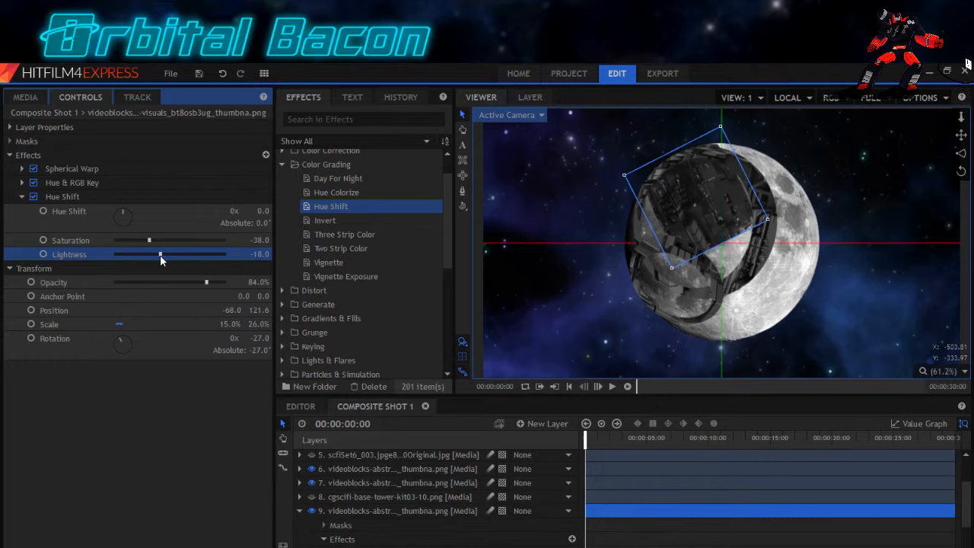
# Set layer 9's opacity to 68% and its Hue Shift Lightness and Saturation to -10 each.
pyautogui.click(183, 282)
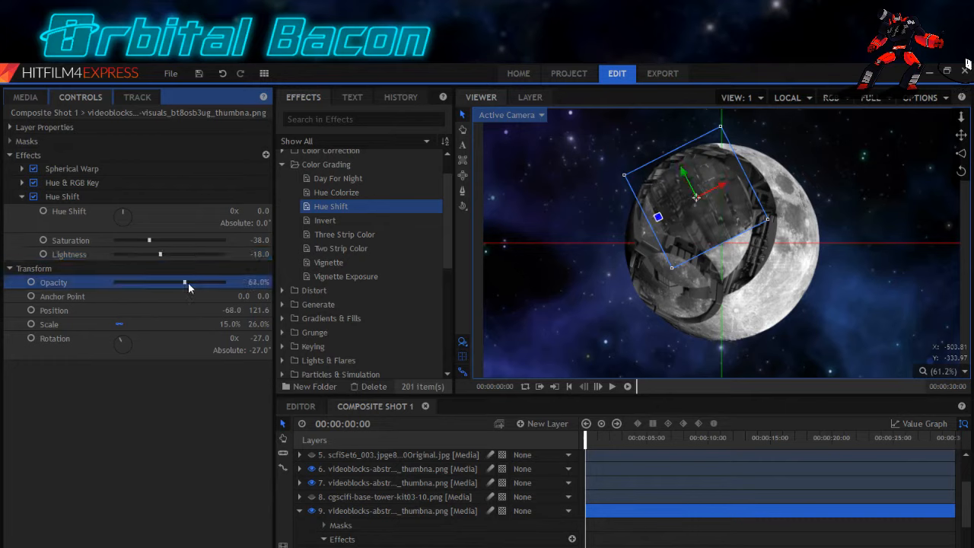
pyautogui.click(191, 282)
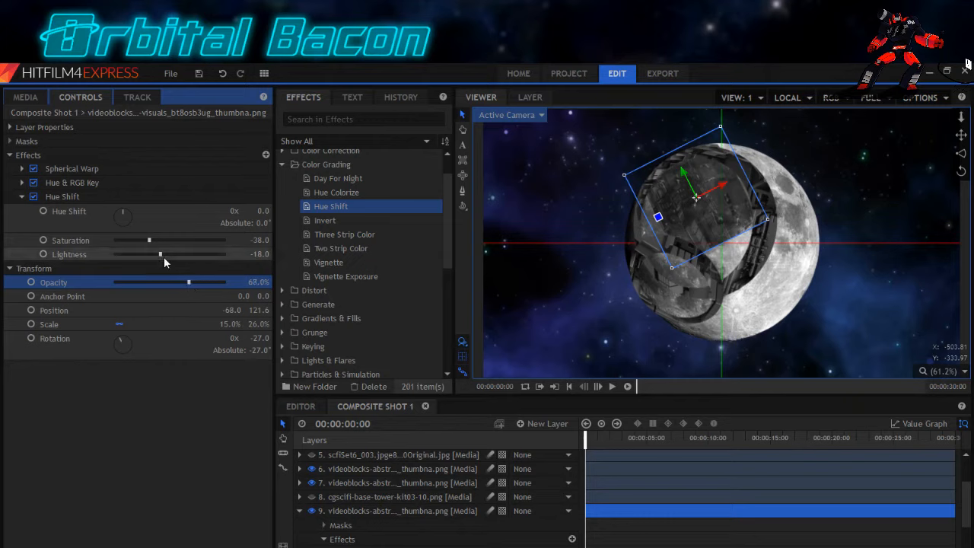
pyautogui.moveTo(161, 256); pyautogui.dragTo(164, 255)
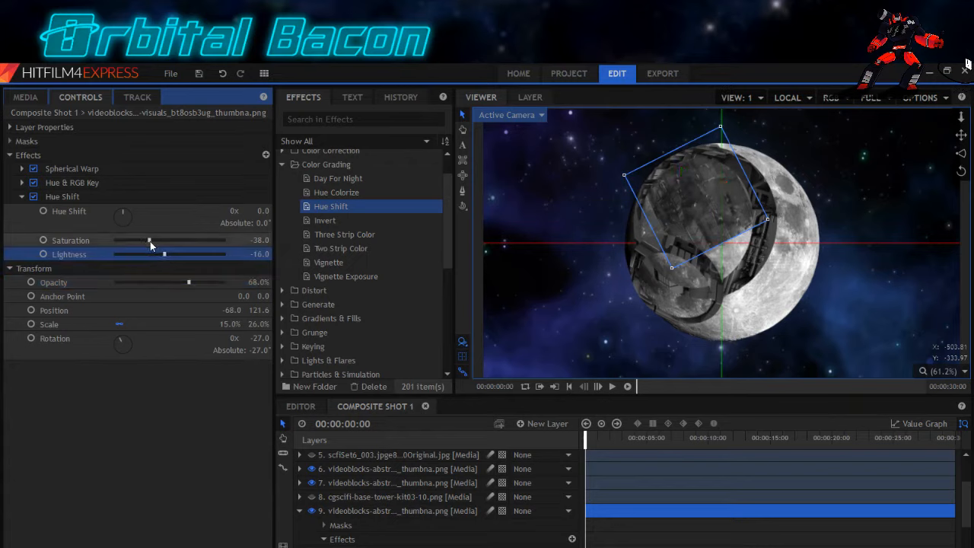
pyautogui.moveTo(150, 242); pyautogui.dragTo(165, 245)
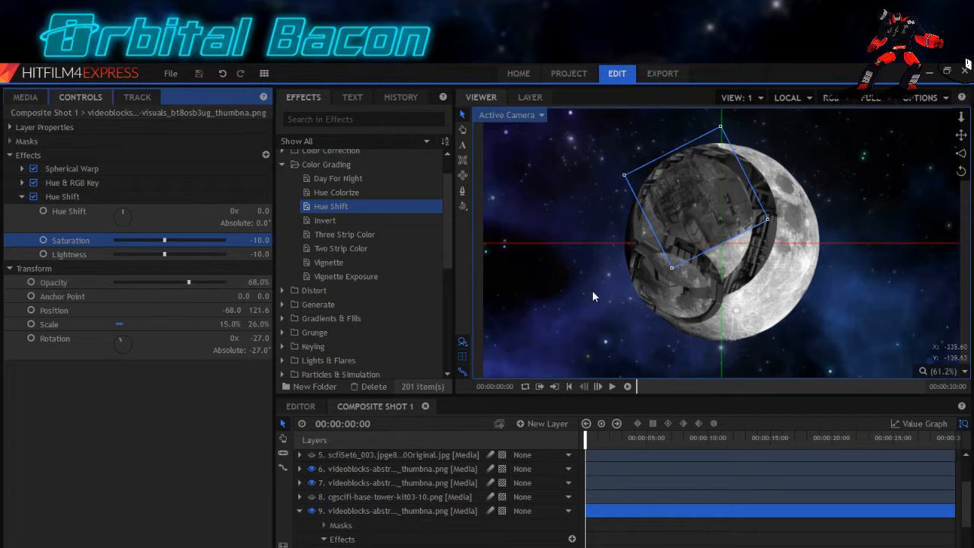
# Collapse layer 9, select the nebula layer below layer 11 and select its existing mask.
pyautogui.click(300, 510)
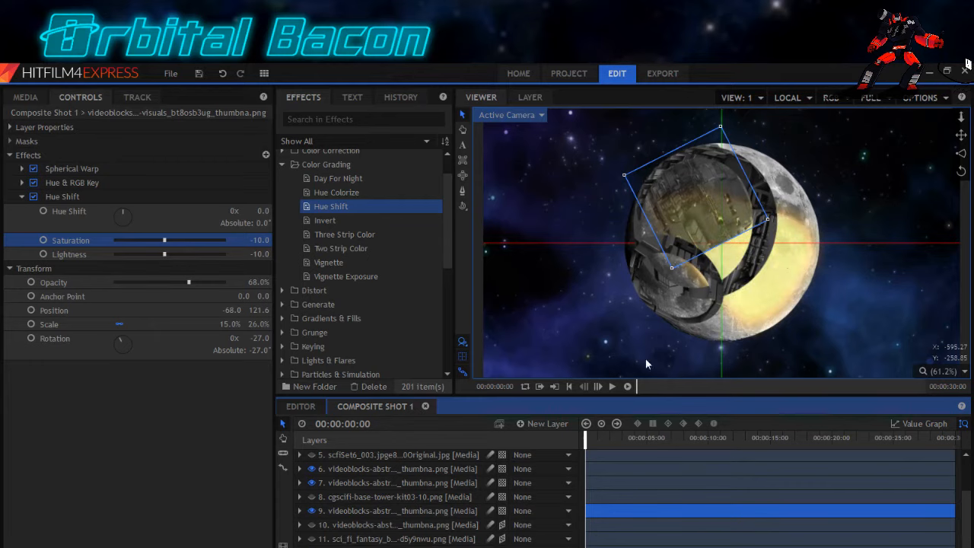
pyautogui.click(346, 547)
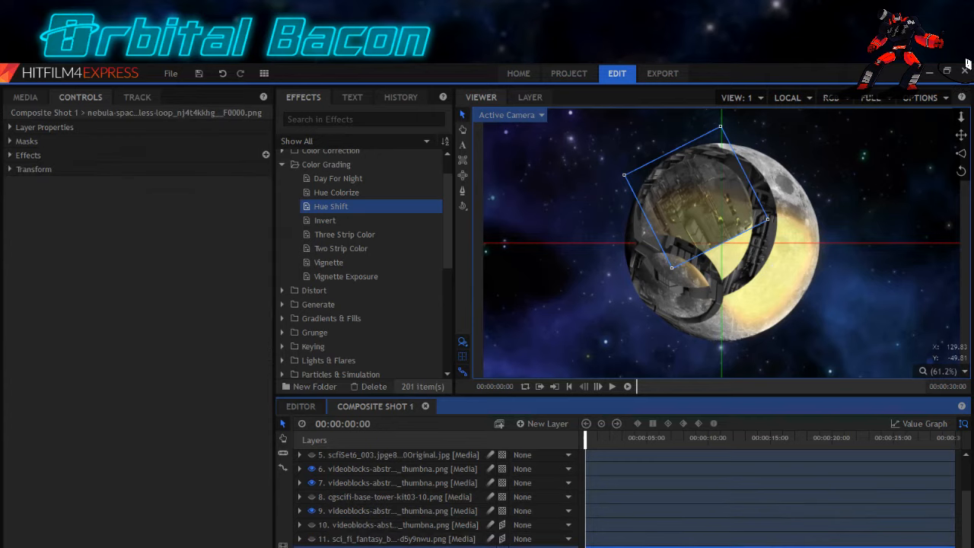
pyautogui.click(9, 142)
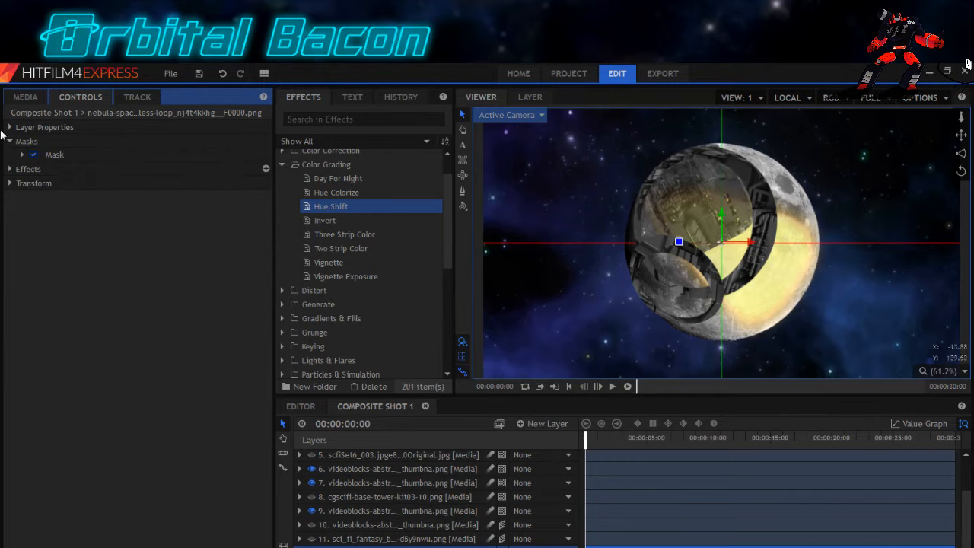
pyautogui.click(22, 156)
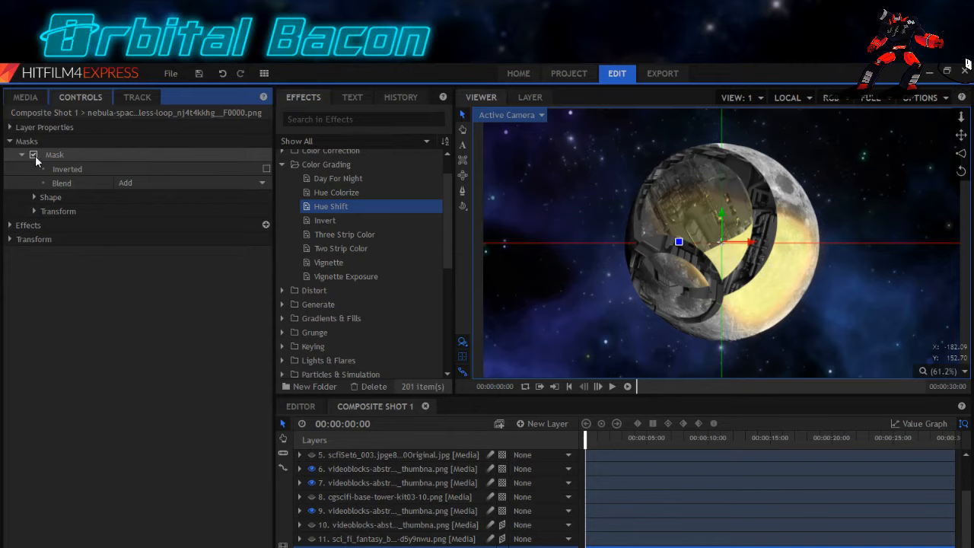
pyautogui.click(66, 159)
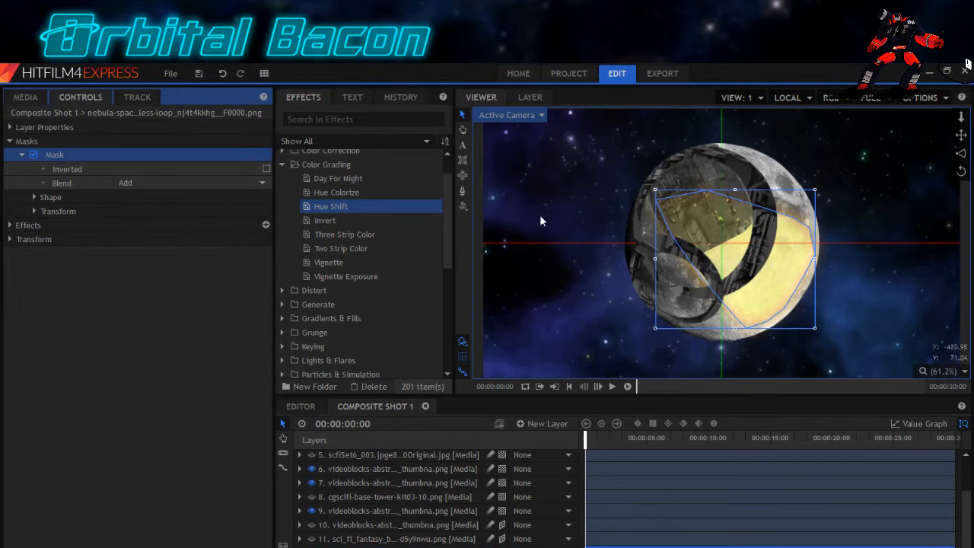
# Move the nebula mask's point near the small ring inward, and disable the layer's Glow and both Zoom Blur effects.
pyautogui.click(462, 191)
pyautogui.click(702, 277)
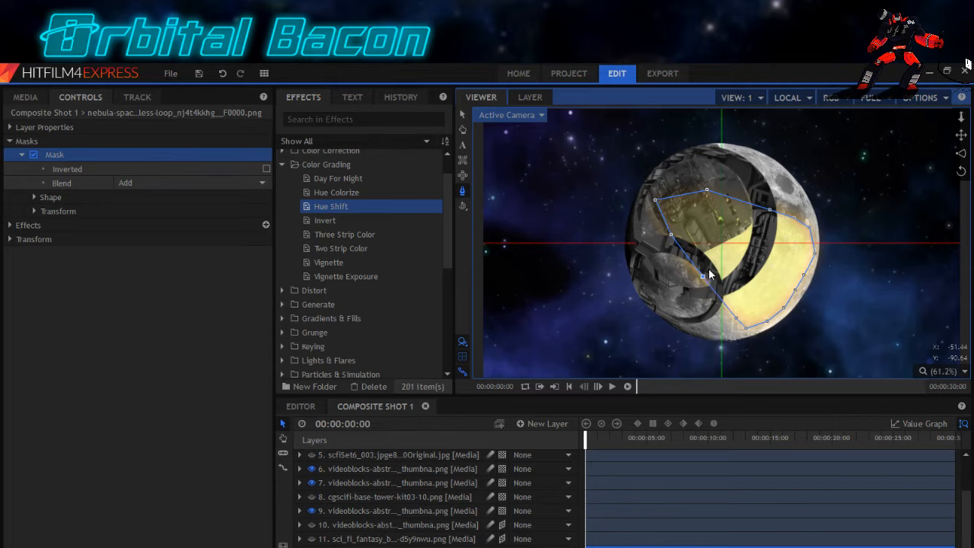
pyautogui.moveTo(702, 276); pyautogui.dragTo(708, 269)
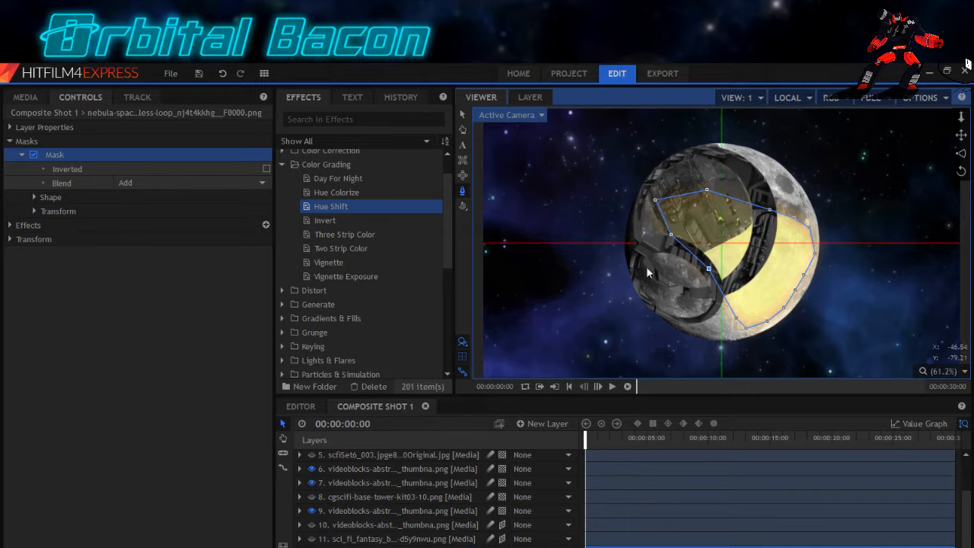
pyautogui.click(9, 225)
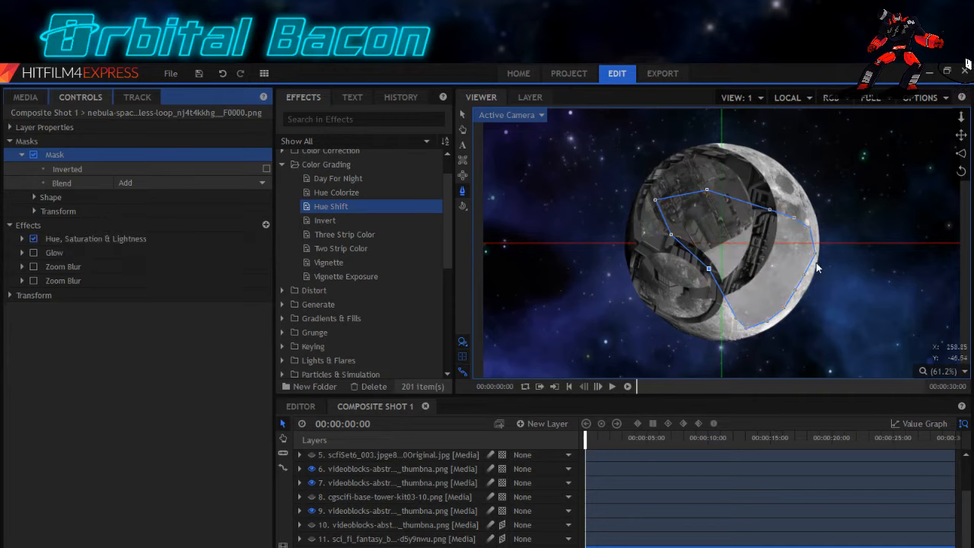
# Extend the nebula mask's upper edge by moving its points out to the moon's upper-left and top rim.
pyautogui.click(796, 216)
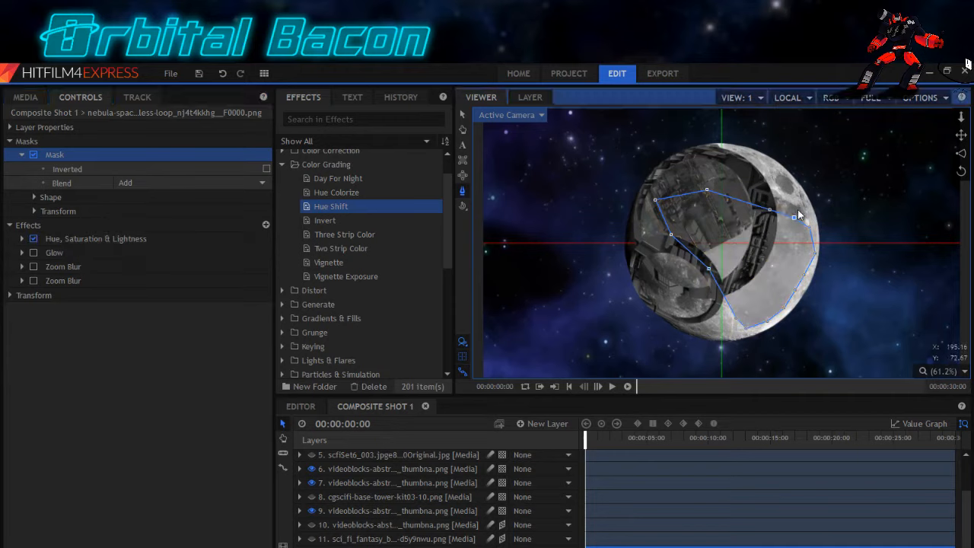
pyautogui.moveTo(795, 217); pyautogui.dragTo(806, 201)
pyautogui.click(771, 210)
pyautogui.moveTo(789, 190); pyautogui.dragTo(790, 182)
pyautogui.click(708, 189)
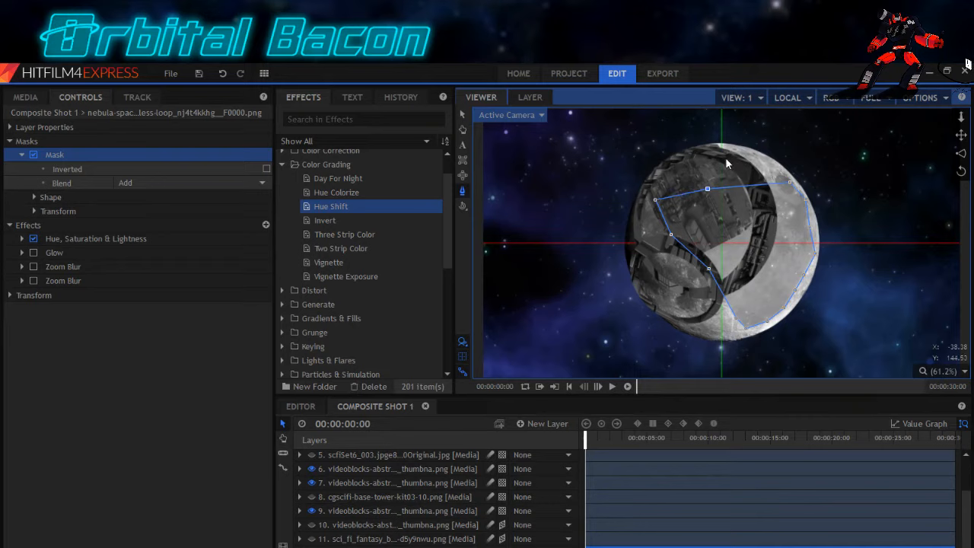
pyautogui.moveTo(708, 189); pyautogui.dragTo(662, 170)
pyautogui.click(790, 182)
pyautogui.moveTo(741, 164); pyautogui.dragTo(710, 149)
# Move the nebula mask's next points along the moon's upper-right rim to cover the area beyond the large ring.
pyautogui.click(806, 198)
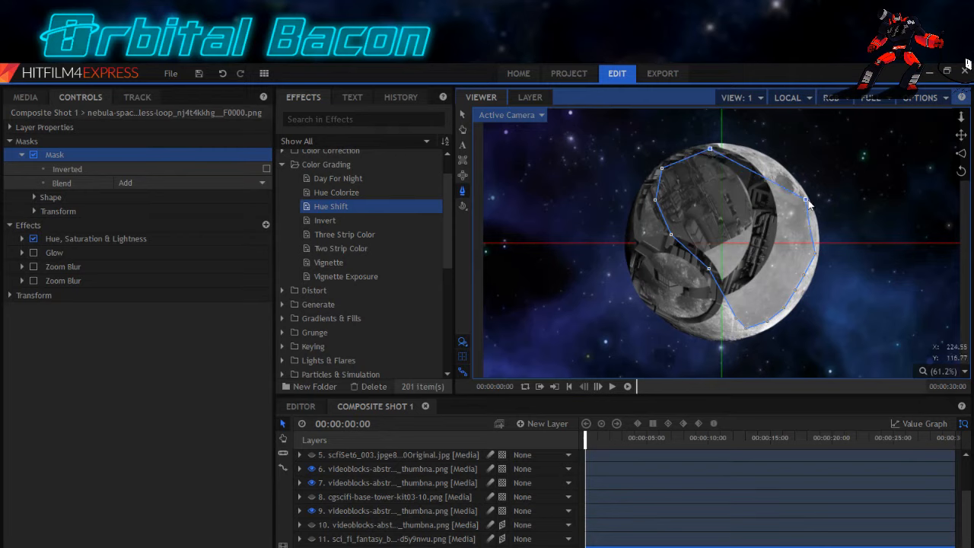
pyautogui.moveTo(744, 157); pyautogui.dragTo(810, 227)
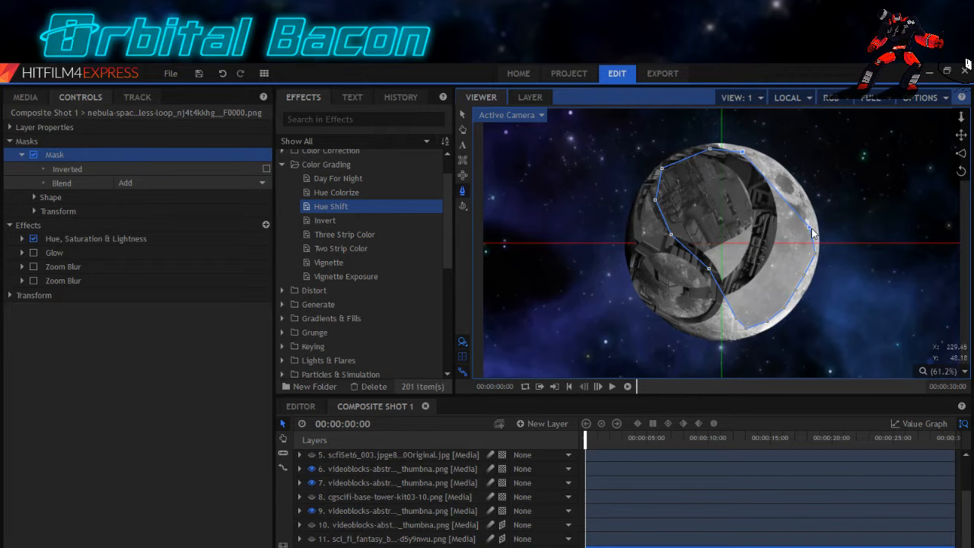
pyautogui.click(772, 166)
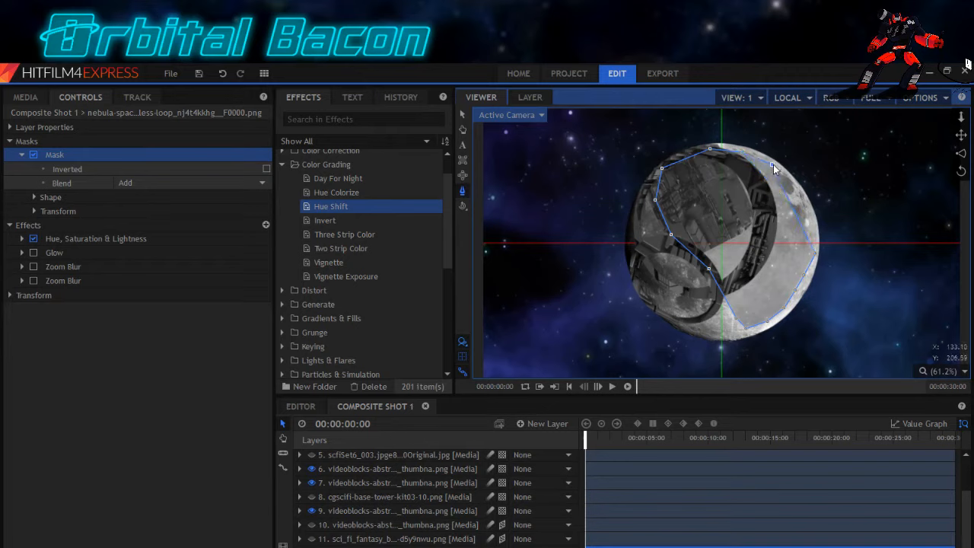
pyautogui.click(815, 253)
pyautogui.moveTo(803, 206); pyautogui.dragTo(792, 180)
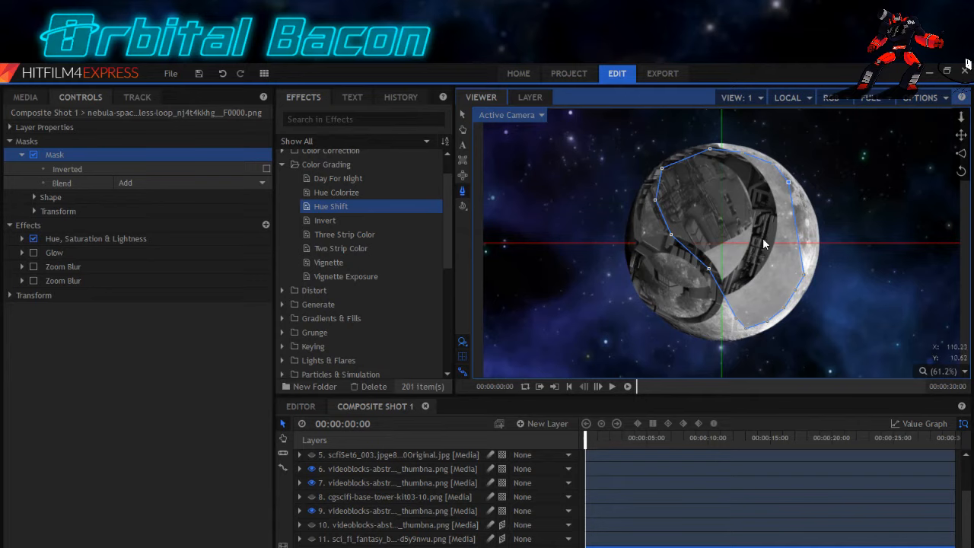
# Reposition the nebula mask's remaining right-hand points along the moon's right and lower-right rim.
pyautogui.click(804, 275)
pyautogui.moveTo(805, 275)
pyautogui.mouseDown()
pyautogui.moveTo(802, 214)
pyautogui.moveTo(800, 302)
pyautogui.moveTo(795, 290)
pyautogui.mouseUp()
pyautogui.moveTo(803, 246); pyautogui.dragTo(784, 307)
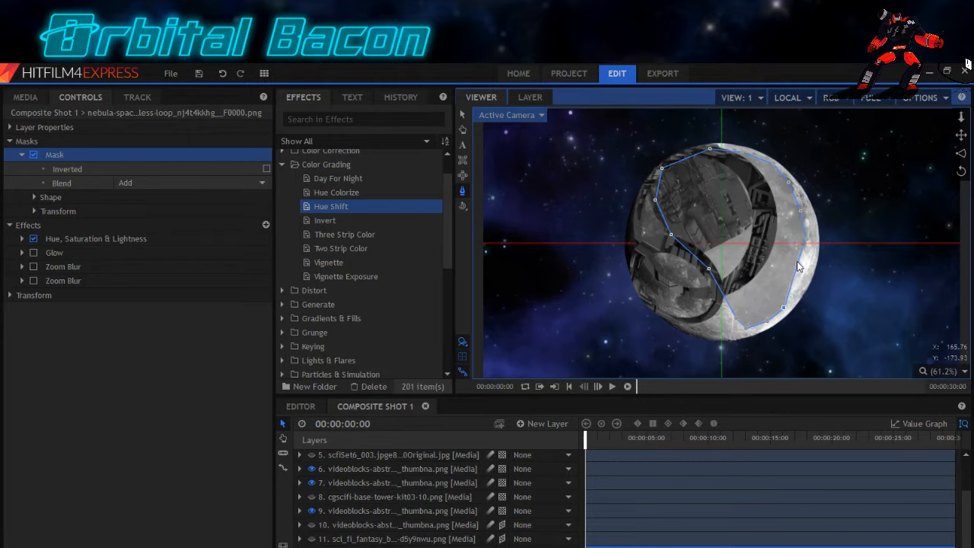
pyautogui.moveTo(801, 262); pyautogui.dragTo(801, 261)
pyautogui.moveTo(769, 324); pyautogui.dragTo(799, 282)
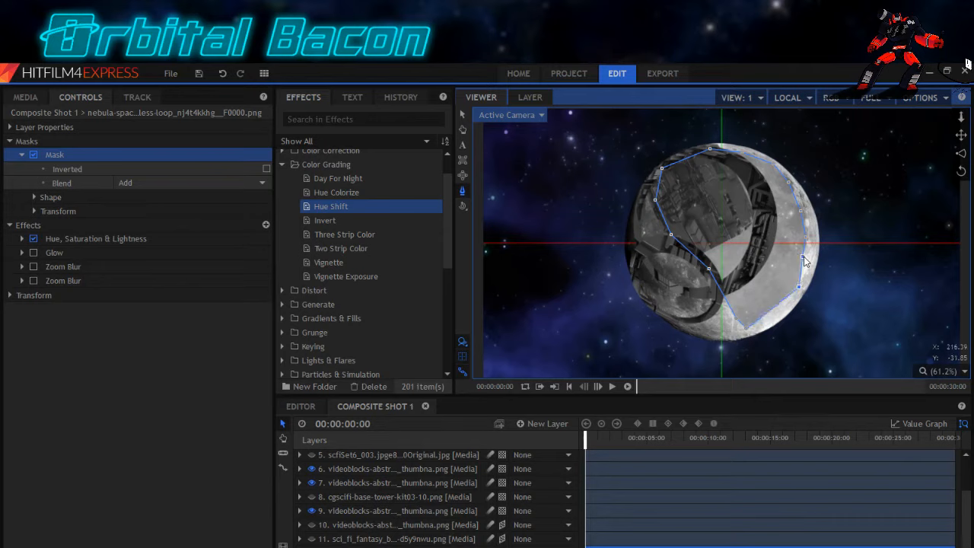
pyautogui.moveTo(804, 257); pyautogui.dragTo(807, 262)
pyautogui.moveTo(746, 330); pyautogui.dragTo(772, 323)
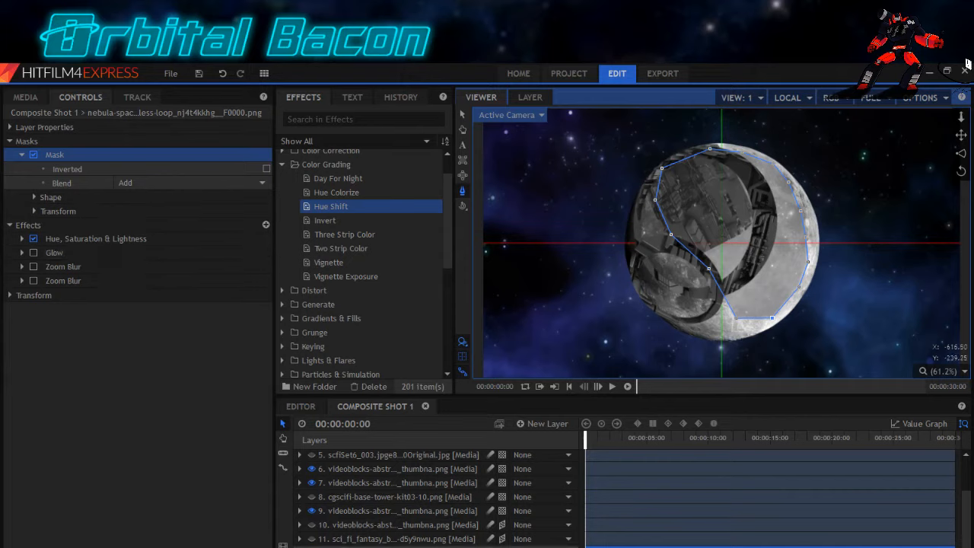
# Draw a second freehand mask on the nebula layer around the small ring at the moon's lower left, and expand its properties.
pyautogui.click(403, 547)
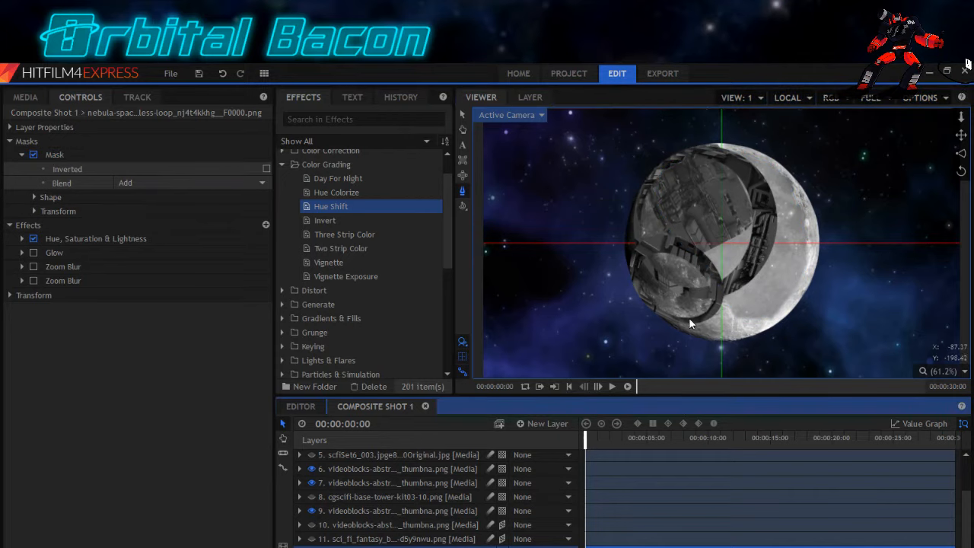
pyautogui.click(728, 318)
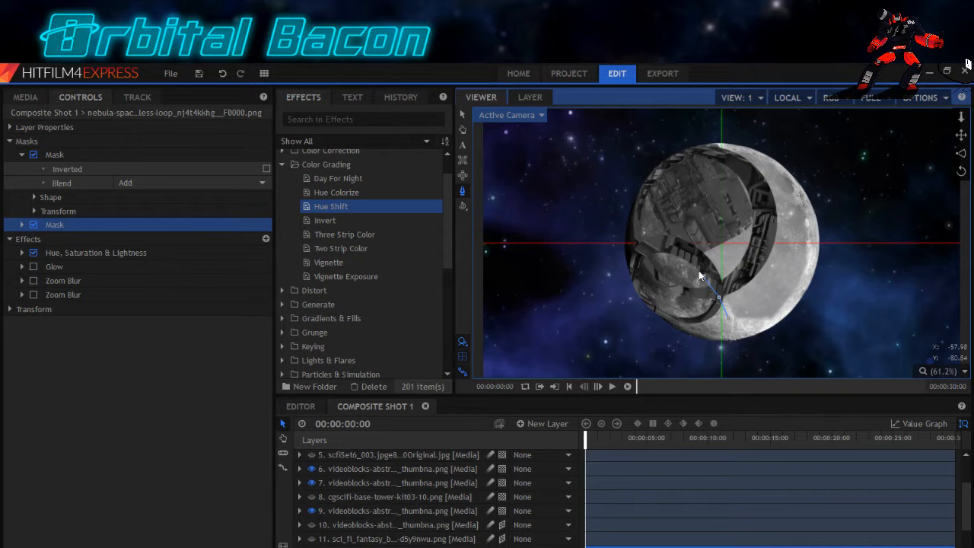
pyautogui.click(662, 244)
pyautogui.click(637, 252)
pyautogui.click(633, 266)
pyautogui.click(643, 289)
pyautogui.click(710, 331)
pyautogui.click(730, 318)
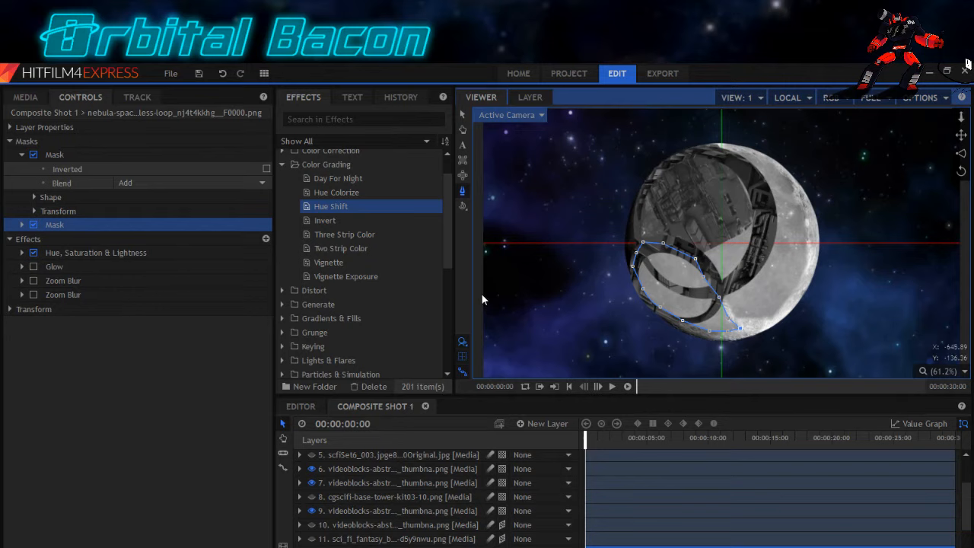
pyautogui.click(22, 225)
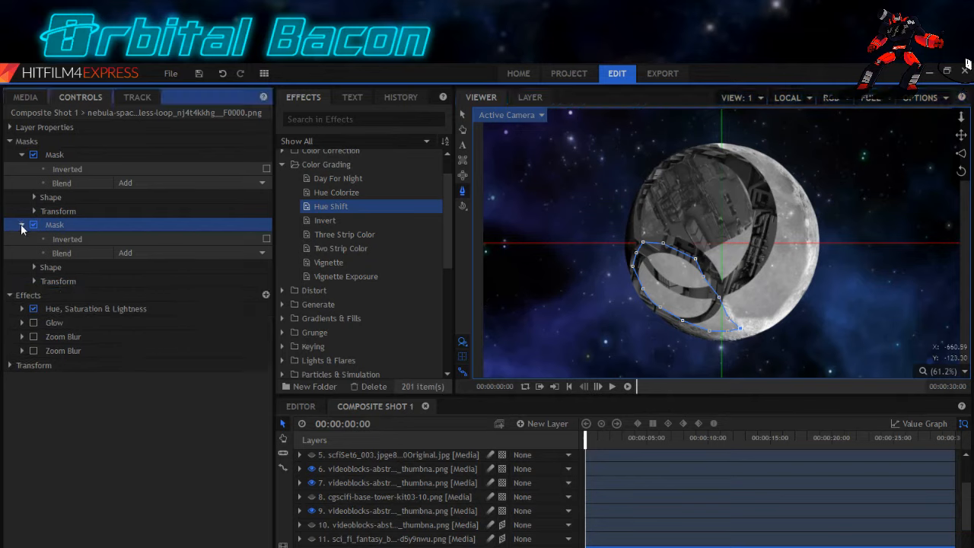
# Duplicate the masked nebula layer.
pyautogui.click(21, 226)
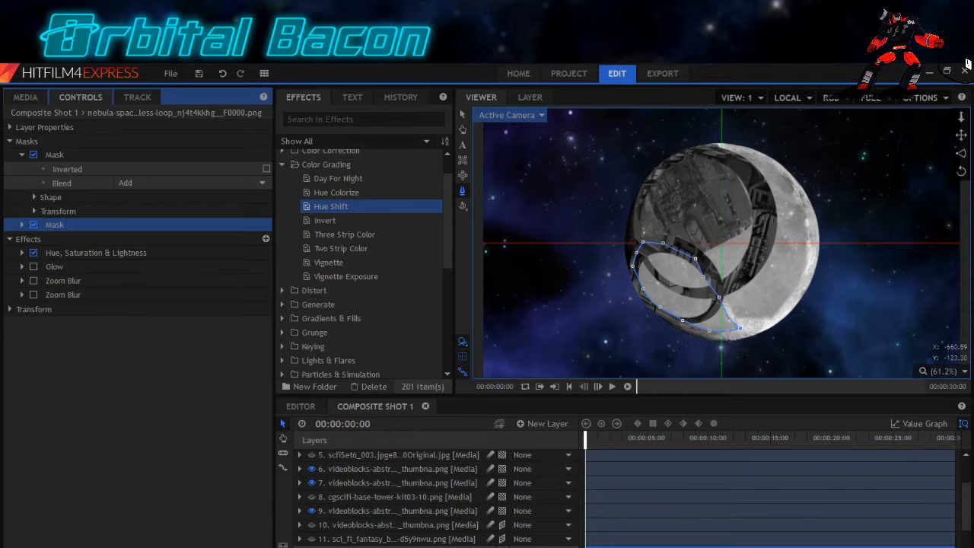
pyautogui.moveTo(966, 507); pyautogui.dragTo(966, 514)
pyautogui.click(396, 547)
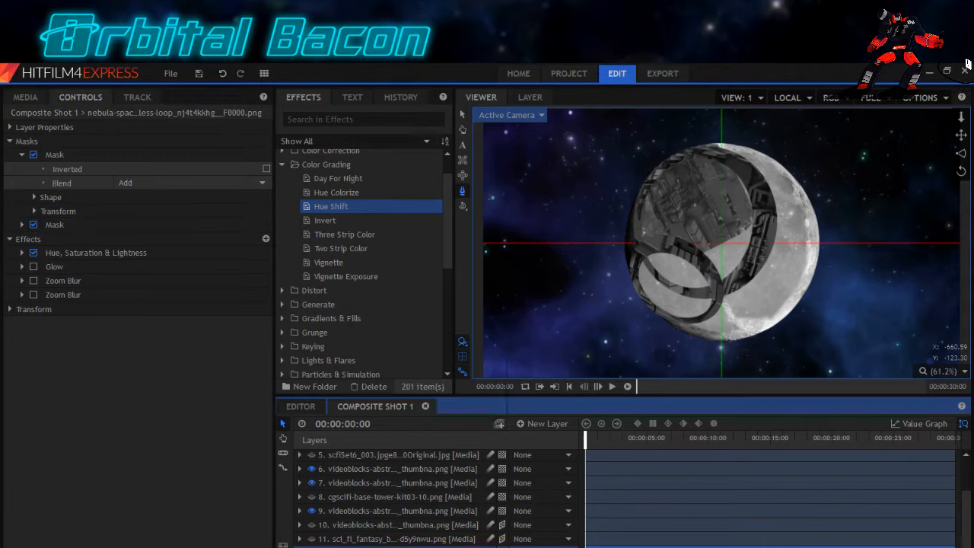
pyautogui.rightClick(351, 542)
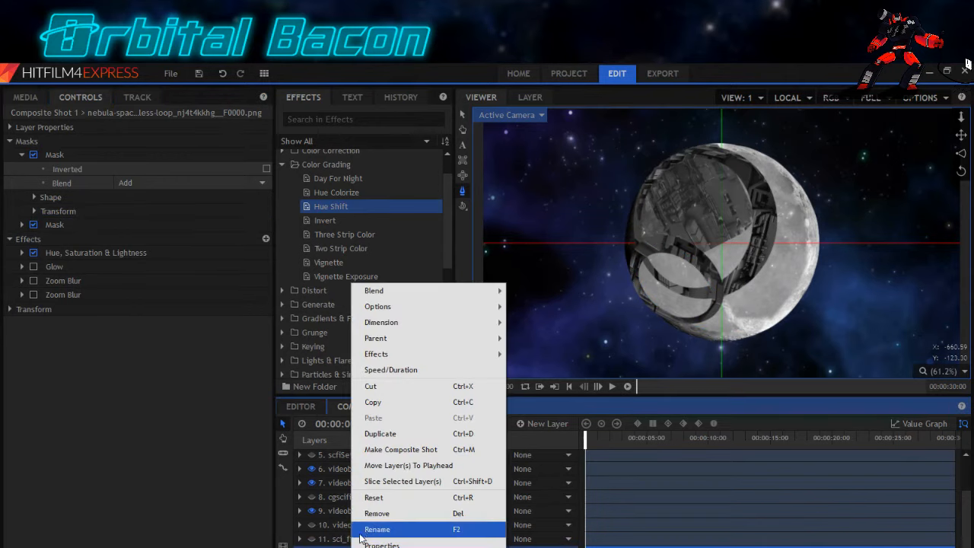
pyautogui.click(379, 434)
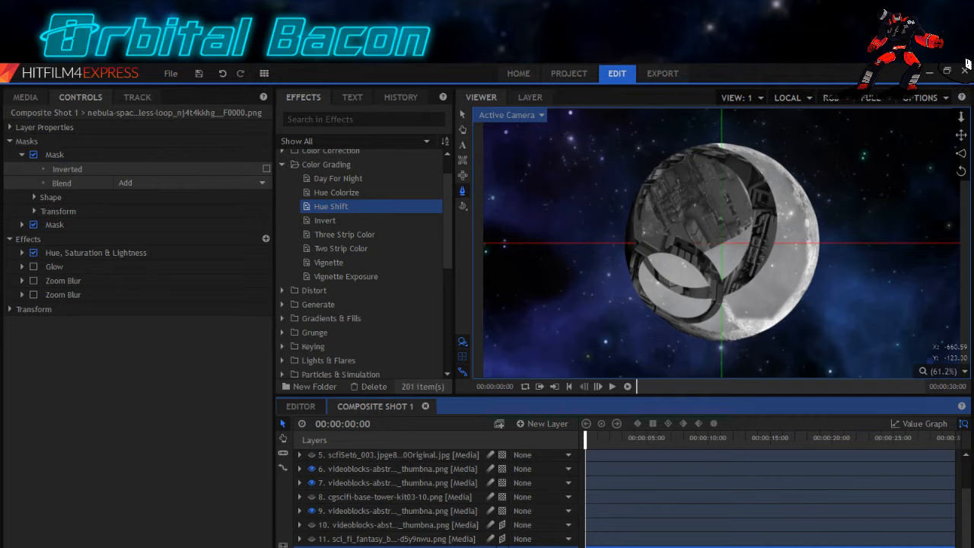
# Set the blend of the nebula layer's first mask to Subtract so only the small-ring mask applies.
pyautogui.click(35, 155)
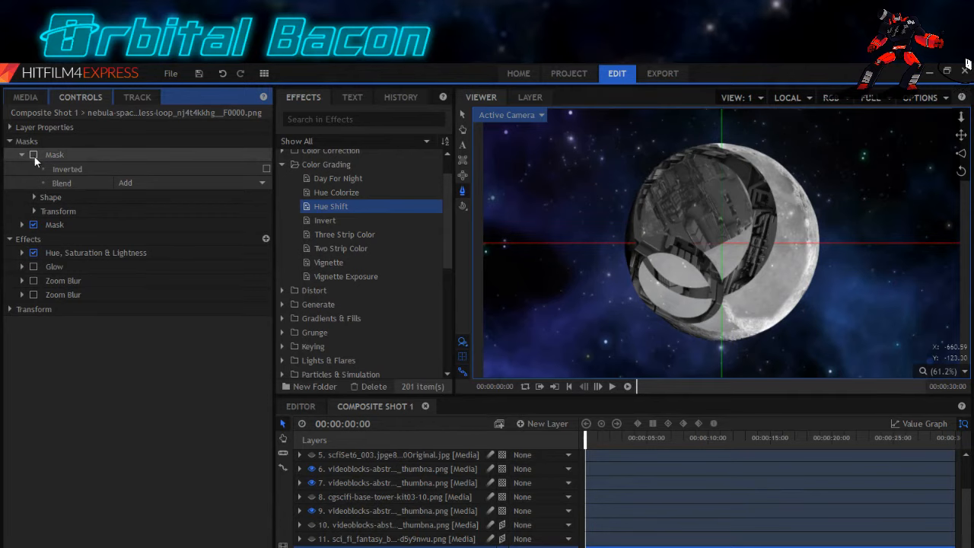
pyautogui.click(22, 224)
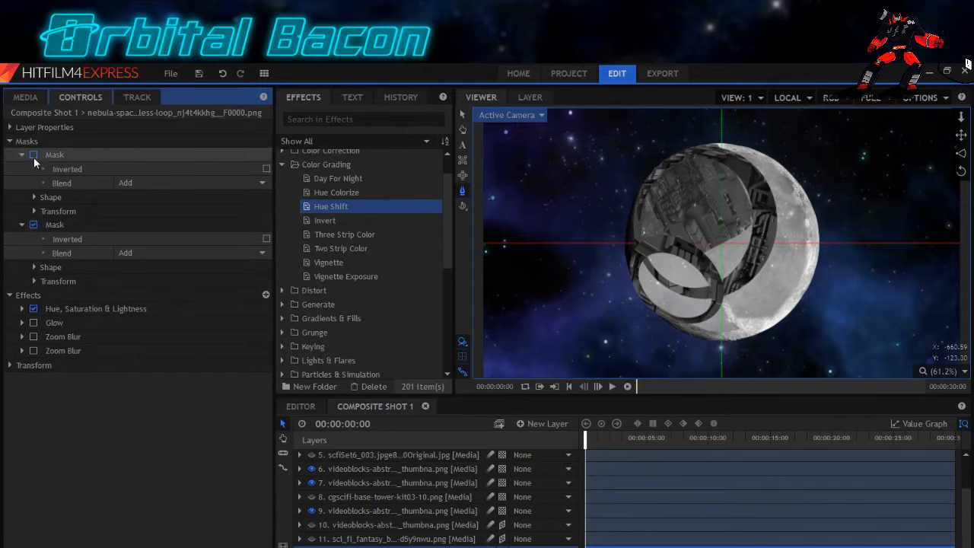
pyautogui.click(167, 186)
pyautogui.click(152, 268)
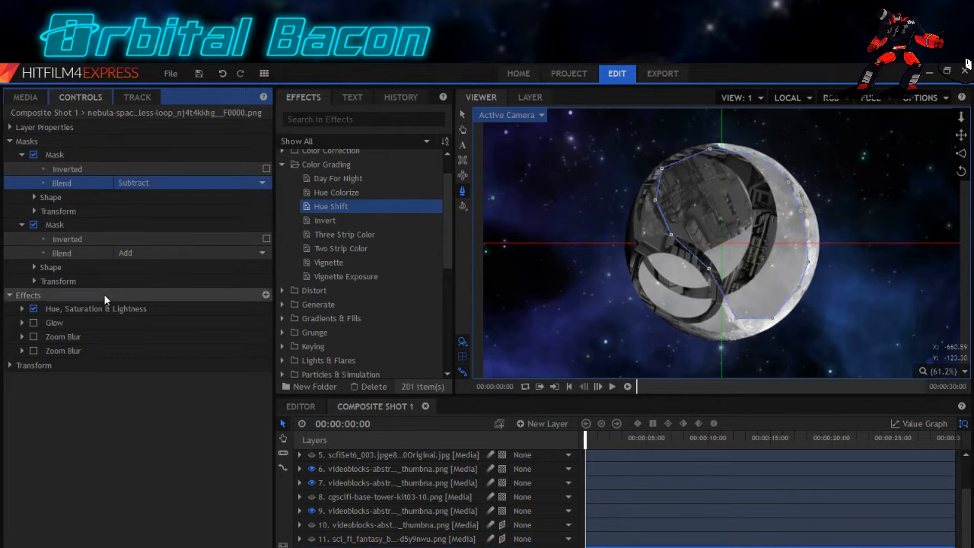
# Set the Glow effect's Color A and Color B to cyan #00ffff and enable the Glow on the small-ring nebula layer.
pyautogui.click(67, 227)
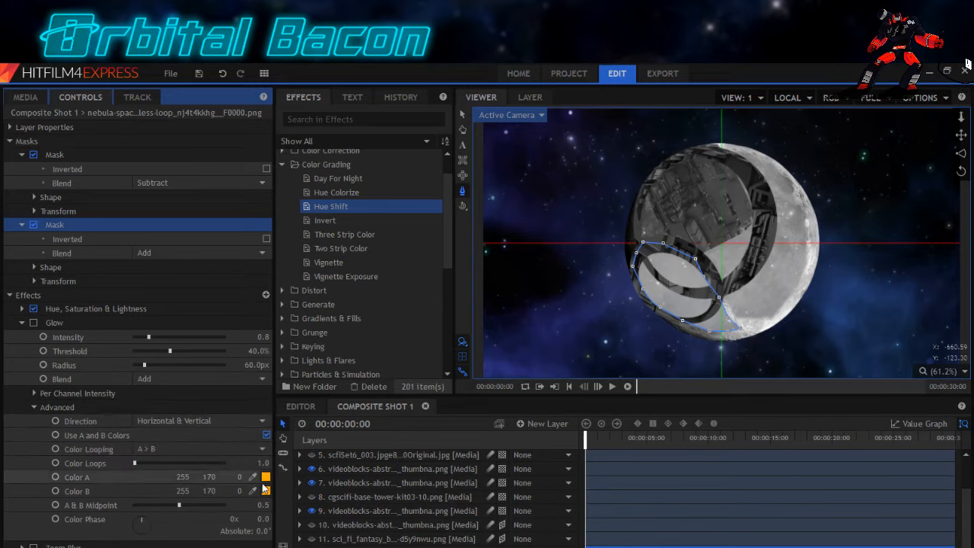
pyautogui.click(265, 478)
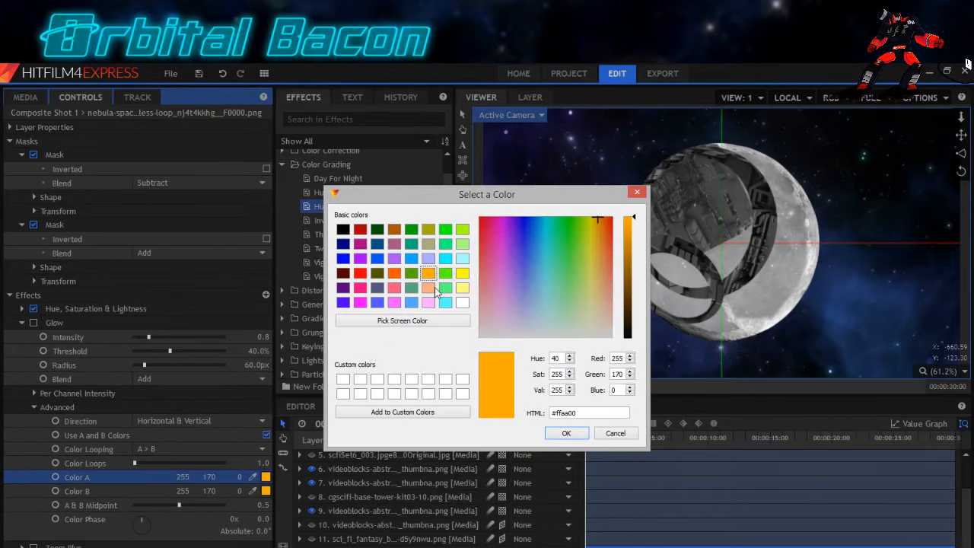
pyautogui.click(446, 261)
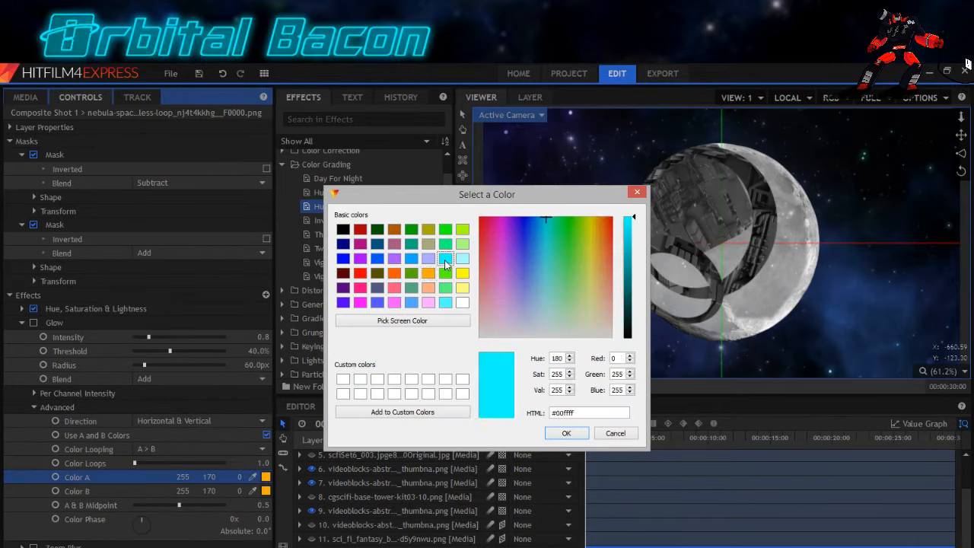
pyautogui.click(567, 436)
pyautogui.click(265, 491)
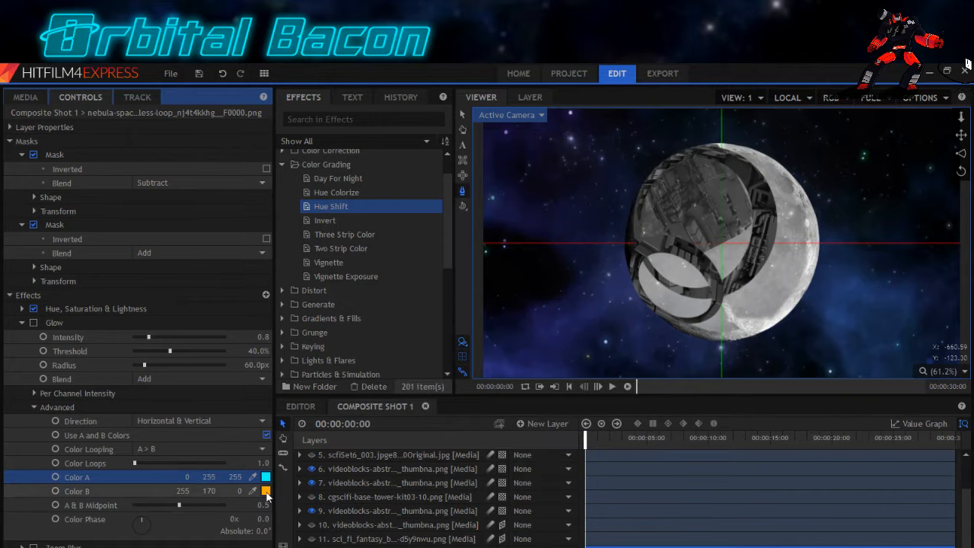
pyautogui.click(446, 259)
pyautogui.click(567, 433)
pyautogui.click(33, 323)
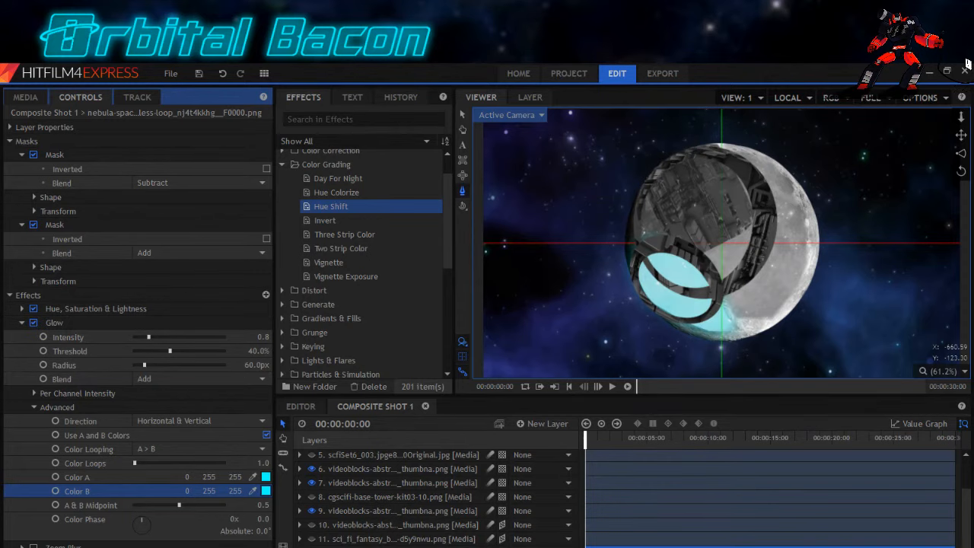
# Enable the orange Glow effect on the other nebula layer, which covers the moon beyond the rings.
pyautogui.click(358, 547)
pyautogui.click(10, 156)
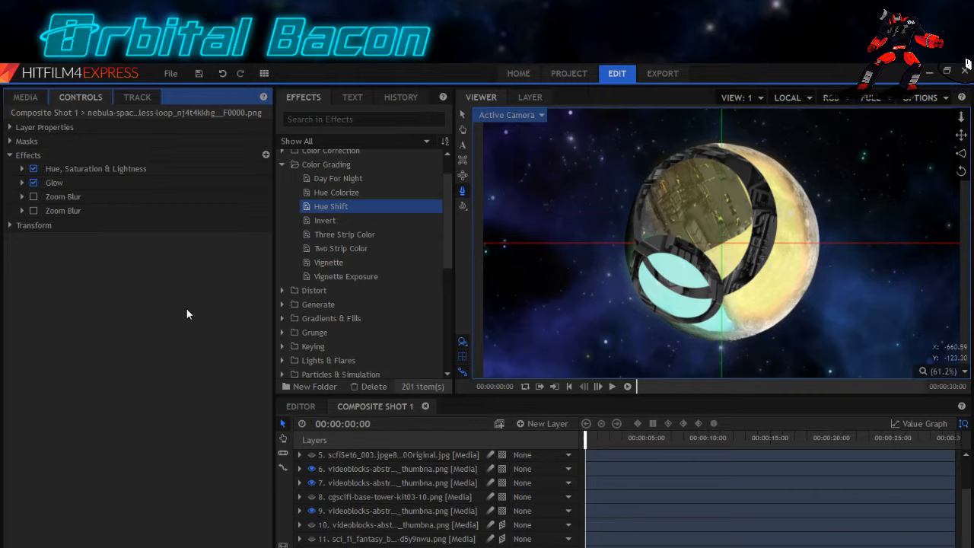
pyautogui.click(380, 546)
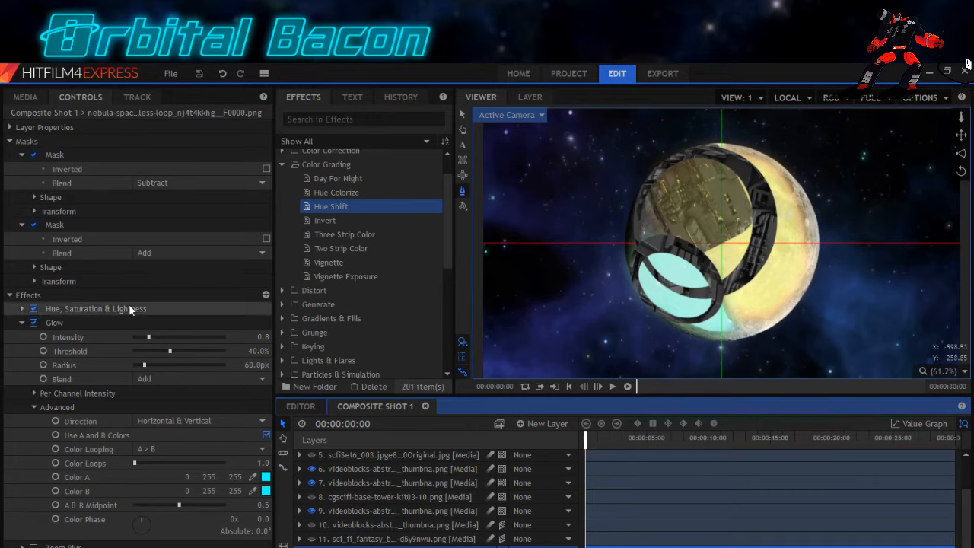
# Set the opacity of layer 9, the tech image at the moon's upper left, to 87%.
pyautogui.click(340, 517)
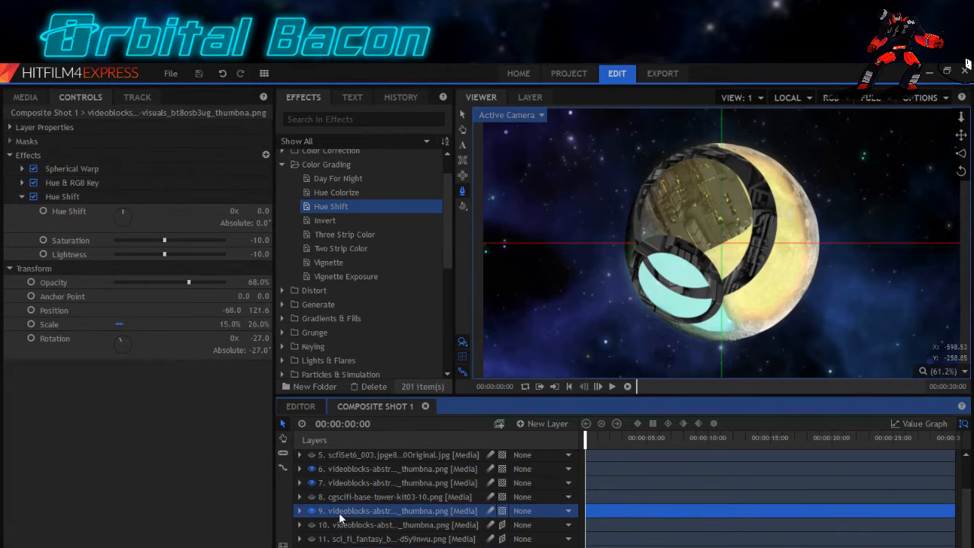
pyautogui.click(216, 283)
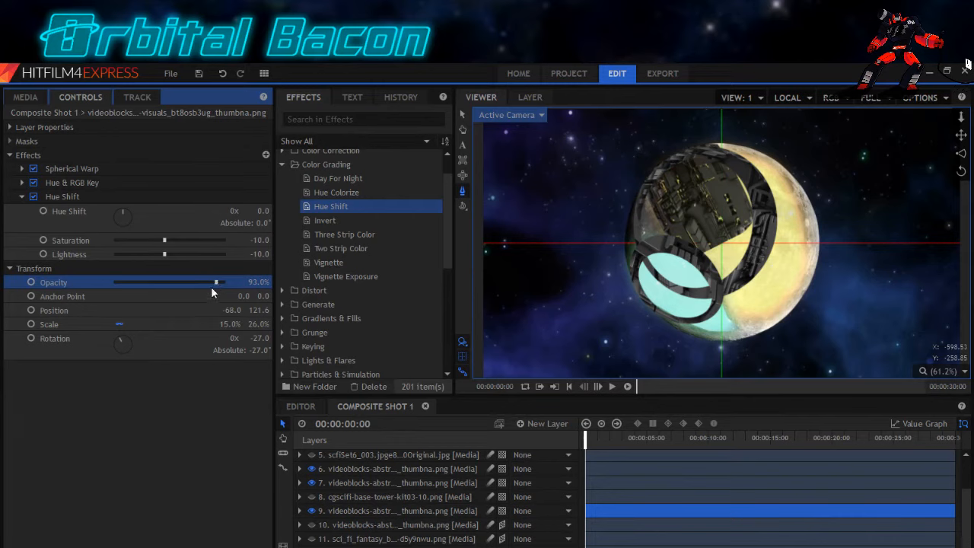
pyautogui.click(210, 282)
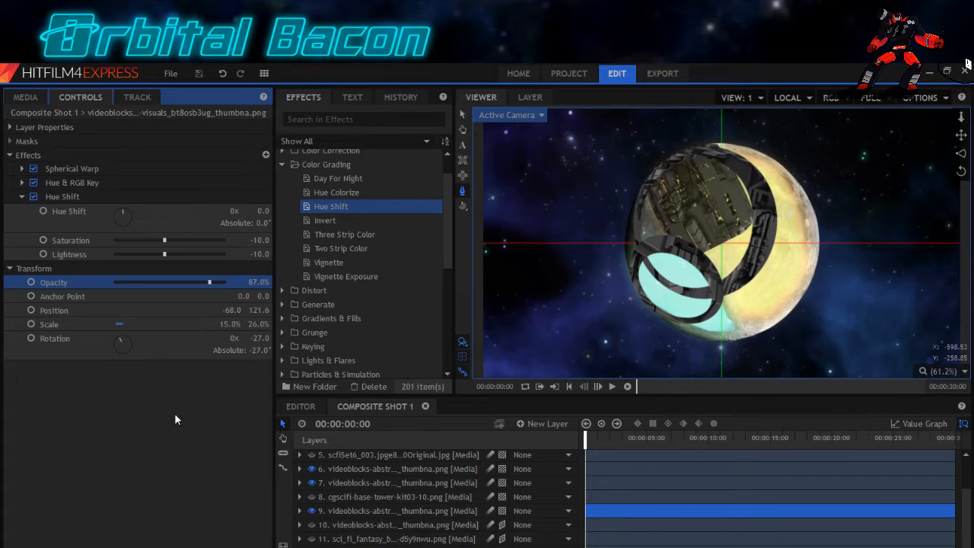
# Show the hidden layers 10 and 11, the tech panel at the moon's lower right and the sci-fi fantasy building.
pyautogui.click(312, 525)
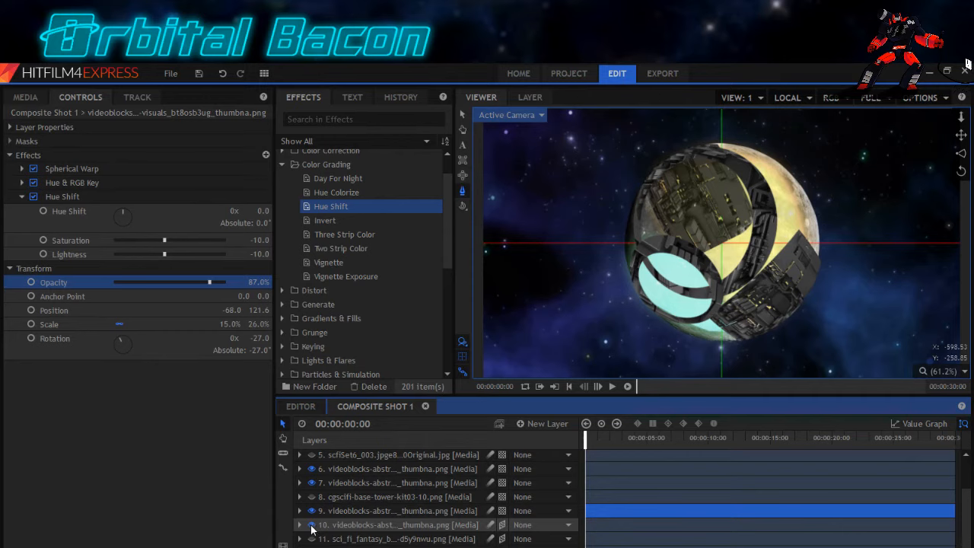
pyautogui.scroll(3, 311, 529)
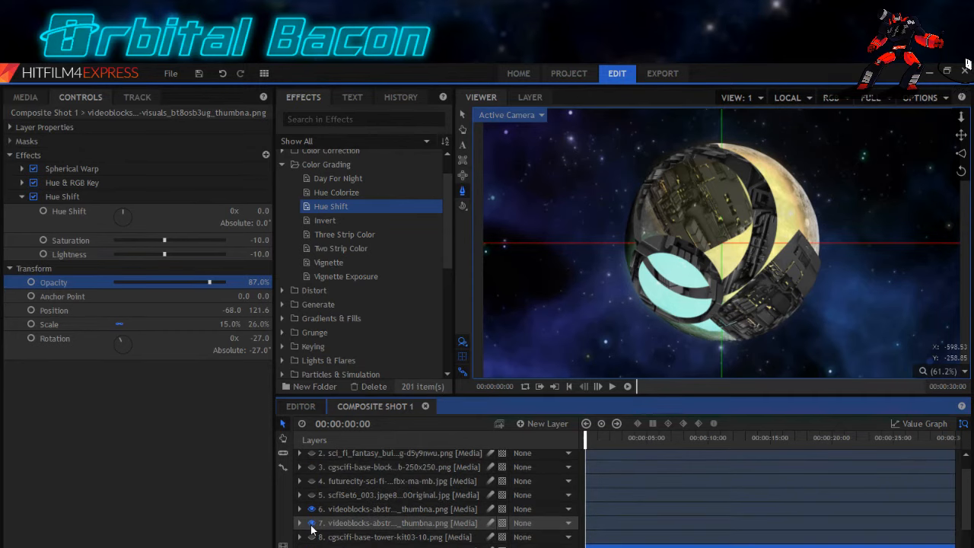
pyautogui.scroll(-5, 311, 529)
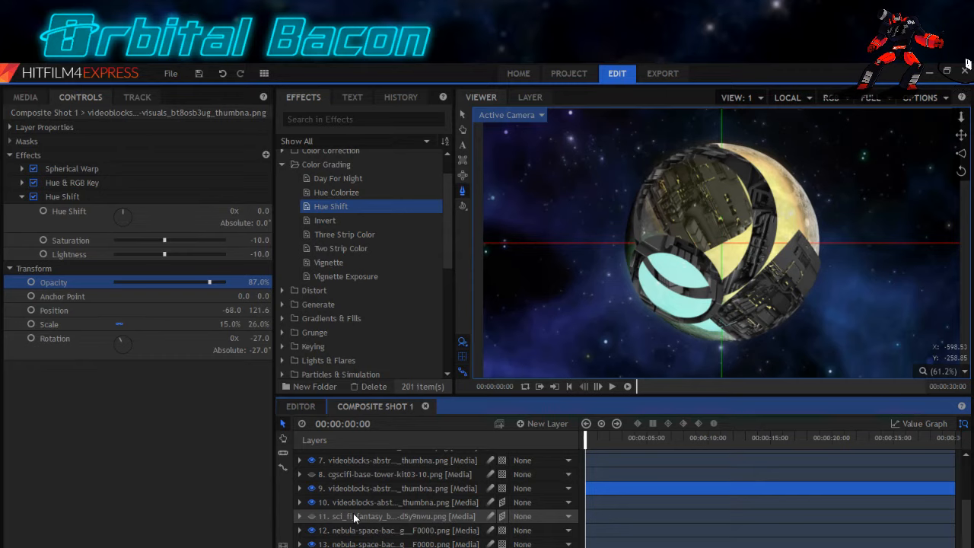
pyautogui.click(13, 98)
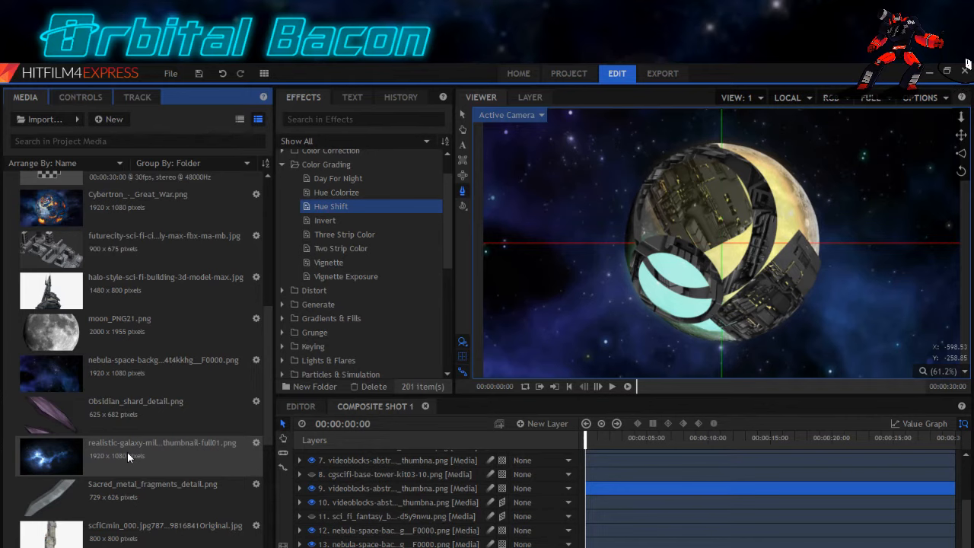
pyautogui.click(311, 517)
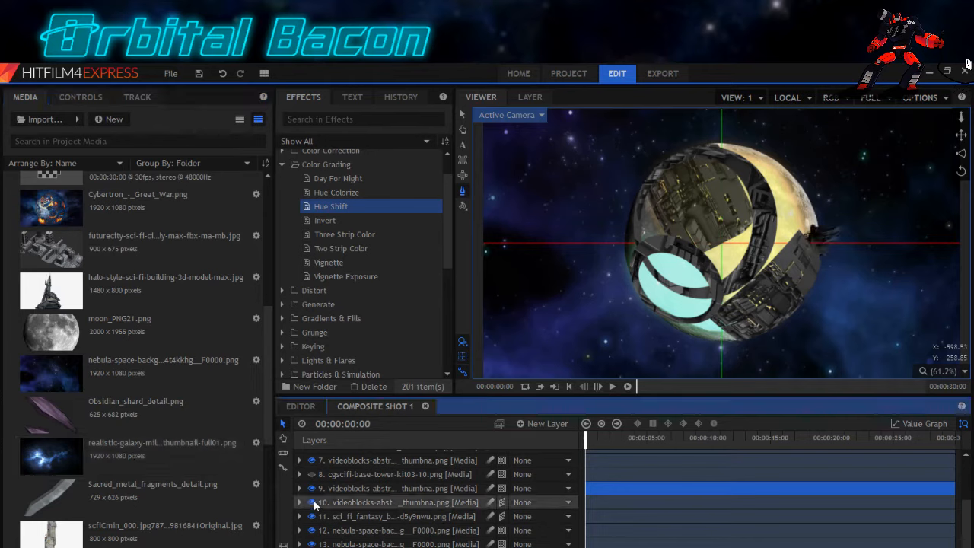
pyautogui.scroll(3, 314, 484)
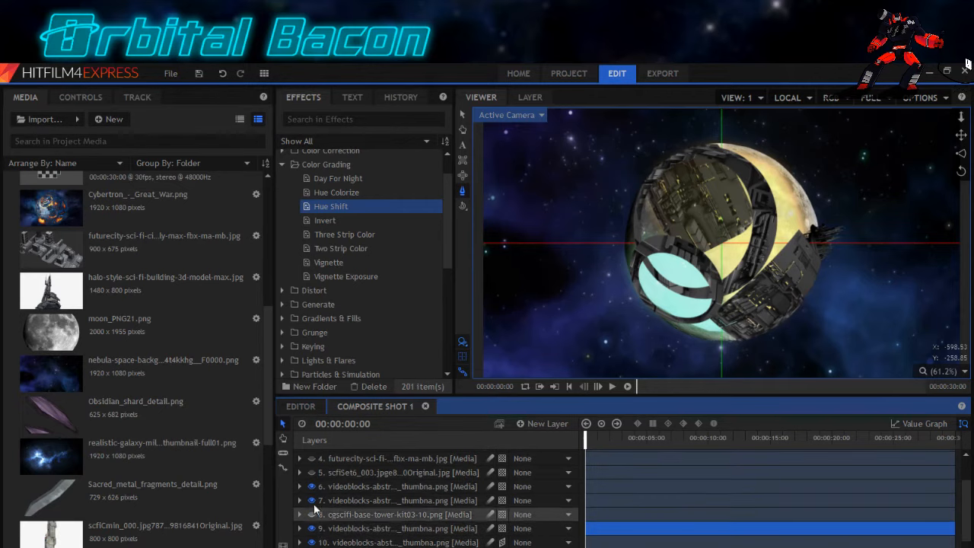
# Show the remaining hidden building layers 2, 3, 4, 5 and 8.
pyautogui.click(311, 473)
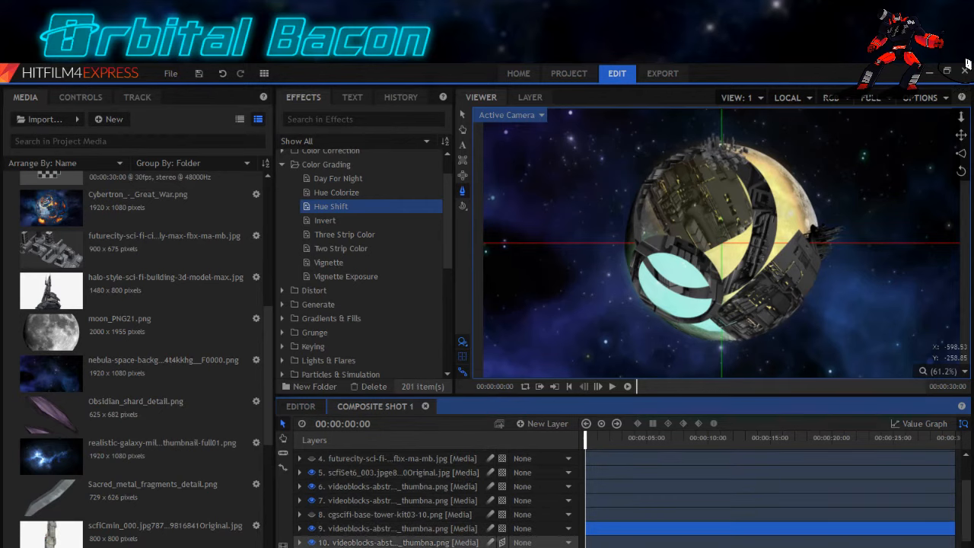
pyautogui.scroll(3, 312, 482)
pyautogui.click(313, 498)
pyautogui.click(311, 471)
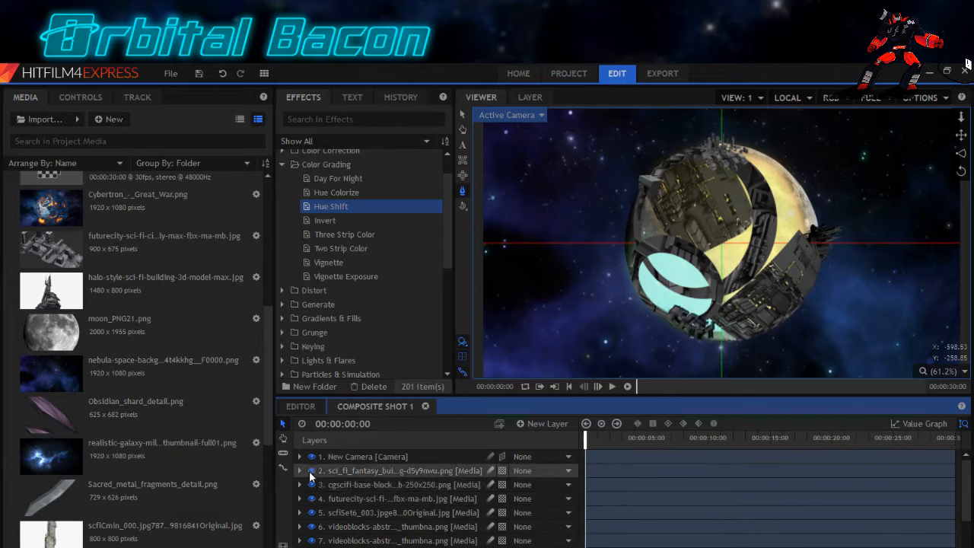
pyautogui.scroll(-6, 312, 472)
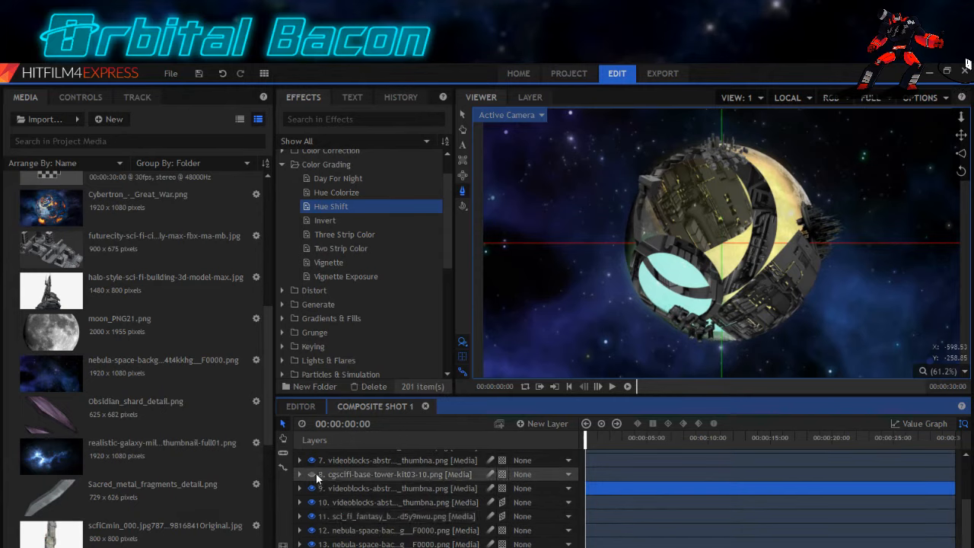
pyautogui.click(312, 474)
# Review the layer stack and briefly hide layer 10 to identify which part of the moon it covers.
pyautogui.scroll(6, 341, 501)
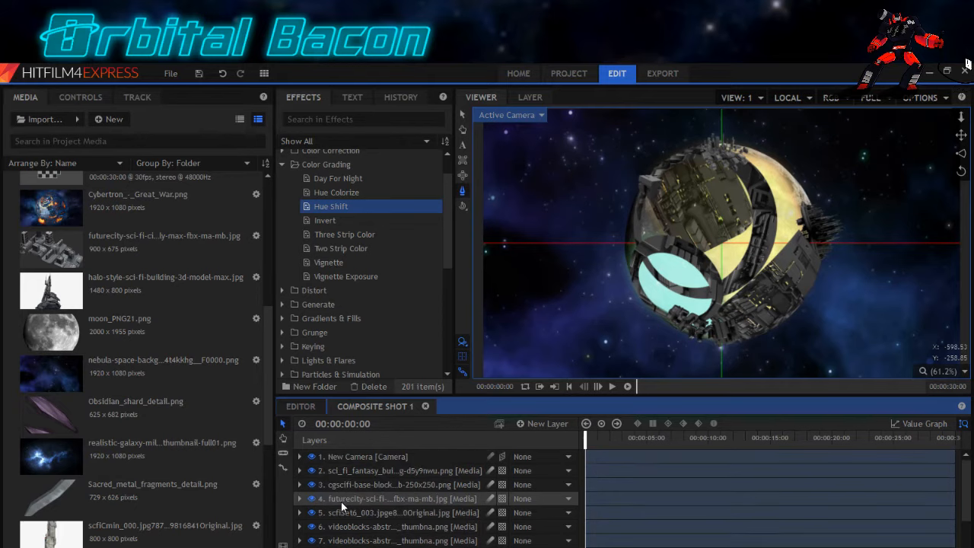
pyautogui.scroll(-6, 341, 501)
pyautogui.scroll(6, 341, 502)
pyautogui.scroll(-3, 384, 496)
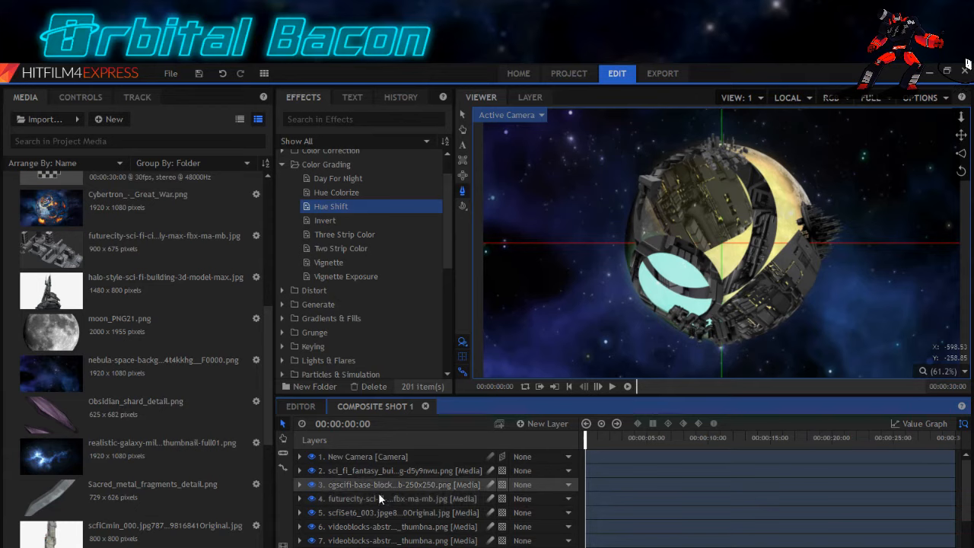
pyautogui.scroll(-3, 358, 516)
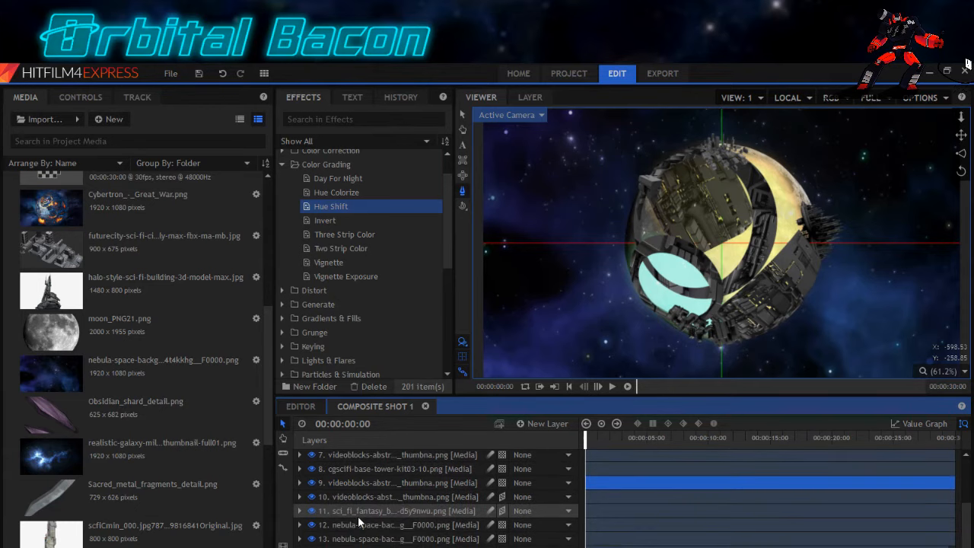
pyautogui.click(350, 537)
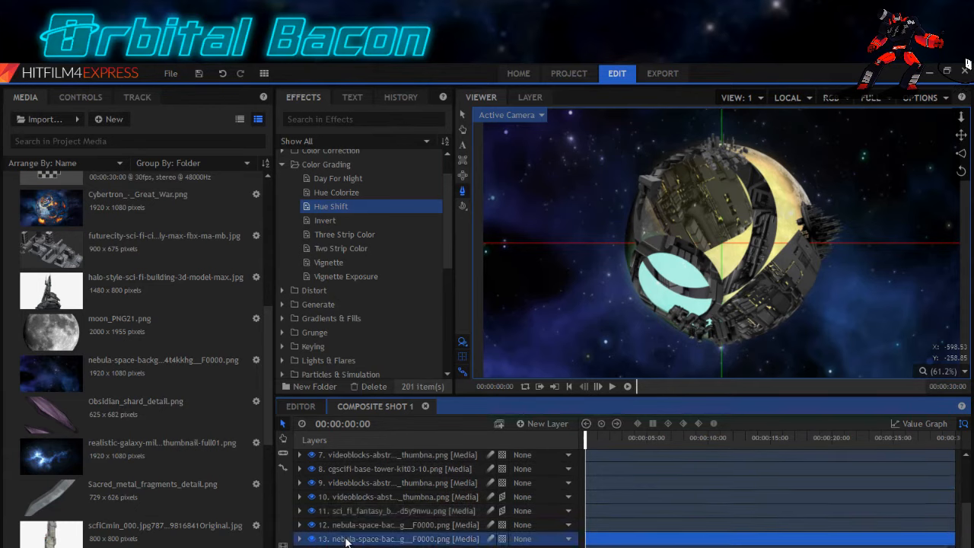
pyautogui.click(311, 497)
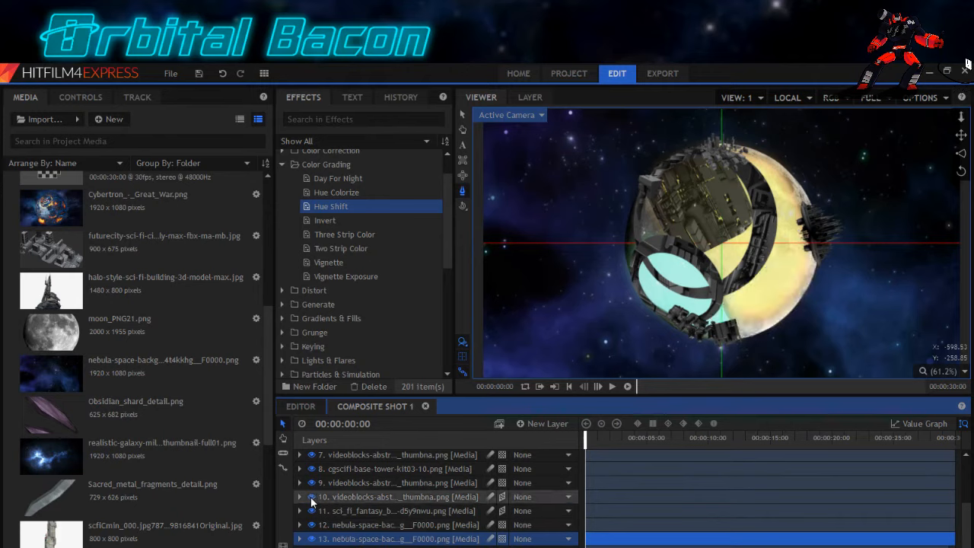
pyautogui.click(311, 499)
# Select layer 7, a videoblocks tech image, and briefly hide it to identify which part of the moon it covers.
pyautogui.scroll(3, 336, 502)
pyautogui.click(340, 495)
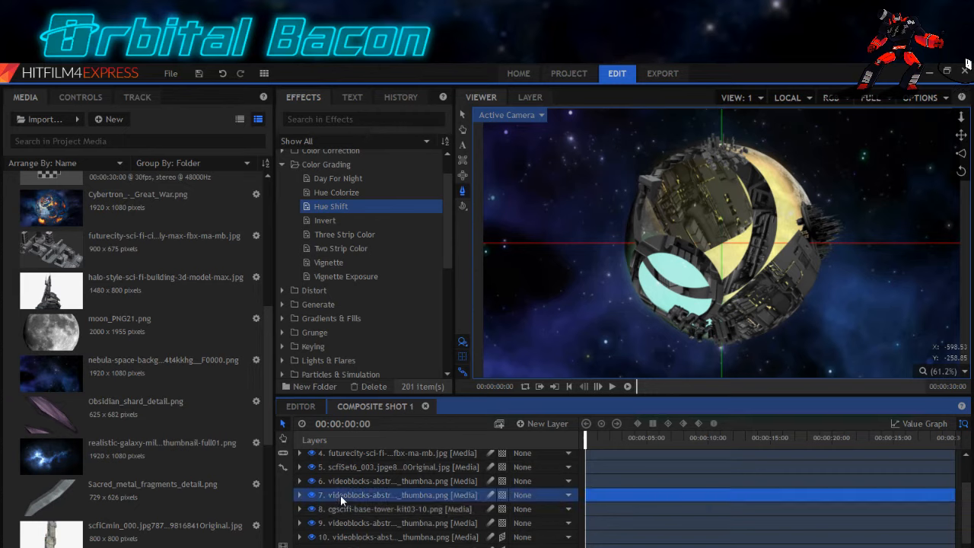
pyautogui.click(312, 495)
pyautogui.click(312, 497)
# Add the Hue & RGB Key effect to layer 7, the tech image with the Spherical Warp.
pyautogui.click(66, 97)
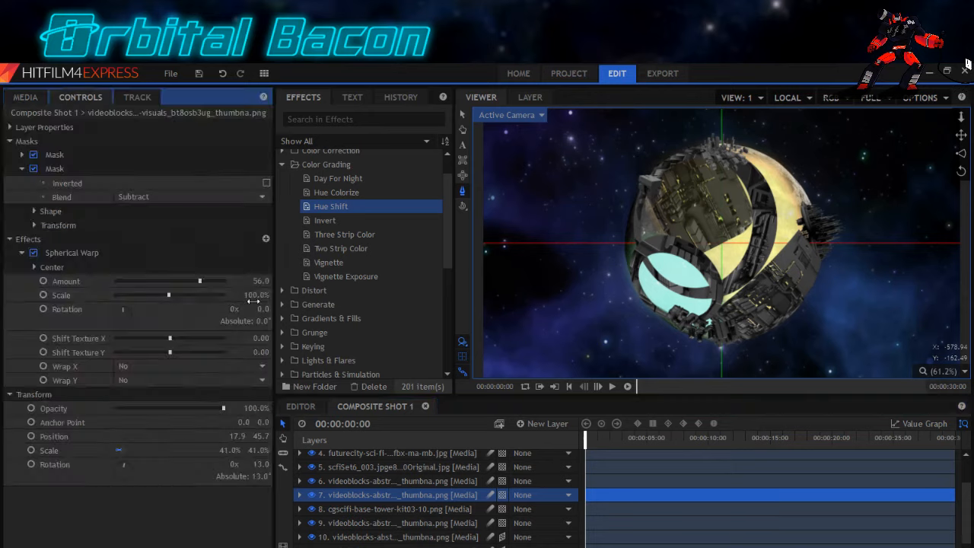
pyautogui.click(10, 239)
pyautogui.scroll(-2, 343, 333)
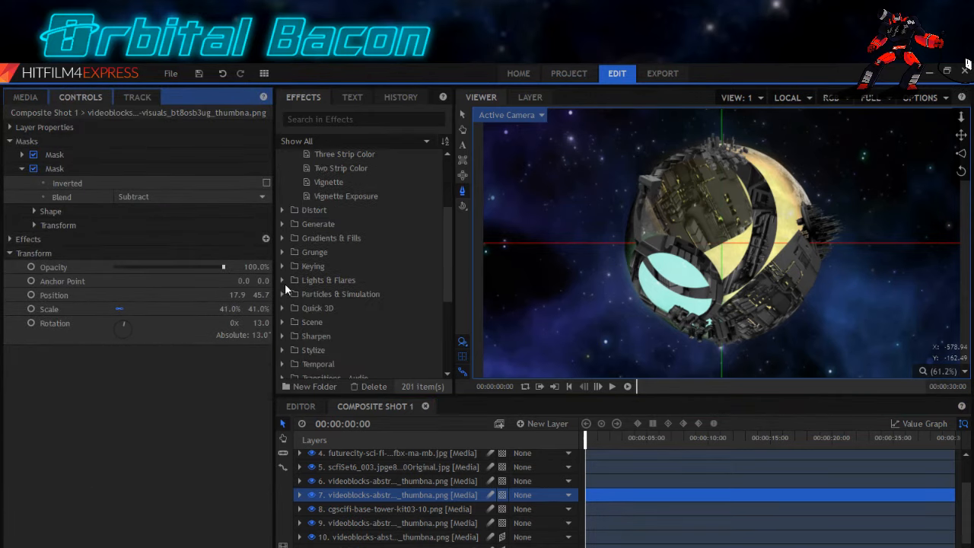
pyautogui.click(282, 264)
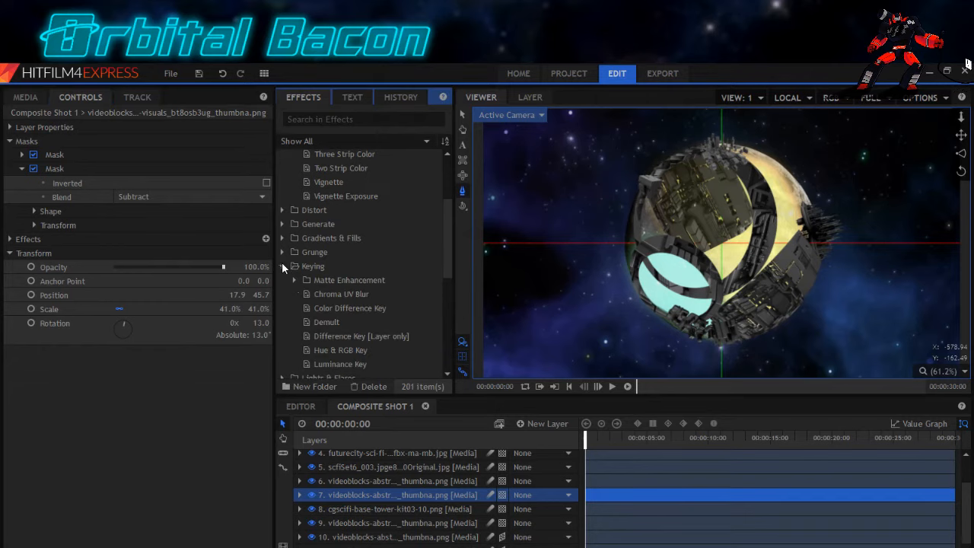
pyautogui.scroll(-1, 309, 312)
pyautogui.click(325, 310)
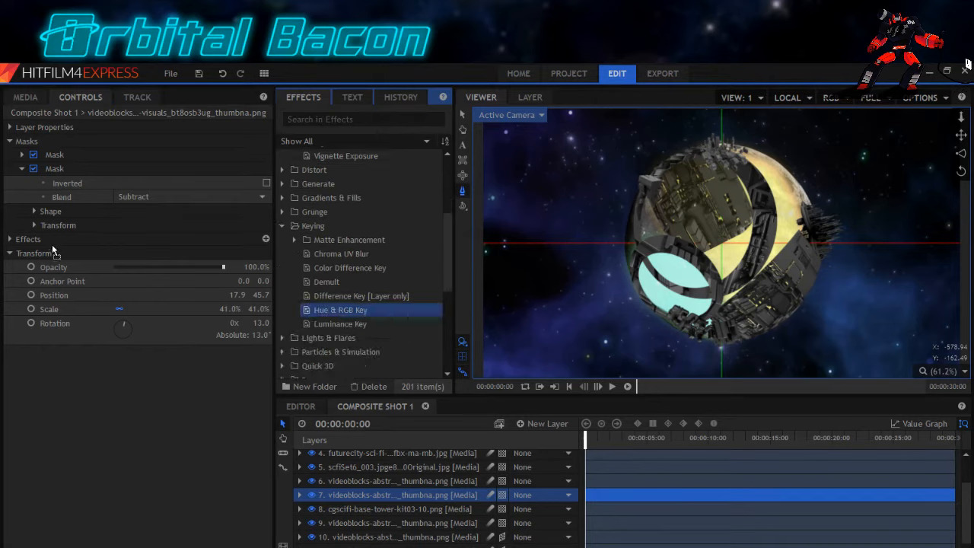
pyautogui.moveTo(325, 310); pyautogui.dragTo(32, 245)
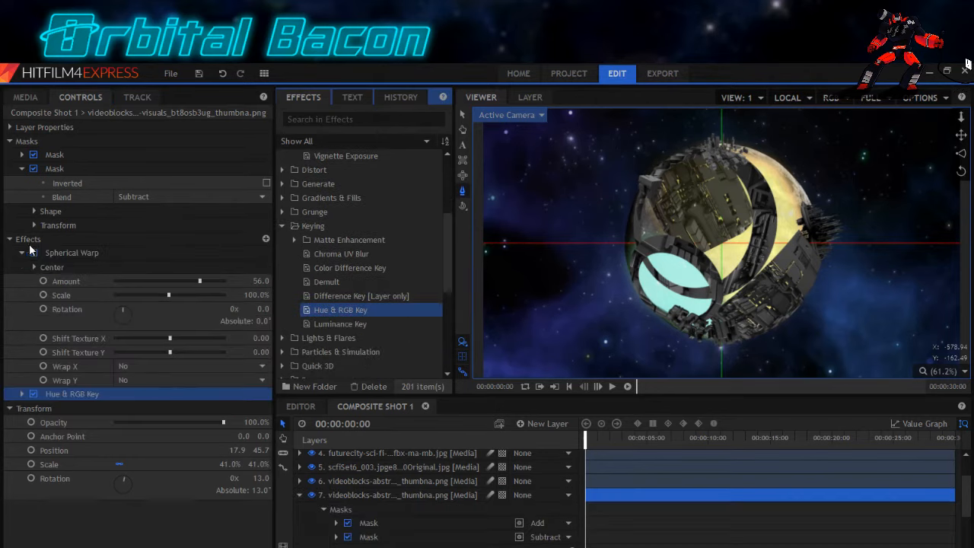
# Set layer 7's Hue & RGB Key to match colors by RGB and choose black (#000000) as its key color.
pyautogui.click(23, 395)
pyautogui.click(23, 394)
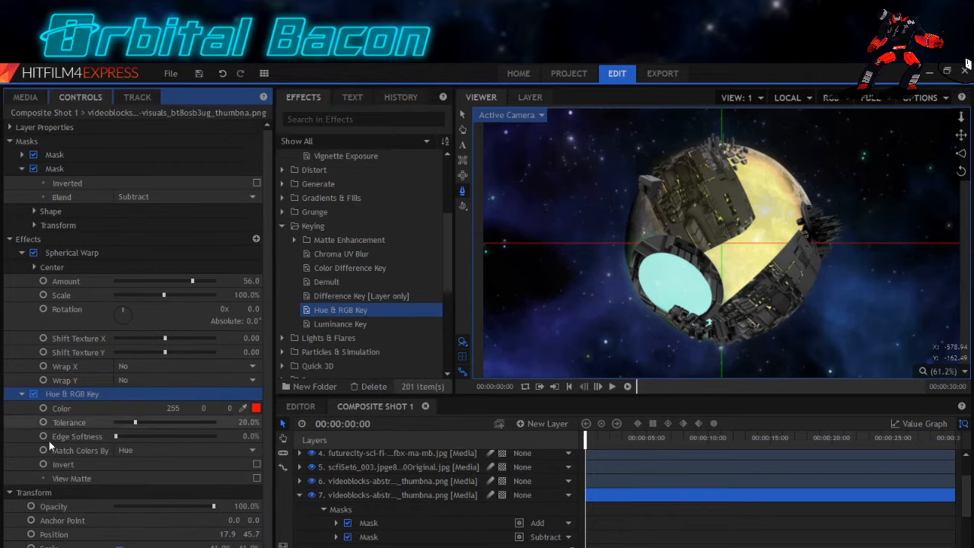
pyautogui.click(175, 450)
pyautogui.click(174, 462)
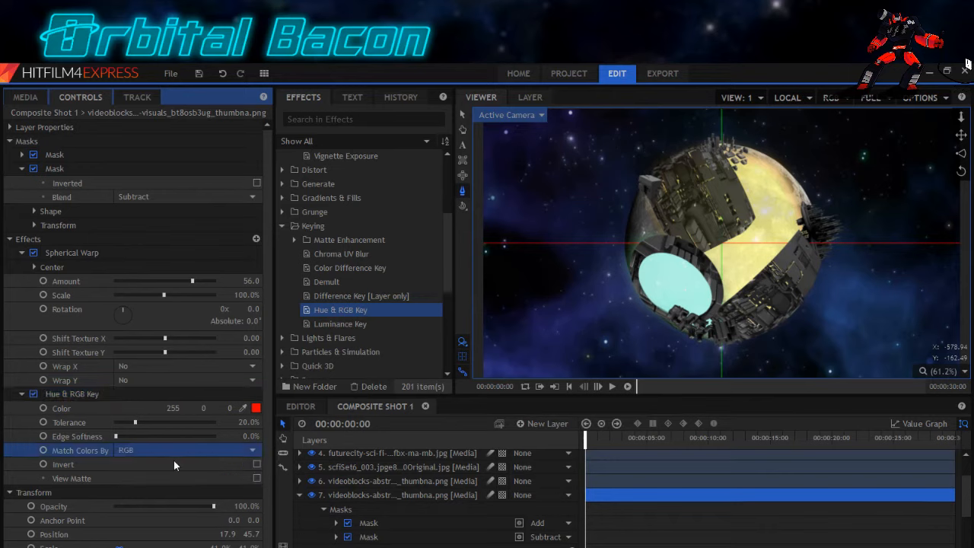
pyautogui.click(257, 408)
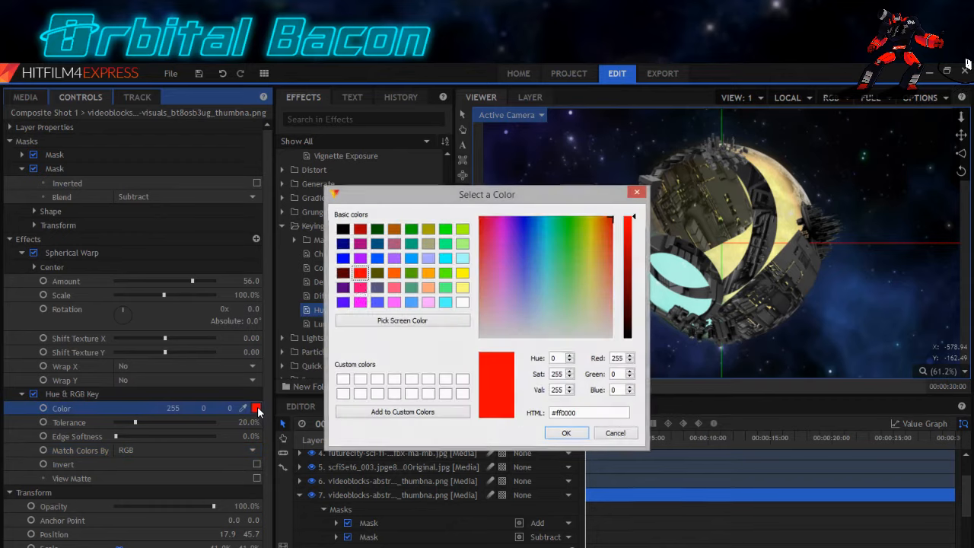
pyautogui.click(343, 229)
pyautogui.click(565, 433)
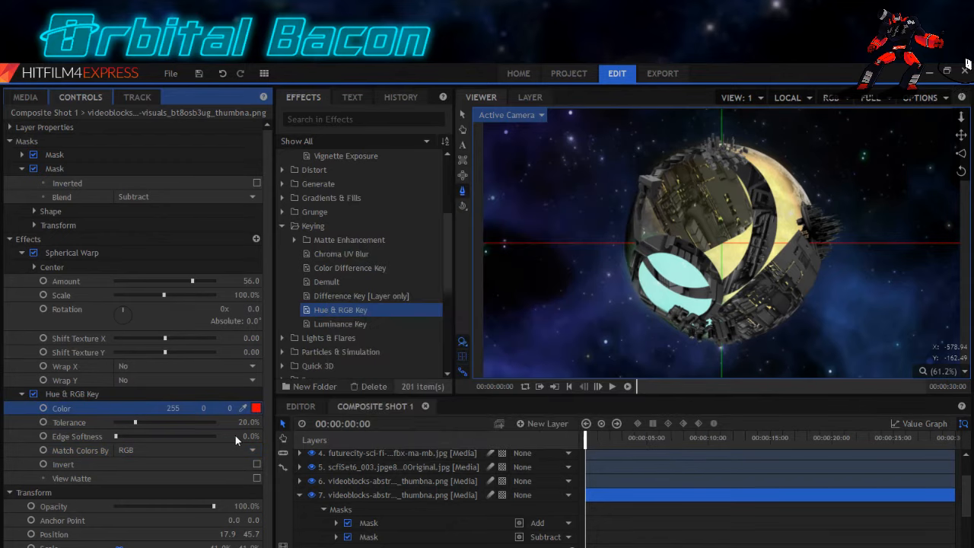
# Set layer 7's key tolerance to 4% and edge softness to 1%, and collapse the layer.
pyautogui.moveTo(138, 420); pyautogui.dragTo(100, 426)
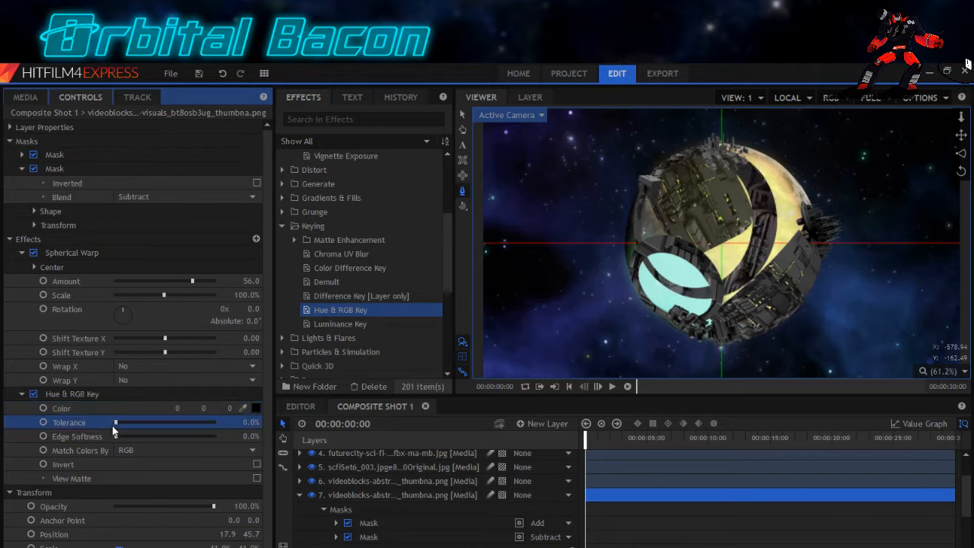
pyautogui.moveTo(115, 424); pyautogui.dragTo(119, 424)
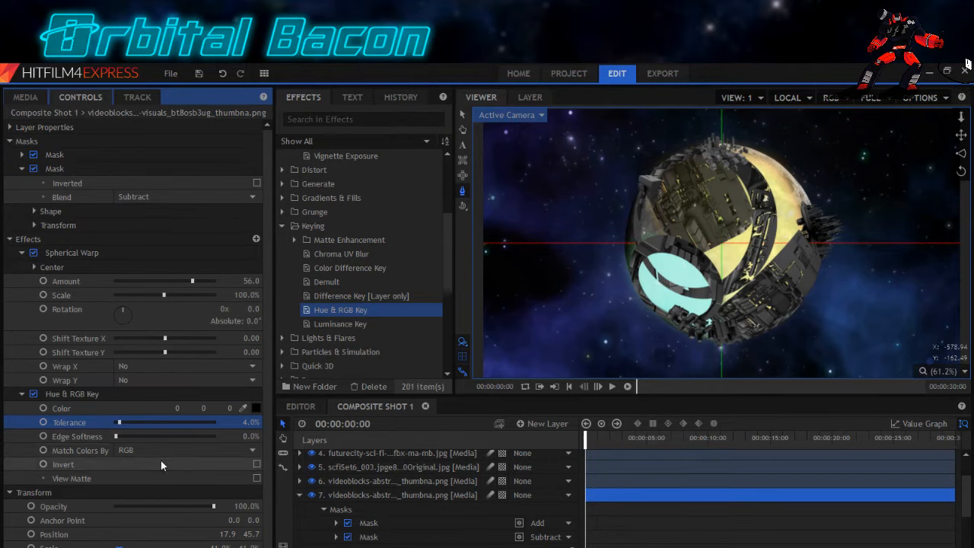
pyautogui.moveTo(116, 436); pyautogui.dragTo(116, 436)
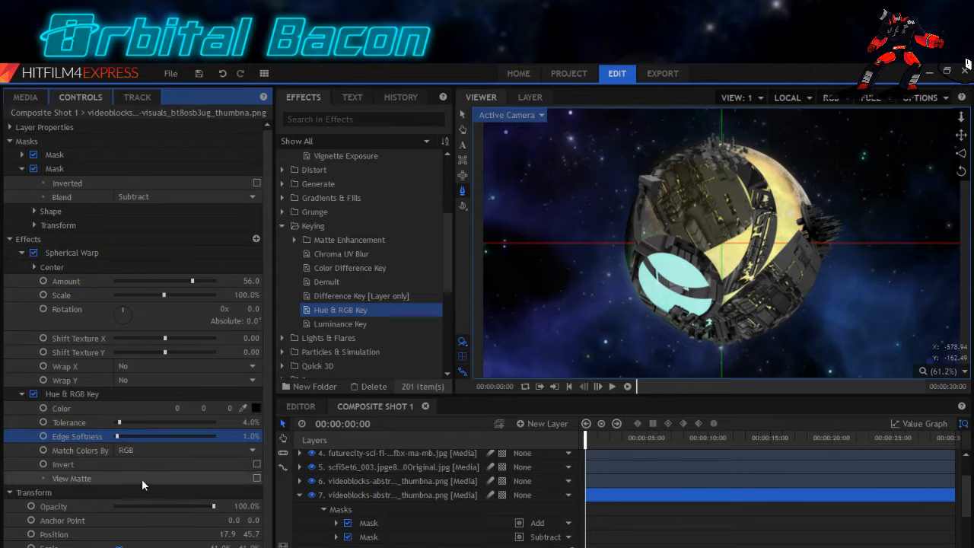
pyautogui.click(21, 396)
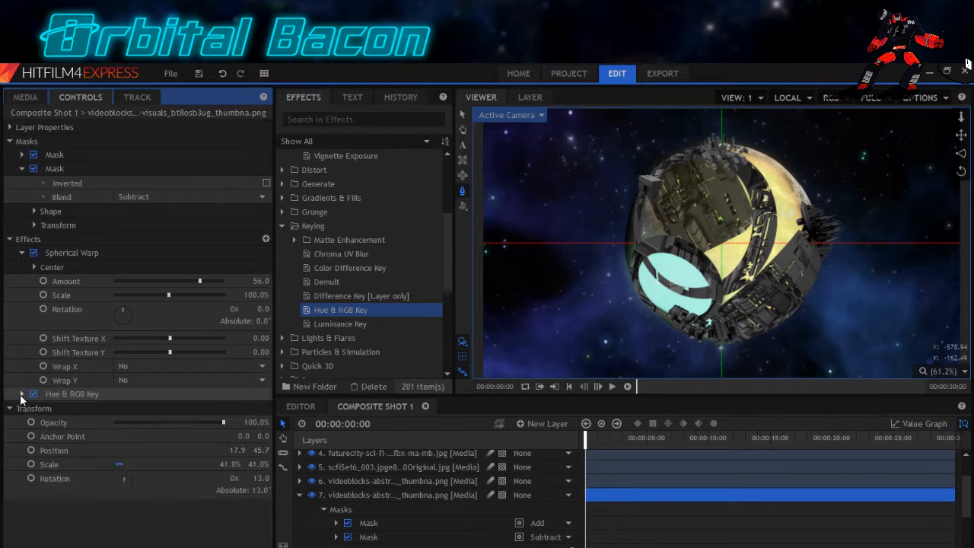
pyautogui.click(299, 495)
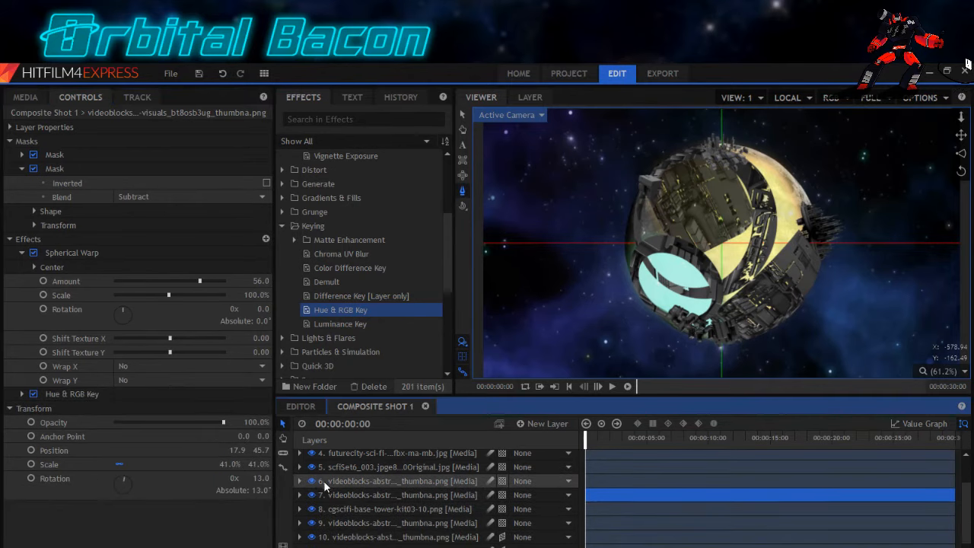
# Identify layer 6 by briefly hiding it, and add the Hue & RGB Key effect to it.
pyautogui.click(313, 482)
pyautogui.click(312, 483)
pyautogui.click(335, 481)
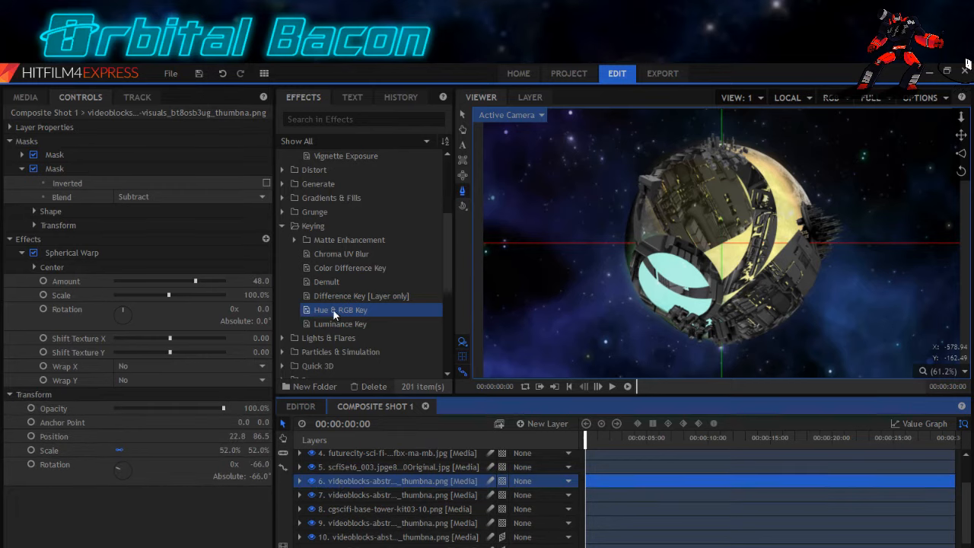
pyautogui.moveTo(344, 478); pyautogui.dragTo(345, 479)
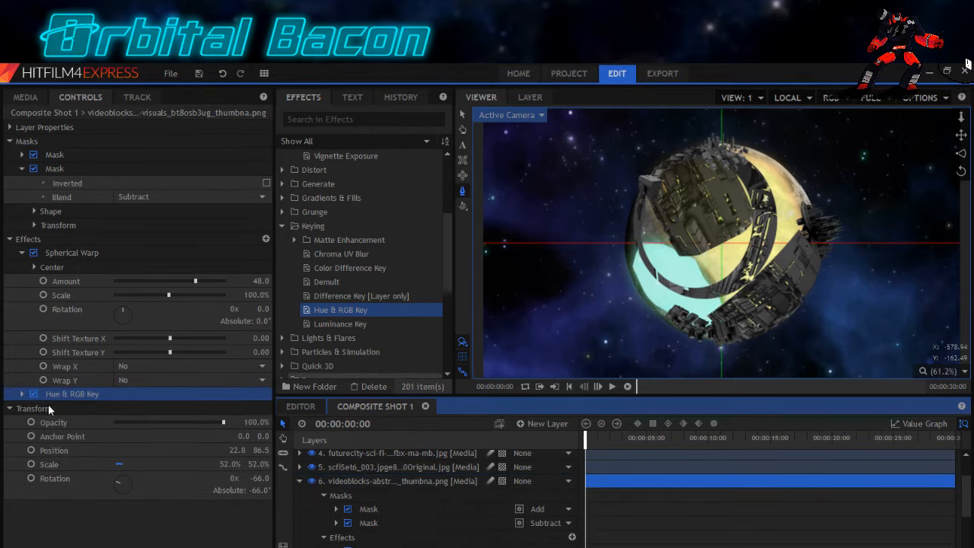
pyautogui.click(23, 394)
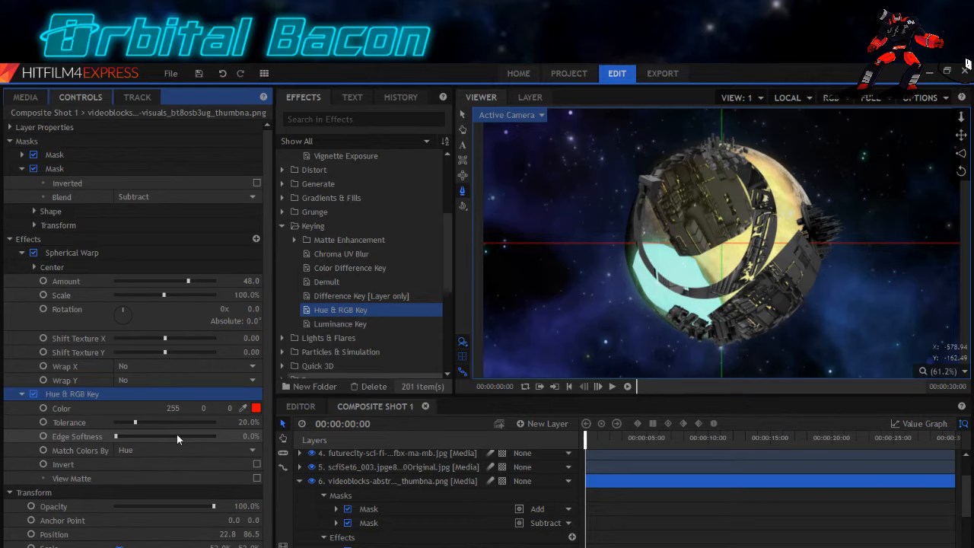
# Set layer 6's Hue & RGB Key to match colors by RGB with black (#000000) as the key color.
pyautogui.click(148, 451)
pyautogui.click(147, 466)
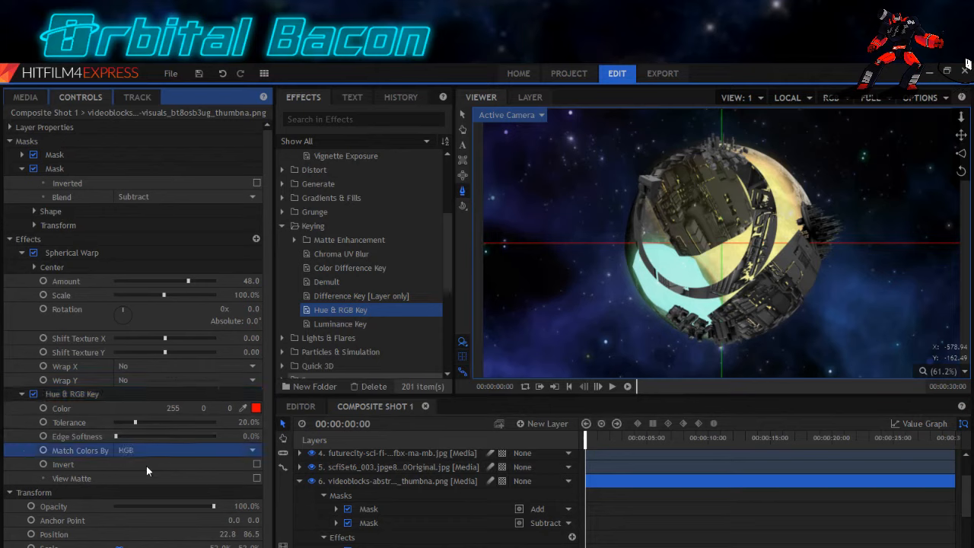
pyautogui.click(256, 409)
pyautogui.click(344, 229)
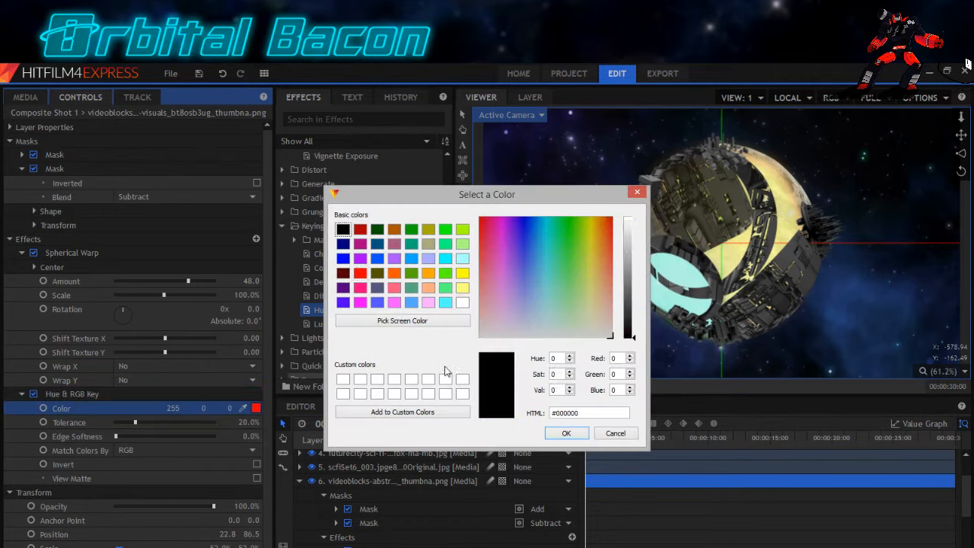
pyautogui.click(562, 433)
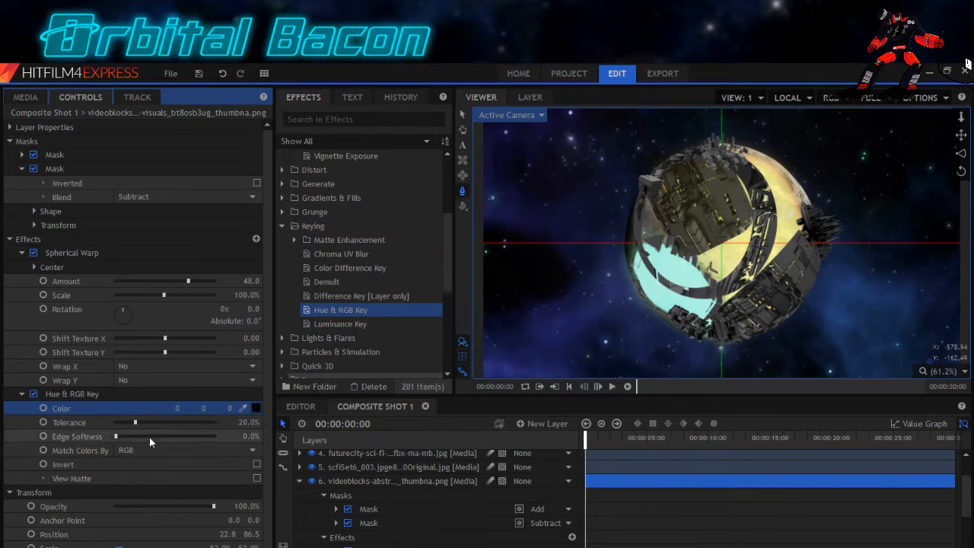
# Set layer 6's key tolerance to 7% and edge softness to 3%, and collapse the layer.
pyautogui.moveTo(135, 423); pyautogui.dragTo(119, 439)
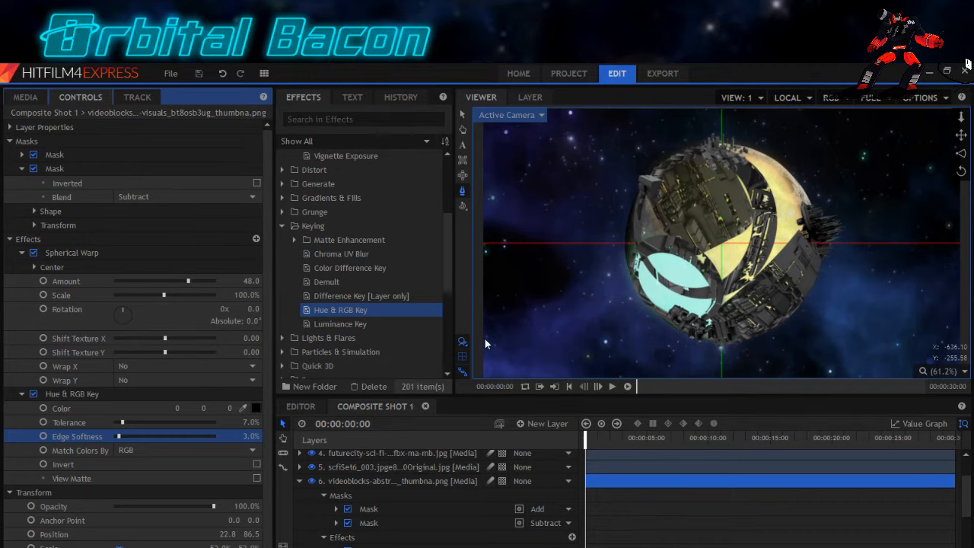
pyautogui.click(9, 239)
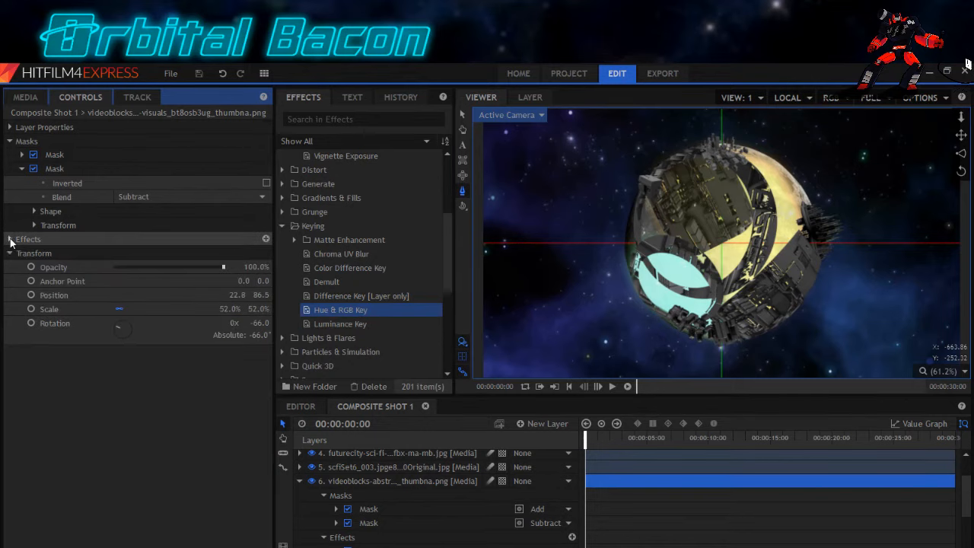
pyautogui.click(300, 481)
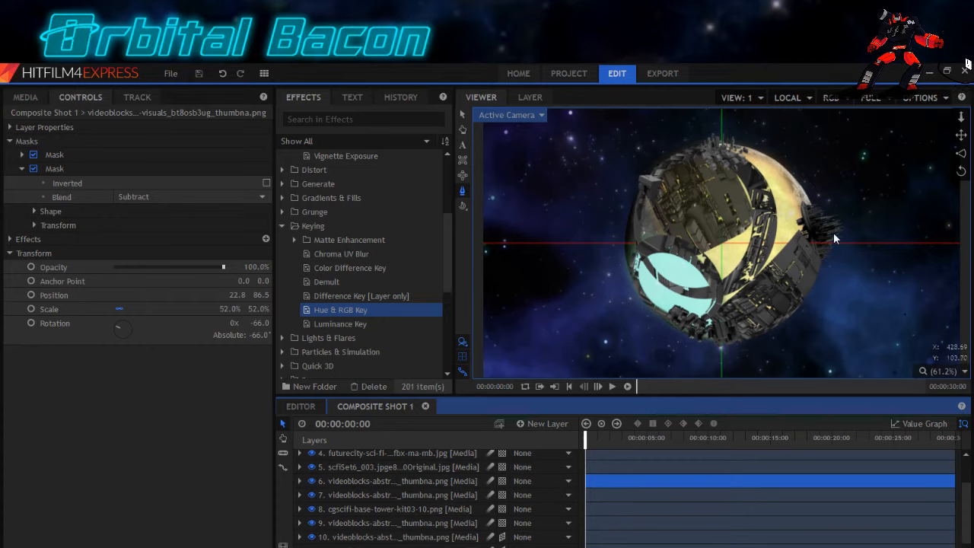
# Look through the project media and inspect layers 6 and 5 with the Selection tool for an element to reuse.
pyautogui.click(34, 95)
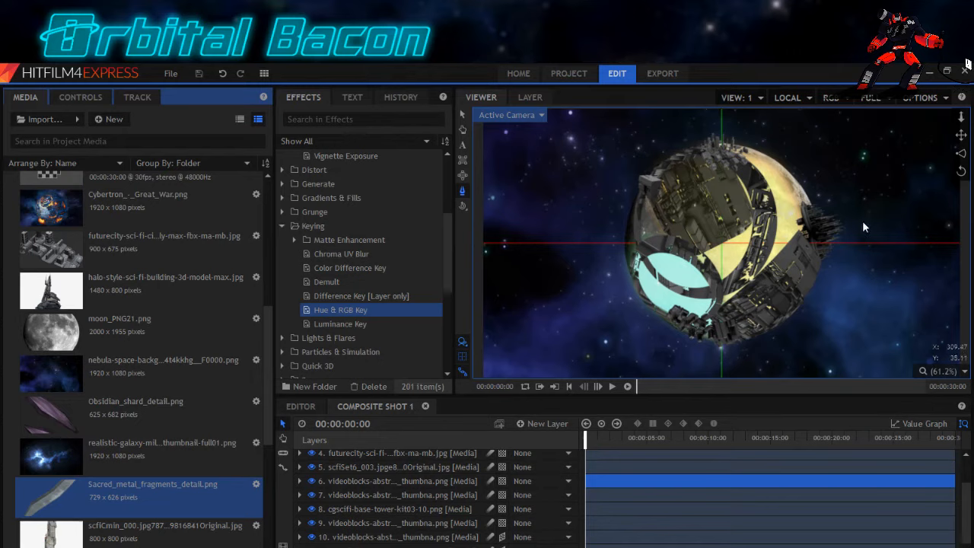
pyautogui.click(462, 117)
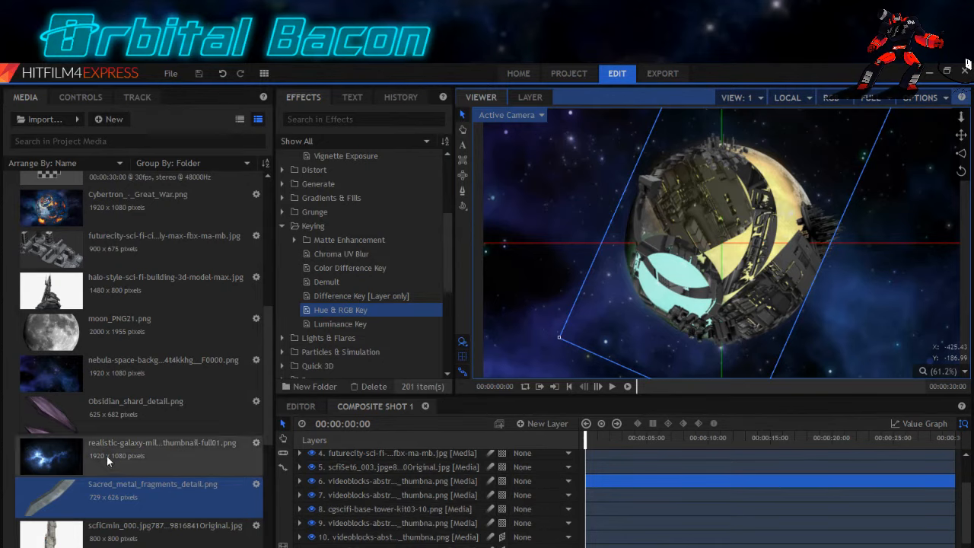
pyautogui.scroll(-5, 106, 456)
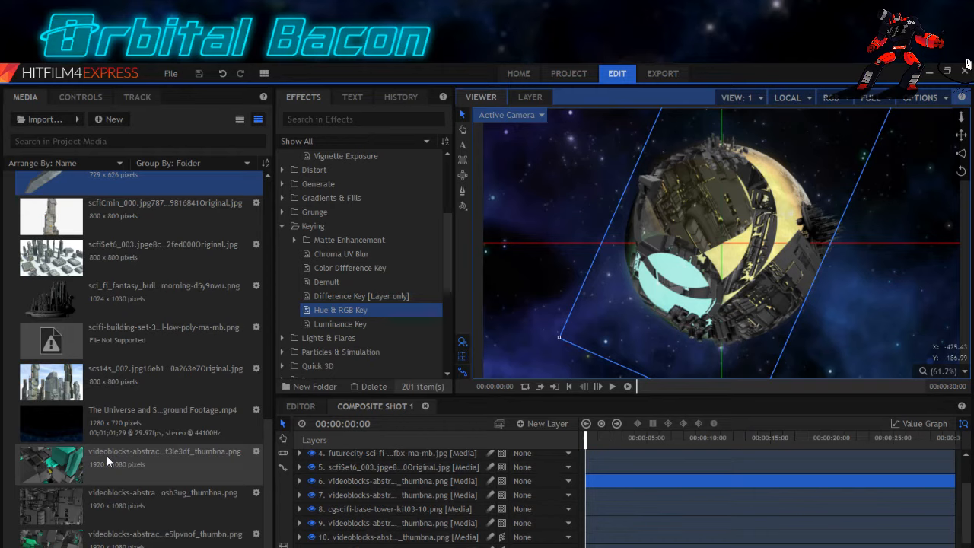
pyautogui.click(111, 500)
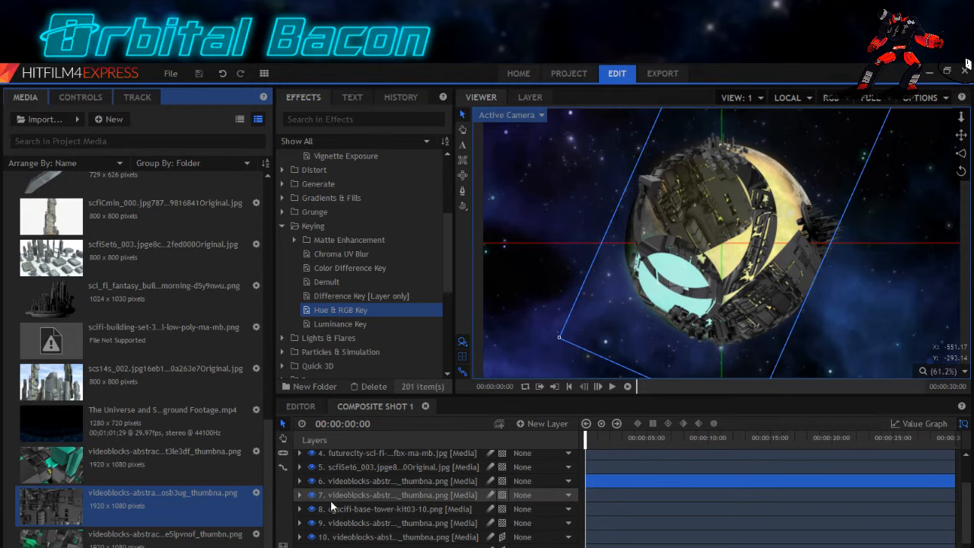
pyautogui.click(345, 485)
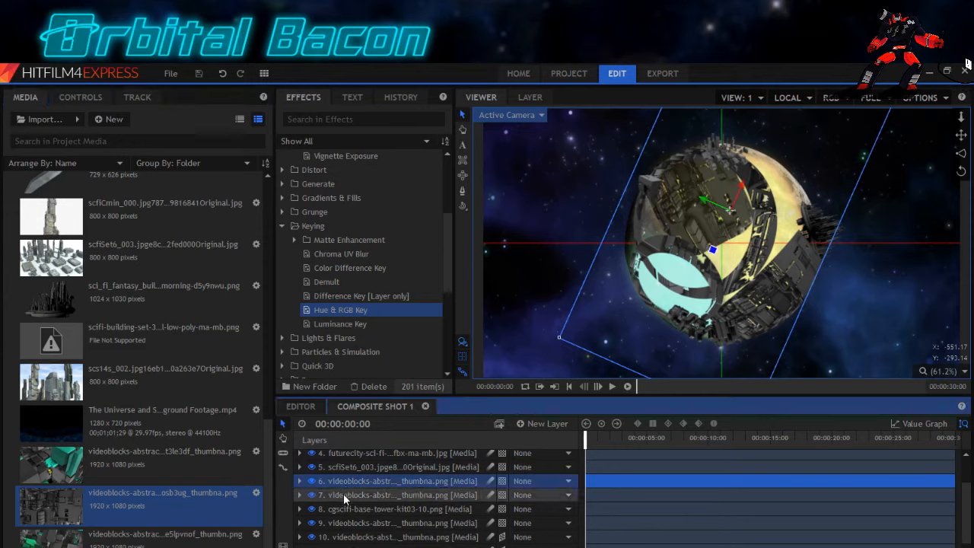
pyautogui.click(343, 473)
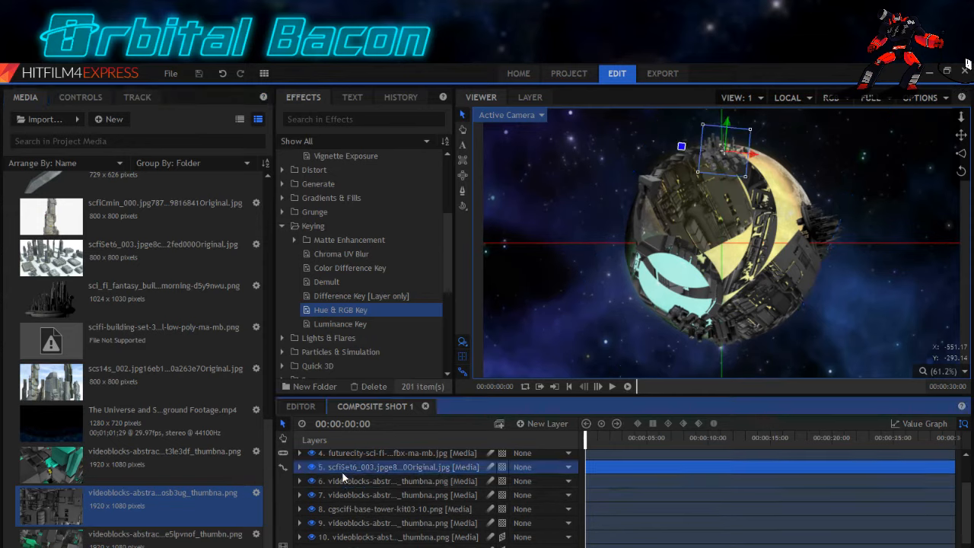
# Duplicate layer 2, the sci-fi fantasy building, and move the copy onto the tech panel at the moon's upper left.
pyautogui.scroll(3, 341, 478)
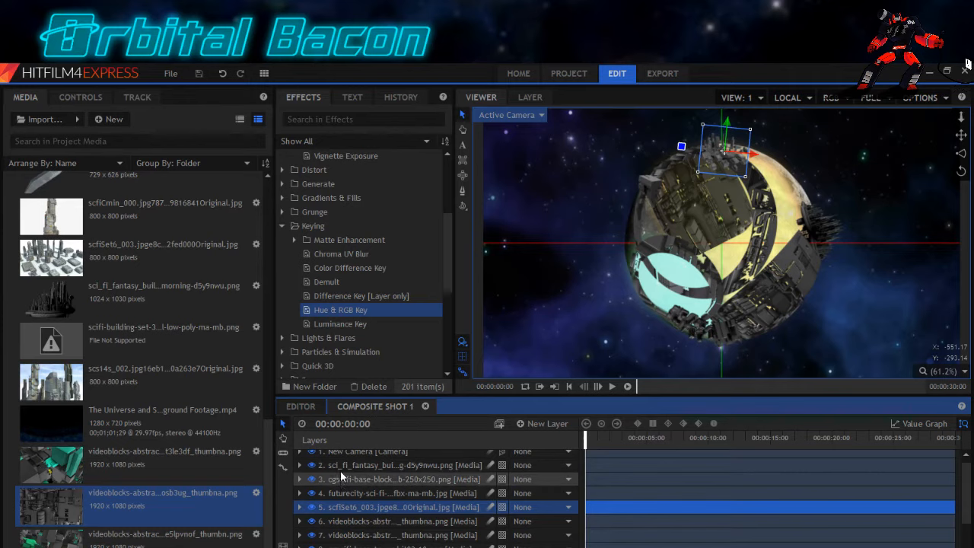
pyautogui.click(342, 469)
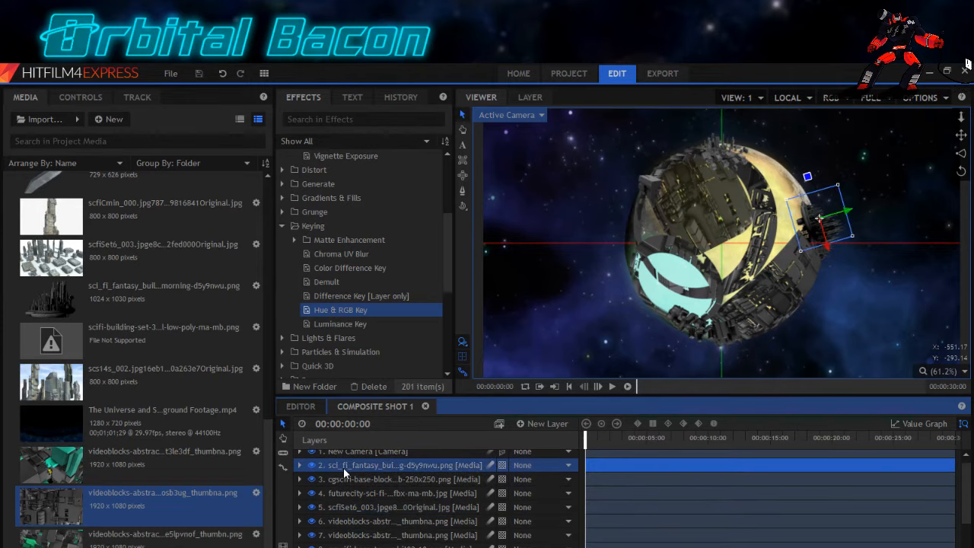
pyautogui.rightClick(342, 469)
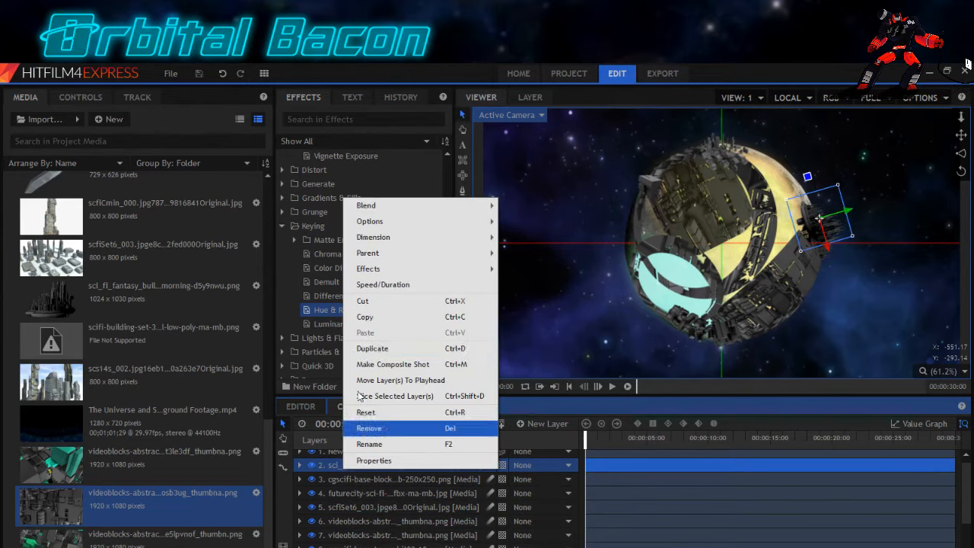
pyautogui.click(362, 349)
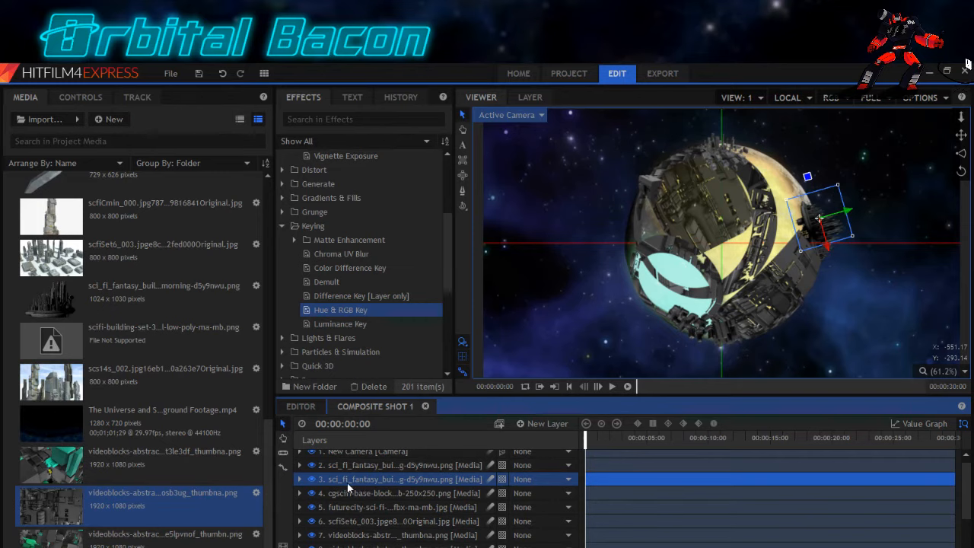
pyautogui.moveTo(804, 223); pyautogui.dragTo(704, 195)
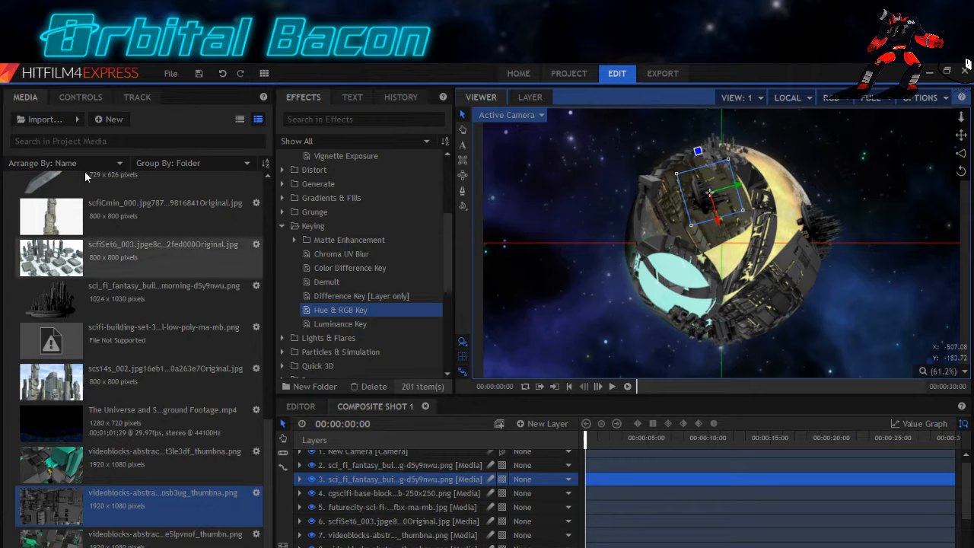
# Rotate layer 3, the copied fantasy building, to -19° and move it to about -79.6, 158.1 on the tech panel.
pyautogui.click(70, 97)
pyautogui.click(9, 169)
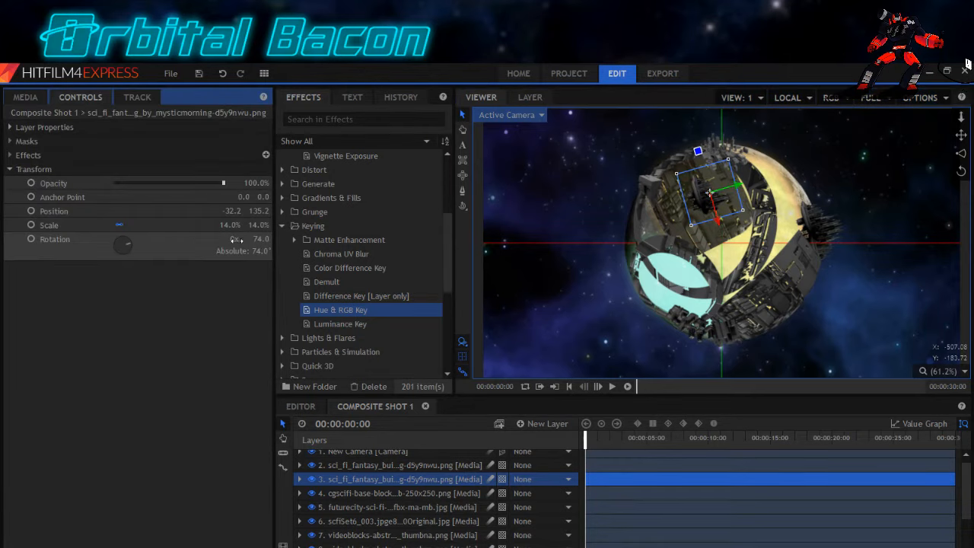
pyautogui.moveTo(259, 239); pyautogui.dragTo(189, 239)
pyautogui.moveTo(710, 193); pyautogui.dragTo(692, 187)
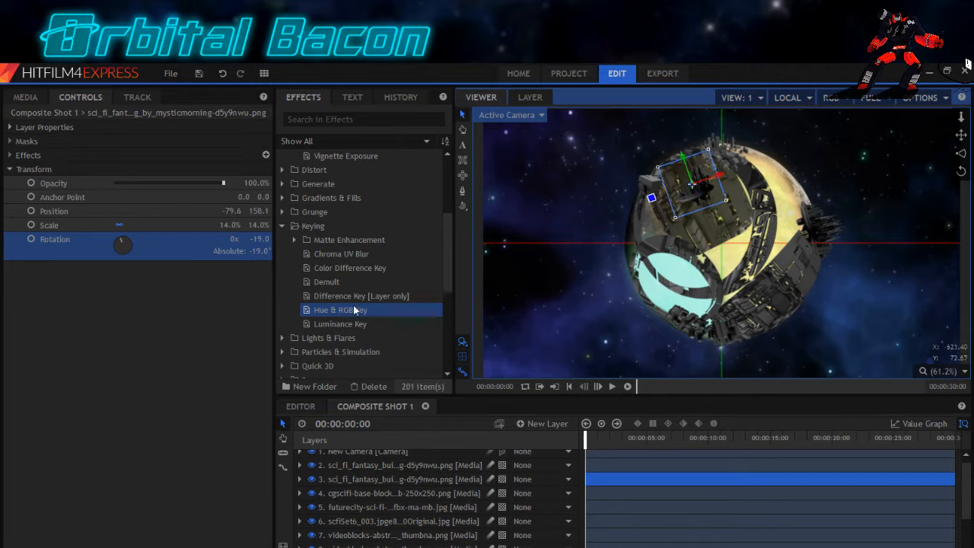
# Apply the Spherical Warp effect to layer 3 and expand its settings.
pyautogui.moveTo(446, 261); pyautogui.dragTo(441, 342)
pyautogui.scroll(-1, 442, 337)
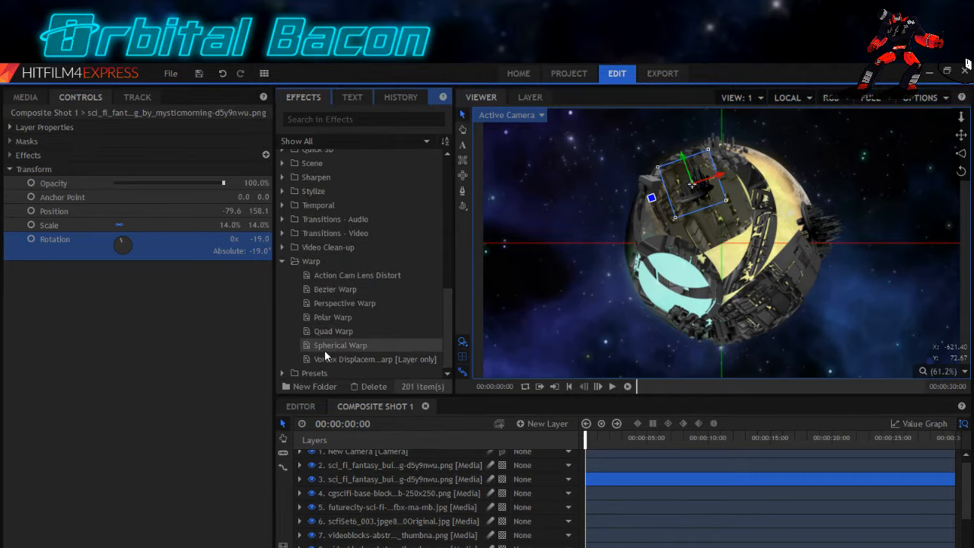
pyautogui.click(325, 347)
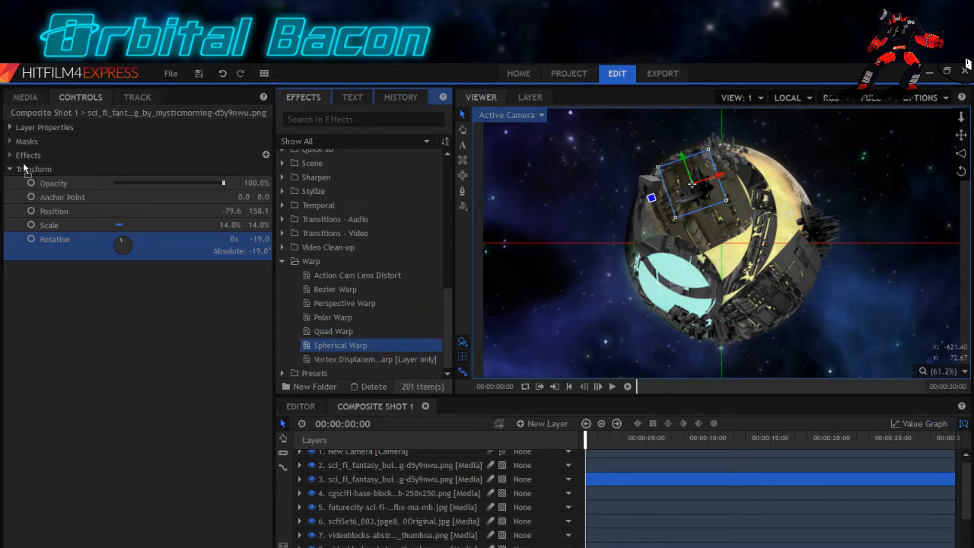
pyautogui.moveTo(25, 161); pyautogui.dragTo(27, 156)
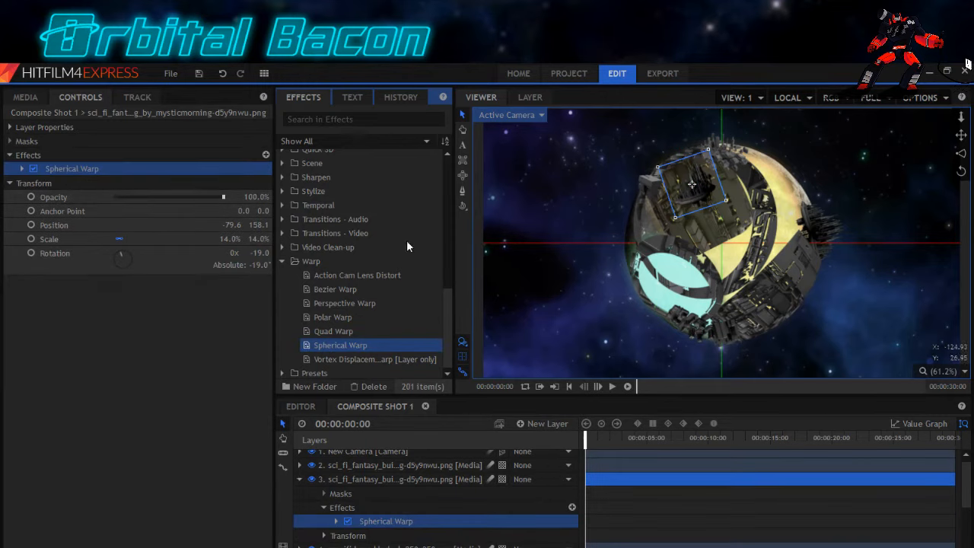
pyautogui.click(22, 168)
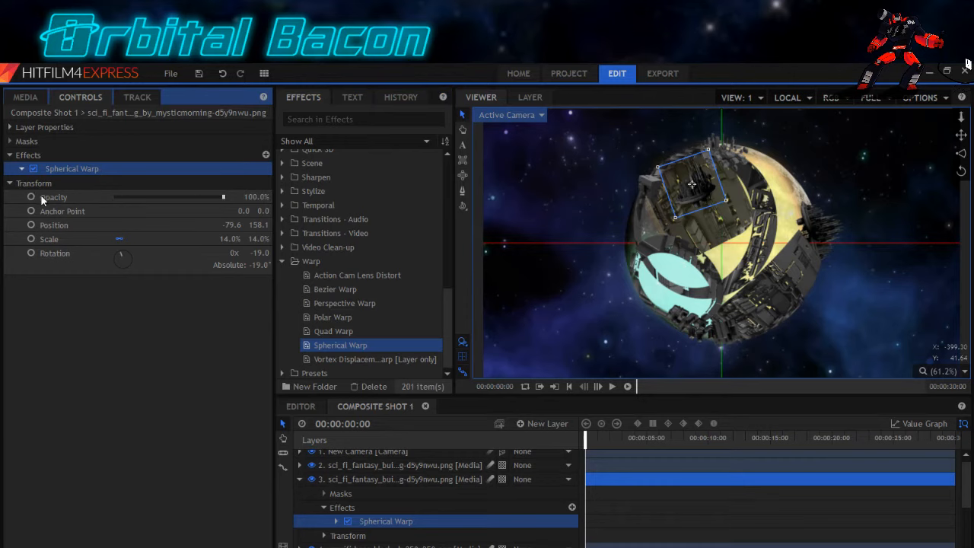
# Set layer 3's Spherical Warp amount to 34 and both Wrap X and Wrap Y to No.
pyautogui.click(199, 198)
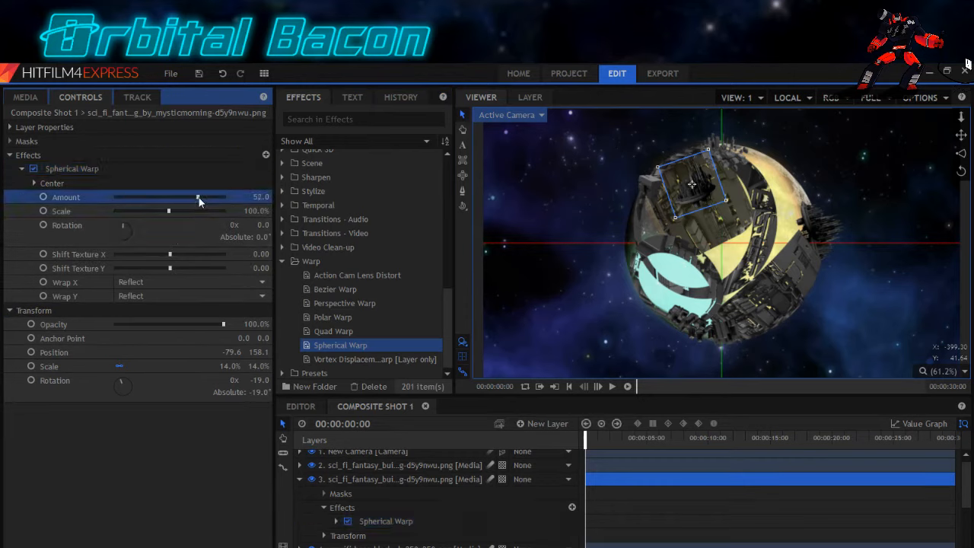
pyautogui.click(188, 199)
pyautogui.click(168, 282)
pyautogui.click(152, 290)
pyautogui.click(160, 297)
pyautogui.click(155, 306)
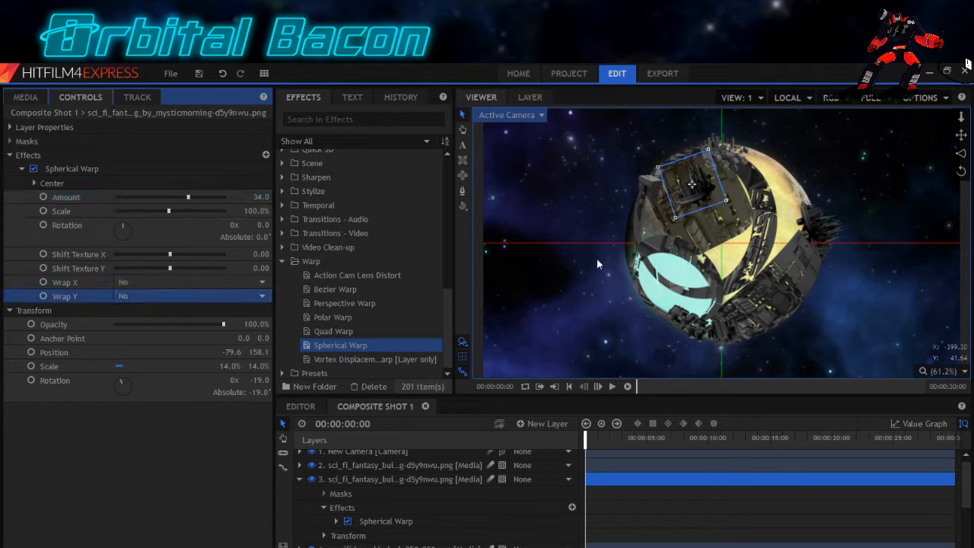
# Move layer 3 to about -89.4, 158.1, set its rotation to -28° and scale to 12%, and collapse the layer.
pyautogui.click(691, 184)
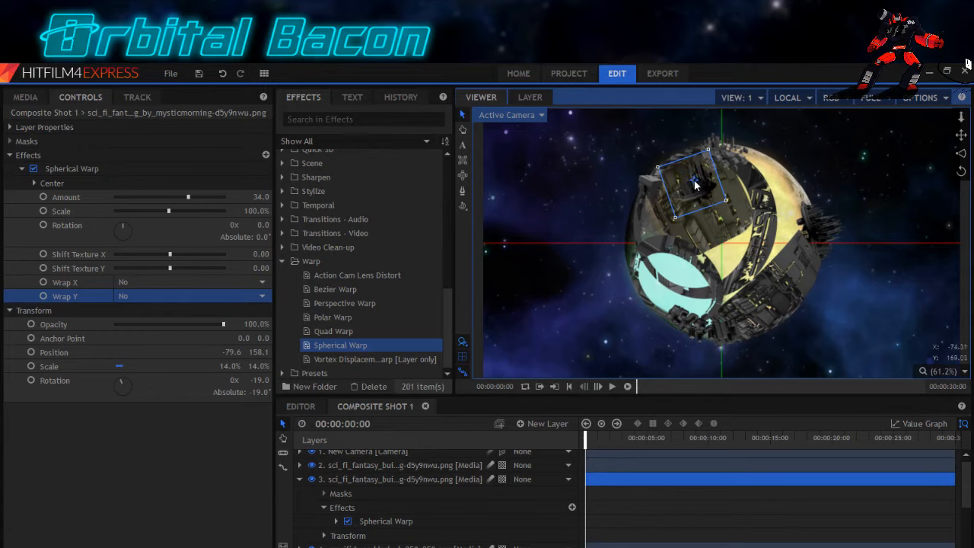
pyautogui.click(64, 353)
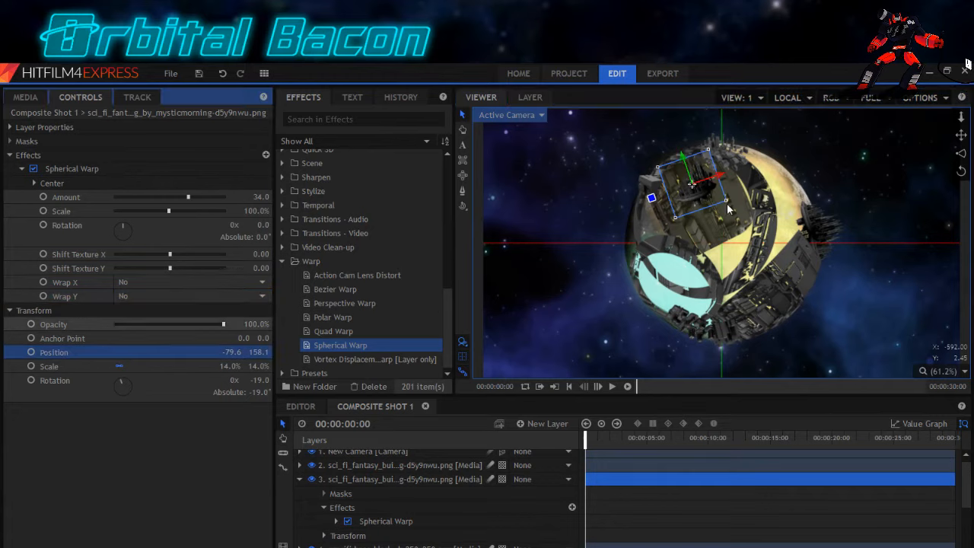
pyautogui.moveTo(694, 187)
pyautogui.mouseDown()
pyautogui.moveTo(686, 182)
pyautogui.moveTo(697, 178)
pyautogui.moveTo(687, 192)
pyautogui.mouseUp()
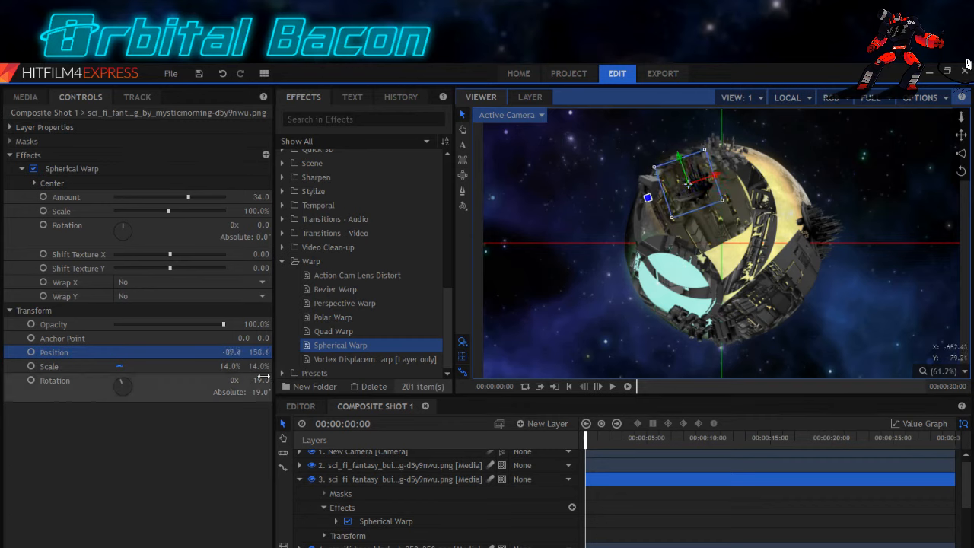
pyautogui.moveTo(257, 381); pyautogui.dragTo(250, 381)
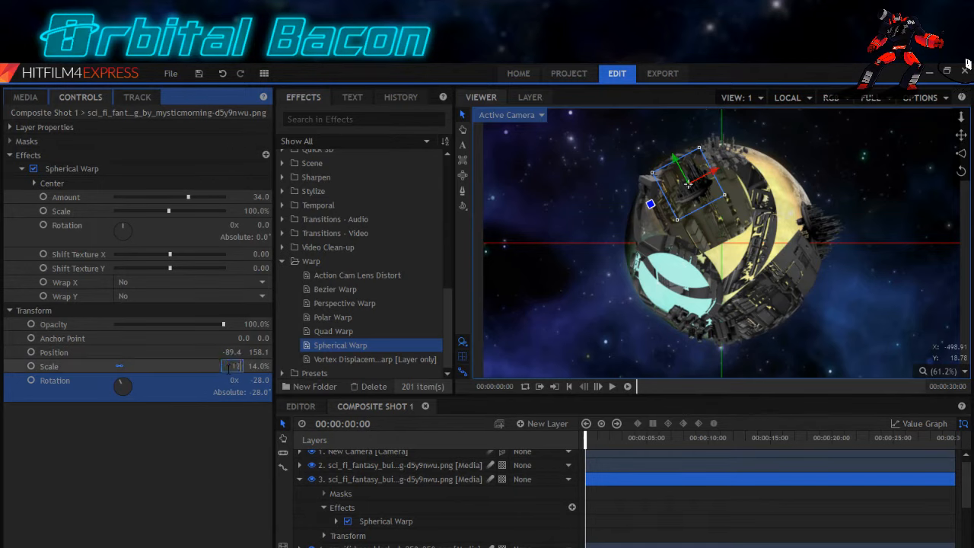
pyautogui.moveTo(228, 366); pyautogui.dragTo(227, 368)
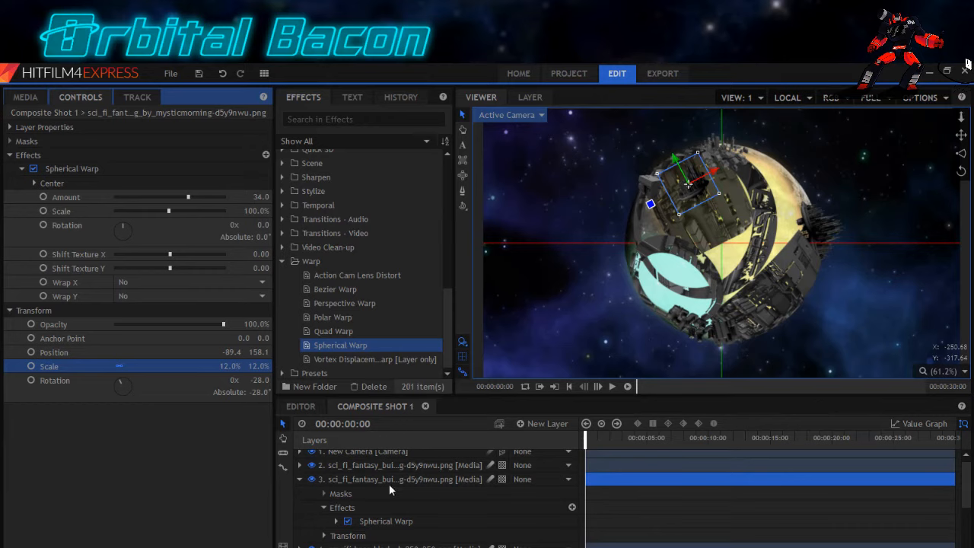
pyautogui.click(298, 480)
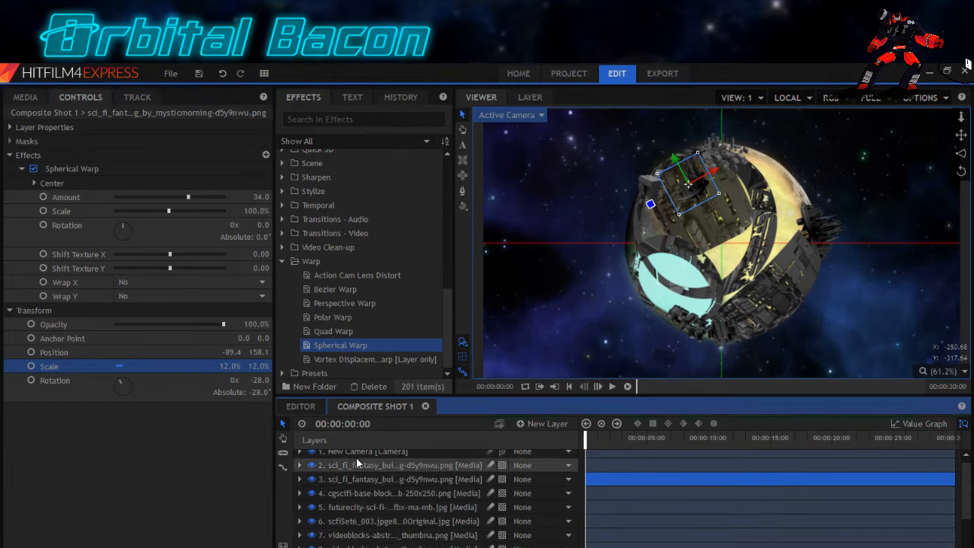
pyautogui.click(354, 455)
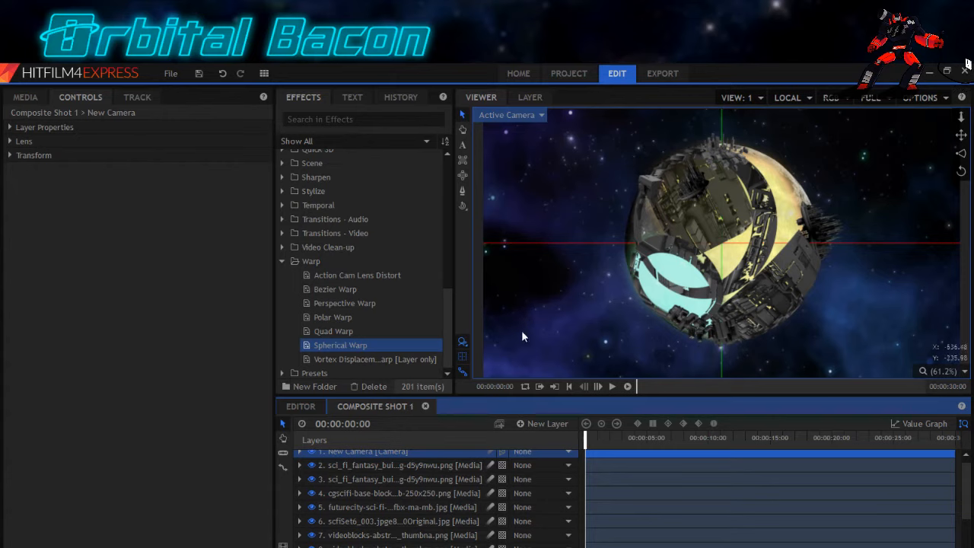
# Look through the project media for another sci-fi image to add to the moon.
pyautogui.click(25, 97)
pyautogui.scroll(6, 132, 475)
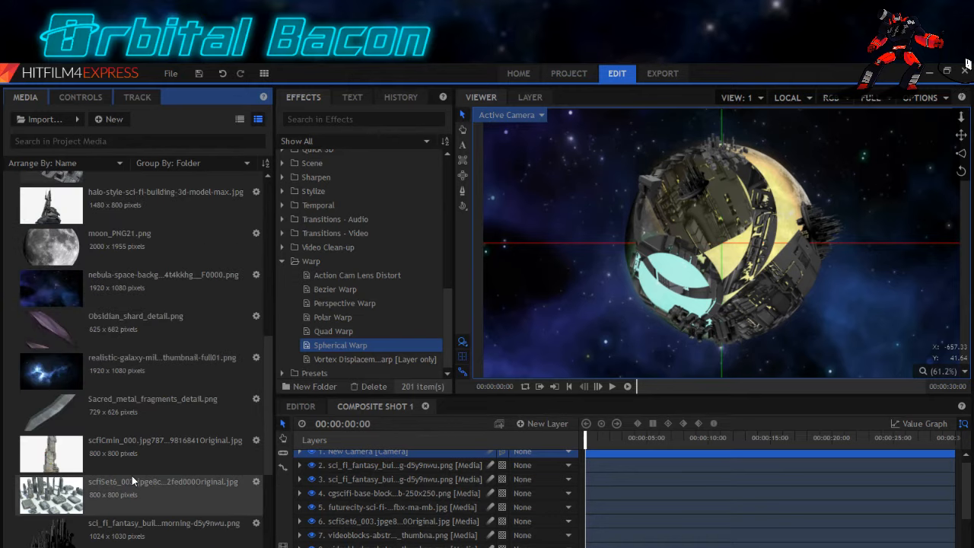
pyautogui.scroll(5, 132, 476)
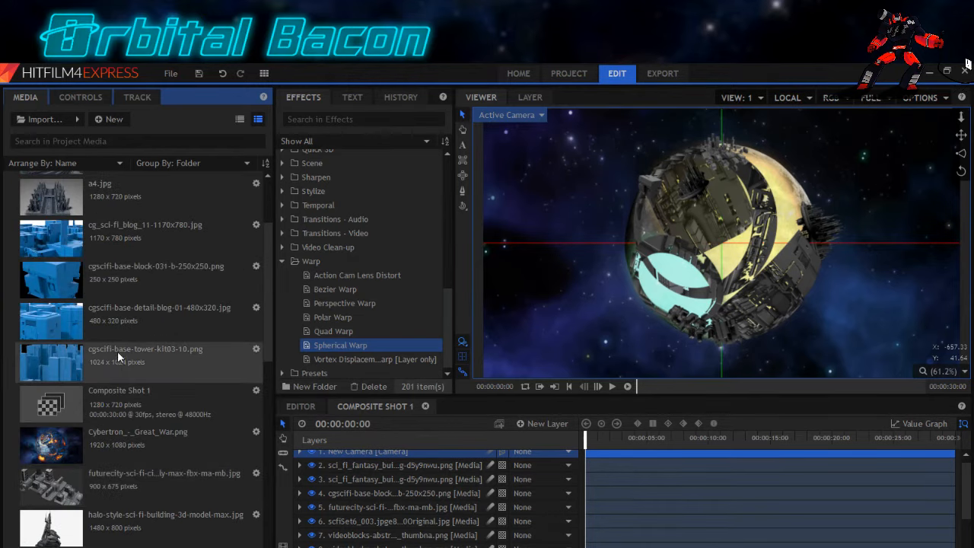
pyautogui.scroll(-10, 119, 408)
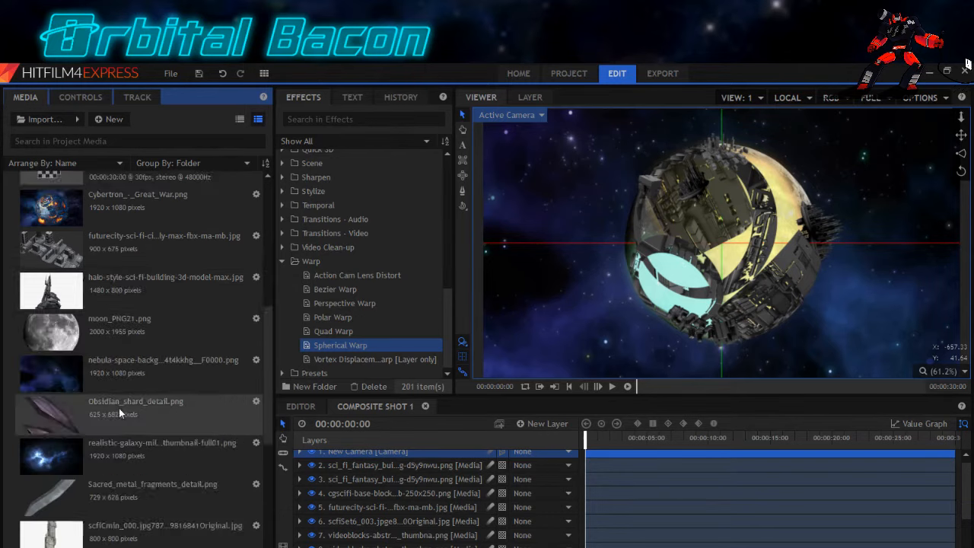
pyautogui.scroll(-2, 117, 412)
pyautogui.click(126, 525)
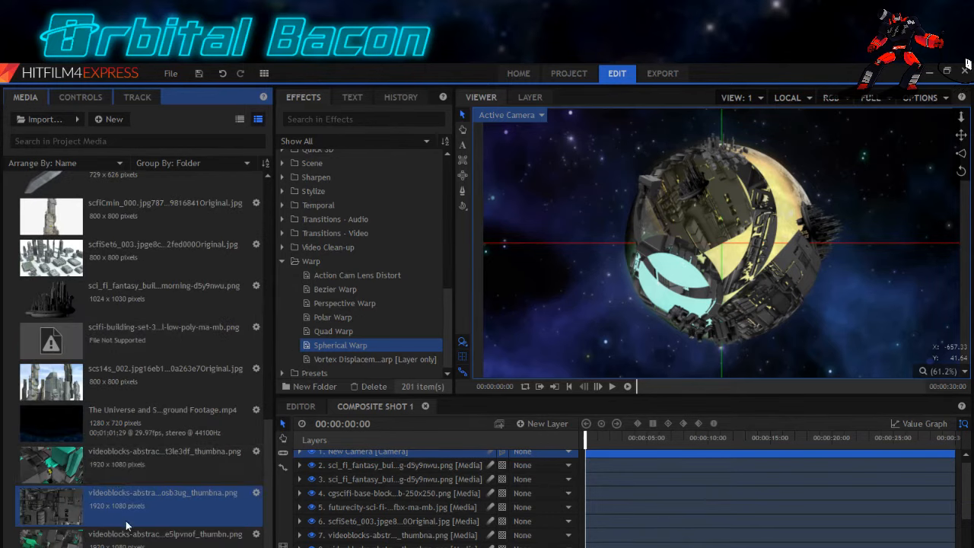
pyautogui.scroll(10, 125, 505)
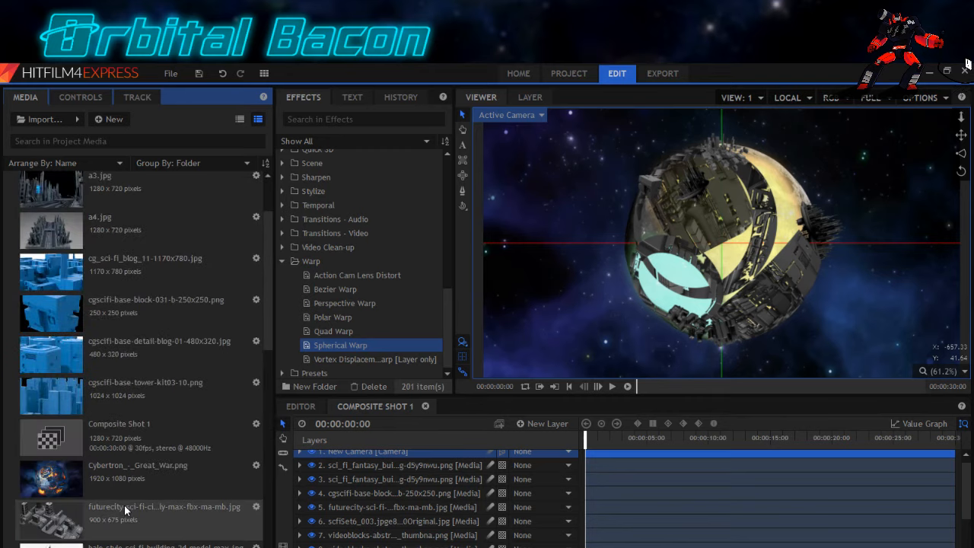
pyautogui.scroll(2, 126, 510)
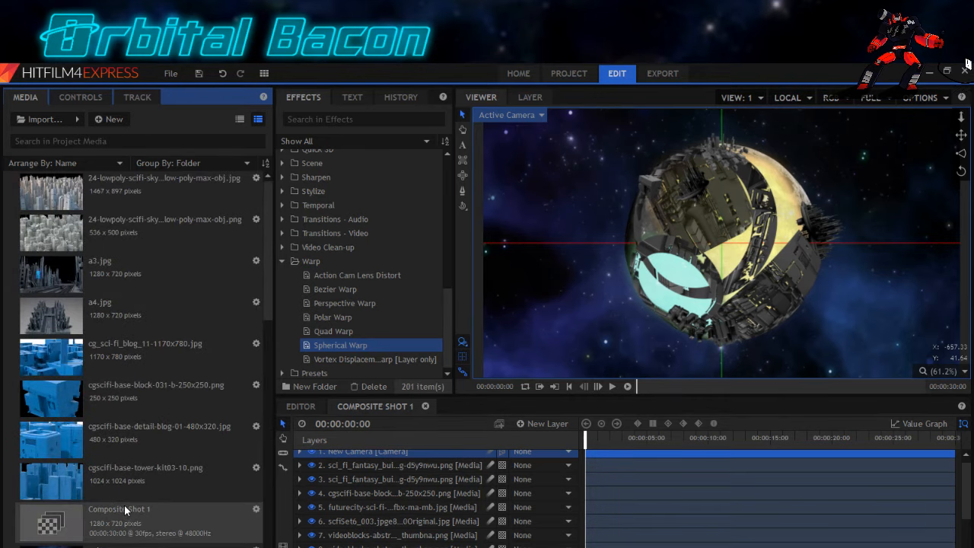
pyautogui.click(114, 189)
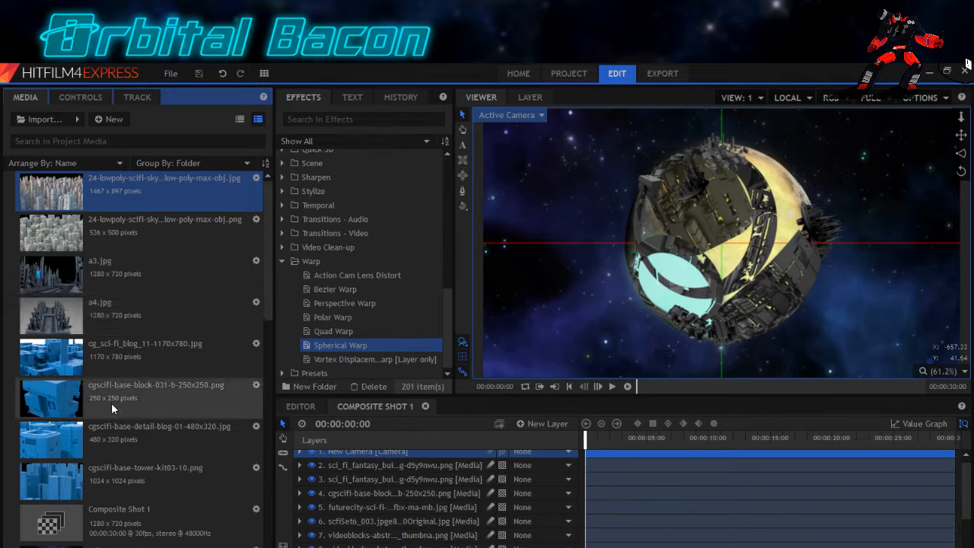
pyautogui.scroll(-10, 147, 401)
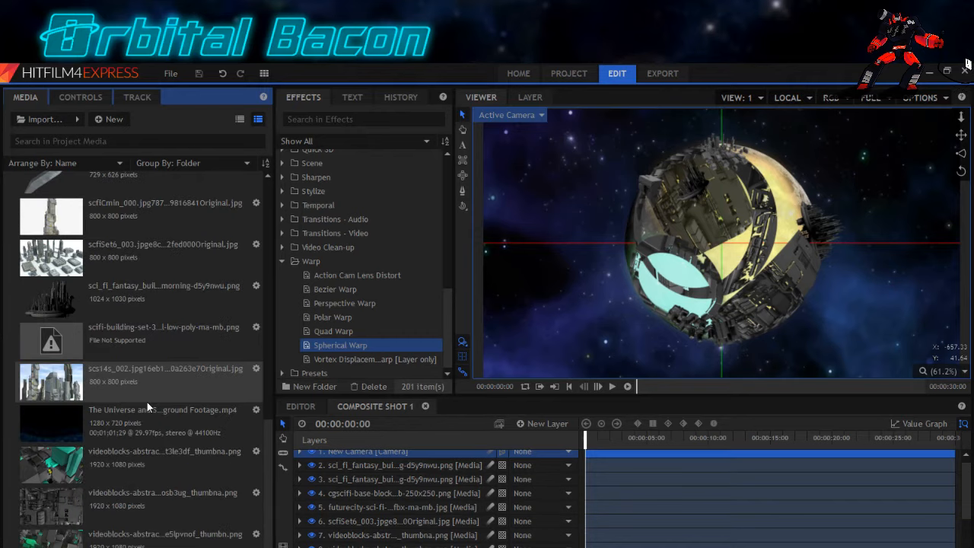
# Add the dark grey videoblocks osb3ug_thumbna.png tech image as layer 2, just below the camera, and scale it to 37%.
pyautogui.click(104, 504)
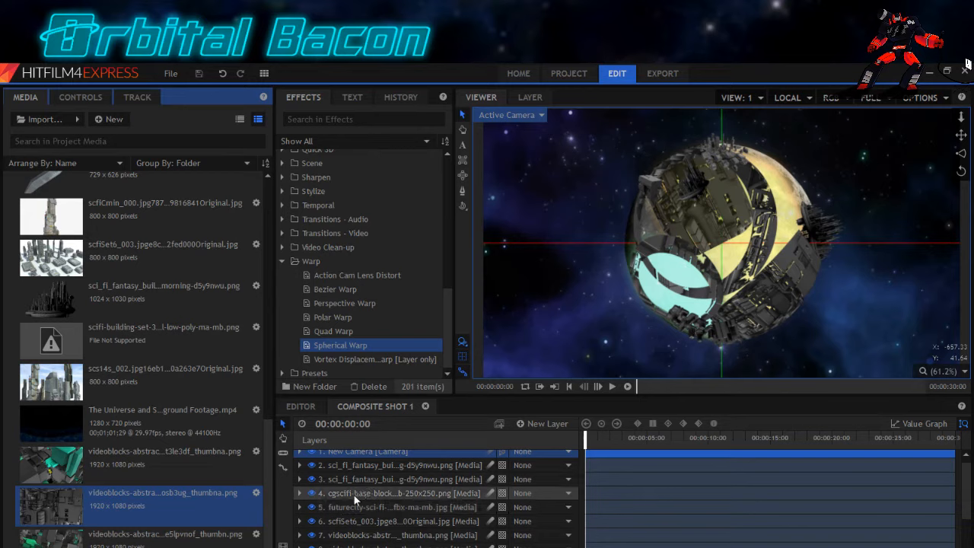
pyautogui.moveTo(115, 519); pyautogui.dragTo(585, 467)
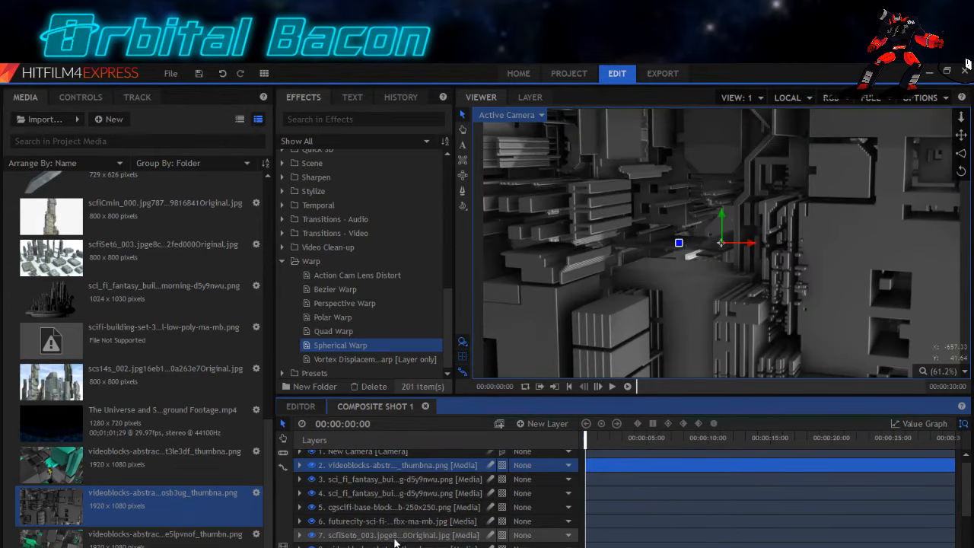
pyautogui.click(83, 99)
pyautogui.click(11, 169)
pyautogui.moveTo(223, 226); pyautogui.dragTo(118, 224)
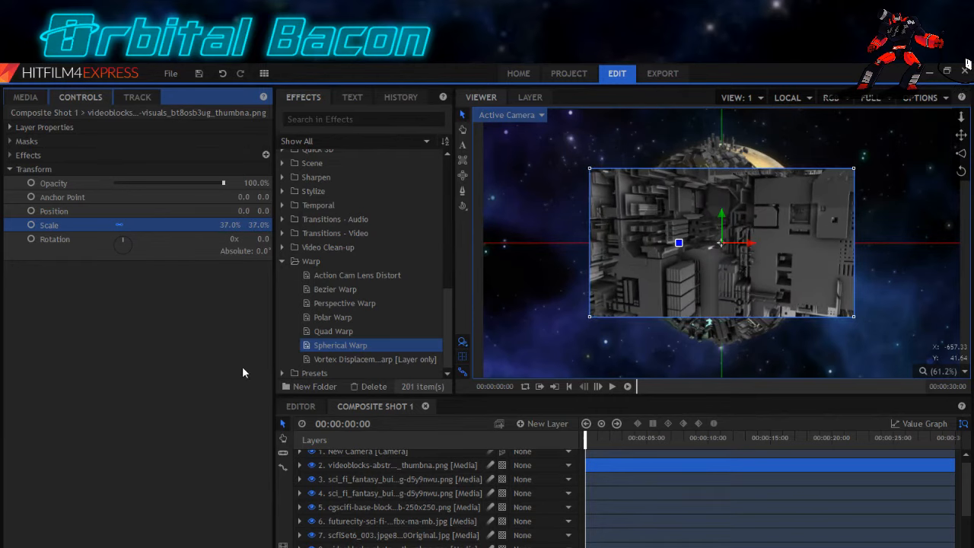
# Convert layer 2 to a 3D Plane and mirror it by setting its Y rotation to 180°.
pyautogui.click(503, 470)
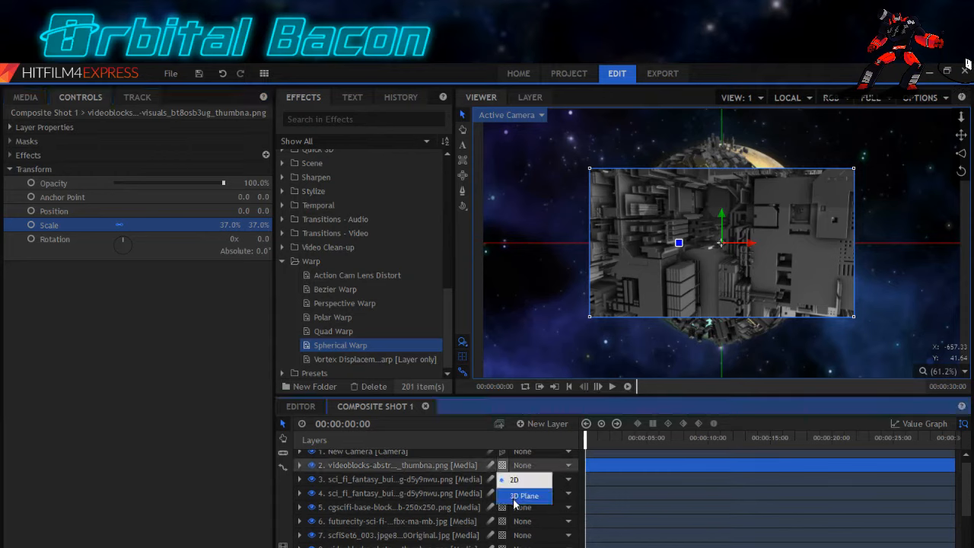
pyautogui.click(525, 493)
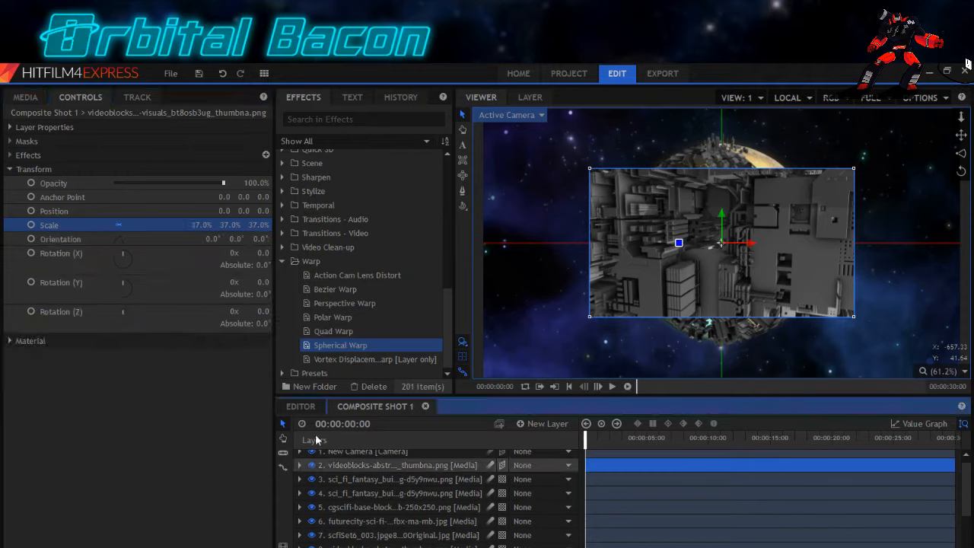
pyautogui.click(263, 282)
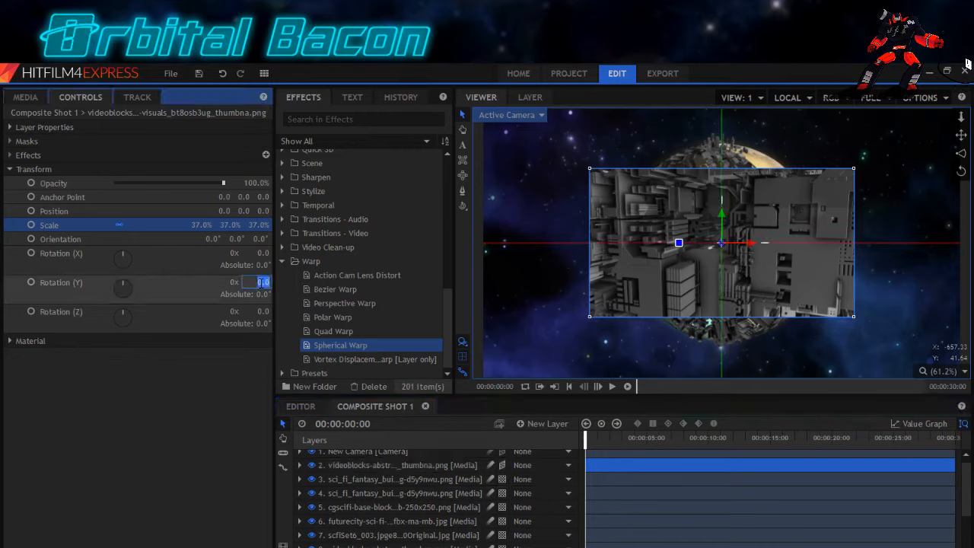
pyautogui.write('180')
pyautogui.press('Return')
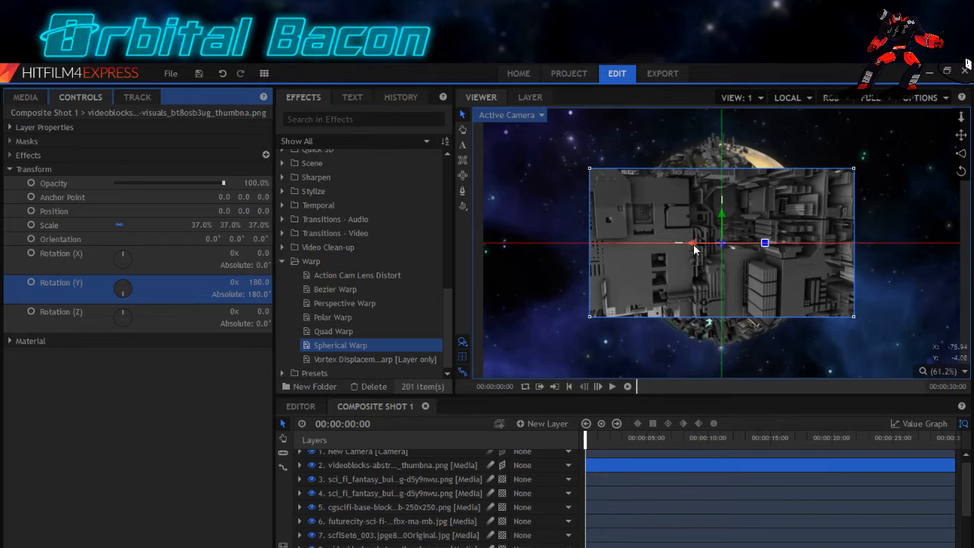
# Move layer 2 horizontally to about -40.8 and set its Z rotation to -2°.
pyautogui.moveTo(693, 245); pyautogui.dragTo(667, 244)
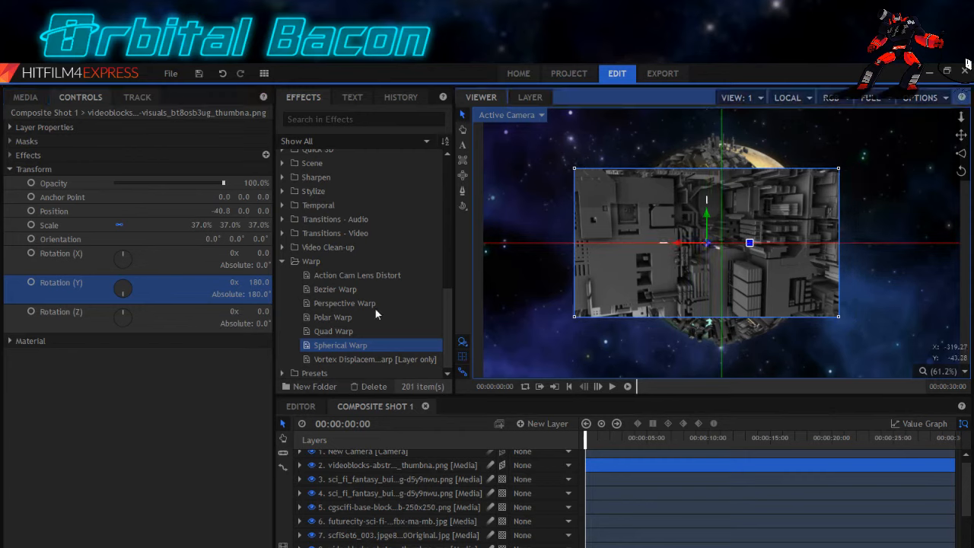
pyautogui.moveTo(269, 312); pyautogui.dragTo(320, 312)
pyautogui.moveTo(262, 311)
pyautogui.mouseDown()
pyautogui.moveTo(239, 312)
pyautogui.moveTo(262, 312)
pyautogui.mouseUp()
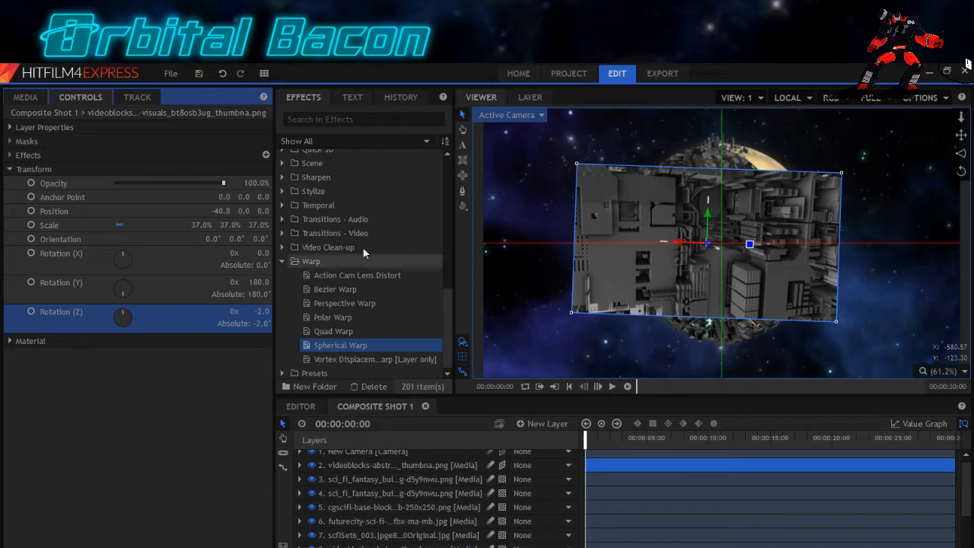
# Draw a small elliptical mask around the tech detail at layer 2's centre, and select the layer's position for adjustment.
pyautogui.click(462, 176)
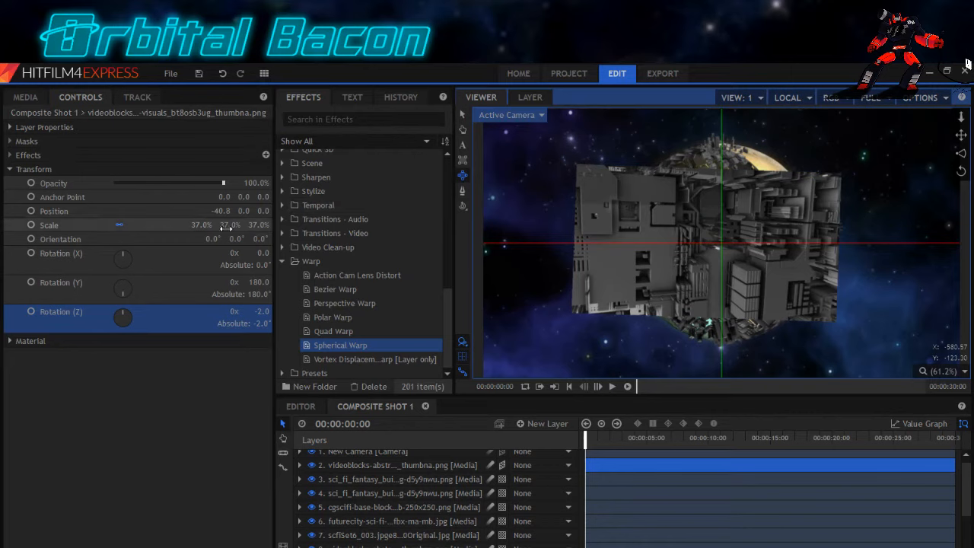
pyautogui.moveTo(659, 278)
pyautogui.mouseDown()
pyautogui.moveTo(702, 227)
pyautogui.moveTo(720, 229)
pyautogui.moveTo(719, 217)
pyautogui.moveTo(706, 254)
pyautogui.moveTo(719, 240)
pyautogui.mouseUp()
pyautogui.click(463, 114)
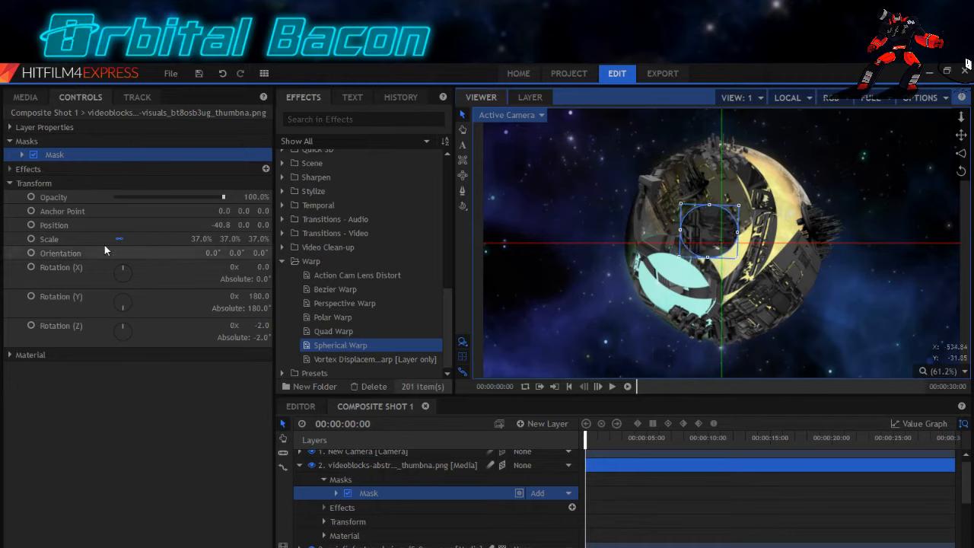
pyautogui.click(54, 226)
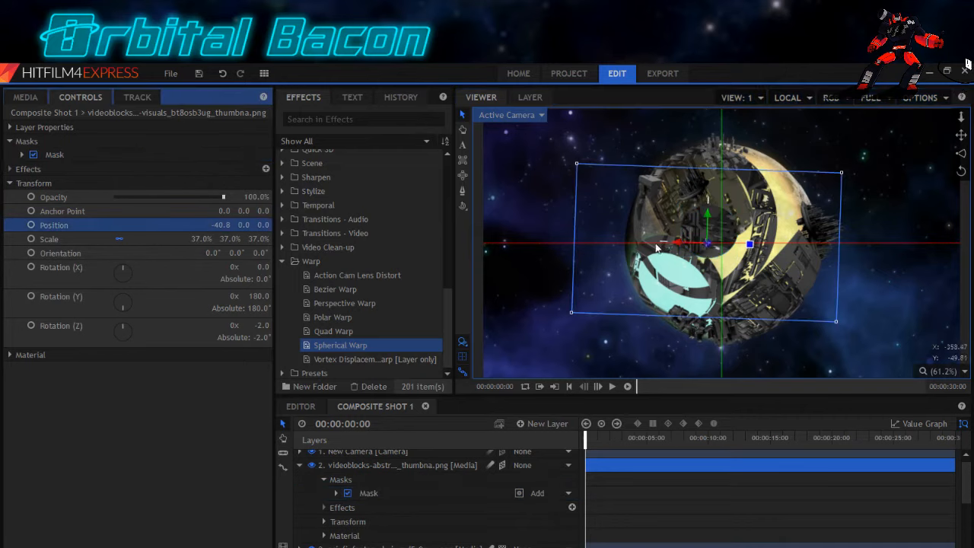
# Move layer 2 over the cyan oval to about -137.4, -143.7 and apply a Spherical Warp with amount 58.
pyautogui.moveTo(707, 222); pyautogui.dragTo(669, 301)
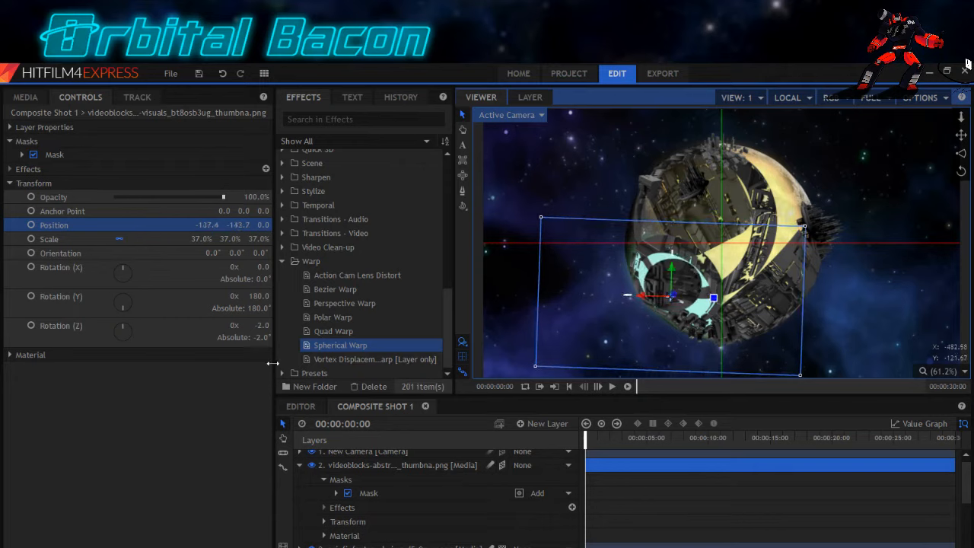
pyautogui.moveTo(325, 351); pyautogui.dragTo(20, 181)
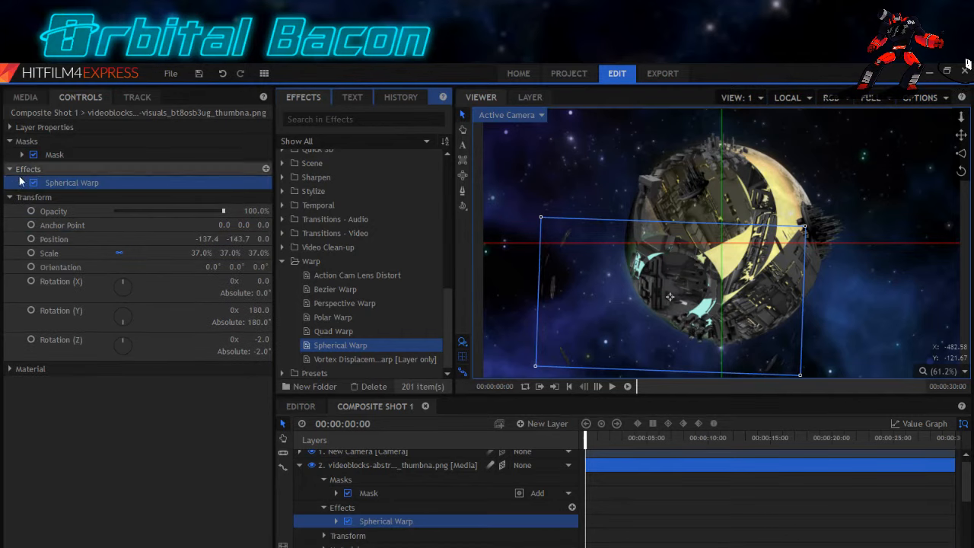
pyautogui.click(22, 184)
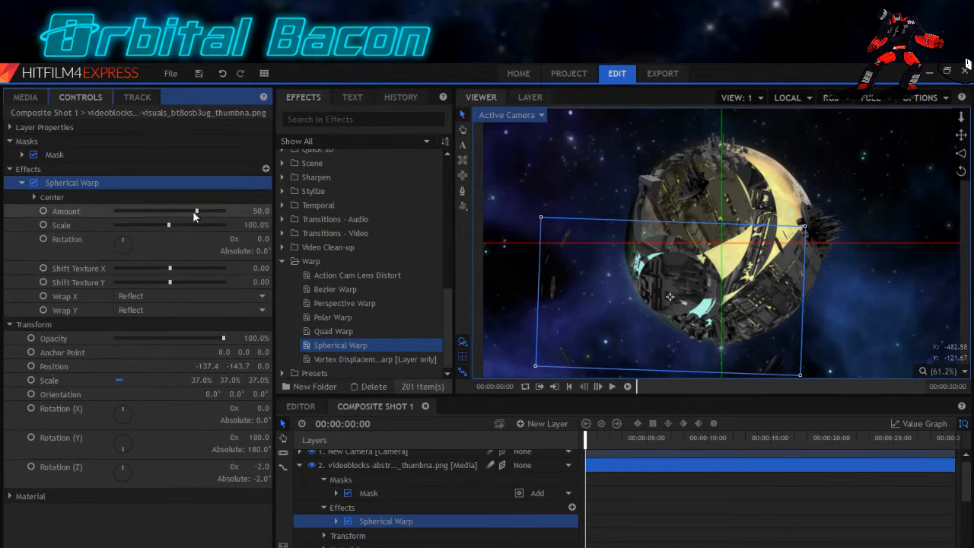
pyautogui.moveTo(196, 210); pyautogui.dragTo(200, 211)
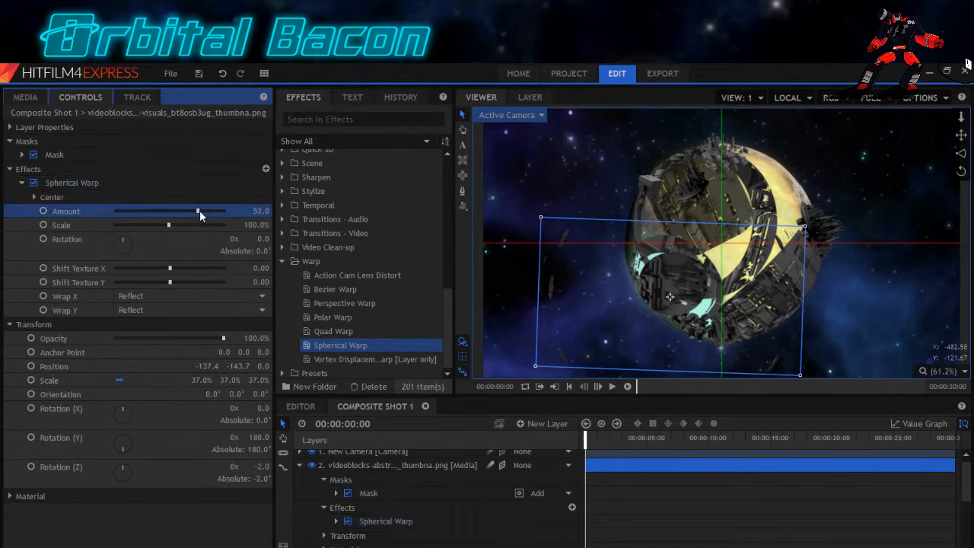
# Set the Spherical Warp's Wrap X and Wrap Y to No and its amount to 68.
pyautogui.click(172, 295)
pyautogui.click(162, 307)
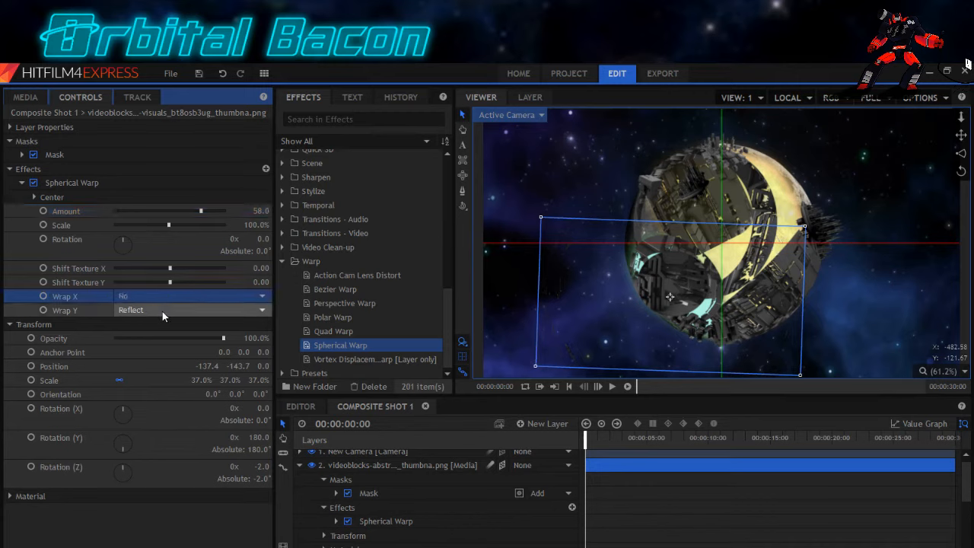
pyautogui.click(162, 311)
pyautogui.click(156, 323)
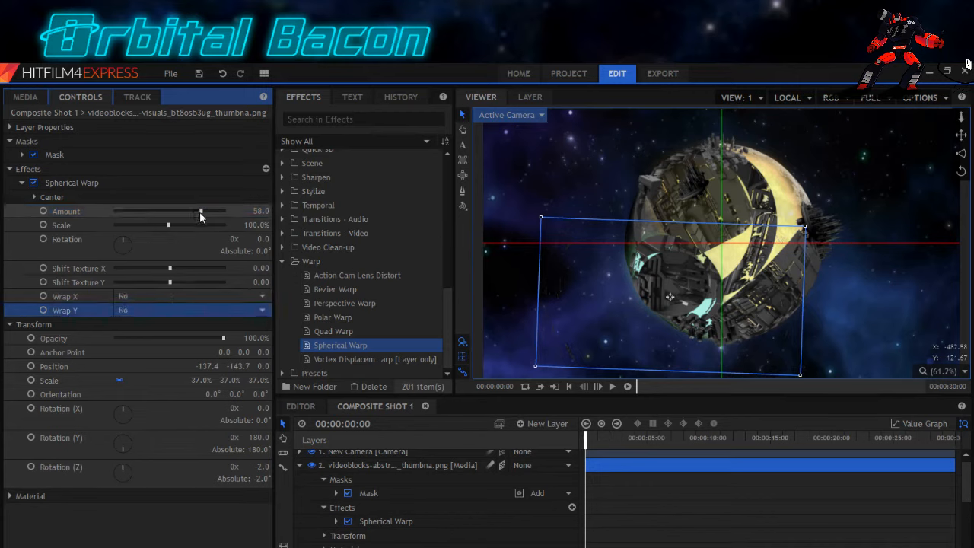
pyautogui.moveTo(199, 213); pyautogui.dragTo(207, 211)
# Shift the Spherical Warp's center toward the moon's lower-left edge and move the layer to about -83.5, -91.4.
pyautogui.moveTo(672, 306); pyautogui.dragTo(627, 337)
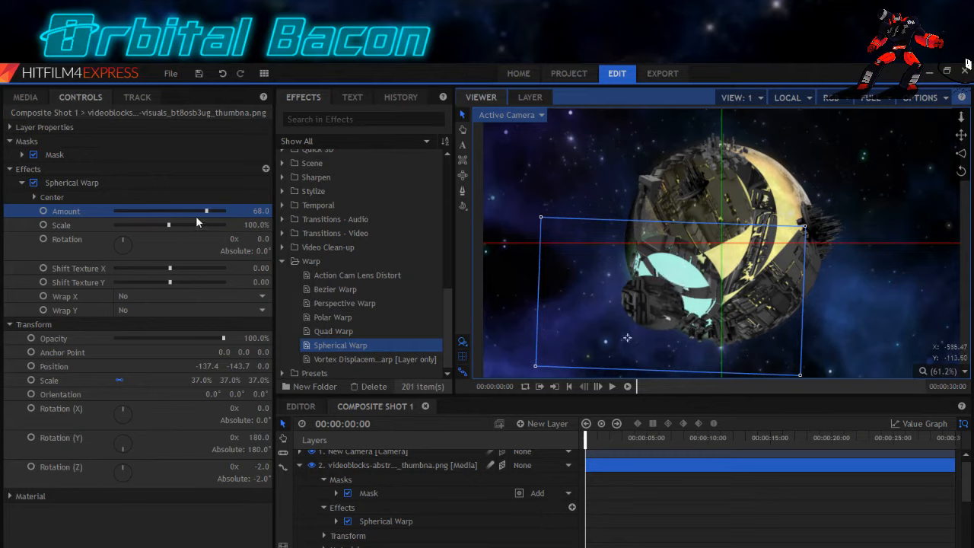
pyautogui.moveTo(209, 210)
pyautogui.mouseDown()
pyautogui.moveTo(187, 222)
pyautogui.moveTo(207, 219)
pyautogui.mouseUp()
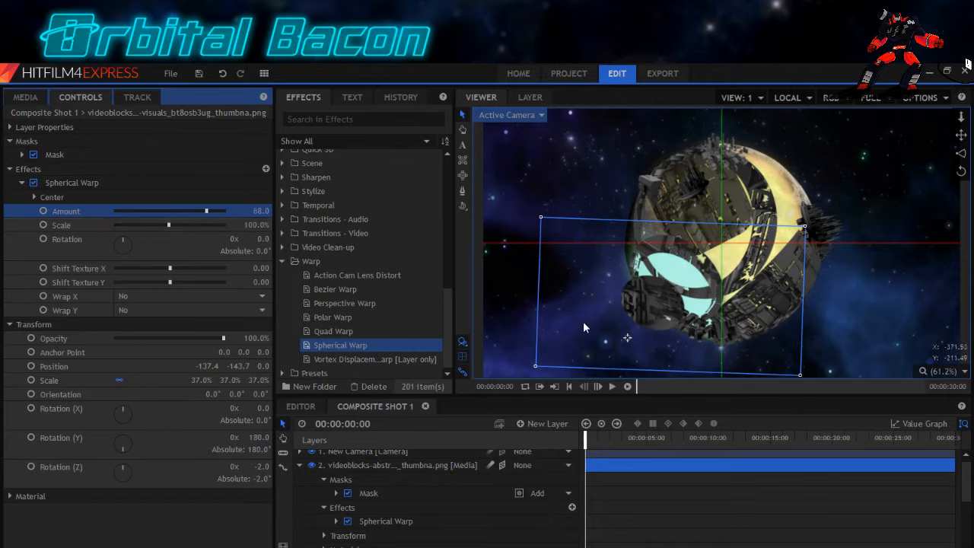
pyautogui.click(74, 370)
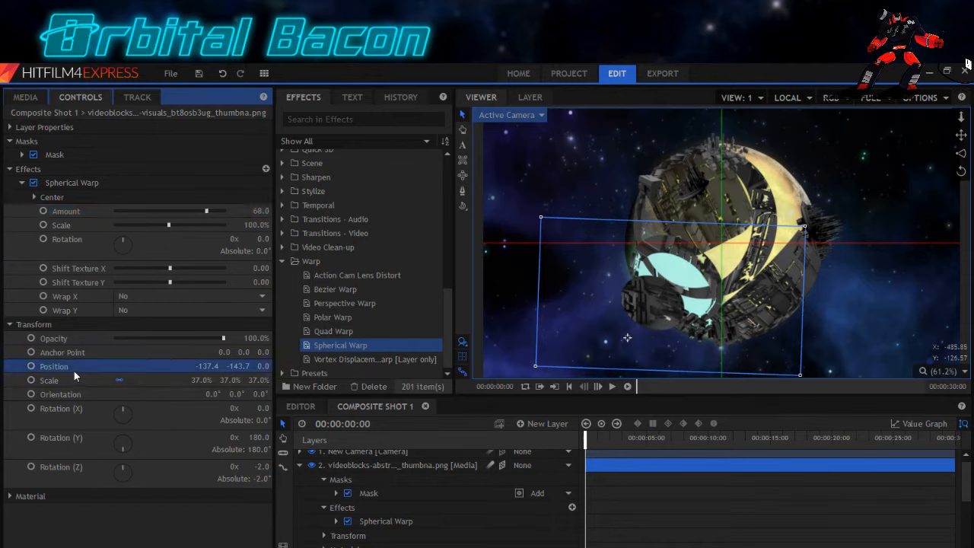
pyautogui.moveTo(678, 298); pyautogui.dragTo(688, 284)
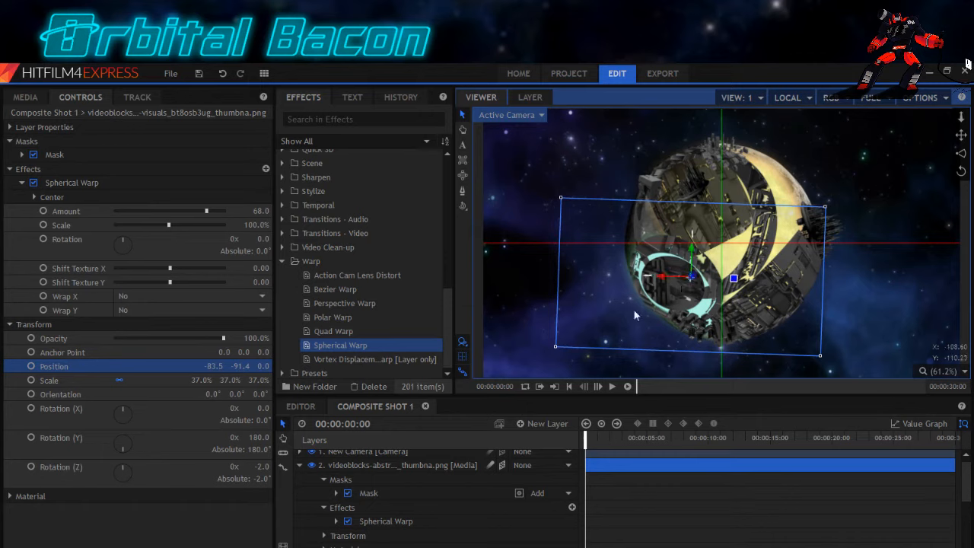
# Collapse the warped tech layer and move it down the stack to position 7, directly below the scfiSet6_003 layer.
pyautogui.click(300, 465)
pyautogui.moveTo(365, 465); pyautogui.dragTo(360, 520)
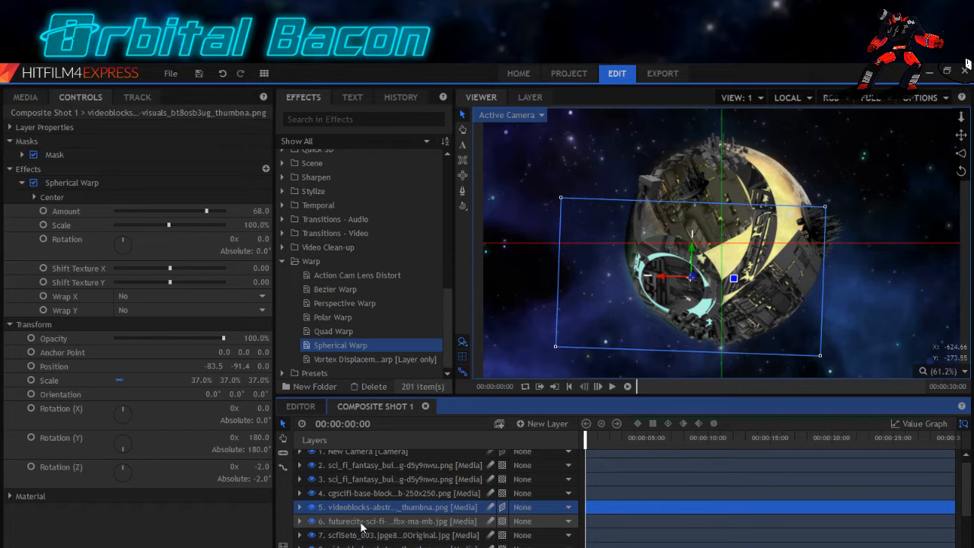
pyautogui.moveTo(379, 515); pyautogui.dragTo(378, 542)
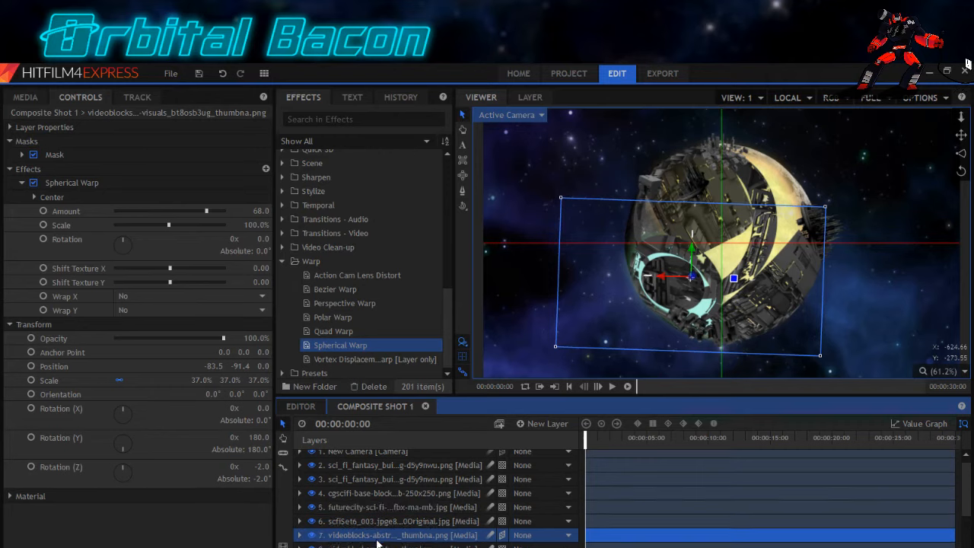
# Set the tech layer's Z rotation to -13°, move it to about -81.8, -101.2, 6.2 inside the cyan oval, and save the project.
pyautogui.moveTo(262, 469); pyautogui.dragTo(248, 469)
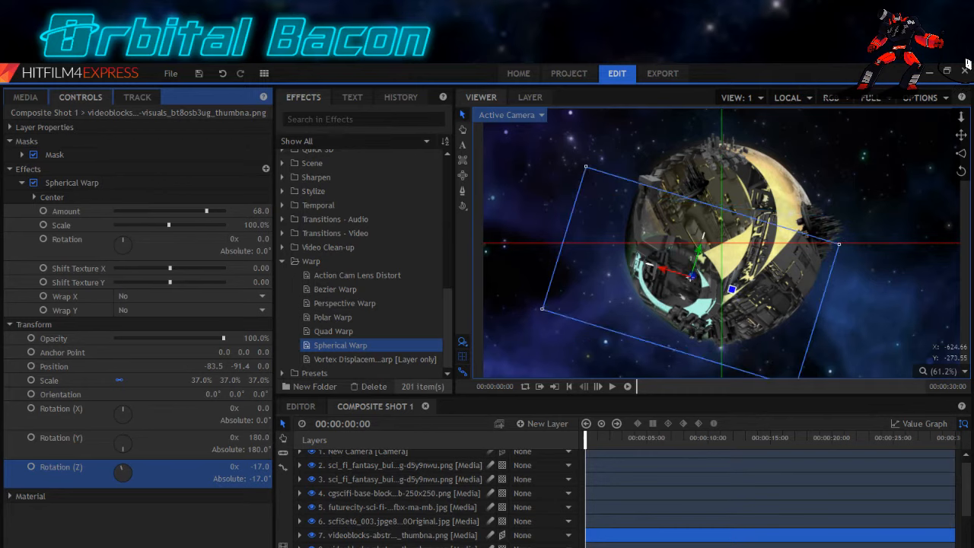
pyautogui.moveTo(688, 287); pyautogui.dragTo(691, 294)
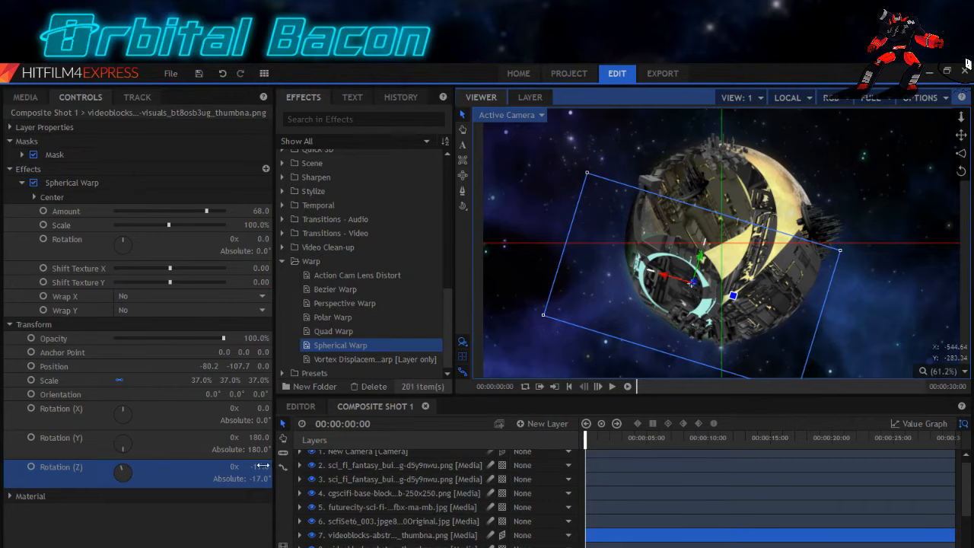
pyautogui.moveTo(259, 467); pyautogui.dragTo(261, 467)
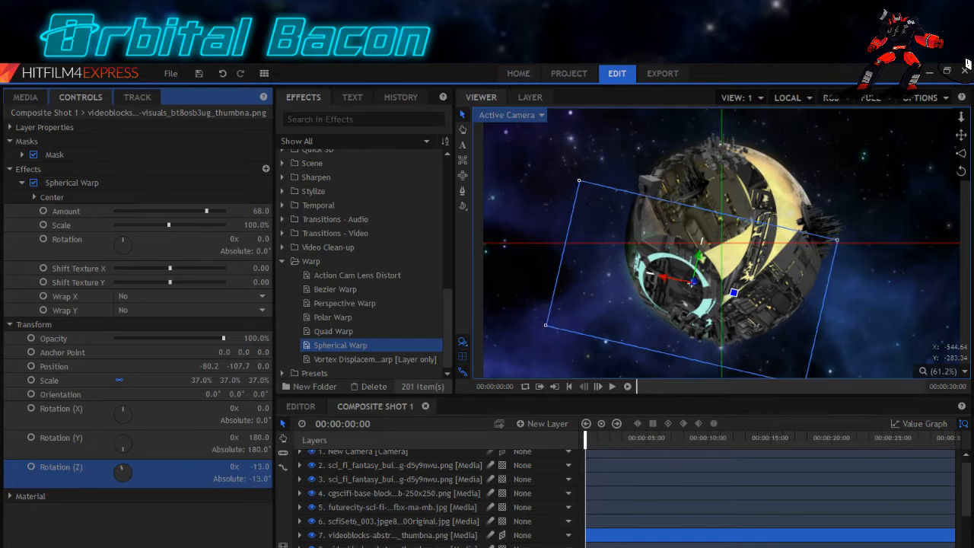
pyautogui.moveTo(692, 290); pyautogui.dragTo(689, 287)
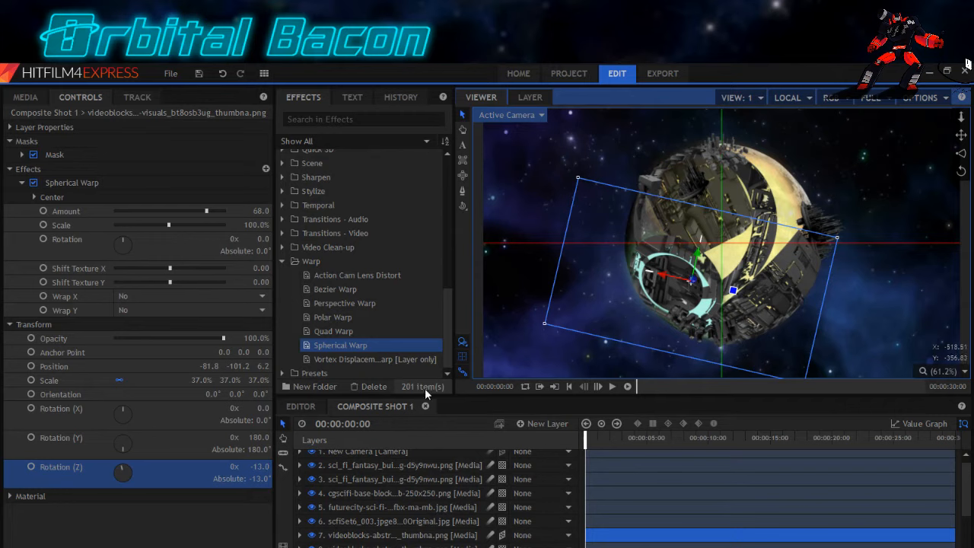
pyautogui.click(198, 73)
pyautogui.click(361, 454)
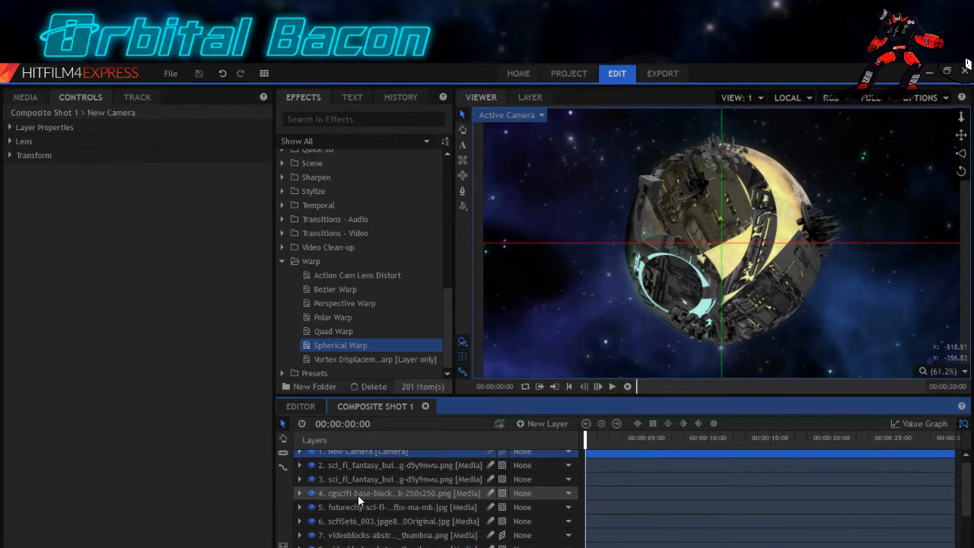
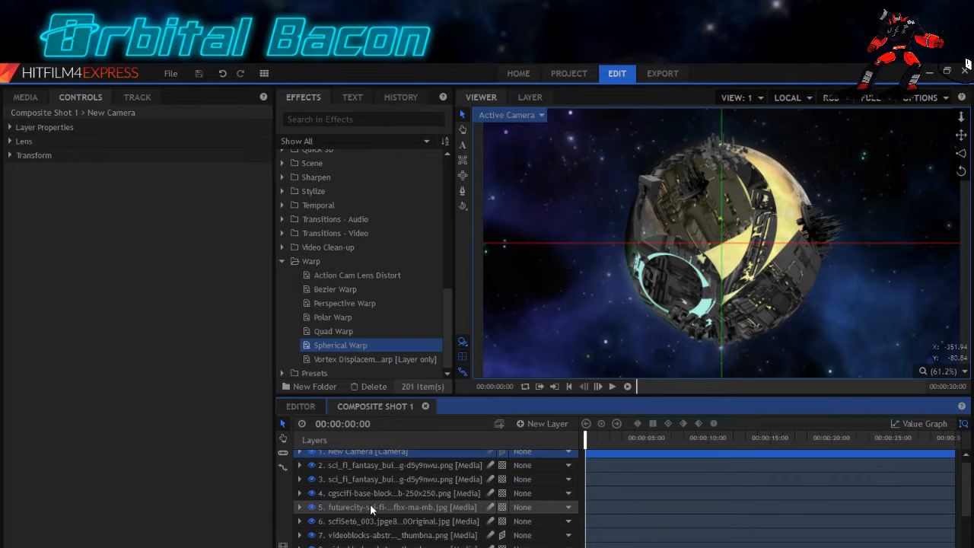
# Rotate the layer 3 sci_fi_fantasy building to -141° and move it into the cyan ring at about -153.1, -134.2.
pyautogui.click(366, 469)
pyautogui.click(364, 483)
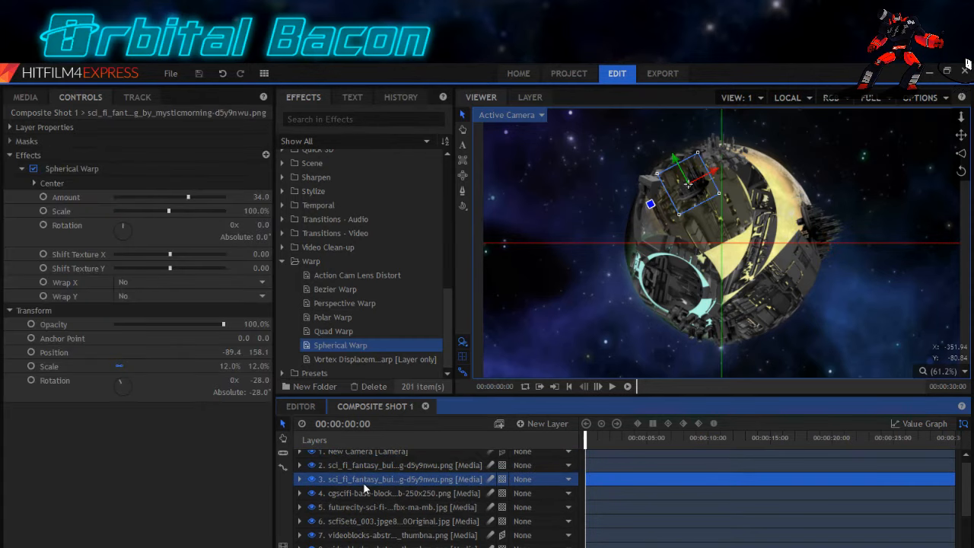
pyautogui.moveTo(260, 380); pyautogui.dragTo(190, 381)
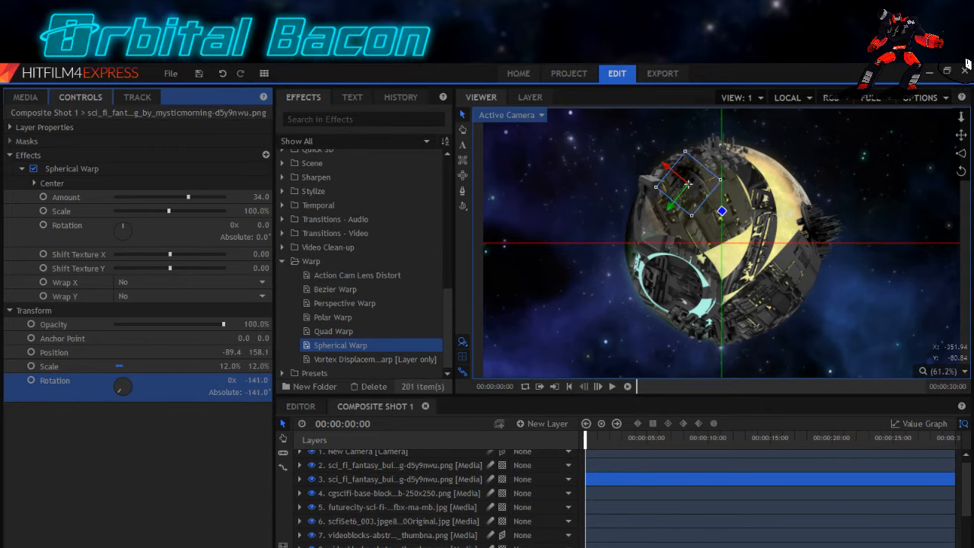
pyautogui.moveTo(689, 190); pyautogui.dragTo(665, 299)
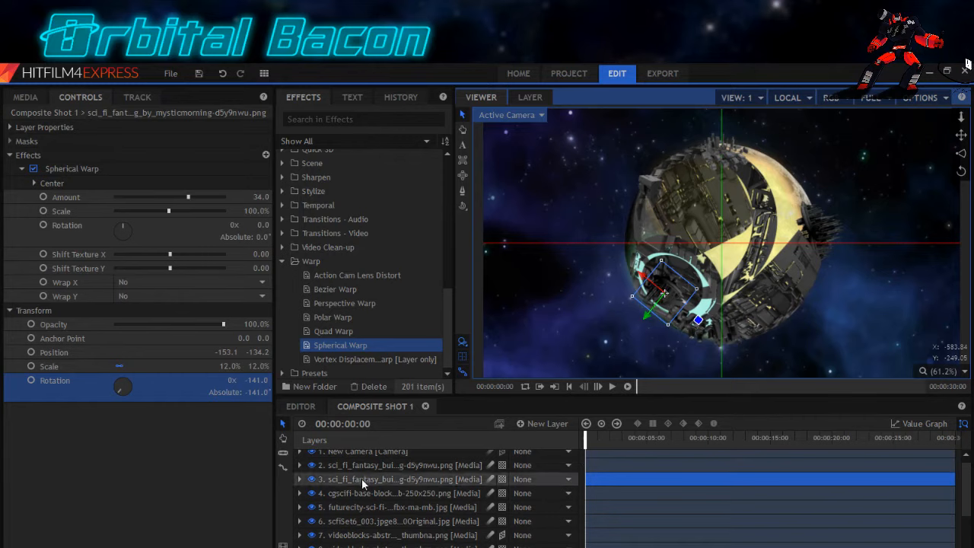
pyautogui.click(378, 456)
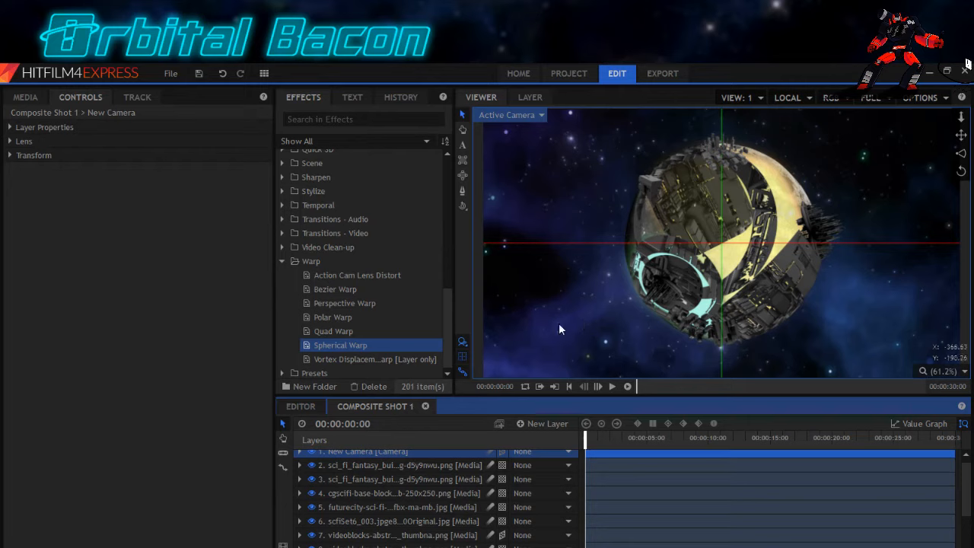
# Nudge the layer 3 building inside the cyan ring to about -162.9, -139.1 and deselect it.
pyautogui.click(393, 466)
pyautogui.click(379, 478)
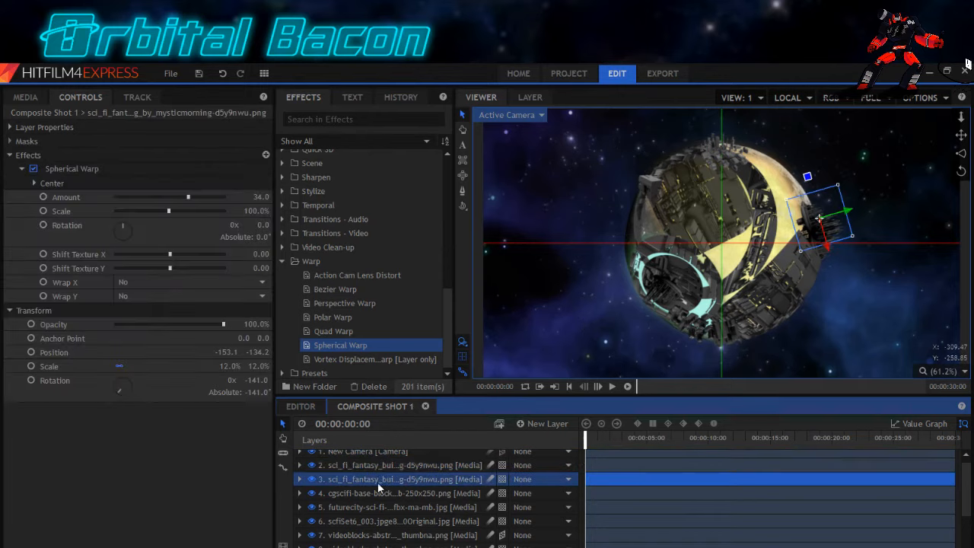
pyautogui.moveTo(665, 300); pyautogui.dragTo(664, 300)
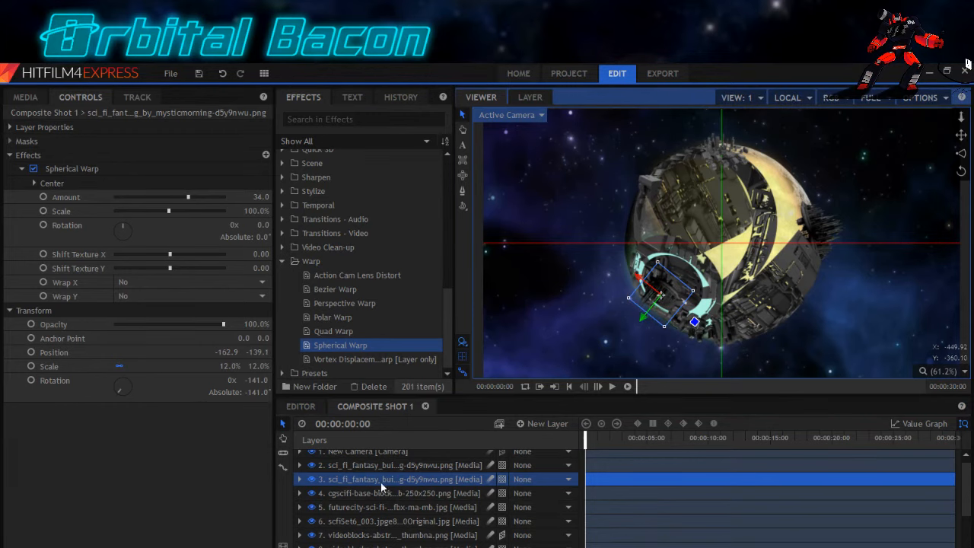
pyautogui.click(374, 453)
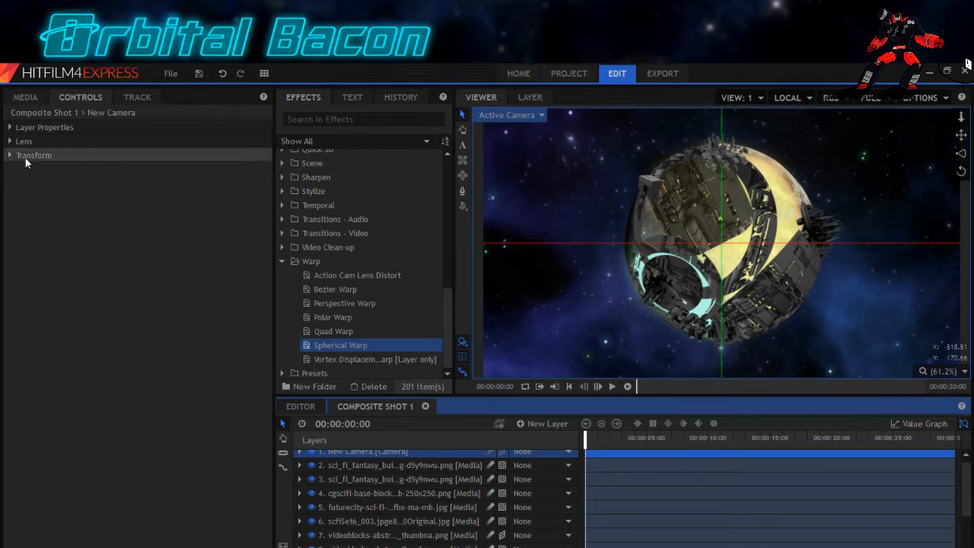
# Add the 536 x 500 px 24-lowpoly-scifi skyscraper PNG as layer 2, just below the camera.
pyautogui.click(26, 97)
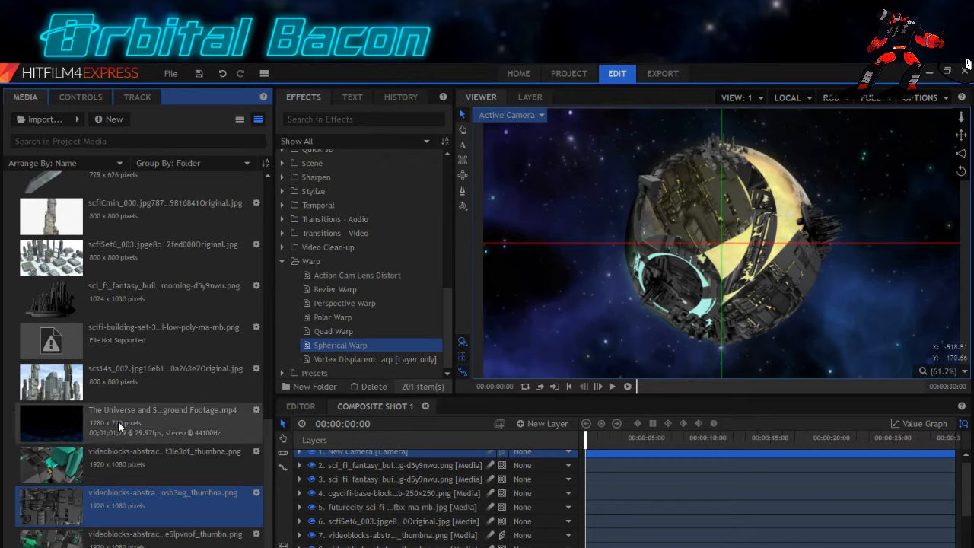
pyautogui.scroll(-15, 117, 443)
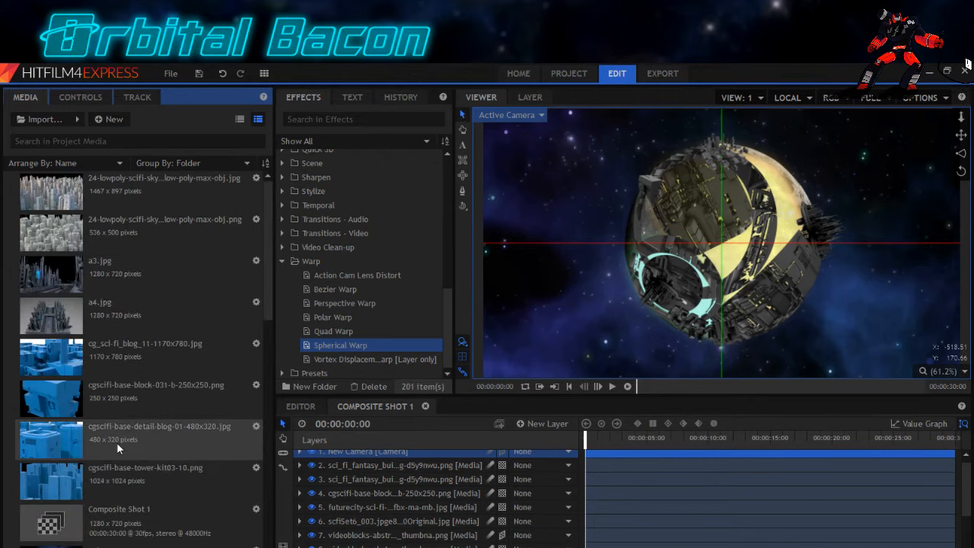
pyautogui.click(118, 194)
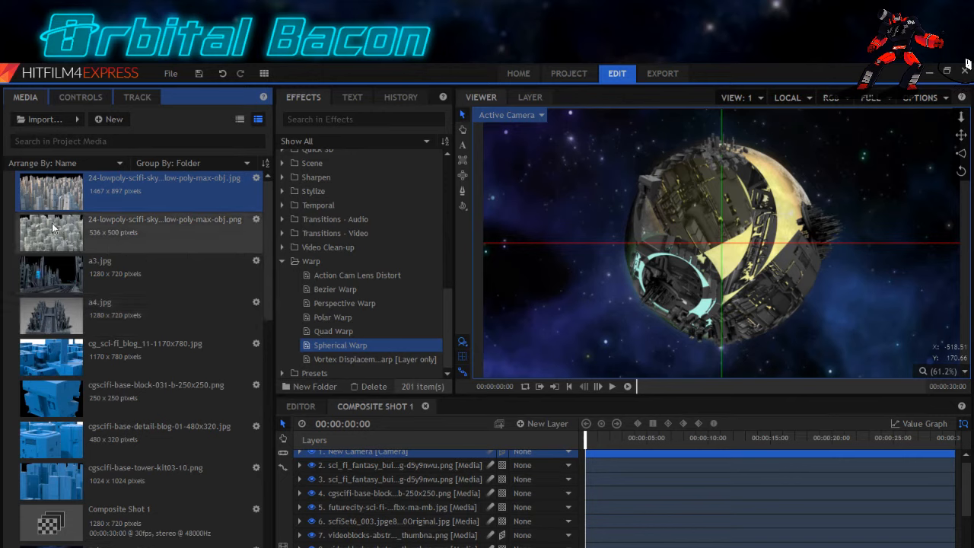
pyautogui.click(90, 243)
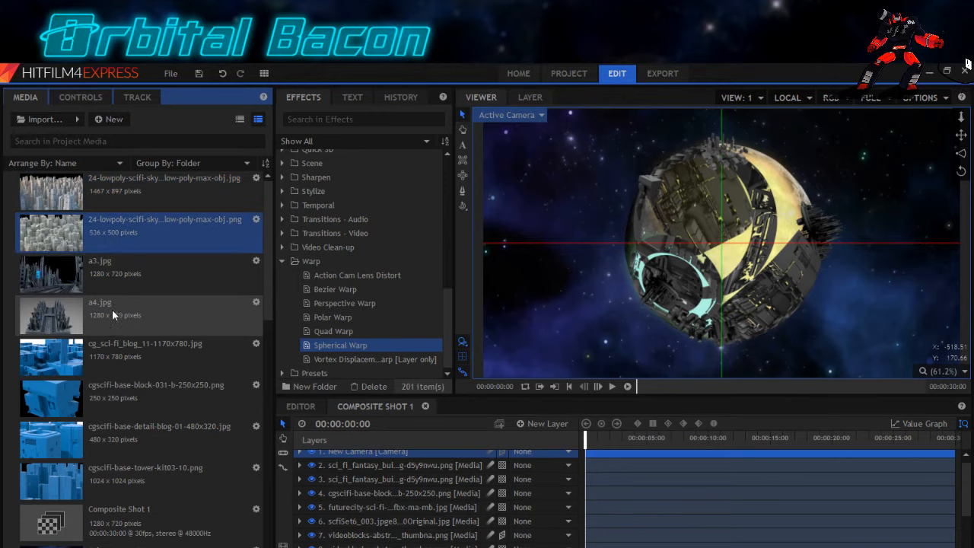
pyautogui.moveTo(98, 227); pyautogui.dragTo(590, 467)
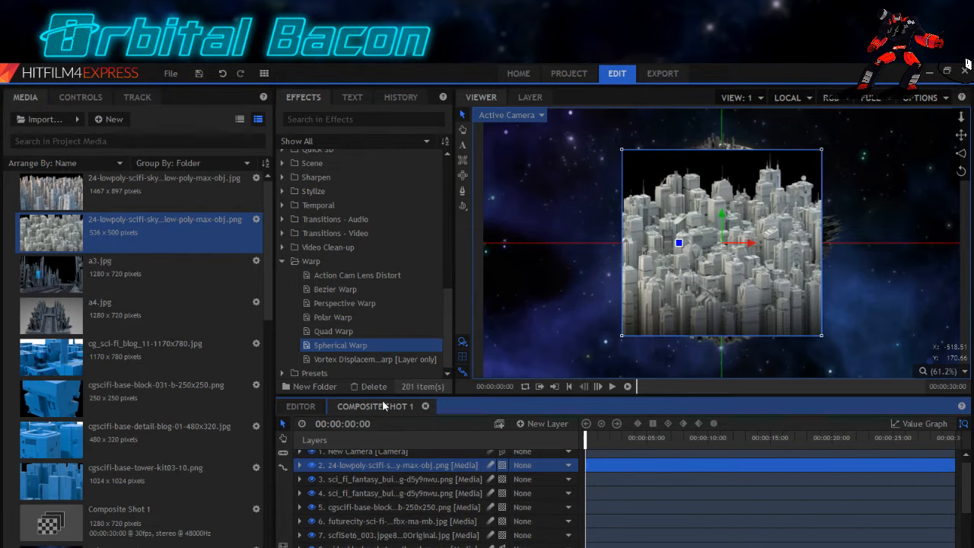
# Add a Hue & RGB Key effect to the layer 2 skyscraper image and set its key color to black (#000000).
pyautogui.click(67, 97)
pyautogui.scroll(4, 298, 286)
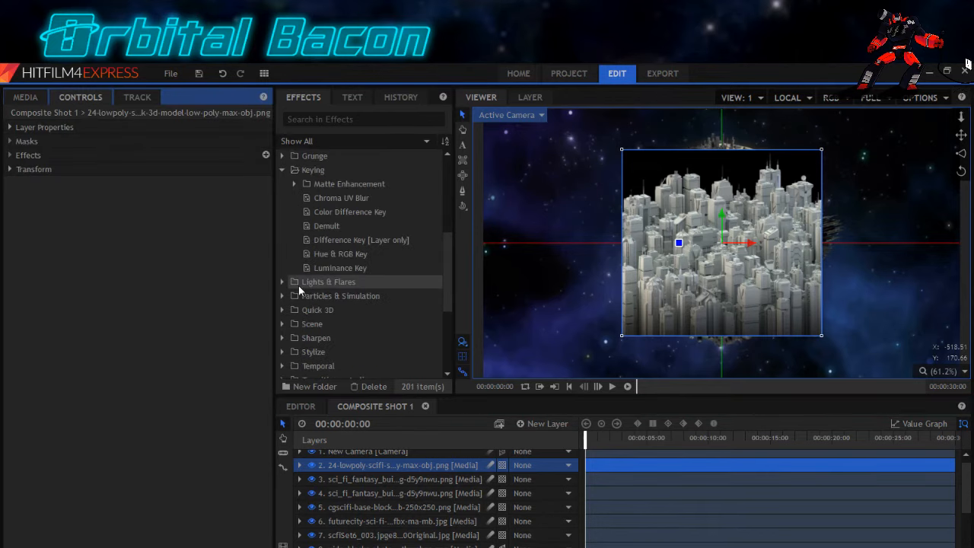
pyautogui.click(309, 256)
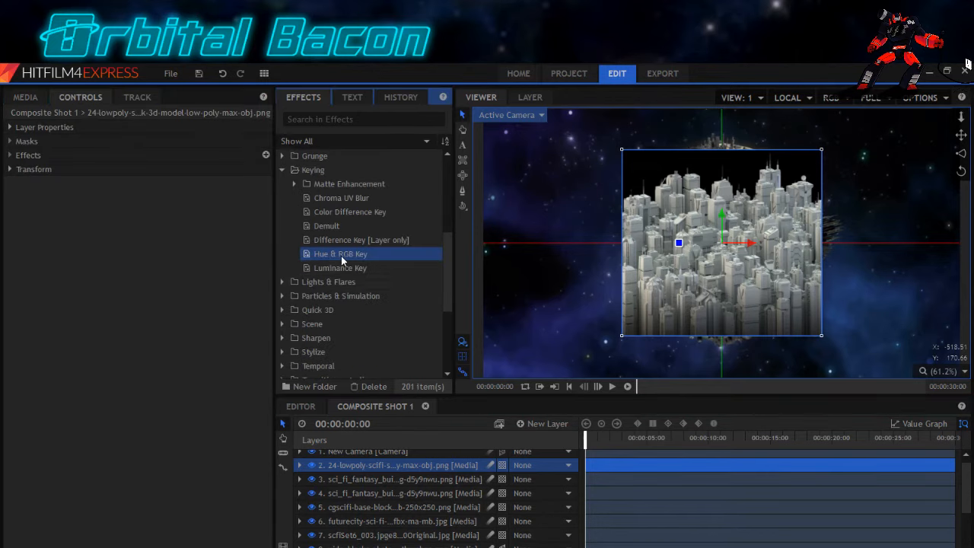
pyautogui.moveTo(342, 256); pyautogui.dragTo(28, 157)
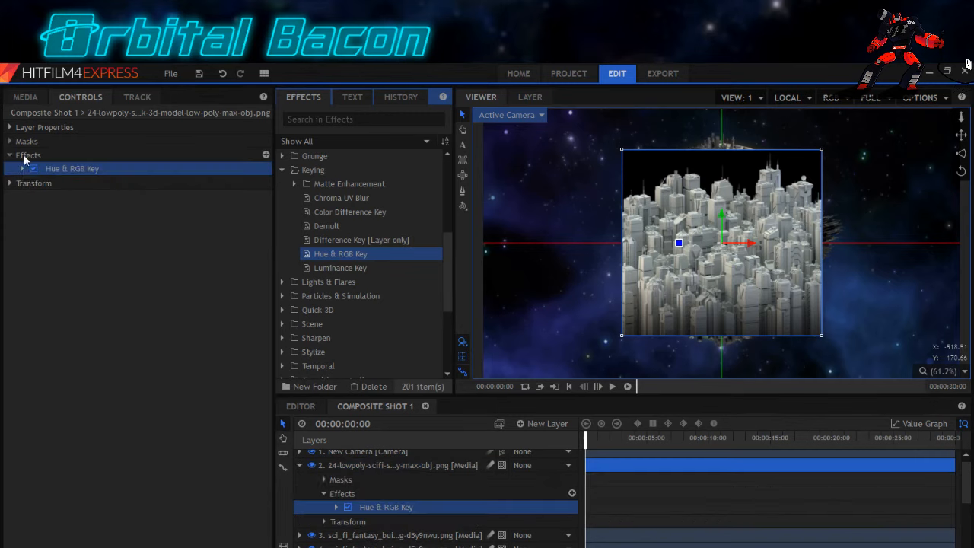
pyautogui.click(22, 169)
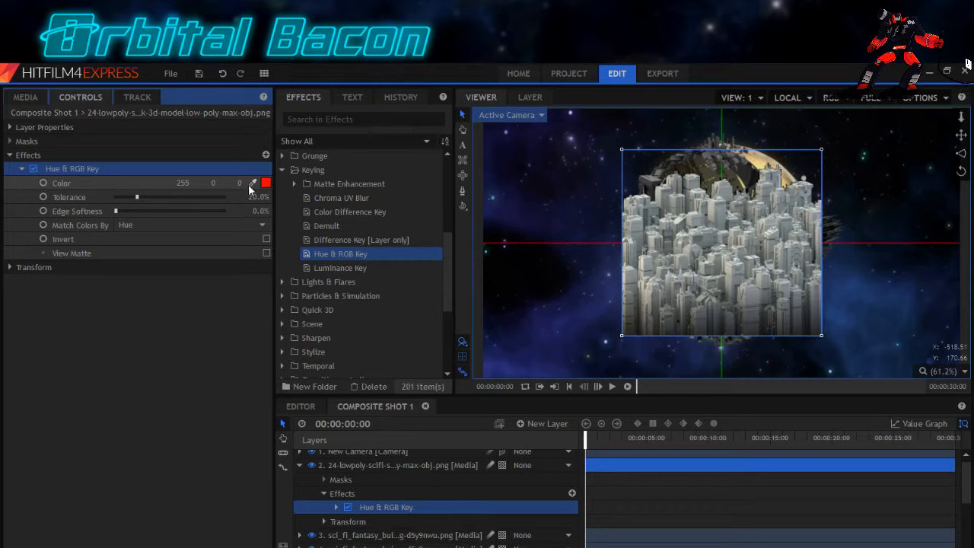
pyautogui.click(265, 185)
pyautogui.click(342, 230)
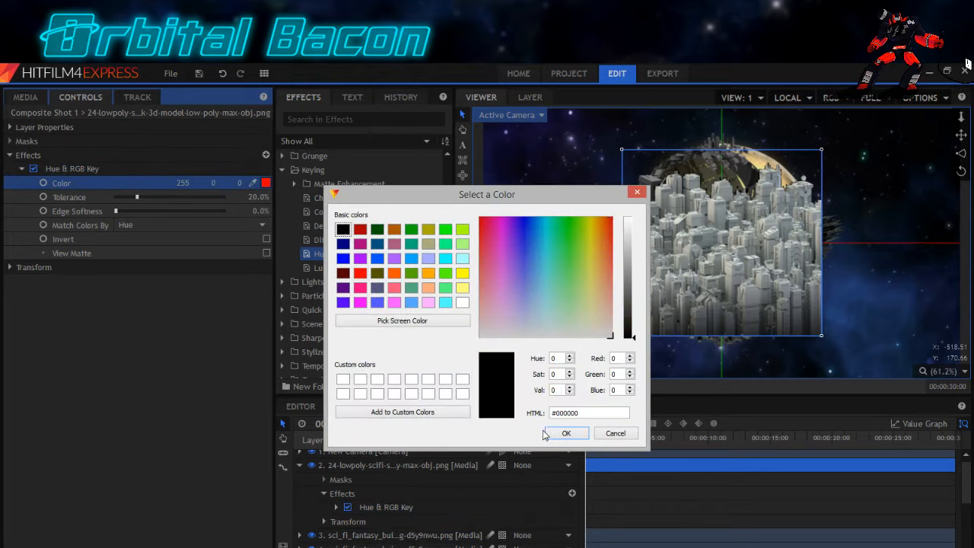
pyautogui.click(564, 434)
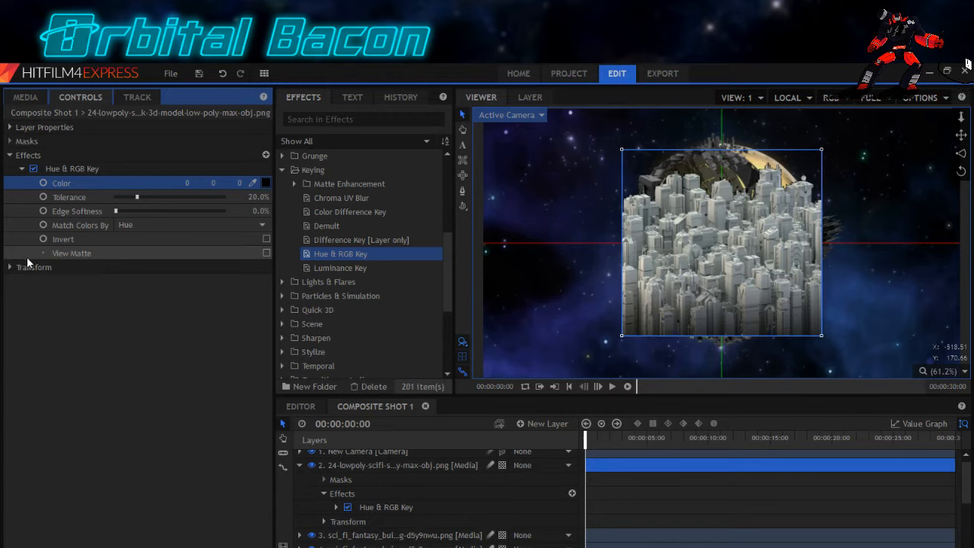
# Scale the skyscraper layer to 52% and move it over the moon's upper-left area at about -109.4, 171.4.
pyautogui.click(9, 269)
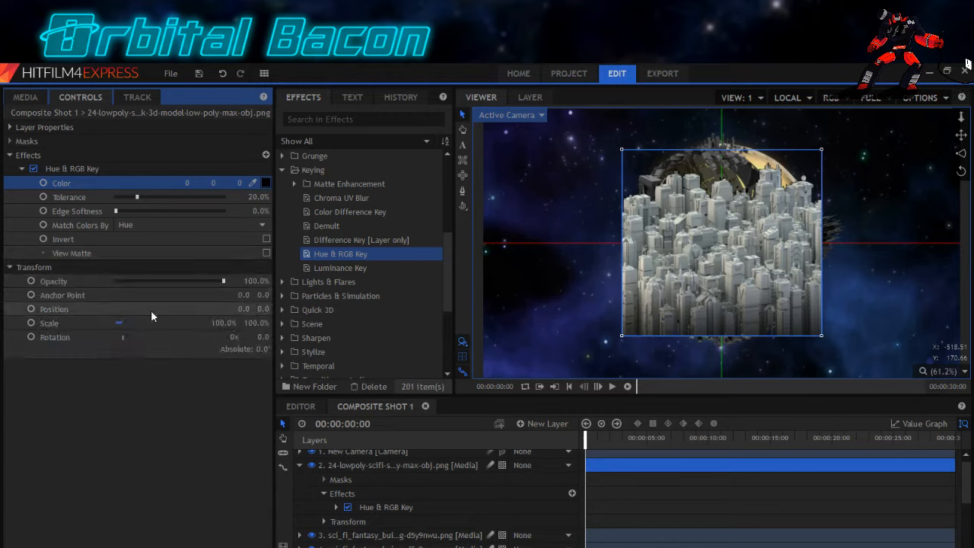
pyautogui.moveTo(257, 324); pyautogui.dragTo(222, 323)
pyautogui.moveTo(720, 242); pyautogui.dragTo(676, 176)
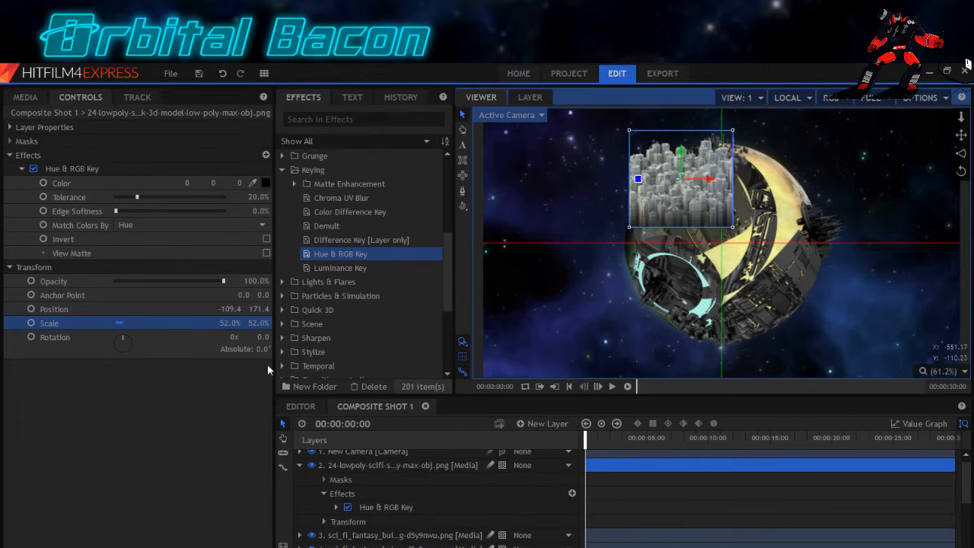
# Set the skyscraper's Hue & RGB Key to match colors by RGB with 20% tolerance and 2% edge softness.
pyautogui.click(170, 226)
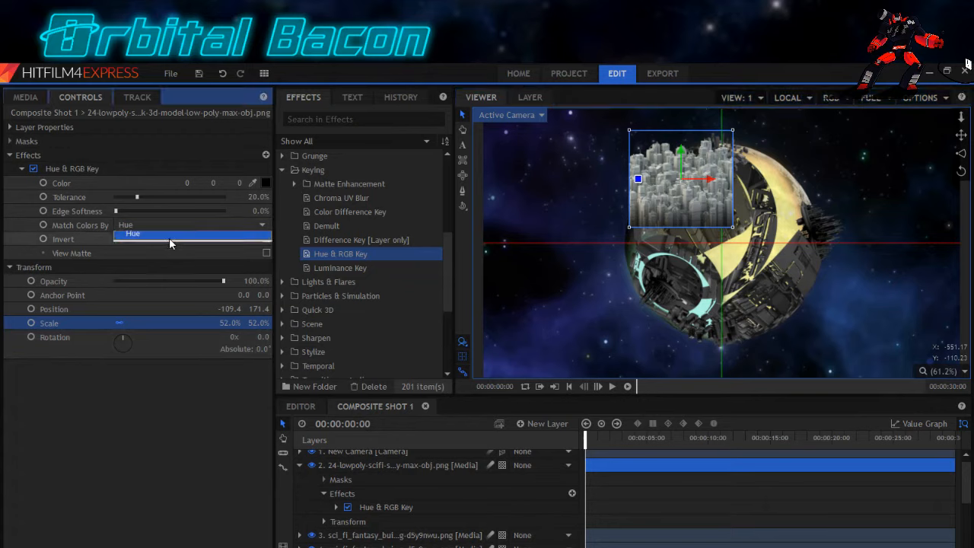
pyautogui.click(169, 237)
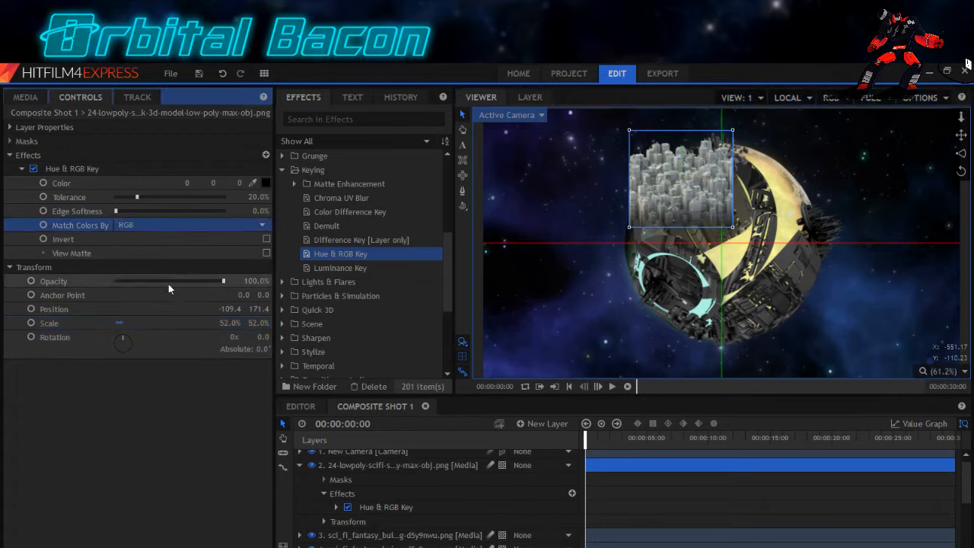
pyautogui.moveTo(136, 197)
pyautogui.mouseDown()
pyautogui.moveTo(127, 201)
pyautogui.moveTo(137, 203)
pyautogui.mouseUp()
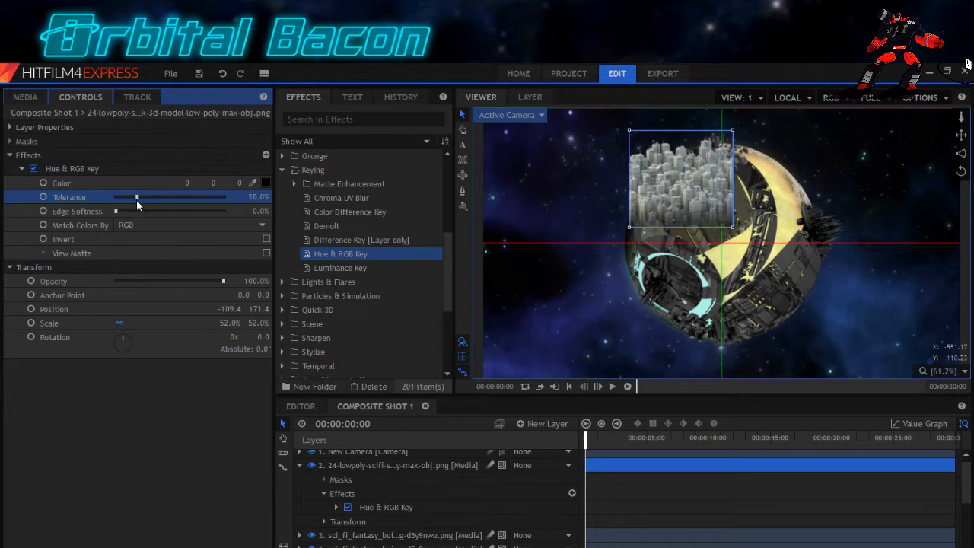
pyautogui.click(115, 211)
pyautogui.click(116, 212)
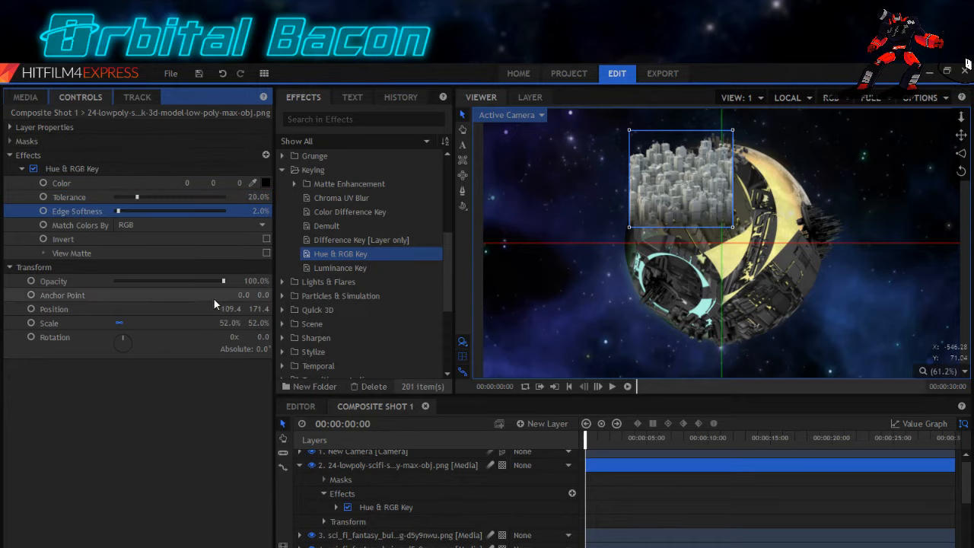
# Scale the skyscraper layer to 22%, rotate it to -20°, and move it to the moon's upper-left edge at about -116.9, 225.2.
pyautogui.moveTo(251, 337); pyautogui.dragTo(204, 323)
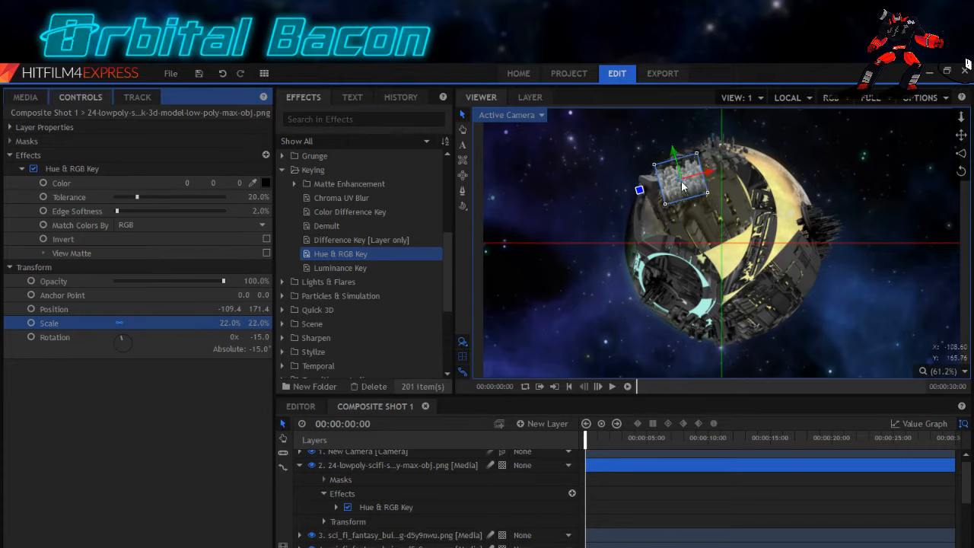
pyautogui.scroll(2, 683, 188)
pyautogui.moveTo(758, 264); pyautogui.dragTo(712, 249)
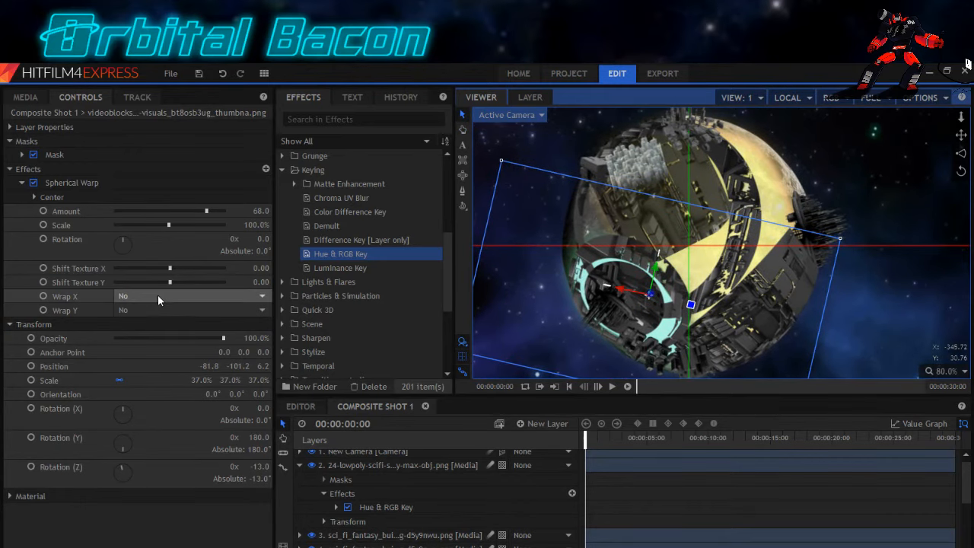
pyautogui.click(339, 467)
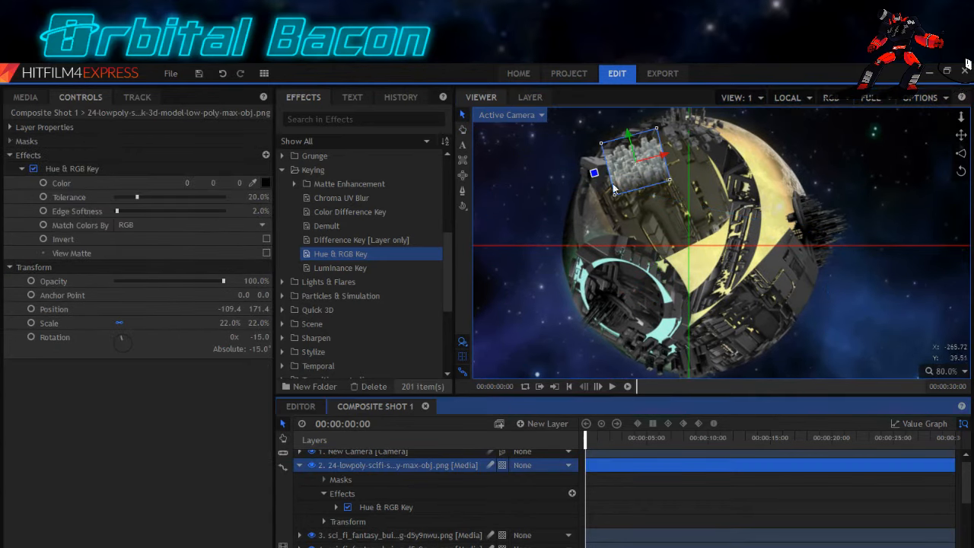
pyautogui.click(633, 148)
pyautogui.moveTo(633, 147); pyautogui.dragTo(631, 141)
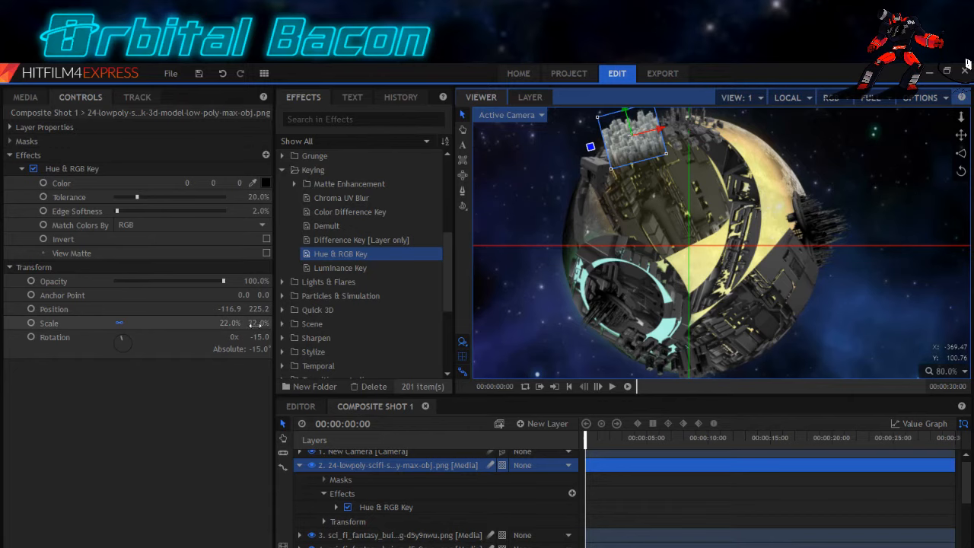
pyautogui.moveTo(260, 338); pyautogui.dragTo(255, 338)
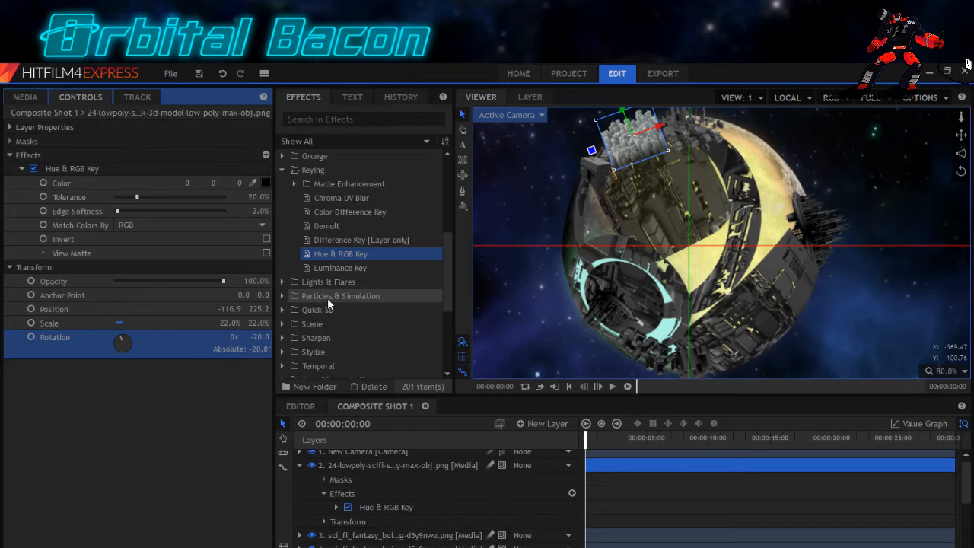
# Add a Spherical Warp effect to the skyscraper layer and set its amount to 4.
pyautogui.moveTo(448, 258); pyautogui.dragTo(444, 324)
pyautogui.moveTo(335, 350); pyautogui.dragTo(67, 259)
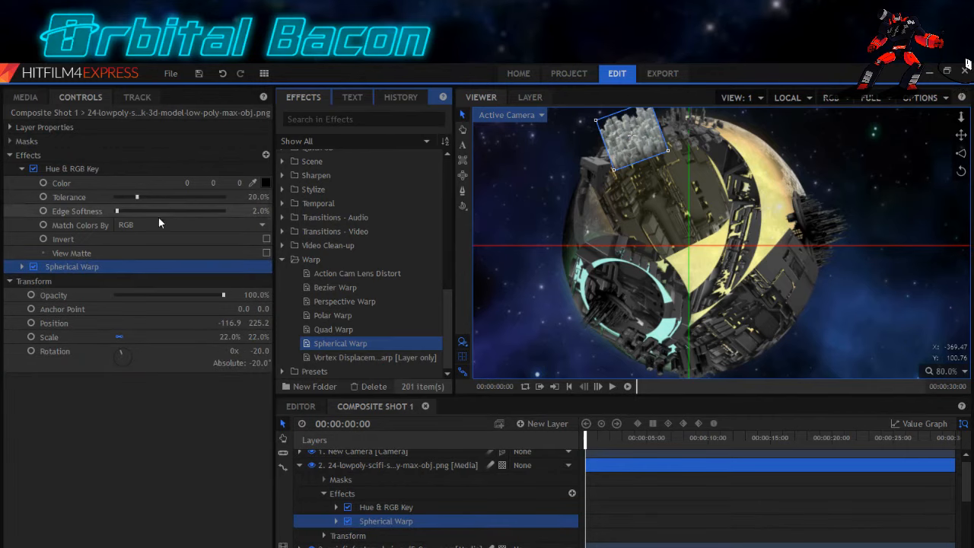
pyautogui.click(22, 266)
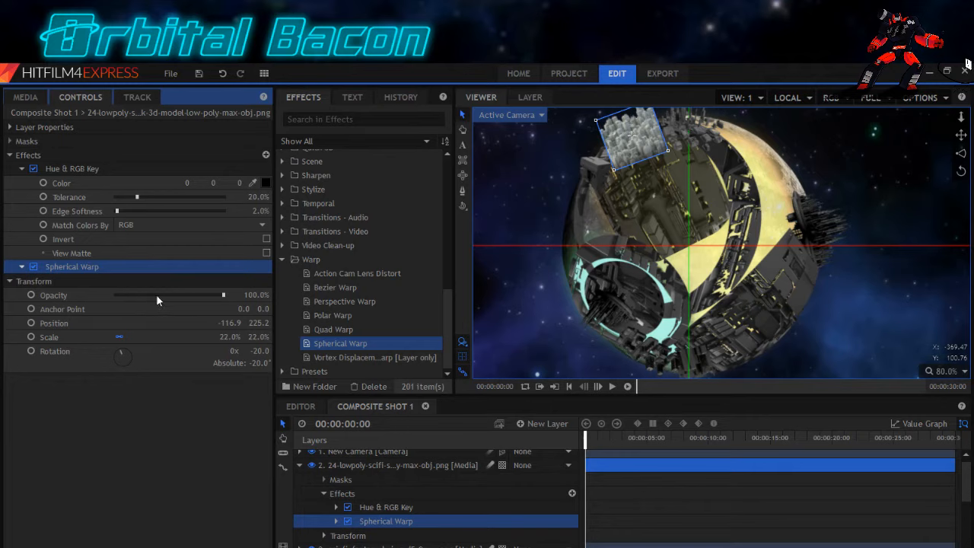
pyautogui.moveTo(197, 297); pyautogui.dragTo(170, 300)
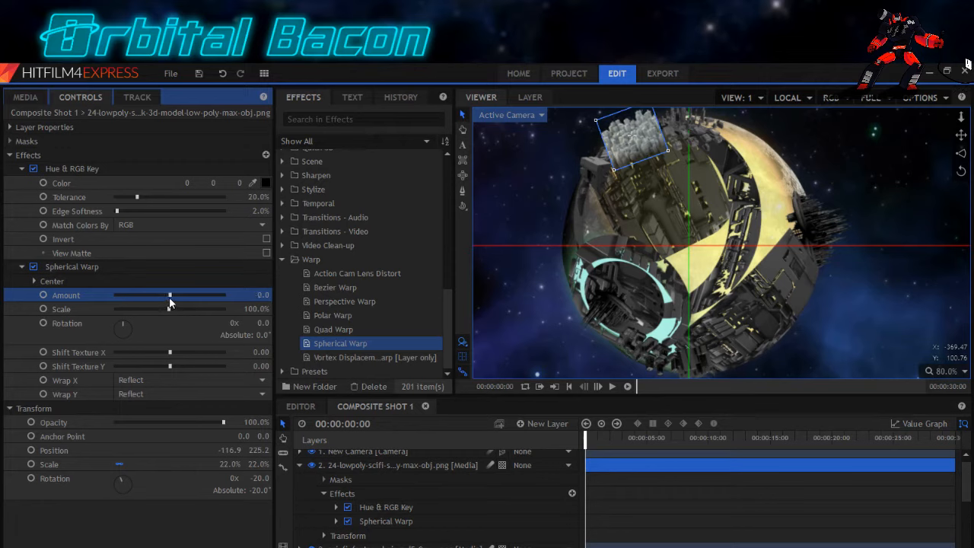
pyautogui.click(33, 267)
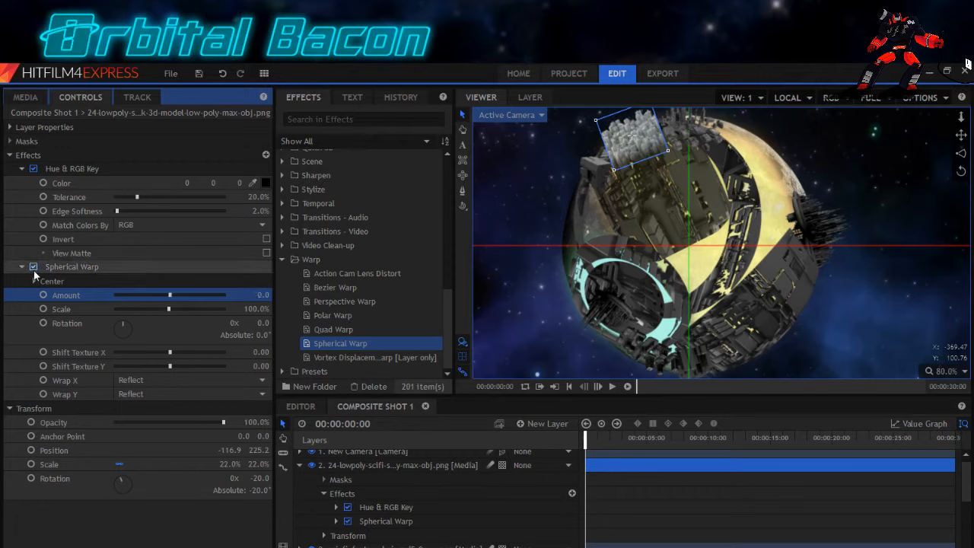
pyautogui.click(33, 268)
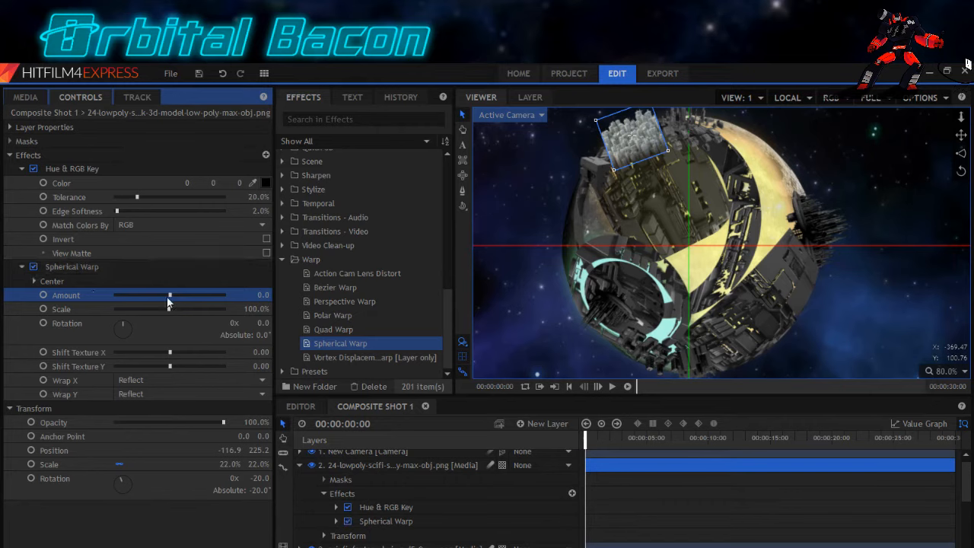
pyautogui.moveTo(172, 296); pyautogui.dragTo(173, 298)
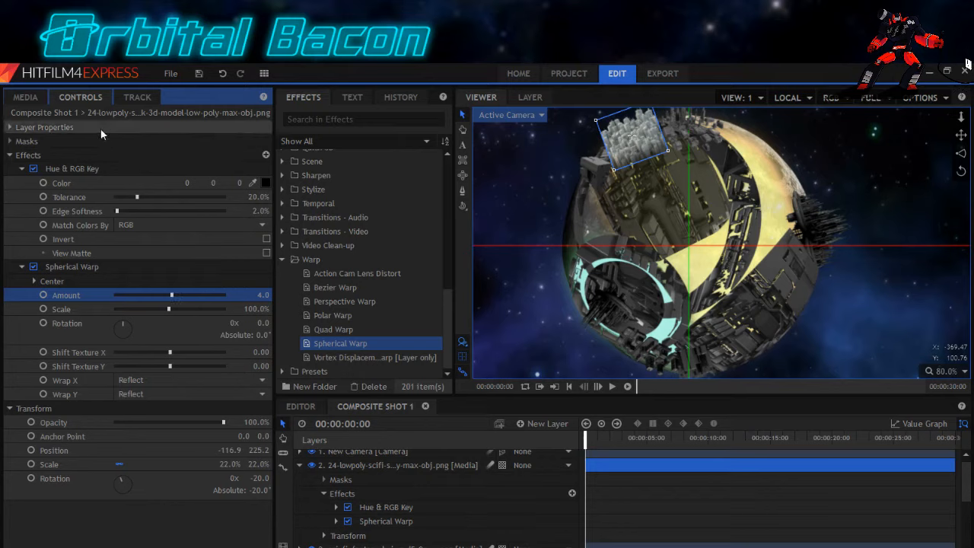
# Scale the skyscraper layer to 18%, rotate it to -25°, and move it to about -105.6, 222.7 on the moon's edge.
pyautogui.click(91, 449)
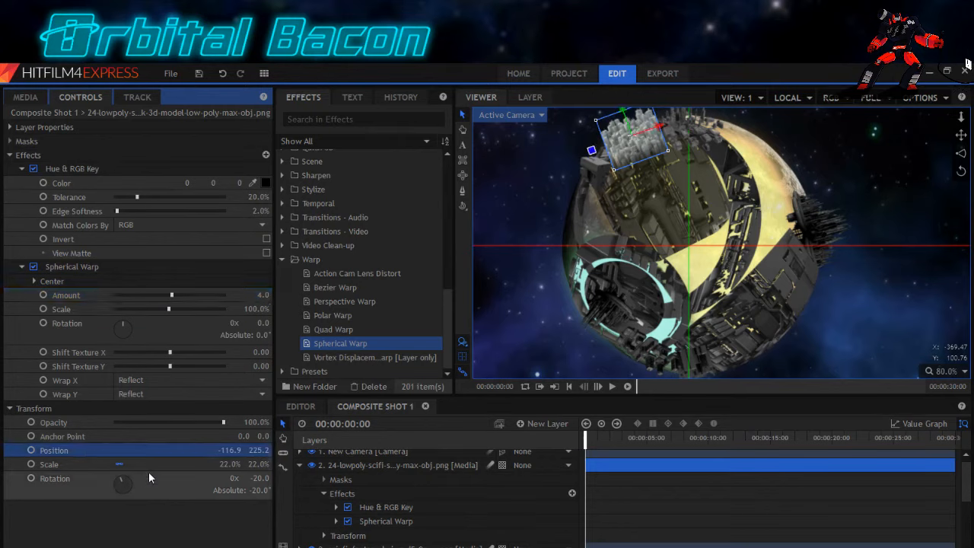
pyautogui.moveTo(256, 464); pyautogui.dragTo(254, 464)
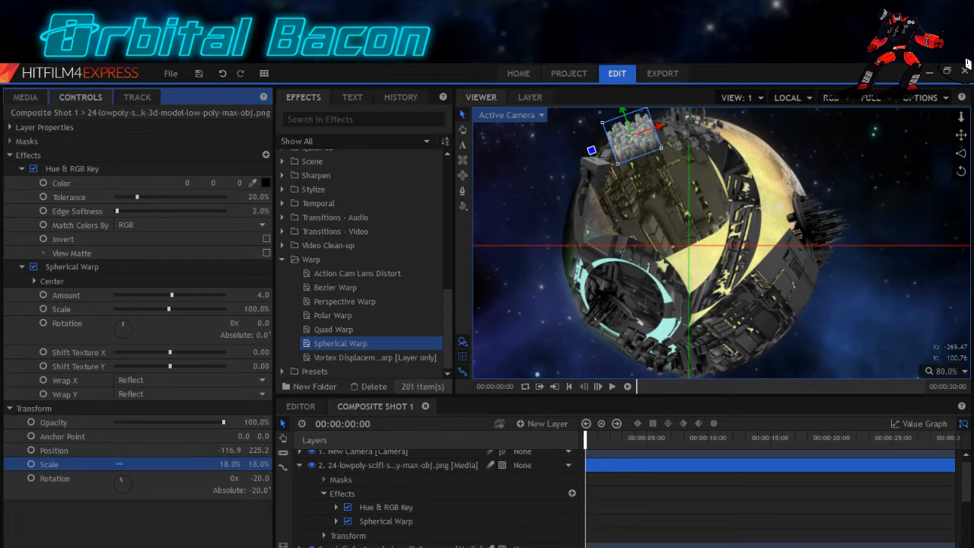
pyautogui.moveTo(256, 479); pyautogui.dragTo(253, 479)
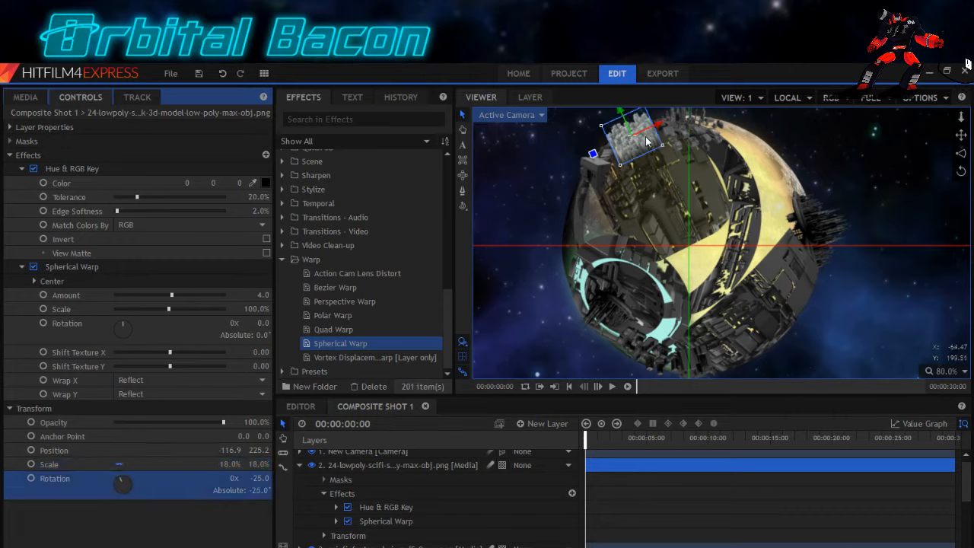
pyautogui.moveTo(634, 135); pyautogui.dragTo(639, 135)
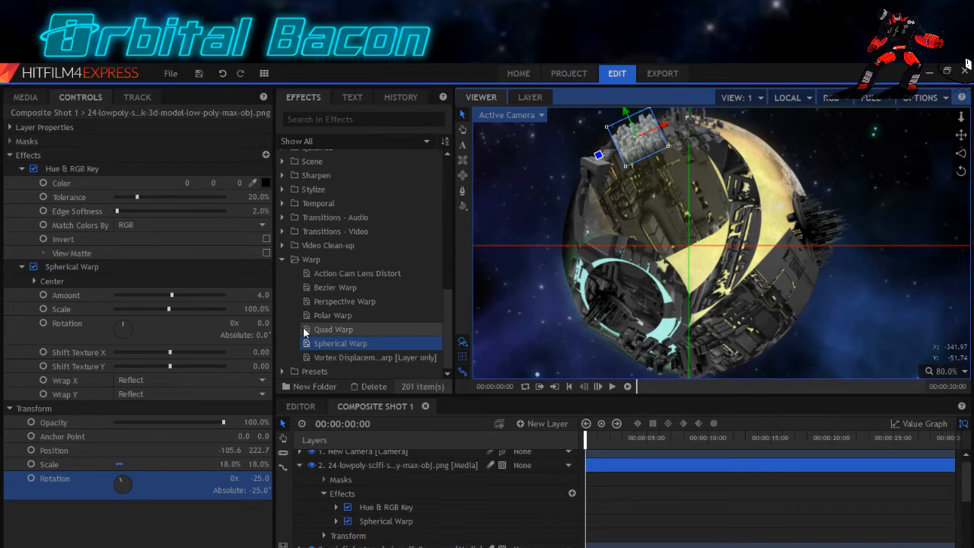
# Add a Brightness & Contrast effect to the skyscraper layer, below its Spherical Warp.
pyautogui.scroll(5, 306, 317)
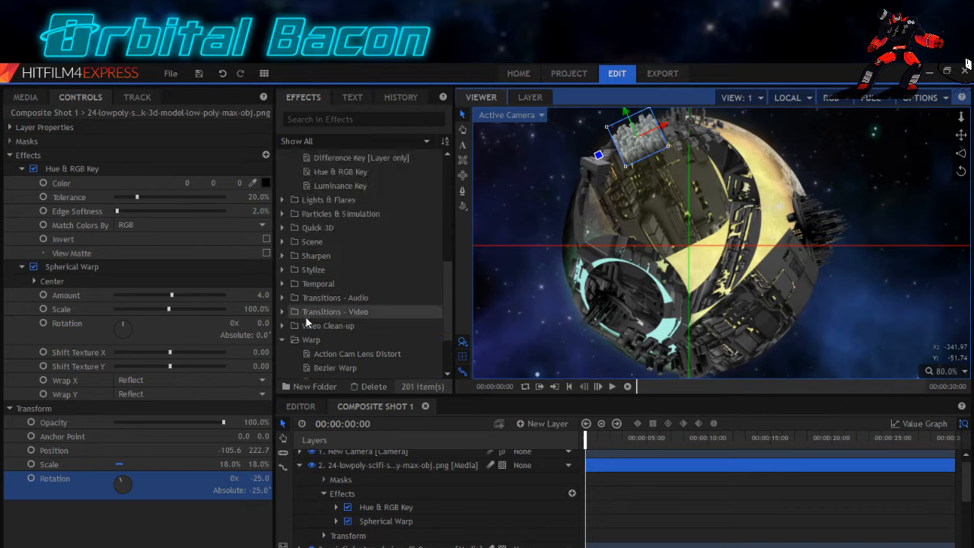
pyautogui.scroll(3, 306, 317)
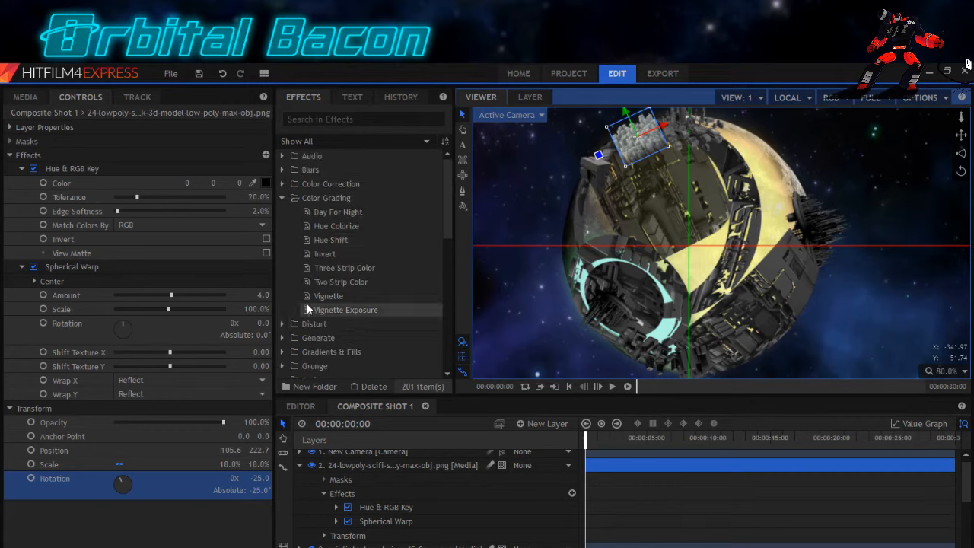
pyautogui.click(331, 239)
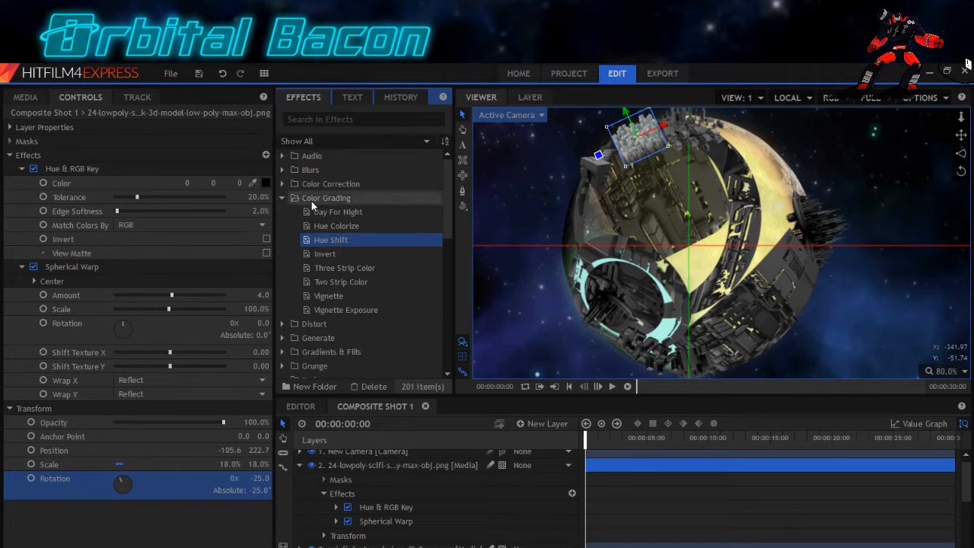
pyautogui.click(282, 183)
pyautogui.moveTo(327, 241); pyautogui.dragTo(69, 401)
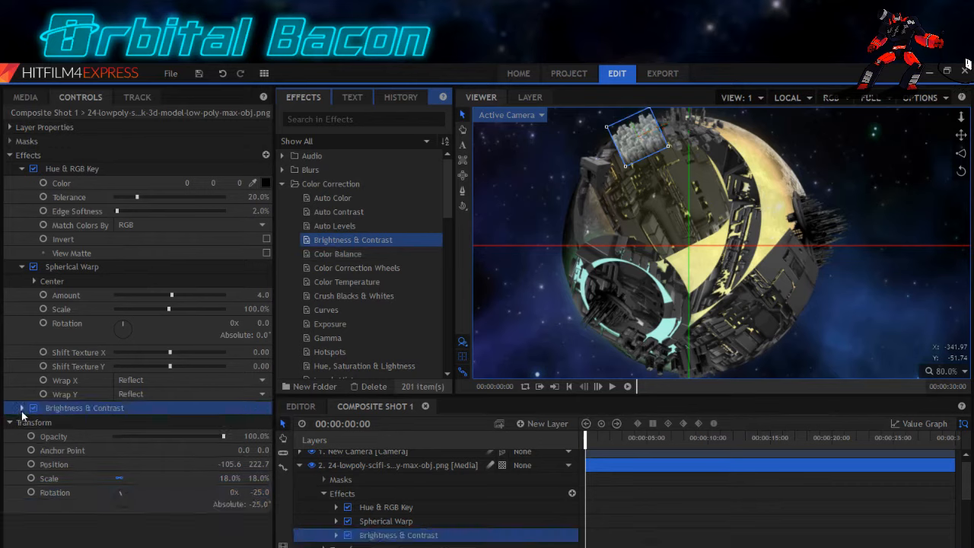
# Darken the skyscraper layer by setting its Brightness & Contrast effect to brightness -46 and contrast -18.
pyautogui.click(23, 409)
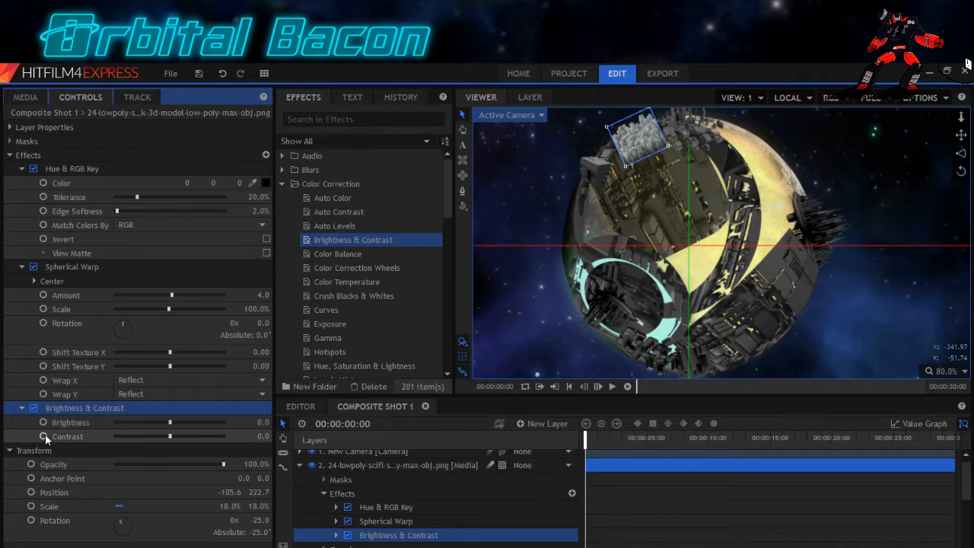
pyautogui.click(164, 421)
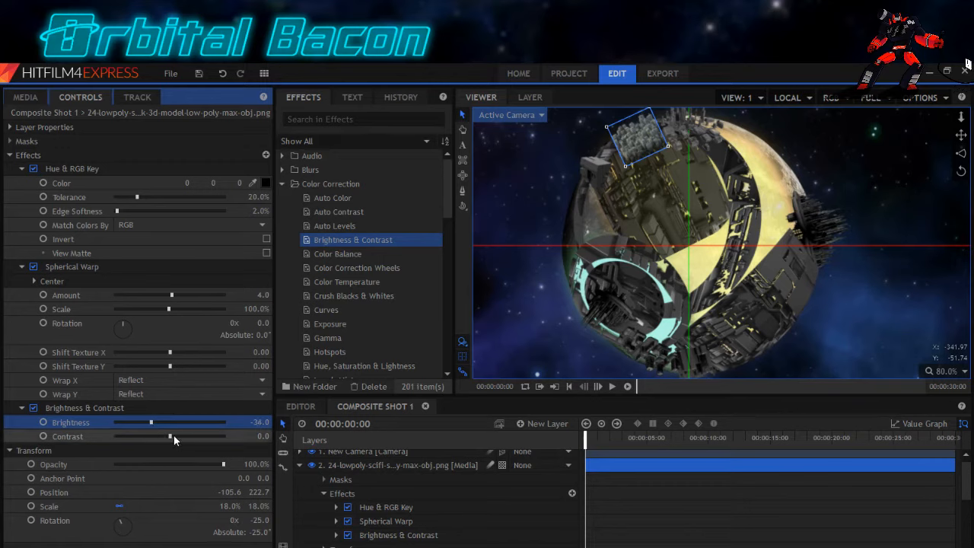
pyautogui.click(162, 435)
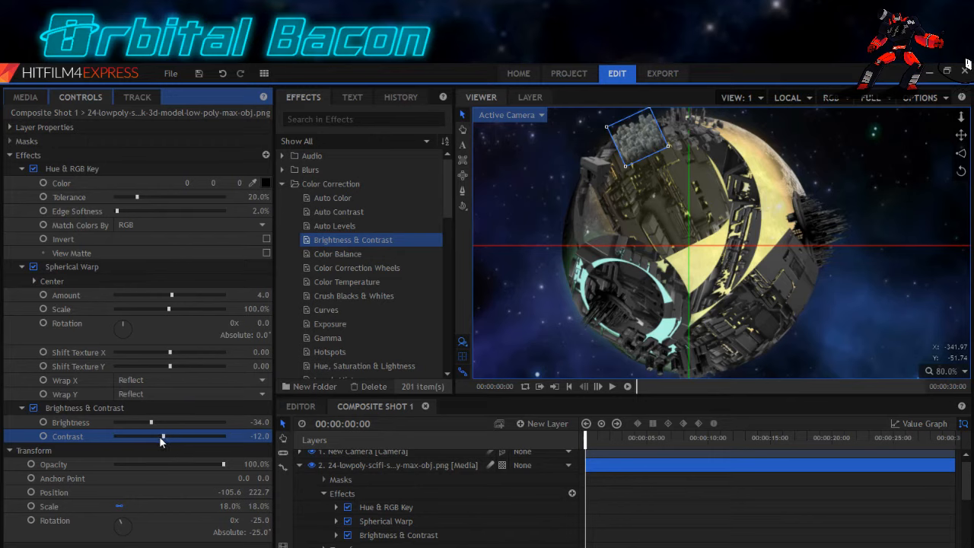
pyautogui.click(150, 422)
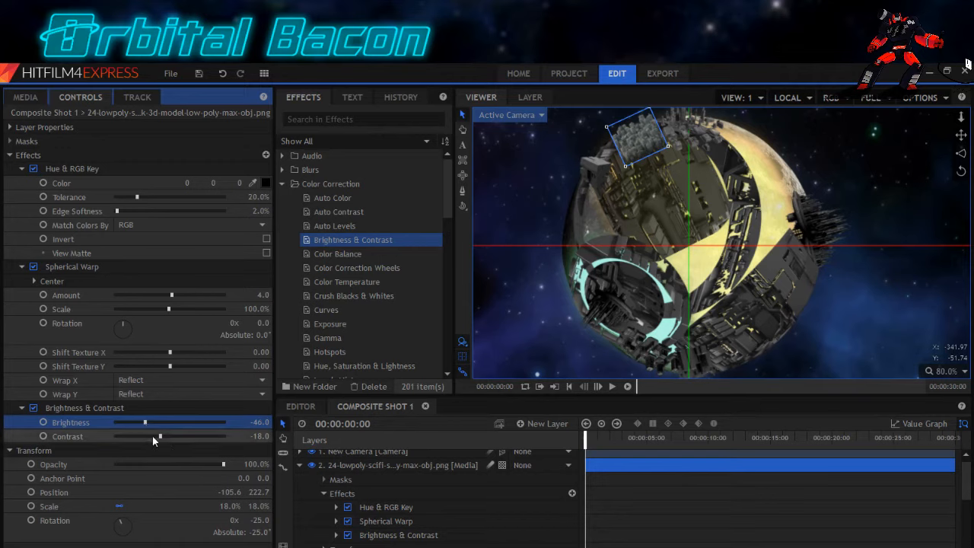
# Darken the skyscraper layer further by setting its Brightness & Contrast effect to brightness -60 and contrast -22.
pyautogui.click(152, 436)
pyautogui.click(143, 425)
pyautogui.moveTo(143, 424); pyautogui.dragTo(139, 427)
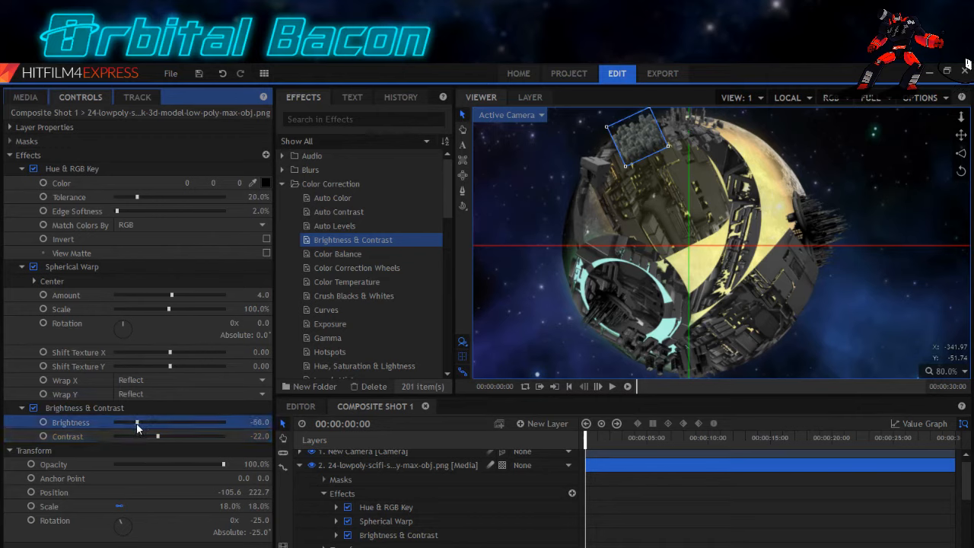
pyautogui.moveTo(137, 428); pyautogui.dragTo(136, 427)
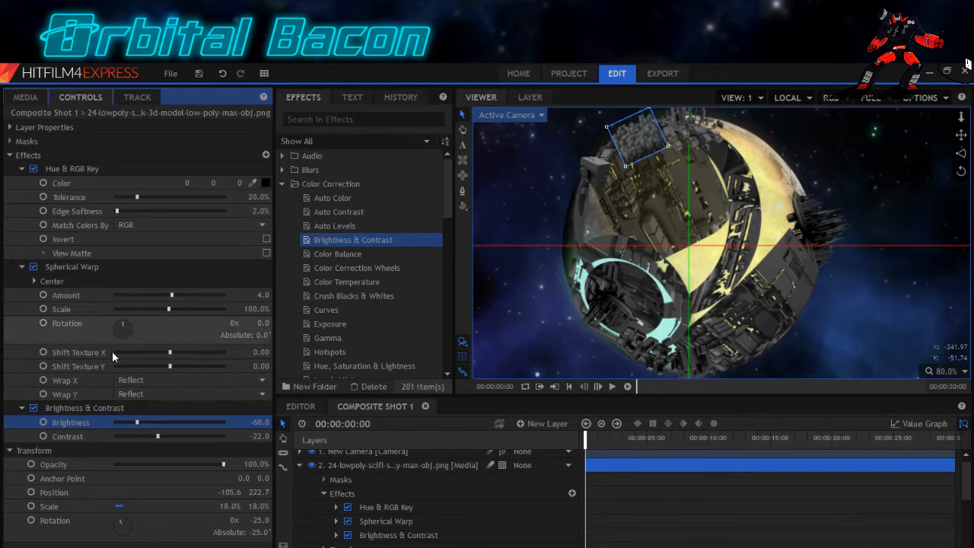
pyautogui.click(81, 127)
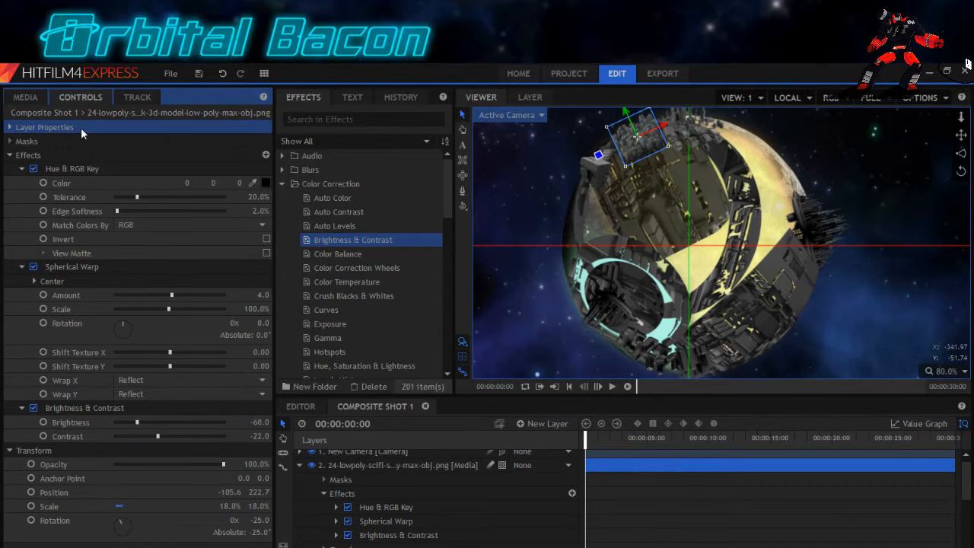
pyautogui.click(299, 465)
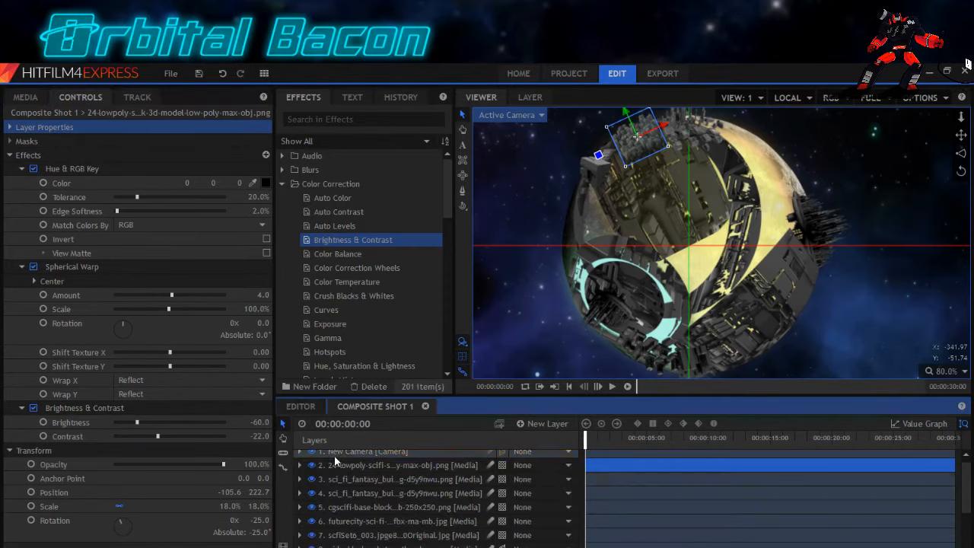
pyautogui.click(331, 455)
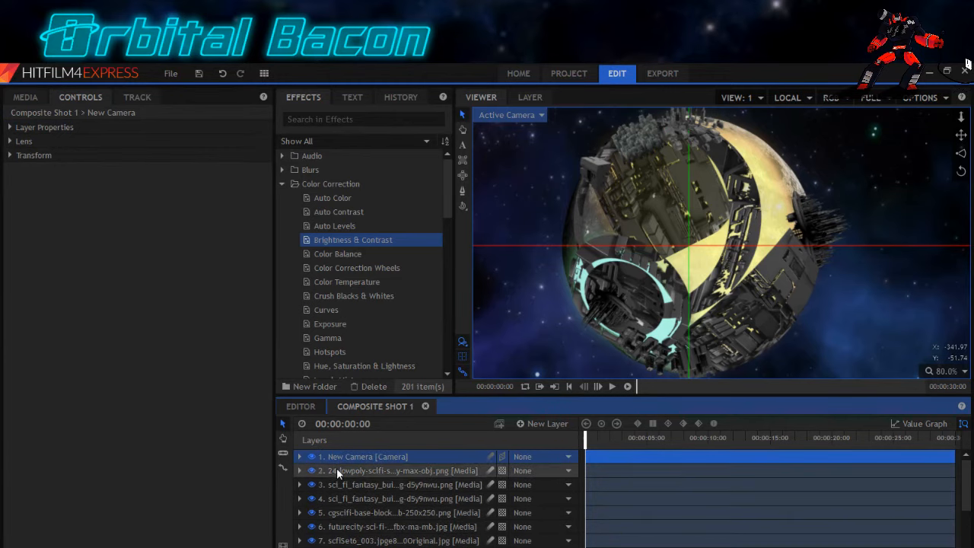
pyautogui.scroll(-1, 683, 243)
pyautogui.scroll(-1, 683, 246)
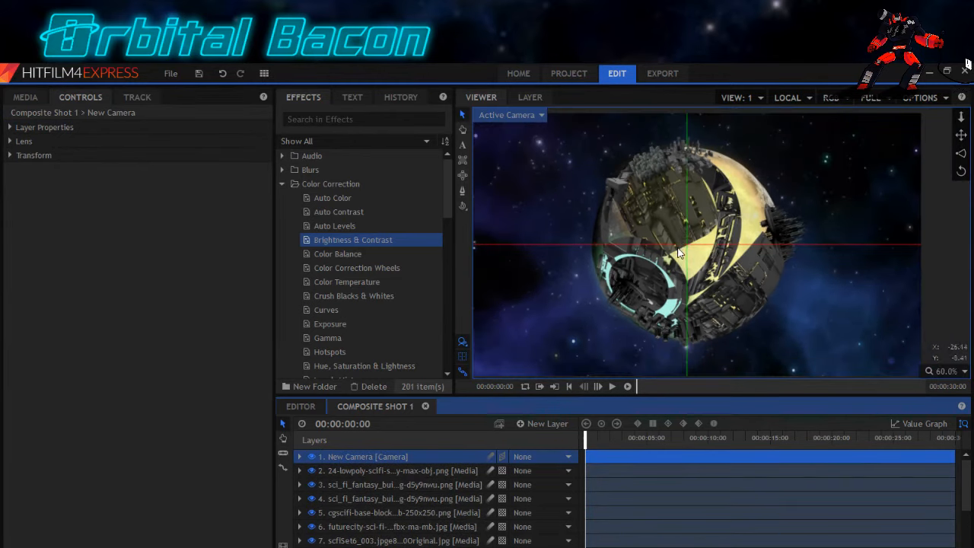
# Move the cgscifi-base-block layer to about -186.1, 185.5 on the moon's edge and reorder it directly below the camera layer.
pyautogui.scroll(3, 670, 209)
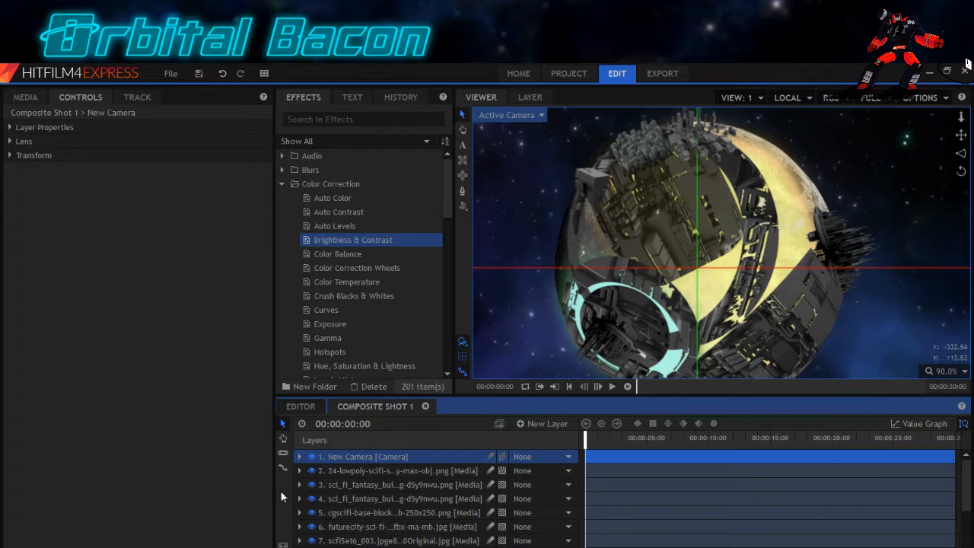
pyautogui.click(353, 513)
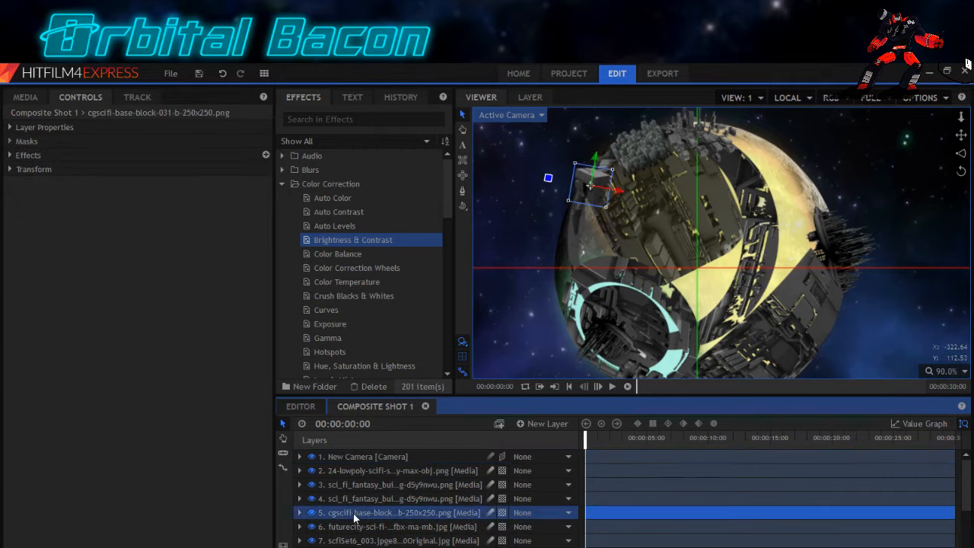
pyautogui.moveTo(593, 194)
pyautogui.mouseDown()
pyautogui.moveTo(603, 171)
pyautogui.moveTo(590, 176)
pyautogui.mouseUp()
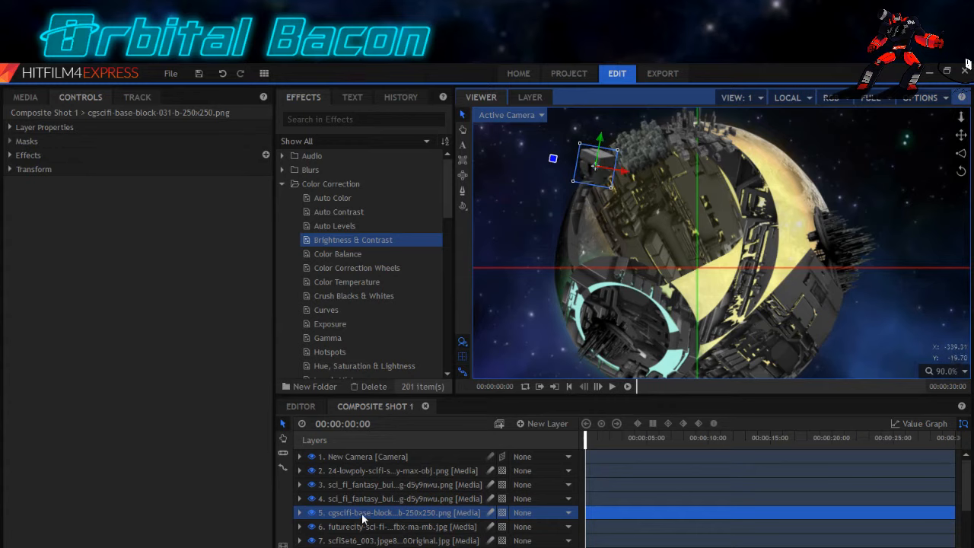
pyautogui.moveTo(364, 515); pyautogui.dragTo(362, 470)
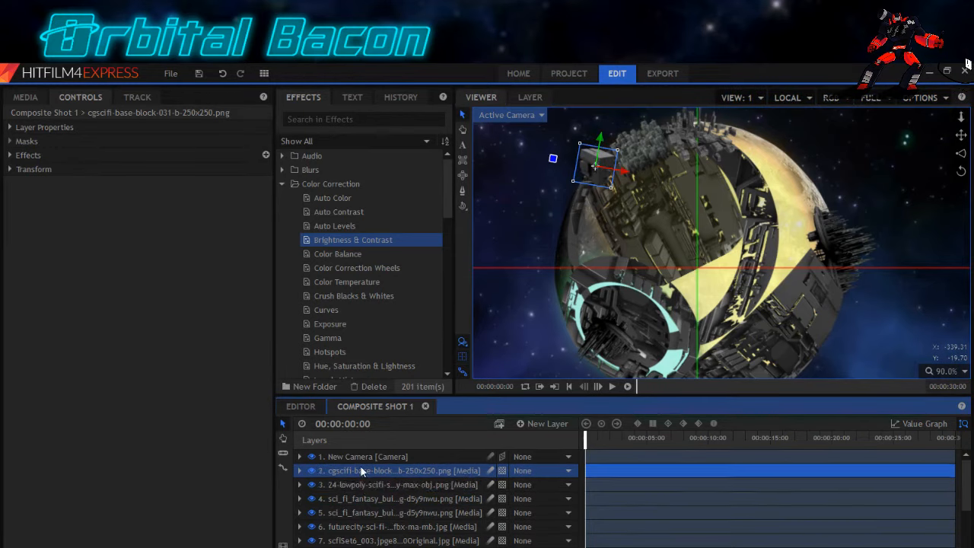
# Rotate the cgscifi-base-block layer to 44° and move it to about -167.7, 187.2, beside the skyscrapers.
pyautogui.click(11, 170)
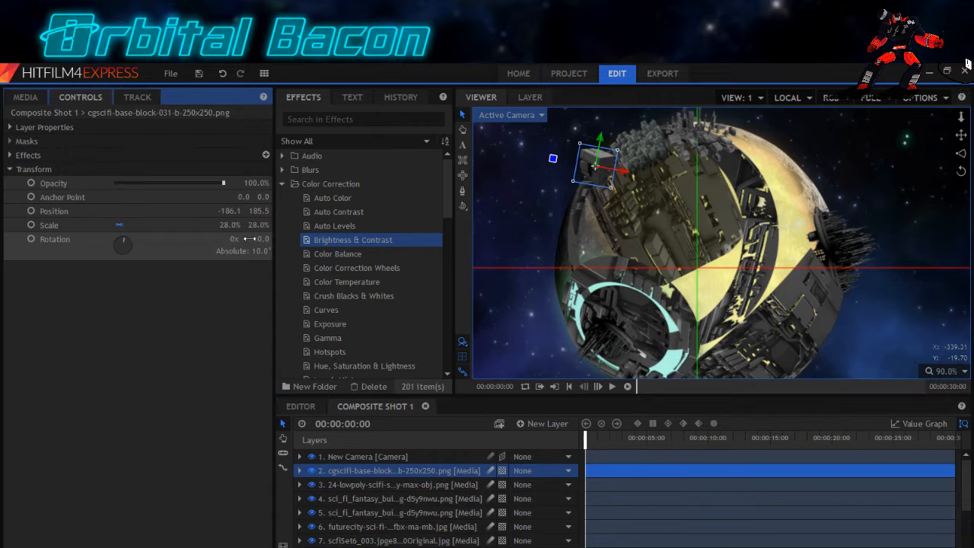
pyautogui.moveTo(258, 239); pyautogui.dragTo(285, 238)
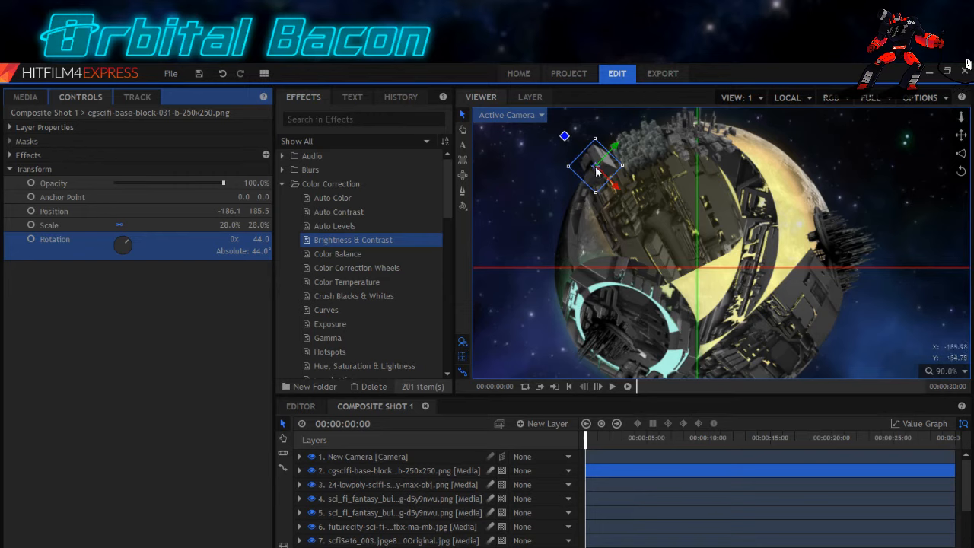
pyautogui.moveTo(597, 170); pyautogui.dragTo(607, 170)
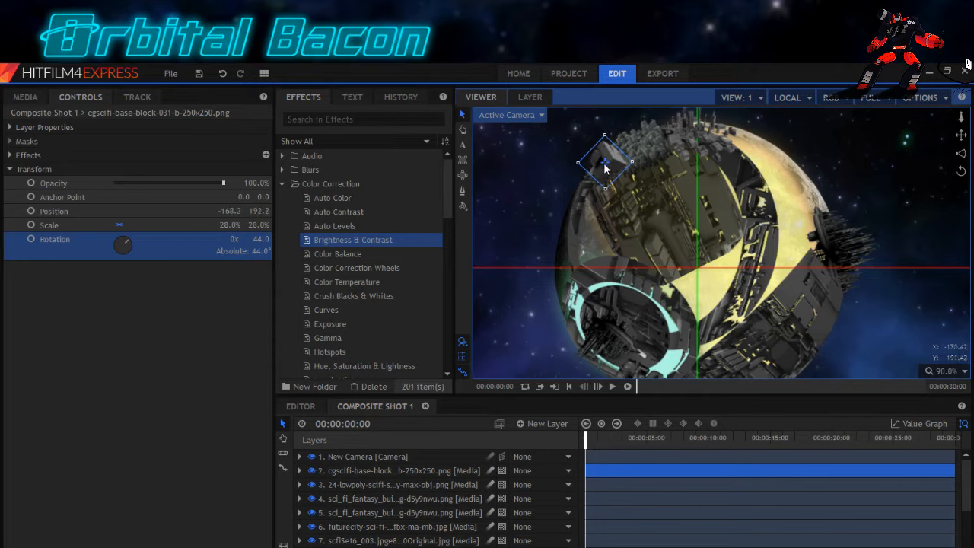
pyautogui.moveTo(607, 170); pyautogui.dragTo(609, 171)
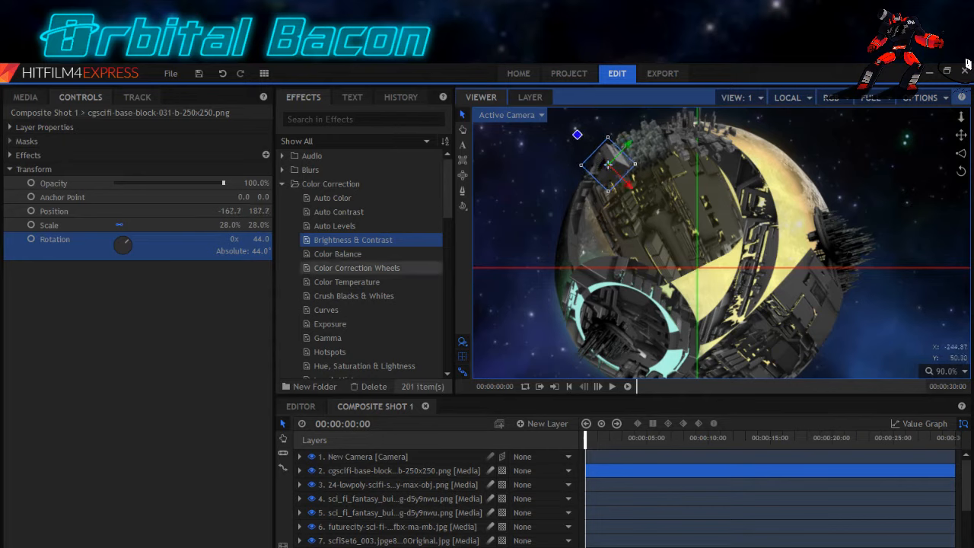
pyautogui.click(347, 460)
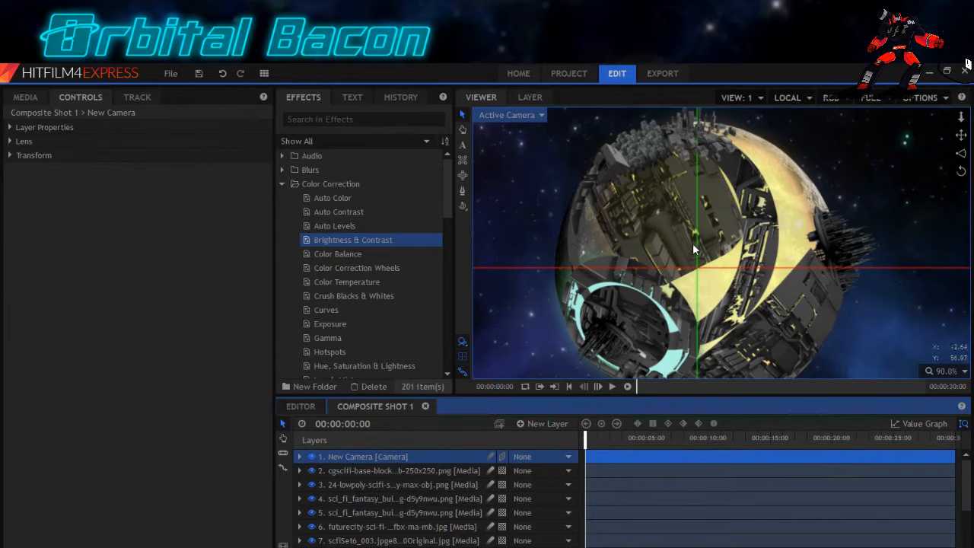
pyautogui.scroll(-3, 685, 257)
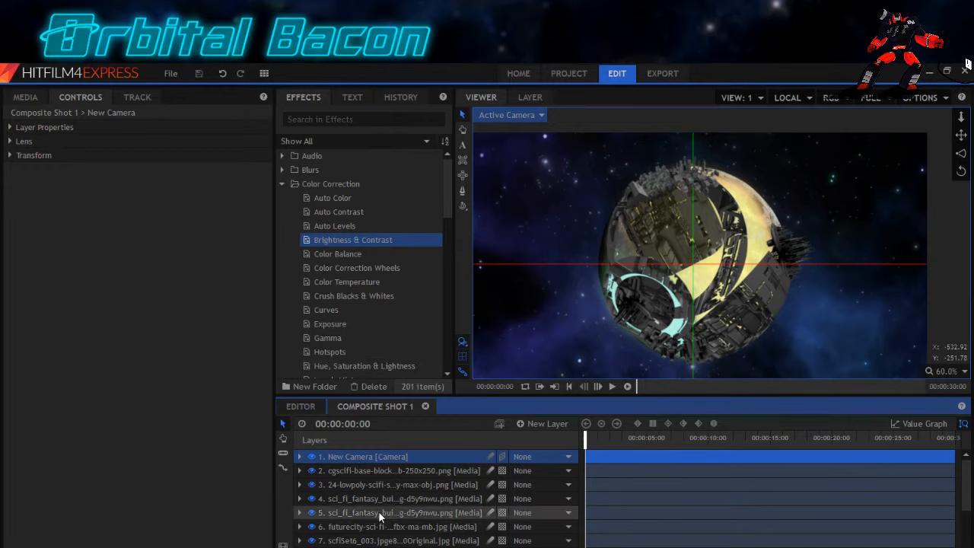
# Rotate the sci-fi fantasy building layer inside the moon's cyan crater to -135°.
pyautogui.click(358, 499)
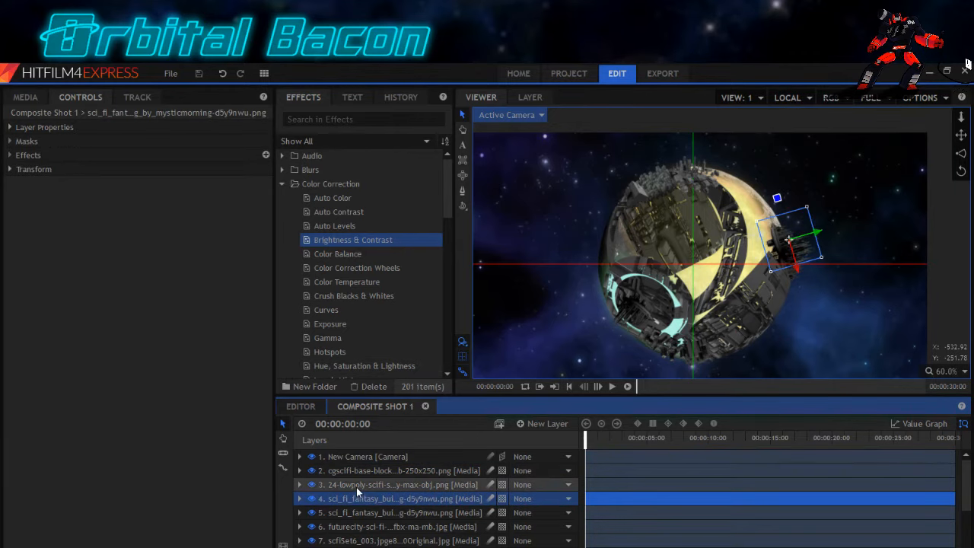
pyautogui.click(357, 512)
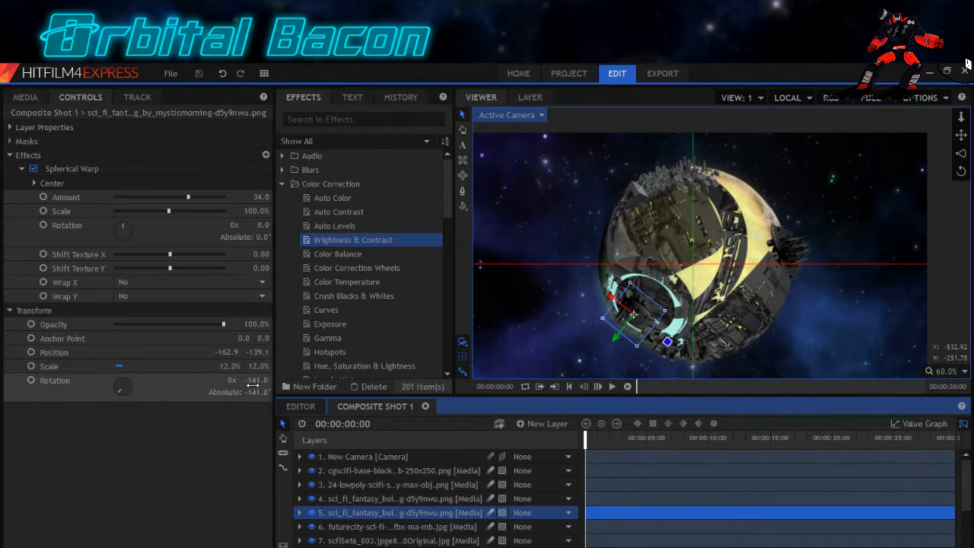
pyautogui.moveTo(253, 382); pyautogui.dragTo(259, 382)
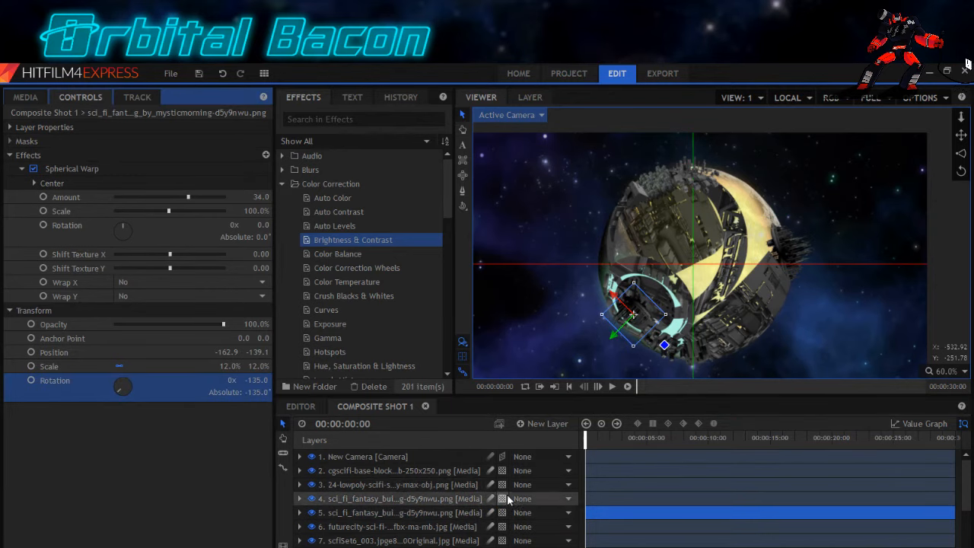
pyautogui.click(395, 457)
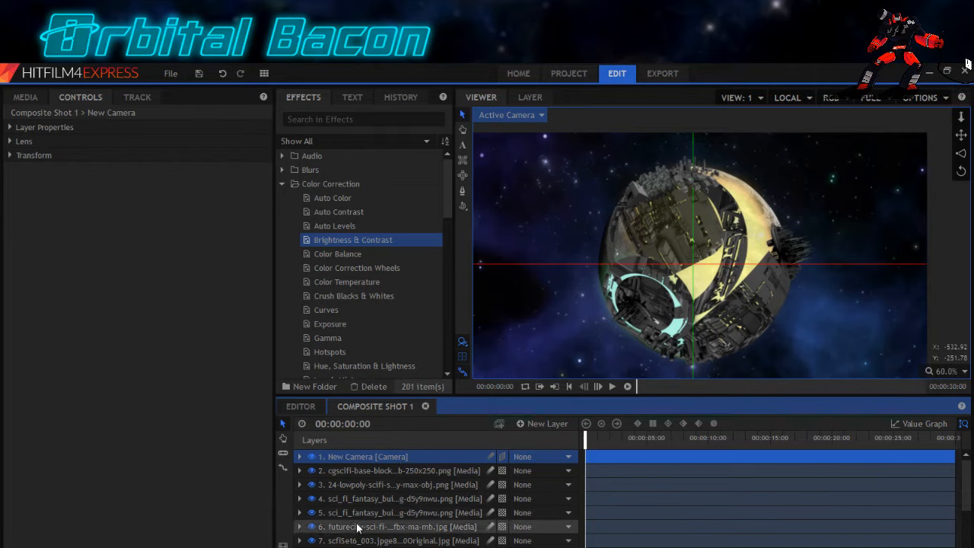
# Add the grey videoblocks image ending in osb3ug_thumbna.png to the composite as a layer directly below the cgscifi-base-tower-kit03-10.png layer.
pyautogui.scroll(-1, 356, 527)
pyautogui.scroll(-2, 357, 527)
pyautogui.scroll(2, 357, 525)
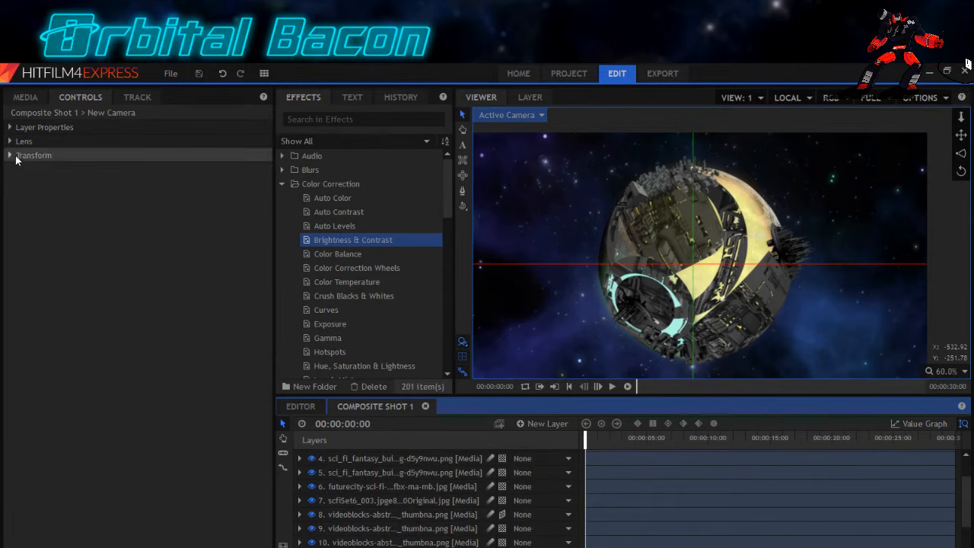
pyautogui.click(19, 99)
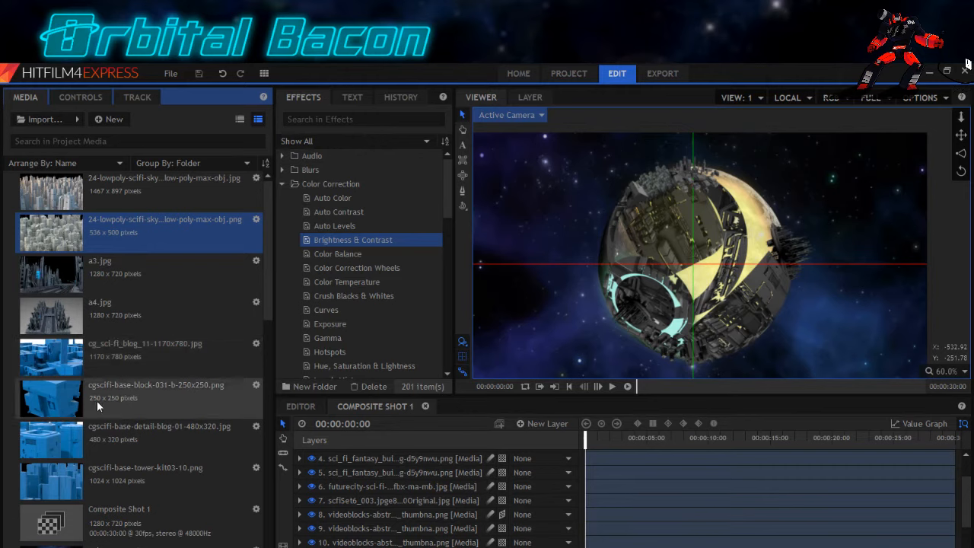
pyautogui.scroll(-3, 99, 431)
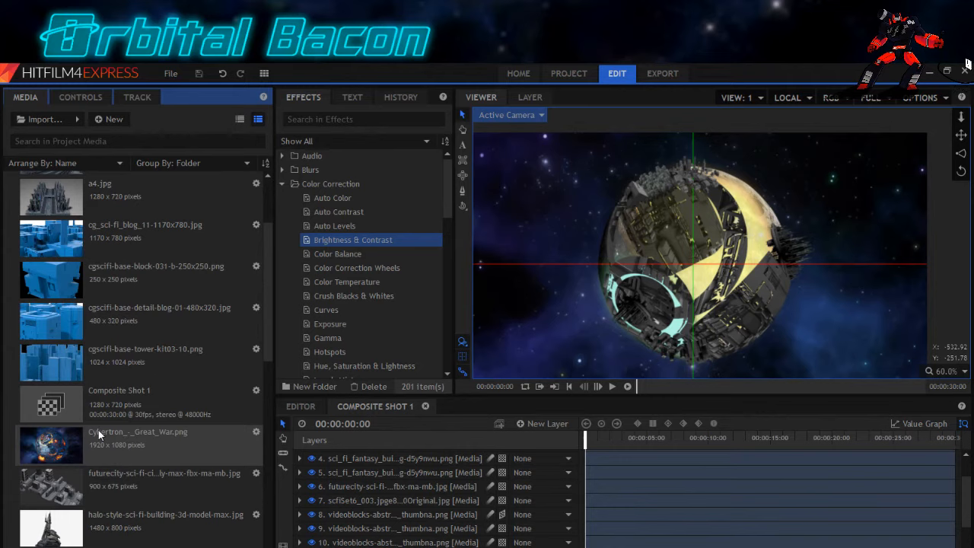
pyautogui.scroll(-3, 99, 430)
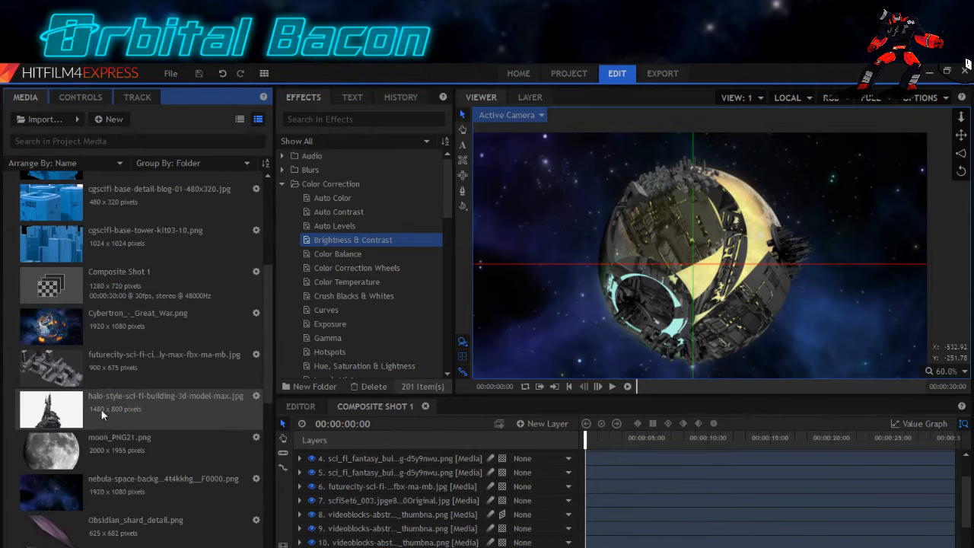
pyautogui.click(356, 490)
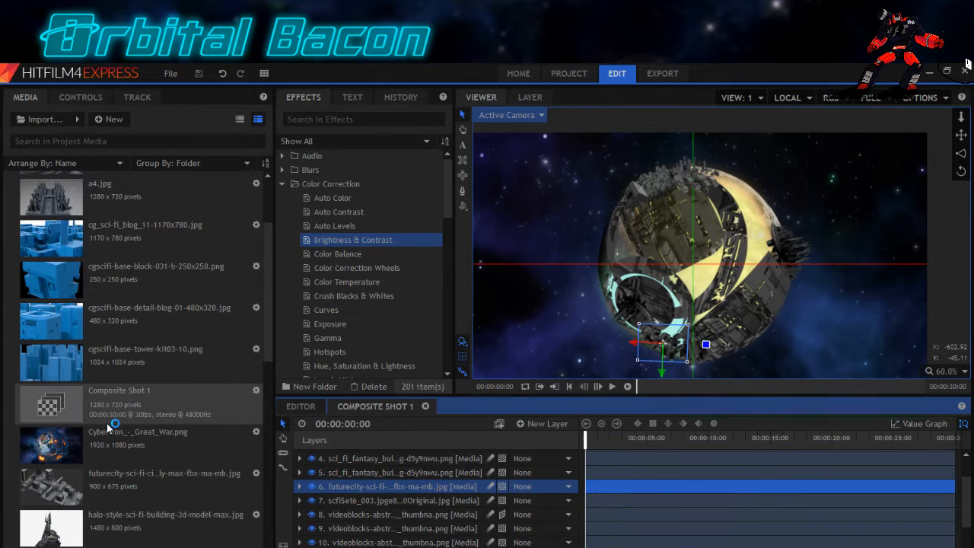
pyautogui.scroll(3, 107, 428)
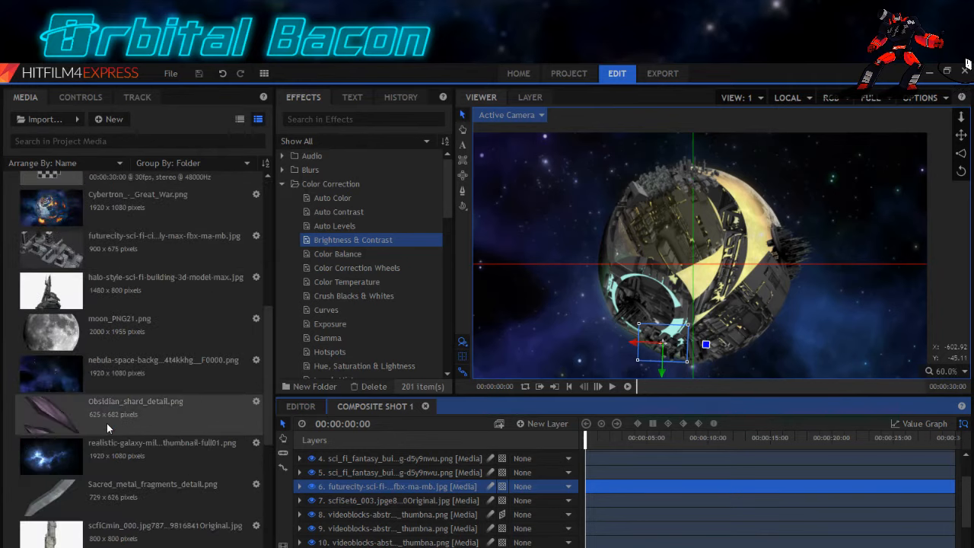
pyautogui.scroll(-10, 106, 423)
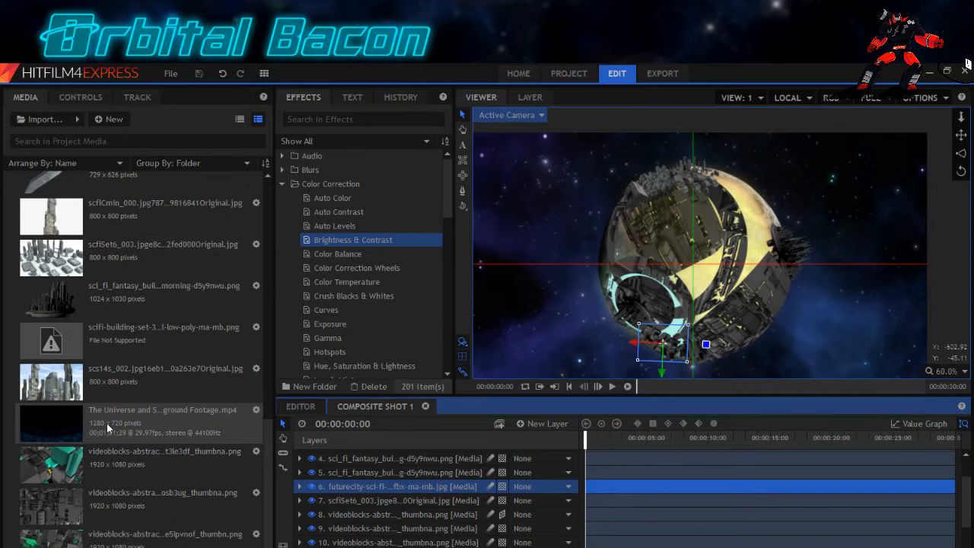
pyautogui.click(109, 522)
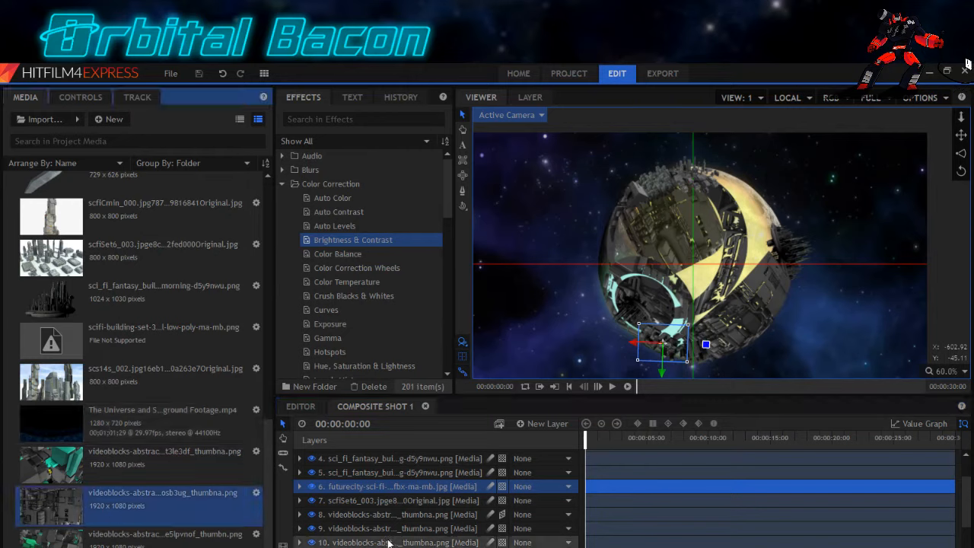
pyautogui.scroll(-1, 388, 542)
pyautogui.moveTo(159, 518); pyautogui.dragTo(591, 525)
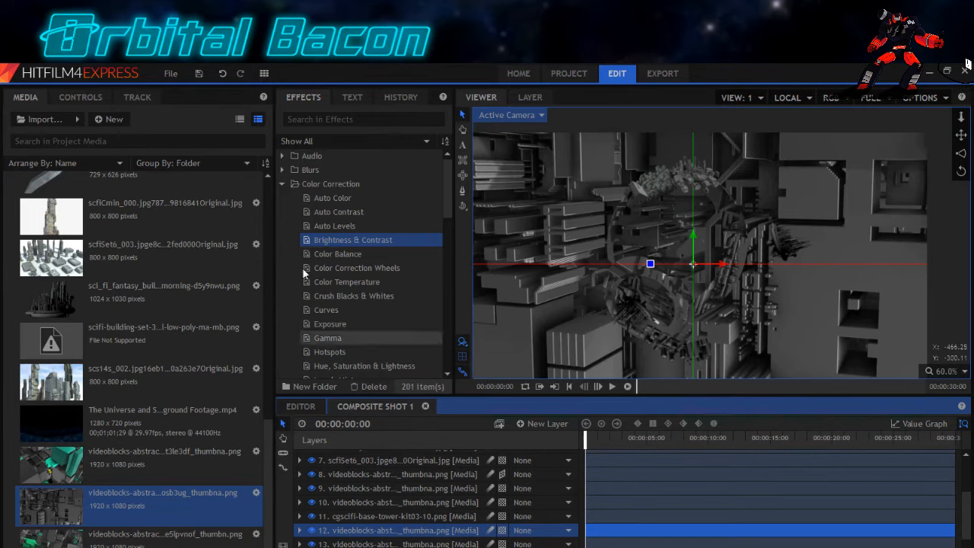
# Hide the building, skyscraper and tech image layers stacked above the new videoblocks layer.
pyautogui.click(79, 98)
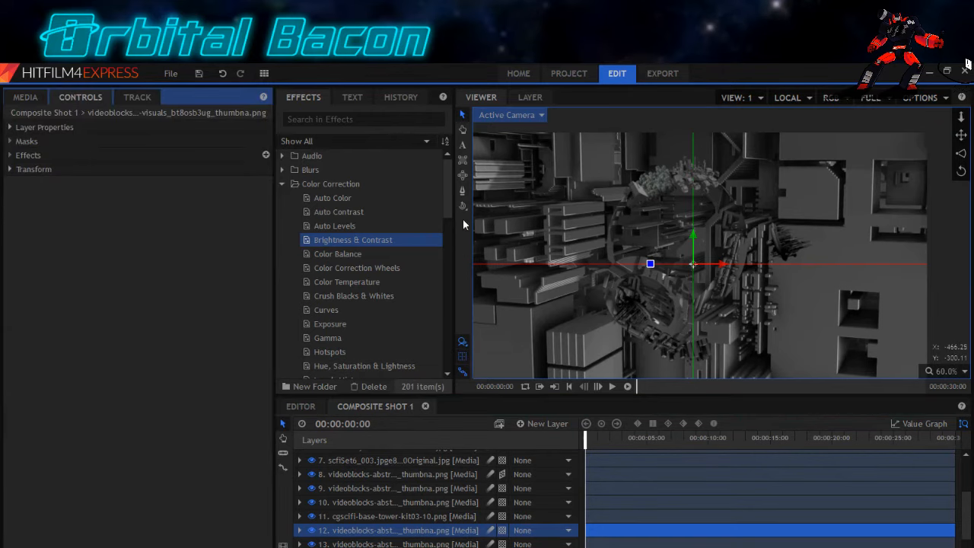
pyautogui.click(311, 517)
pyautogui.click(312, 502)
pyautogui.click(311, 488)
pyautogui.click(312, 474)
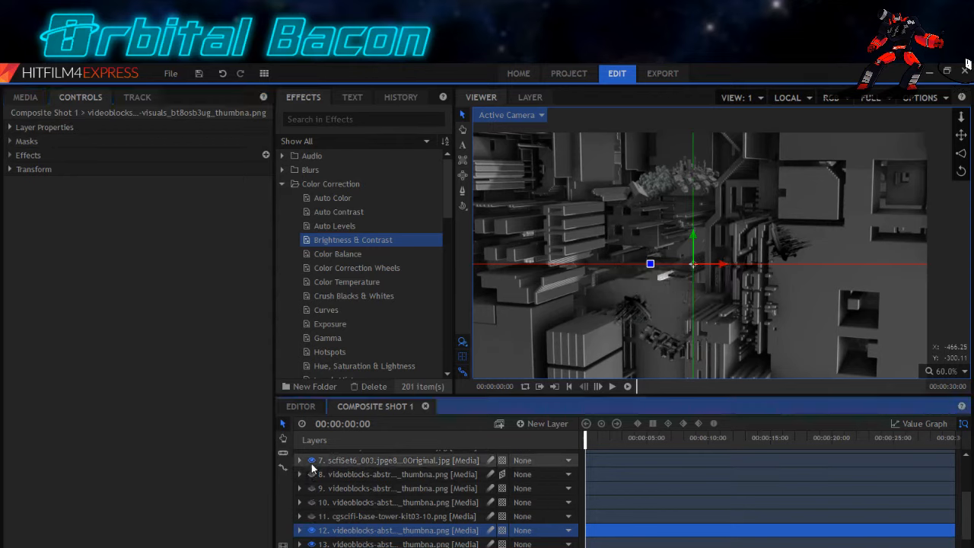
pyautogui.click(311, 461)
pyautogui.scroll(1, 326, 493)
pyautogui.click(312, 486)
pyautogui.click(312, 472)
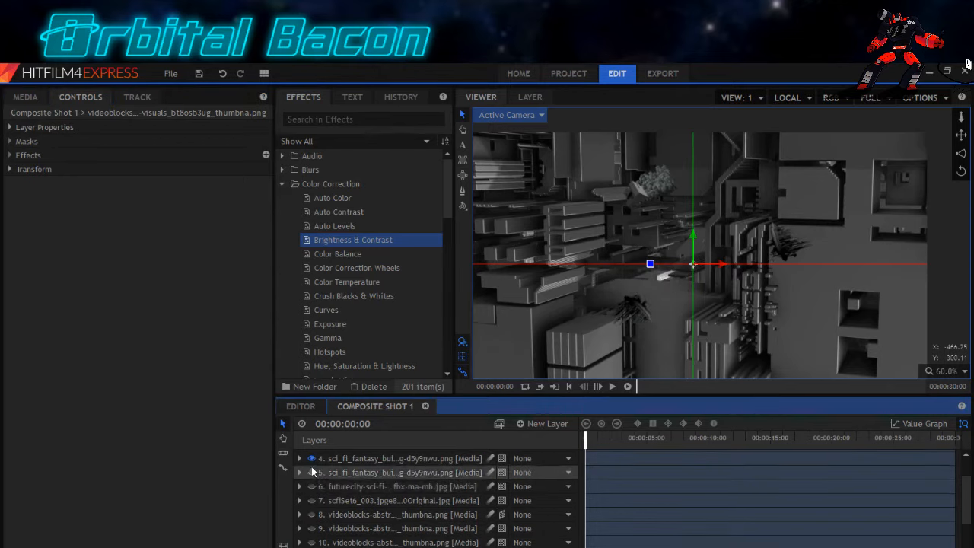
pyautogui.click(312, 459)
pyautogui.scroll(1, 312, 494)
pyautogui.click(311, 485)
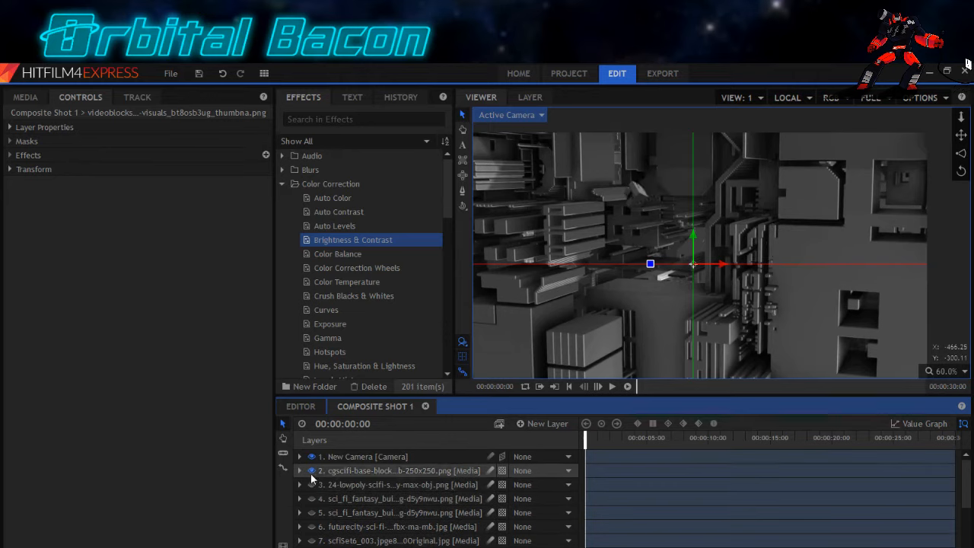
pyautogui.scroll(-2, 350, 518)
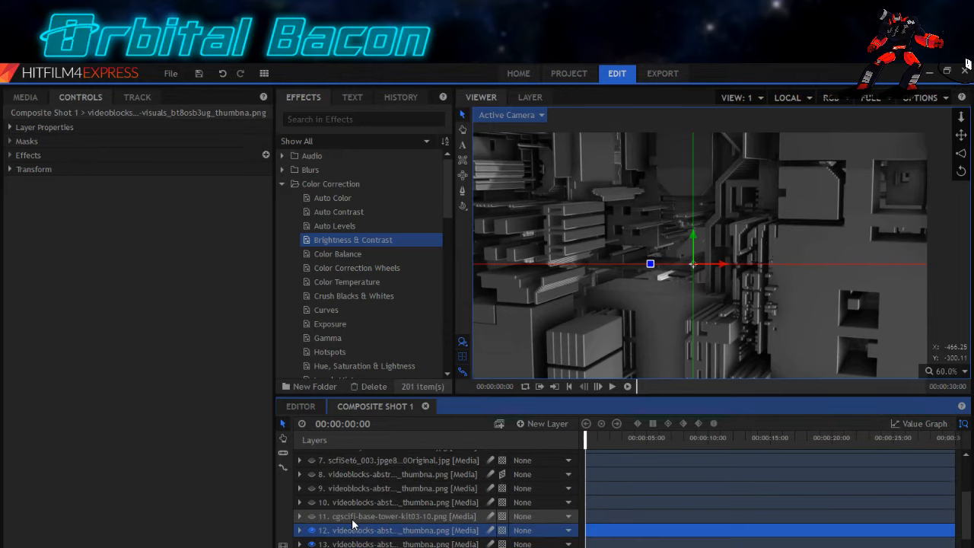
# Scale the new videoblocks layer to 38%.
pyautogui.click(7, 172)
pyautogui.click(229, 225)
pyautogui.moveTo(227, 225); pyautogui.dragTo(194, 225)
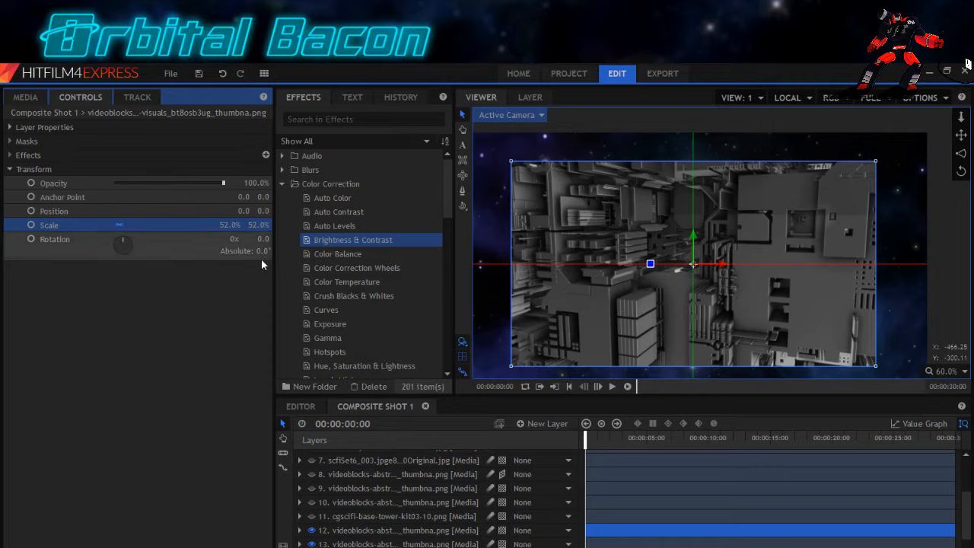
pyautogui.moveTo(235, 229); pyautogui.dragTo(225, 229)
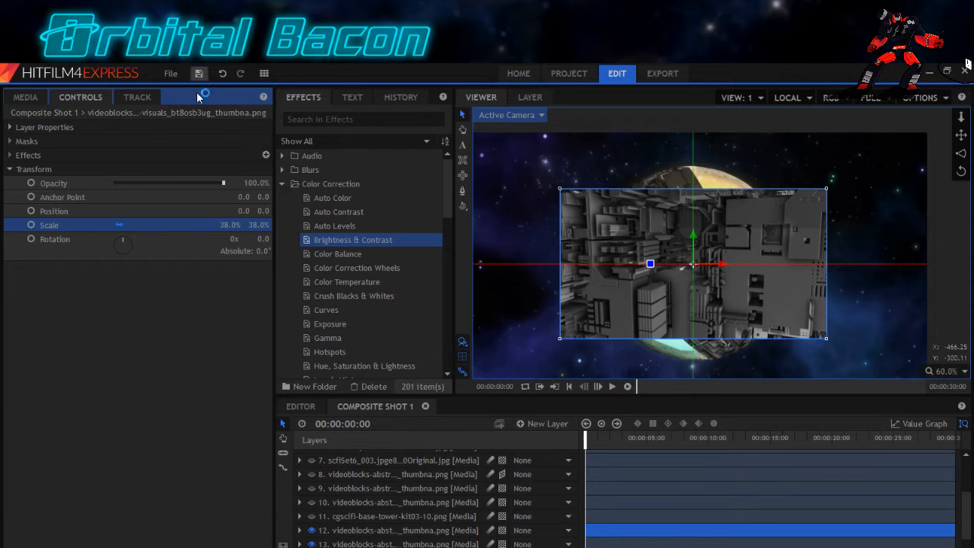
# Draw a circular mask on the new videoblocks layer near the moon's right edge, over the plain panel area of the image.
pyautogui.click(462, 175)
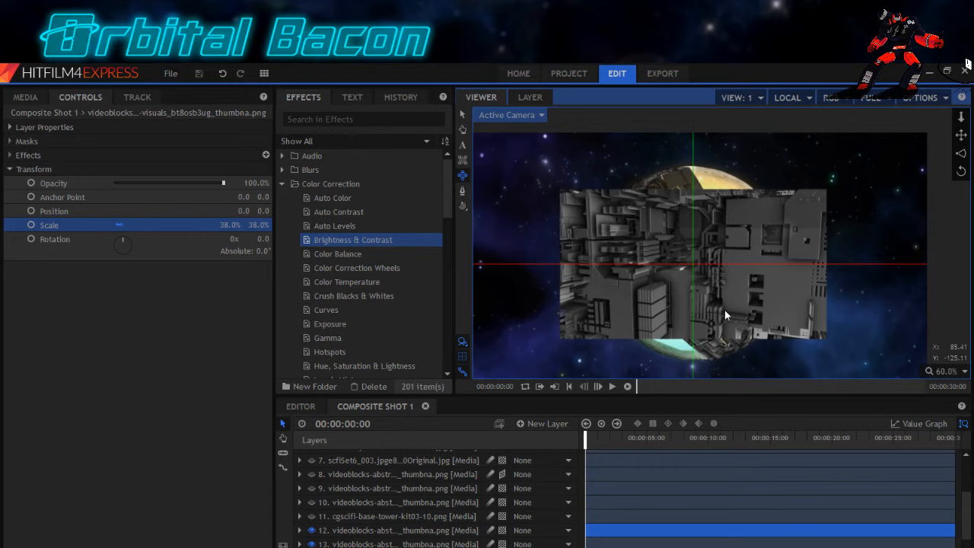
pyautogui.moveTo(725, 310)
pyautogui.mouseDown()
pyautogui.moveTo(785, 222)
pyautogui.moveTo(769, 243)
pyautogui.moveTo(792, 255)
pyautogui.moveTo(792, 246)
pyautogui.mouseUp()
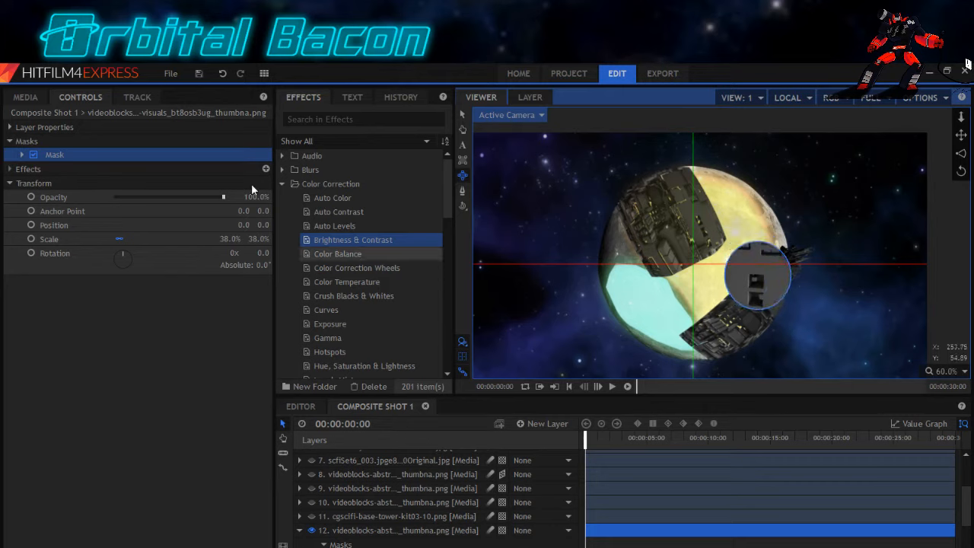
pyautogui.click(462, 115)
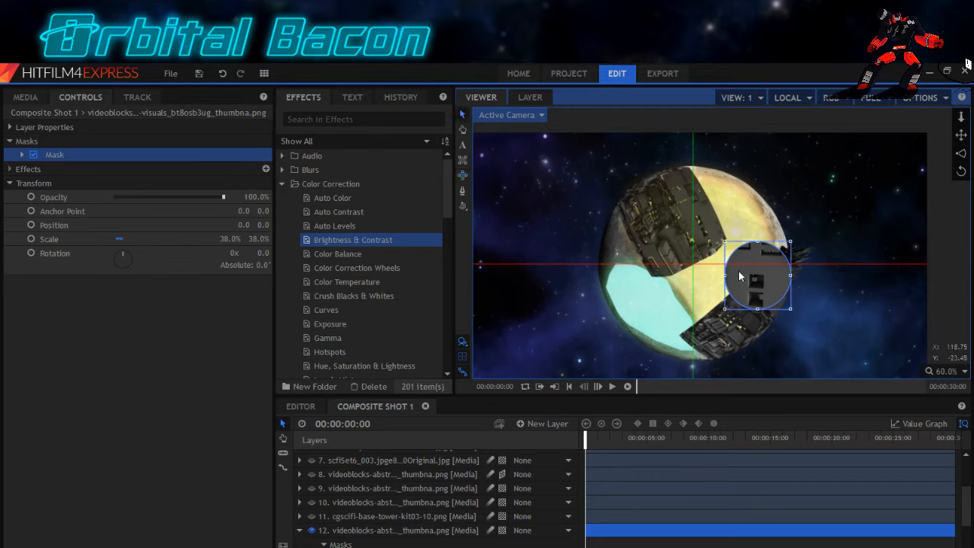
# Move the circular mask toward the planet's center on the videoblocks layer and apply Spherical Warp to that layer.
pyautogui.moveTo(733, 265); pyautogui.dragTo(722, 254)
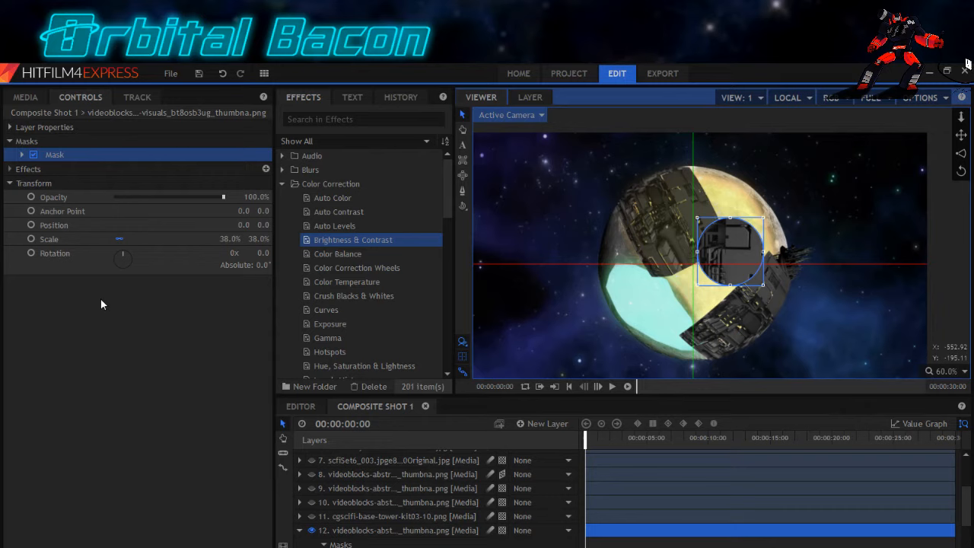
pyautogui.moveTo(448, 197); pyautogui.dragTo(442, 333)
pyautogui.moveTo(351, 344); pyautogui.dragTo(32, 170)
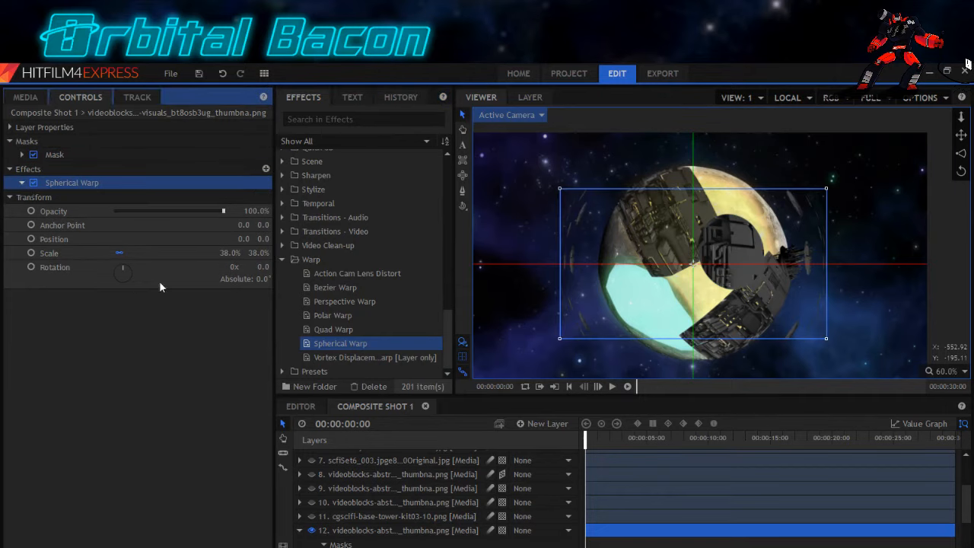
# Set the Spherical Warp's Wrap X and Wrap Y to No and its Amount to 60.
pyautogui.click(140, 296)
pyautogui.click(133, 308)
pyautogui.click(135, 310)
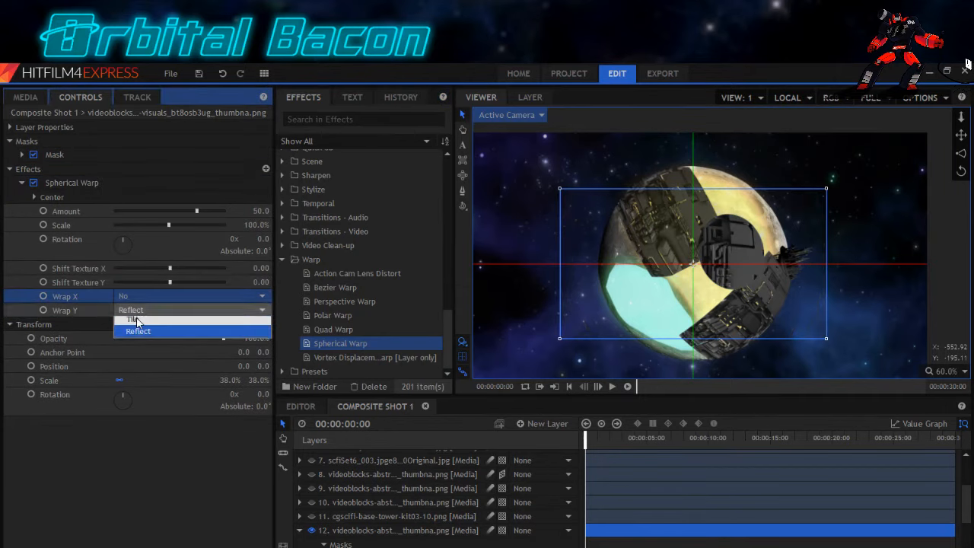
pyautogui.click(136, 326)
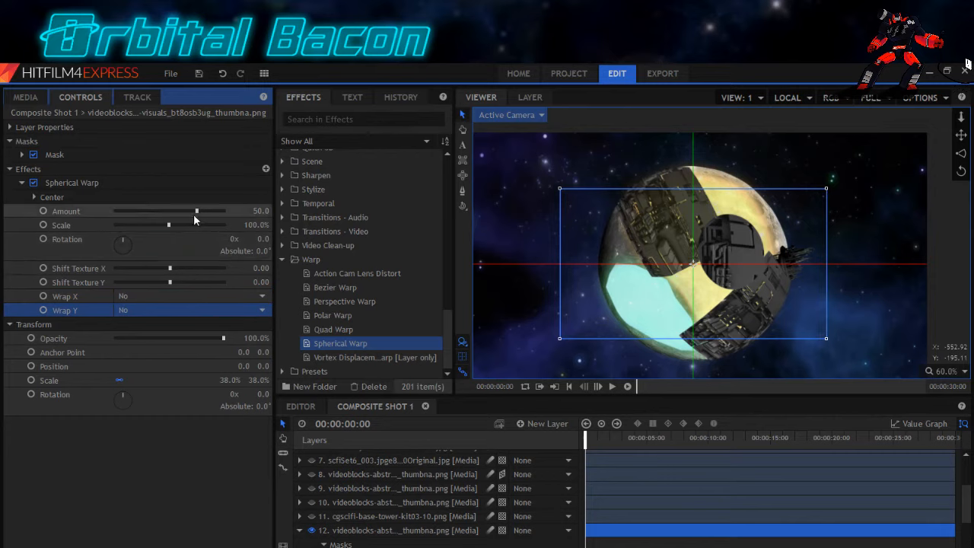
pyautogui.moveTo(197, 211); pyautogui.dragTo(203, 211)
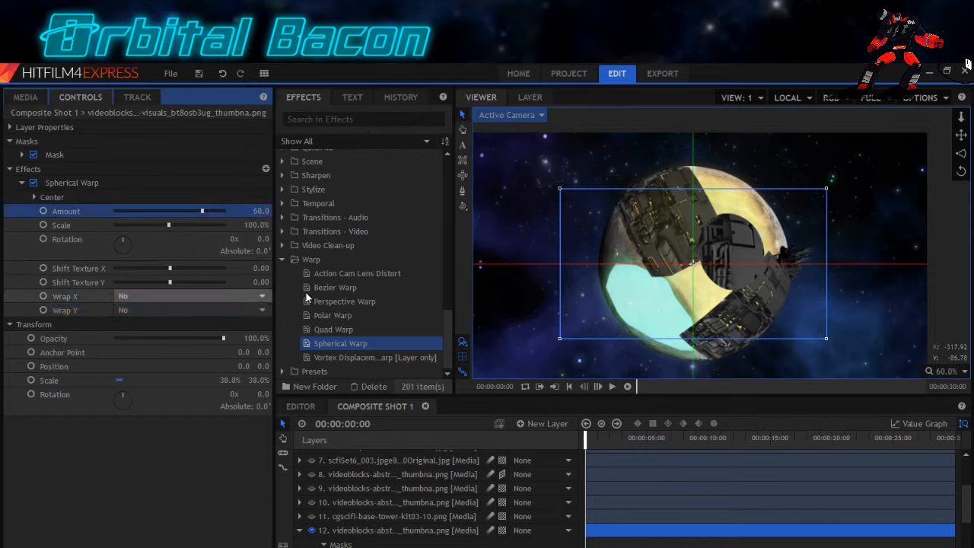
# Shift the warp's center toward the planet's lower left, and place the layer at position 71.6, 78.3 rotated to -11°.
pyautogui.click(693, 267)
pyautogui.moveTo(691, 267); pyautogui.dragTo(666, 282)
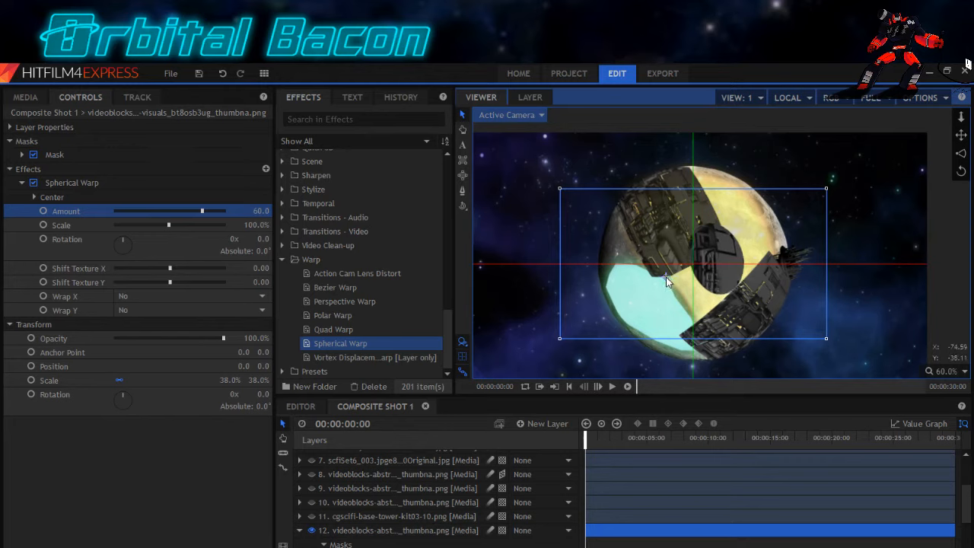
pyautogui.moveTo(264, 395); pyautogui.dragTo(255, 395)
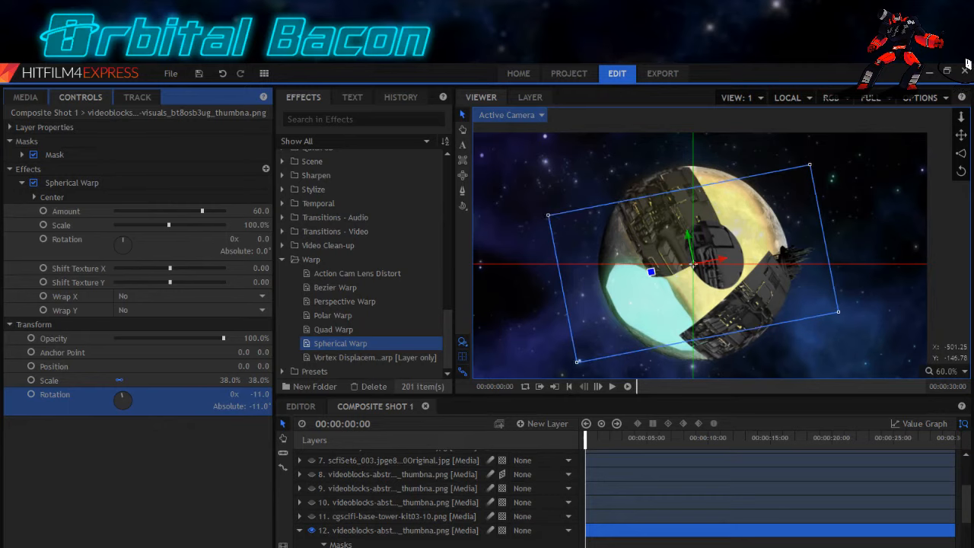
pyautogui.moveTo(695, 268); pyautogui.dragTo(719, 241)
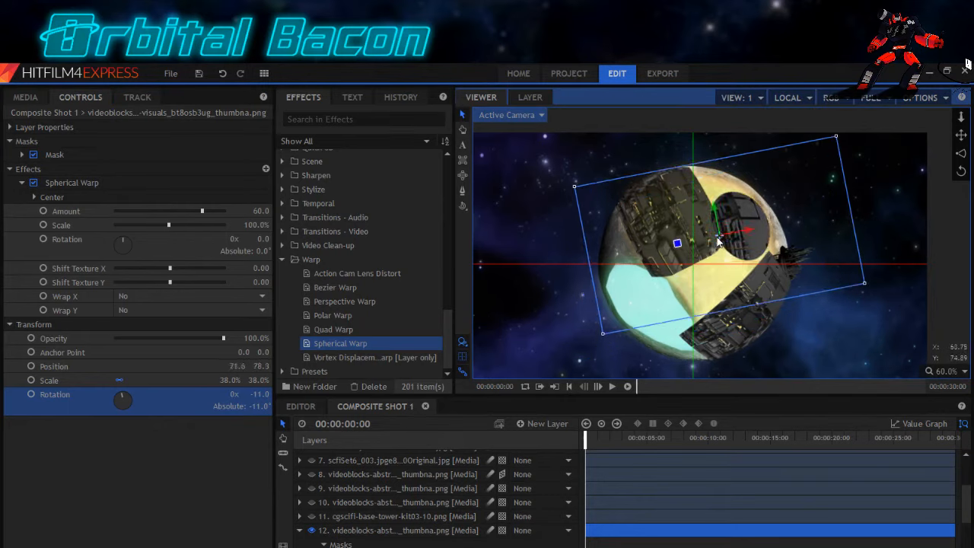
# Show the hidden videoblocks layers 8 to 10, and move the warped layer 12 above them in the layer stack.
pyautogui.click(312, 488)
pyautogui.click(312, 474)
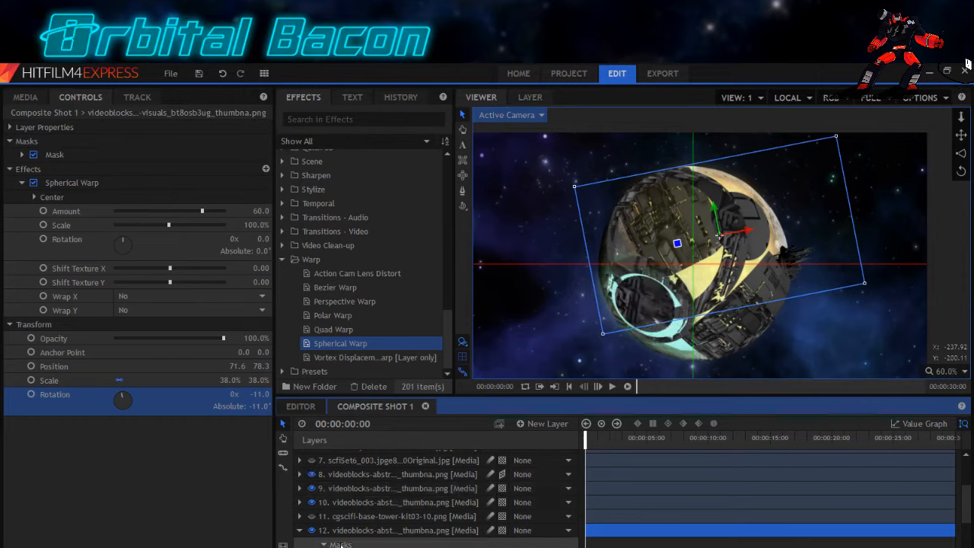
pyautogui.click(299, 531)
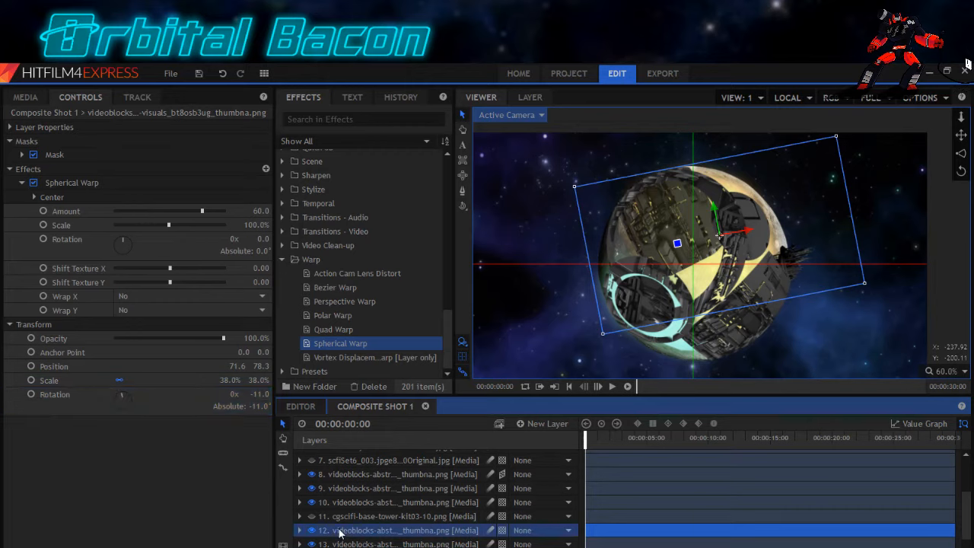
pyautogui.moveTo(343, 525); pyautogui.dragTo(351, 478)
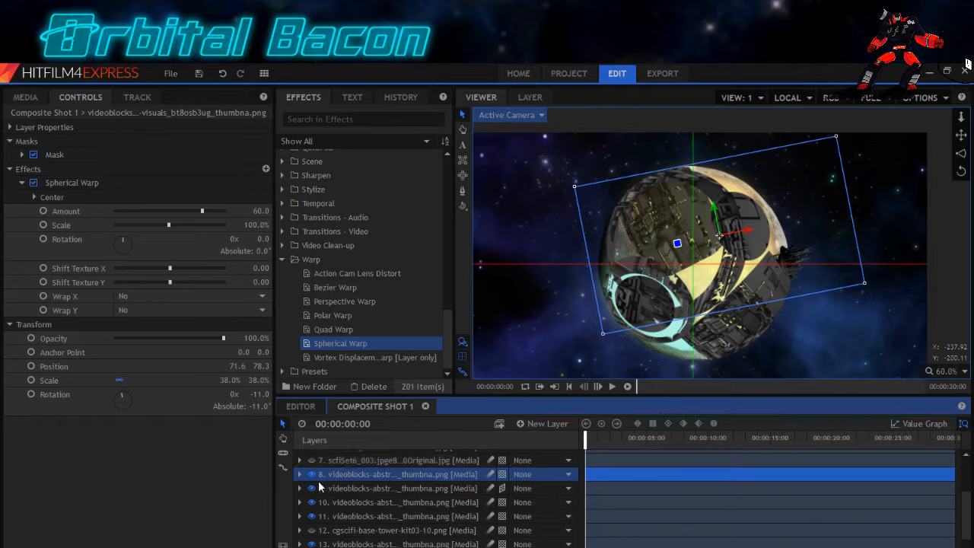
# Fit the warped layer to the planet's upper right edge with position 83.3, 58.3, scale 42% and rotation -17°.
pyautogui.click(122, 367)
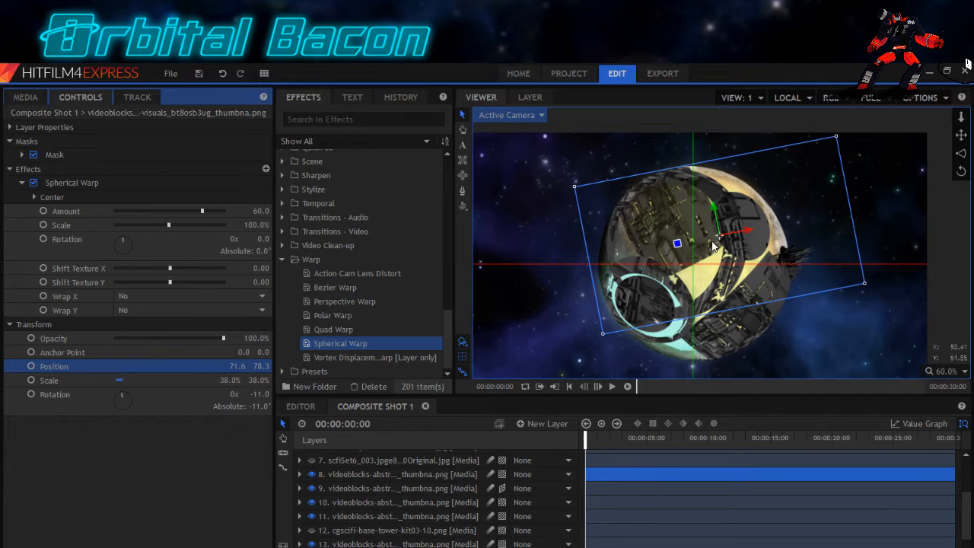
pyautogui.click(722, 241)
pyautogui.moveTo(722, 244); pyautogui.dragTo(729, 250)
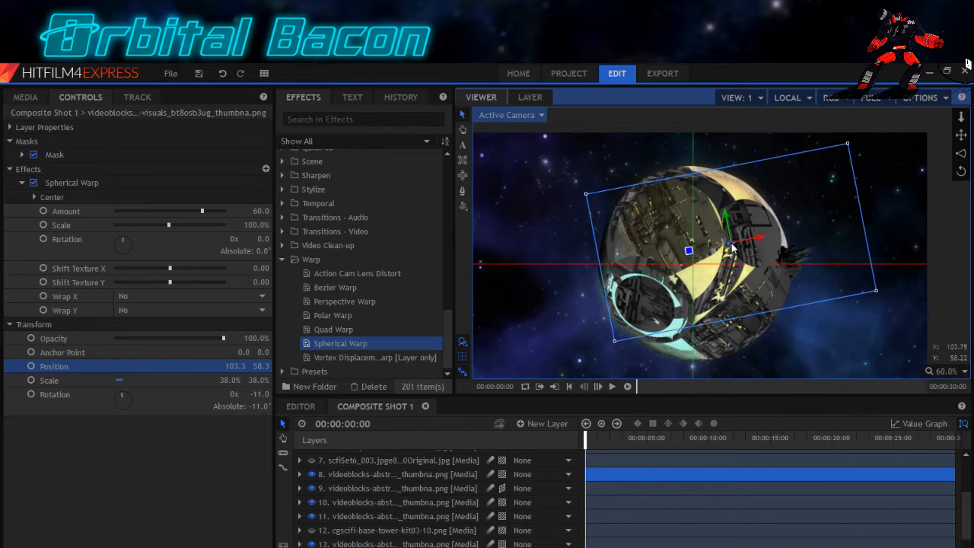
pyautogui.moveTo(728, 248); pyautogui.dragTo(724, 246)
pyautogui.moveTo(725, 244); pyautogui.dragTo(724, 244)
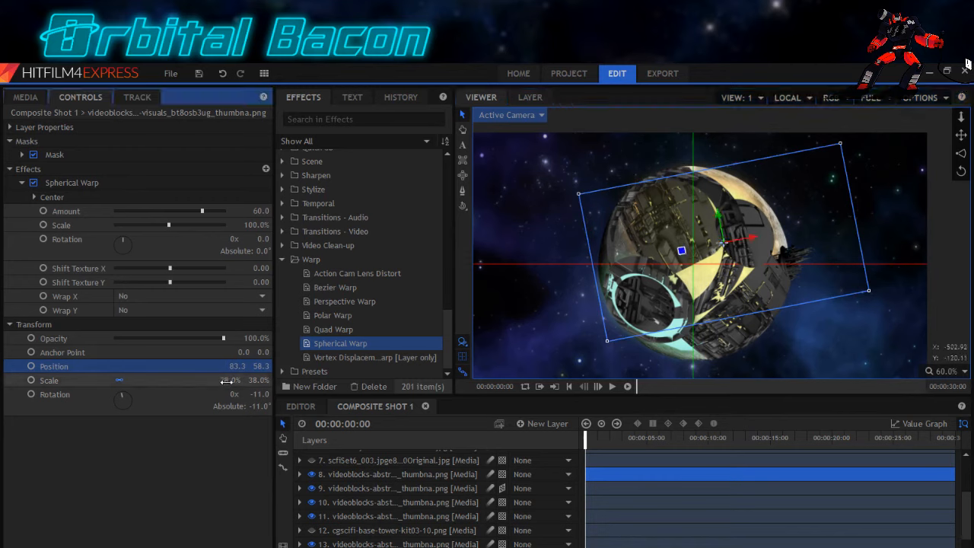
pyautogui.moveTo(227, 381); pyautogui.dragTo(233, 382)
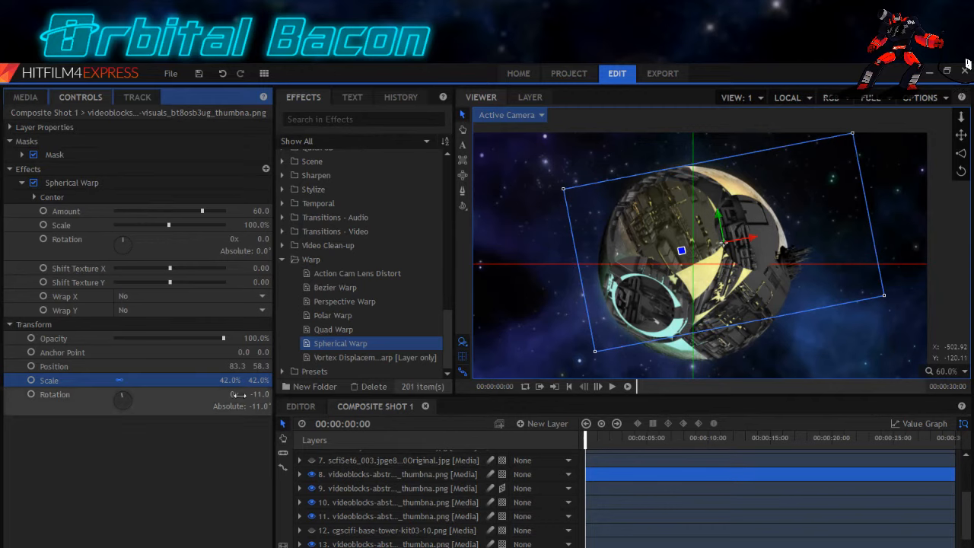
pyautogui.moveTo(260, 394); pyautogui.dragTo(255, 394)
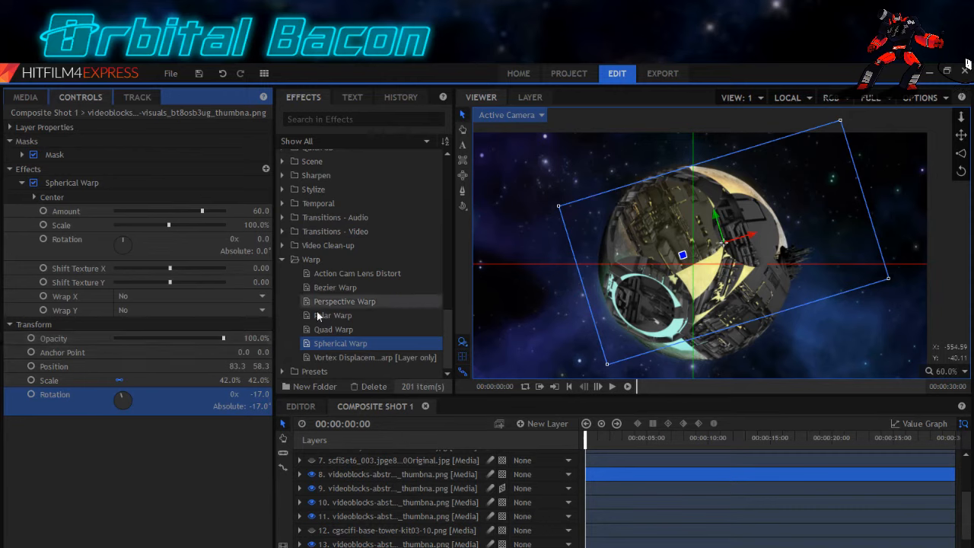
# Add the Hue & RGB Key effect to the warped layer and match colors by RGB.
pyautogui.scroll(5, 309, 288)
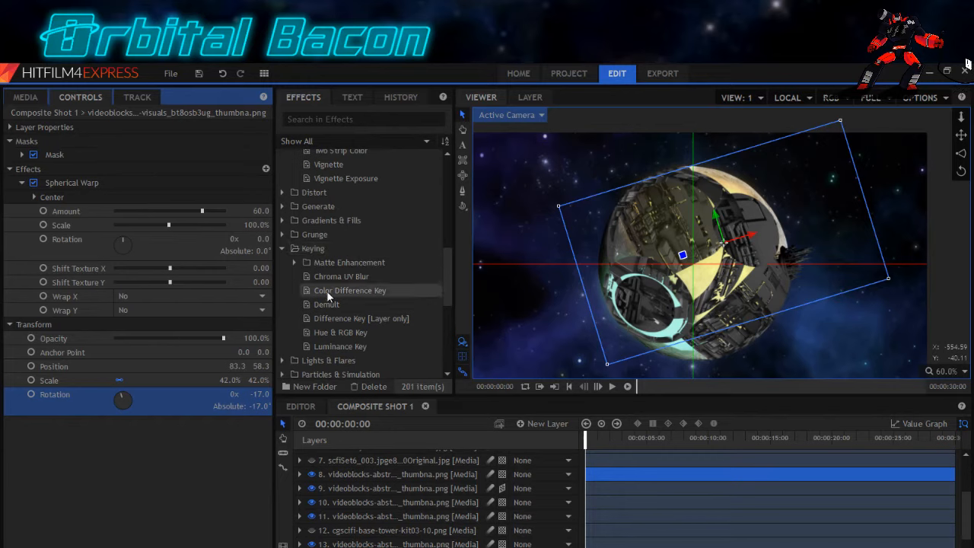
pyautogui.scroll(-1, 329, 301)
pyautogui.click(343, 293)
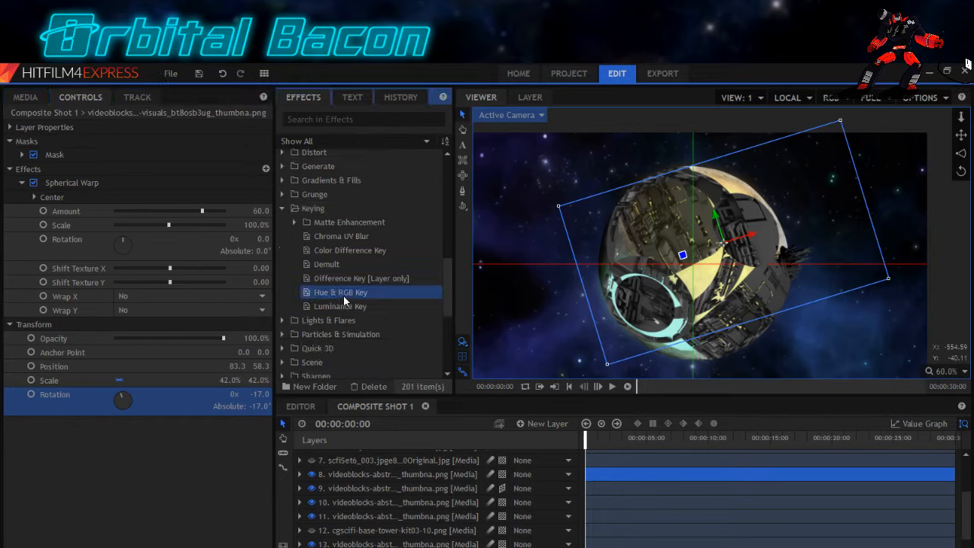
pyautogui.moveTo(343, 293); pyautogui.dragTo(50, 320)
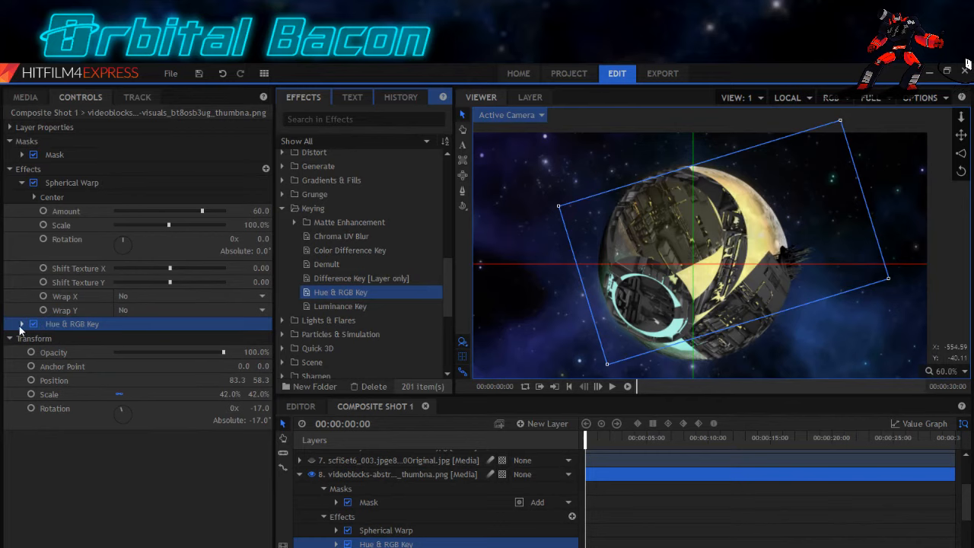
pyautogui.click(21, 325)
pyautogui.click(163, 380)
pyautogui.click(156, 394)
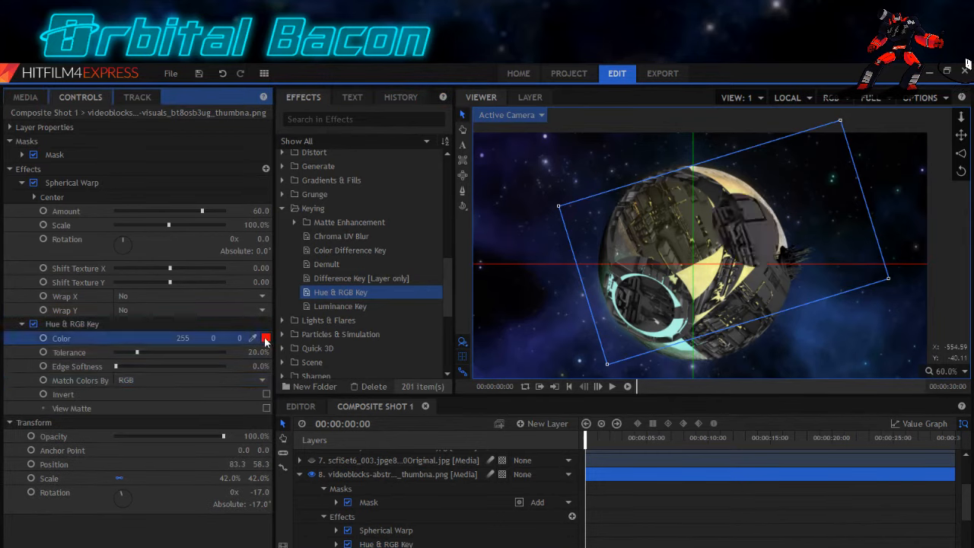
# Set the key color to black (#000000) with a tolerance of 6%, and save the project.
pyautogui.click(266, 338)
pyautogui.click(343, 229)
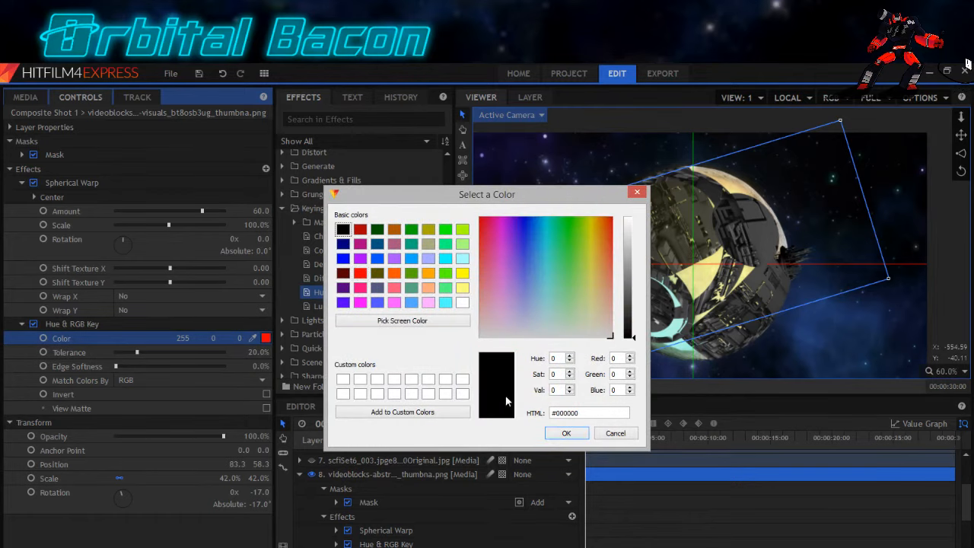
pyautogui.click(565, 433)
pyautogui.moveTo(137, 352); pyautogui.dragTo(122, 353)
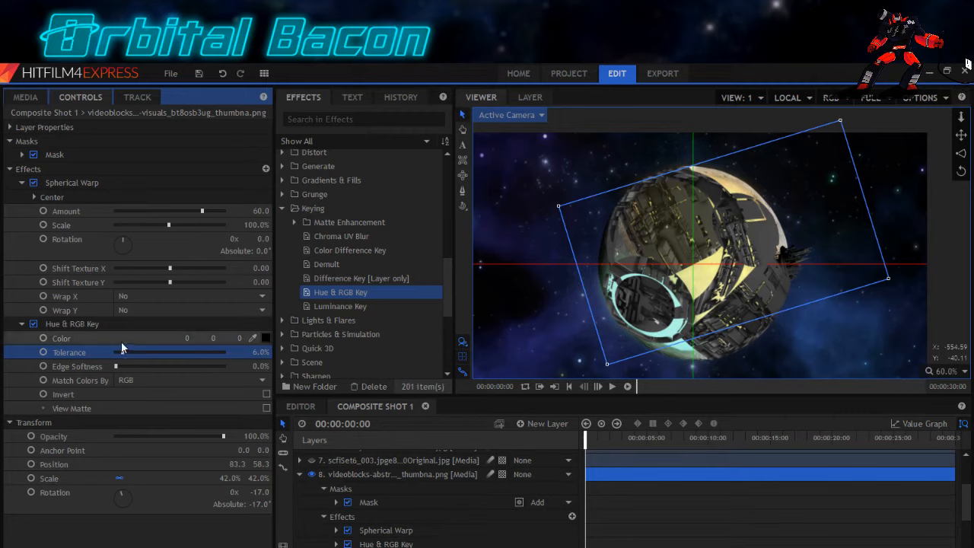
pyautogui.click(198, 73)
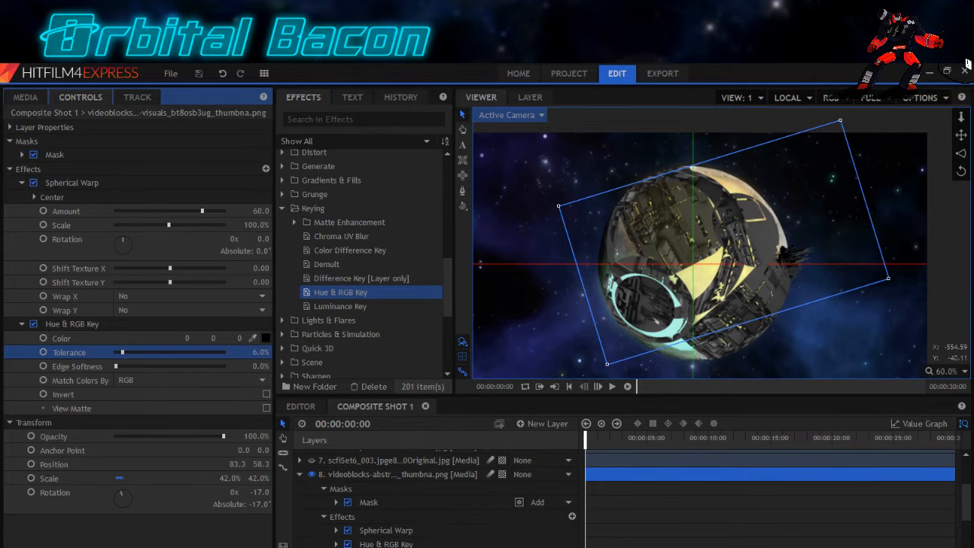
# Collapse layer 8 and check the sci_fi_fantasy building layer by hiding it and showing it again.
pyautogui.click(299, 475)
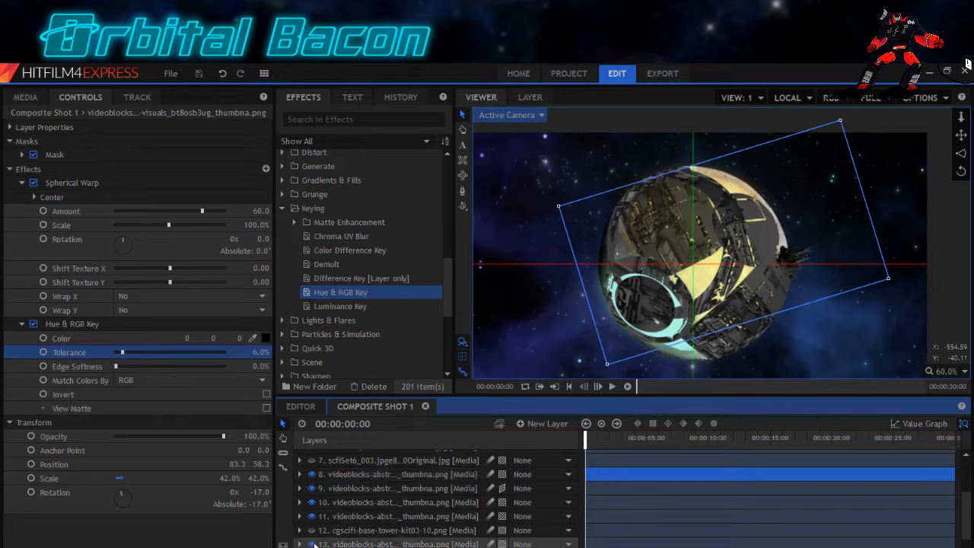
pyautogui.scroll(-3, 312, 545)
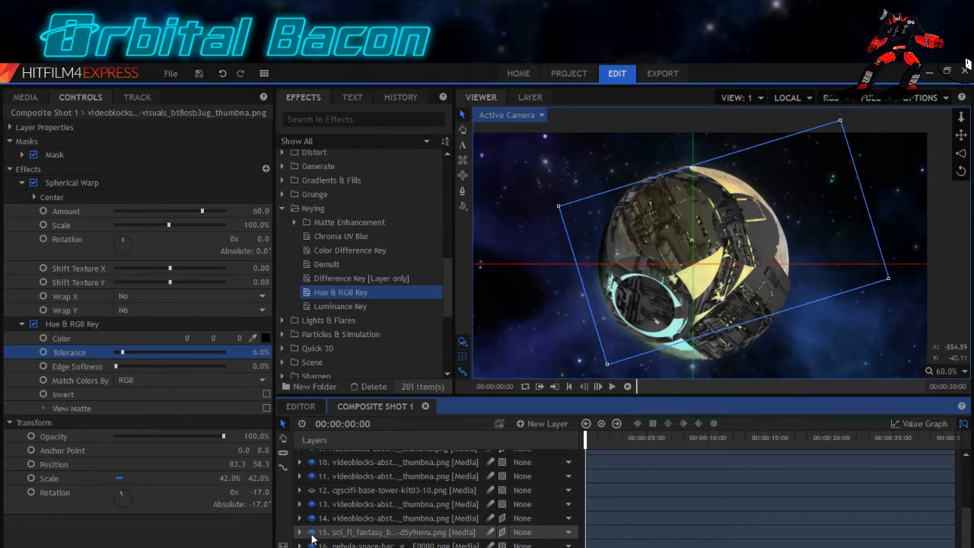
pyautogui.click(312, 535)
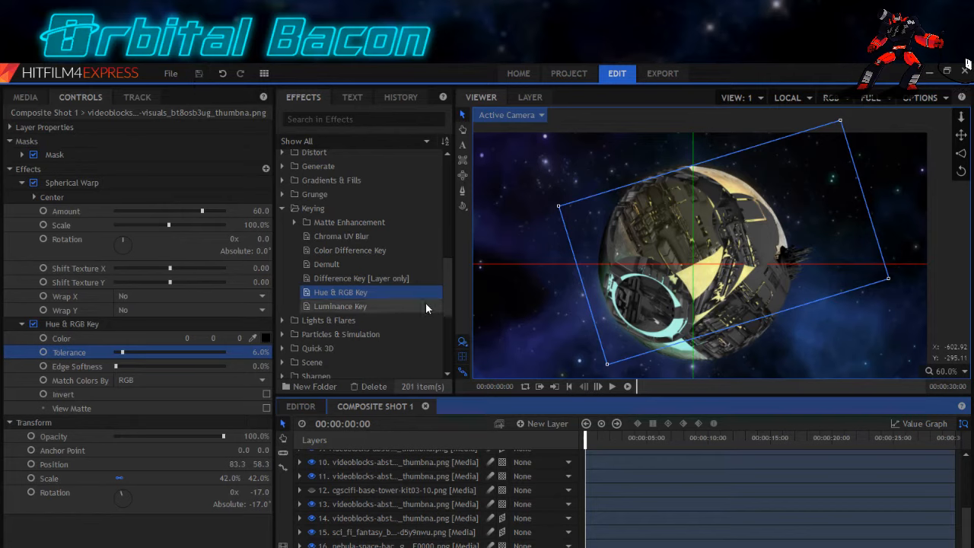
# Add the videoblocks image ending in e5lpvnof_thumbn.png to the composite shot and place it as layer 8, above the other videoblocks layers.
pyautogui.click(25, 97)
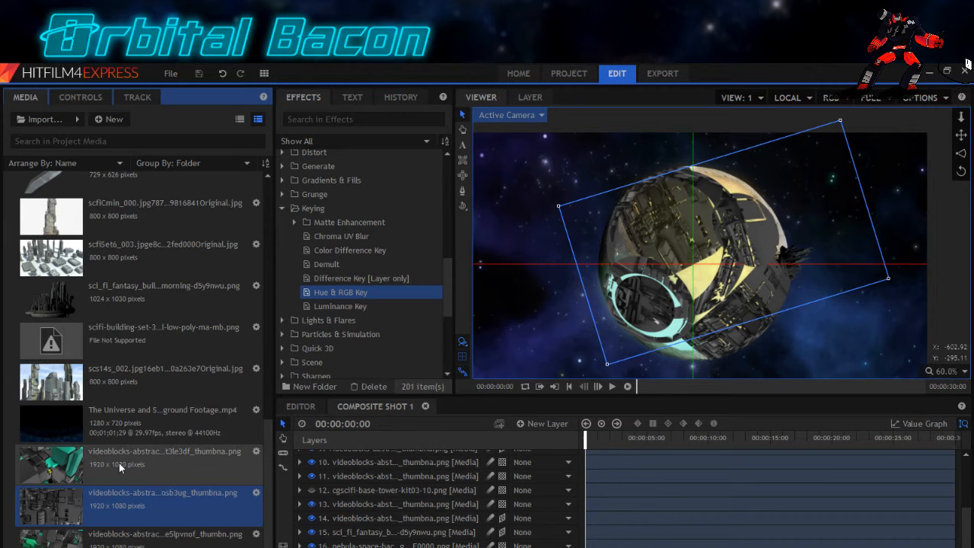
pyautogui.click(106, 542)
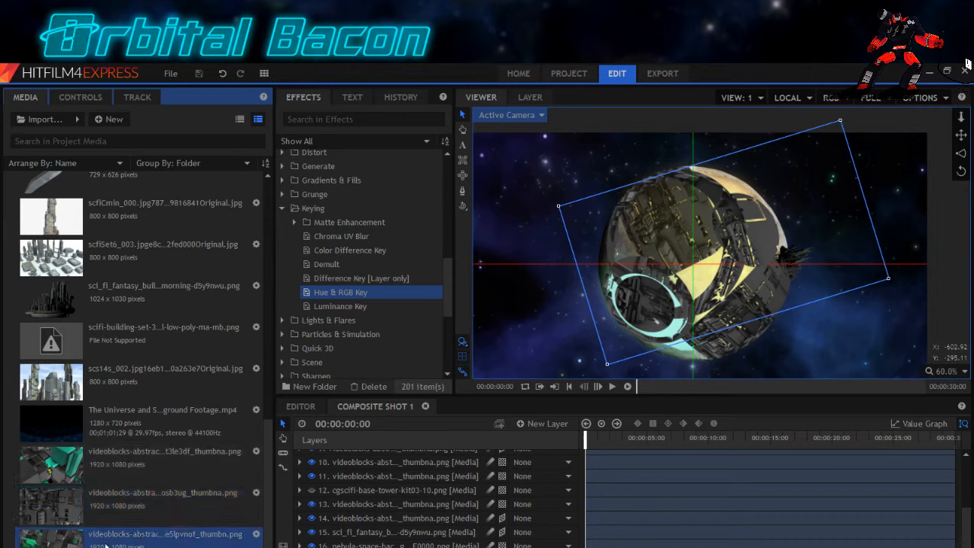
pyautogui.moveTo(106, 536); pyautogui.dragTo(592, 486)
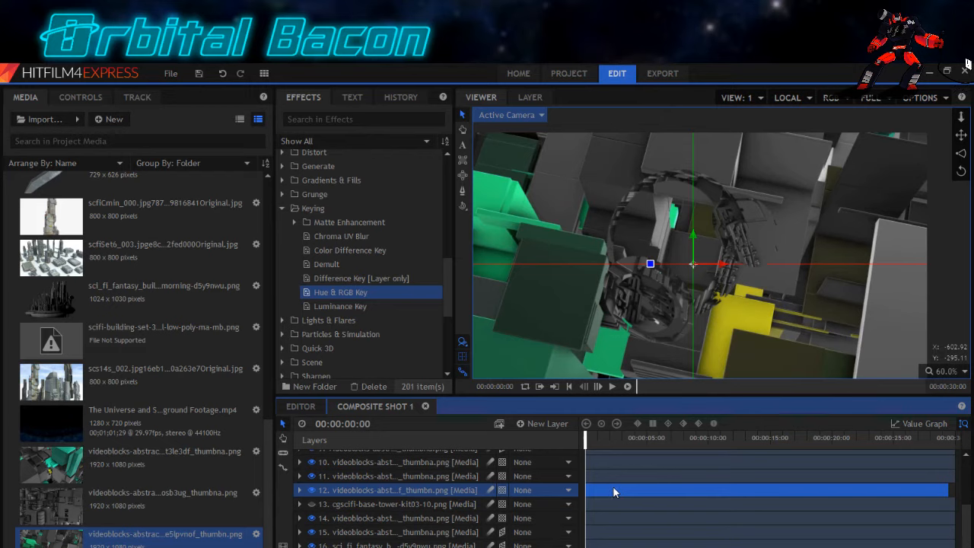
pyautogui.scroll(3, 353, 510)
pyautogui.moveTo(352, 535); pyautogui.dragTo(351, 473)
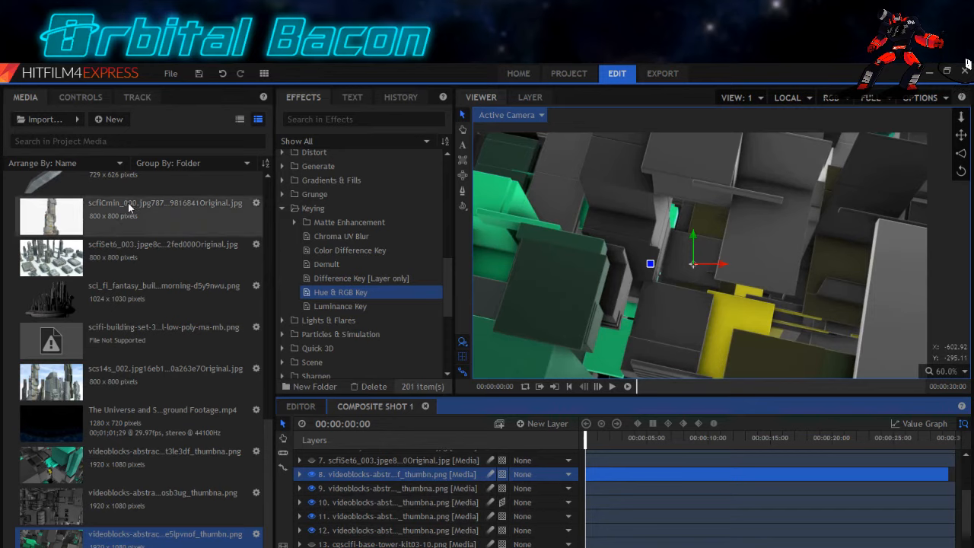
# Scale the new block image layer to 58% with 0° rotation, and activate the ellipse mask tool.
pyautogui.click(78, 99)
pyautogui.click(10, 171)
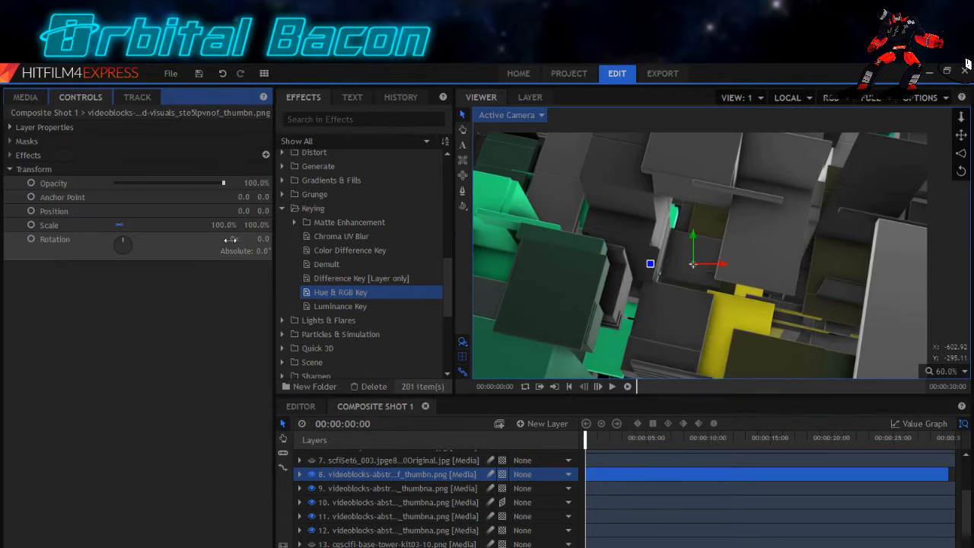
pyautogui.moveTo(258, 227); pyautogui.dragTo(234, 226)
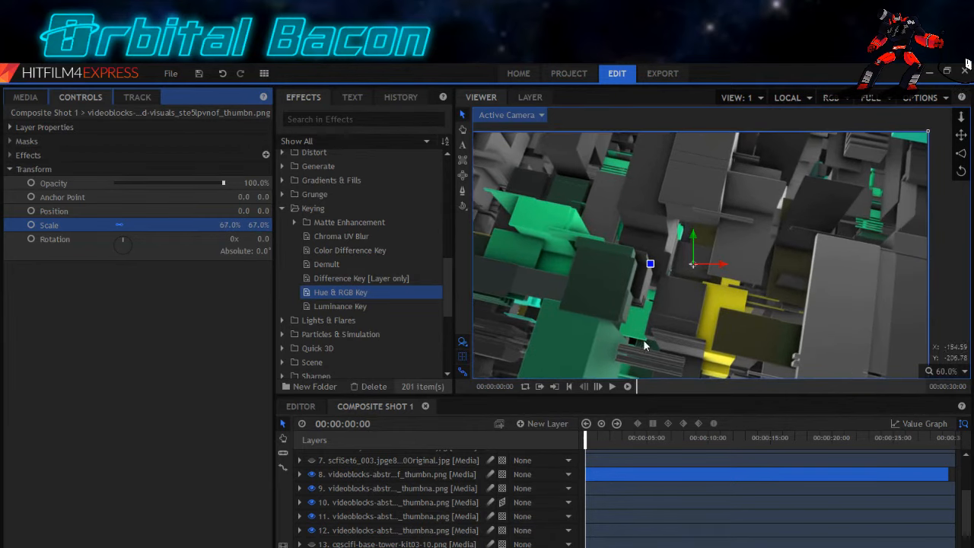
pyautogui.moveTo(265, 239); pyautogui.dragTo(267, 239)
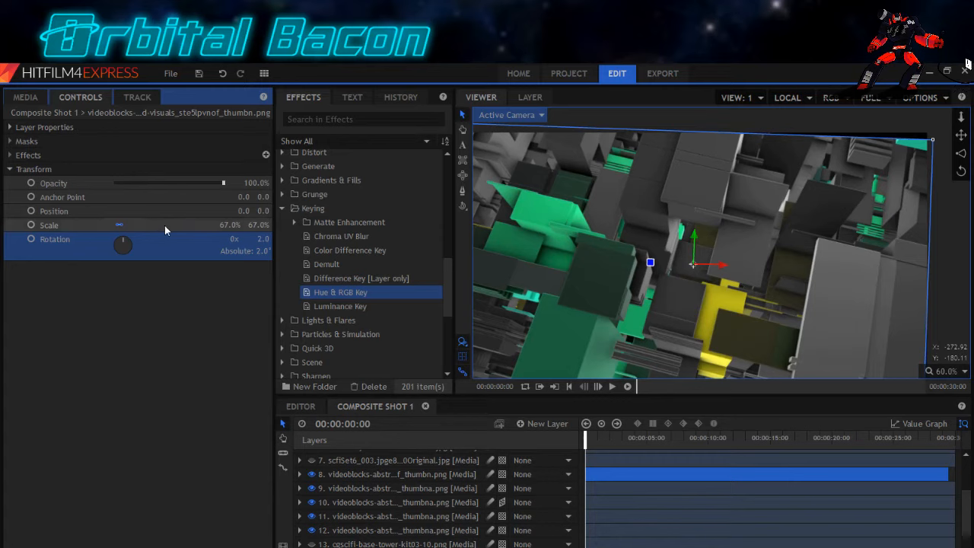
pyautogui.click(463, 178)
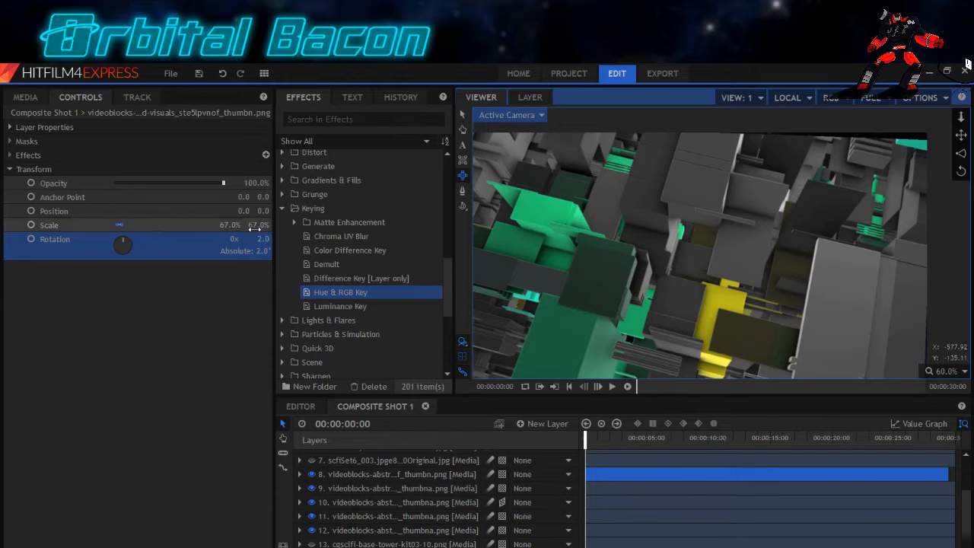
pyautogui.moveTo(255, 227); pyautogui.dragTo(262, 239)
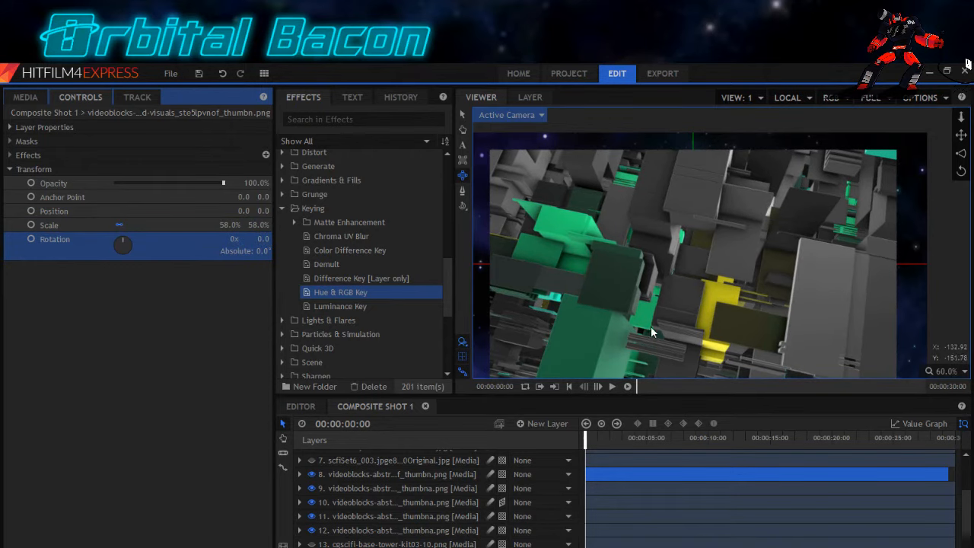
# Draw a circular mask on the block image layer just below the planet's center, and scale the layer to 40%.
pyautogui.click(747, 300)
pyautogui.moveTo(642, 336); pyautogui.dragTo(734, 258)
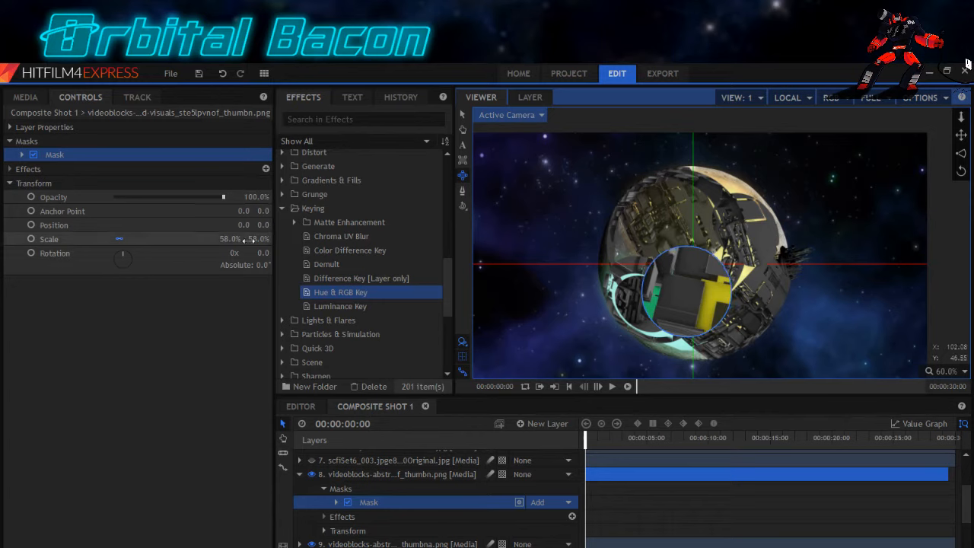
pyautogui.moveTo(254, 239); pyautogui.dragTo(224, 239)
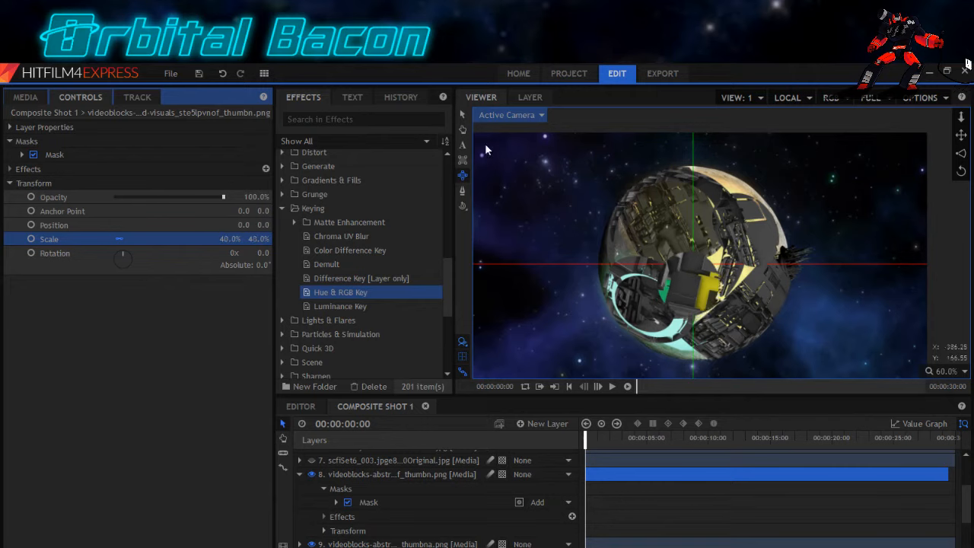
# Select the circular mask on the block image layer and enlarge it evenly around its center.
pyautogui.click(661, 249)
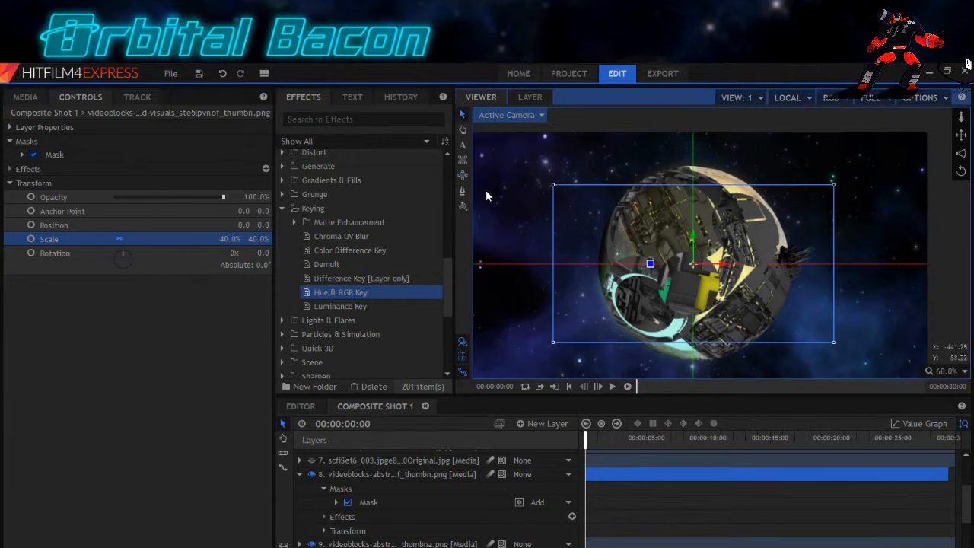
pyautogui.click(116, 156)
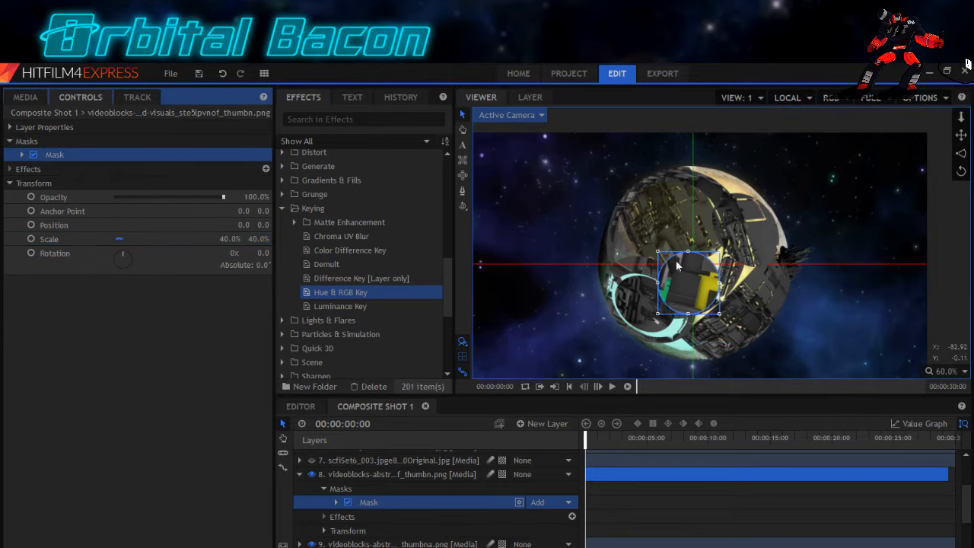
pyautogui.moveTo(725, 251); pyautogui.dragTo(730, 241)
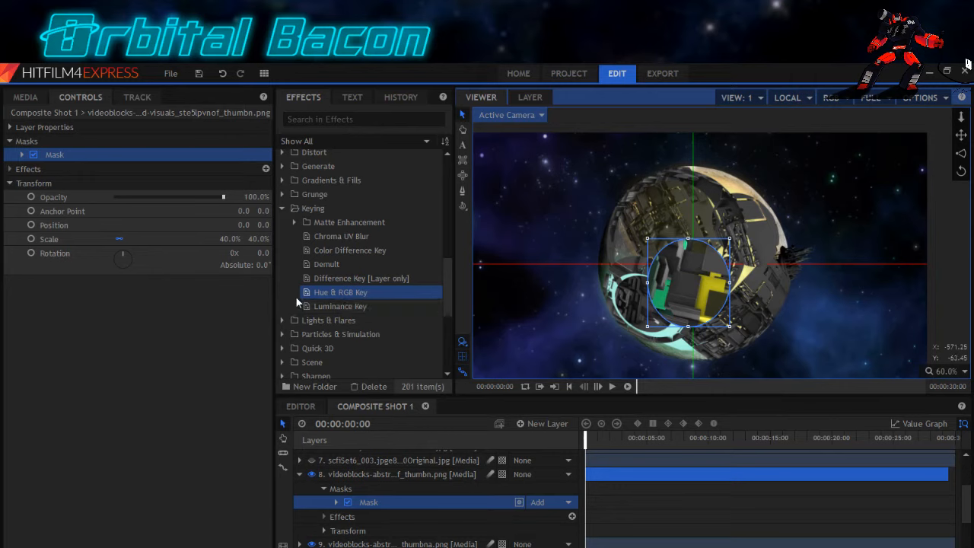
# Add the Hue, Saturation & Lightness effect to the block image layer.
pyautogui.scroll(-1, 309, 351)
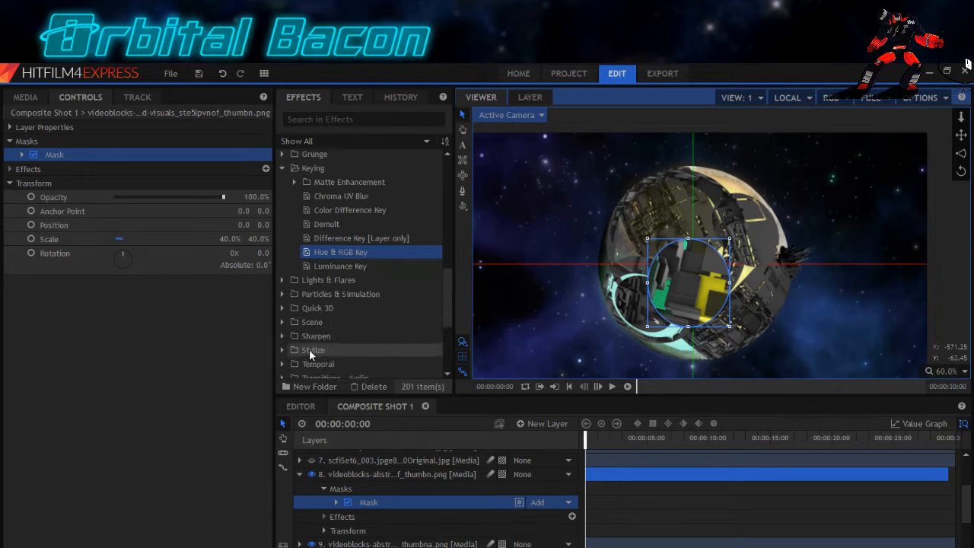
pyautogui.scroll(-1, 310, 348)
pyautogui.scroll(8, 312, 346)
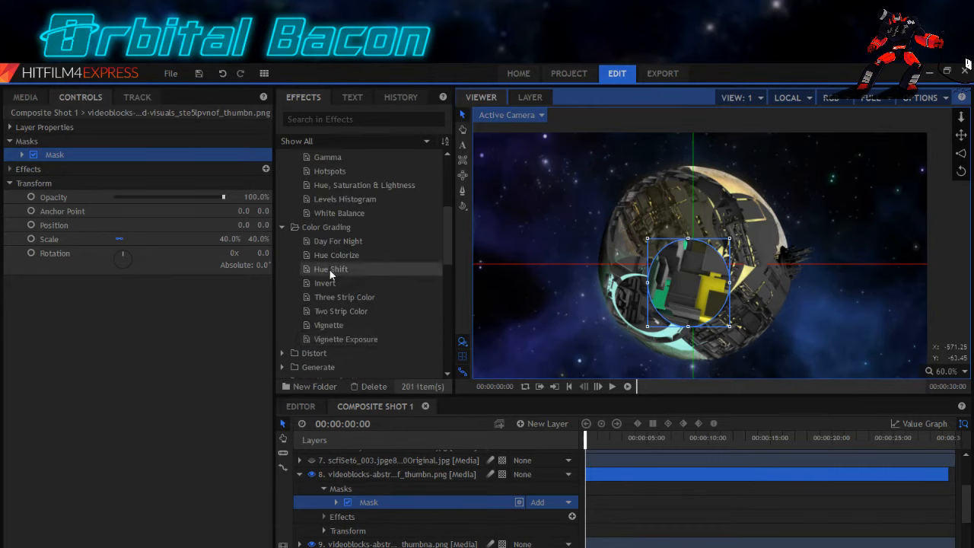
pyautogui.scroll(4, 329, 276)
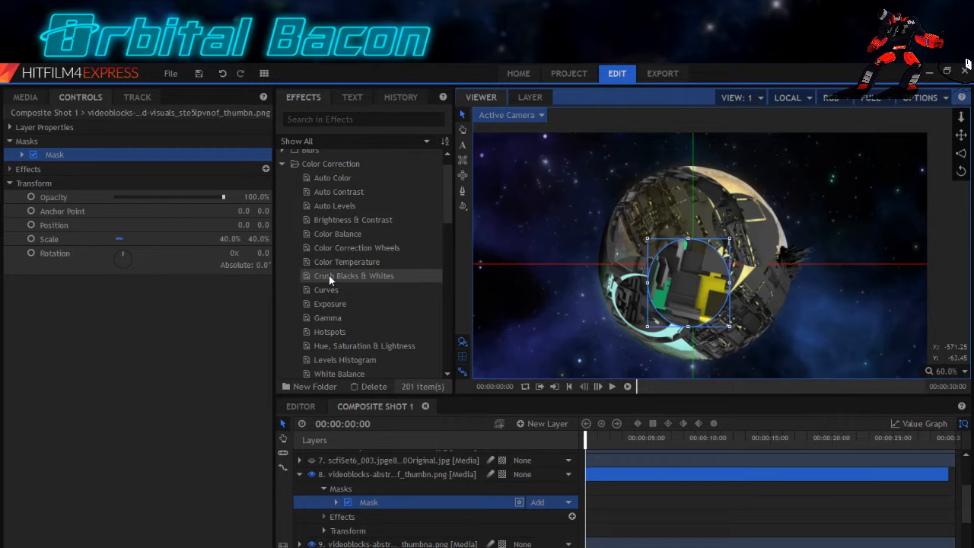
pyautogui.scroll(1, 330, 261)
pyautogui.scroll(-2, 330, 262)
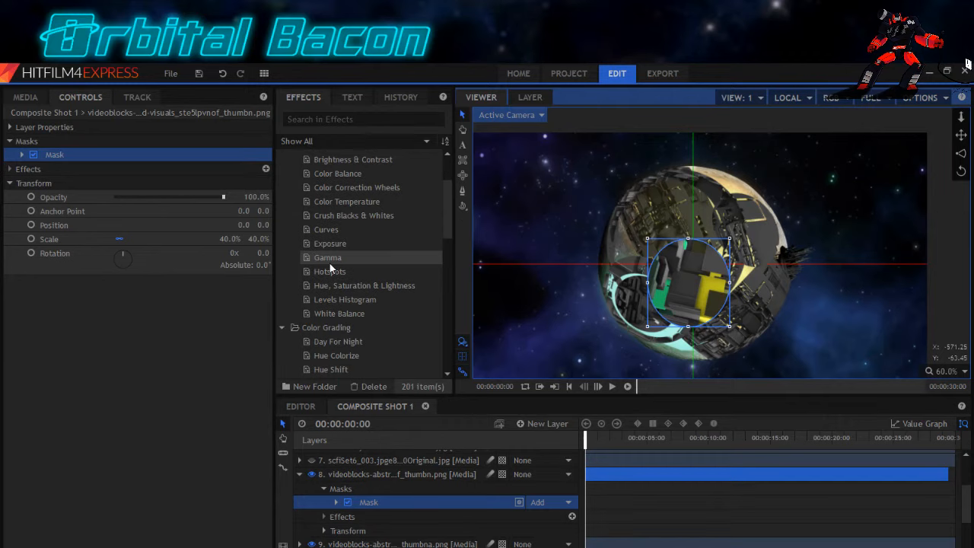
pyautogui.scroll(1, 330, 268)
pyautogui.click(341, 327)
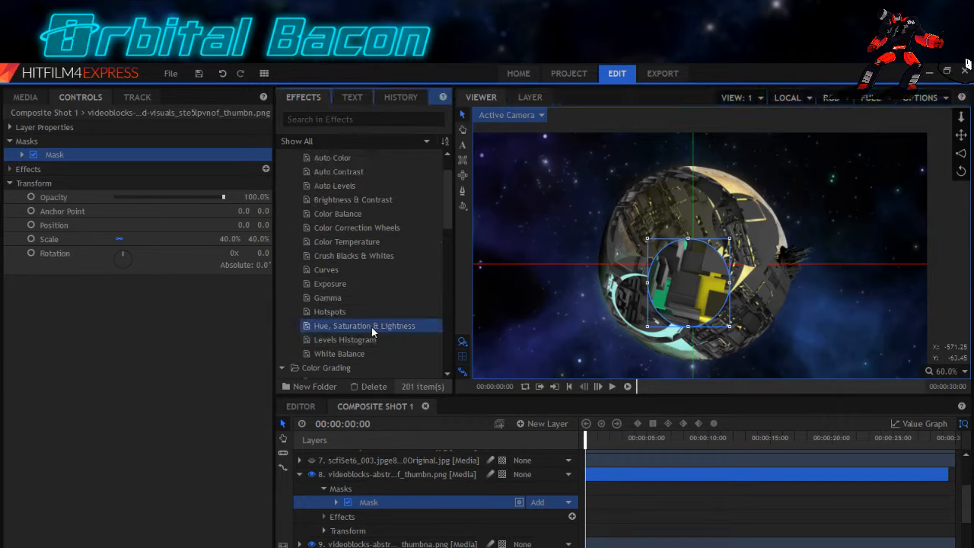
pyautogui.moveTo(31, 171); pyautogui.dragTo(30, 171)
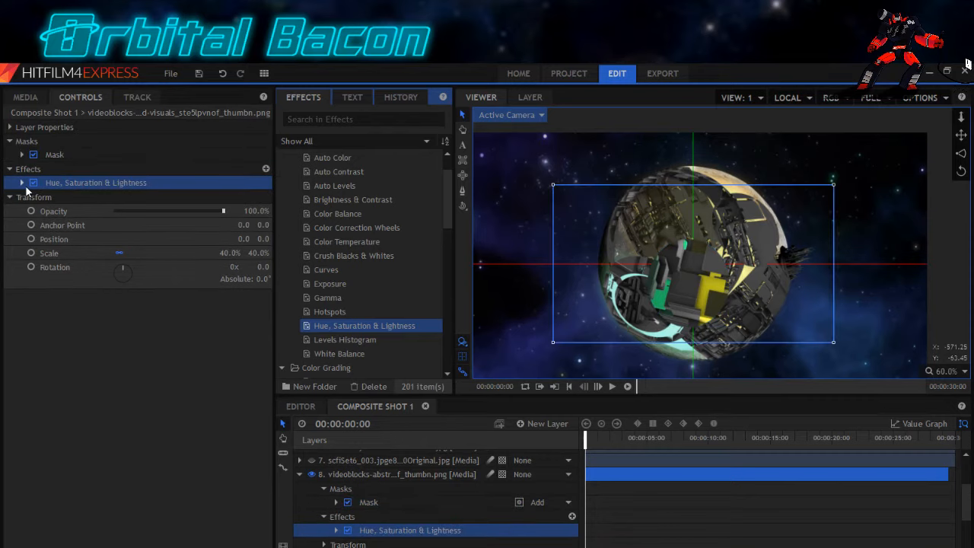
# Set the effect's master saturation to -100 and collapse the layer's effects.
pyautogui.click(23, 183)
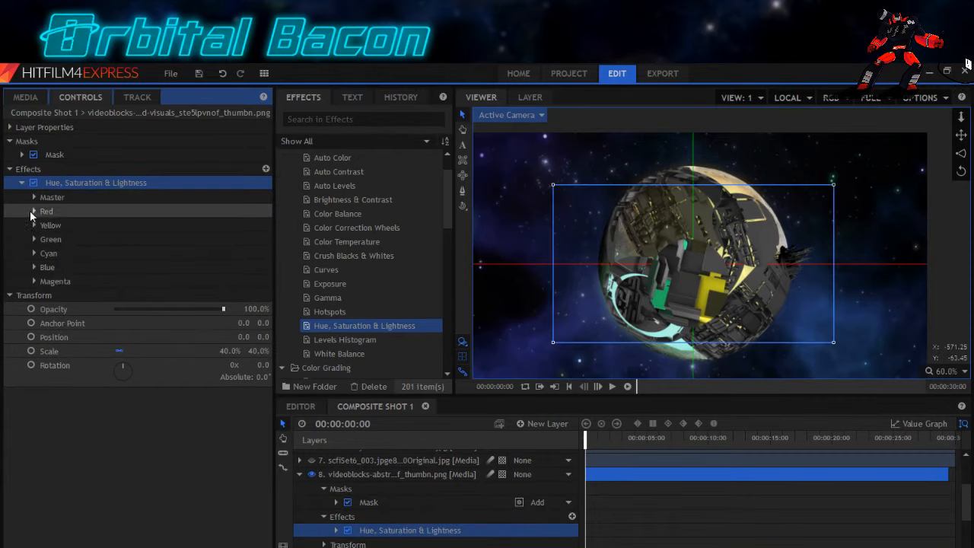
pyautogui.click(34, 197)
pyautogui.click(115, 225)
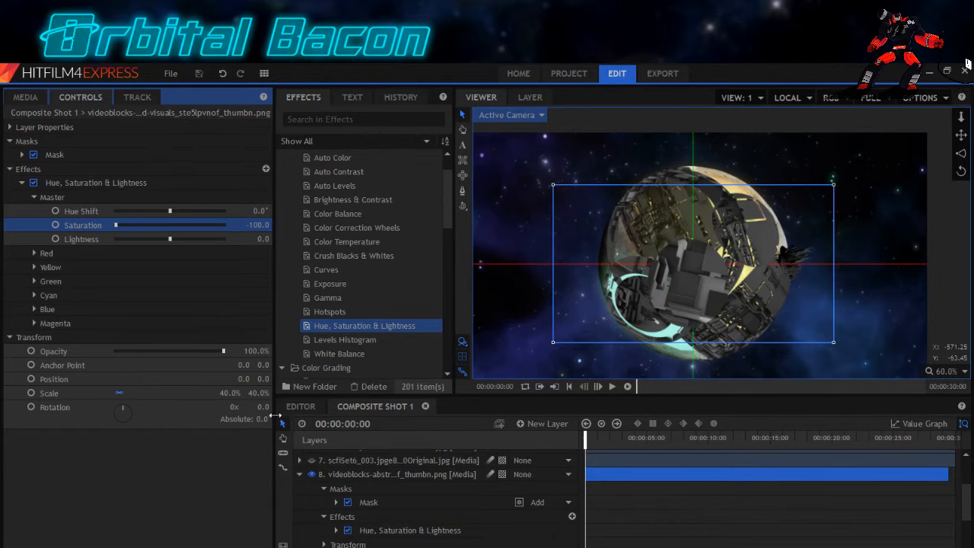
pyautogui.click(9, 174)
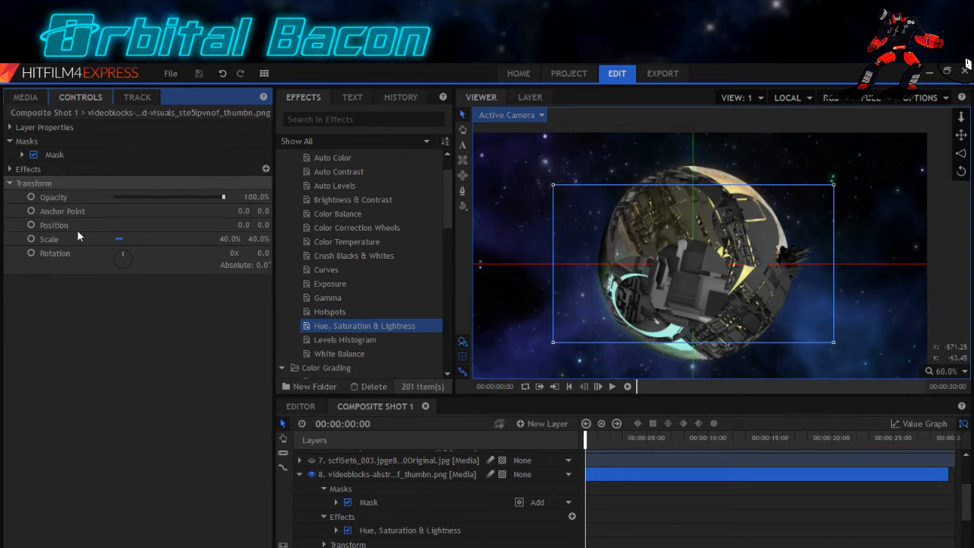
# Add the Spherical Warp effect to the block image layer and set Wrap X and Wrap Y to No.
pyautogui.moveTo(446, 236); pyautogui.dragTo(448, 365)
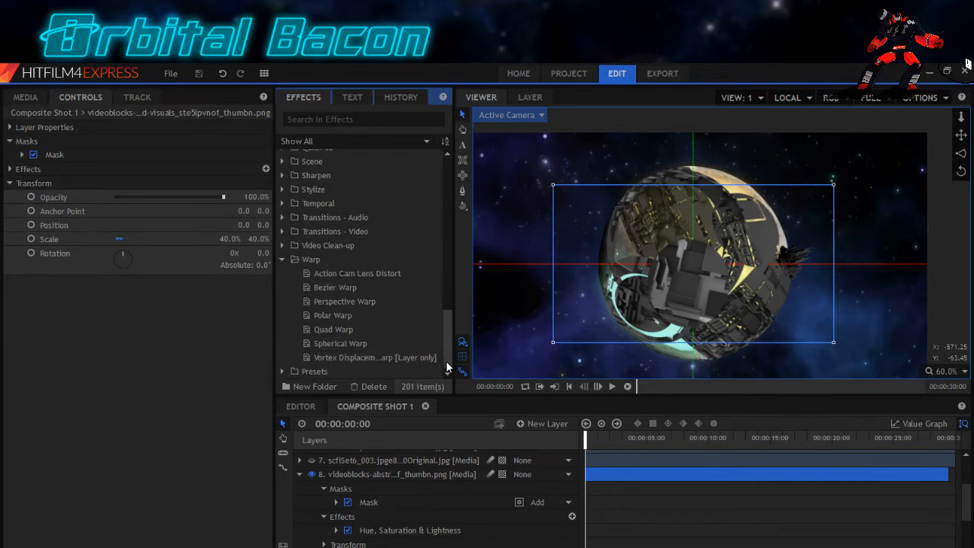
pyautogui.moveTo(357, 346); pyautogui.dragTo(29, 177)
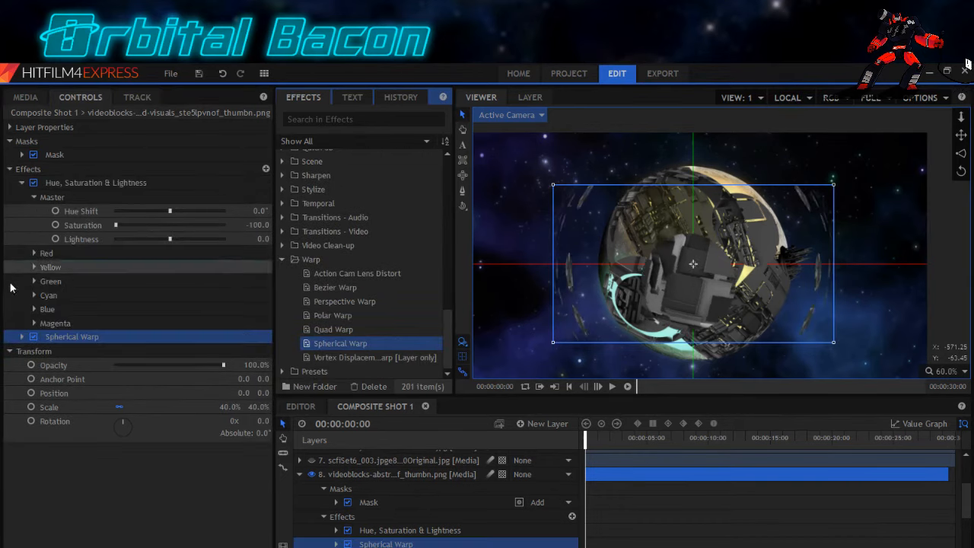
pyautogui.click(22, 337)
pyautogui.click(139, 453)
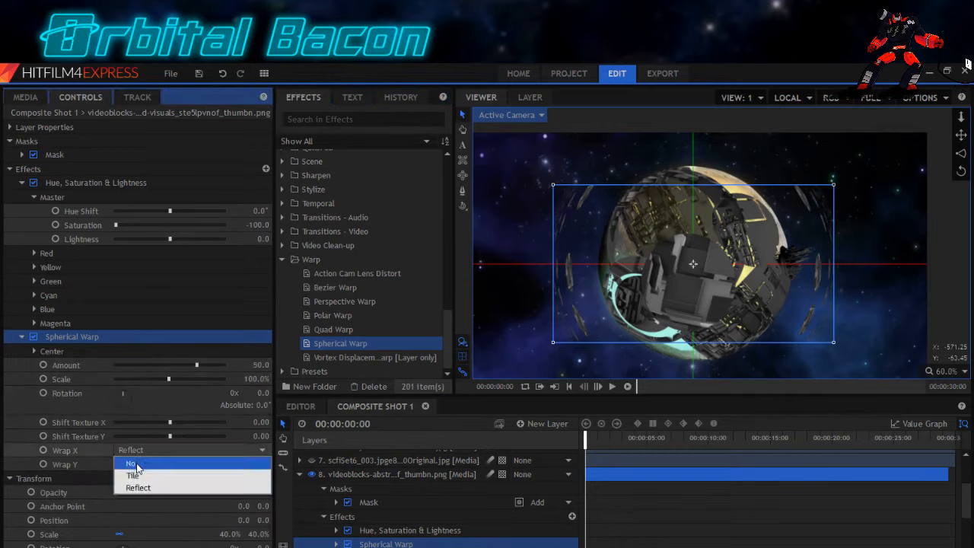
pyautogui.click(136, 465)
pyautogui.click(135, 465)
pyautogui.click(138, 478)
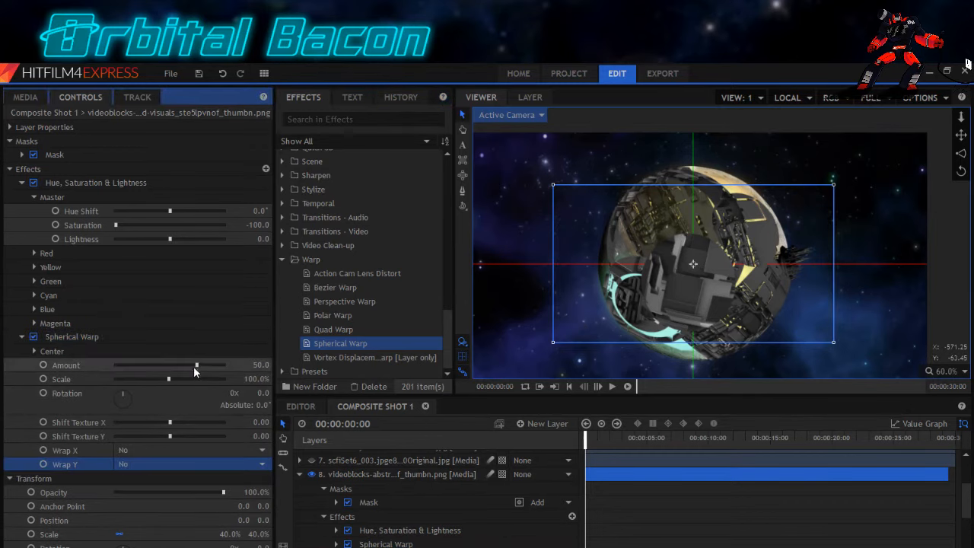
# Set the Spherical Warp amount to 54 and move the warp center toward the lower right of the planet.
pyautogui.moveTo(196, 366); pyautogui.dragTo(199, 368)
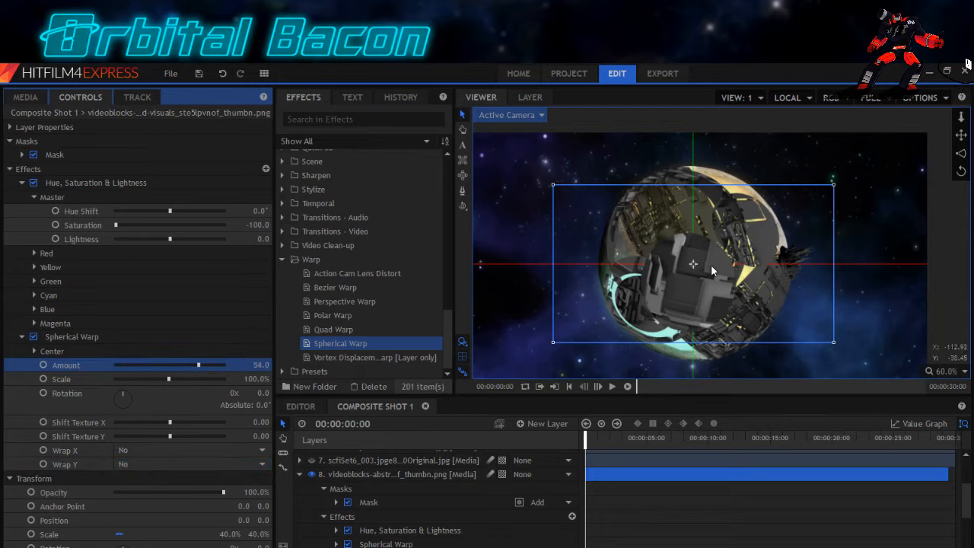
pyautogui.moveTo(694, 265); pyautogui.dragTo(743, 294)
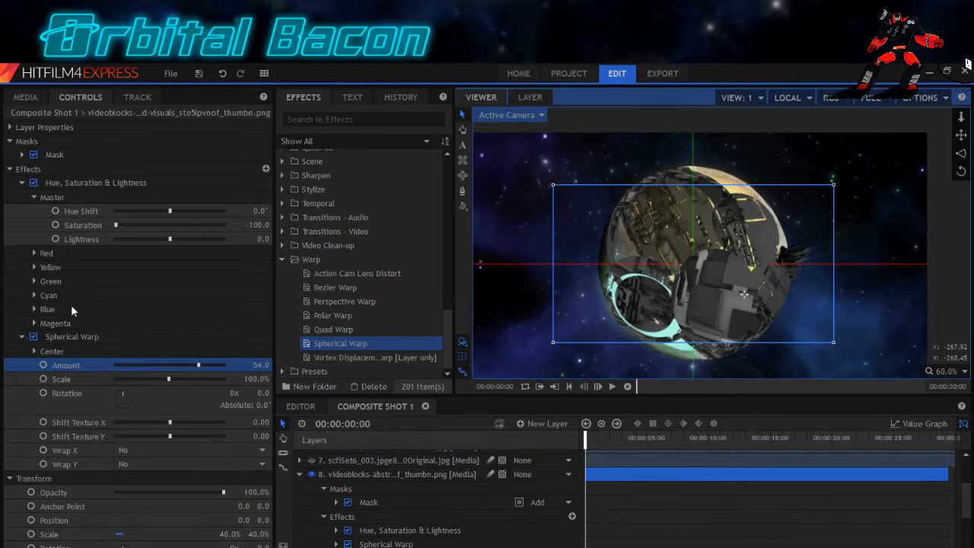
pyautogui.click(22, 336)
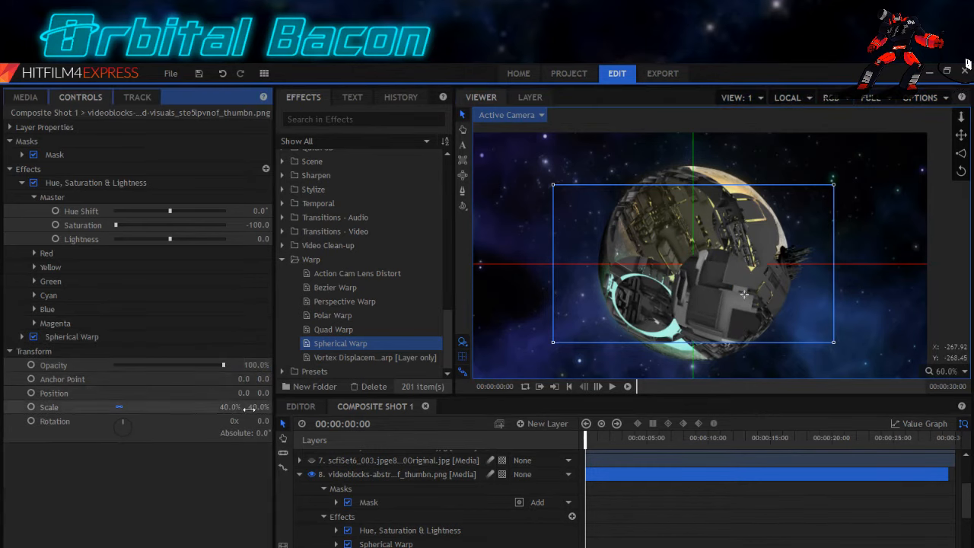
# Rotate the block image layer to 28°, scale it to 30%, and move it to position -90, 200 on the planet's upper left.
pyautogui.moveTo(263, 421)
pyautogui.mouseDown()
pyautogui.moveTo(279, 420)
pyautogui.moveTo(250, 407)
pyautogui.moveTo(259, 408)
pyautogui.mouseUp()
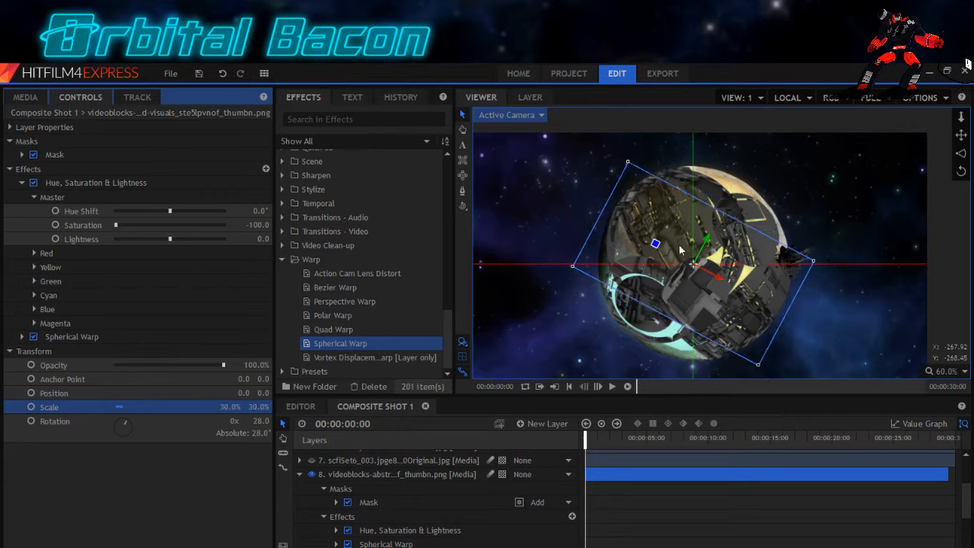
pyautogui.moveTo(695, 264); pyautogui.dragTo(662, 195)
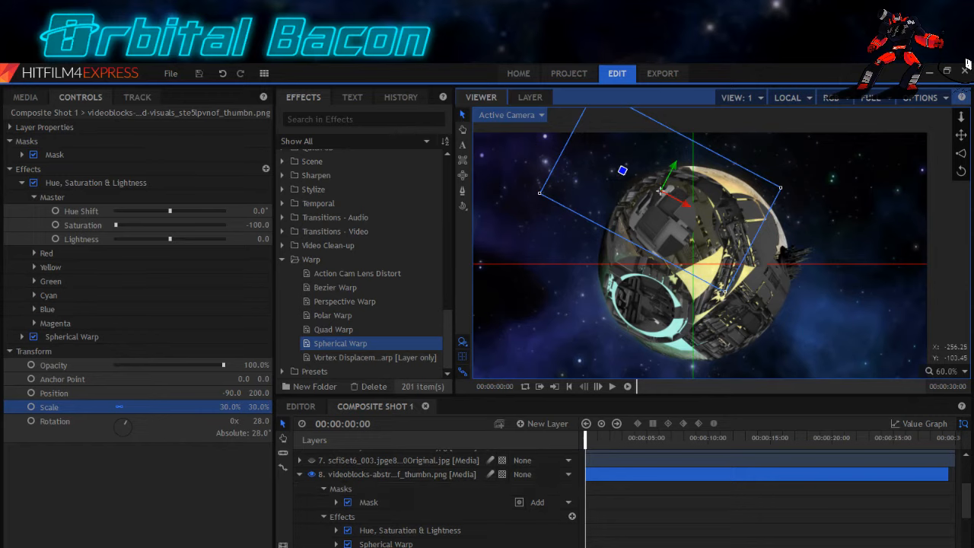
pyautogui.click(299, 477)
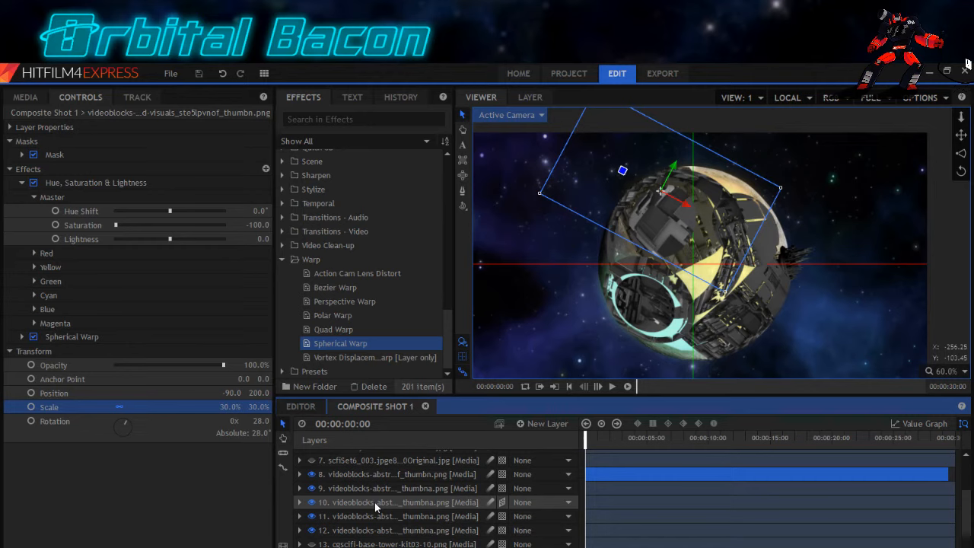
# Collapse the Hue, Saturation & Lightness settings and add the Hue & RGB Key effect to the block image layer.
pyautogui.click(20, 184)
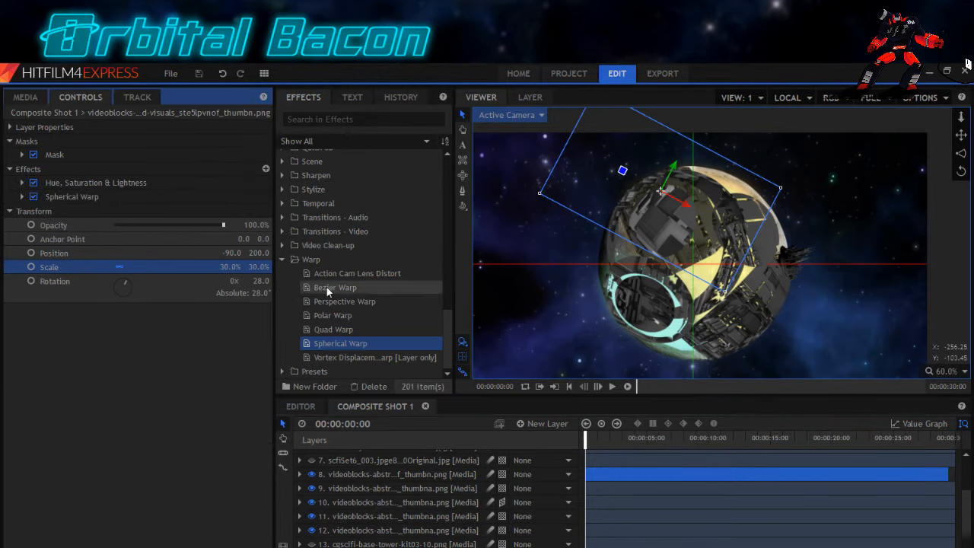
pyautogui.scroll(10, 321, 297)
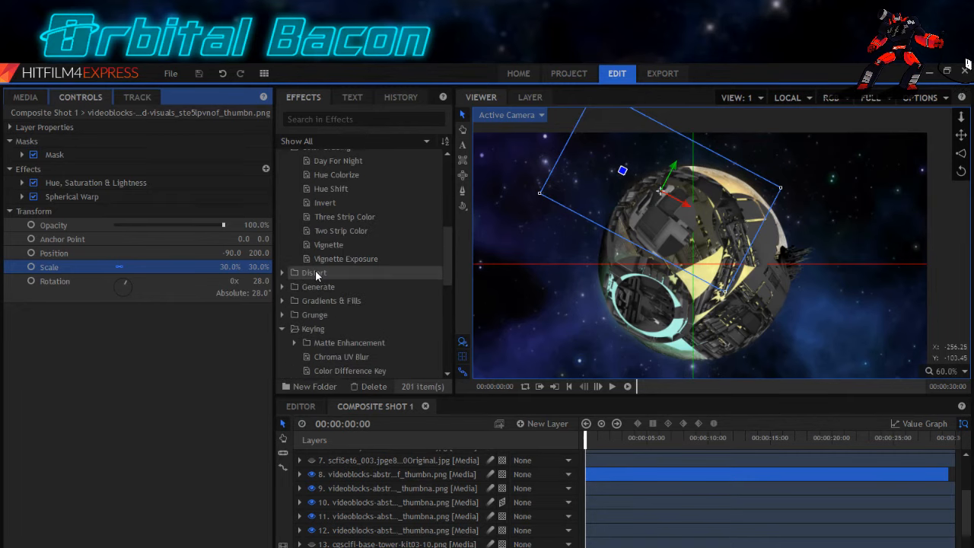
pyautogui.scroll(2, 318, 275)
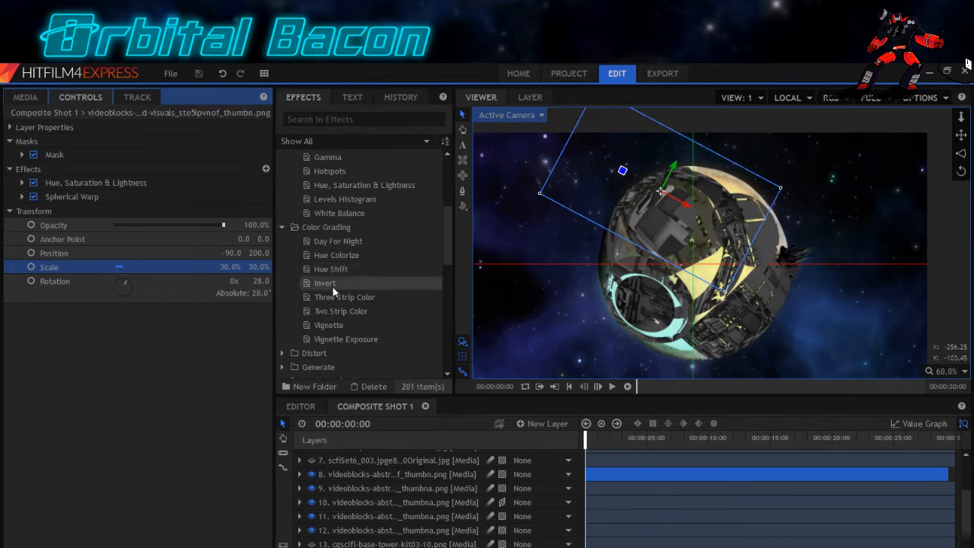
pyautogui.scroll(-3, 329, 301)
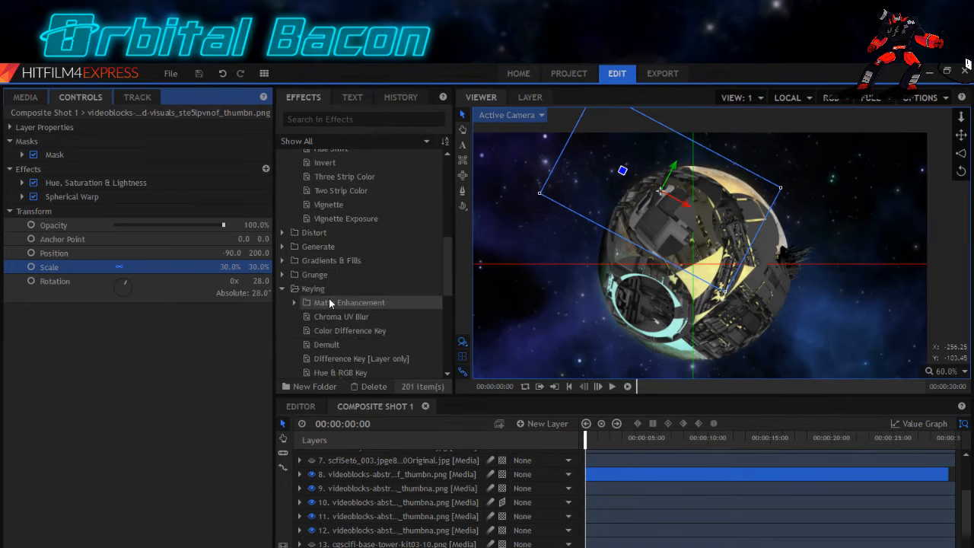
pyautogui.scroll(-2, 329, 298)
pyautogui.click(347, 293)
pyautogui.moveTo(346, 293); pyautogui.dragTo(23, 218)
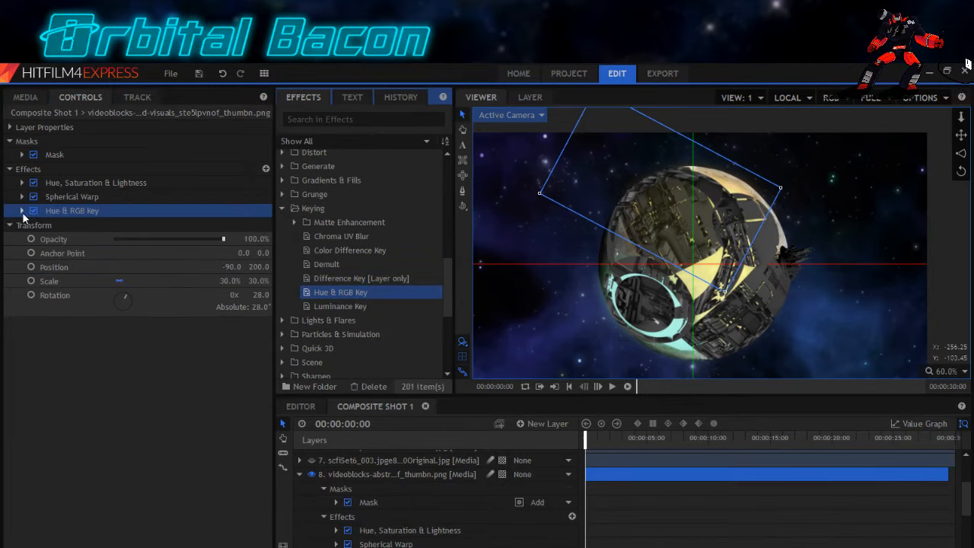
# Configure the Hue & RGB Key to match colors by RGB with a black key color, 11% tolerance and 1% edge softness.
pyautogui.click(22, 213)
pyautogui.click(218, 267)
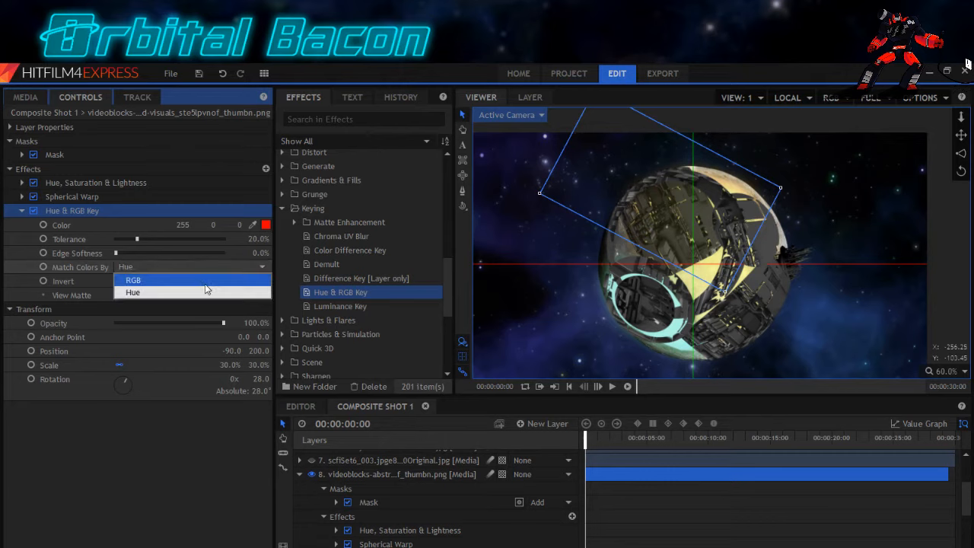
pyautogui.click(204, 284)
pyautogui.click(265, 224)
pyautogui.click(344, 229)
pyautogui.click(579, 433)
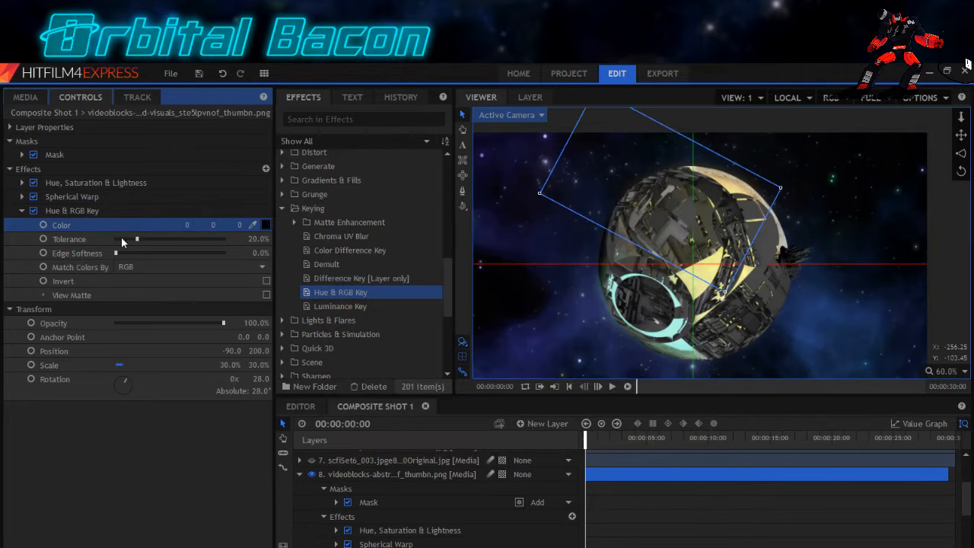
pyautogui.moveTo(121, 238); pyautogui.dragTo(129, 237)
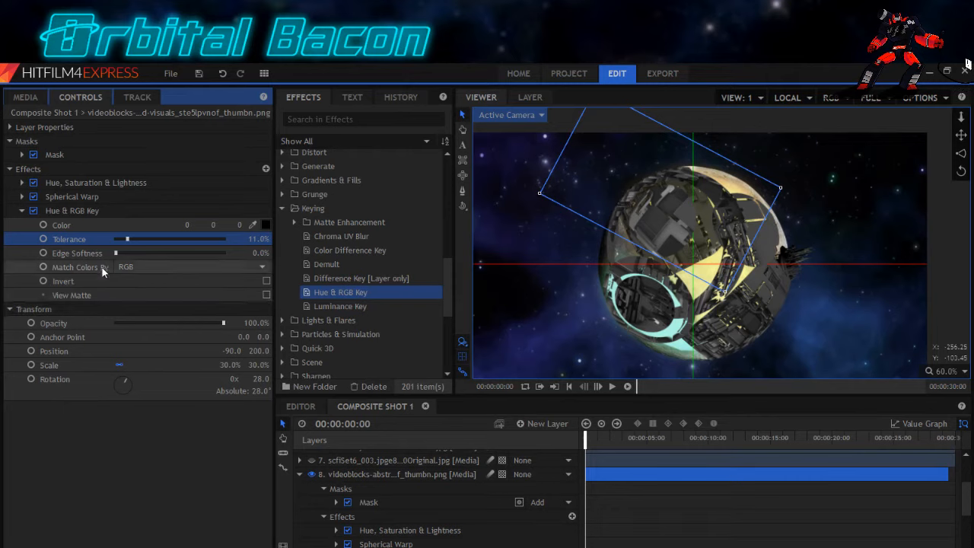
pyautogui.moveTo(114, 253); pyautogui.dragTo(117, 254)
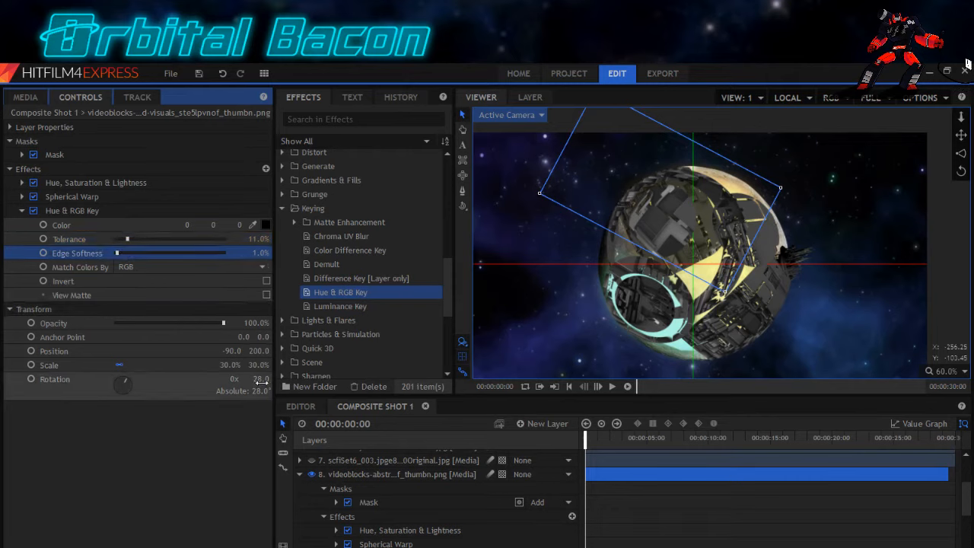
# Rotate the block image layer to 39° and shift it slightly to position -68.3, 201.6.
pyautogui.moveTo(257, 379); pyautogui.dragTo(266, 379)
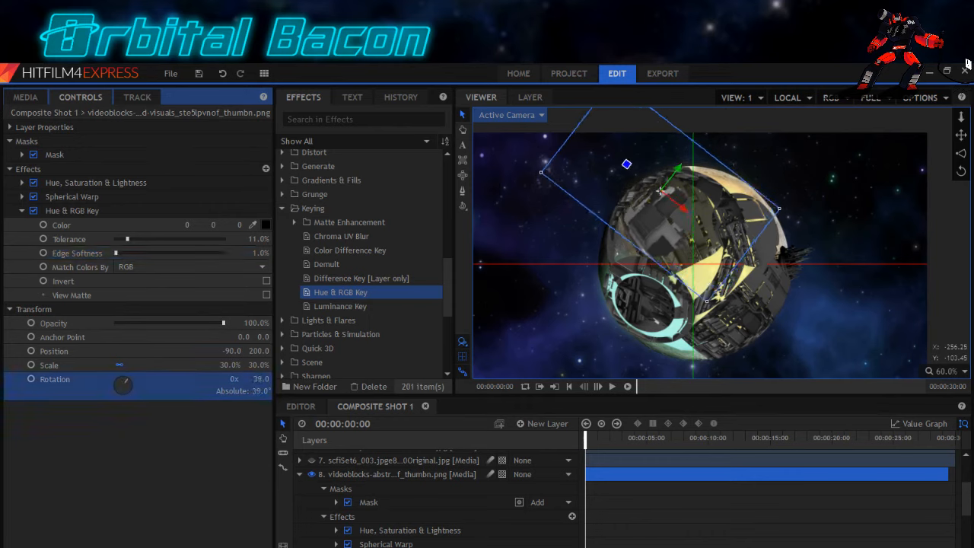
pyautogui.click(667, 196)
pyautogui.moveTo(667, 199); pyautogui.dragTo(666, 194)
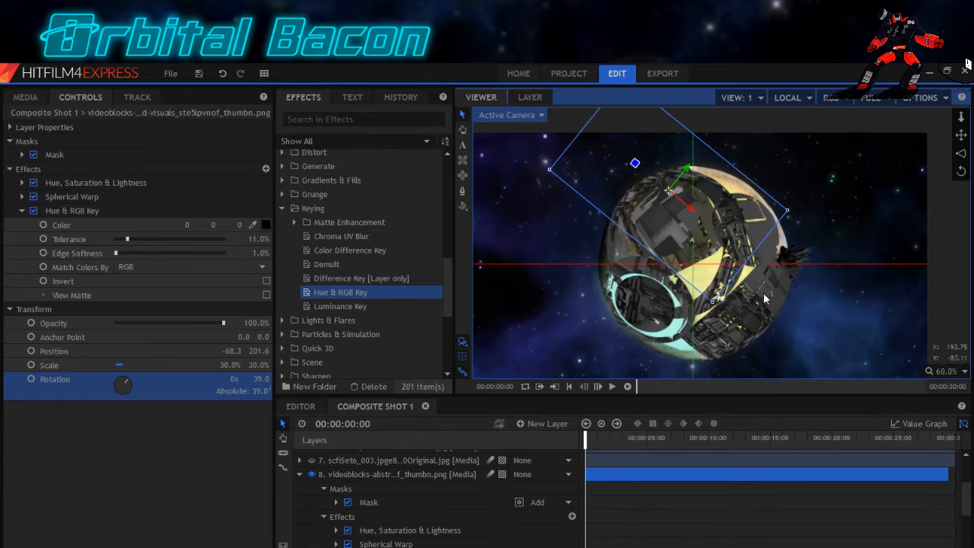
# Duplicate the videoblocks texture layer on the planet's lower right (layer 15) and move the copy to the planet's upper right.
pyautogui.click(298, 475)
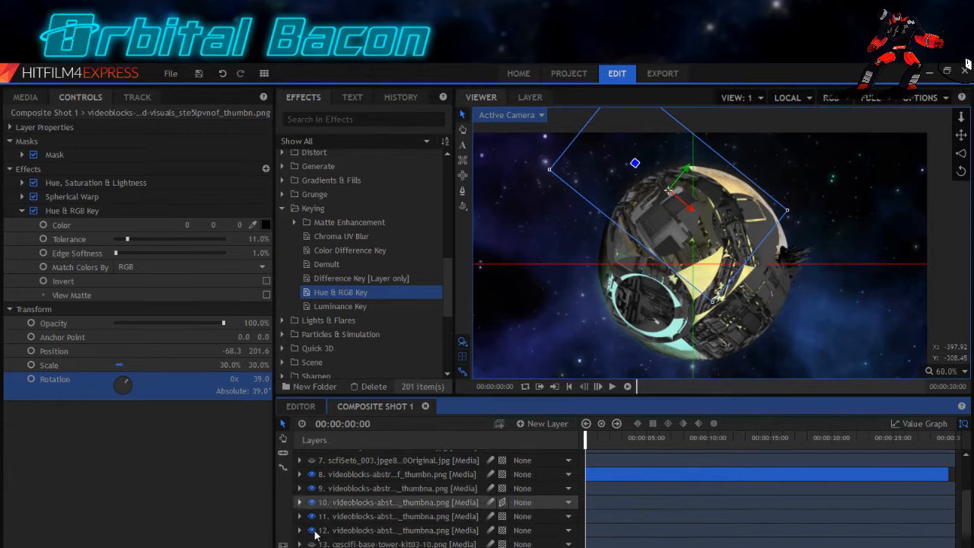
pyautogui.scroll(-3, 343, 531)
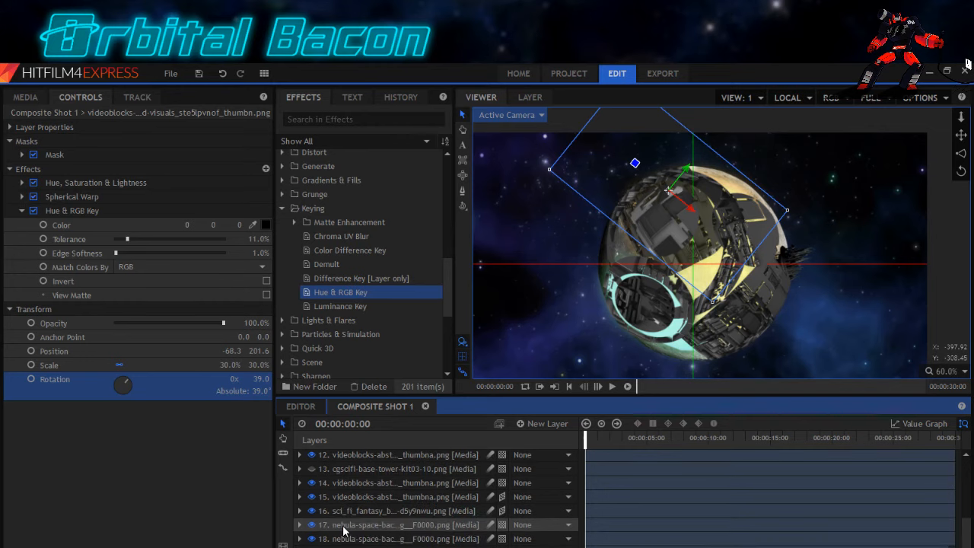
pyautogui.click(340, 498)
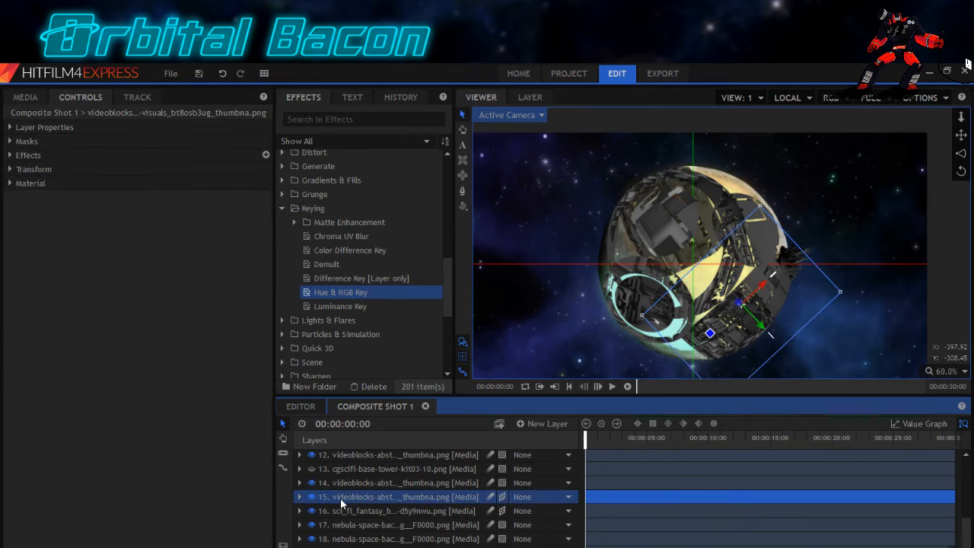
pyautogui.rightClick(341, 498)
pyautogui.click(367, 380)
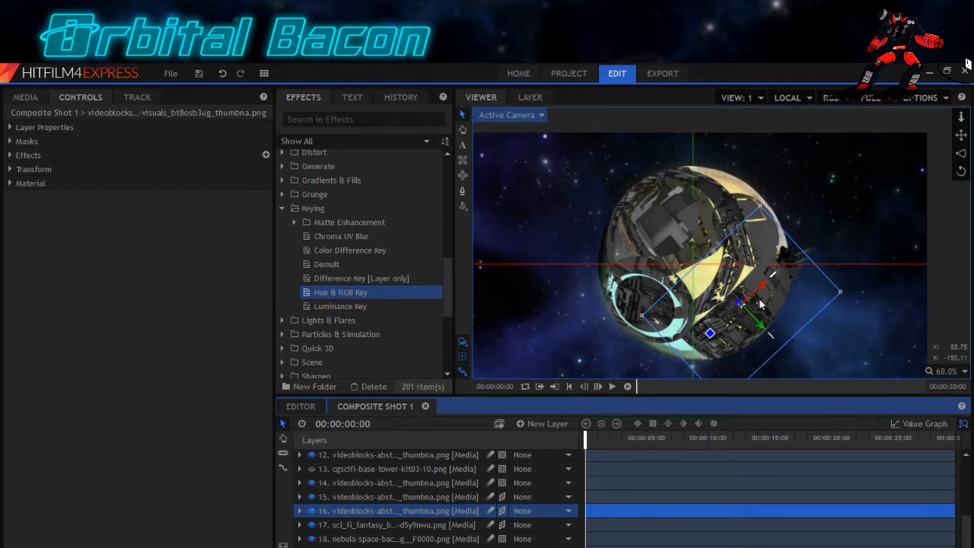
pyautogui.moveTo(769, 273); pyautogui.dragTo(737, 210)
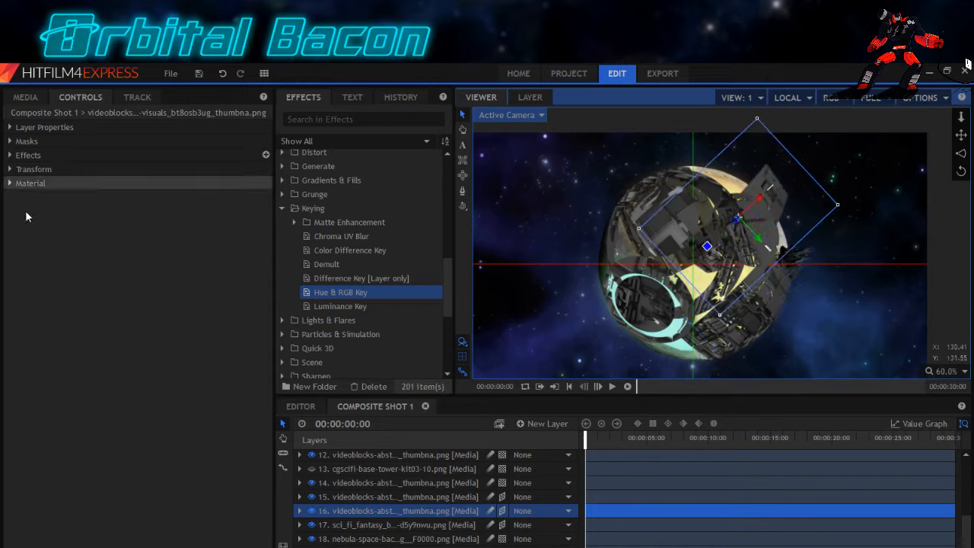
# Rotate the duplicated texture layer to -49° around Z and shift it to position 114.7, 120.6.
pyautogui.click(15, 184)
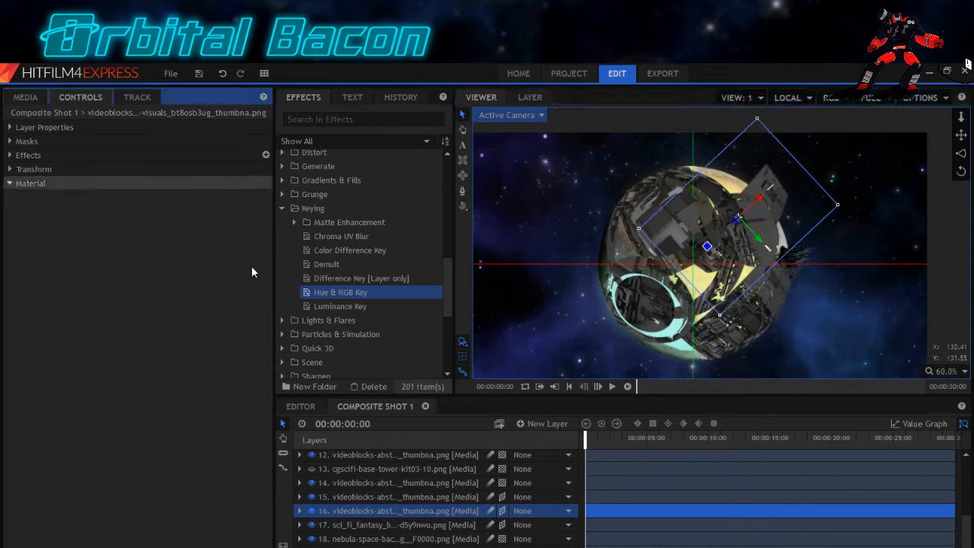
pyautogui.click(15, 183)
pyautogui.click(16, 169)
pyautogui.moveTo(258, 311); pyautogui.dragTo(320, 311)
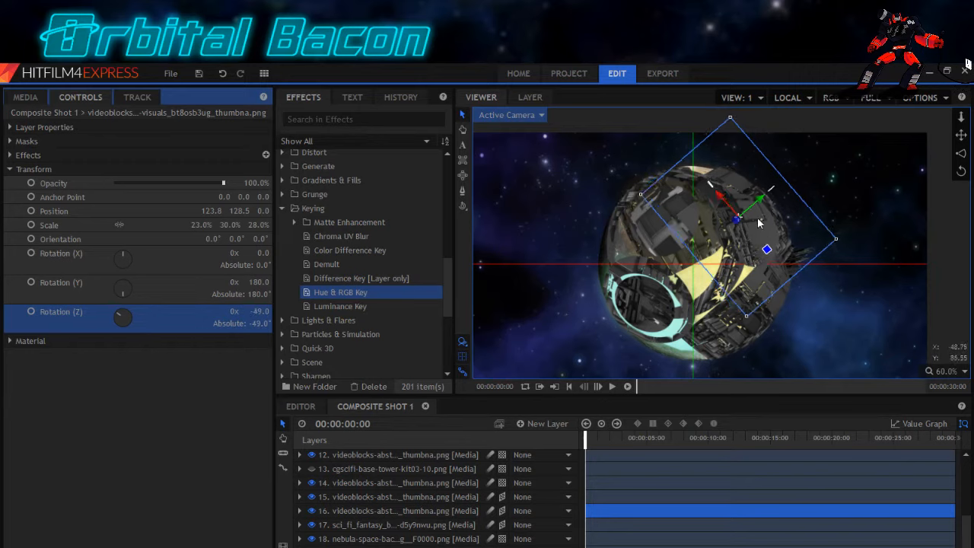
pyautogui.moveTo(759, 202); pyautogui.dragTo(760, 201)
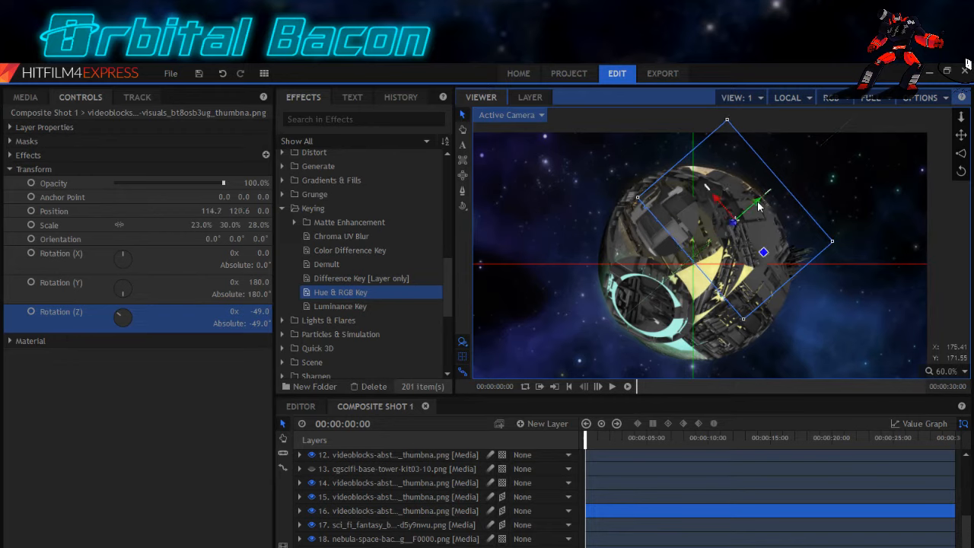
# Refine the duplicate's Z rotation to -50° and nudge it to position 116.0, 121.7.
pyautogui.click(260, 312)
pyautogui.press('BackSpace')
pyautogui.write('-48')
pyautogui.press('Return')
pyautogui.click(262, 312)
pyautogui.press('BackSpace')
pyautogui.write('-50')
pyautogui.press('Return')
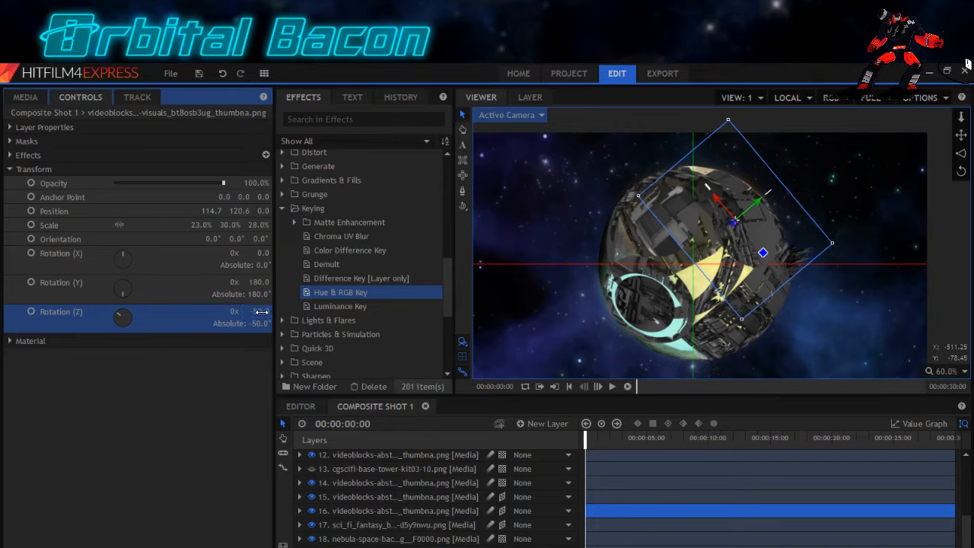
pyautogui.moveTo(757, 202); pyautogui.dragTo(759, 205)
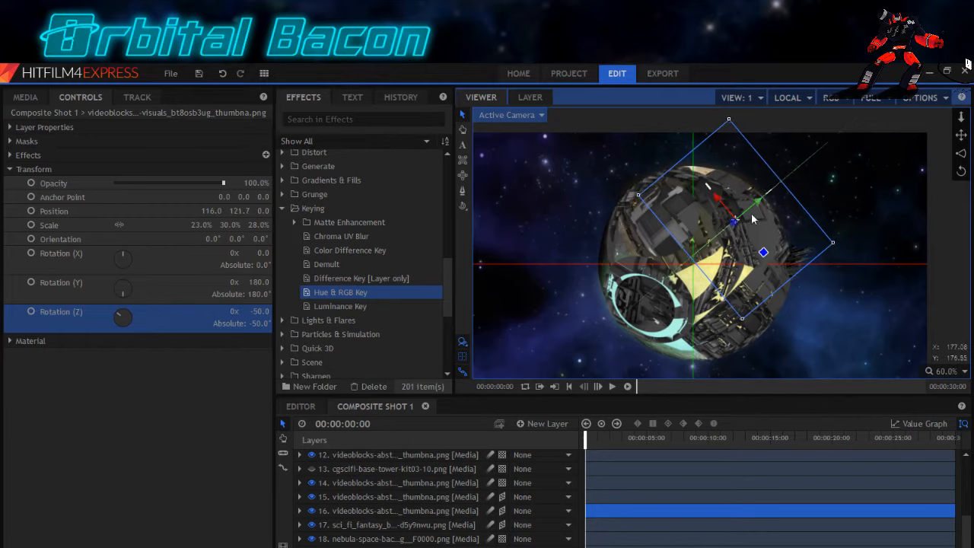
# Move the sci_fi_fantasy layer up in the layer stack, directly below the cgscifi-base-tower-kit layer.
pyautogui.click(351, 525)
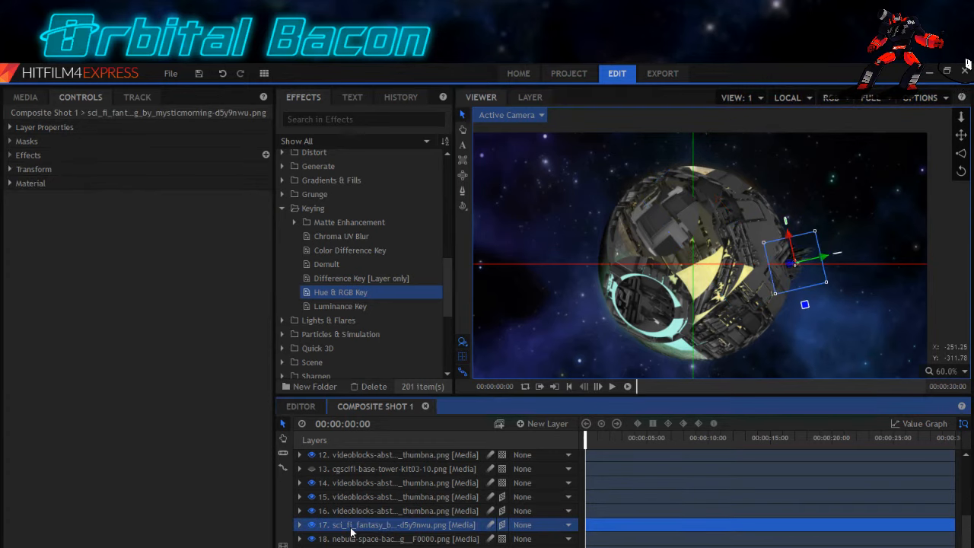
pyautogui.moveTo(351, 531); pyautogui.dragTo(357, 478)
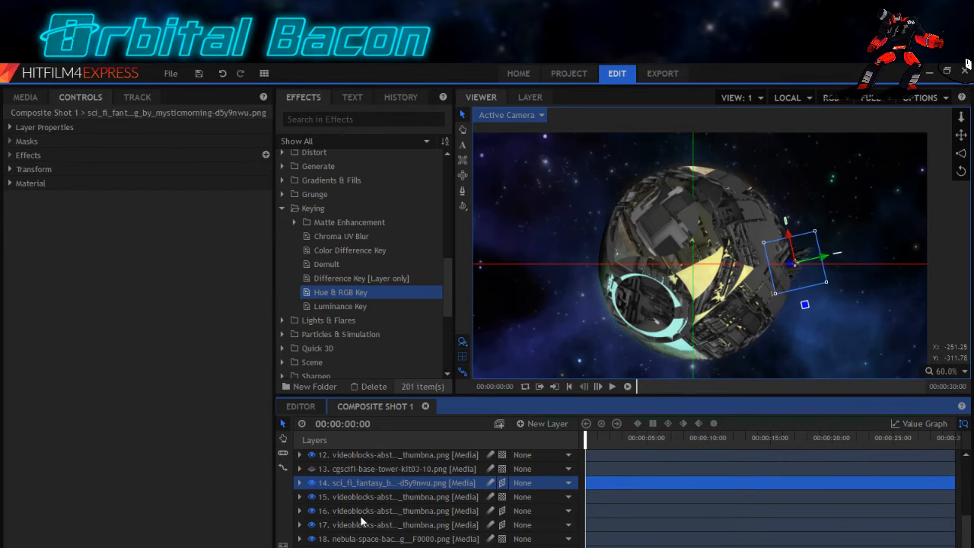
pyautogui.scroll(1, 362, 522)
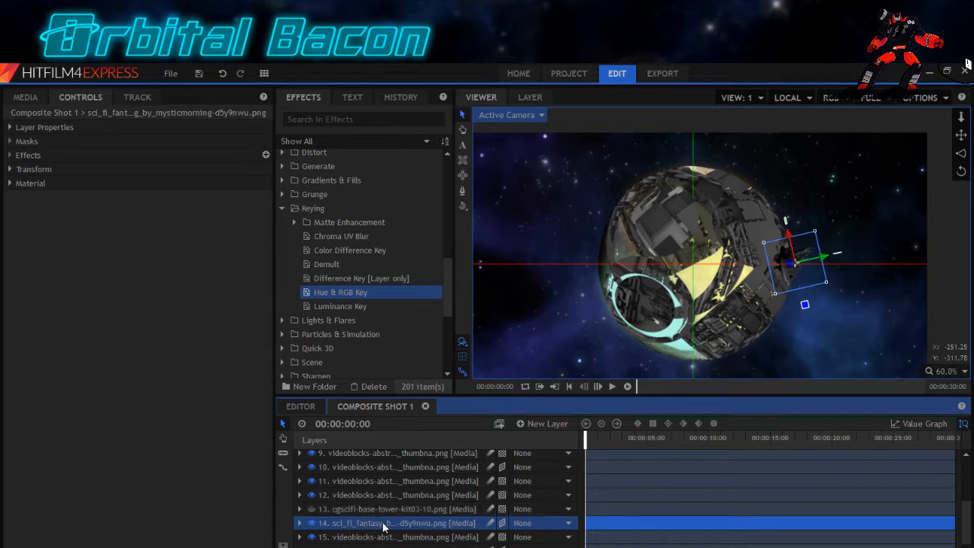
# Select the duplicated texture layer on the planet's upper right (layer 17) and expand its effects.
pyautogui.click(366, 538)
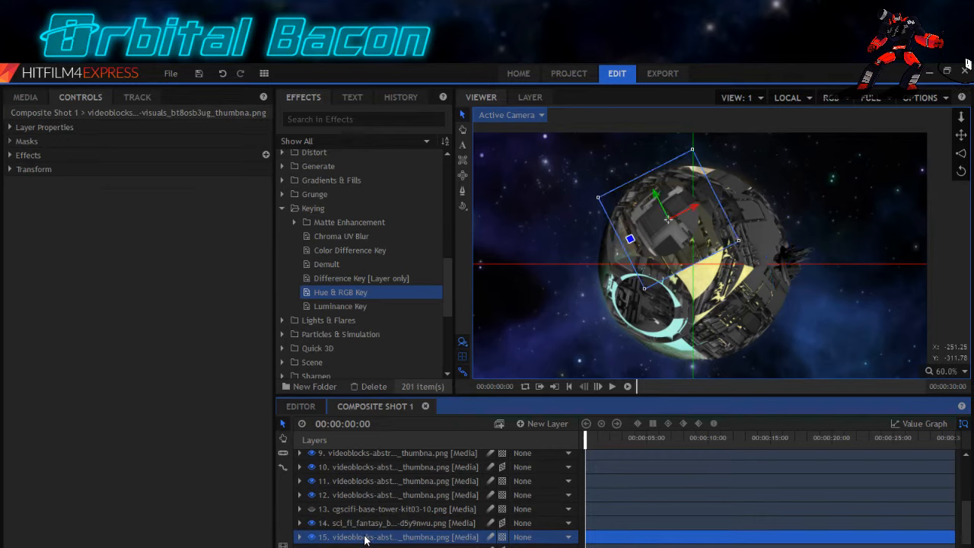
pyautogui.scroll(-2, 366, 539)
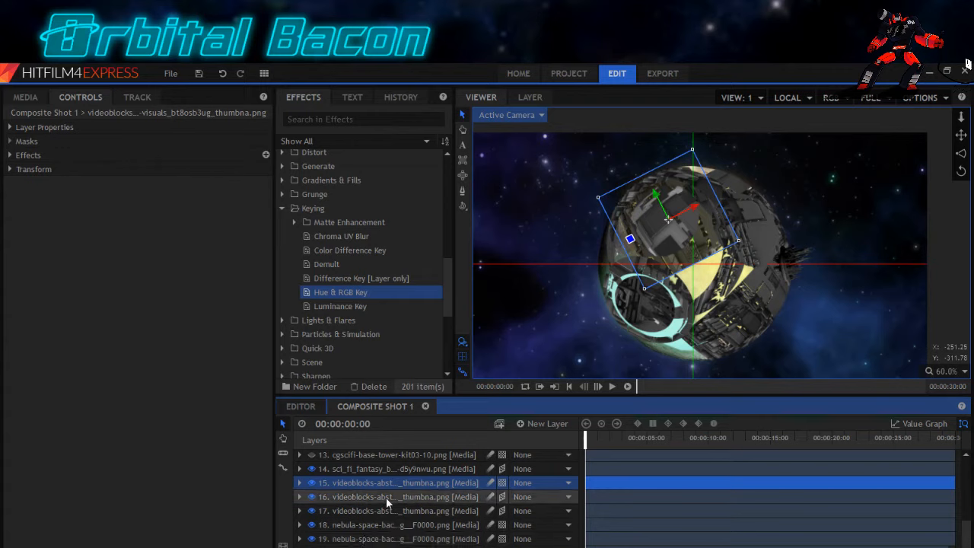
pyautogui.click(343, 498)
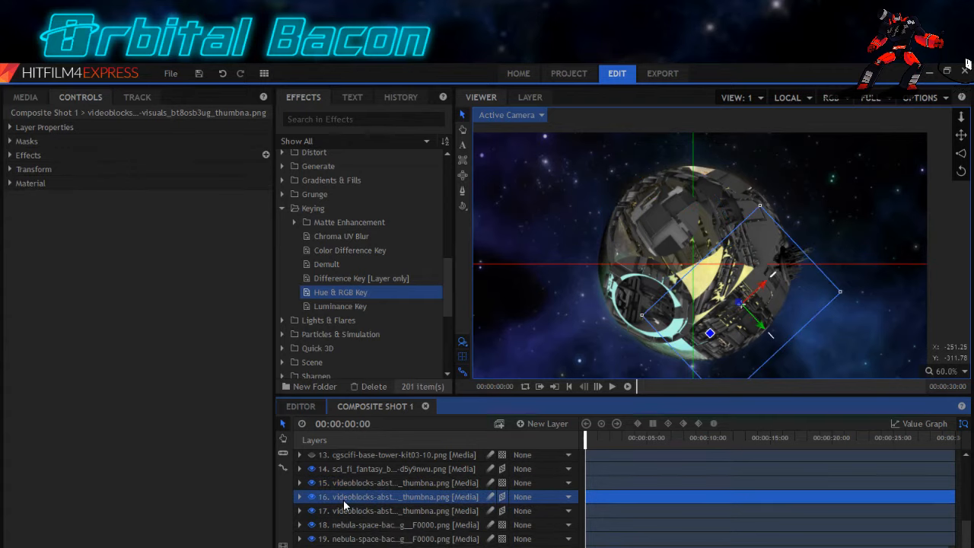
pyautogui.click(346, 484)
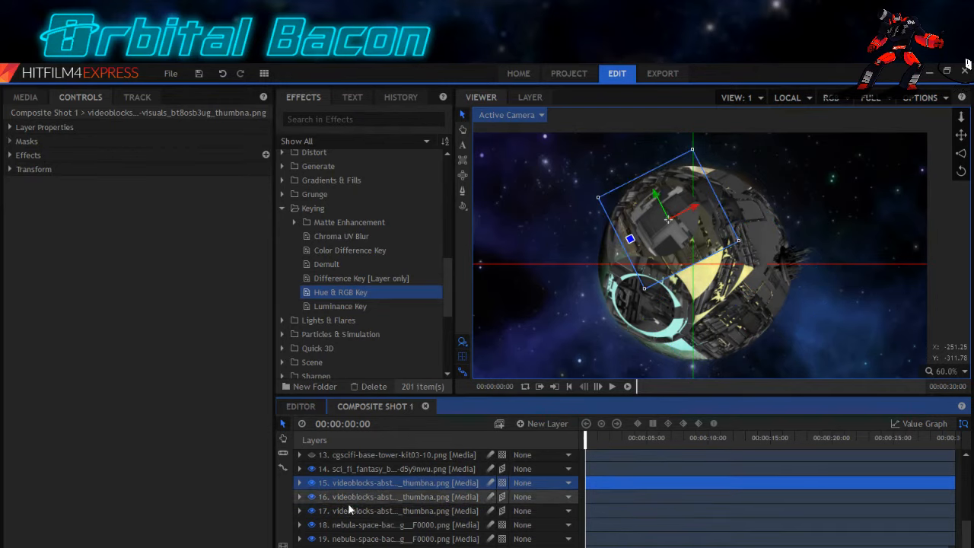
pyautogui.click(349, 513)
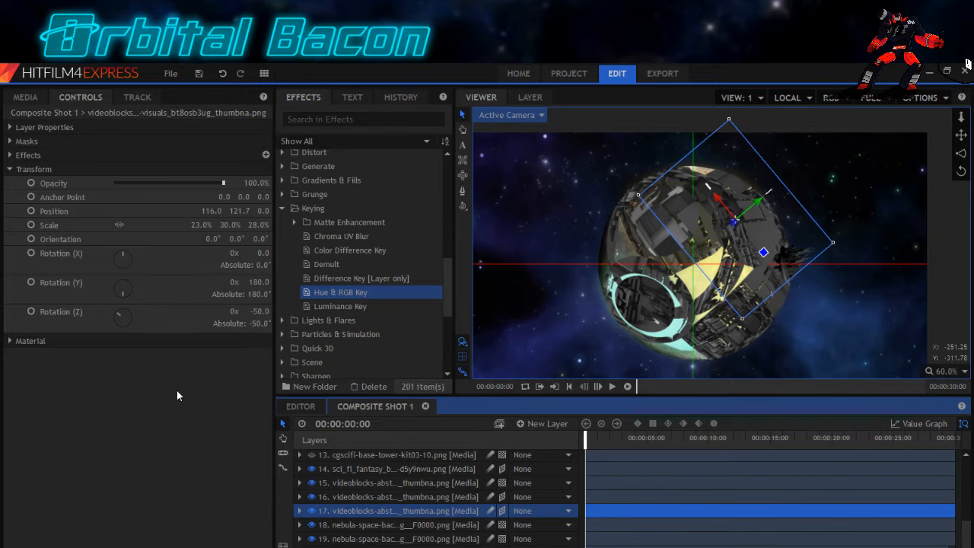
pyautogui.click(9, 155)
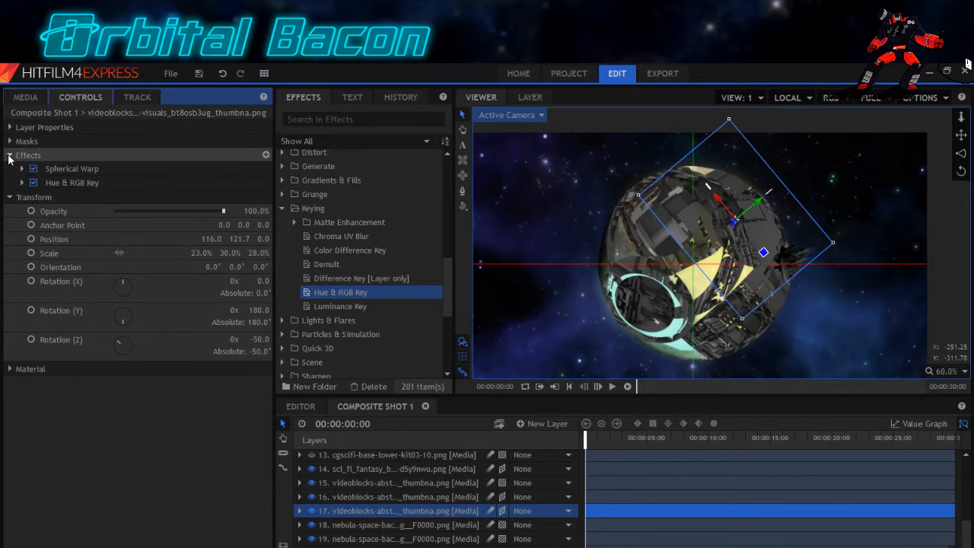
# Add the Hue Shift effect to layer 17 and set its hue shift to -11°.
pyautogui.scroll(3, 326, 271)
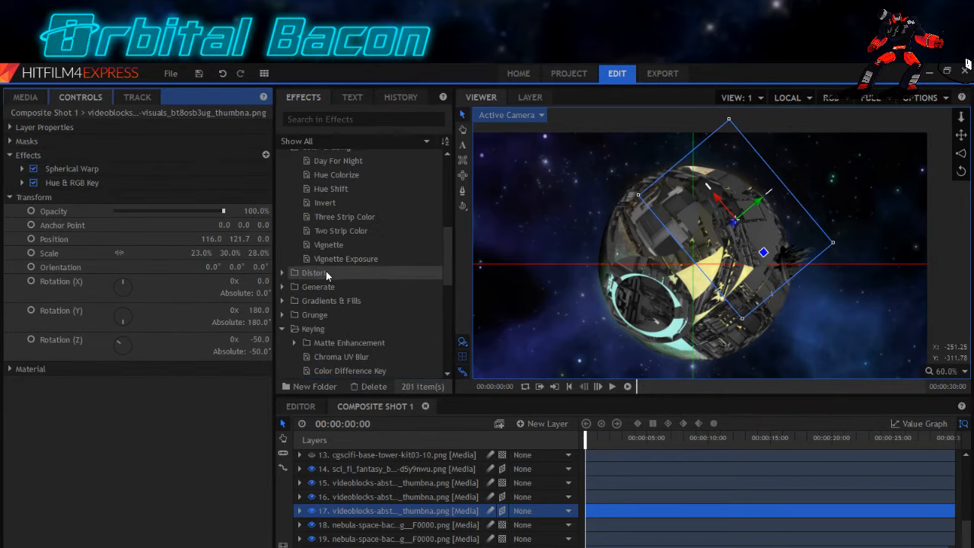
pyautogui.scroll(2, 325, 271)
pyautogui.click(332, 229)
pyautogui.moveTo(115, 211); pyautogui.dragTo(34, 200)
pyautogui.click(22, 196)
pyautogui.moveTo(122, 215); pyautogui.dragTo(330, 219)
# Add the Color Temperature effect above Hue Shift on layer 17 and set the temperature to 13020°K.
pyautogui.scroll(4, 330, 219)
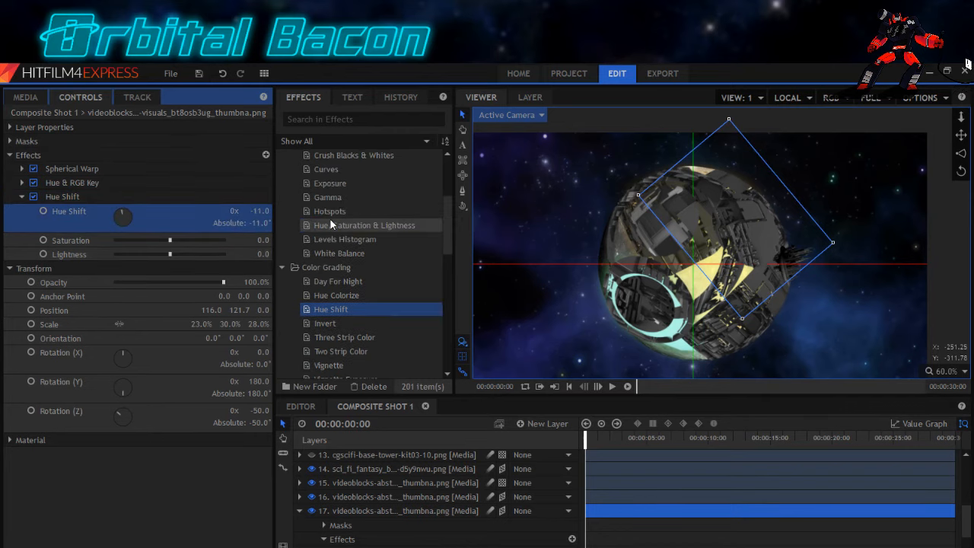
pyautogui.scroll(2, 330, 219)
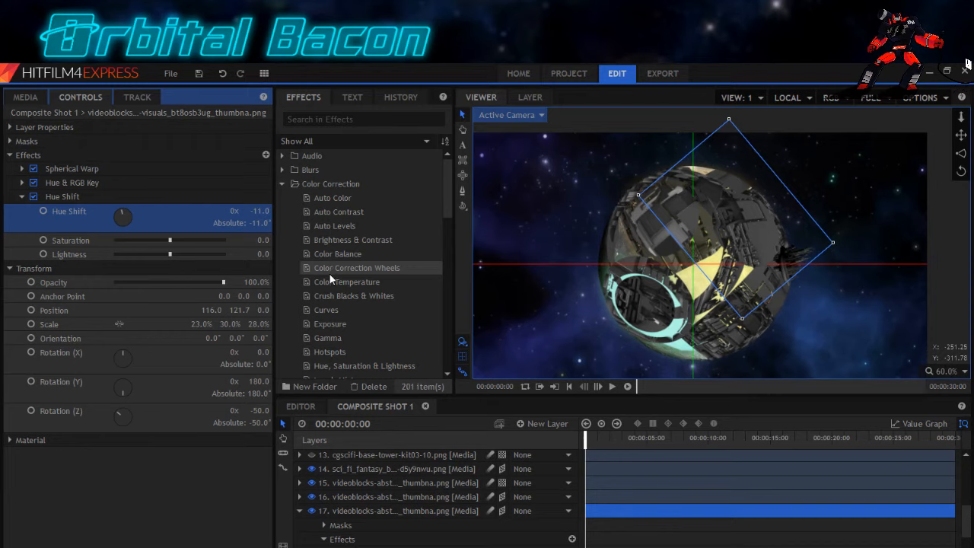
pyautogui.moveTo(333, 284); pyautogui.dragTo(61, 213)
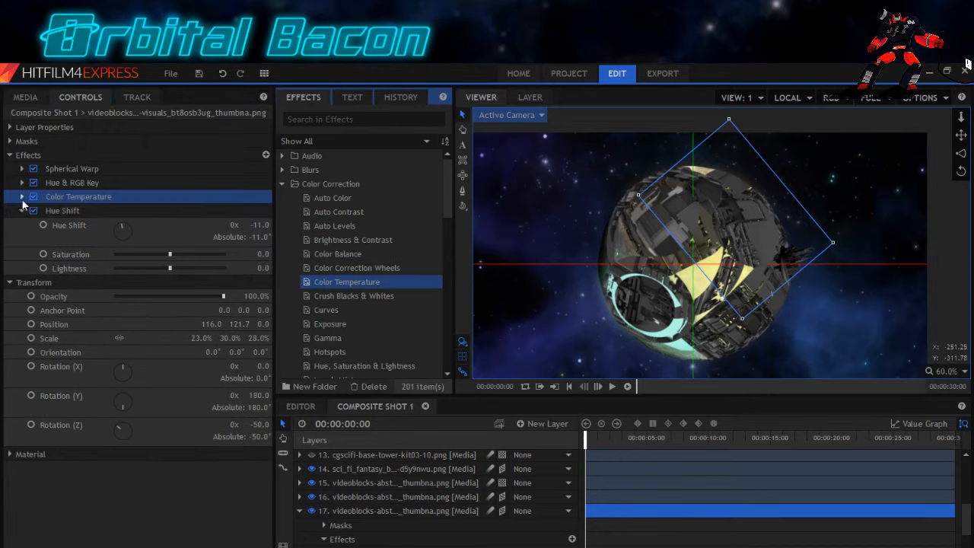
pyautogui.click(22, 197)
pyautogui.moveTo(133, 211); pyautogui.dragTo(211, 216)
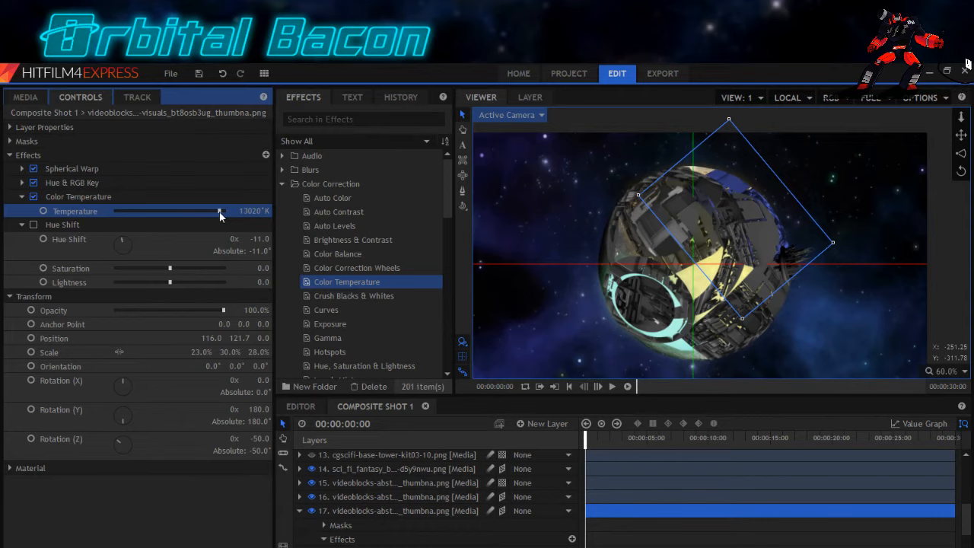
# Enable the Hue Shift effect on layer 17 and reset its hue shift to 0°.
pyautogui.click(34, 225)
pyautogui.click(265, 238)
pyautogui.write('0')
pyautogui.press('Return')
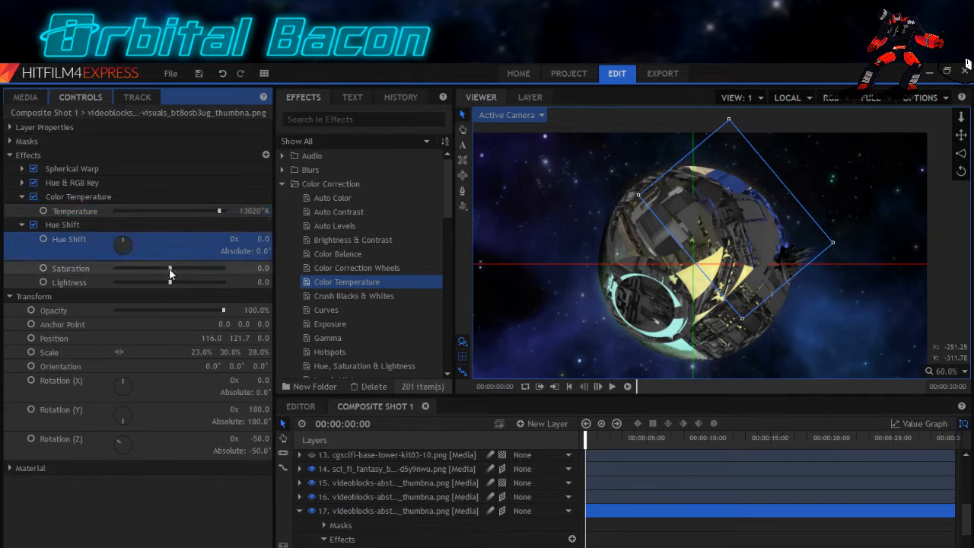
# Set layer 17's Hue Shift saturation to 30 and lightness to -8, and its opacity to 94%.
pyautogui.moveTo(169, 268); pyautogui.dragTo(185, 268)
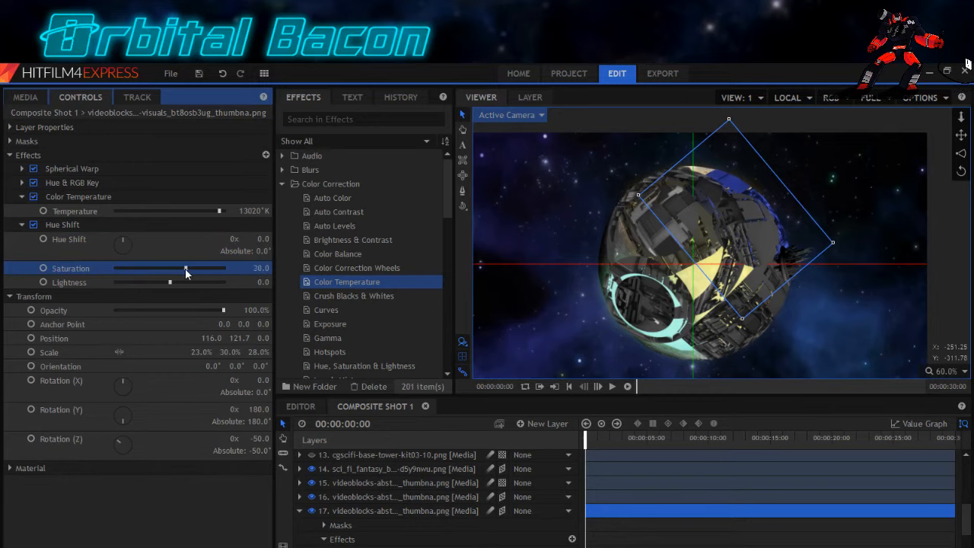
pyautogui.click(160, 282)
pyautogui.moveTo(160, 282); pyautogui.dragTo(166, 282)
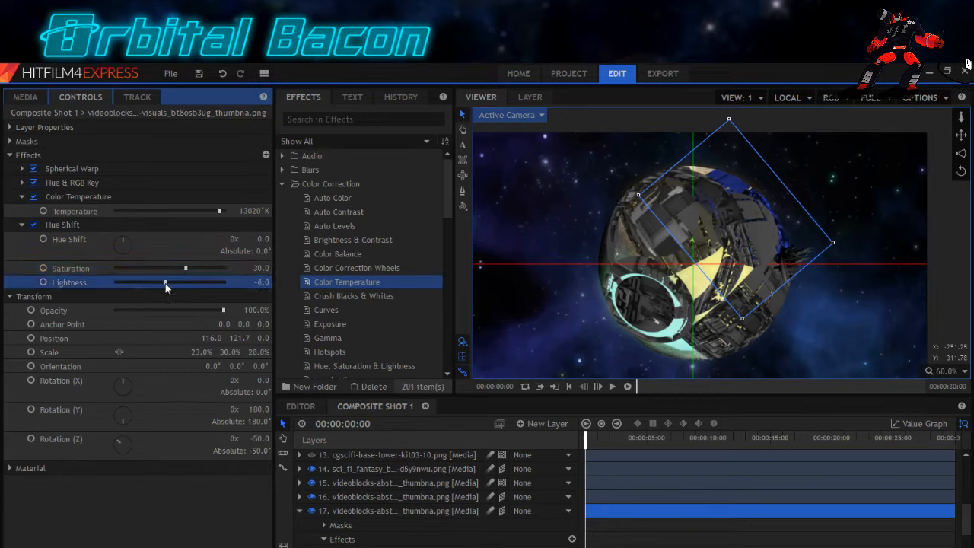
pyautogui.click(213, 310)
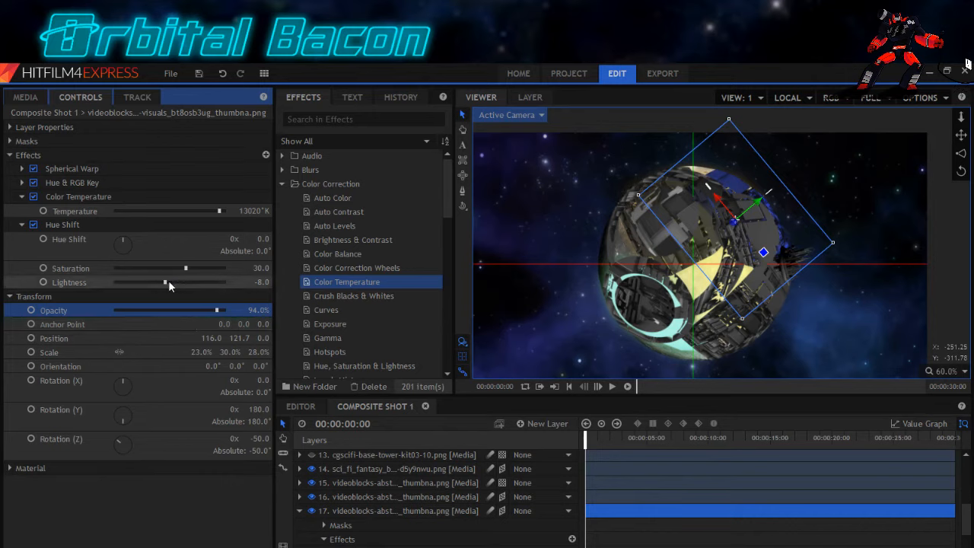
# Fine-tune layer 17 to a Hue Shift lightness of -6 and a color temperature of 12420°K, keeping saturation at 30.
pyautogui.moveTo(166, 280); pyautogui.dragTo(169, 281)
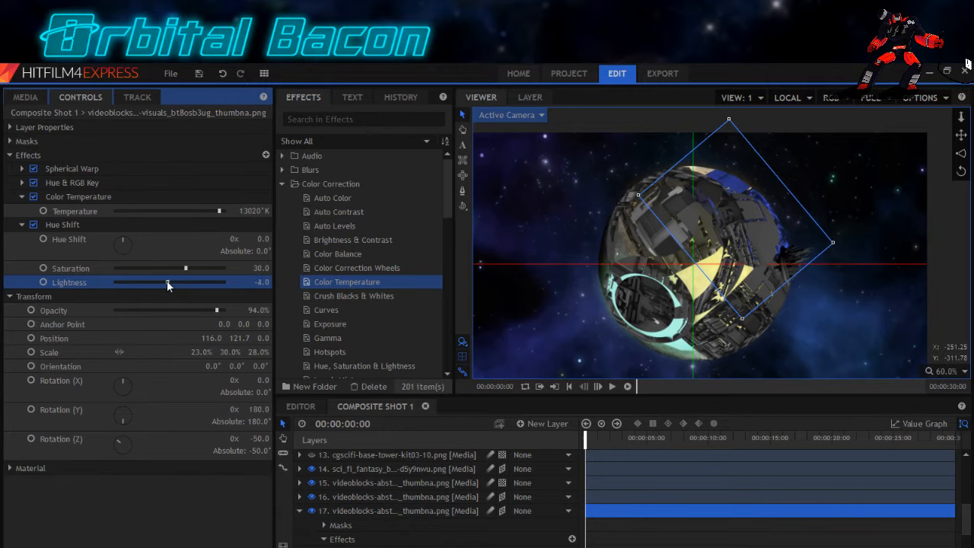
pyautogui.moveTo(186, 268); pyautogui.dragTo(184, 272)
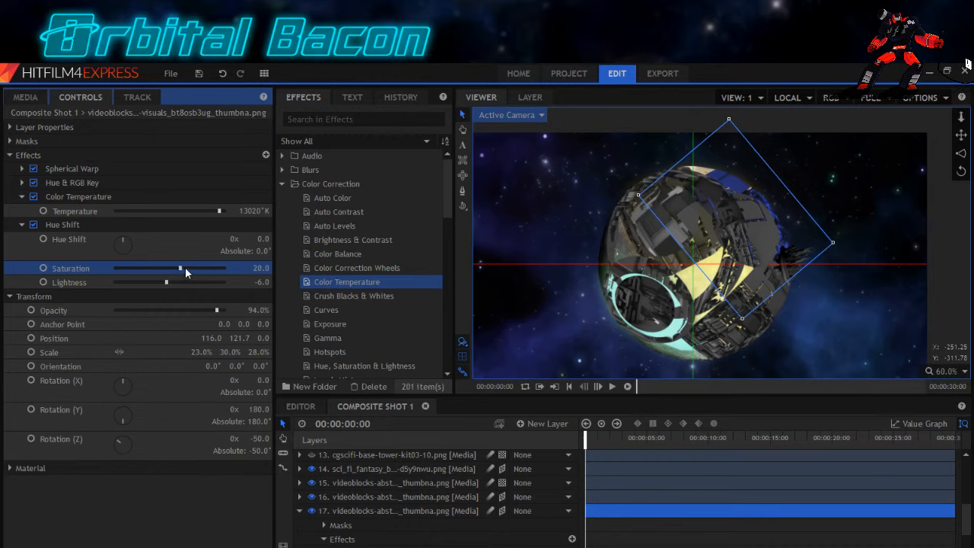
pyautogui.moveTo(219, 211)
pyautogui.mouseDown()
pyautogui.moveTo(203, 215)
pyautogui.moveTo(214, 212)
pyautogui.mouseUp()
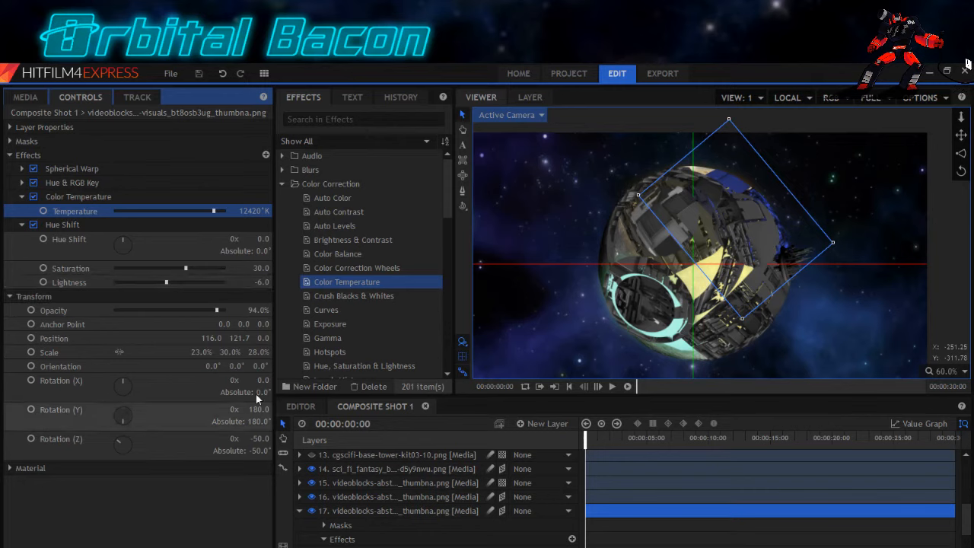
# Add the Color Temperature effect to the texture layer on the planet's upper left (layer 15) and expand its effects.
pyautogui.click(299, 511)
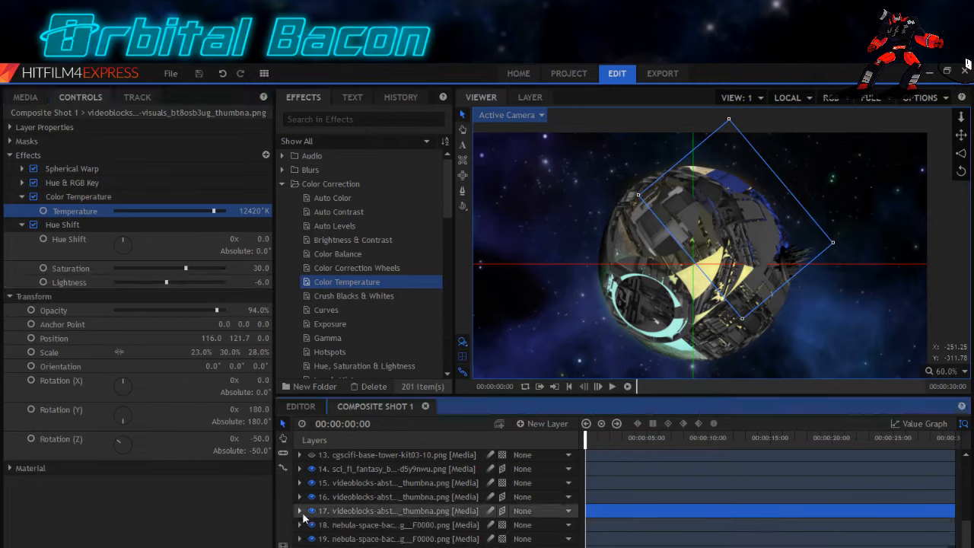
pyautogui.click(350, 487)
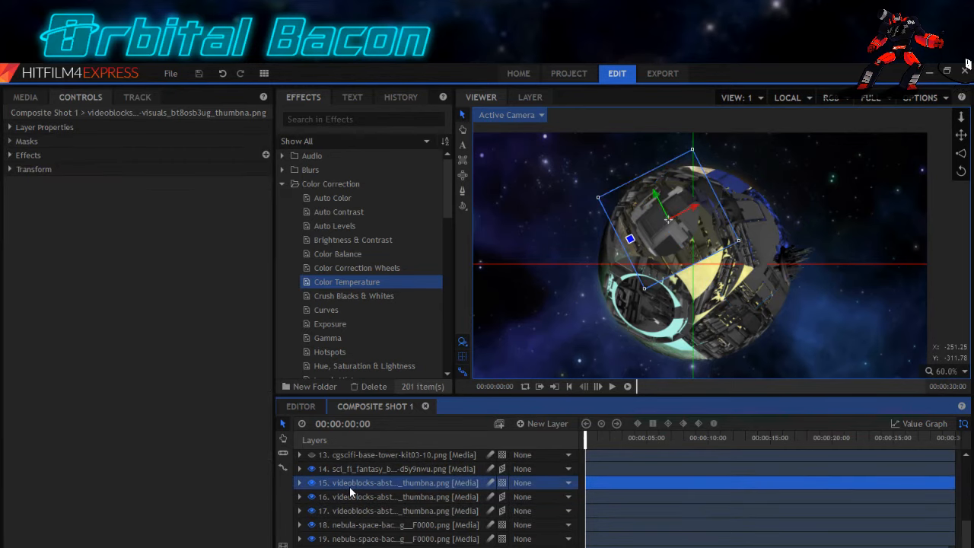
pyautogui.click(311, 484)
pyautogui.click(311, 484)
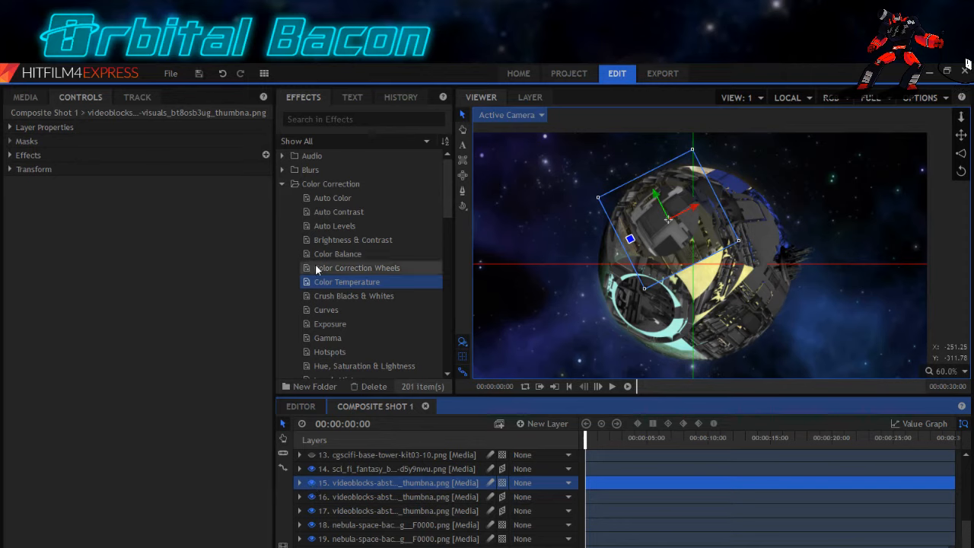
pyautogui.click(26, 156)
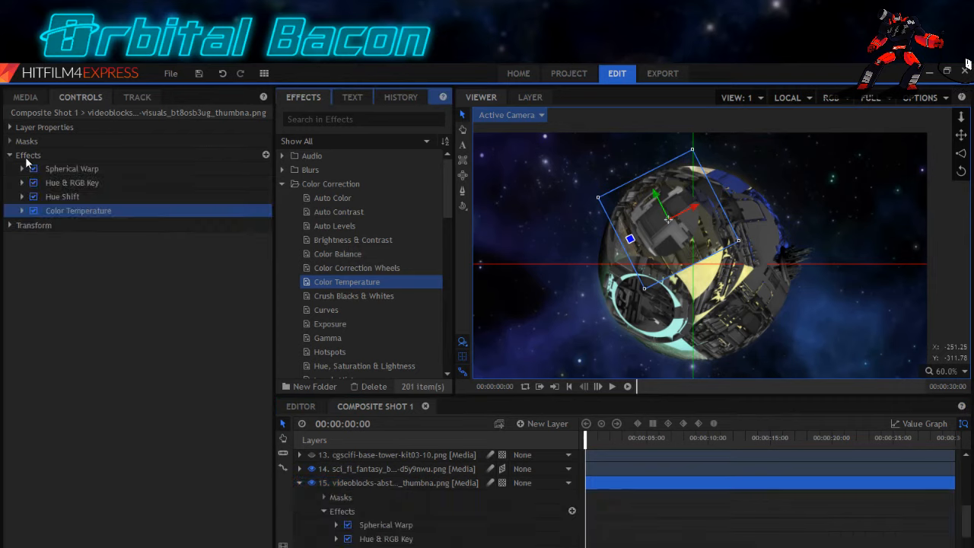
# Place layer 15's Color Temperature effect above Hue Shift and set its temperature to 12300°K.
pyautogui.click(21, 211)
pyautogui.click(21, 197)
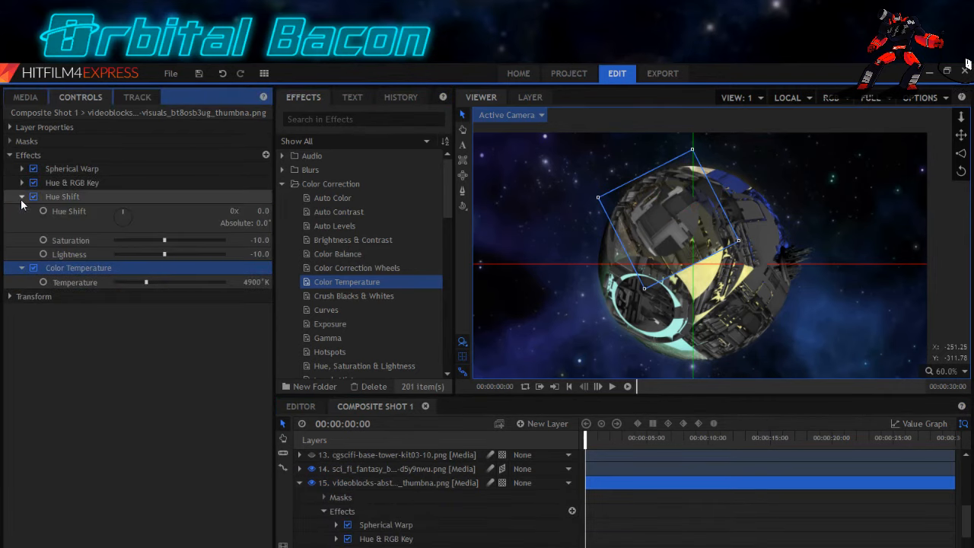
pyautogui.moveTo(52, 197); pyautogui.dragTo(53, 287)
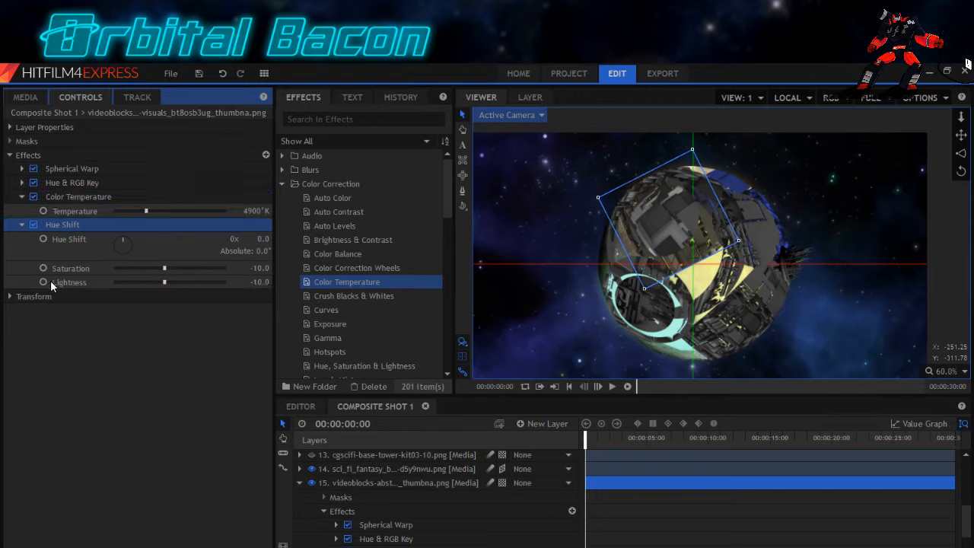
pyautogui.moveTo(146, 211); pyautogui.dragTo(211, 211)
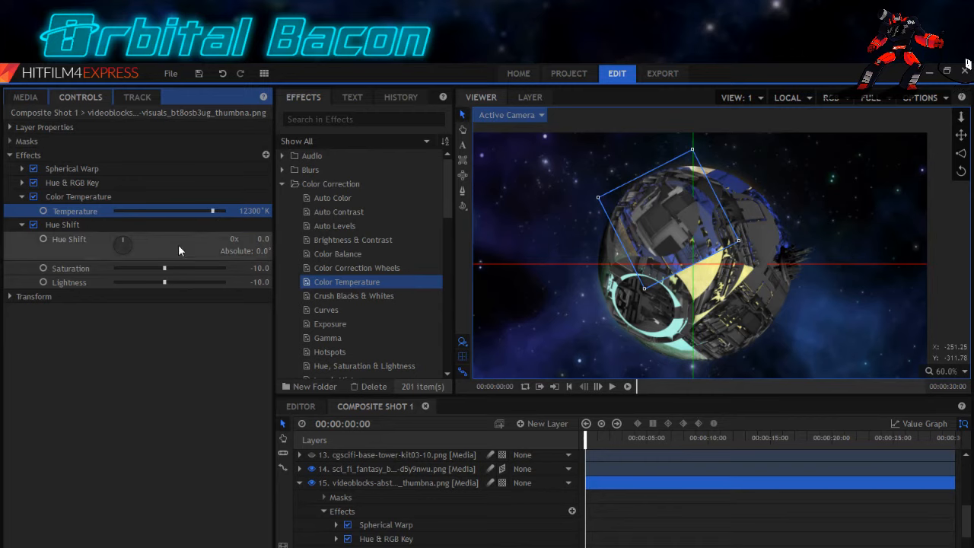
# Set layer 15's Hue Shift saturation to 16 and lightness to -18, and its opacity to 94%.
pyautogui.click(159, 282)
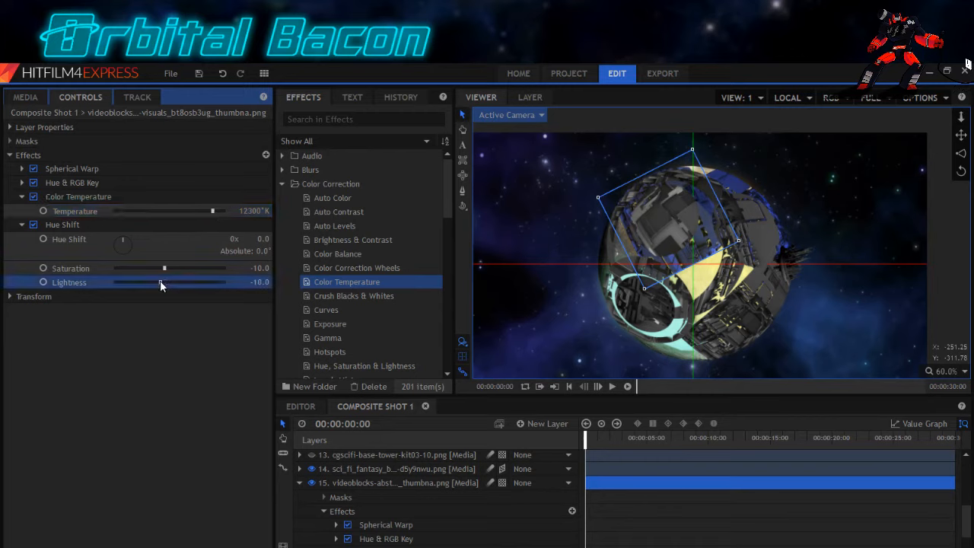
pyautogui.moveTo(165, 268); pyautogui.dragTo(178, 268)
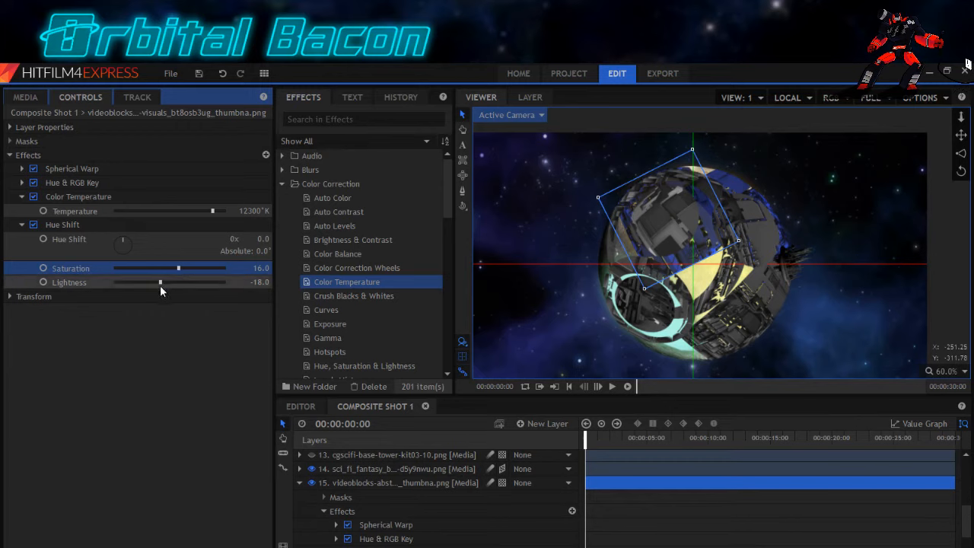
pyautogui.click(10, 299)
pyautogui.click(204, 311)
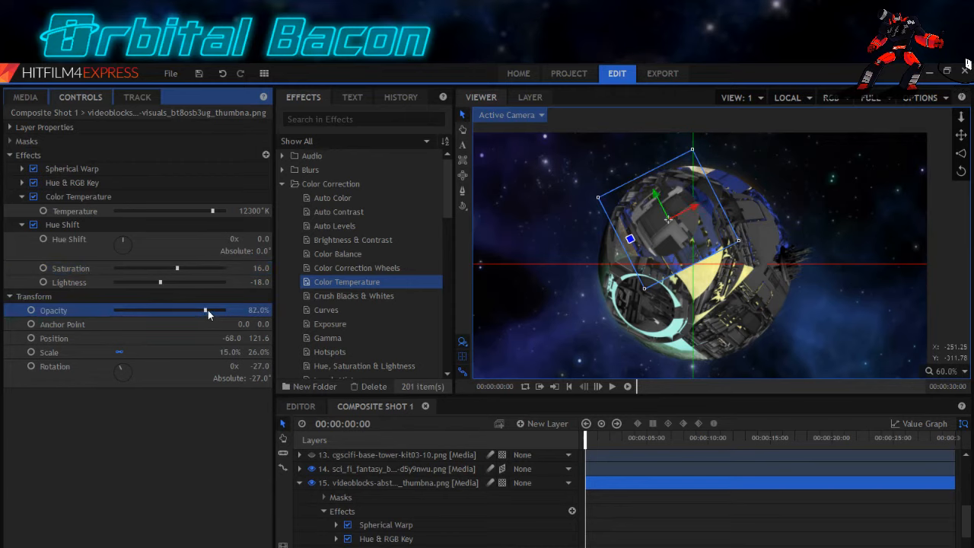
pyautogui.moveTo(211, 309); pyautogui.dragTo(228, 310)
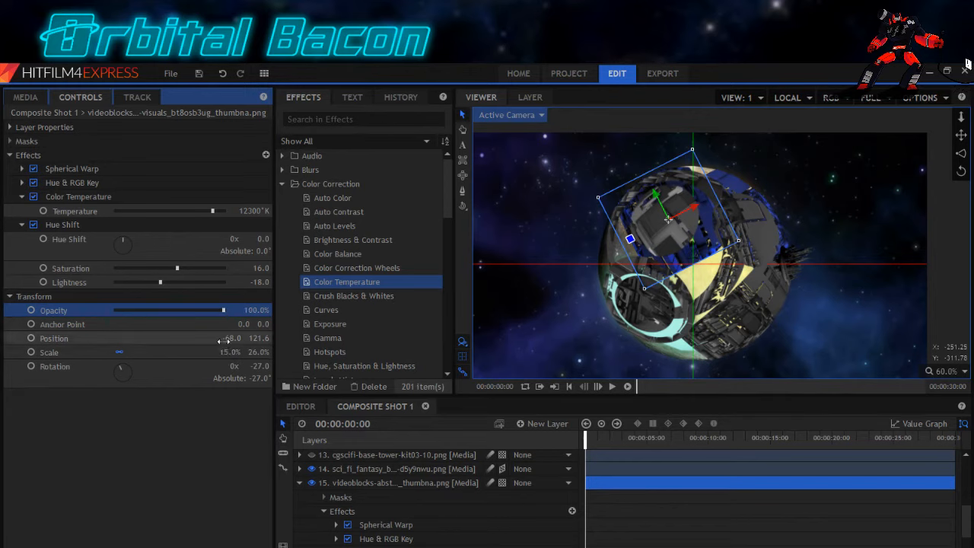
pyautogui.moveTo(224, 311); pyautogui.dragTo(218, 312)
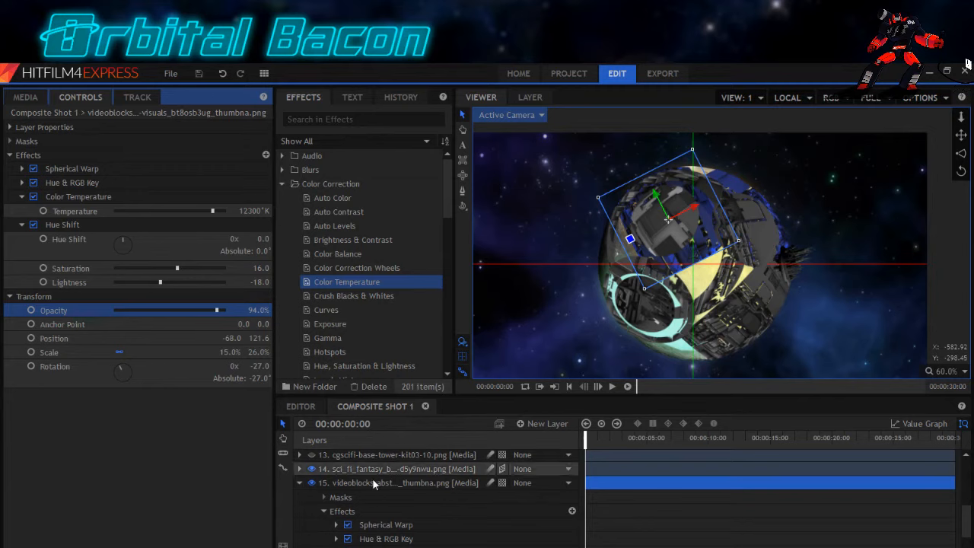
# Rotate layer 15 to -1° and move it toward the planet's upper middle, at position -14.6, 136.6.
pyautogui.moveTo(259, 366); pyautogui.dragTo(281, 366)
pyautogui.moveTo(670, 221); pyautogui.dragTo(688, 221)
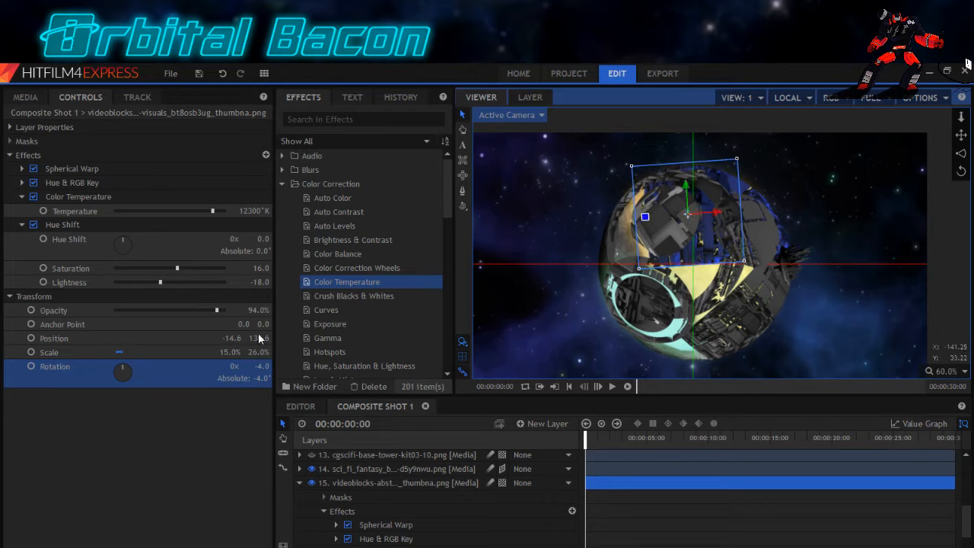
pyautogui.moveTo(261, 367); pyautogui.dragTo(265, 367)
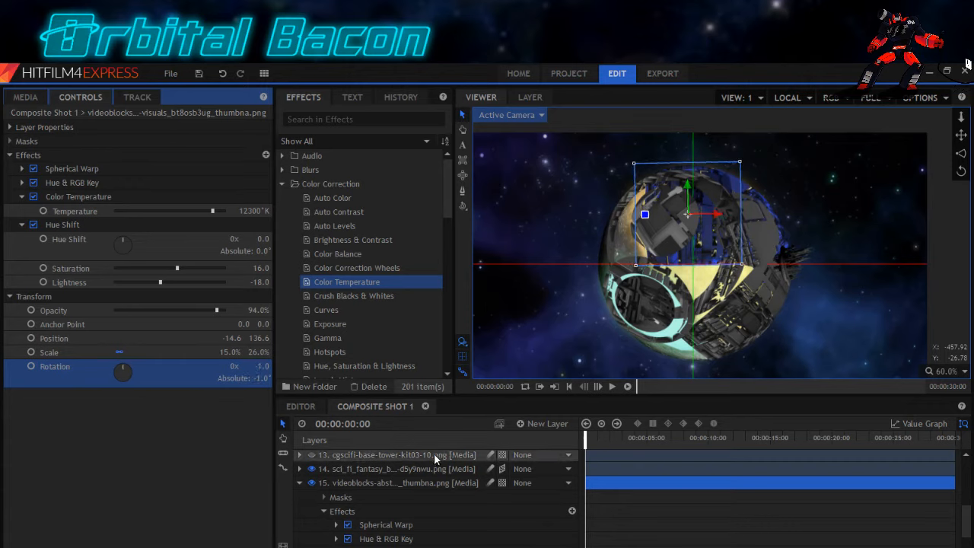
# Set layer 15's Hue & RGB Key tolerance to 8% and edge softness to 4%.
pyautogui.click(340, 458)
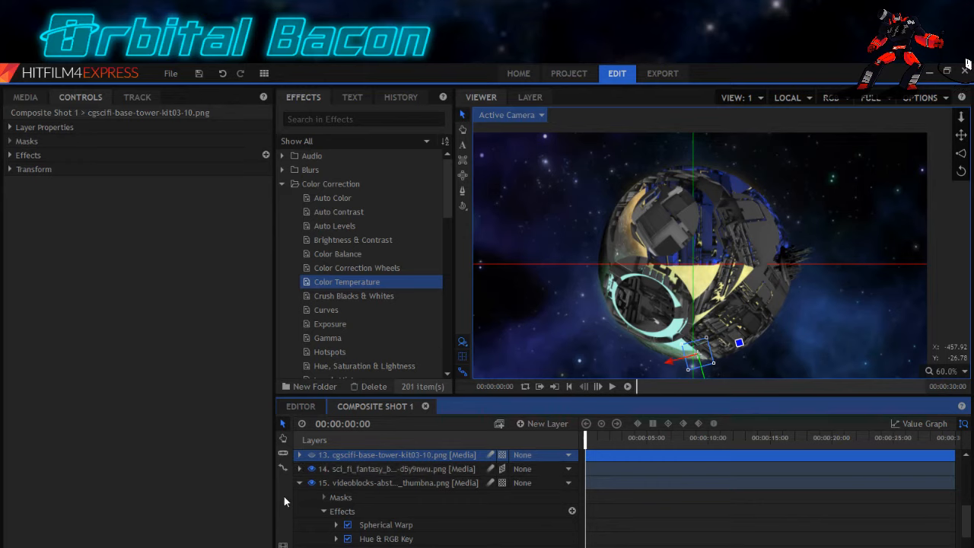
pyautogui.click(301, 485)
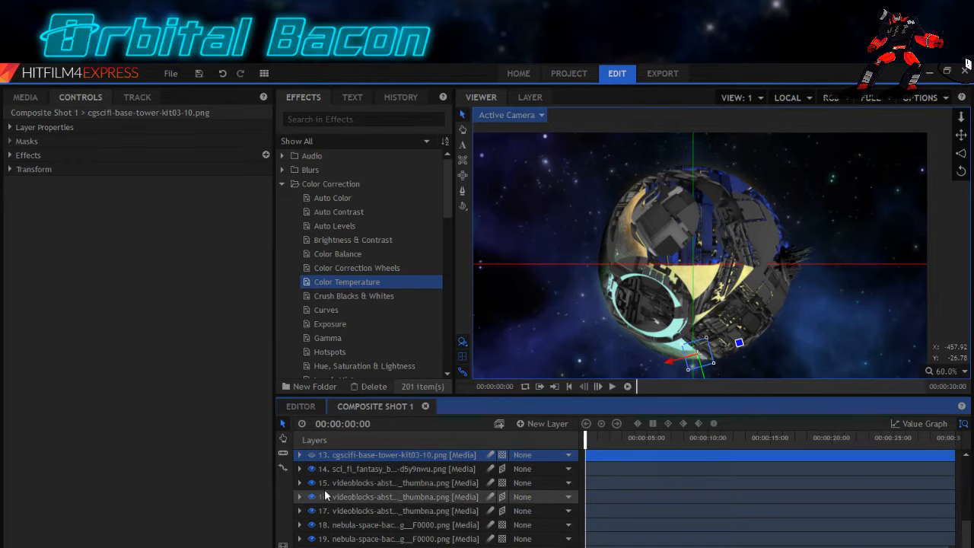
pyautogui.click(331, 487)
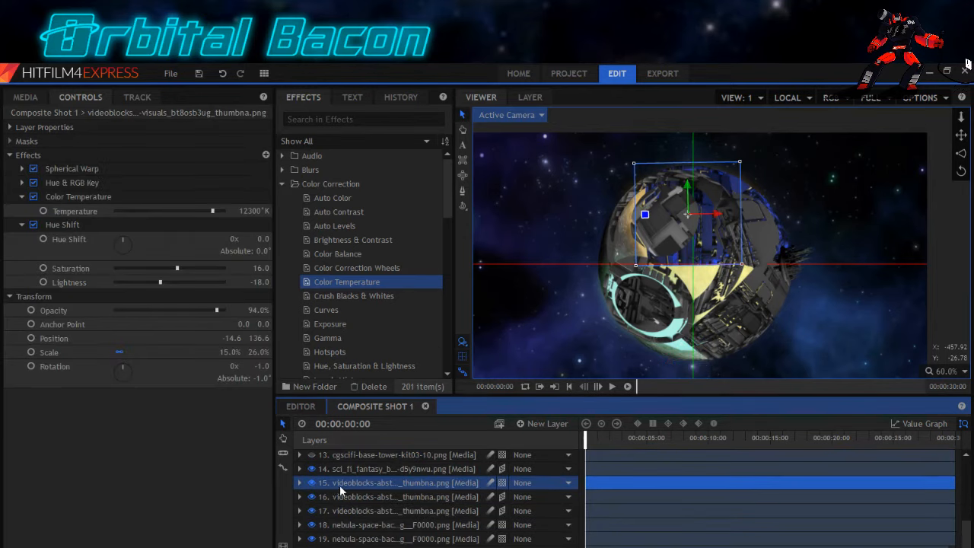
pyautogui.click(21, 184)
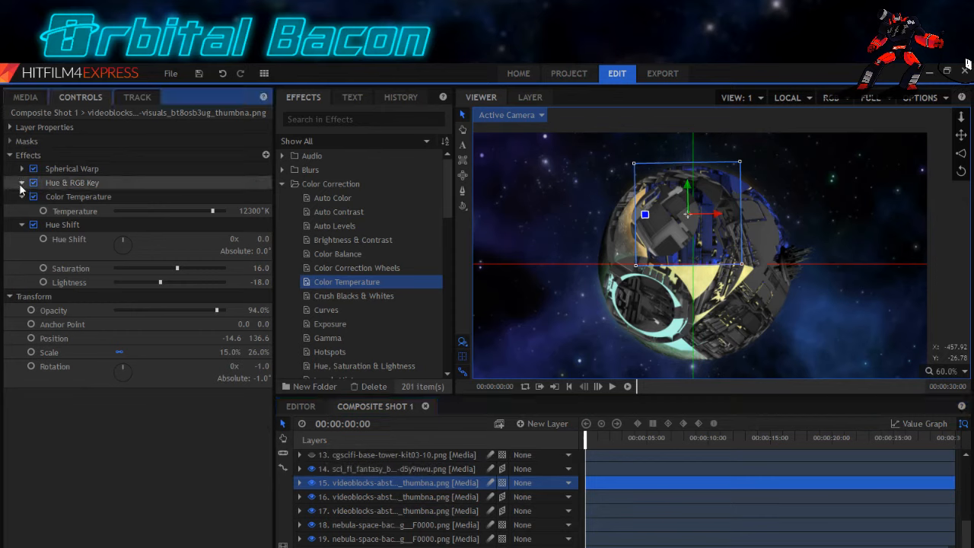
pyautogui.moveTo(120, 212); pyautogui.dragTo(118, 225)
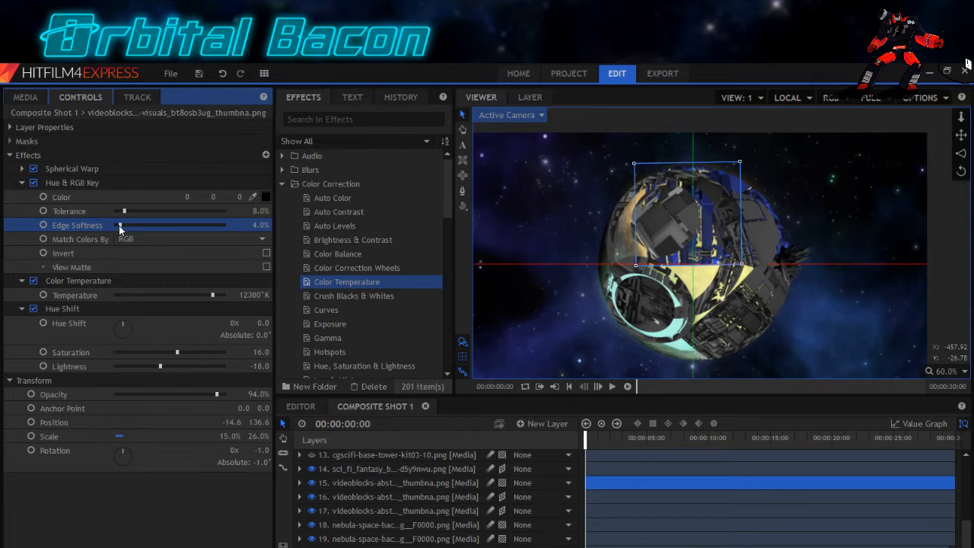
# Check which planet patch each videoblocks texture layer covers, and toggle layer 17's visibility to identify its patch.
pyautogui.click(337, 492)
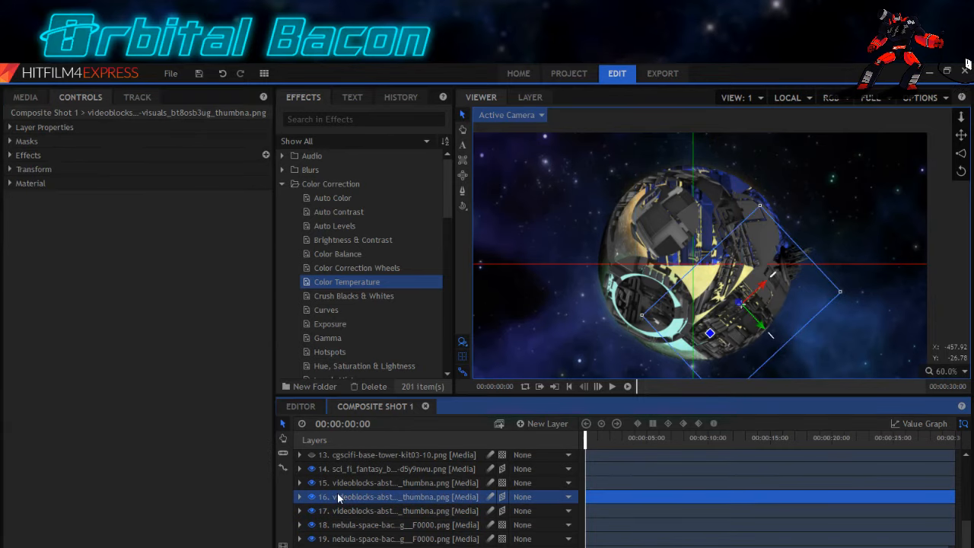
pyautogui.scroll(3, 342, 481)
pyautogui.click(348, 470)
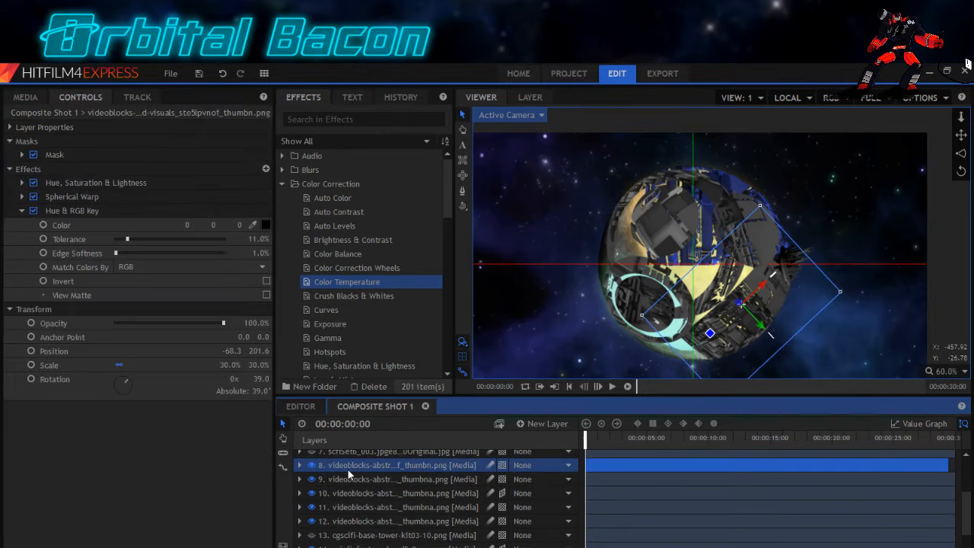
pyautogui.click(348, 482)
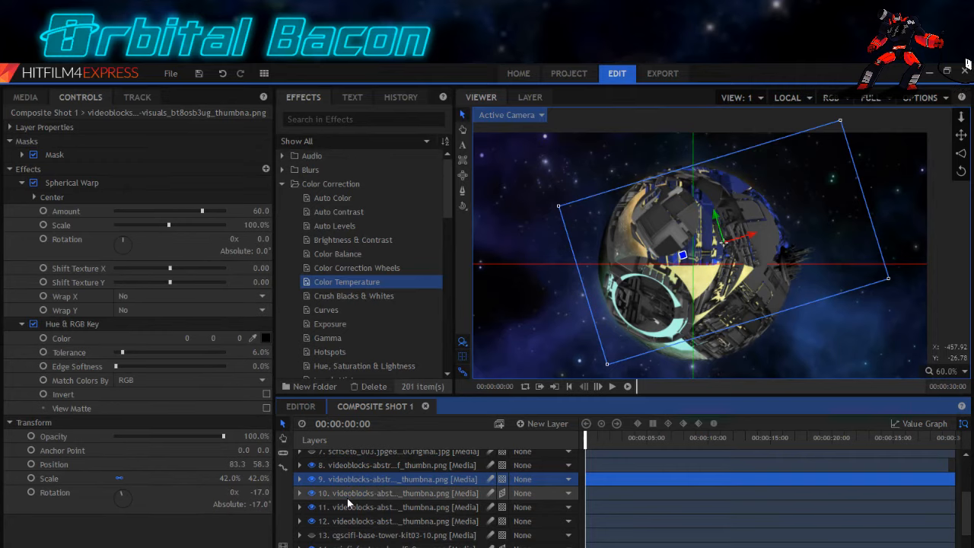
pyautogui.click(347, 498)
pyautogui.click(347, 506)
pyautogui.click(348, 521)
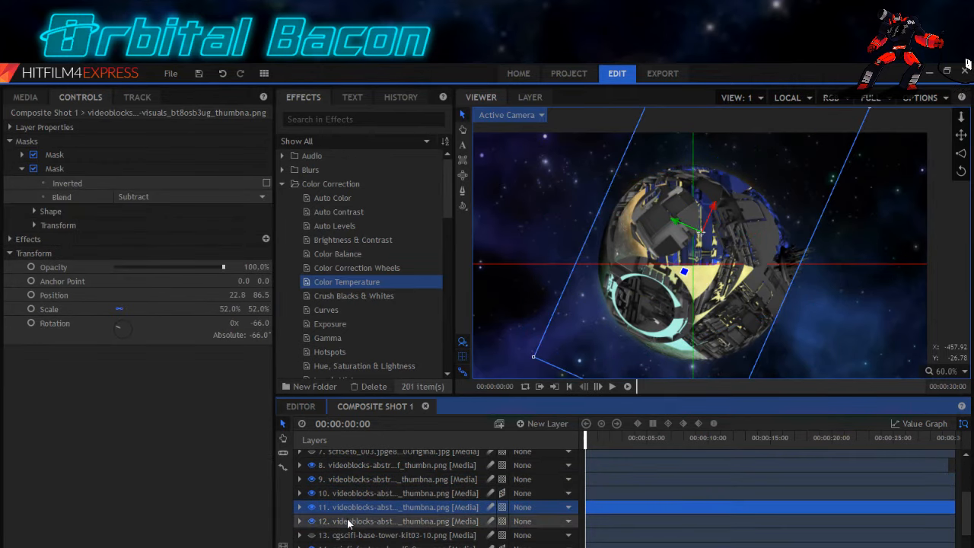
pyautogui.scroll(-3, 348, 524)
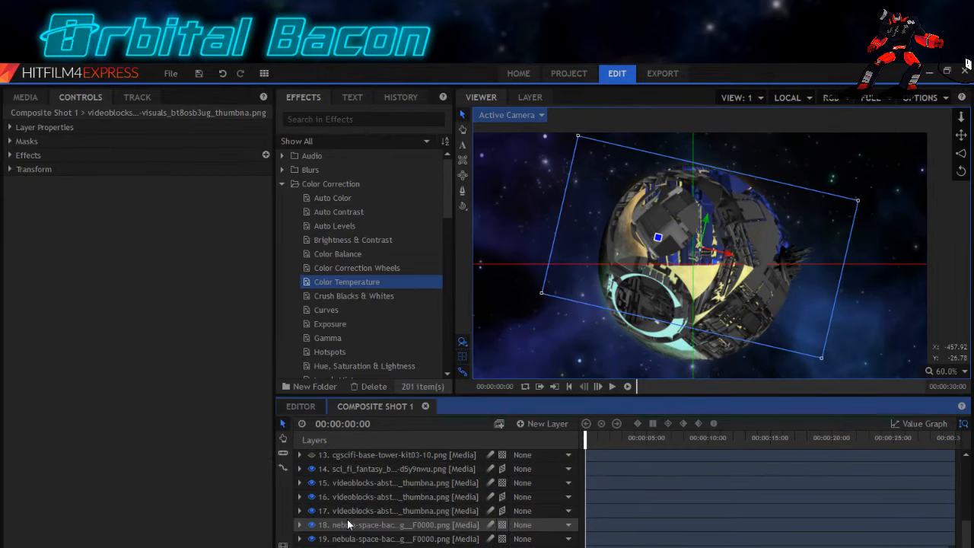
pyautogui.click(349, 513)
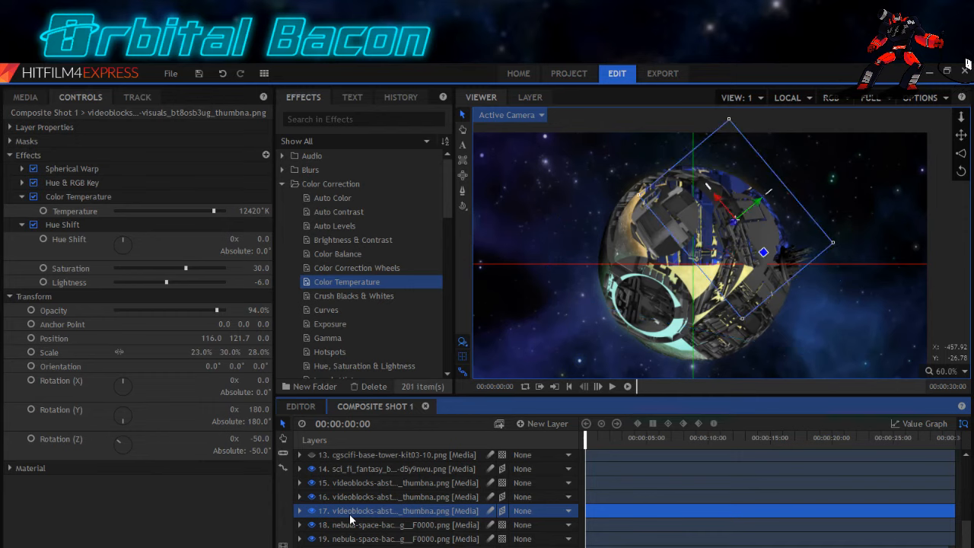
pyautogui.click(313, 512)
pyautogui.click(313, 514)
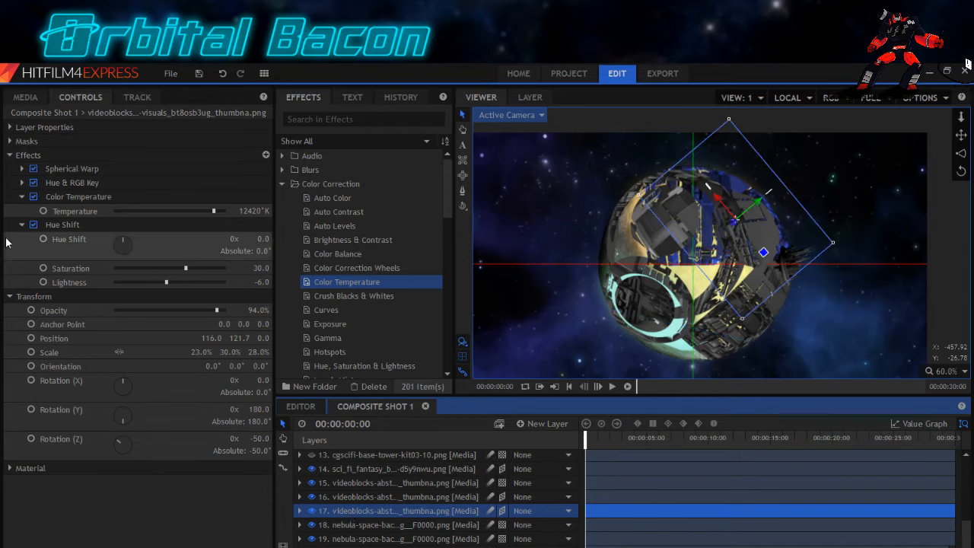
# Set layer 17's Hue & RGB Key tolerance to 7% and edge softness to 3%, and its hue shift to -17°.
pyautogui.click(17, 184)
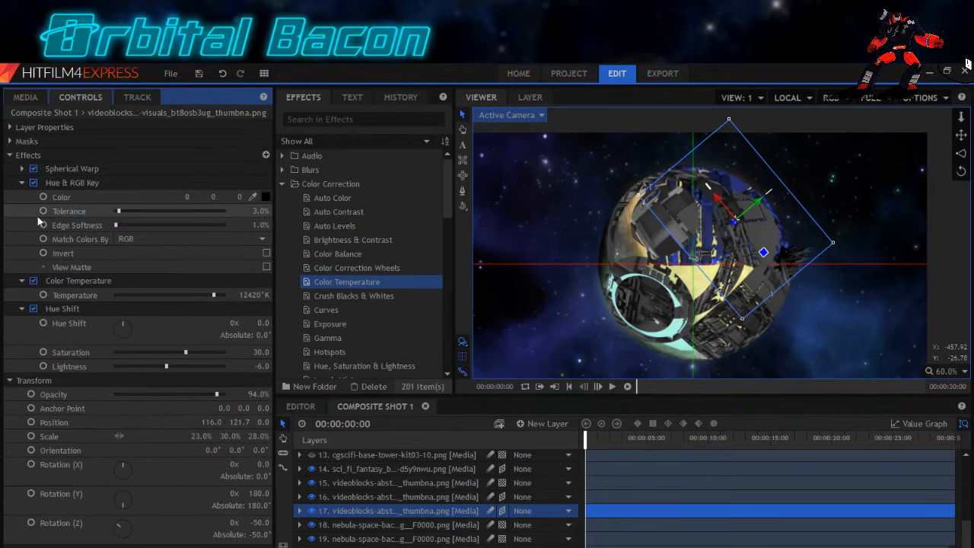
pyautogui.moveTo(119, 210); pyautogui.dragTo(122, 211)
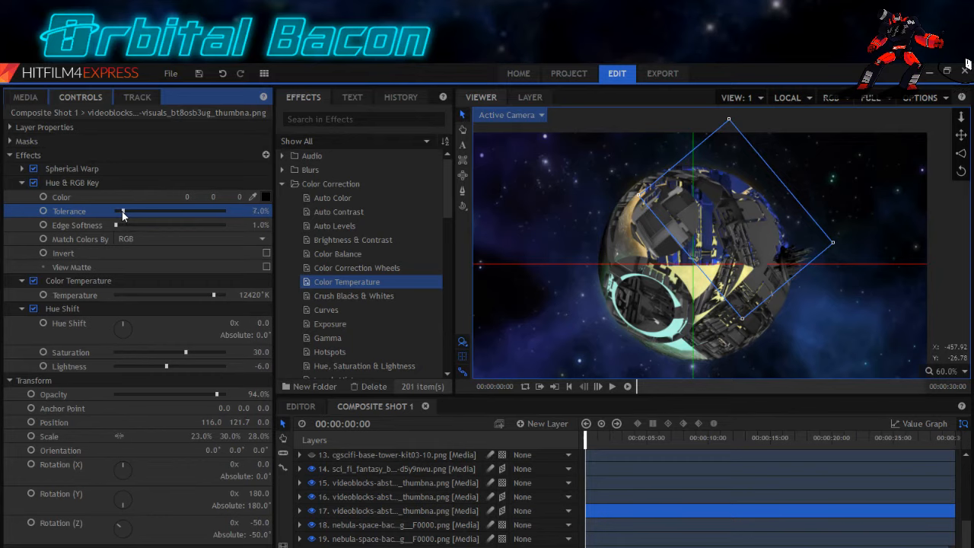
pyautogui.moveTo(116, 227); pyautogui.dragTo(117, 224)
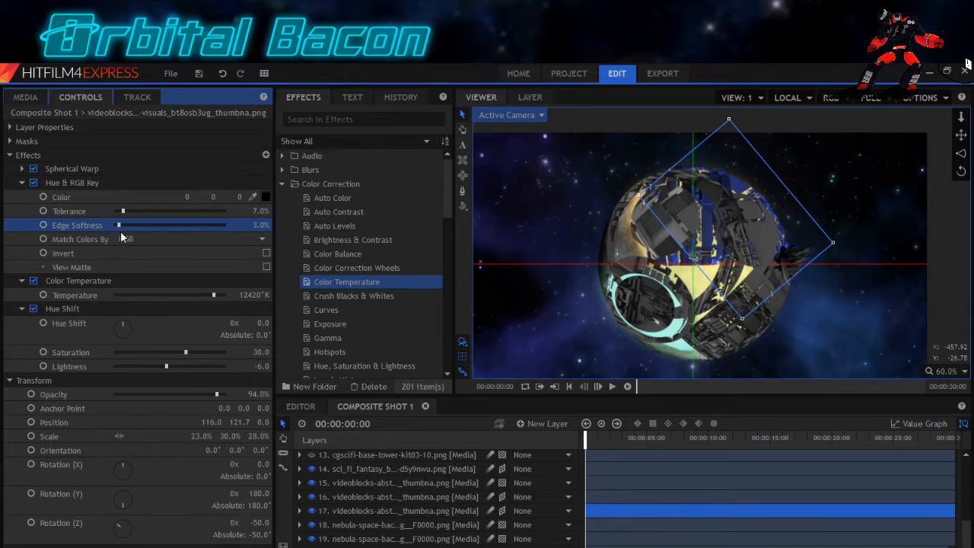
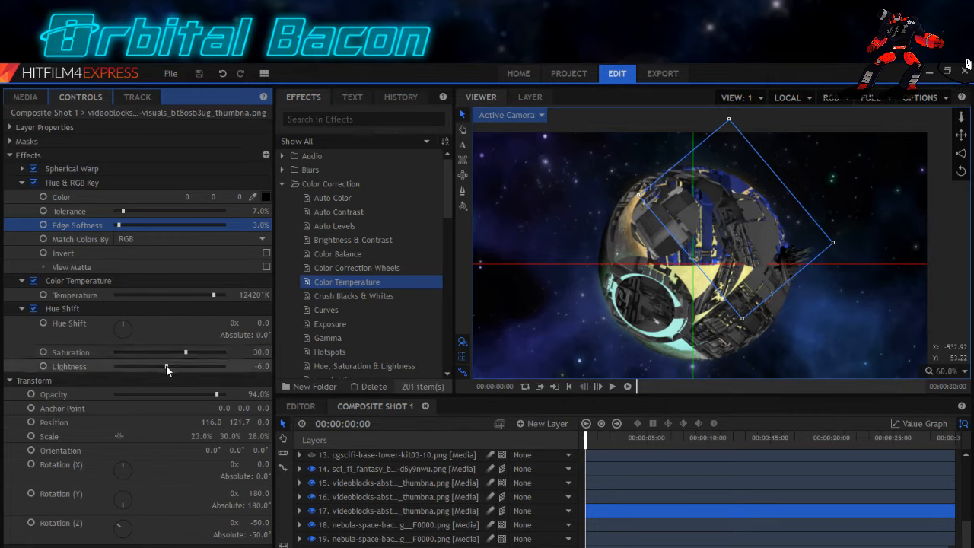
pyautogui.moveTo(259, 323); pyautogui.dragTo(254, 322)
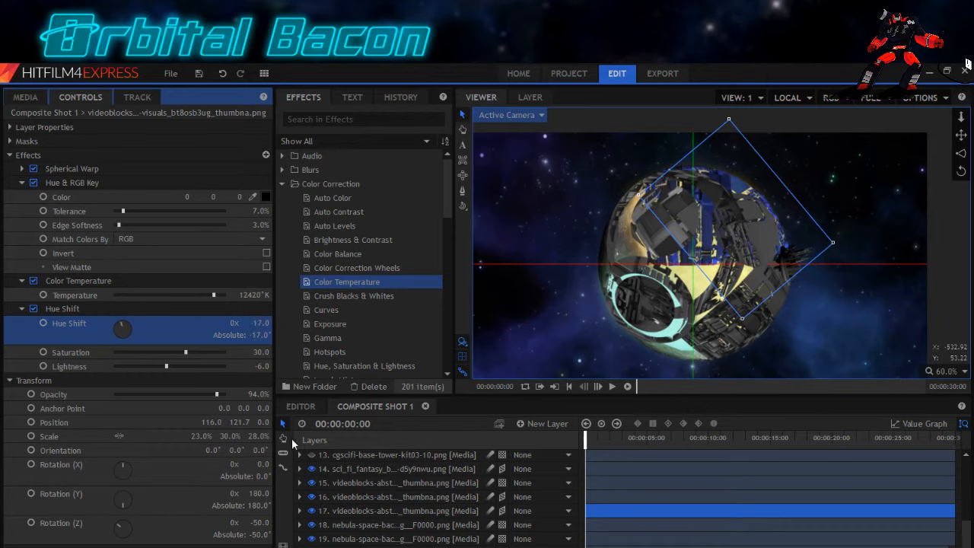
# Find layer 15 among the texture layers and set its hue shift to -17°.
pyautogui.click(350, 499)
pyautogui.scroll(2, 350, 502)
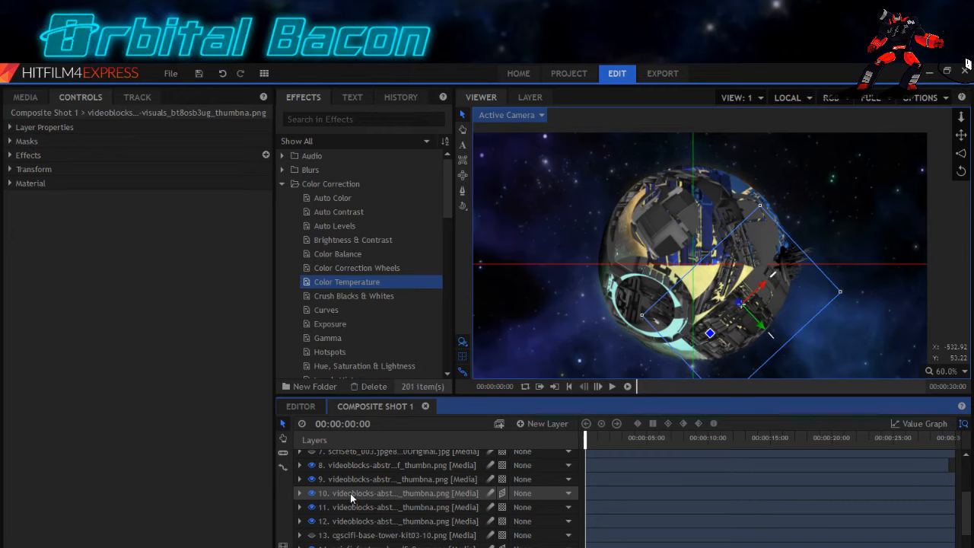
pyautogui.click(351, 467)
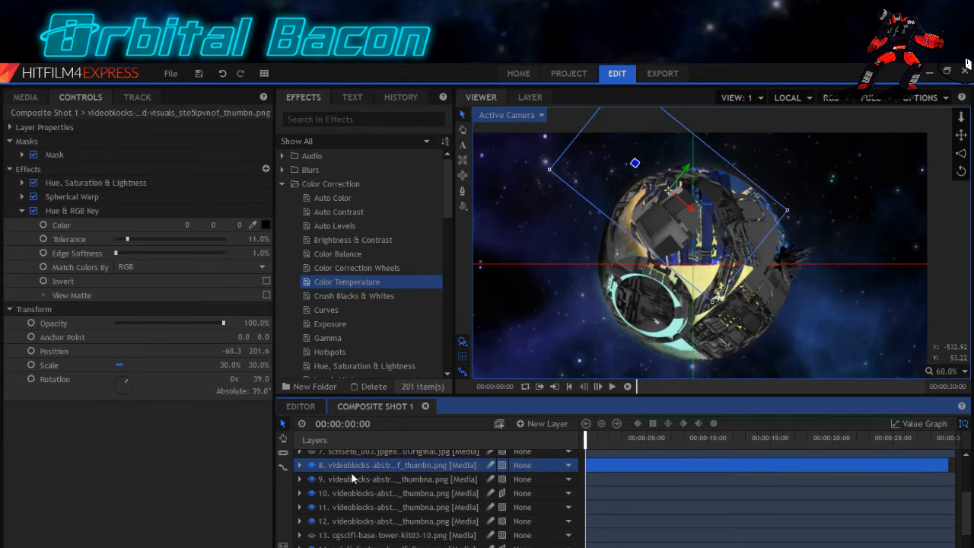
pyautogui.click(351, 480)
pyautogui.click(351, 494)
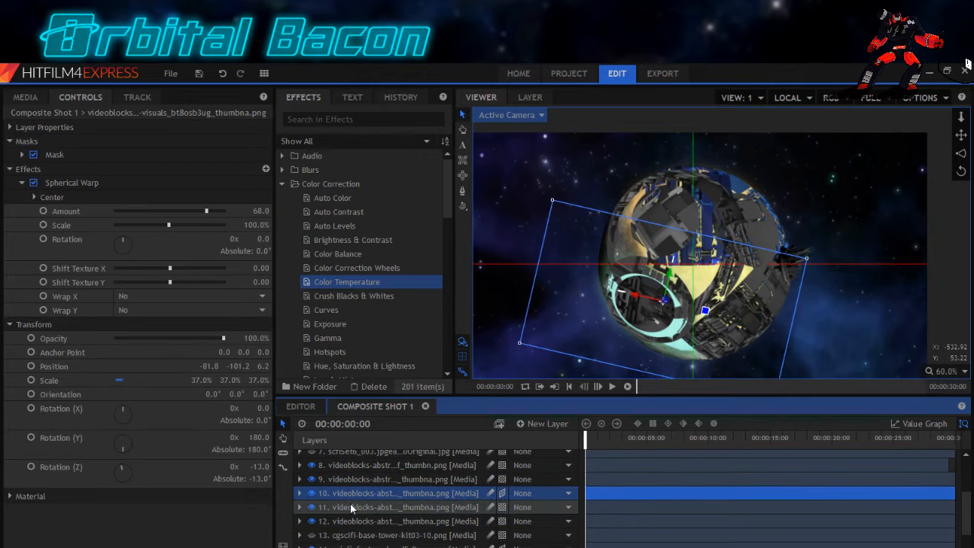
pyautogui.click(351, 507)
pyautogui.click(351, 521)
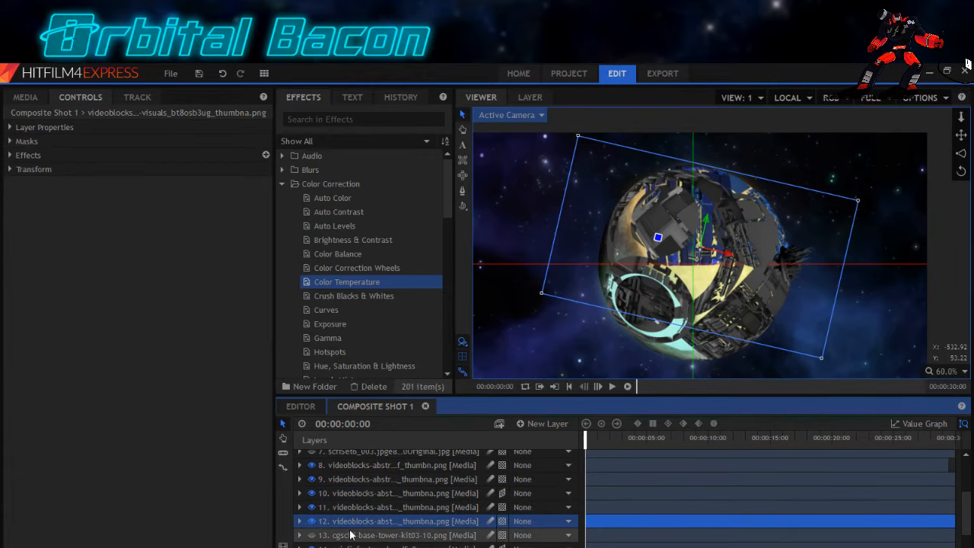
pyautogui.click(351, 547)
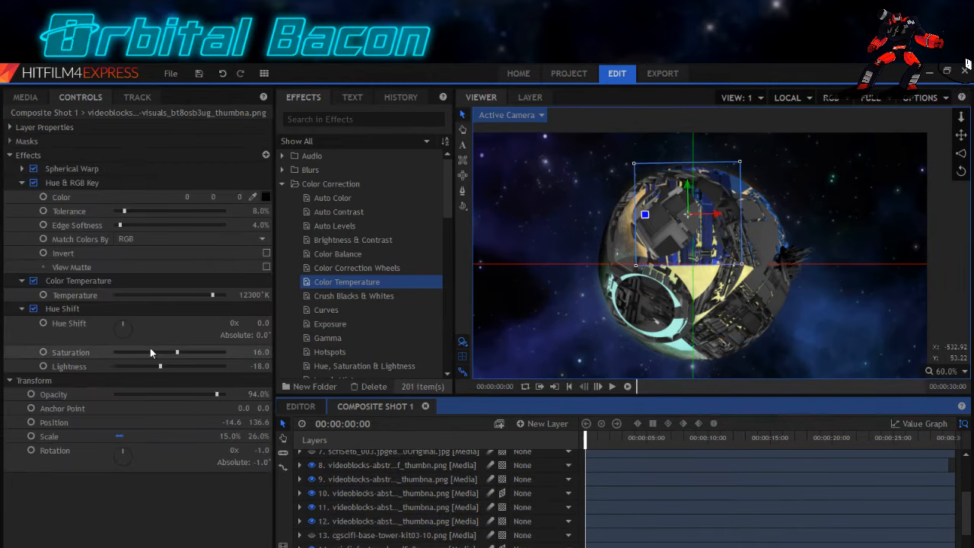
pyautogui.moveTo(262, 323); pyautogui.dragTo(253, 323)
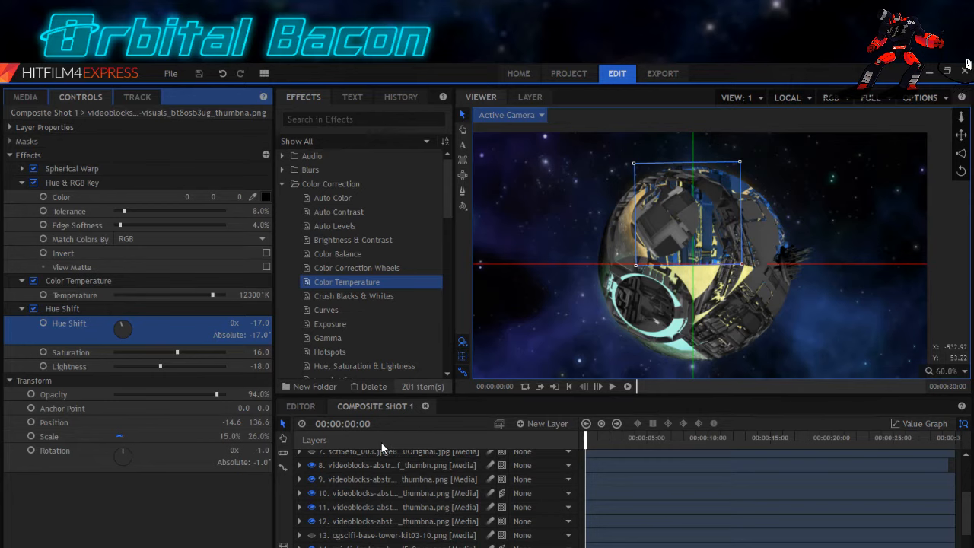
pyautogui.scroll(-3, 394, 537)
pyautogui.click(392, 523)
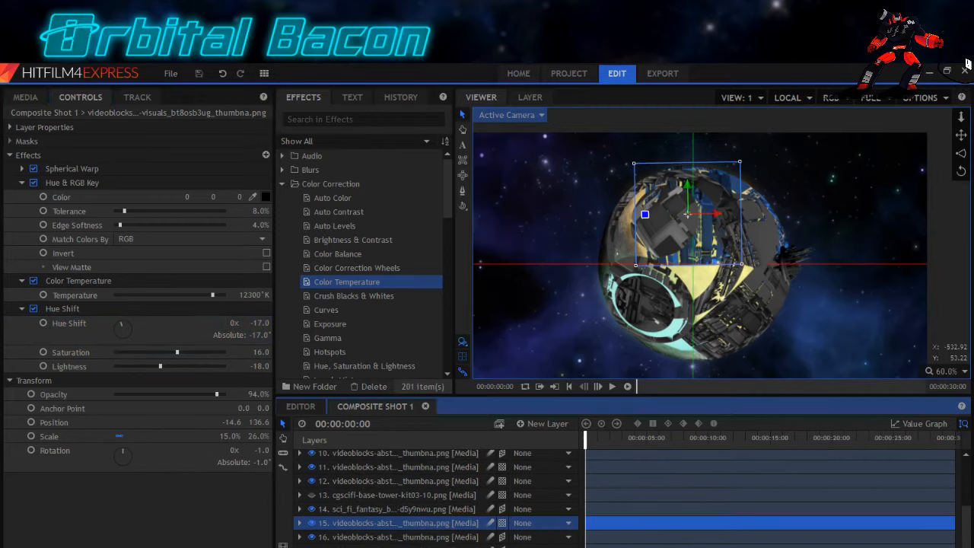
pyautogui.scroll(-3, 393, 504)
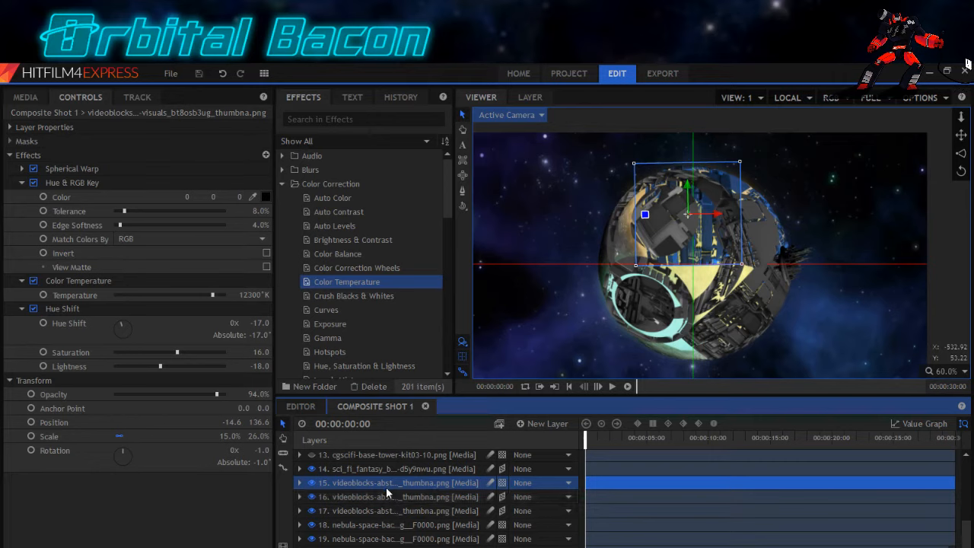
# Duplicate layer 16 and move the copy to the planet's upper-left area, at about position -166.7, 65.3.
pyautogui.click(381, 495)
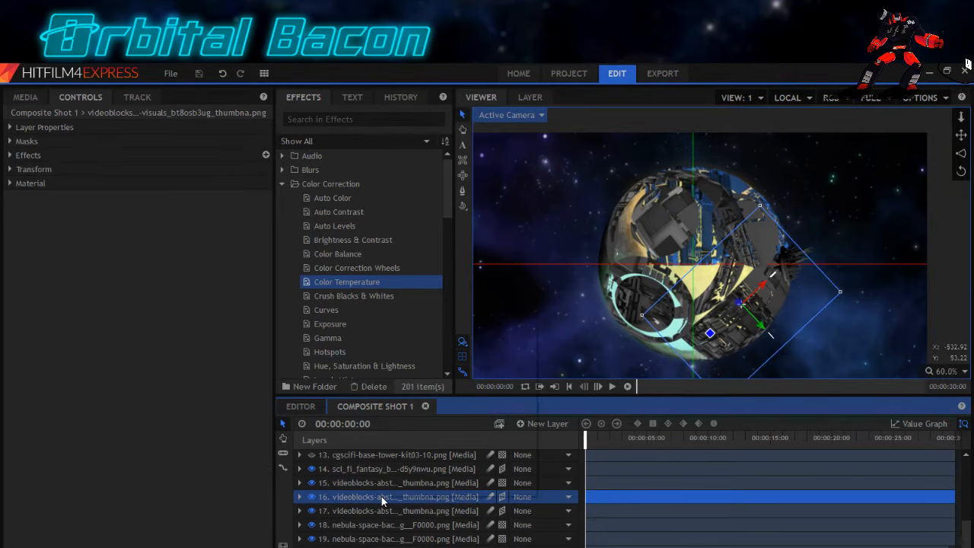
pyautogui.rightClick(381, 497)
pyautogui.click(398, 377)
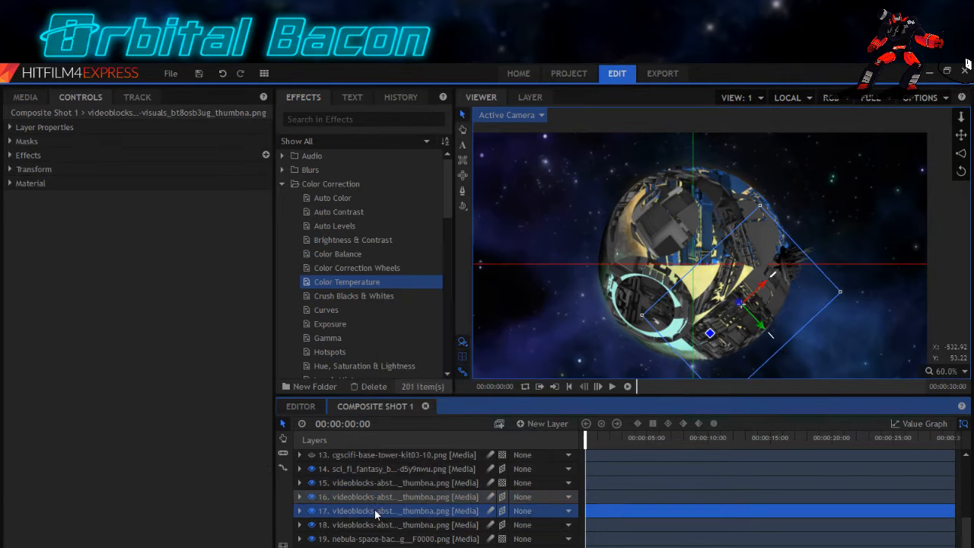
pyautogui.click(732, 318)
pyautogui.moveTo(733, 318); pyautogui.dragTo(633, 249)
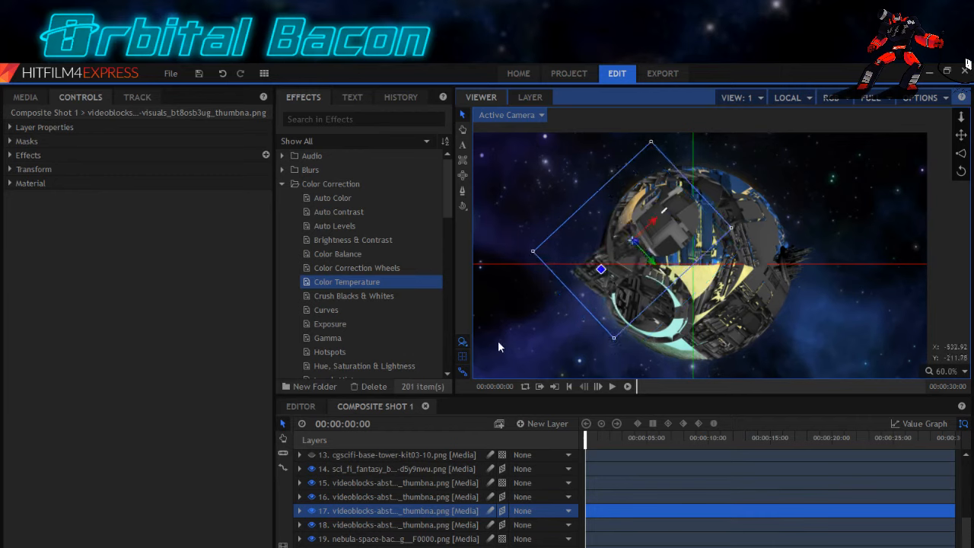
# Set layer 17's Z rotation to 91° and move it down to the planet's left edge, at about -213.3, -27.9.
pyautogui.click(11, 170)
pyautogui.click(256, 312)
pyautogui.write('0')
pyautogui.press('Return')
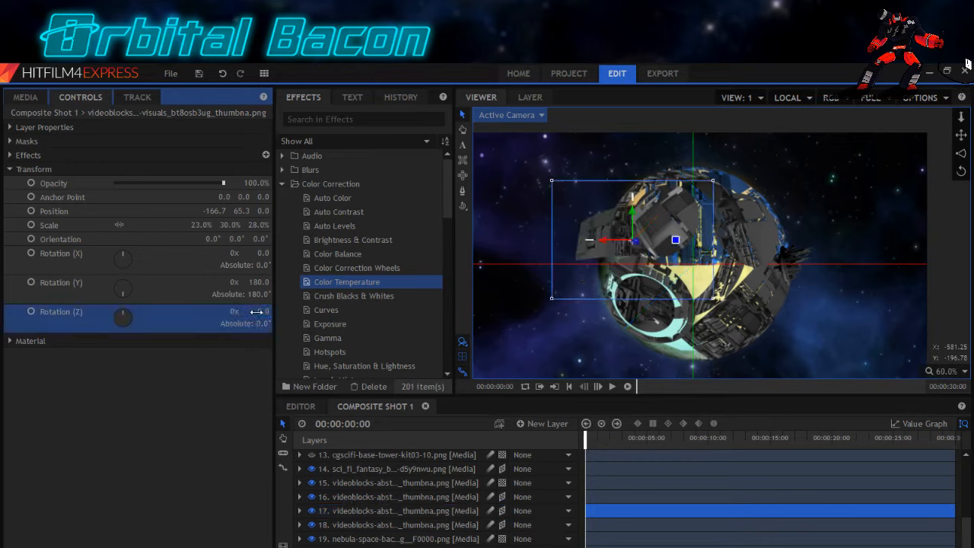
pyautogui.moveTo(263, 312); pyautogui.dragTo(310, 312)
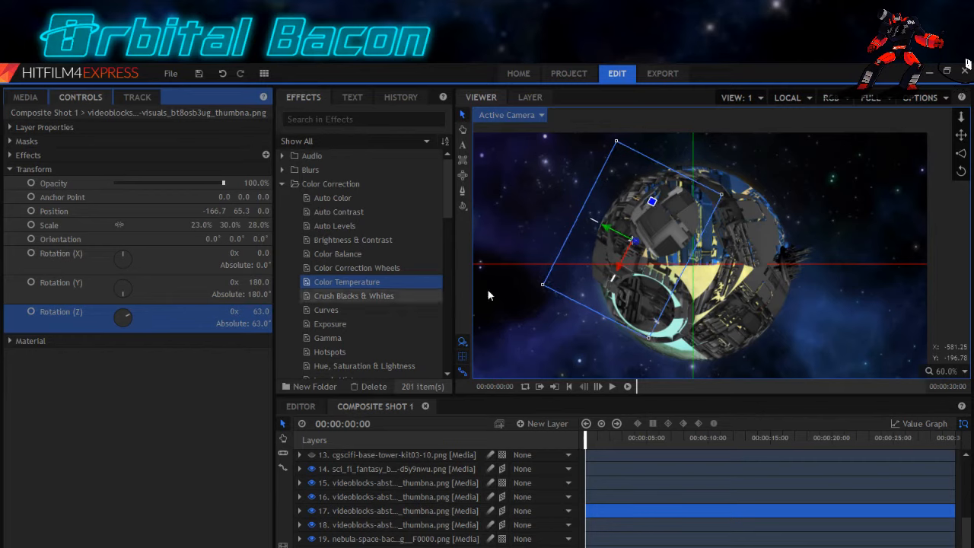
pyautogui.moveTo(622, 251); pyautogui.dragTo(611, 280)
pyautogui.moveTo(261, 312); pyautogui.dragTo(284, 312)
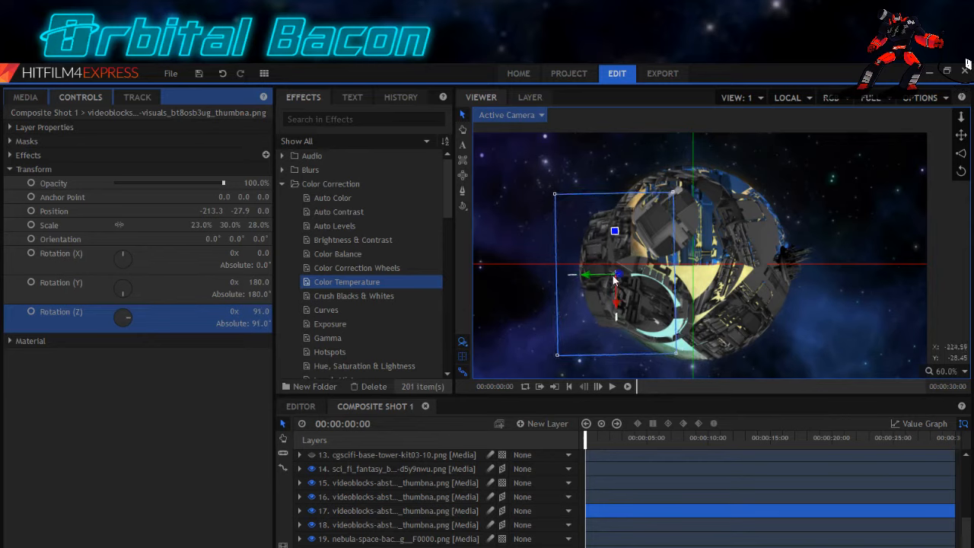
# Fit layer 17's patch inside the planet's left edge by shifting it to position -163.3, -24.6.
pyautogui.moveTo(616, 284)
pyautogui.mouseDown()
pyautogui.moveTo(640, 316)
pyautogui.moveTo(630, 287)
pyautogui.mouseUp()
pyautogui.press('Up')
pyautogui.press('Up')
pyautogui.press('Up')
pyautogui.press('Up')
pyautogui.press('Up')
pyautogui.press('Up')
pyautogui.press('Up')
pyautogui.press('Up')
pyautogui.press('Up')
pyautogui.press('Up')
pyautogui.press('Up')
pyautogui.press('Up')
pyautogui.press('Up')
pyautogui.press('Up')
pyautogui.press('Up')
pyautogui.press('Up')
pyautogui.press('Up')
pyautogui.press('Up')
pyautogui.press('Up')
pyautogui.press('Up')
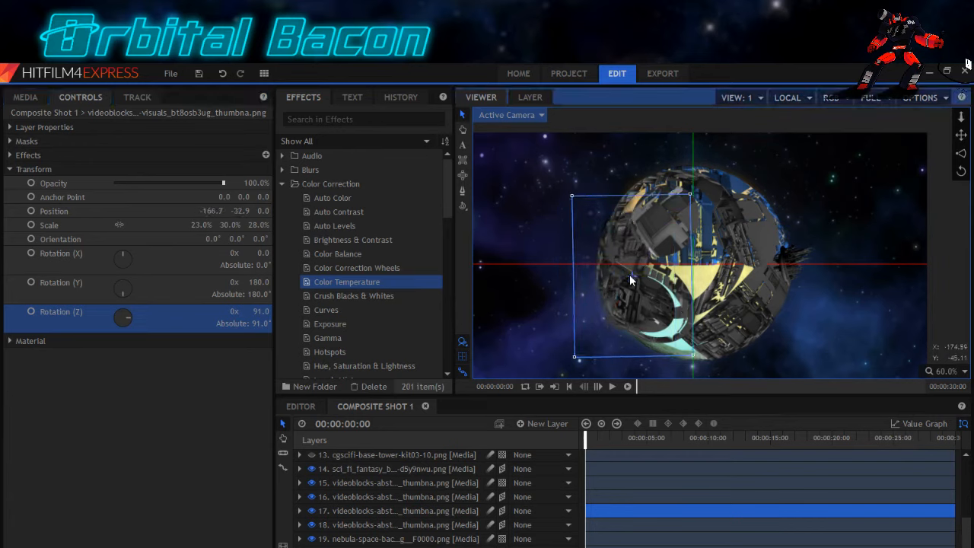
pyautogui.press('Right')
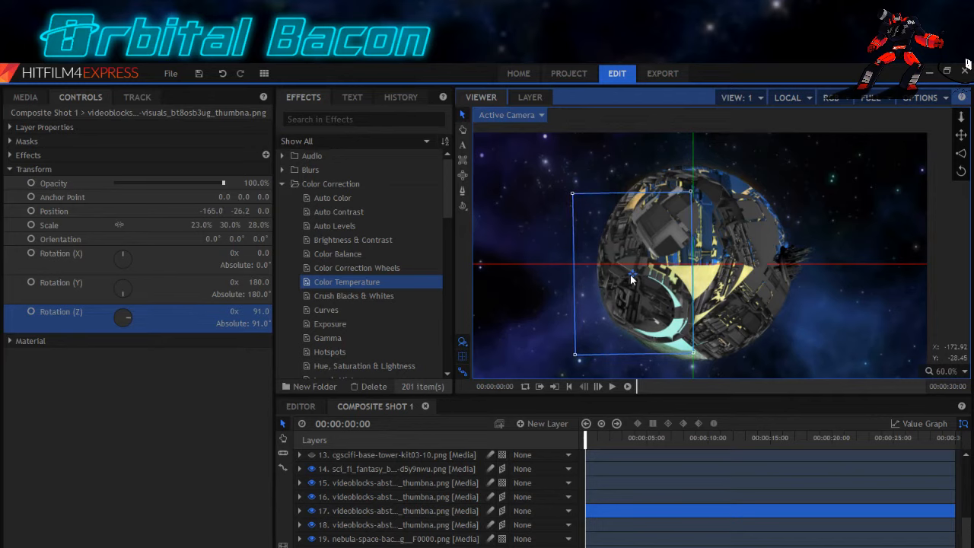
pyautogui.press('Up')
pyautogui.press('Right')
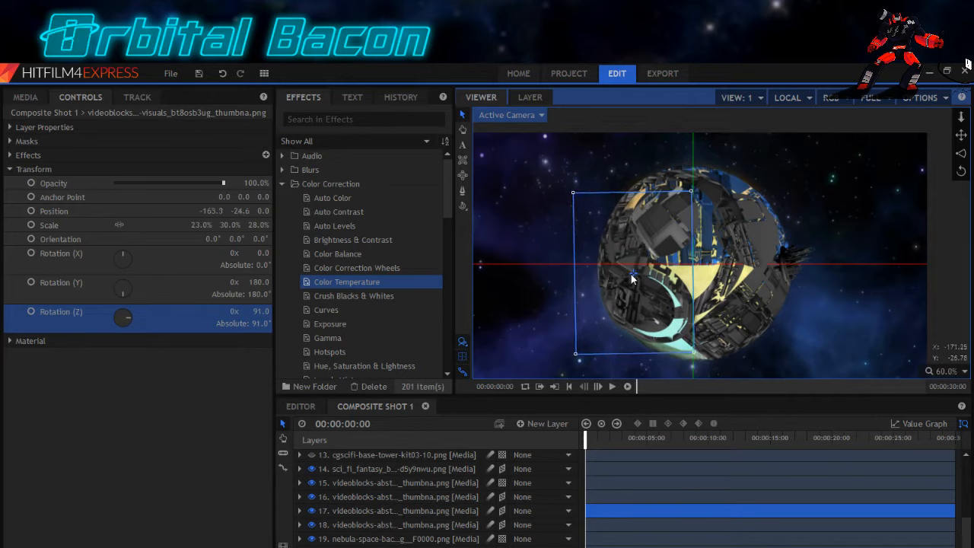
pyautogui.click(631, 274)
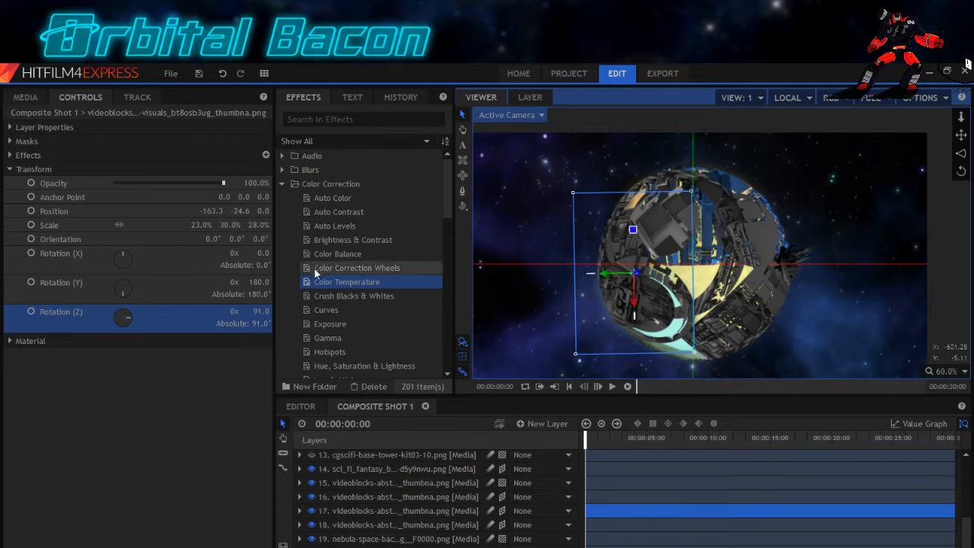
# Add a Color Temperature effect to layer 17 and set its temperature to 12540 K.
pyautogui.moveTo(327, 282); pyautogui.dragTo(20, 160)
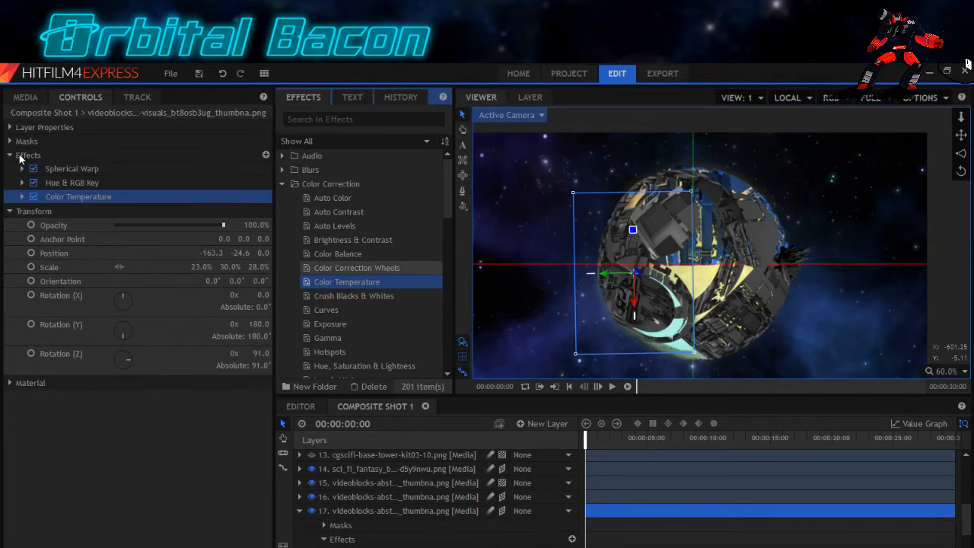
pyautogui.click(22, 197)
pyautogui.moveTo(146, 211); pyautogui.dragTo(215, 210)
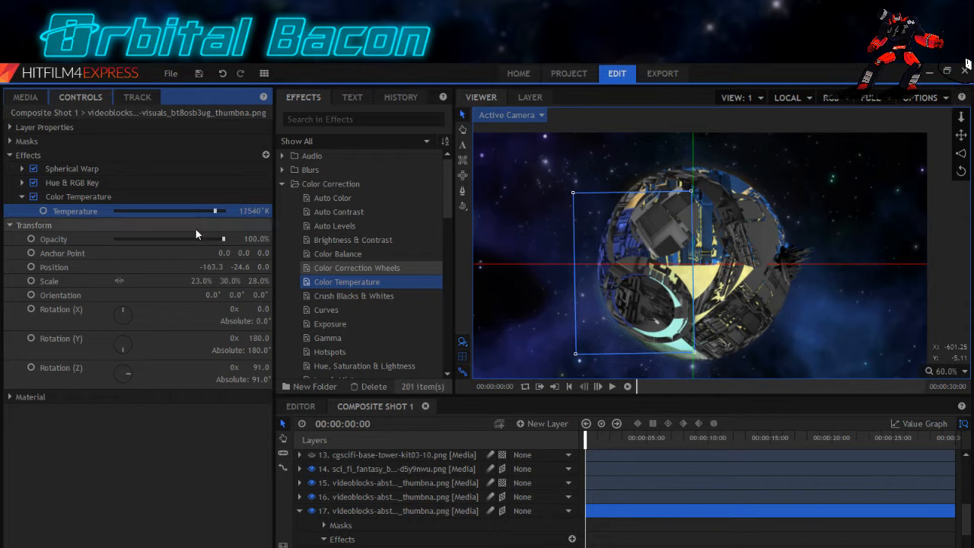
# Add a Hue Shift effect to layer 17 with hue shift -17°, saturation 22 and lightness -6.
pyautogui.scroll(-2, 328, 248)
pyautogui.scroll(-3, 328, 248)
pyautogui.moveTo(336, 286); pyautogui.dragTo(42, 219)
pyautogui.click(22, 225)
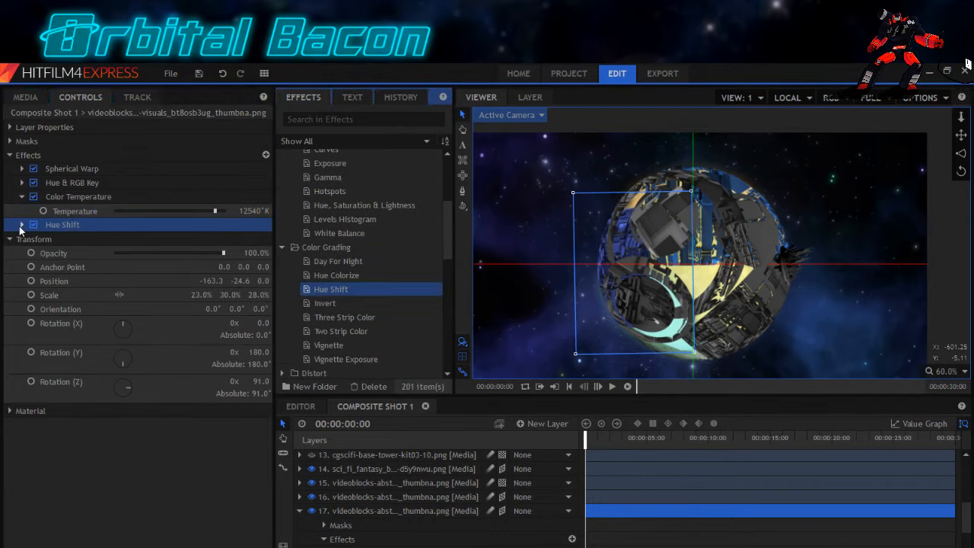
pyautogui.moveTo(261, 239); pyautogui.dragTo(247, 239)
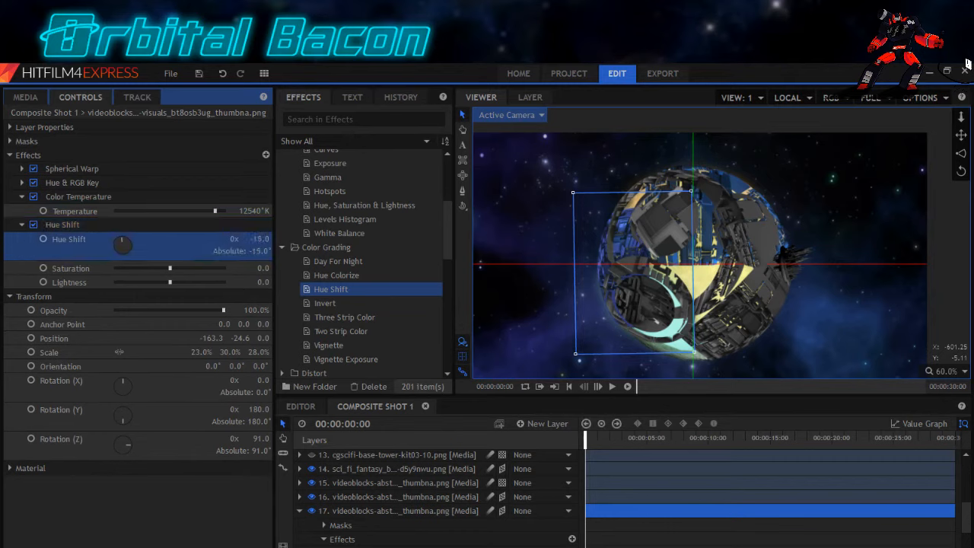
pyautogui.click(182, 269)
pyautogui.moveTo(163, 280); pyautogui.dragTo(167, 280)
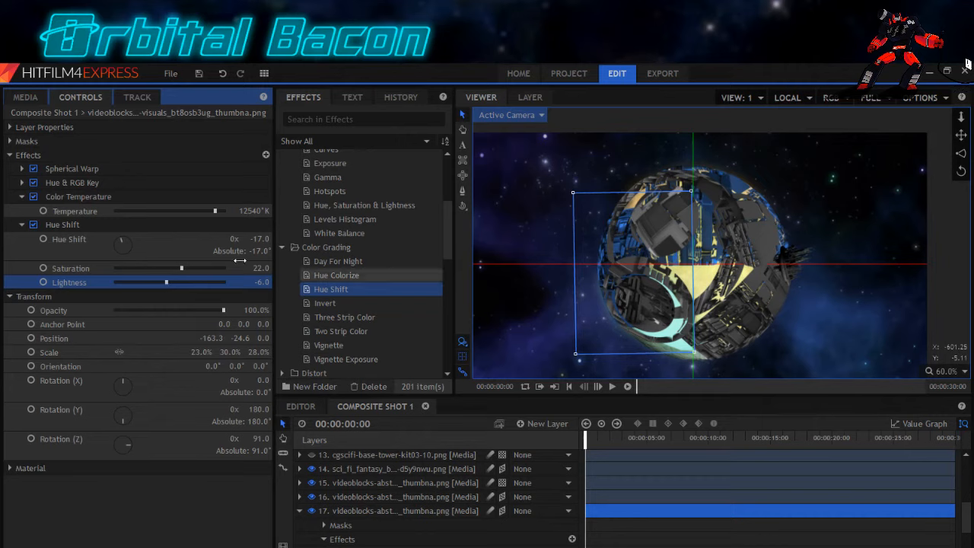
# Set layer 17's Hue & RGB Key tolerance to 8% and edge softness to 3%.
pyautogui.click(22, 182)
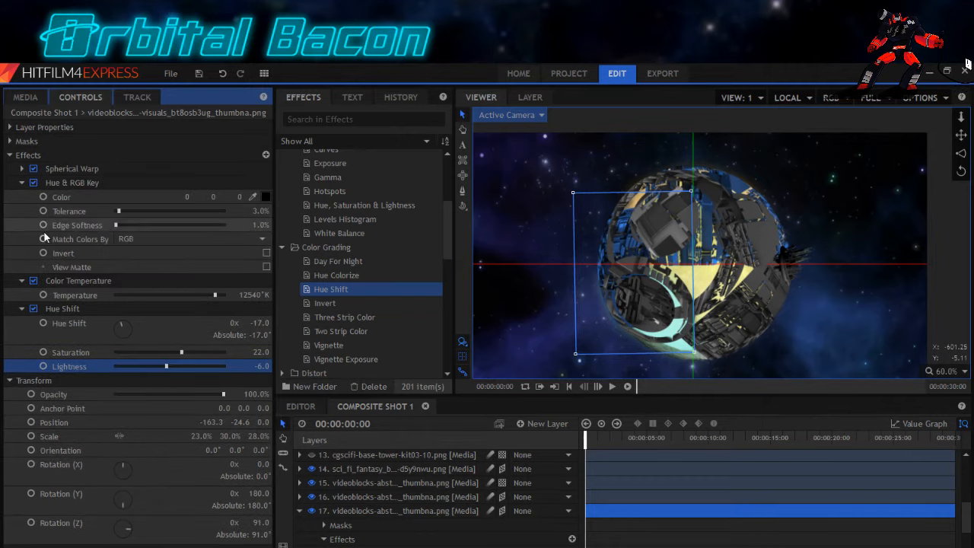
pyautogui.moveTo(118, 211); pyautogui.dragTo(119, 226)
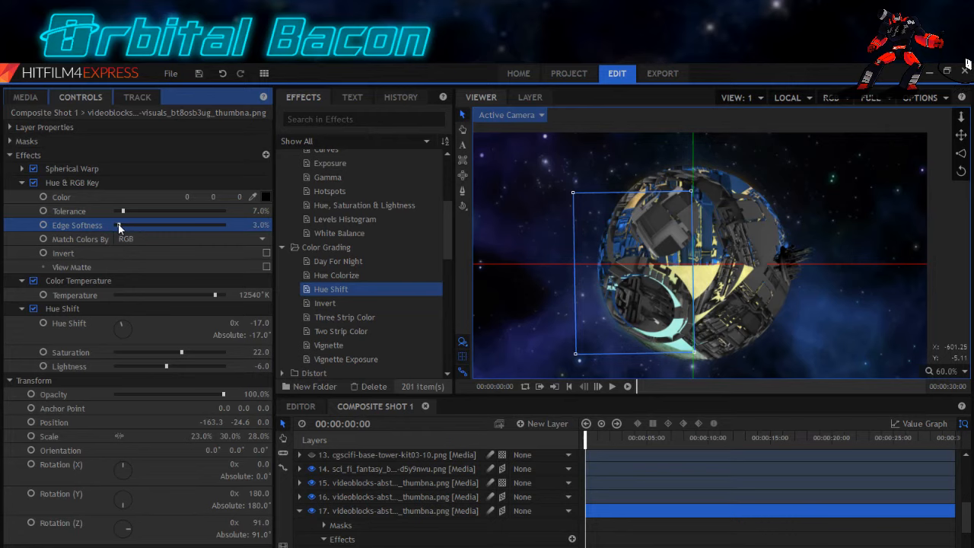
pyautogui.moveTo(123, 213); pyautogui.dragTo(125, 215)
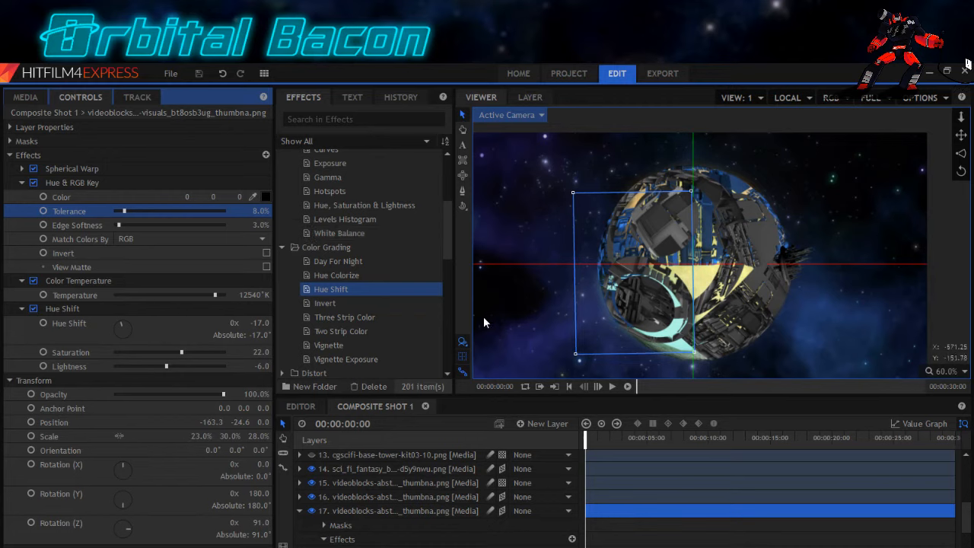
# Find the blue-tinted upper-centre patch among the videoblocks layers and duplicate its layer 15.
pyautogui.click(299, 511)
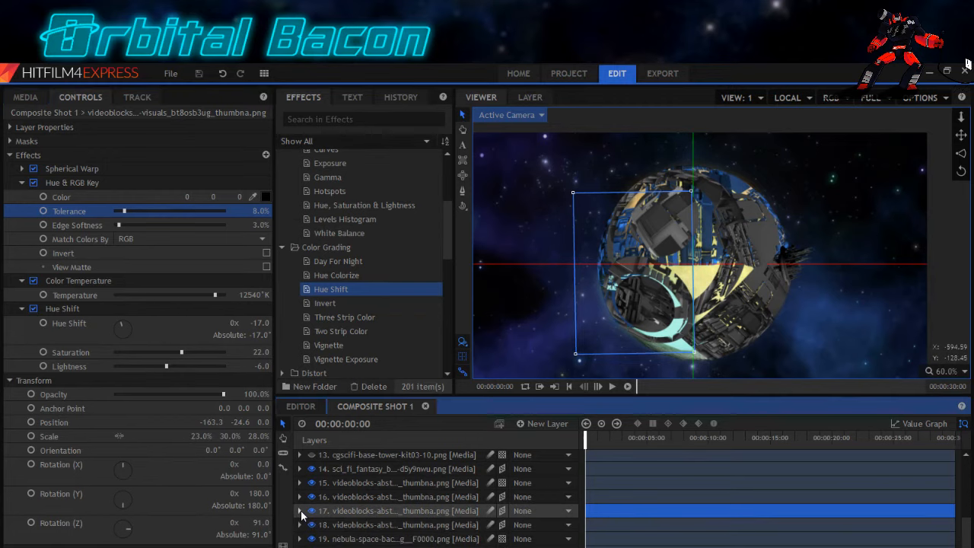
pyautogui.click(339, 525)
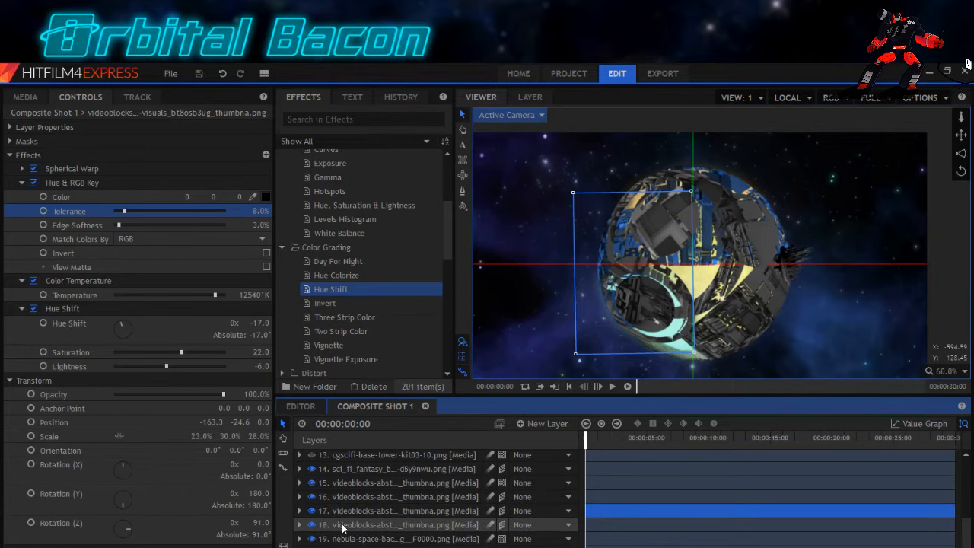
pyautogui.click(346, 497)
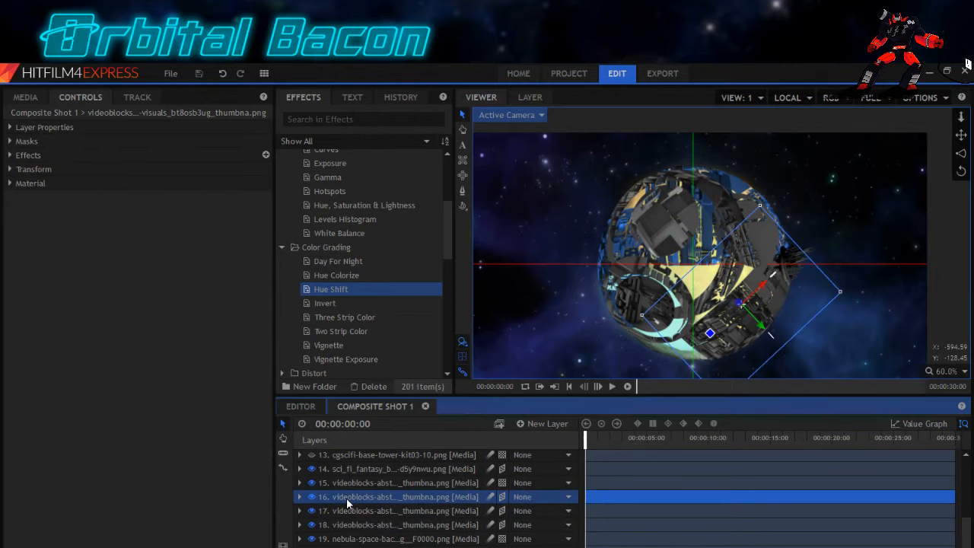
pyautogui.click(347, 485)
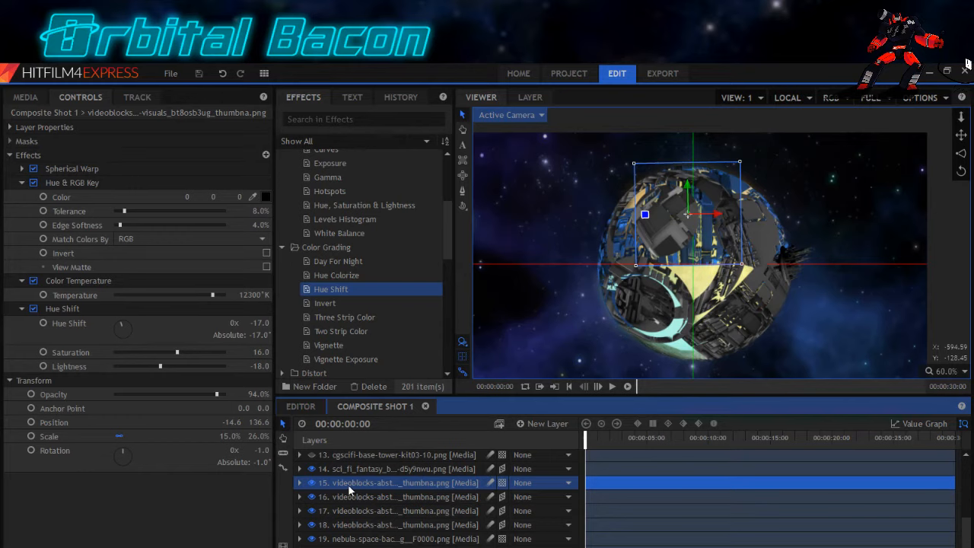
pyautogui.rightClick(351, 484)
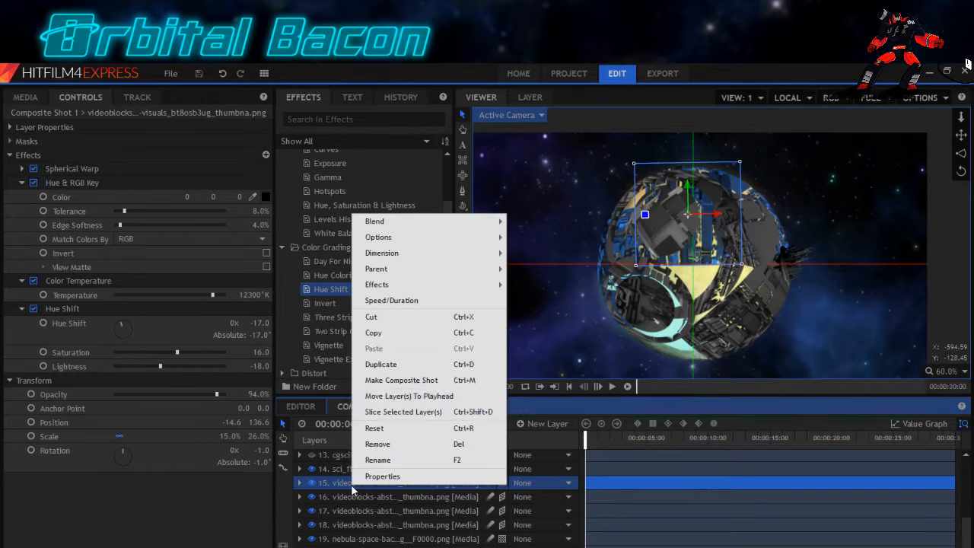
pyautogui.click(381, 363)
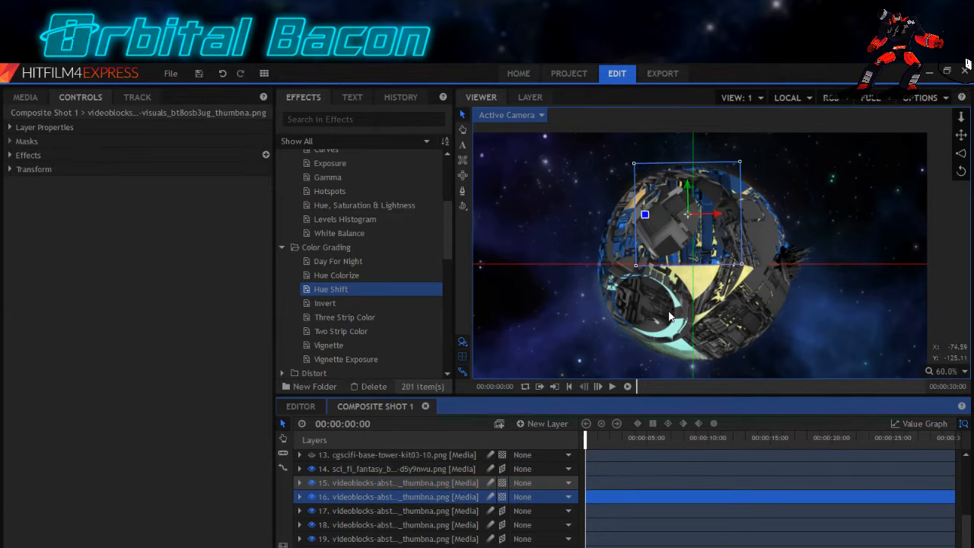
# Set the duplicated patch's rotation to 180° and move it down to the planet's lower half, at about -14.6, -88.3.
pyautogui.click(11, 169)
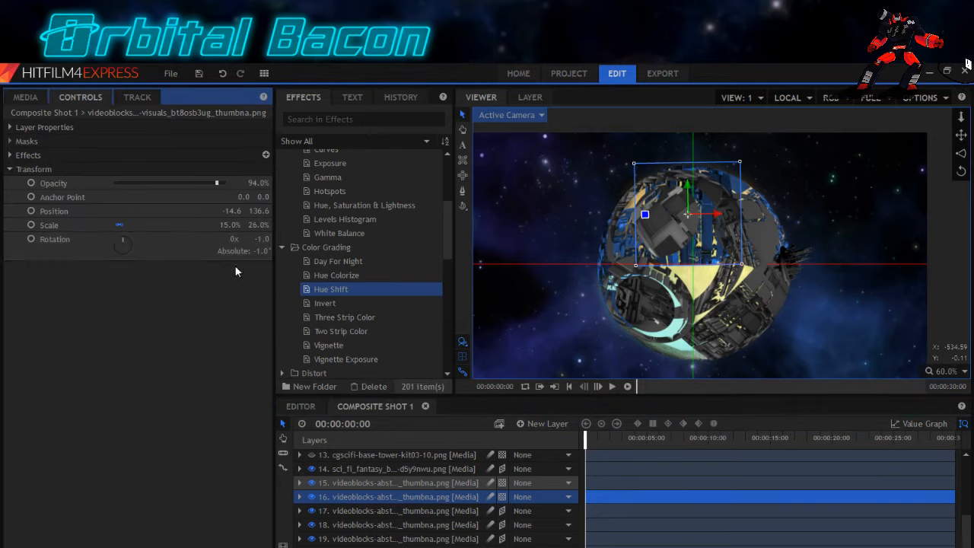
pyautogui.click(261, 238)
pyautogui.write('90')
pyautogui.press('Return')
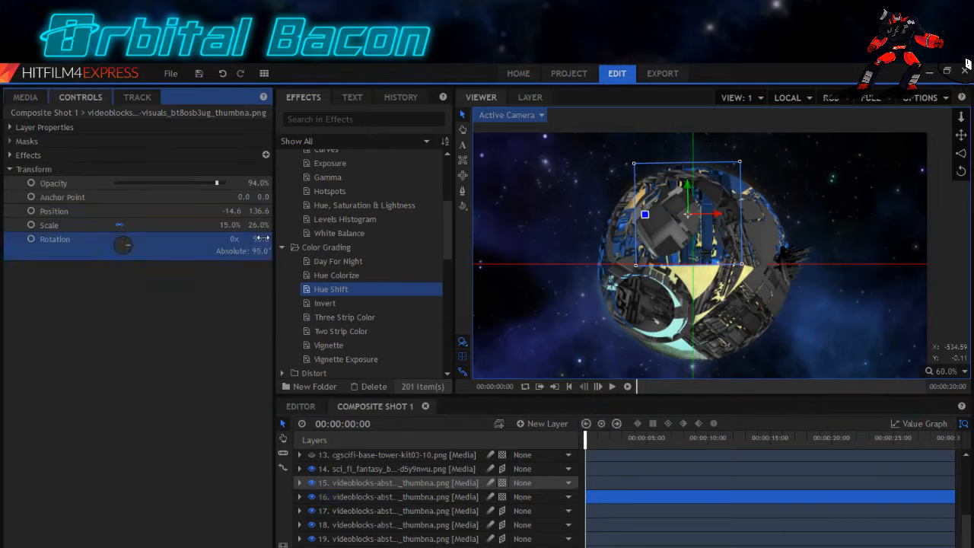
pyautogui.moveTo(687, 252); pyautogui.dragTo(676, 335)
pyautogui.click(261, 239)
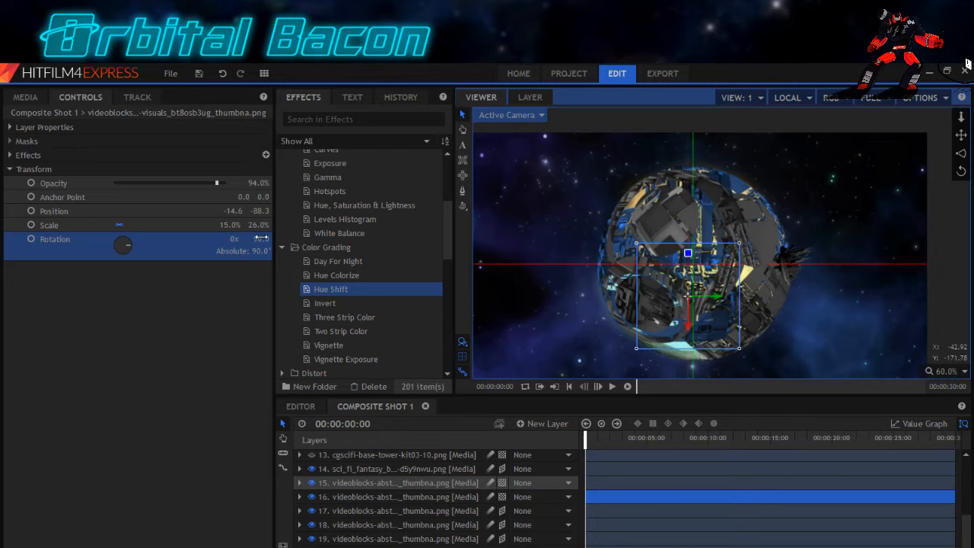
pyautogui.write('180')
pyautogui.press('Return')
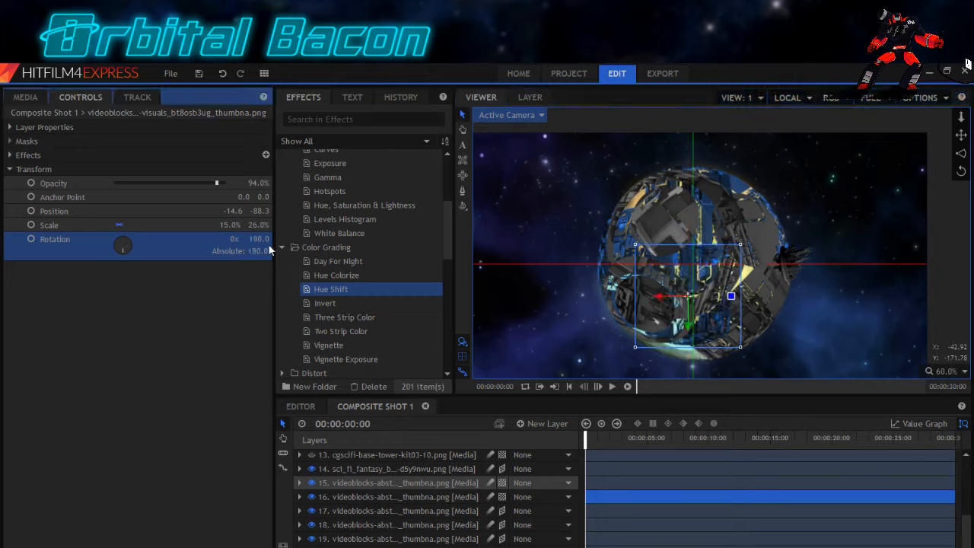
# Shift the duplicated patch to about position 7.0, -131.6 and move its layer one place down in the stack.
pyautogui.moveTo(687, 326)
pyautogui.mouseDown()
pyautogui.moveTo(688, 365)
pyautogui.moveTo(688, 332)
pyautogui.moveTo(689, 343)
pyautogui.mouseUp()
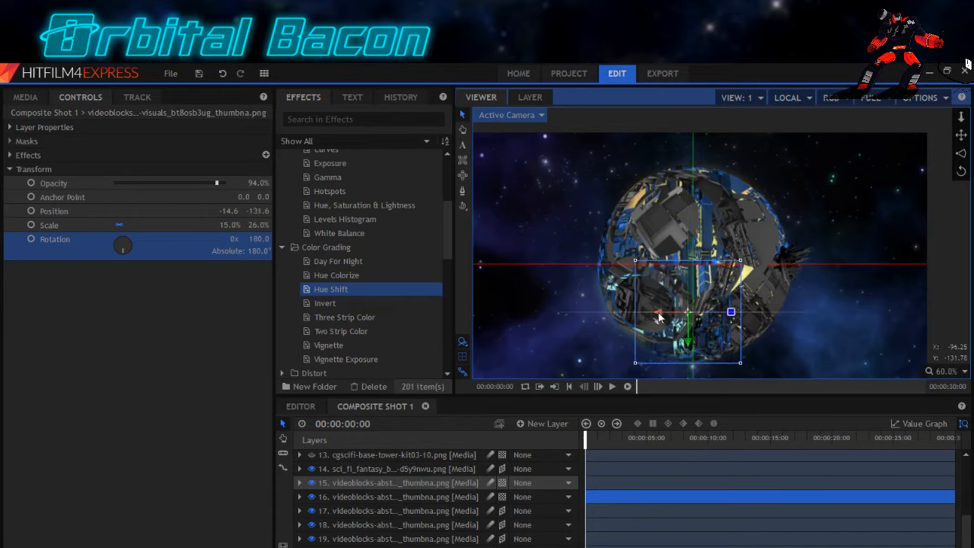
pyautogui.moveTo(658, 313); pyautogui.dragTo(667, 314)
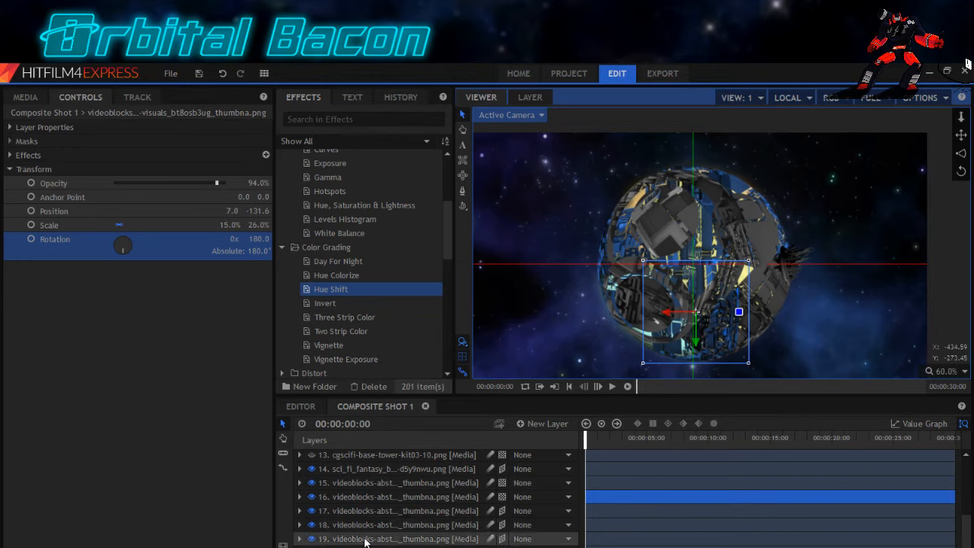
pyautogui.moveTo(365, 500); pyautogui.dragTo(369, 517)
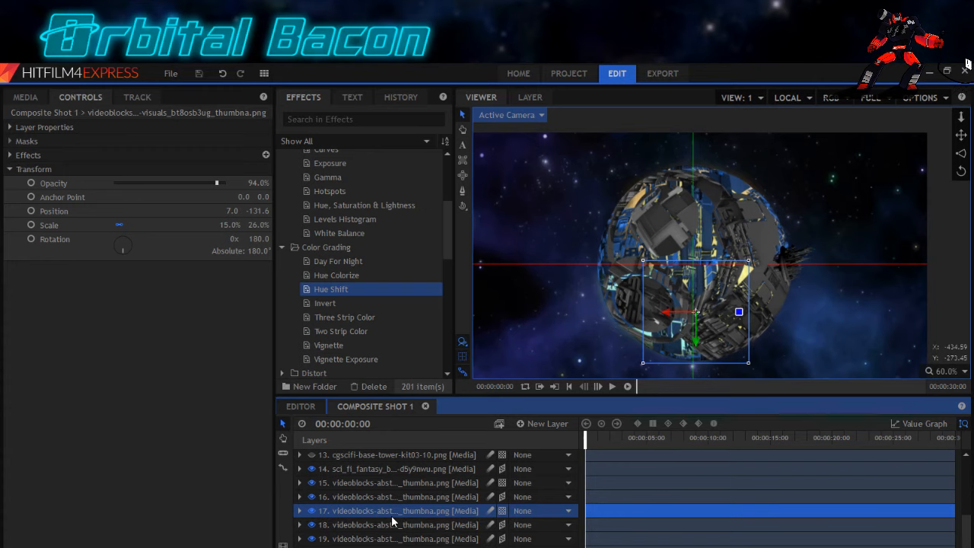
# Turn on the visibility of the hidden sci-fi building and city layers, from layer 7 up to layer 2.
pyautogui.scroll(3, 339, 522)
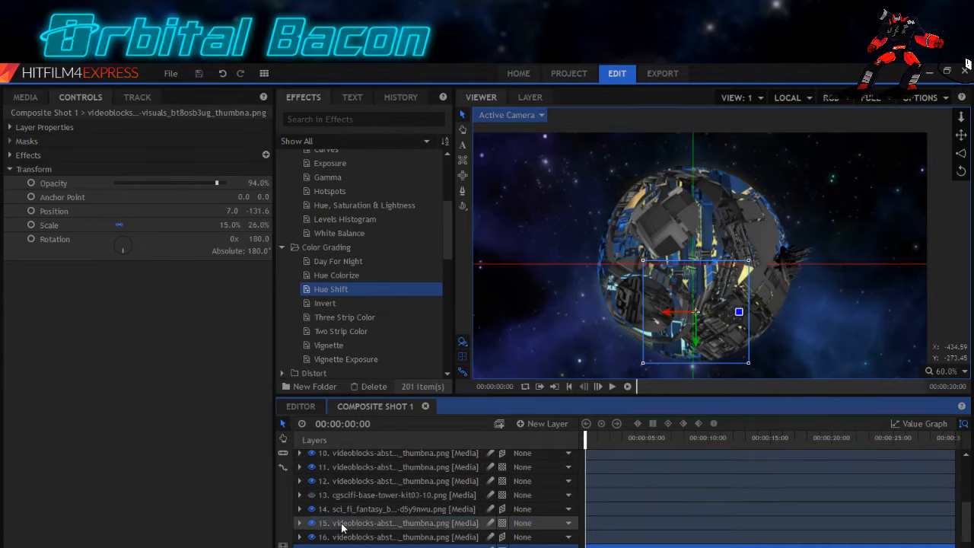
pyautogui.scroll(6, 320, 508)
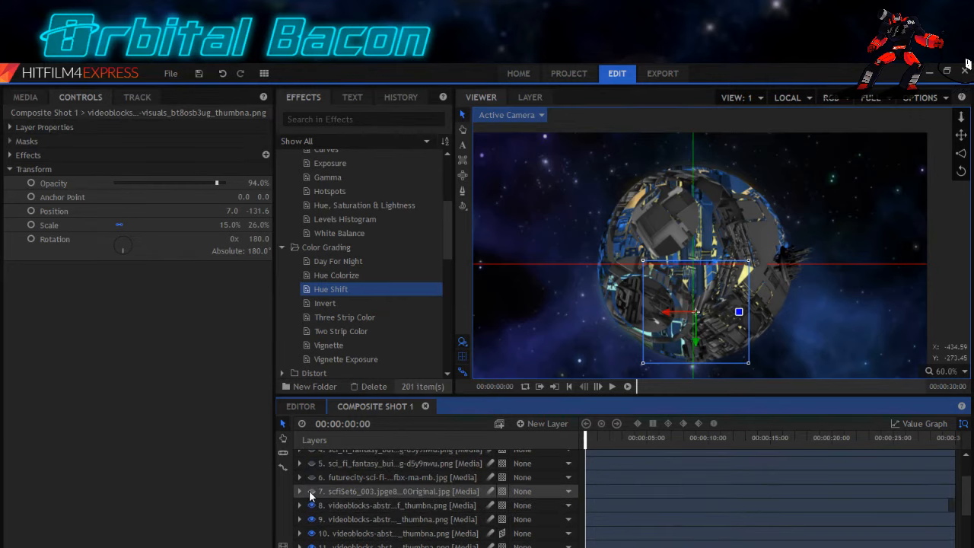
pyautogui.click(312, 464)
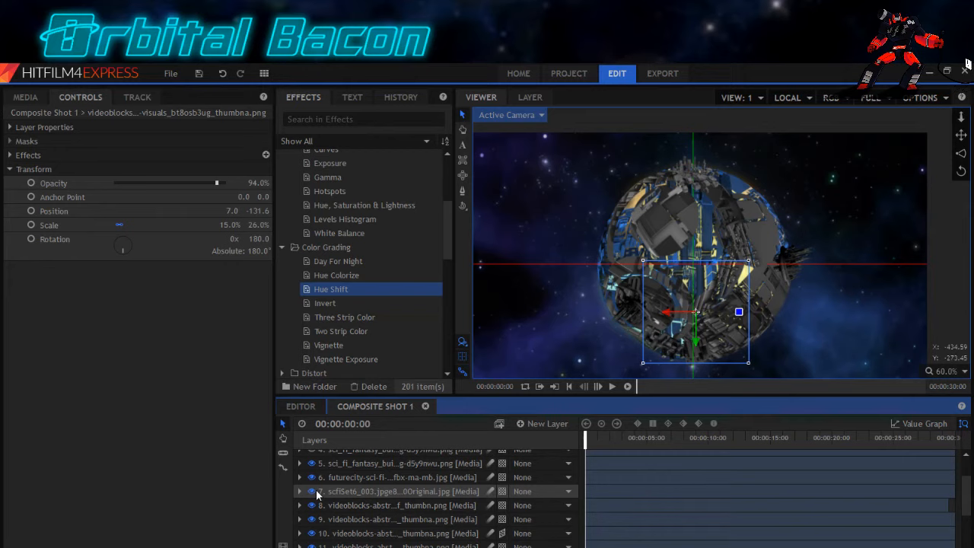
pyautogui.scroll(1, 315, 492)
pyautogui.click(313, 491)
pyautogui.click(312, 476)
pyautogui.click(312, 462)
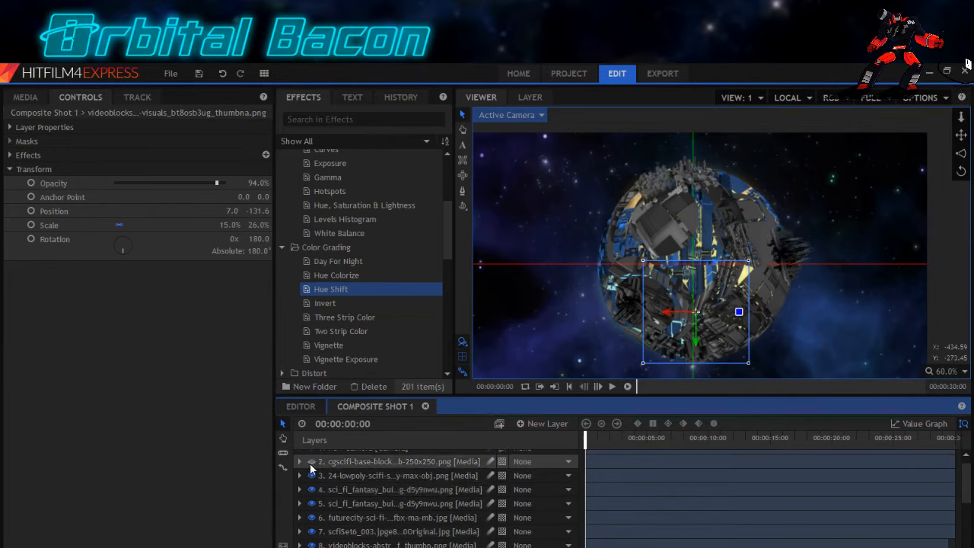
# Review the composite's layer stack and save the project.
pyautogui.scroll(1, 344, 515)
pyautogui.scroll(-5, 353, 522)
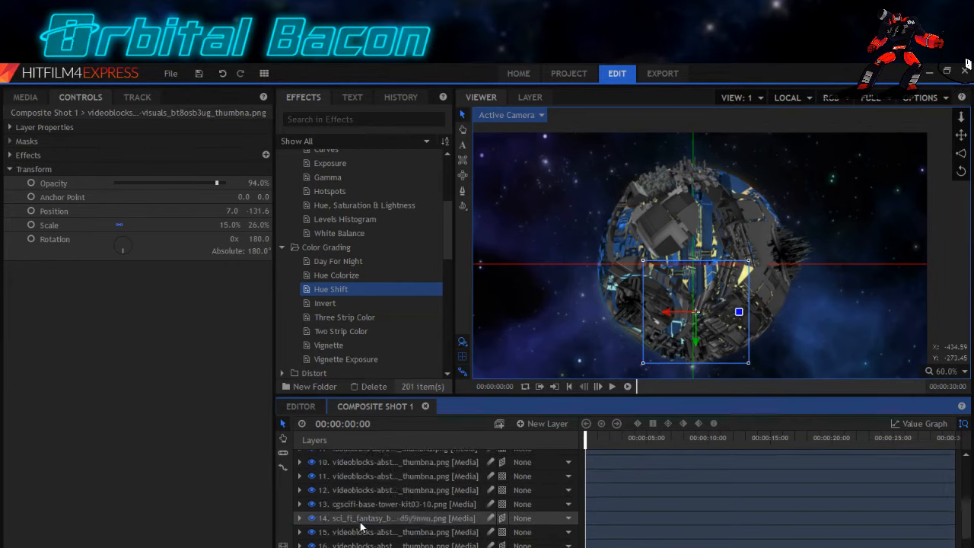
pyautogui.scroll(5, 361, 525)
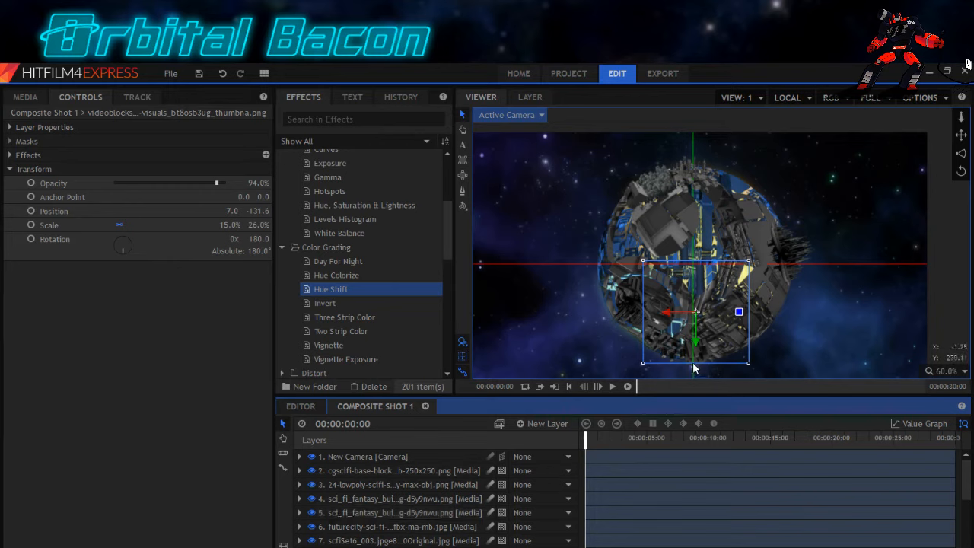
pyautogui.click(199, 74)
# Identify layer 19 by toggling its visibility off and on, and rename it "blue plate 1".
pyautogui.click(403, 546)
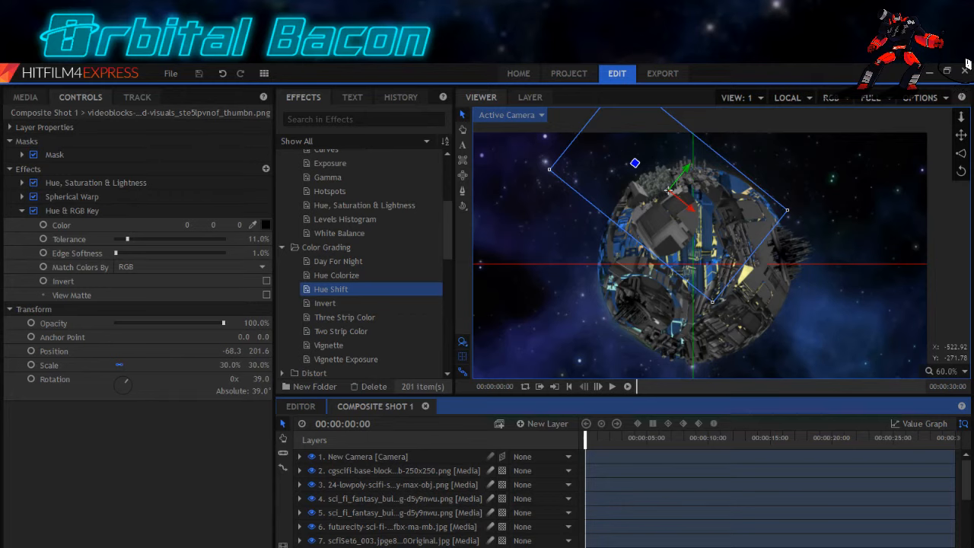
pyautogui.scroll(-5, 403, 502)
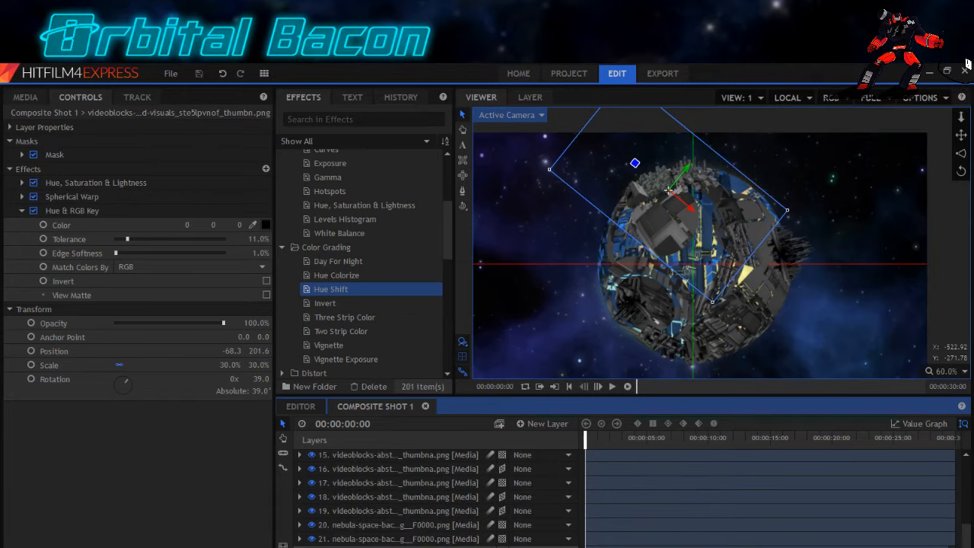
pyautogui.click(335, 511)
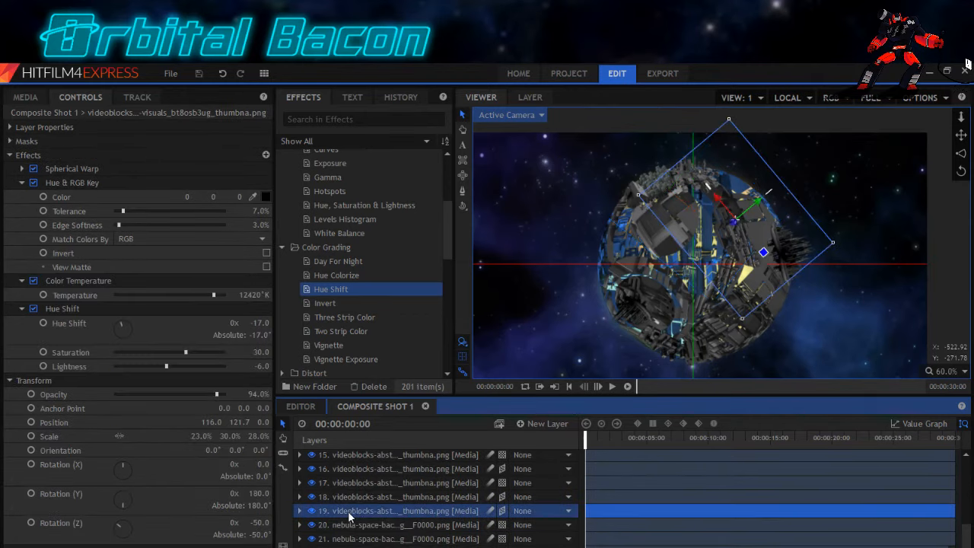
pyautogui.click(311, 512)
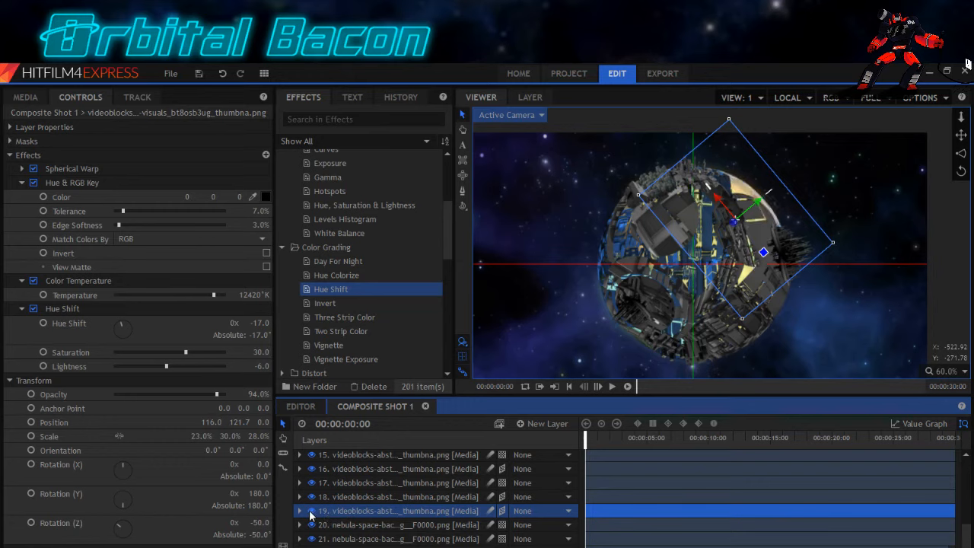
pyautogui.click(311, 512)
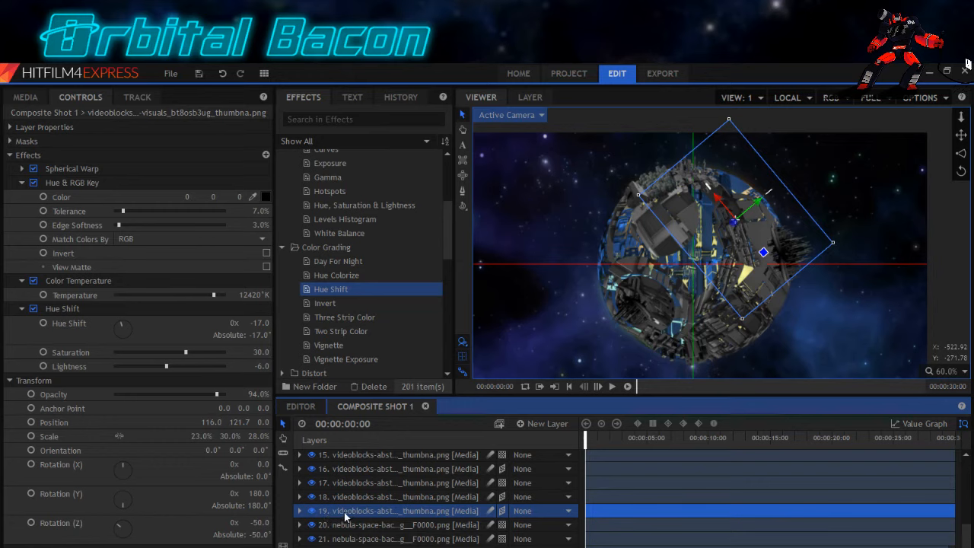
pyautogui.doubleClick(345, 512)
pyautogui.write('blu')
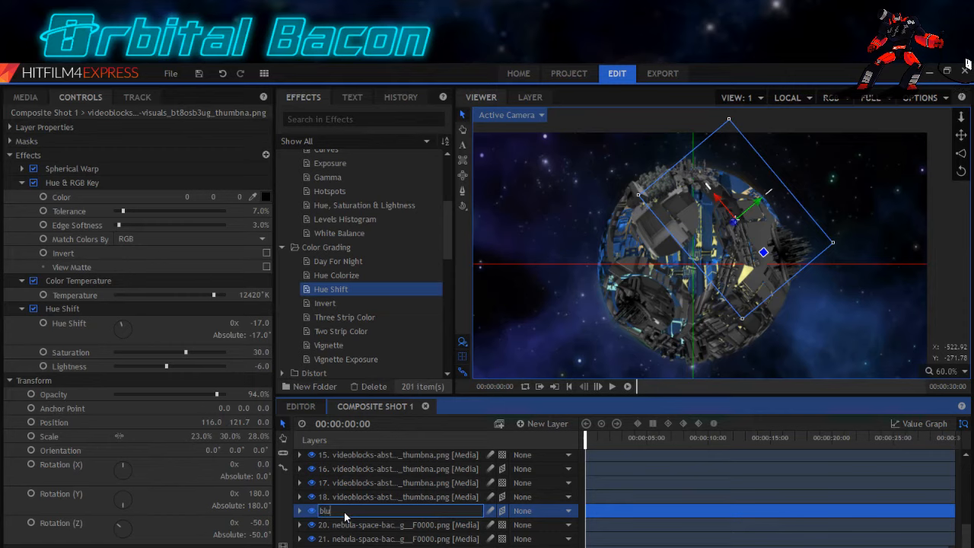
pyautogui.write('e plate 1')
pyautogui.press('Return')
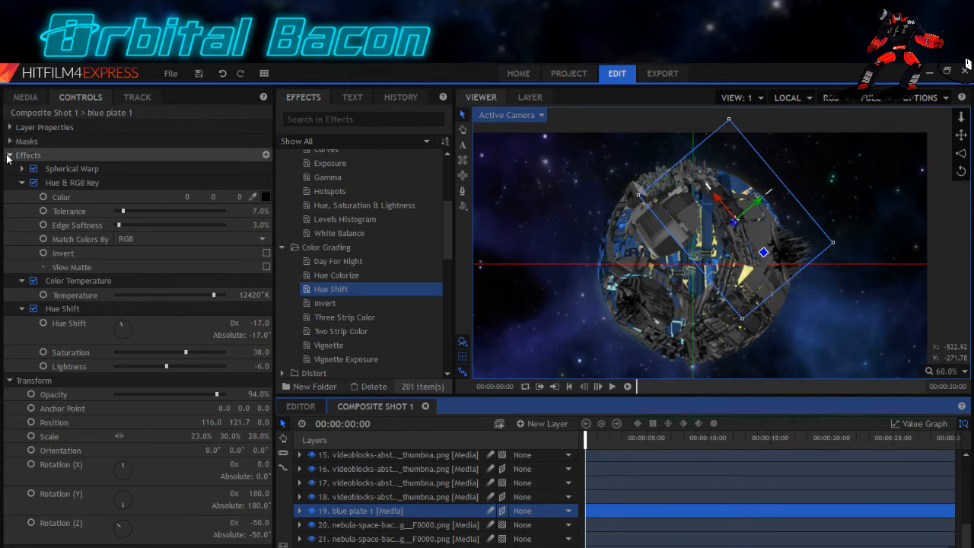
# Collapse the effect settings of blue plate 1 and lower its opacity to 91%.
pyautogui.click(21, 183)
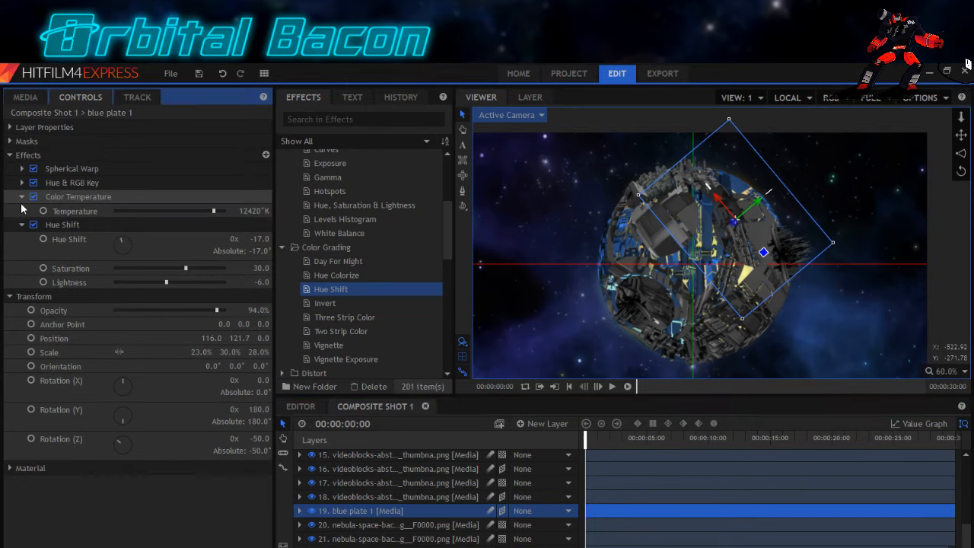
pyautogui.click(21, 197)
pyautogui.click(22, 211)
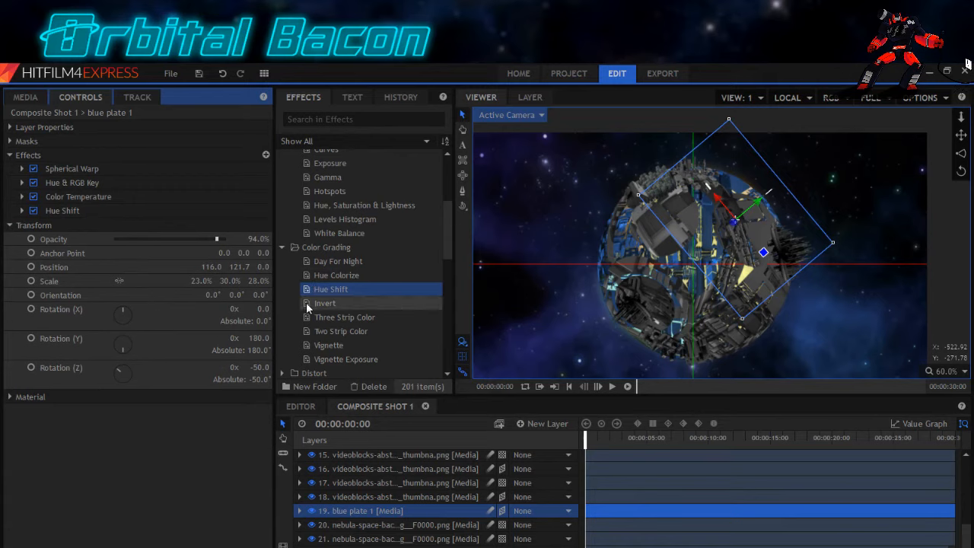
pyautogui.click(217, 239)
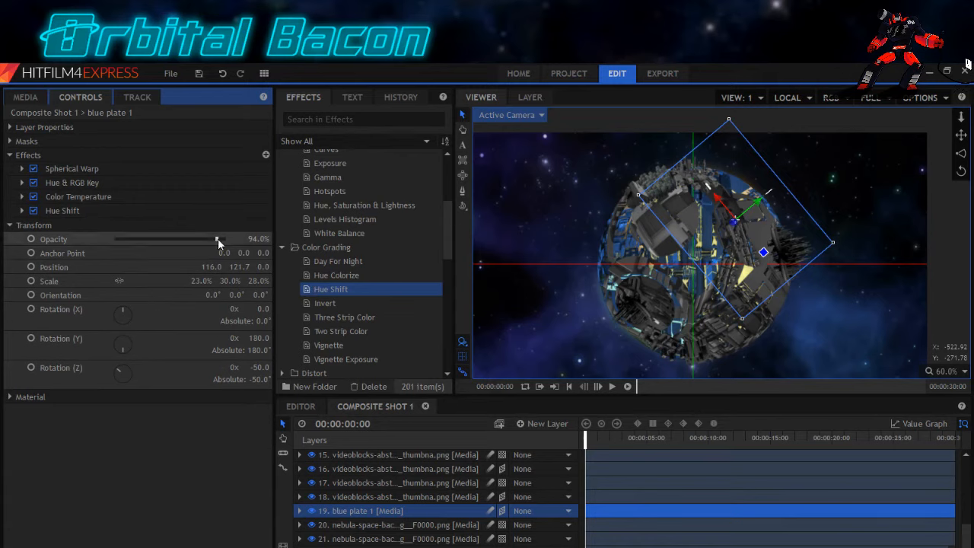
pyautogui.moveTo(214, 239); pyautogui.dragTo(214, 241)
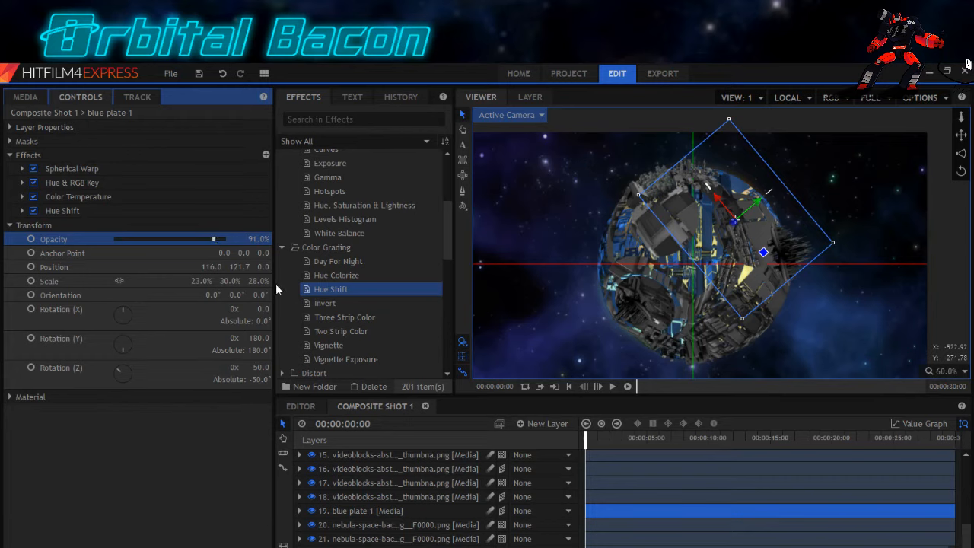
# Add the Blur effect to blue plate 1 below its Hue Shift effect and expand its settings.
pyautogui.scroll(3, 325, 301)
pyautogui.scroll(2, 326, 301)
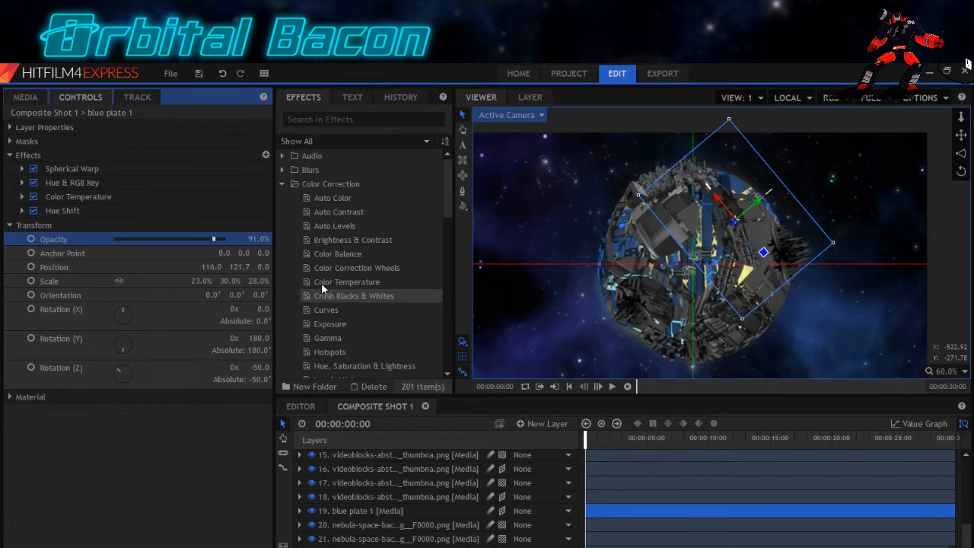
pyautogui.click(283, 169)
pyautogui.click(321, 198)
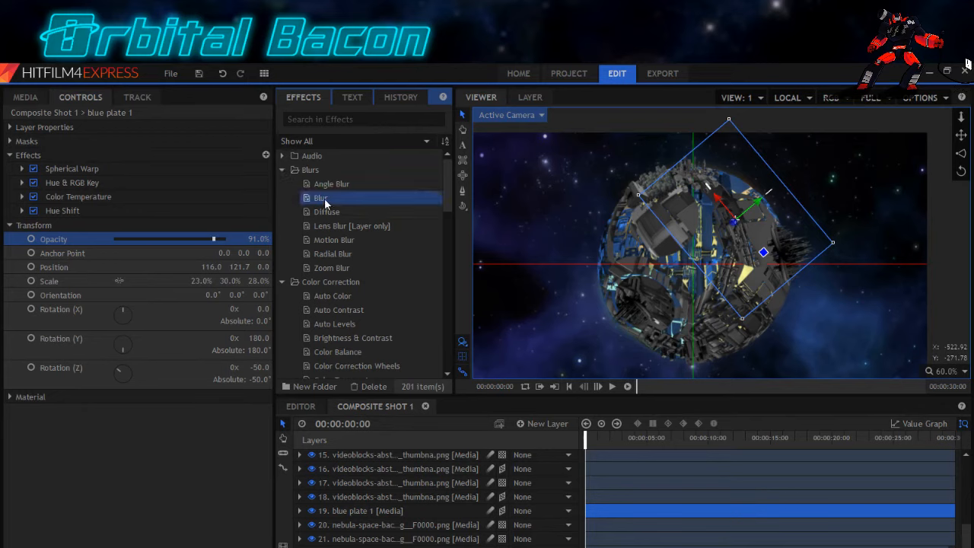
pyautogui.moveTo(321, 198); pyautogui.dragTo(139, 217)
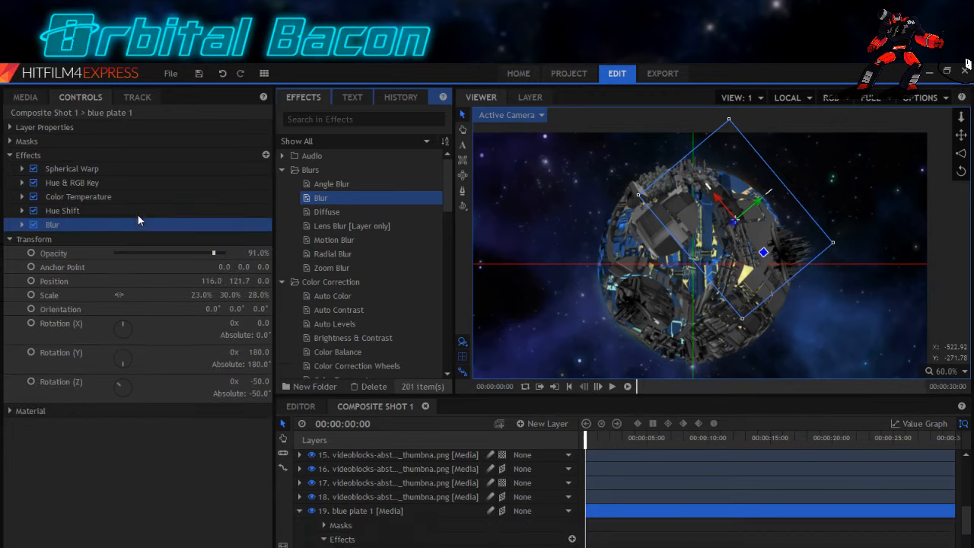
pyautogui.click(23, 225)
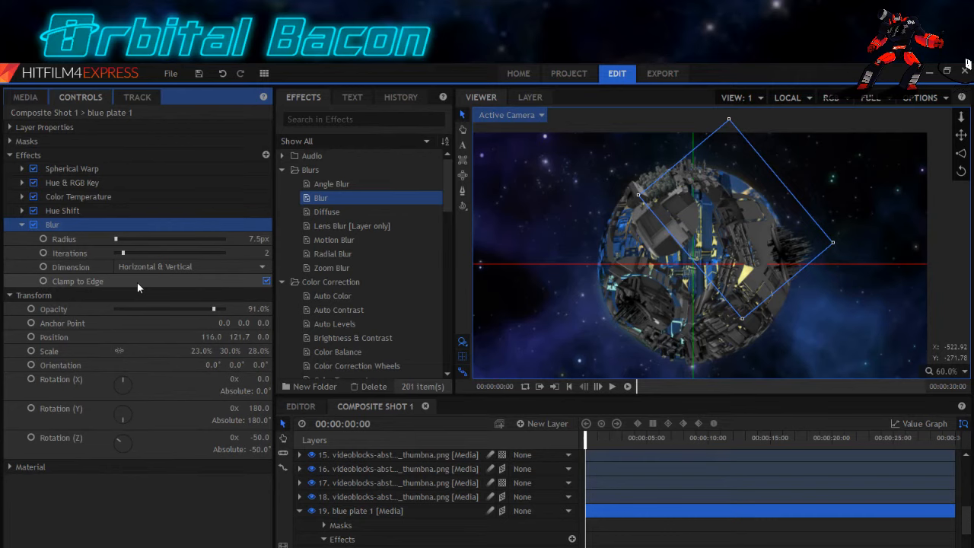
# Set the Blur radius of blue plate 1 to 7 px and collapse the effect and layer properties.
pyautogui.click(257, 238)
pyautogui.write('6')
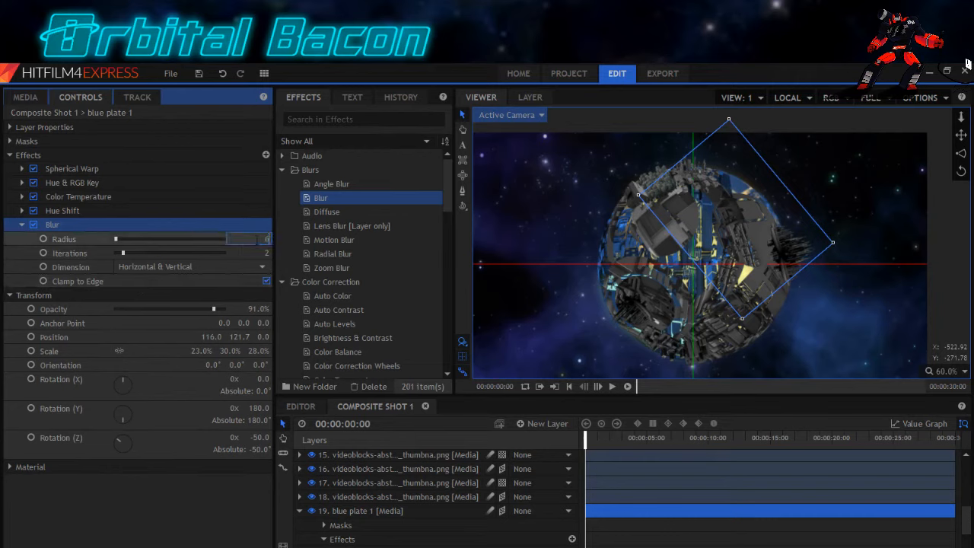
pyautogui.press('Return')
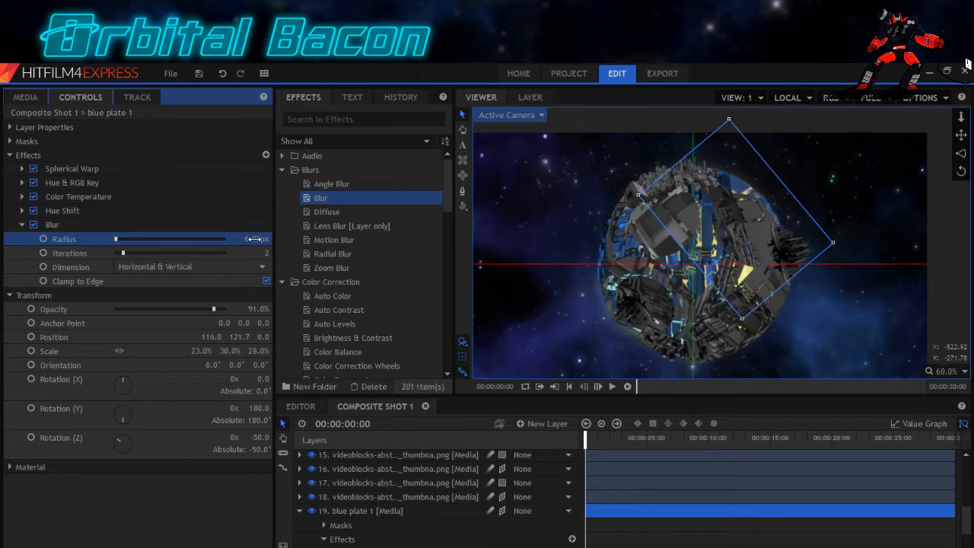
pyautogui.click(256, 239)
pyautogui.write('5')
pyautogui.press('Return')
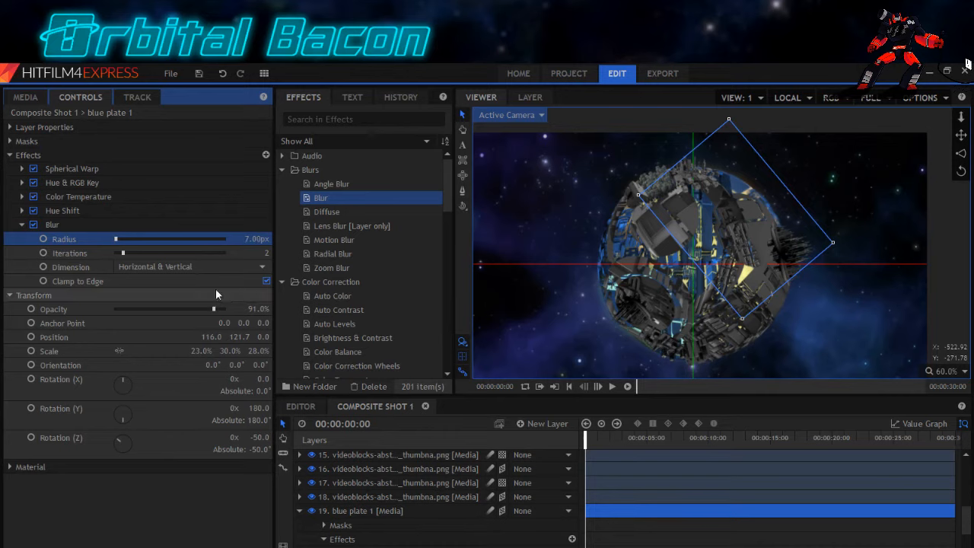
pyautogui.click(22, 224)
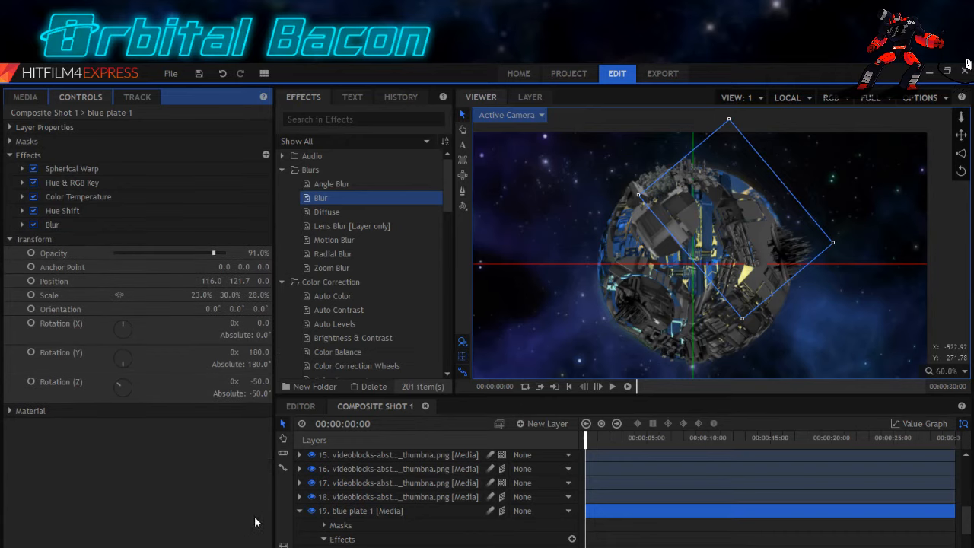
pyautogui.click(300, 511)
# Identify layer 18 by toggling its visibility and rename it "blue plate 2".
pyautogui.click(344, 499)
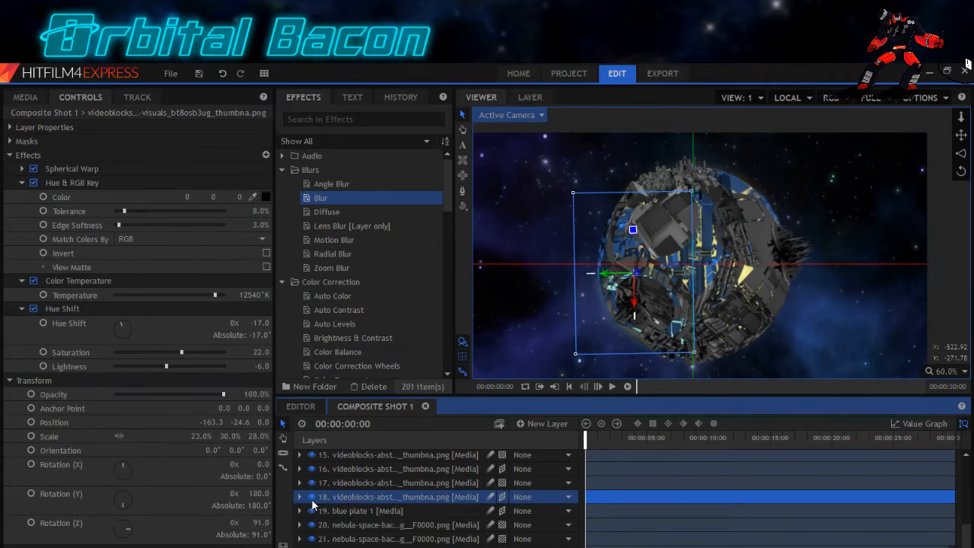
pyautogui.click(311, 497)
pyautogui.doubleClick(344, 496)
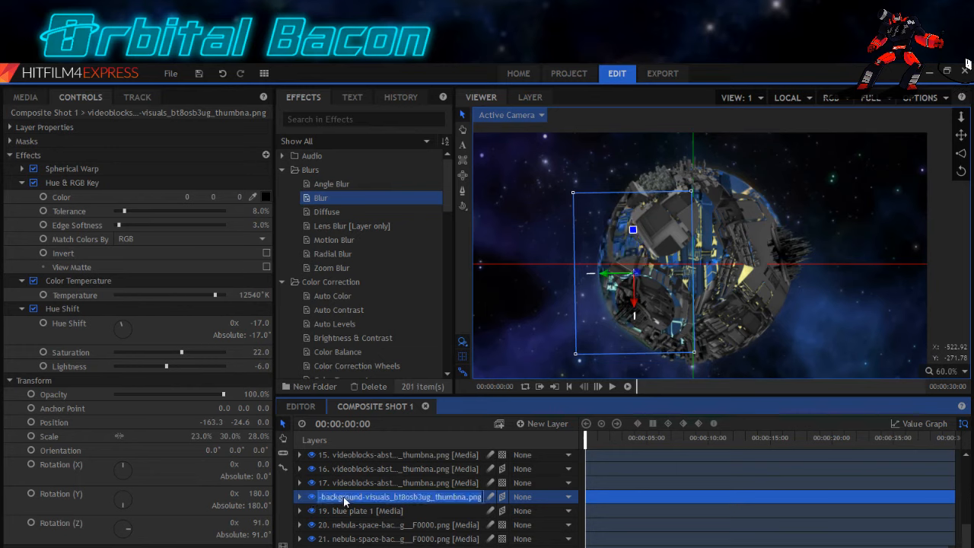
pyautogui.write('blue p')
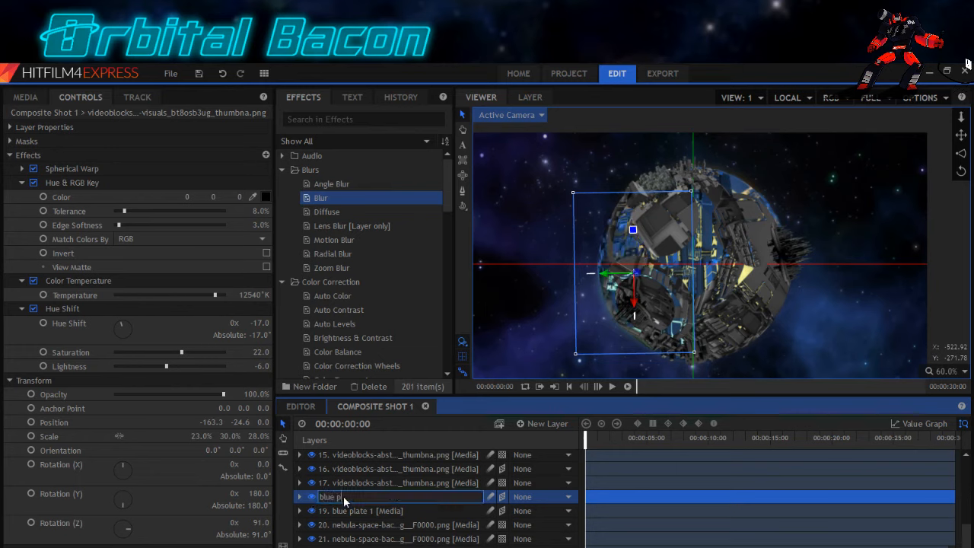
pyautogui.write('late 2')
pyautogui.press('Return')
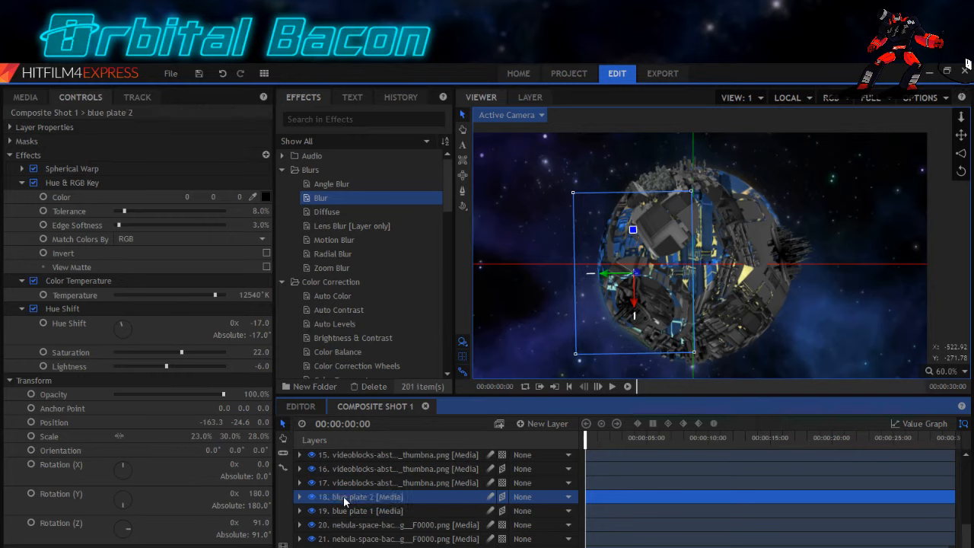
# Add the Blur effect to blue plate 2 with a radius of 7 px and collapse the layer's properties.
pyautogui.click(22, 182)
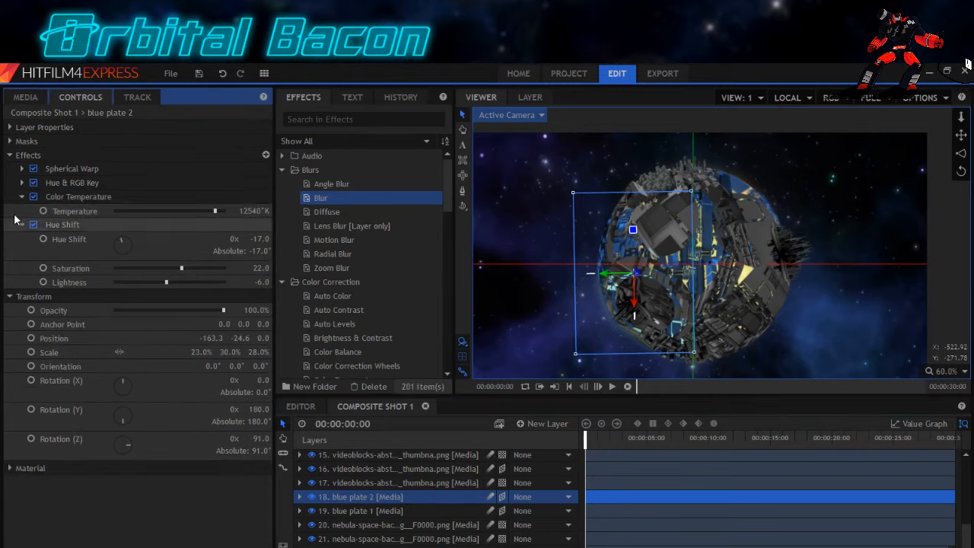
pyautogui.click(21, 197)
pyautogui.click(21, 211)
pyautogui.moveTo(320, 198); pyautogui.dragTo(39, 222)
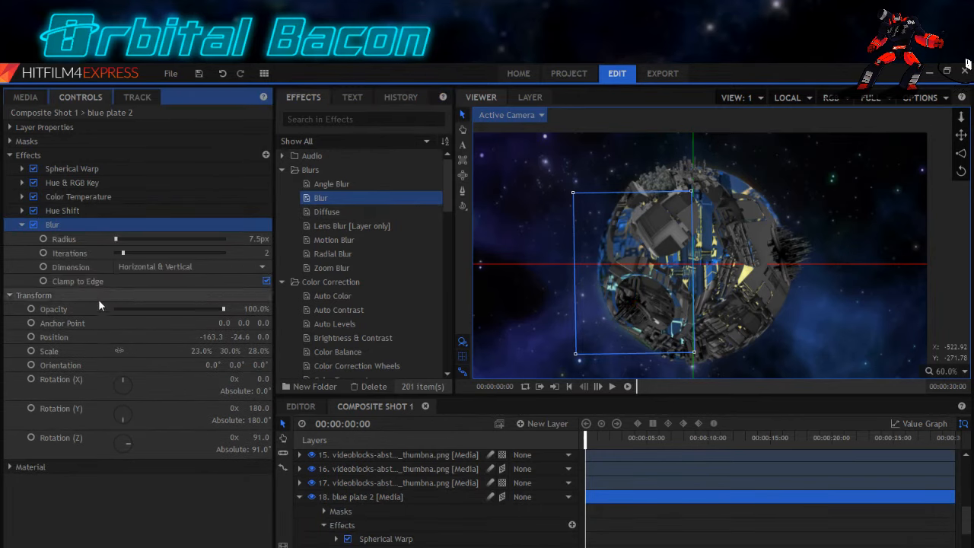
pyautogui.click(252, 239)
pyautogui.write('7')
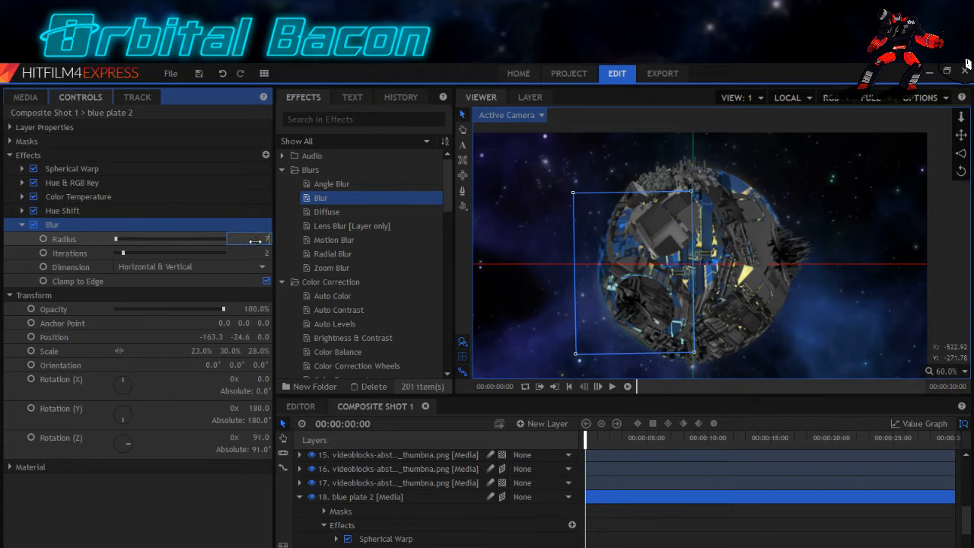
pyautogui.press('Return')
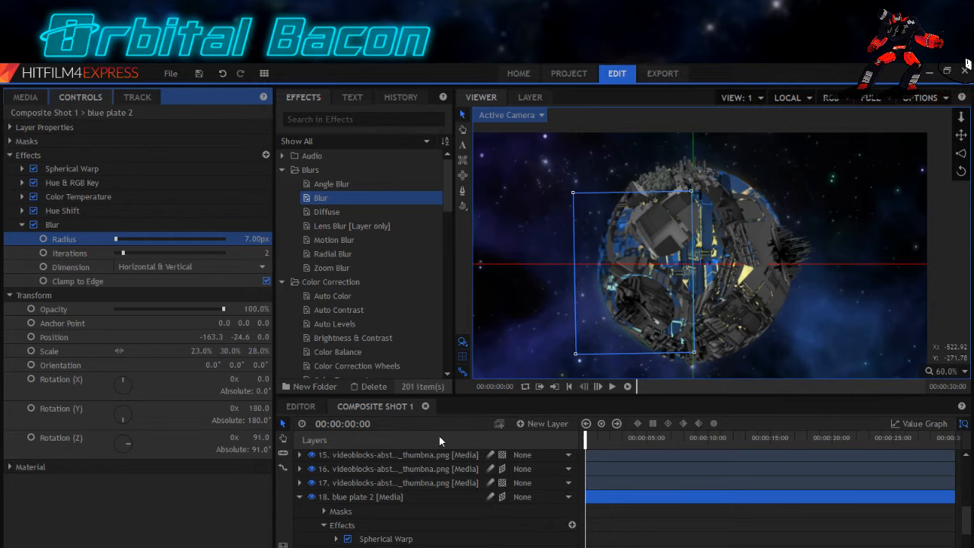
pyautogui.click(298, 498)
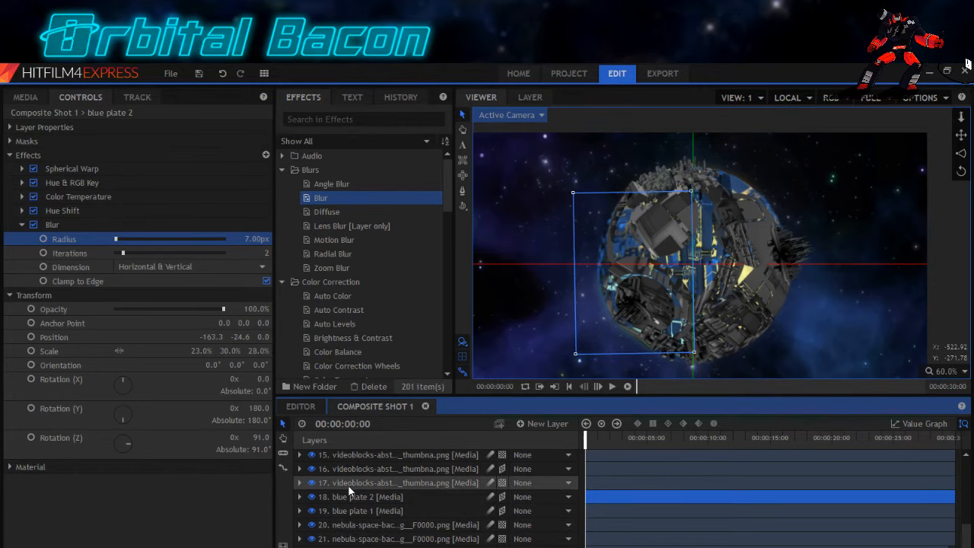
# Check layer 17 by toggling its visibility, rename it "blue plate 3" and add the Blur effect to it.
pyautogui.click(348, 485)
pyautogui.click(313, 483)
pyautogui.click(313, 483)
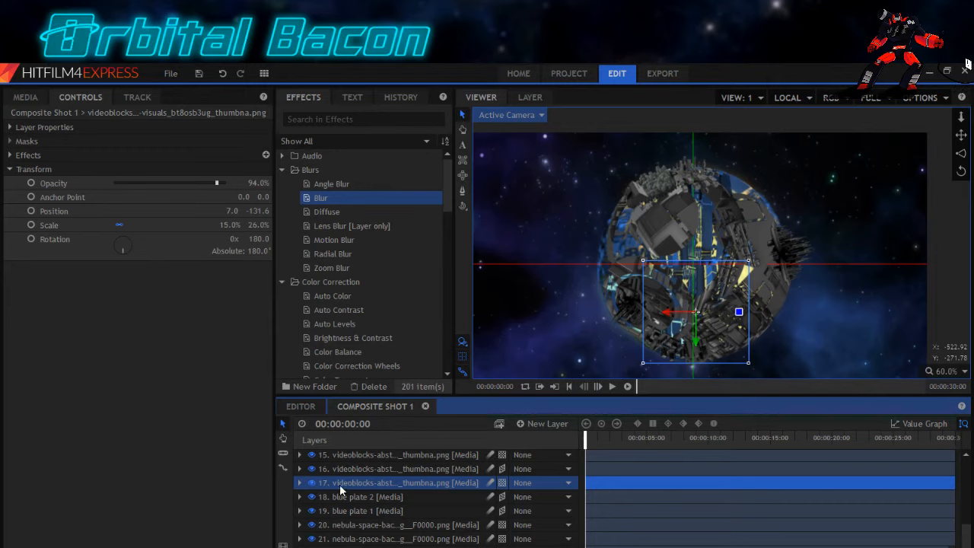
pyautogui.doubleClick(339, 483)
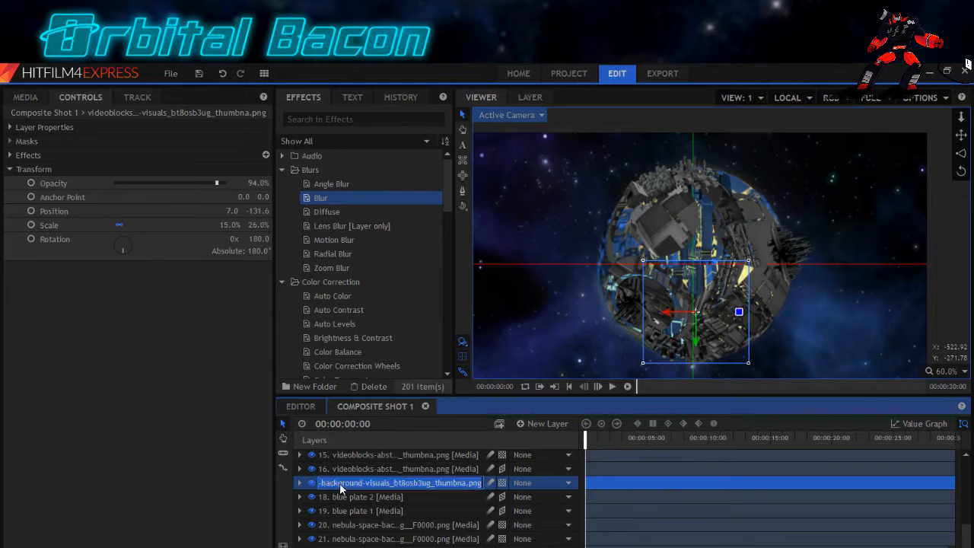
pyautogui.write('blue plate 3')
pyautogui.press('Return')
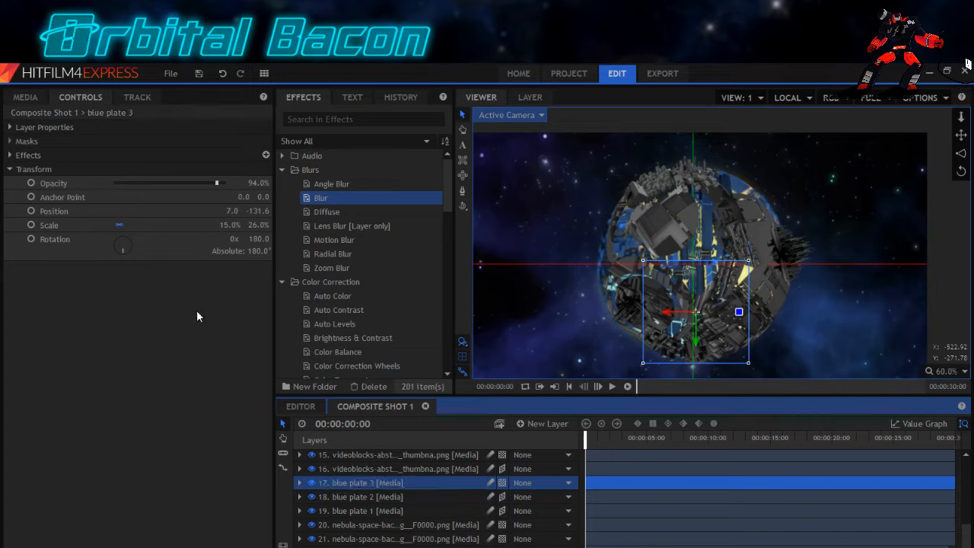
pyautogui.moveTo(321, 197); pyautogui.dragTo(32, 157)
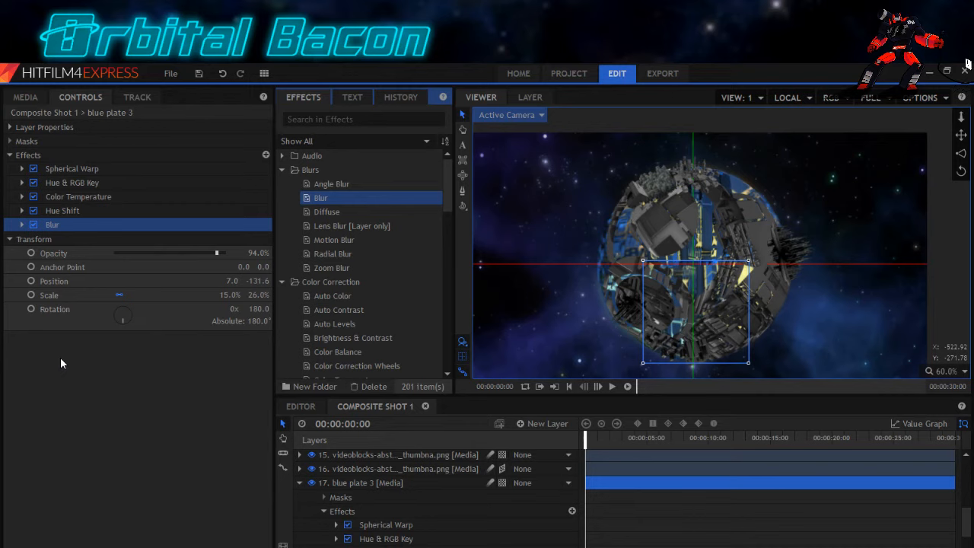
pyautogui.click(299, 483)
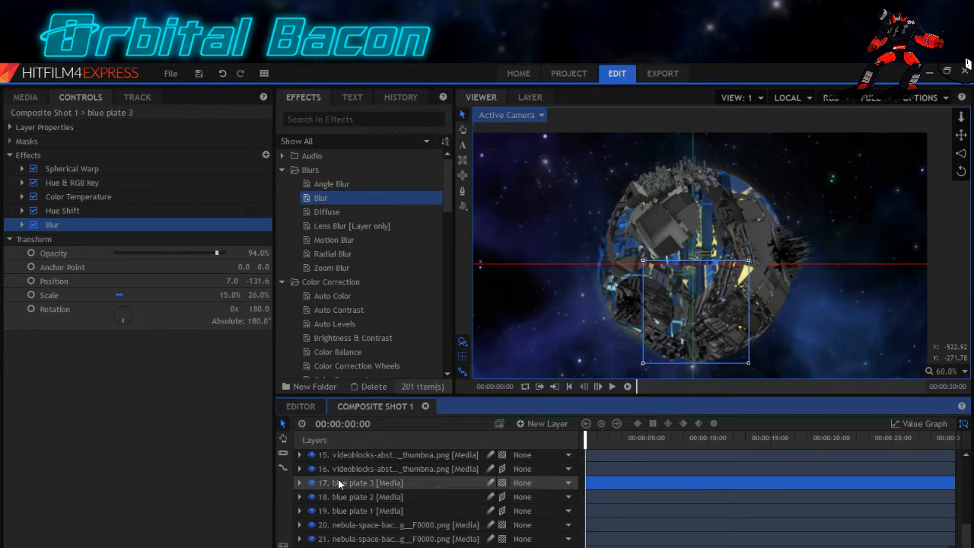
# Check layer 15 by toggling its visibility, add the Blur effect to it and collapse the layer's properties.
pyautogui.click(325, 468)
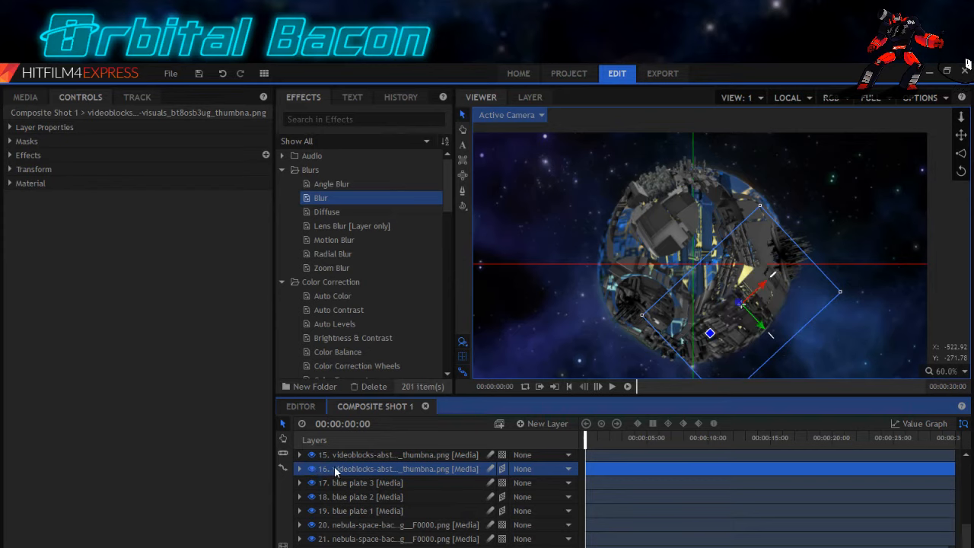
pyautogui.click(340, 456)
pyautogui.click(313, 457)
pyautogui.click(313, 457)
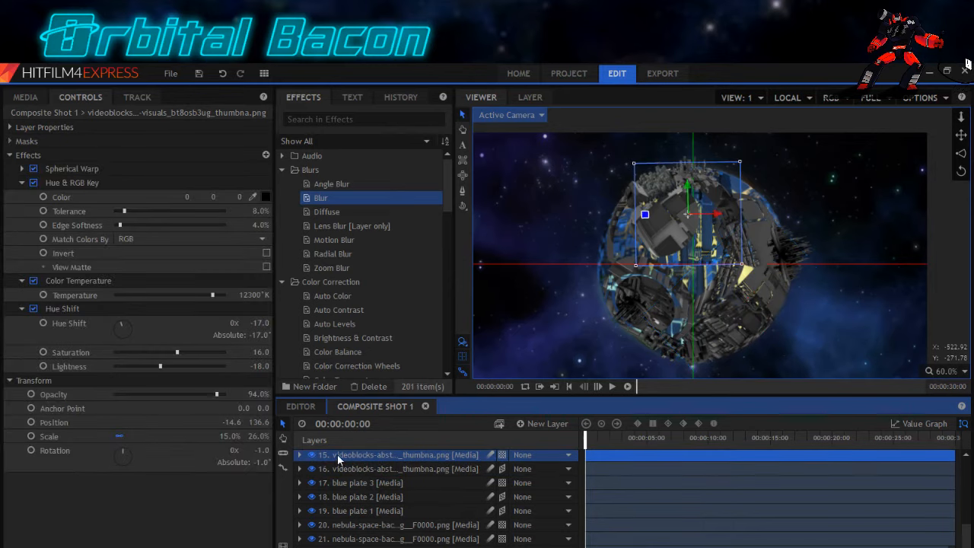
pyautogui.moveTo(320, 199); pyautogui.dragTo(72, 380)
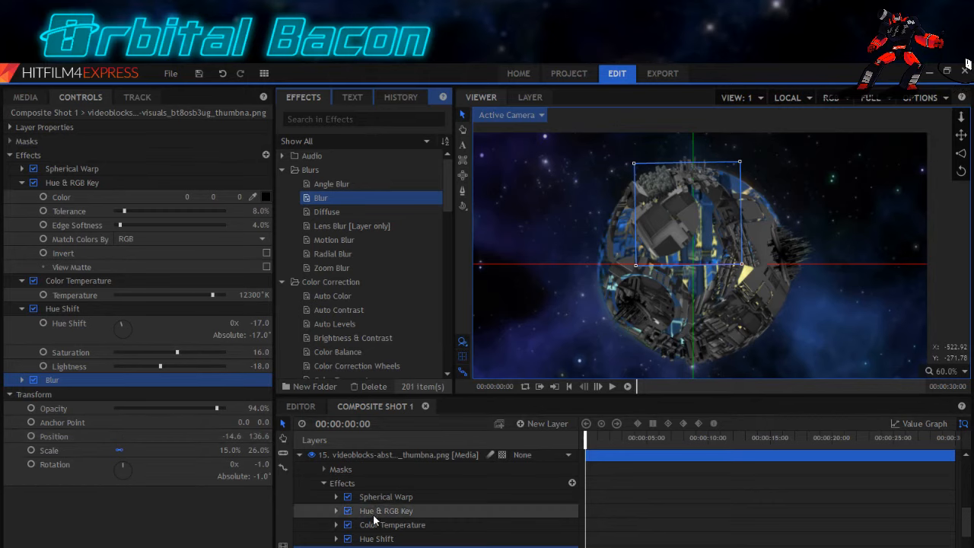
pyautogui.click(300, 455)
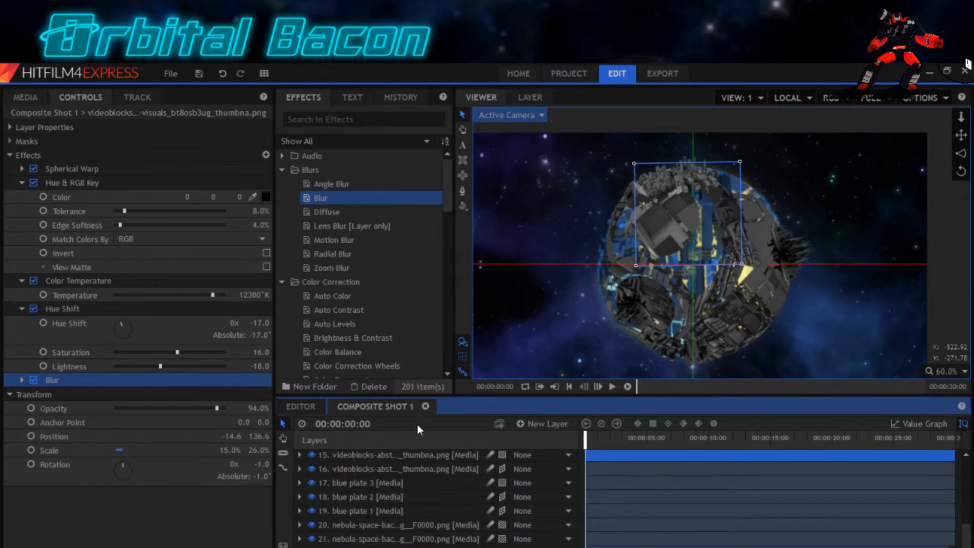
pyautogui.click(363, 456)
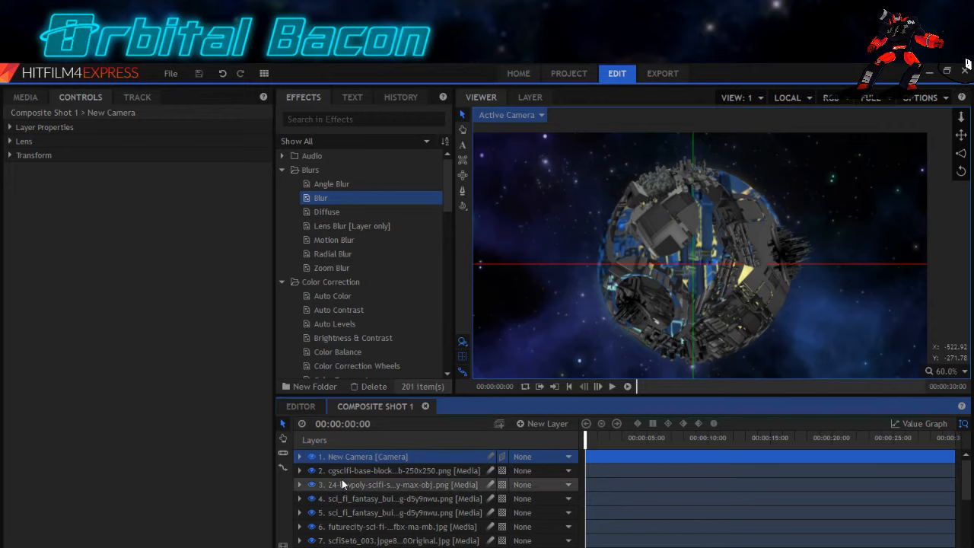
# Try the Diffuse effect on blue plate 1 and undo it.
pyautogui.scroll(-5, 341, 479)
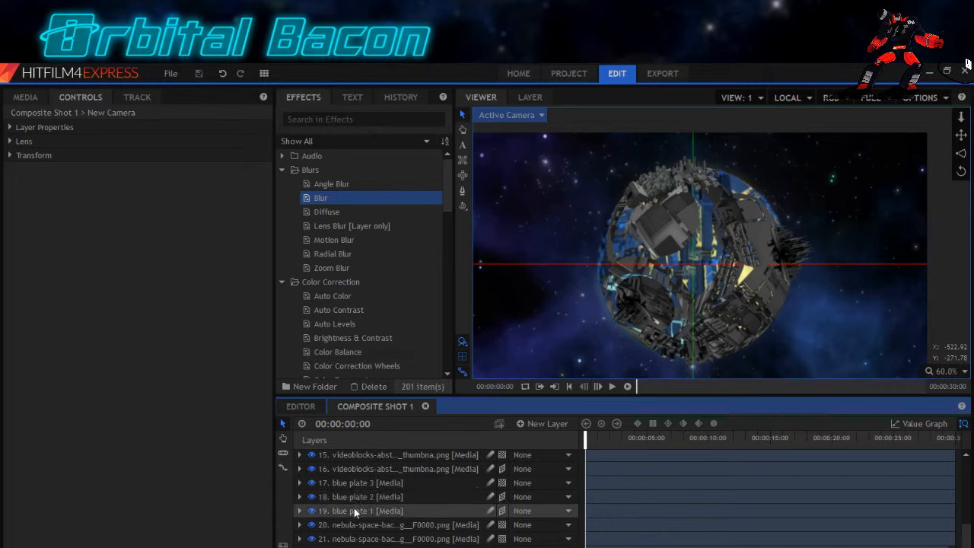
pyautogui.click(354, 510)
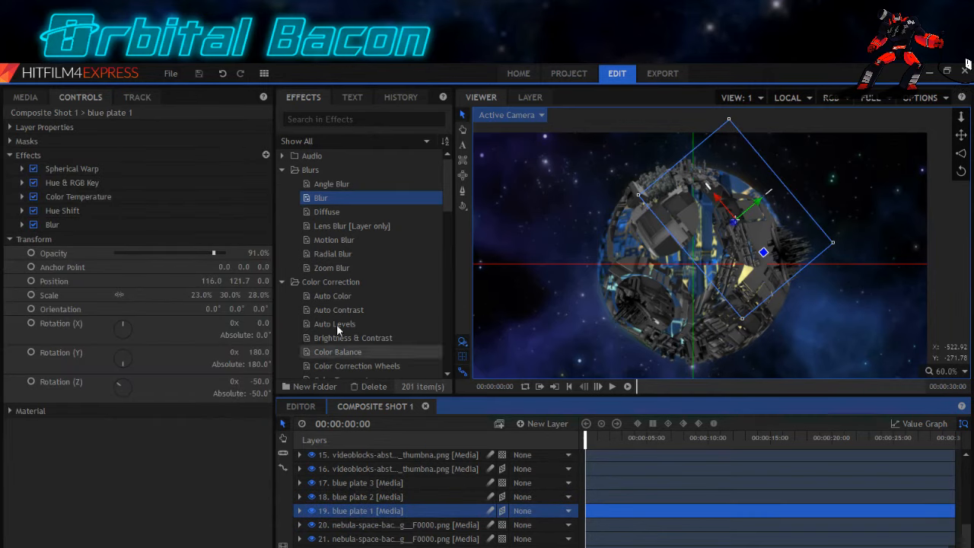
pyautogui.moveTo(320, 211); pyautogui.dragTo(216, 238)
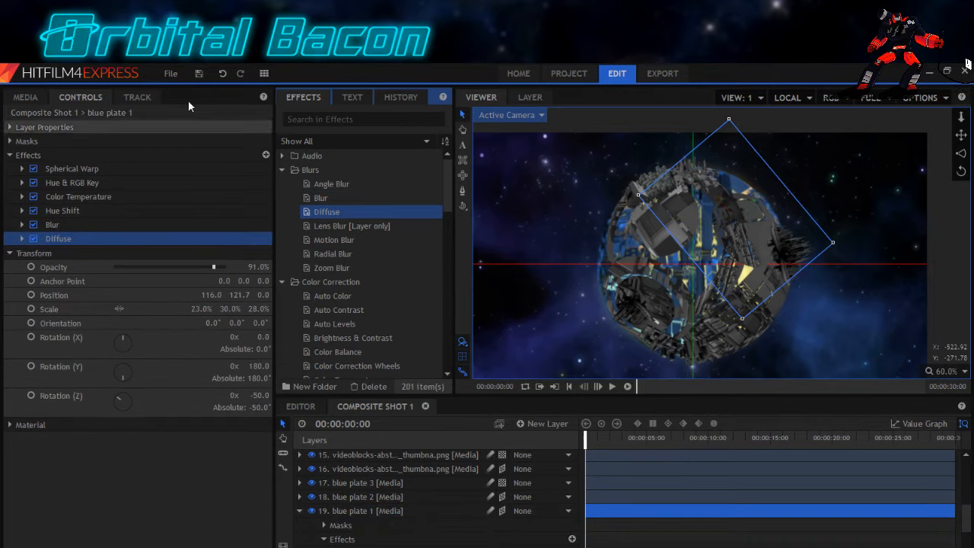
pyautogui.click(222, 74)
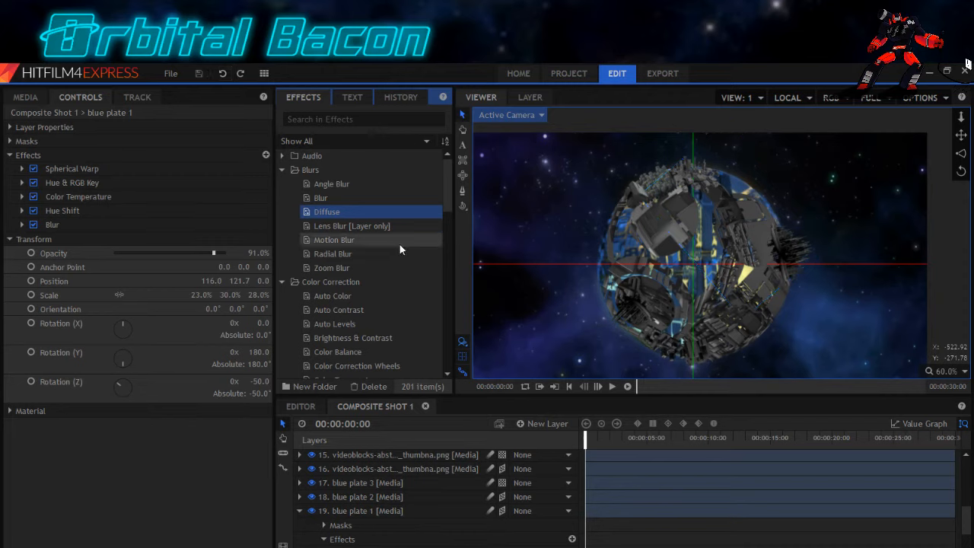
# Find the Glow effect among the Lights & Flares effects and add it to blue plate 1 after Blur.
pyautogui.scroll(-1, 353, 305)
pyautogui.scroll(-2, 353, 302)
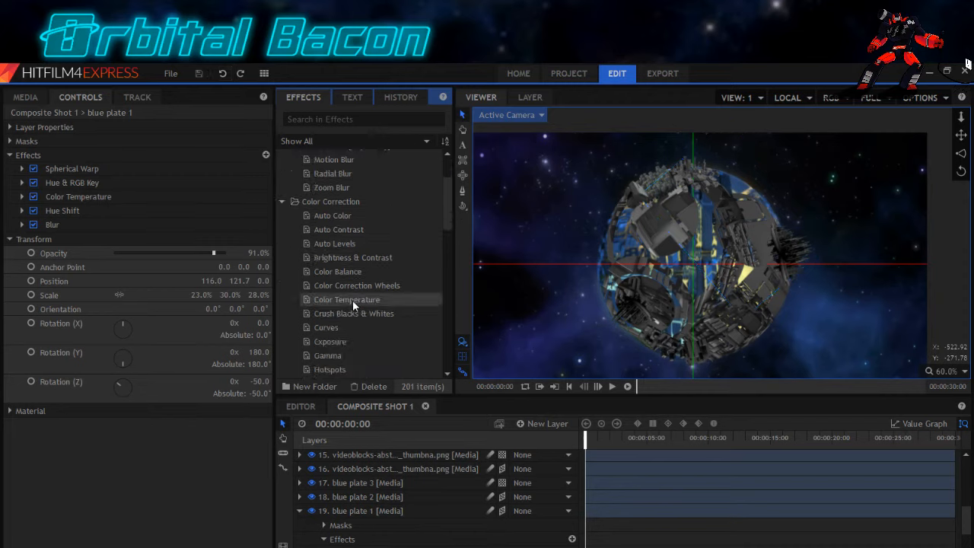
pyautogui.scroll(-1, 352, 305)
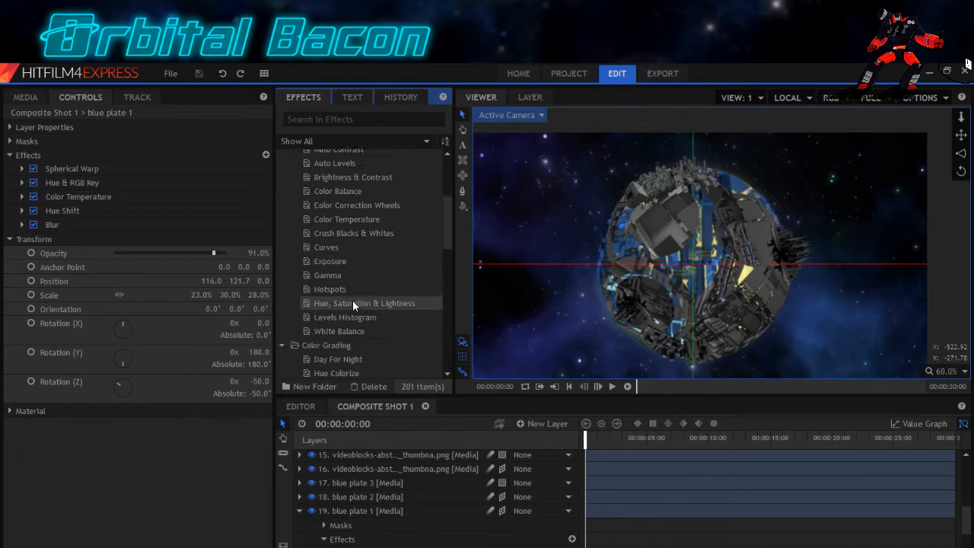
pyautogui.scroll(2, 353, 300)
pyautogui.scroll(-1, 352, 300)
pyautogui.scroll(-8, 353, 301)
pyautogui.scroll(-3, 352, 300)
pyautogui.scroll(1, 352, 300)
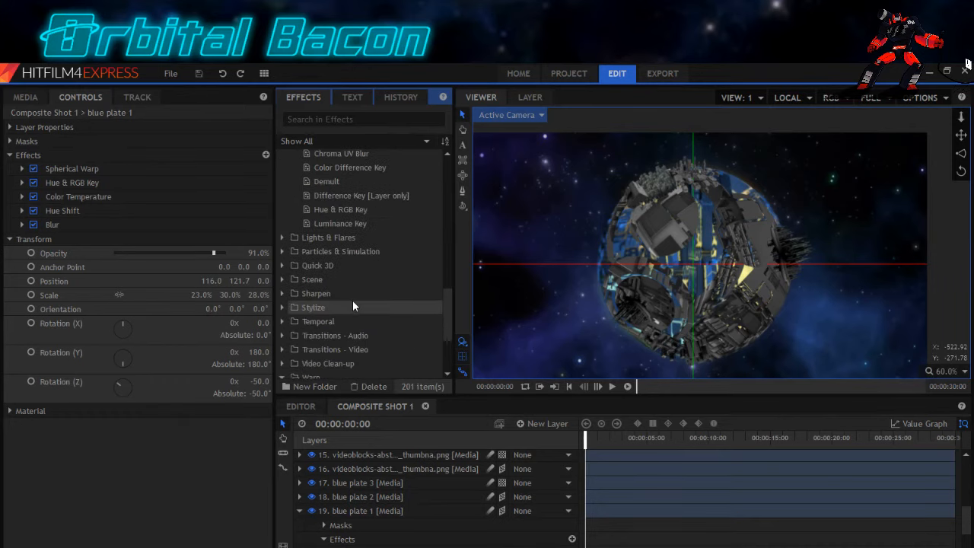
pyautogui.click(281, 237)
pyautogui.click(320, 265)
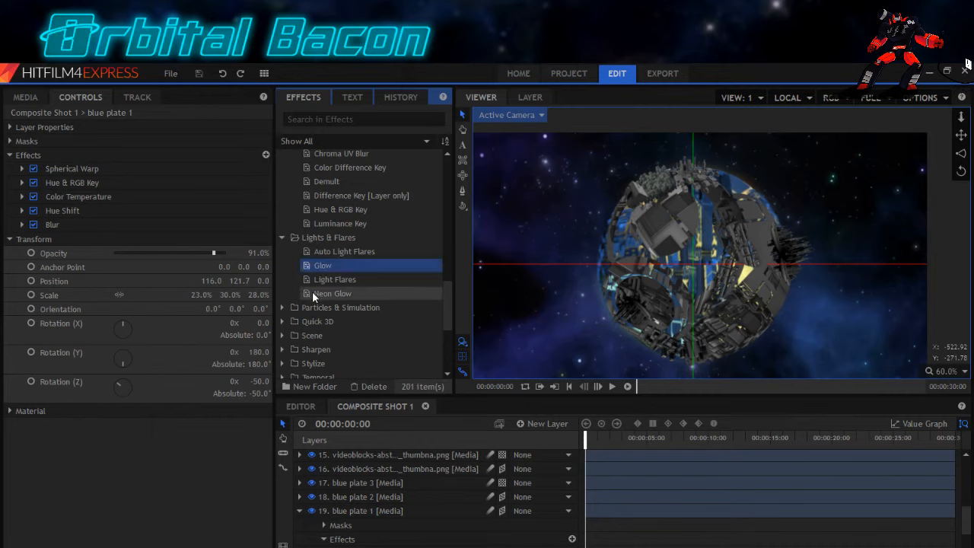
pyautogui.moveTo(321, 266); pyautogui.dragTo(74, 229)
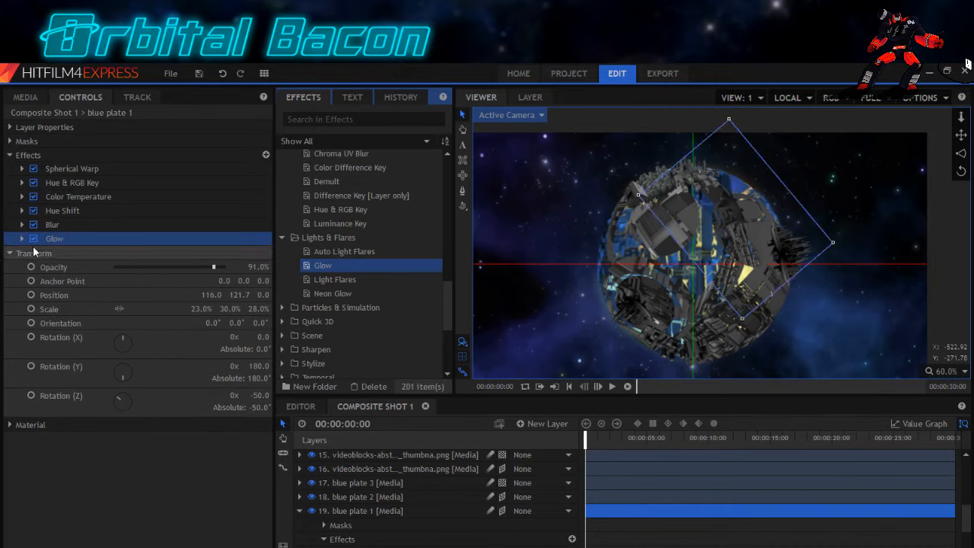
# Lower the Glow intensity of blue plate 1 to 0.4 and change its blend mode to Add.
pyautogui.click(22, 238)
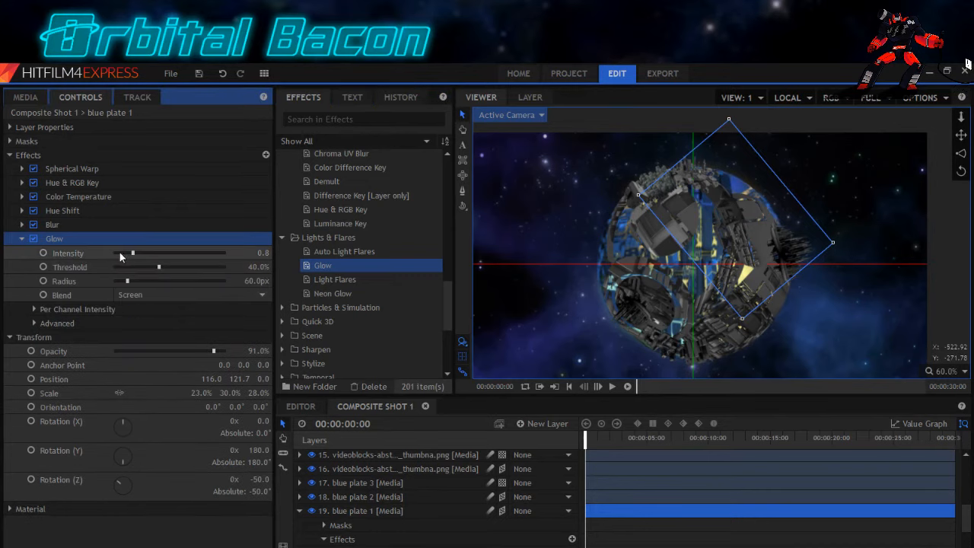
pyautogui.click(120, 252)
pyautogui.moveTo(120, 254); pyautogui.dragTo(126, 257)
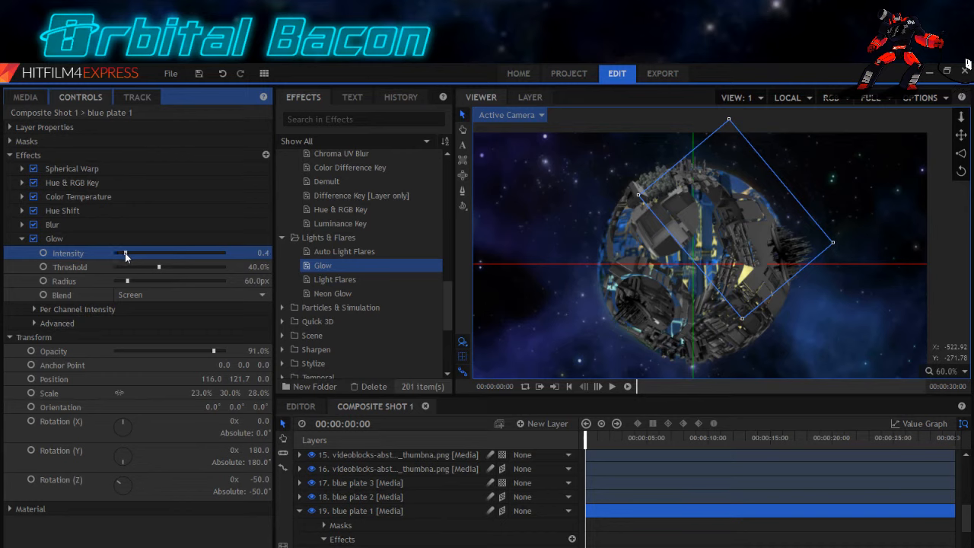
pyautogui.click(126, 295)
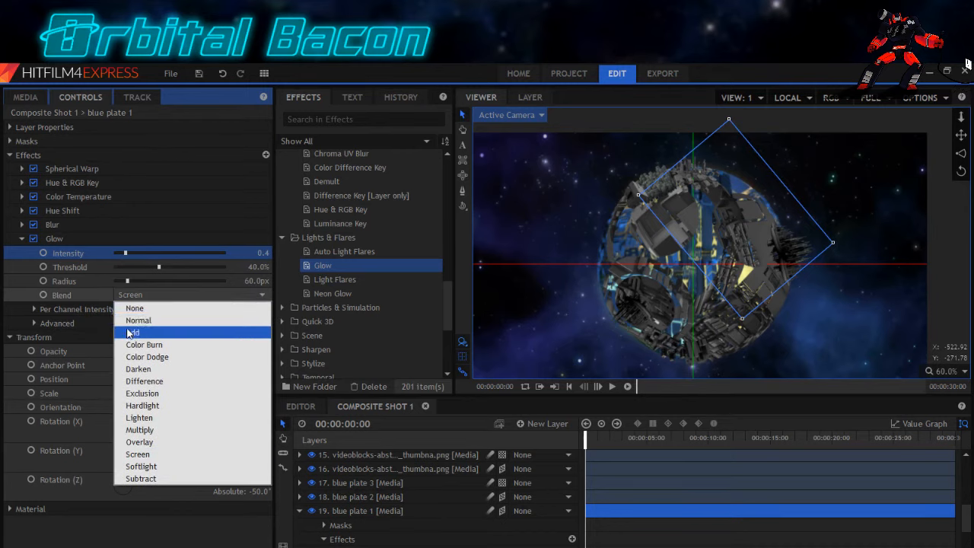
pyautogui.click(127, 328)
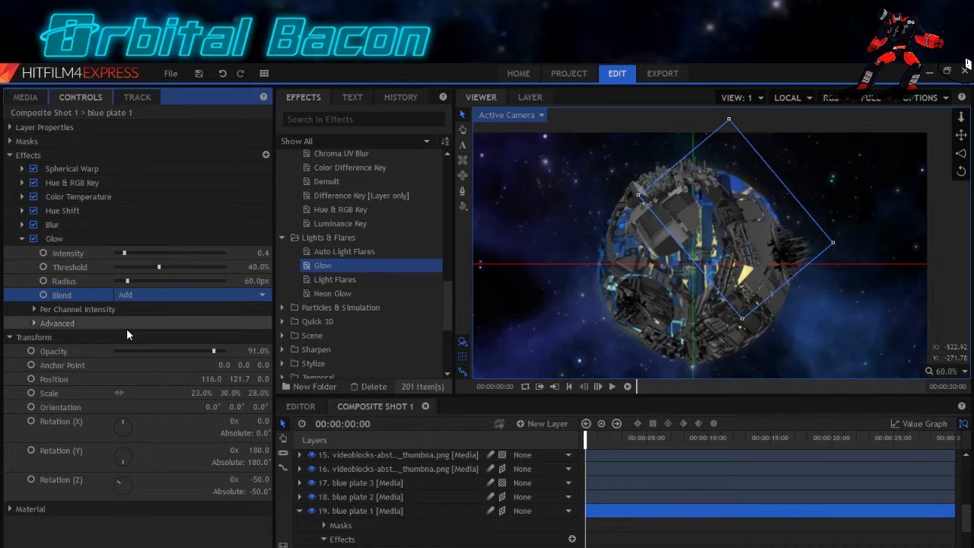
# Tune the Glow on blue plate 1 to a radius of 80 px and an intensity of 0.6.
pyautogui.click(135, 281)
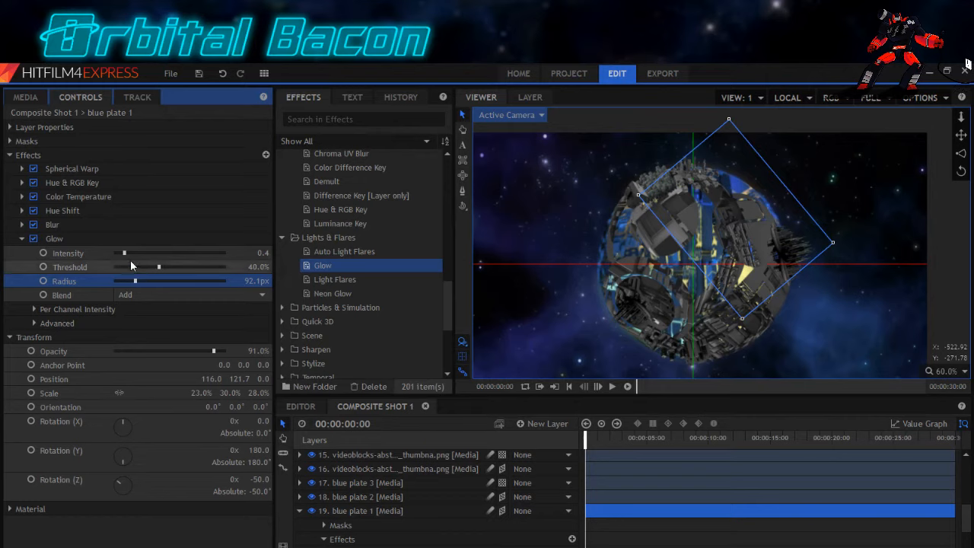
pyautogui.click(129, 253)
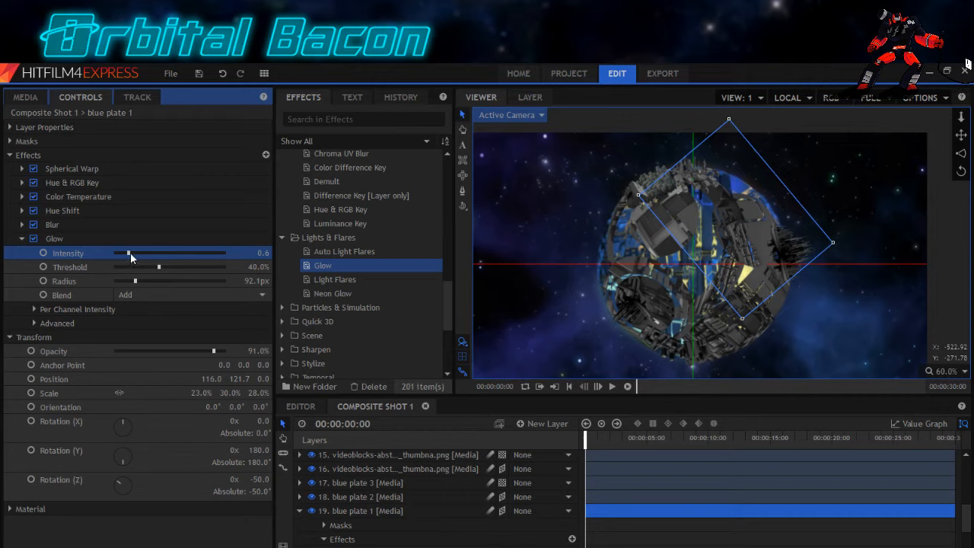
pyautogui.click(134, 280)
pyautogui.moveTo(133, 280); pyautogui.dragTo(130, 282)
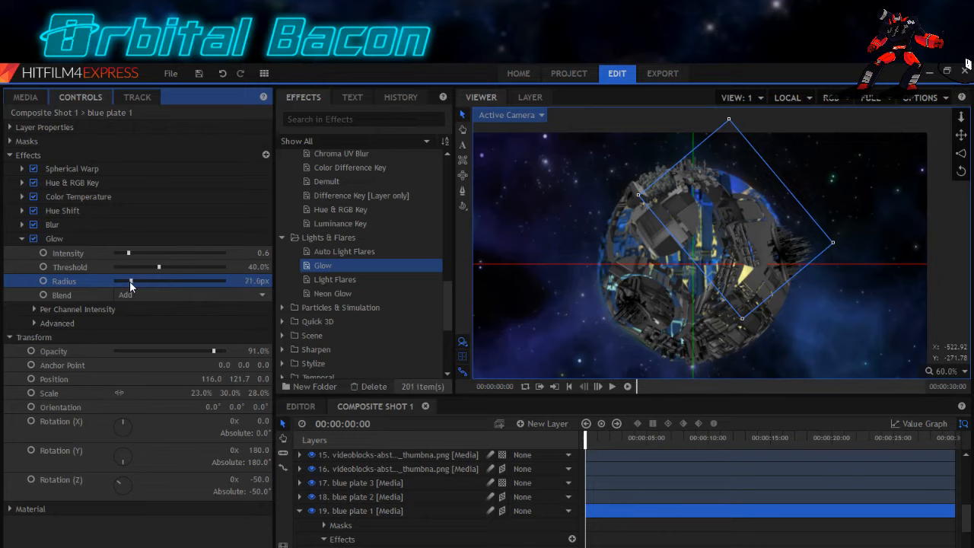
pyautogui.click(255, 281)
pyautogui.write('80')
pyautogui.press('Return')
pyautogui.click(236, 252)
pyautogui.write('1')
pyautogui.press('Return')
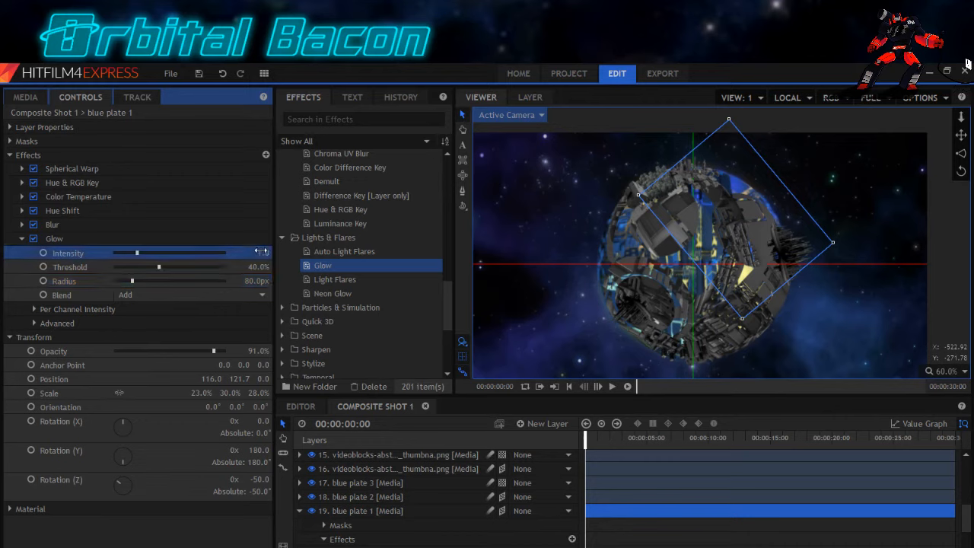
pyautogui.click(127, 253)
pyautogui.click(131, 254)
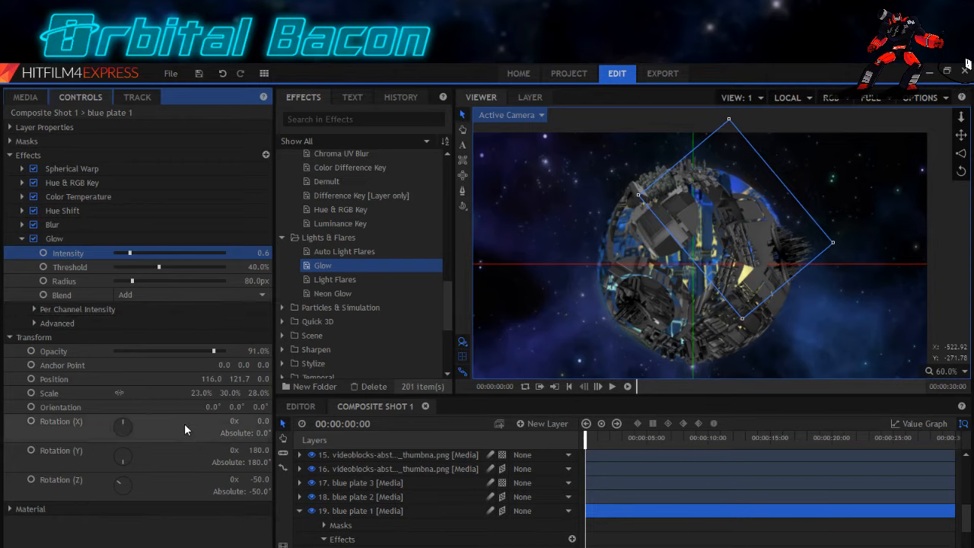
pyautogui.click(22, 239)
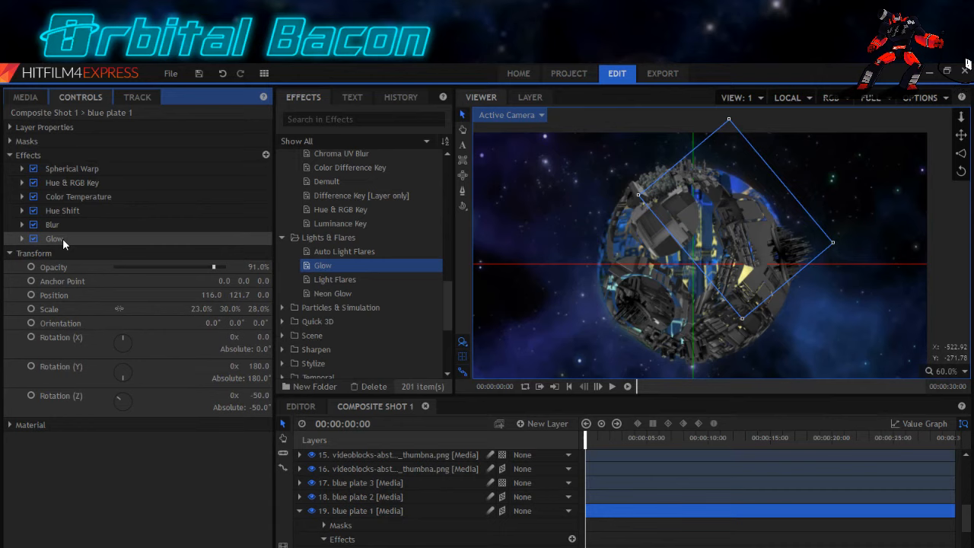
# Enable Use A and B Colors in the advanced Glow settings and set Color A to cyan (0, 255, 255).
pyautogui.click(22, 240)
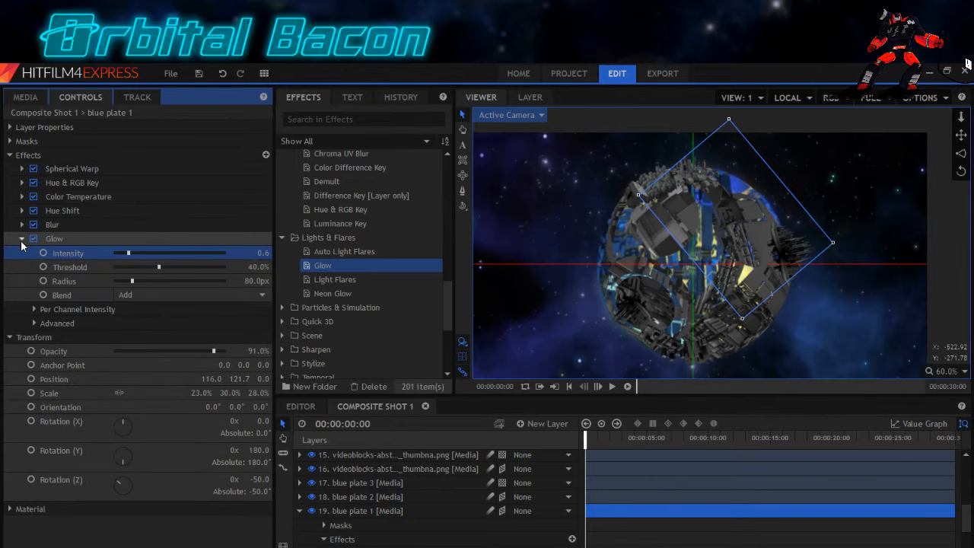
pyautogui.click(33, 324)
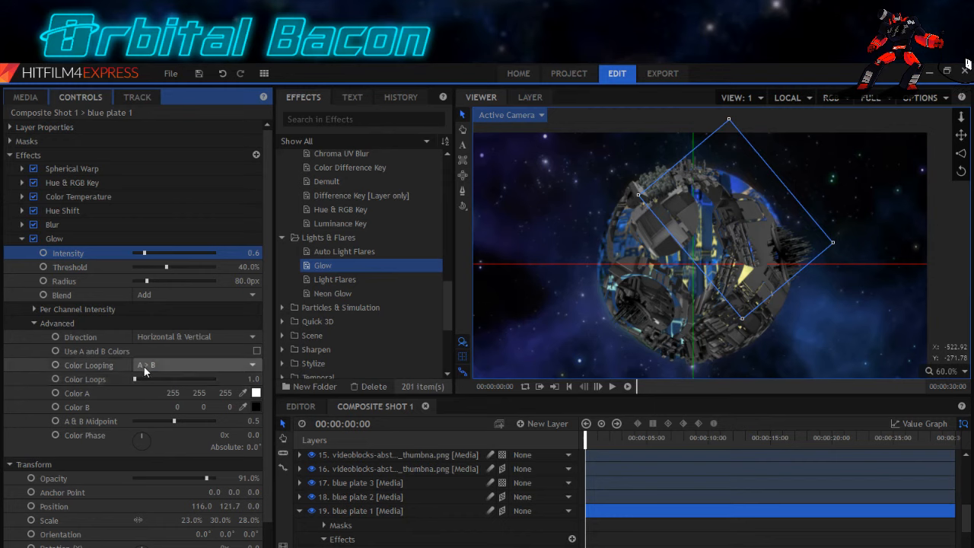
pyautogui.click(256, 352)
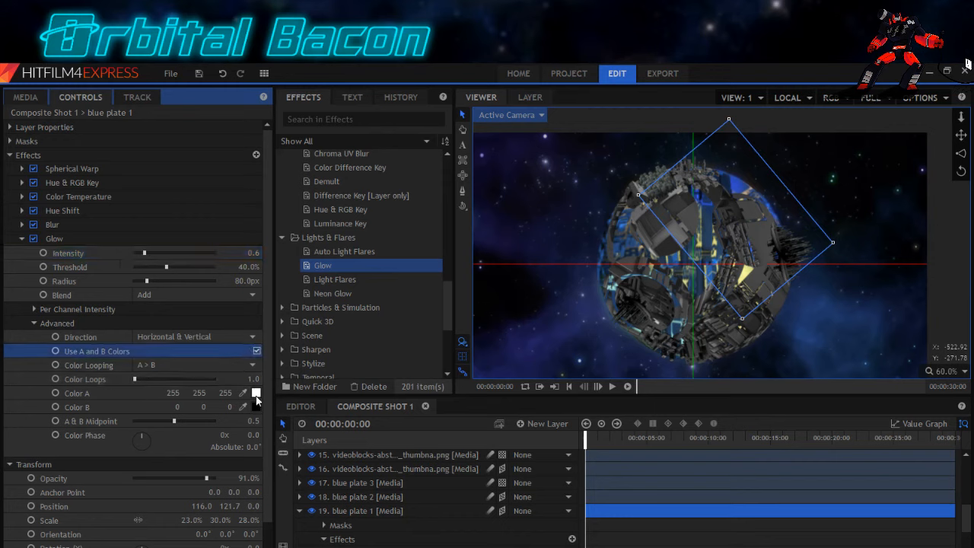
pyautogui.click(256, 393)
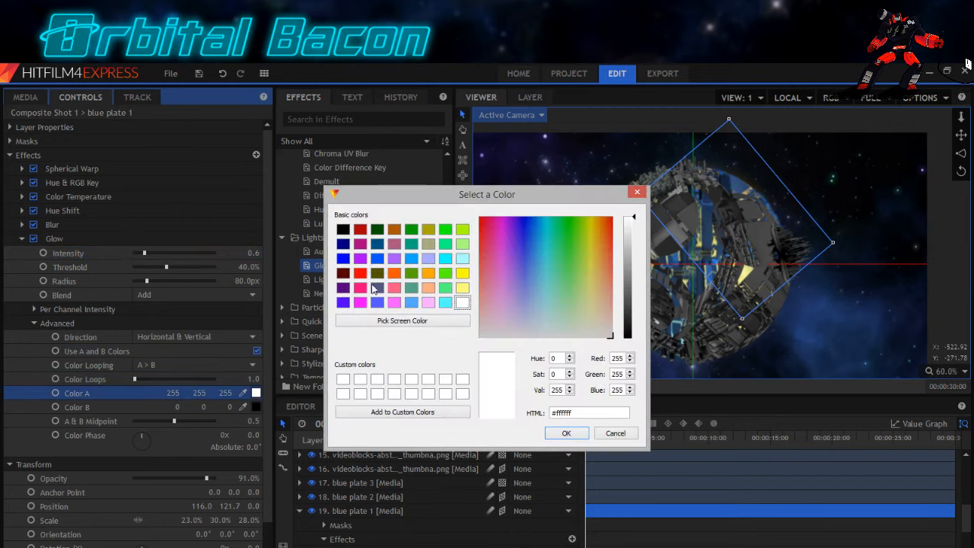
pyautogui.click(446, 261)
pyautogui.click(559, 433)
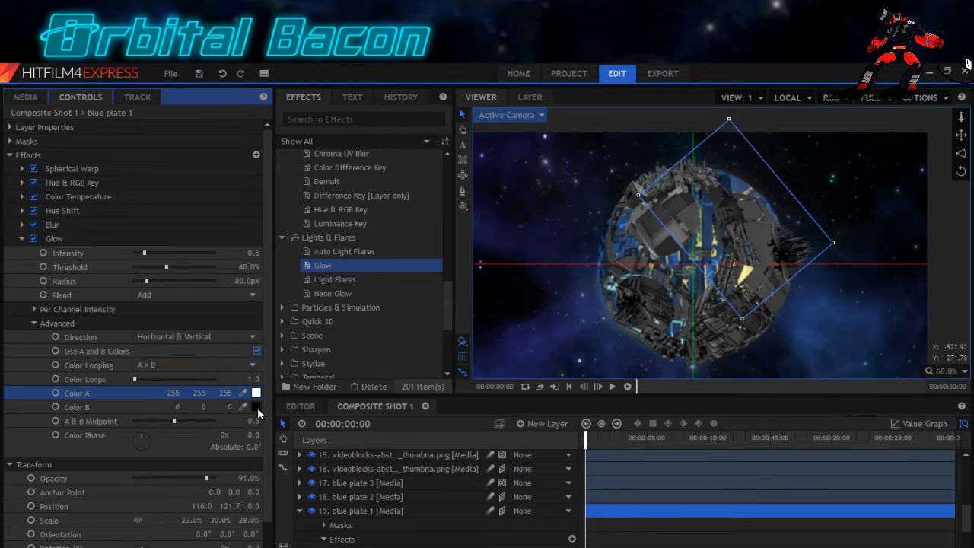
# Set the Glow's Color B to light cyan (85, 255, 255) and lower the intensity to 0.5.
pyautogui.click(256, 408)
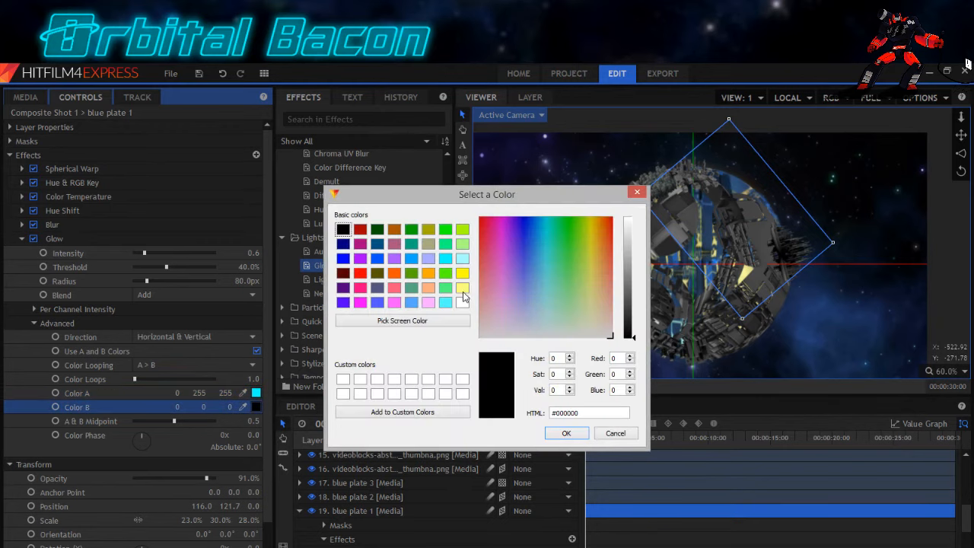
pyautogui.click(446, 303)
pyautogui.click(565, 432)
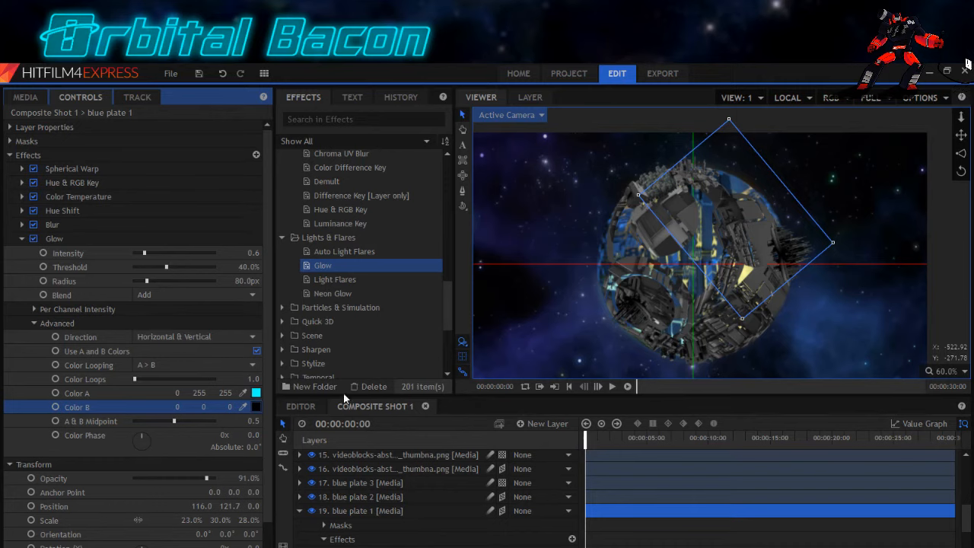
pyautogui.click(257, 351)
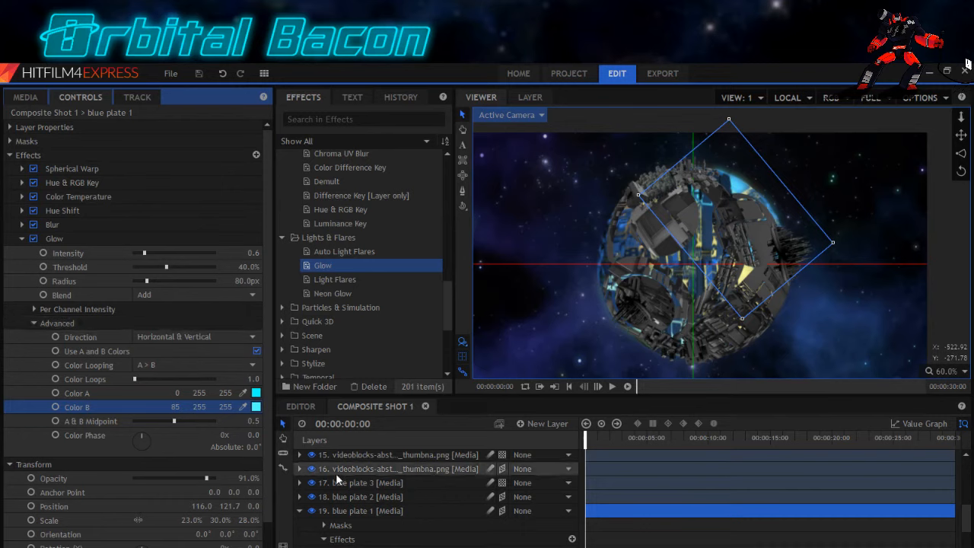
pyautogui.click(142, 257)
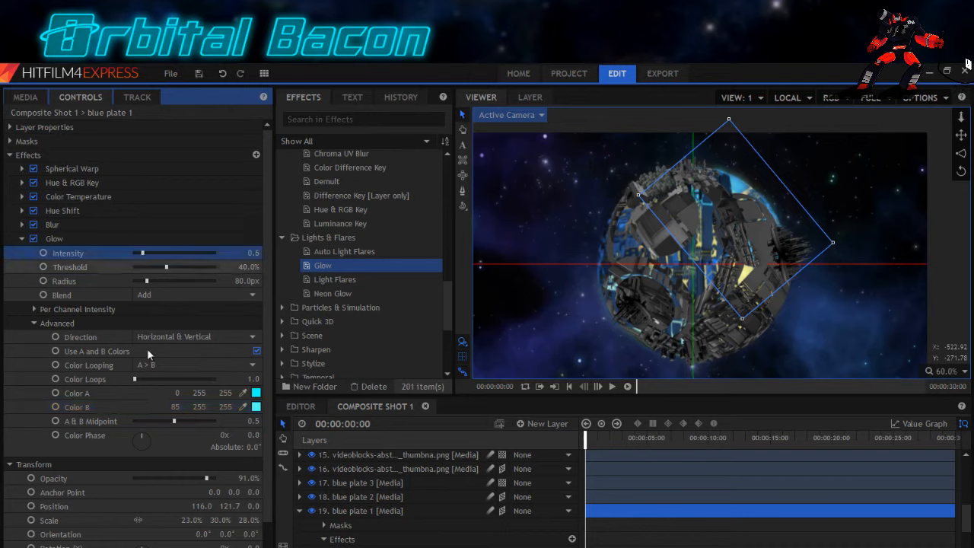
# Copy the finished Glow effect from blue plate 1 and collapse the effect and layer properties.
pyautogui.click(22, 238)
pyautogui.rightClick(63, 239)
pyautogui.click(82, 264)
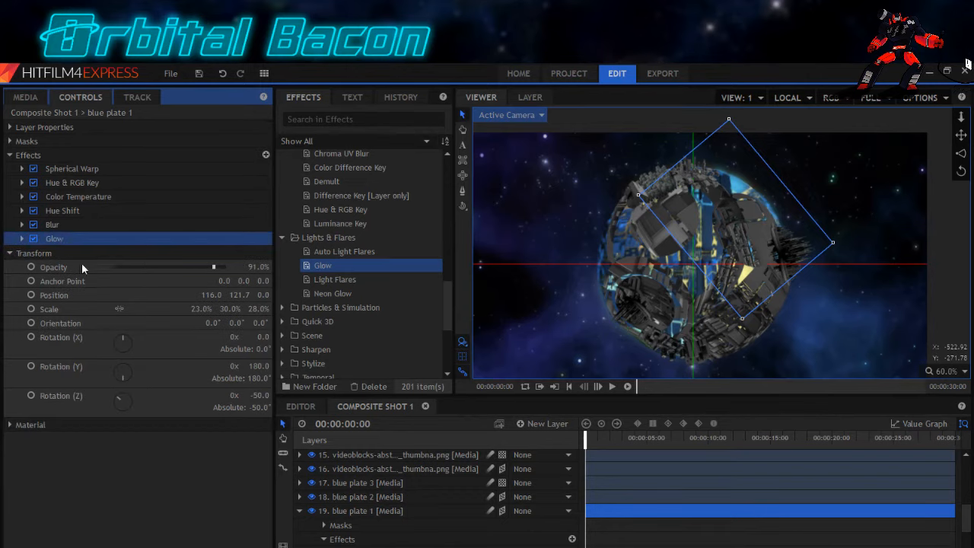
pyautogui.click(300, 510)
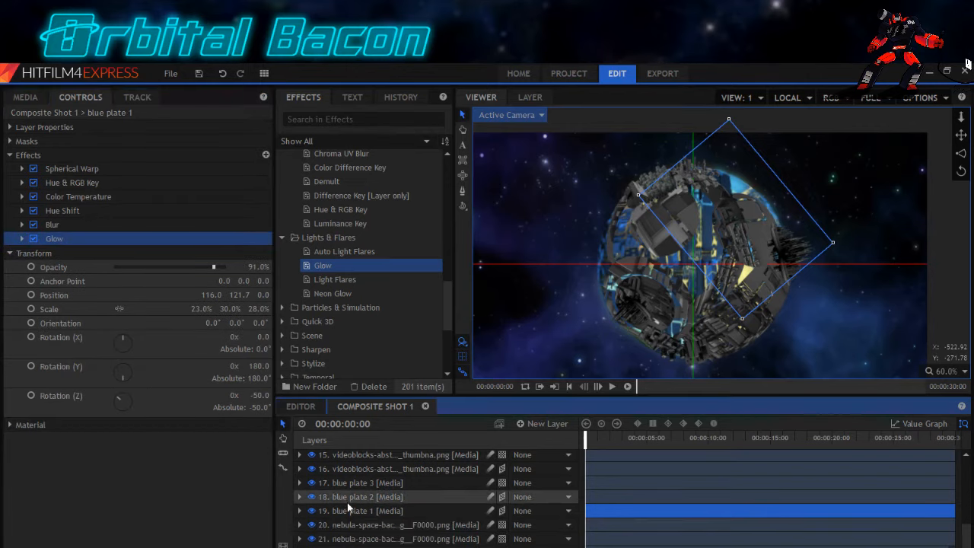
# Paste the copied Glow effect onto blue plate 2 and blue plate 3, leaving their layer properties collapsed.
pyautogui.rightClick(348, 499)
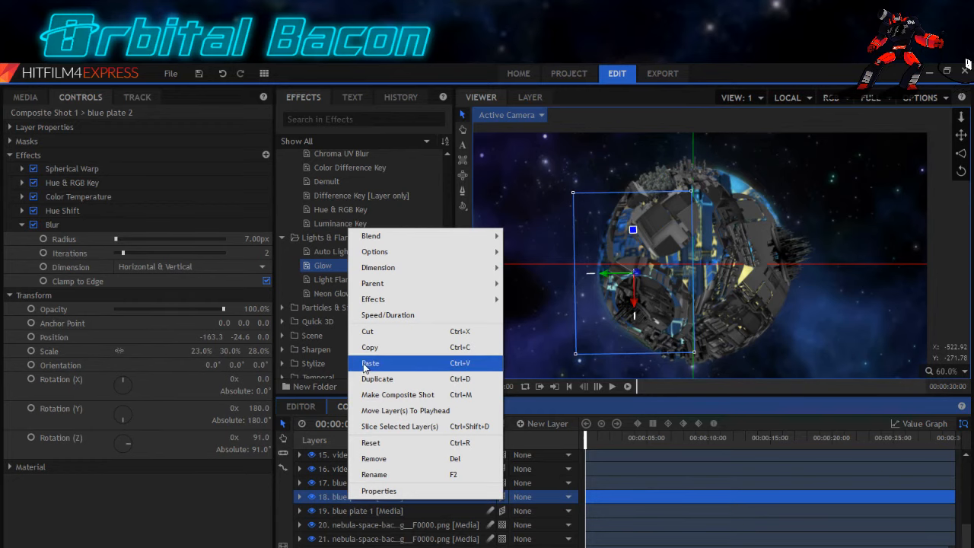
pyautogui.click(373, 364)
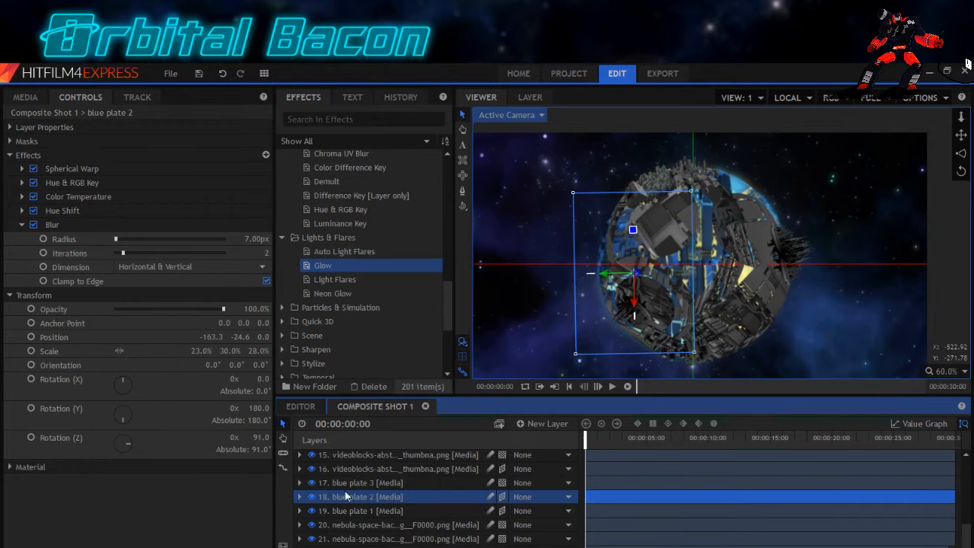
pyautogui.click(300, 497)
pyautogui.click(345, 484)
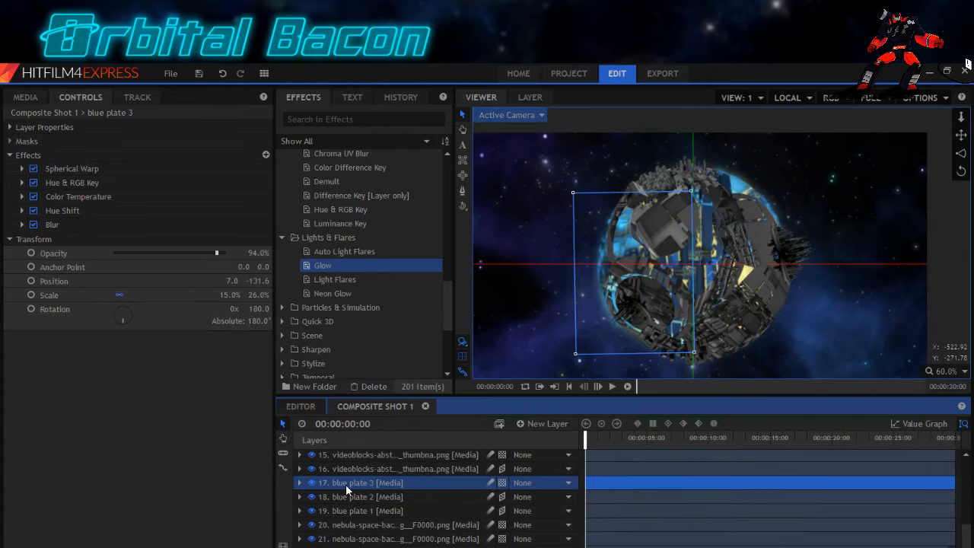
pyautogui.rightClick(345, 484)
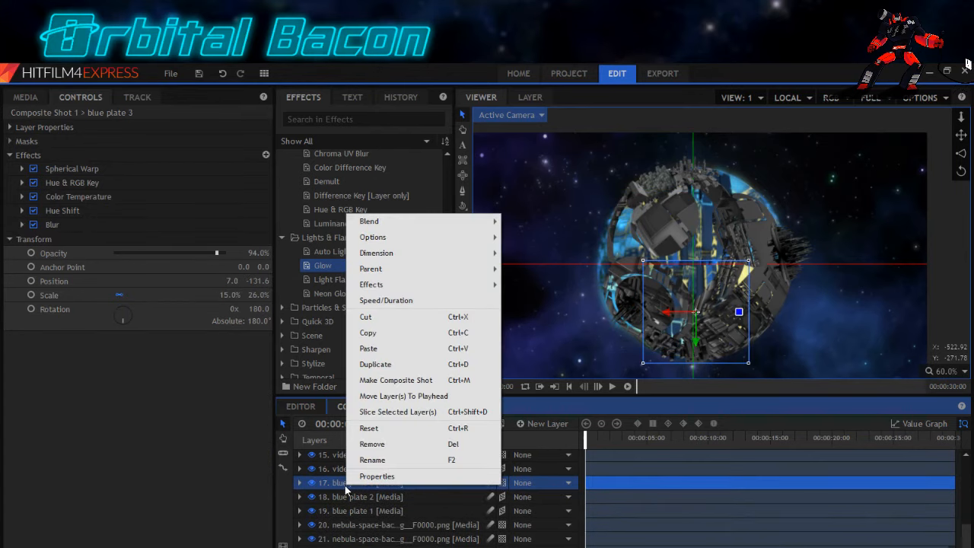
pyautogui.click(373, 349)
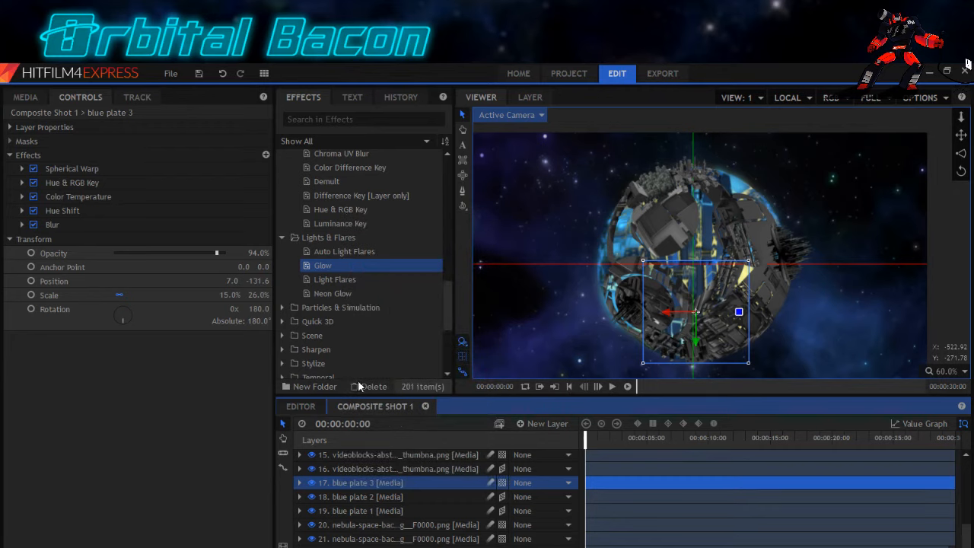
pyautogui.click(299, 483)
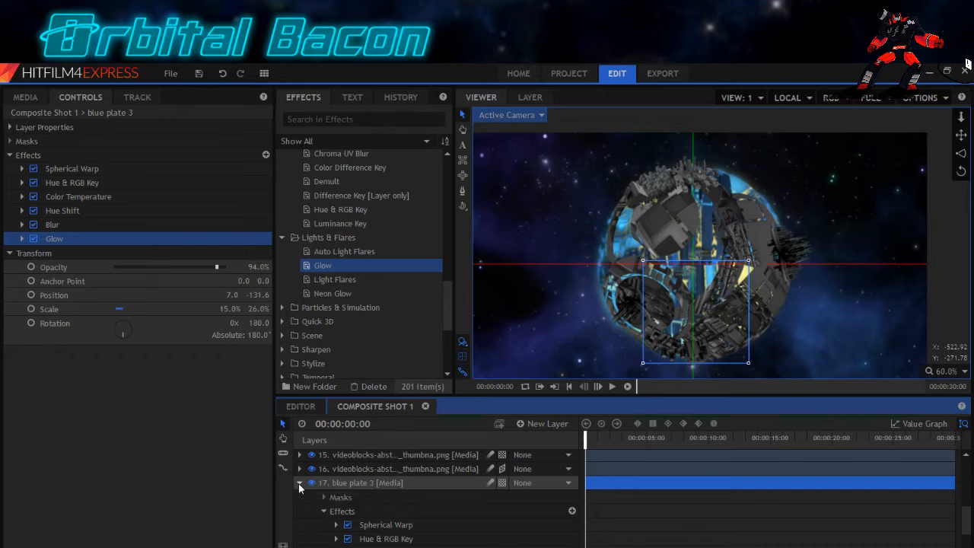
pyautogui.click(299, 483)
pyautogui.click(344, 510)
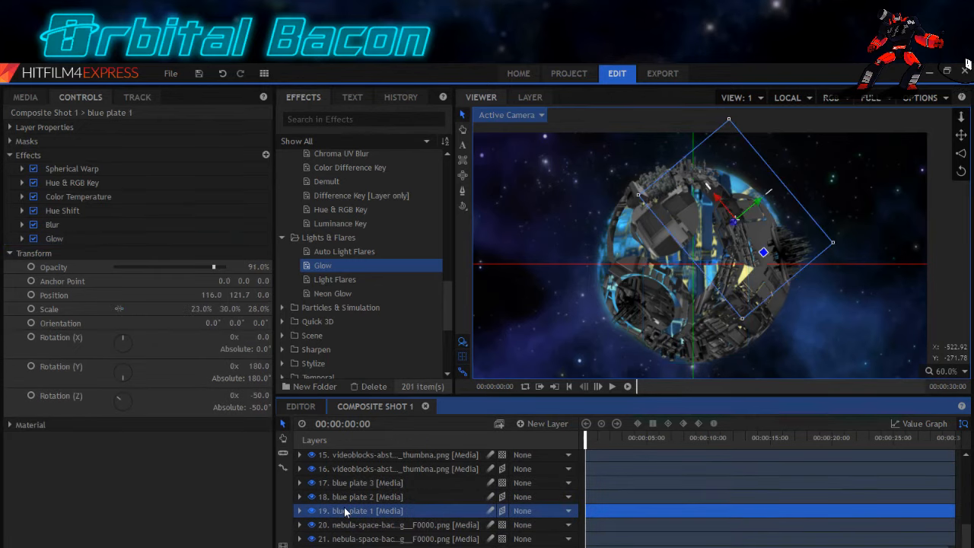
pyautogui.click(347, 498)
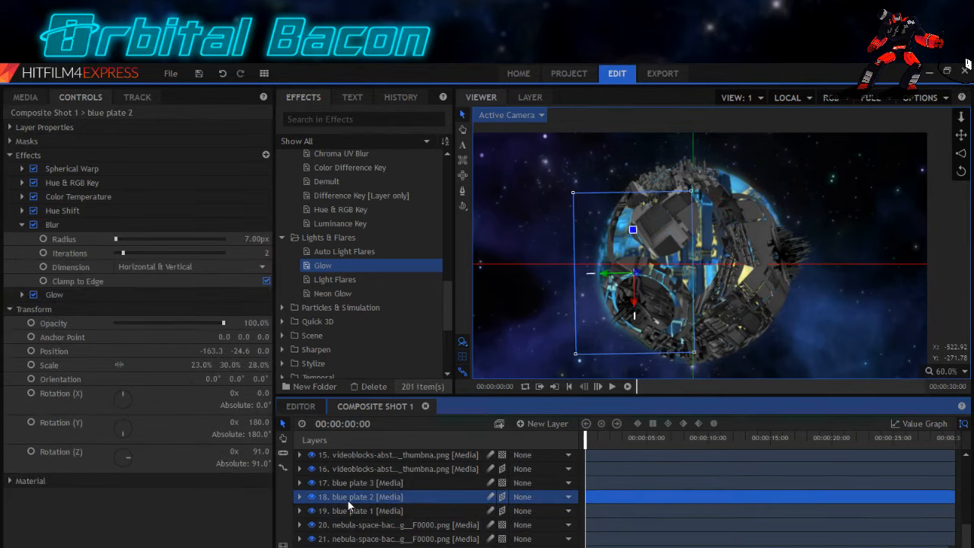
pyautogui.click(348, 489)
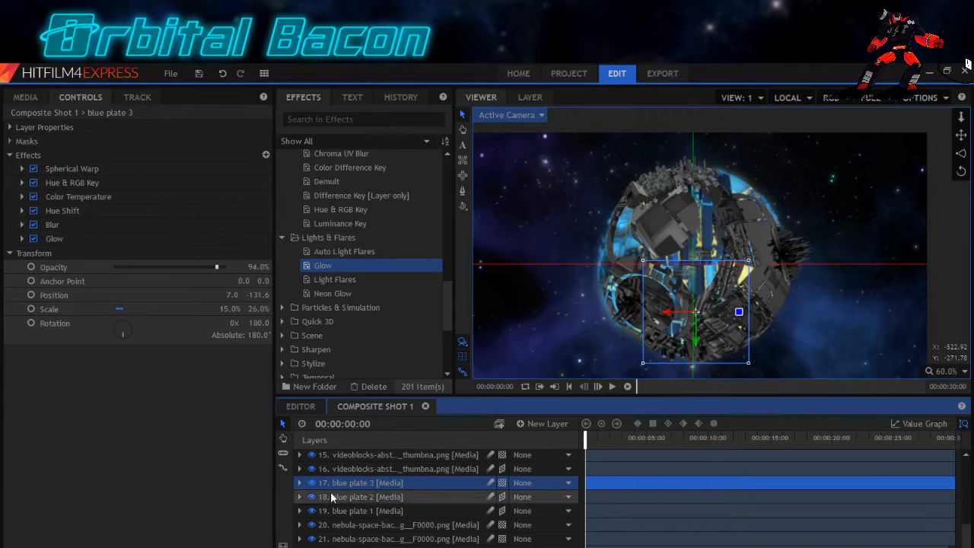
pyautogui.click(351, 497)
pyautogui.click(351, 511)
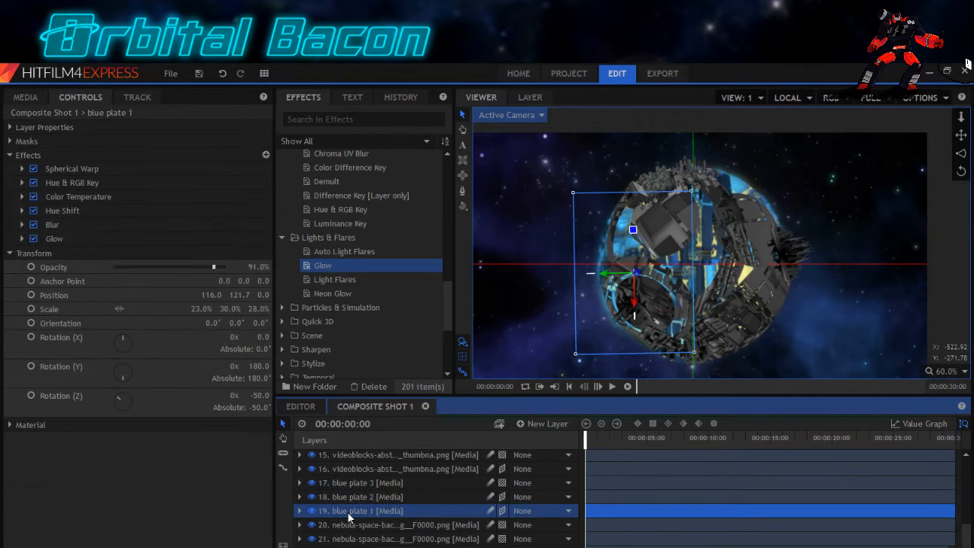
# Rename the videoblocks layer 15 as blue plate 4.
pyautogui.click(354, 472)
pyautogui.click(354, 457)
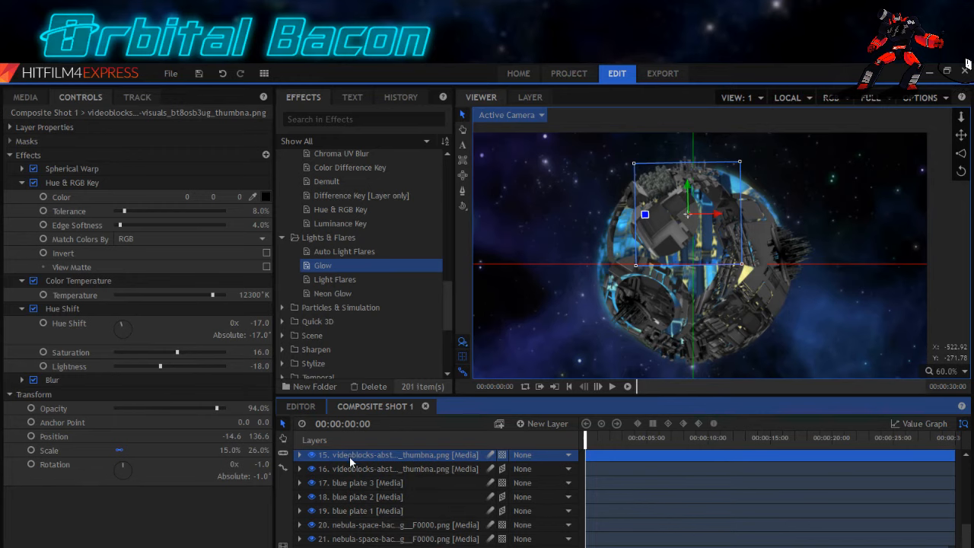
pyautogui.doubleClick(349, 456)
pyautogui.write('blu')
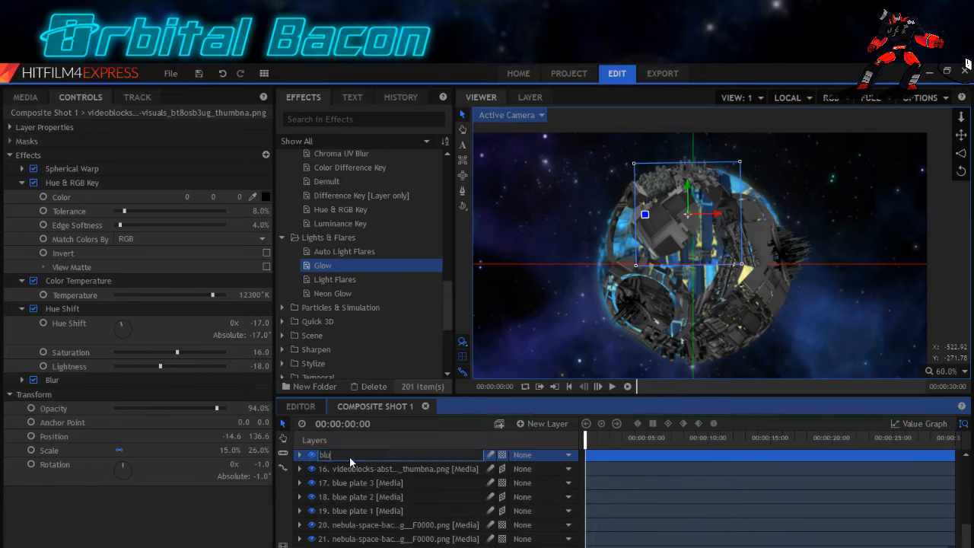
pyautogui.write('e plate 4')
pyautogui.press('Return')
# Paste the copied Glow effect onto blue plate 4 and collapse the layer's properties.
pyautogui.rightClick(349, 456)
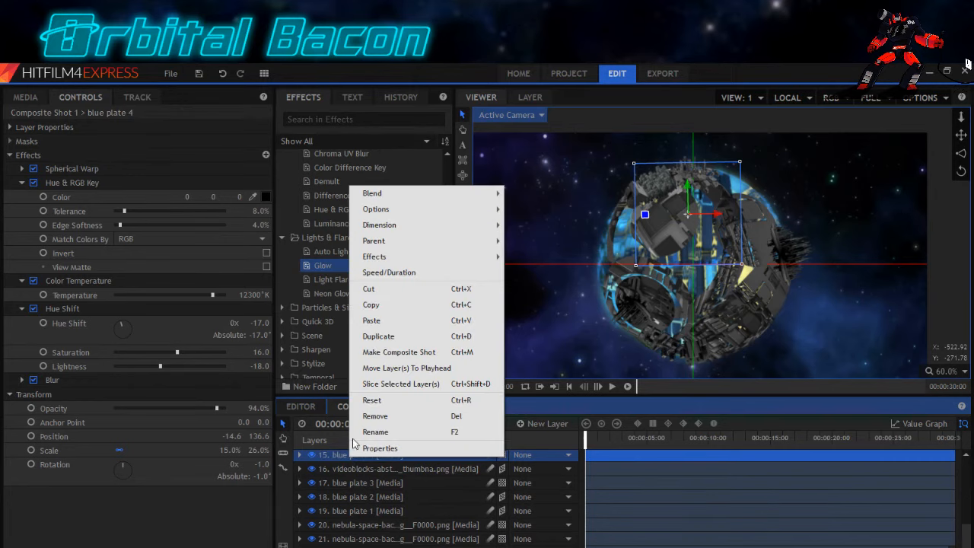
pyautogui.click(371, 321)
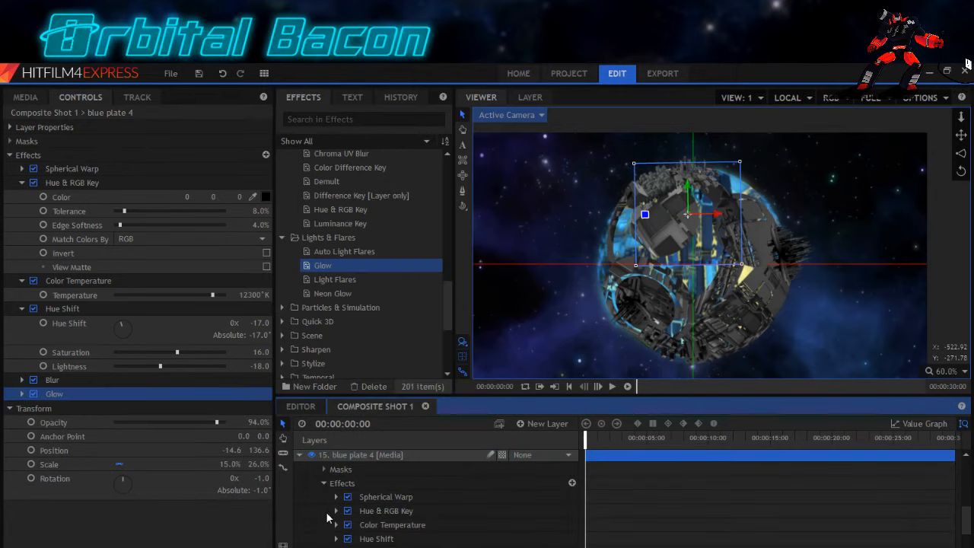
pyautogui.click(300, 455)
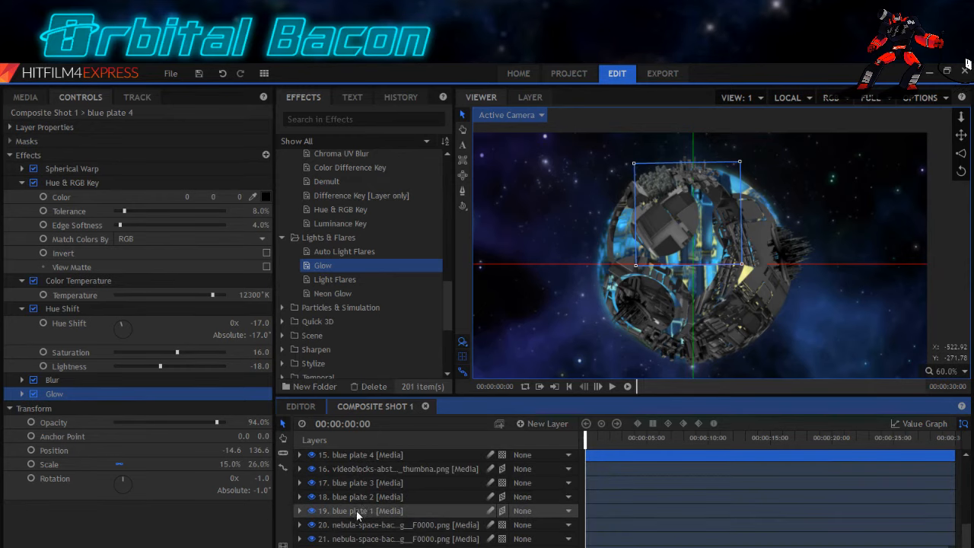
# Add a4.jpg from the project media to the composite shot directly below the camera layer.
pyautogui.scroll(5, 366, 488)
pyautogui.click(361, 457)
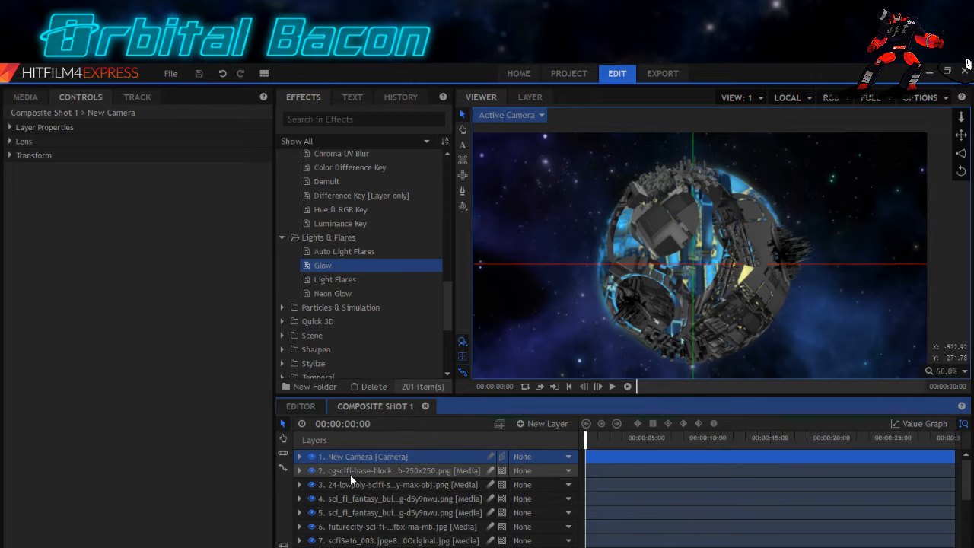
pyautogui.click(25, 97)
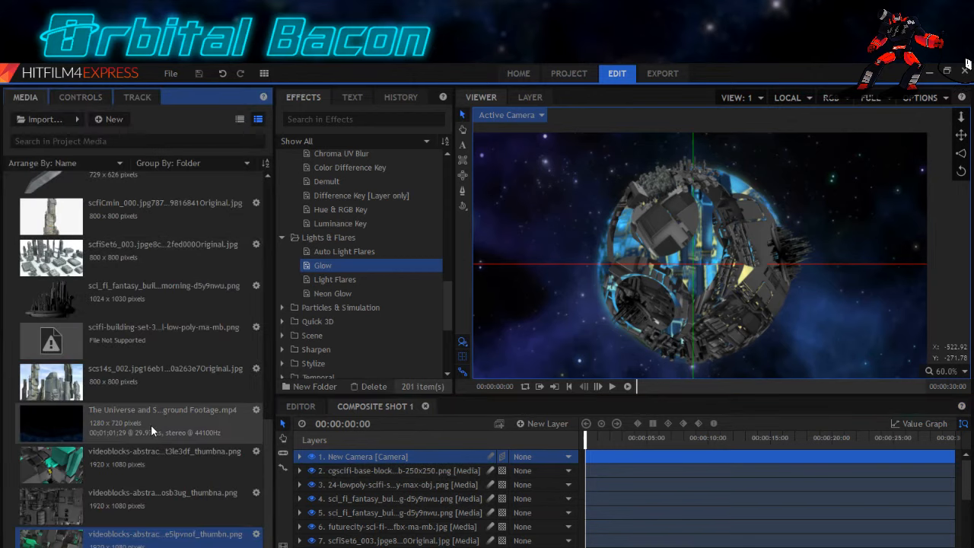
pyautogui.scroll(3, 151, 424)
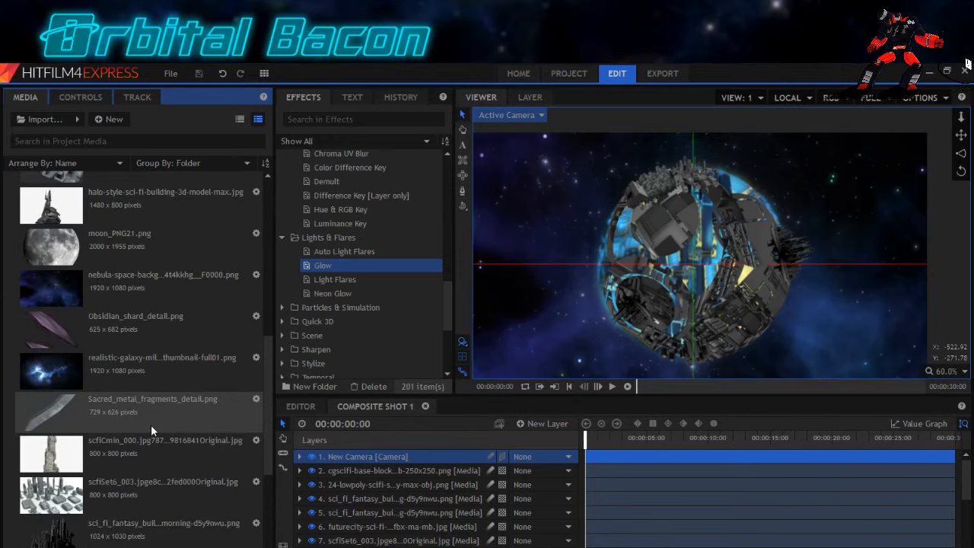
pyautogui.scroll(3, 150, 425)
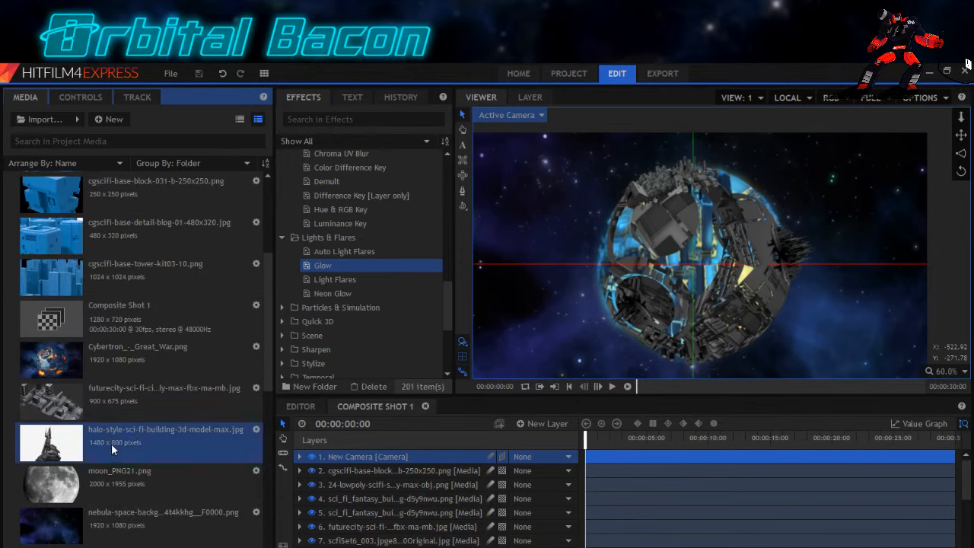
pyautogui.scroll(2, 111, 444)
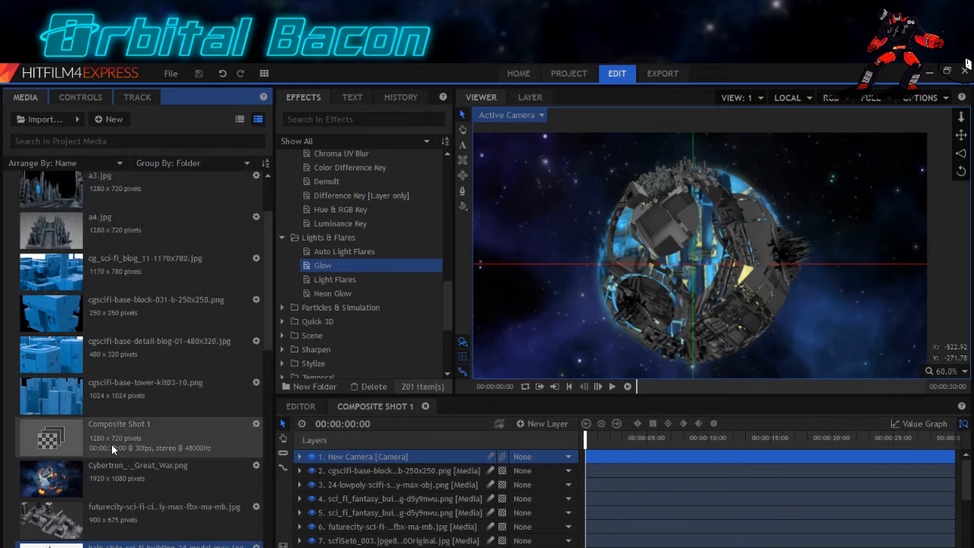
pyautogui.scroll(-2, 111, 444)
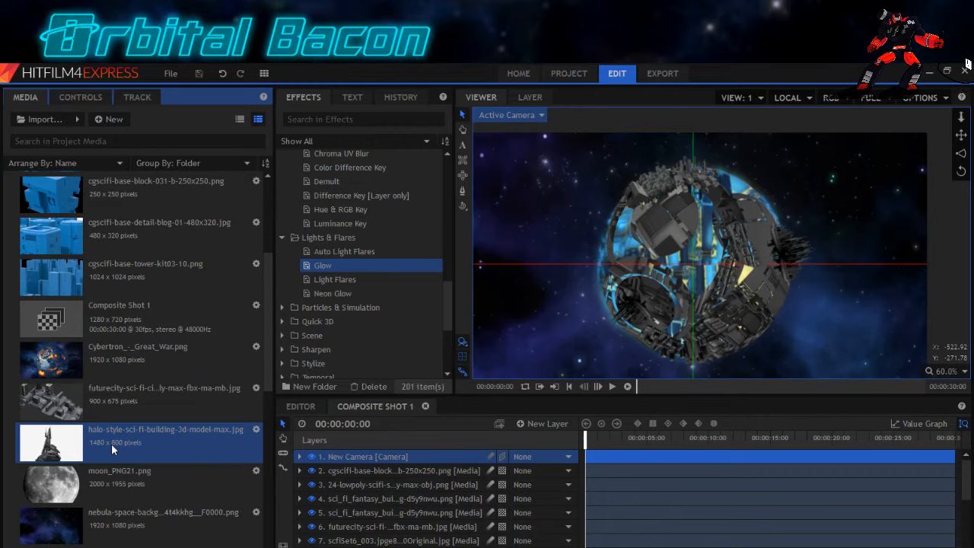
pyautogui.scroll(3, 112, 443)
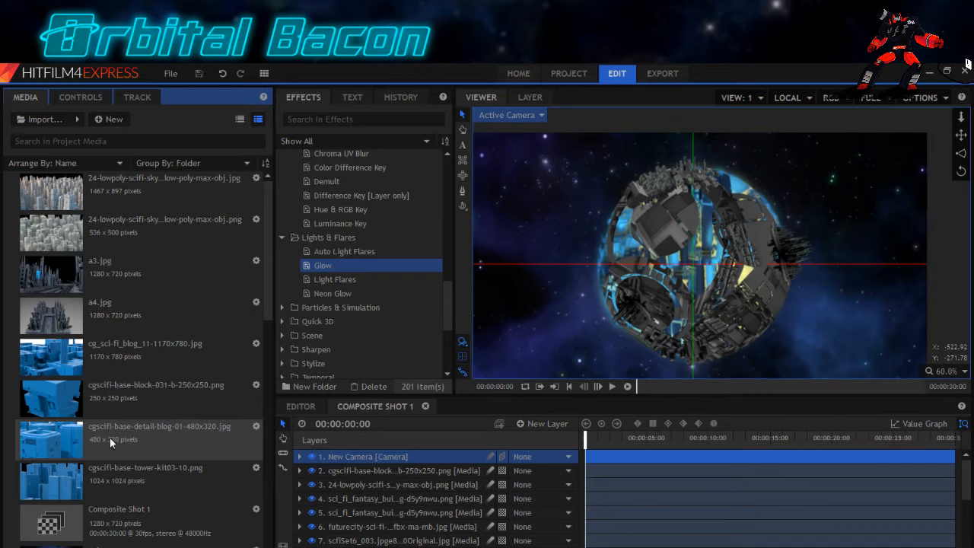
pyautogui.click(102, 306)
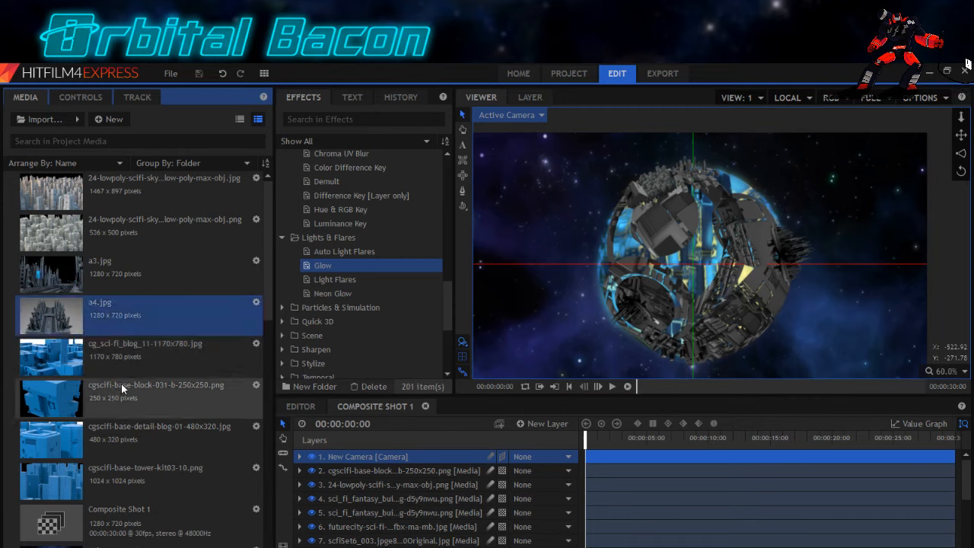
pyautogui.moveTo(106, 320); pyautogui.dragTo(587, 469)
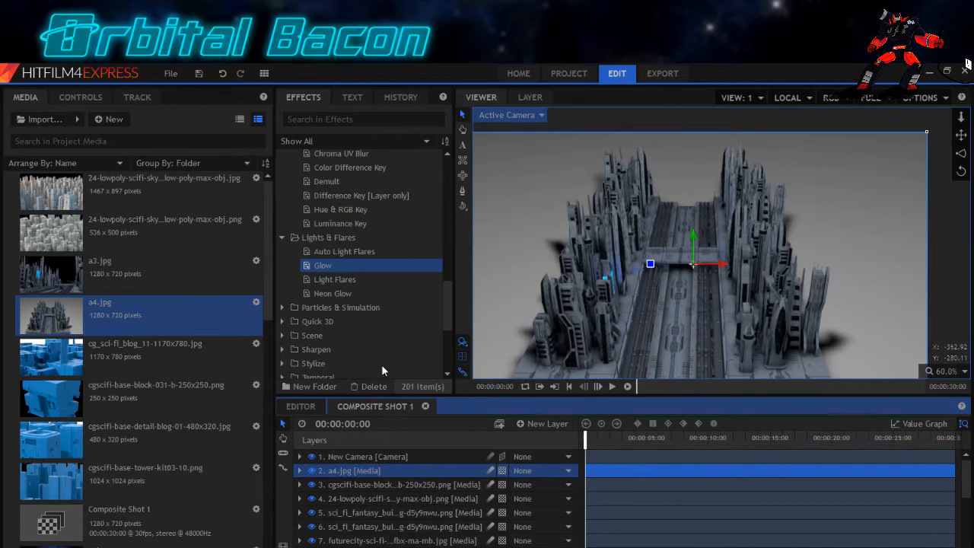
# Scale the a4.jpg layer uniformly to 64%.
pyautogui.click(73, 98)
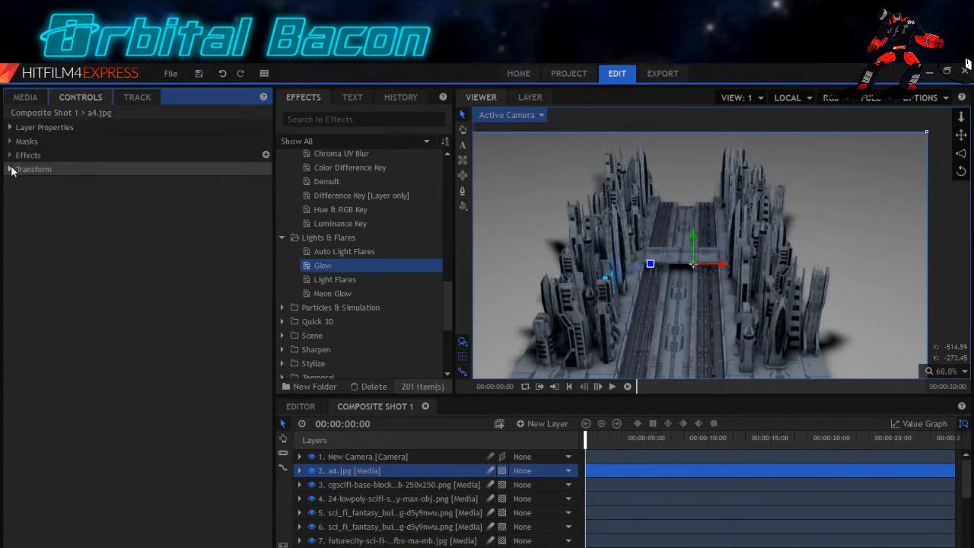
pyautogui.click(10, 169)
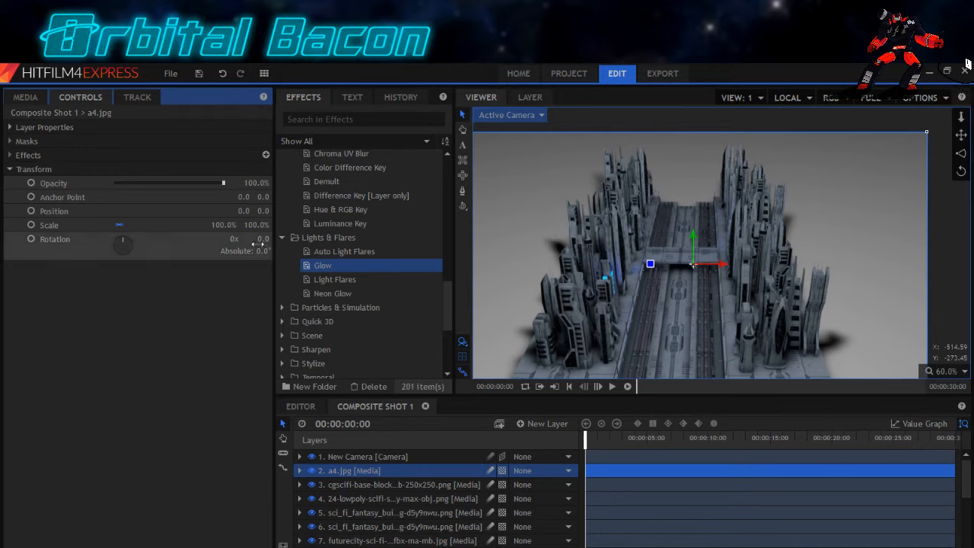
pyautogui.moveTo(257, 243); pyautogui.dragTo(197, 225)
# Undo the scaling and the insertion of the a4.jpg layer.
pyautogui.click(222, 74)
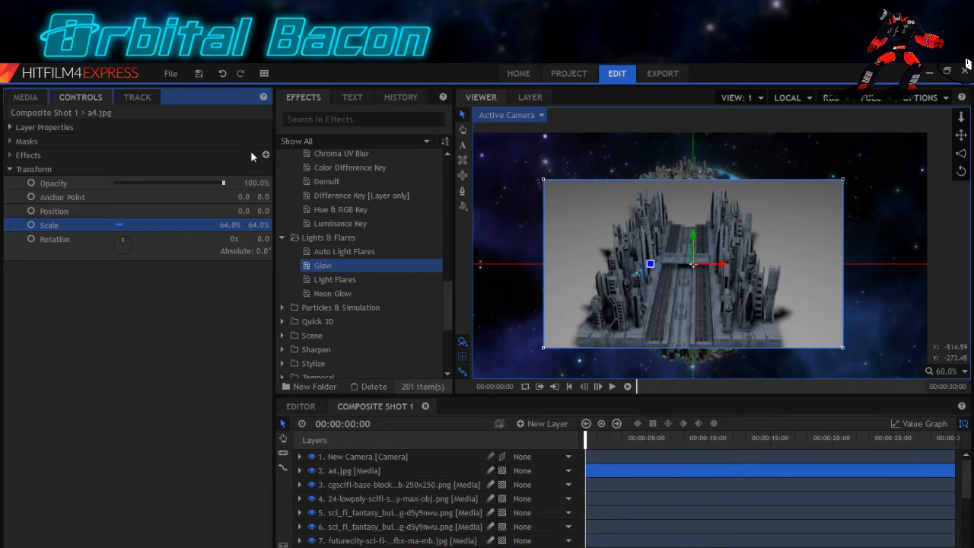
pyautogui.click(224, 75)
pyautogui.click(224, 76)
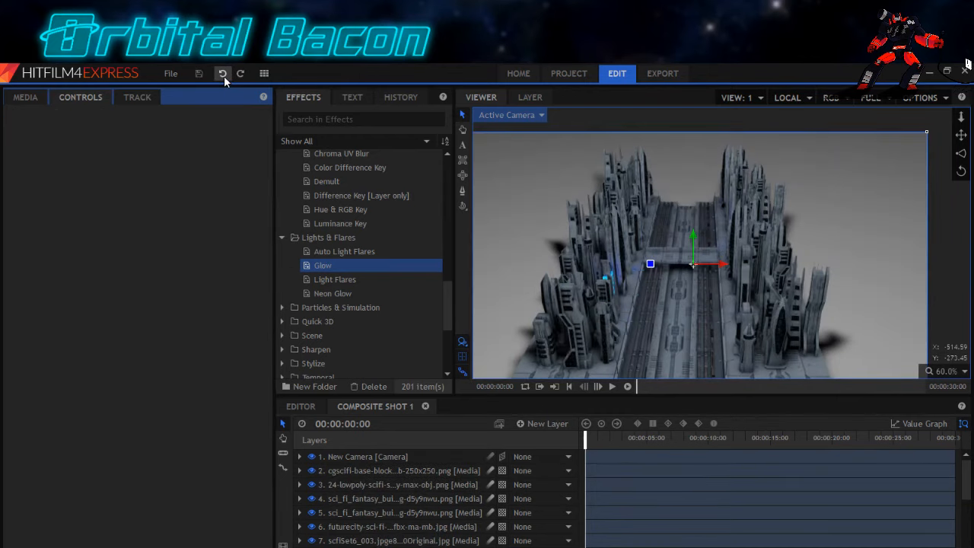
# Duplicate the cgscifi-base-block-031-b-250x250.png layer in the composite shot.
pyautogui.click(25, 97)
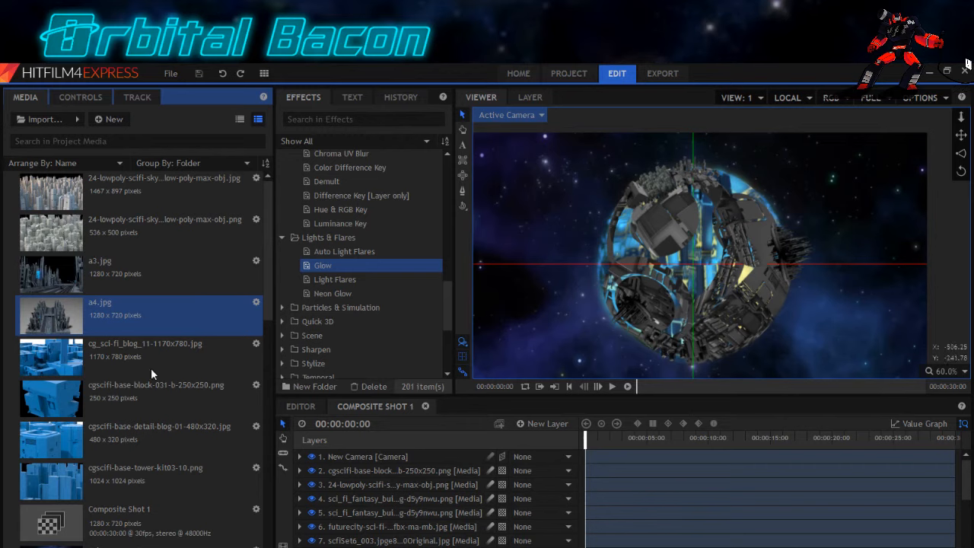
pyautogui.click(118, 401)
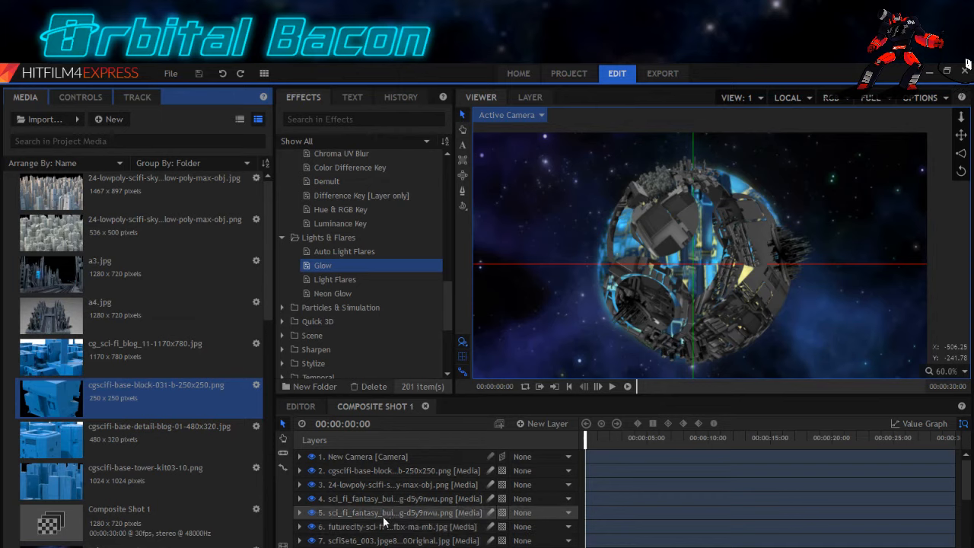
pyautogui.click(316, 472)
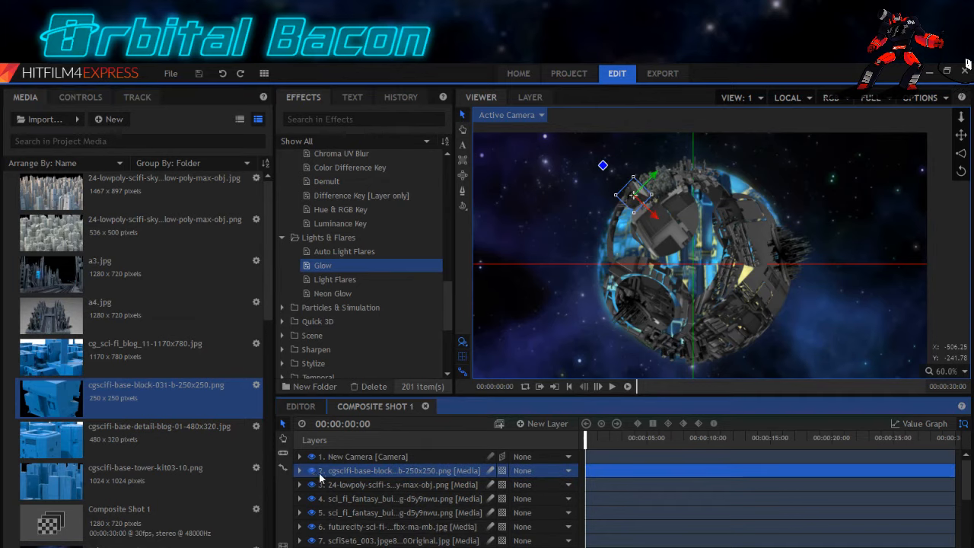
pyautogui.rightClick(343, 471)
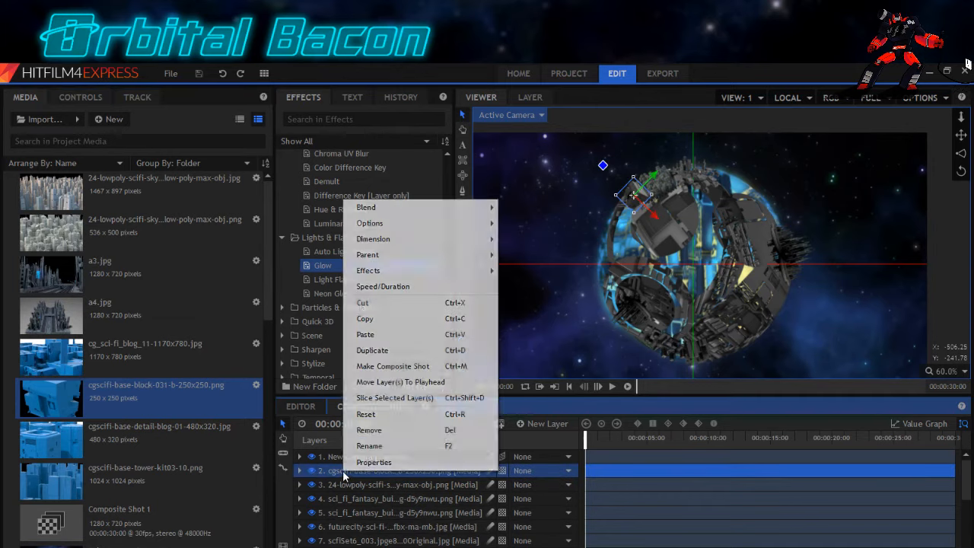
pyautogui.click(350, 351)
# Convert the lower of the two base-block layers to a 3D Plane and show its controls.
pyautogui.click(503, 485)
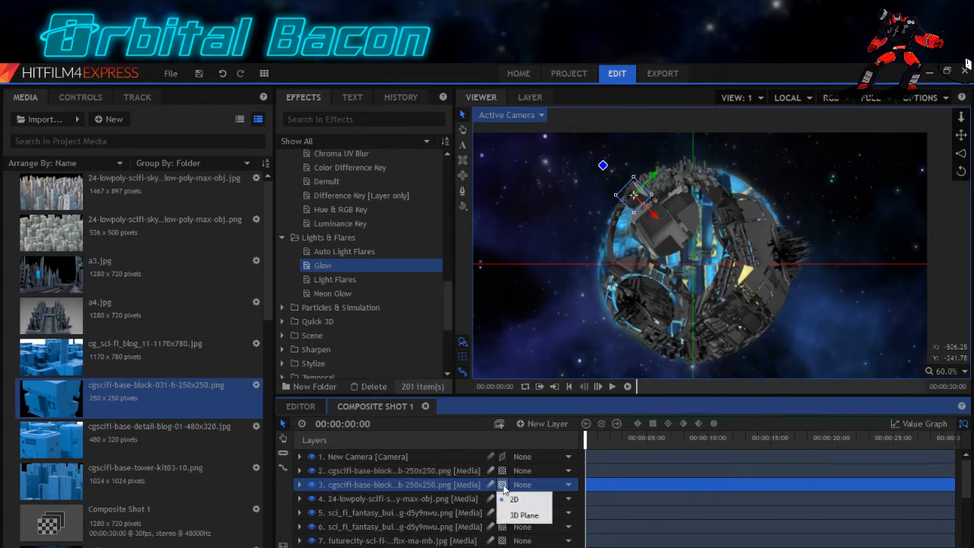
pyautogui.click(521, 516)
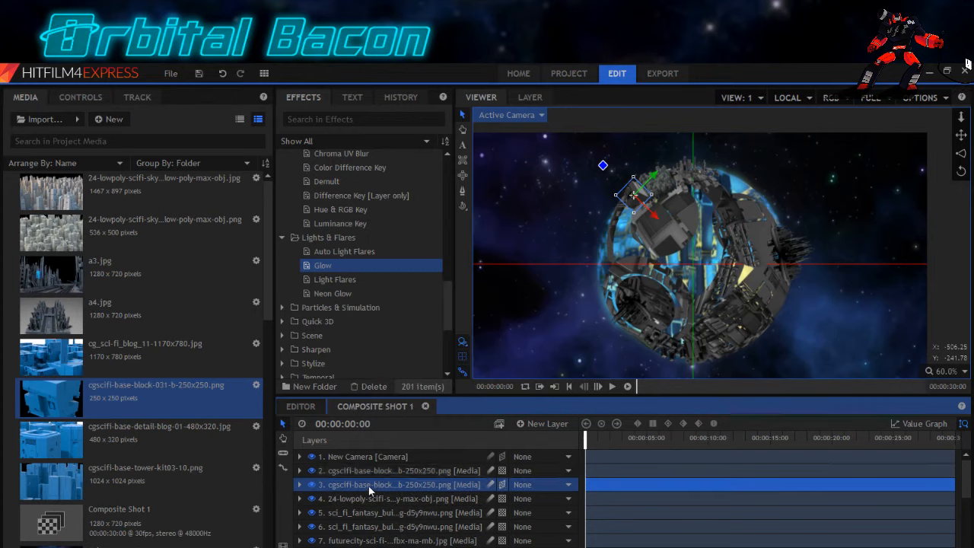
pyautogui.click(76, 97)
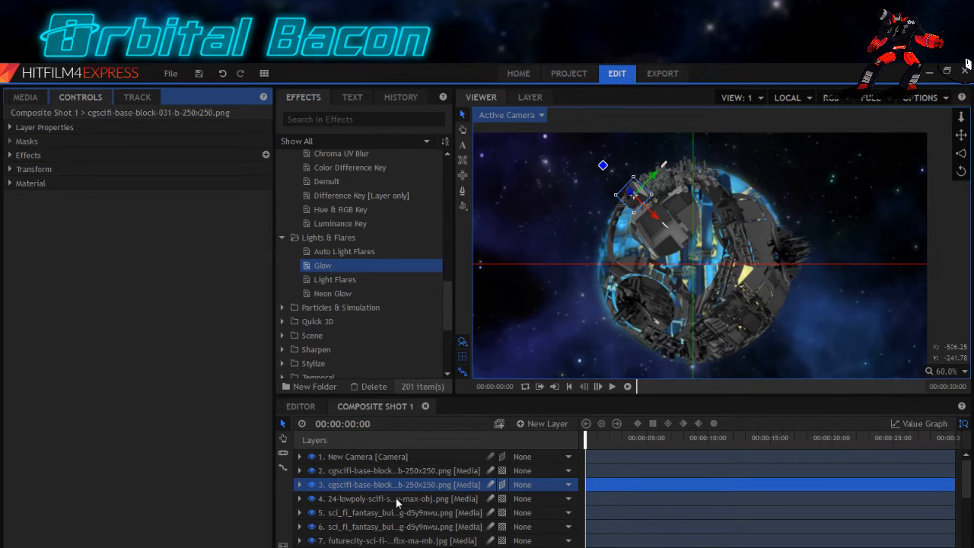
# Set the lower base-block 3D plane's Y rotation to 180° and move it to about 156.6, 114.0 on the planet's upper right.
pyautogui.click(134, 347)
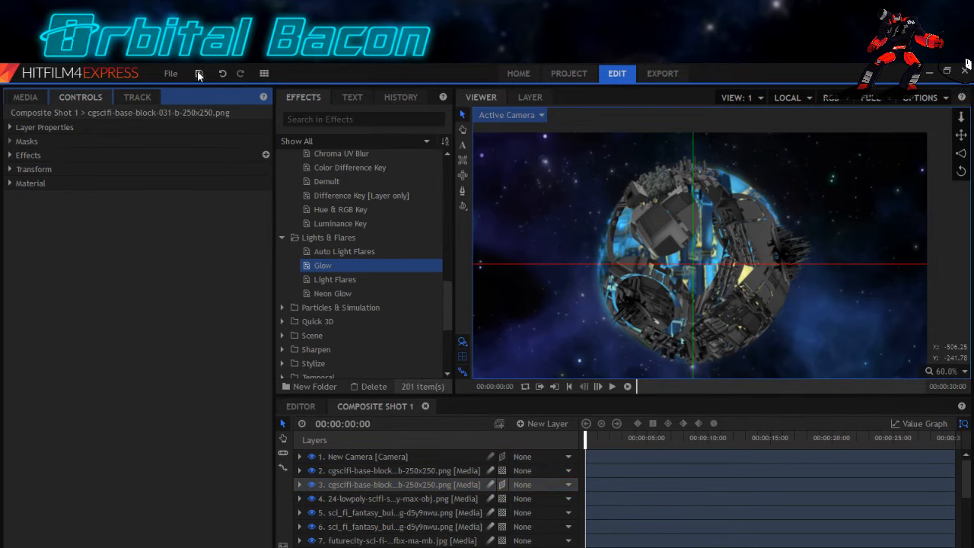
pyautogui.click(10, 170)
pyautogui.click(261, 282)
pyautogui.write('180')
pyautogui.press('Return')
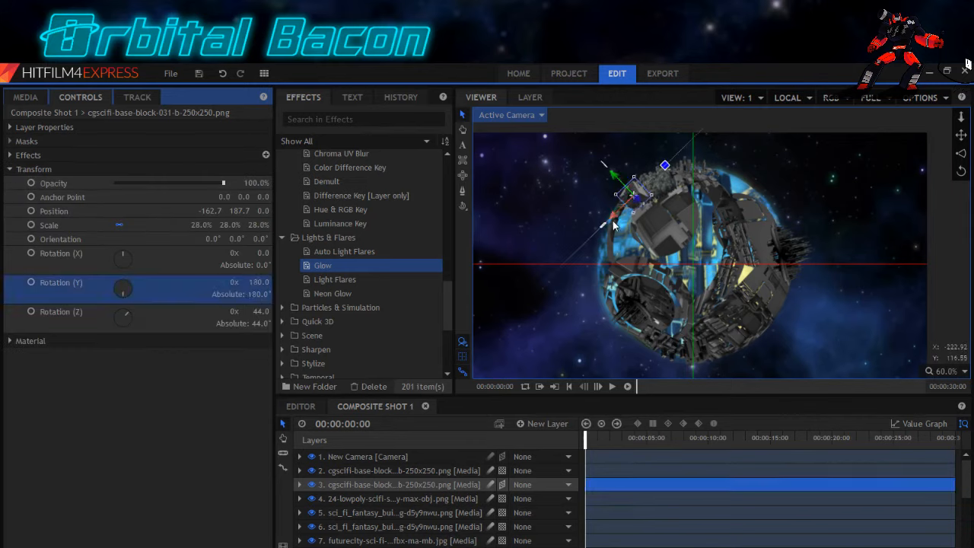
pyautogui.moveTo(617, 219); pyautogui.dragTo(754, 223)
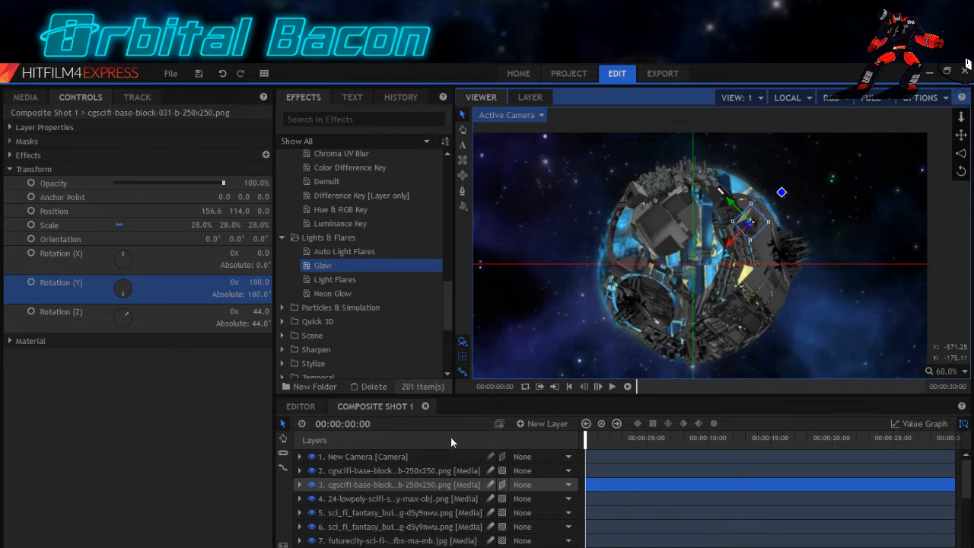
# Duplicate the futurecity-sci-fi layer that sits at the bottom of the planet.
pyautogui.click(367, 501)
pyautogui.click(367, 517)
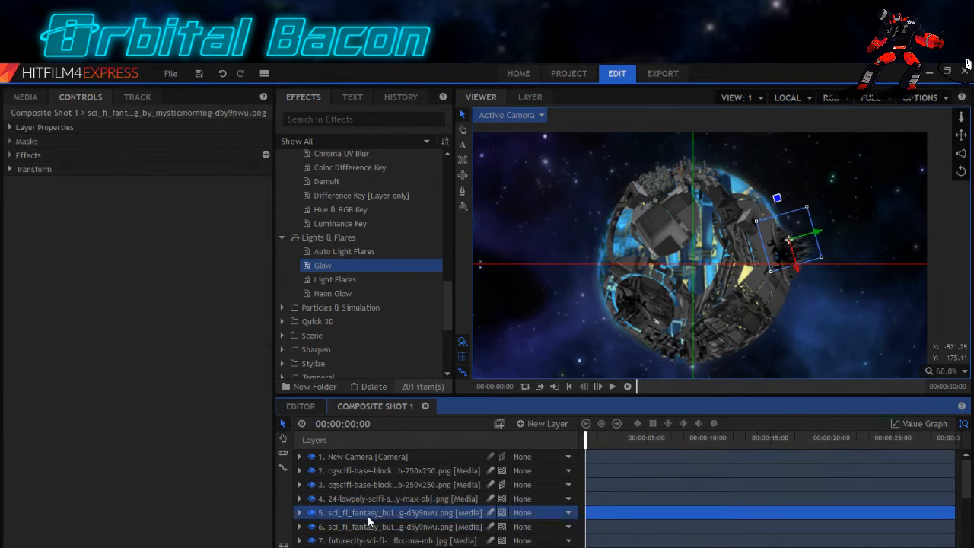
pyautogui.click(368, 526)
pyautogui.click(367, 541)
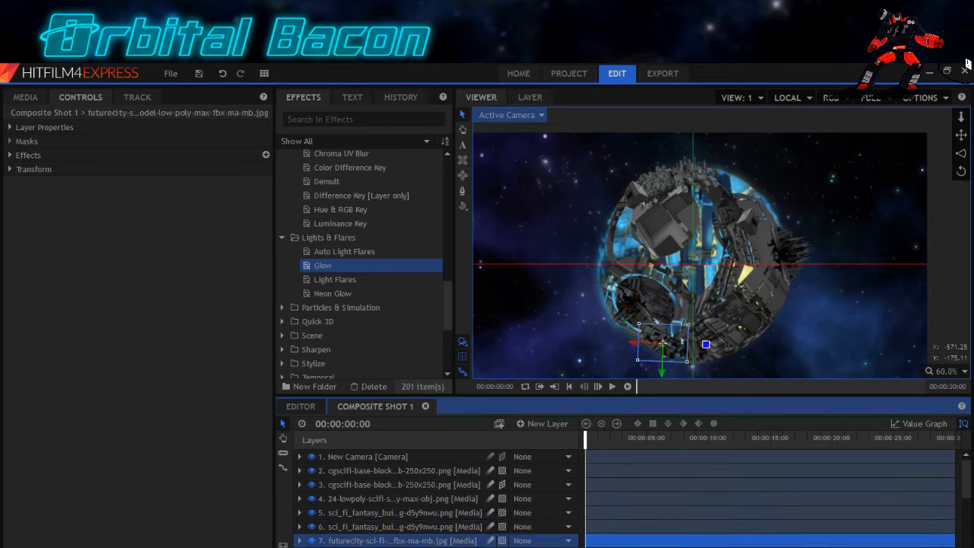
pyautogui.rightClick(369, 542)
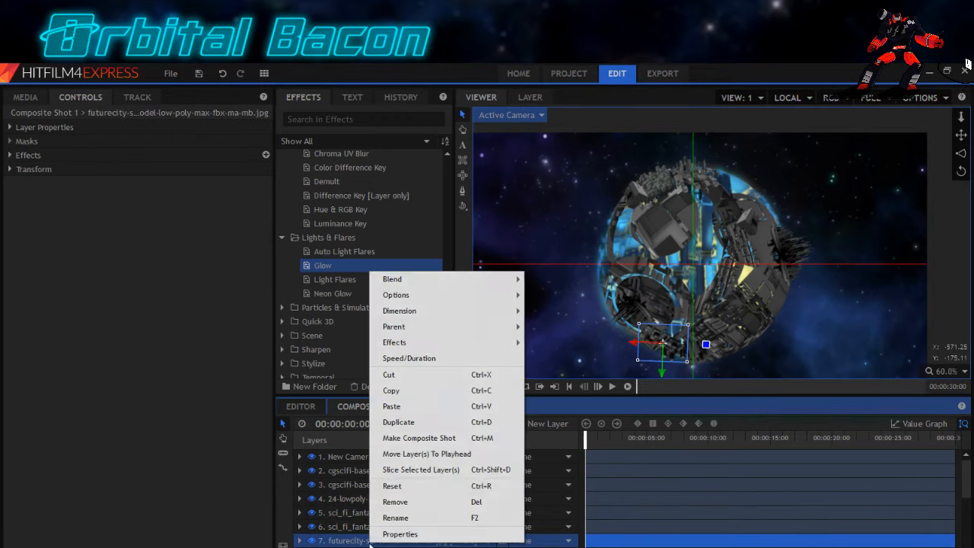
pyautogui.click(374, 438)
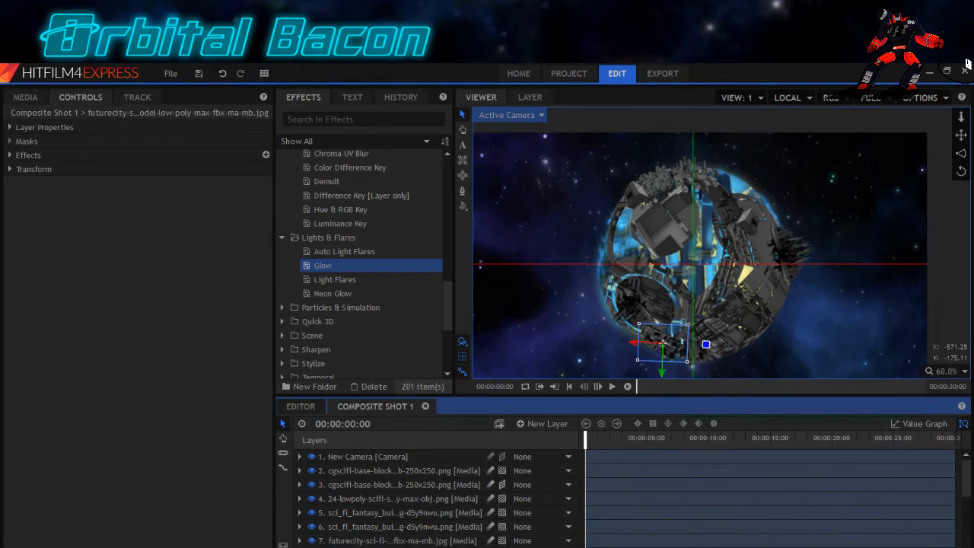
# Set the futurecity copy's rotation to 0° and move it to about 131.6, 205.0 on the planet's upper right edge.
pyautogui.click(10, 169)
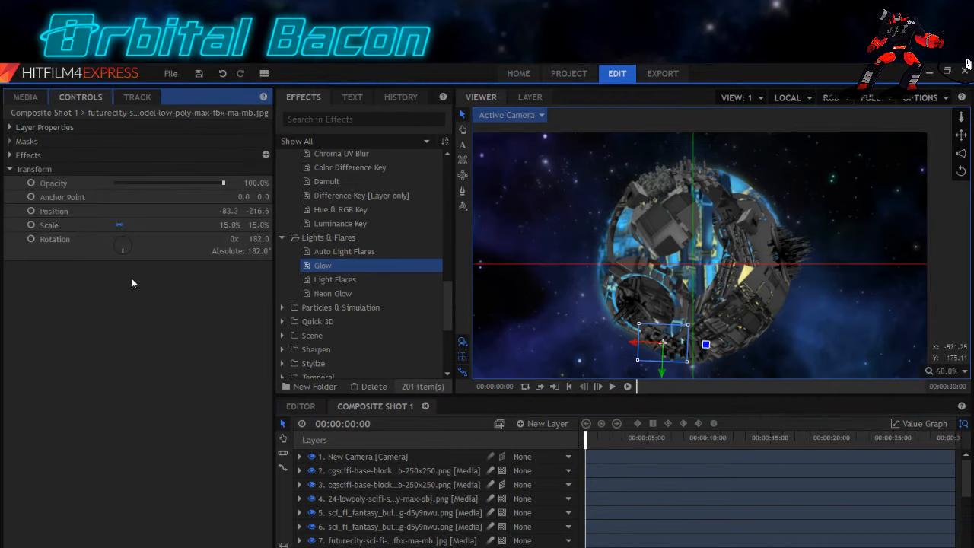
pyautogui.click(255, 239)
pyautogui.write('0')
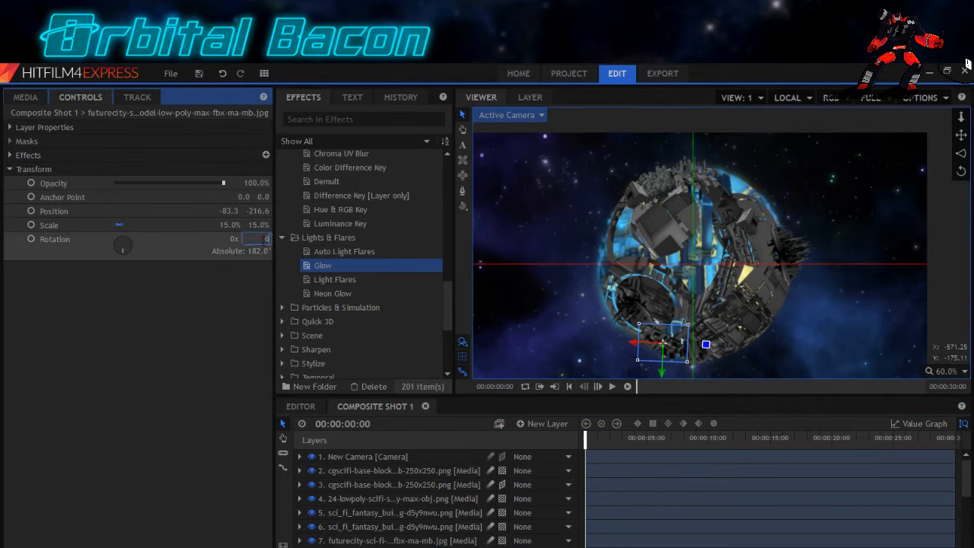
pyautogui.press('Return')
pyautogui.moveTo(667, 335); pyautogui.dragTo(736, 192)
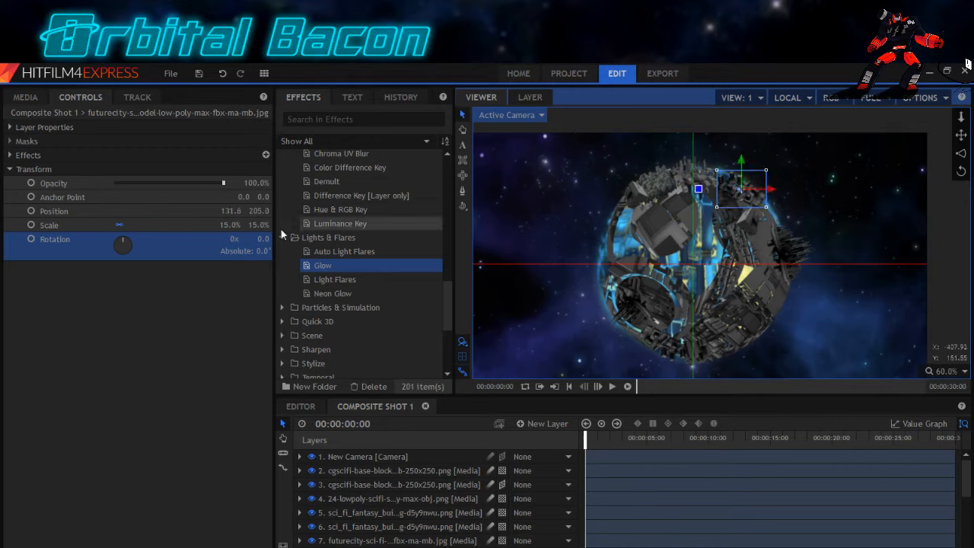
# Rotate the futurecity copy to 7°, scale it uniformly to 12% and raise it to about 131.6, 210.7.
pyautogui.click(261, 240)
pyautogui.moveTo(263, 240); pyautogui.dragTo(270, 240)
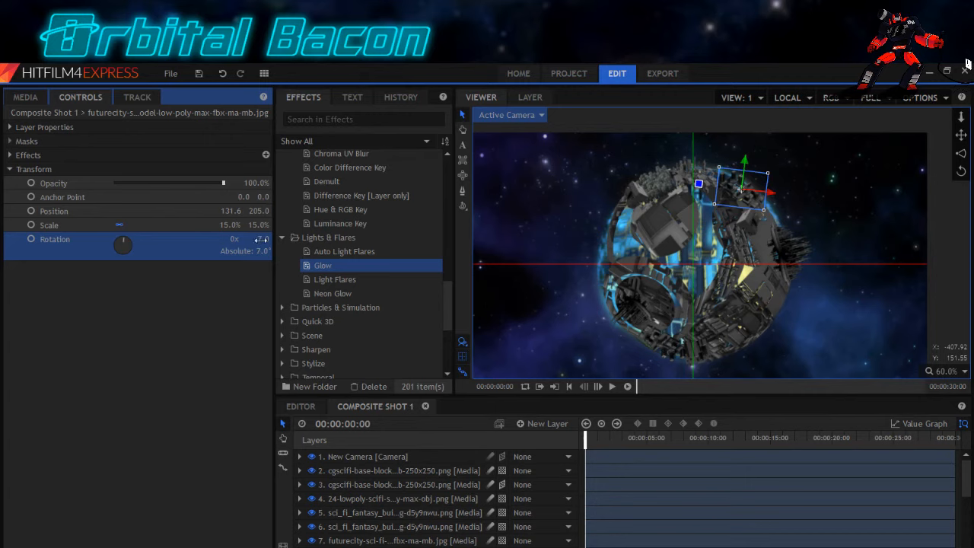
pyautogui.moveTo(259, 226); pyautogui.dragTo(260, 225)
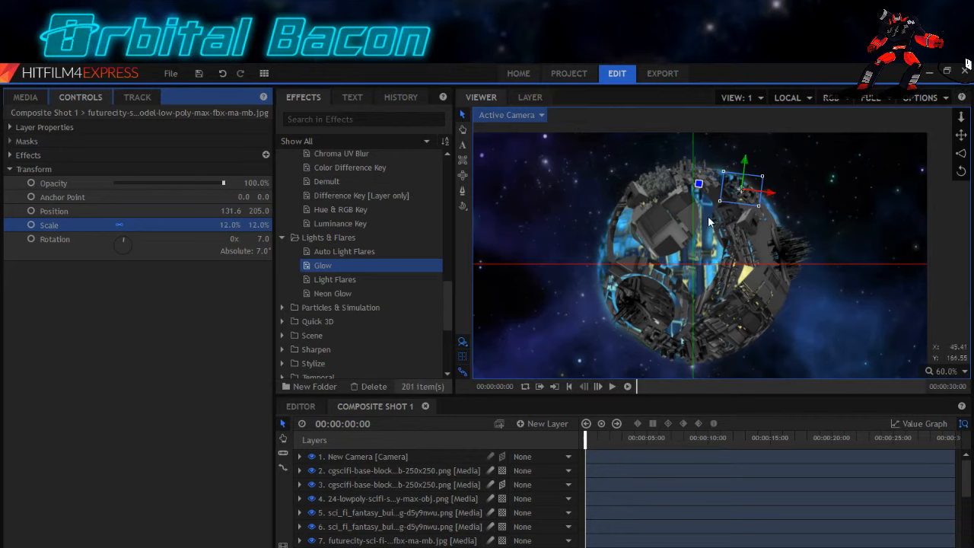
pyautogui.scroll(1, 738, 188)
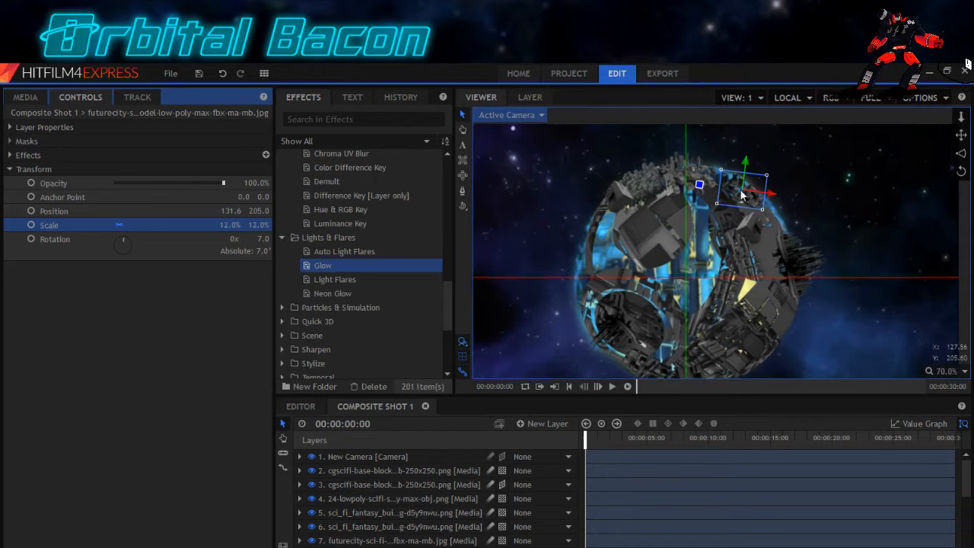
pyautogui.moveTo(743, 198); pyautogui.dragTo(742, 194)
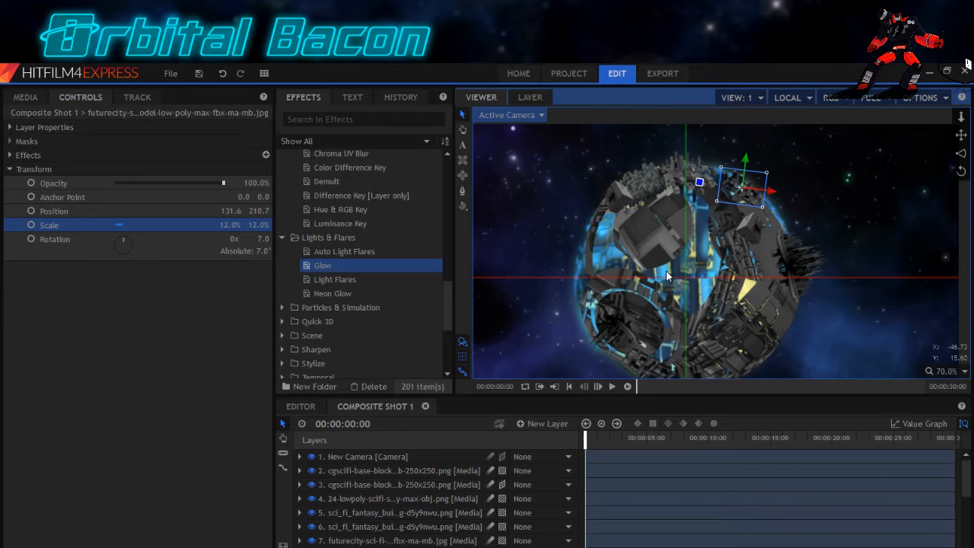
pyautogui.scroll(-1, 666, 270)
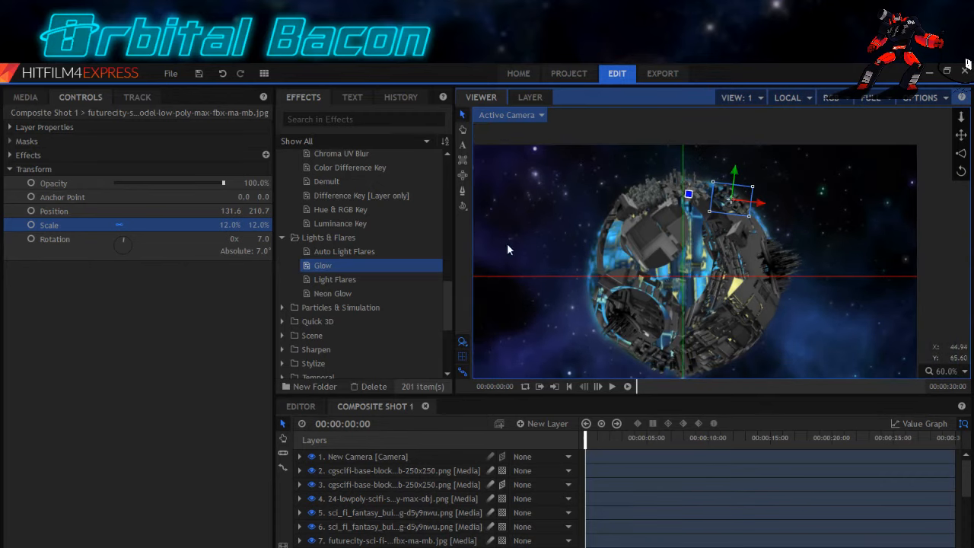
# Scale the base-block 3D plane in layer 3 uniformly to 20% and move it to about 150.7, 130.3.
pyautogui.click(354, 487)
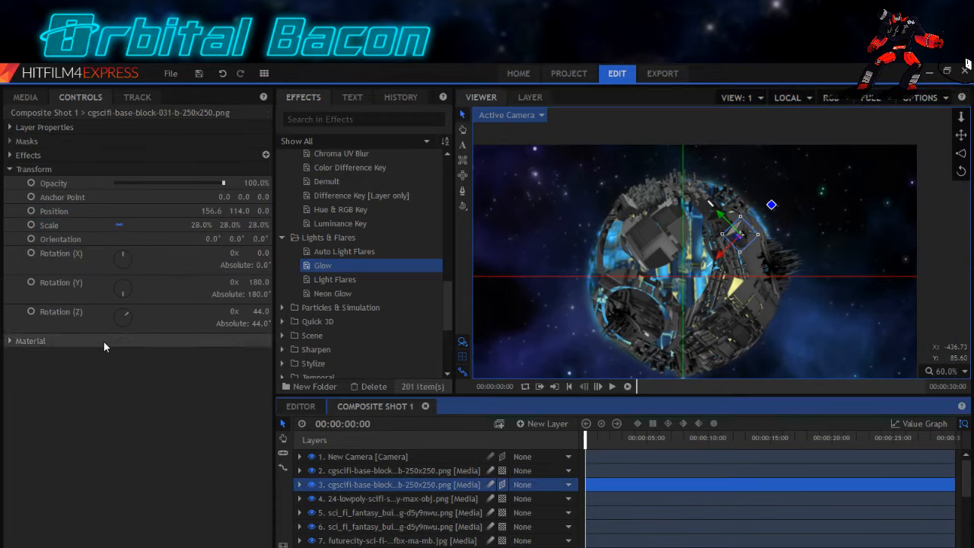
pyautogui.click(227, 224)
pyautogui.write('24')
pyautogui.press('Return')
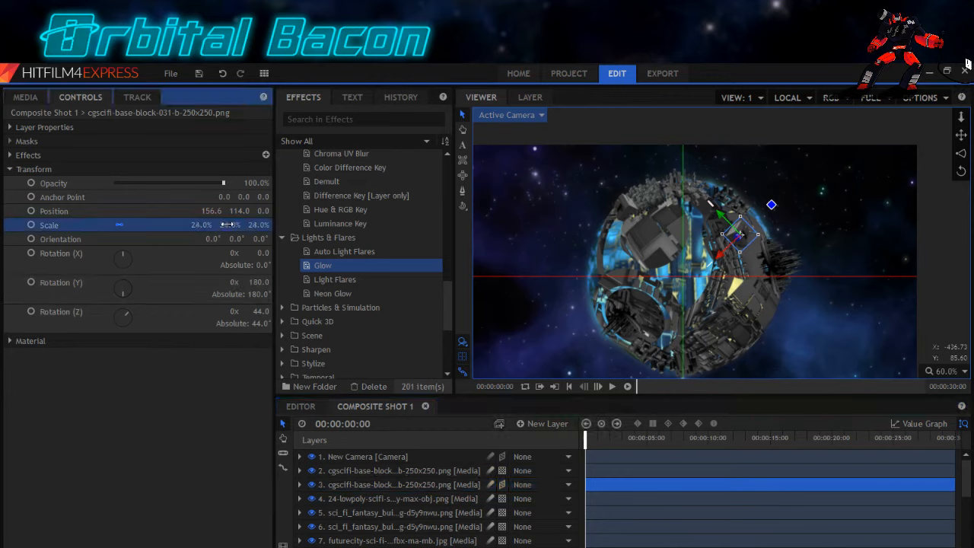
pyautogui.click(226, 224)
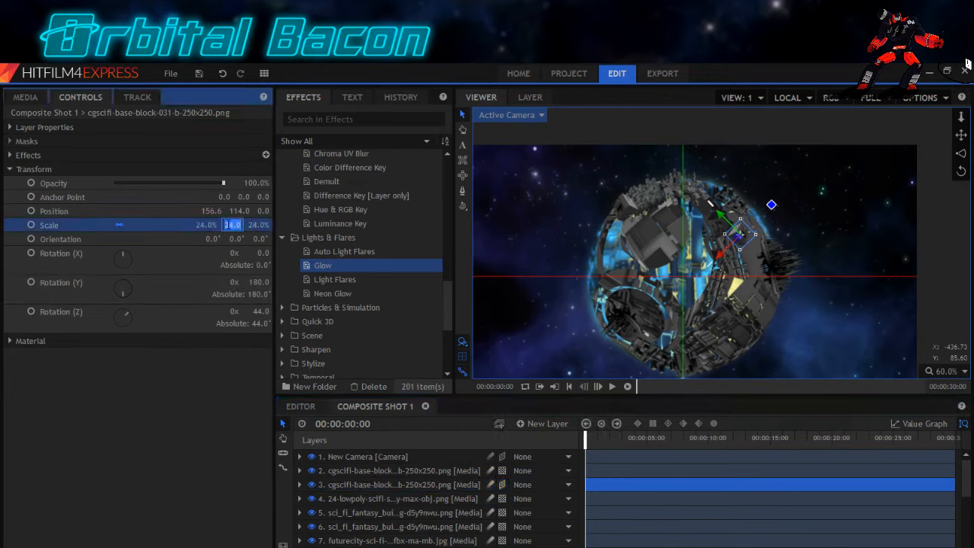
pyautogui.write('20')
pyautogui.press('Return')
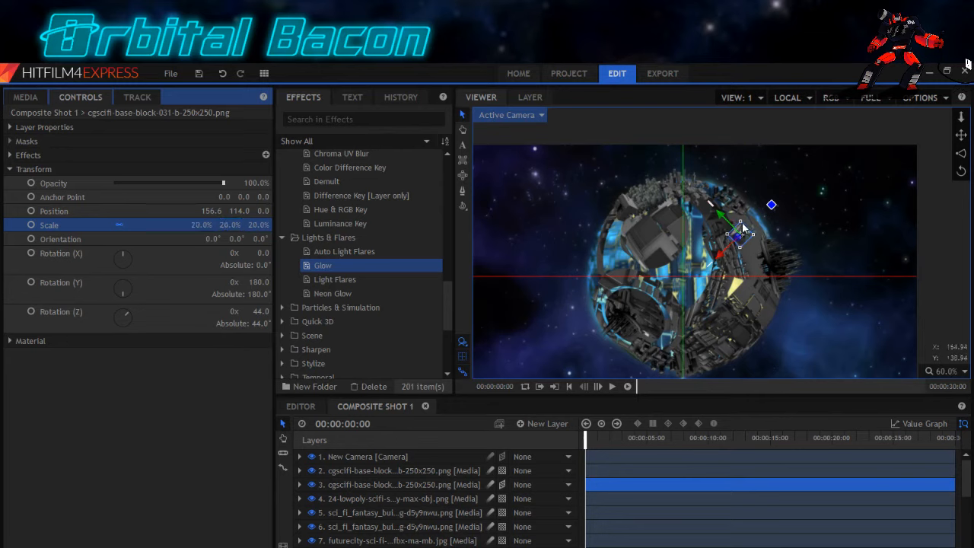
pyautogui.moveTo(721, 254); pyautogui.dragTo(725, 226)
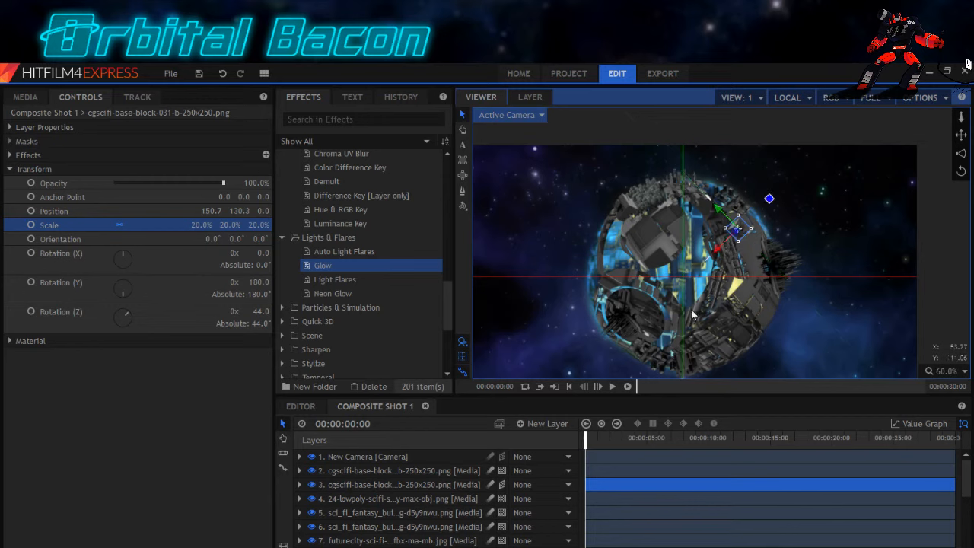
# Duplicate the layer 3 base-block 3D plane and shift the copy slightly down along the planet's upper right.
pyautogui.click(352, 487)
pyautogui.rightClick(352, 487)
pyautogui.click(383, 363)
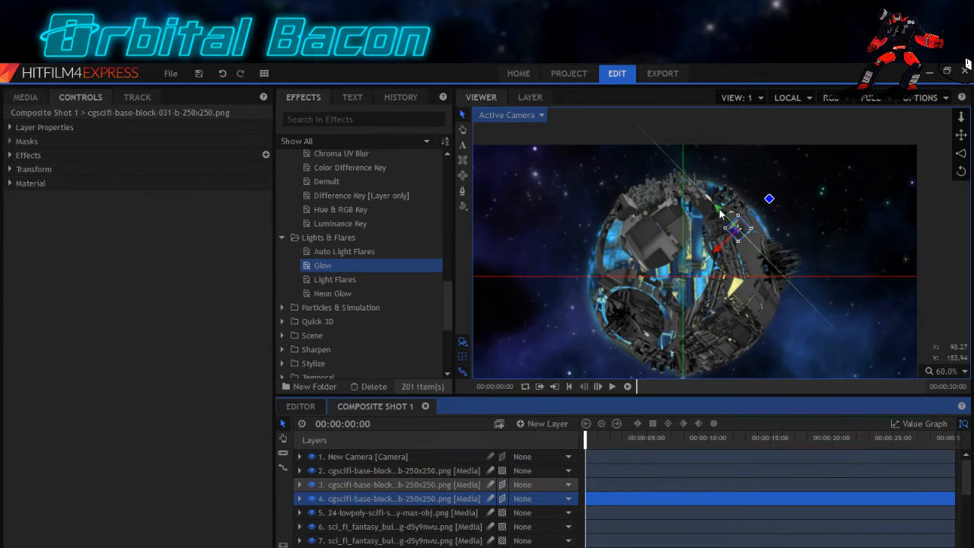
pyautogui.moveTo(723, 218); pyautogui.dragTo(717, 262)
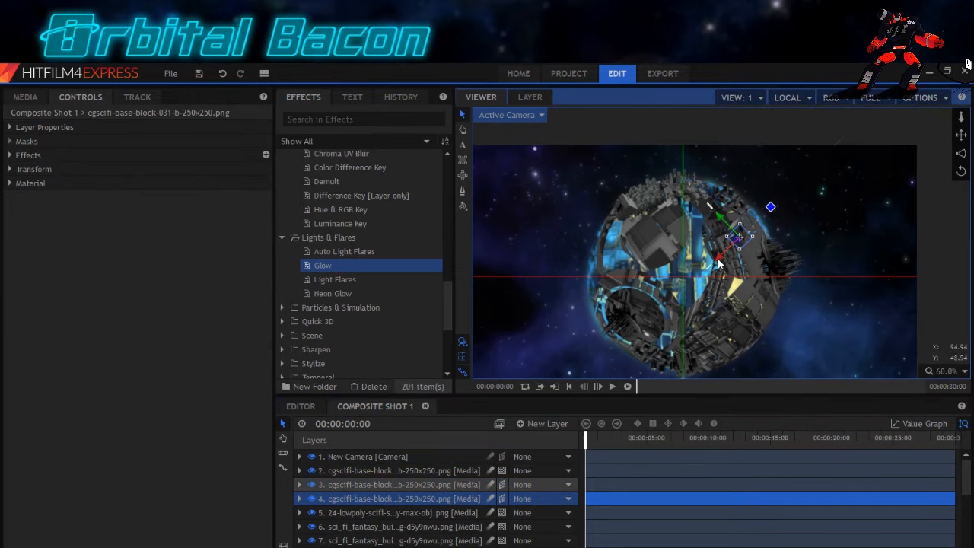
# Nudge the layer 3 base block slightly down and to the right on the planet, and select the camera layer.
pyautogui.click(404, 484)
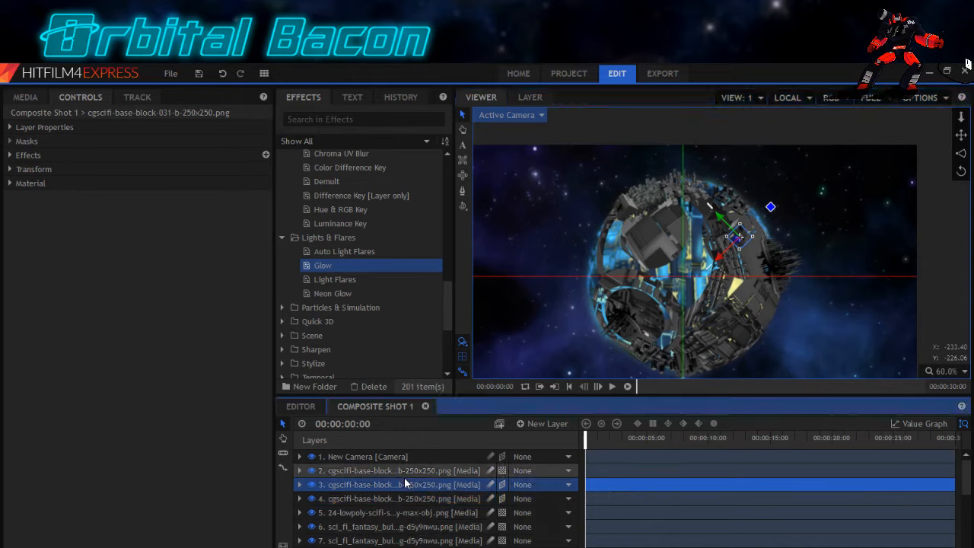
pyautogui.click(725, 223)
pyautogui.moveTo(725, 223); pyautogui.dragTo(729, 229)
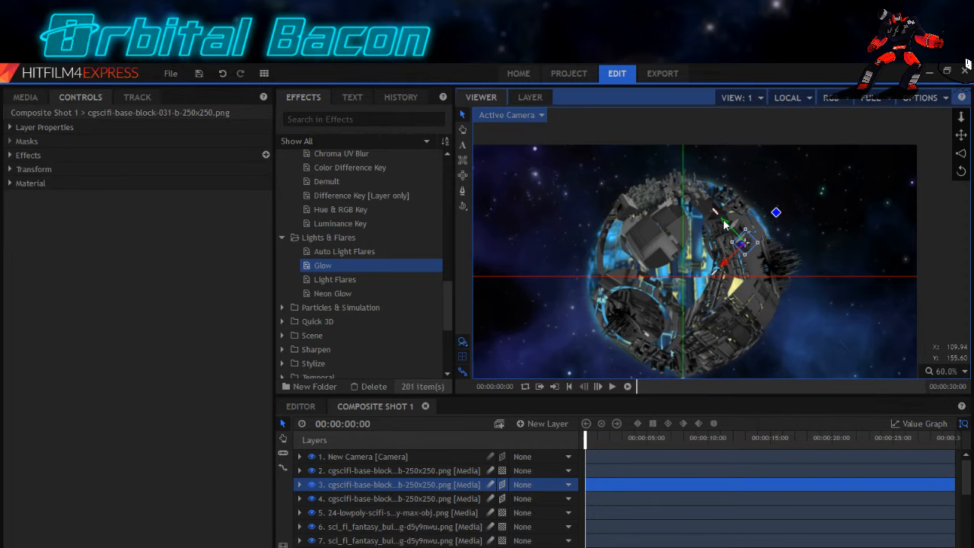
pyautogui.click(360, 458)
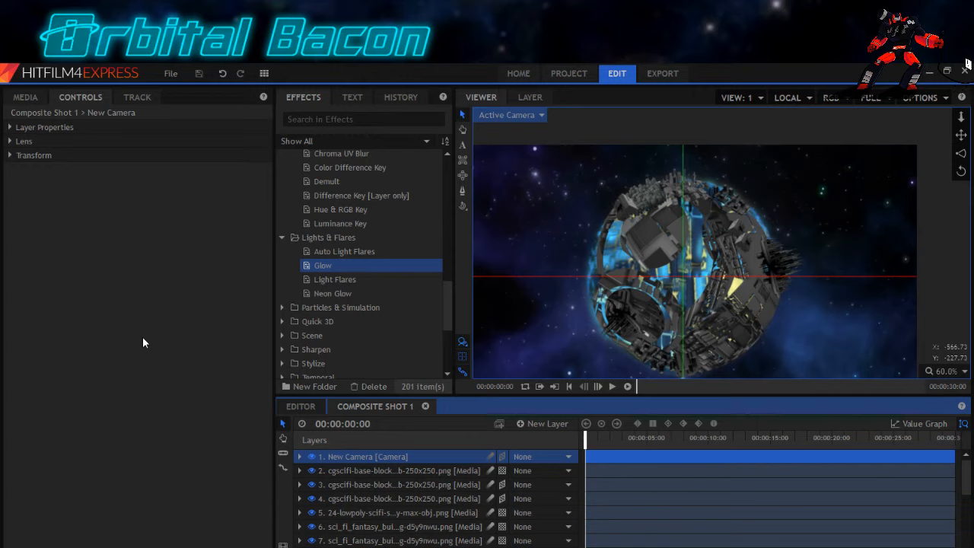
# Add the 536 x 500 pixel 24-lowpoly-scifi PNG to the composite shot directly below the camera layer.
pyautogui.click(25, 98)
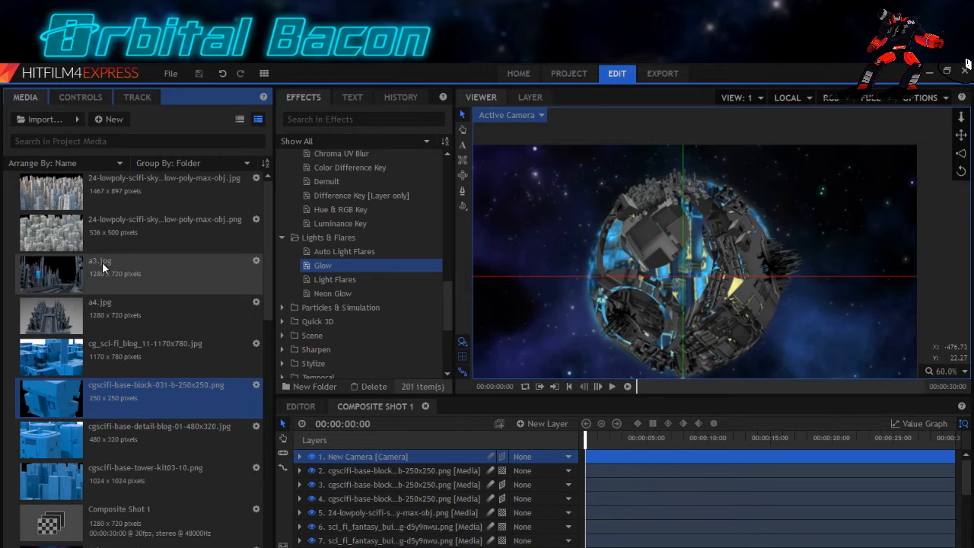
pyautogui.click(92, 240)
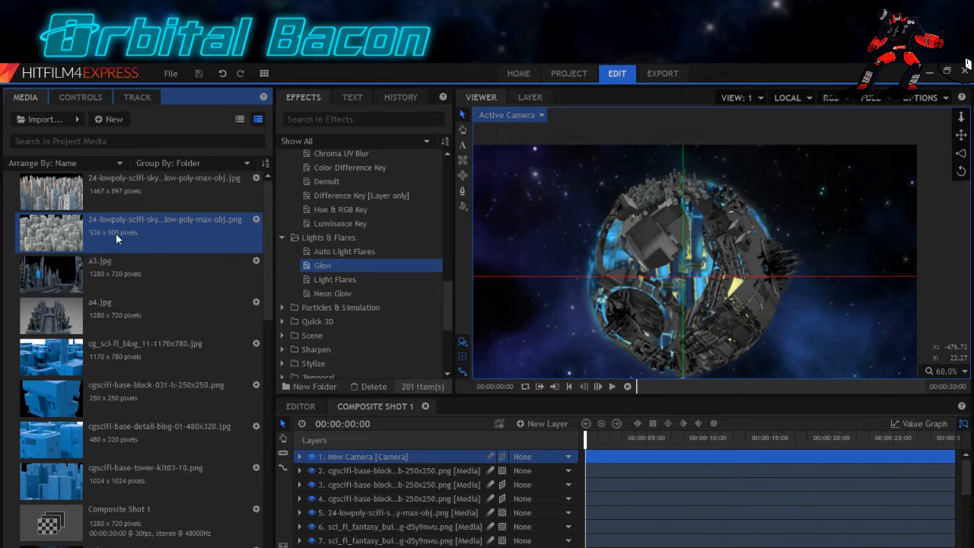
pyautogui.moveTo(114, 232); pyautogui.dragTo(586, 470)
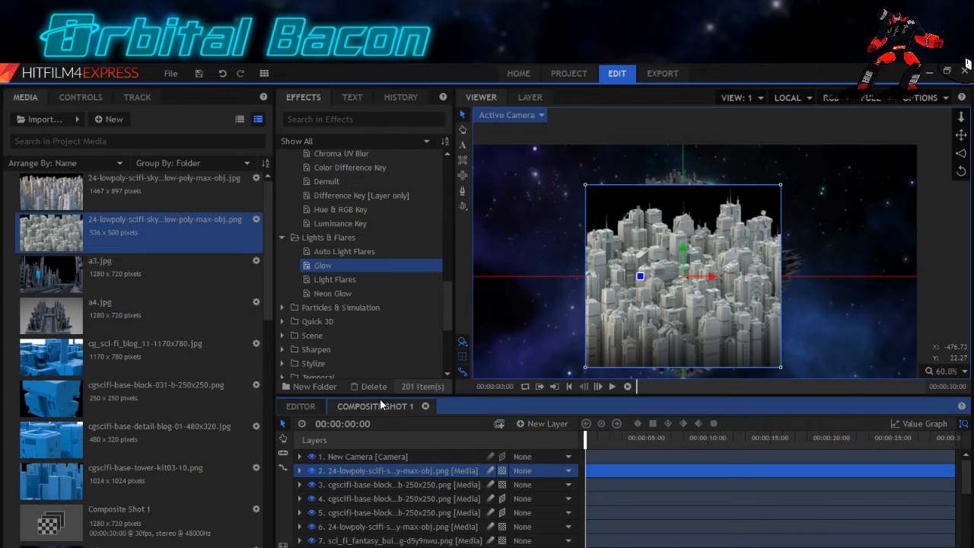
# Rotate the new 24-lowpoly-scifi city layer to -10° and scale it uniformly to 87%.
pyautogui.click(77, 98)
pyautogui.click(9, 170)
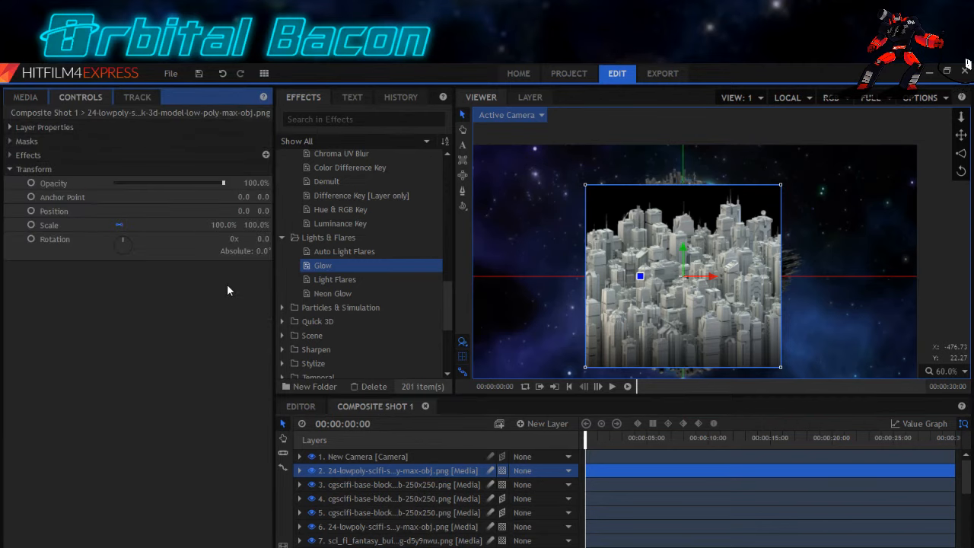
pyautogui.moveTo(263, 239); pyautogui.dragTo(248, 225)
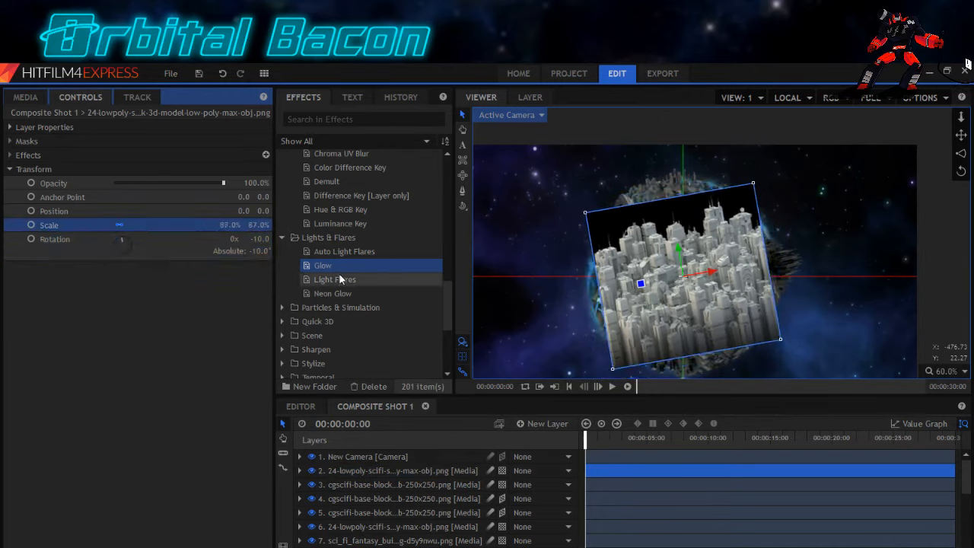
# Apply the Hue & RGB Key effect to the new 24-lowpoly-scifi city layer and show the effect's settings.
pyautogui.scroll(-2, 336, 273)
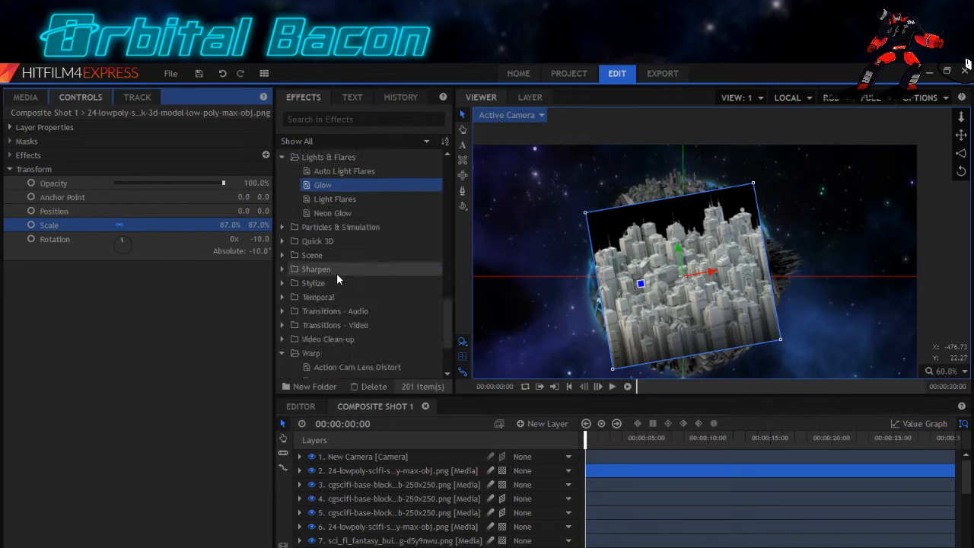
pyautogui.scroll(4, 336, 273)
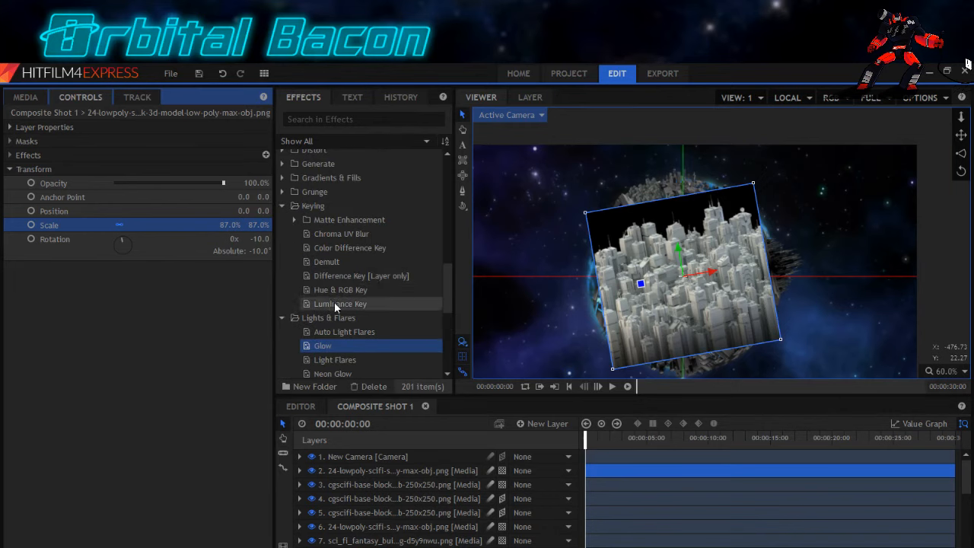
pyautogui.click(342, 292)
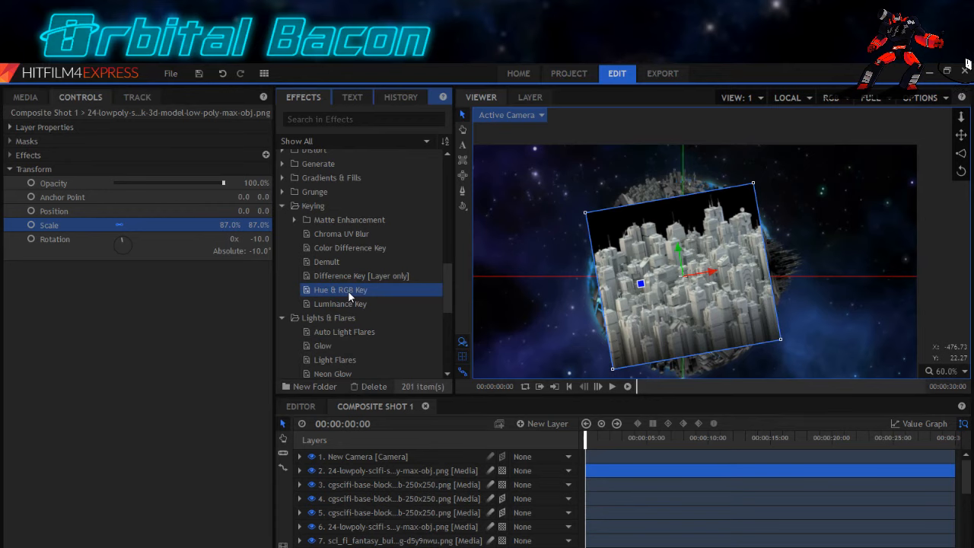
pyautogui.moveTo(34, 165); pyautogui.dragTo(25, 156)
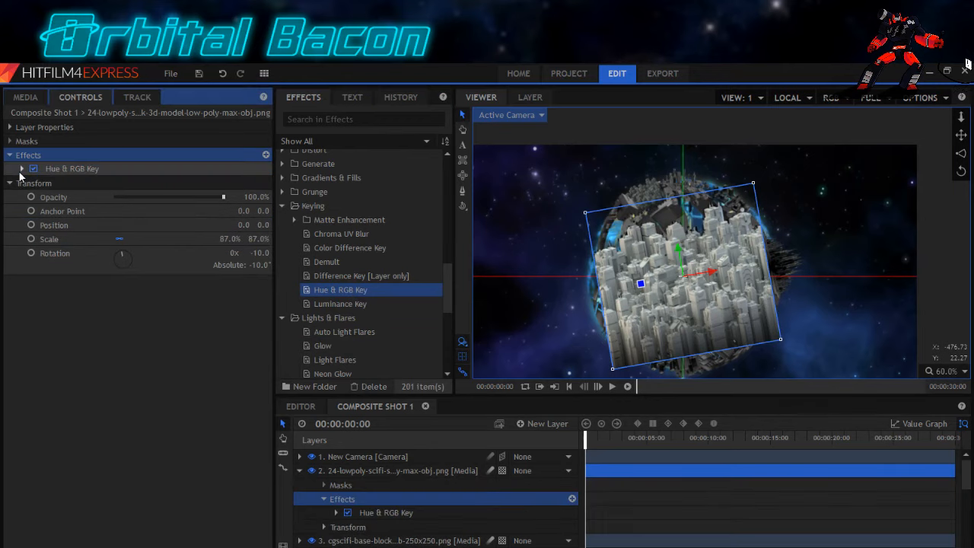
pyautogui.click(22, 168)
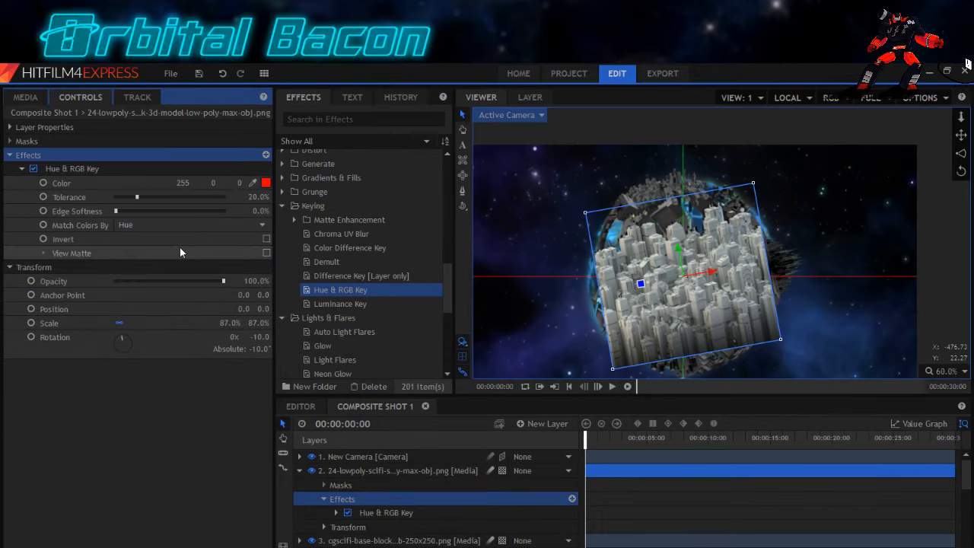
# Key out black from the 24-lowpoly-scifi city layer, matching colors by RGB with 12% tolerance and 6% edge softness.
pyautogui.click(265, 183)
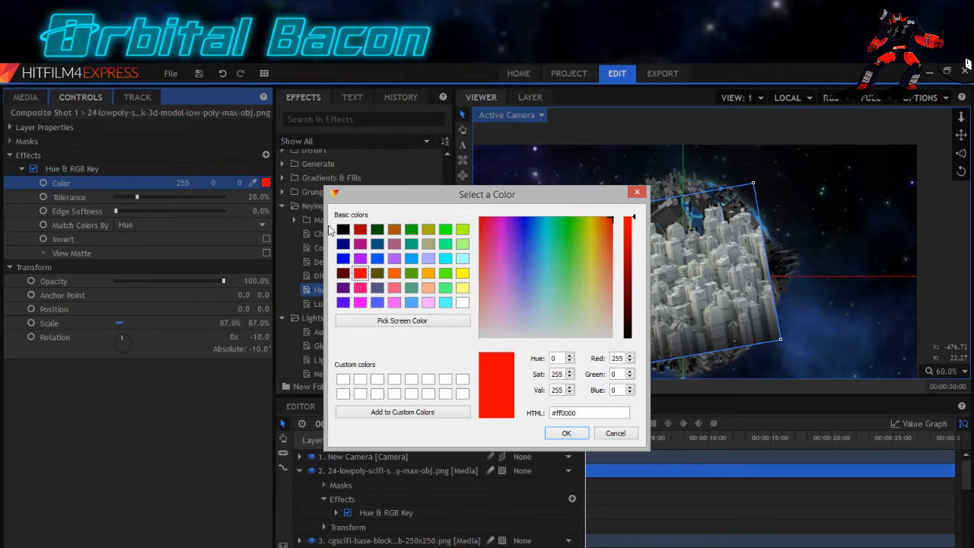
pyautogui.click(564, 434)
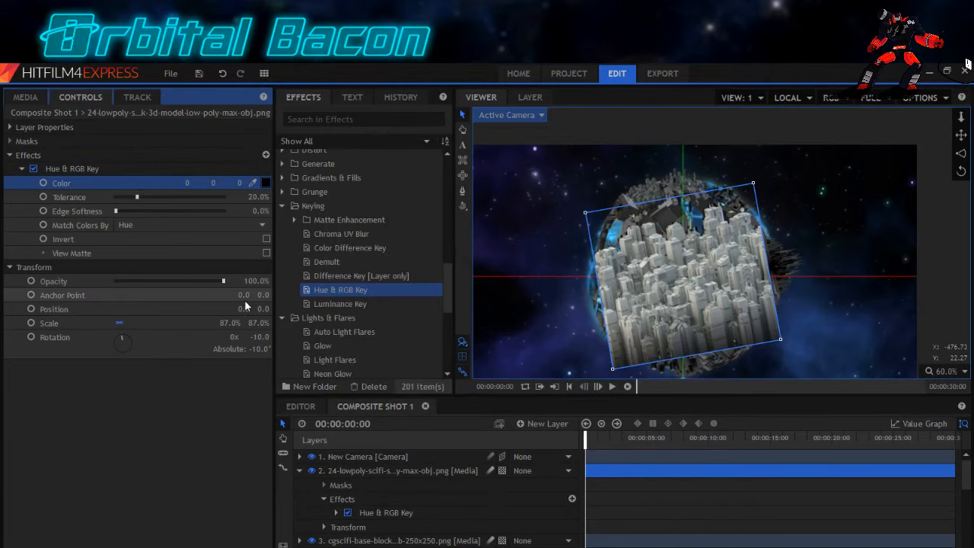
pyautogui.click(128, 223)
pyautogui.click(133, 237)
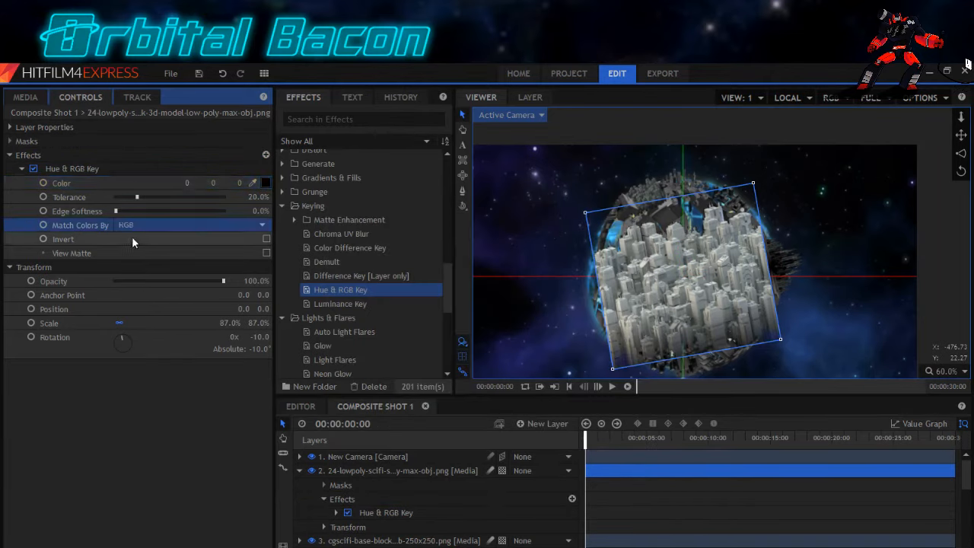
pyautogui.moveTo(115, 211); pyautogui.dragTo(130, 200)
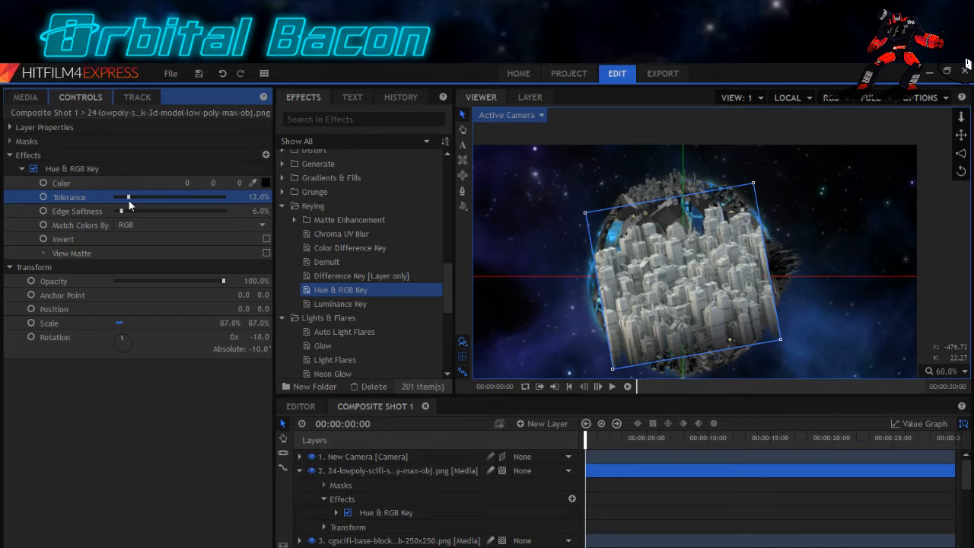
pyautogui.click(10, 128)
pyautogui.click(10, 128)
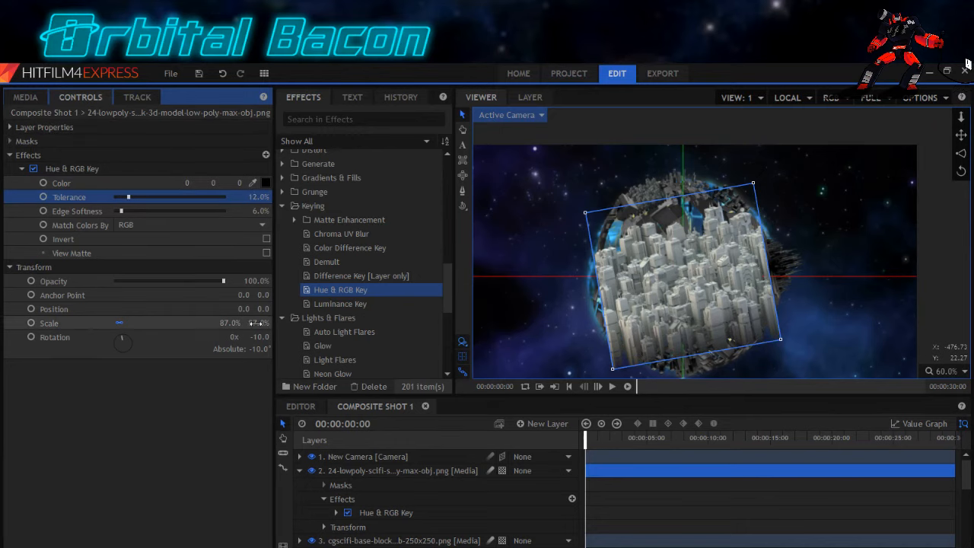
# Scale the city layer to 17%, move it onto the upper-left base block at -81.6, 128.3, and rotate it to -31°.
pyautogui.moveTo(256, 323); pyautogui.dragTo(256, 323)
pyautogui.moveTo(709, 259); pyautogui.dragTo(679, 207)
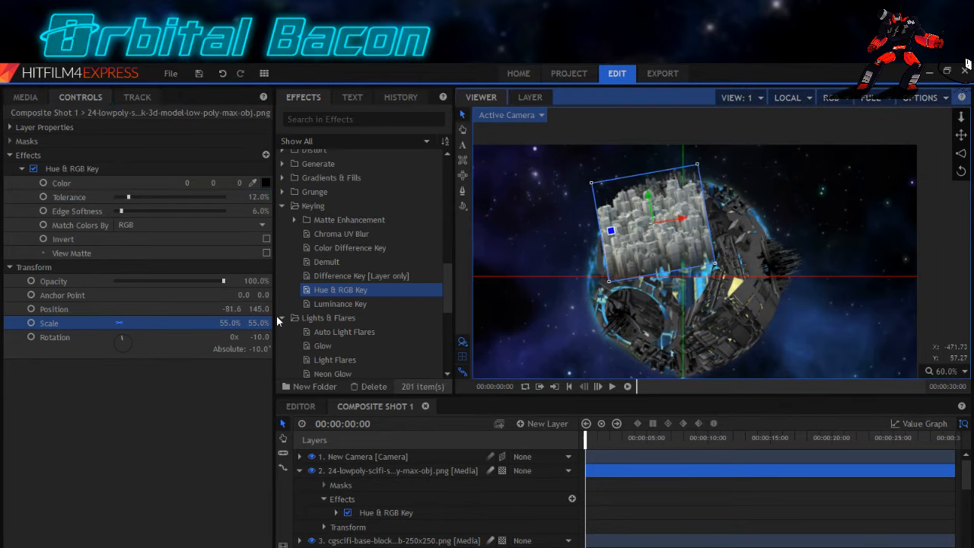
pyautogui.moveTo(256, 323)
pyautogui.mouseDown()
pyautogui.moveTo(259, 337)
pyautogui.moveTo(249, 337)
pyautogui.mouseUp()
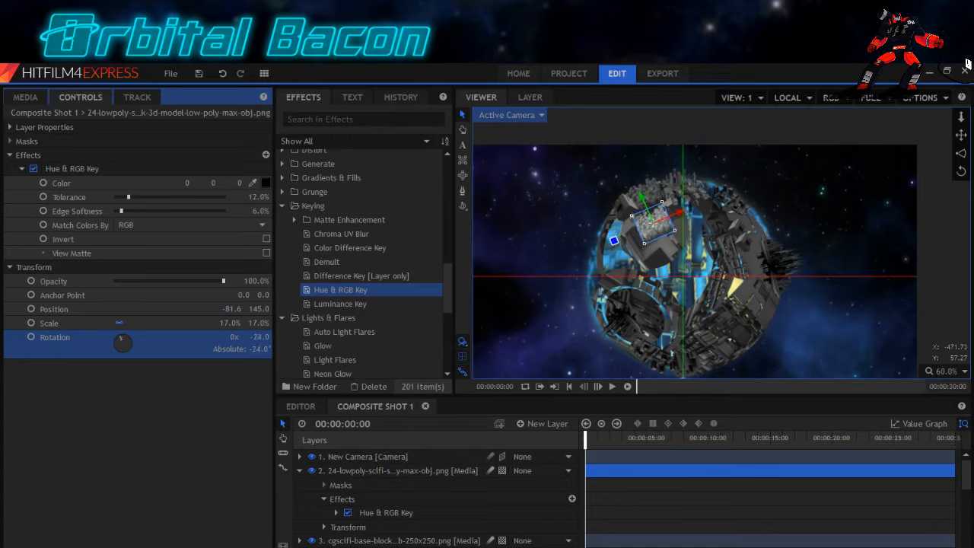
pyautogui.moveTo(654, 230); pyautogui.dragTo(653, 231)
pyautogui.moveTo(260, 338); pyautogui.dragTo(258, 337)
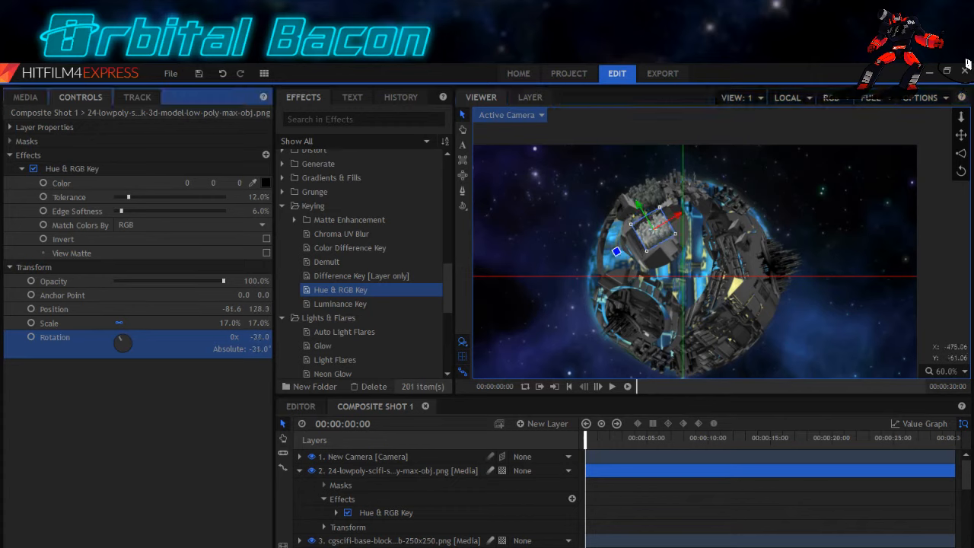
# Apply Spherical Warp with an amount of 8 to the city layer and save the project.
pyautogui.moveTo(447, 291); pyautogui.dragTo(443, 347)
pyautogui.moveTo(356, 344); pyautogui.dragTo(74, 264)
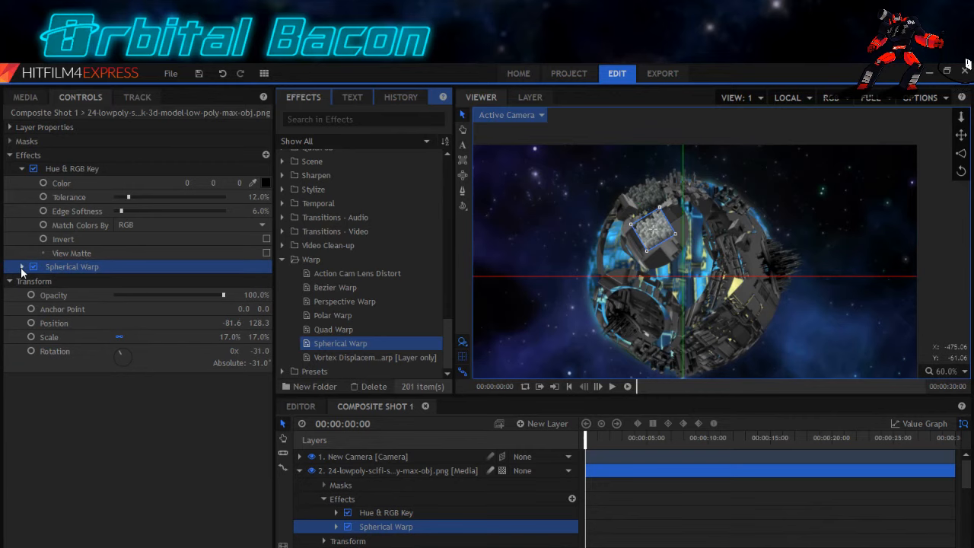
pyautogui.click(22, 268)
pyautogui.moveTo(197, 295); pyautogui.dragTo(173, 298)
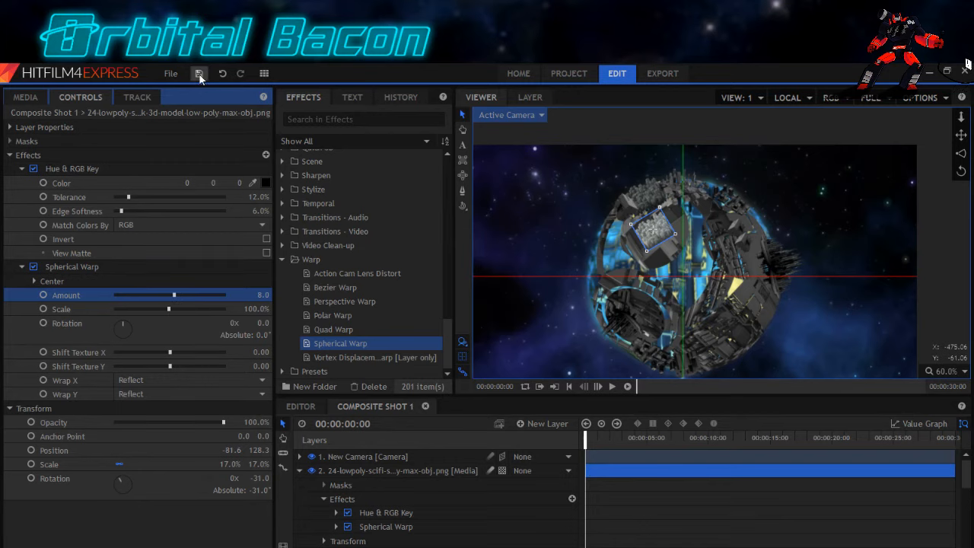
# Collapse the city layer's properties in the timeline and set its rotation to -36°.
pyautogui.click(300, 470)
pyautogui.click(334, 457)
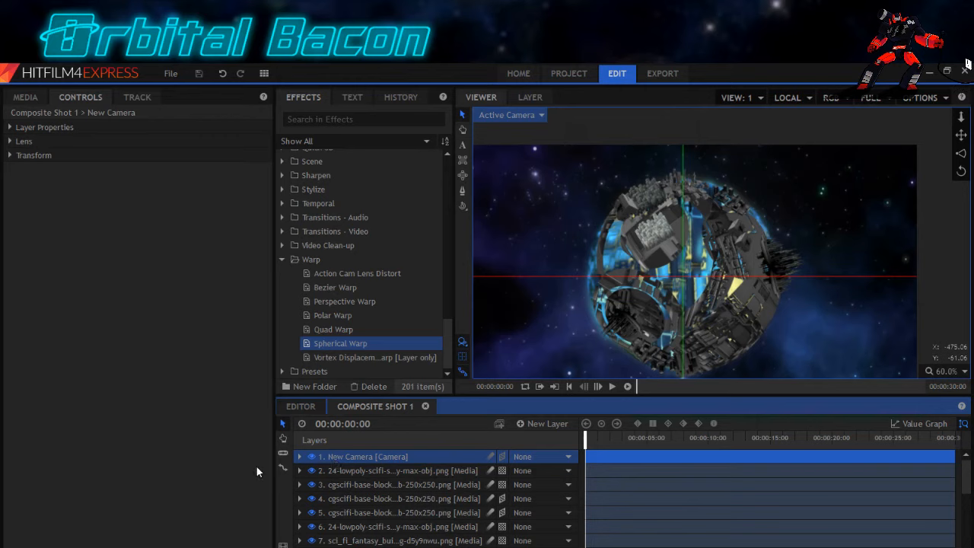
pyautogui.click(350, 471)
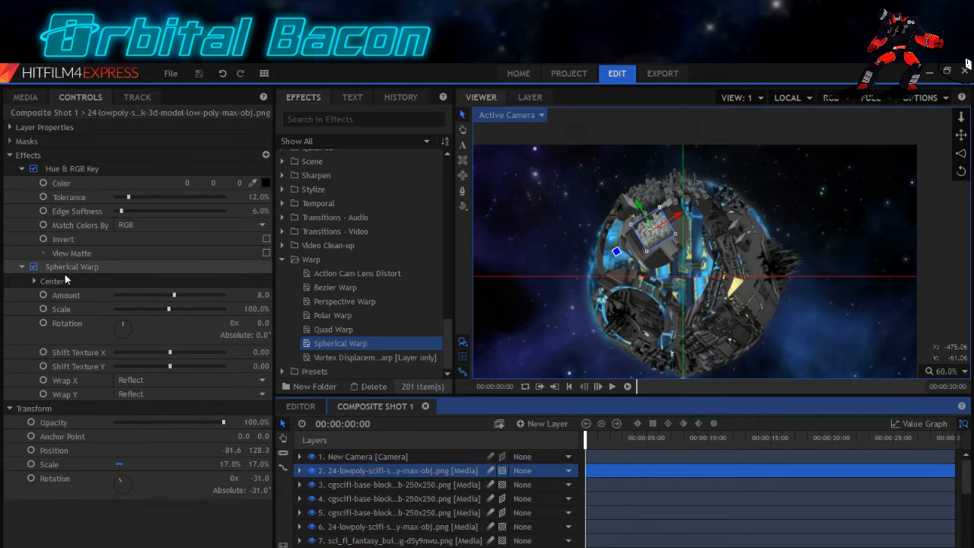
pyautogui.moveTo(226, 473); pyautogui.dragTo(219, 474)
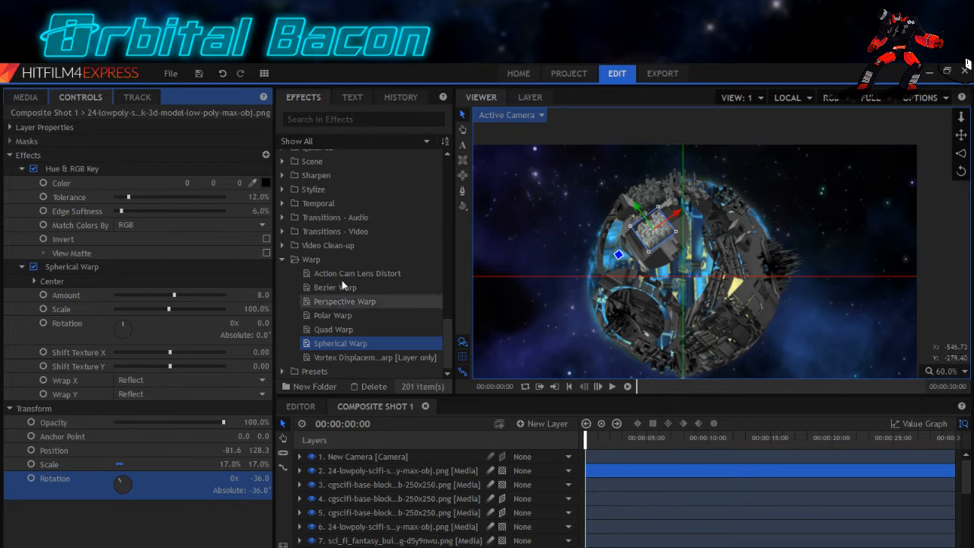
# Apply the Hue Shift effect to the city layer between Hue & RGB Key and Spherical Warp, and show its settings.
pyautogui.scroll(5, 295, 294)
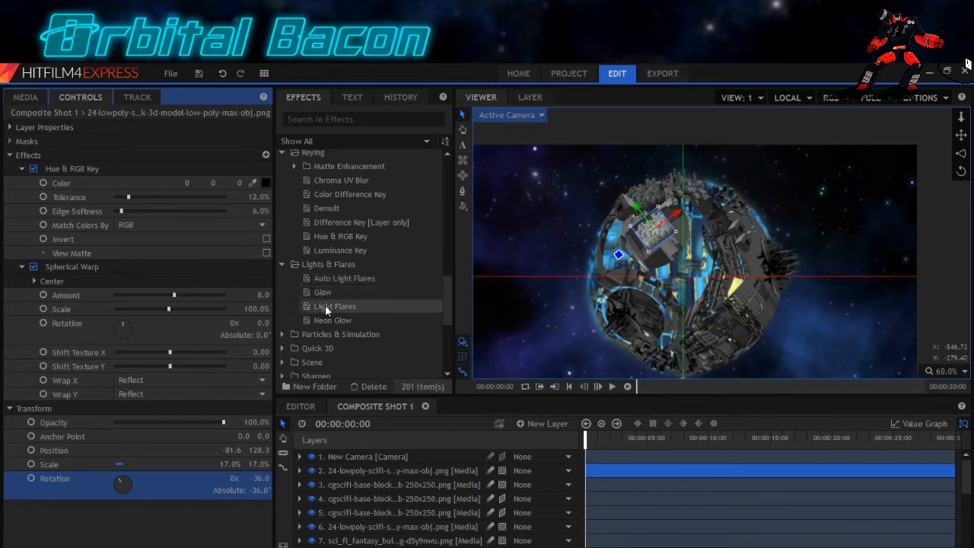
pyautogui.scroll(4, 324, 301)
pyautogui.scroll(3, 325, 304)
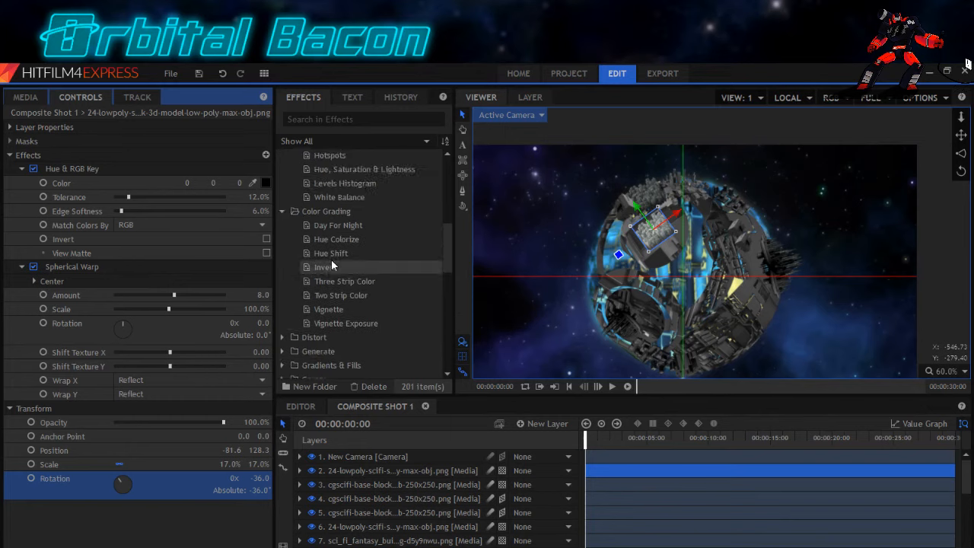
pyautogui.click(332, 254)
pyautogui.moveTo(338, 264); pyautogui.dragTo(131, 279)
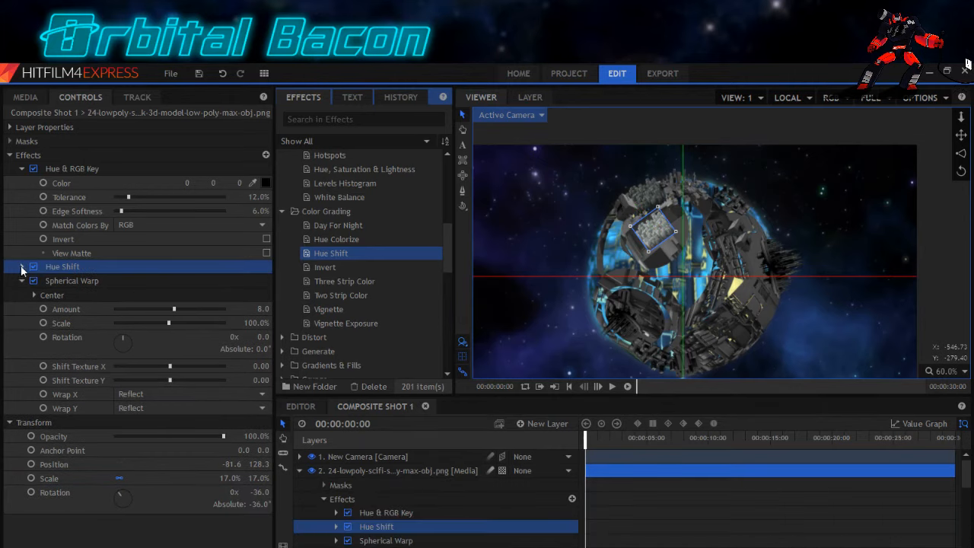
pyautogui.click(23, 266)
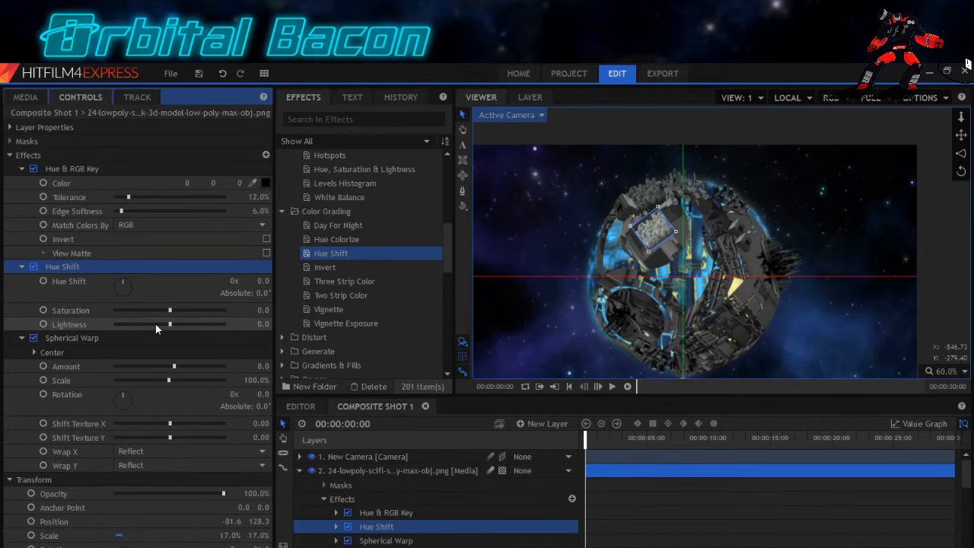
# Set the city layer's Hue Shift lightness to -16 and saturation to 28, and lower the layer's opacity to 96%.
pyautogui.click(155, 325)
pyautogui.click(159, 324)
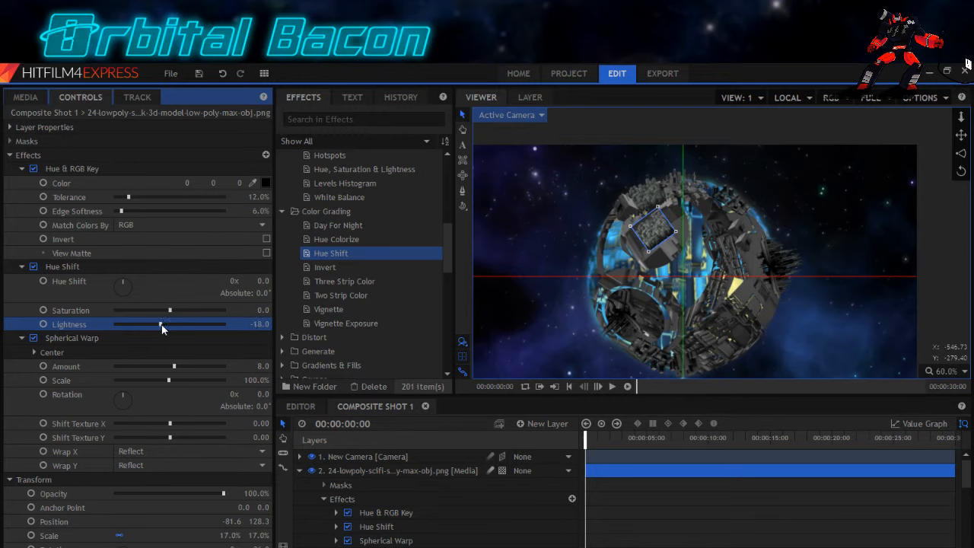
pyautogui.click(157, 310)
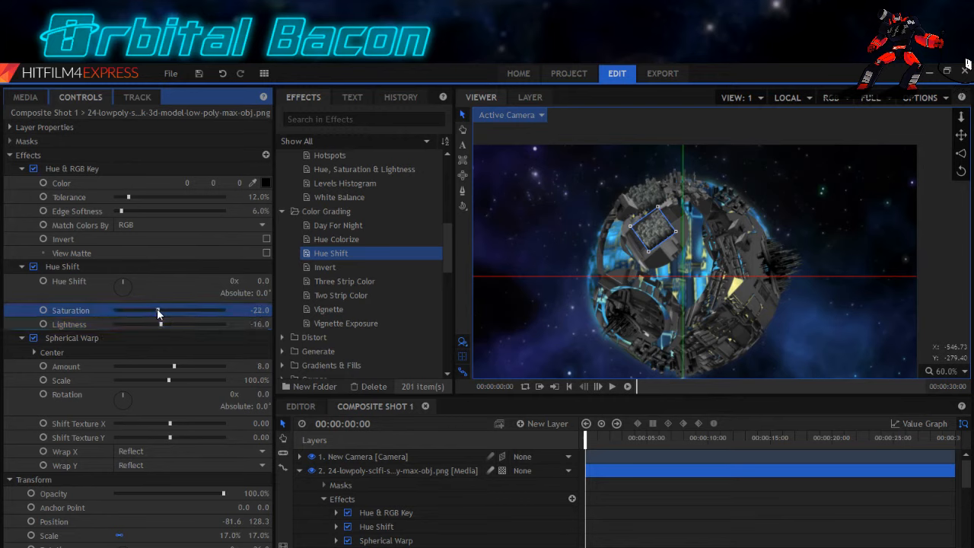
pyautogui.moveTo(156, 308); pyautogui.dragTo(132, 311)
pyautogui.click(184, 311)
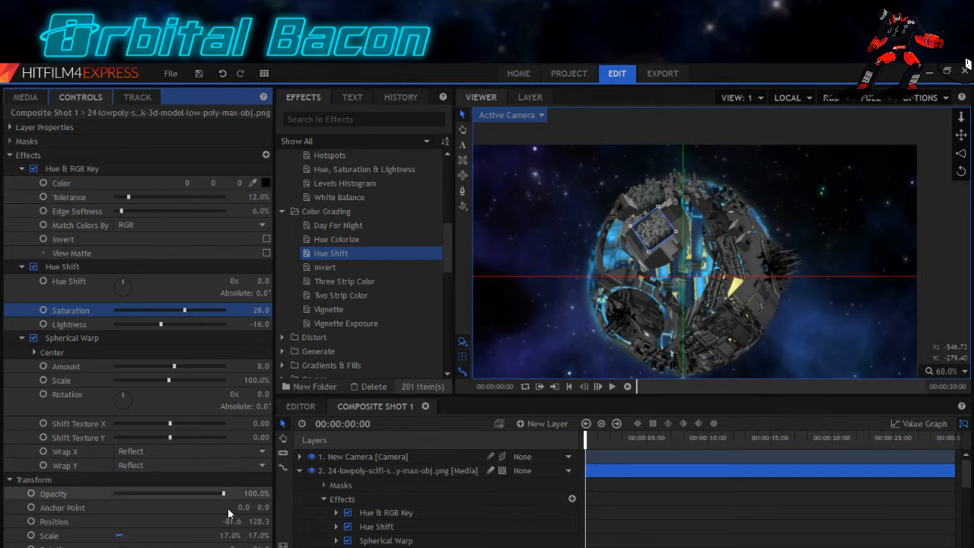
pyautogui.moveTo(221, 493); pyautogui.dragTo(219, 494)
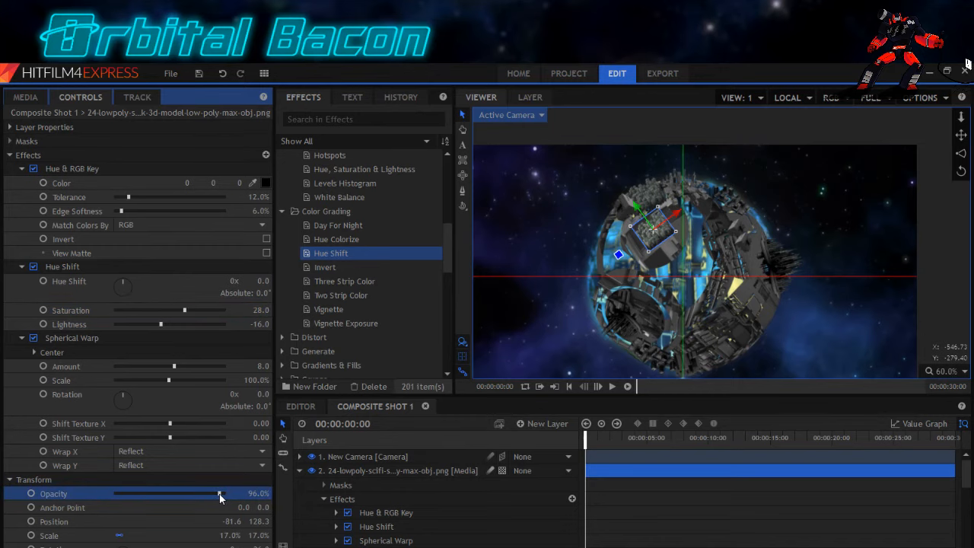
# Add the 1480 x 800 pixel halo-style-sci-fi-building JPG directly below the camera layer and collapse the city layer under it.
pyautogui.click(338, 459)
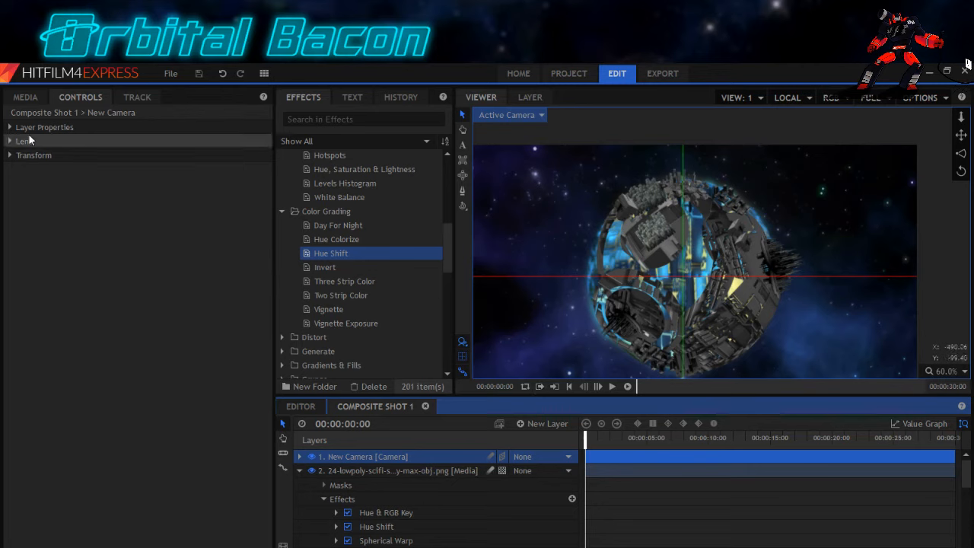
pyautogui.click(25, 97)
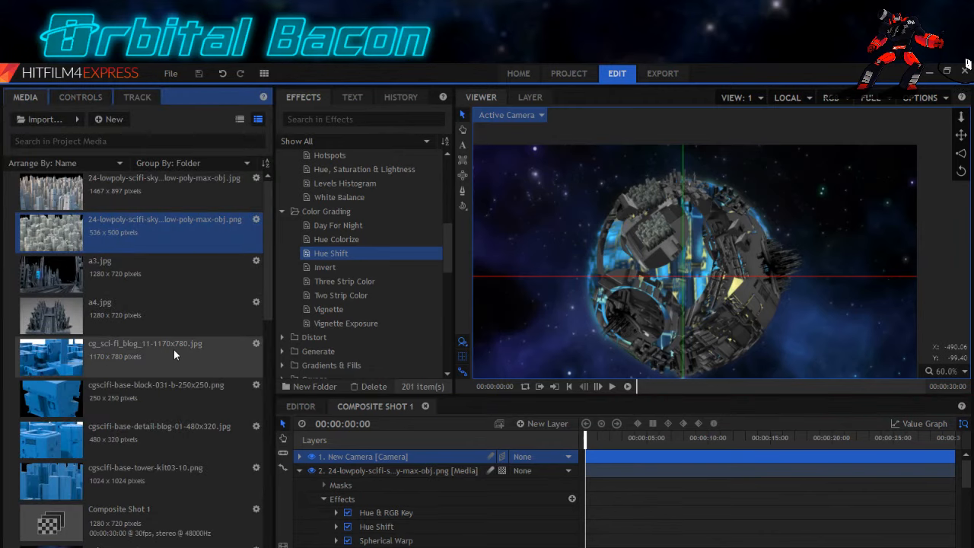
pyautogui.moveTo(266, 266); pyautogui.dragTo(260, 375)
pyautogui.click(119, 333)
pyautogui.moveTo(104, 343); pyautogui.dragTo(587, 478)
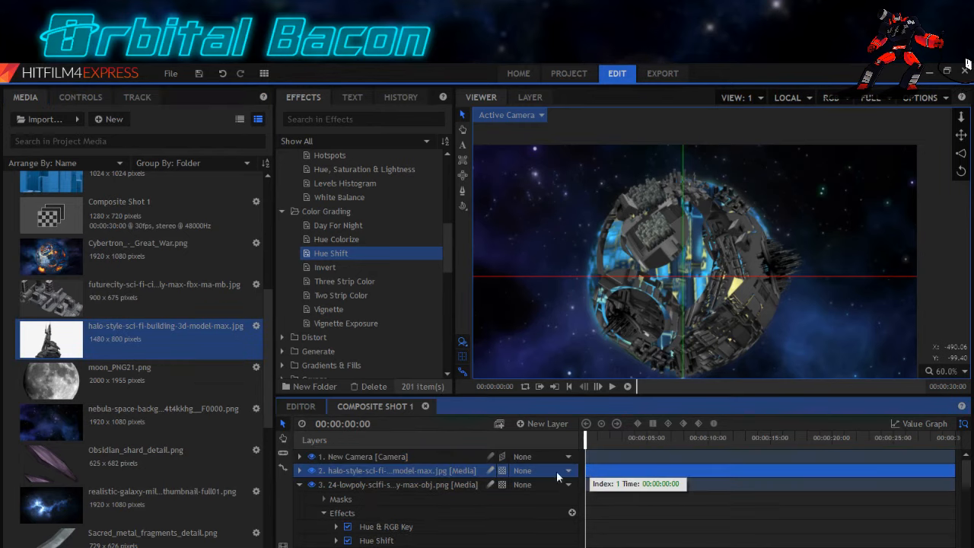
pyautogui.click(300, 484)
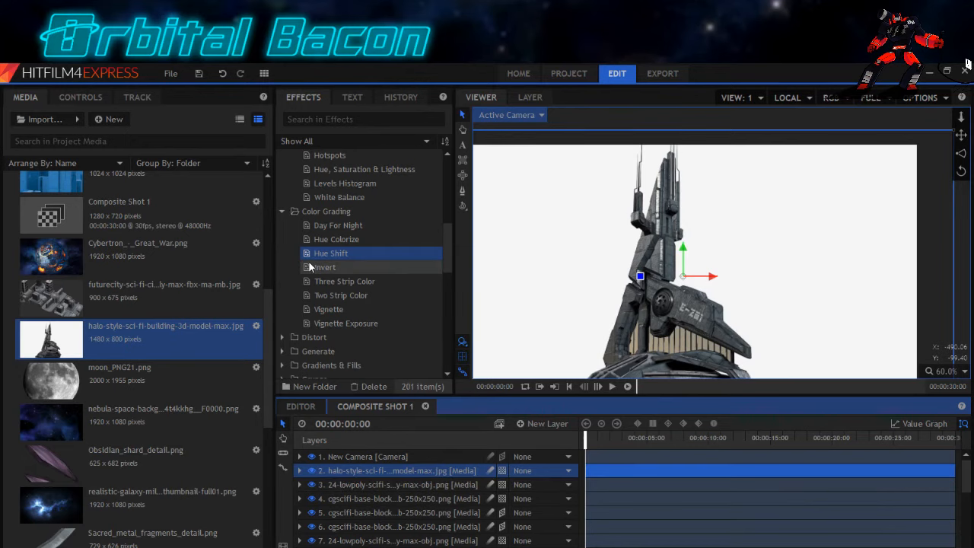
# Show the new halo-style building layer's controls and look through the color effects for one to apply.
pyautogui.click(77, 99)
pyautogui.scroll(3, 311, 310)
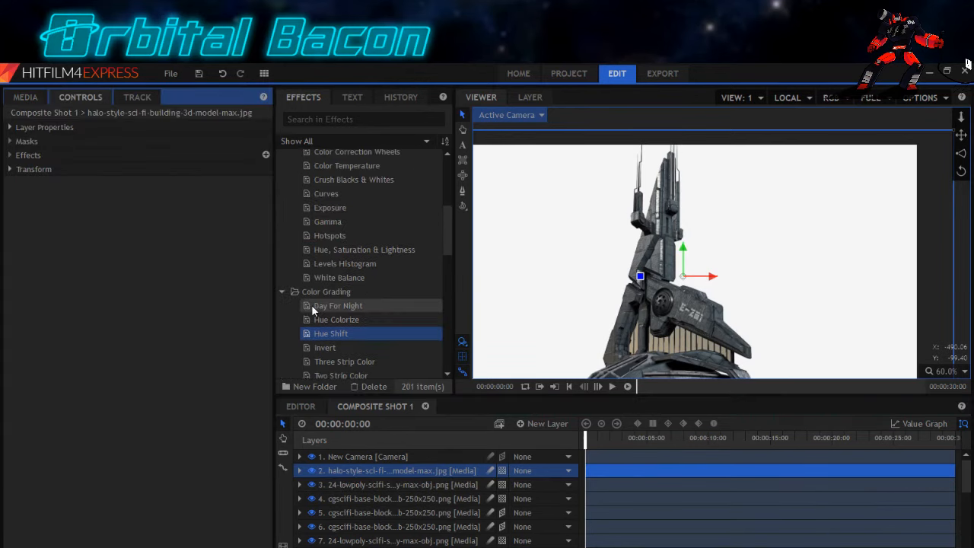
# Apply the Hue & RGB Key effect to the halo-style sci-fi building layer and match colors by RGB.
pyautogui.scroll(-7, 311, 306)
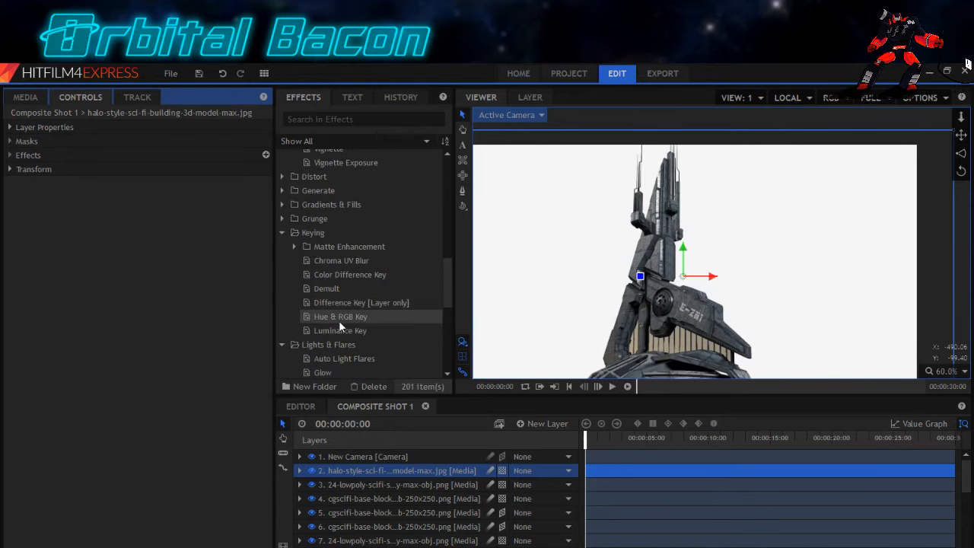
pyautogui.click(340, 320)
pyautogui.moveTo(345, 320); pyautogui.dragTo(23, 160)
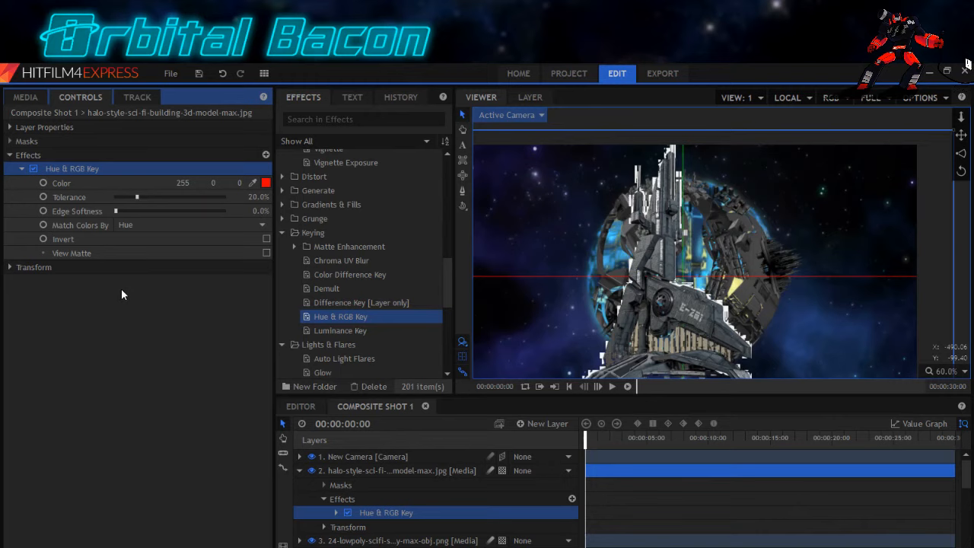
pyautogui.click(180, 225)
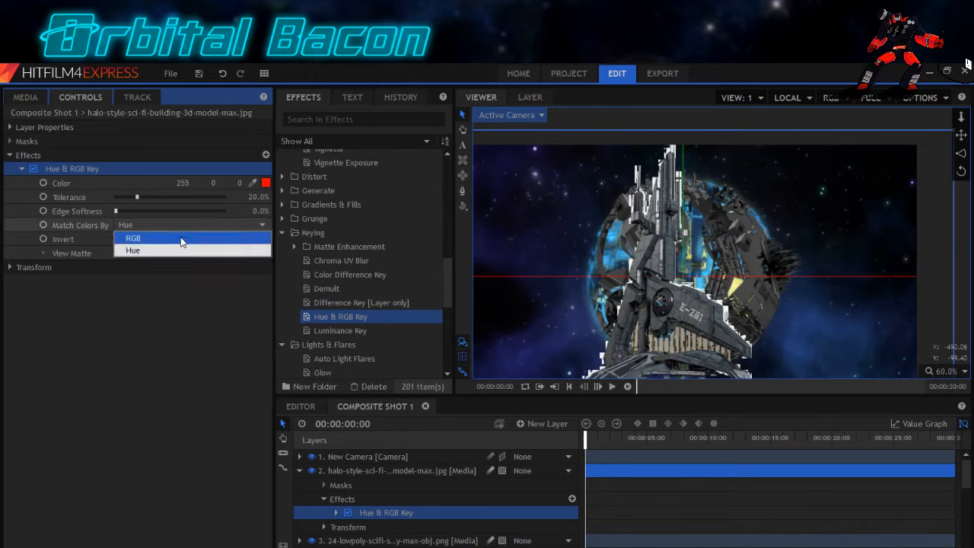
pyautogui.click(129, 238)
# Key out white from the building image with a tolerance of 16% and an edge softness of 6%.
pyautogui.click(266, 186)
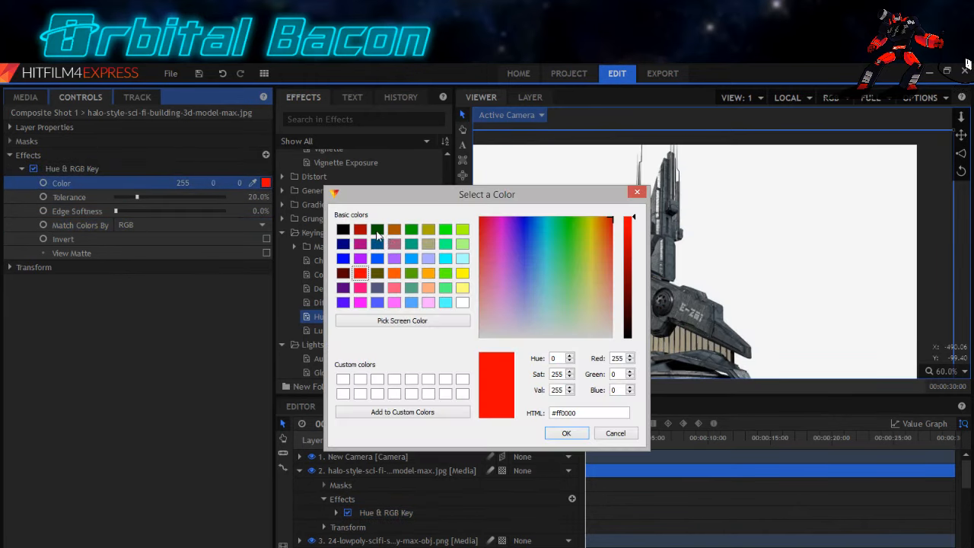
pyautogui.click(462, 303)
pyautogui.click(557, 433)
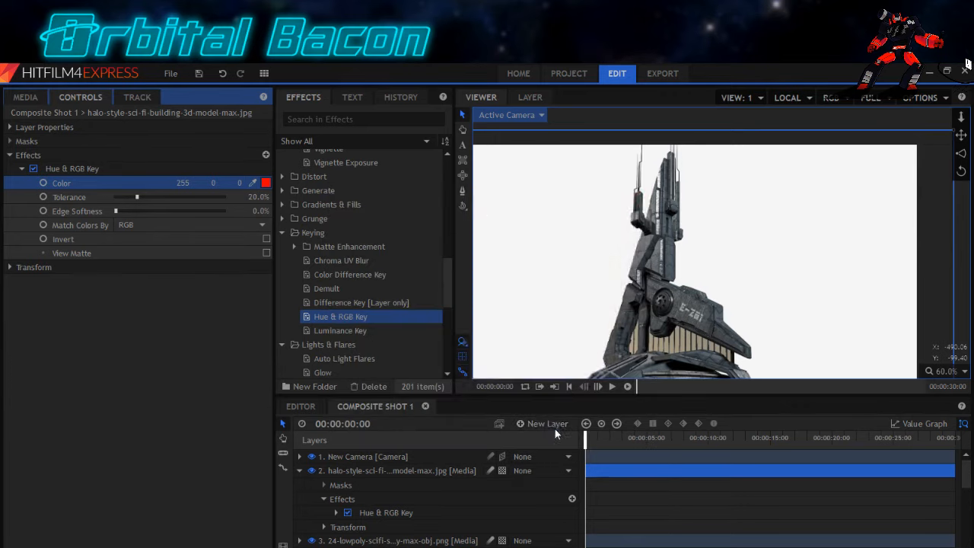
pyautogui.click(123, 198)
pyautogui.moveTo(127, 195); pyautogui.dragTo(131, 198)
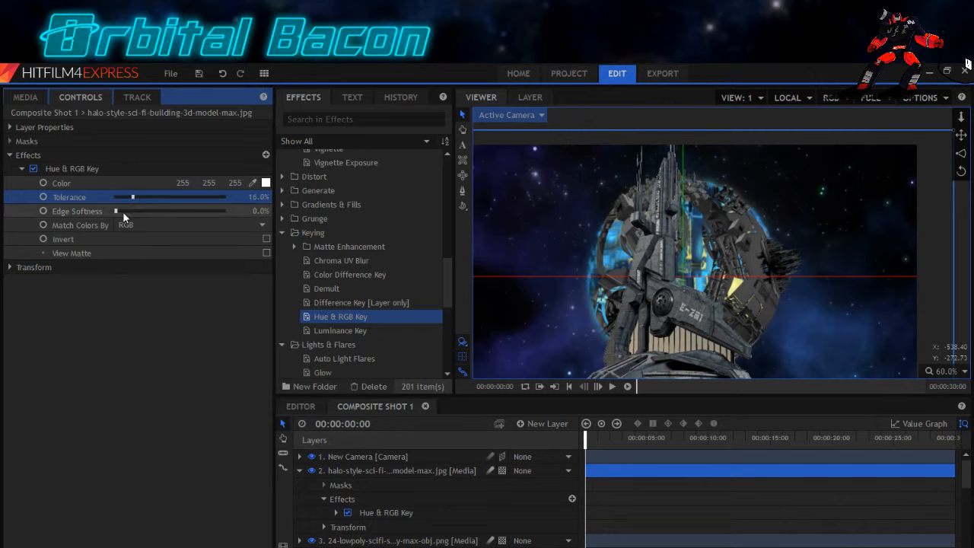
pyautogui.click(123, 211)
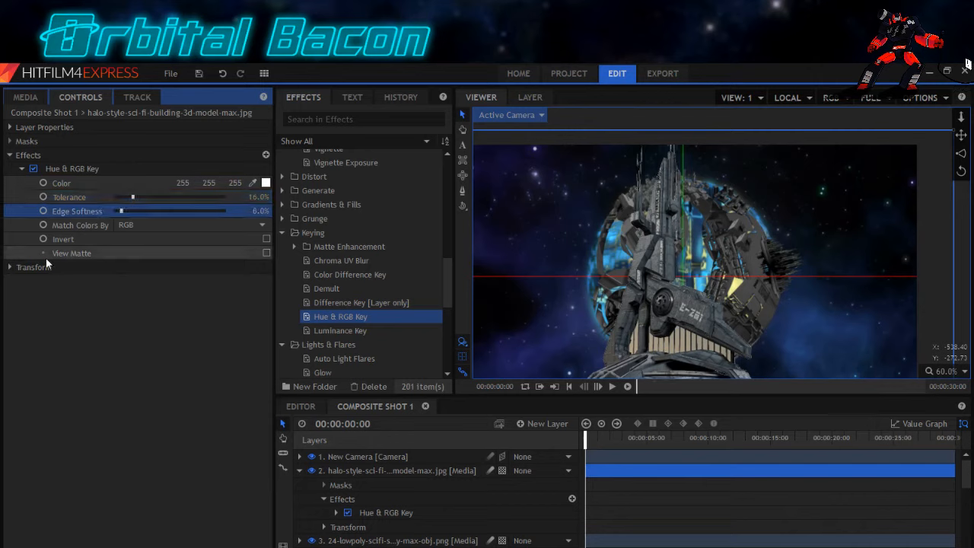
# Scale the building layer down to 16% and rotate it to -20°.
pyautogui.click(11, 267)
pyautogui.moveTo(253, 325); pyautogui.dragTo(157, 325)
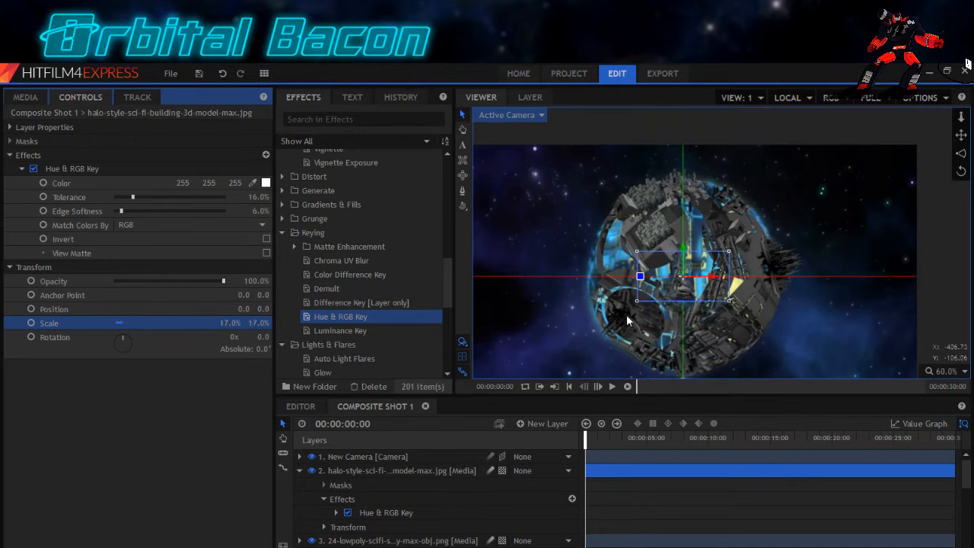
pyautogui.scroll(2, 664, 297)
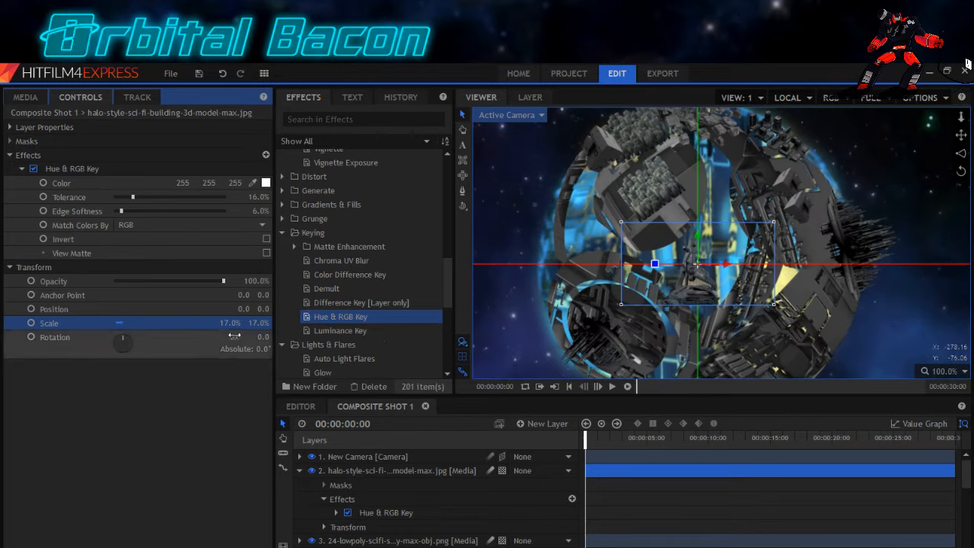
pyautogui.scroll(-1, 643, 291)
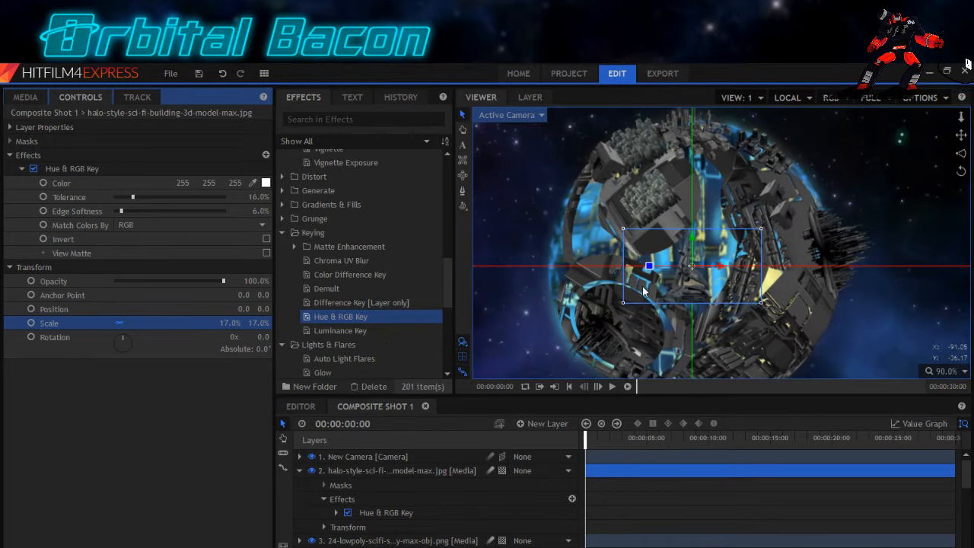
pyautogui.scroll(-1, 643, 291)
pyautogui.moveTo(260, 324)
pyautogui.mouseDown()
pyautogui.moveTo(250, 323)
pyautogui.moveTo(260, 323)
pyautogui.moveTo(259, 337)
pyautogui.mouseUp()
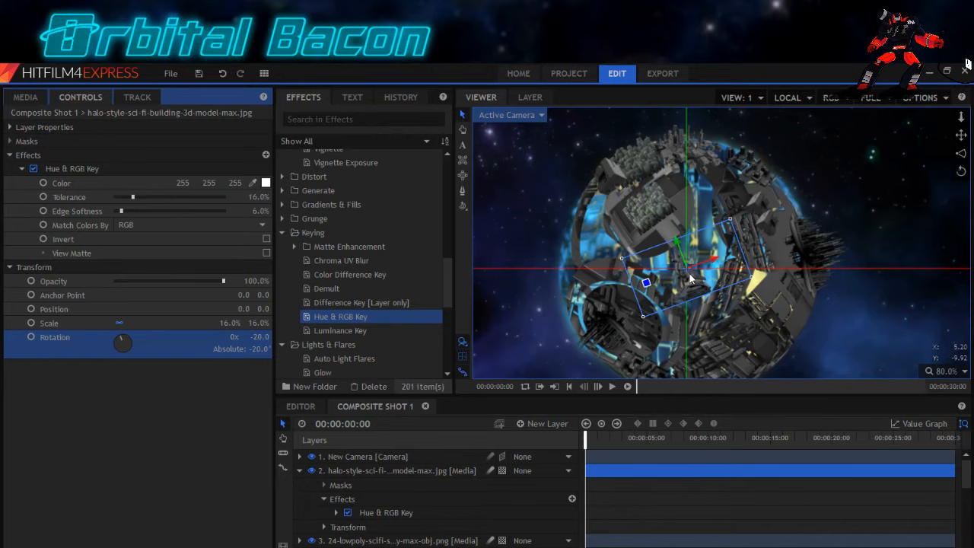
# Place the building on the sphere's upper-left structure at about -87.5, 133.7, rotated to -36° and scaled to 19% by 15%.
pyautogui.moveTo(676, 245); pyautogui.dragTo(653, 210)
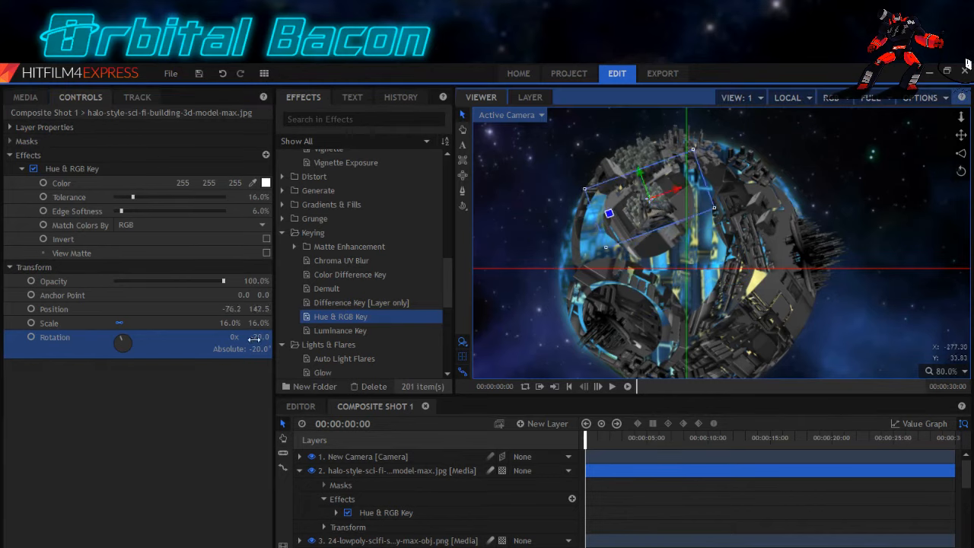
pyautogui.moveTo(259, 337)
pyautogui.mouseDown()
pyautogui.moveTo(249, 337)
pyautogui.moveTo(253, 323)
pyautogui.mouseUp()
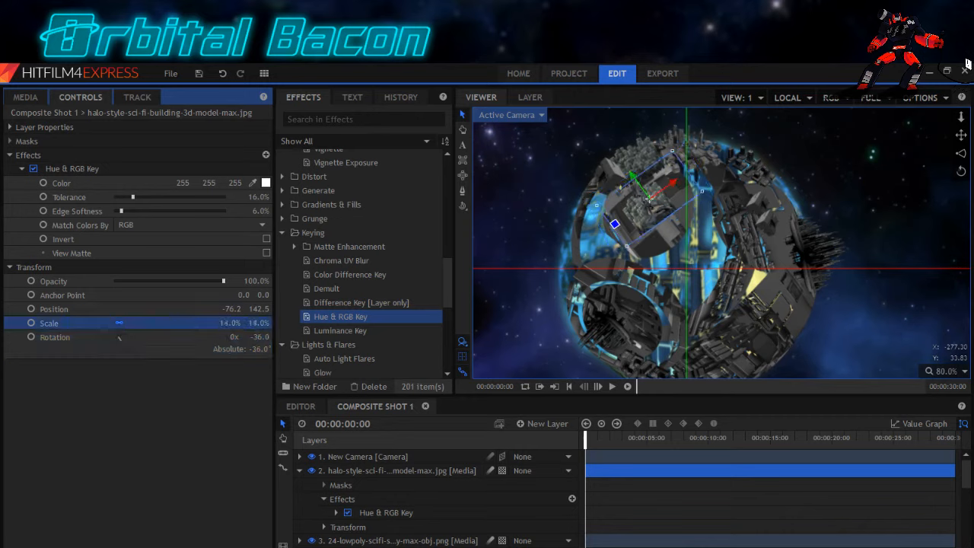
pyautogui.moveTo(652, 206); pyautogui.dragTo(645, 205)
pyautogui.moveTo(257, 324); pyautogui.dragTo(261, 324)
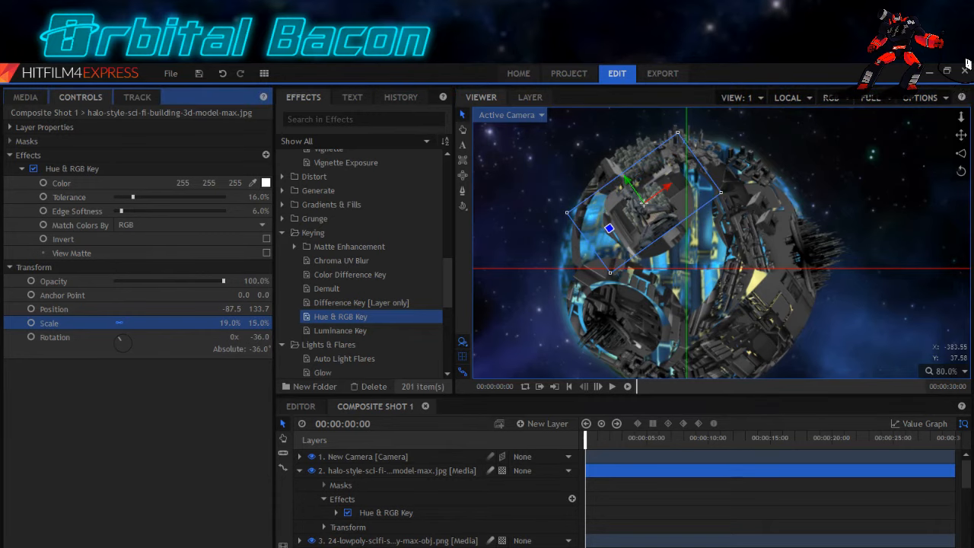
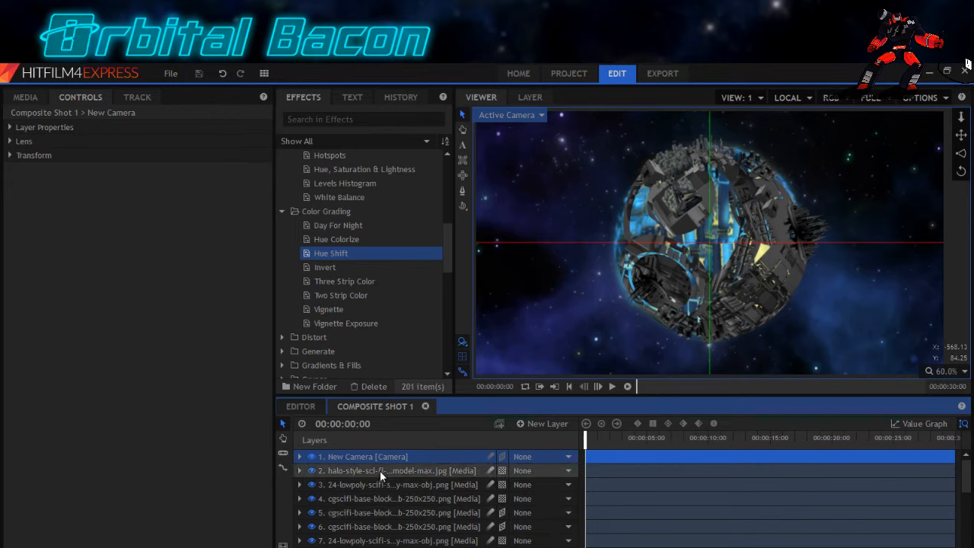
# Add a grade layer directly below the camera and apply the Diffuse blur effect to it.
pyautogui.click(527, 426)
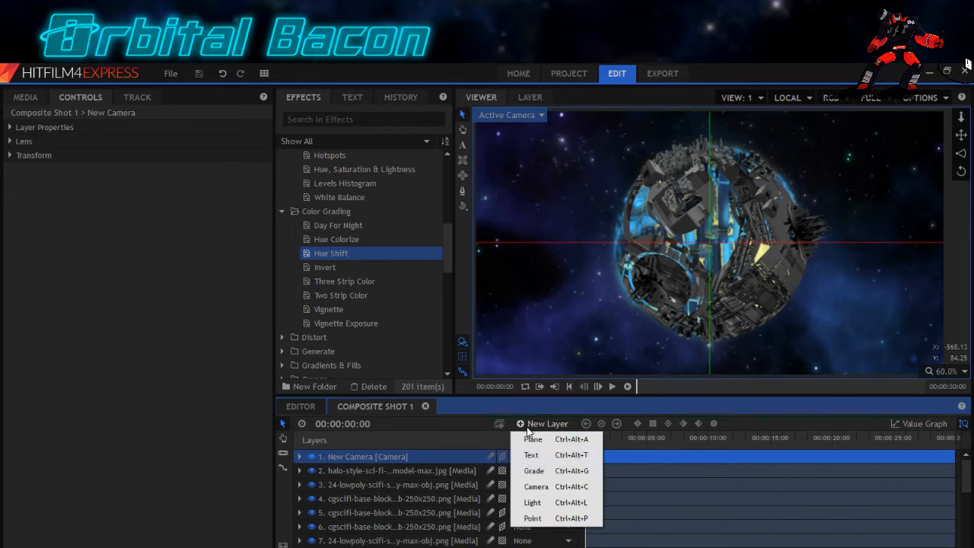
pyautogui.click(533, 470)
pyautogui.moveTo(373, 457); pyautogui.dragTo(375, 471)
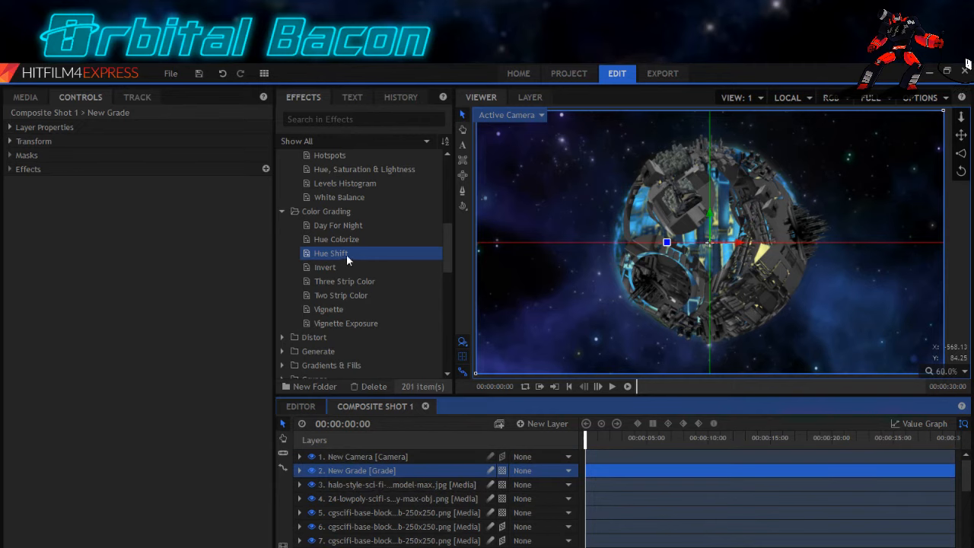
pyautogui.scroll(8, 347, 254)
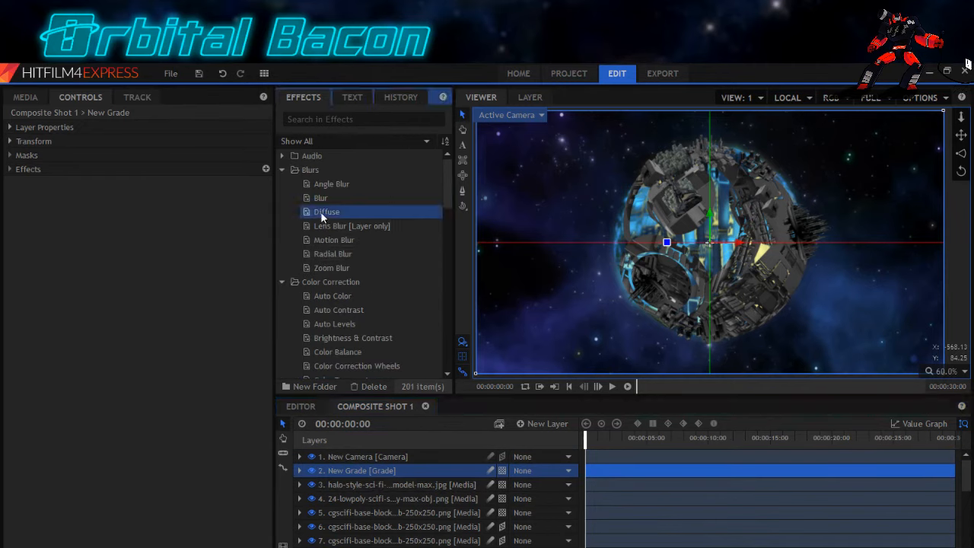
pyautogui.moveTo(320, 210); pyautogui.dragTo(357, 436)
pyautogui.moveTo(358, 475); pyautogui.dragTo(356, 472)
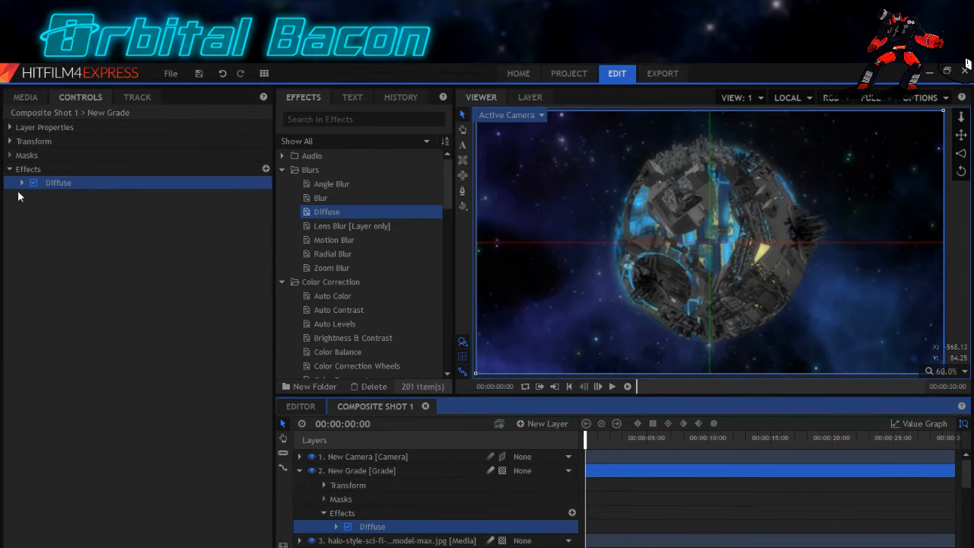
pyautogui.click(11, 171)
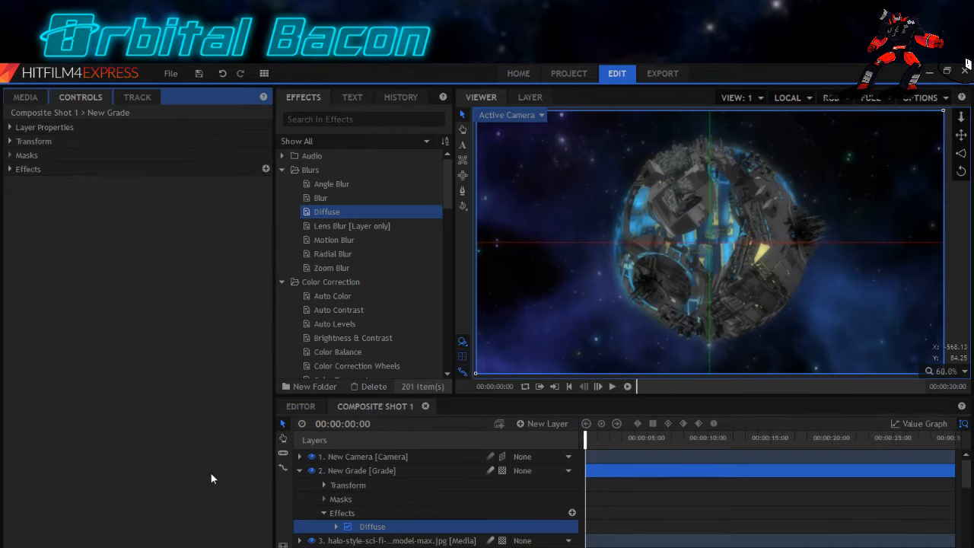
pyautogui.click(299, 471)
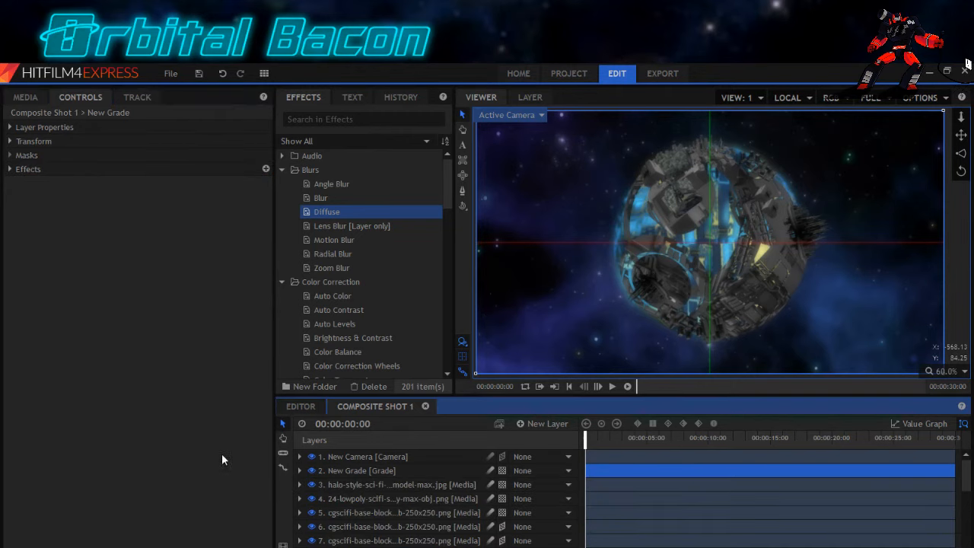
# Hide the grade layer and rename it "diffuse blur".
pyautogui.click(312, 472)
pyautogui.click(312, 472)
pyautogui.click(364, 472)
pyautogui.click(364, 473)
pyautogui.write('diffues')
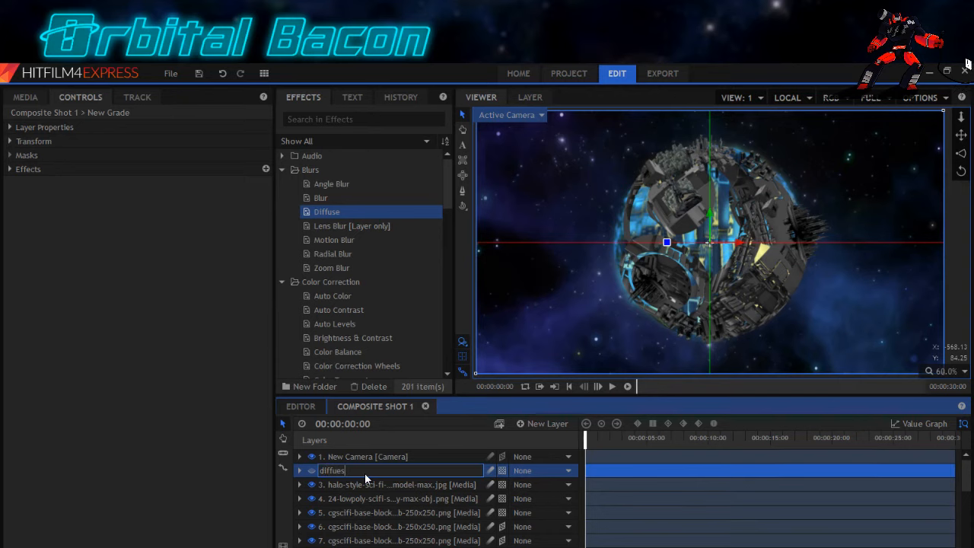
pyautogui.write(' blur')
pyautogui.press('Return')
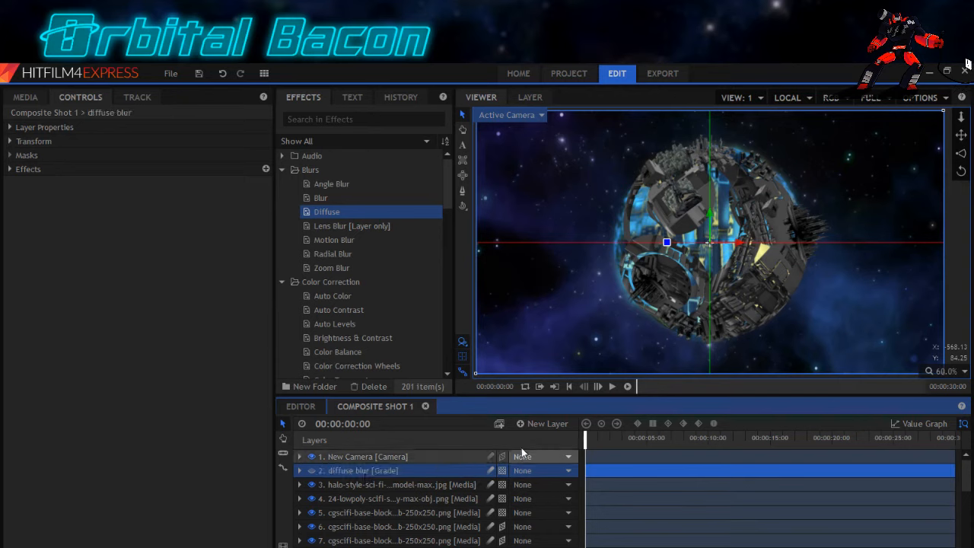
# Add a second grade layer directly below the diffuse blur layer.
pyautogui.click(538, 424)
pyautogui.click(529, 469)
pyautogui.moveTo(354, 459); pyautogui.dragTo(365, 484)
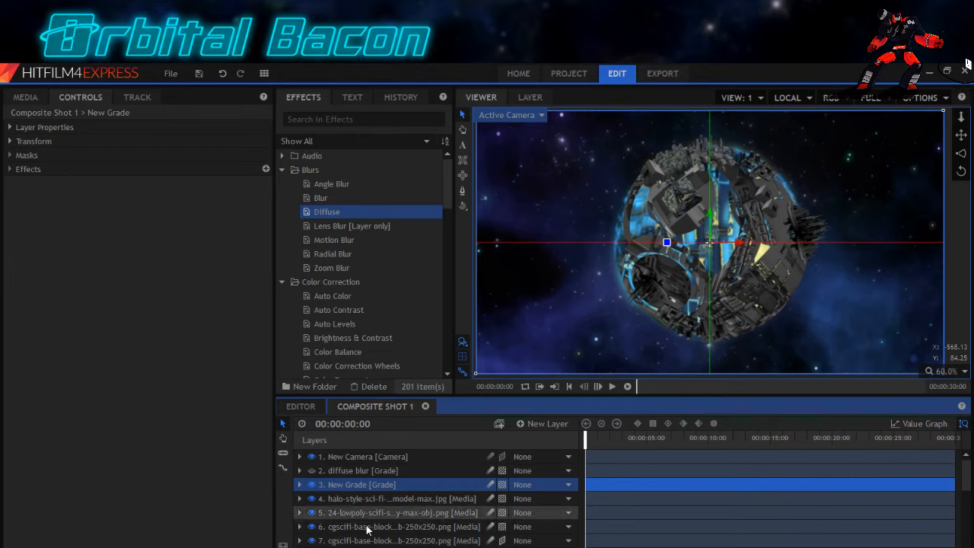
# Hide the space background layer at the bottom of the layer stack.
pyautogui.scroll(-3, 371, 524)
pyautogui.scroll(-4, 371, 524)
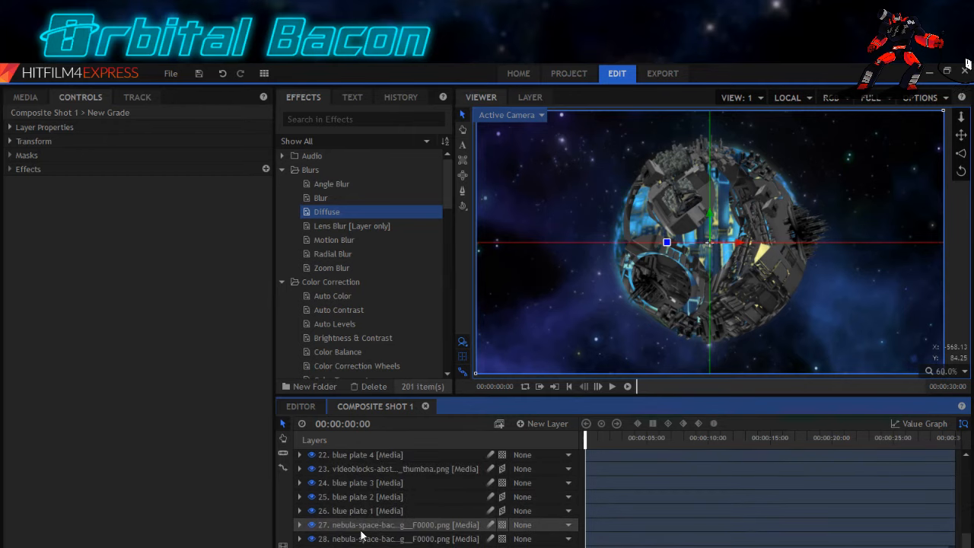
pyautogui.click(312, 547)
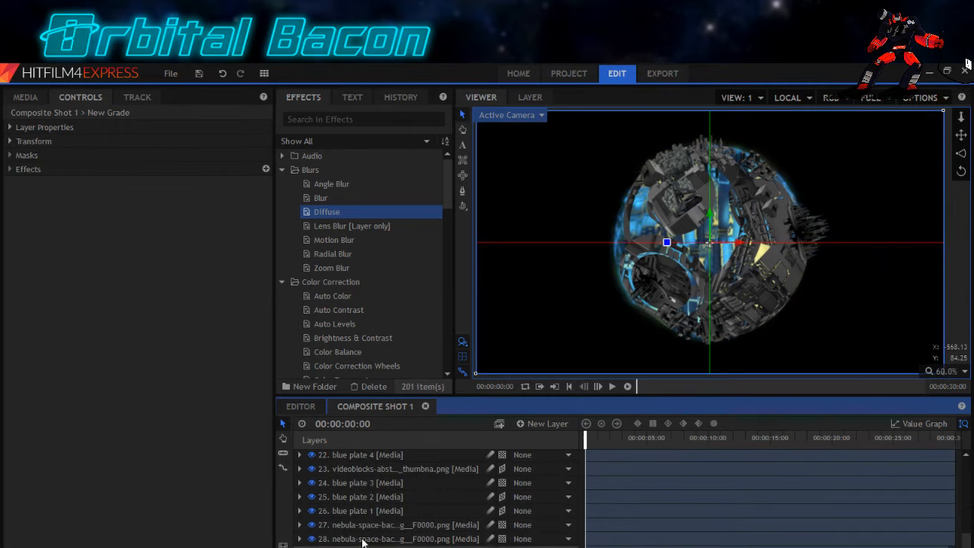
pyautogui.scroll(7, 389, 542)
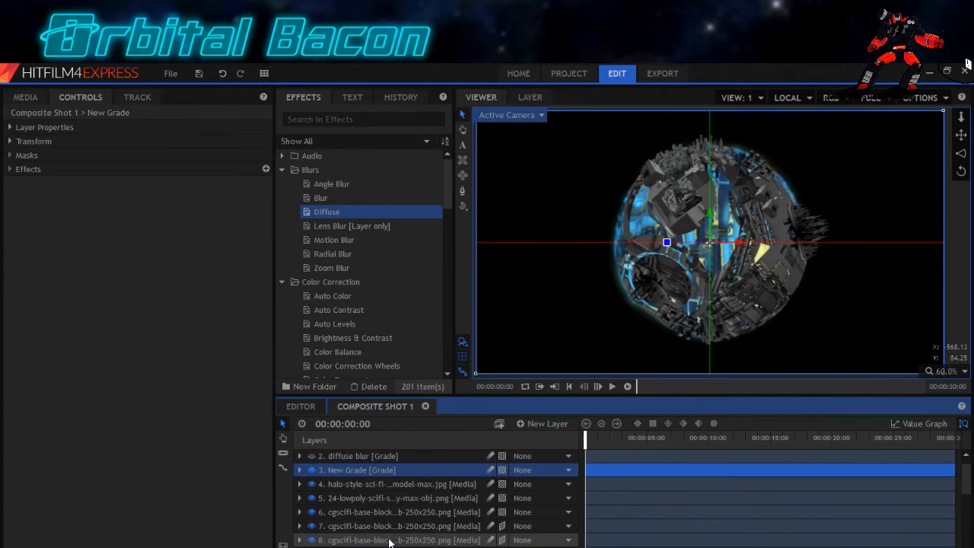
pyautogui.scroll(1, 389, 542)
pyautogui.scroll(-1, 443, 477)
pyautogui.scroll(1, 444, 478)
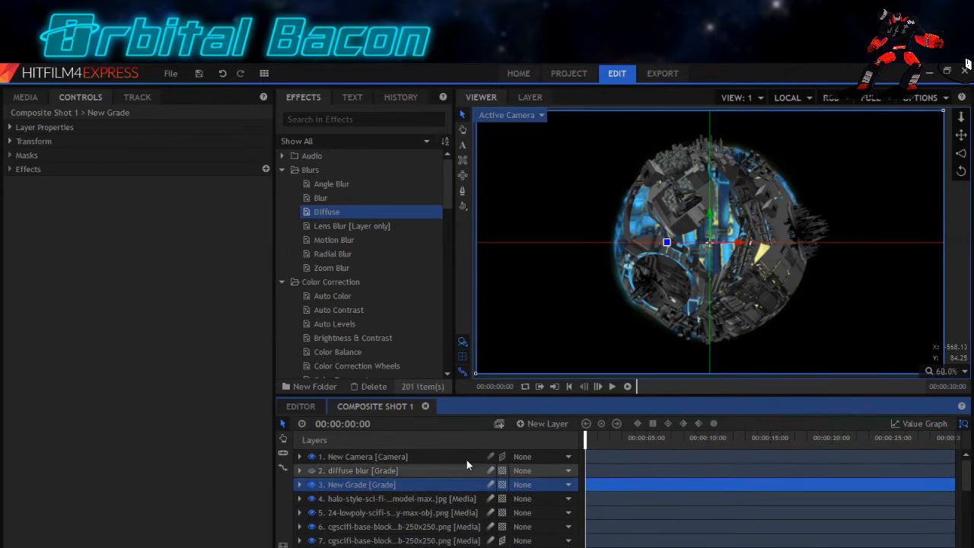
# Add a plane layer, place it below the second grade layer and hide it.
pyautogui.click(529, 424)
pyautogui.click(536, 442)
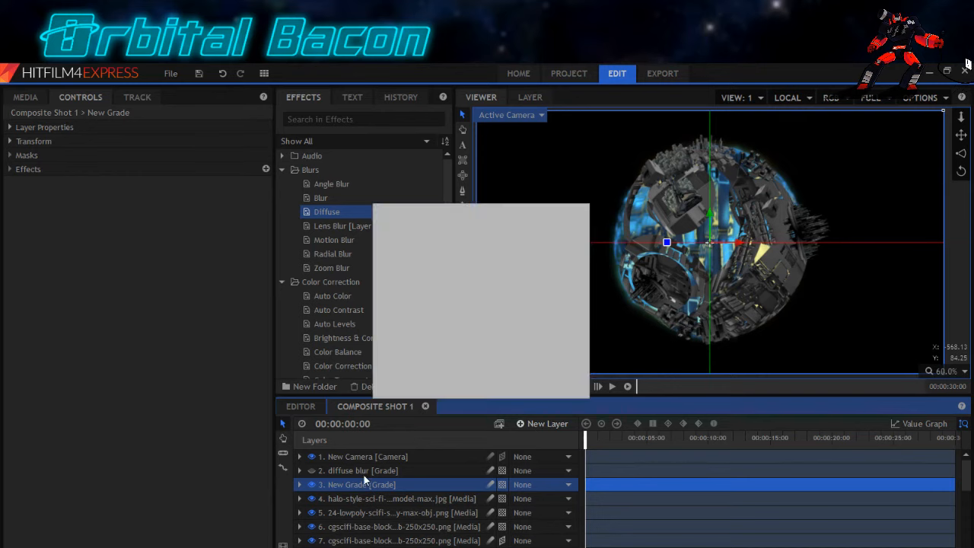
pyautogui.click(543, 388)
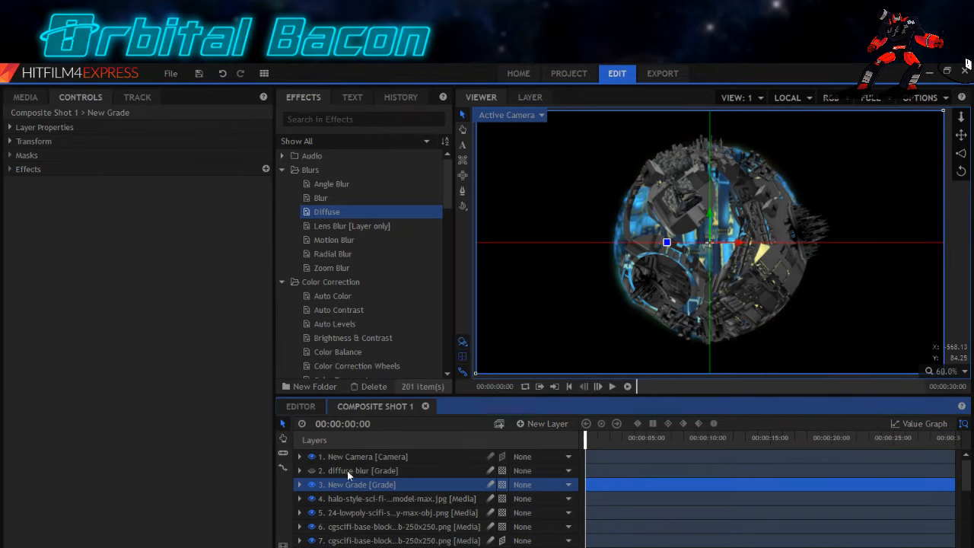
pyautogui.moveTo(340, 456); pyautogui.dragTo(343, 498)
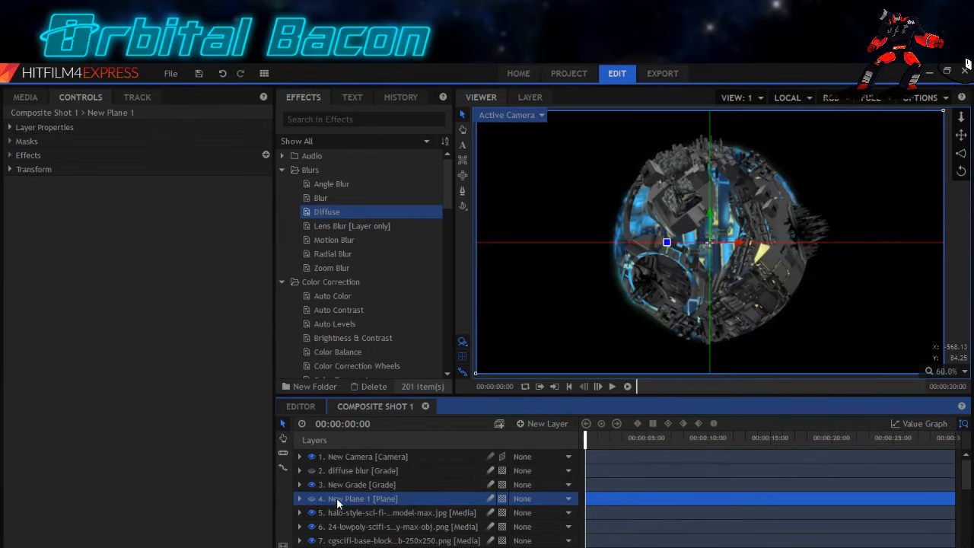
# Draw an elliptical mask on the plane, then enlarge and move it to fit around the sphere's outline.
pyautogui.click(462, 175)
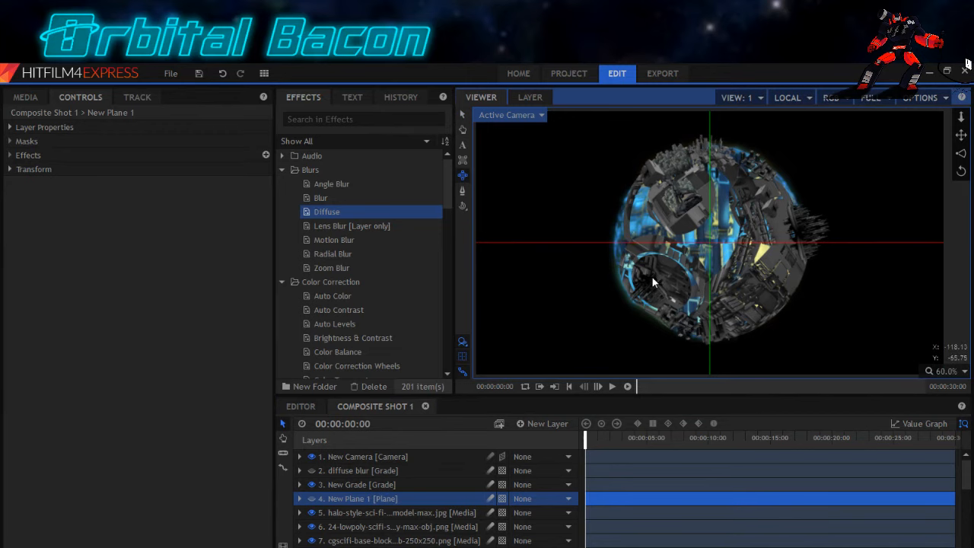
pyautogui.moveTo(630, 289); pyautogui.dragTo(760, 155)
pyautogui.click(462, 115)
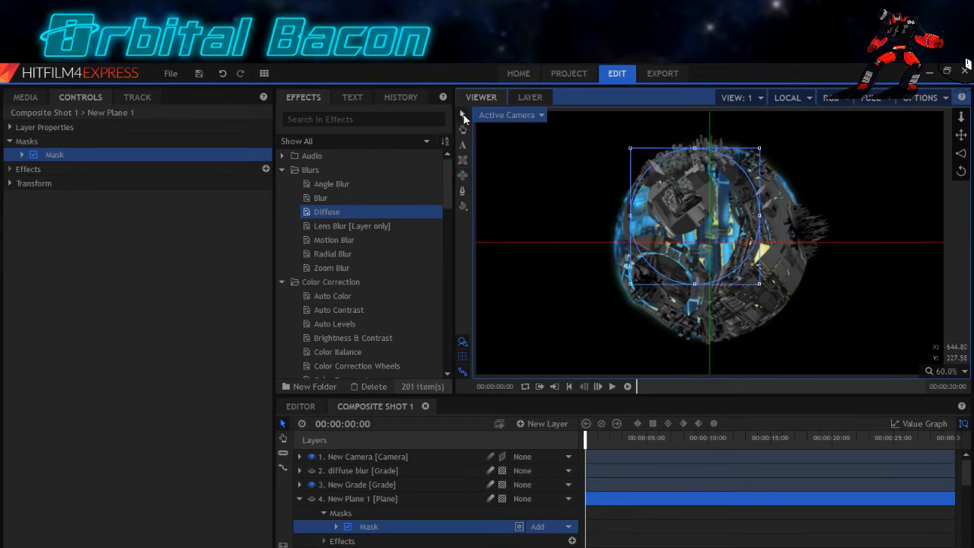
pyautogui.moveTo(760, 284); pyautogui.dragTo(789, 310)
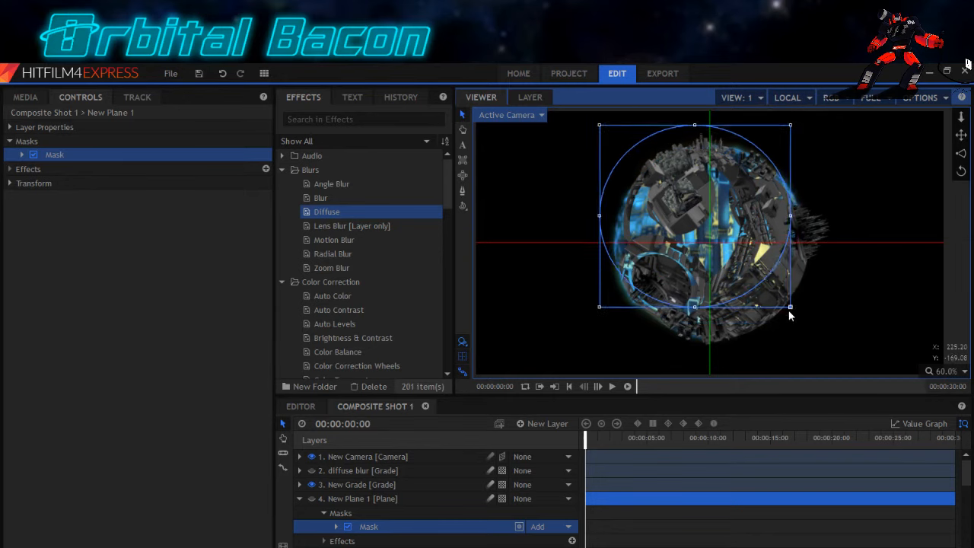
pyautogui.moveTo(735, 243); pyautogui.dragTo(747, 262)
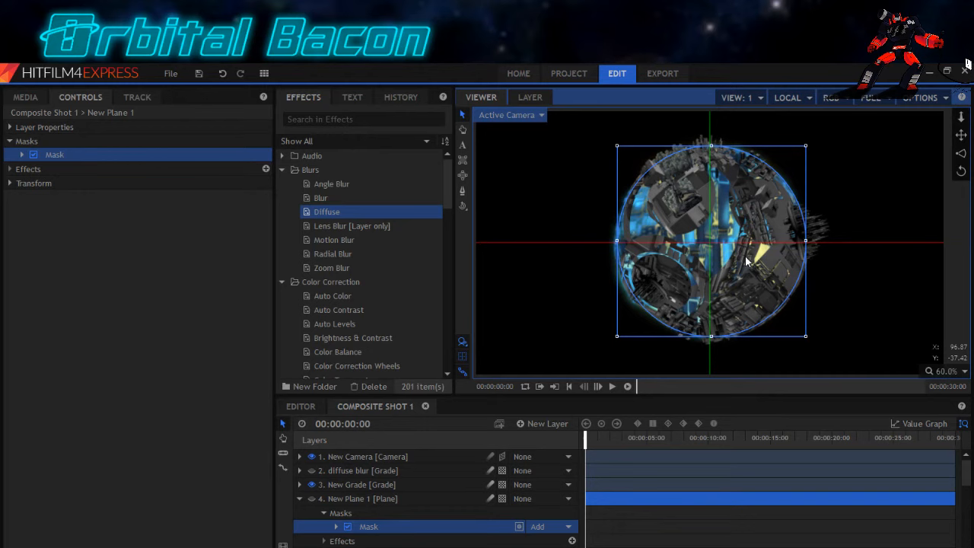
# Check how the masked plane covers the sphere by briefly showing it, leaving the layer collapsed and hidden.
pyautogui.click(299, 499)
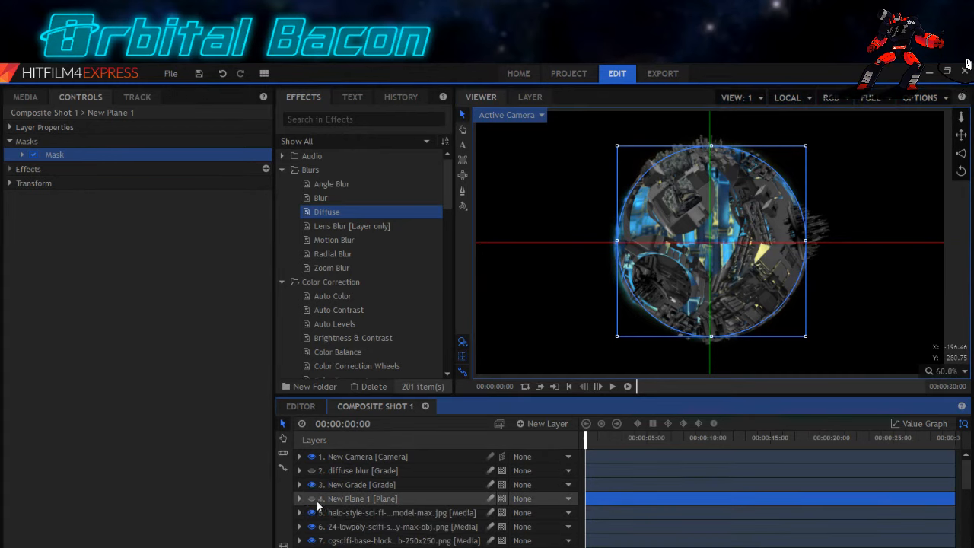
pyautogui.click(311, 498)
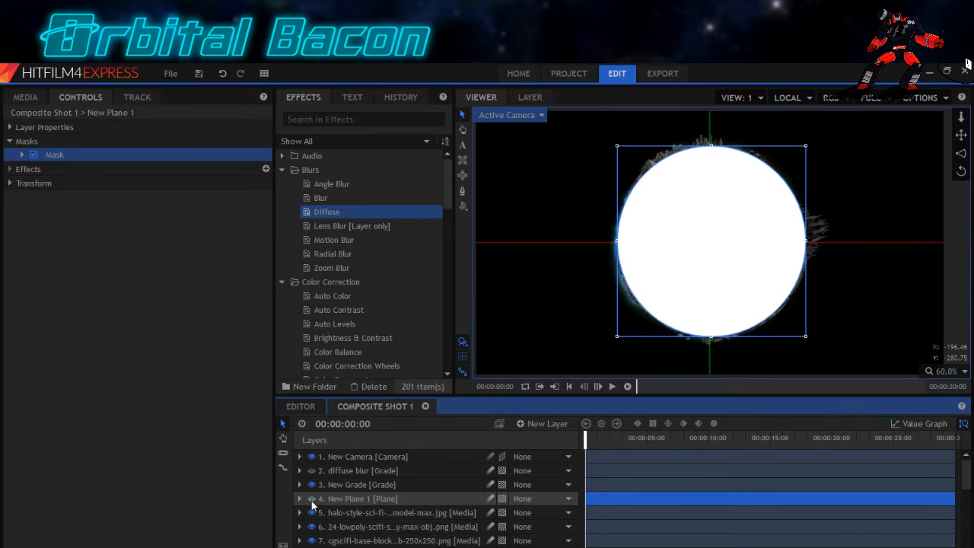
pyautogui.rightClick(334, 499)
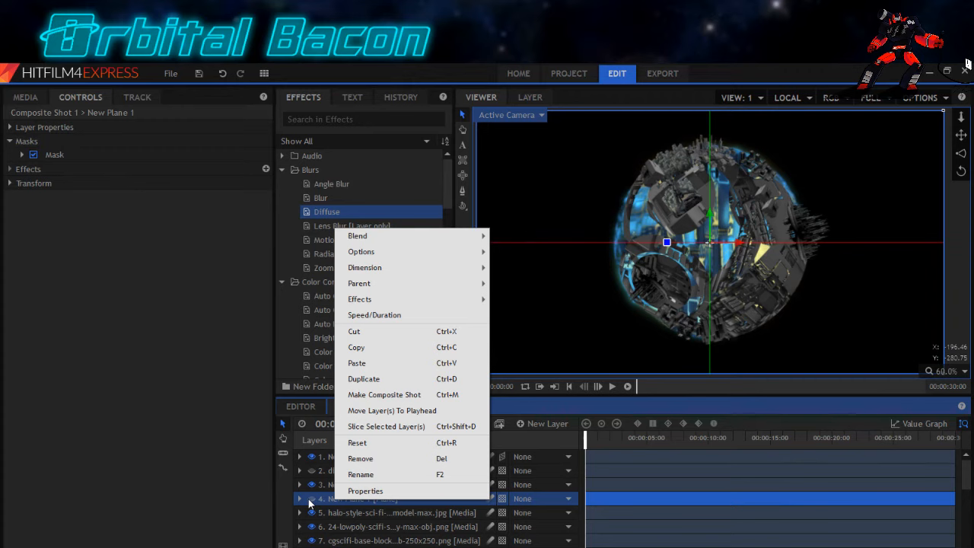
pyautogui.click(387, 531)
# Move the masked plane layer down the stack to directly below blue plate 1 and above the nebula space backgrounds.
pyautogui.click(350, 503)
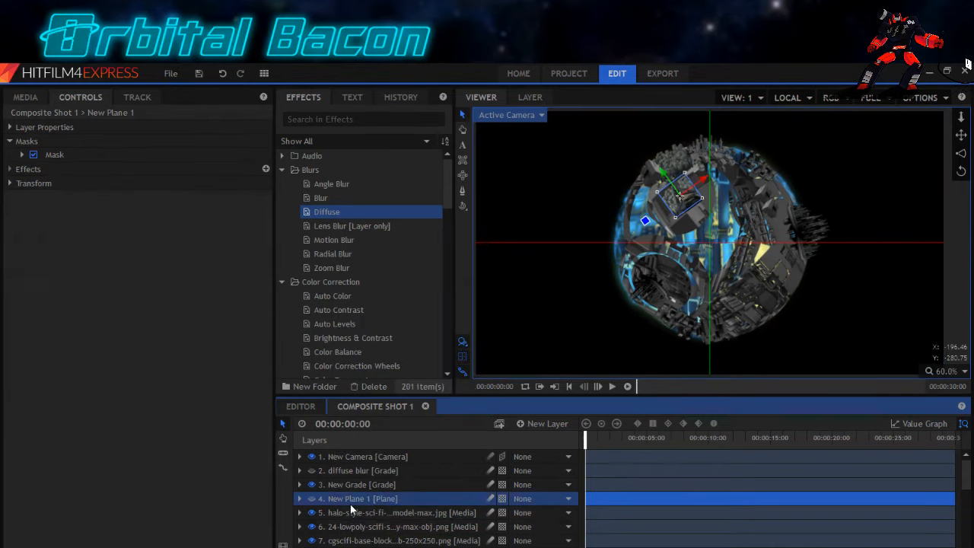
pyautogui.scroll(-3, 348, 505)
pyautogui.moveTo(341, 459); pyautogui.dragTo(347, 544)
pyautogui.scroll(-6, 347, 544)
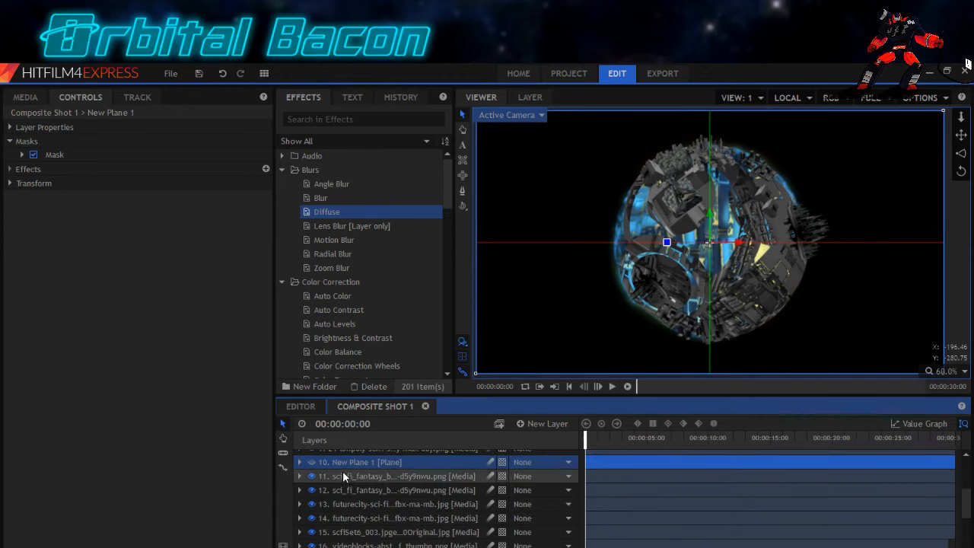
pyautogui.moveTo(342, 460); pyautogui.dragTo(345, 545)
pyautogui.scroll(-1, 345, 545)
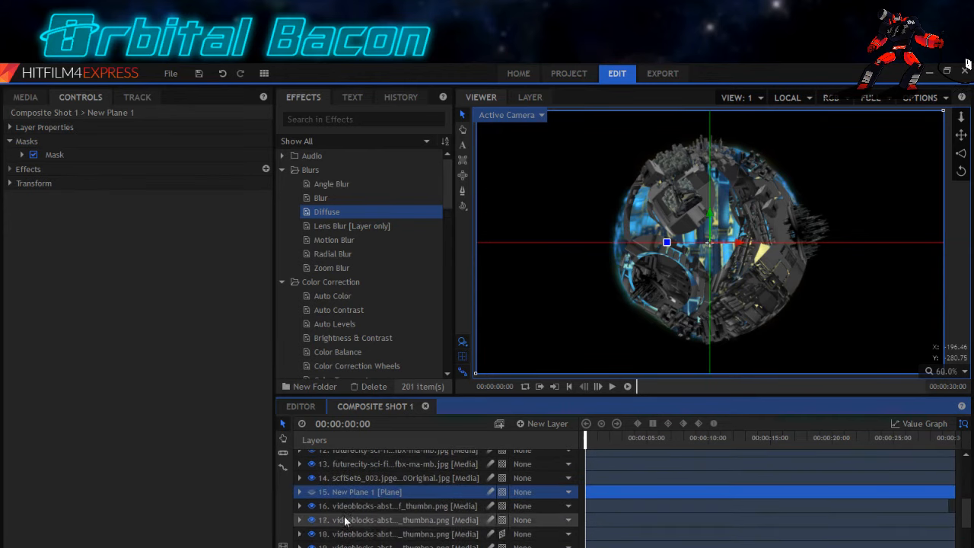
pyautogui.moveTo(342, 493); pyautogui.dragTo(345, 545)
pyautogui.scroll(-1, 345, 543)
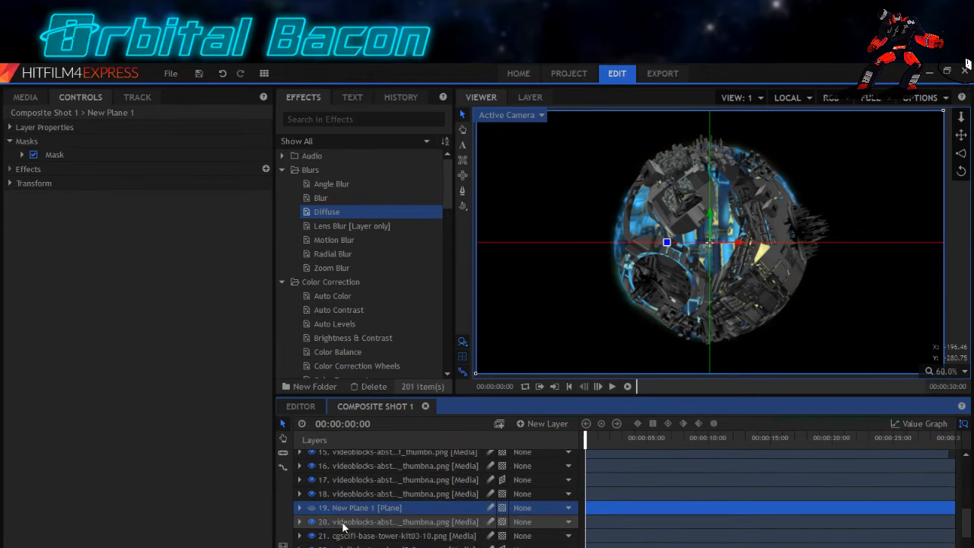
pyautogui.moveTo(343, 509); pyautogui.dragTo(345, 545)
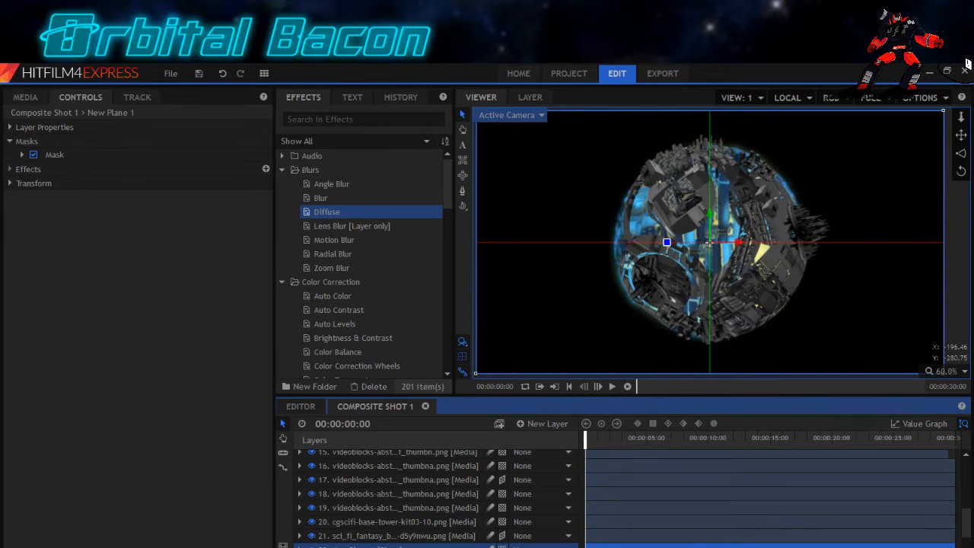
pyautogui.scroll(-2, 349, 526)
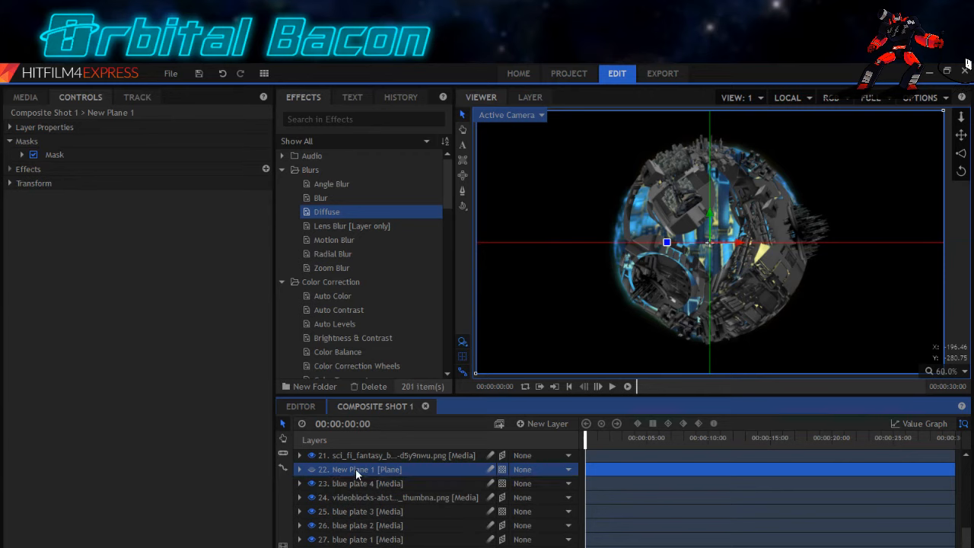
pyautogui.moveTo(352, 542); pyautogui.dragTo(352, 543)
pyautogui.scroll(-1, 351, 543)
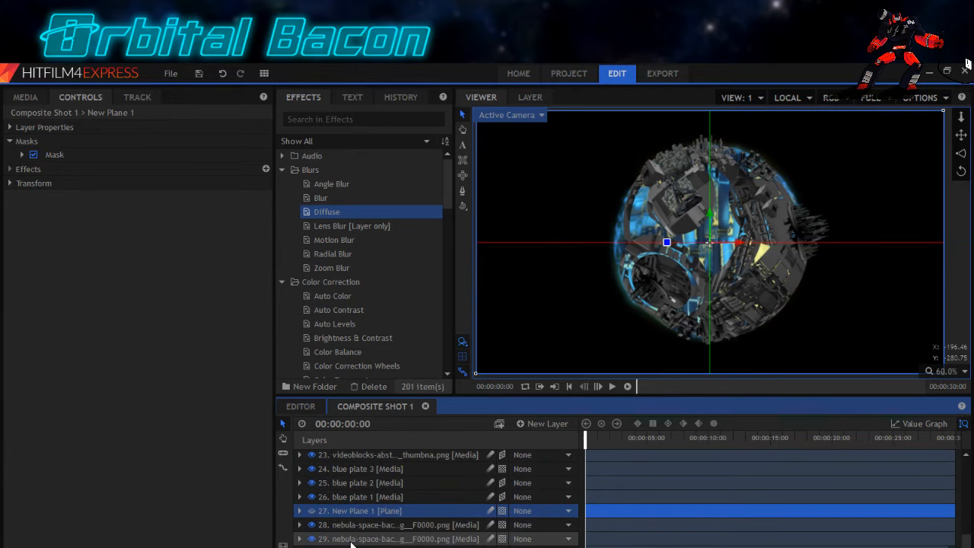
# Show the masked plane behind the sphere, toggling its visibility to compare the composite with and without it.
pyautogui.click(312, 513)
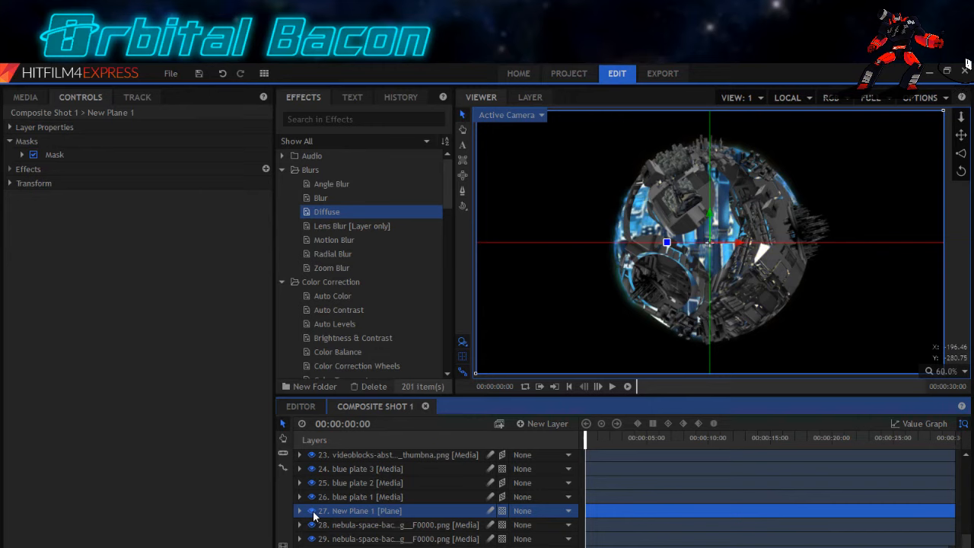
pyautogui.click(312, 513)
pyautogui.click(312, 513)
pyautogui.click(312, 513)
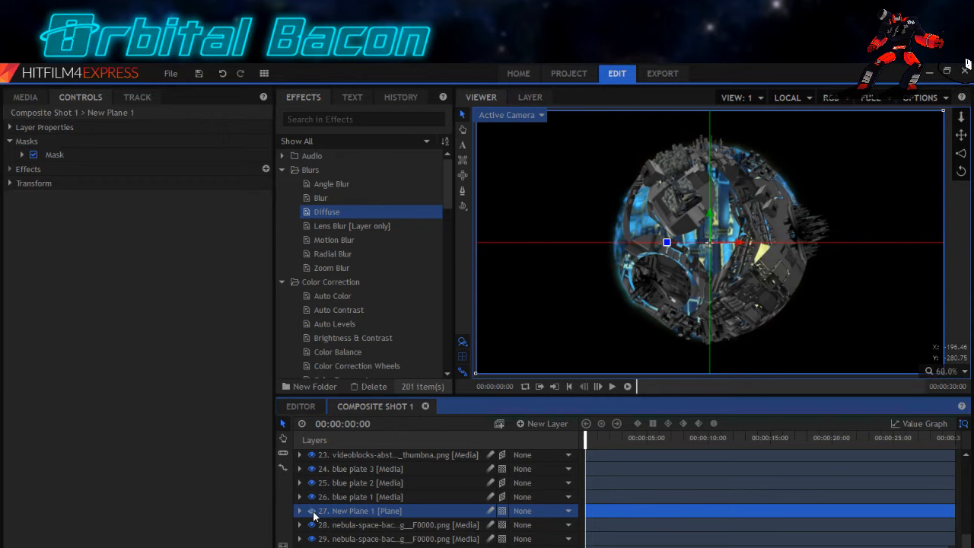
pyautogui.click(312, 513)
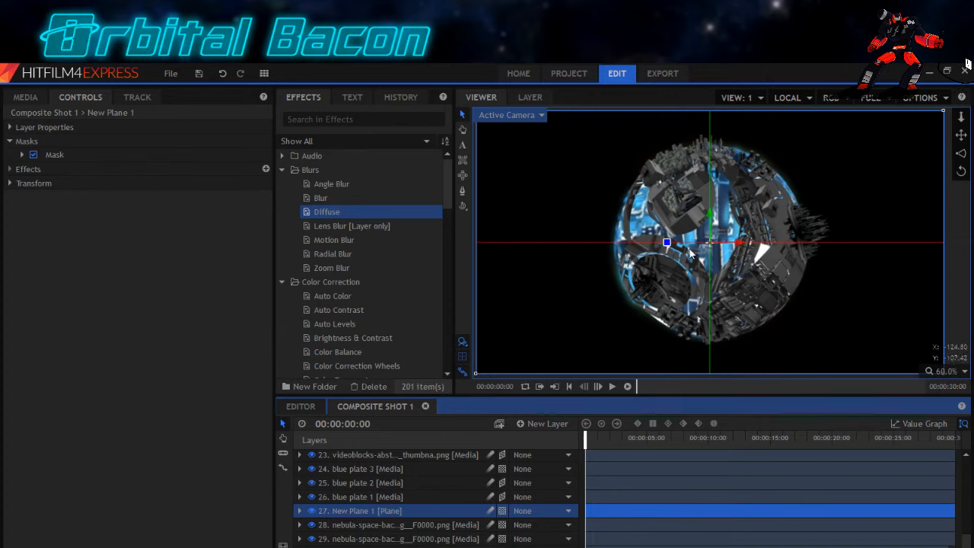
# Add a Curves effect to the New Grade layer and shift the RGB curve's black point past the midtones to crush the dark areas.
pyautogui.scroll(7, 379, 483)
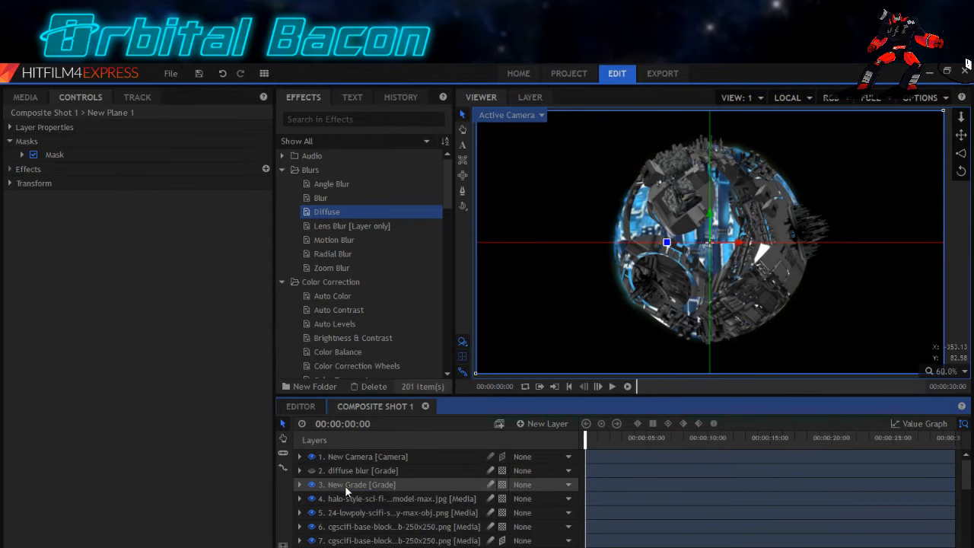
pyautogui.click(344, 486)
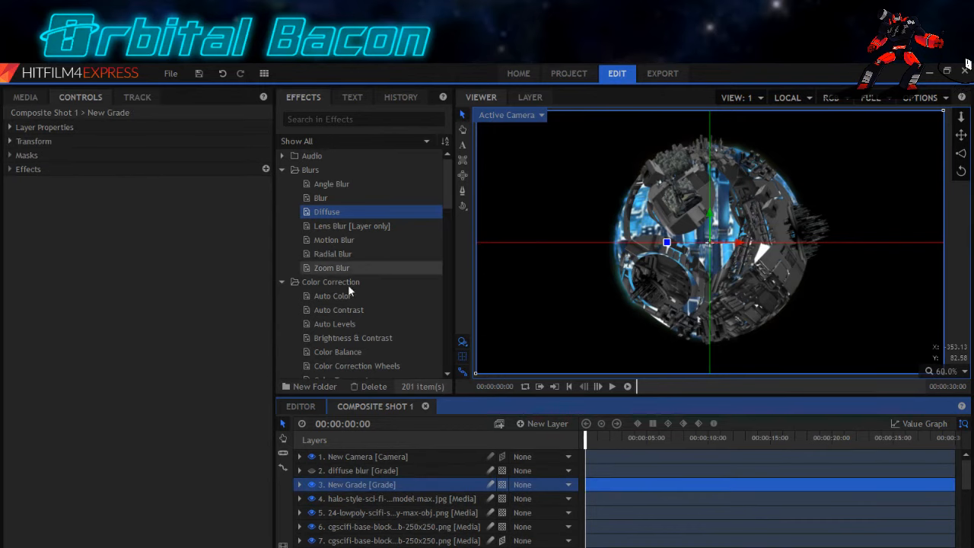
pyautogui.scroll(-2, 346, 289)
pyautogui.click(325, 327)
pyautogui.moveTo(325, 329); pyautogui.dragTo(344, 485)
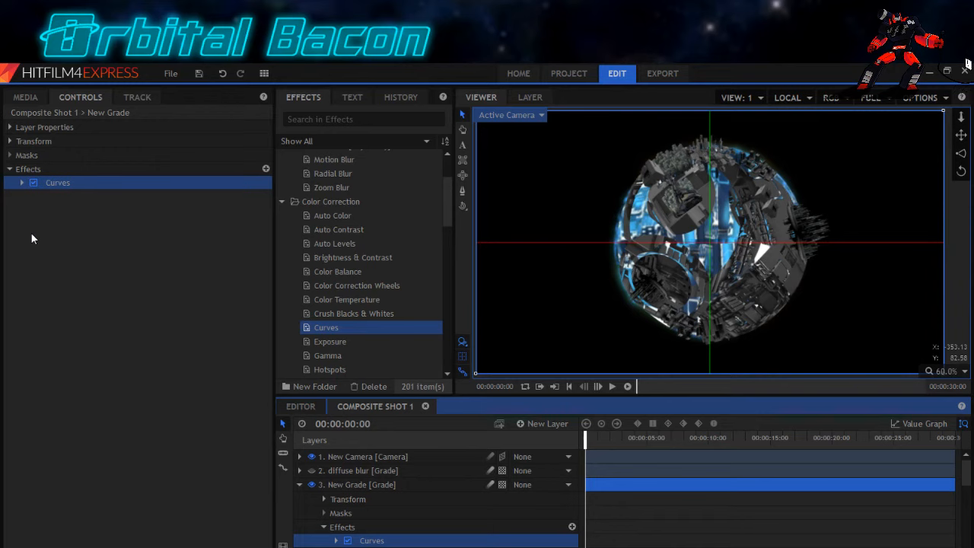
pyautogui.click(22, 183)
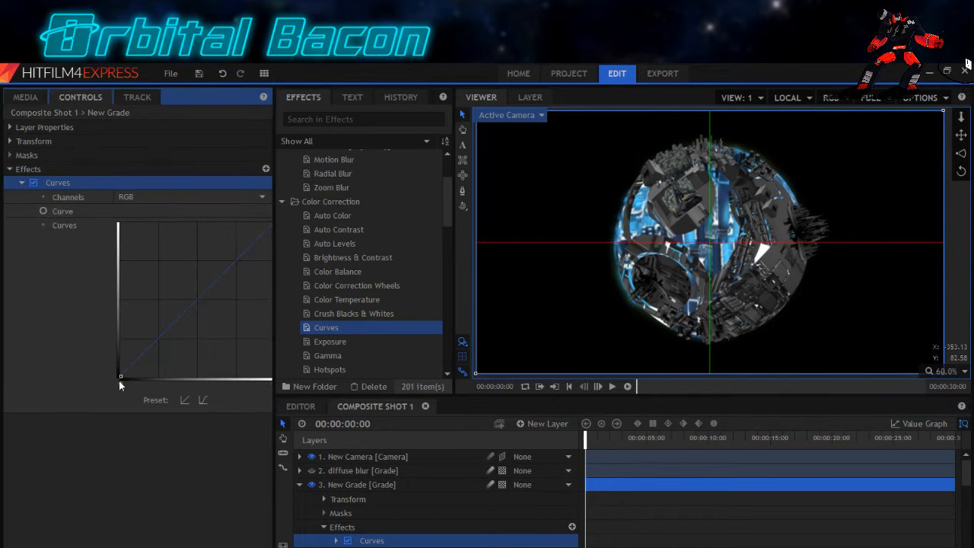
pyautogui.moveTo(119, 384); pyautogui.dragTo(214, 404)
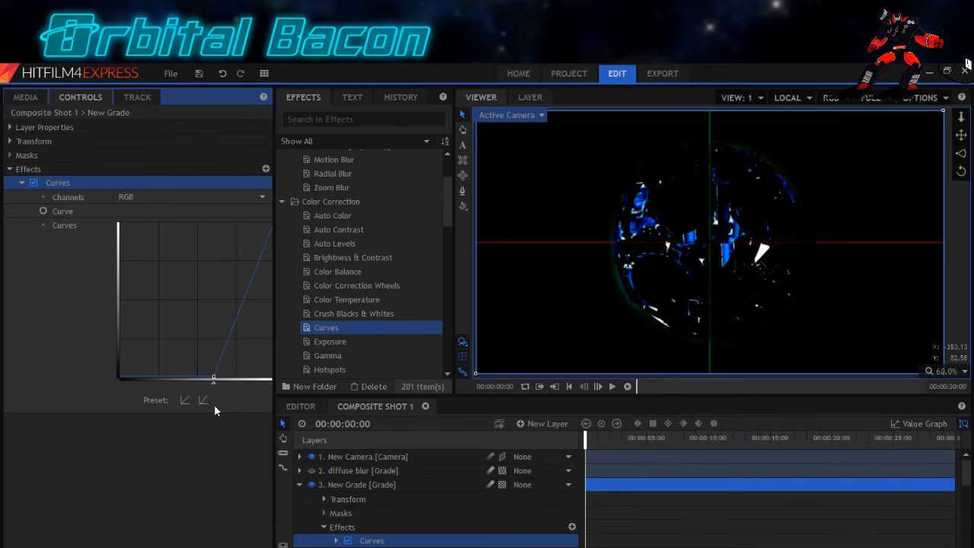
# Add a Hue, Saturation & Lightness effect above Curves on the grade layer and set its master saturation to -100.
pyautogui.scroll(-2, 330, 331)
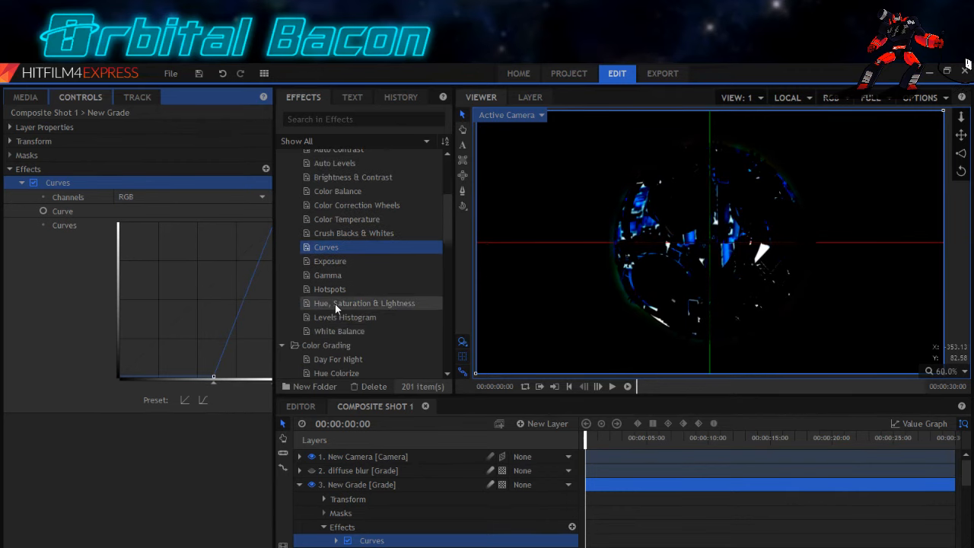
pyautogui.click(336, 304)
pyautogui.moveTo(338, 308); pyautogui.dragTo(39, 181)
pyautogui.click(24, 183)
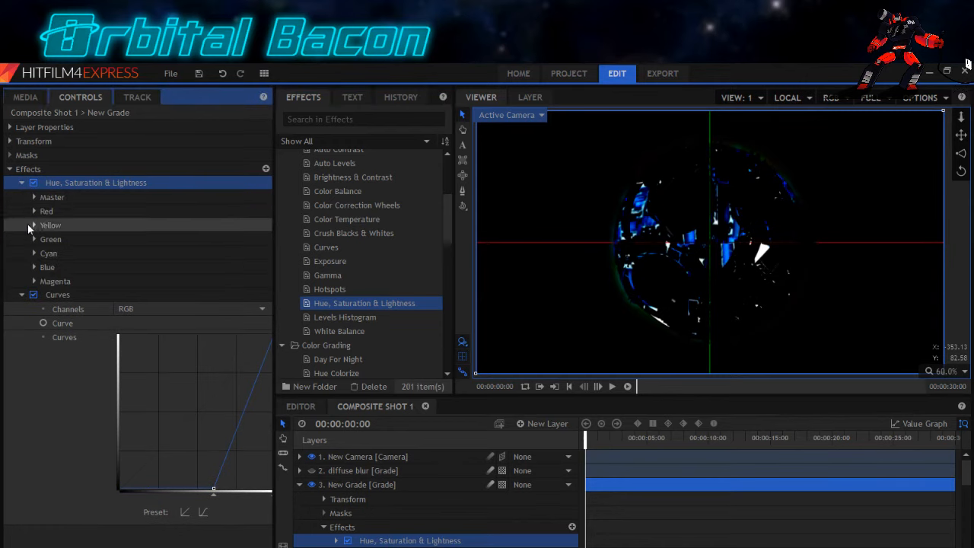
pyautogui.click(34, 197)
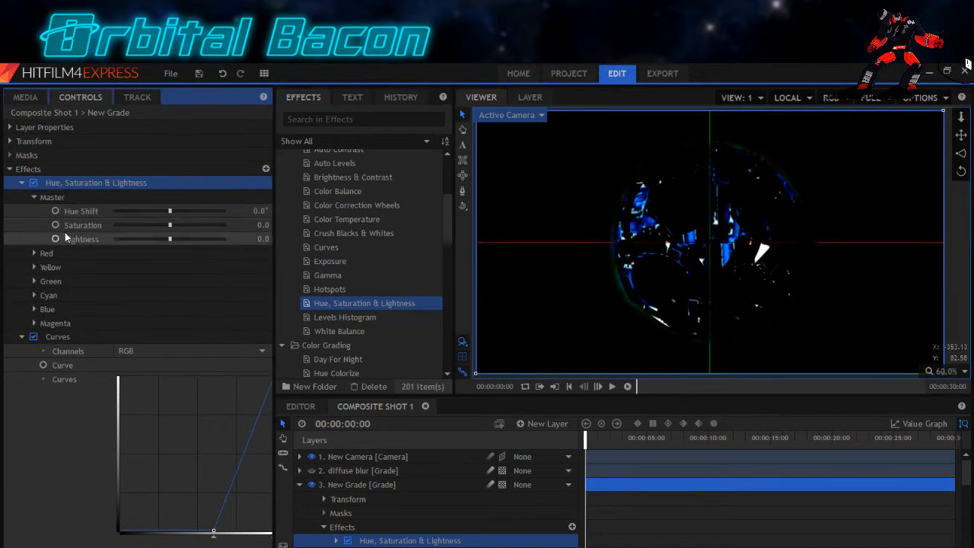
pyautogui.click(114, 225)
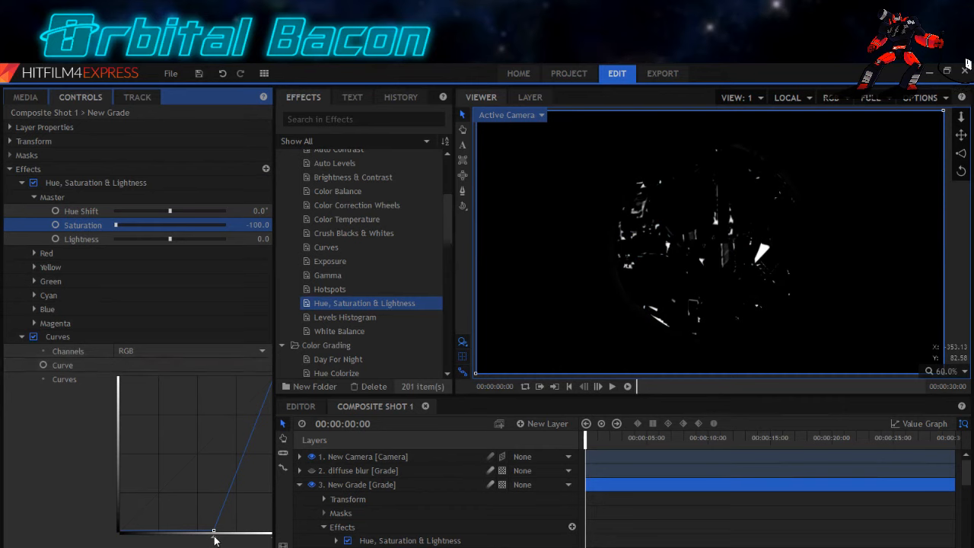
# Shift the black point of the grade layer's RGB curve slightly further toward the highlights, then collapse the Curves settings.
pyautogui.moveTo(216, 536); pyautogui.dragTo(221, 537)
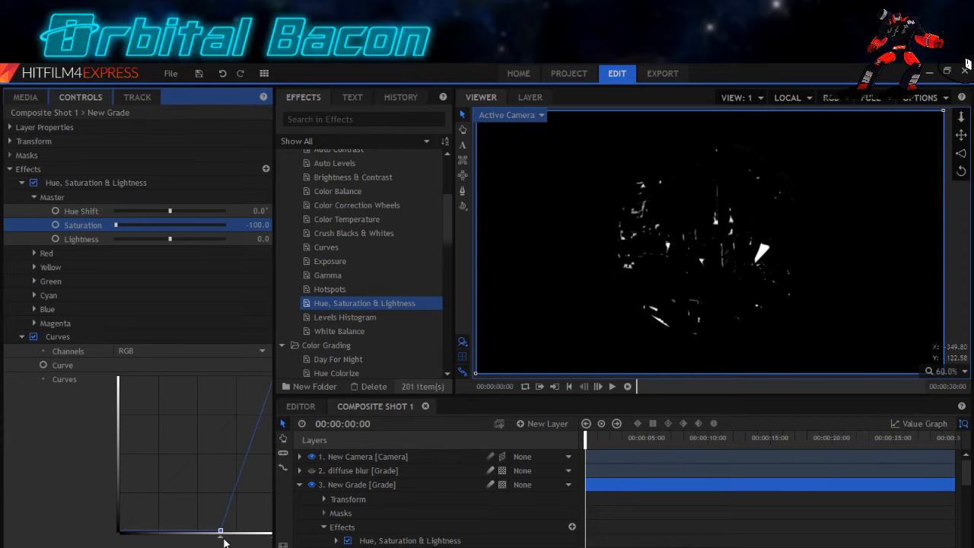
pyautogui.moveTo(225, 543); pyautogui.dragTo(225, 543)
pyautogui.moveTo(225, 543); pyautogui.dragTo(225, 545)
pyautogui.click(21, 337)
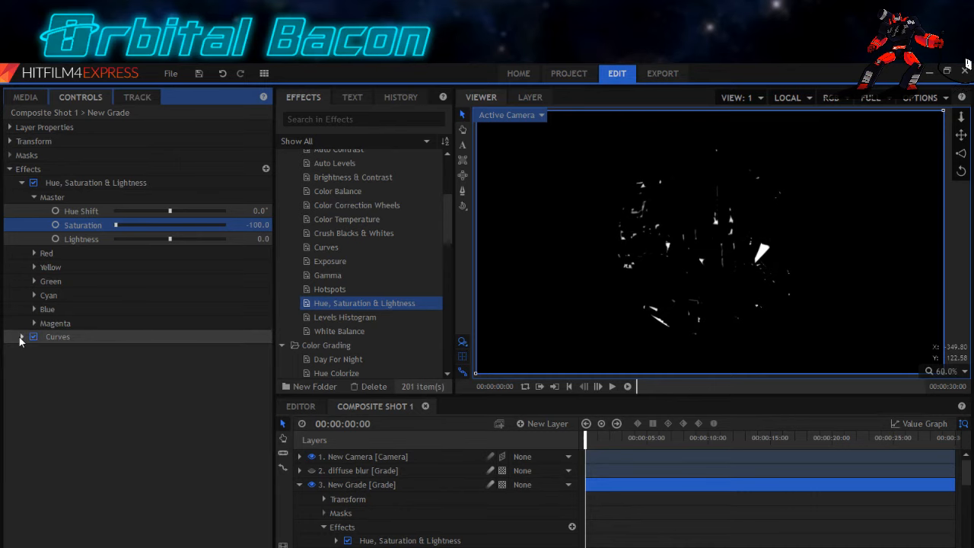
# Export the current frame as a PNG image named "volumetric frame1" in the Other FX folder.
pyautogui.click(944, 100)
pyautogui.click(901, 261)
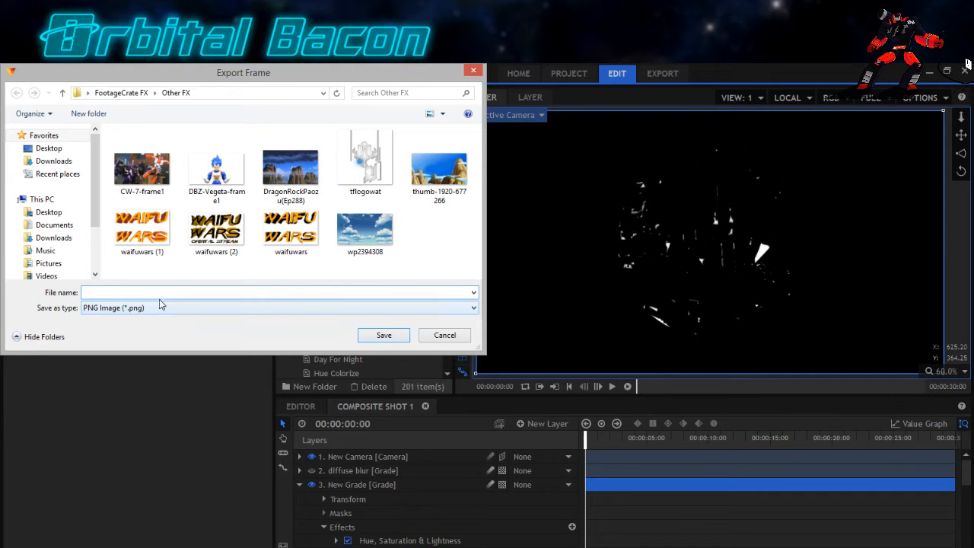
pyautogui.write('volumetric frame1')
pyautogui.click(390, 337)
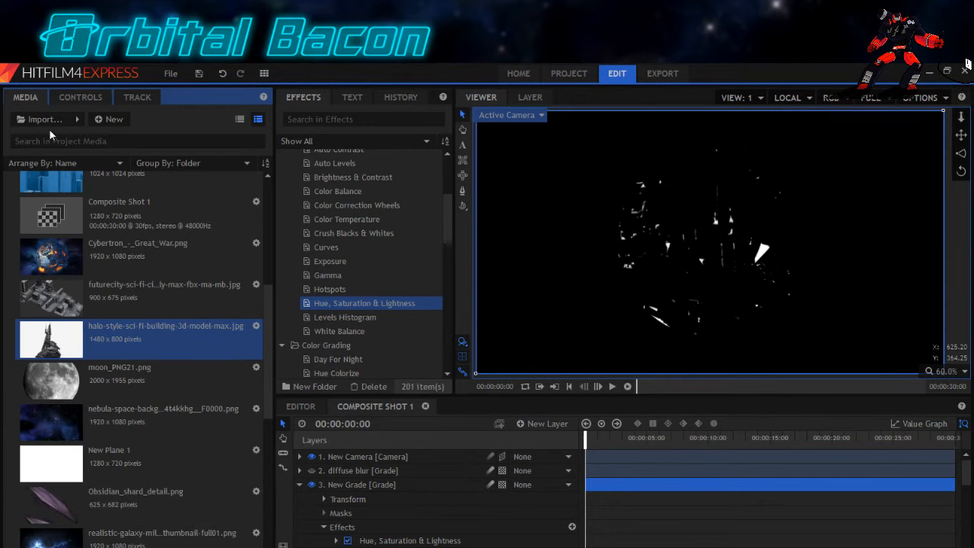
# Import the exported volumetric frame1 image from the Other FX folder into the project media.
pyautogui.click(74, 118)
pyautogui.click(89, 135)
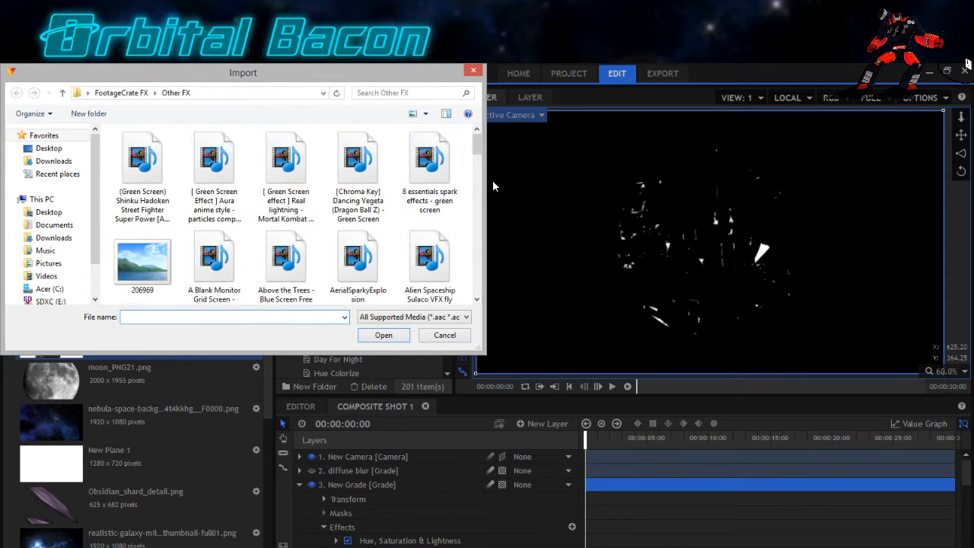
pyautogui.scroll(-1, 480, 185)
pyautogui.moveTo(479, 185); pyautogui.dragTo(473, 283)
pyautogui.click(286, 232)
pyautogui.click(383, 336)
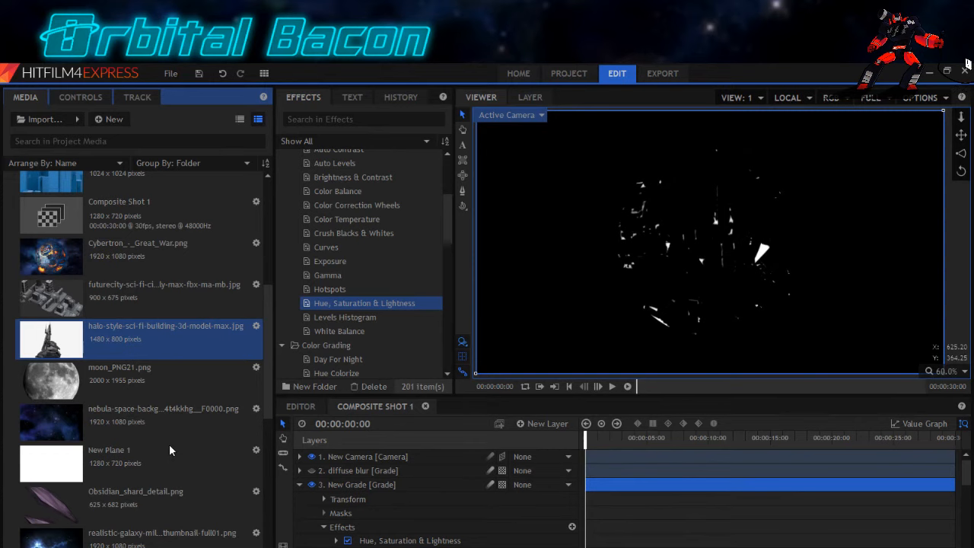
# Place volumetric frame1.png directly above the New Grade layer and compare the result with that grade hidden and shown.
pyautogui.scroll(-5, 169, 443)
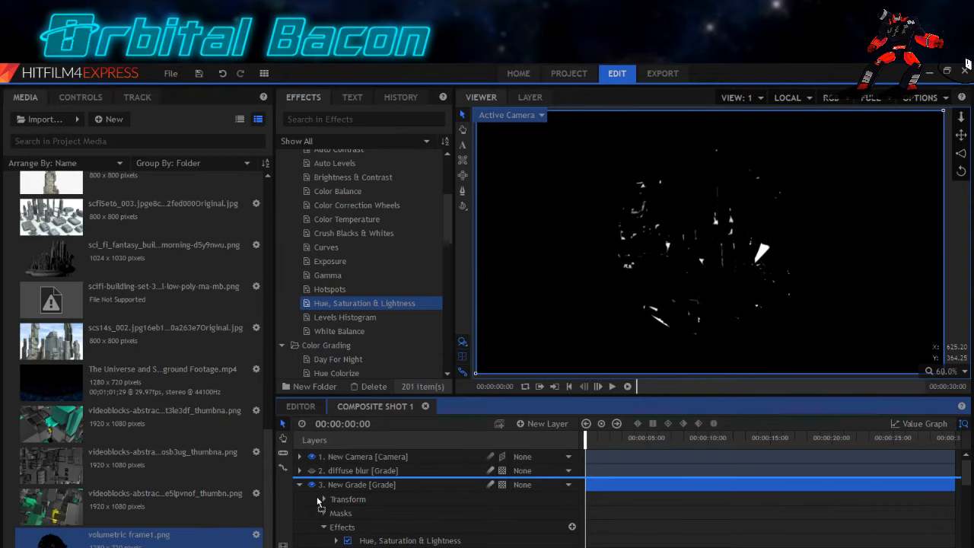
pyautogui.moveTo(307, 484); pyautogui.dragTo(302, 479)
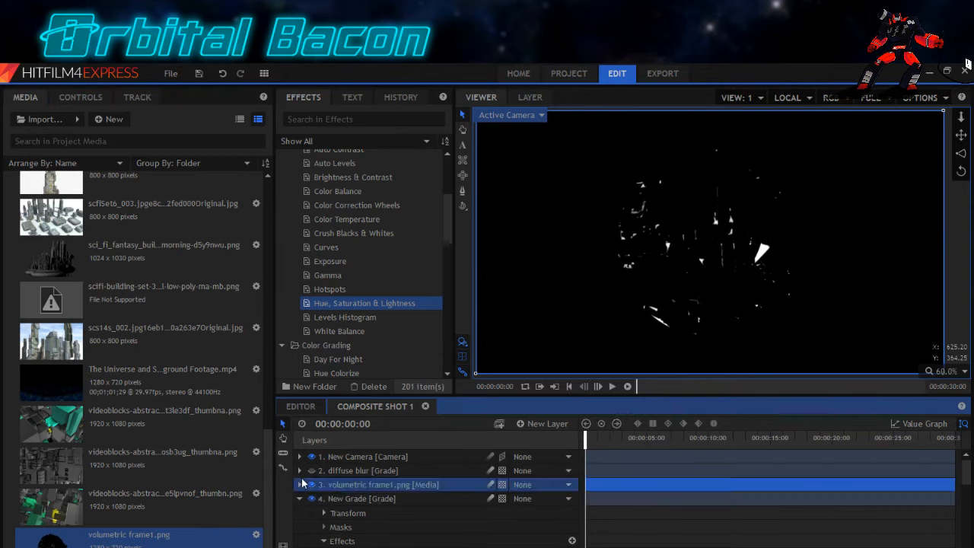
pyautogui.click(300, 498)
pyautogui.click(312, 499)
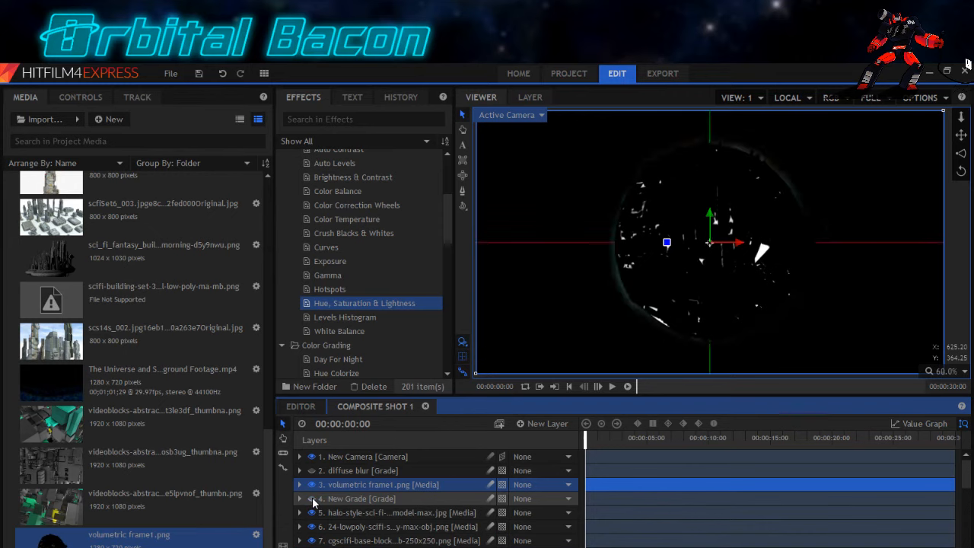
pyautogui.click(312, 500)
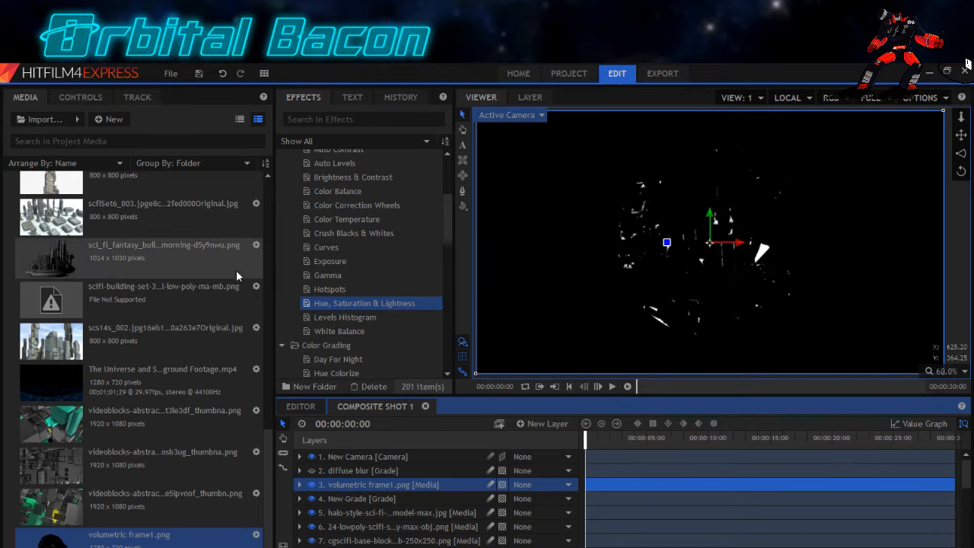
# Apply a Zoom Blur effect to the volumetric frame1.png layer and open the effect's settings.
pyautogui.click(75, 101)
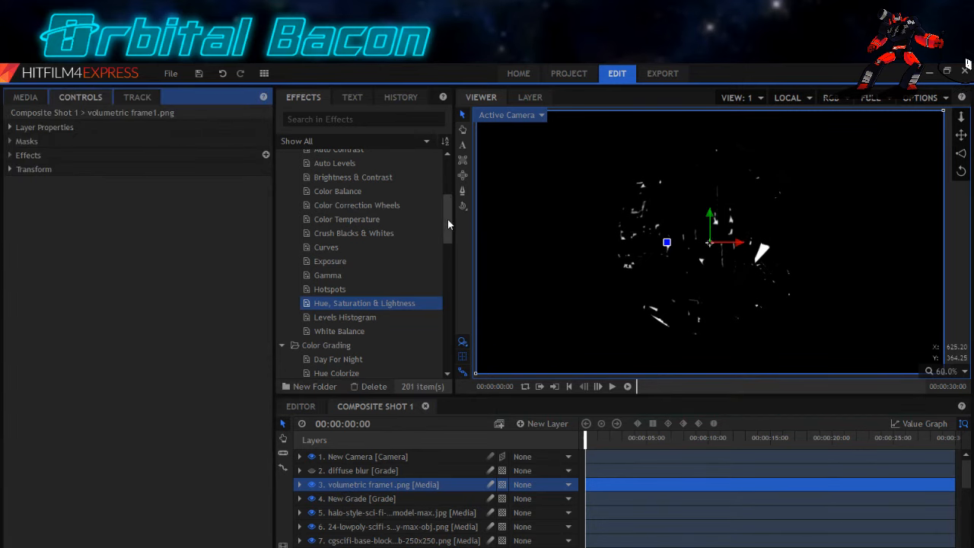
pyautogui.moveTo(446, 218); pyautogui.dragTo(445, 174)
pyautogui.moveTo(325, 272); pyautogui.dragTo(19, 158)
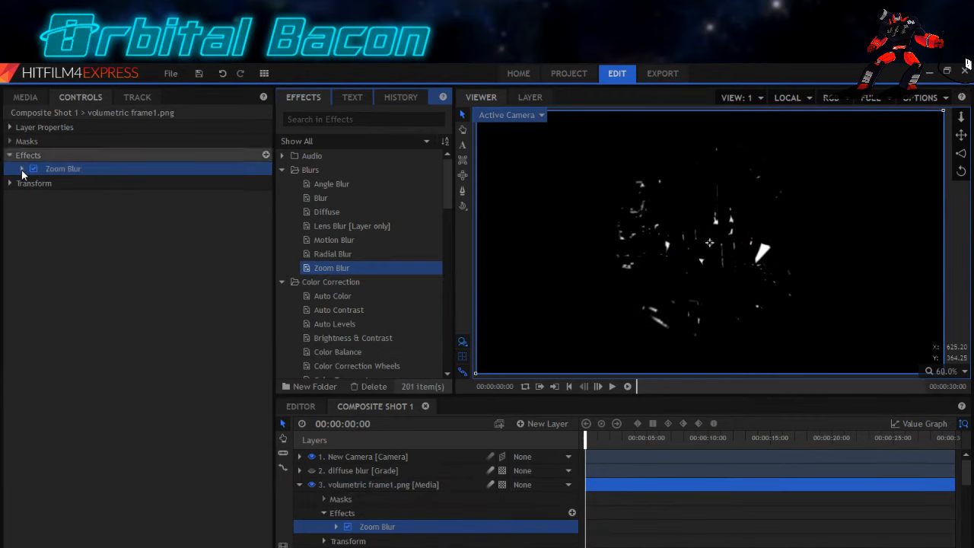
pyautogui.click(22, 168)
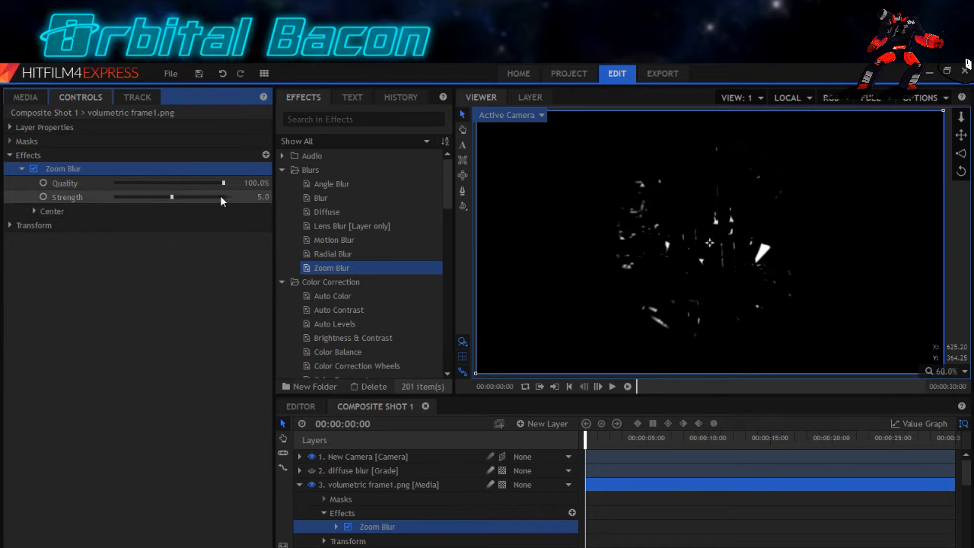
# Set the Zoom Blur strength to 100 on the volumetric frame1.png layer and duplicate the effect.
pyautogui.moveTo(220, 196); pyautogui.dragTo(225, 197)
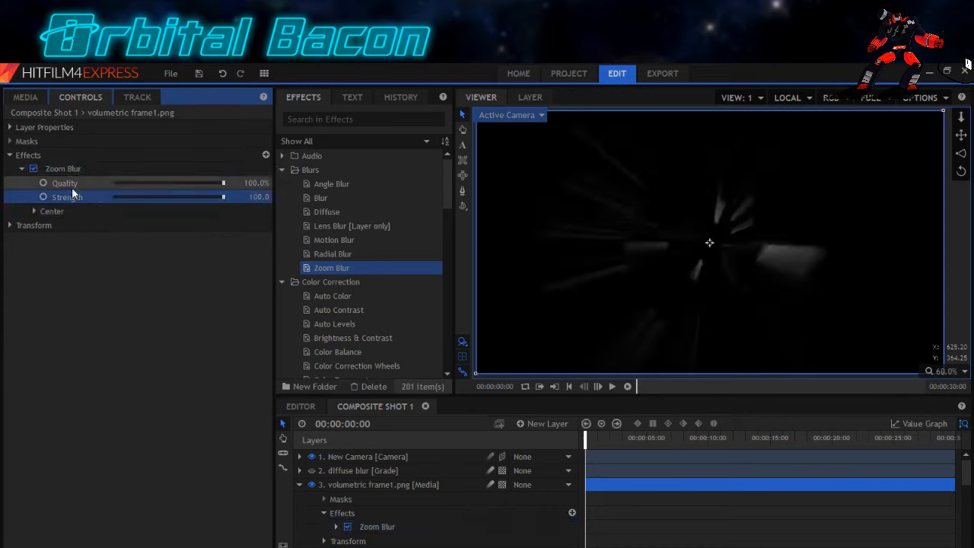
pyautogui.rightClick(56, 169)
pyautogui.click(83, 225)
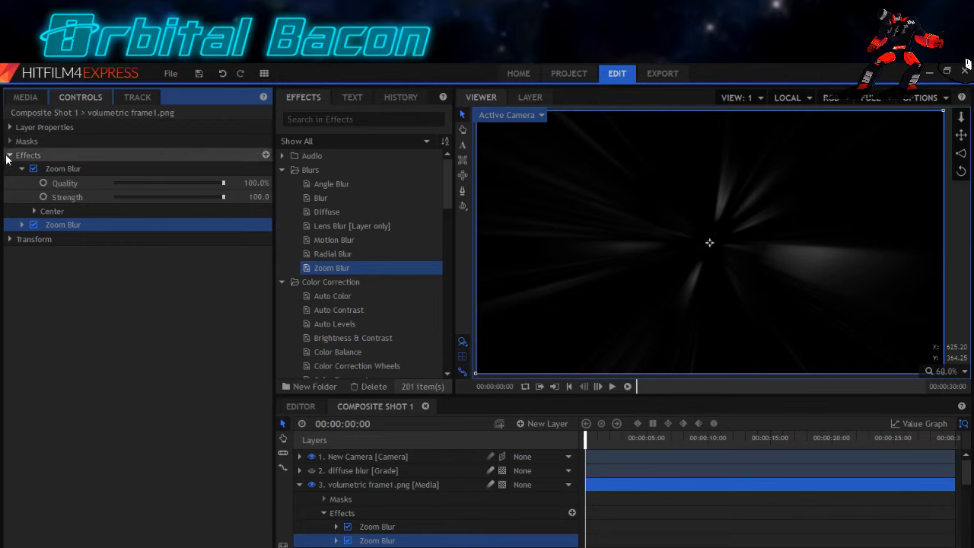
# Set the blend mode of the volumetric frame1.png layer to Screen.
pyautogui.click(9, 127)
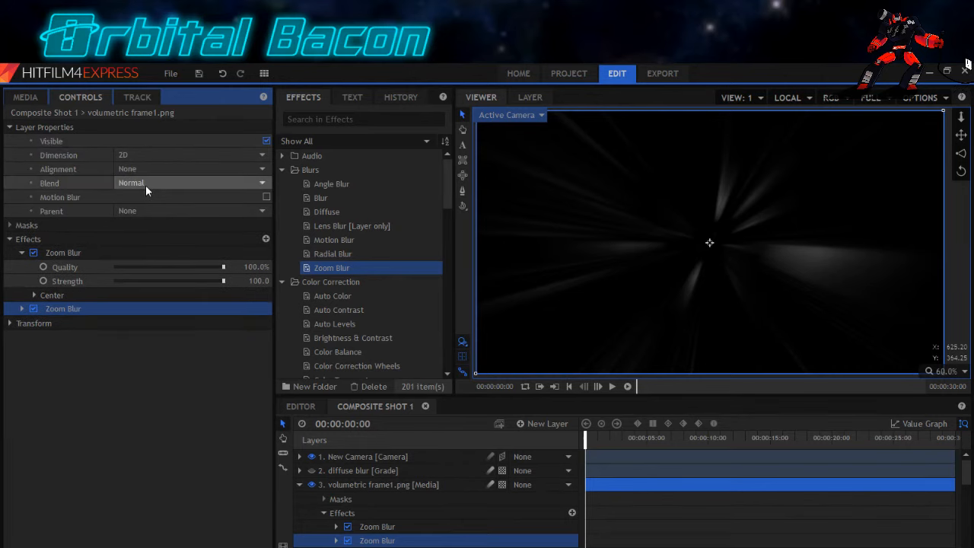
pyautogui.click(146, 185)
pyautogui.click(159, 405)
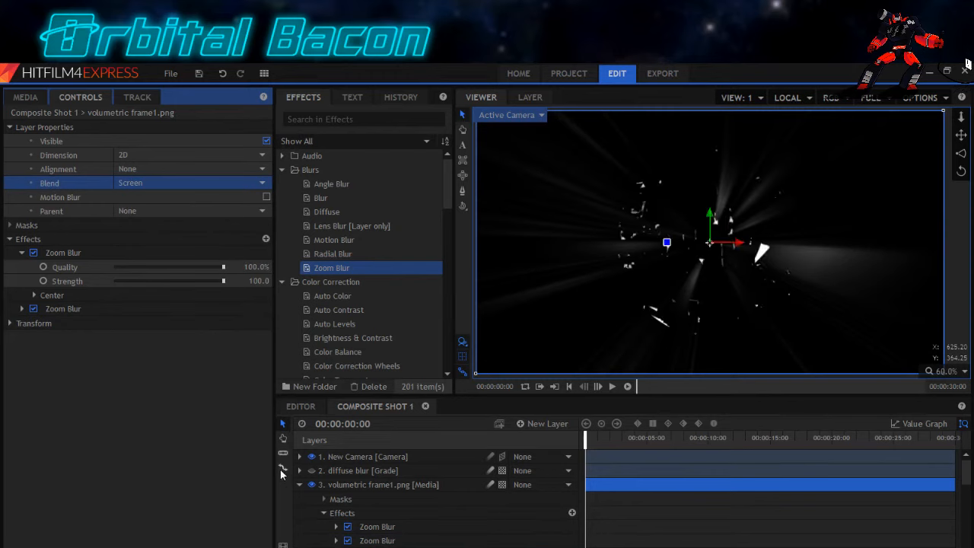
# Hide the New Grade layer and the New Plane 1 layer so the rays composite over the nebula background.
pyautogui.click(300, 485)
pyautogui.click(312, 499)
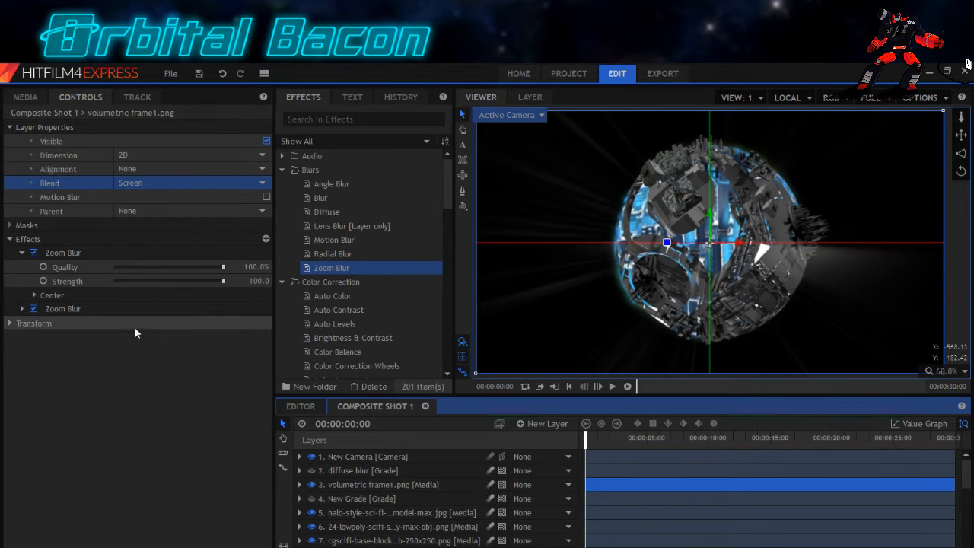
pyautogui.scroll(-8, 427, 499)
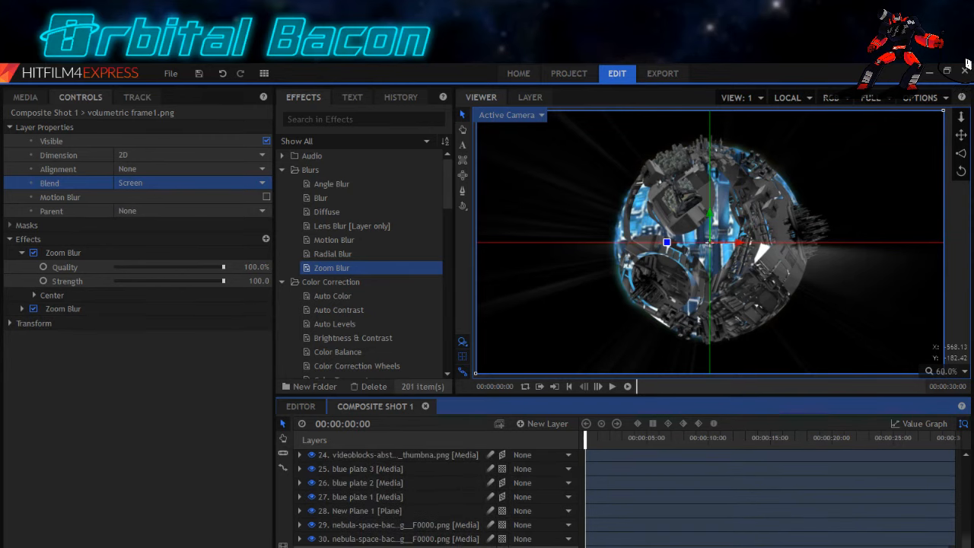
pyautogui.click(312, 511)
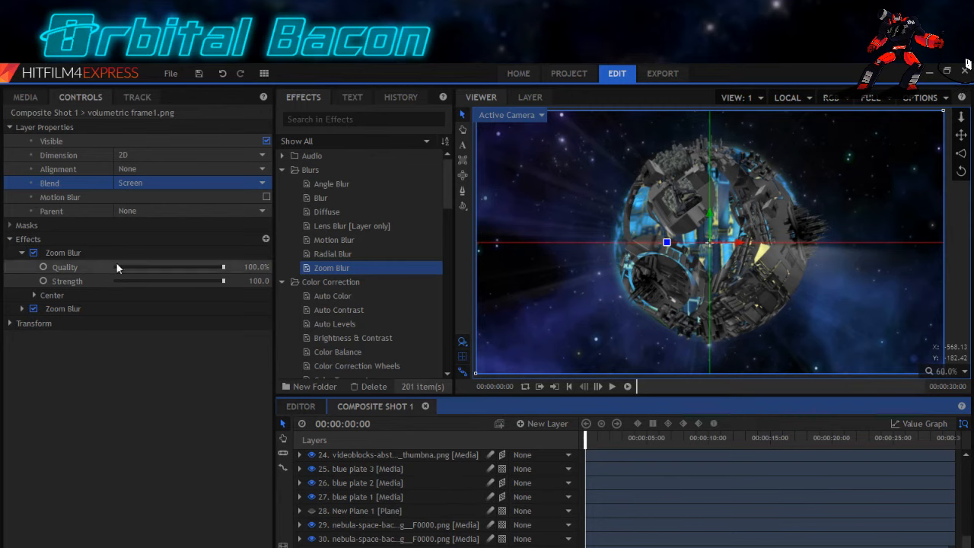
# Set the second Zoom Blur's strength to 42 and the first Zoom Blur's strength to 36.
pyautogui.click(22, 308)
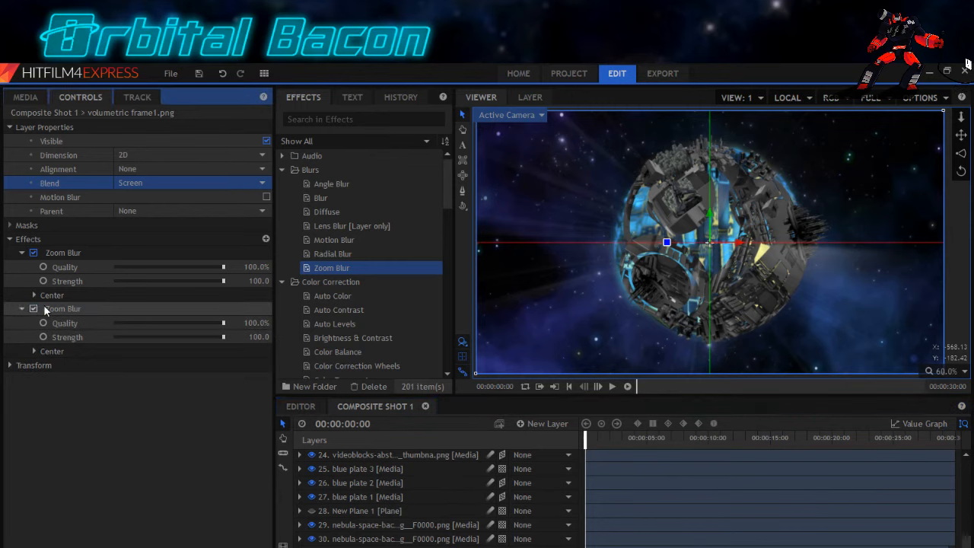
pyautogui.click(192, 336)
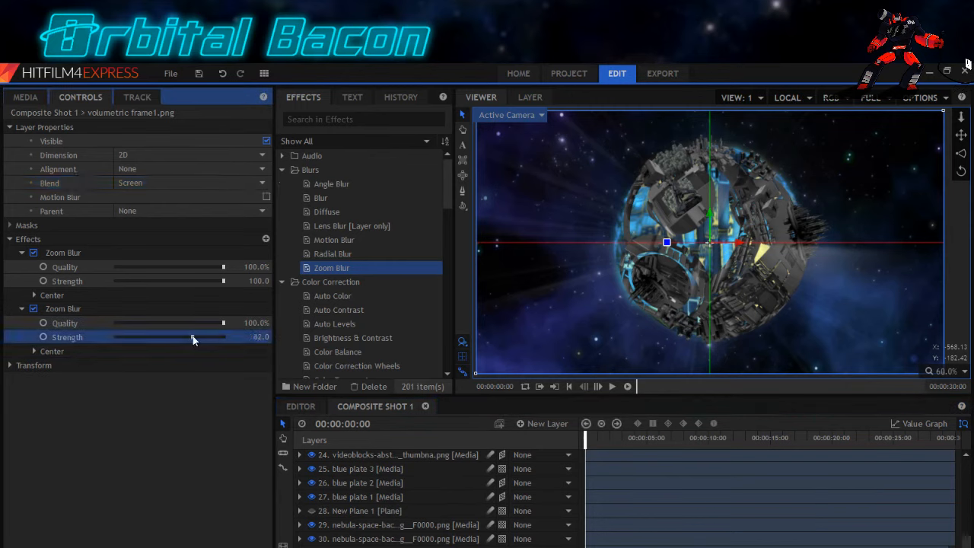
pyautogui.click(203, 281)
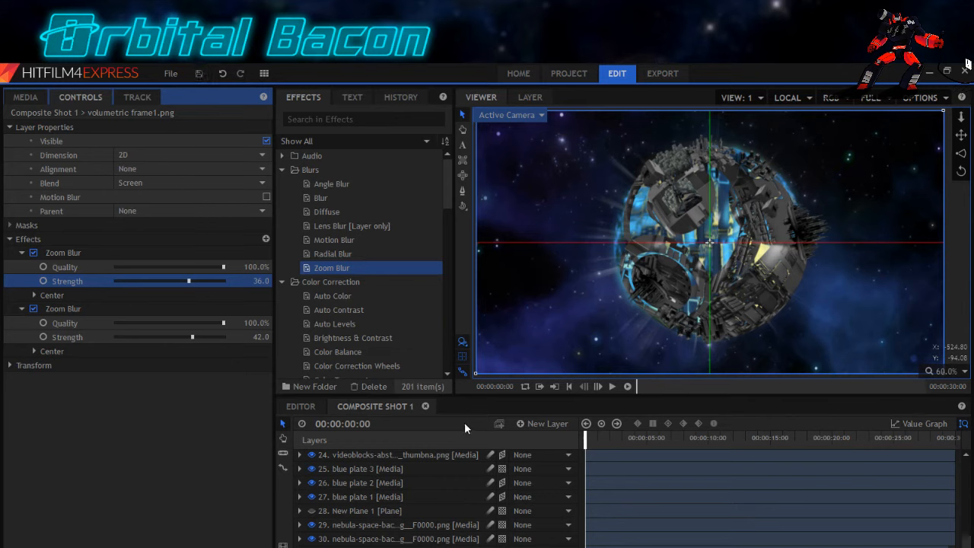
# Show the diffuse blur grade layer again and select the volumetric frame1.png layer.
pyautogui.scroll(2, 349, 493)
pyautogui.scroll(6, 348, 493)
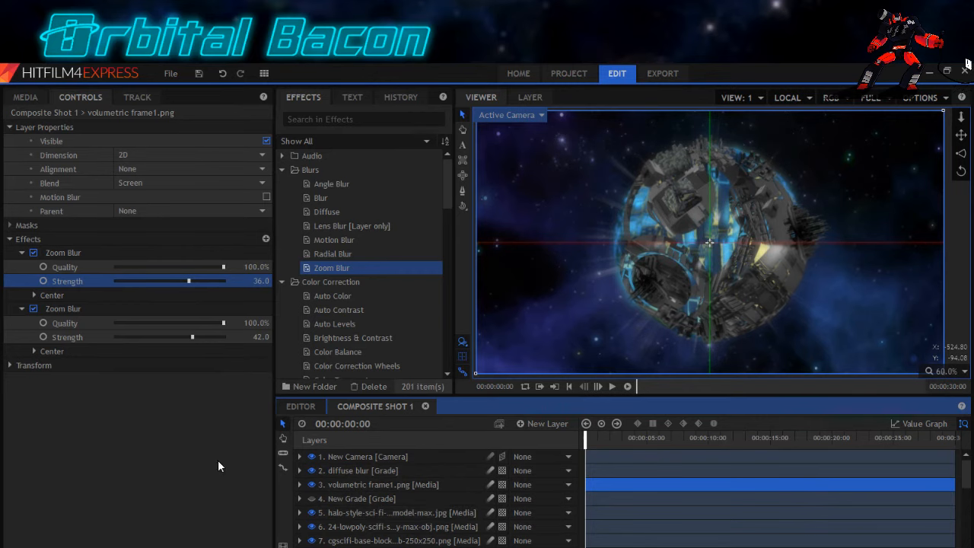
pyautogui.click(335, 456)
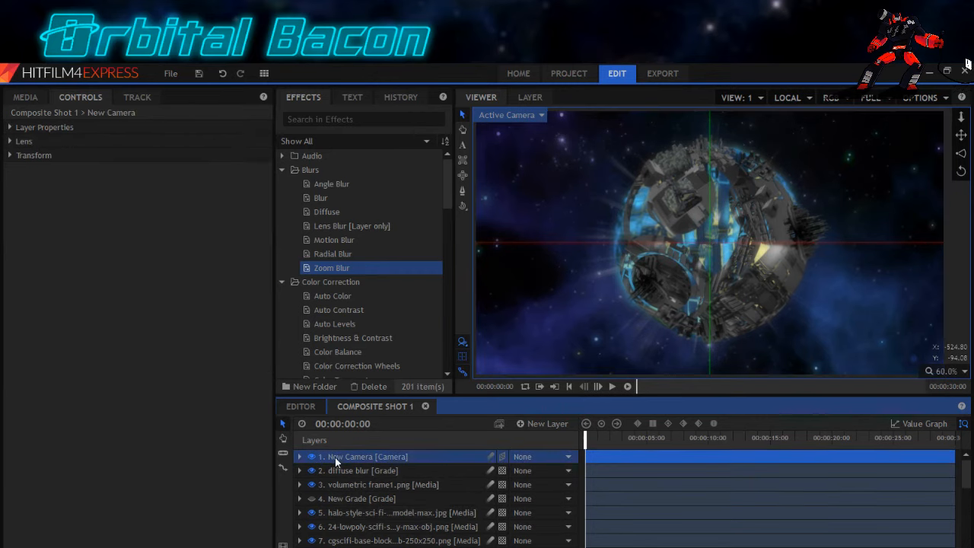
pyautogui.click(338, 471)
pyautogui.click(341, 460)
pyautogui.click(343, 485)
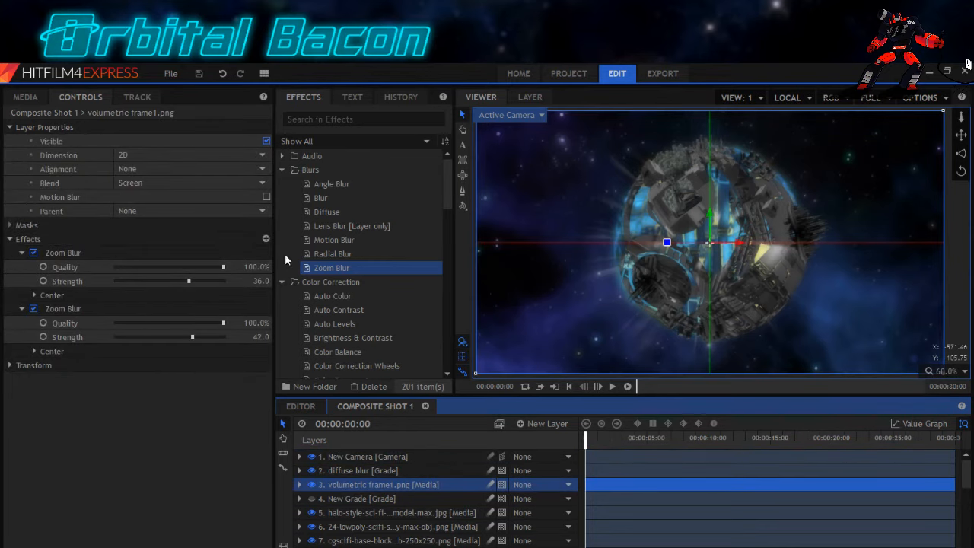
# Add a Color Temperature effect below the two Zoom Blurs on volumetric frame1.png and set its temperature to 2460 K.
pyautogui.scroll(-3, 327, 272)
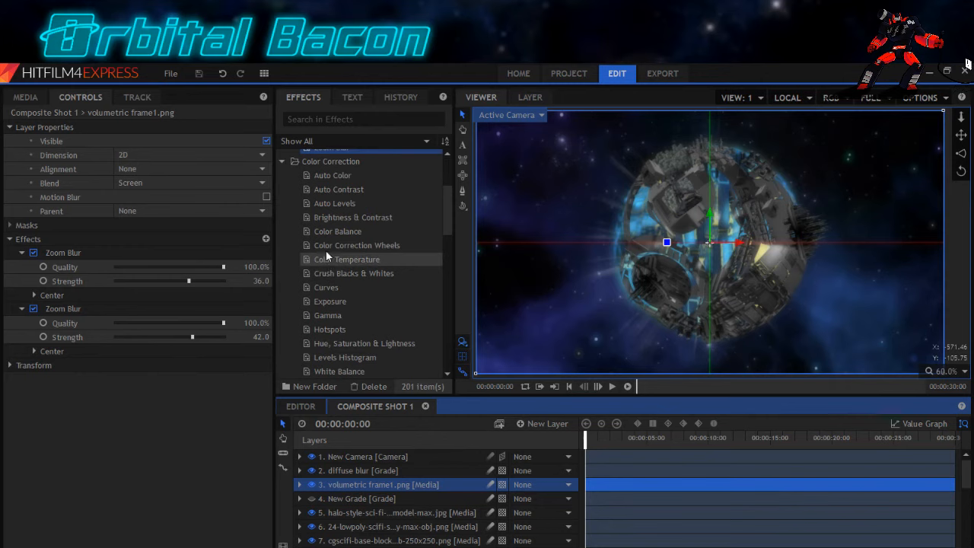
pyautogui.click(326, 244)
pyautogui.click(332, 259)
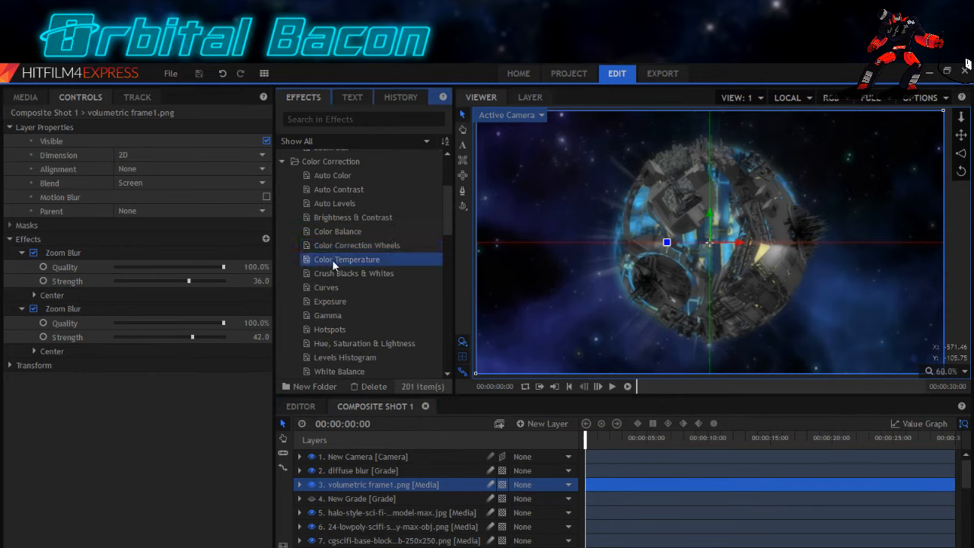
pyautogui.moveTo(332, 261); pyautogui.dragTo(45, 355)
pyautogui.click(22, 365)
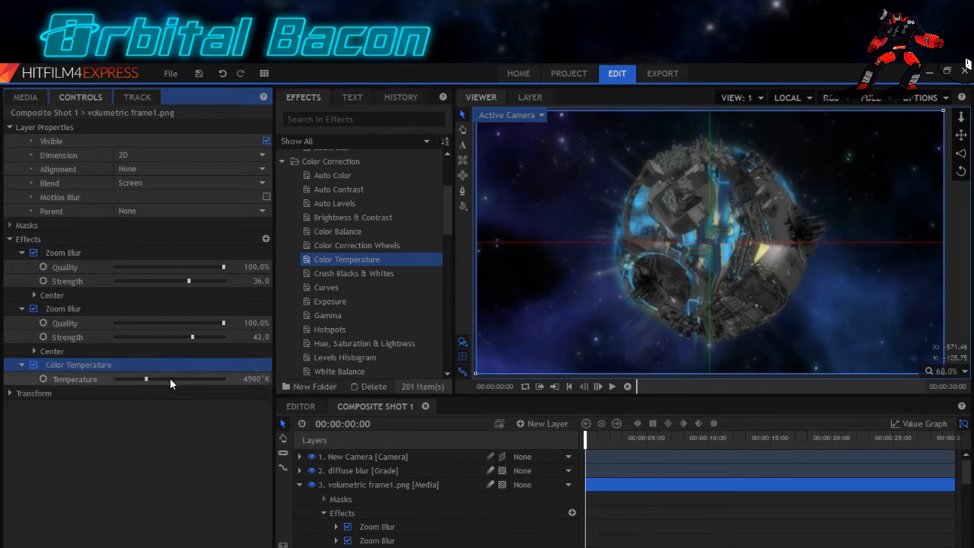
pyautogui.click(129, 378)
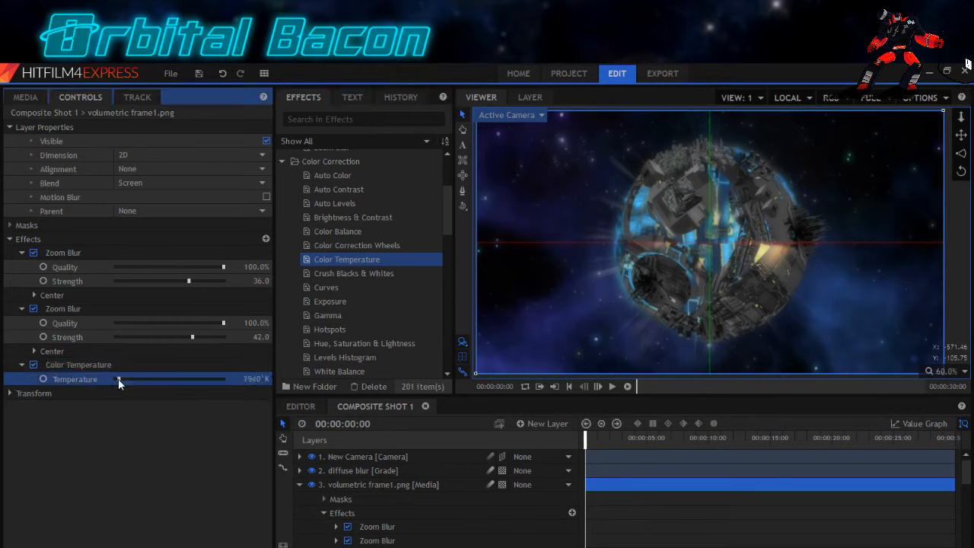
pyautogui.moveTo(125, 380); pyautogui.dragTo(125, 379)
pyautogui.click(299, 485)
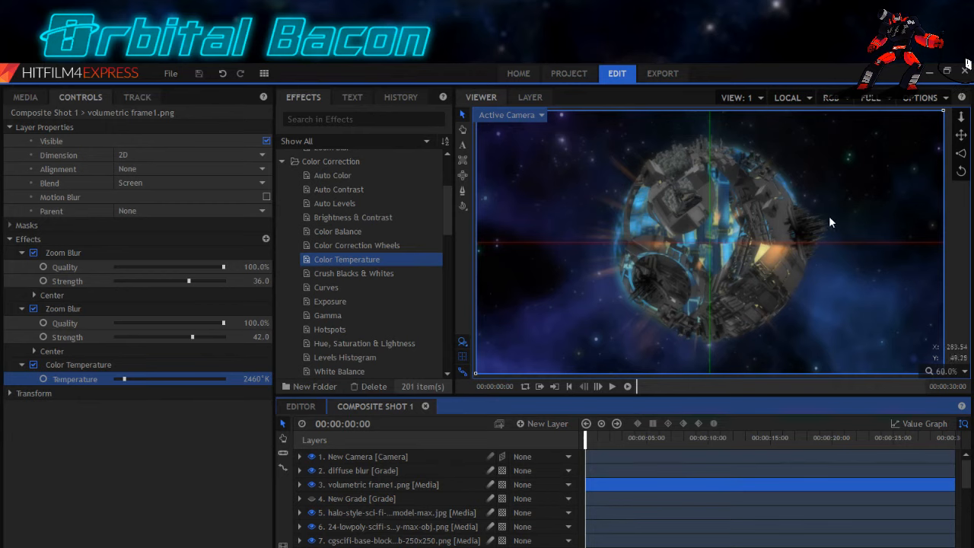
# Browse the project media, compare the image with the diffuse blur grade toggled, and save the project.
pyautogui.click(34, 94)
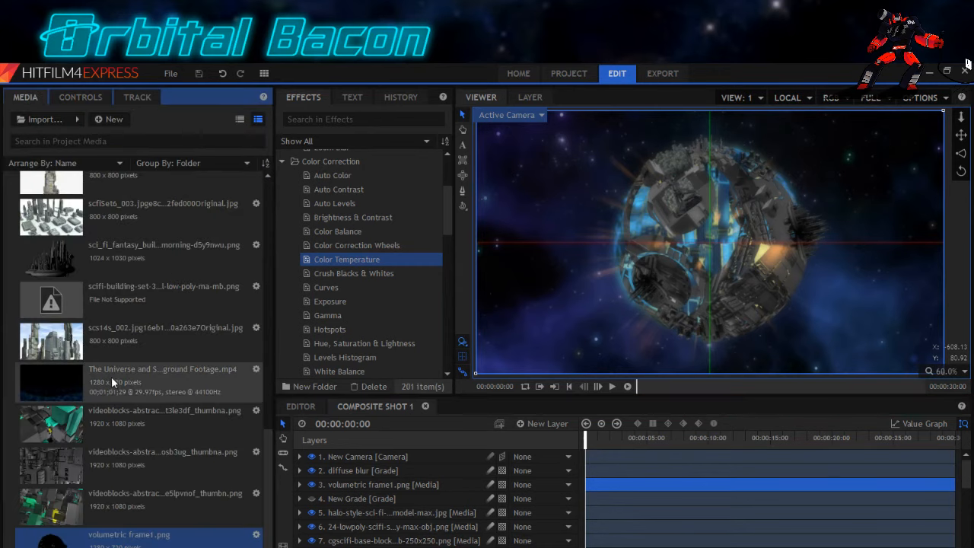
pyautogui.scroll(5, 114, 379)
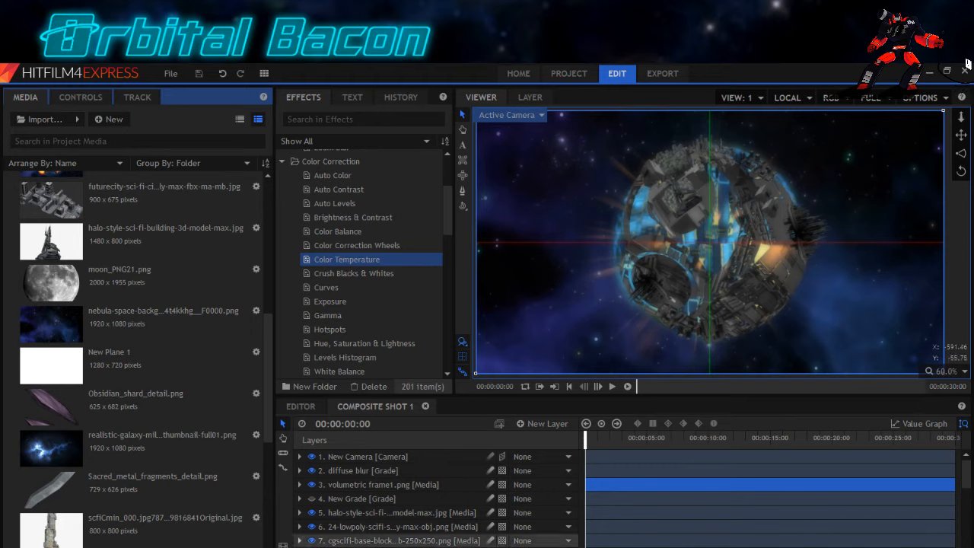
pyautogui.click(314, 473)
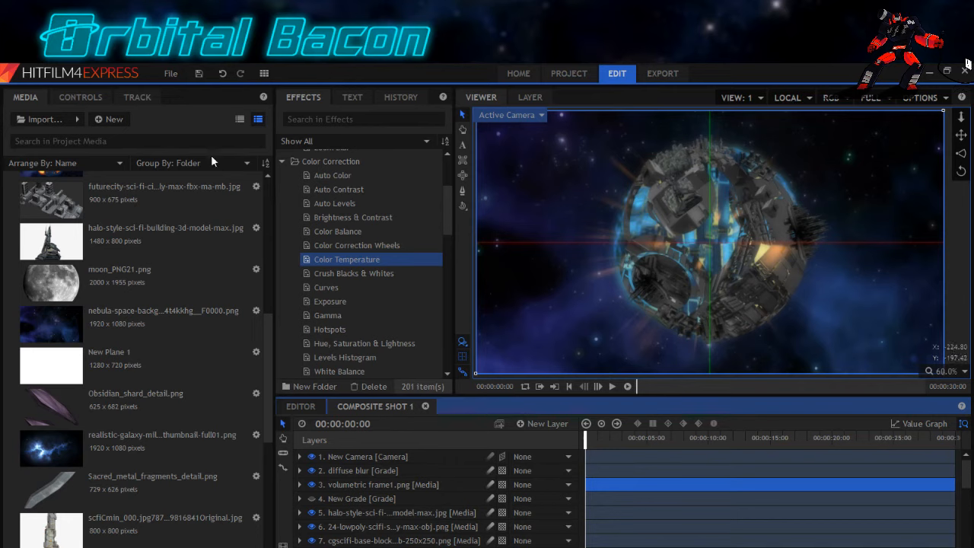
pyautogui.click(197, 73)
# Create a 1280 × 720 plane layer named New Plane 2 with the mid-grey colour #808080.
pyautogui.click(541, 424)
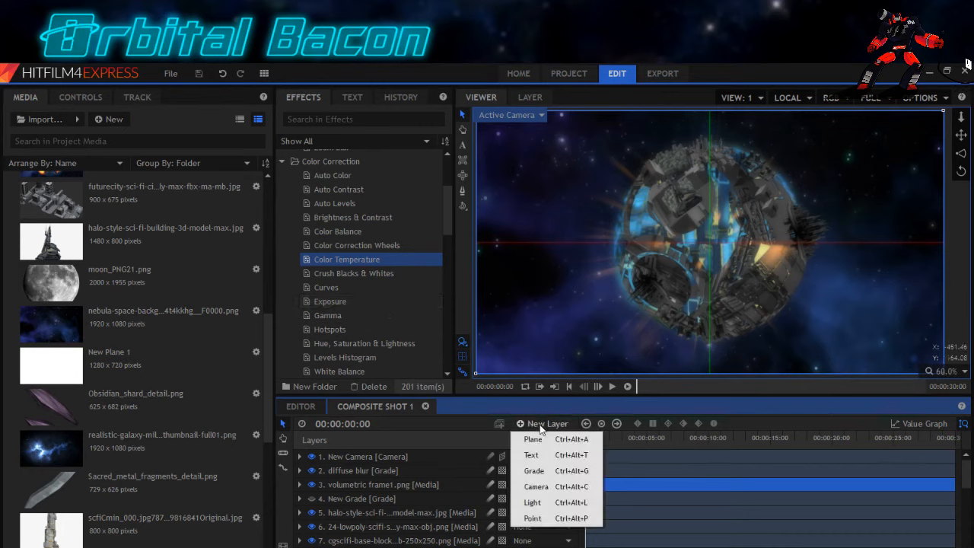
pyautogui.click(533, 440)
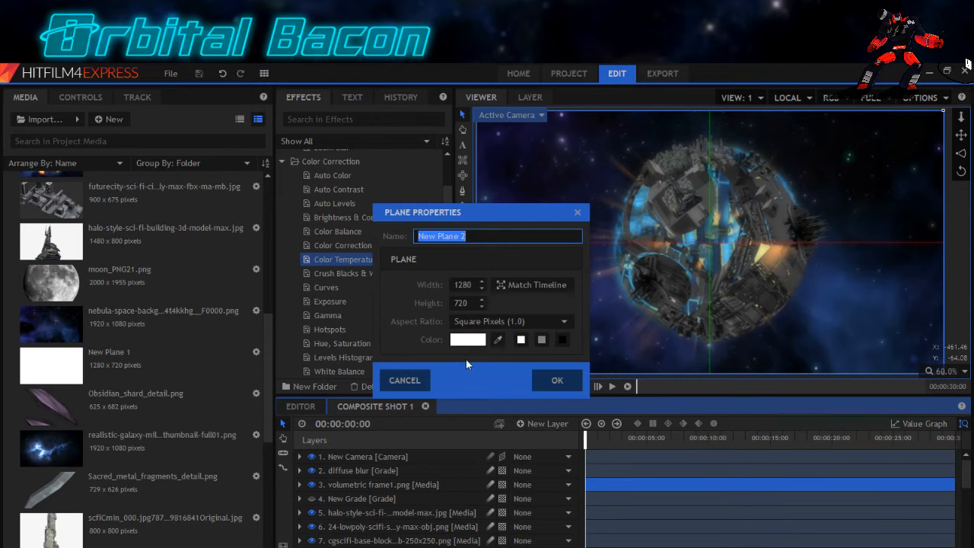
pyautogui.click(542, 340)
pyautogui.click(468, 339)
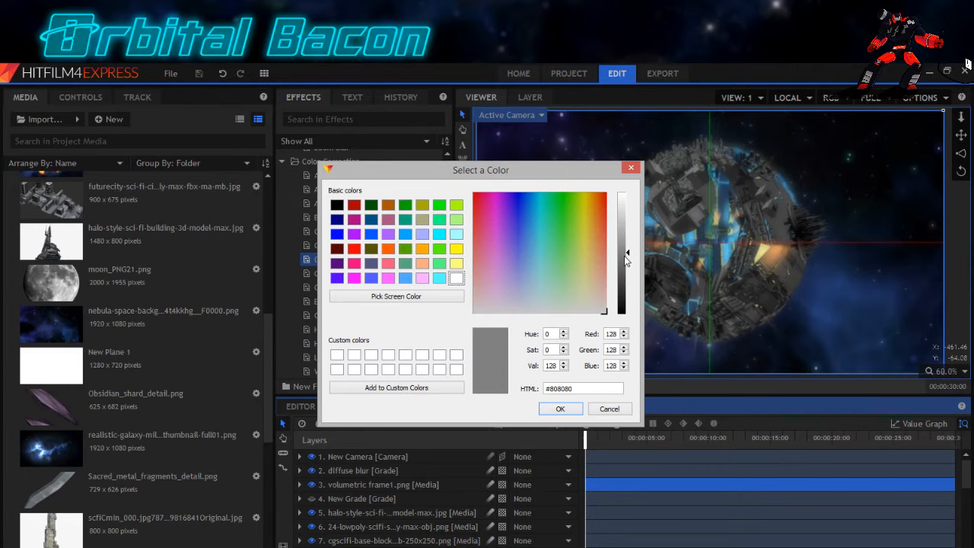
pyautogui.click(561, 410)
pyautogui.click(541, 387)
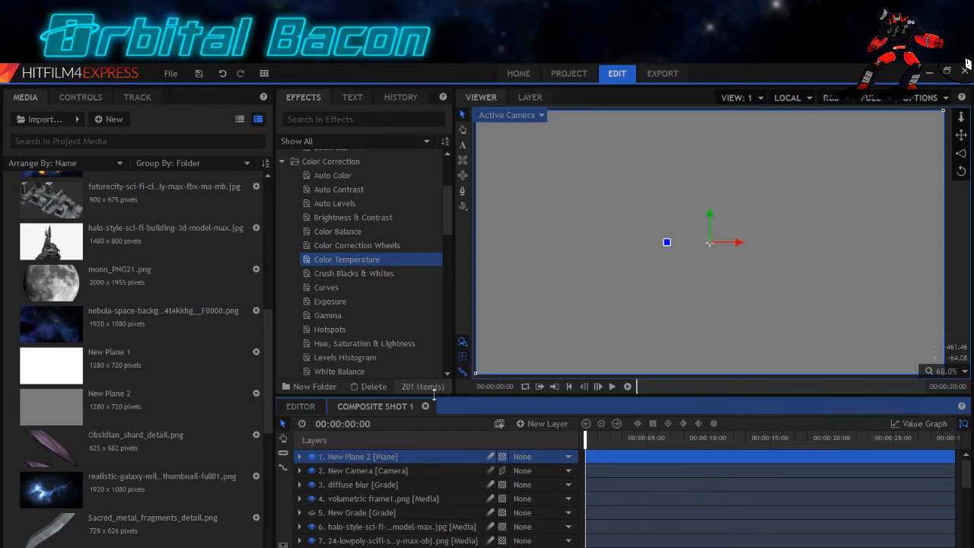
# Draw an elliptical mask on the grey plane over the station's left side and a second, smaller elliptical mask inside it.
pyautogui.click(462, 175)
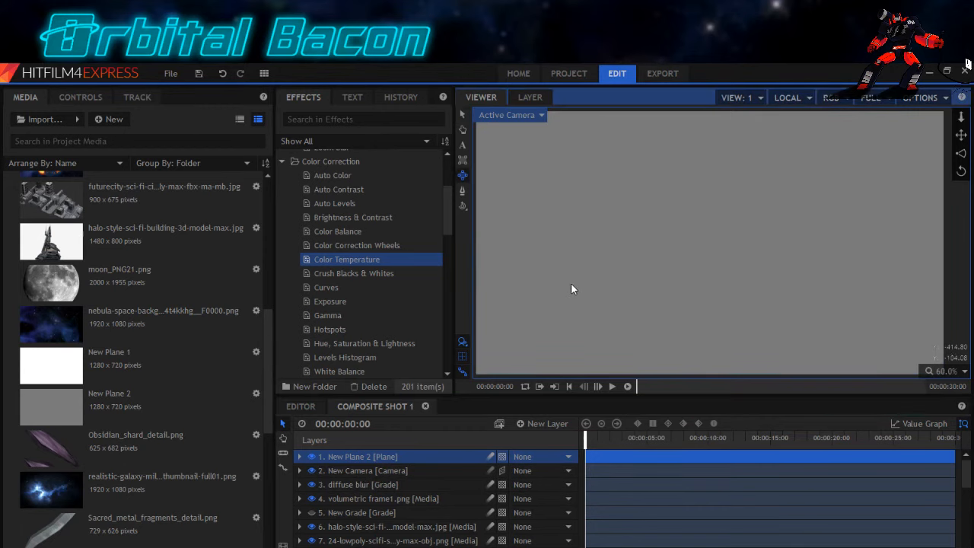
pyautogui.click(672, 206)
pyautogui.moveTo(672, 206); pyautogui.dragTo(675, 163)
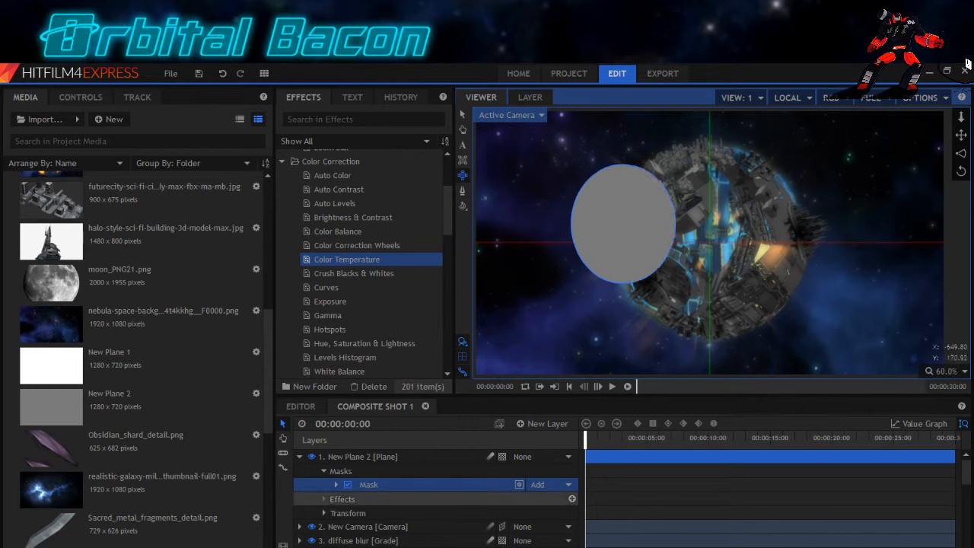
pyautogui.click(343, 457)
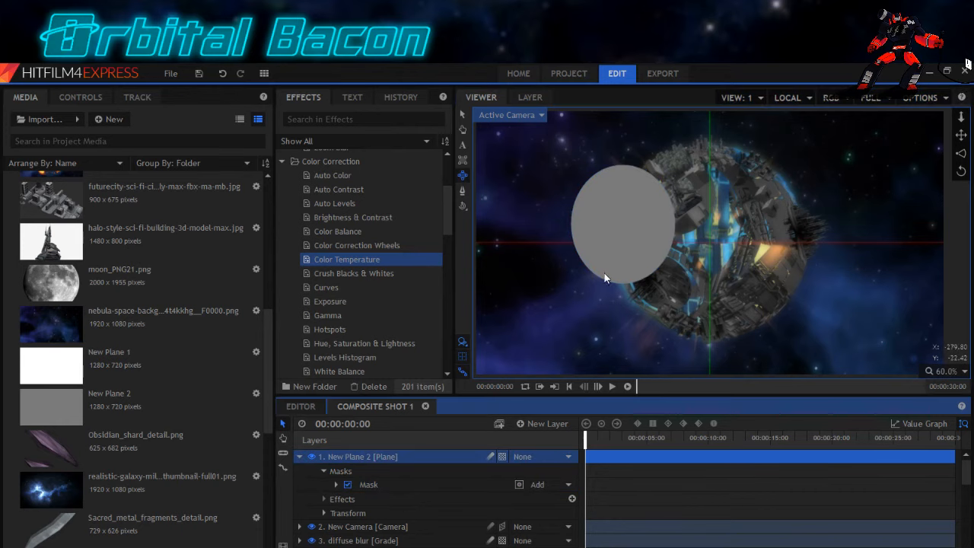
pyautogui.moveTo(598, 256); pyautogui.dragTo(597, 217)
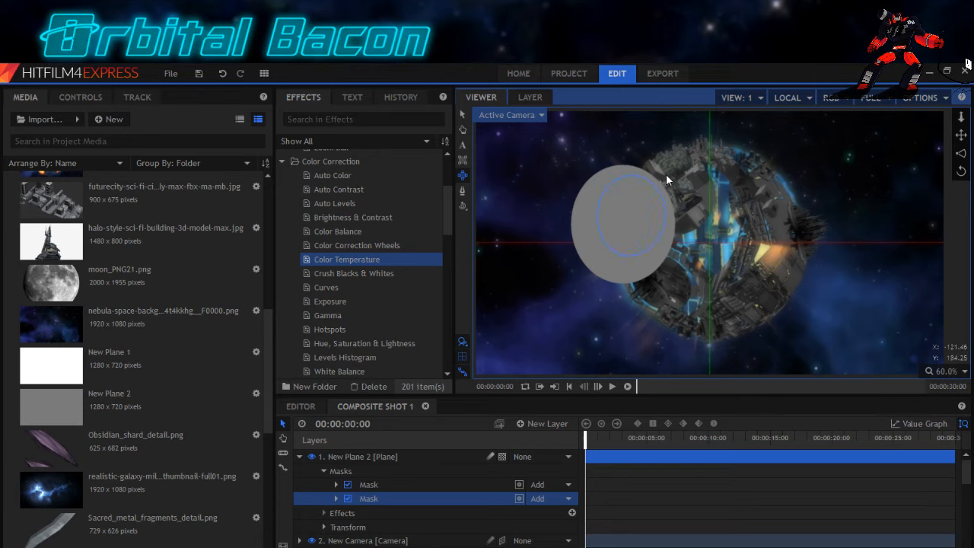
# Enlarge and centre the inner elliptical mask to leave a thin rim inside the outer one, and open the grey plane's controls.
pyautogui.click(462, 114)
pyautogui.moveTo(576, 281); pyautogui.dragTo(609, 233)
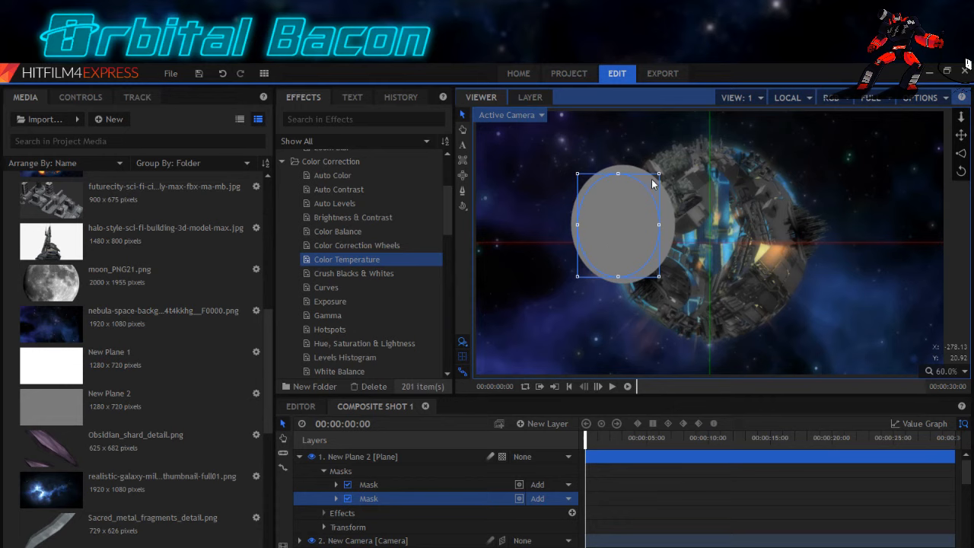
pyautogui.moveTo(660, 177); pyautogui.dragTo(666, 175)
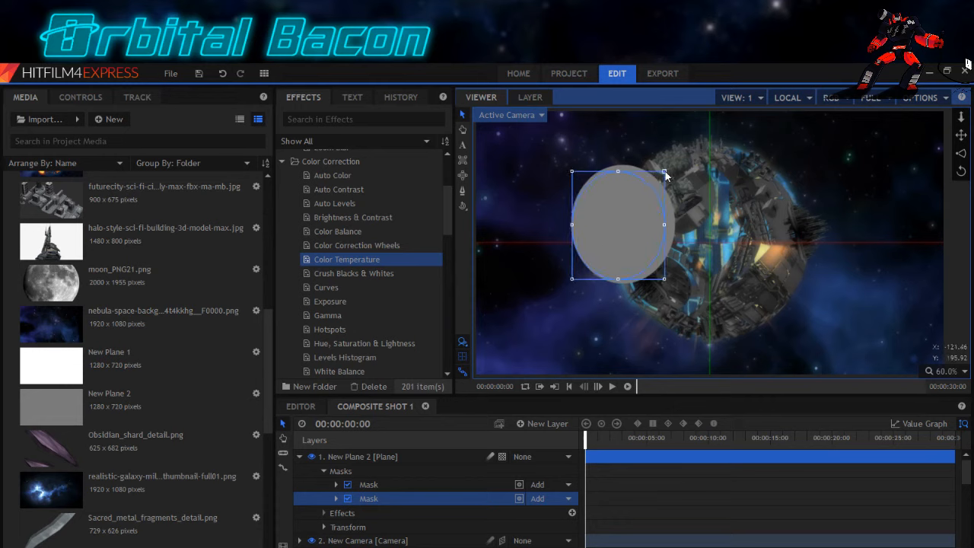
pyautogui.moveTo(630, 211)
pyautogui.mouseDown()
pyautogui.moveTo(638, 207)
pyautogui.moveTo(629, 204)
pyautogui.mouseUp()
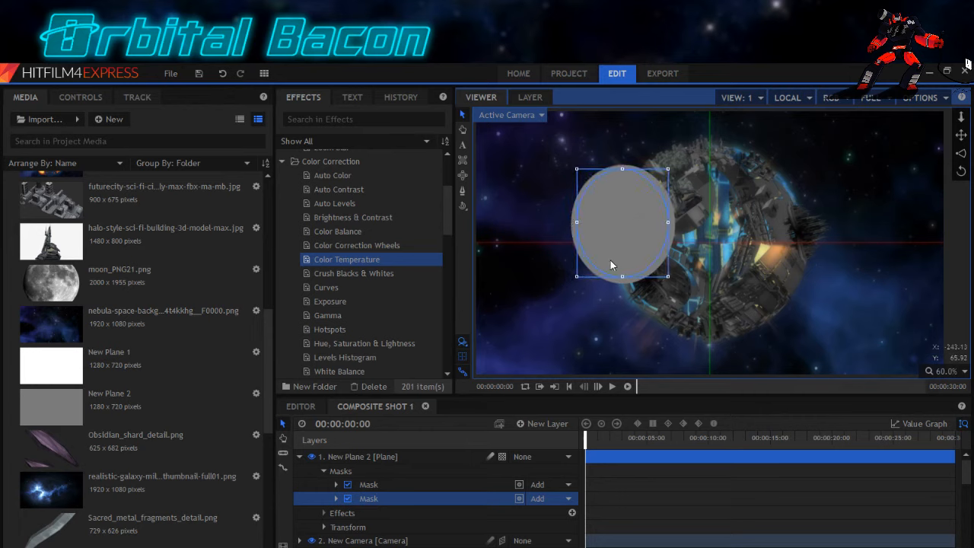
pyautogui.moveTo(622, 276); pyautogui.dragTo(619, 253)
pyautogui.moveTo(622, 281); pyautogui.dragTo(622, 279)
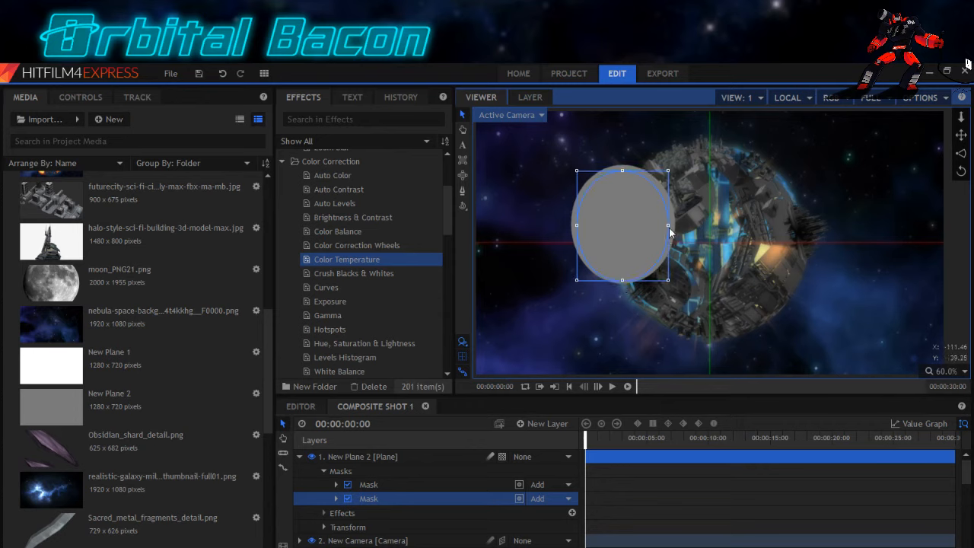
pyautogui.moveTo(670, 231); pyautogui.dragTo(650, 227)
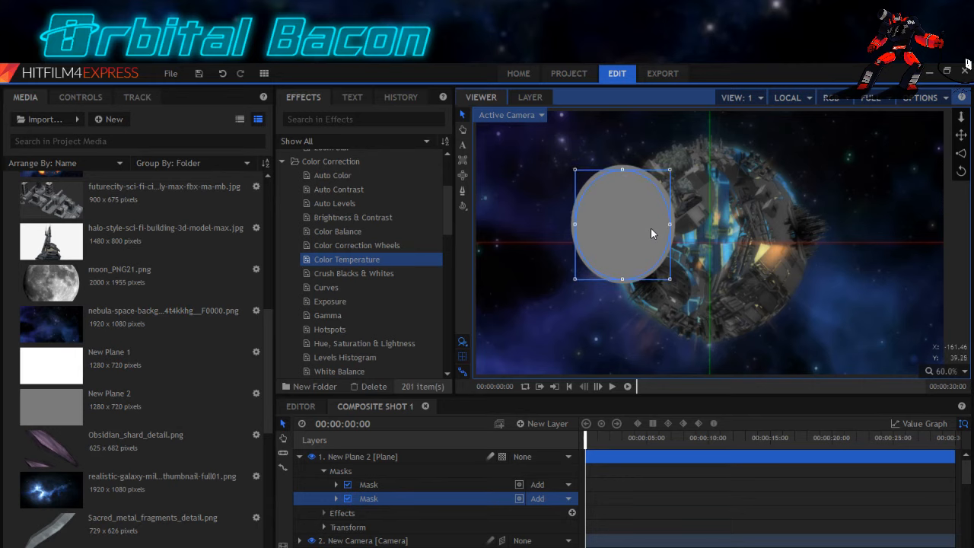
pyautogui.click(68, 99)
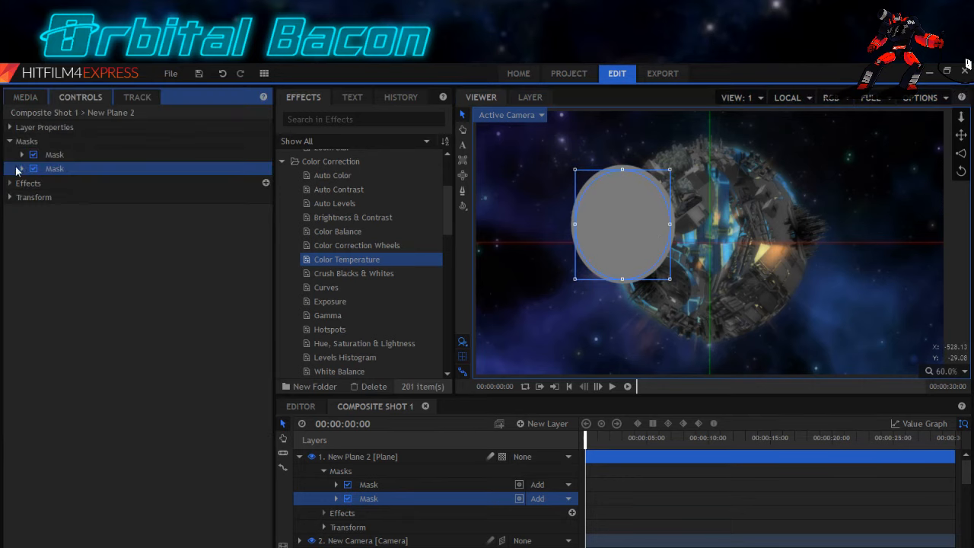
# Set the blend mode of the grey plane's inner mask to Subtract to cut the ellipse into a ring.
pyautogui.click(20, 168)
pyautogui.click(190, 197)
pyautogui.click(141, 283)
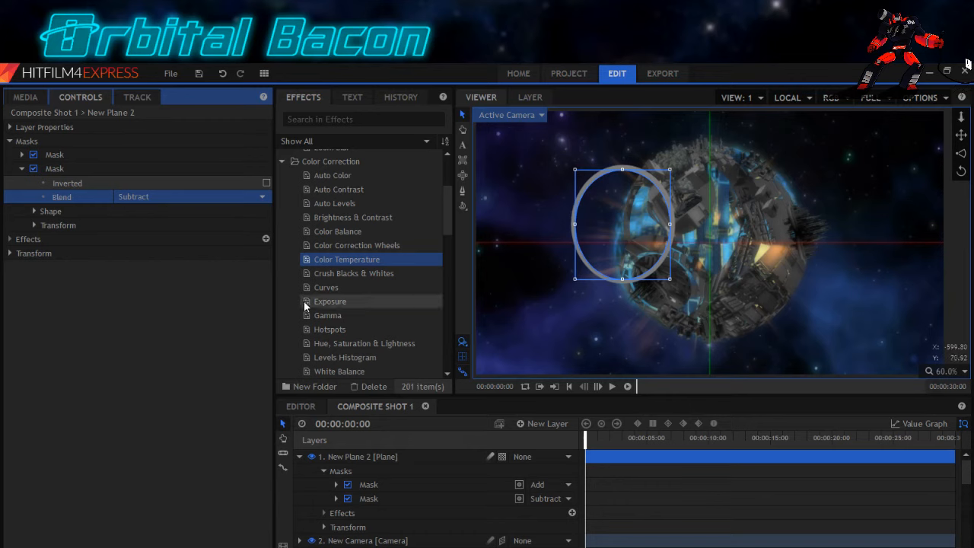
# Move the New Plane 2 layer below New Grade and hide the diffuse blur and volumetric frame1.png layers.
pyautogui.click(299, 458)
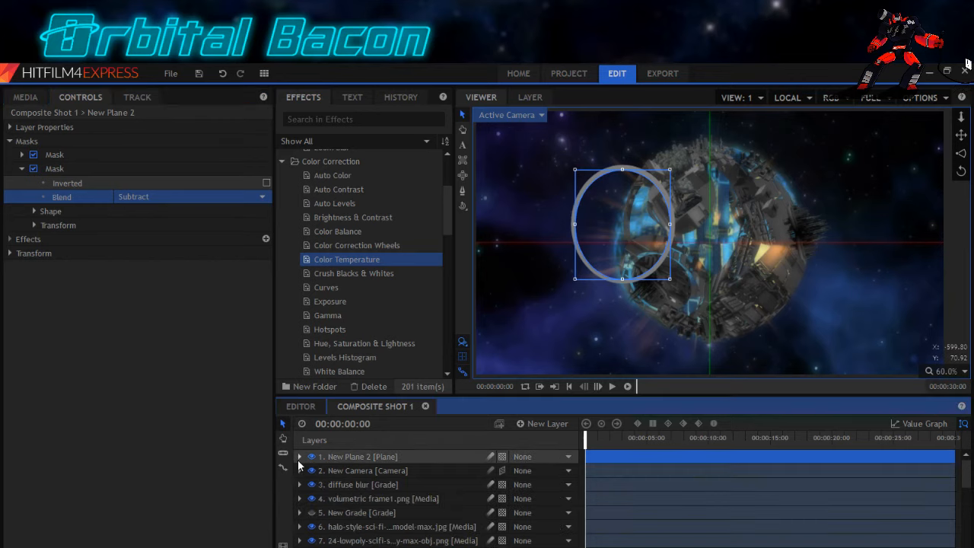
pyautogui.moveTo(449, 202); pyautogui.dragTo(442, 363)
pyautogui.moveTo(353, 458); pyautogui.dragTo(351, 518)
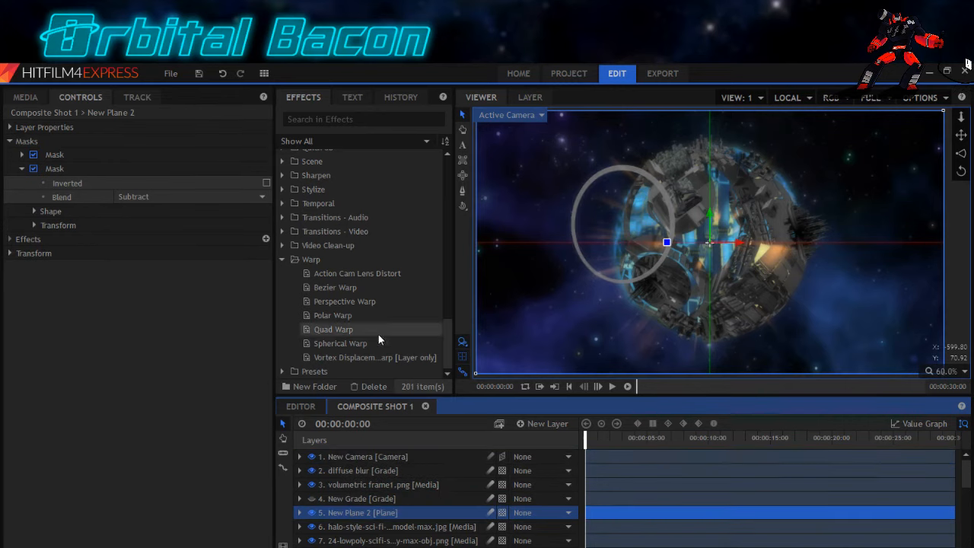
pyautogui.click(311, 471)
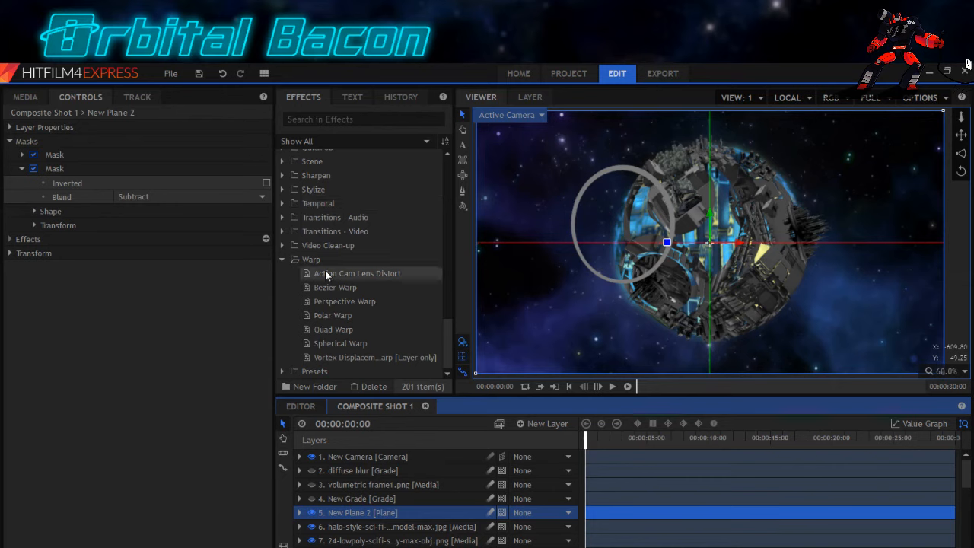
# Apply Spherical Warp to the ring plane with Amount 58 and both Wrap X and Wrap Y set to No.
pyautogui.moveTo(331, 343); pyautogui.dragTo(31, 243)
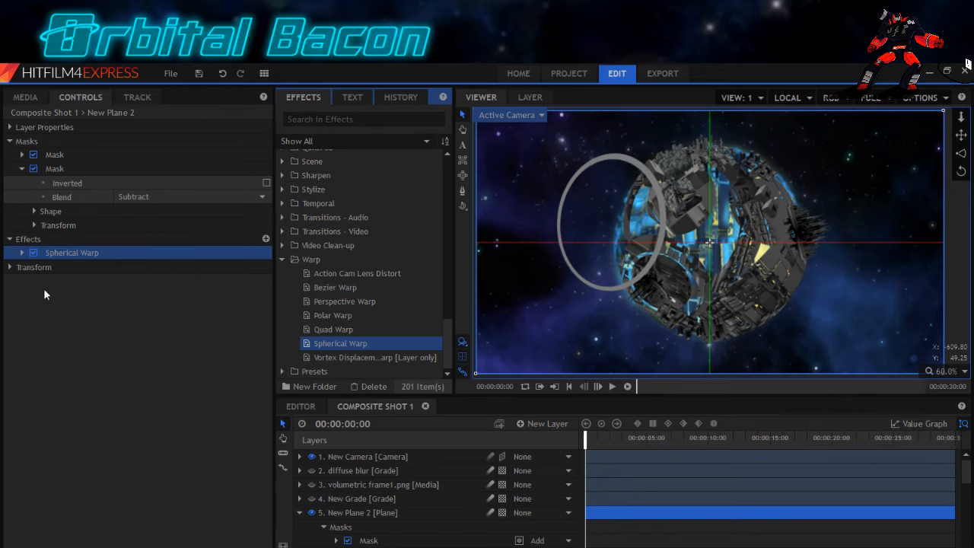
pyautogui.click(22, 253)
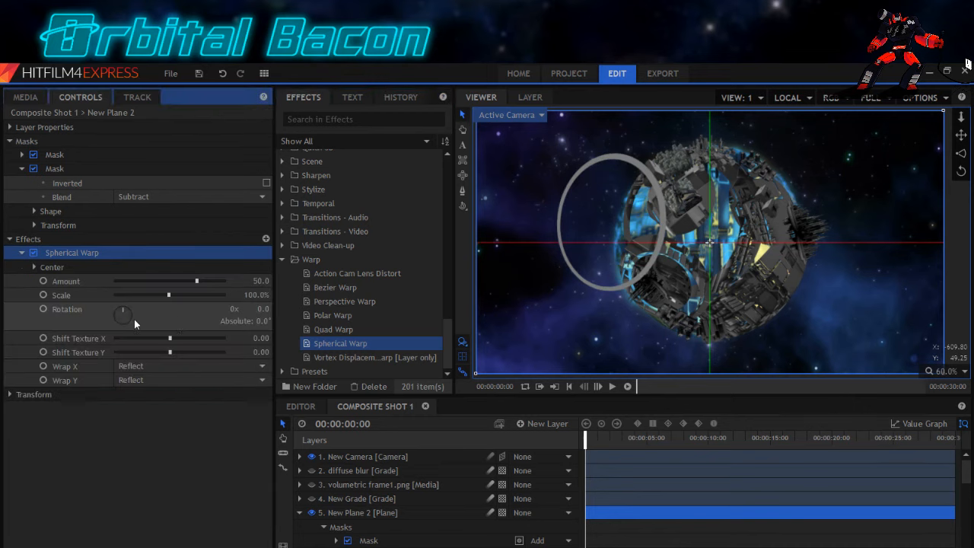
pyautogui.moveTo(196, 280); pyautogui.dragTo(201, 280)
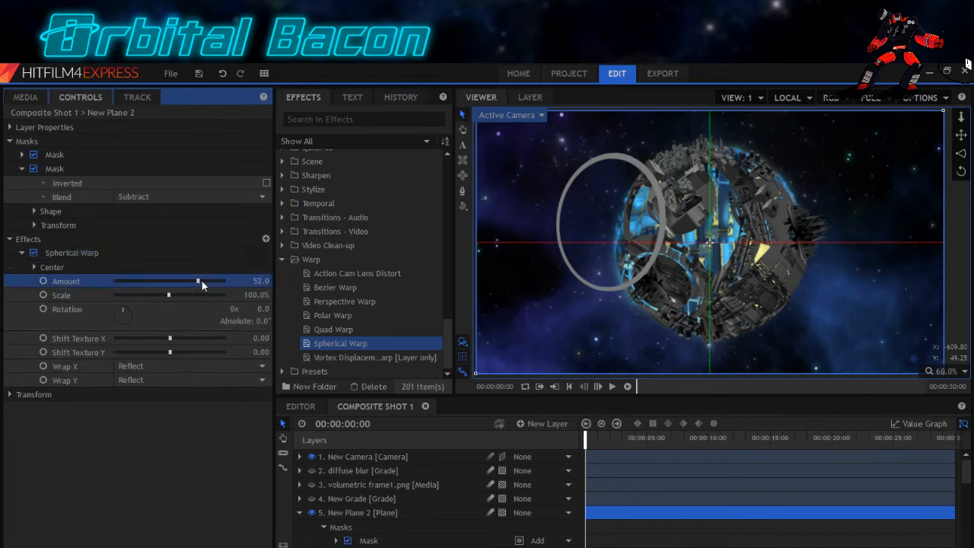
pyautogui.click(161, 363)
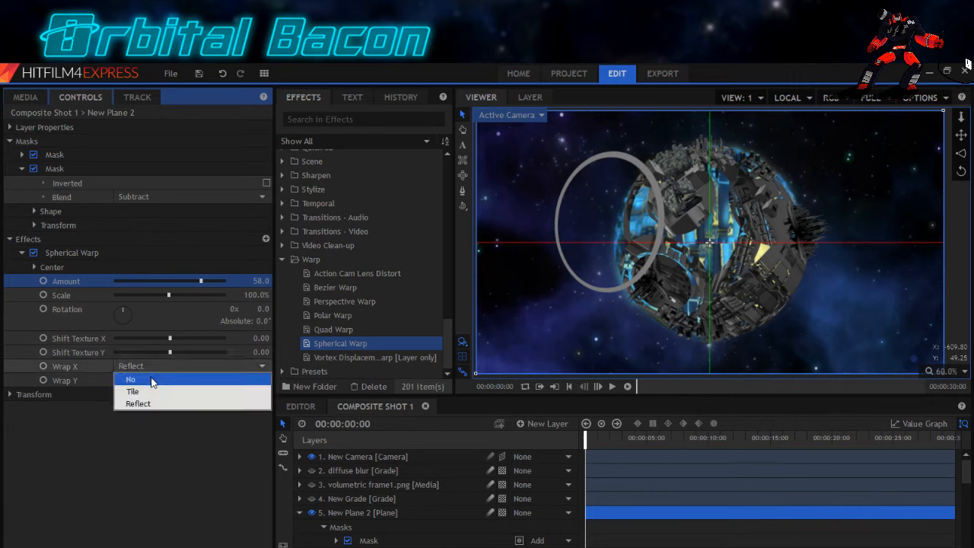
pyautogui.click(143, 382)
pyautogui.click(143, 384)
pyautogui.click(144, 393)
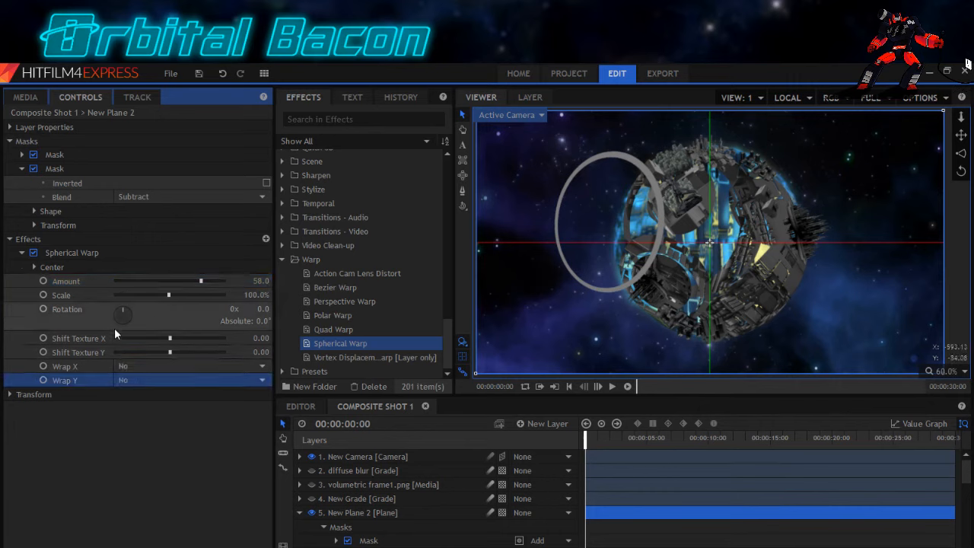
# Move the Spherical Warp centre from the middle of the station to its lower-right part.
pyautogui.click(70, 257)
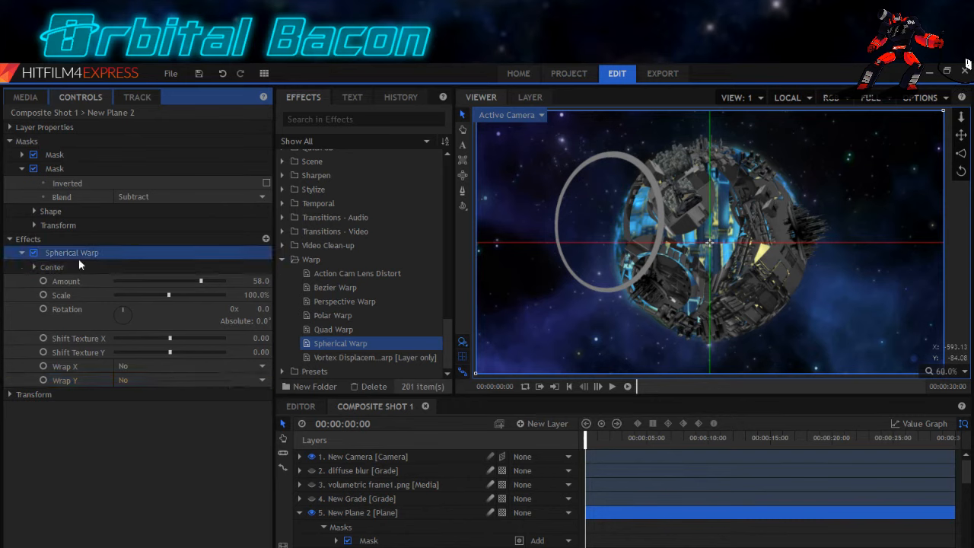
pyautogui.click(703, 242)
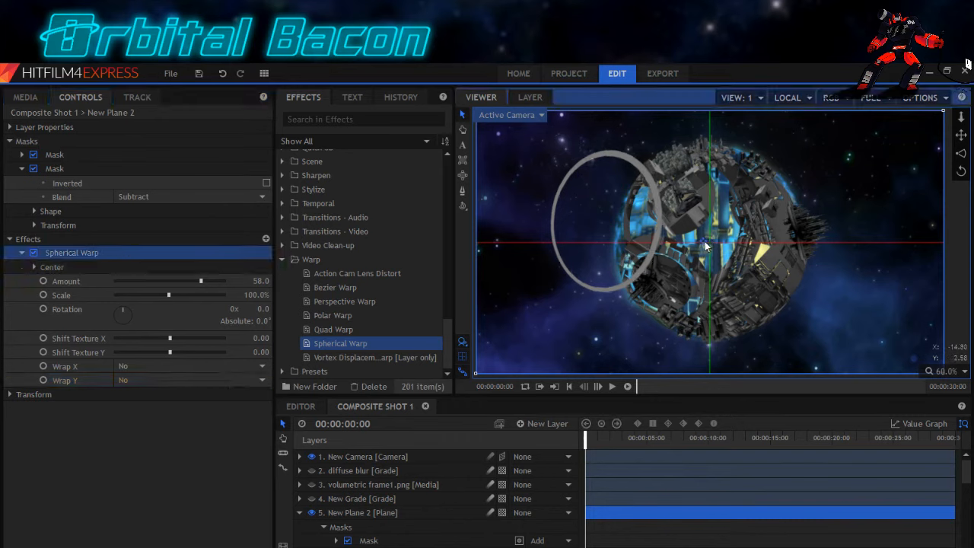
pyautogui.moveTo(718, 245); pyautogui.dragTo(768, 290)
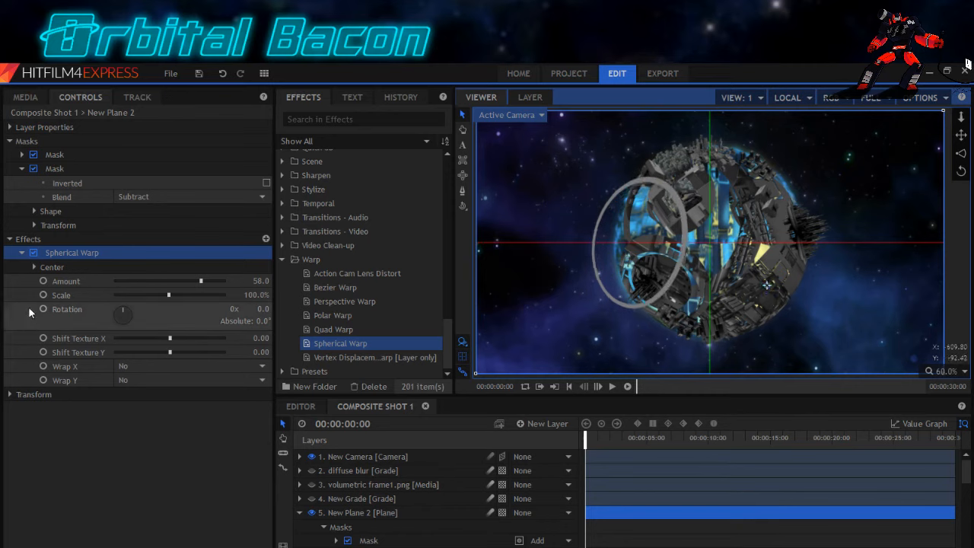
# Scale the ring plane to 88%, rotate it 8° and place it over the station's upper-left building at about 91.6, 58.3.
pyautogui.click(10, 394)
pyautogui.moveTo(242, 451); pyautogui.dragTo(223, 450)
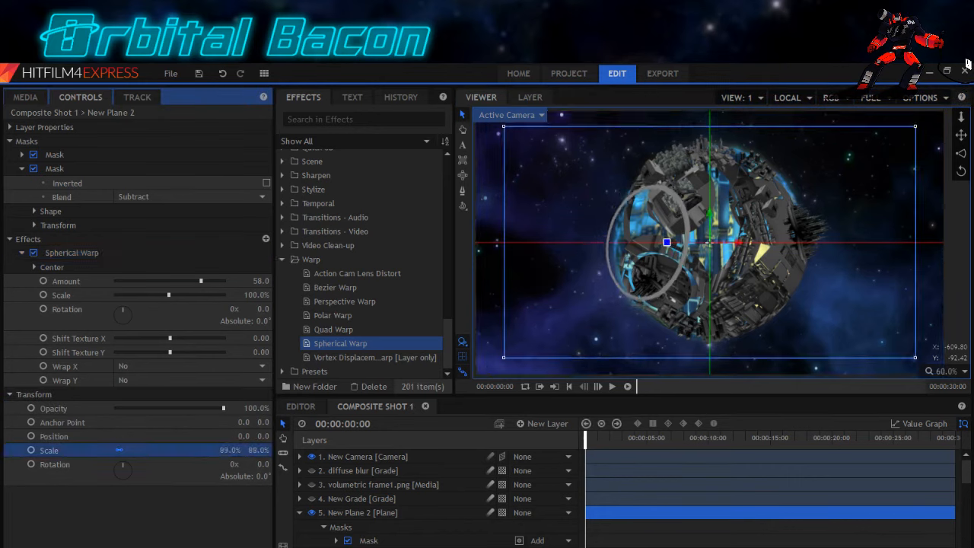
pyautogui.click(711, 245)
pyautogui.moveTo(714, 244); pyautogui.dragTo(749, 221)
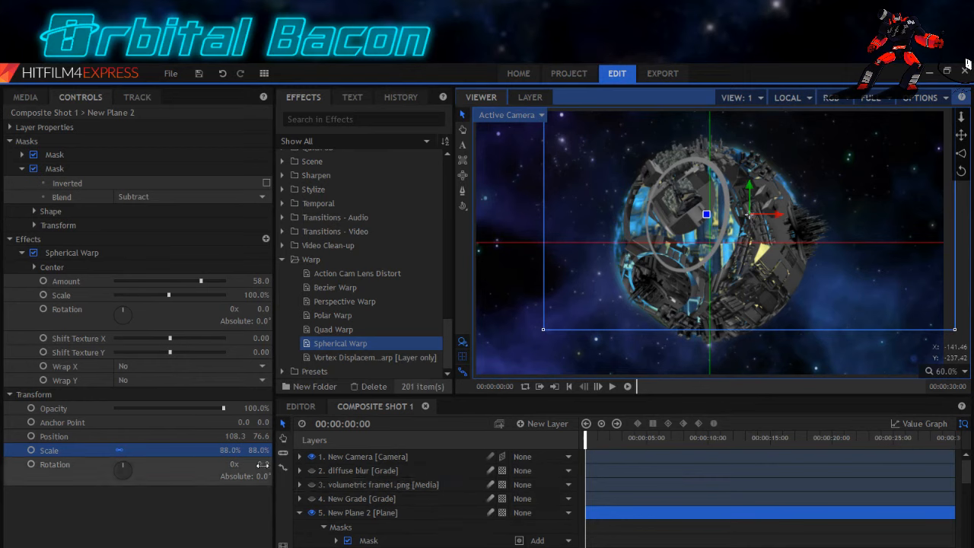
pyautogui.moveTo(250, 465); pyautogui.dragTo(266, 465)
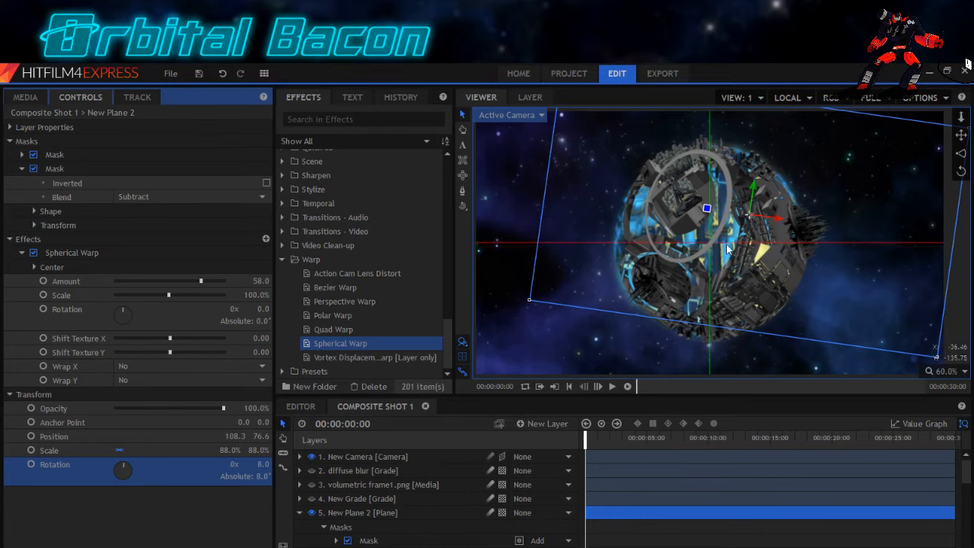
pyautogui.moveTo(746, 221); pyautogui.dragTo(743, 227)
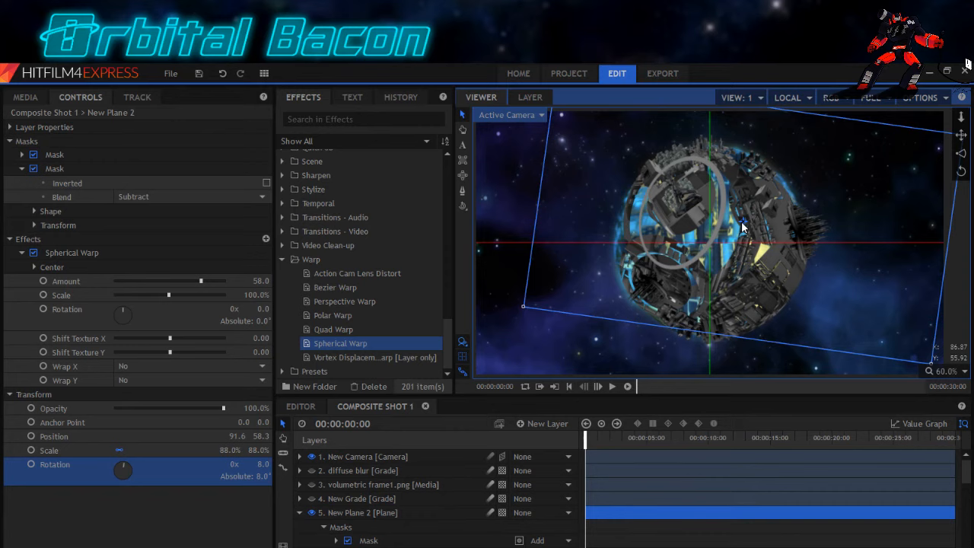
pyautogui.moveTo(743, 227); pyautogui.dragTo(743, 227)
# Move the New Plane 2 layer far down the stack so the ring sits behind the station's building pieces.
pyautogui.click(300, 512)
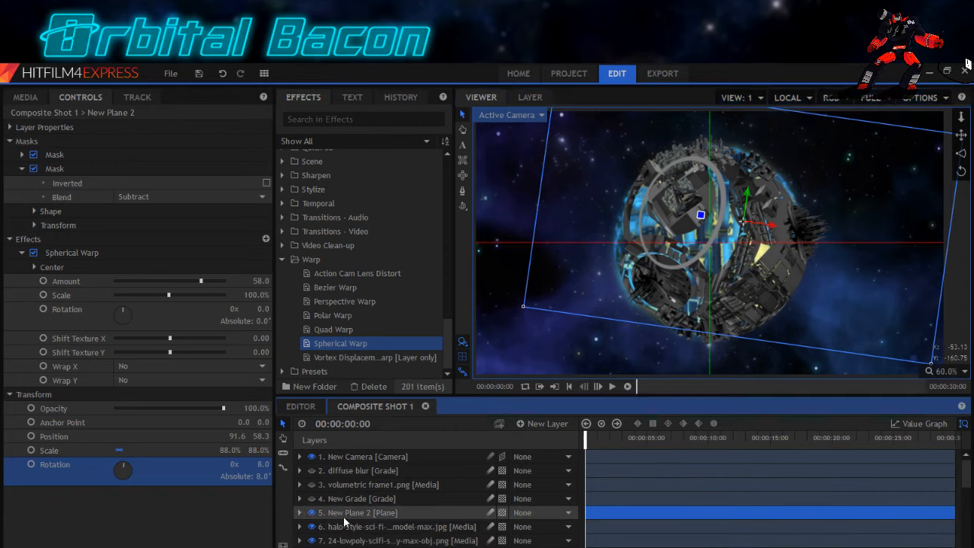
pyautogui.click(350, 515)
pyautogui.moveTo(349, 515); pyautogui.dragTo(349, 547)
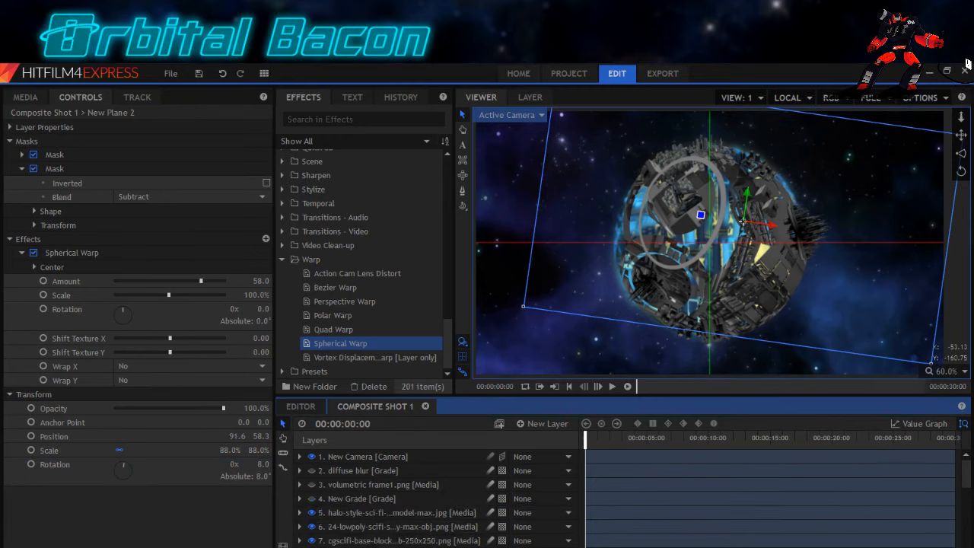
pyautogui.scroll(-1, 350, 544)
pyautogui.scroll(-3, 349, 525)
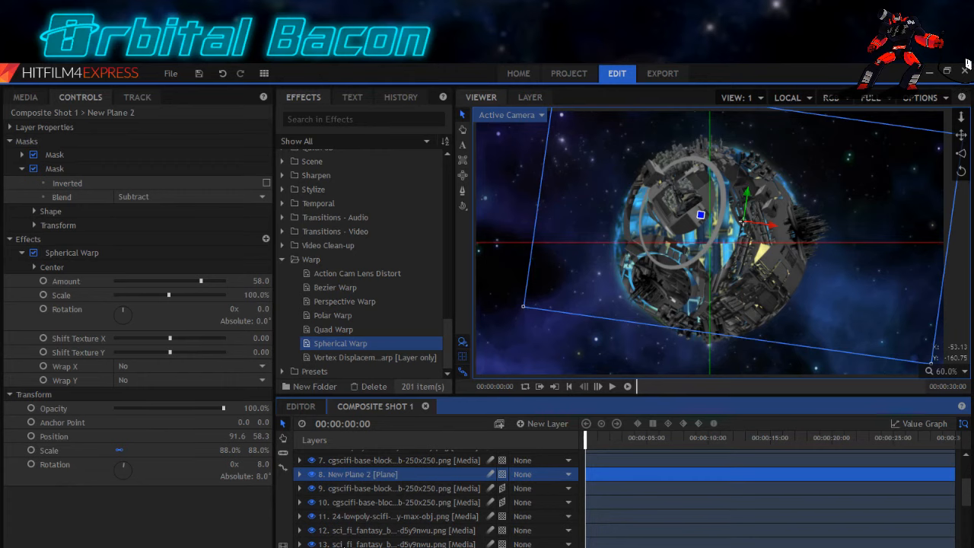
pyautogui.moveTo(344, 546); pyautogui.dragTo(345, 547)
pyautogui.scroll(-1, 347, 541)
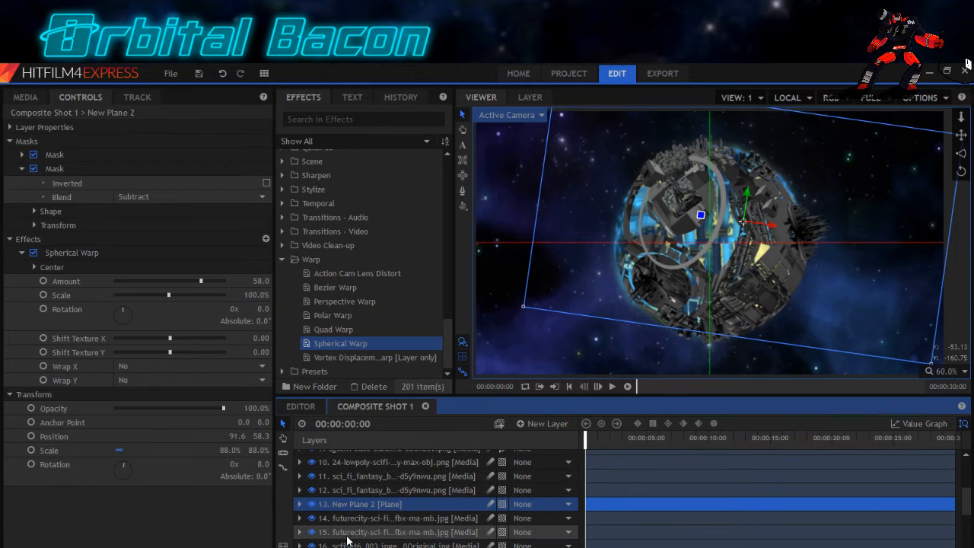
pyautogui.scroll(-1, 347, 541)
pyautogui.moveTo(351, 467); pyautogui.dragTo(347, 515)
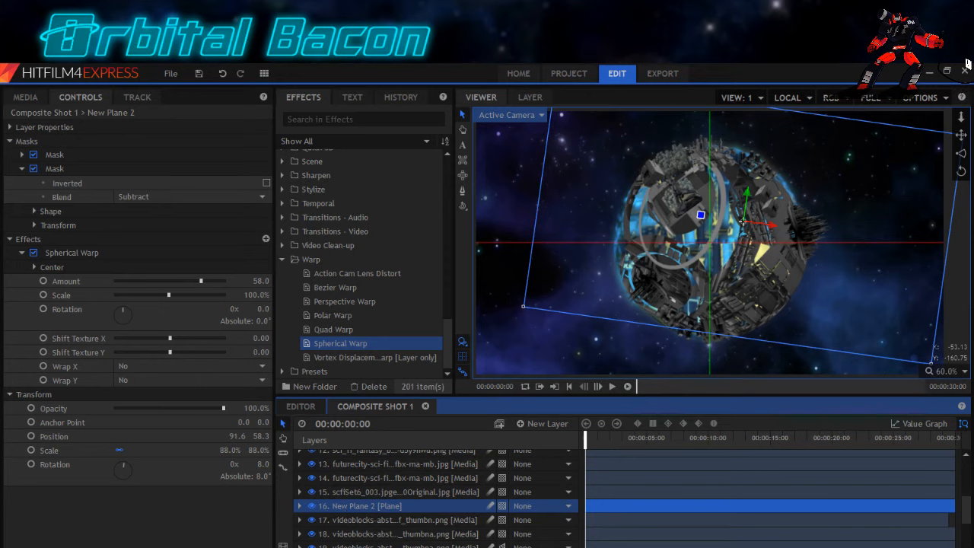
pyautogui.press('Delete')
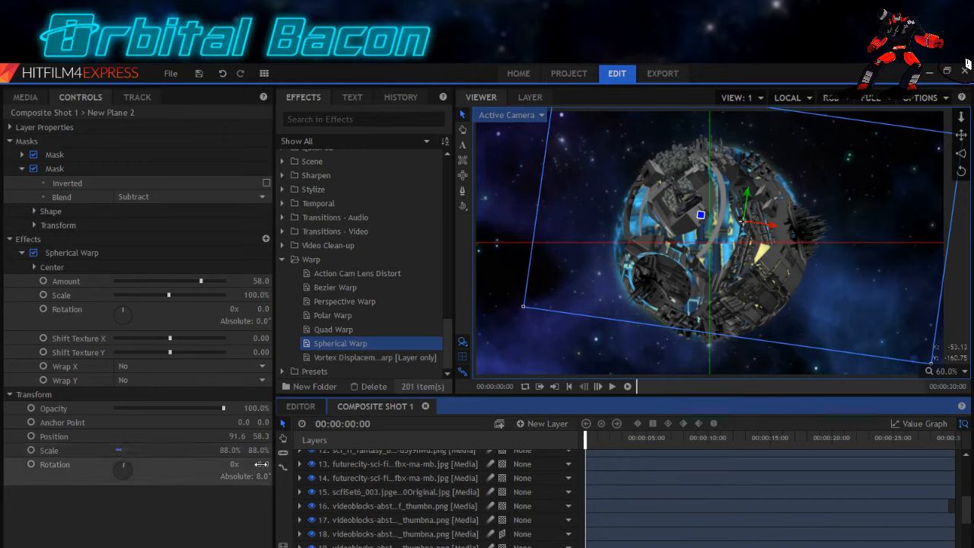
# Set the ring plane's rotation to 14° and shift it slightly to about 83.3, 48.3.
pyautogui.moveTo(261, 465); pyautogui.dragTo(271, 464)
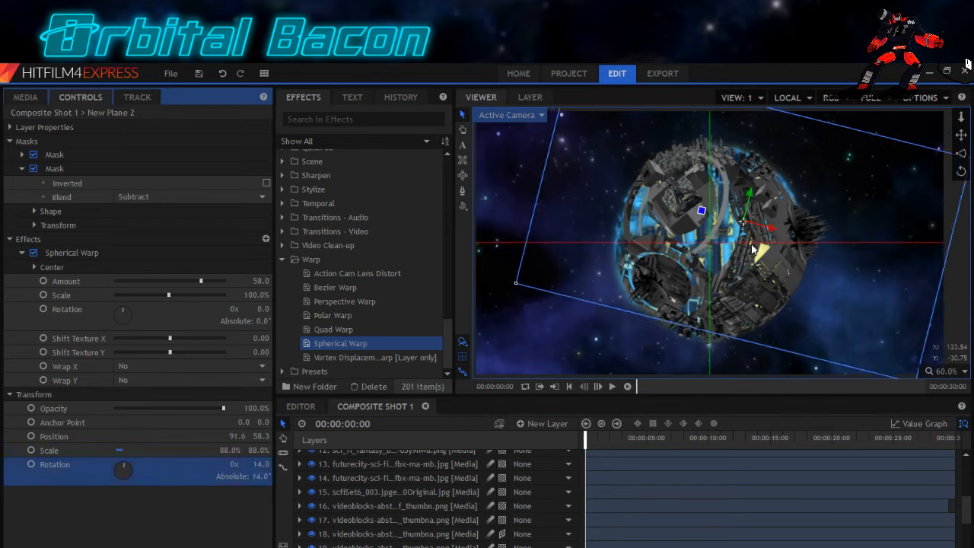
pyautogui.moveTo(746, 226); pyautogui.dragTo(742, 232)
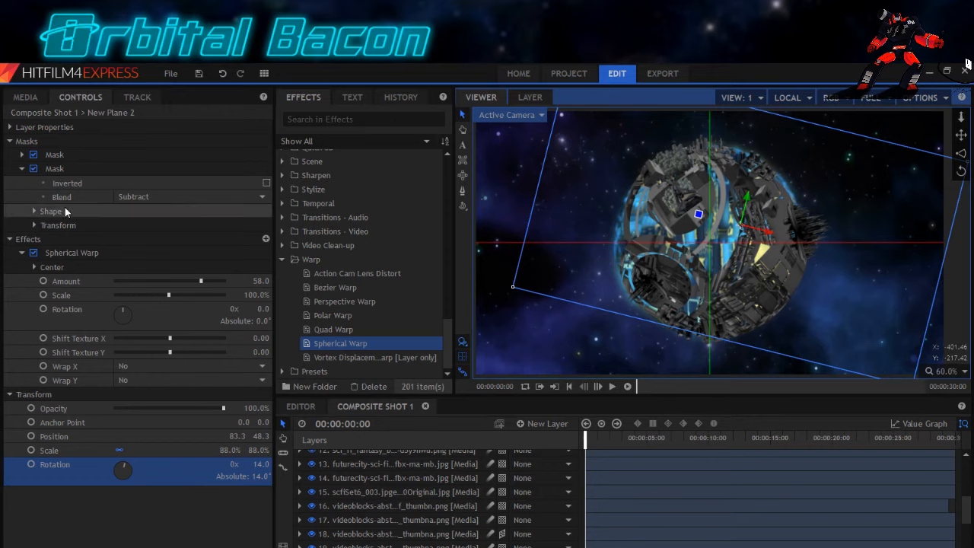
# Apply Brightness & Contrast to the ring plane and set its Brightness to -26.
pyautogui.scroll(3, 320, 314)
pyautogui.scroll(5, 320, 314)
pyautogui.scroll(1, 316, 297)
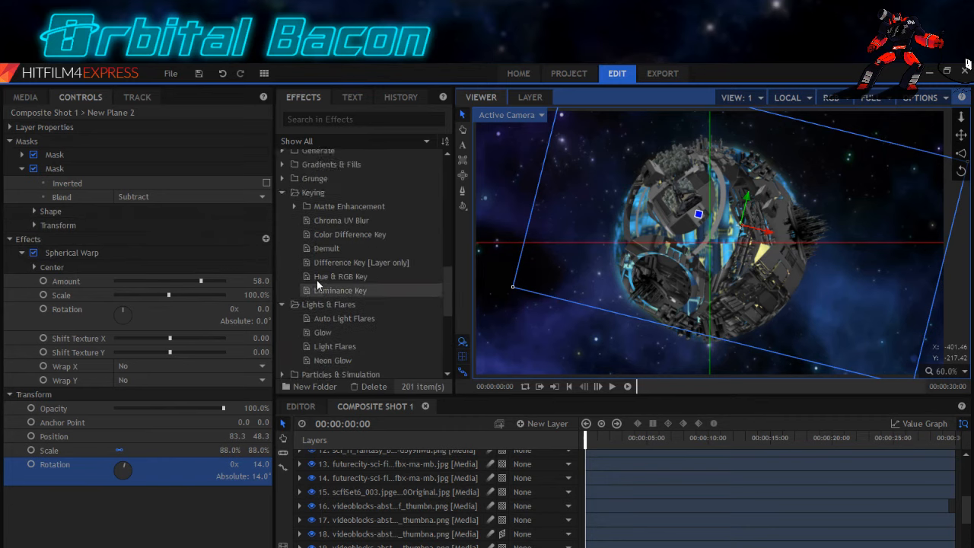
pyautogui.scroll(1, 324, 277)
pyautogui.scroll(-1, 322, 280)
pyautogui.scroll(4, 322, 281)
pyautogui.scroll(1, 324, 286)
pyautogui.scroll(1, 324, 283)
pyautogui.scroll(-2, 323, 283)
pyautogui.scroll(5, 323, 283)
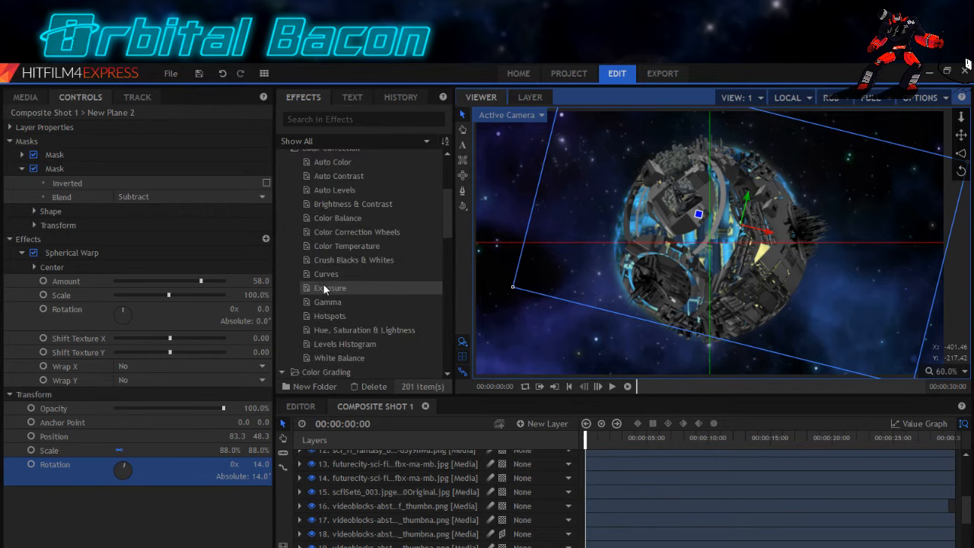
pyautogui.click(325, 204)
pyautogui.moveTo(69, 399); pyautogui.dragTo(68, 396)
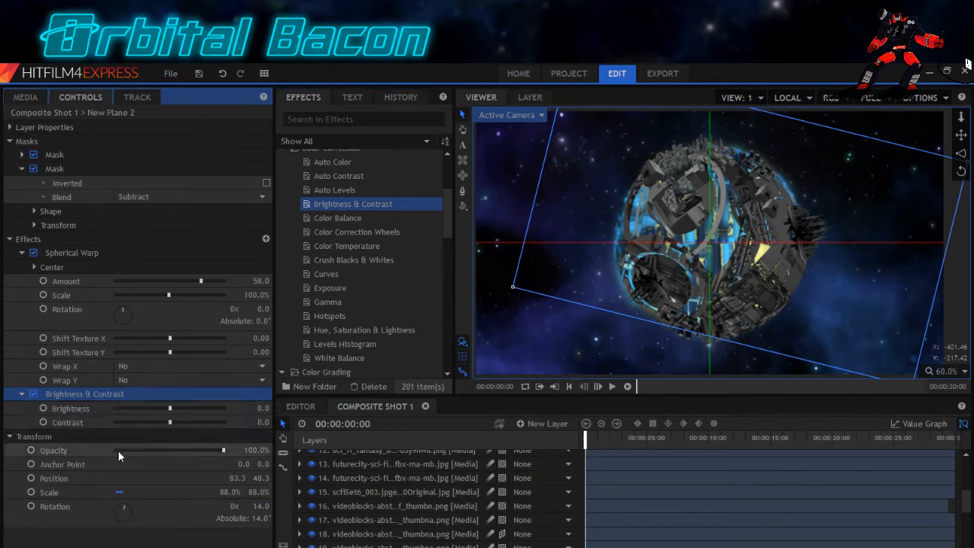
pyautogui.click(157, 406)
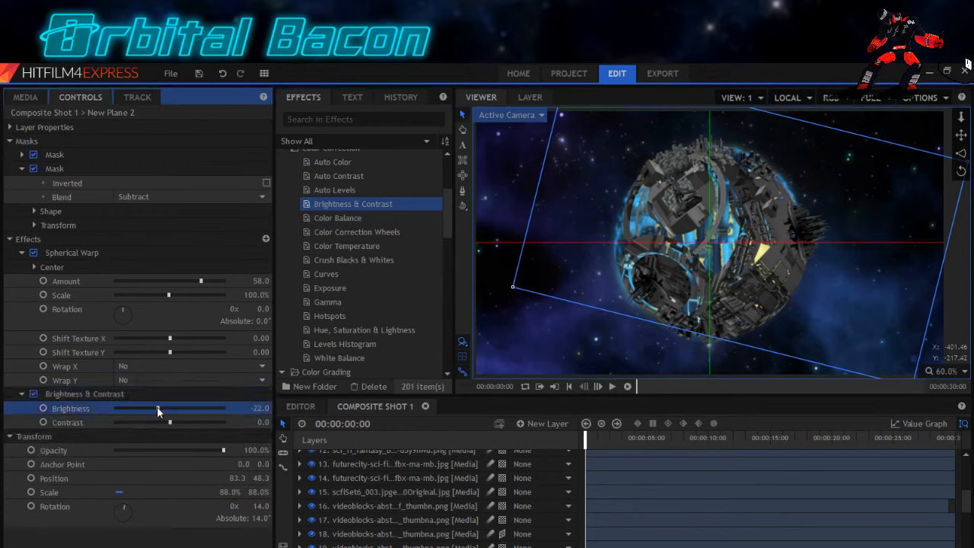
pyautogui.click(152, 409)
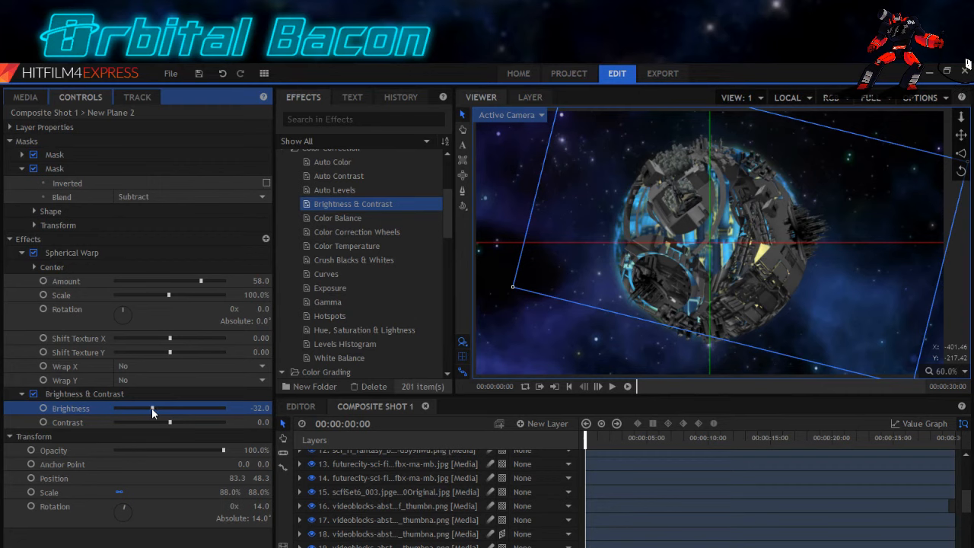
pyautogui.click(154, 408)
# Shift the 24-lowpoly building layer slightly up and right to about -73.5, 134.2.
pyautogui.scroll(4, 346, 533)
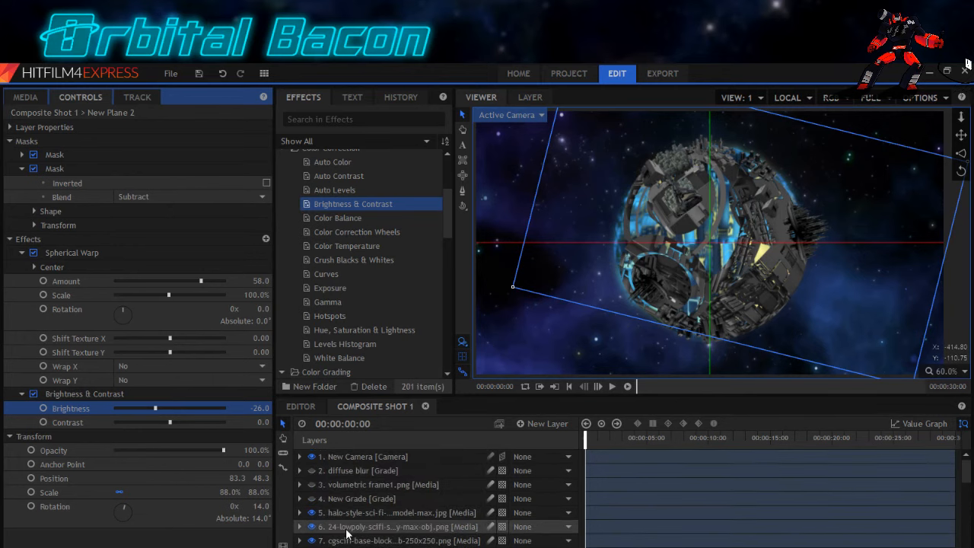
pyautogui.click(352, 516)
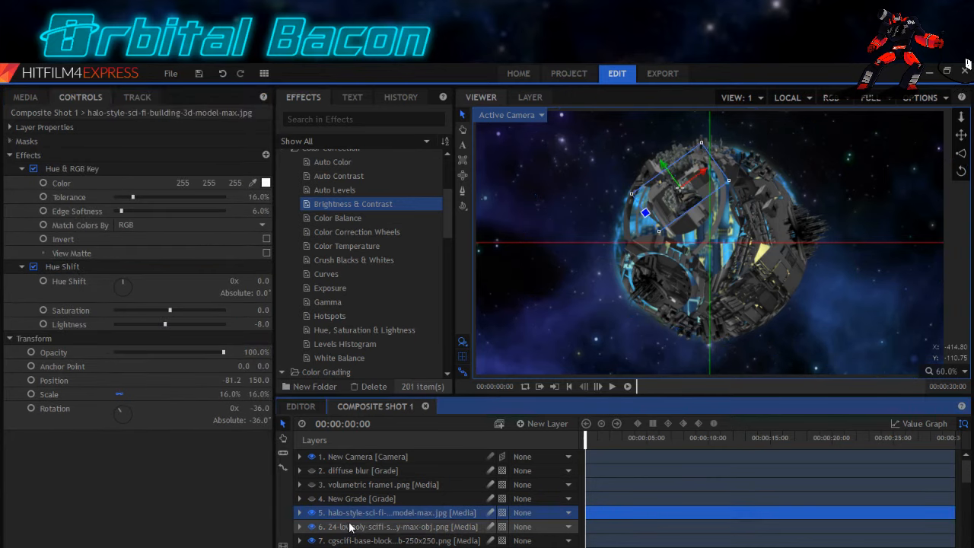
pyautogui.click(352, 526)
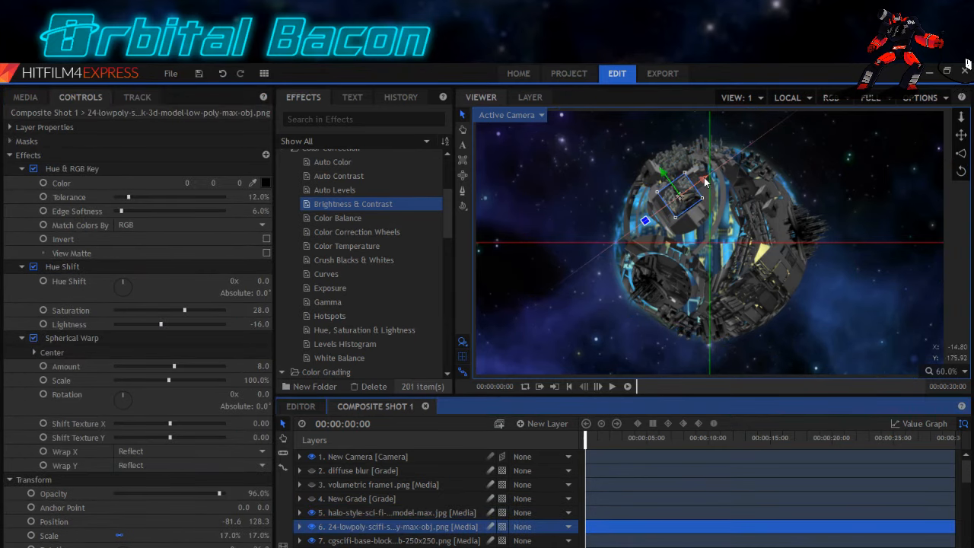
pyautogui.moveTo(704, 184); pyautogui.dragTo(708, 180)
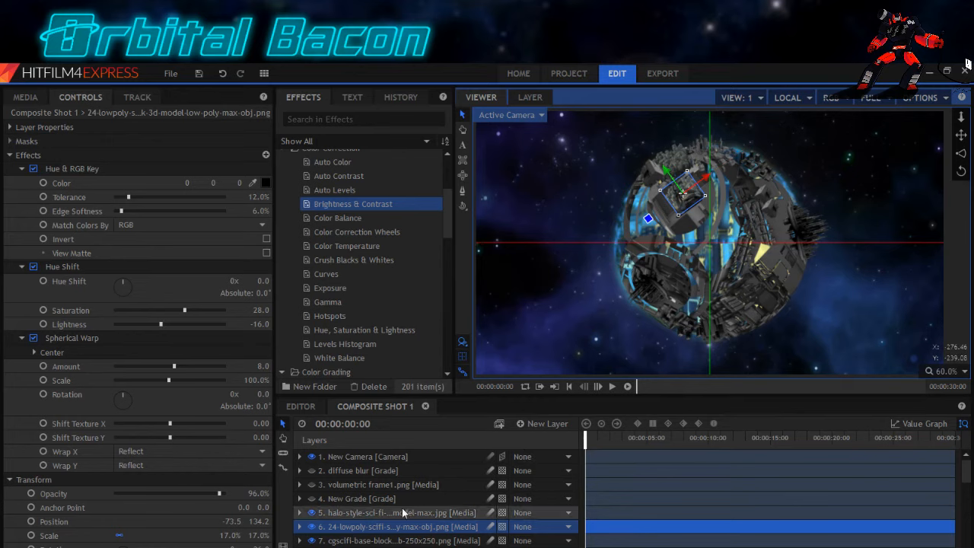
# Shift the halo-style building layer slightly down and left to about -88, 145, and select the camera layer.
pyautogui.click(396, 517)
pyautogui.click(700, 176)
pyautogui.moveTo(700, 177); pyautogui.dragTo(699, 178)
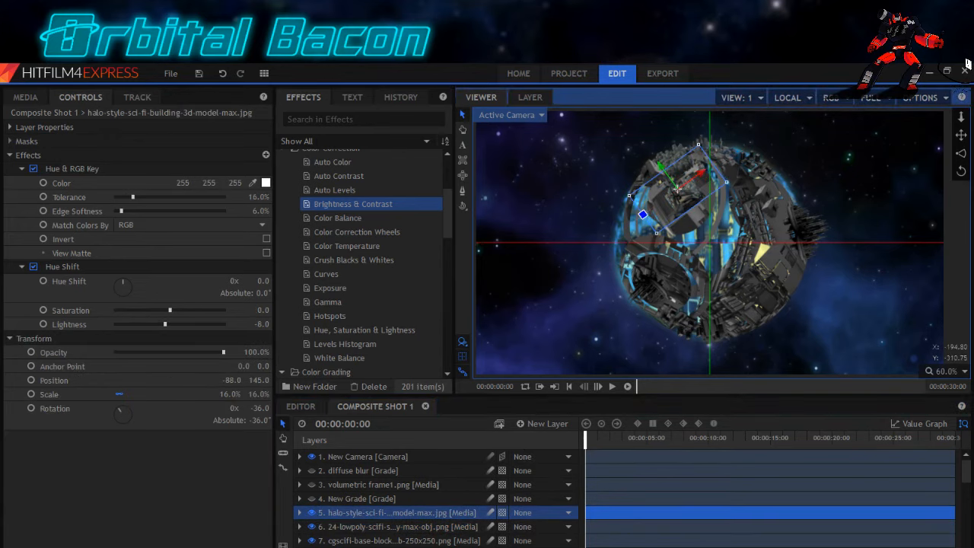
pyautogui.click(360, 456)
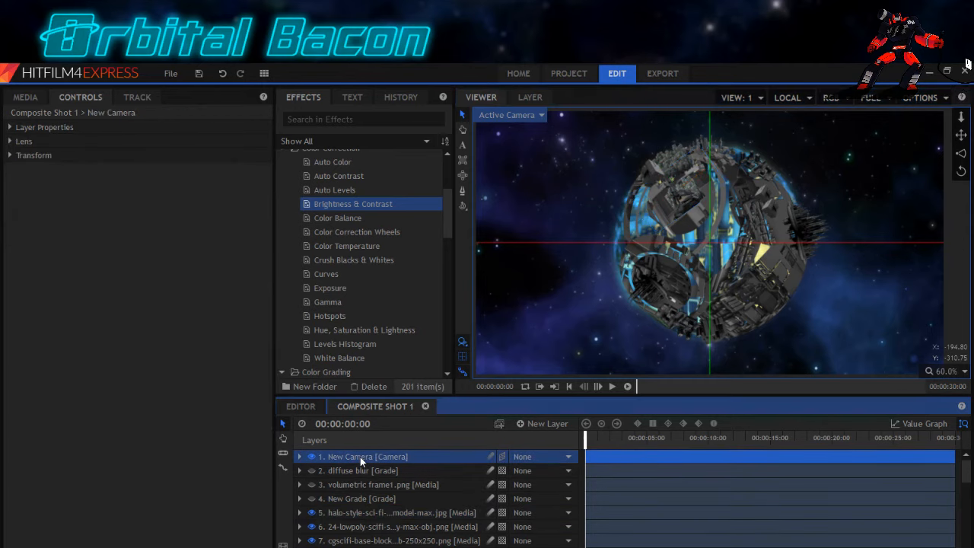
# Shift the upper 24-lowpoly building layer to about -93.5, 145.8 and the halo-style building to about -83, 173.4, and select the camera layer.
pyautogui.click(352, 530)
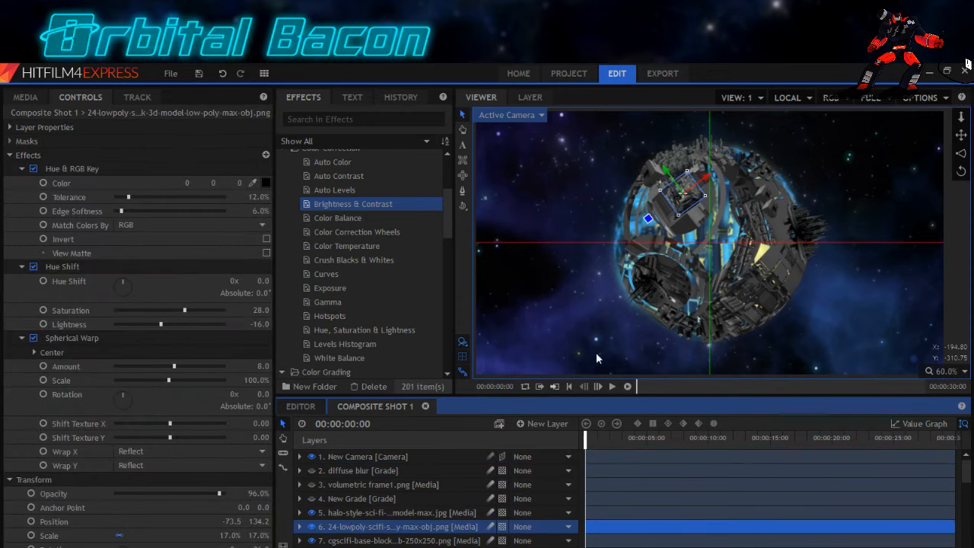
pyautogui.moveTo(683, 196); pyautogui.dragTo(677, 194)
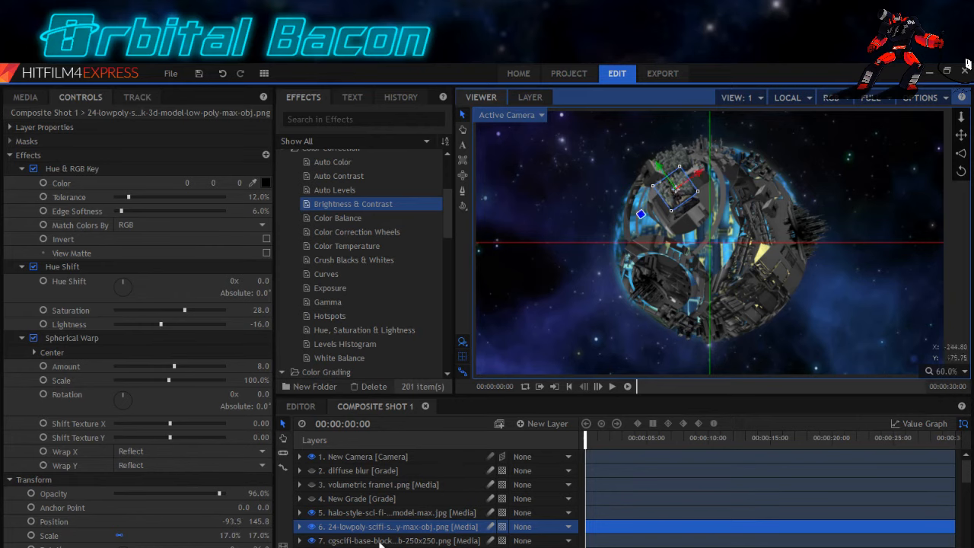
pyautogui.click(644, 282)
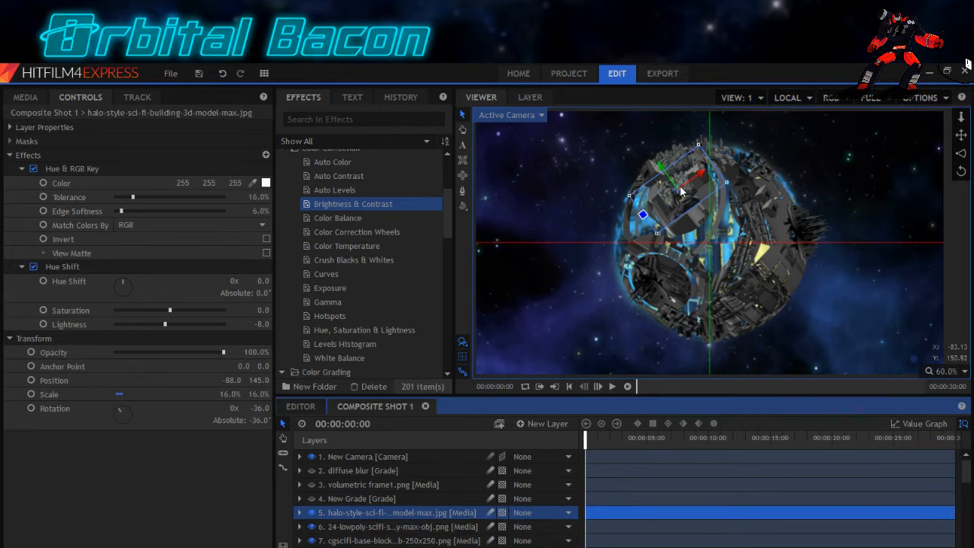
pyautogui.moveTo(680, 195); pyautogui.dragTo(682, 184)
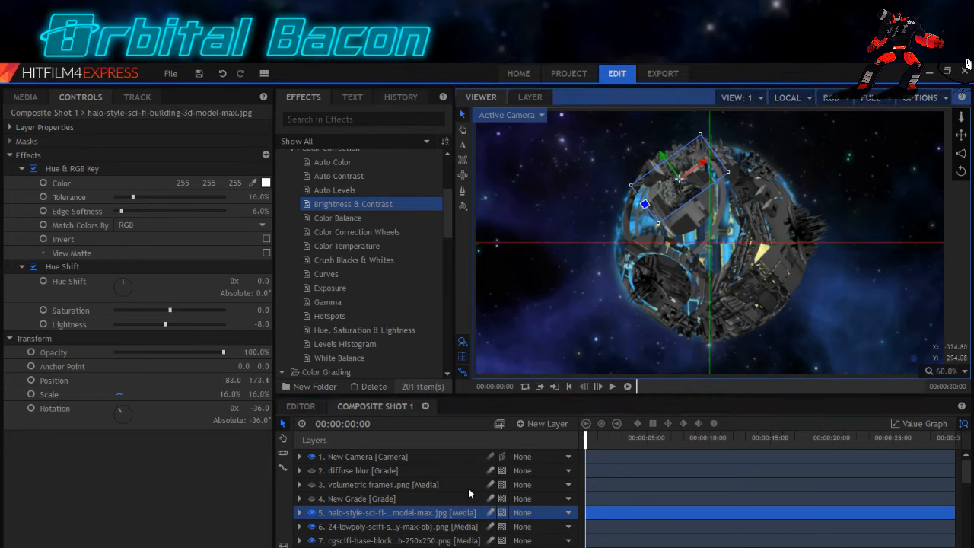
pyautogui.click(375, 458)
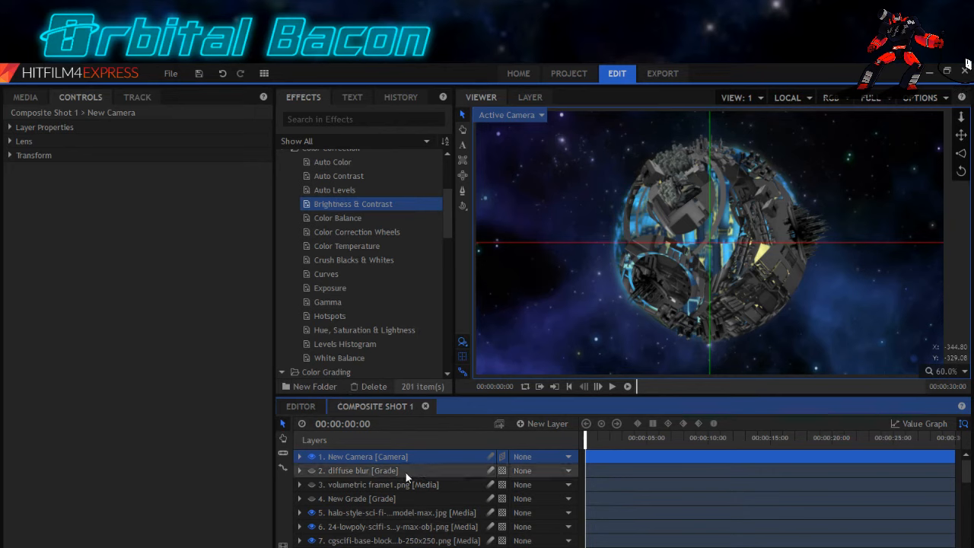
# Go through the building layers from the cgscifi-base-block pieces down to scifiSet6_003 to see which part of the sphere each one covers.
pyautogui.click(384, 547)
pyautogui.press('Down')
pyautogui.press('Down')
pyautogui.press('Down')
pyautogui.press('Down')
pyautogui.press('Down')
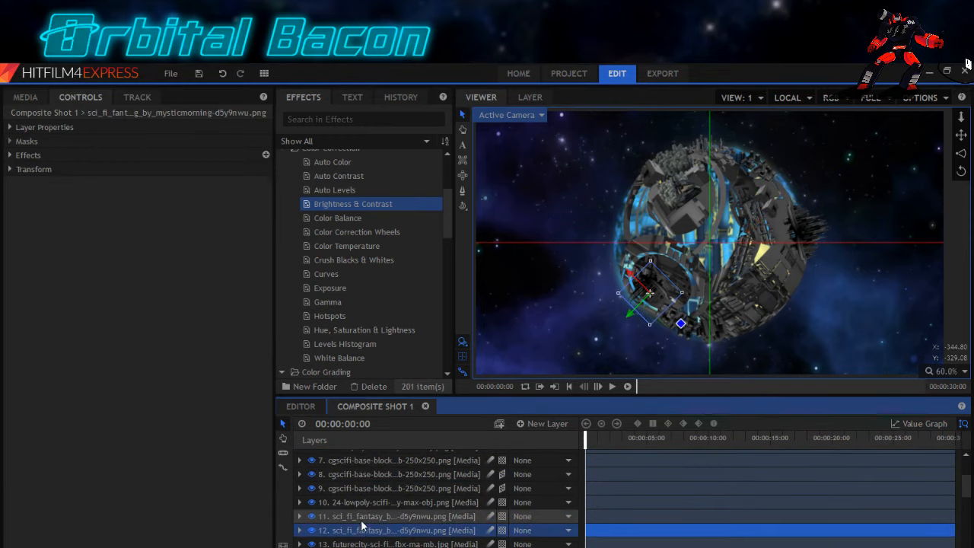
pyautogui.press('Up')
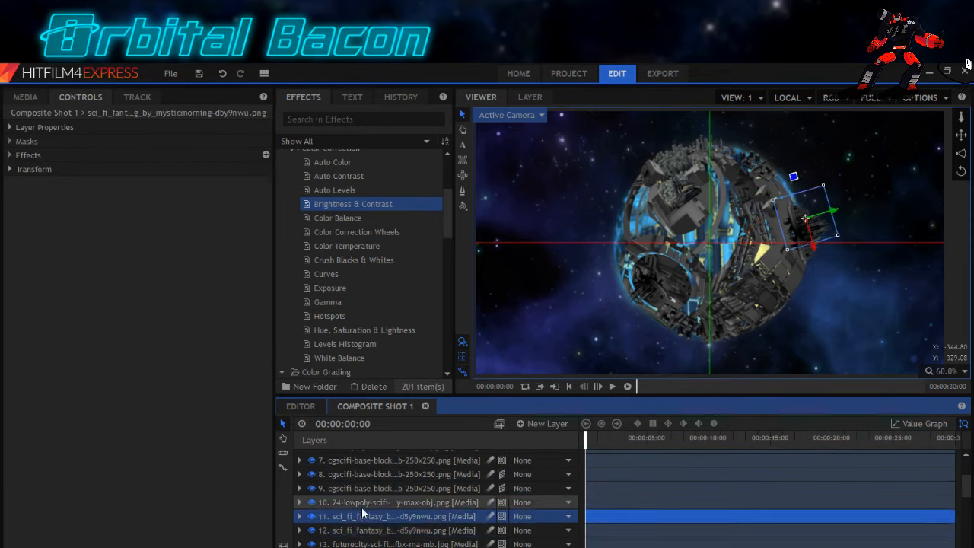
pyautogui.click(364, 505)
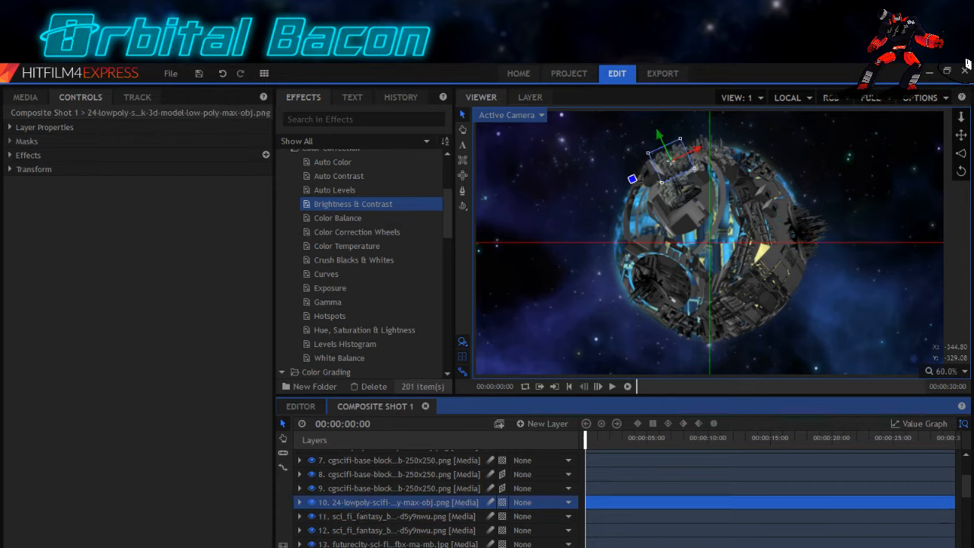
pyautogui.press('Down')
pyautogui.press('Down')
pyautogui.press('Down')
pyautogui.press('Down')
pyautogui.press('Down')
pyautogui.scroll(-3, 363, 536)
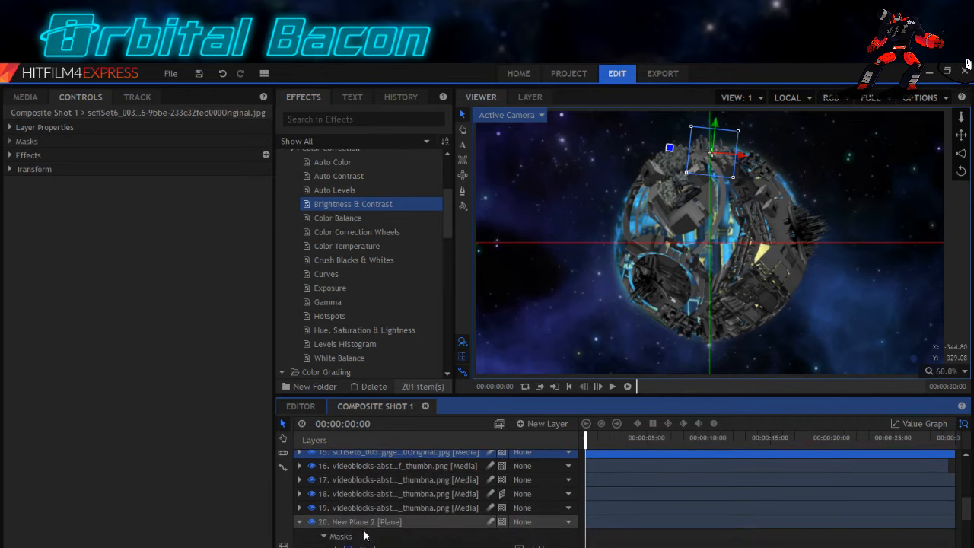
# Collapse New Plane 2 and duplicate the cgscifi-base-tower-kit03-10.png layer.
pyautogui.click(299, 521)
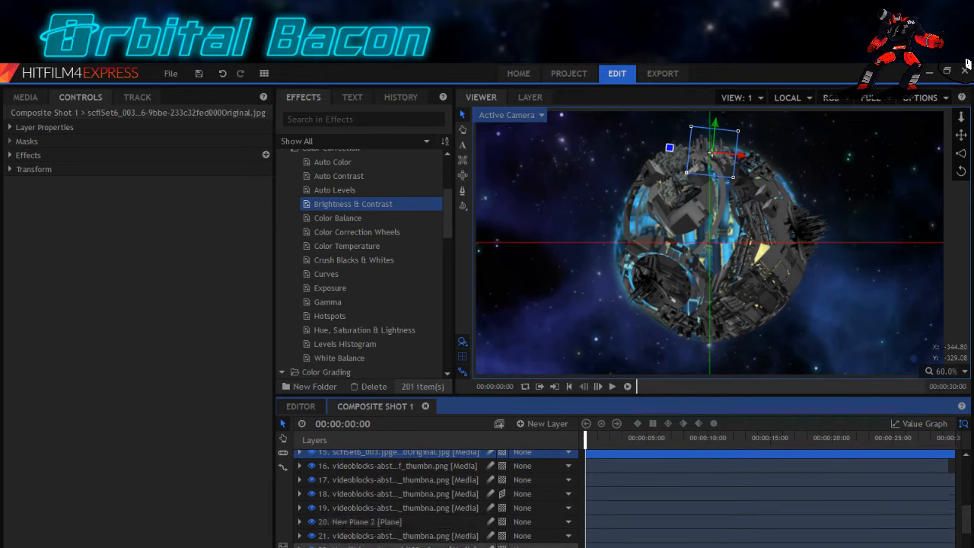
pyautogui.click(372, 545)
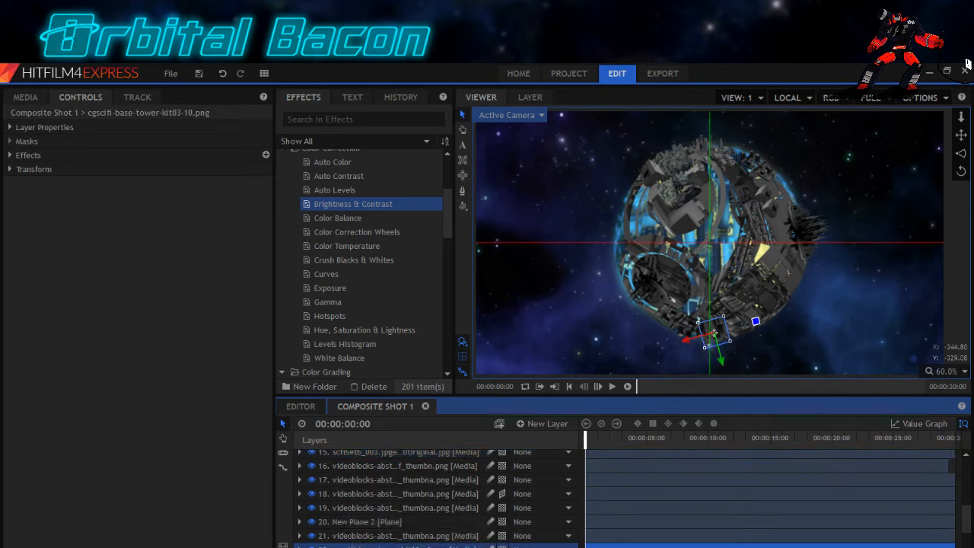
pyautogui.rightClick(354, 545)
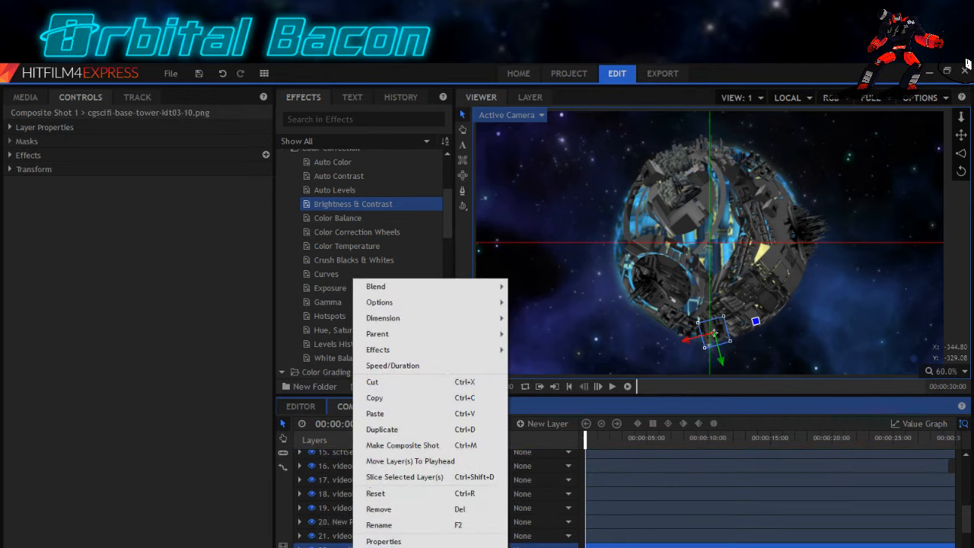
pyautogui.click(379, 431)
pyautogui.click(388, 446)
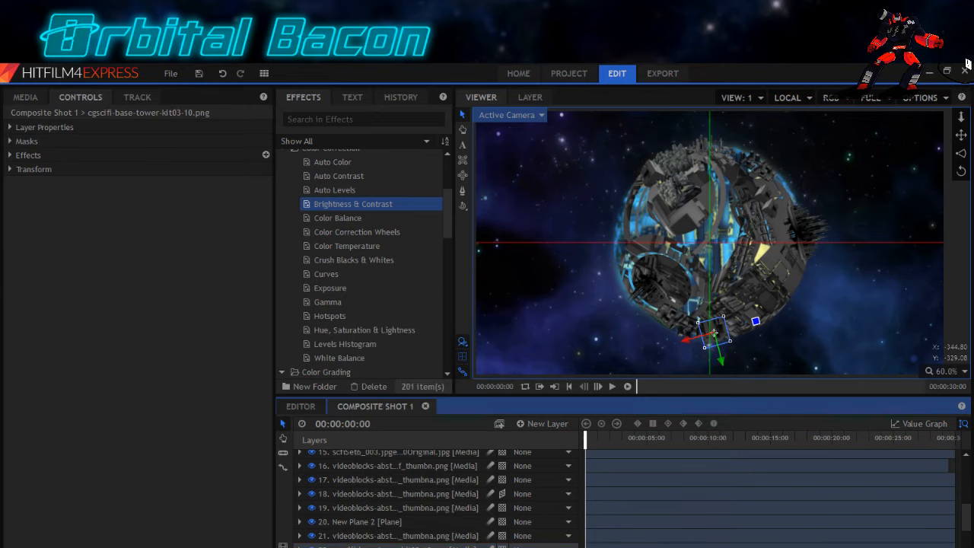
# Move the duplicated tower to the sphere's left edge at about -255.2, 7 and set its rotation to 273°.
pyautogui.click(9, 170)
pyautogui.moveTo(256, 239); pyautogui.dragTo(357, 309)
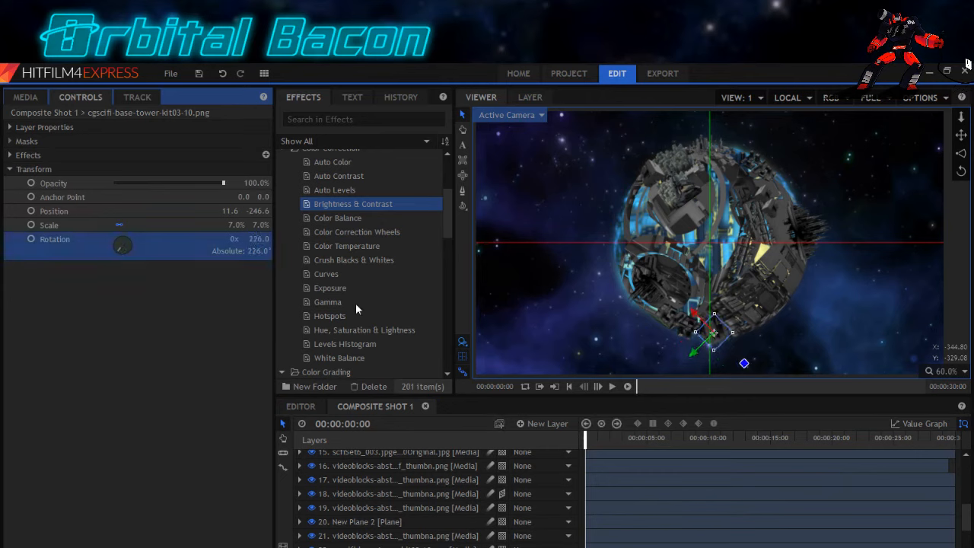
pyautogui.click(672, 300)
pyautogui.moveTo(673, 301); pyautogui.dragTo(592, 278)
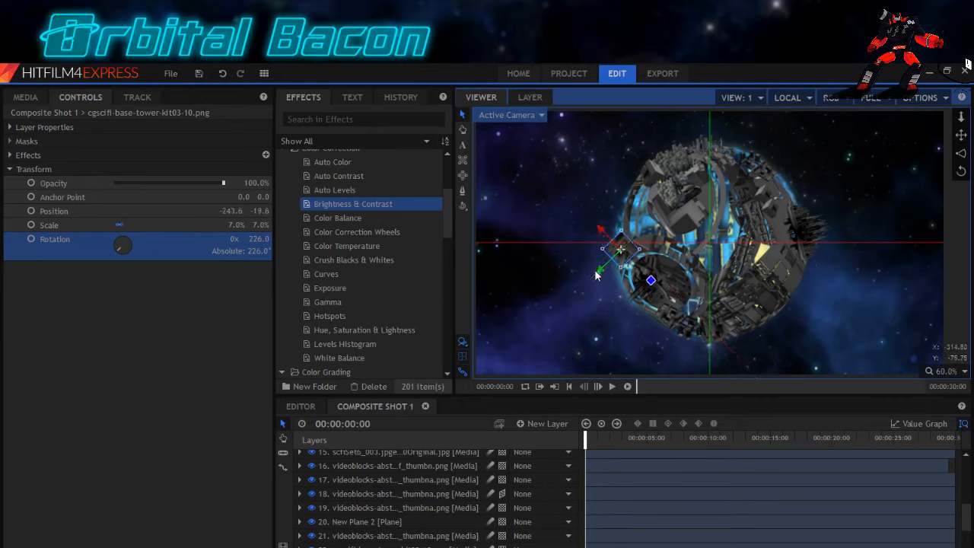
pyautogui.moveTo(259, 238); pyautogui.dragTo(295, 238)
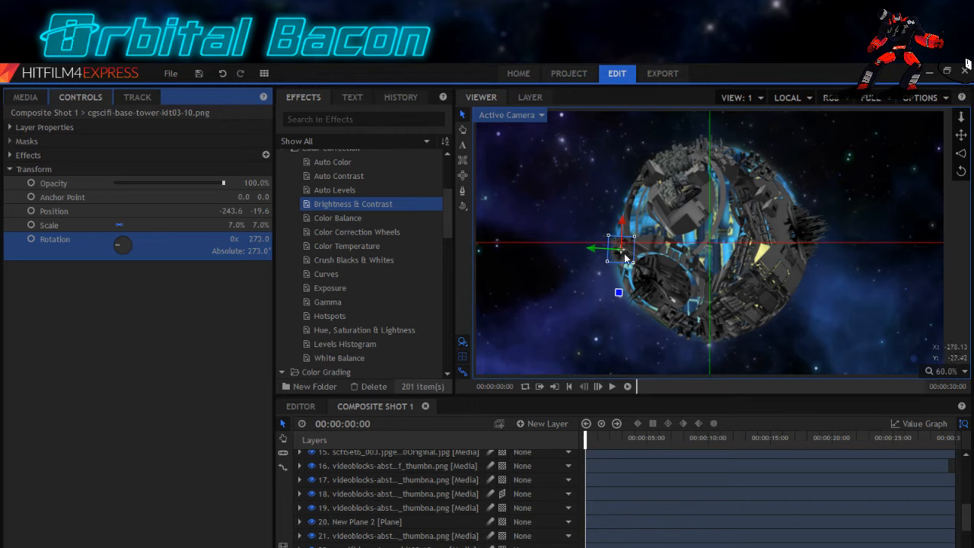
pyautogui.moveTo(624, 256); pyautogui.dragTo(618, 241)
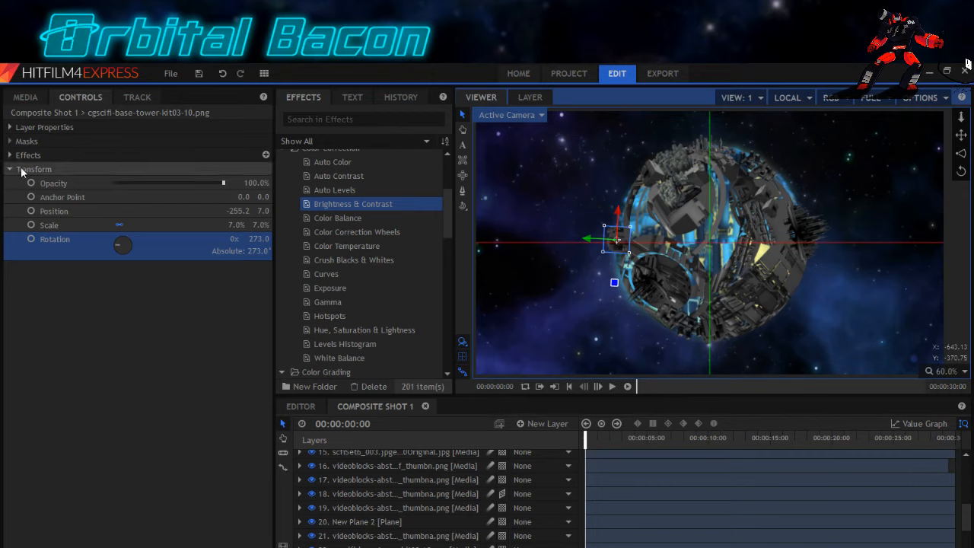
# Duplicate the left-edge tower, move the copy just above it to about -252.9, 51, set its scale to 6%, and select the camera layer.
pyautogui.rightClick(363, 546)
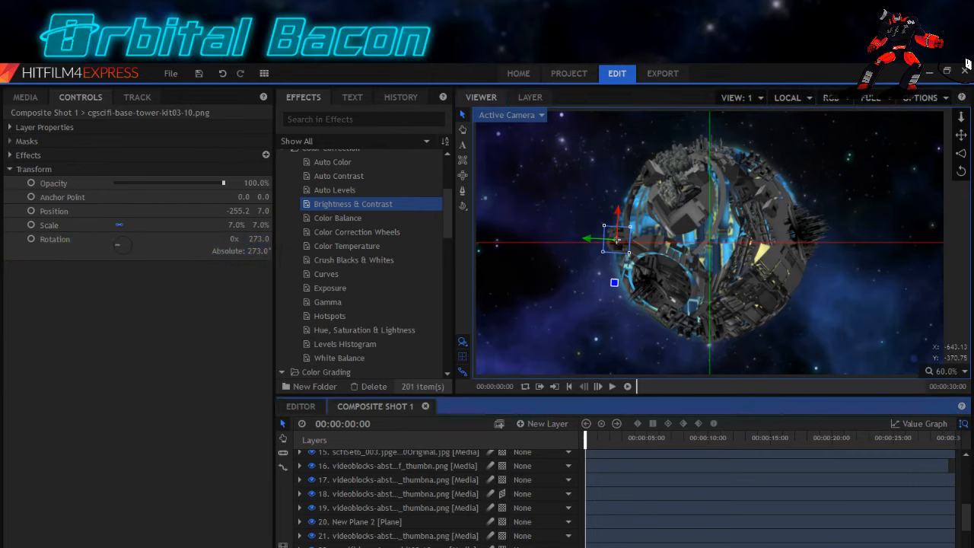
pyautogui.click(409, 440)
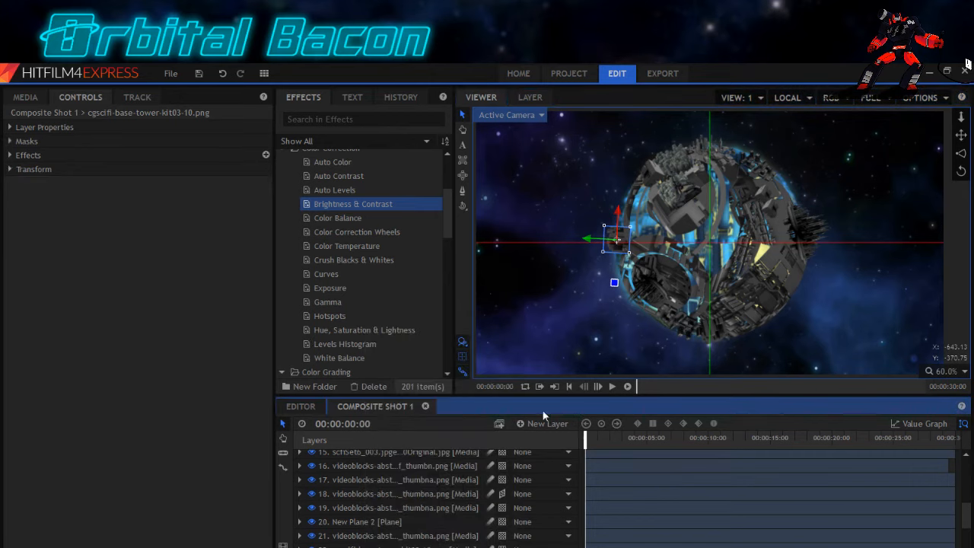
pyautogui.moveTo(619, 217); pyautogui.dragTo(619, 194)
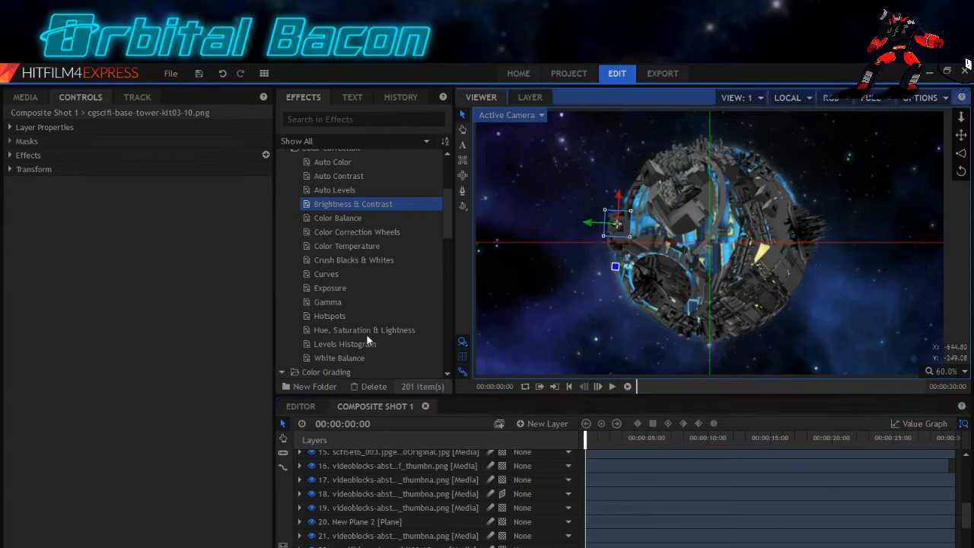
pyautogui.click(11, 169)
pyautogui.click(239, 225)
pyautogui.write('6')
pyautogui.press('Return')
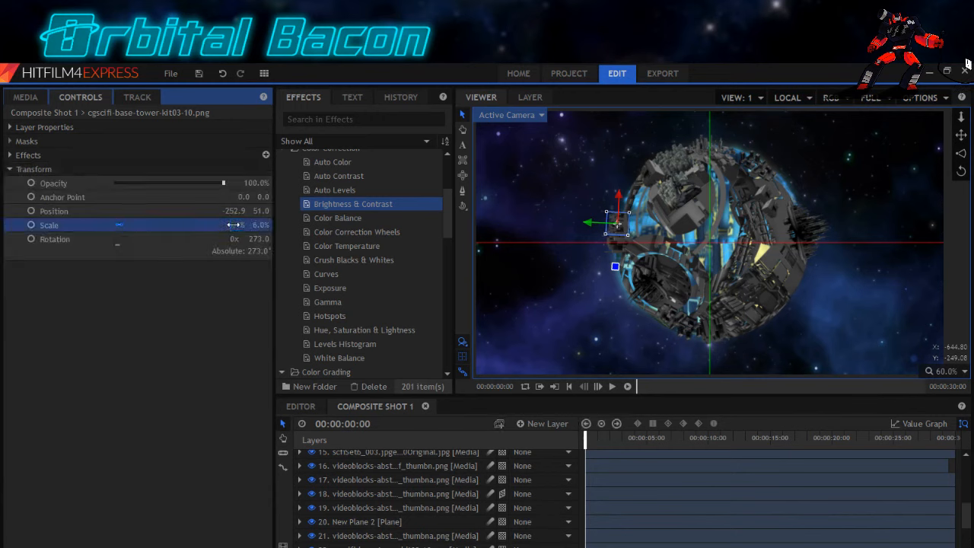
pyautogui.scroll(5, 387, 498)
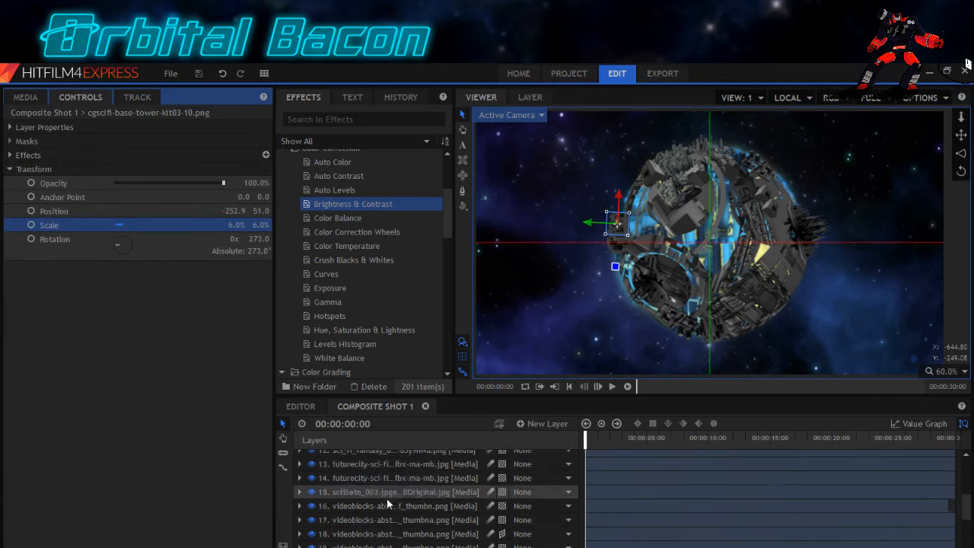
pyautogui.click(381, 457)
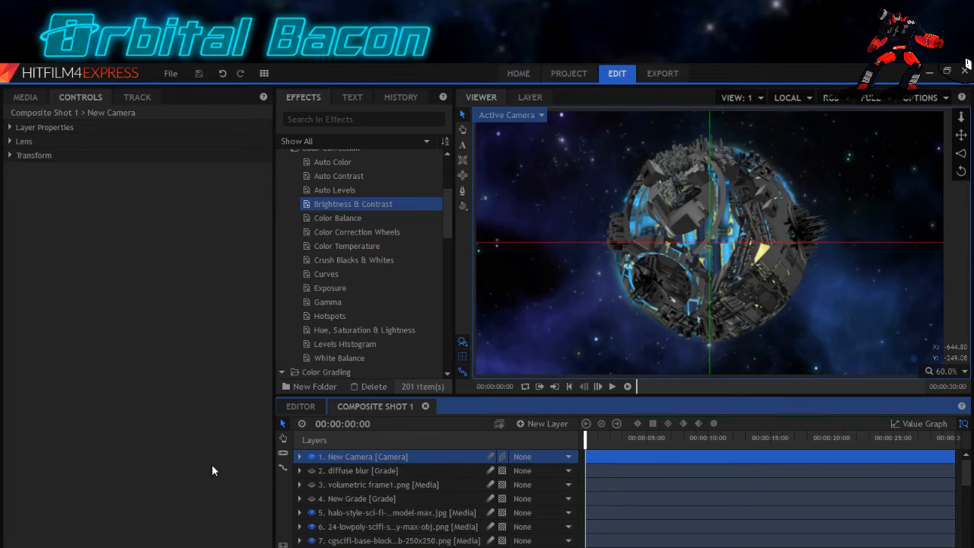
# Preview the composite with the diffuse blur and volumetric frame1.png layers visible, and hide both again.
pyautogui.click(312, 470)
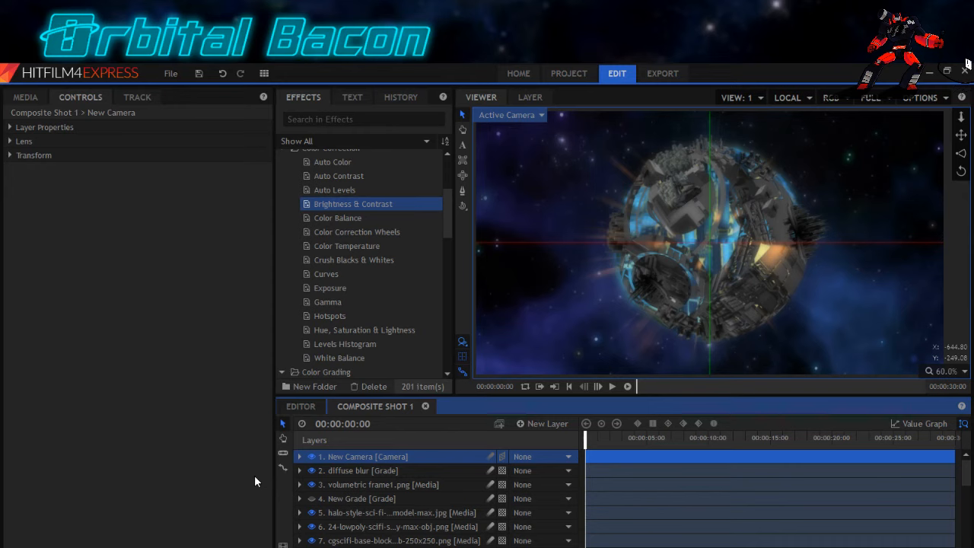
pyautogui.click(313, 470)
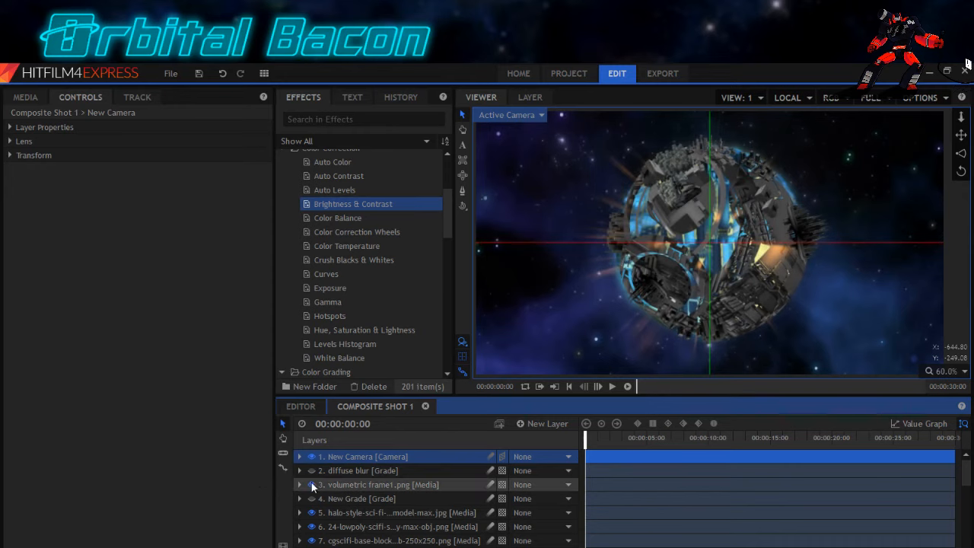
pyautogui.click(311, 484)
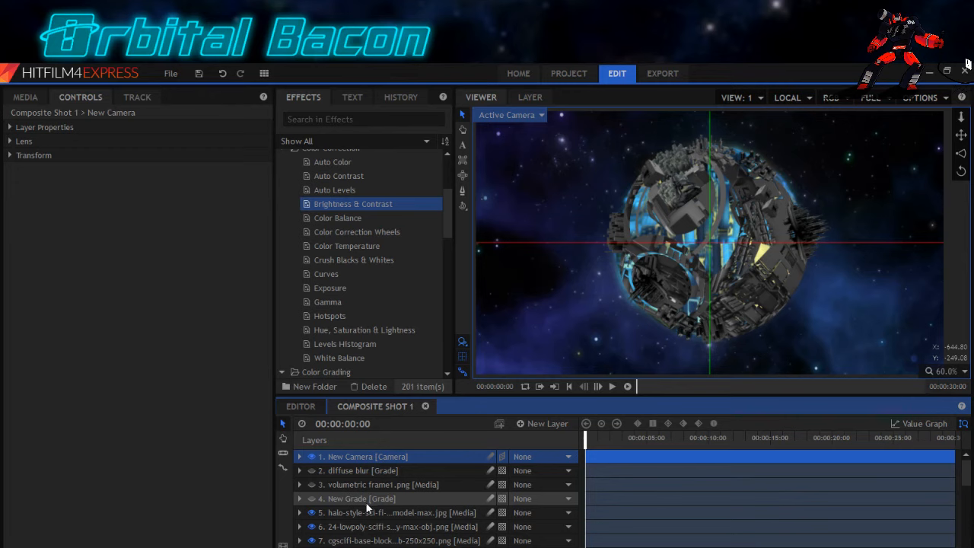
# Apply the Blur effect to the sci_fi_fantasy building layer on the sphere's right edge.
pyautogui.click(357, 531)
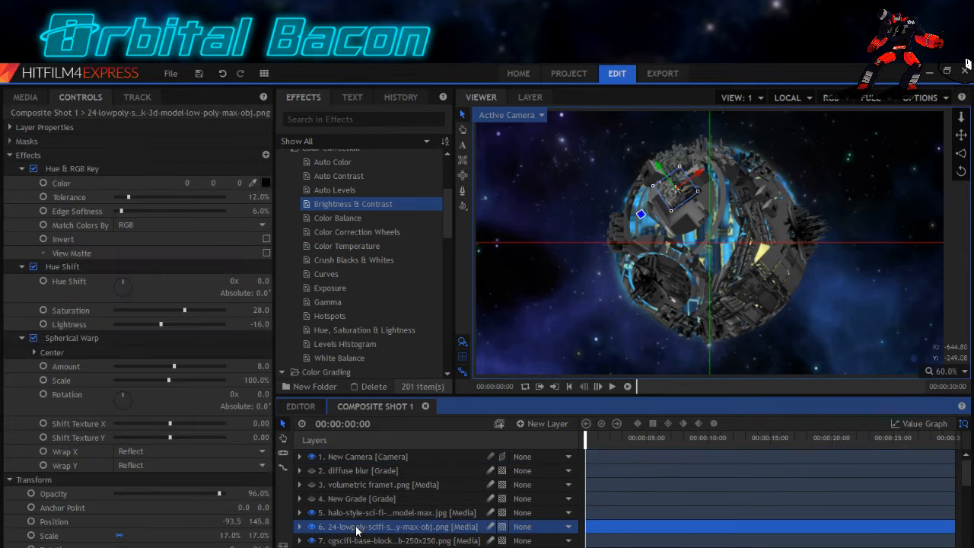
pyautogui.scroll(-1, 357, 531)
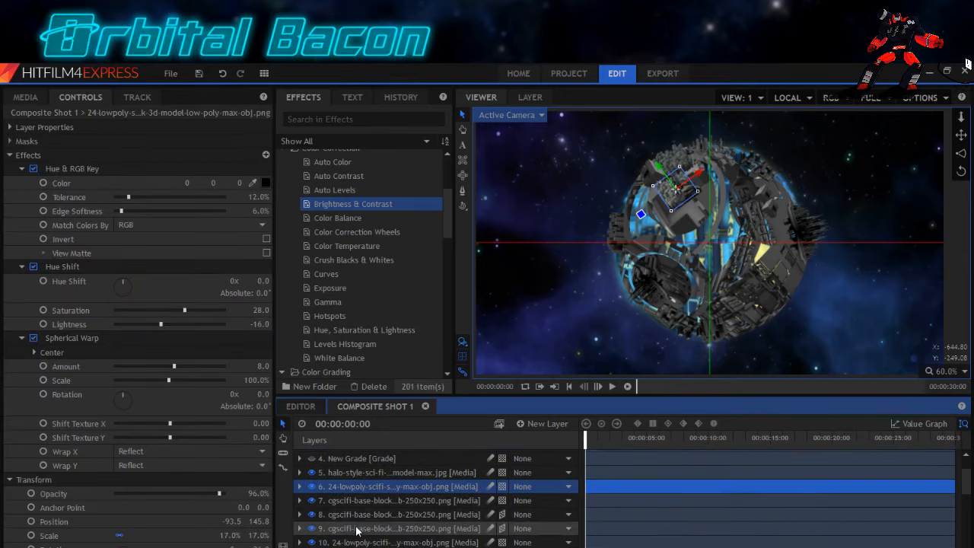
pyautogui.click(350, 503)
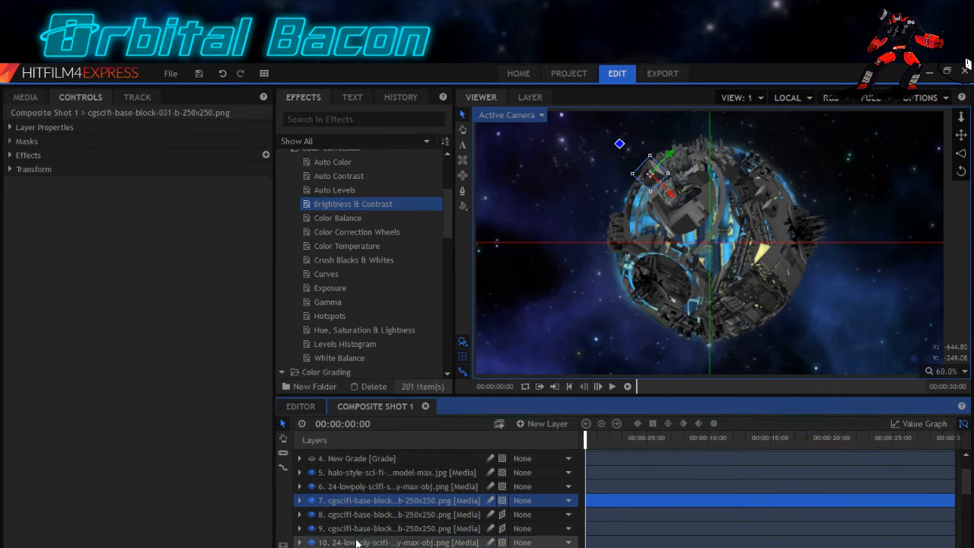
pyautogui.click(357, 542)
pyautogui.scroll(-1, 352, 533)
pyautogui.click(351, 518)
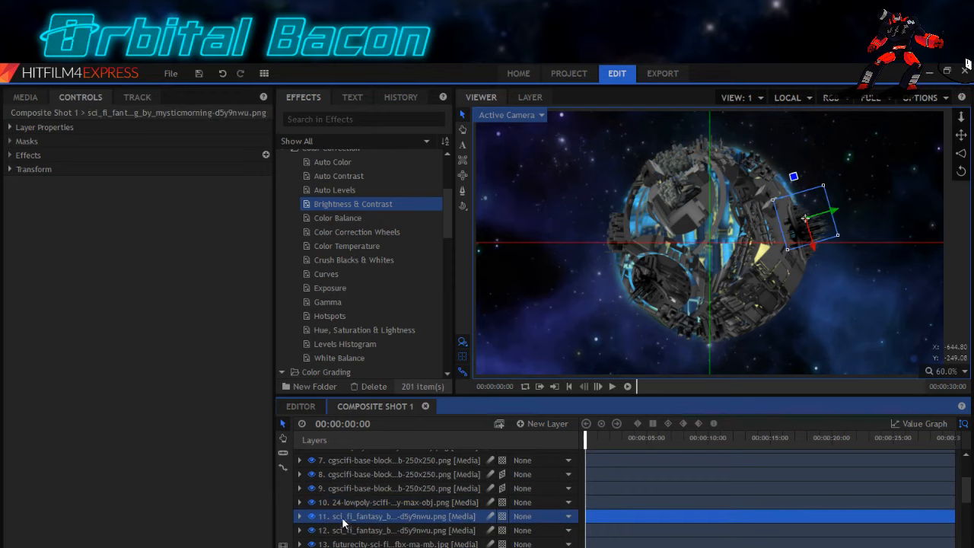
pyautogui.scroll(3, 295, 235)
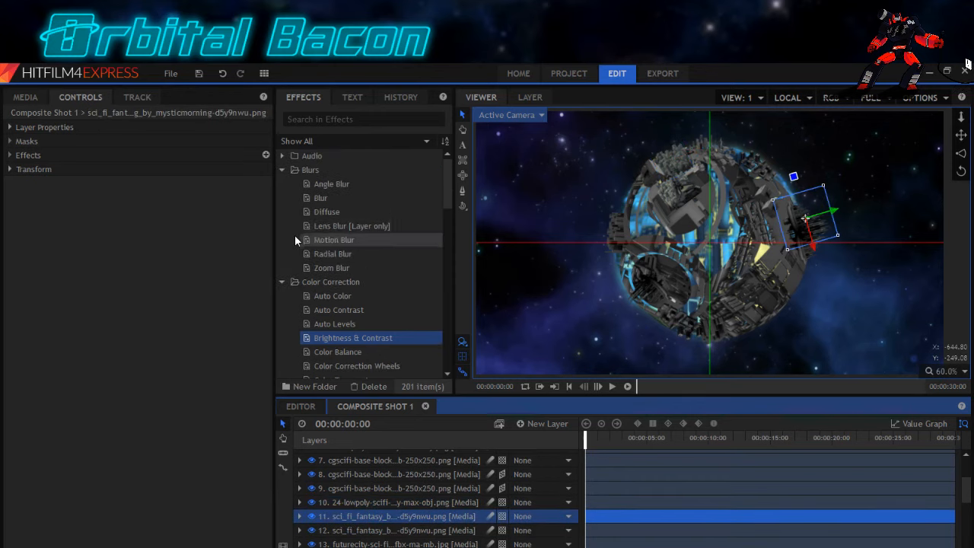
pyautogui.click(304, 200)
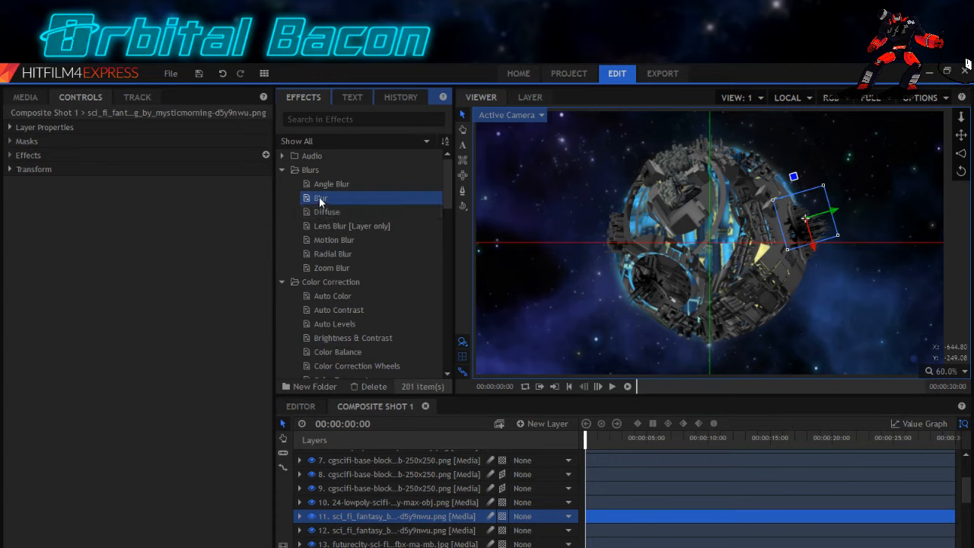
pyautogui.moveTo(21, 157); pyautogui.dragTo(21, 160)
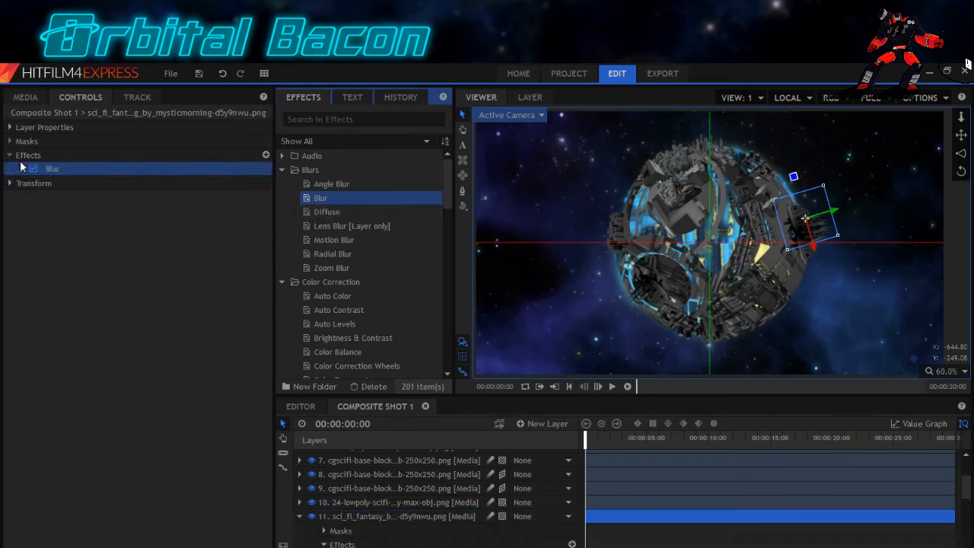
# Set the Blur radius to 8 px, collapse the layer and select the other sci_fi_fantasy layer at the sphere's lower left.
pyautogui.click(22, 170)
pyautogui.click(258, 183)
pyautogui.write('0')
pyautogui.press('Return')
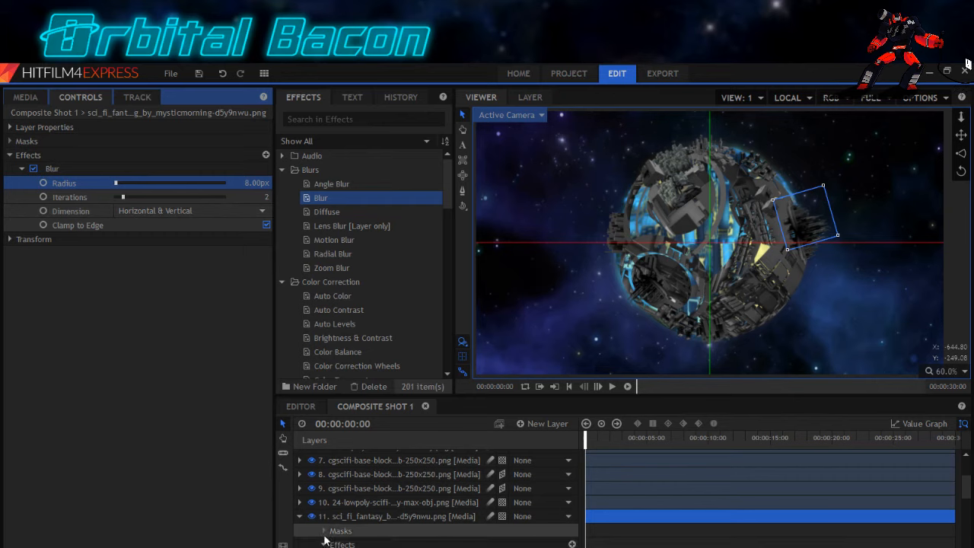
pyautogui.click(300, 516)
pyautogui.click(330, 531)
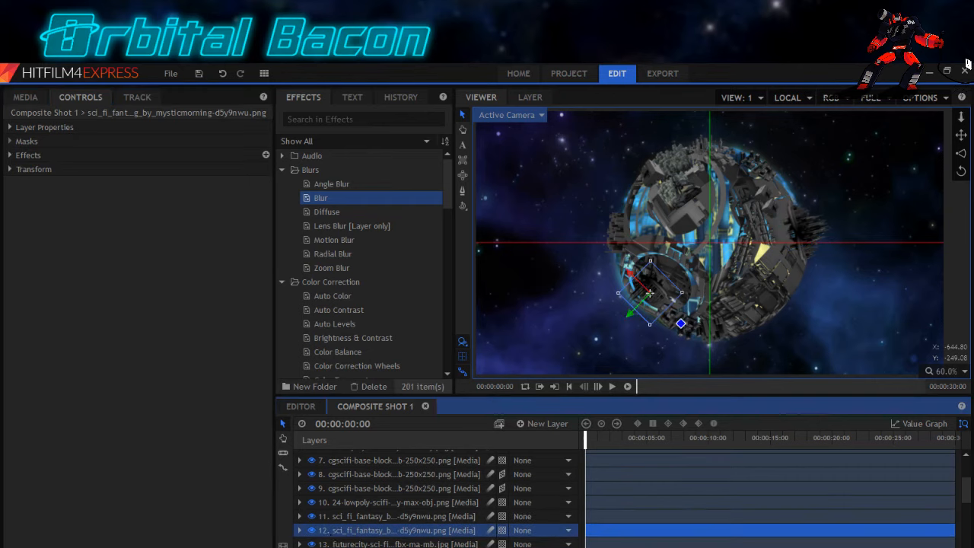
# Check the layers below the sci_fi_fantasy buildings and rename videoblocks layer 16 as circle 1.
pyautogui.click(332, 542)
pyautogui.scroll(-1, 343, 536)
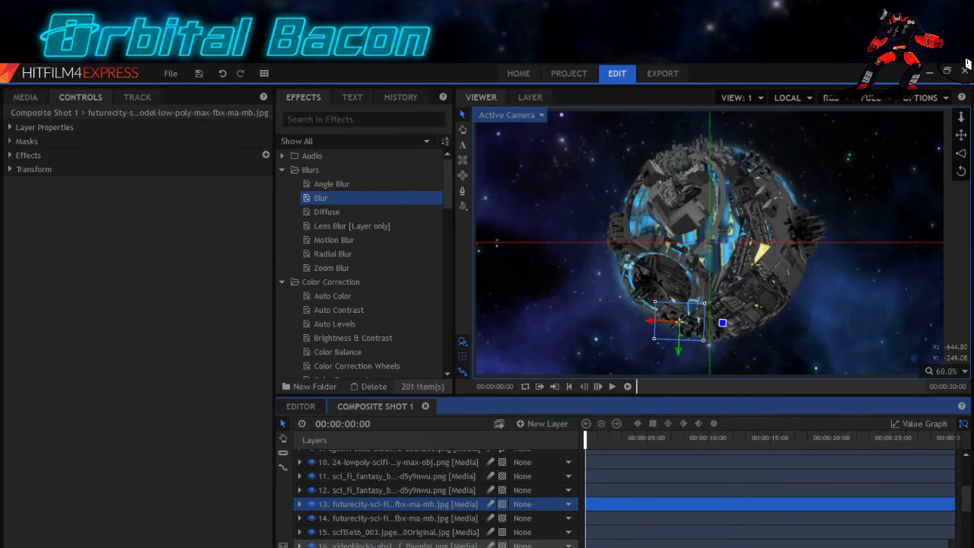
pyautogui.click(346, 536)
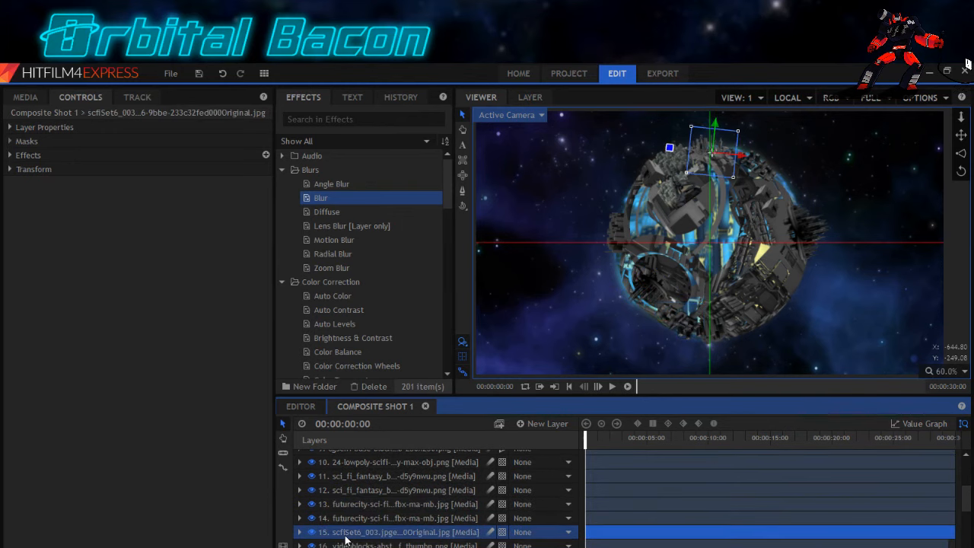
pyautogui.click(345, 544)
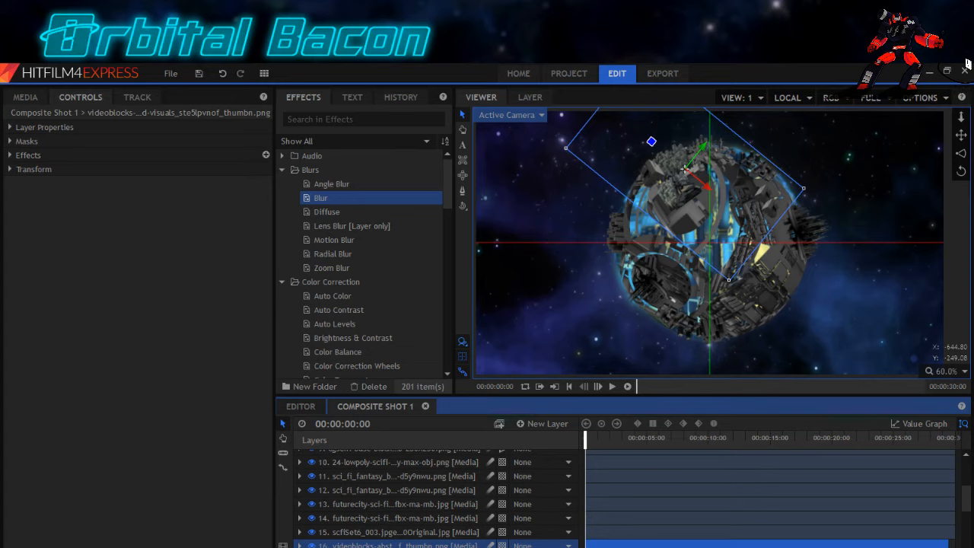
pyautogui.press('F2')
pyautogui.write('c')
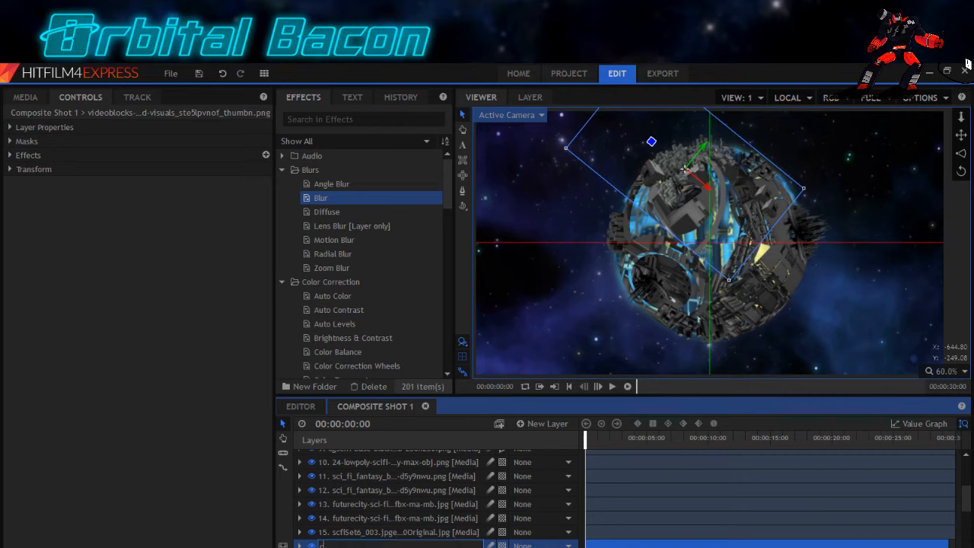
pyautogui.write('ircle 1')
pyautogui.press('Return')
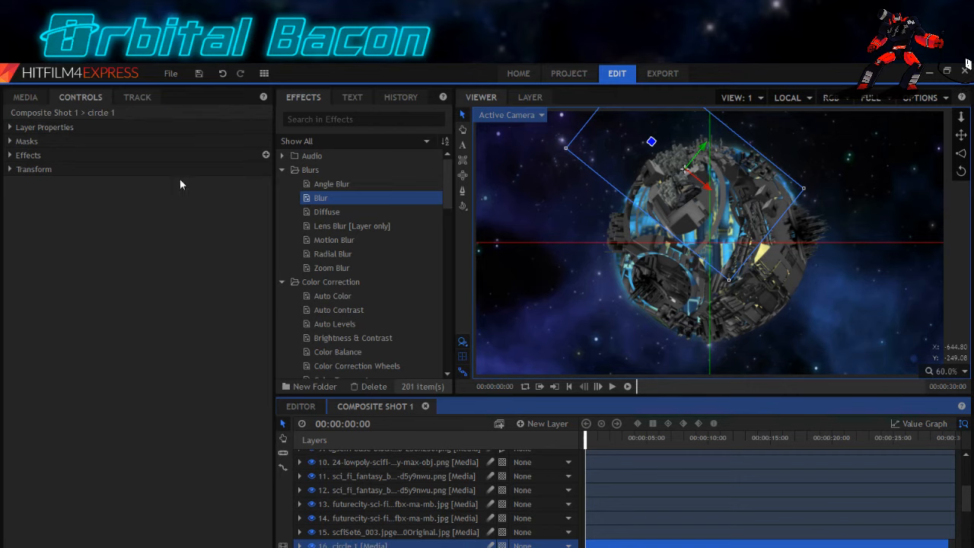
# Apply the Blur effect to circle 1, set its radius to 2 px, and compare the layer with and without it.
pyautogui.click(28, 156)
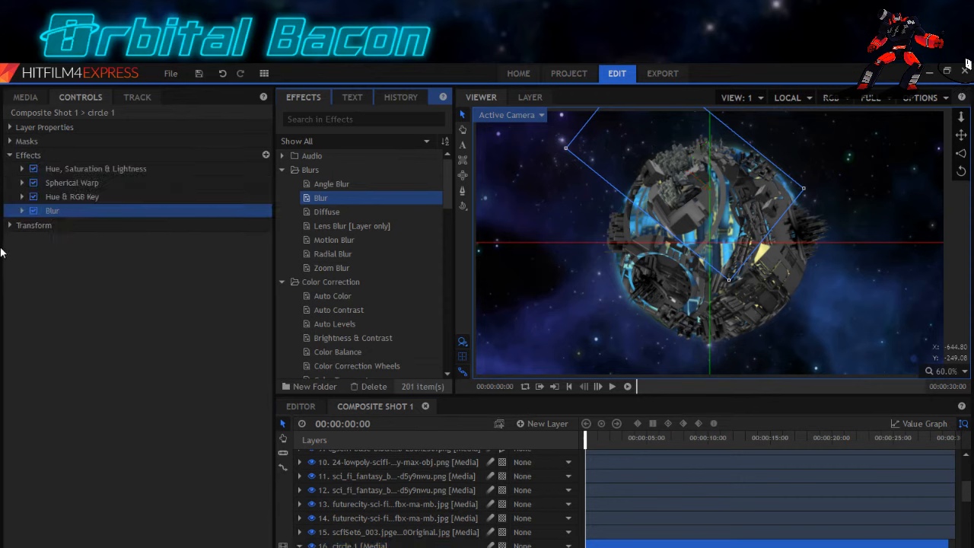
pyautogui.click(22, 211)
pyautogui.click(254, 225)
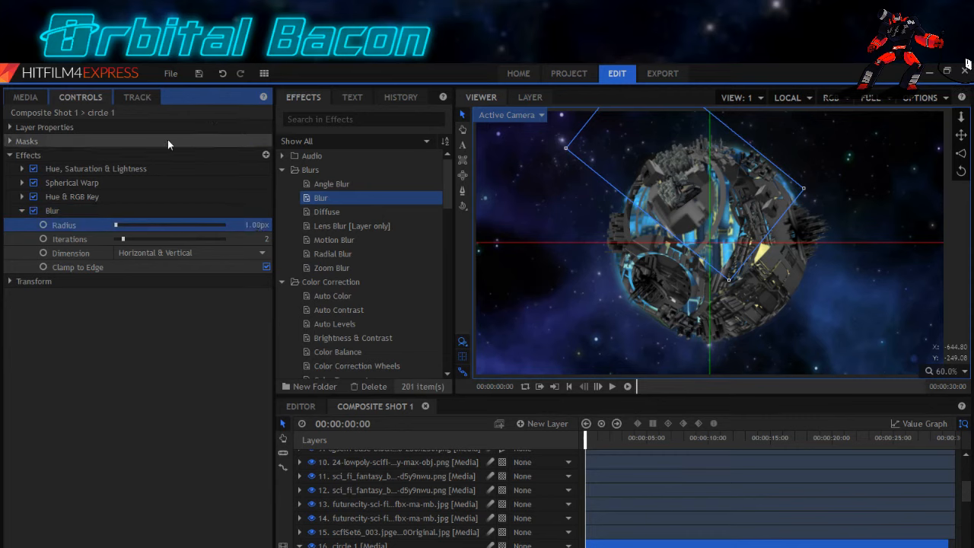
pyautogui.click(33, 211)
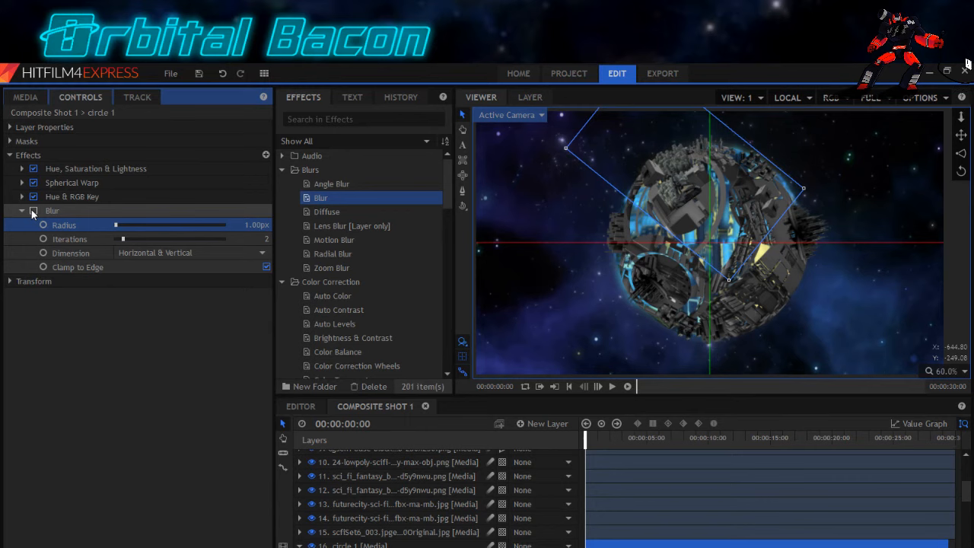
pyautogui.click(33, 211)
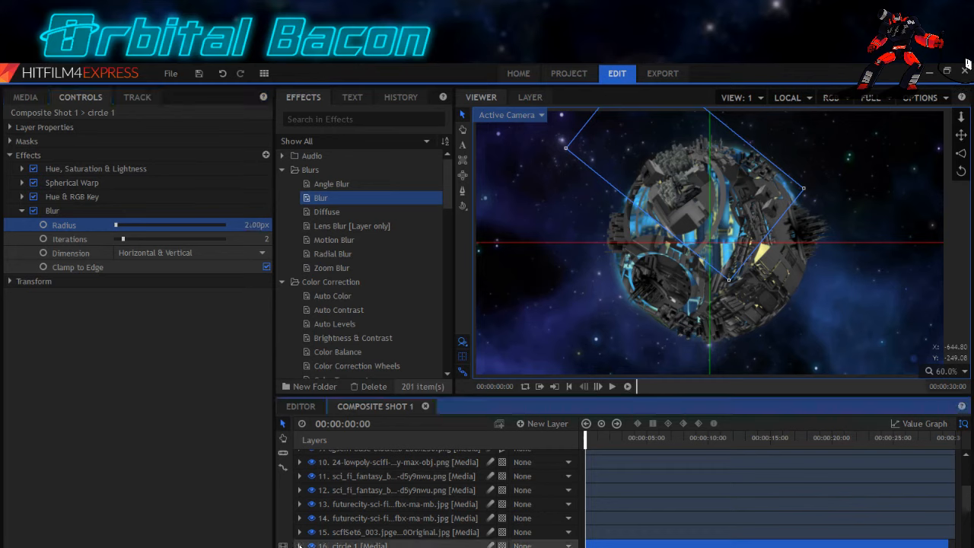
# Apply the Blur effect to the halo-style building layer with a 3 px radius and collapse the layer.
pyautogui.scroll(3, 339, 538)
pyautogui.click(336, 521)
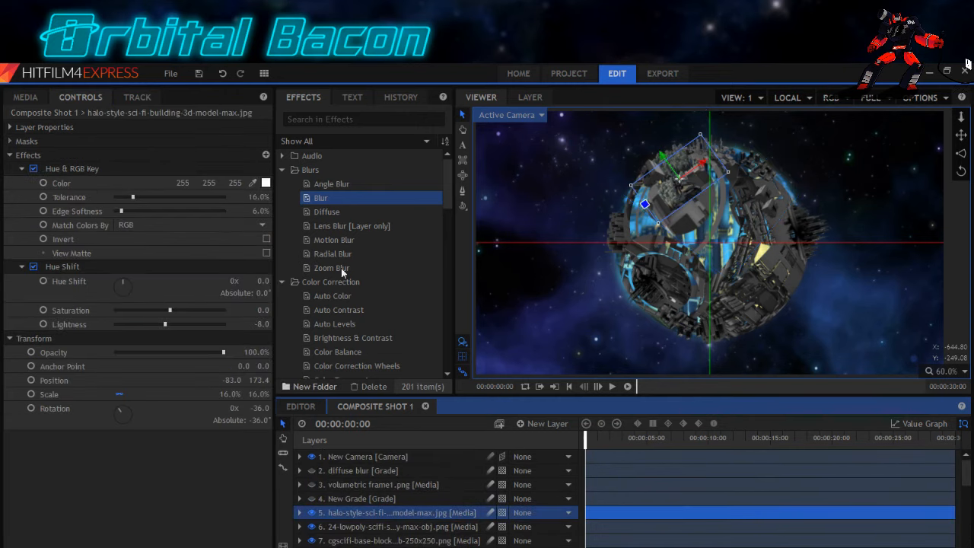
pyautogui.moveTo(320, 199); pyautogui.dragTo(61, 342)
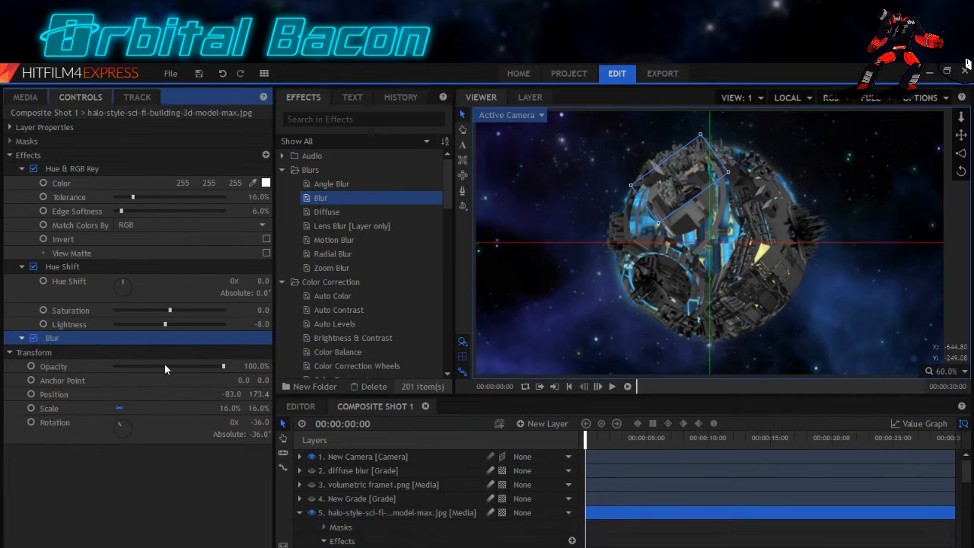
pyautogui.click(258, 353)
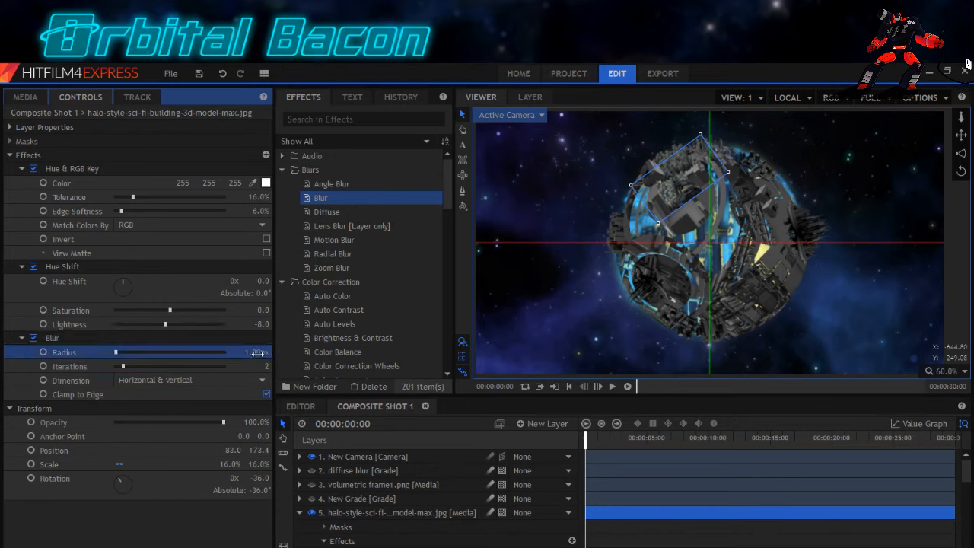
pyautogui.click(258, 353)
pyautogui.write('3')
pyautogui.press('Return')
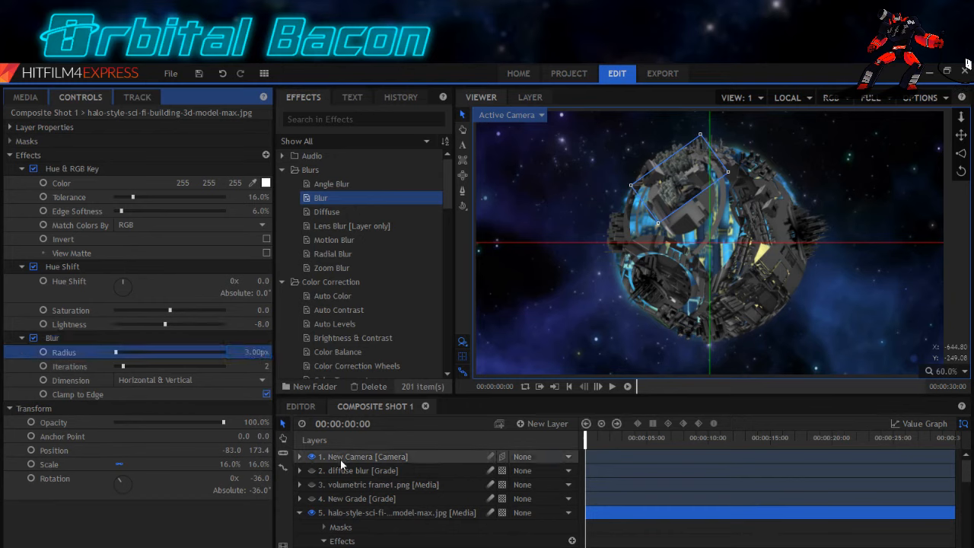
pyautogui.click(300, 513)
# Identify videoblocks layer 17 by switching its visibility off and on, and rename it as circle 2.
pyautogui.scroll(-4, 363, 533)
pyautogui.scroll(-2, 363, 533)
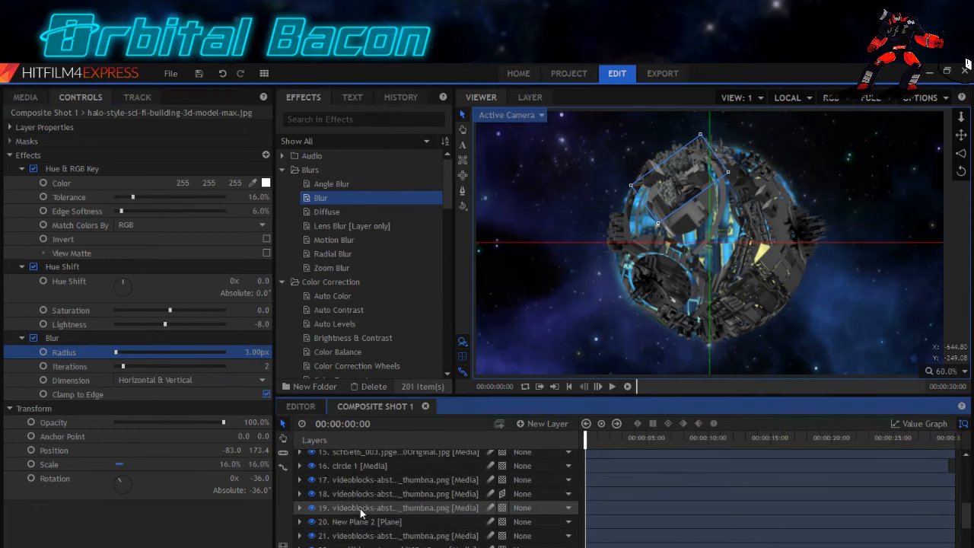
pyautogui.click(356, 481)
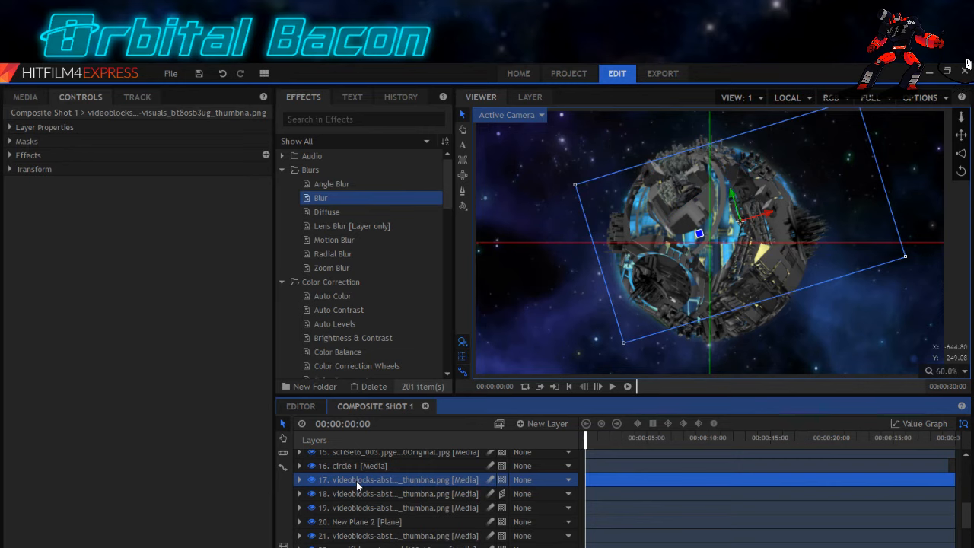
pyautogui.click(313, 481)
pyautogui.click(314, 480)
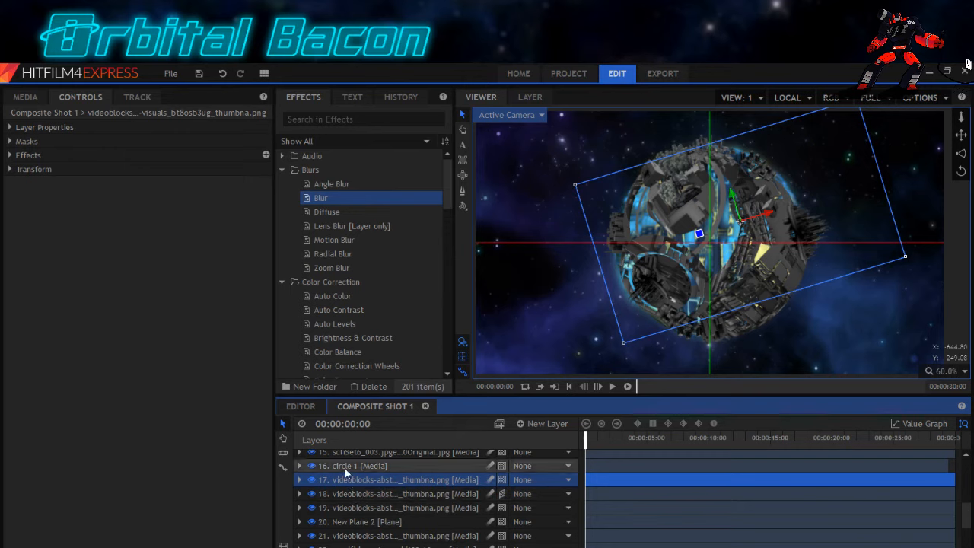
pyautogui.press('F2')
pyautogui.write('cir')
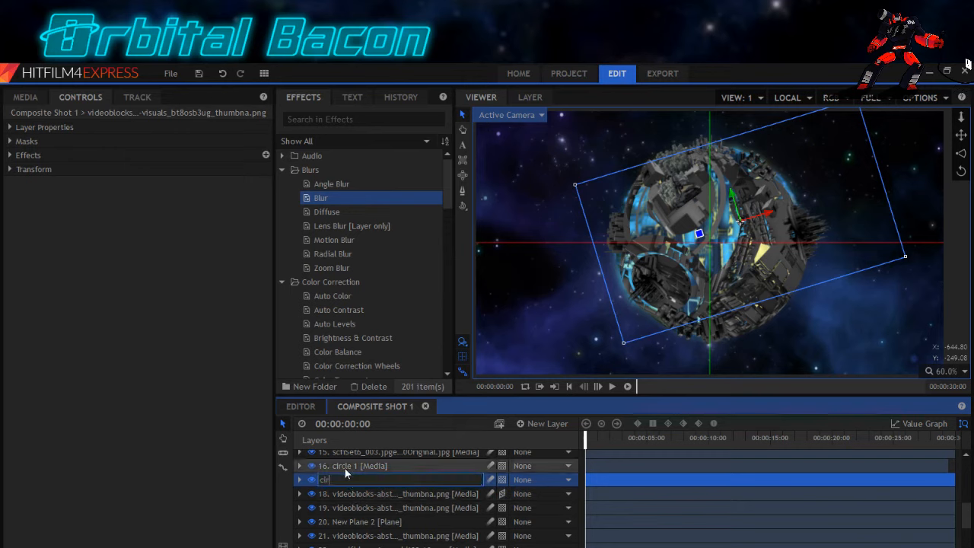
pyautogui.write('cle 2')
pyautogui.press('Return')
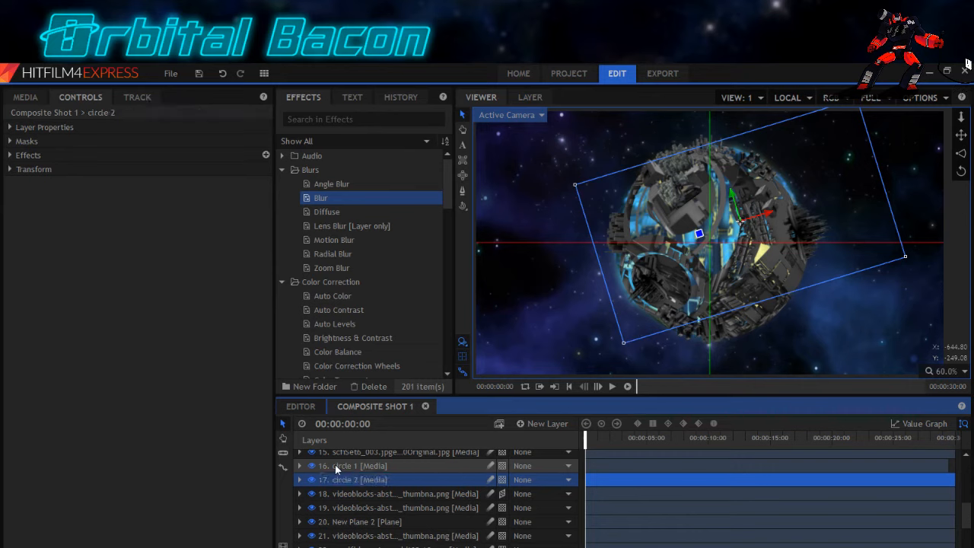
# Apply the Blur effect to circle 2, reduce its radius to 2 px and finally 1 px, and collapse the layer.
pyautogui.click(21, 157)
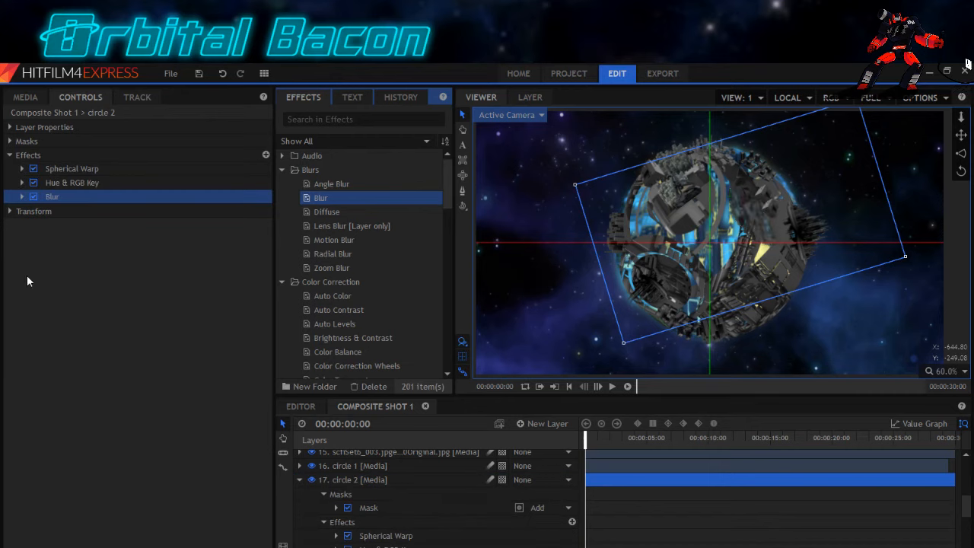
pyautogui.click(22, 196)
pyautogui.click(262, 211)
pyautogui.write('3.5')
pyautogui.press('Return')
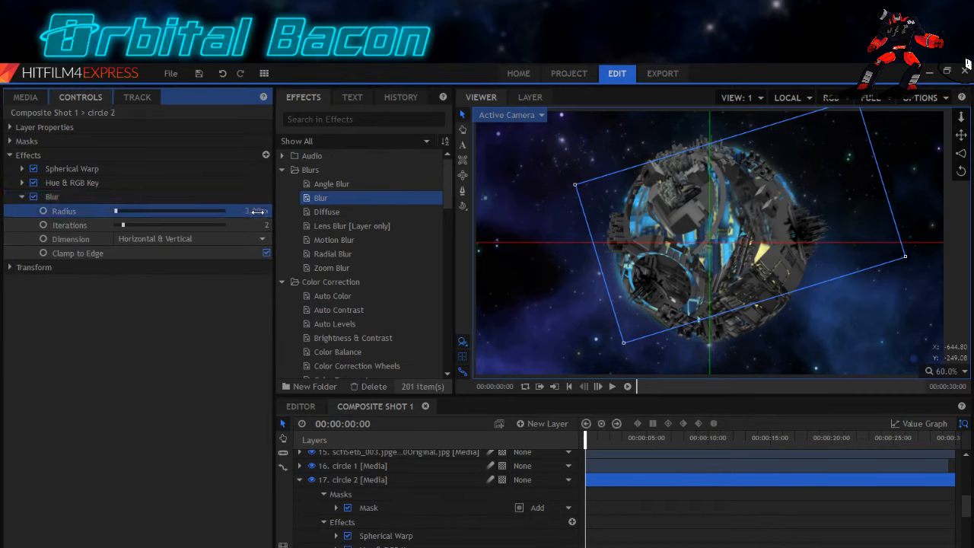
pyautogui.click(258, 211)
pyautogui.write('2')
pyautogui.press('Return')
pyautogui.click(258, 211)
pyautogui.write('1')
pyautogui.press('Return')
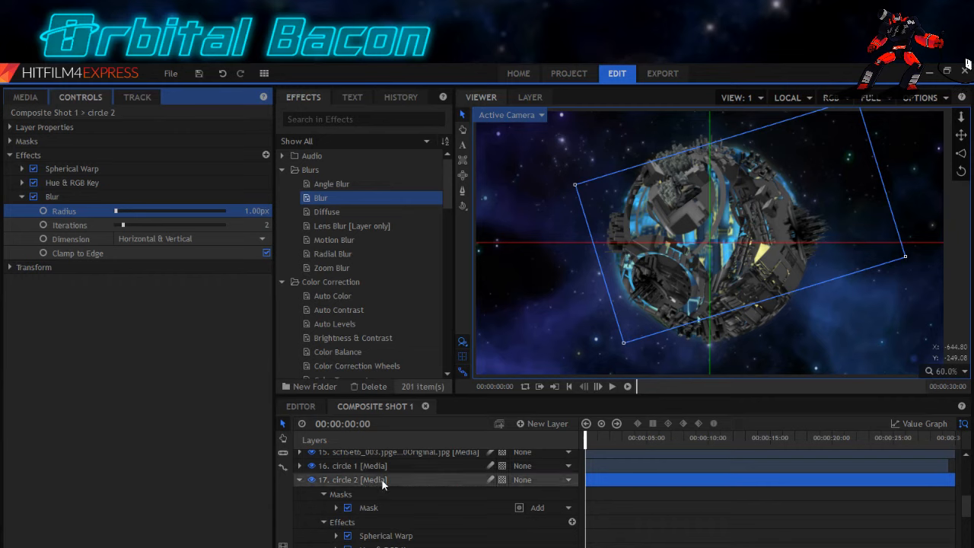
pyautogui.click(300, 480)
# Rename videoblocks layer 18, which covers the sphere's lower left, as circle 3.
pyautogui.click(338, 494)
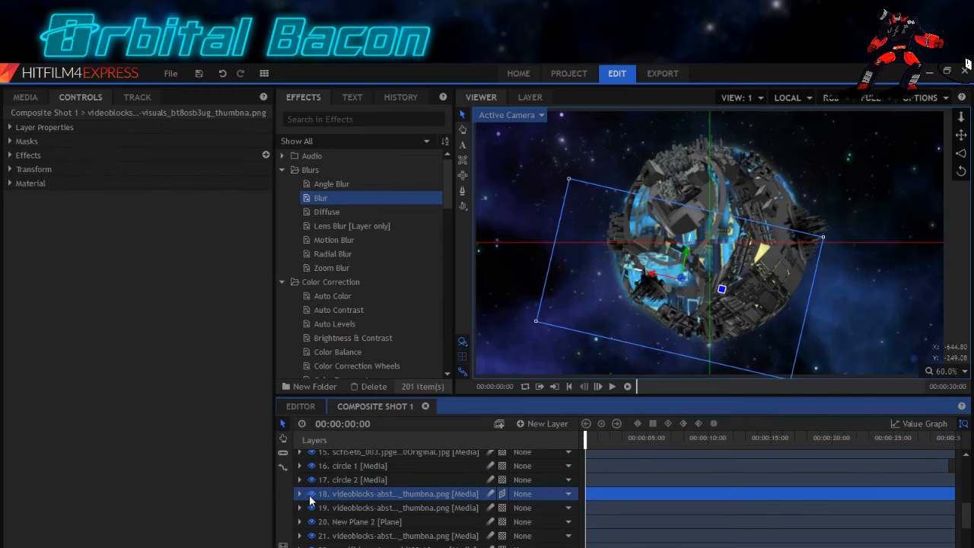
pyautogui.doubleClick(347, 492)
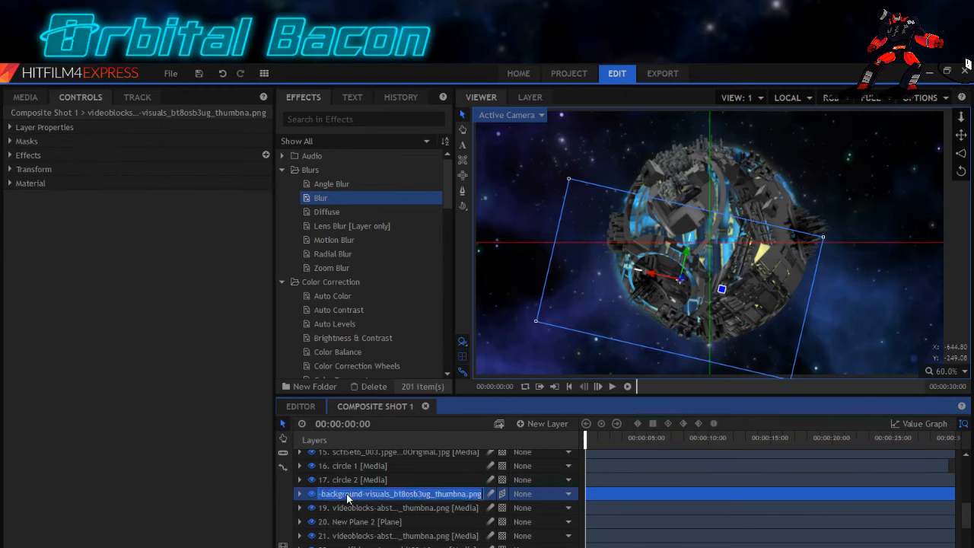
pyautogui.write('circle')
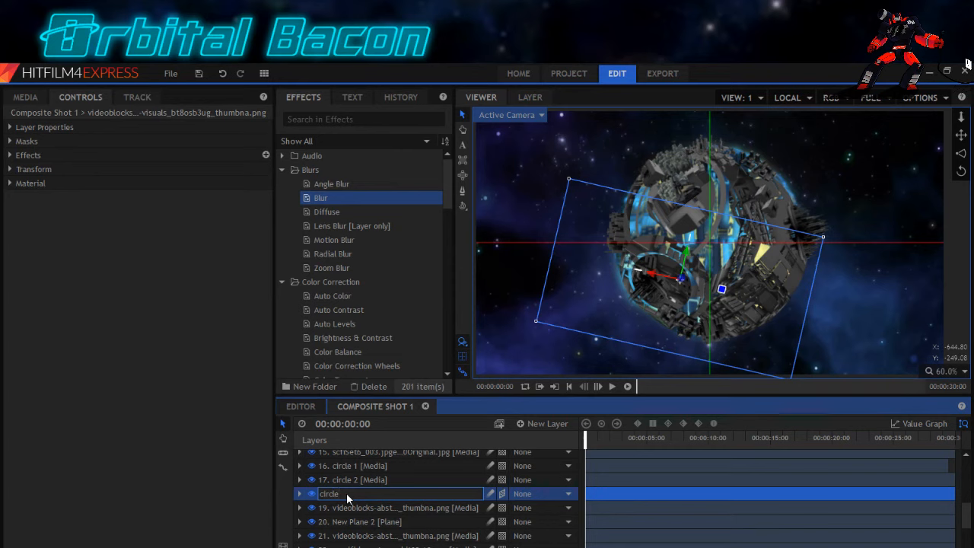
pyautogui.write(' 3')
pyautogui.press('Return')
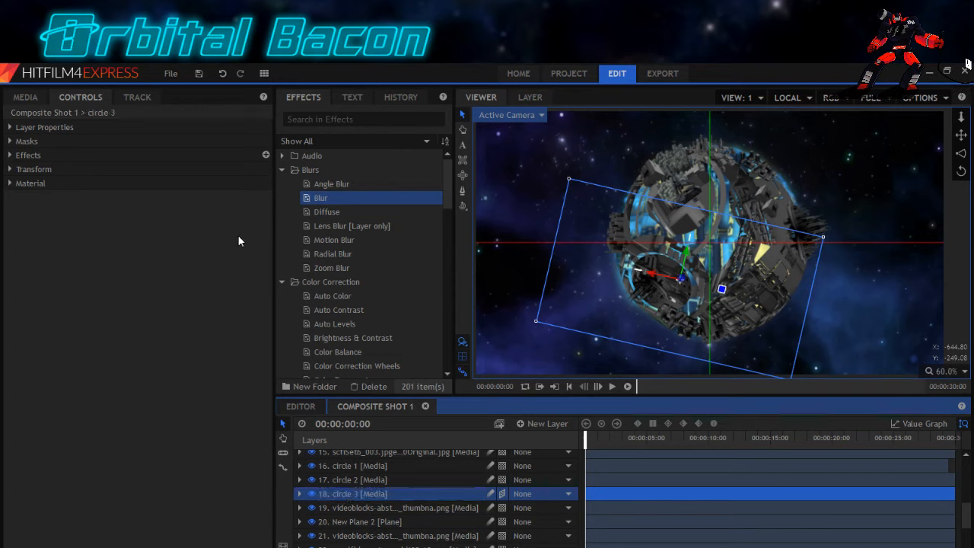
# Apply the Blur effect to circle 3 with a 2 px radius, save the project and collapse the layer.
pyautogui.moveTo(321, 204); pyautogui.dragTo(30, 173)
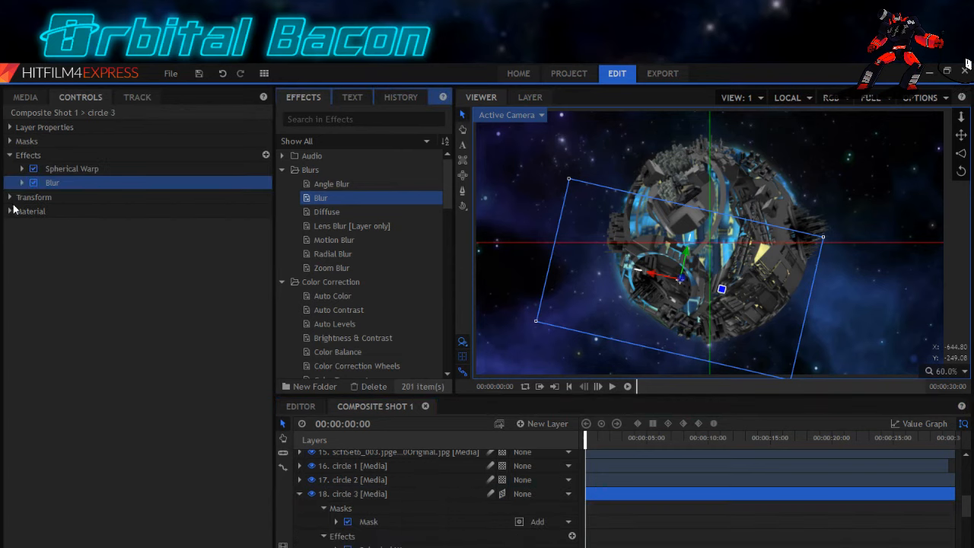
pyautogui.click(22, 184)
pyautogui.click(263, 196)
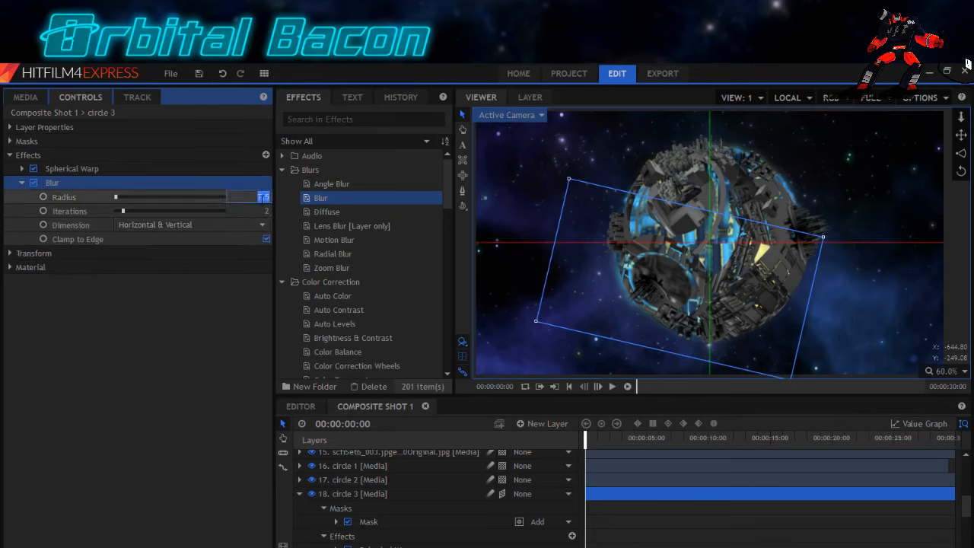
pyautogui.write('2')
pyautogui.press('Return')
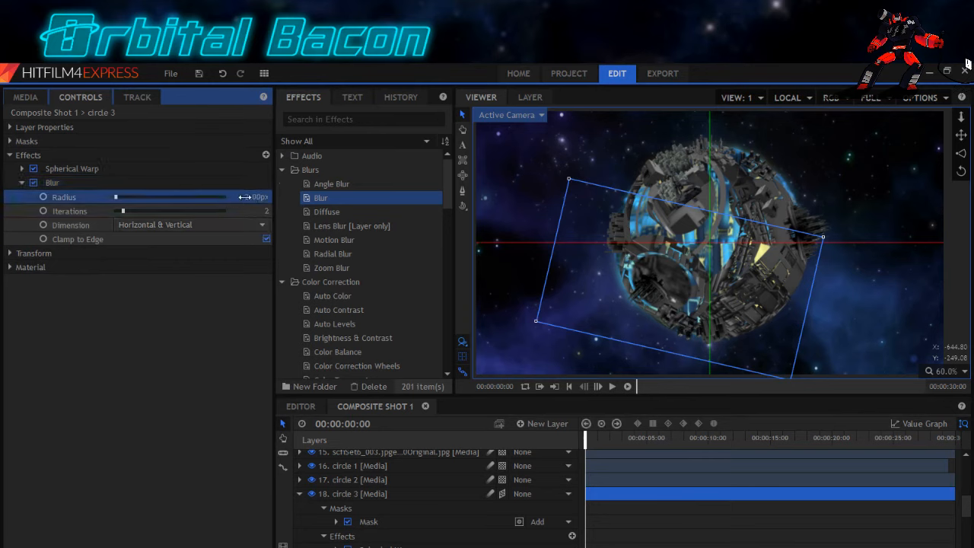
pyautogui.click(199, 76)
pyautogui.click(299, 494)
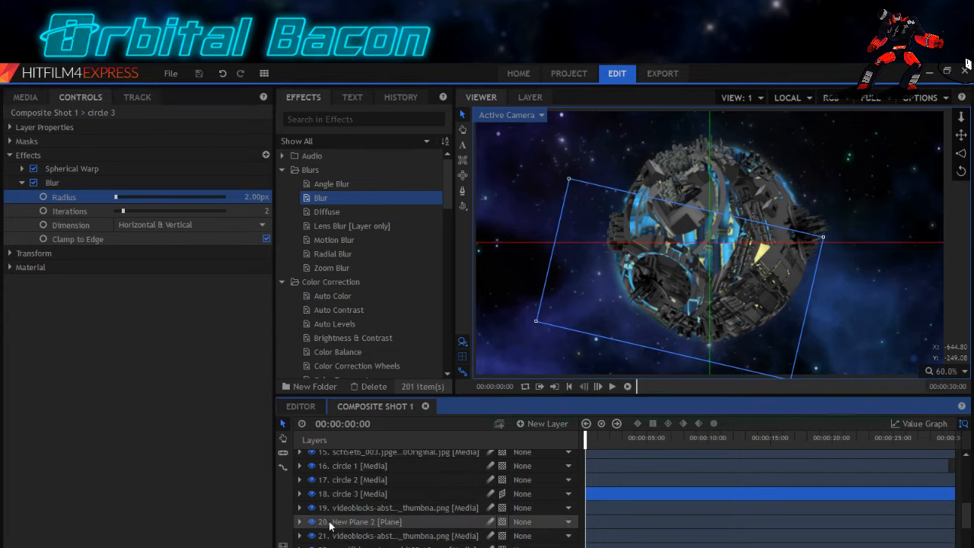
# Apply the Blur effect to layer 25, the sci_fi_fantasy building on the sphere's right edge.
pyautogui.scroll(-3, 341, 542)
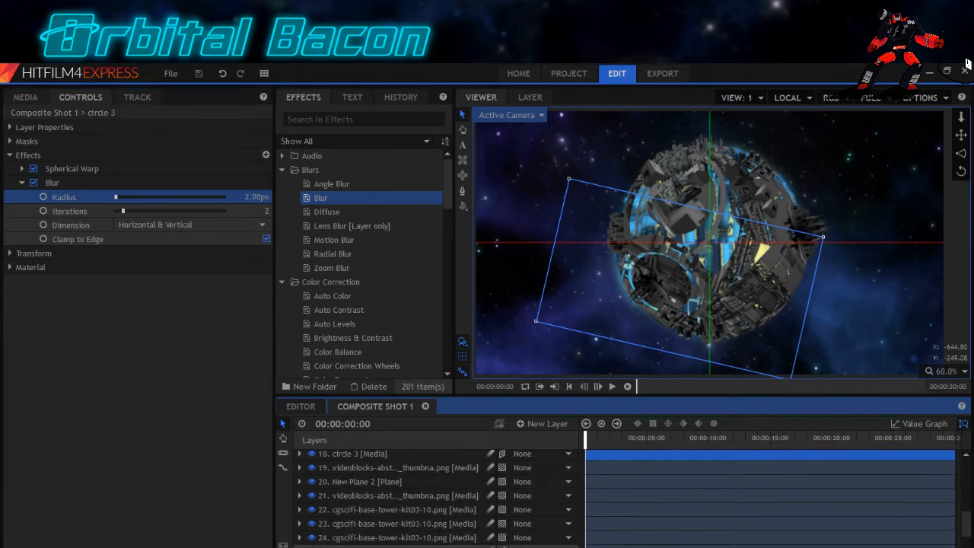
pyautogui.click(357, 546)
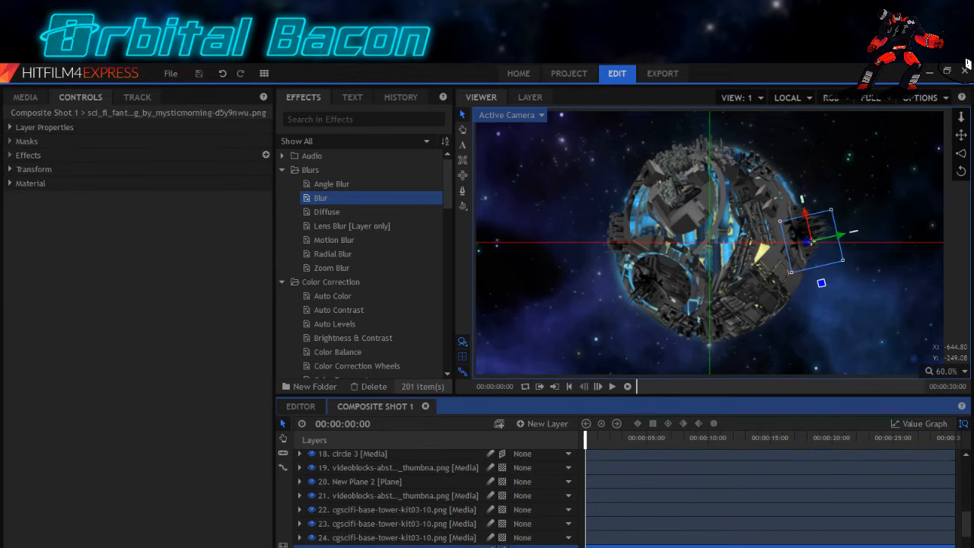
pyautogui.scroll(-3, 357, 495)
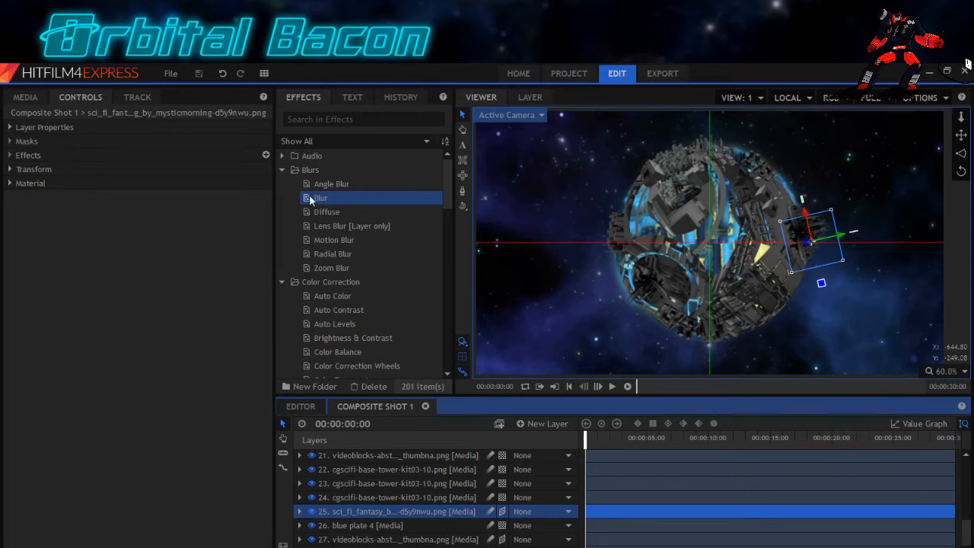
pyautogui.moveTo(30, 176); pyautogui.dragTo(32, 182)
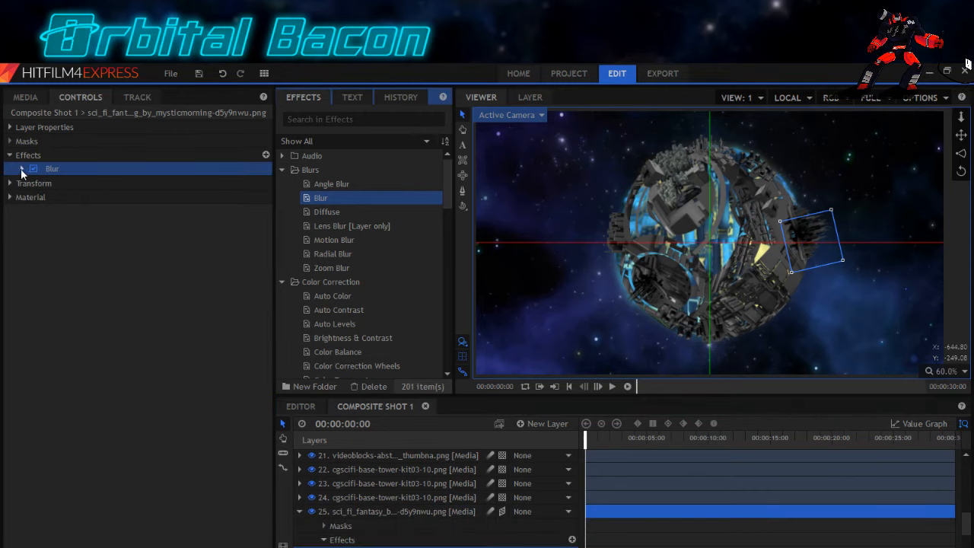
# Set layer 25's Blur radius to 6 px, save the project and collapse the layer.
pyautogui.click(22, 168)
pyautogui.click(257, 182)
pyautogui.write('3')
pyautogui.press('BackSpace')
pyautogui.write('6')
pyautogui.press('Return')
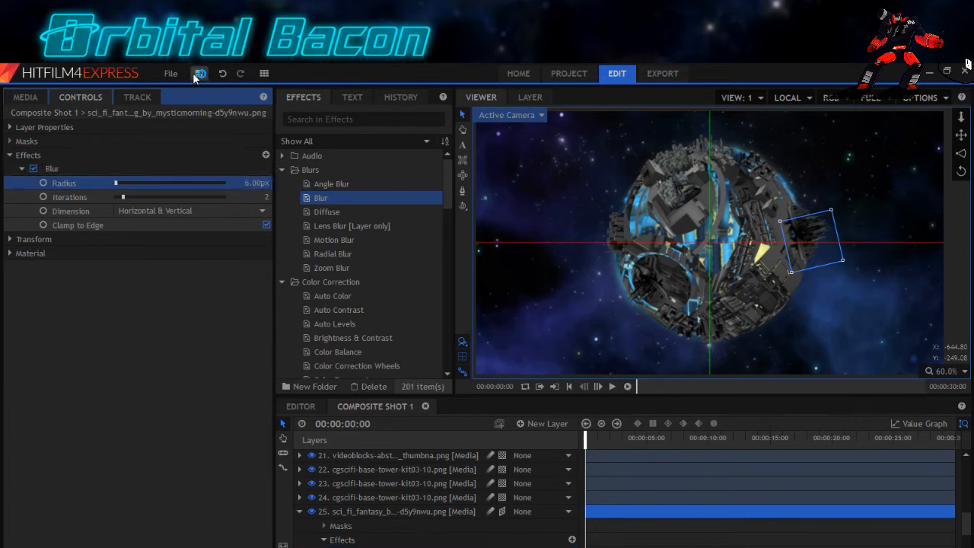
pyautogui.click(299, 512)
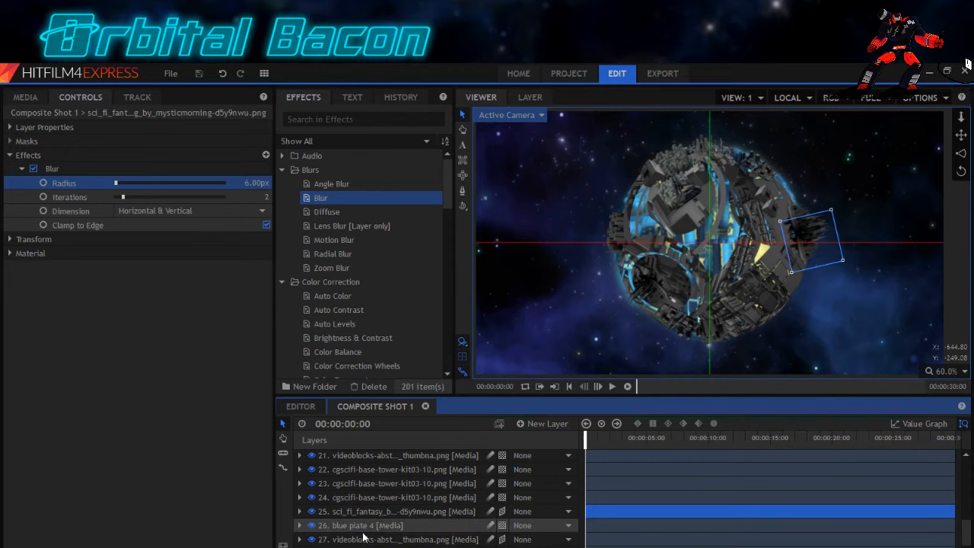
# Apply the Blur effect with a 2 px radius to layer 12, the sci_fi_fantasy building on the sphere's lower left, and collapse the layer.
pyautogui.scroll(-3, 364, 537)
pyautogui.scroll(14, 365, 539)
pyautogui.click(356, 486)
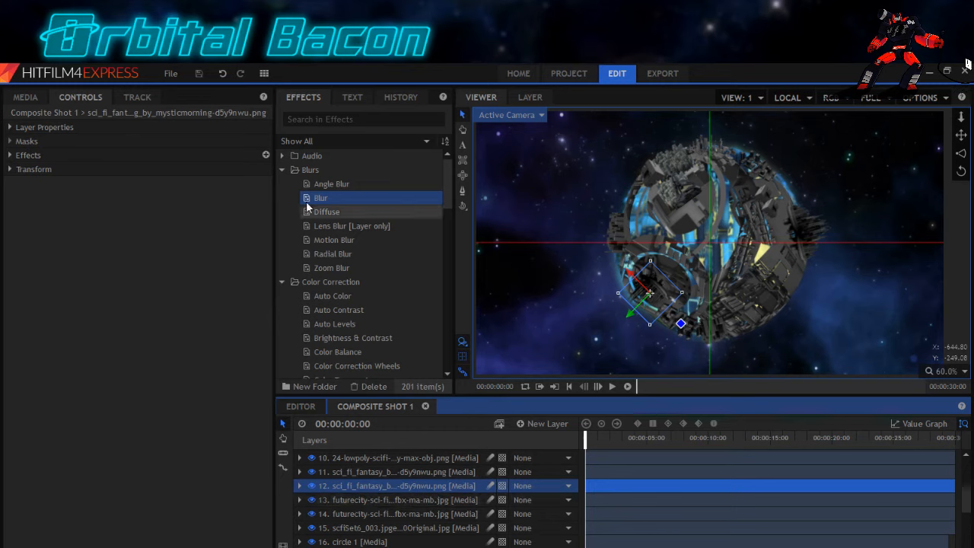
pyautogui.moveTo(303, 199); pyautogui.dragTo(23, 173)
pyautogui.click(22, 183)
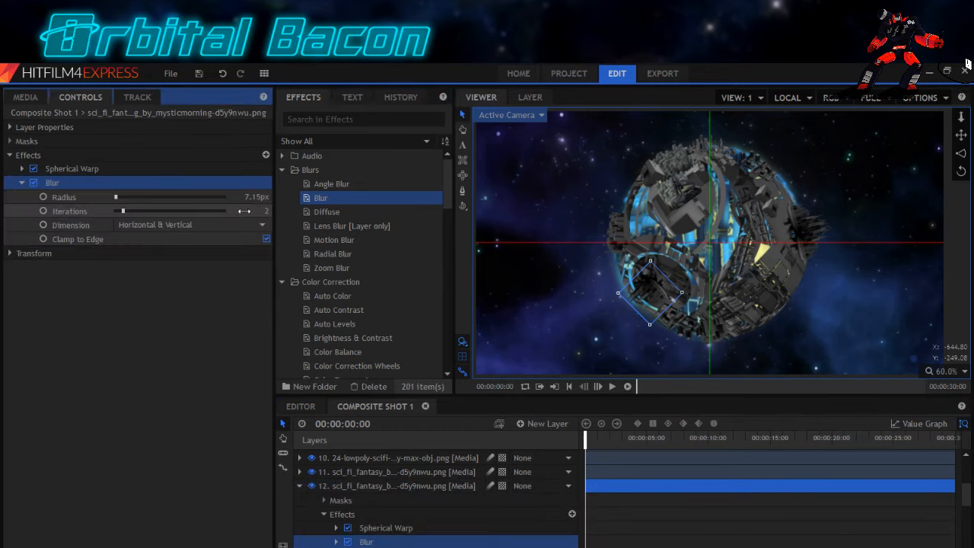
pyautogui.click(258, 197)
pyautogui.write('2')
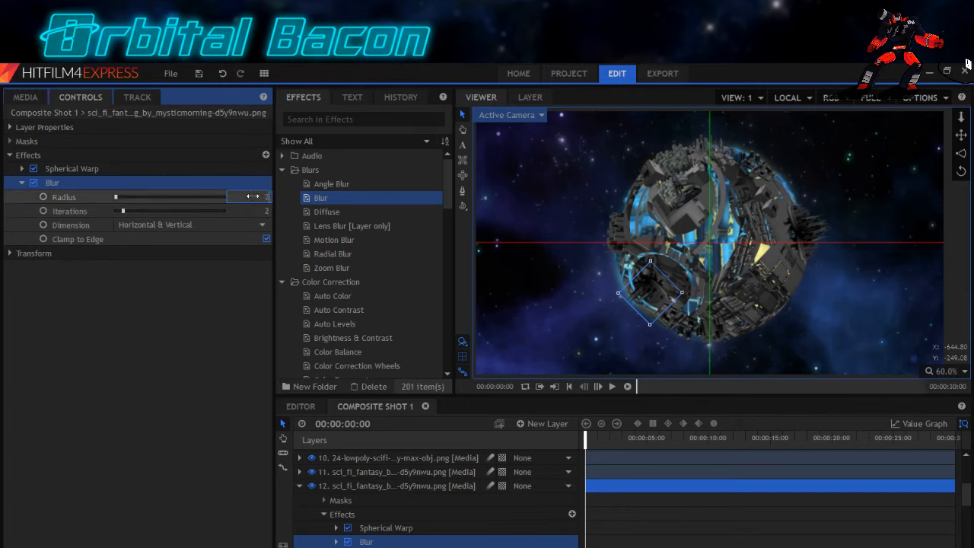
pyautogui.press('Return')
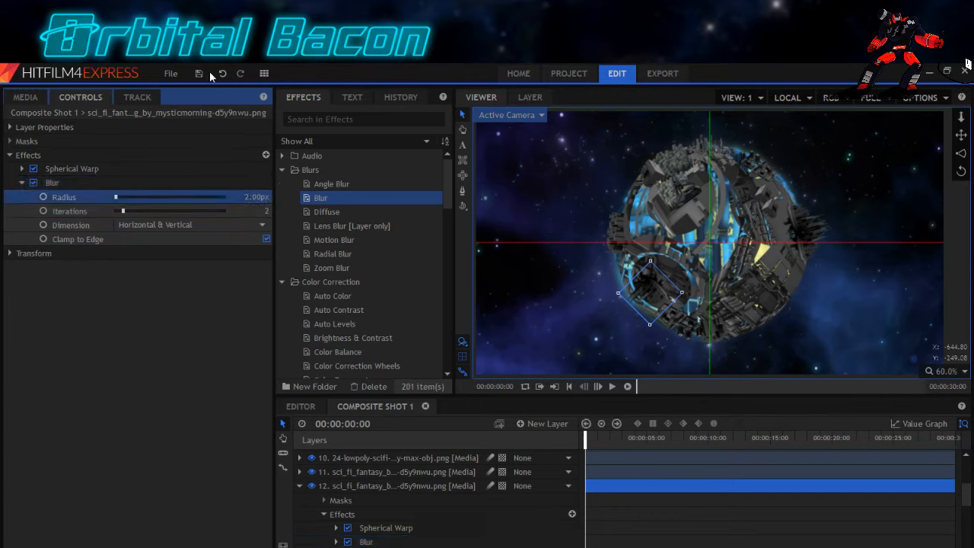
pyautogui.click(299, 490)
# Make the diffuse blur grade layer visible and save the project.
pyautogui.scroll(3, 359, 493)
pyautogui.click(336, 458)
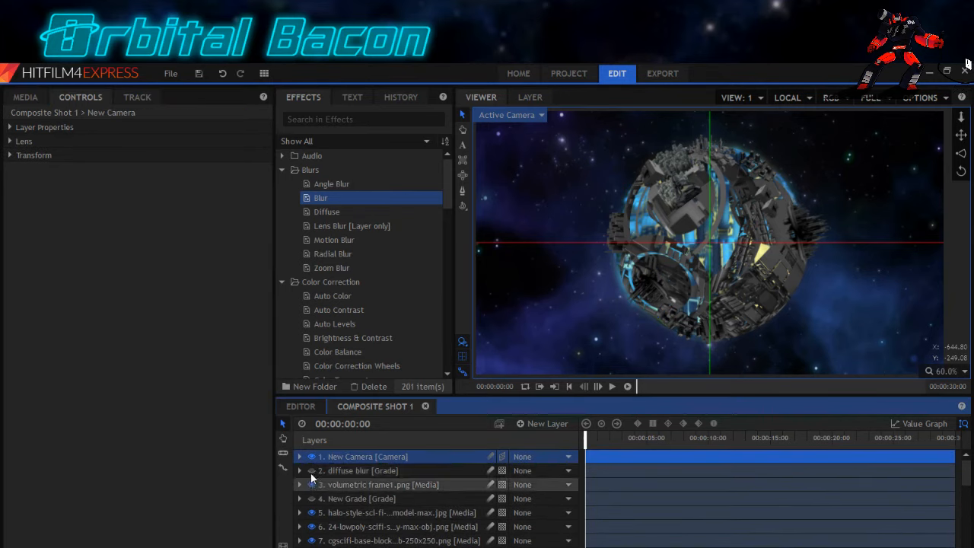
pyautogui.click(311, 470)
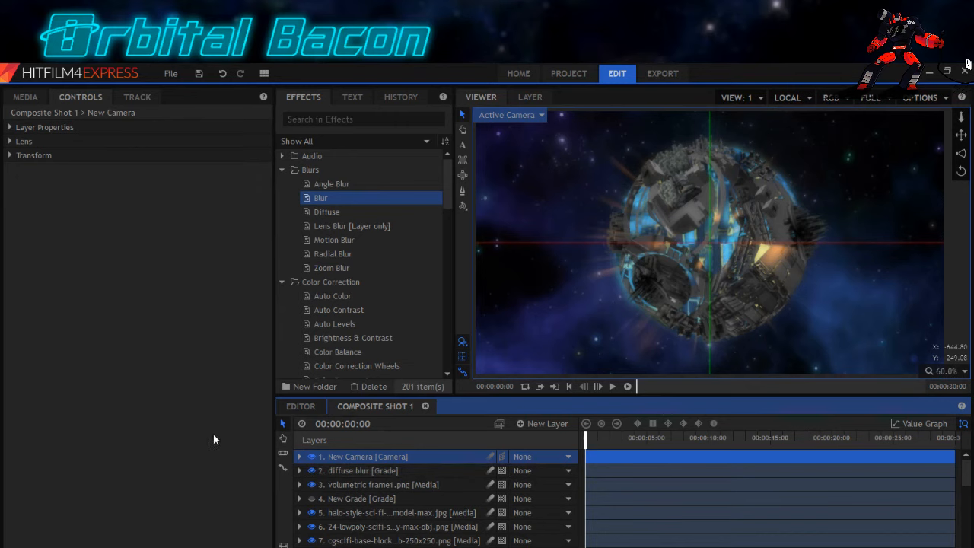
pyautogui.click(198, 76)
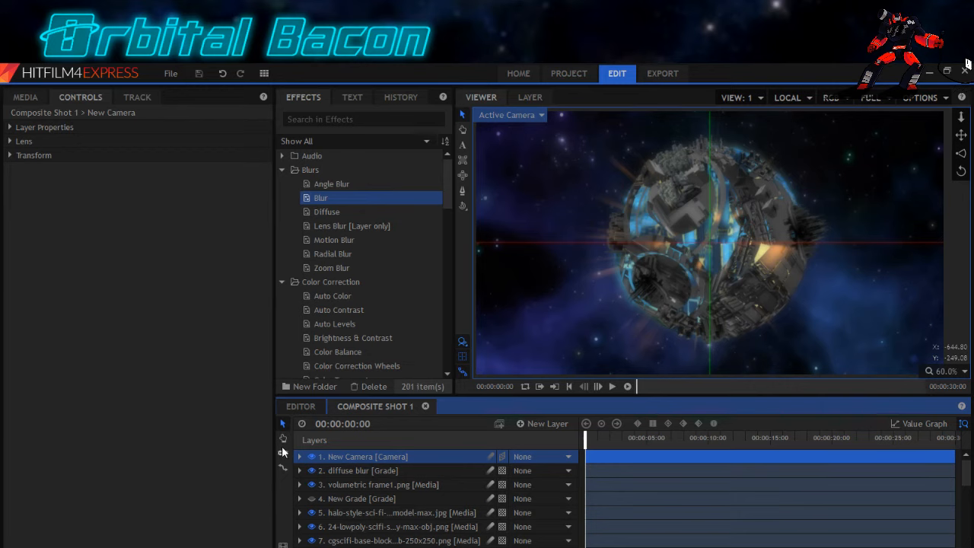
# Duplicate layer 7, the cgscifi-base-block image, move the copy onto the sphere's upper-left structure and place it directly below New Grade in the layer order.
pyautogui.click(350, 541)
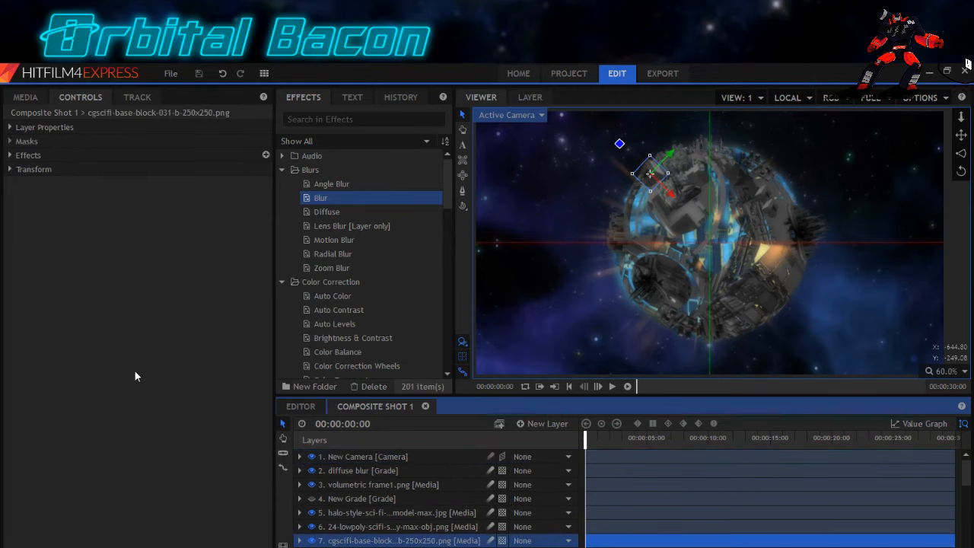
pyautogui.rightClick(335, 546)
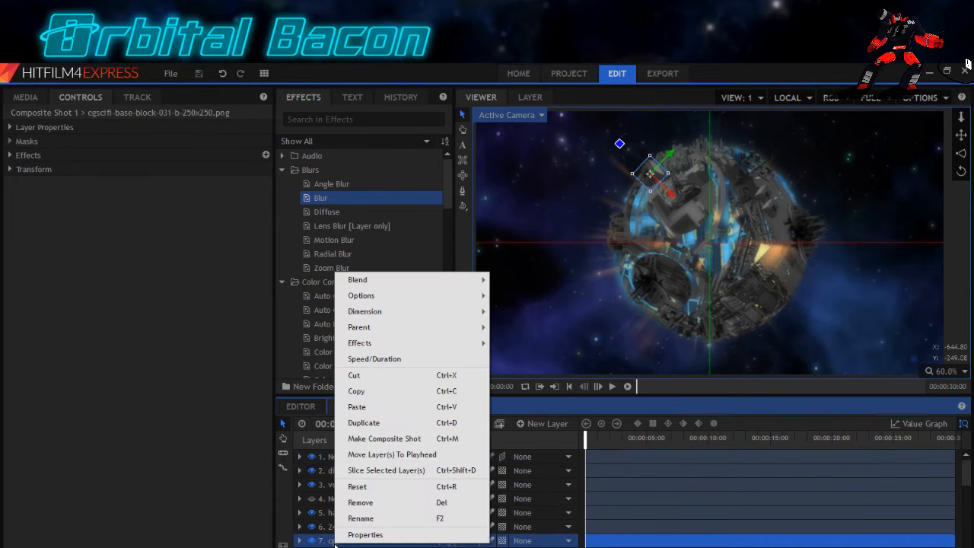
pyautogui.click(369, 426)
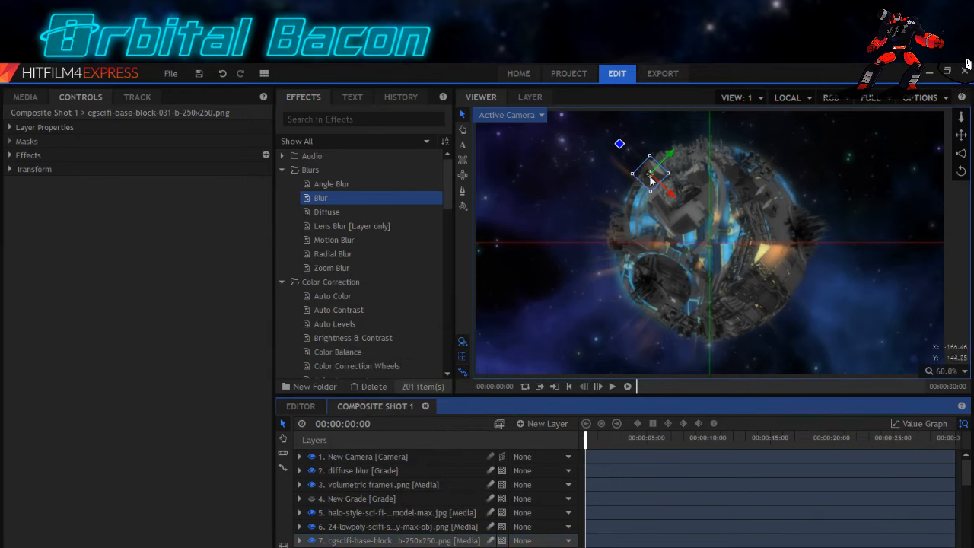
pyautogui.moveTo(652, 175); pyautogui.dragTo(679, 213)
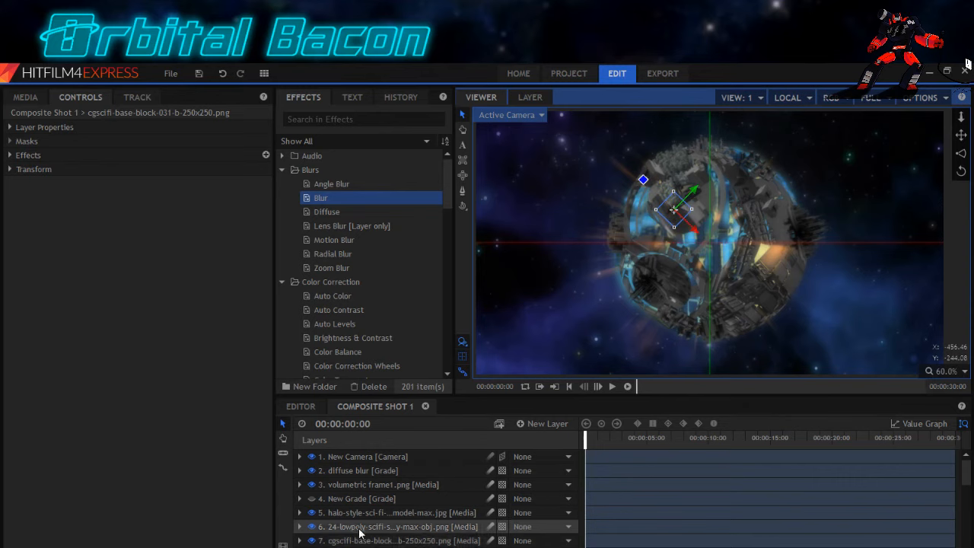
pyautogui.moveTo(369, 545); pyautogui.dragTo(377, 511)
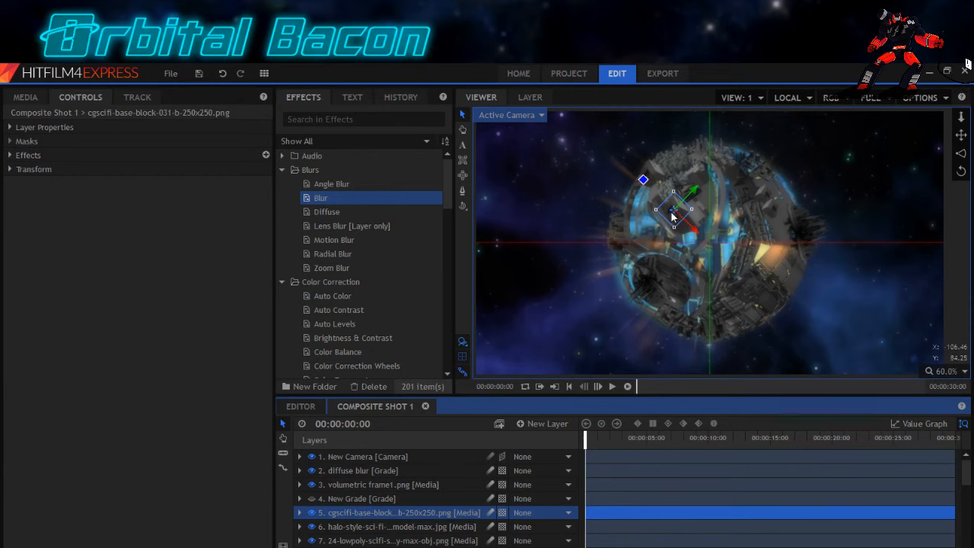
# Position the copied base block at about -96.1, 84.4, scale it to 22% and rotate it to 35°.
pyautogui.moveTo(681, 227); pyautogui.dragTo(674, 211)
pyautogui.click(9, 169)
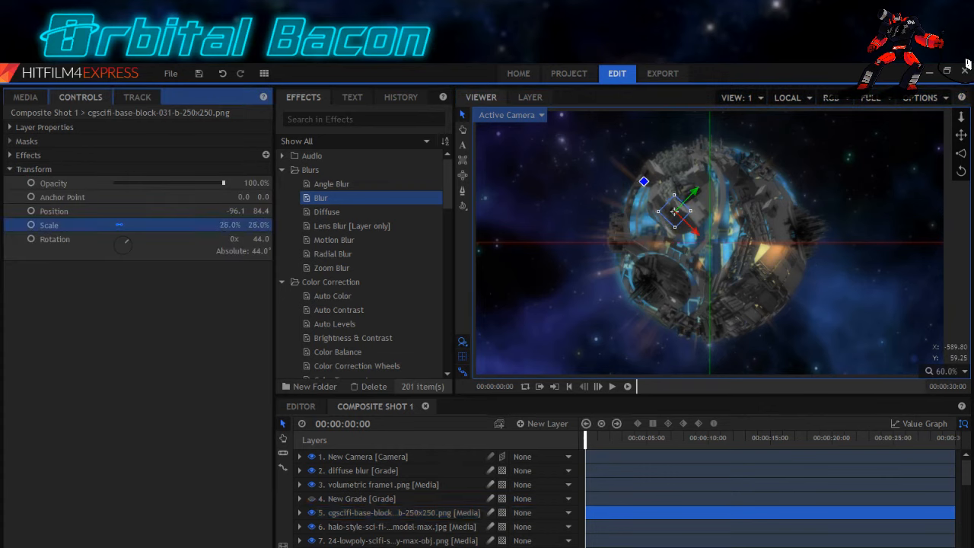
pyautogui.moveTo(228, 226); pyautogui.dragTo(253, 238)
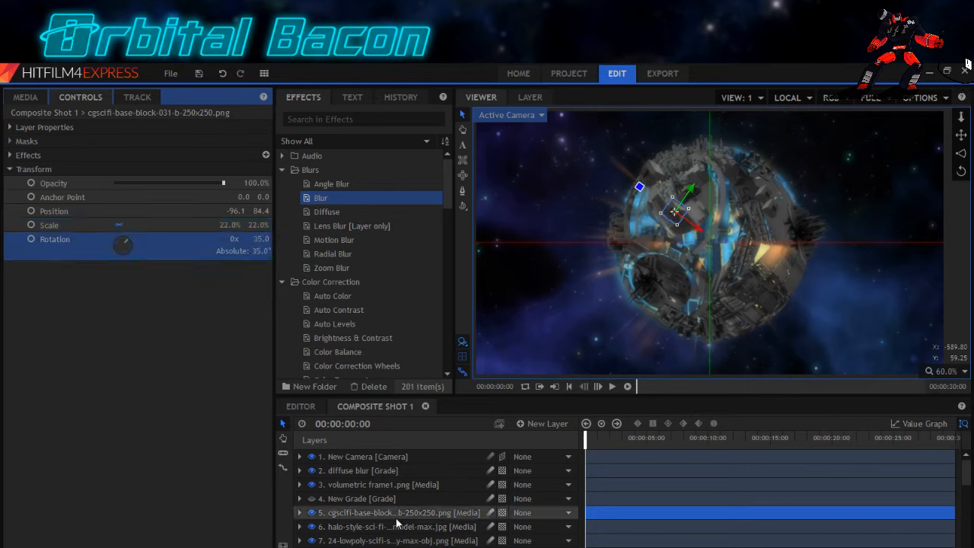
pyautogui.click(367, 460)
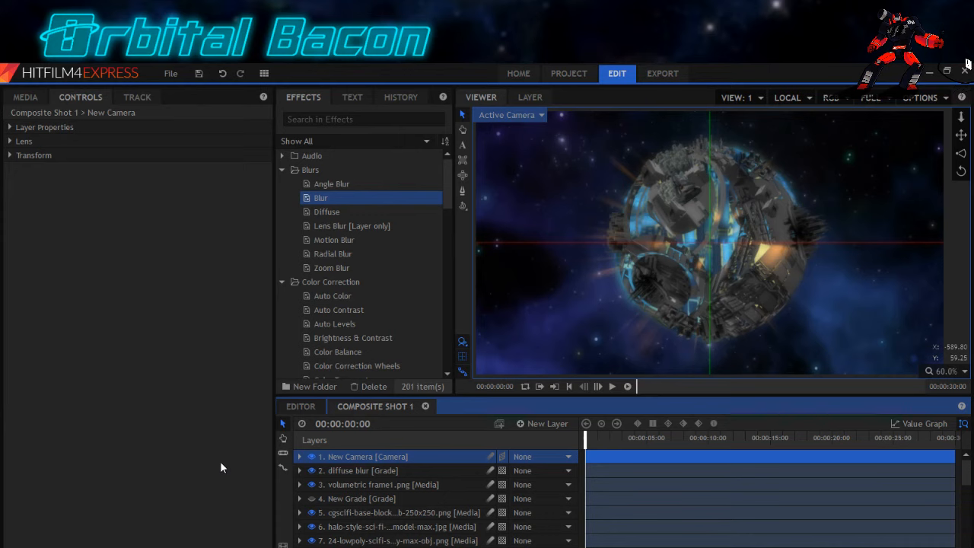
# Add the scfiCmin_000 tower image from the project media to the composite, directly below the New Grade layer.
pyautogui.click(16, 104)
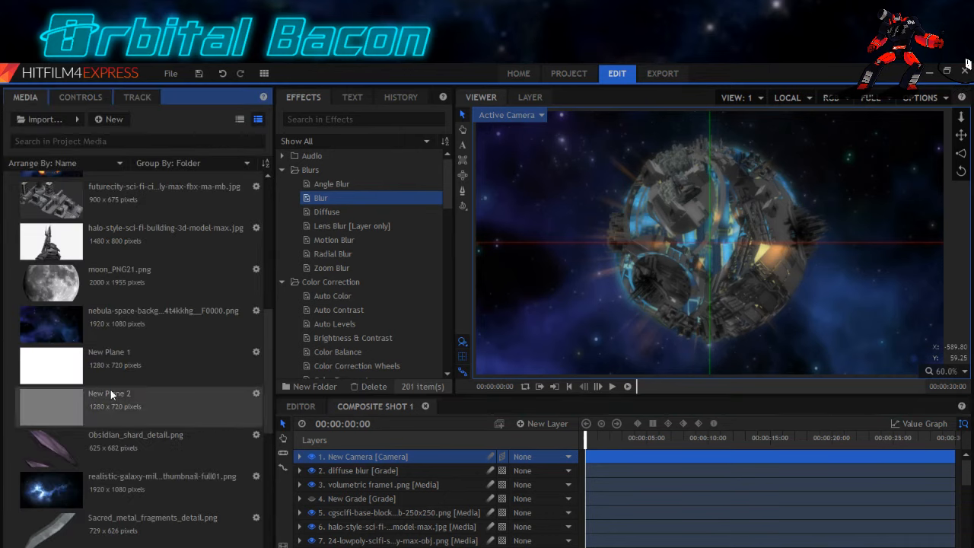
pyautogui.scroll(-5, 111, 392)
pyautogui.scroll(3, 108, 365)
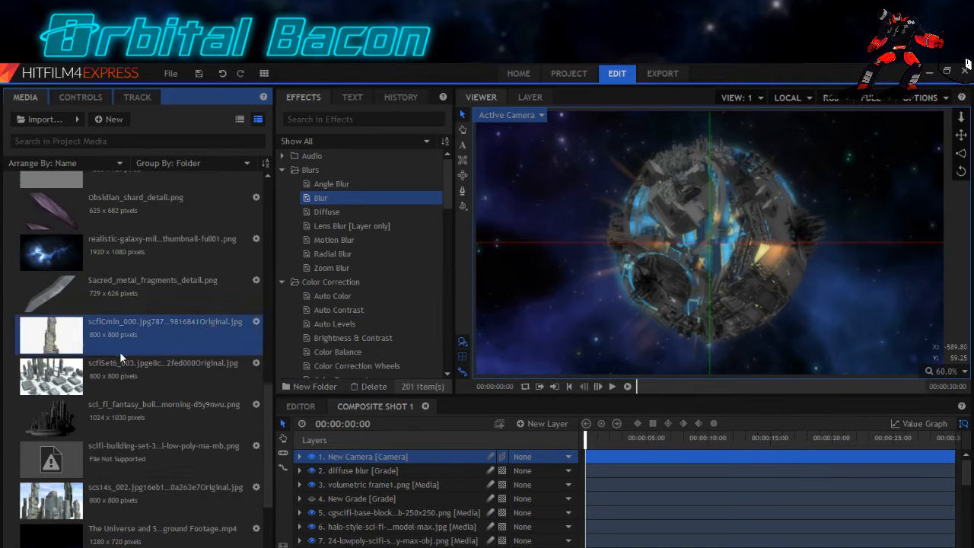
pyautogui.moveTo(113, 337); pyautogui.dragTo(588, 507)
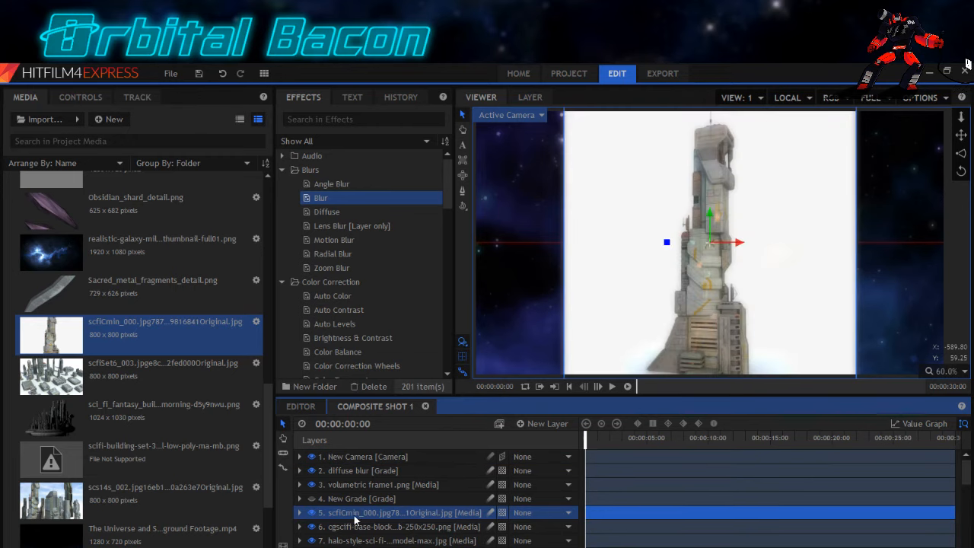
# Apply the Hue & RGB Key effect to the scfiCmin_000 tower layer and expand its settings.
pyautogui.scroll(-5, 322, 287)
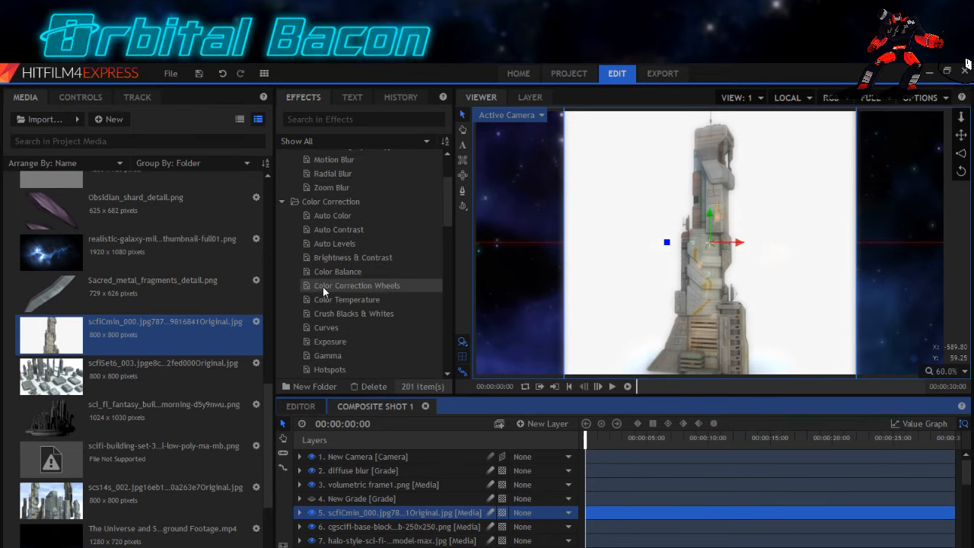
pyautogui.scroll(-3, 322, 287)
pyautogui.click(67, 95)
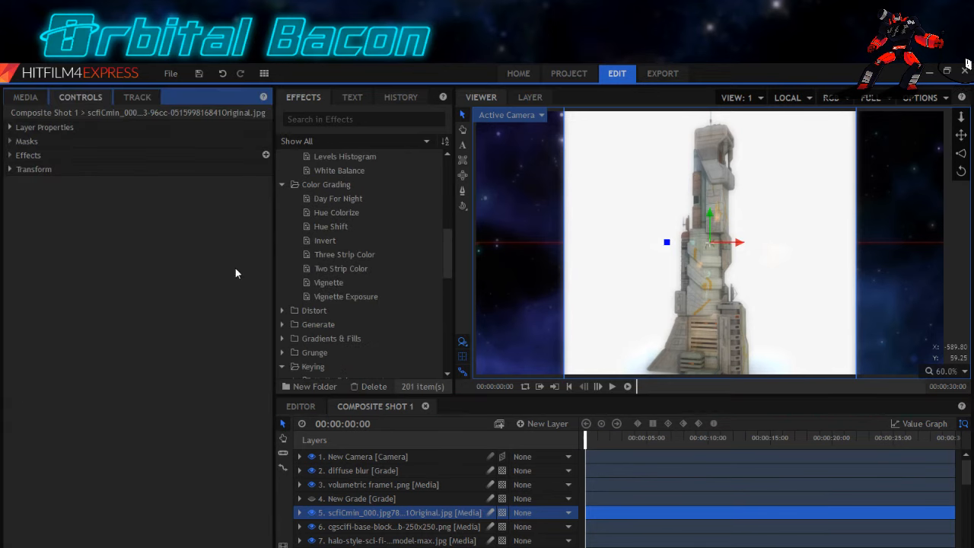
pyautogui.scroll(-5, 320, 279)
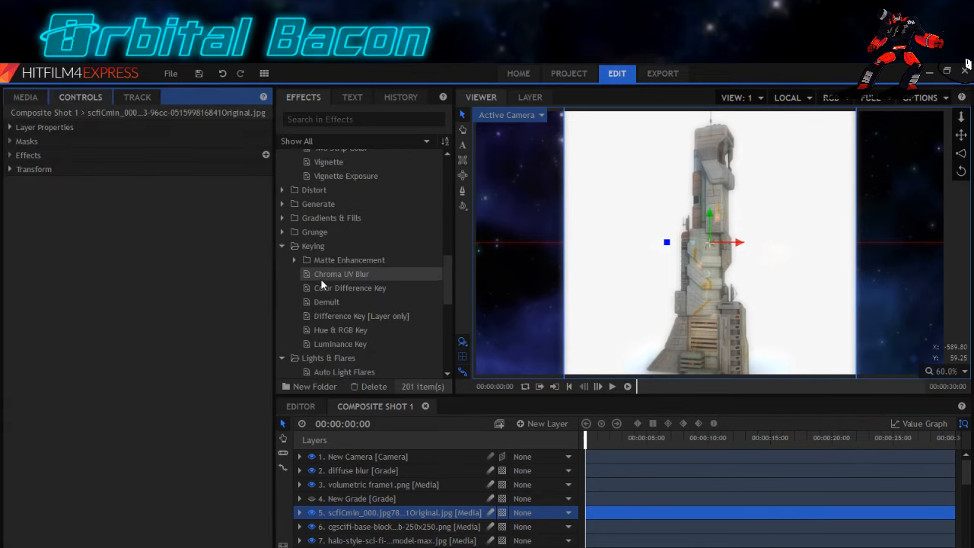
pyautogui.click(327, 249)
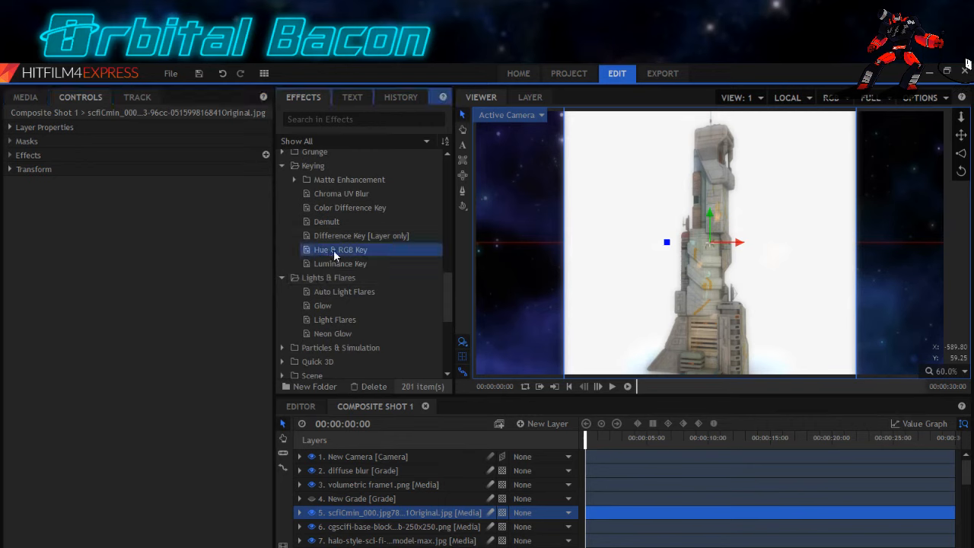
pyautogui.moveTo(30, 156); pyautogui.dragTo(30, 157)
pyautogui.click(22, 168)
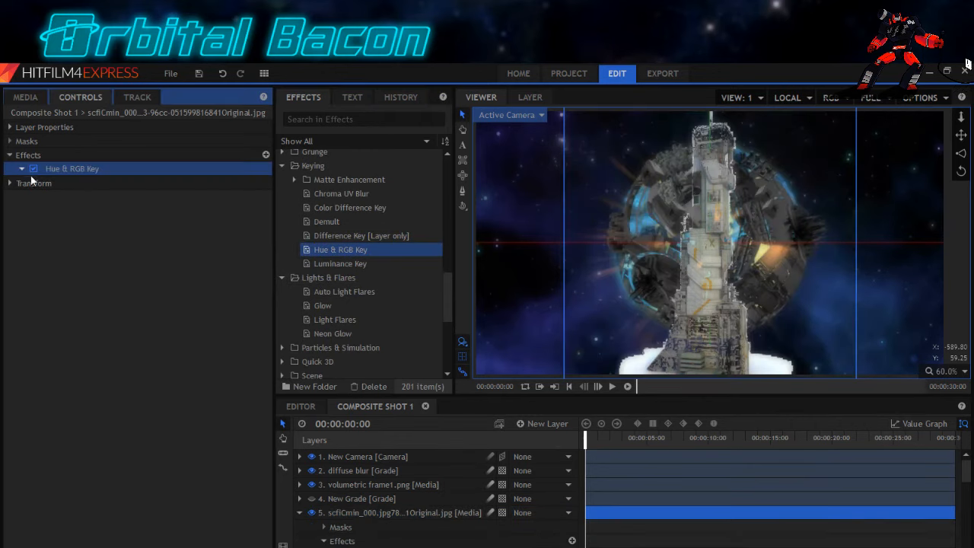
# Key out white (255, 255, 255) from the tower, matching colors by RGB with 21% tolerance and 2% edge softness.
pyautogui.click(266, 182)
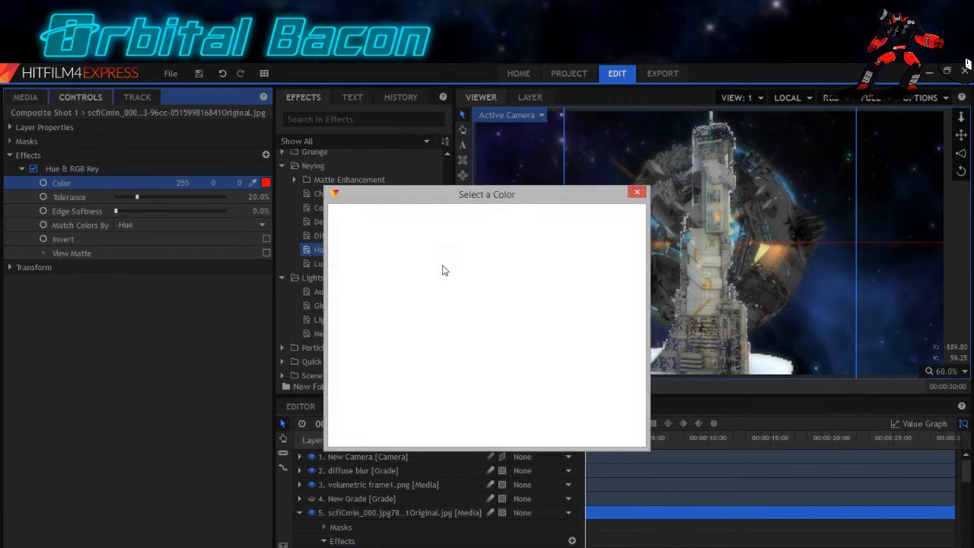
pyautogui.click(461, 304)
pyautogui.click(564, 433)
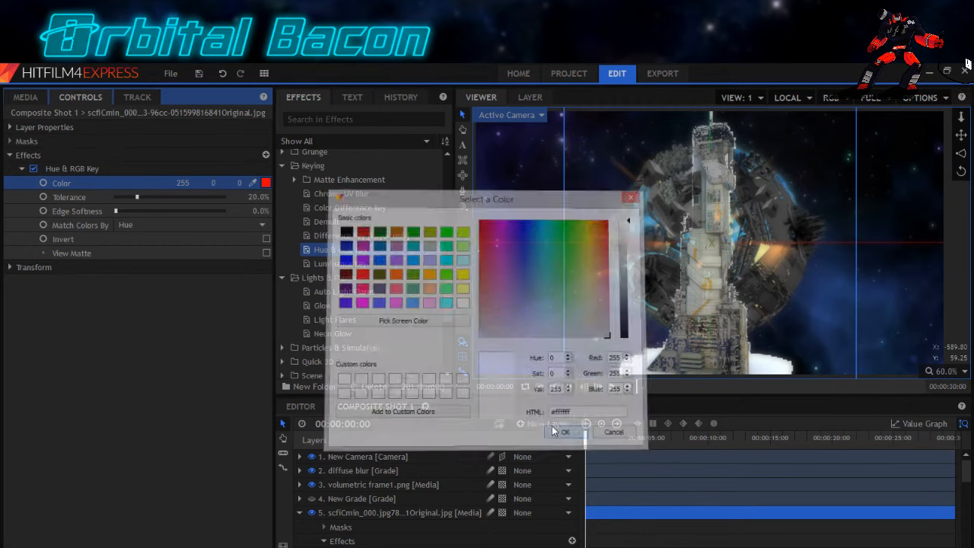
pyautogui.click(174, 224)
pyautogui.click(171, 236)
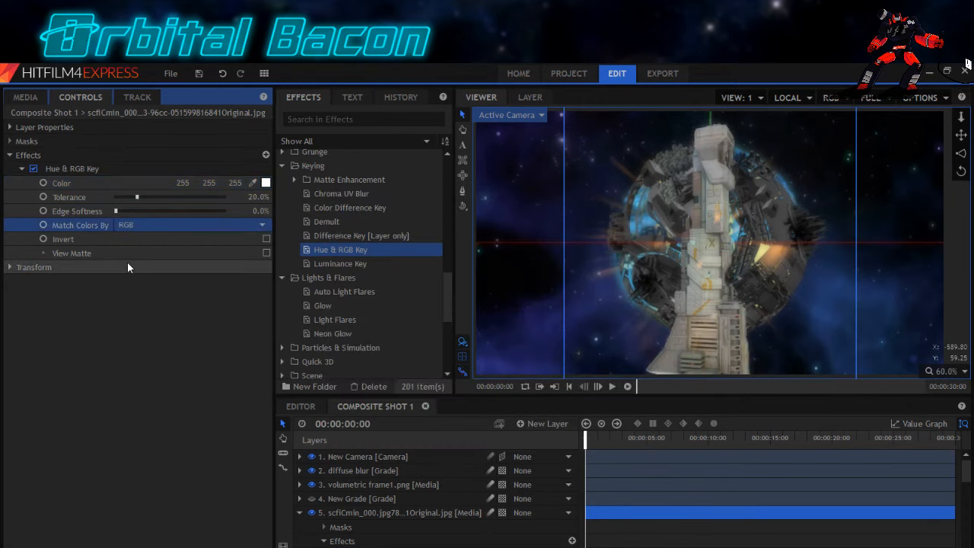
pyautogui.click(126, 196)
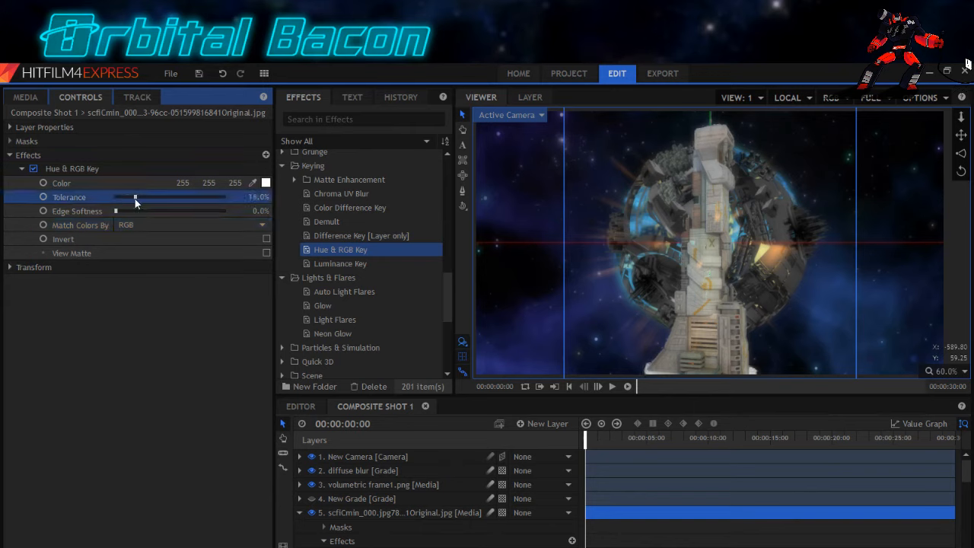
pyautogui.moveTo(134, 199); pyautogui.dragTo(121, 214)
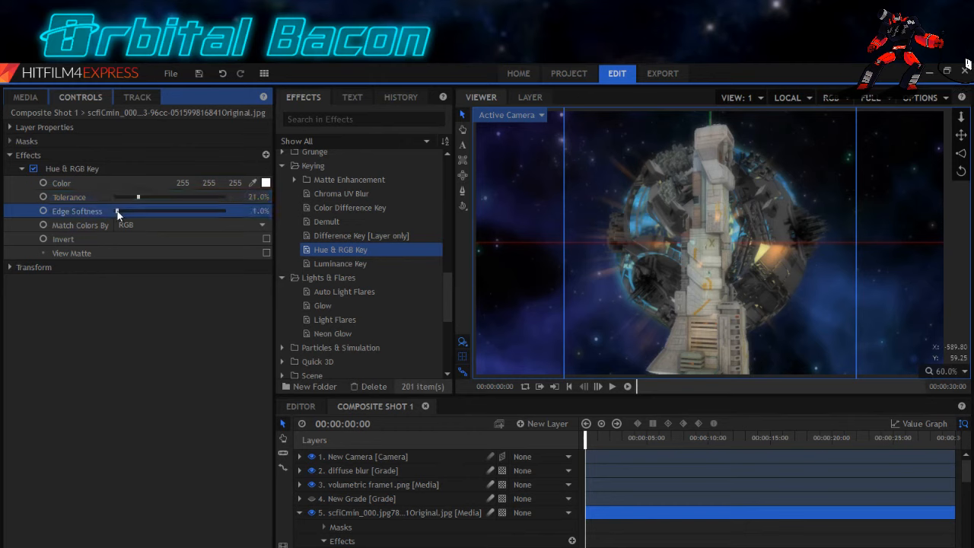
# Scale the tower layer to 25% and rotate it to 52°.
pyautogui.click(10, 267)
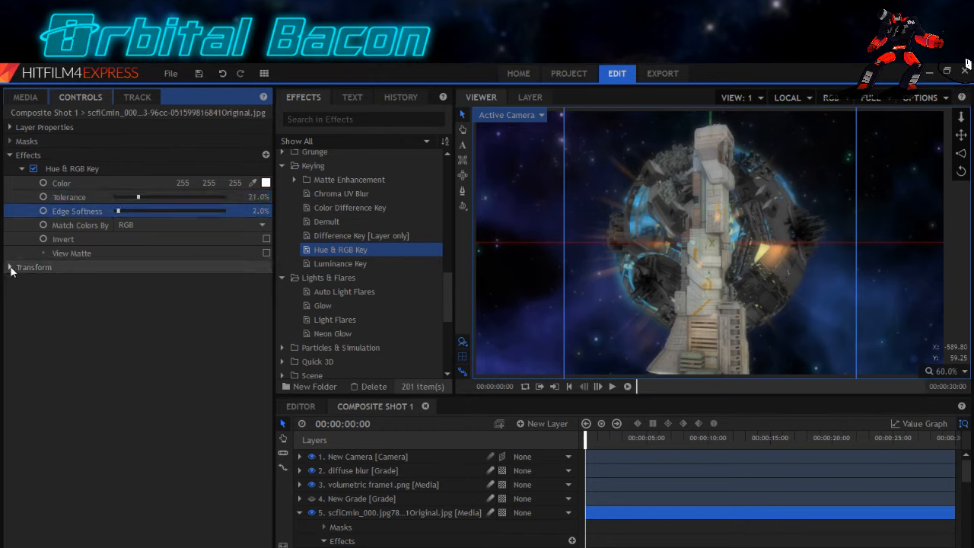
pyautogui.moveTo(262, 324); pyautogui.dragTo(216, 325)
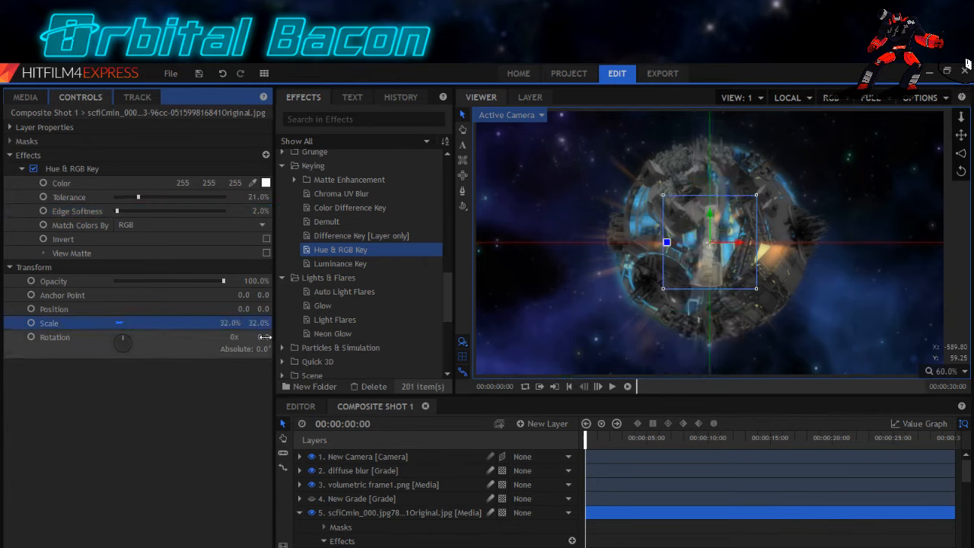
pyautogui.moveTo(254, 323); pyautogui.dragTo(247, 323)
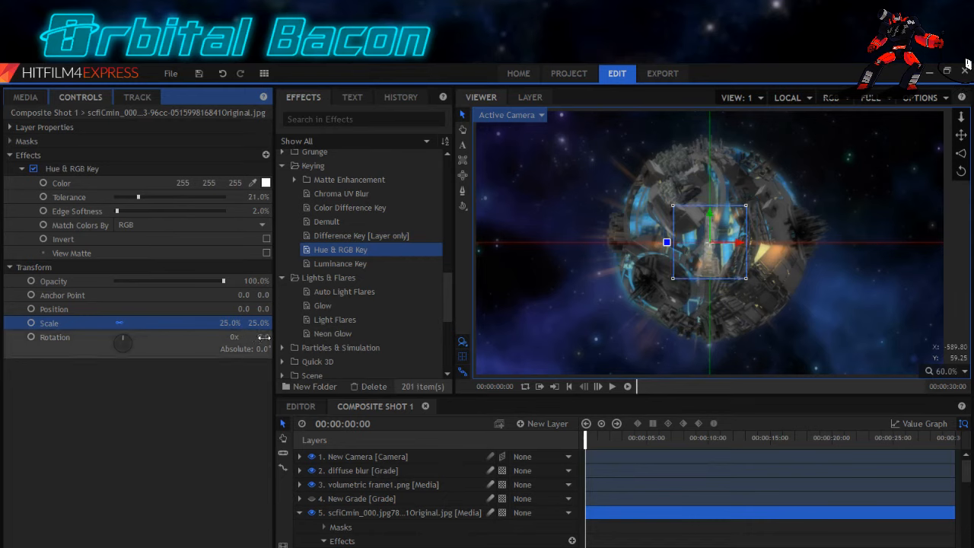
pyautogui.moveTo(263, 337); pyautogui.dragTo(277, 338)
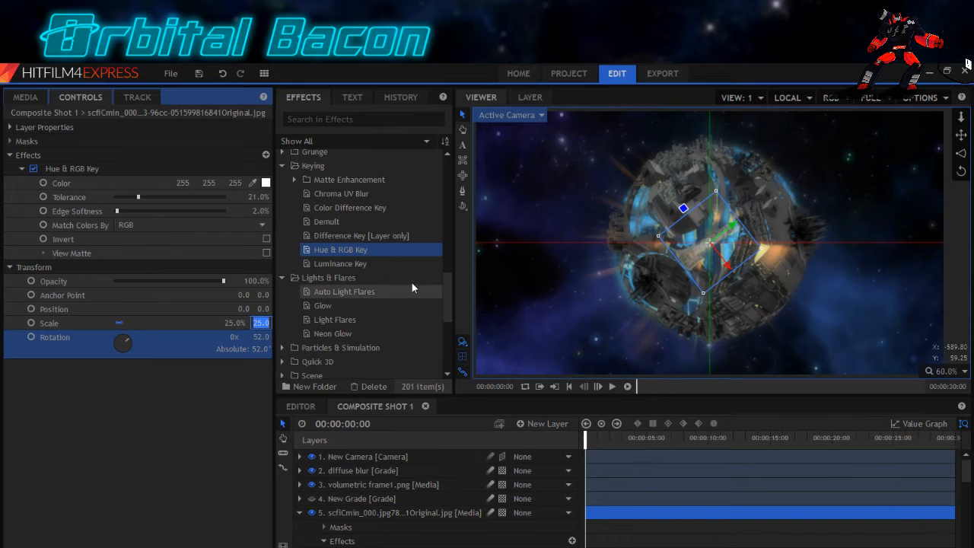
# Apply the Spherical Warp effect to the tower layer and expand its settings.
pyautogui.moveTo(447, 299); pyautogui.dragTo(448, 345)
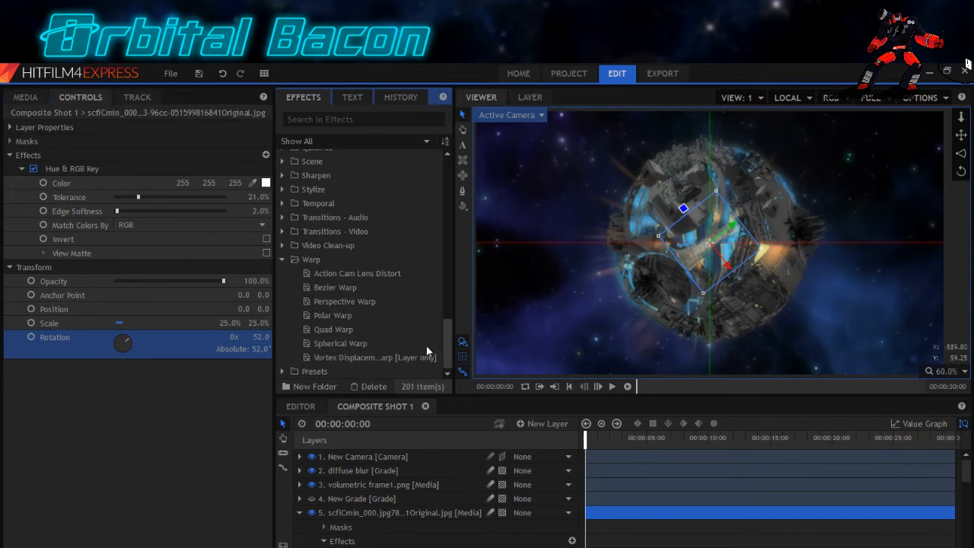
pyautogui.moveTo(333, 346); pyautogui.dragTo(49, 266)
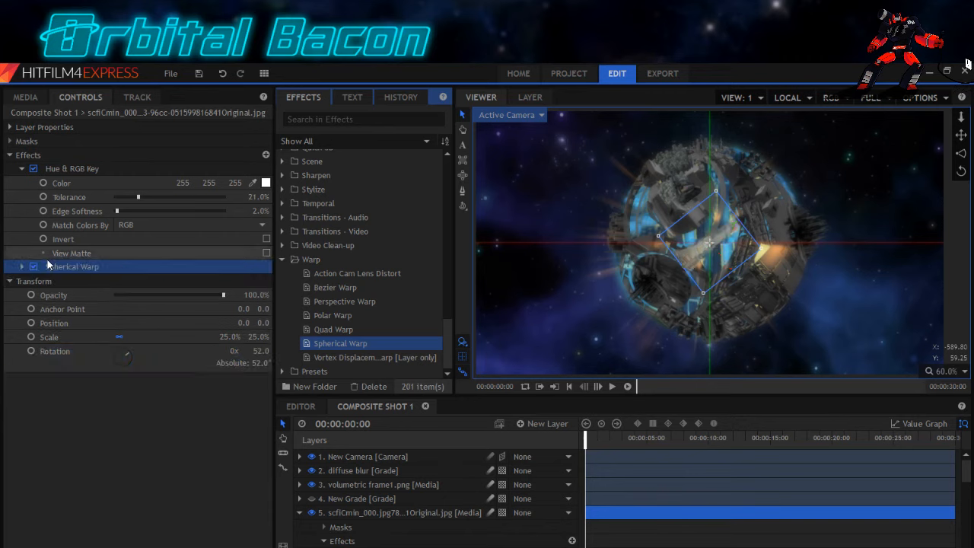
pyautogui.click(22, 267)
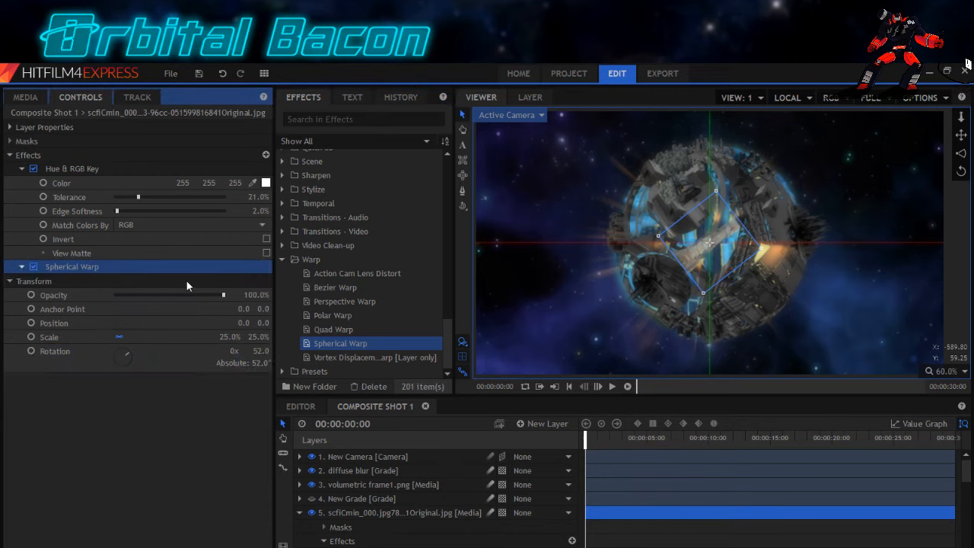
# Set the tower's Spherical Warp amount to 16 and set both Wrap X and Wrap Y to No.
pyautogui.moveTo(183, 295); pyautogui.dragTo(179, 299)
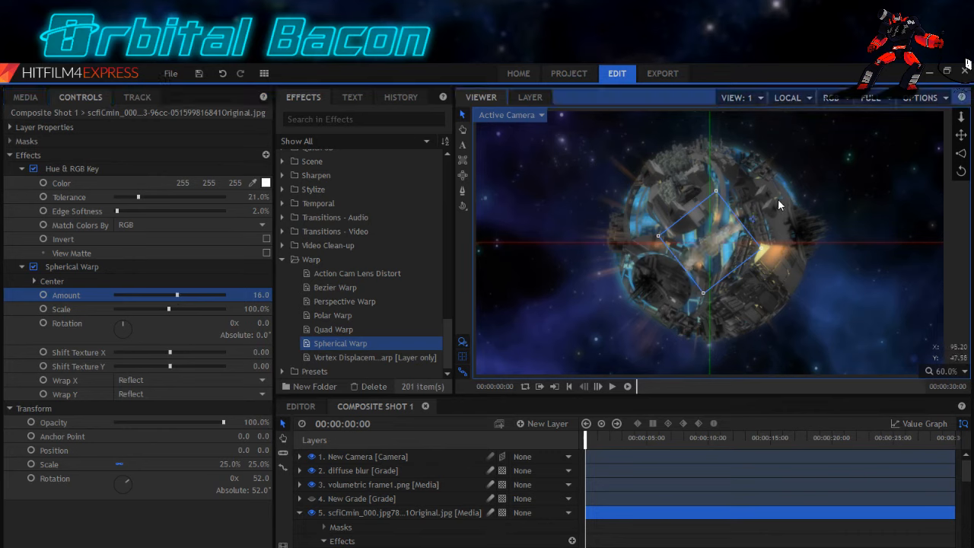
pyautogui.click(222, 74)
pyautogui.click(150, 380)
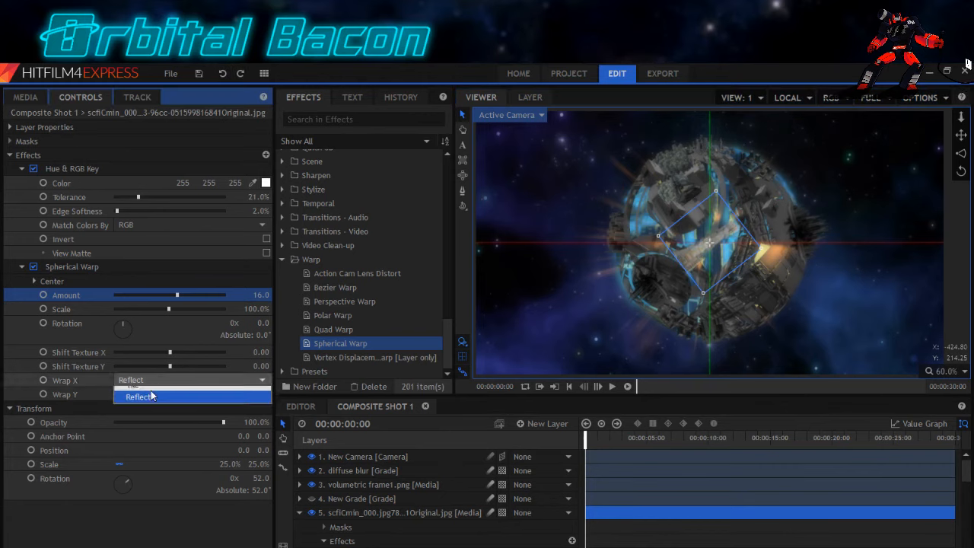
pyautogui.click(151, 394)
pyautogui.click(151, 393)
pyautogui.click(149, 407)
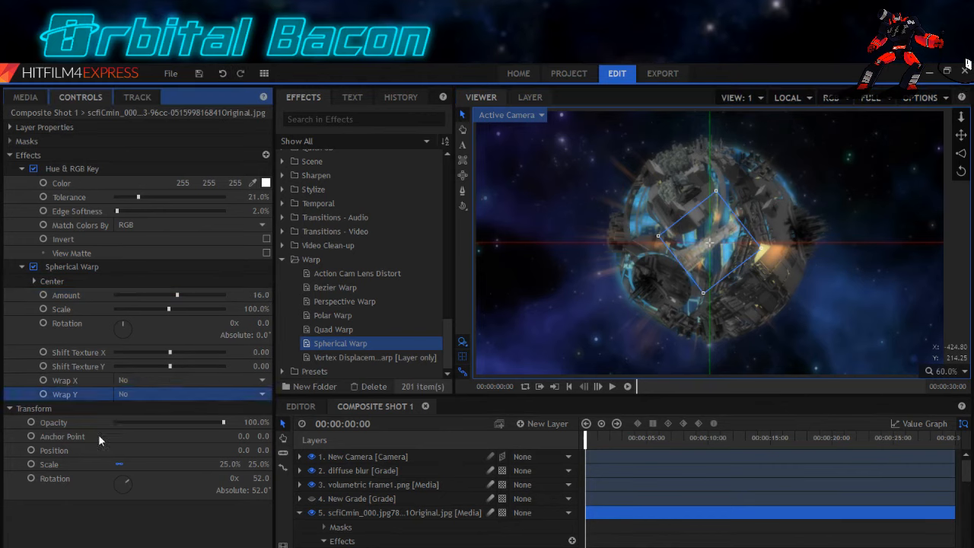
# Move the tower to the sphere's upper-right edge at about 220, 153, scale it to 14% and rotate it to 47°.
pyautogui.click(89, 448)
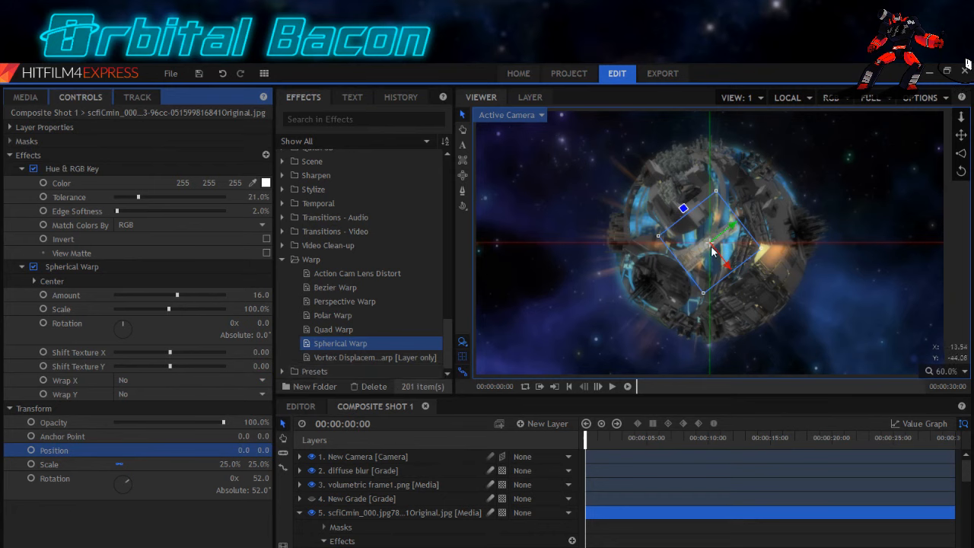
pyautogui.moveTo(713, 249); pyautogui.dragTo(787, 195)
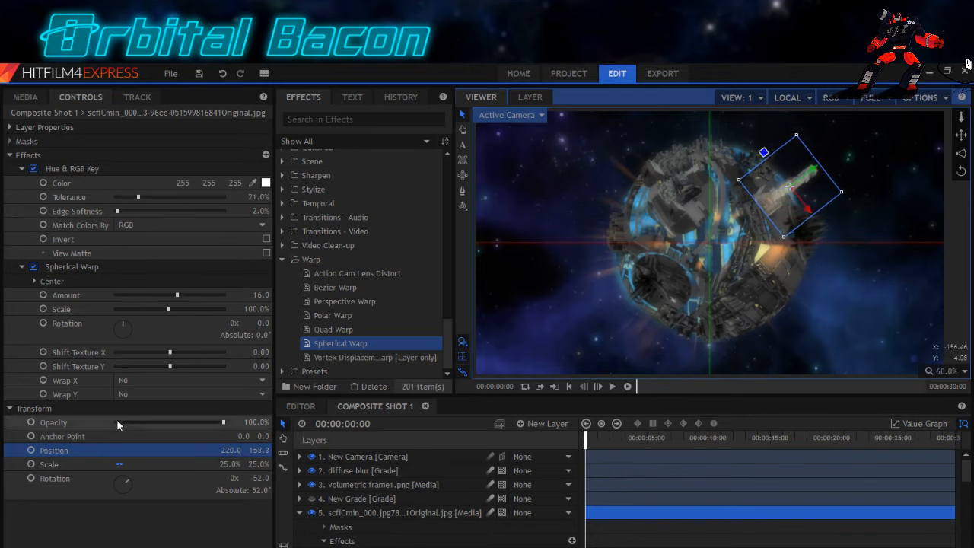
pyautogui.moveTo(230, 464); pyautogui.dragTo(220, 465)
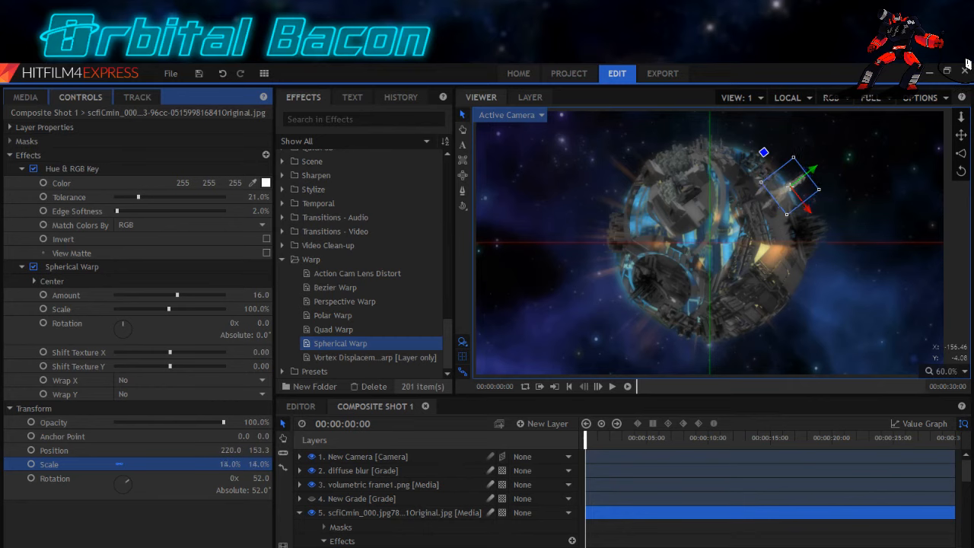
pyautogui.moveTo(260, 479); pyautogui.dragTo(254, 479)
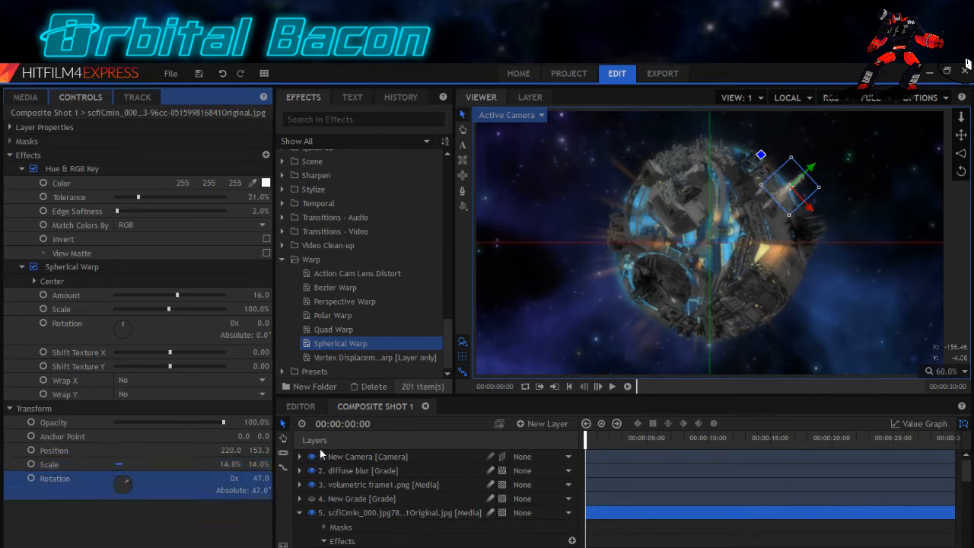
# Collapse the tower layer and move it down the stack, directly below the cgscifi-base-block layers.
pyautogui.click(300, 514)
pyautogui.click(351, 518)
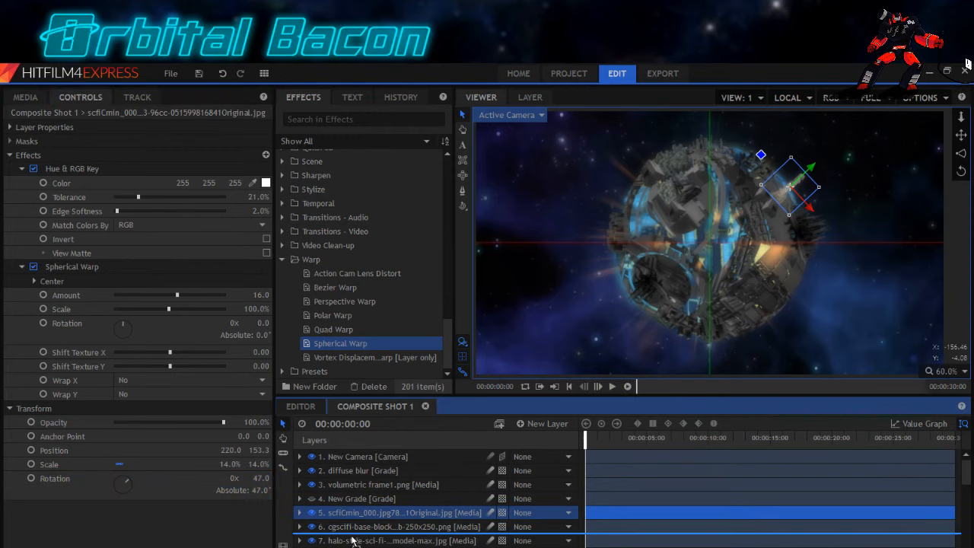
pyautogui.moveTo(350, 516); pyautogui.dragTo(352, 545)
pyautogui.scroll(-1, 355, 529)
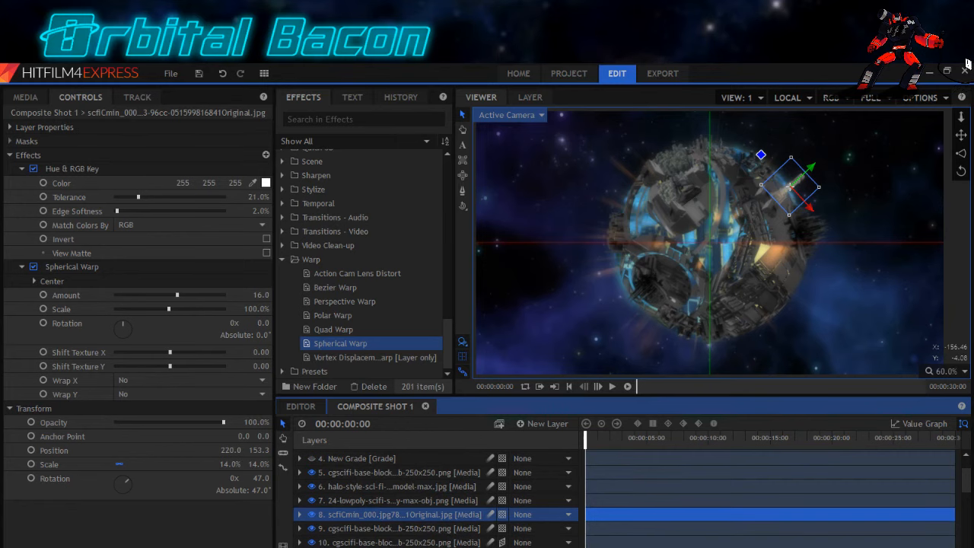
pyautogui.moveTo(352, 546); pyautogui.dragTo(352, 547)
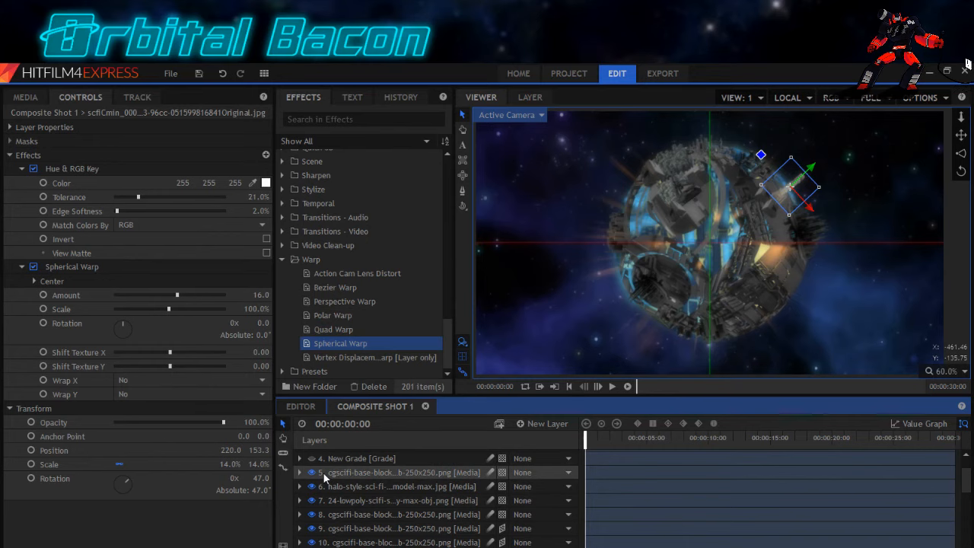
# Hide the upper of the two 3D cgscifi-base-block layers near the tower.
pyautogui.click(320, 542)
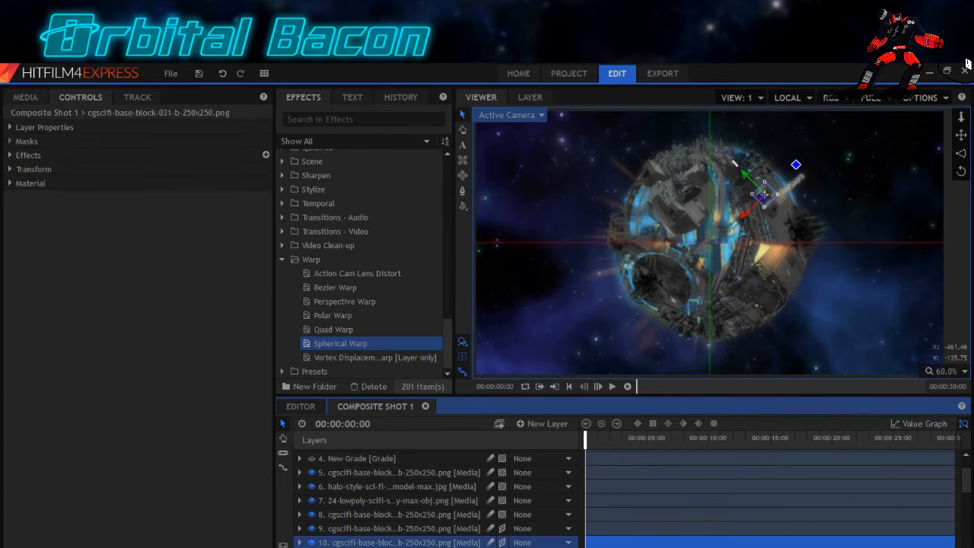
pyautogui.click(334, 529)
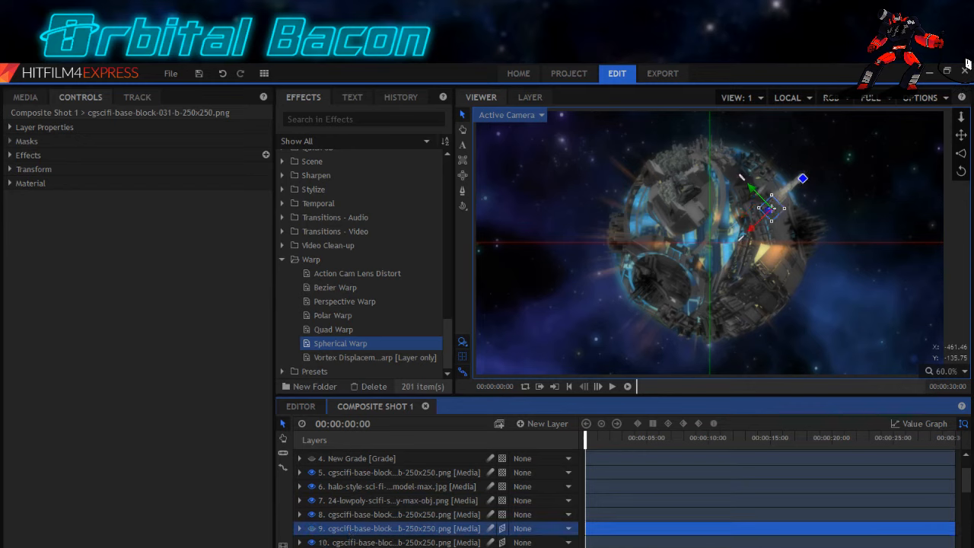
# Scale the tower layer to 12% and nudge it inward to about 216.5, 150.1.
pyautogui.click(438, 547)
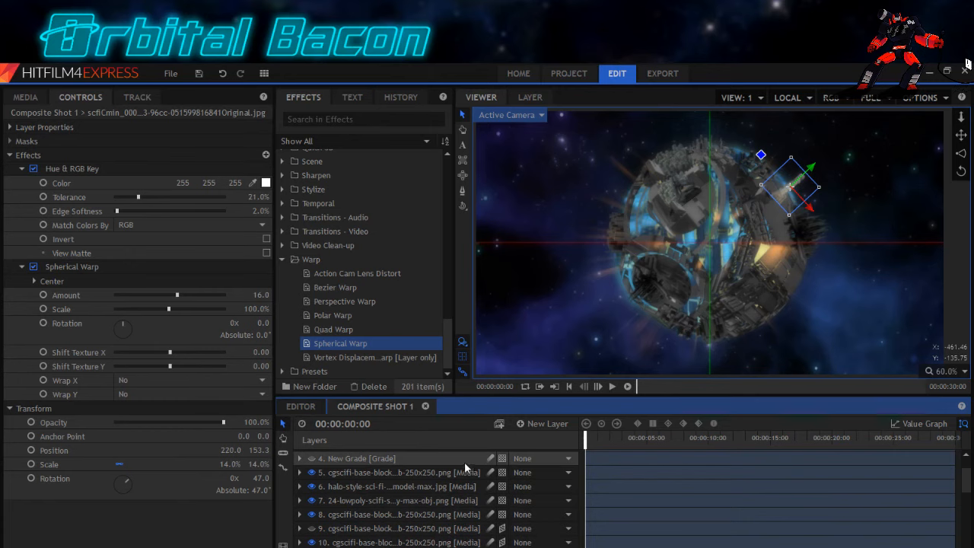
pyautogui.click(232, 464)
pyautogui.write('12')
pyautogui.press('Return')
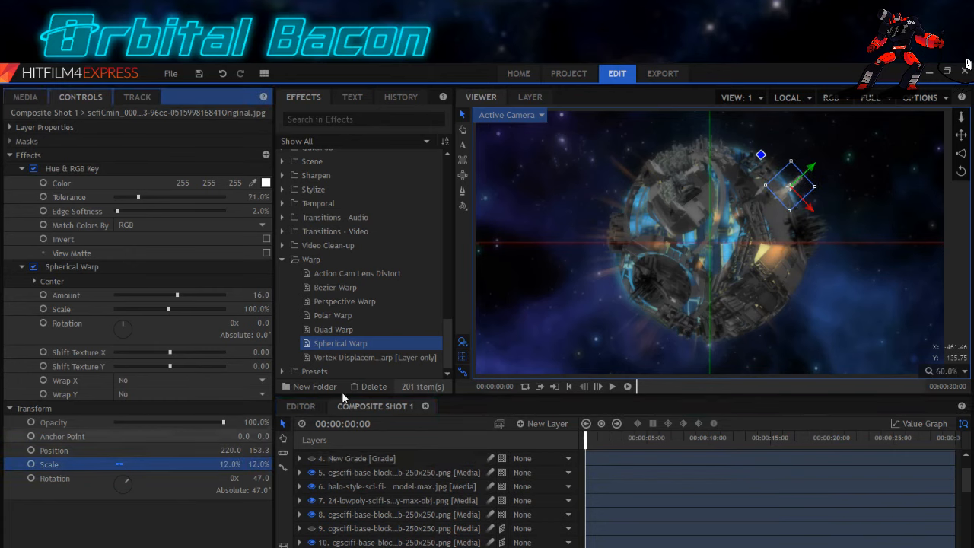
pyautogui.moveTo(810, 174); pyautogui.dragTo(807, 176)
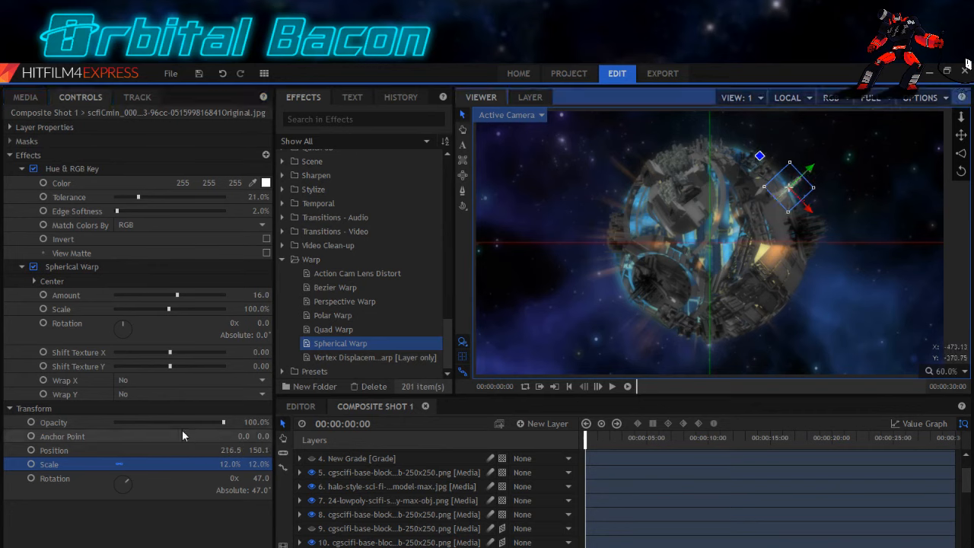
# Apply the Hue Shift effect to the tower layer and set its lightness to -14.
pyautogui.scroll(6, 309, 316)
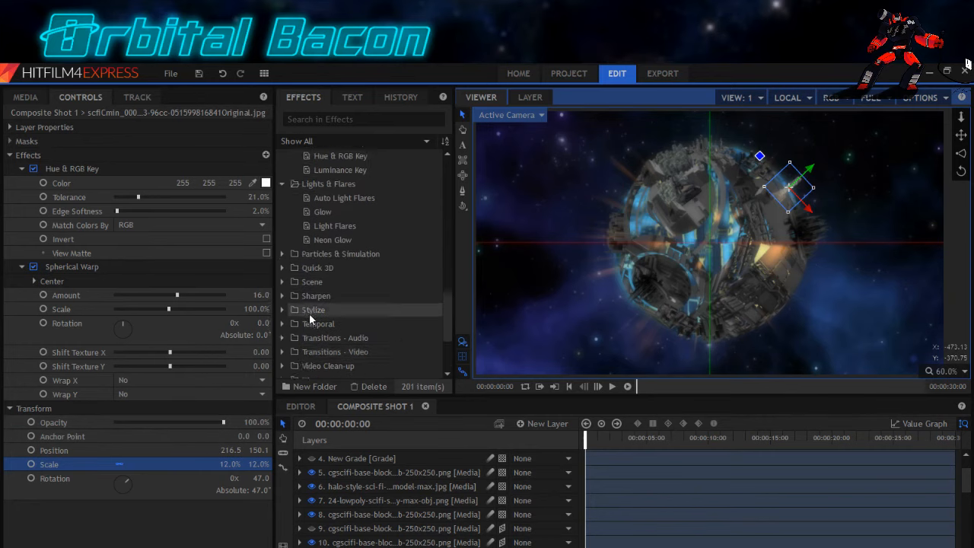
pyautogui.scroll(3, 309, 315)
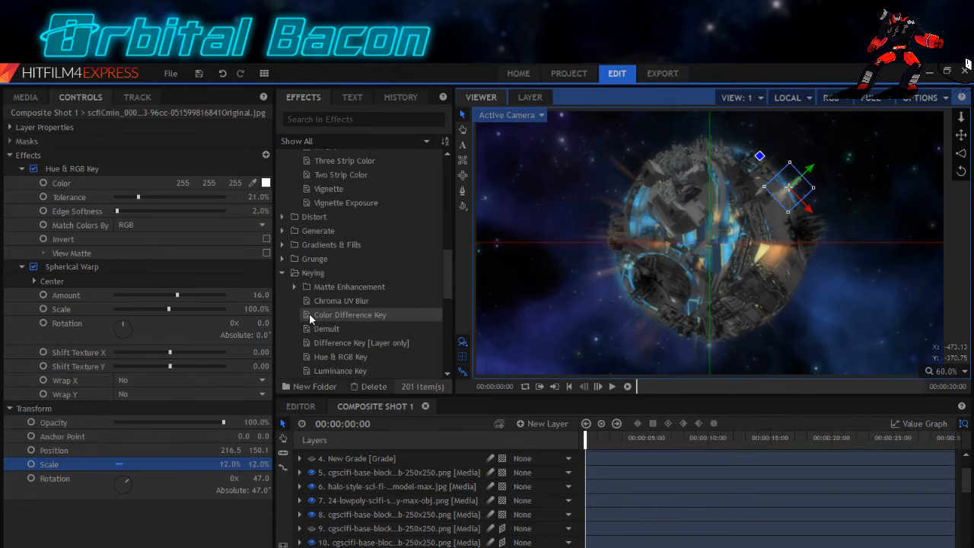
pyautogui.scroll(4, 327, 335)
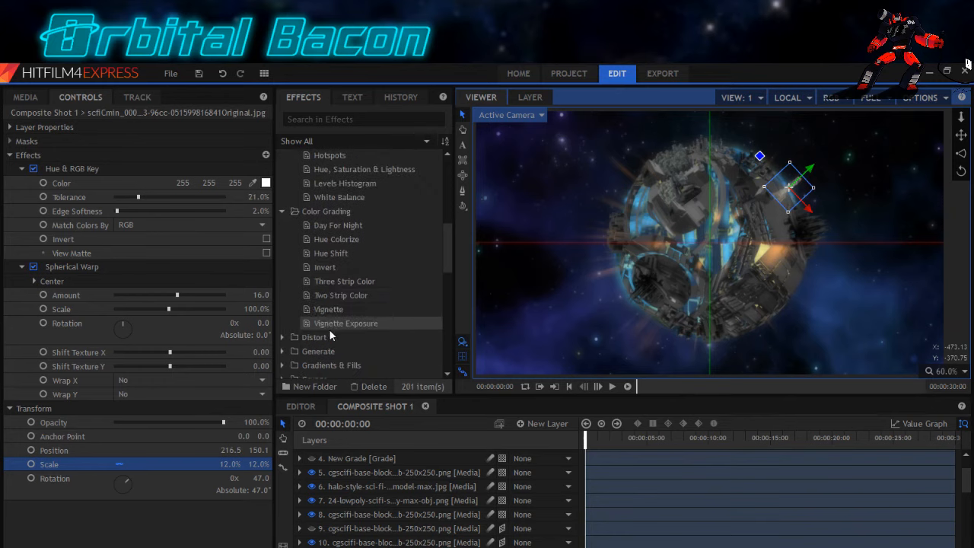
pyautogui.click(333, 253)
pyautogui.moveTo(330, 253); pyautogui.dragTo(119, 405)
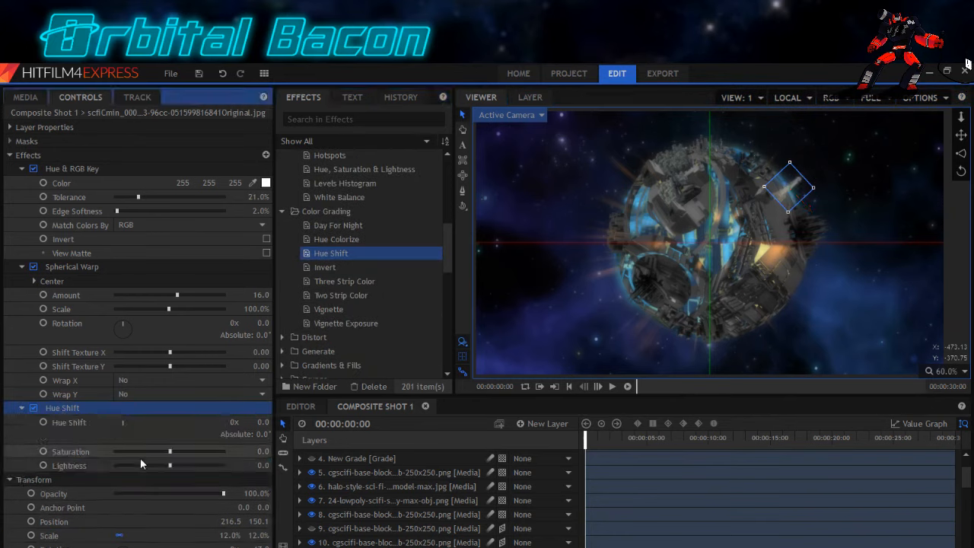
pyautogui.click(156, 465)
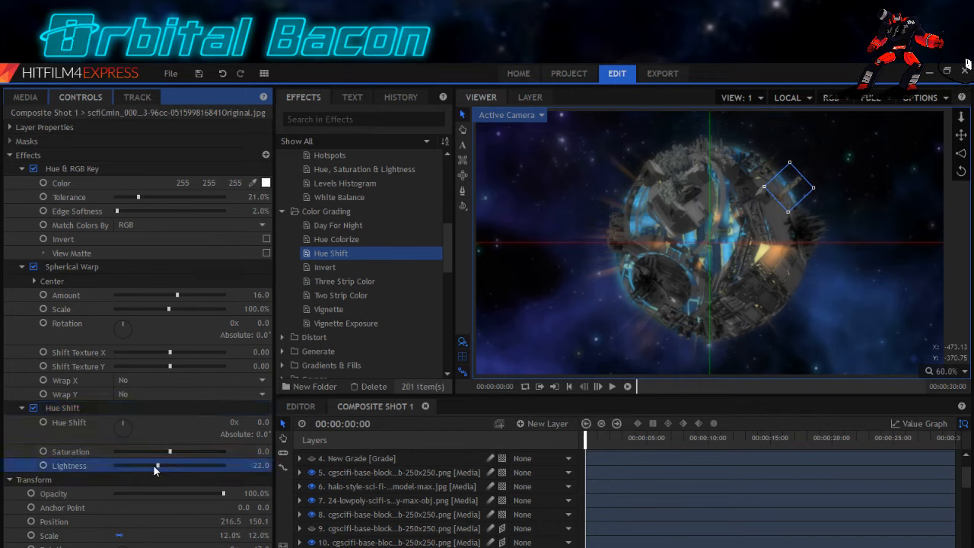
pyautogui.click(162, 464)
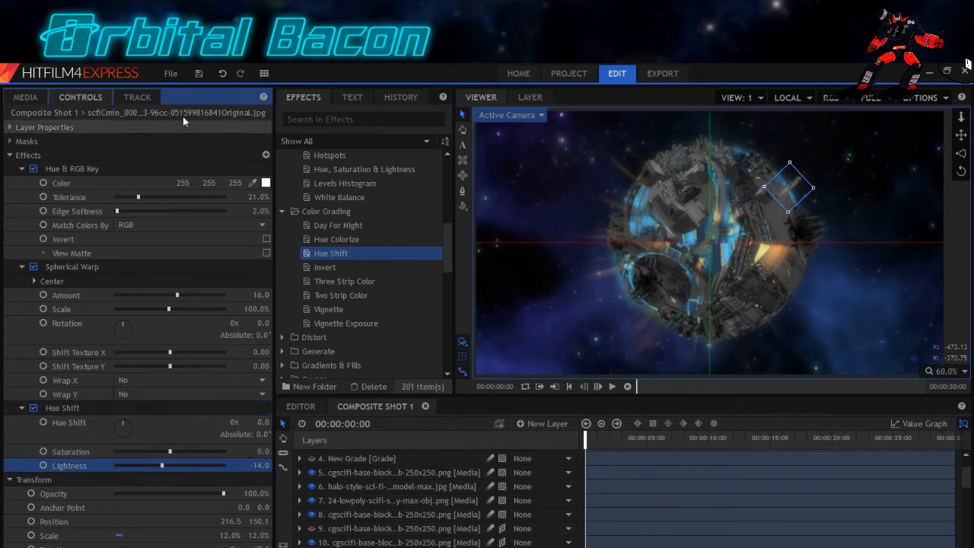
# Look through the layer stack and select the New Camera layer to inspect the station without the tower's outline.
pyautogui.scroll(1, 349, 461)
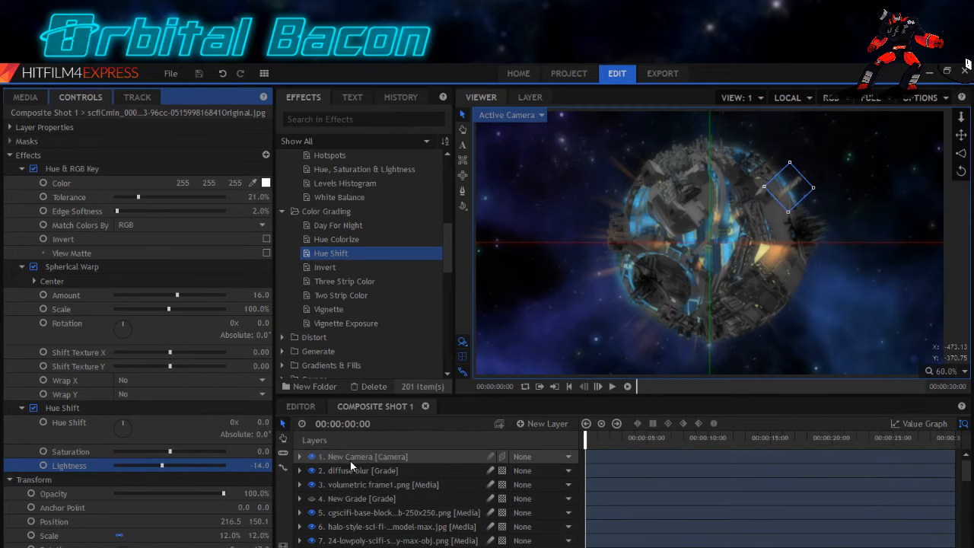
pyautogui.scroll(-3, 350, 469)
pyautogui.click(300, 477)
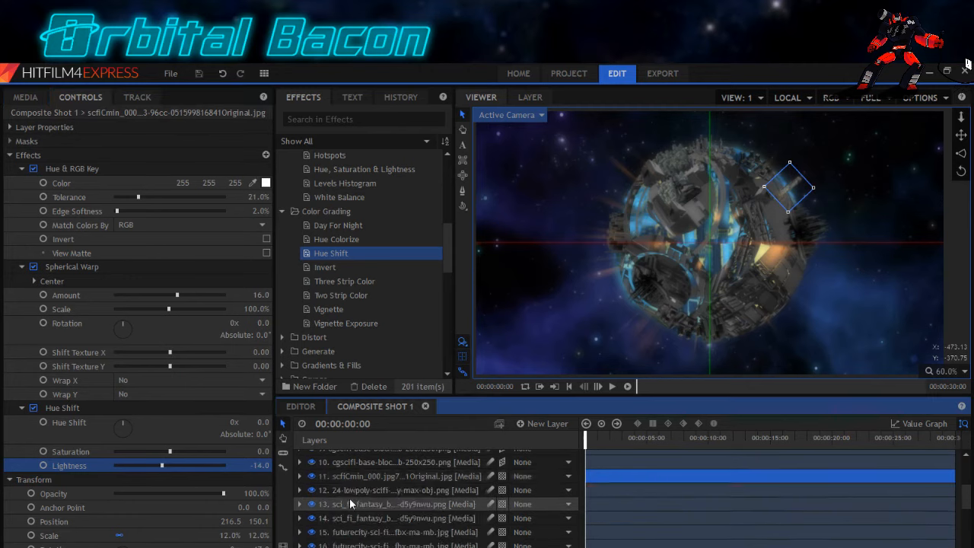
pyautogui.scroll(4, 350, 498)
pyautogui.click(349, 461)
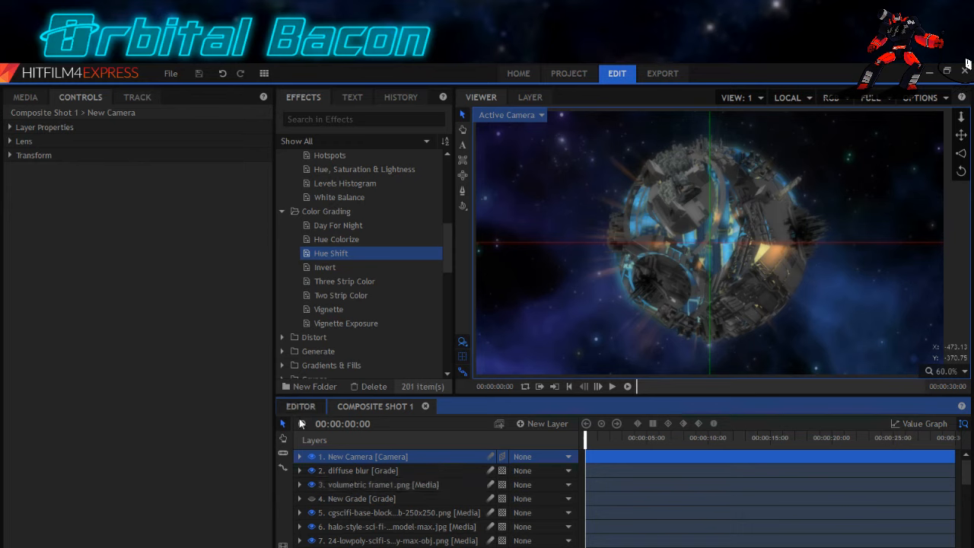
# Scale the cgscifi-base-block layer on the sphere's upper-left edge to 23% and rotate it to 39°.
pyautogui.click(376, 516)
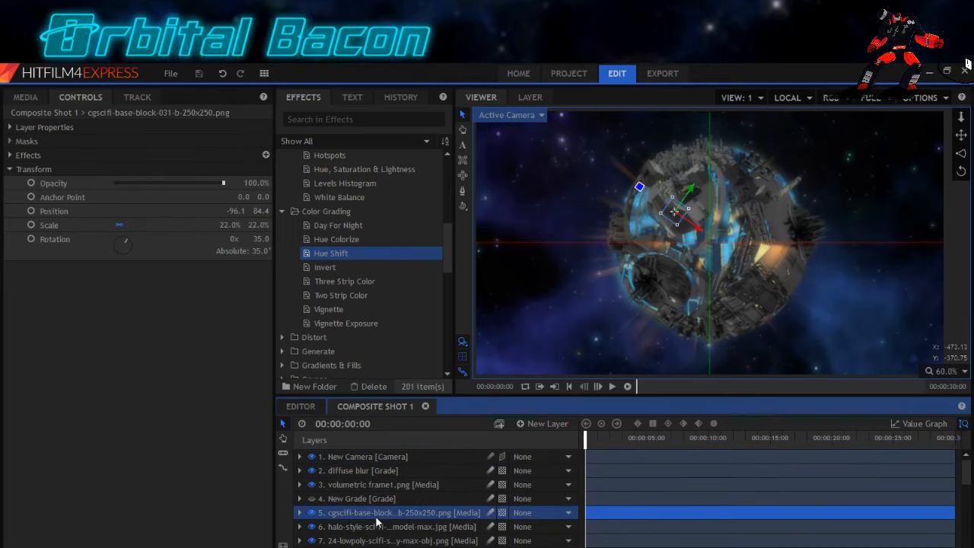
pyautogui.click(377, 547)
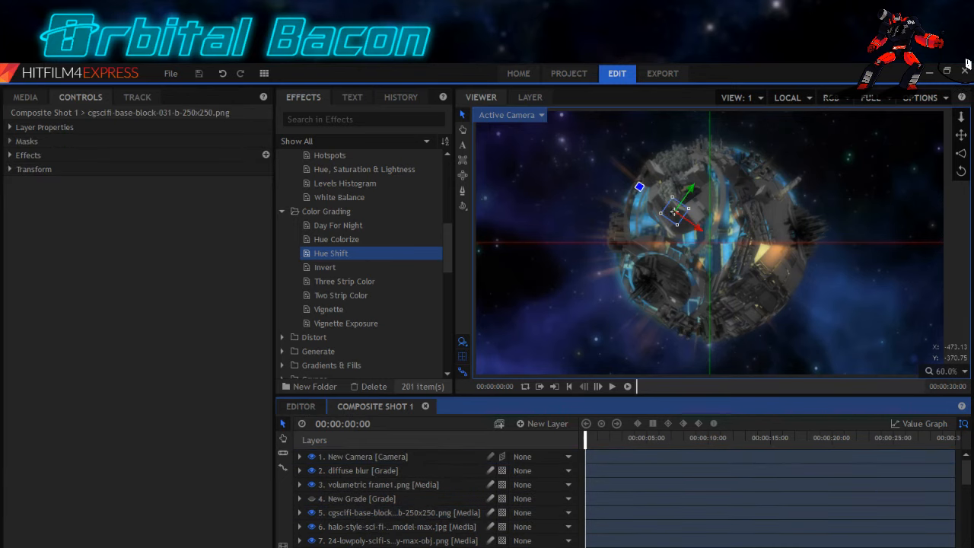
pyautogui.click(16, 180)
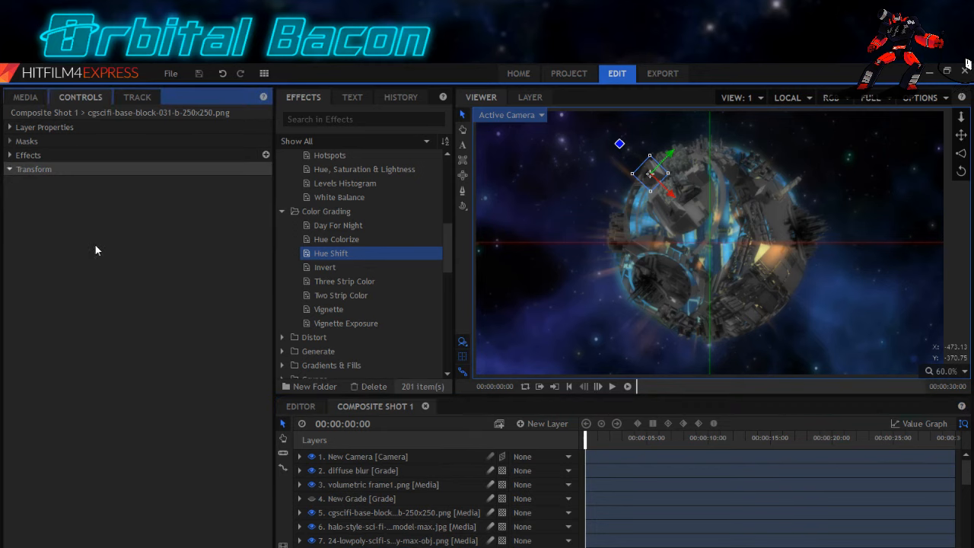
pyautogui.moveTo(261, 239); pyautogui.dragTo(320, 239)
pyautogui.moveTo(967, 63); pyautogui.dragTo(967, 64)
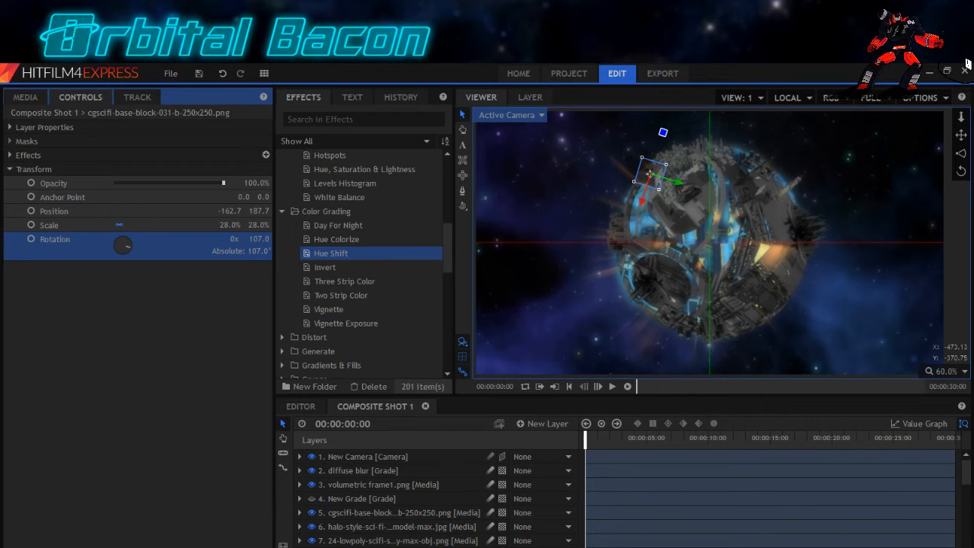
pyautogui.moveTo(967, 63); pyautogui.dragTo(968, 64)
pyautogui.moveTo(258, 239); pyautogui.dragTo(252, 225)
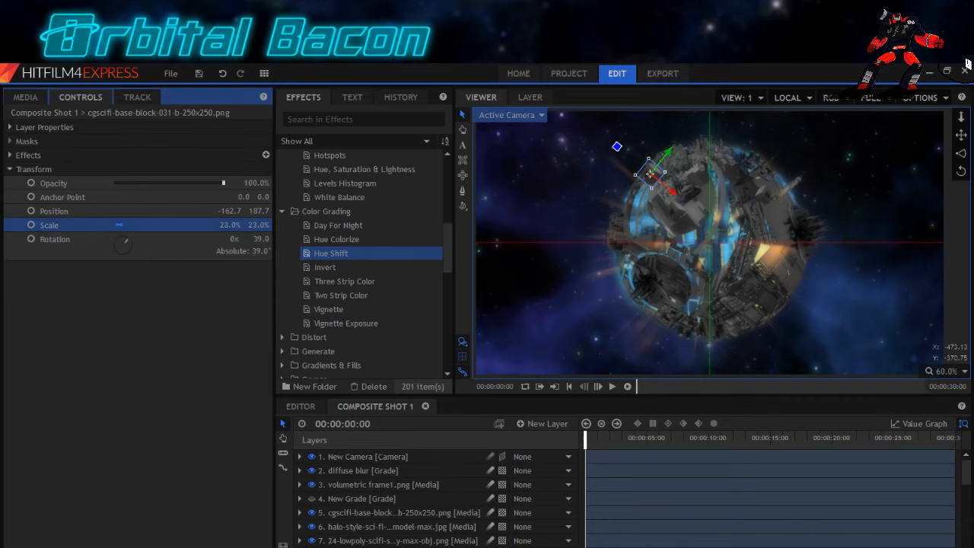
# Rotate the upper-left base block to 53° and reposition it at about -164, 191.
pyautogui.click(261, 239)
pyautogui.write('44')
pyautogui.press('Return')
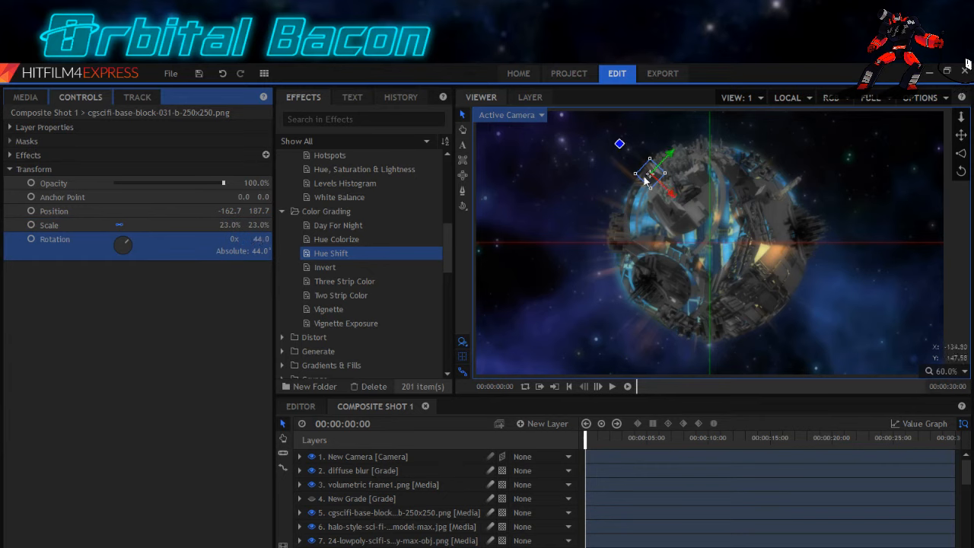
pyautogui.moveTo(647, 181); pyautogui.dragTo(648, 175)
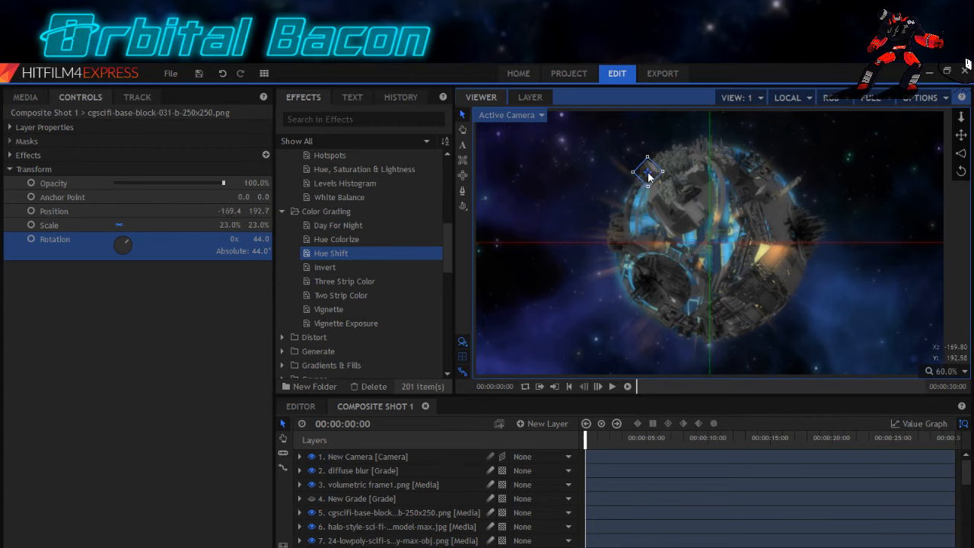
pyautogui.moveTo(261, 239); pyautogui.dragTo(266, 239)
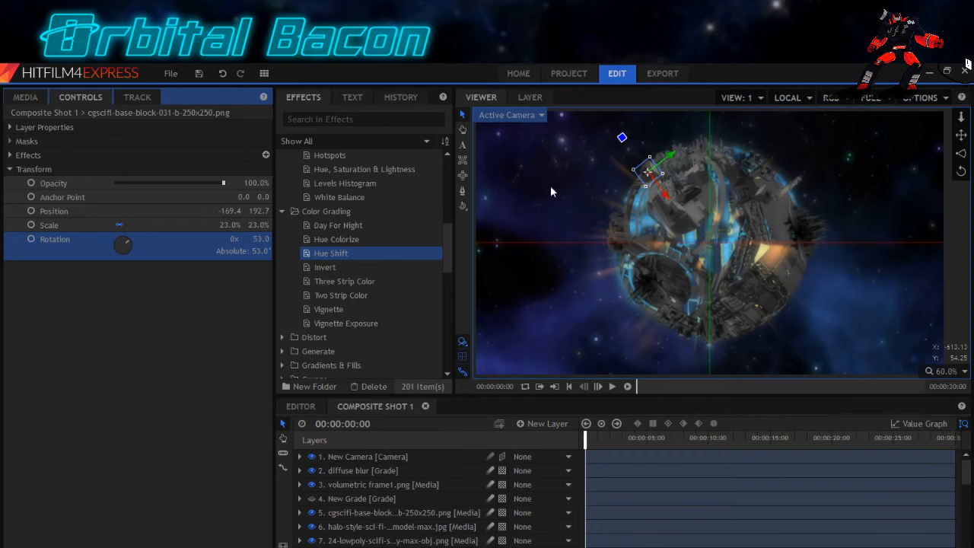
pyautogui.moveTo(651, 177); pyautogui.dragTo(653, 178)
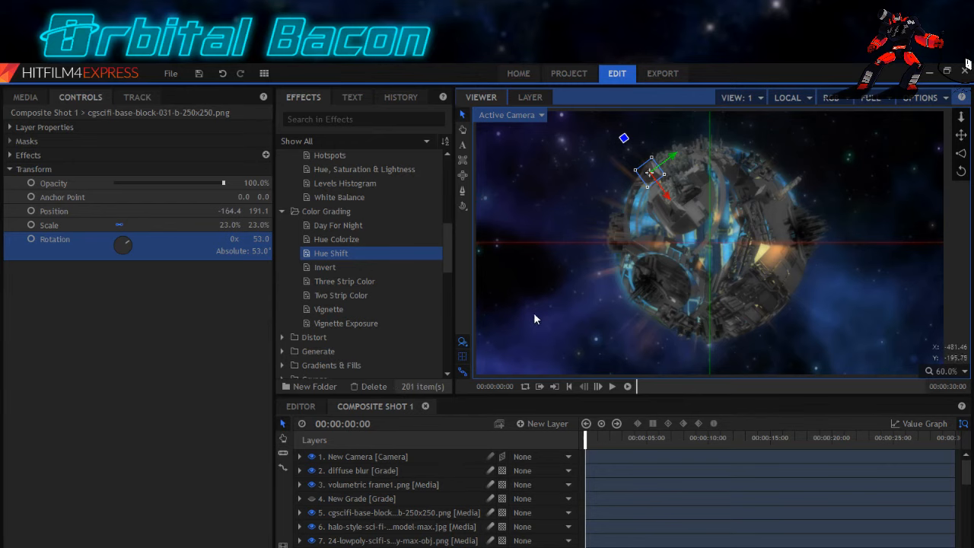
# Find the futurecity building layer in the layer stack and duplicate it.
pyautogui.click(335, 513)
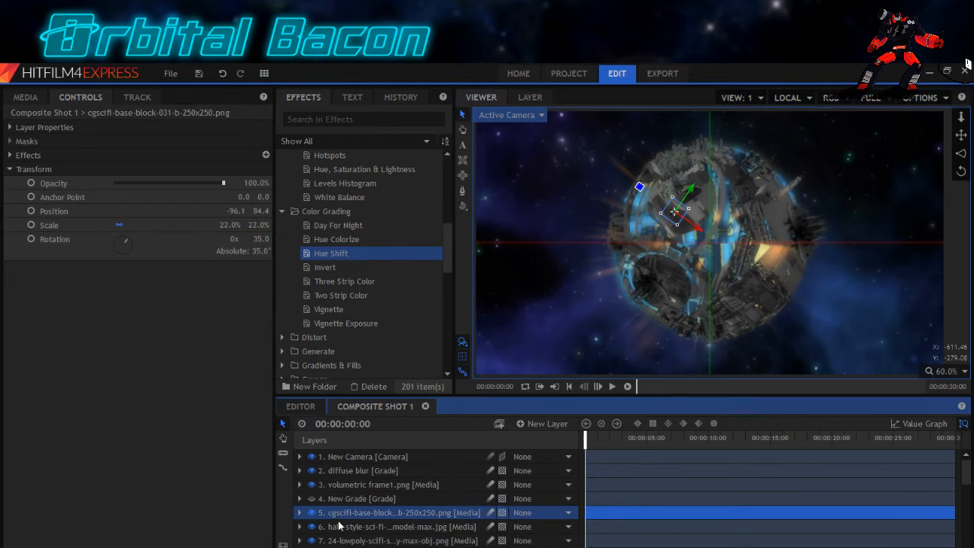
pyautogui.click(338, 526)
pyautogui.scroll(-1, 340, 533)
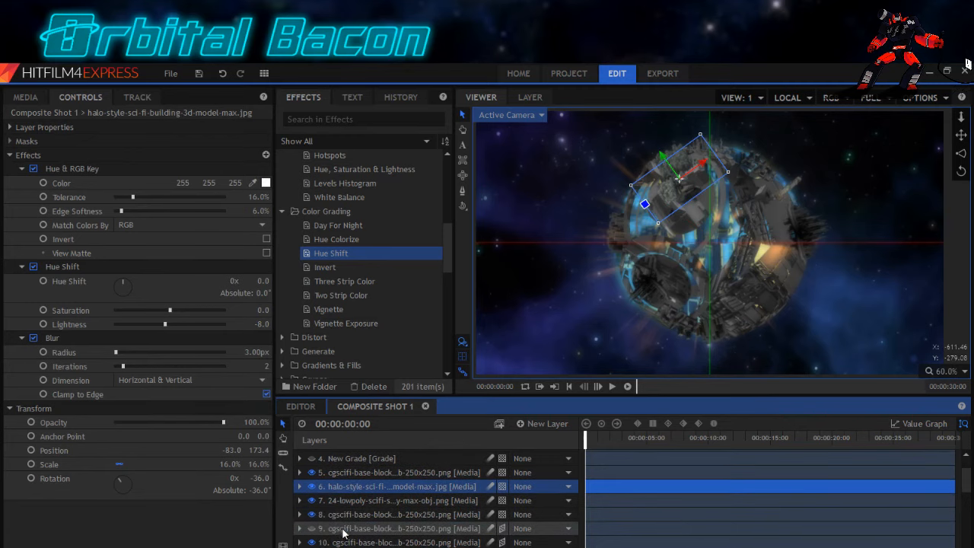
pyautogui.click(341, 547)
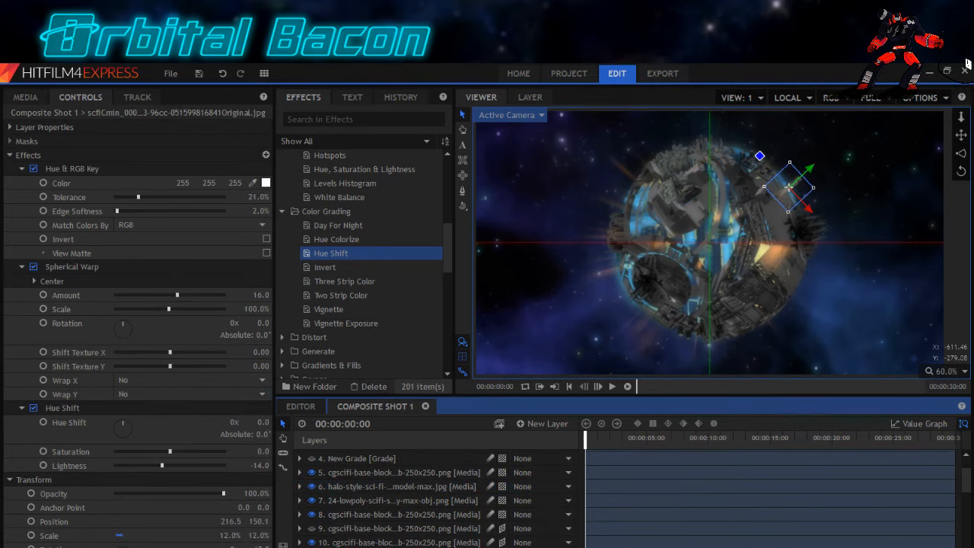
pyautogui.click(352, 547)
pyautogui.scroll(-2, 352, 544)
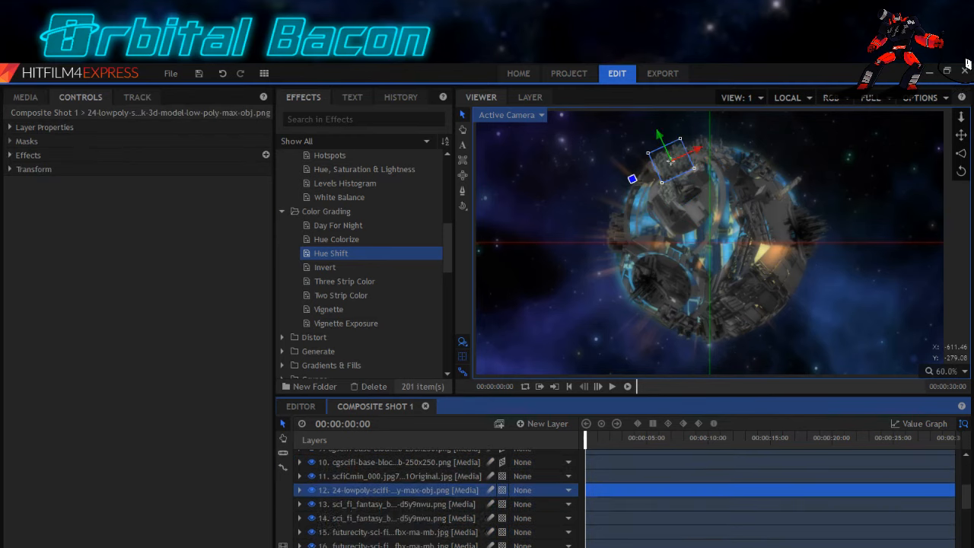
pyautogui.click(352, 532)
pyautogui.click(357, 545)
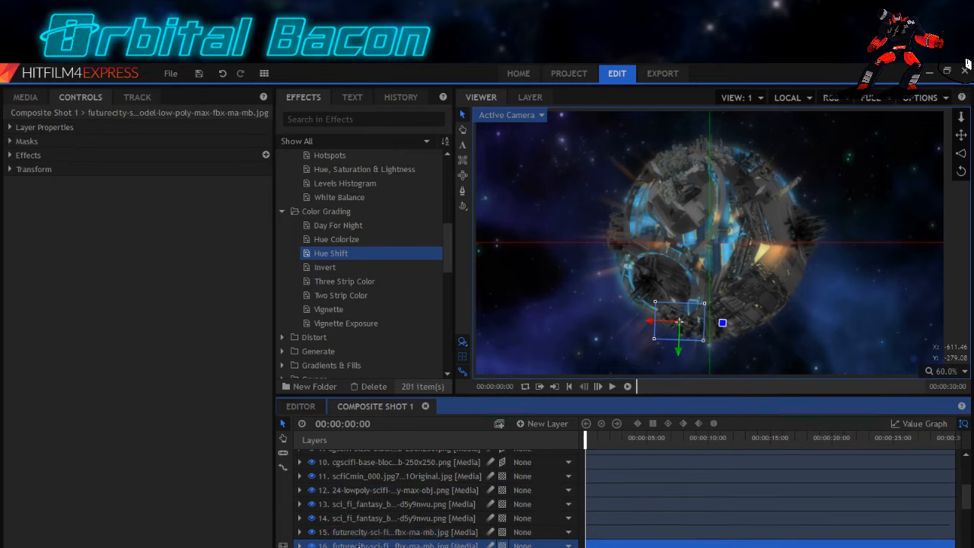
pyautogui.rightClick(358, 545)
pyautogui.click(385, 426)
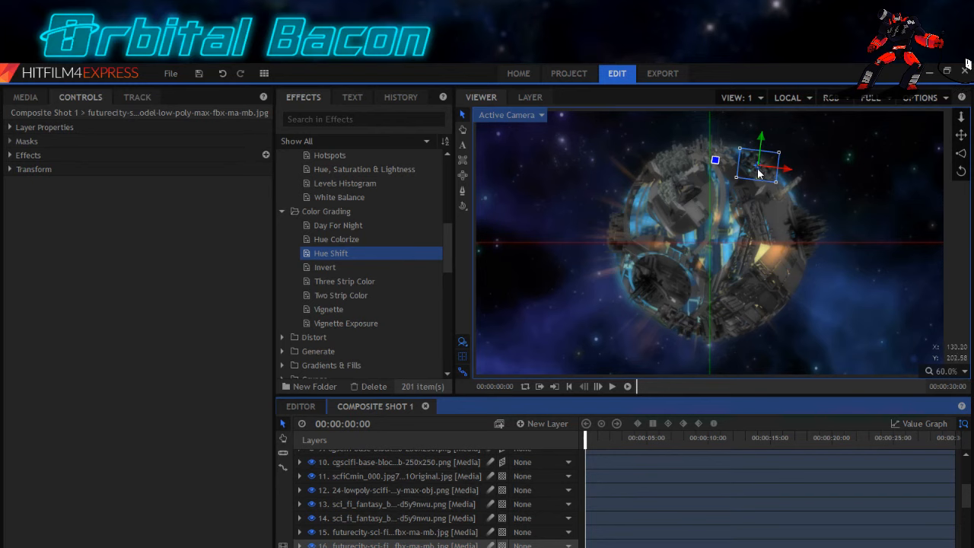
# Move the futurecity building copy onto the sphere's right side at about 181.6, 59 and rotate it to 78°.
pyautogui.moveTo(758, 174); pyautogui.dragTo(770, 230)
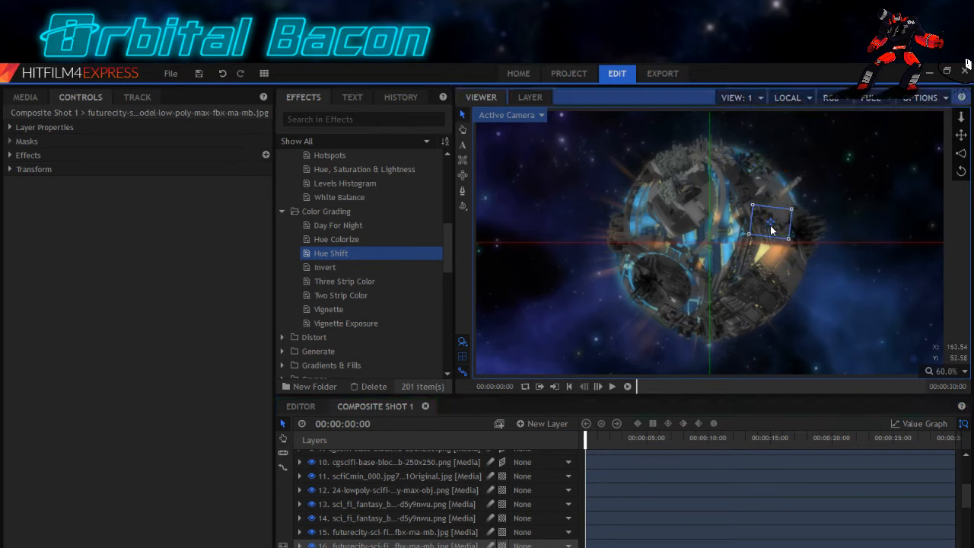
pyautogui.moveTo(770, 226); pyautogui.dragTo(769, 229)
pyautogui.click(11, 169)
pyautogui.moveTo(262, 240); pyautogui.dragTo(316, 240)
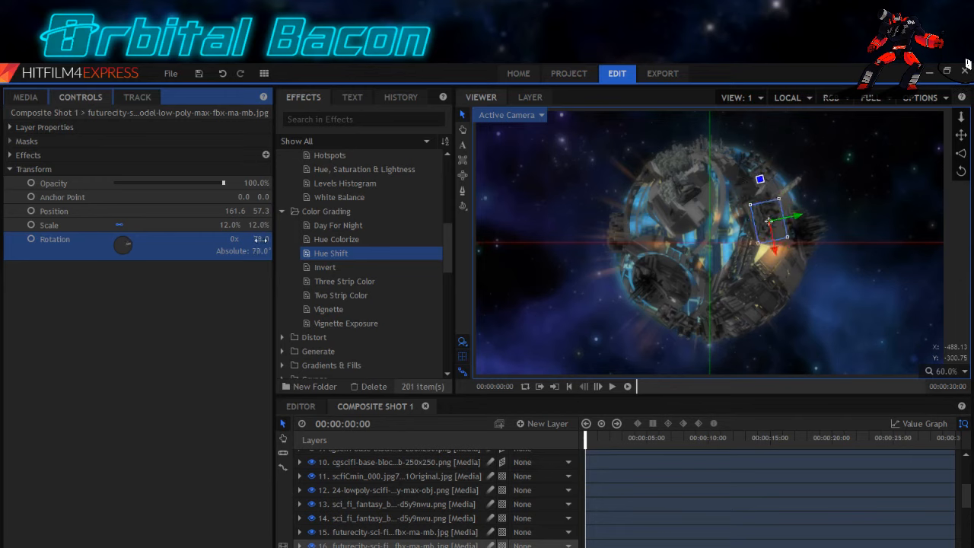
pyautogui.moveTo(768, 229); pyautogui.dragTo(774, 228)
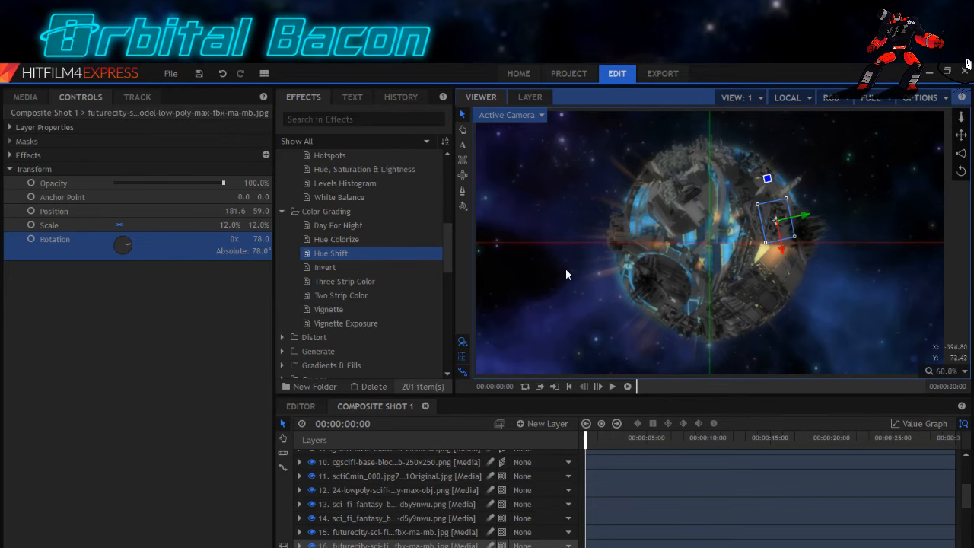
# Draw a closed freehand mask on the upper sci_fi_fantasy layer around the stray area just above the spikes on the sphere's right edge.
pyautogui.click(371, 536)
pyautogui.click(371, 518)
pyautogui.click(371, 504)
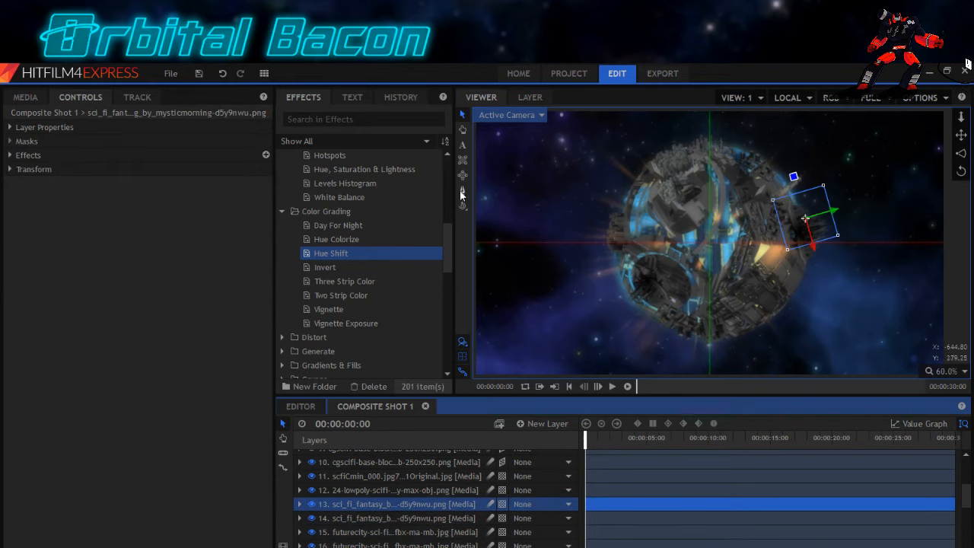
pyautogui.click(462, 191)
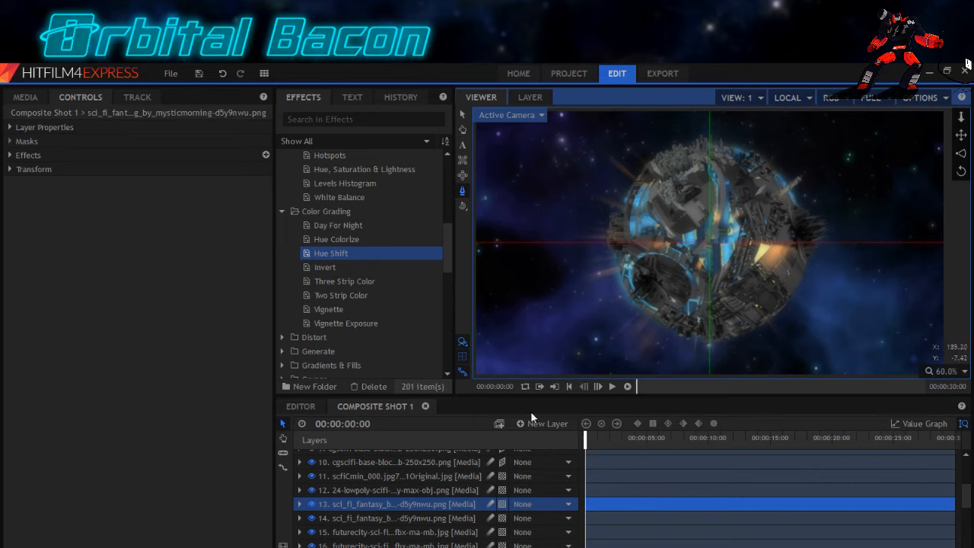
pyautogui.click(333, 506)
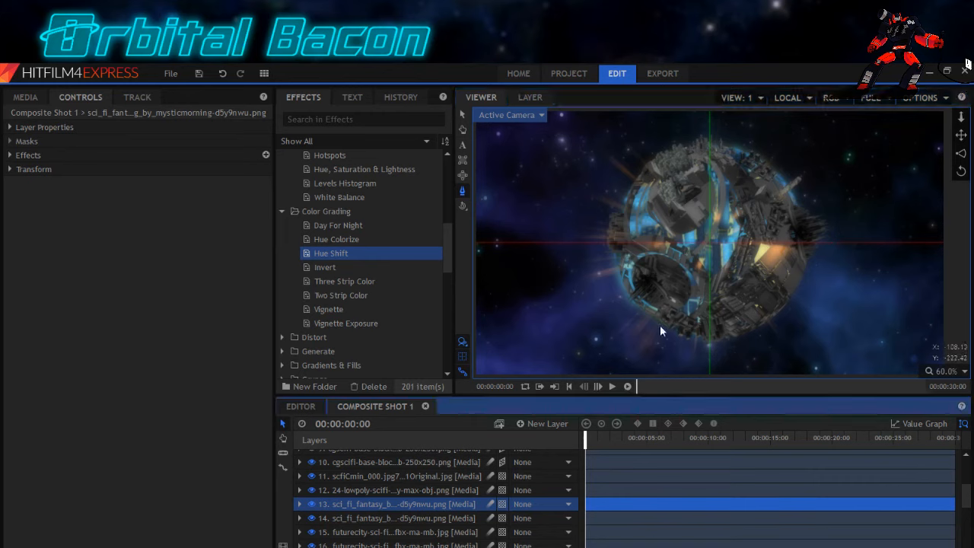
pyautogui.click(824, 222)
pyautogui.click(822, 223)
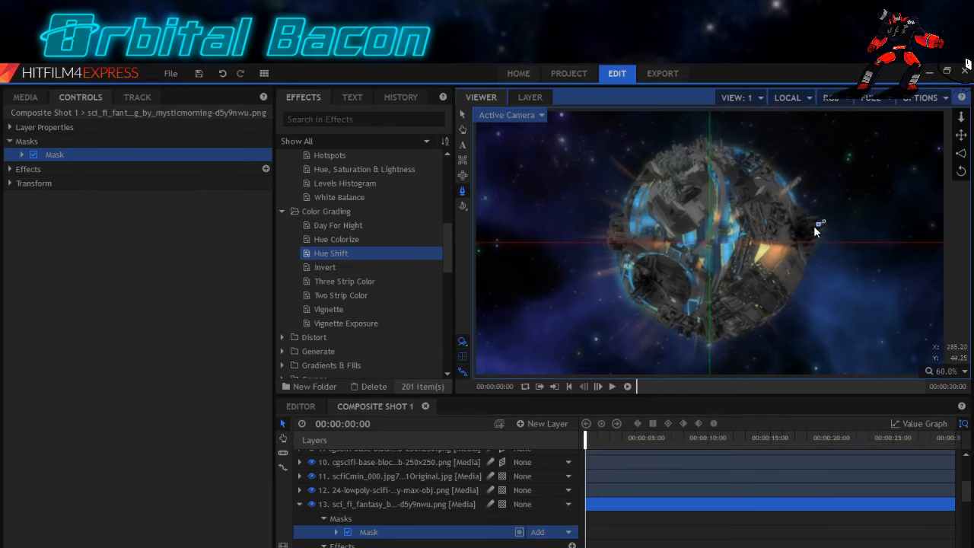
pyautogui.scroll(2, 814, 227)
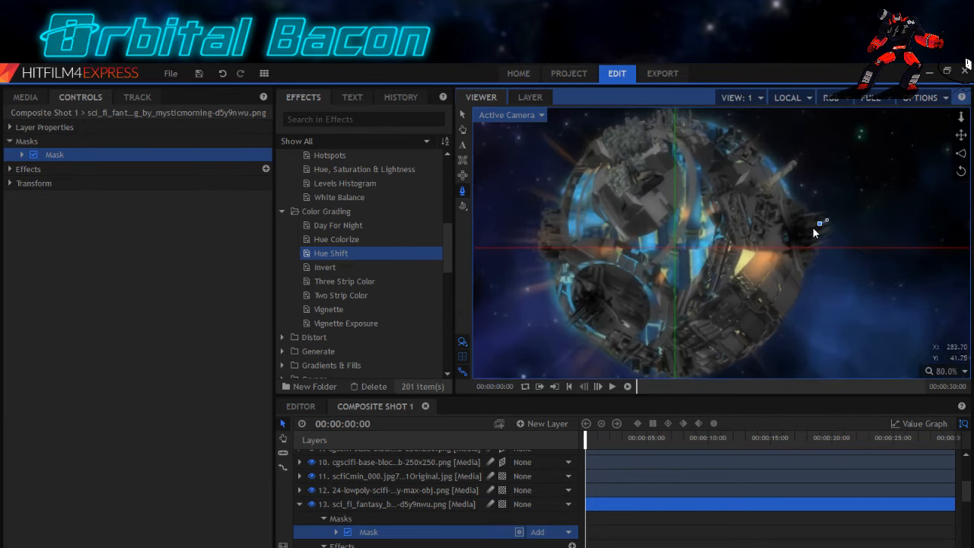
pyautogui.click(811, 228)
pyautogui.click(802, 203)
pyautogui.click(818, 199)
pyautogui.click(835, 202)
pyautogui.click(828, 221)
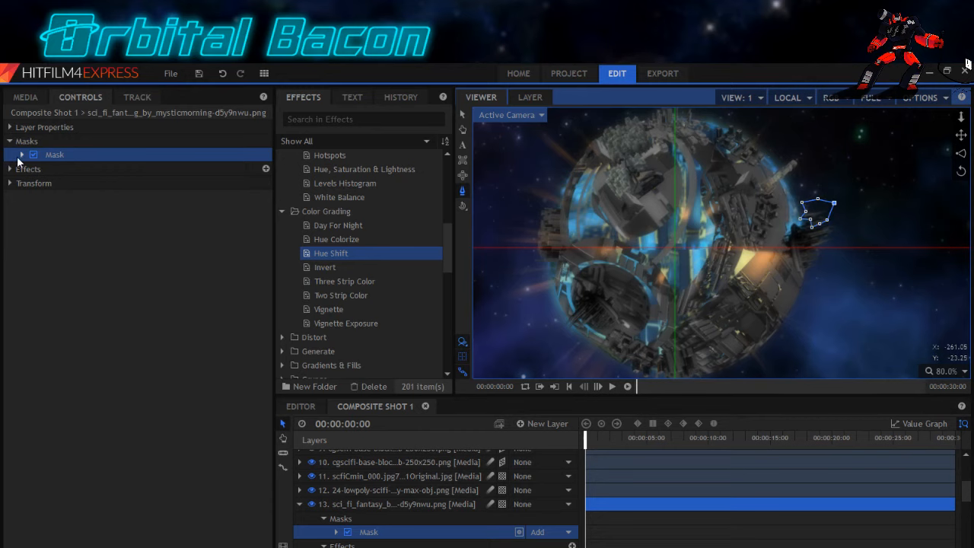
# Invert the new mask on the sci_fi_fantasy layer and collapse that layer's properties.
pyautogui.click(23, 155)
pyautogui.click(265, 166)
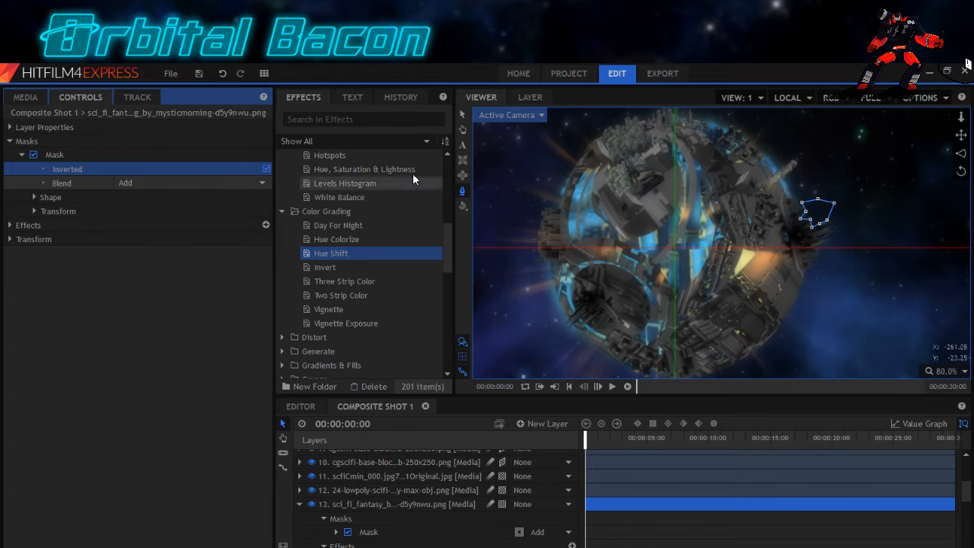
pyautogui.click(300, 504)
# Reselect the inverted mask on the upper sci_fi_fantasy layer and adjust the points along its lower edge.
pyautogui.click(356, 524)
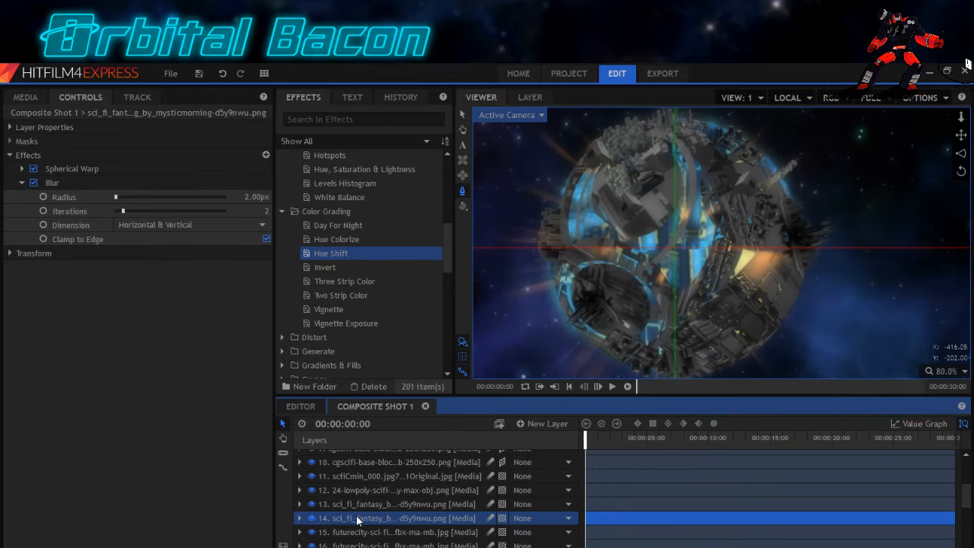
pyautogui.press('Up')
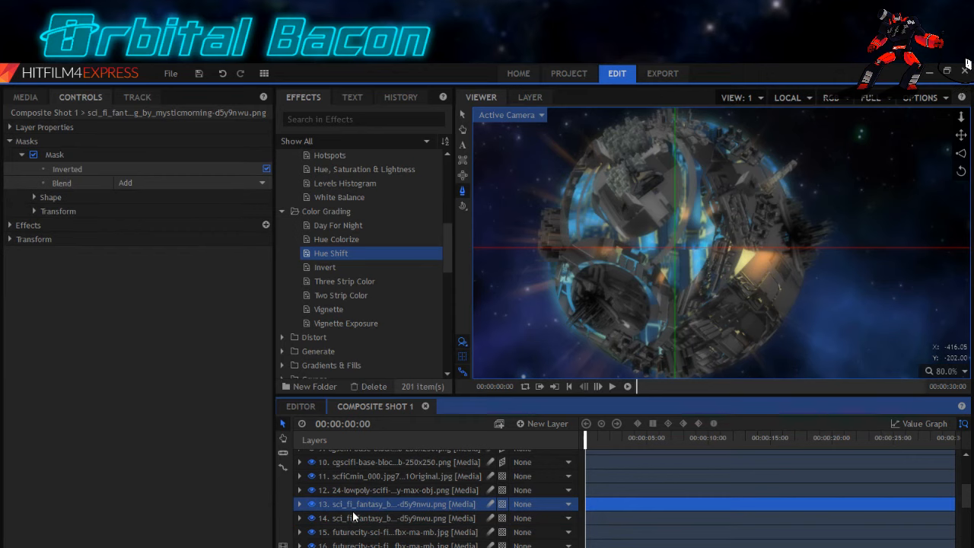
pyautogui.click(79, 155)
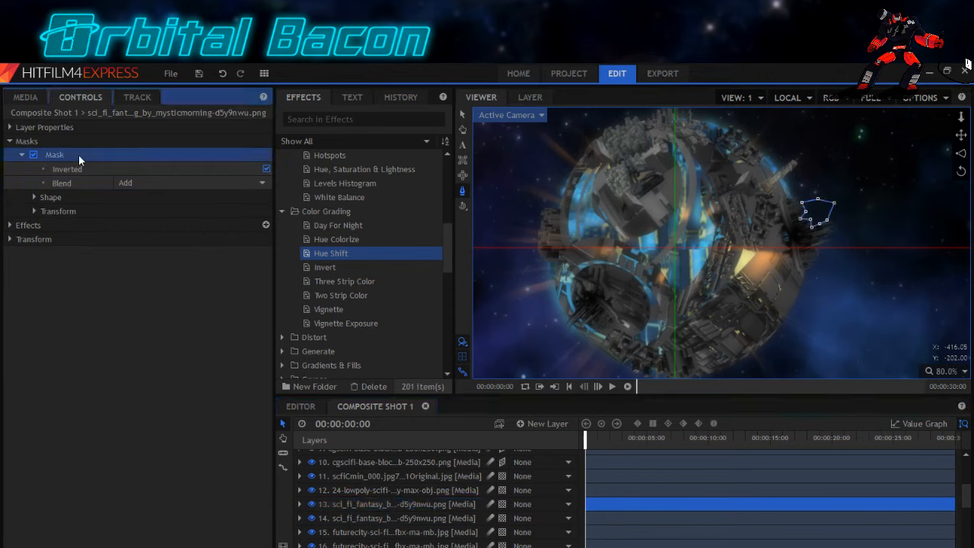
pyautogui.click(821, 229)
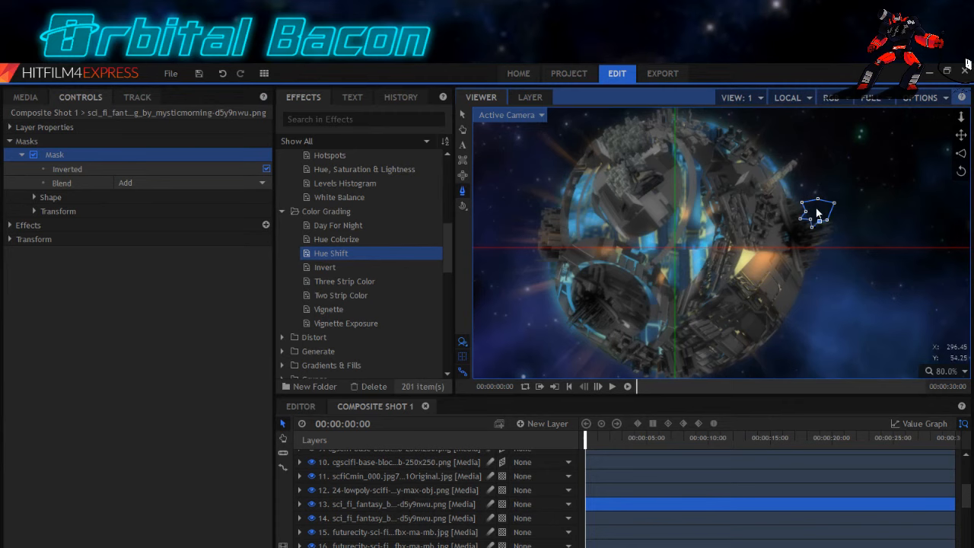
pyautogui.moveTo(820, 221); pyautogui.dragTo(816, 207)
pyautogui.moveTo(817, 207)
pyautogui.mouseDown()
pyautogui.moveTo(829, 222)
pyautogui.moveTo(827, 210)
pyautogui.moveTo(800, 210)
pyautogui.moveTo(809, 223)
pyautogui.mouseUp()
# Look through the layer stack for other building layers overlapping the sphere's right edge.
pyautogui.scroll(-1, 386, 520)
pyautogui.click(378, 536)
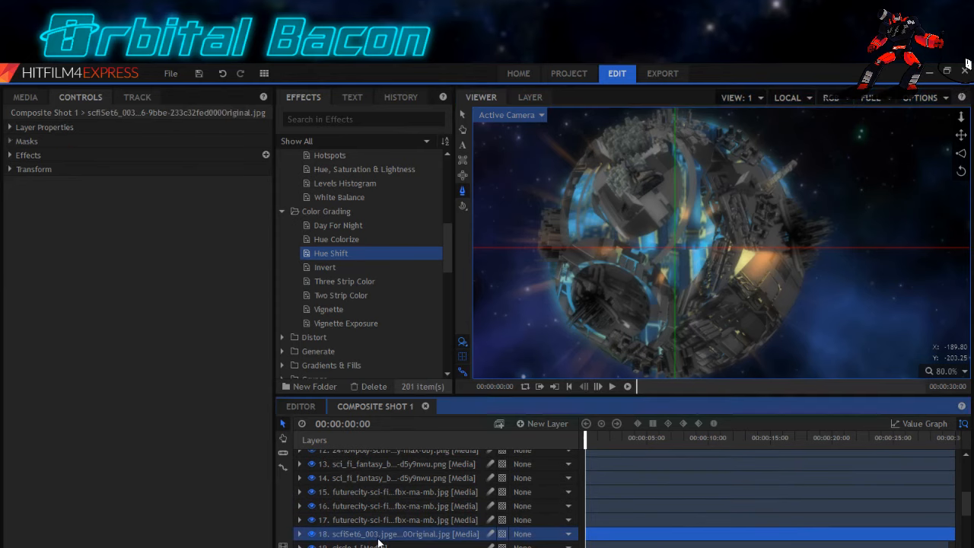
pyautogui.scroll(-1, 378, 538)
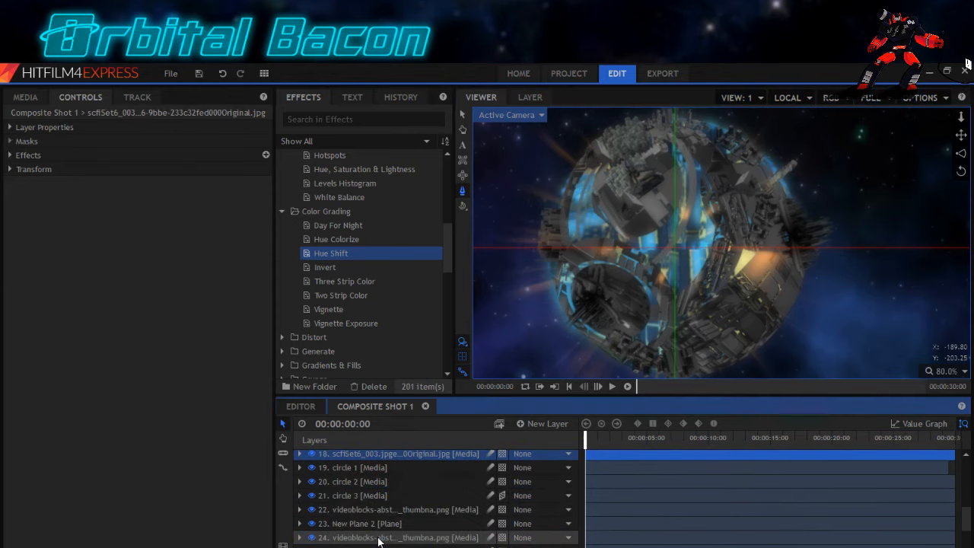
pyautogui.scroll(4, 381, 538)
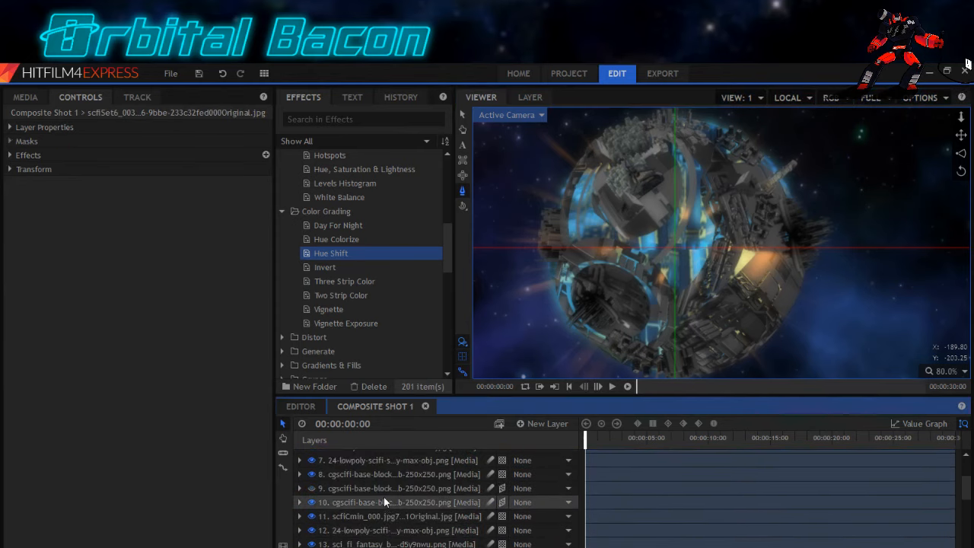
pyautogui.scroll(-2, 385, 536)
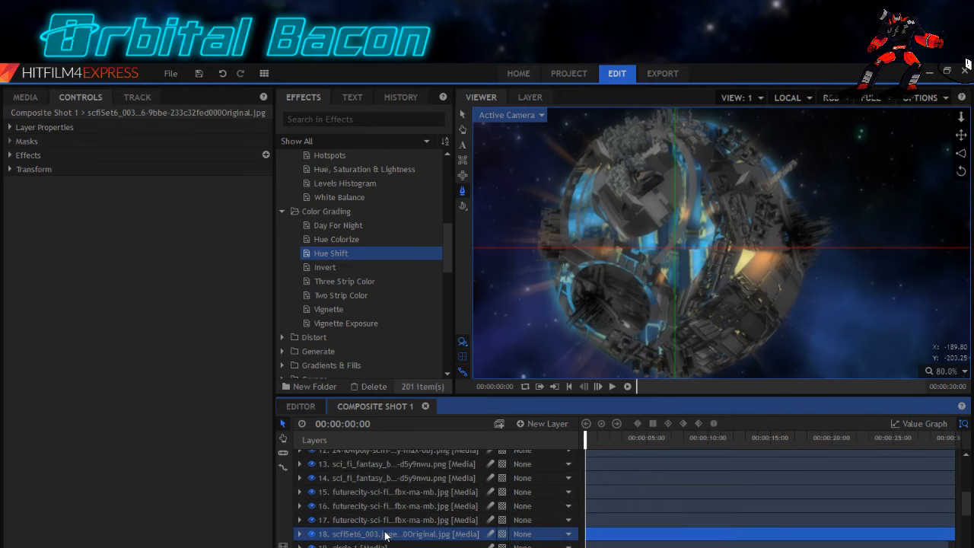
pyautogui.scroll(2, 385, 502)
pyautogui.scroll(1, 385, 502)
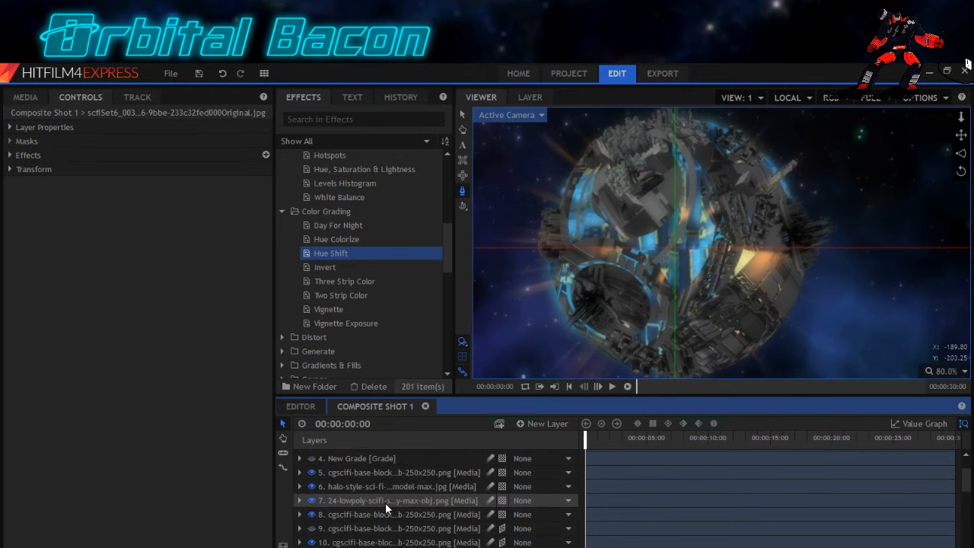
pyautogui.scroll(-1, 385, 499)
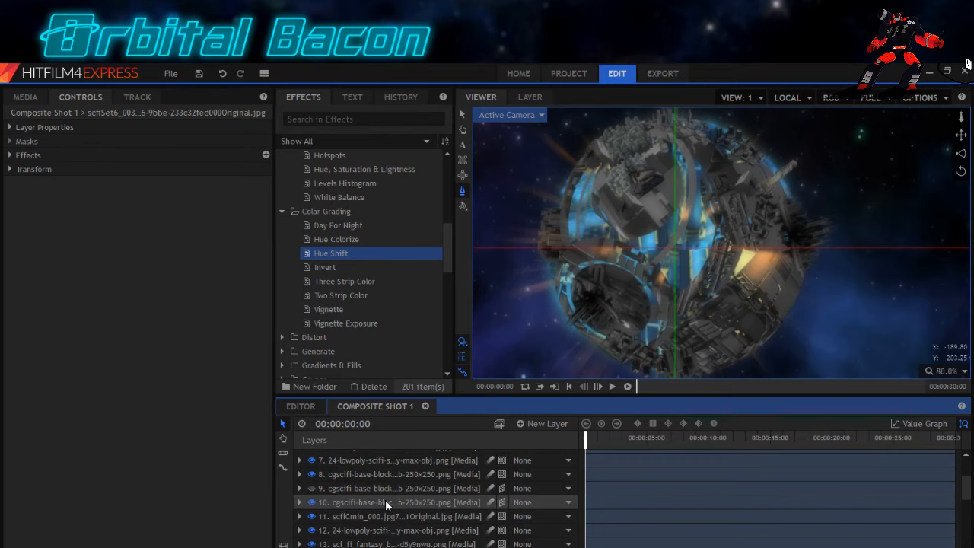
pyautogui.scroll(-1, 387, 517)
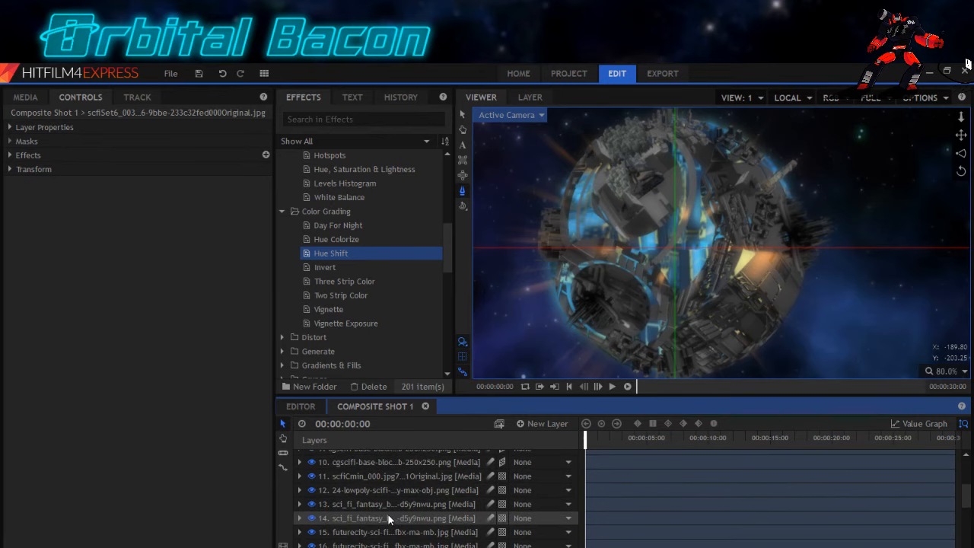
pyautogui.click(388, 511)
pyautogui.click(389, 504)
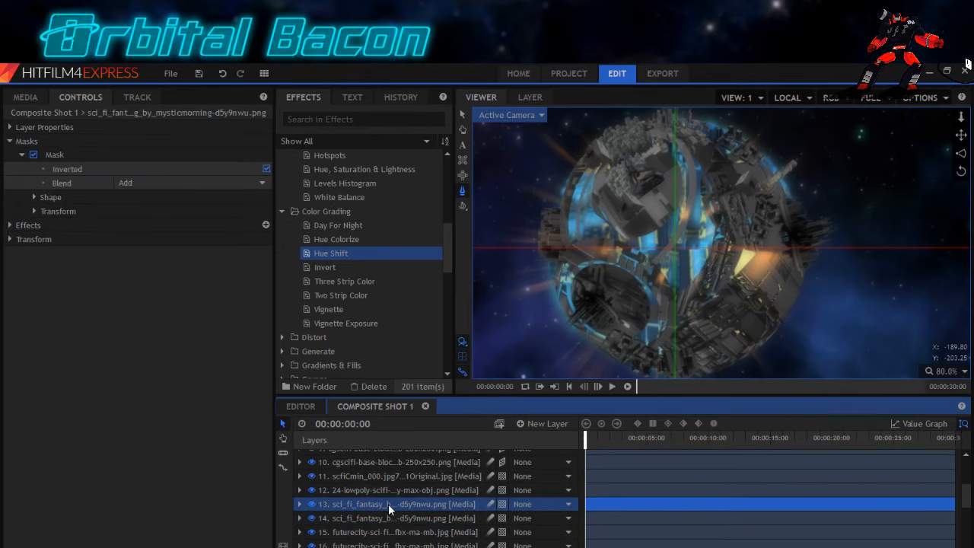
# Select the sci_fi_fantasy layer directly below the cgscifi-base-tower-kit layers, checking layer outlines along the way.
pyautogui.click(463, 114)
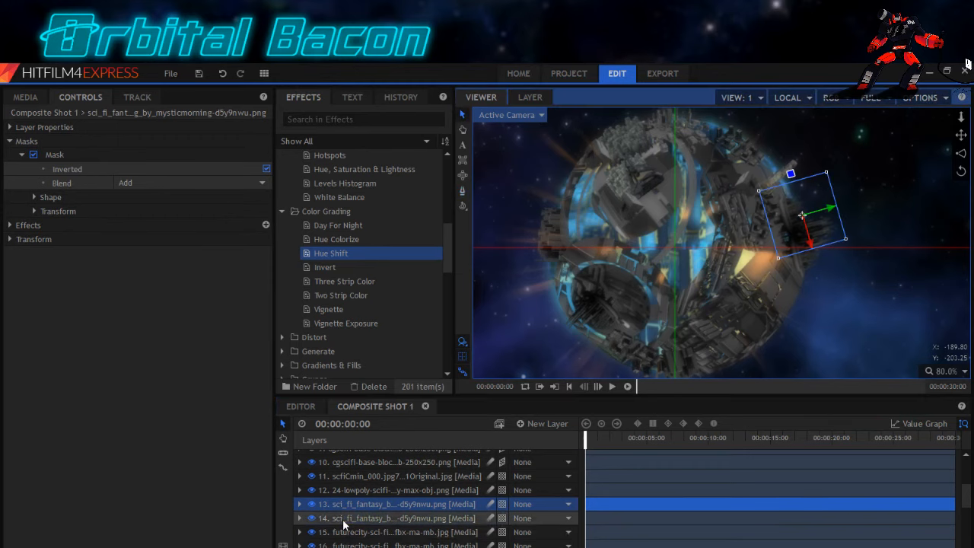
pyautogui.click(343, 521)
pyautogui.scroll(-1, 342, 521)
pyautogui.click(353, 535)
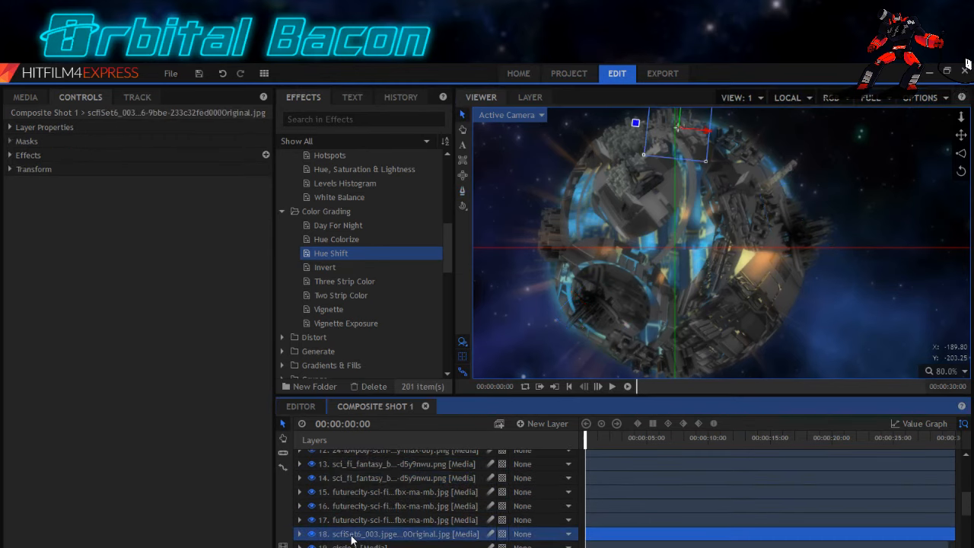
pyautogui.scroll(-2, 352, 538)
pyautogui.scroll(-1, 353, 539)
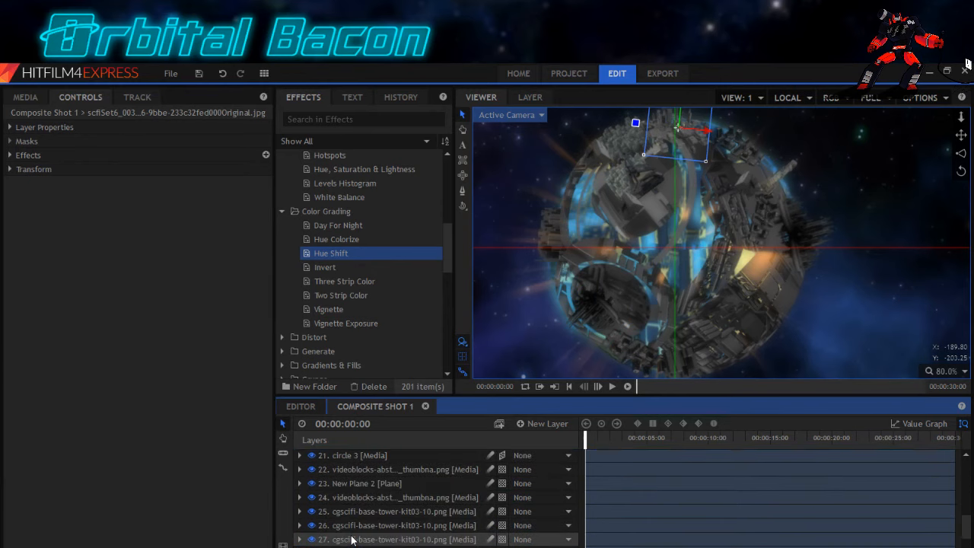
pyautogui.click(352, 542)
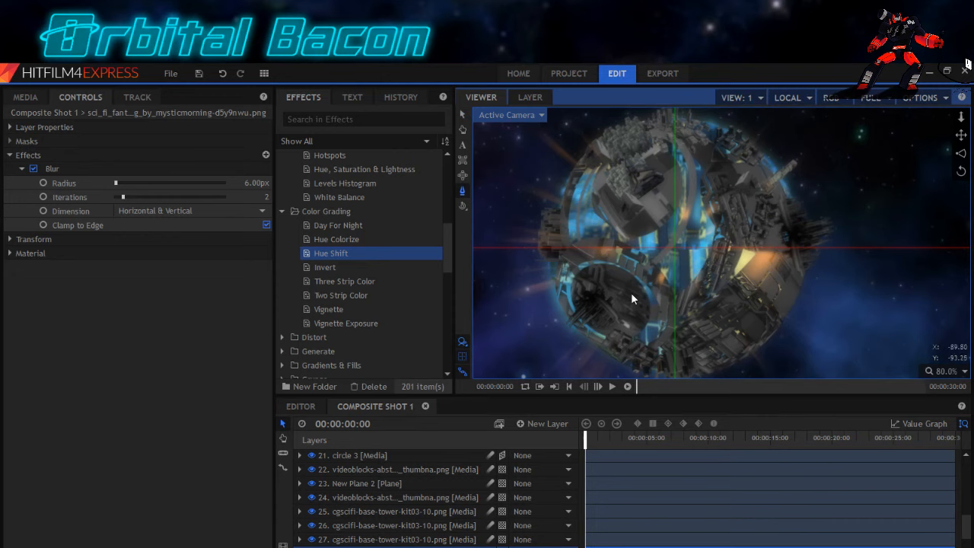
# Draw a closed freehand mask on this sci_fi_fantasy layer beyond the sphere's right edge and open the mask's settings.
pyautogui.click(805, 244)
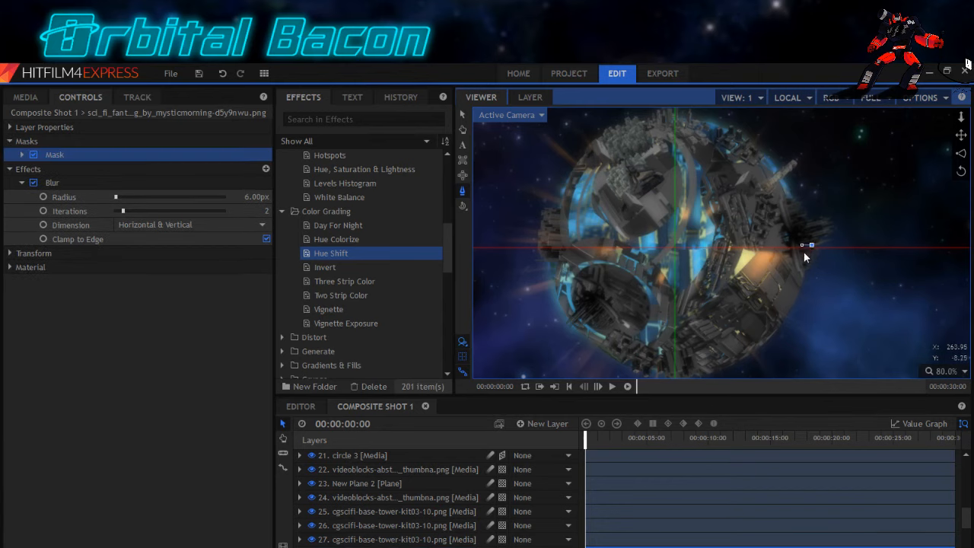
pyautogui.click(820, 252)
pyautogui.click(813, 261)
pyautogui.click(831, 262)
pyautogui.click(849, 247)
pyautogui.click(847, 236)
pyautogui.click(836, 228)
pyautogui.click(813, 235)
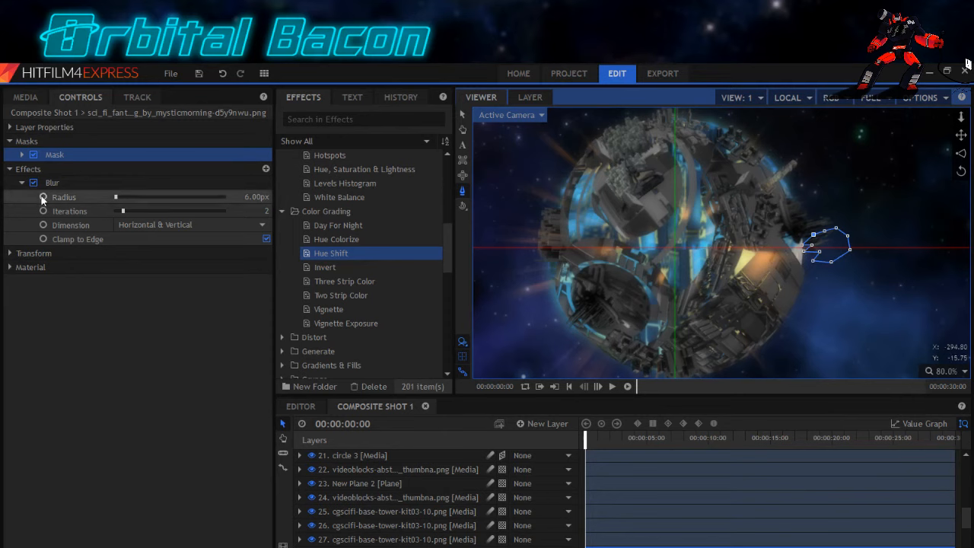
pyautogui.click(23, 155)
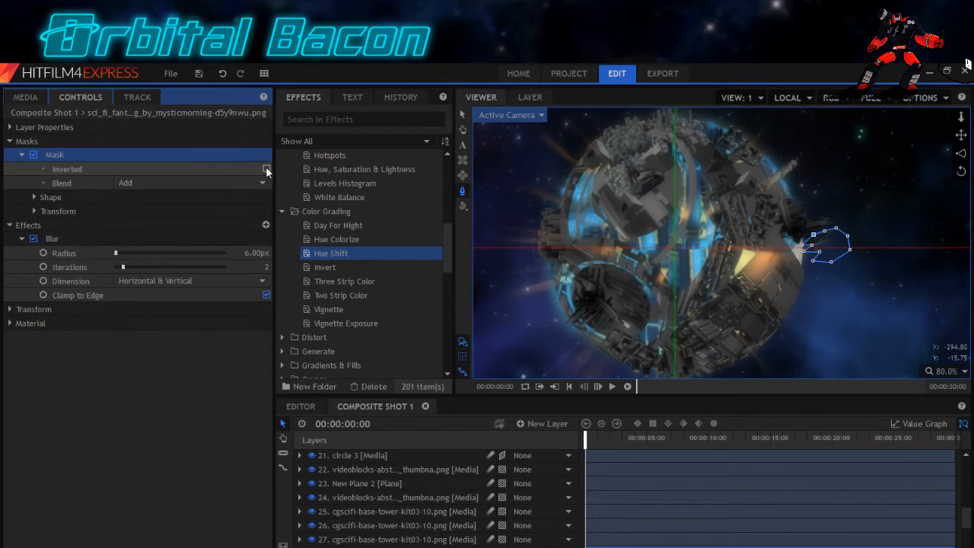
# Invert the new mask on the sci_fi_fantasy layer below the cgscifi-base-tower-kit layers and reselect that mask.
pyautogui.click(266, 169)
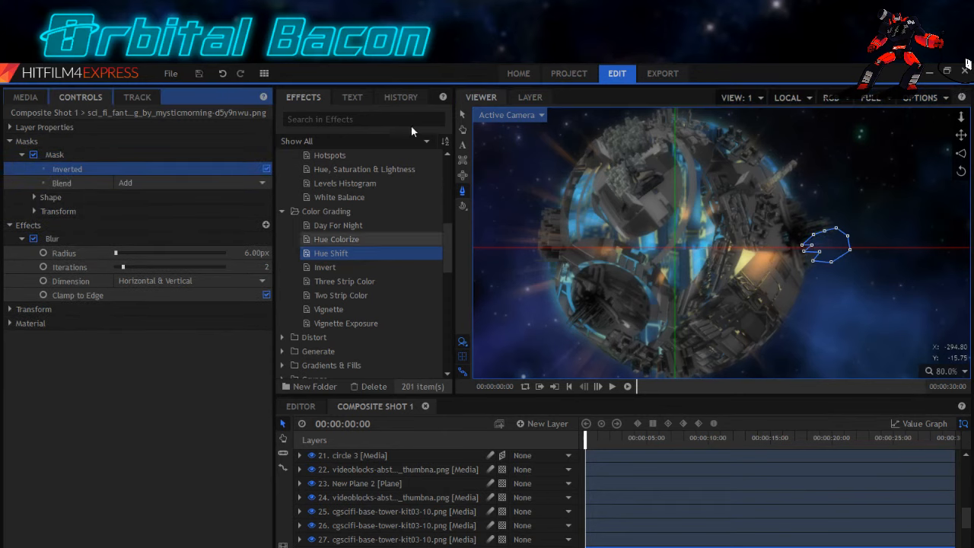
pyautogui.click(462, 115)
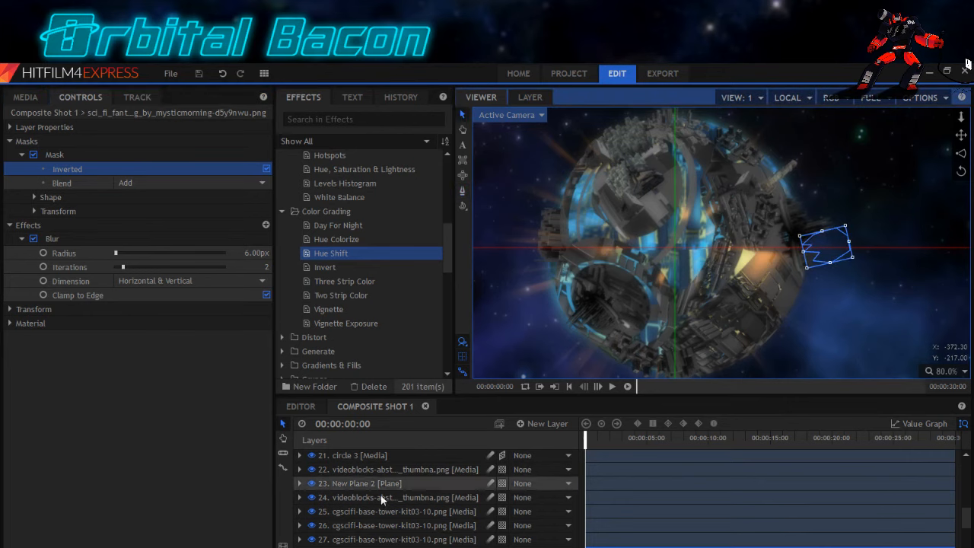
pyautogui.click(357, 540)
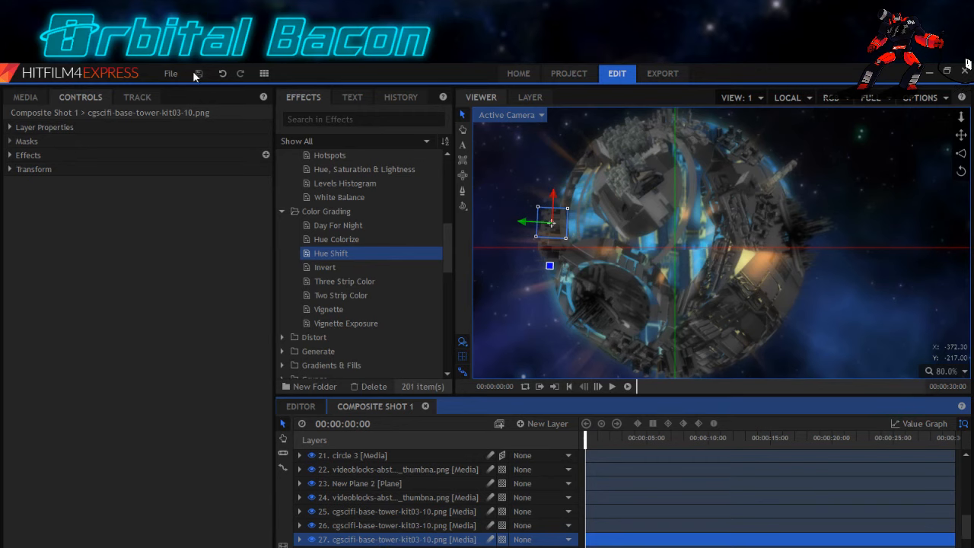
pyautogui.click(348, 547)
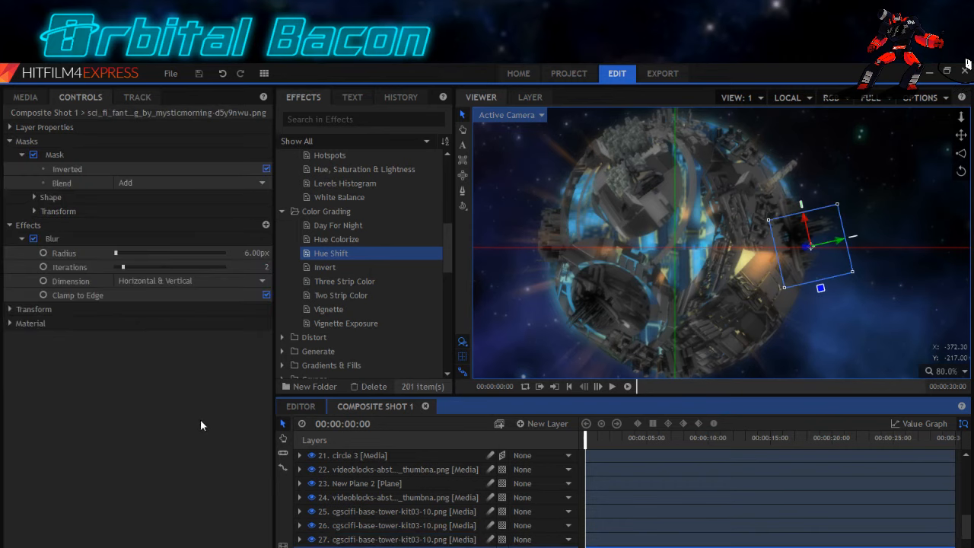
pyautogui.click(59, 152)
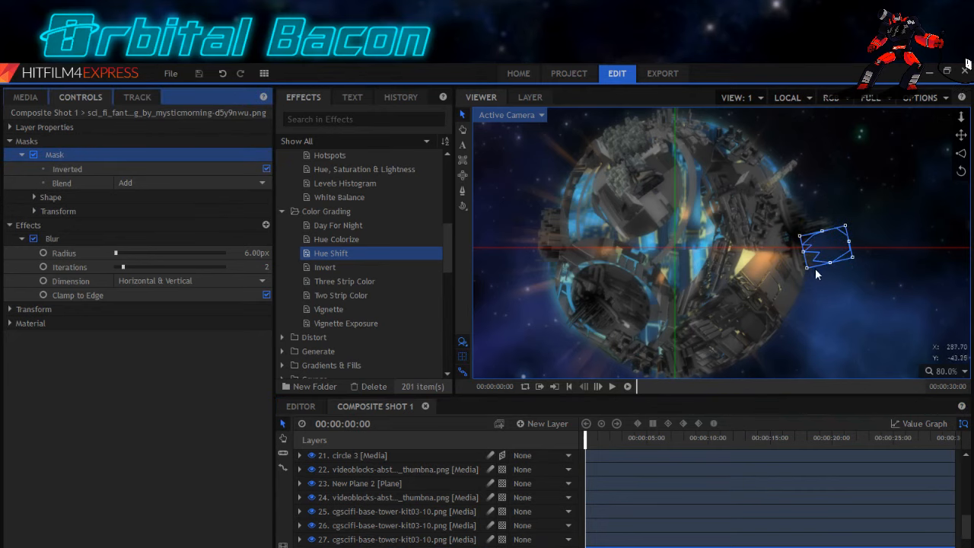
# Reorient the lower sci_fi_fantasy layer with a Y rotation of 0° and a Z rotation of 85°.
pyautogui.click(44, 310)
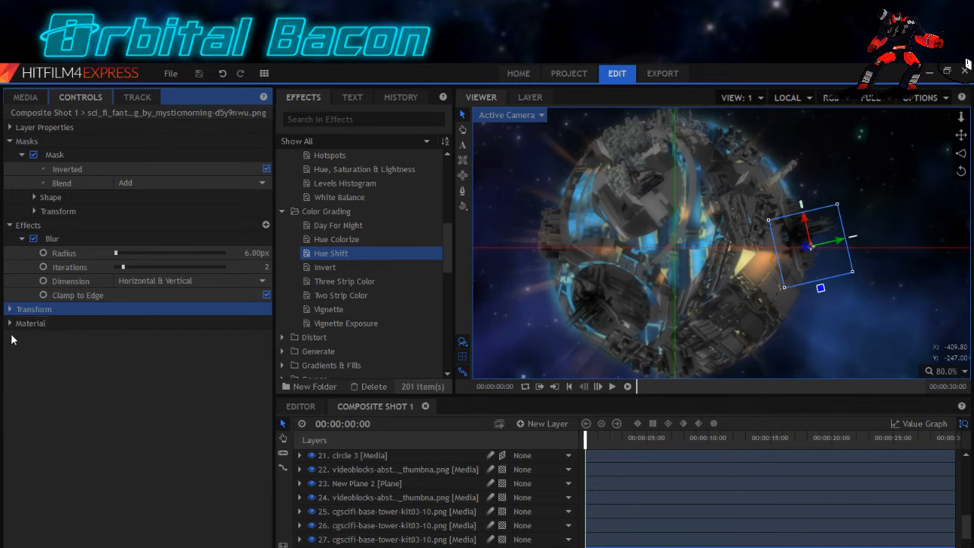
pyautogui.click(9, 310)
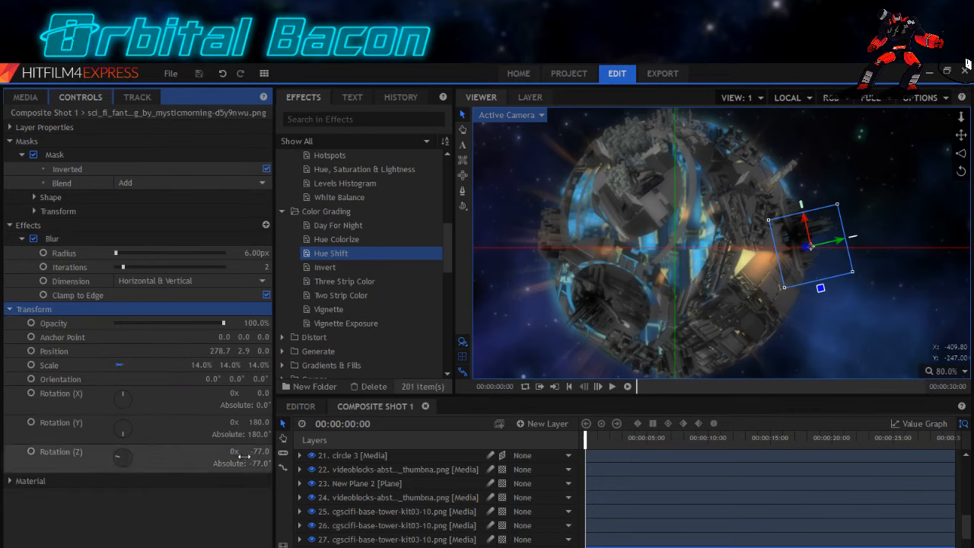
pyautogui.click(253, 422)
pyautogui.write('0')
pyautogui.press('Return')
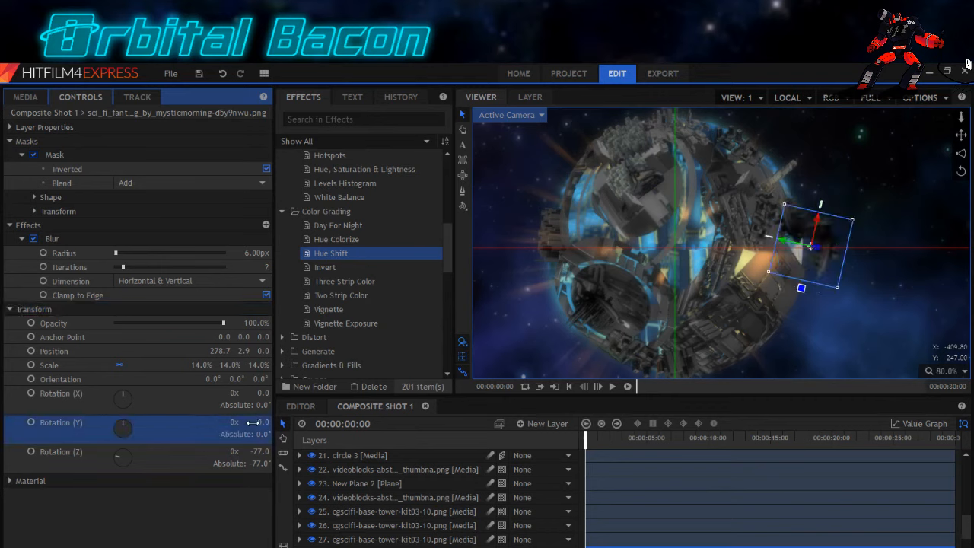
pyautogui.click(257, 453)
pyautogui.write('0')
pyautogui.press('Return')
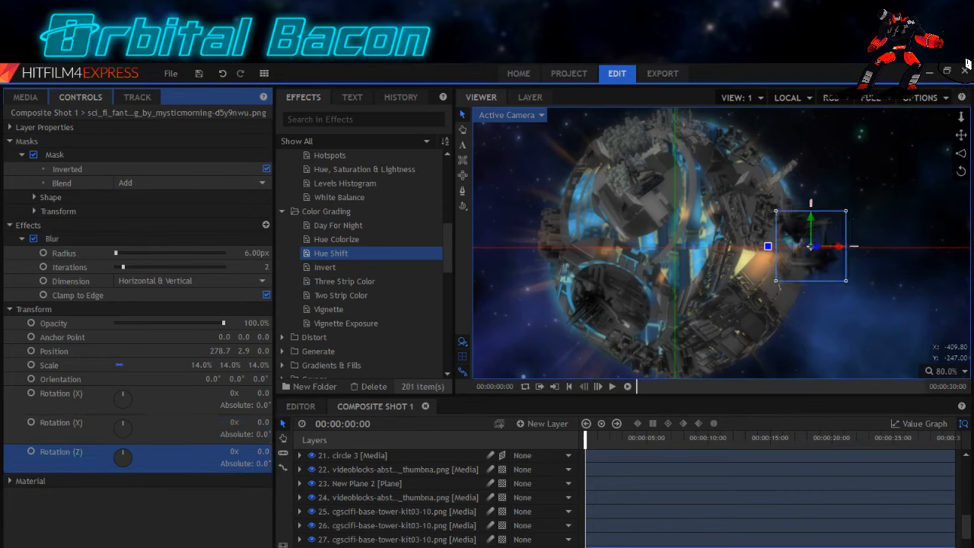
pyautogui.moveTo(262, 452); pyautogui.dragTo(324, 452)
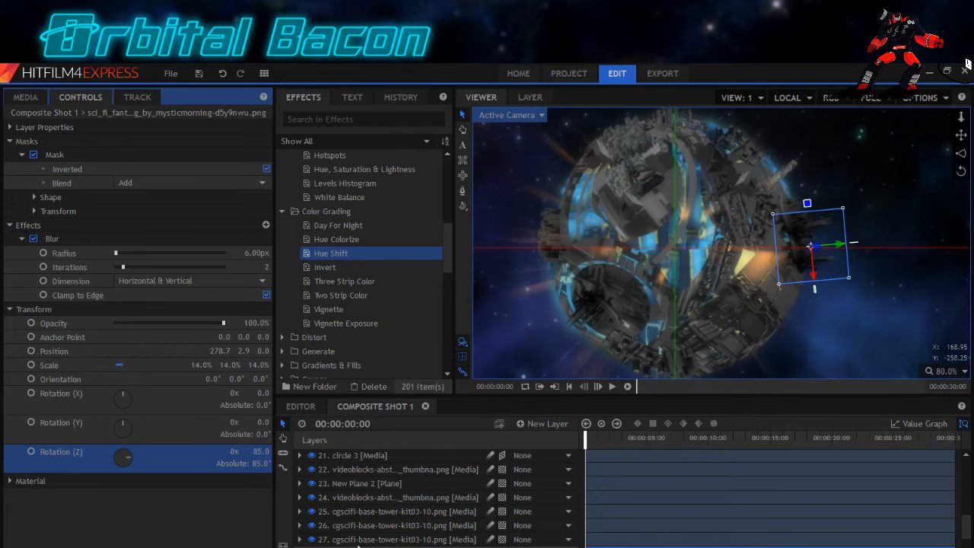
# Select the first of the two upper sci_fi_fantasy layers, directly below the 24-lowpoly-scifi layer, and convert it to a 3D plane.
pyautogui.scroll(2, 358, 545)
pyautogui.click(360, 497)
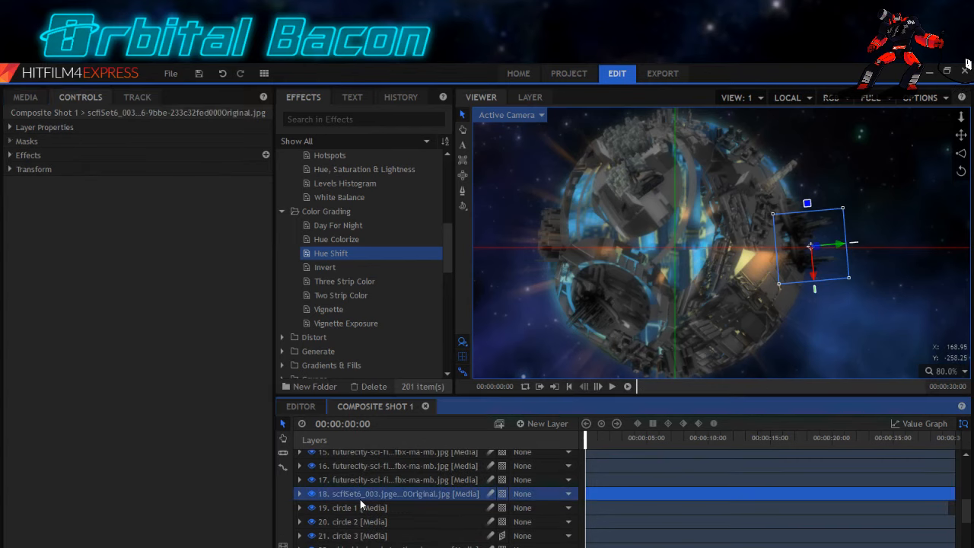
pyautogui.scroll(2, 360, 508)
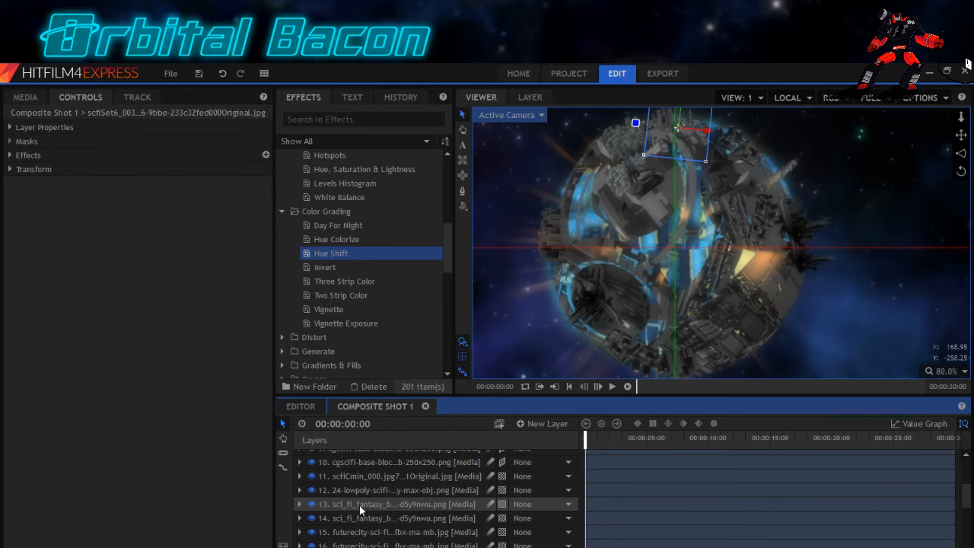
pyautogui.click(359, 505)
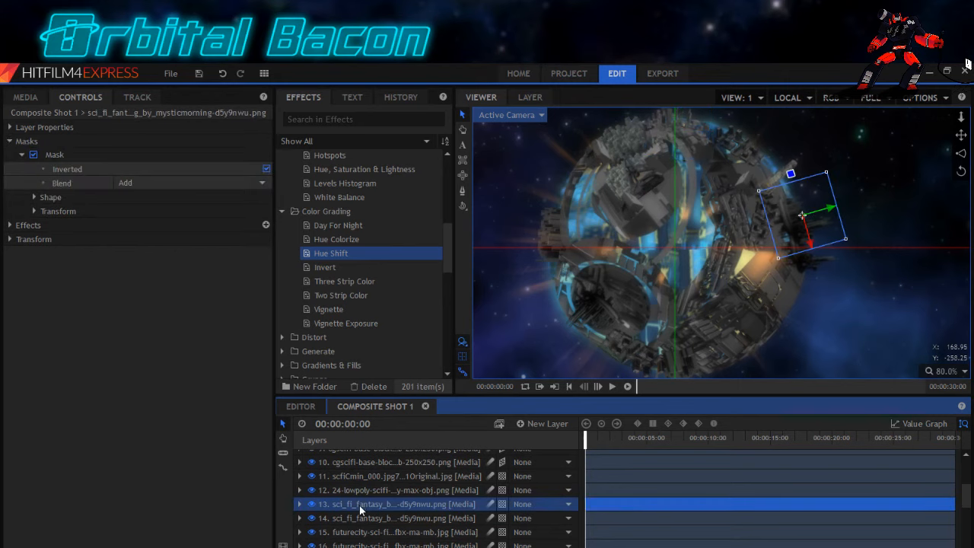
pyautogui.click(10, 240)
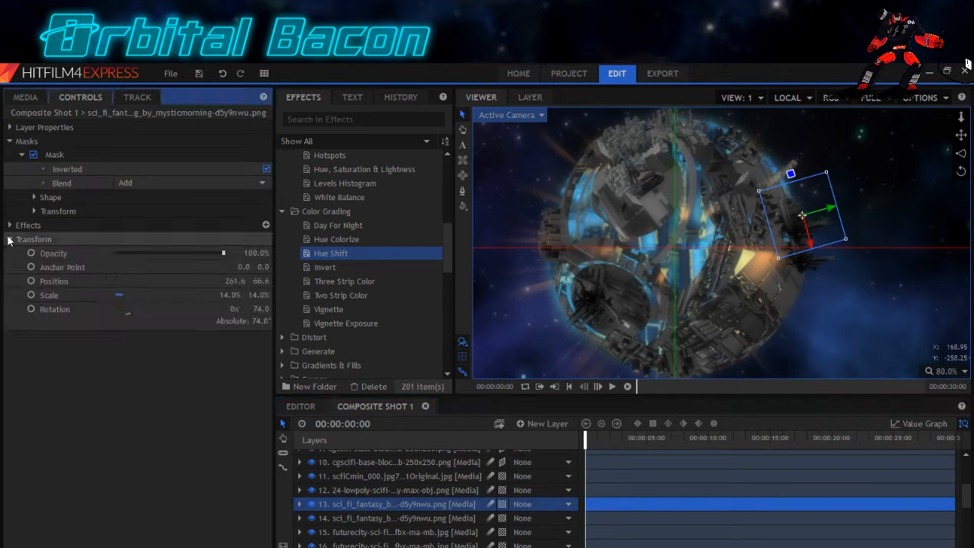
pyautogui.click(503, 505)
pyautogui.click(524, 531)
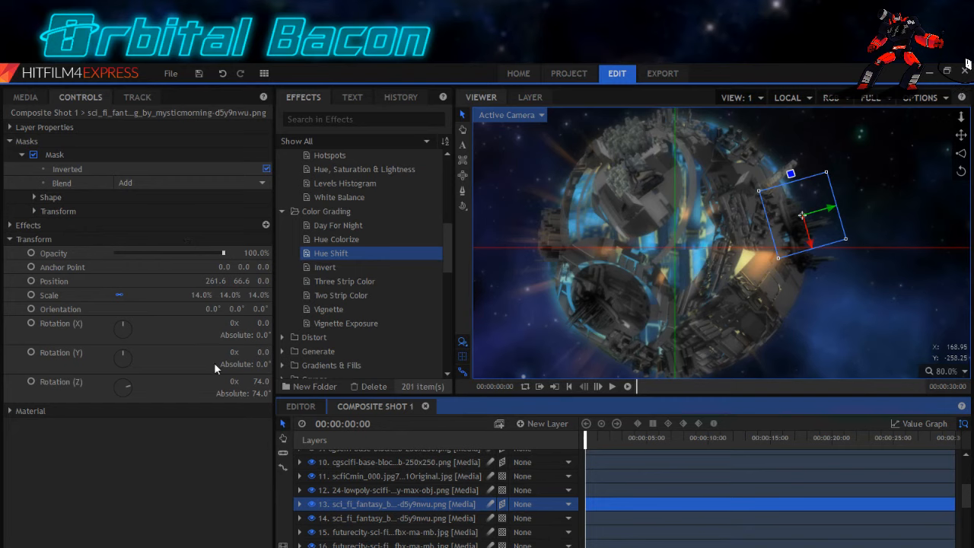
# Flip this upper sci_fi_fantasy layer with Y rotation 180° and Z rotation -72°, and reduce its scale to 11%.
pyautogui.click(263, 353)
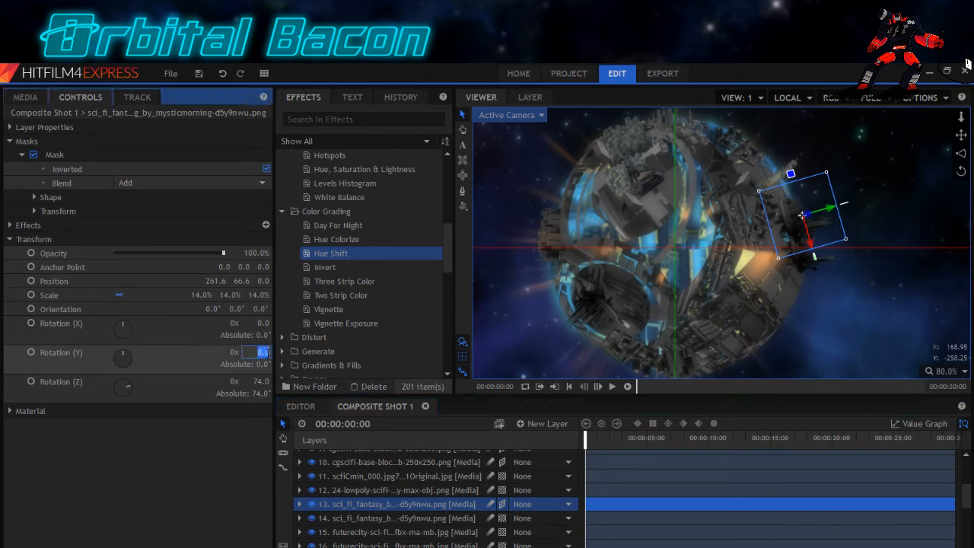
pyautogui.write('180')
pyautogui.press('Return')
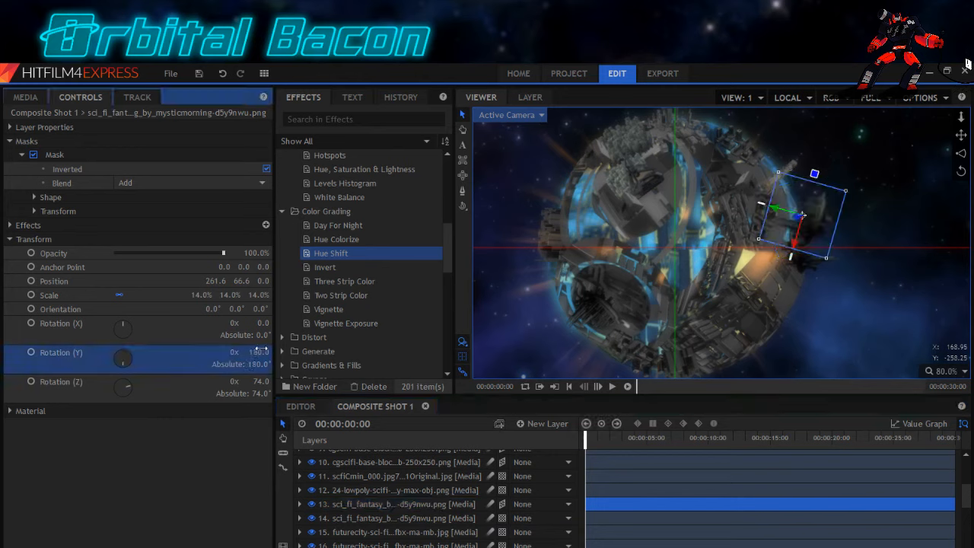
pyautogui.click(245, 382)
pyautogui.write('0')
pyautogui.press('Return')
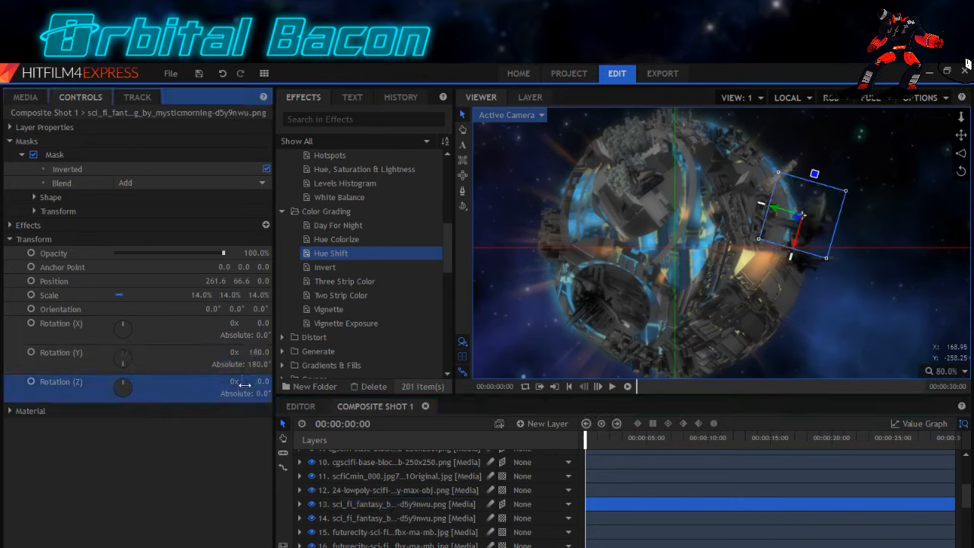
pyautogui.moveTo(261, 383); pyautogui.dragTo(253, 383)
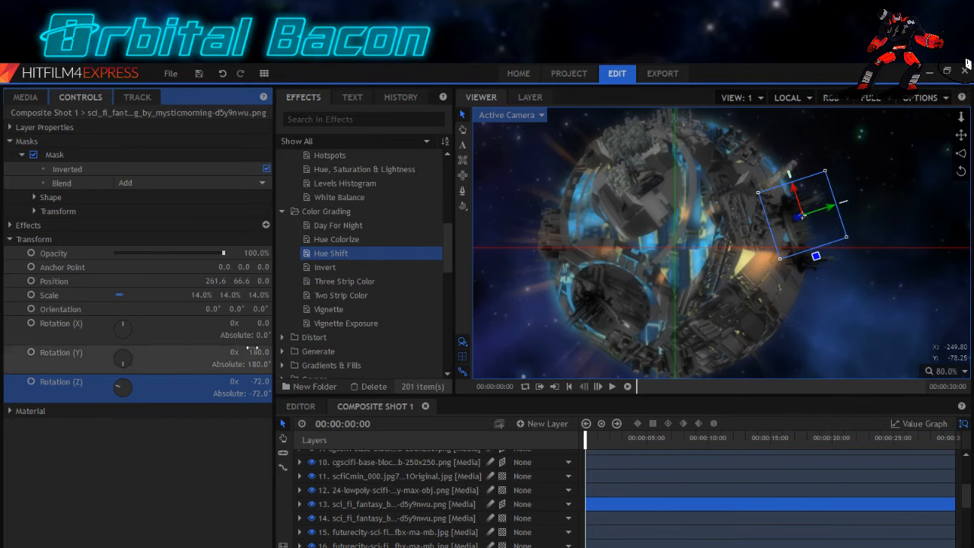
pyautogui.moveTo(255, 295); pyautogui.dragTo(250, 295)
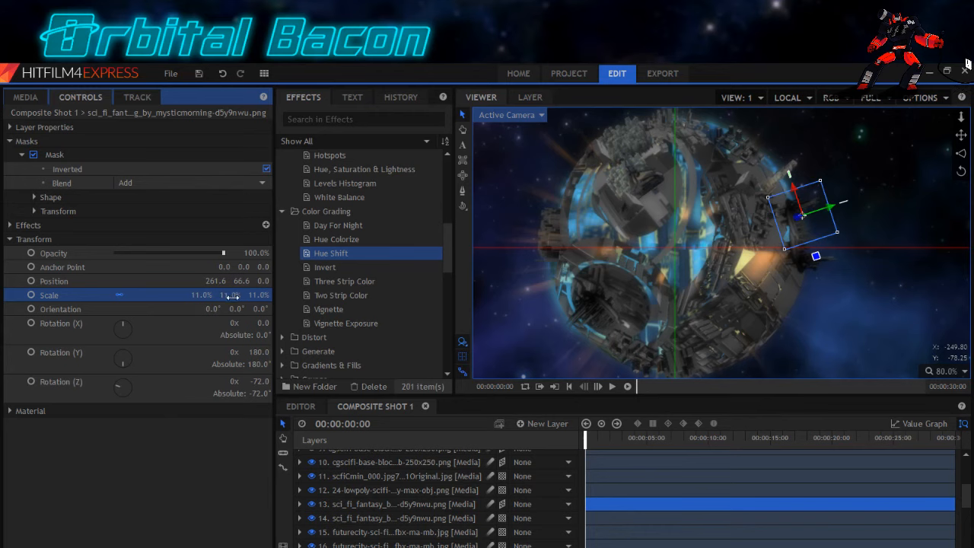
# Reselect the lower sci_fi_fantasy layer above blue plate 4 and set its scale to 12% after trying 10% and 11%.
pyautogui.scroll(-7, 370, 509)
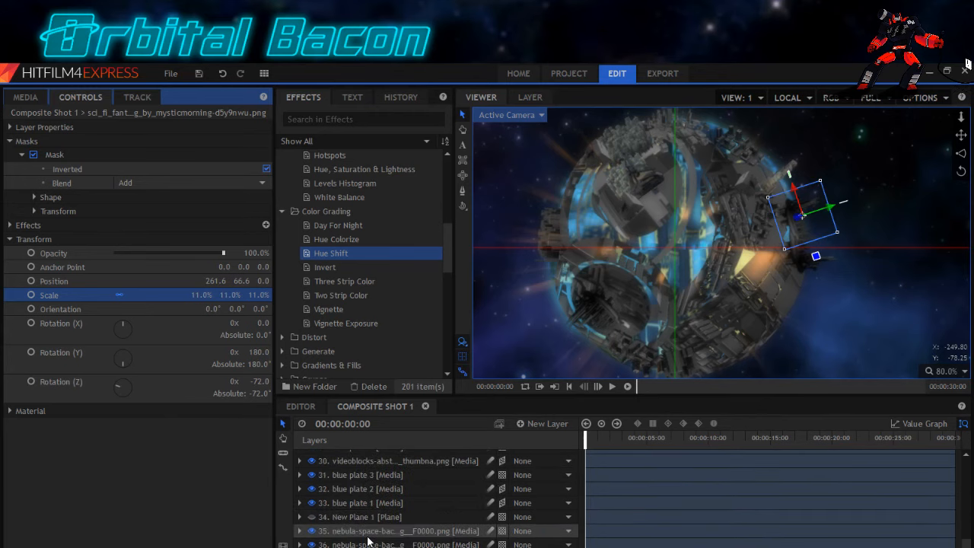
pyautogui.scroll(1, 368, 540)
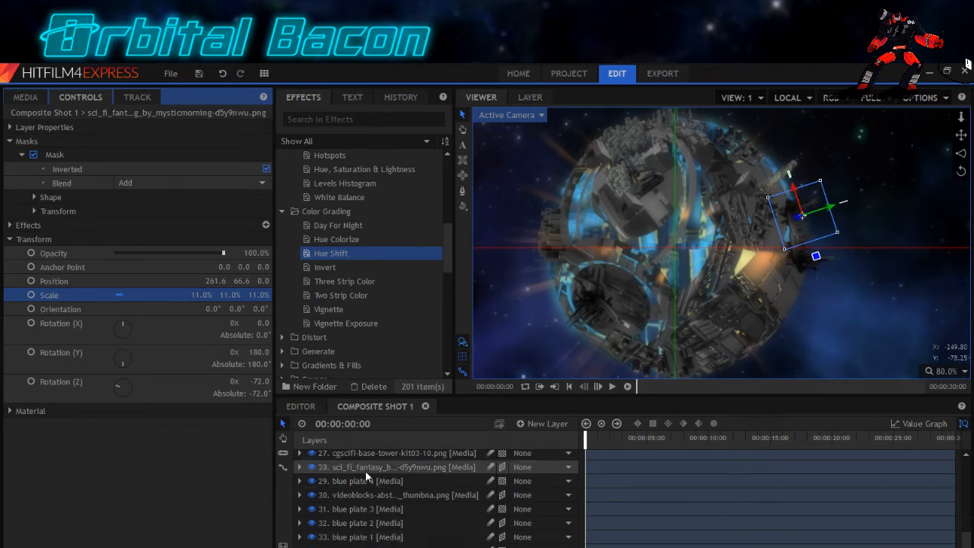
pyautogui.click(365, 469)
pyautogui.click(232, 365)
pyautogui.write('10')
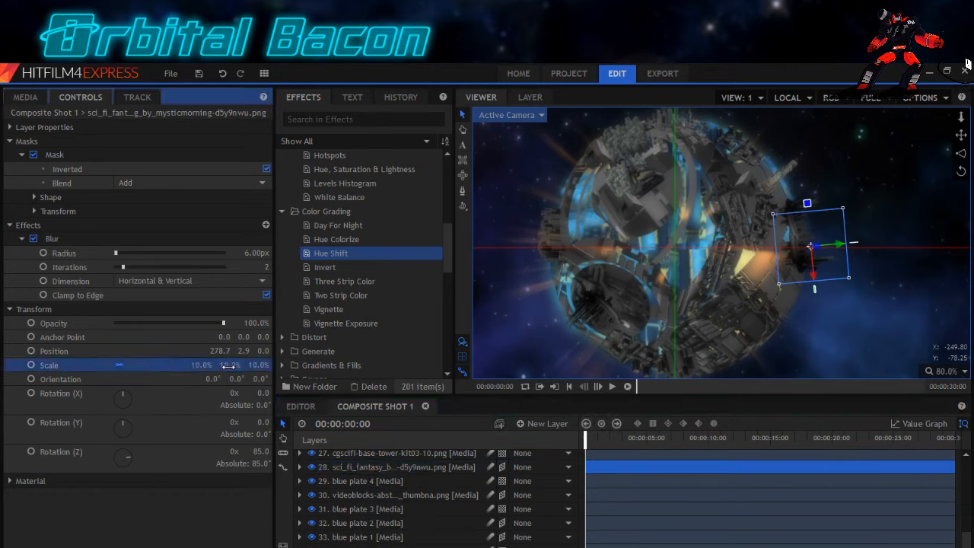
pyautogui.press('Return')
pyautogui.write('11')
pyautogui.press('Return')
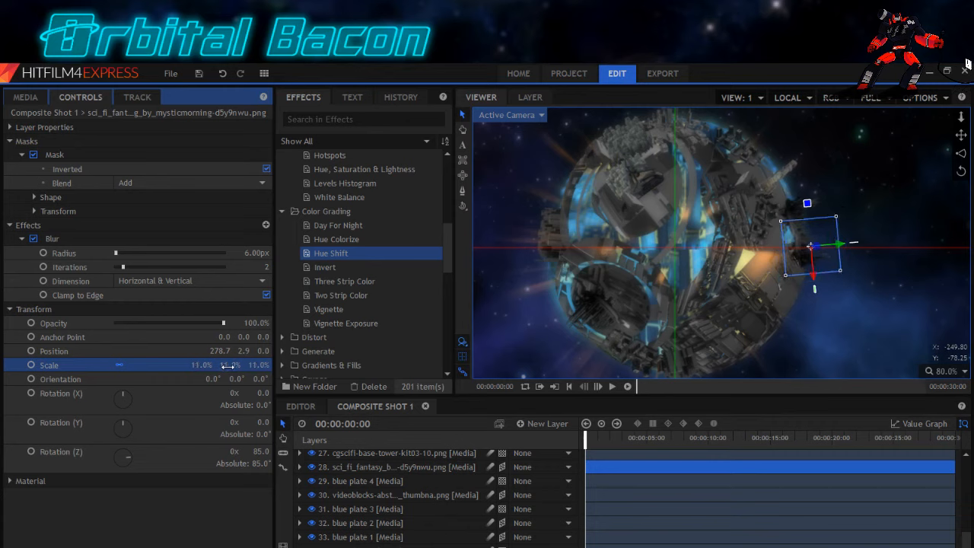
pyautogui.write('12')
pyautogui.press('Return')
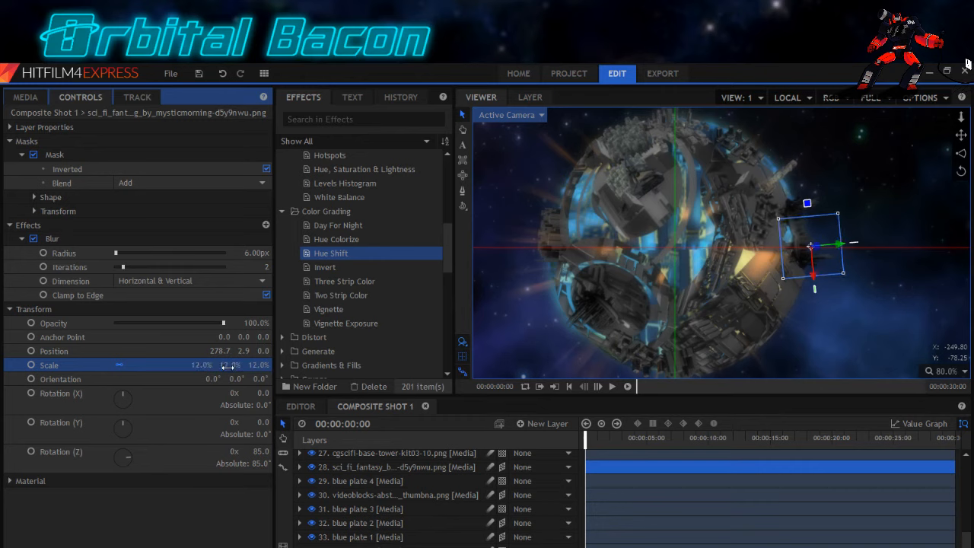
# Select the blue plate 4 layer and look through the layers beneath it.
pyautogui.click(390, 467)
pyautogui.click(384, 483)
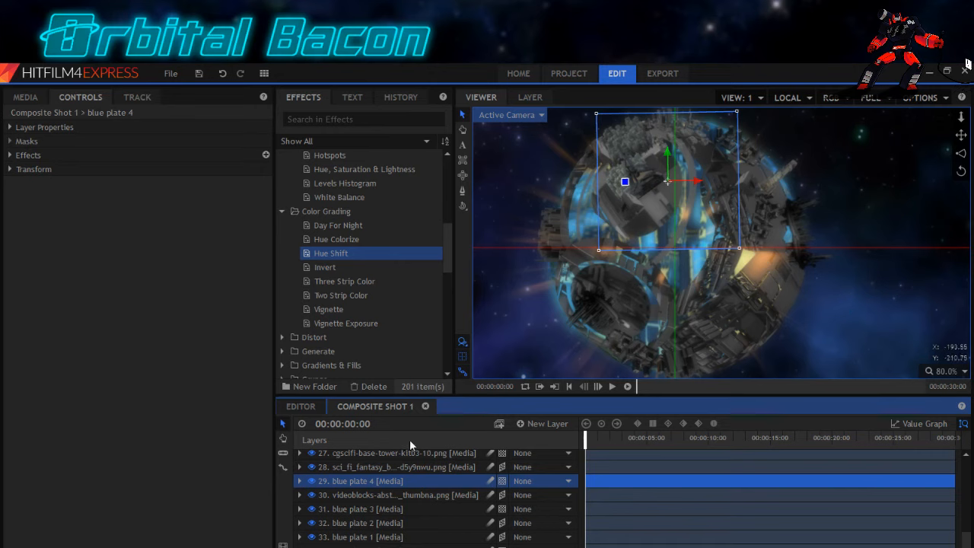
pyautogui.scroll(-1, 387, 538)
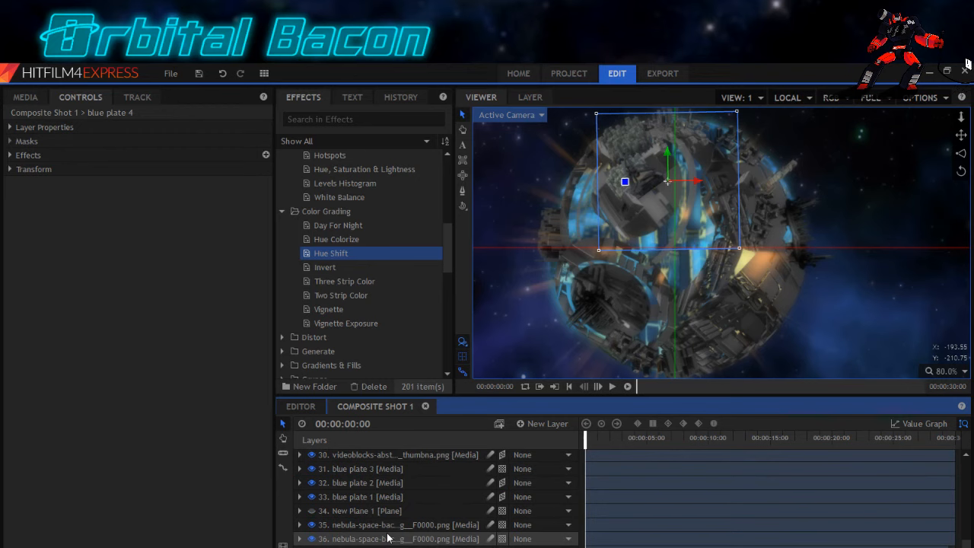
# Make the points of the first mask on nebula layer 36 editable and expand that mask's properties.
pyautogui.click(372, 540)
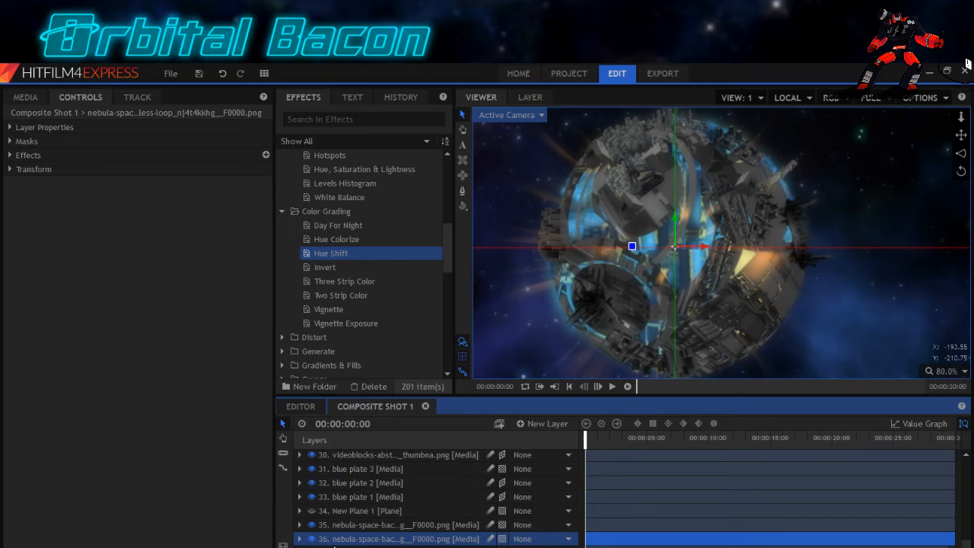
pyautogui.click(11, 143)
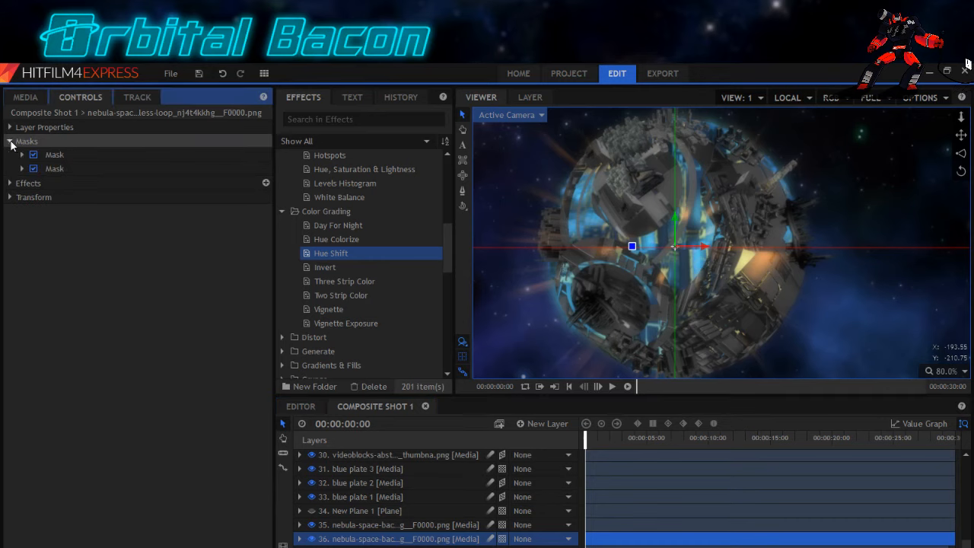
pyautogui.click(51, 156)
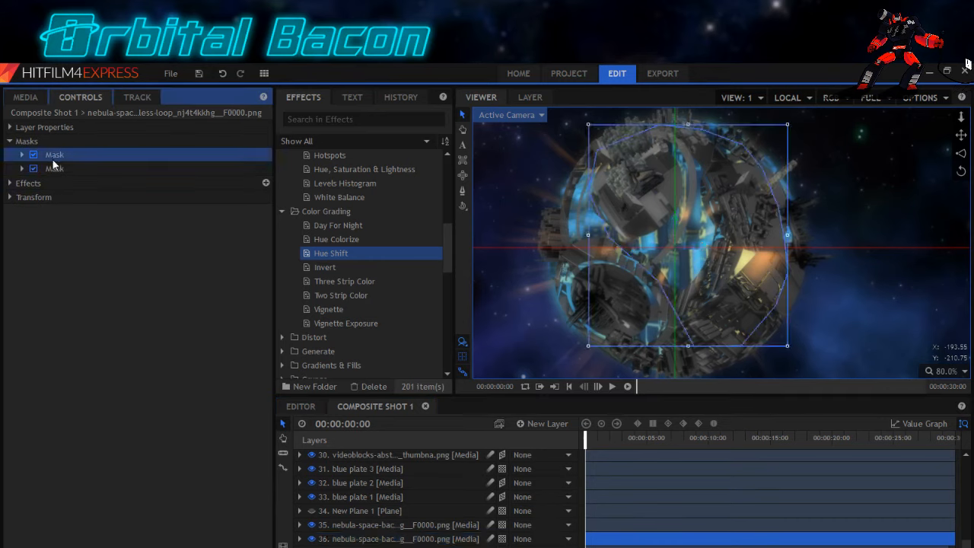
pyautogui.click(53, 166)
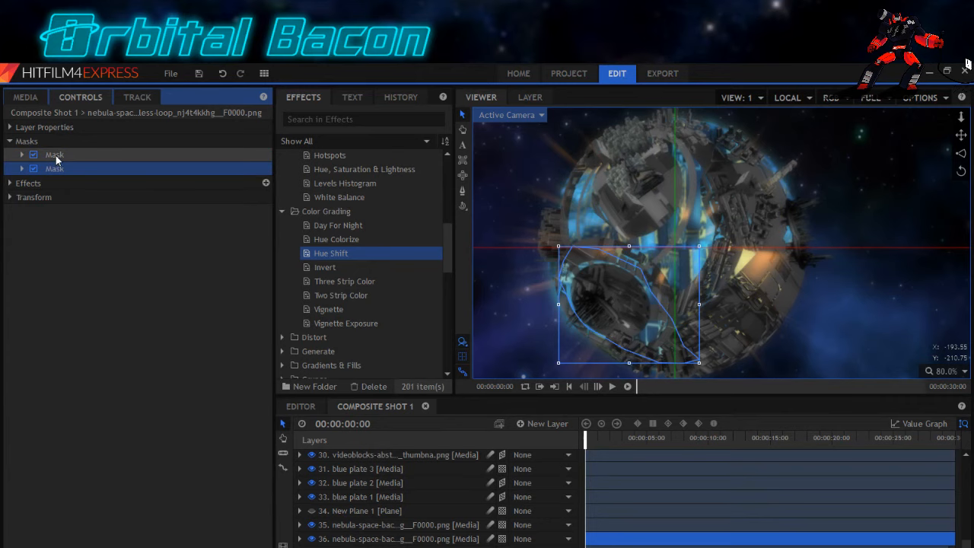
pyautogui.click(56, 156)
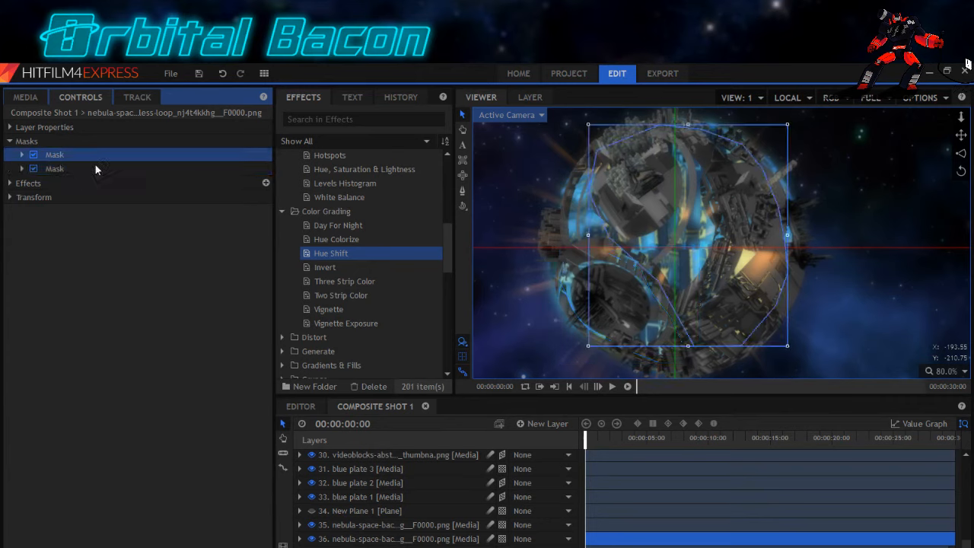
pyautogui.click(463, 191)
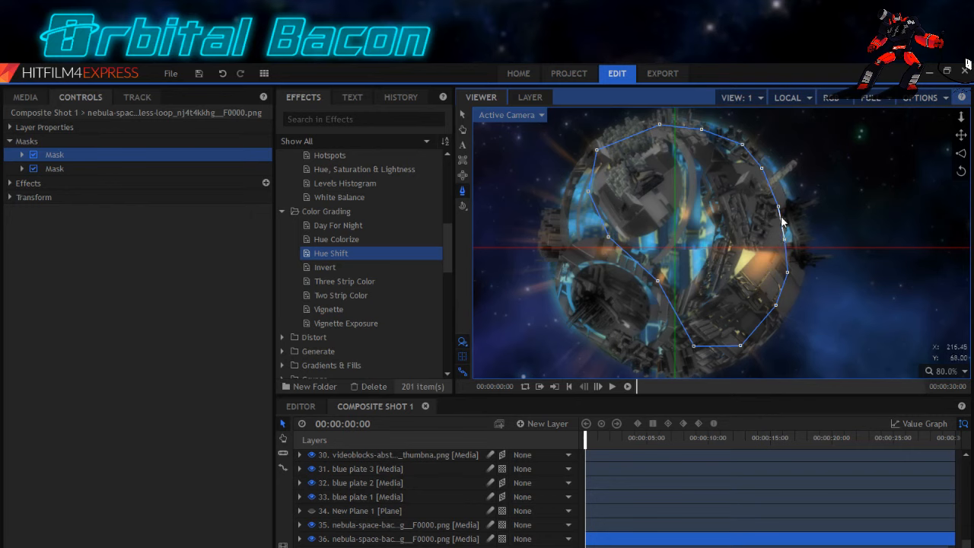
pyautogui.click(22, 154)
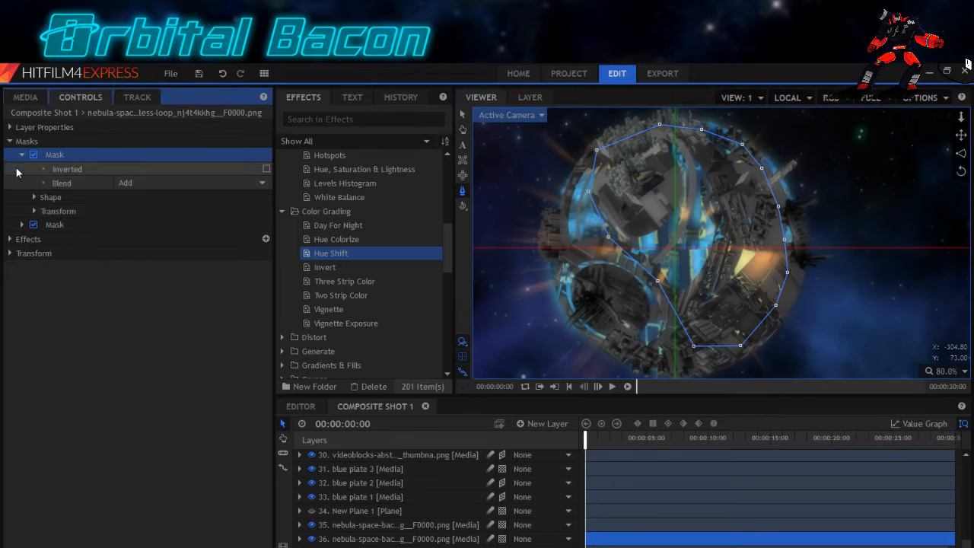
pyautogui.click(32, 212)
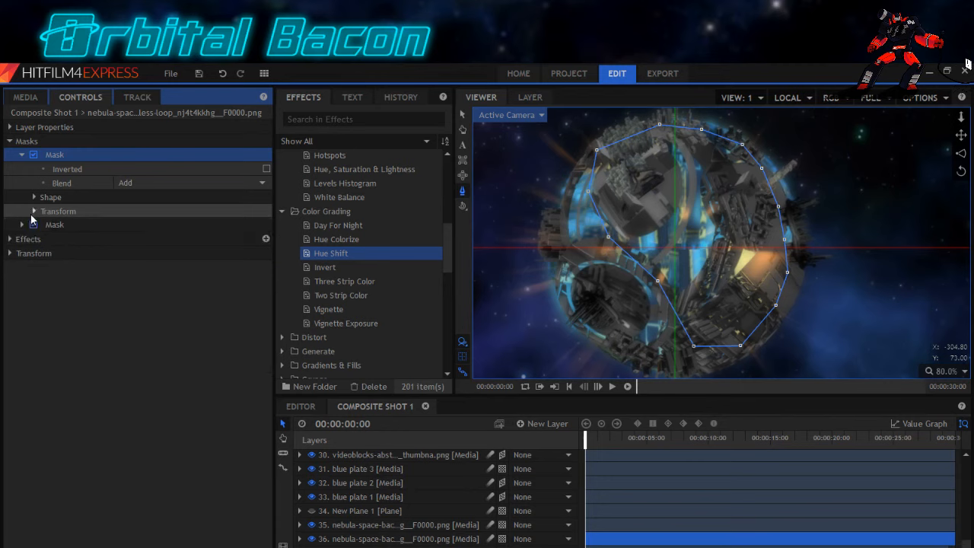
# Add points along the mask's right edge and pull them outward around the spiky buildings on the planet's right rim.
pyautogui.click(781, 225)
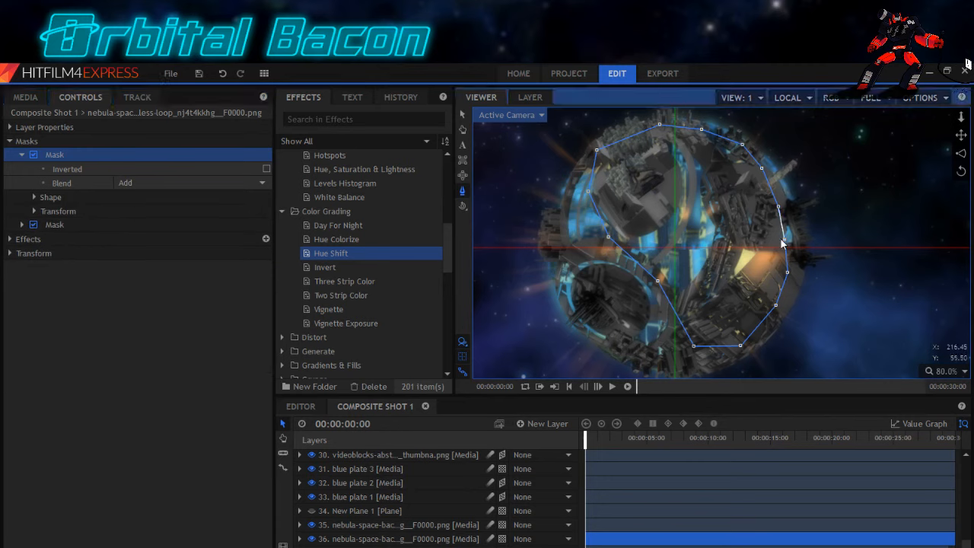
pyautogui.click(780, 218)
pyautogui.click(769, 188)
pyautogui.click(785, 255)
pyautogui.moveTo(781, 220); pyautogui.dragTo(802, 211)
pyautogui.moveTo(801, 211); pyautogui.dragTo(801, 210)
pyautogui.moveTo(786, 252); pyautogui.dragTo(803, 252)
pyautogui.moveTo(785, 238); pyautogui.dragTo(817, 231)
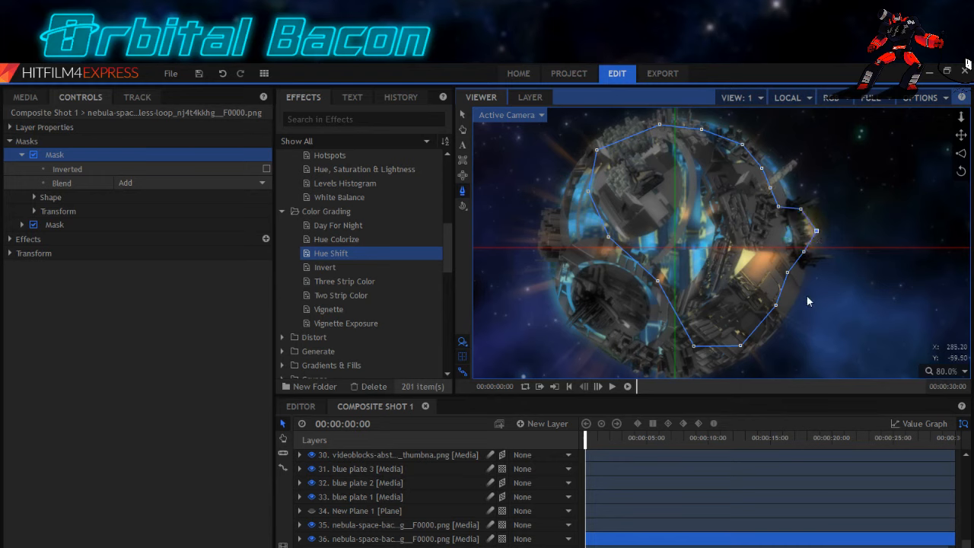
# Refine the new mask bulge with extra points so it rounds out just beyond the spiky buildings, and finish mask editing.
pyautogui.click(805, 252)
pyautogui.moveTo(811, 252); pyautogui.dragTo(820, 236)
pyautogui.click(801, 210)
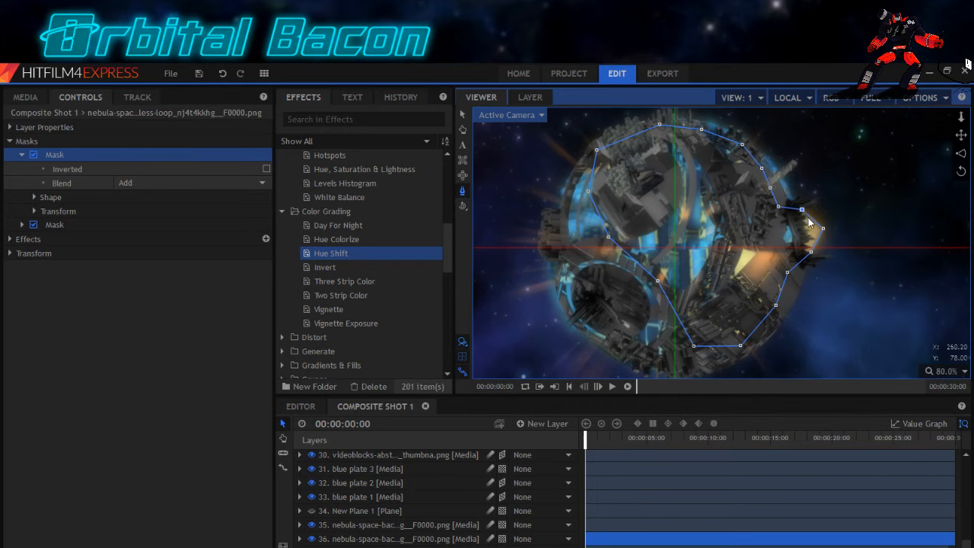
pyautogui.moveTo(808, 213); pyautogui.dragTo(814, 219)
pyautogui.click(817, 242)
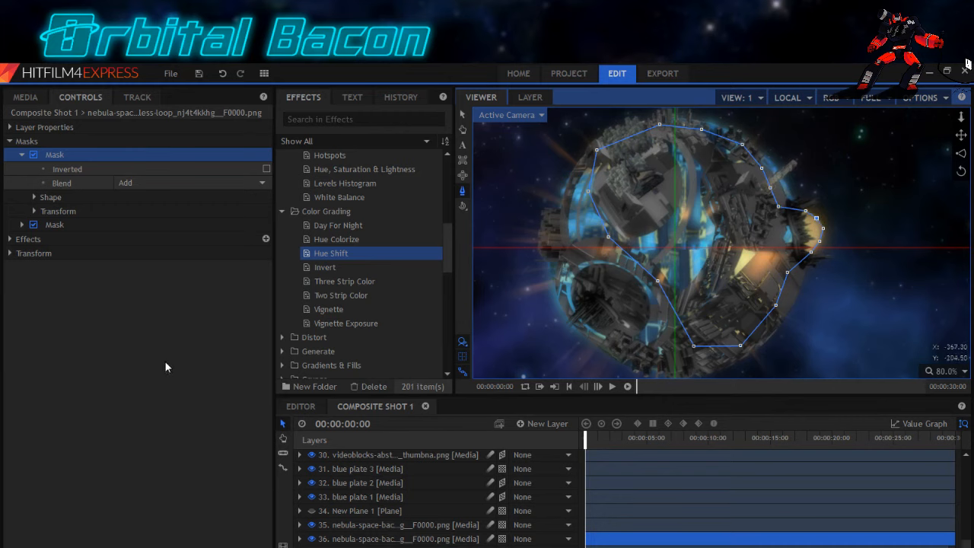
pyautogui.click(462, 115)
# Preview the first Zoom Blur effect on nebula layer 35 and leave it disabled.
pyautogui.click(346, 515)
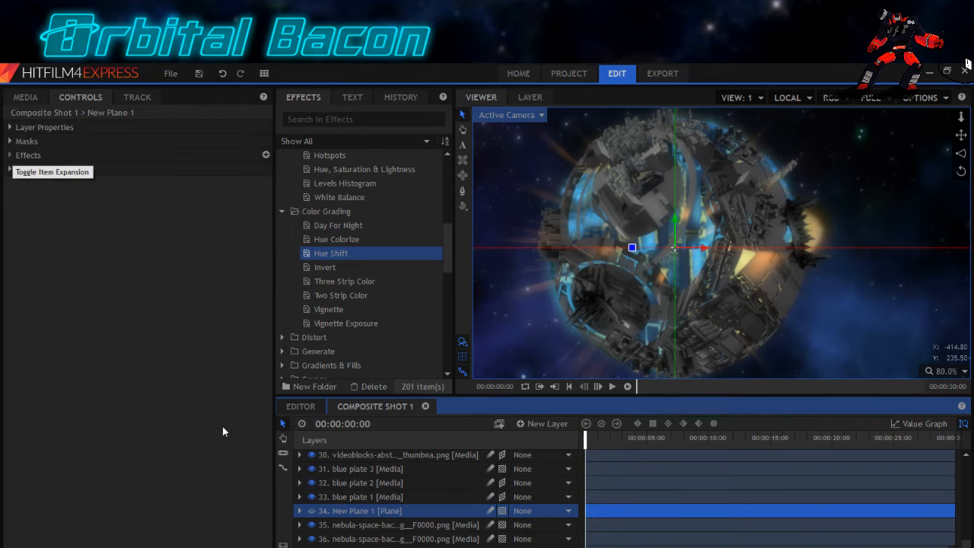
pyautogui.click(384, 525)
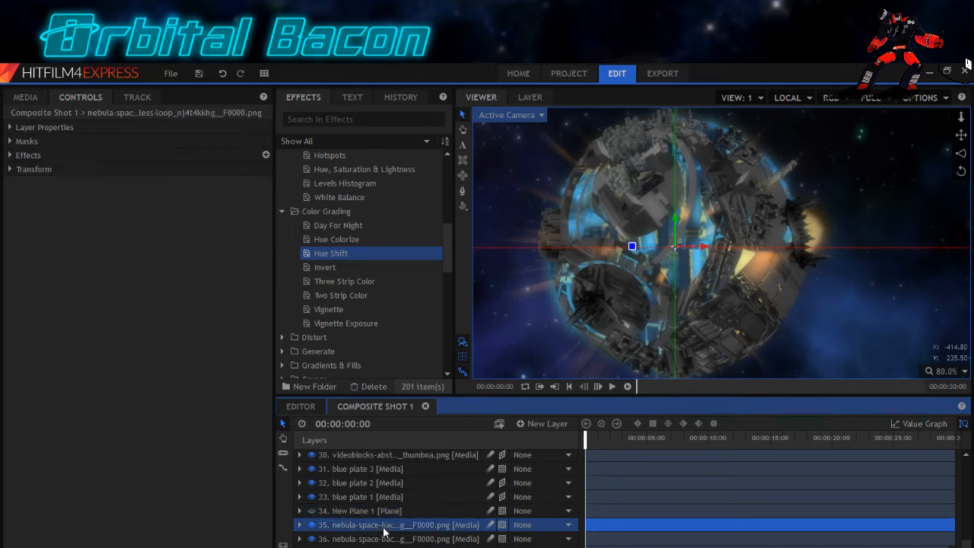
pyautogui.click(9, 156)
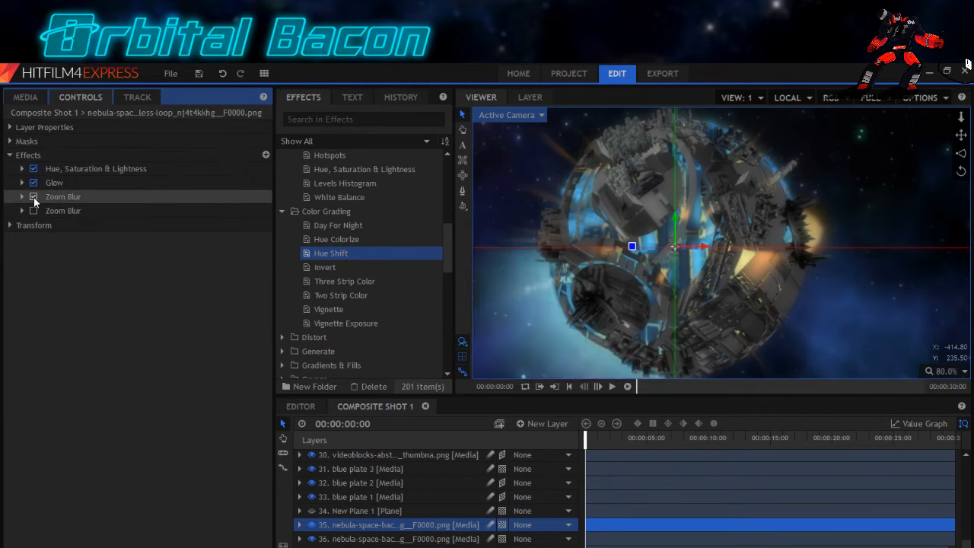
pyautogui.click(33, 197)
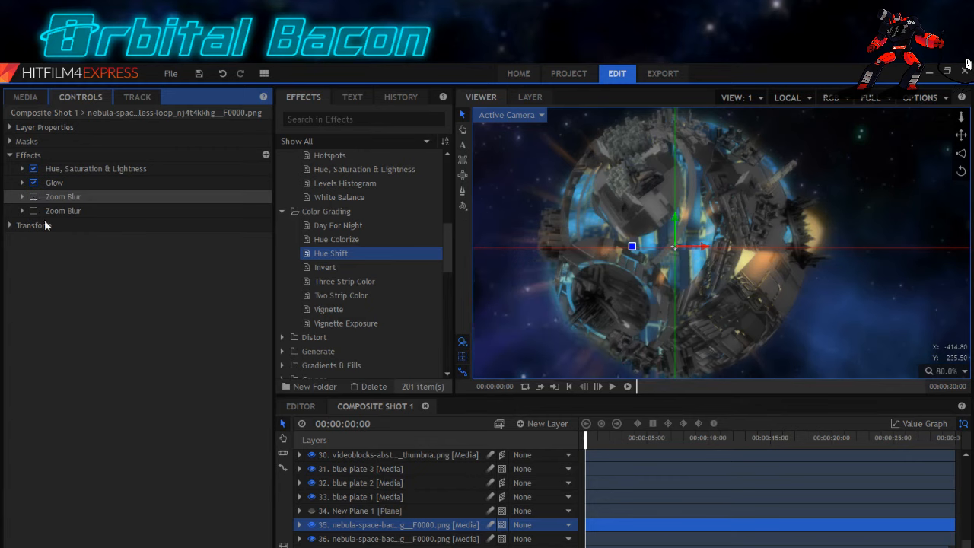
# Preview the first Zoom Blur effect on nebula layer 36 and leave it disabled.
pyautogui.click(380, 539)
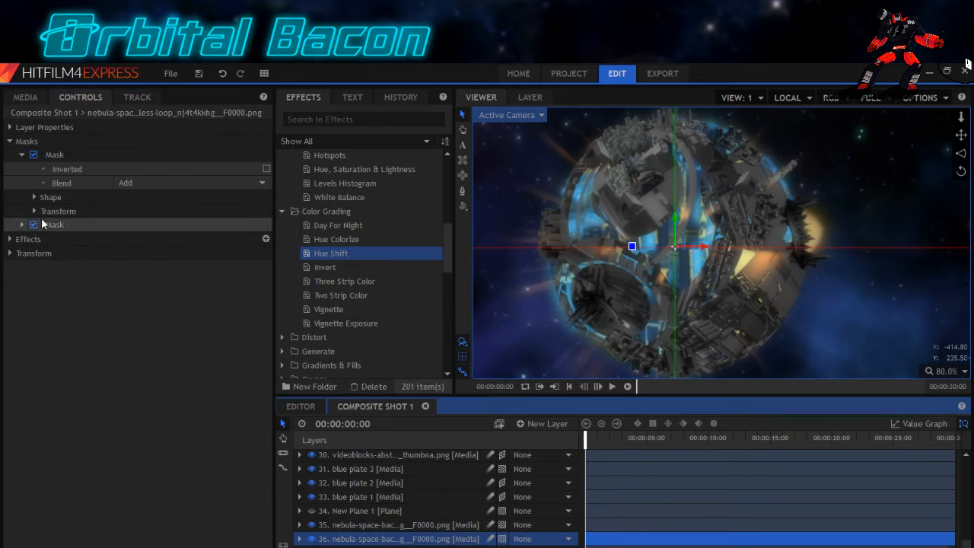
pyautogui.click(9, 239)
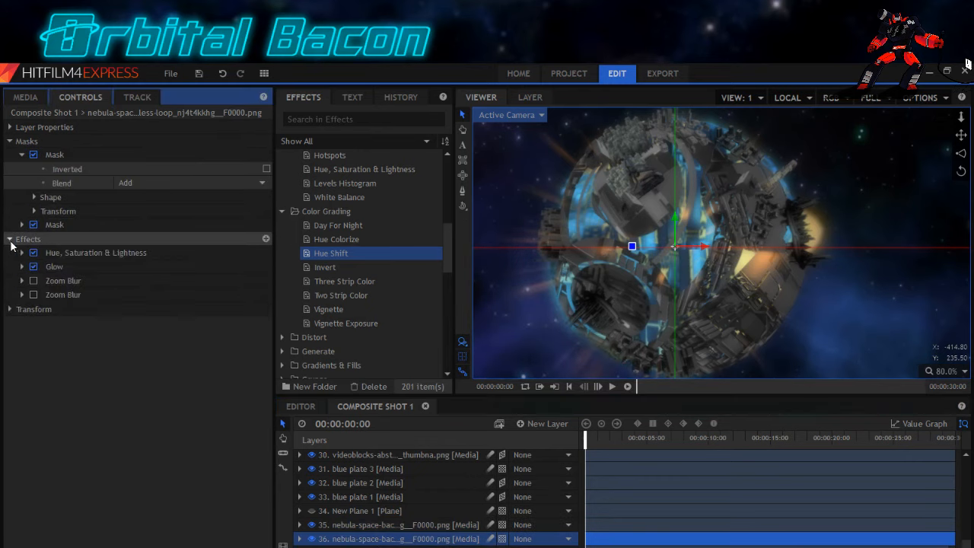
pyautogui.click(32, 282)
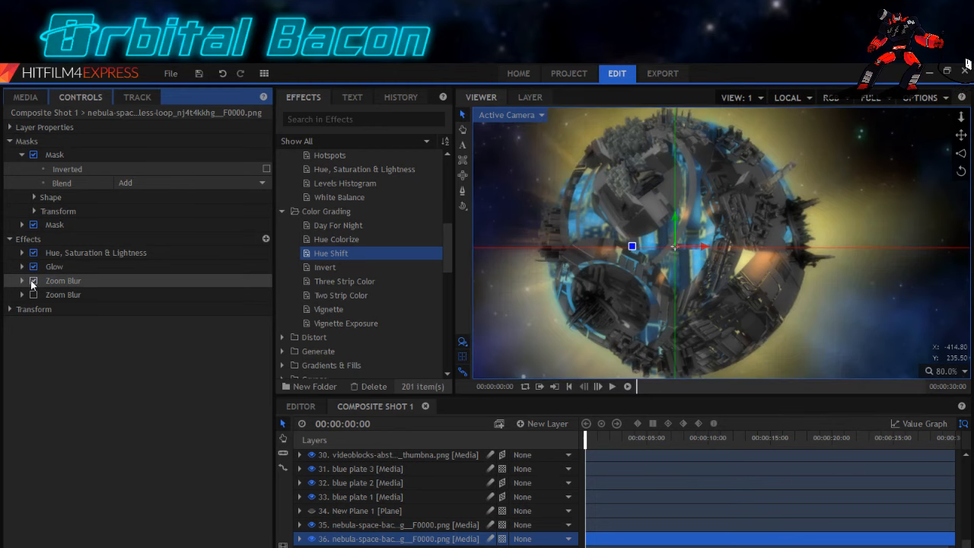
pyautogui.click(33, 281)
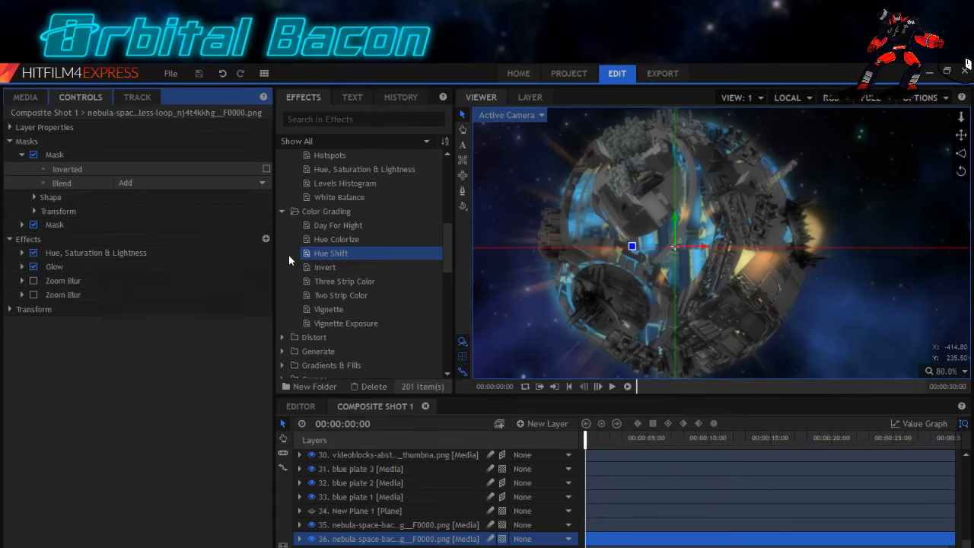
# Add a Blur effect to nebula layer 36, placed directly after its Glow effect.
pyautogui.scroll(5, 334, 268)
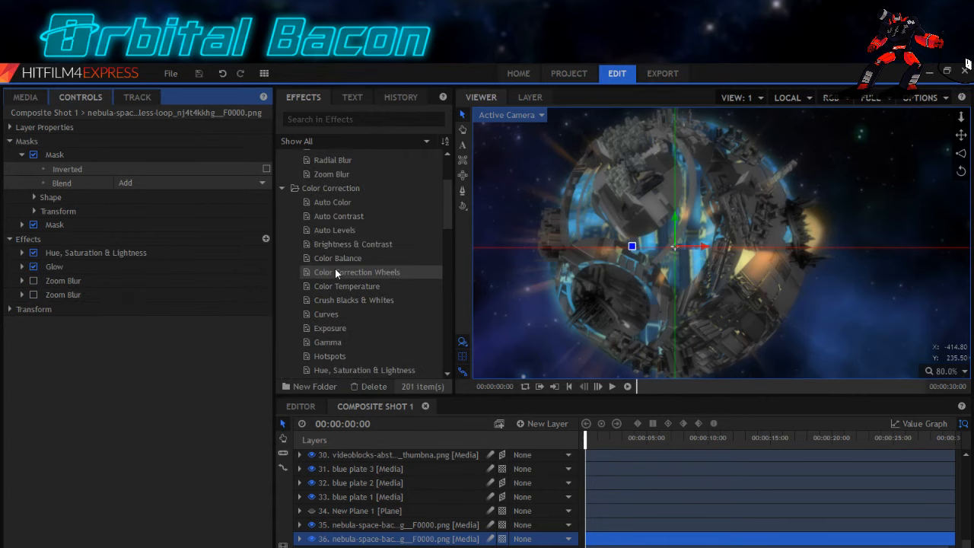
pyautogui.scroll(3, 325, 260)
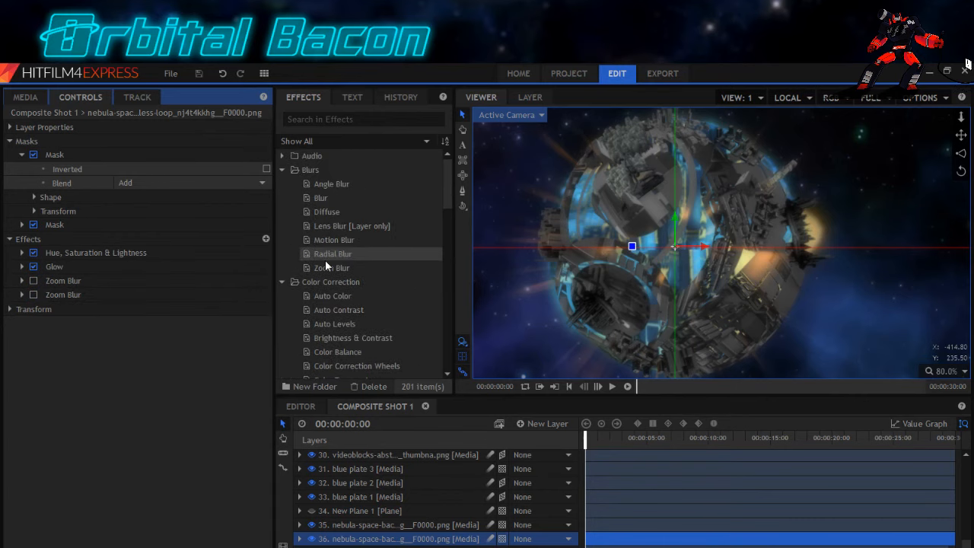
pyautogui.click(318, 199)
pyautogui.moveTo(318, 199); pyautogui.dragTo(63, 263)
pyautogui.moveTo(62, 268); pyautogui.dragTo(22, 285)
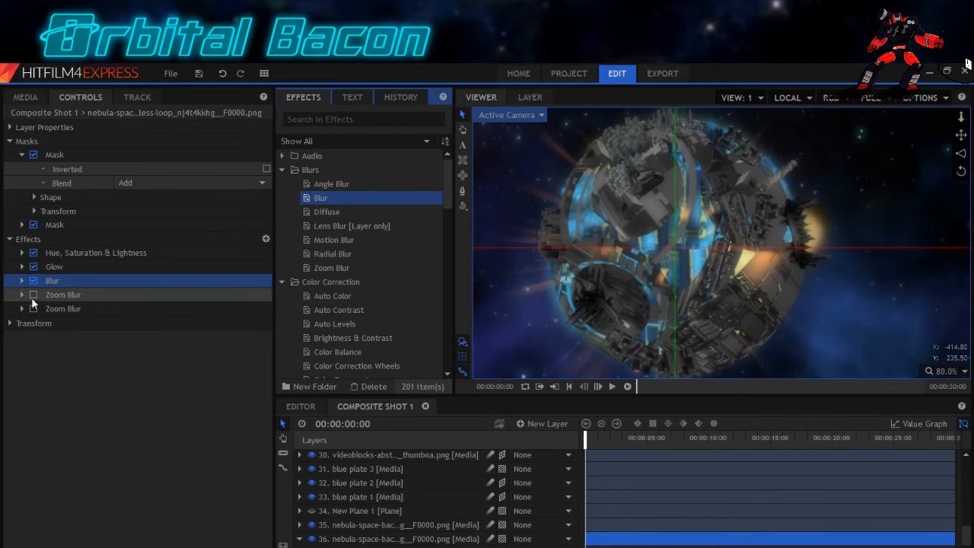
# Set the Radius of the nebula layer's Blur effect to 8 px and collapse the layer in the timeline.
pyautogui.click(21, 282)
pyautogui.click(256, 295)
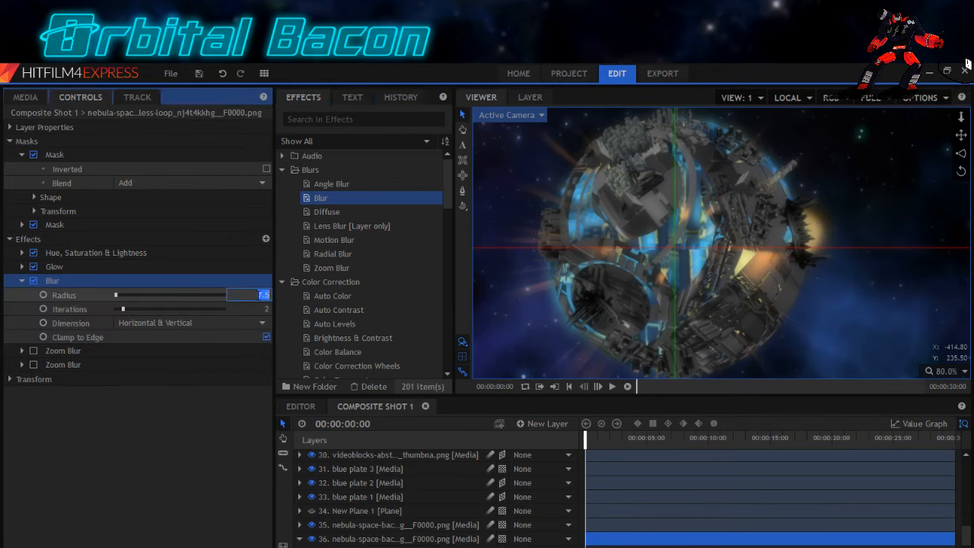
pyautogui.write('8')
pyautogui.press('Return')
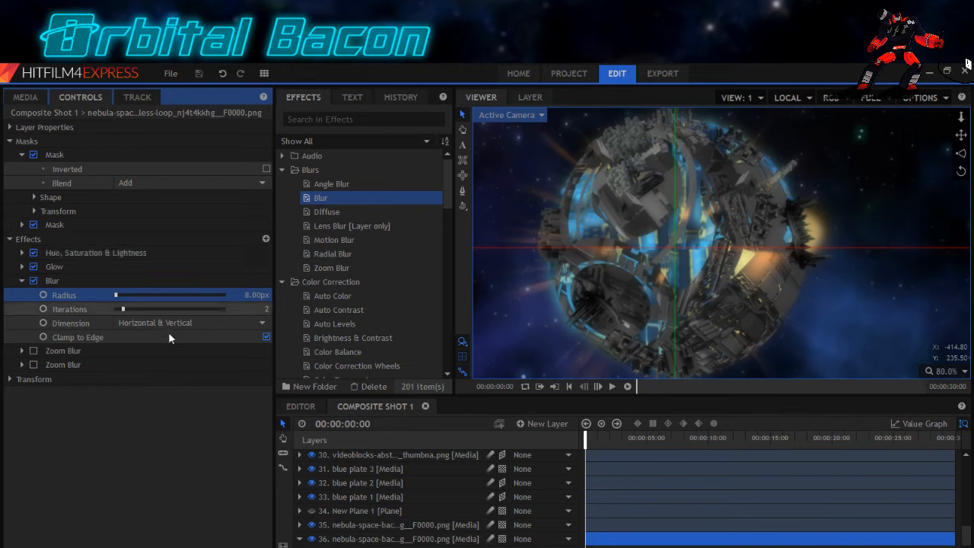
pyautogui.click(298, 538)
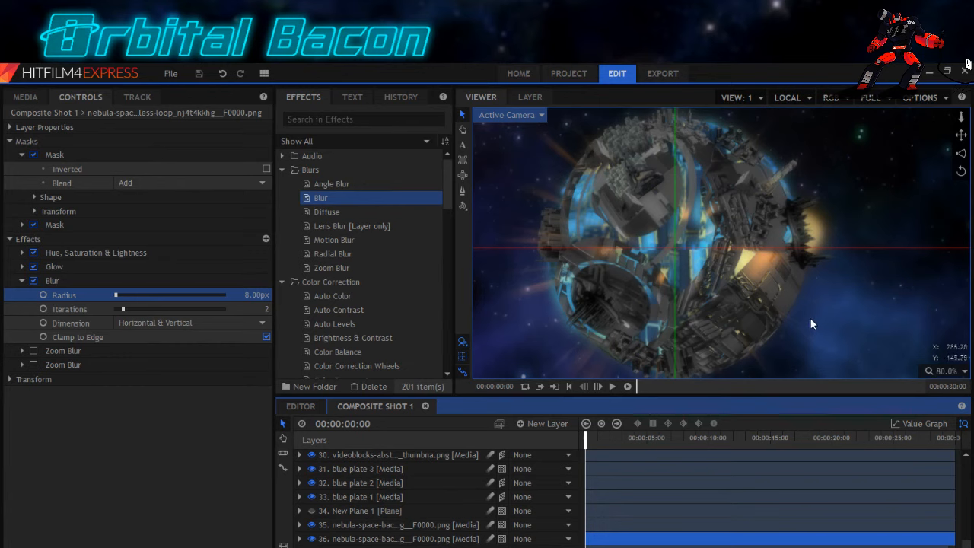
# Add Sacred_metal_fragments_detail.png to the composite as a layer directly below New Grade.
pyautogui.click(25, 98)
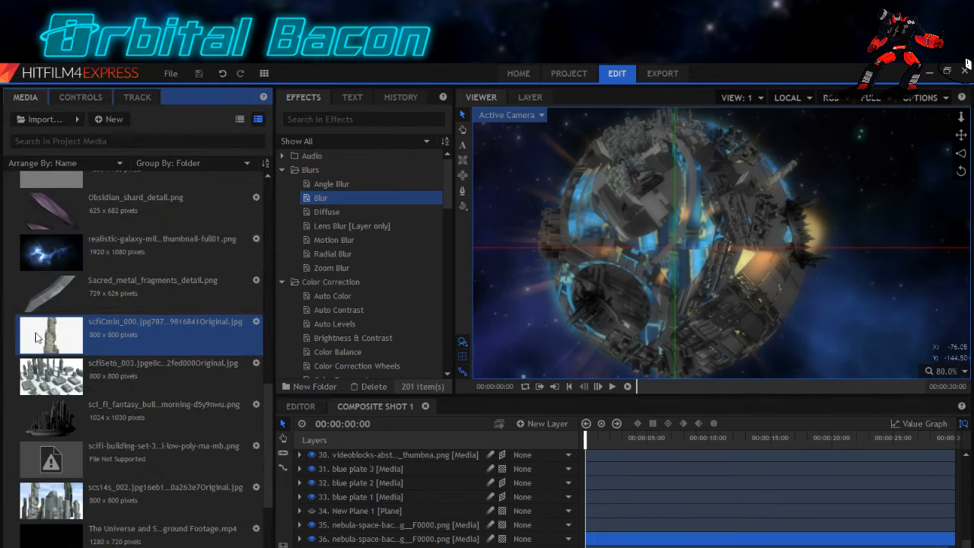
pyautogui.click(77, 284)
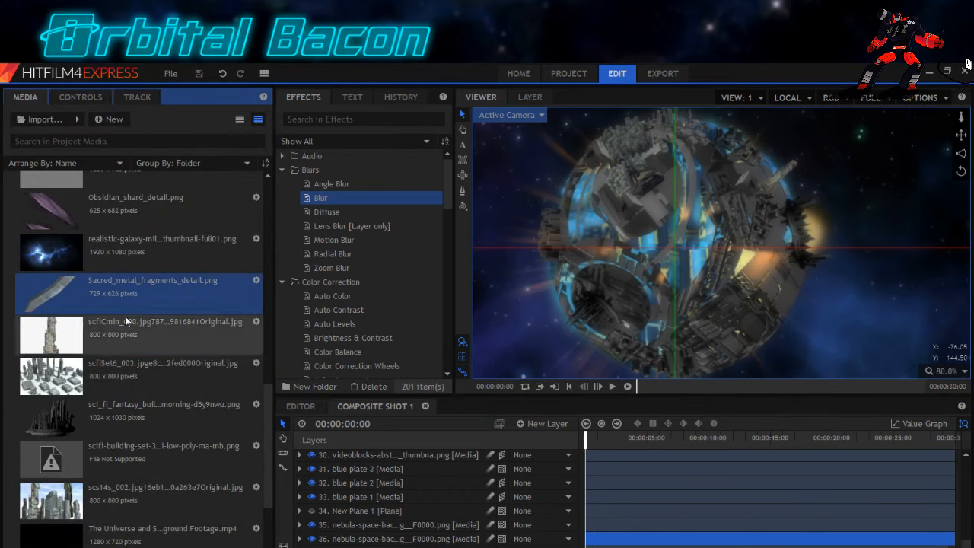
pyautogui.scroll(10, 460, 533)
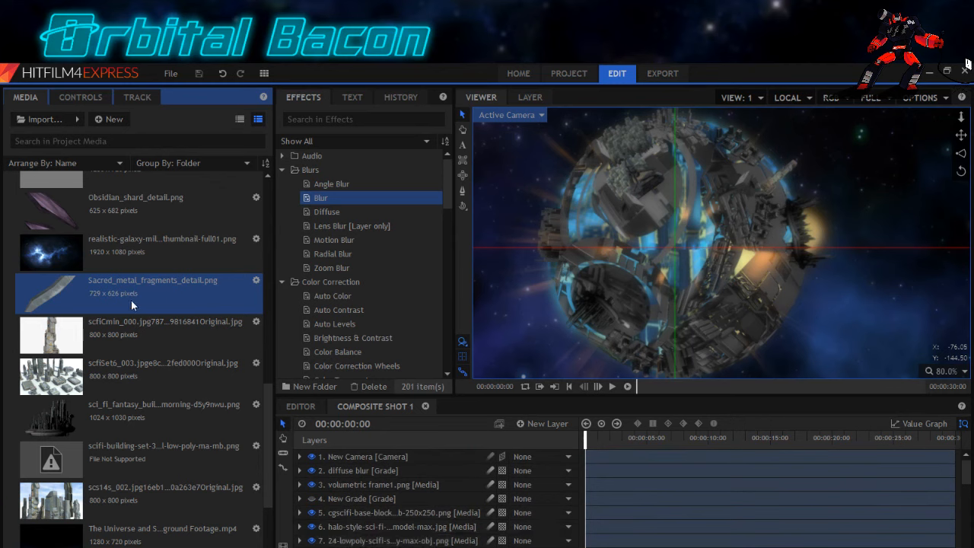
pyautogui.click(586, 524)
pyautogui.moveTo(586, 524); pyautogui.dragTo(587, 505)
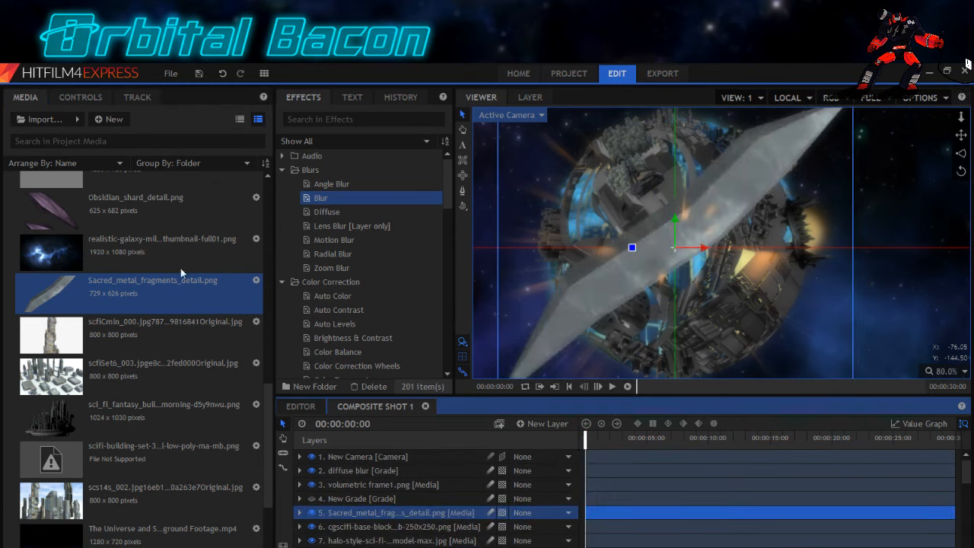
# Scale the metal fragment layer down to 28% and rotate it to 25°.
pyautogui.click(76, 97)
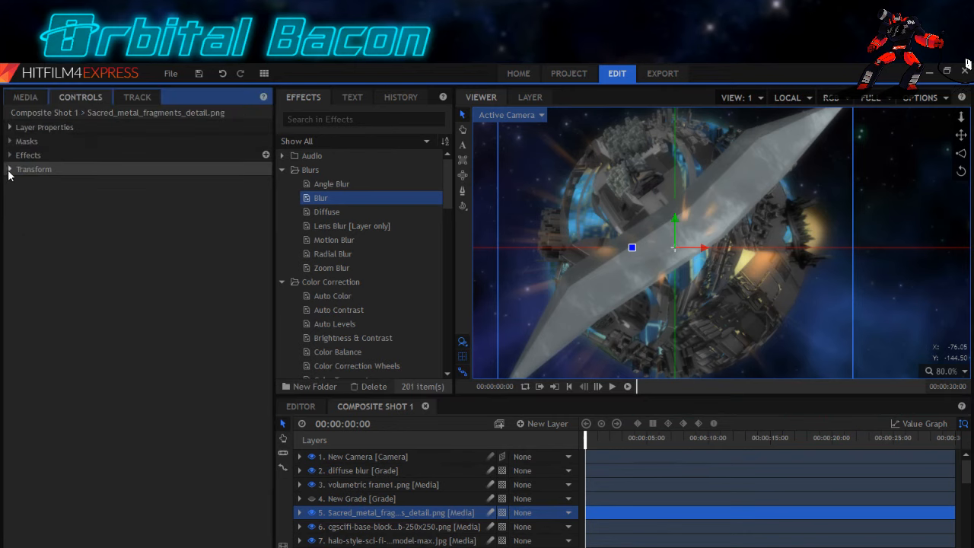
pyautogui.click(10, 169)
pyautogui.moveTo(224, 224); pyautogui.dragTo(170, 225)
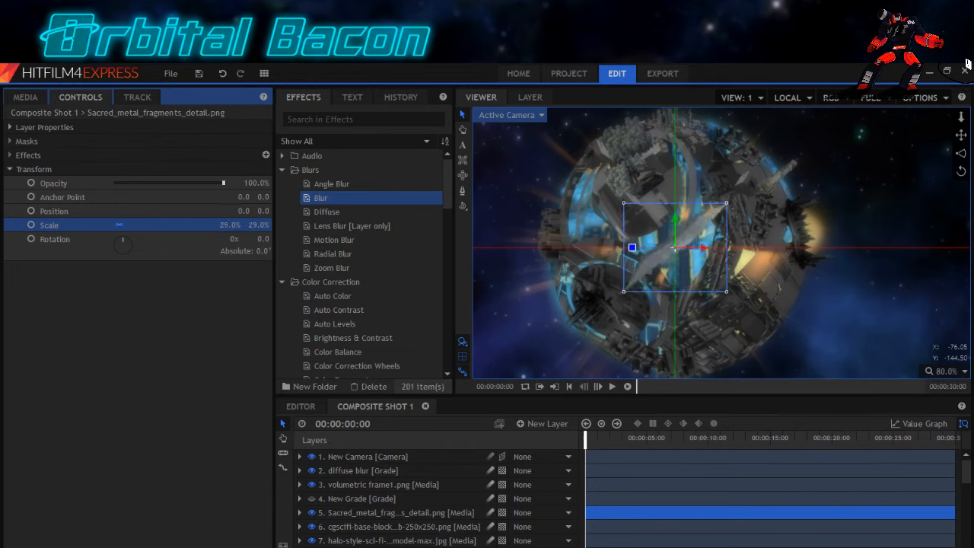
pyautogui.moveTo(262, 240); pyautogui.dragTo(281, 241)
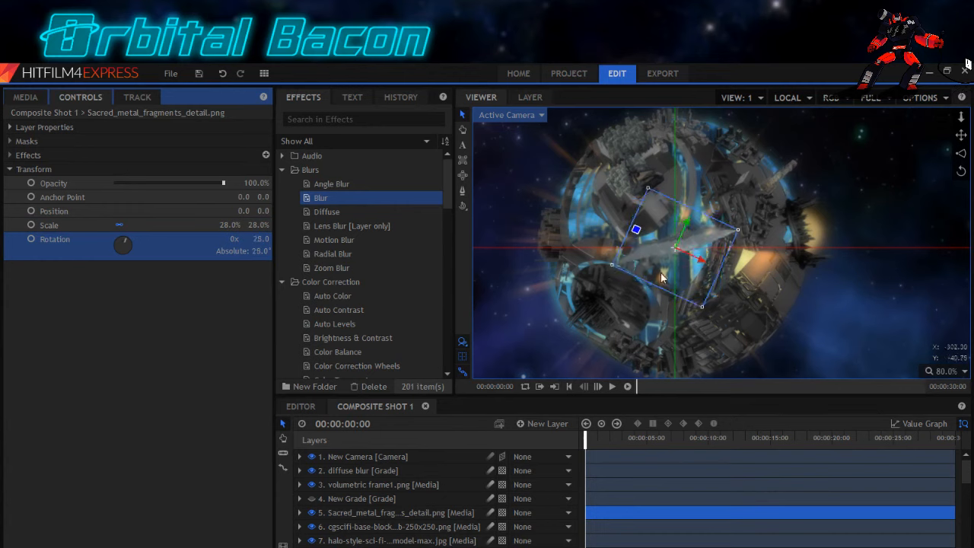
# Move the metal fragment layer into the open space right of the planet and scale it to 10%.
pyautogui.moveTo(715, 242); pyautogui.dragTo(902, 192)
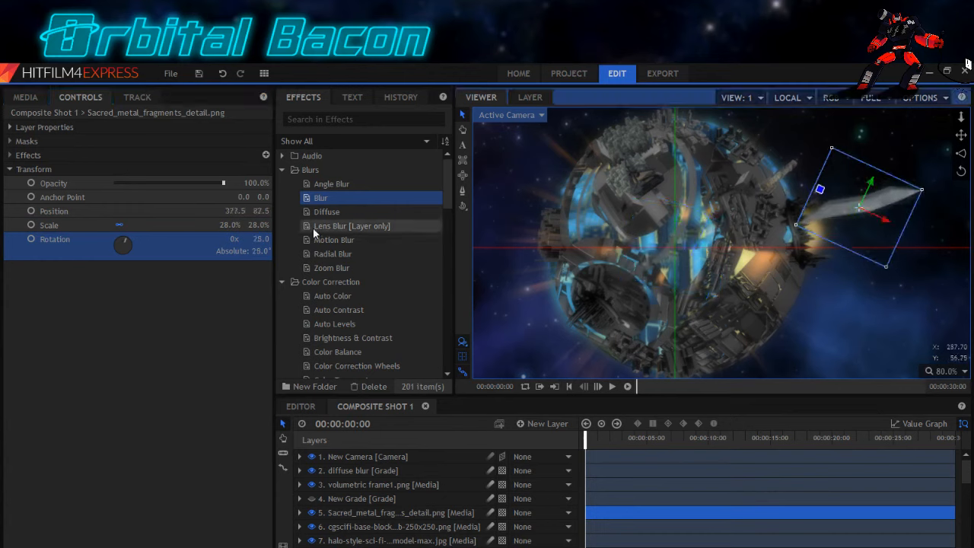
pyautogui.moveTo(263, 229); pyautogui.dragTo(260, 229)
pyautogui.click(260, 225)
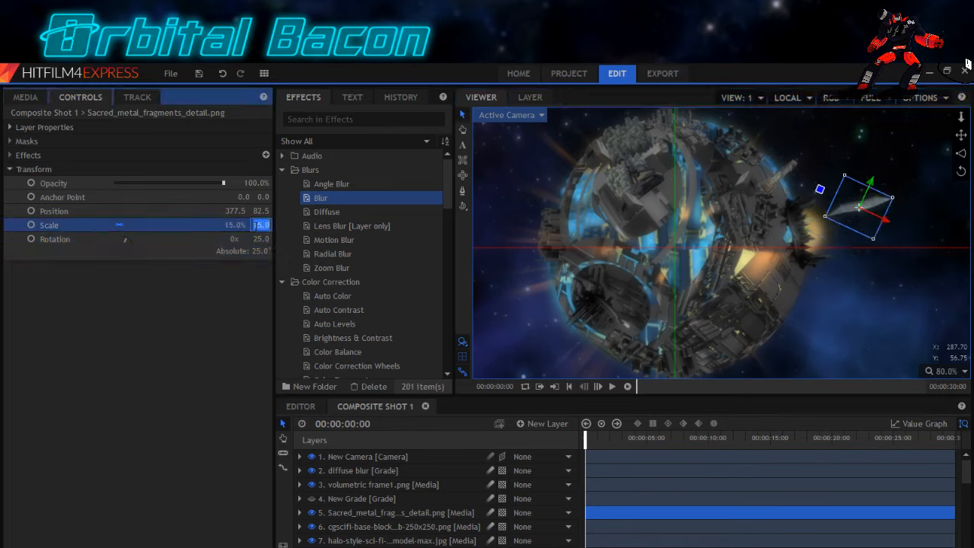
pyautogui.write('10')
pyautogui.press('Return')
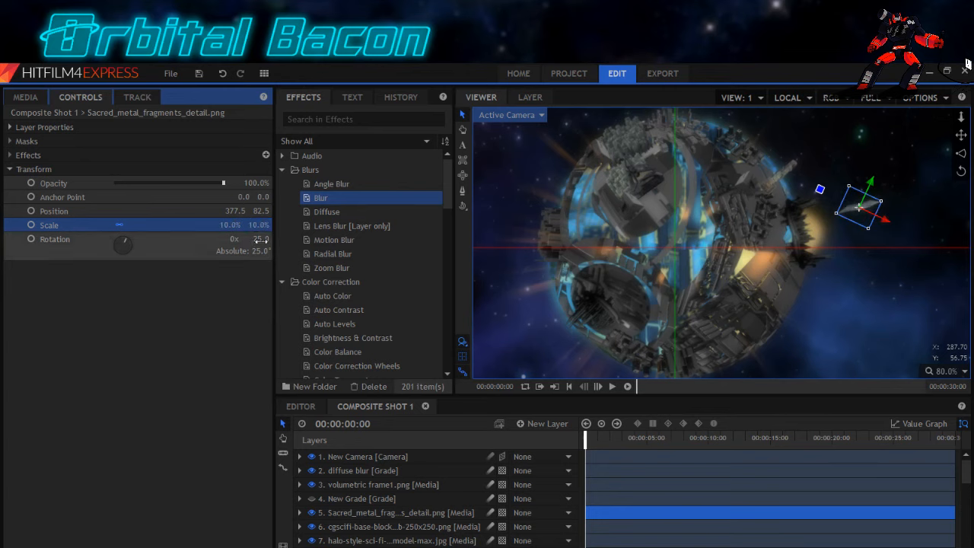
# Rotate the metal fragment layer to 8° and move it closer to the planet, to about position 343.7, 92.5.
pyautogui.moveTo(259, 239); pyautogui.dragTo(260, 239)
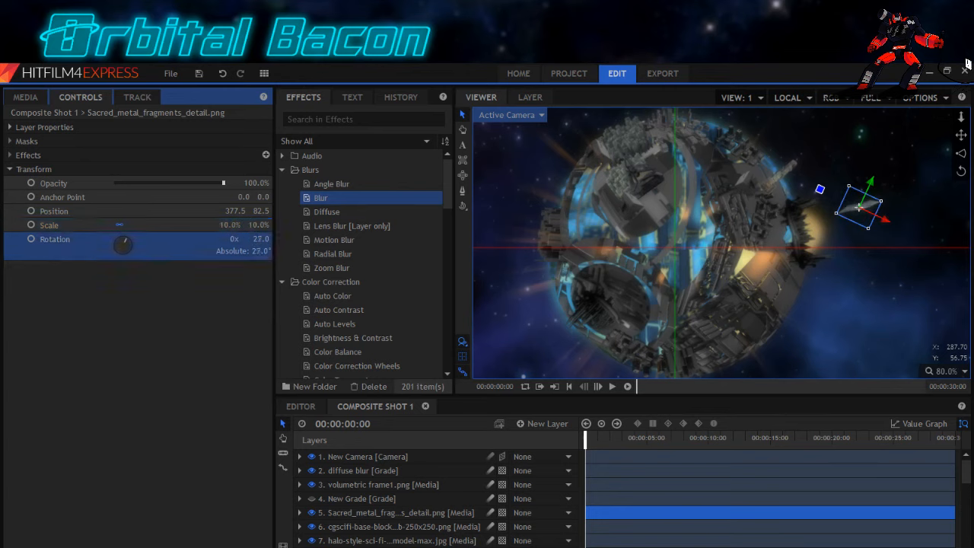
pyautogui.moveTo(260, 239); pyautogui.dragTo(245, 239)
pyautogui.moveTo(859, 215); pyautogui.dragTo(841, 212)
# Reduce the metal fragment layer's scale to 6% and collapse its Transform properties.
pyautogui.click(254, 226)
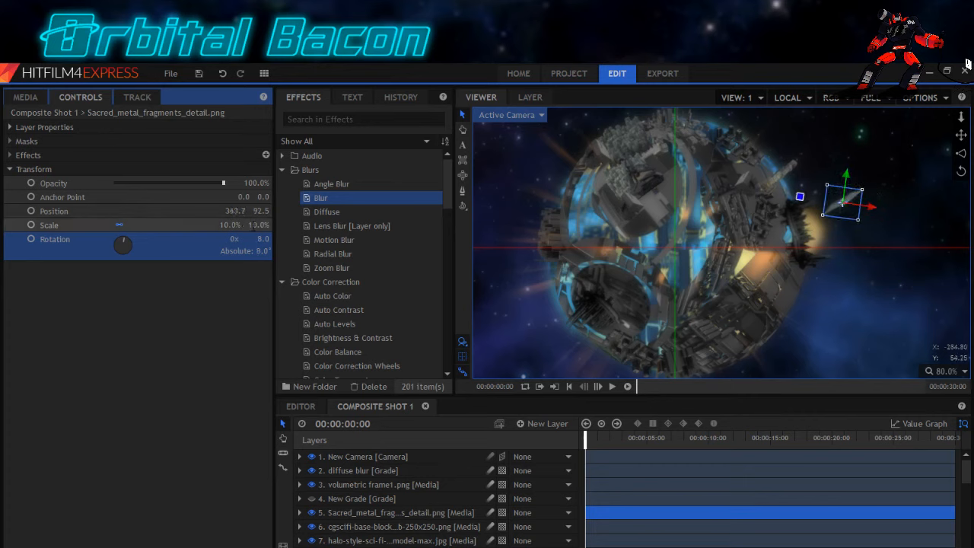
pyautogui.write('8')
pyautogui.press('Return')
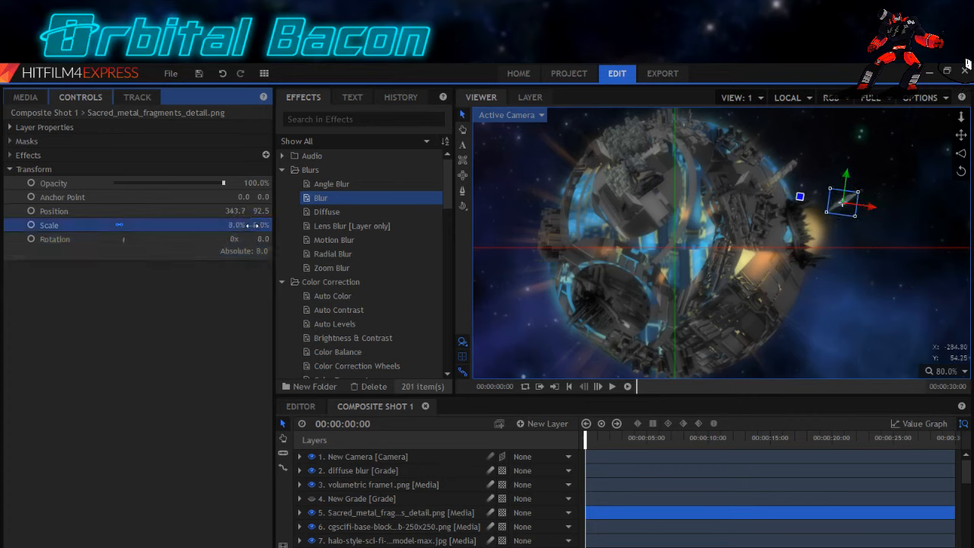
pyautogui.click(252, 226)
pyautogui.write('5')
pyautogui.press('Return')
pyautogui.click(259, 225)
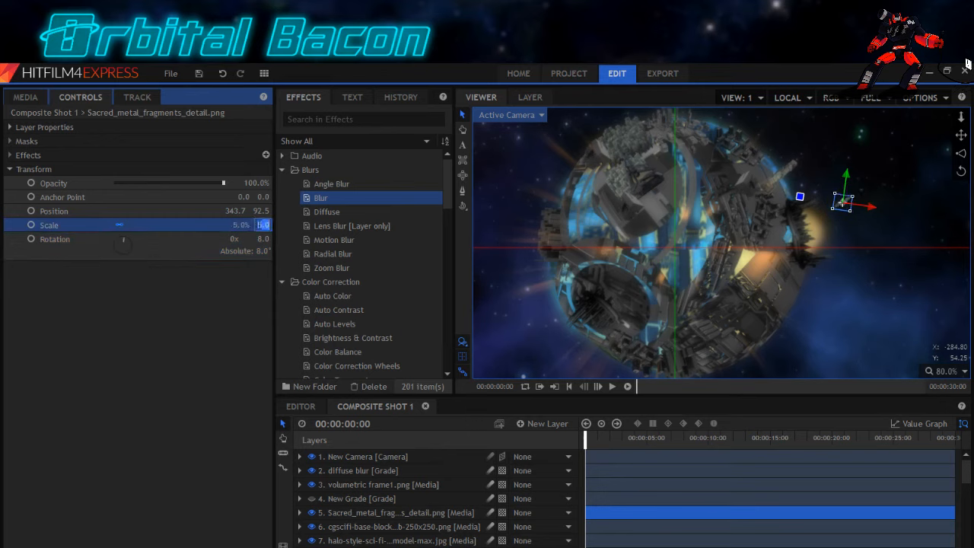
pyautogui.write('6')
pyautogui.press('Return')
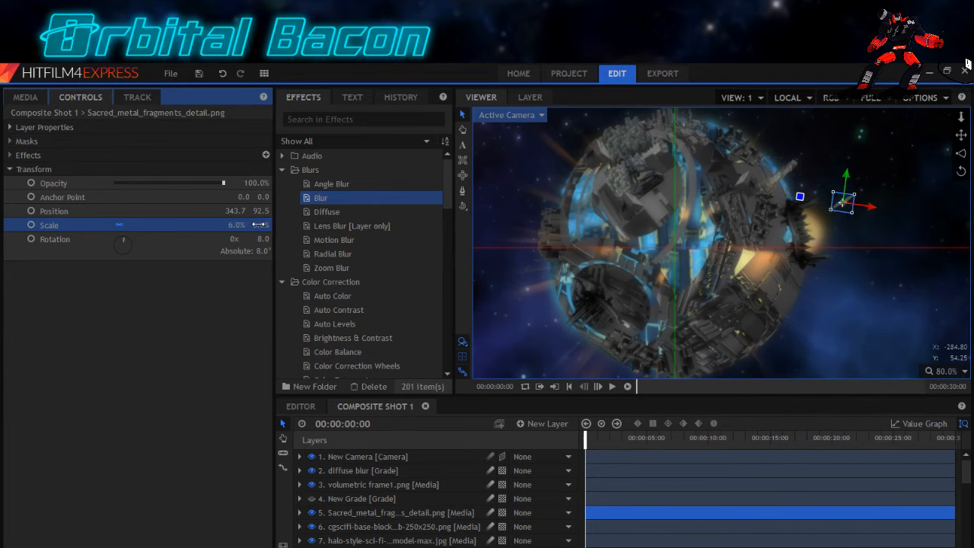
pyautogui.click(10, 171)
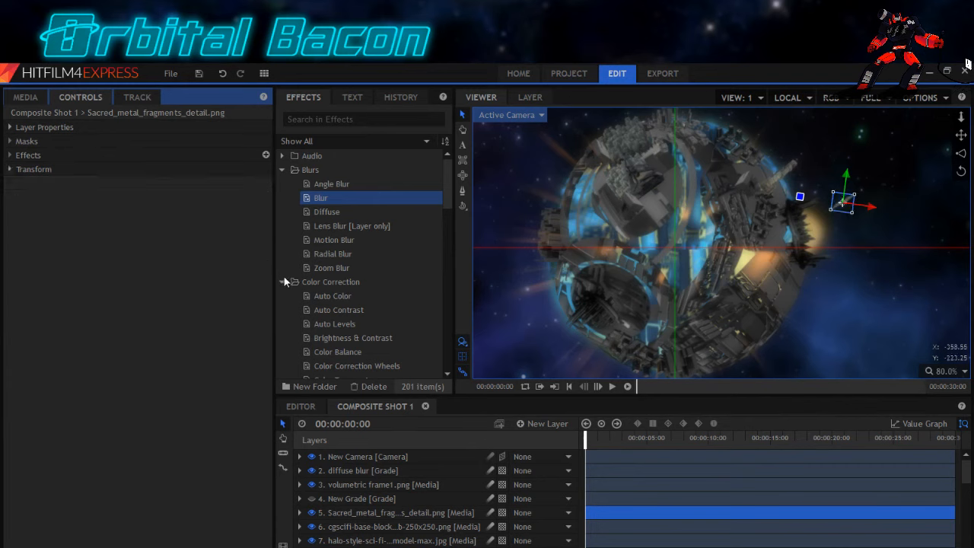
# Apply a Hue Shift effect to the metal fragment layer and expand its settings.
pyautogui.scroll(-1, 307, 278)
pyautogui.scroll(1, 306, 277)
pyautogui.scroll(-1, 323, 273)
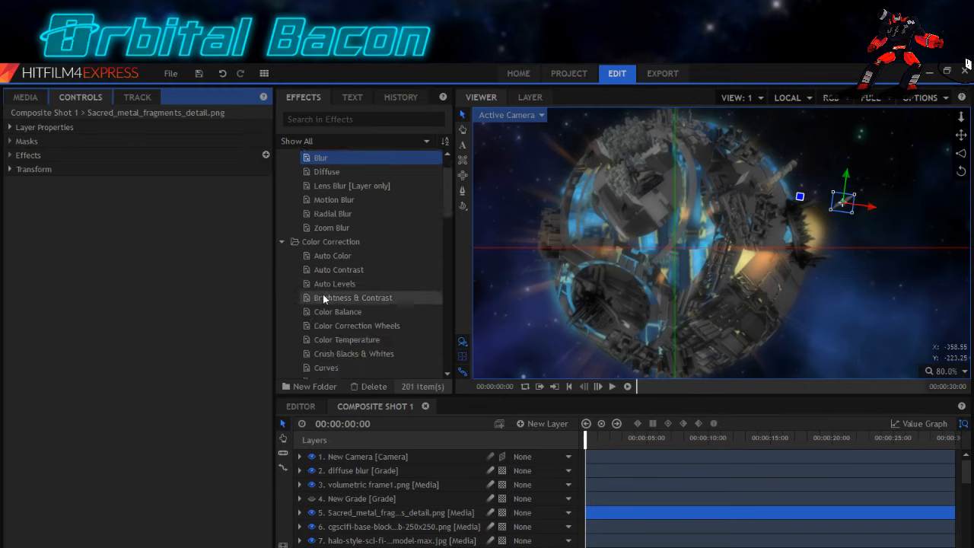
pyautogui.scroll(-2, 323, 297)
pyautogui.scroll(-1, 323, 294)
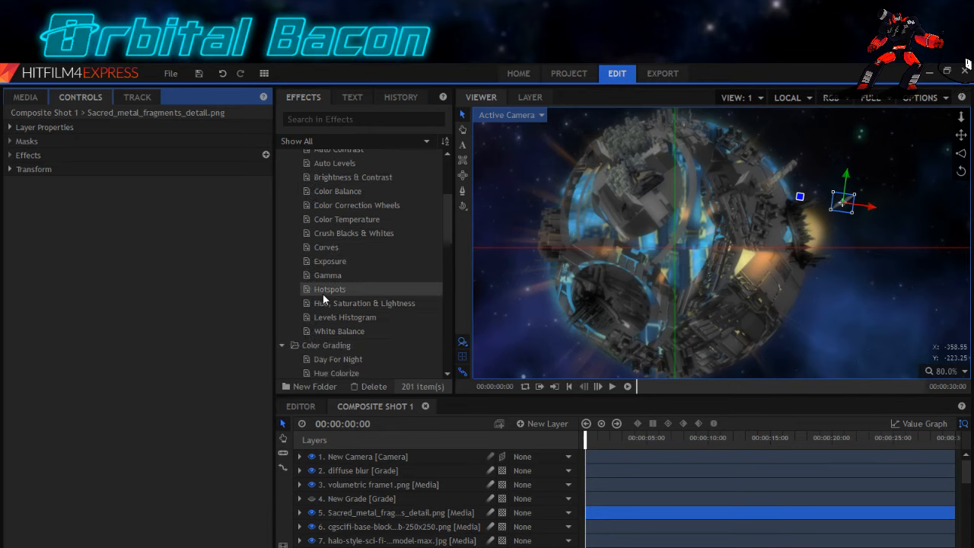
pyautogui.scroll(-3, 323, 294)
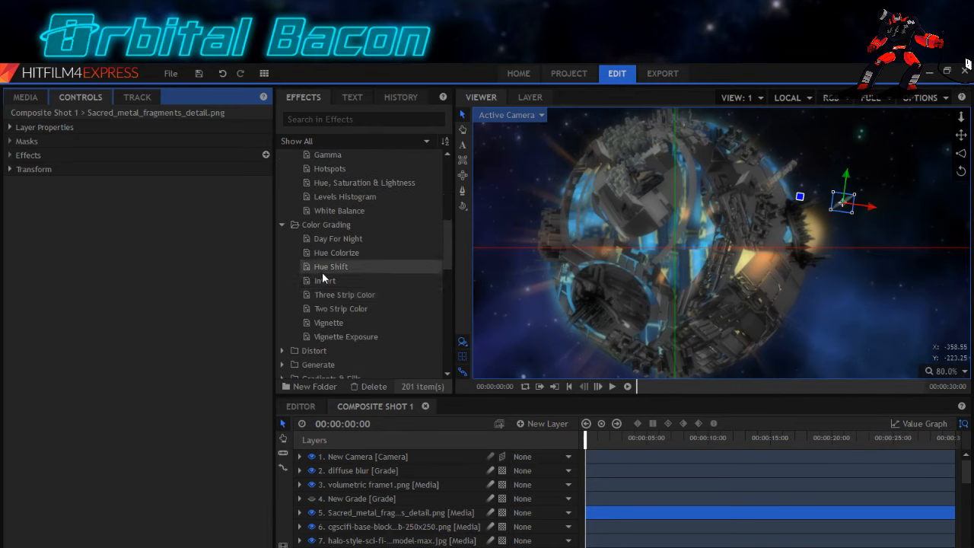
pyautogui.click(325, 268)
pyautogui.moveTo(13, 169); pyautogui.dragTo(22, 157)
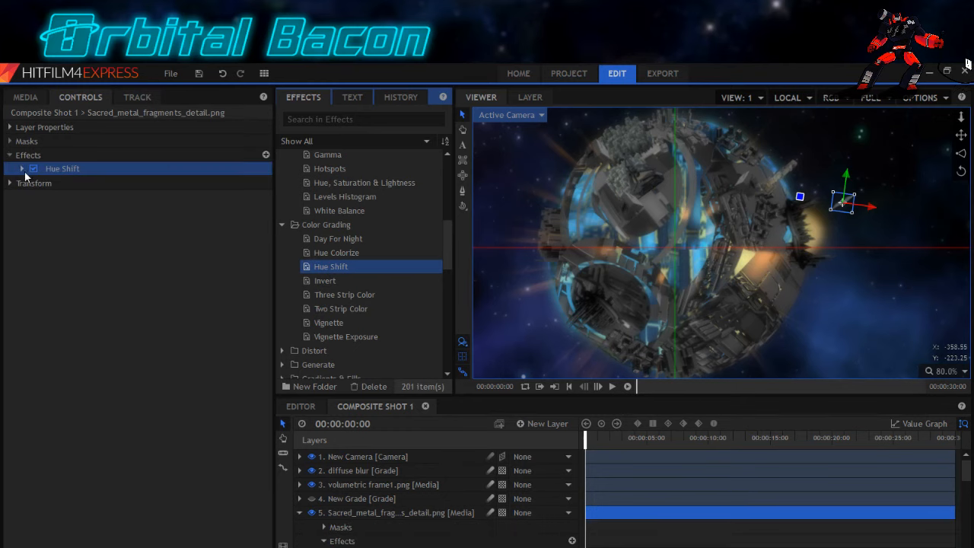
pyautogui.click(22, 170)
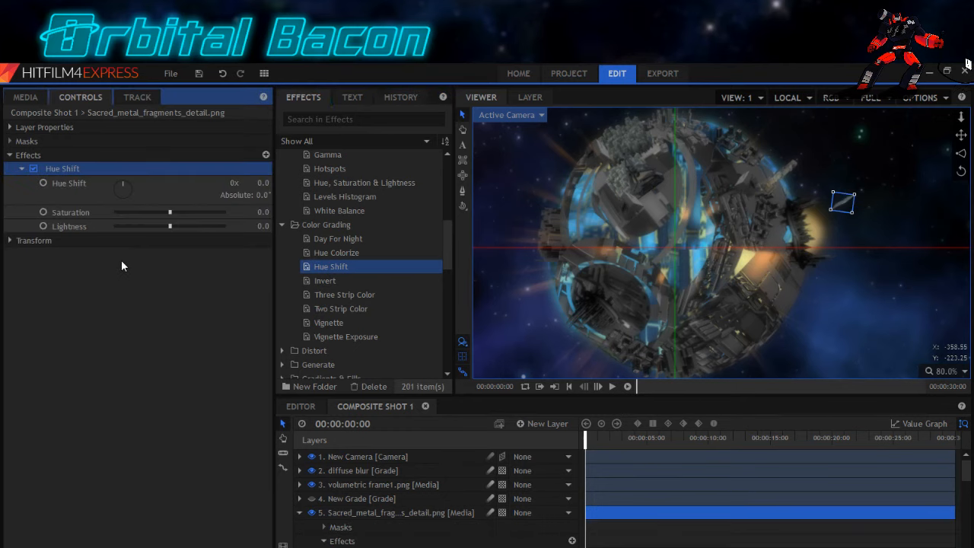
# Set the Hue Shift Lightness of the metal fragment layer to -12, save the project and collapse the layer in the timeline.
pyautogui.click(161, 226)
pyautogui.moveTo(162, 226); pyautogui.dragTo(164, 226)
pyautogui.click(199, 73)
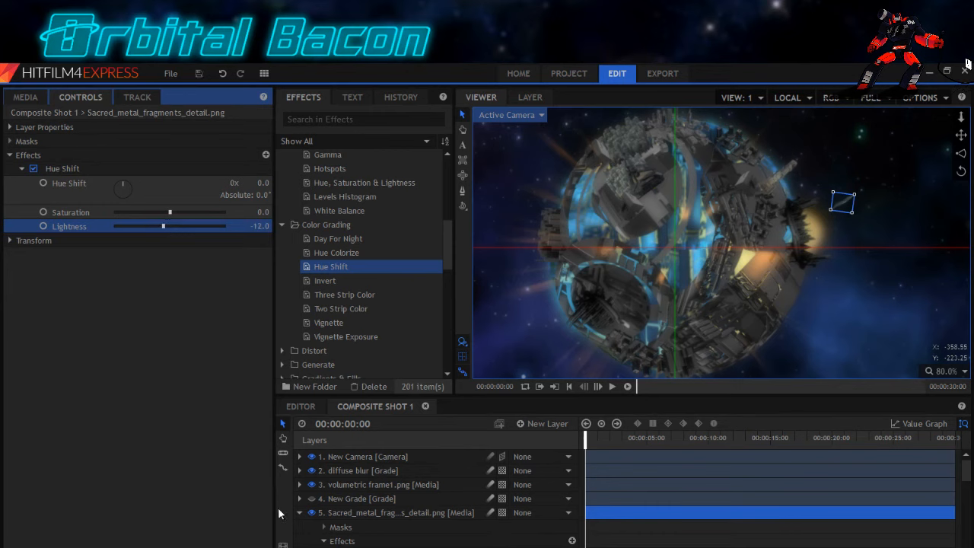
pyautogui.click(299, 512)
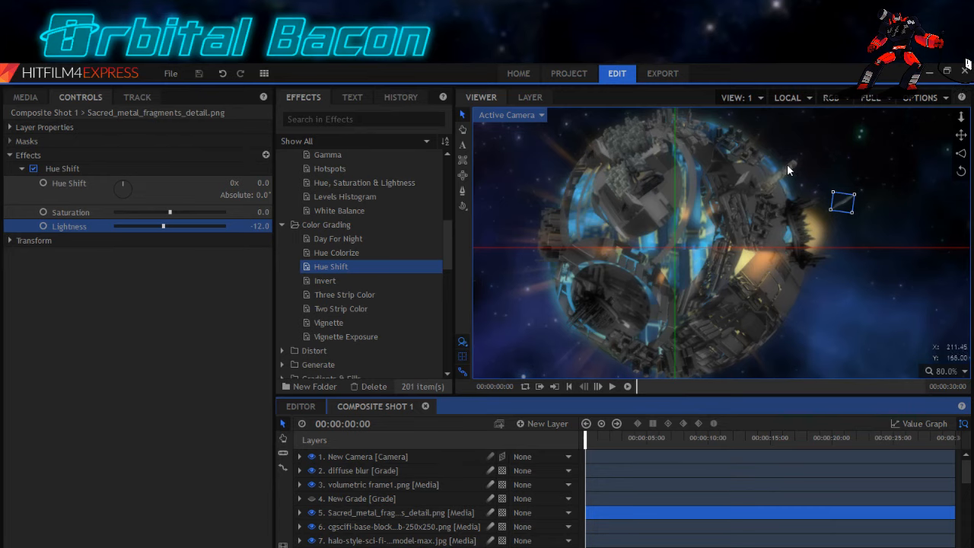
# Examine the metal fragment and the structures on the planet's right edge up close, and recentre the whole planet in view.
pyautogui.scroll(5, 788, 179)
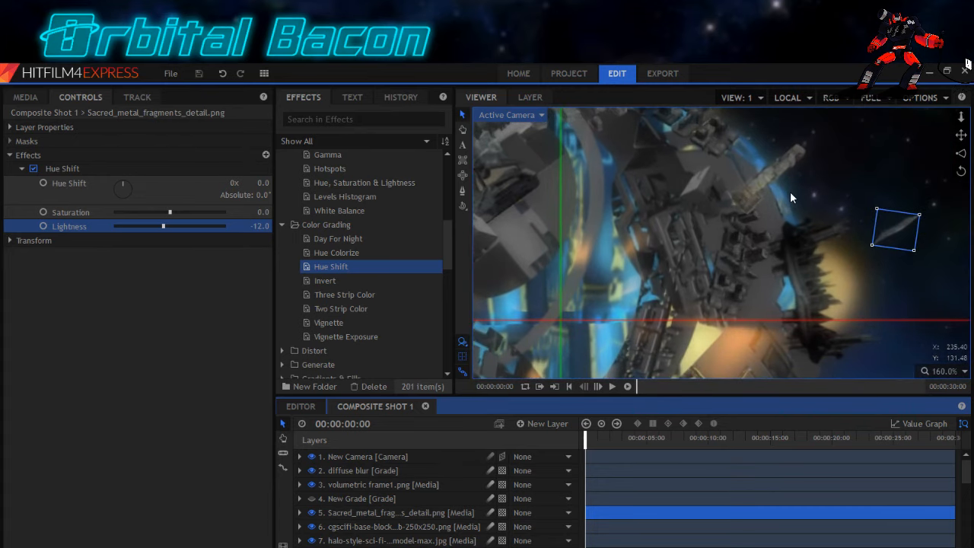
pyautogui.scroll(1, 790, 191)
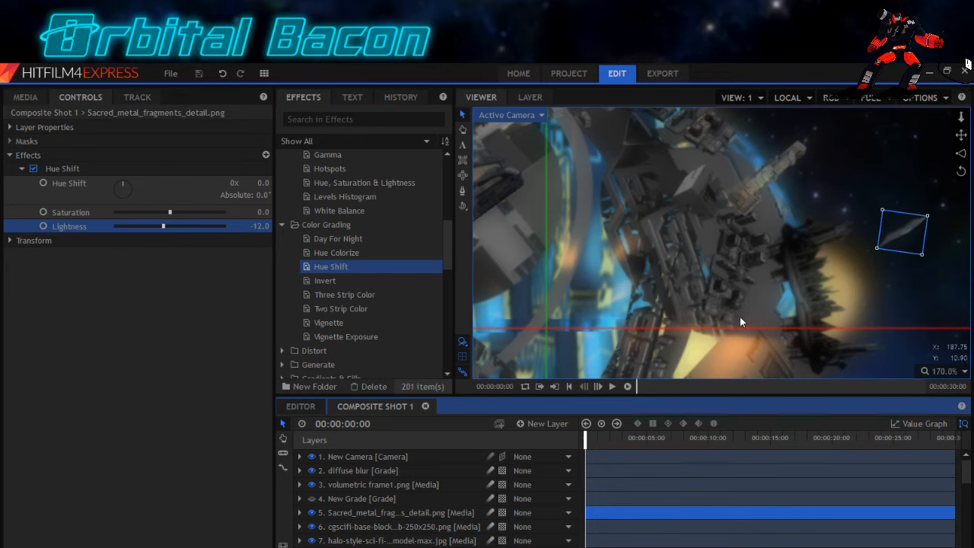
pyautogui.scroll(-1, 739, 314)
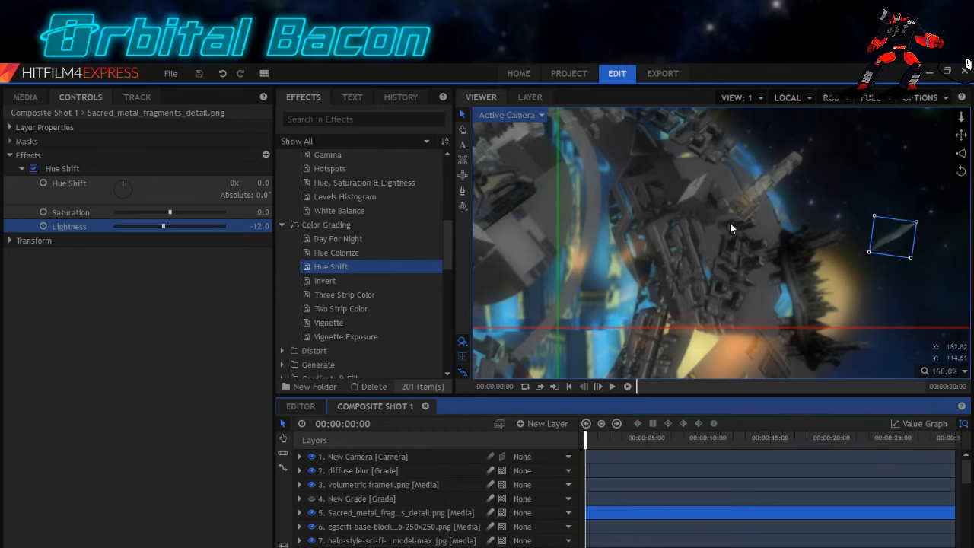
pyautogui.scroll(-5, 739, 271)
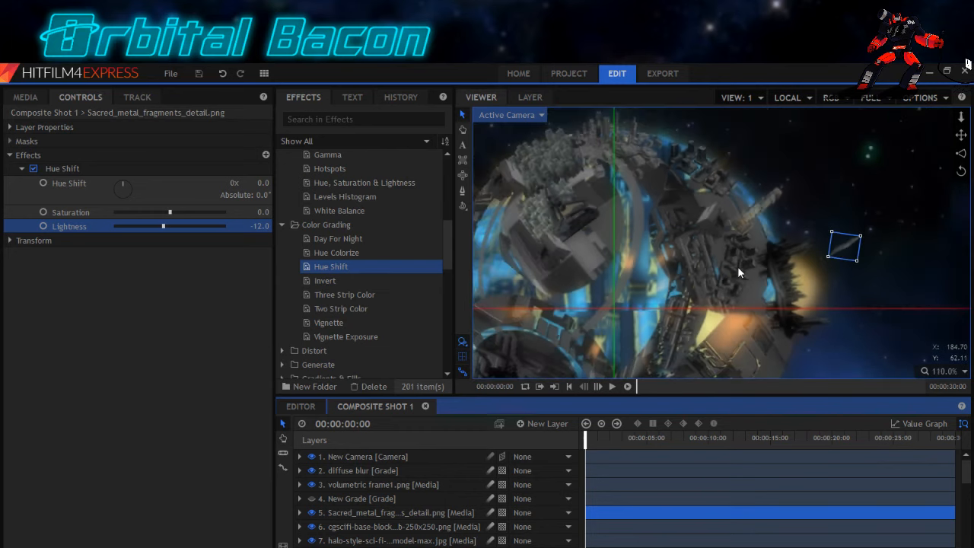
pyautogui.scroll(-1, 737, 267)
pyautogui.scroll(-3, 695, 281)
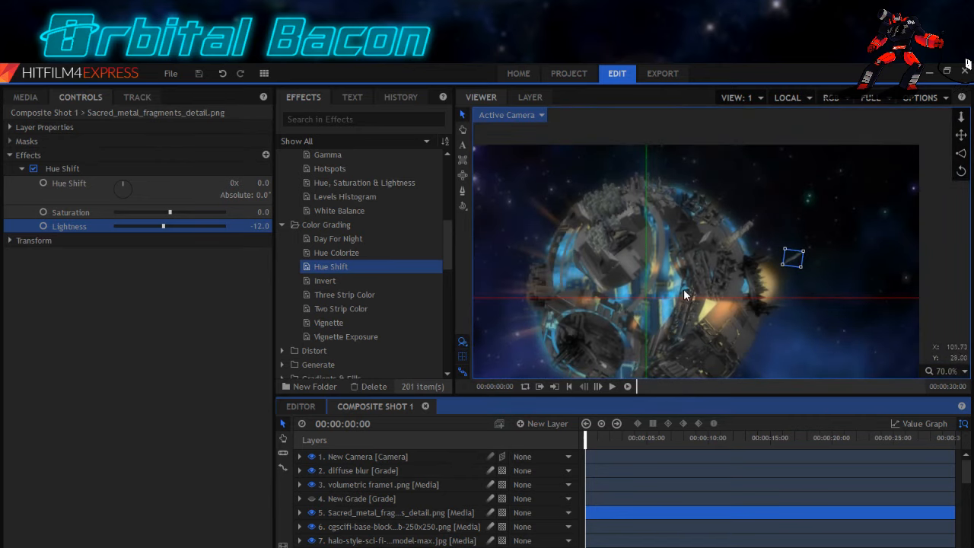
pyautogui.scroll(-1, 684, 291)
pyautogui.click(677, 293)
pyautogui.press('h')
pyautogui.moveTo(672, 297); pyautogui.dragTo(724, 254)
pyautogui.press('v')
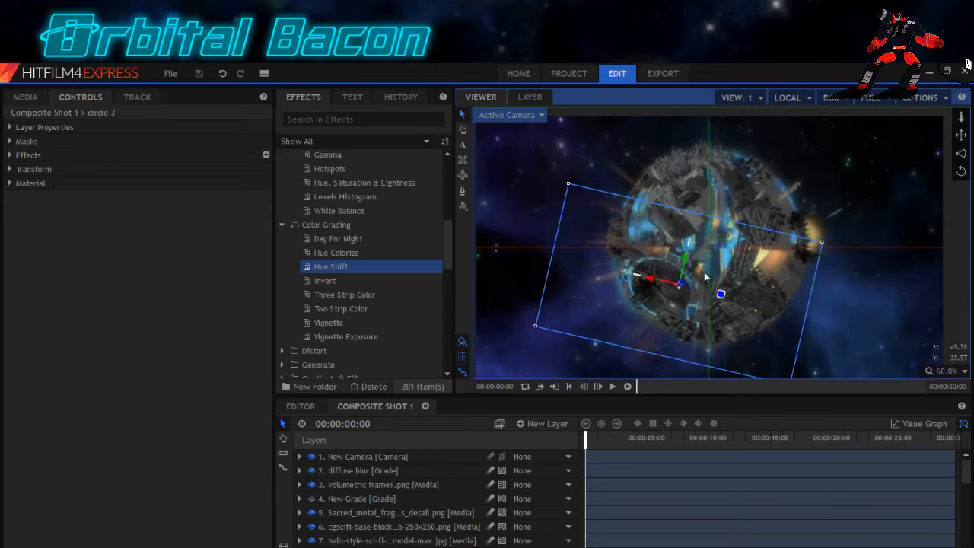
# Add a Hue Shift effect before the Blur on sci_fi_fantasy building layer 14 and set its Lightness to 12.
pyautogui.click(363, 542)
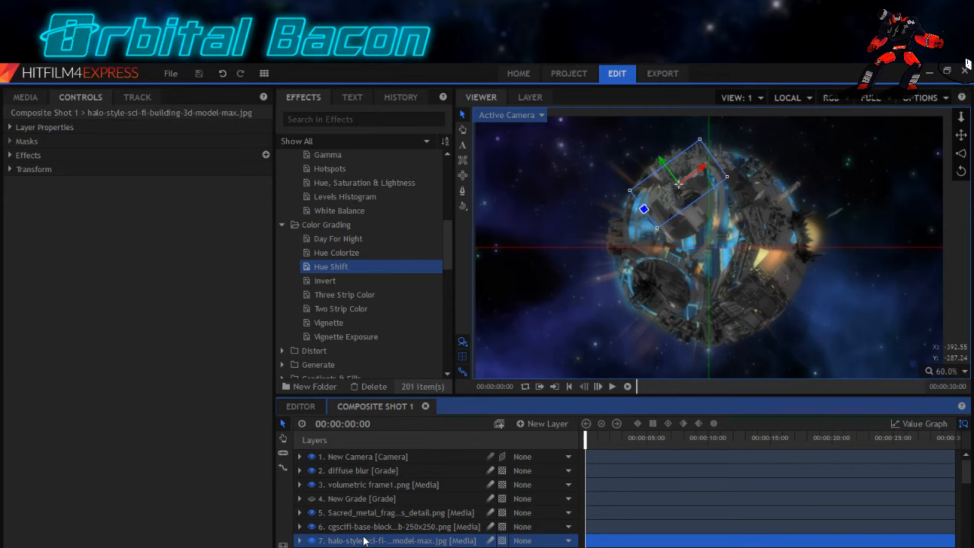
pyautogui.scroll(-3, 364, 541)
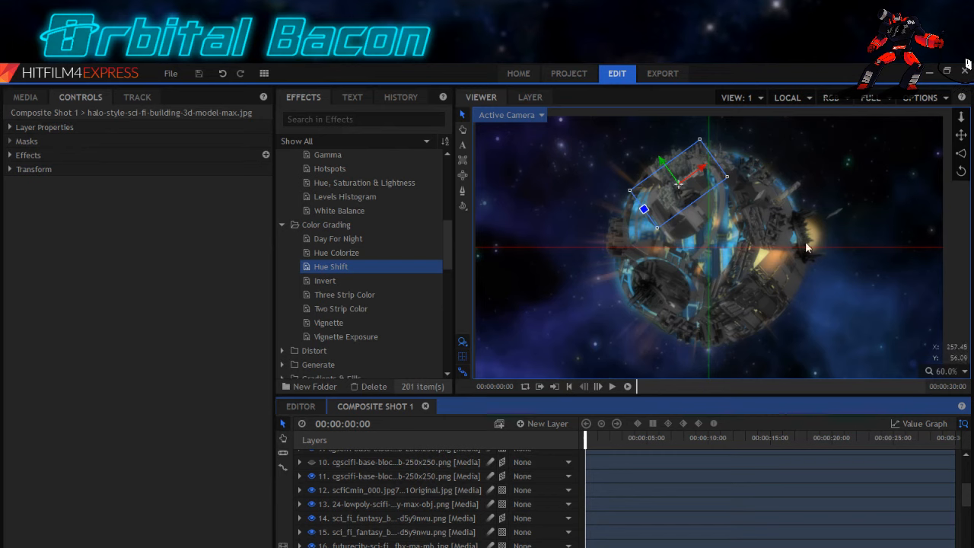
pyautogui.click(353, 544)
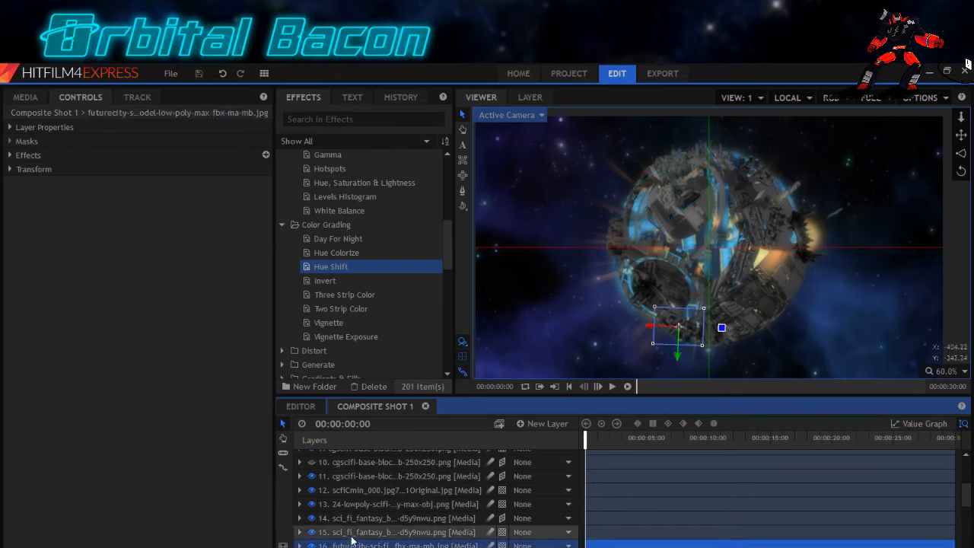
pyautogui.click(355, 519)
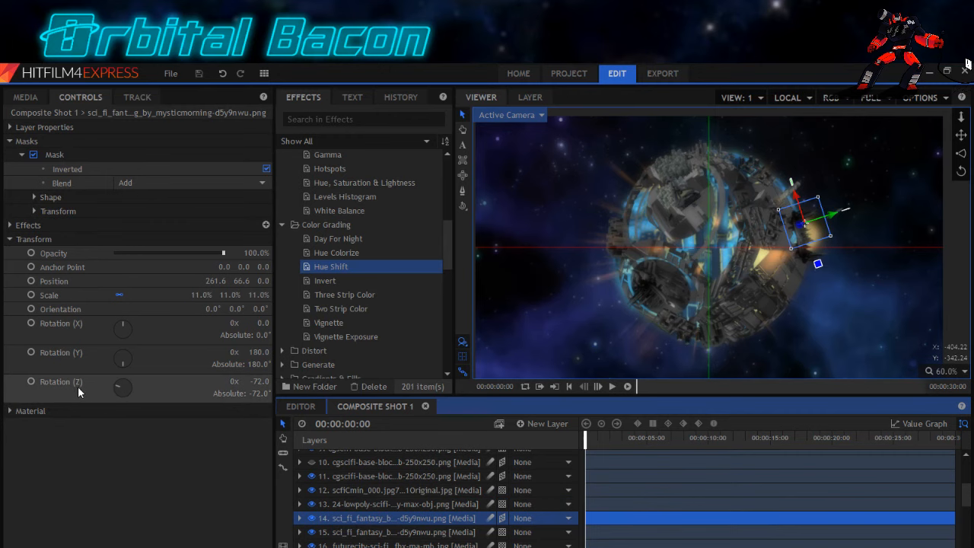
pyautogui.click(10, 226)
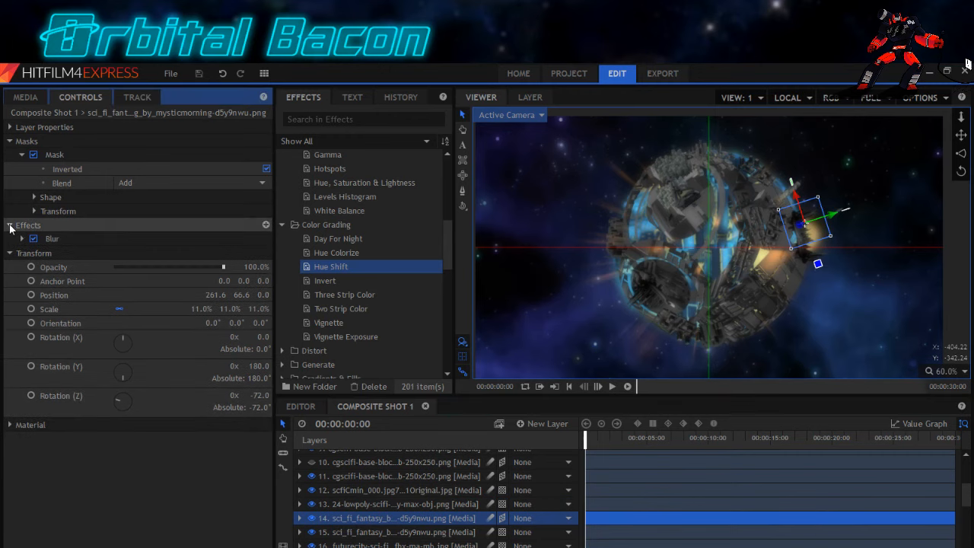
pyautogui.moveTo(326, 274); pyautogui.dragTo(61, 236)
pyautogui.click(22, 253)
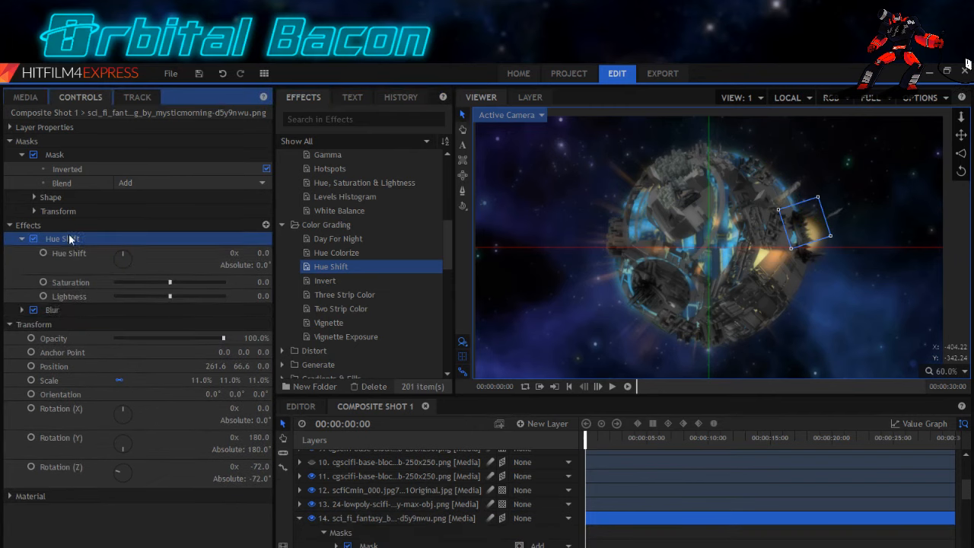
pyautogui.click(176, 295)
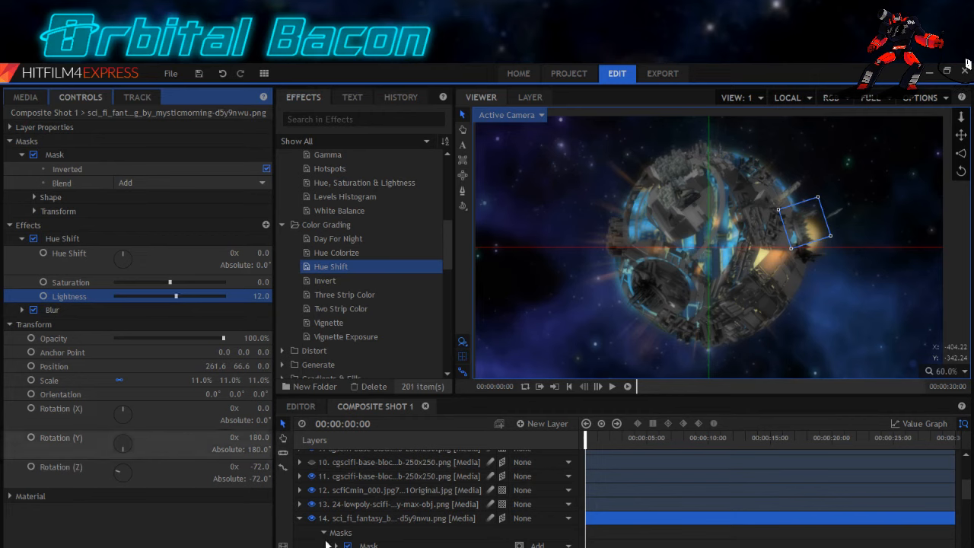
pyautogui.click(300, 518)
# Add a Hue Shift effect before the Blur on sci_fi_fantasy building layer 29, set its Lightness to 12, and collapse the layer.
pyautogui.scroll(-3, 335, 525)
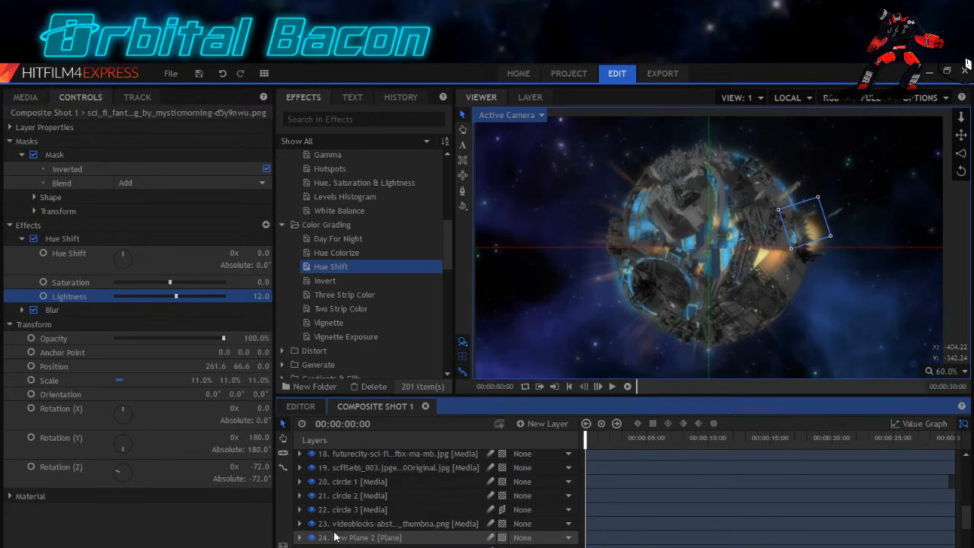
pyautogui.scroll(-3, 335, 536)
pyautogui.click(342, 530)
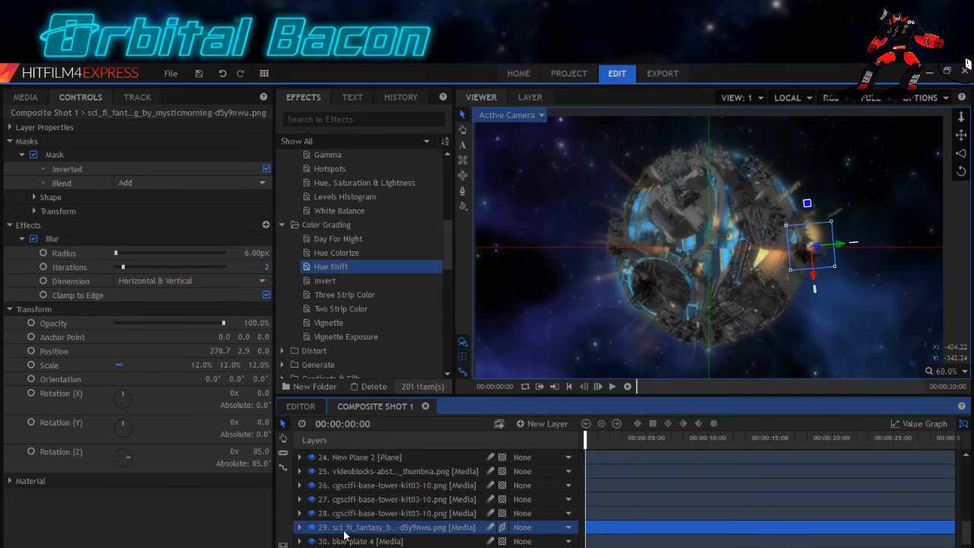
pyautogui.moveTo(329, 268); pyautogui.dragTo(47, 242)
pyautogui.click(22, 239)
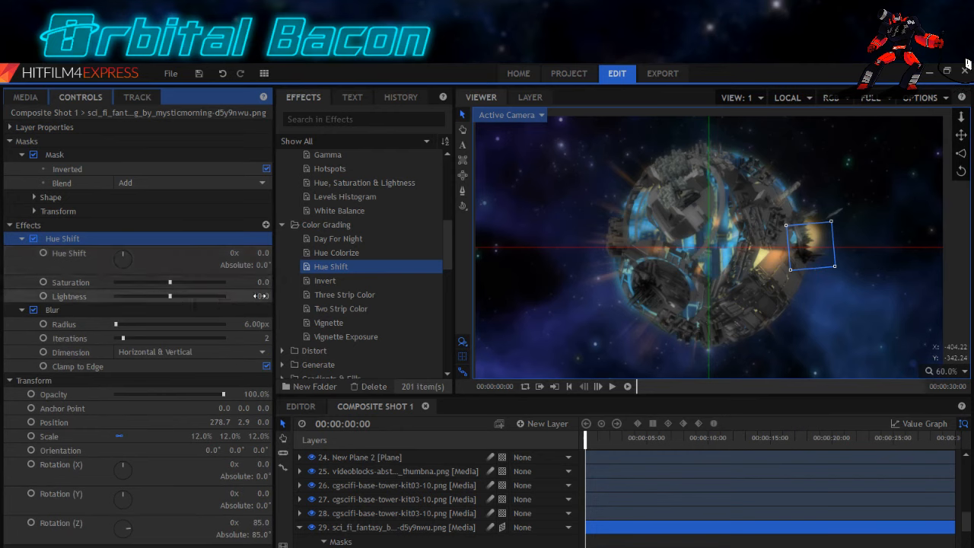
pyautogui.moveTo(261, 296); pyautogui.dragTo(261, 296)
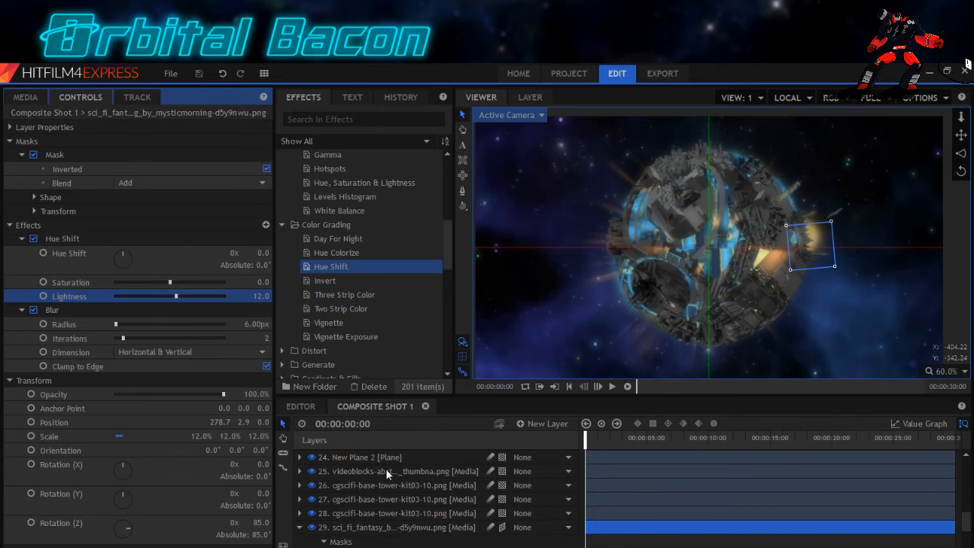
pyautogui.click(299, 527)
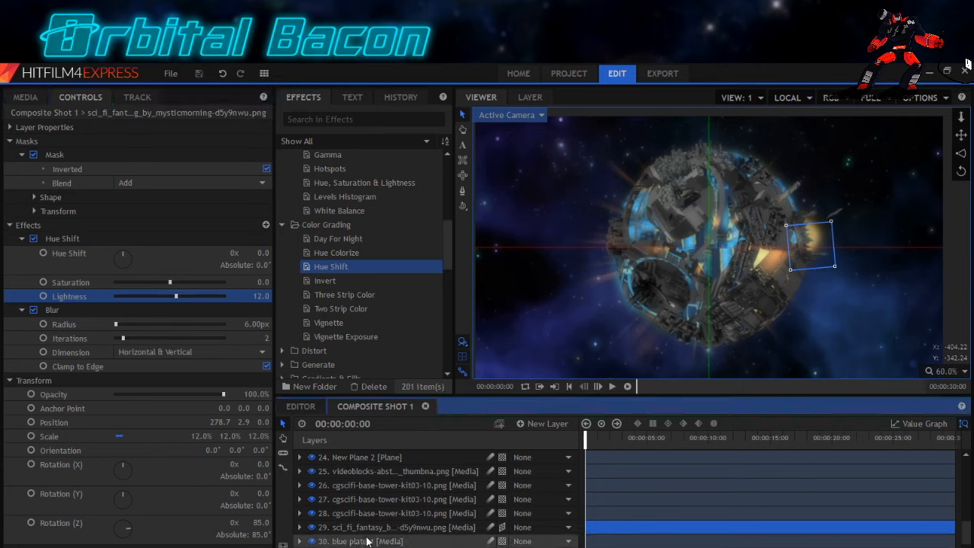
pyautogui.scroll(8, 367, 542)
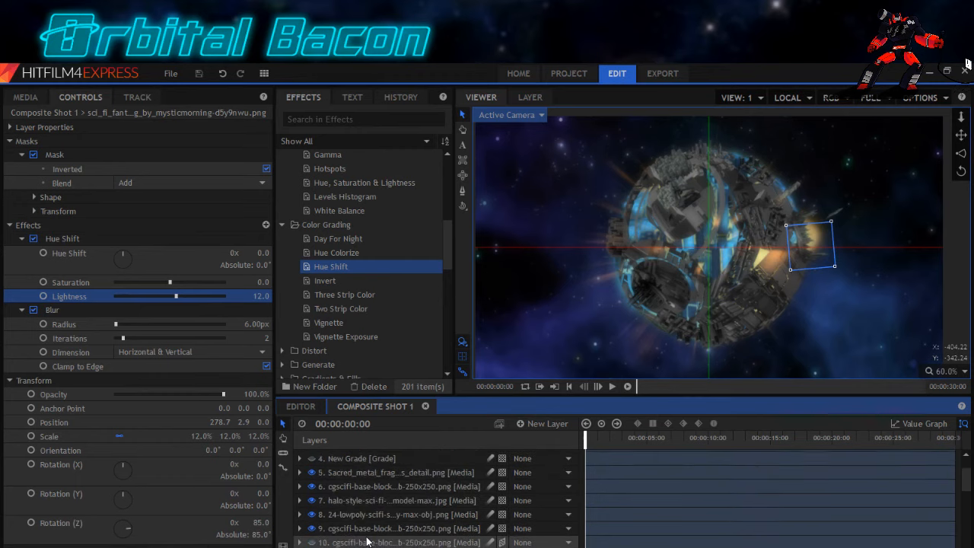
# Duplicate the Sacred_metal_fragments_detail.png layer and convert the lower copy to a 3D plane.
pyautogui.click(366, 514)
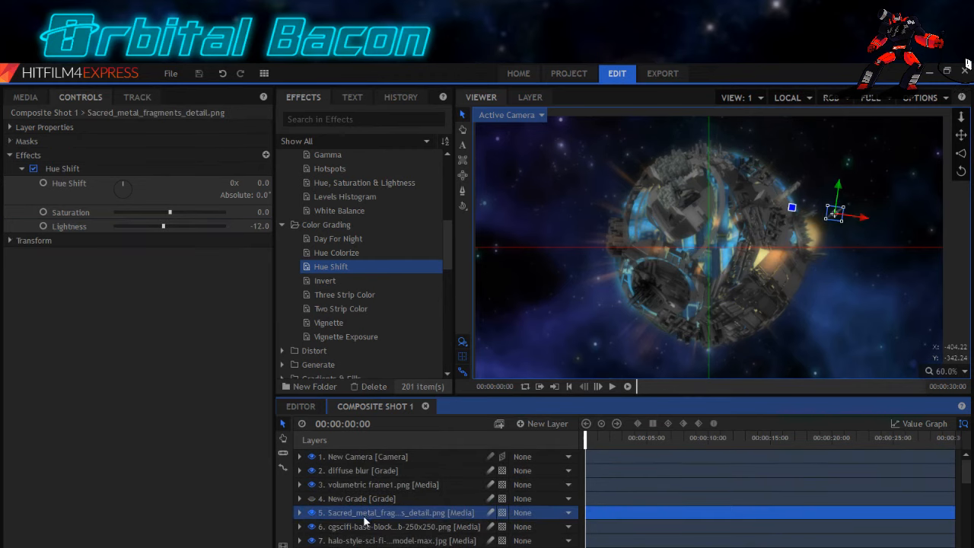
pyautogui.rightClick(365, 518)
pyautogui.click(395, 397)
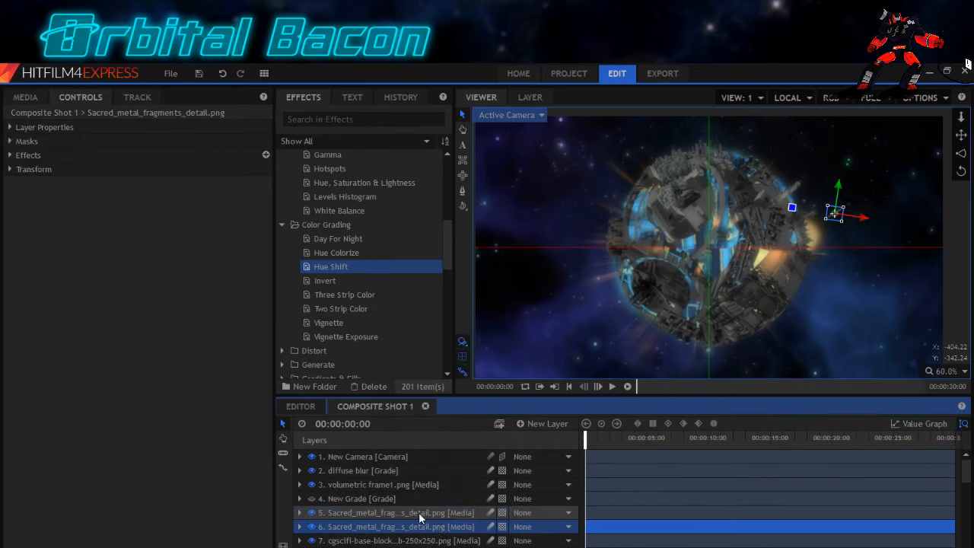
pyautogui.click(503, 529)
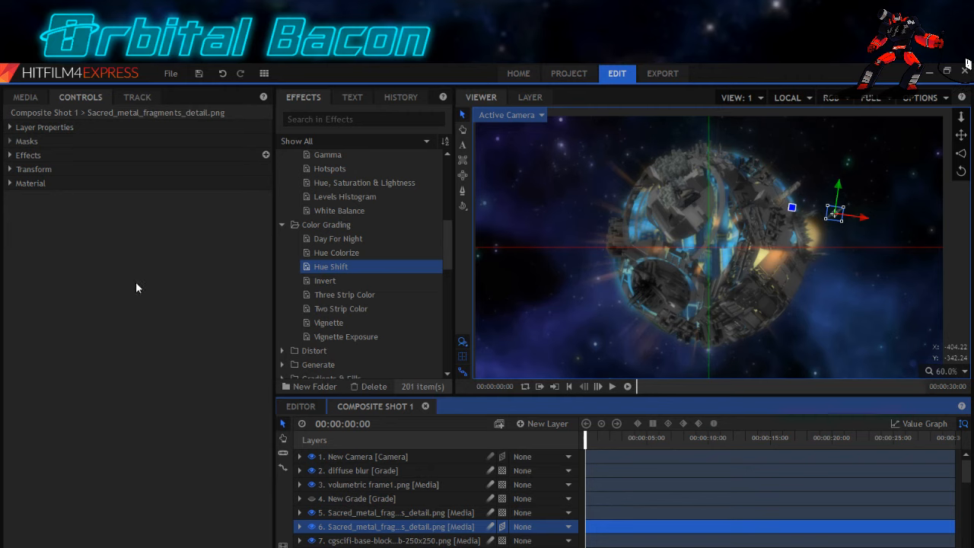
# Try flipping the copied metal fragment with a Y rotation of 180° and undo it.
pyautogui.click(33, 169)
pyautogui.click(262, 281)
pyautogui.write('180')
pyautogui.press('Return')
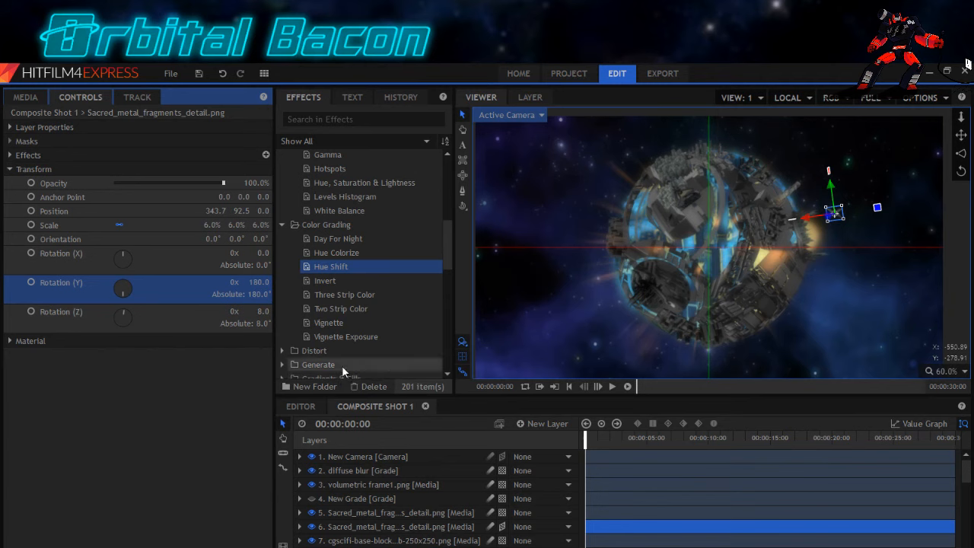
pyautogui.click(223, 73)
# Set the copied fragment's X rotation to 180°, Z rotation to 23° and scale to 7%, and move it to about 351.5, 37.3.
pyautogui.click(259, 253)
pyautogui.write('180')
pyautogui.press('Return')
pyautogui.moveTo(838, 240); pyautogui.dragTo(843, 269)
pyautogui.moveTo(261, 312); pyautogui.dragTo(273, 312)
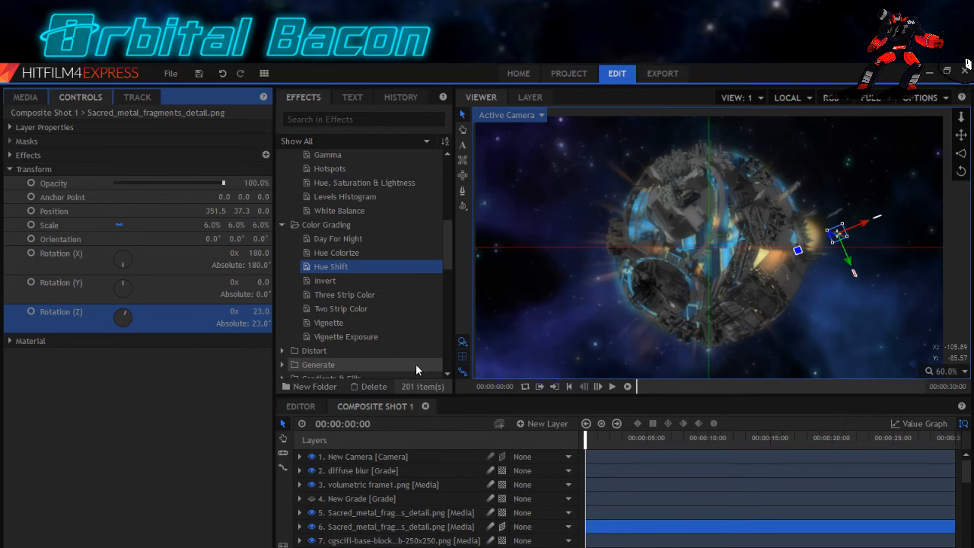
pyautogui.click(238, 226)
pyautogui.write('7')
pyautogui.press('Return')
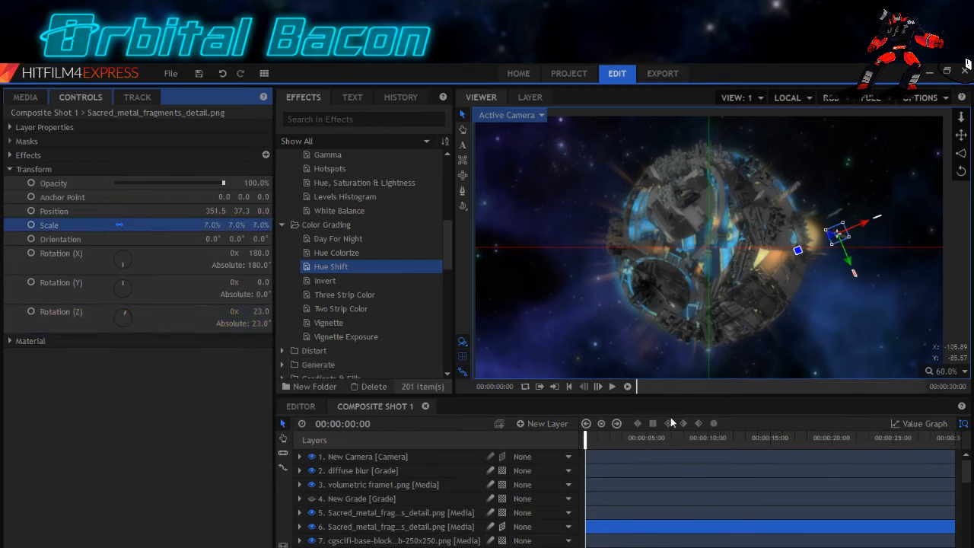
# Duplicate the 3D metal fragment layer and move the new copy outward to about 396.5, -9.3.
pyautogui.rightClick(372, 529)
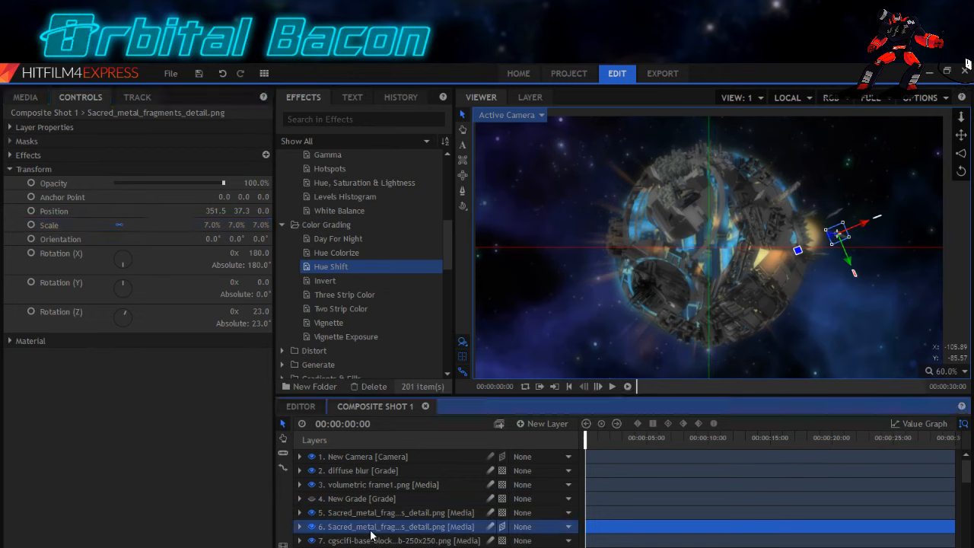
pyautogui.click(392, 409)
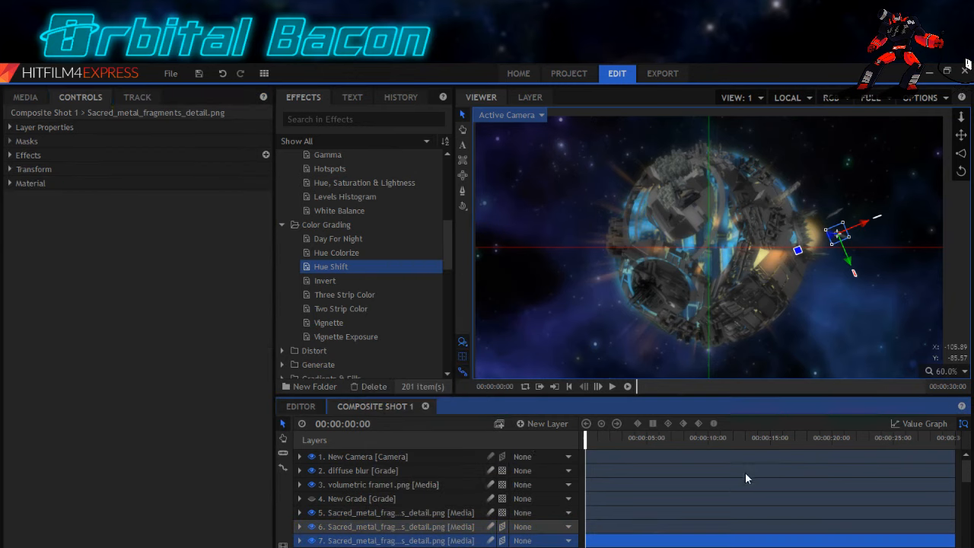
pyautogui.moveTo(840, 239); pyautogui.dragTo(854, 251)
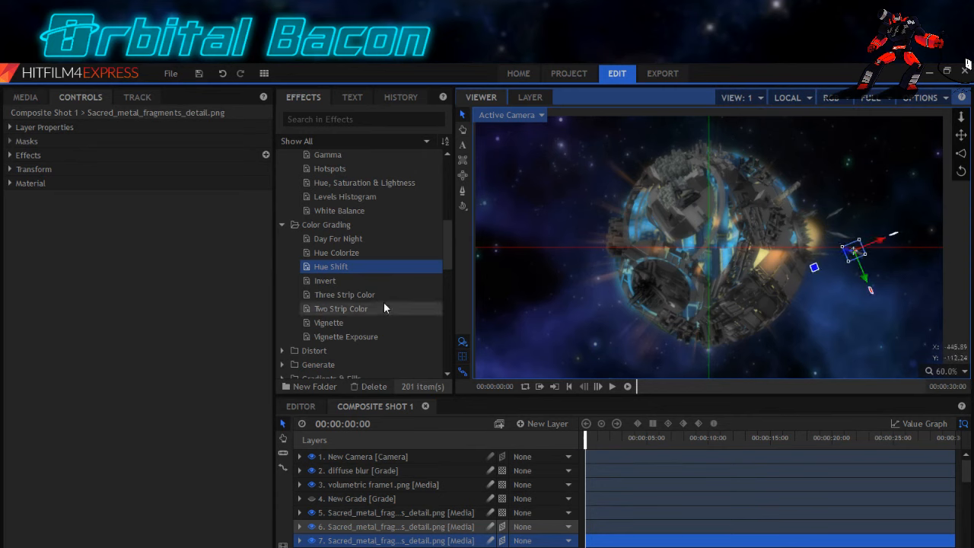
# Set the newest fragment copy's scale to 5% and its Z rotation to 39°, and deselect it by selecting the New Camera layer.
pyautogui.click(10, 169)
pyautogui.click(214, 224)
pyautogui.write('5')
pyautogui.press('Return')
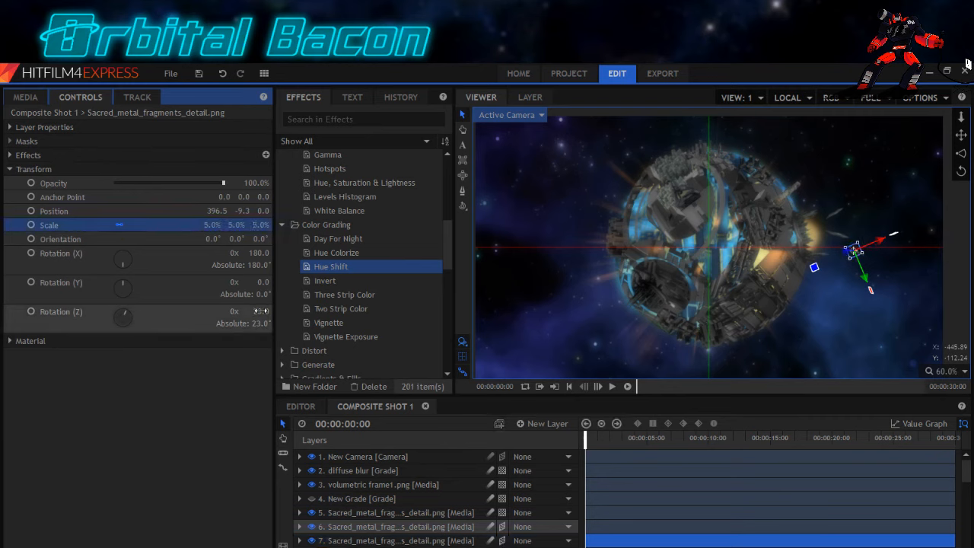
pyautogui.moveTo(259, 312); pyautogui.dragTo(281, 312)
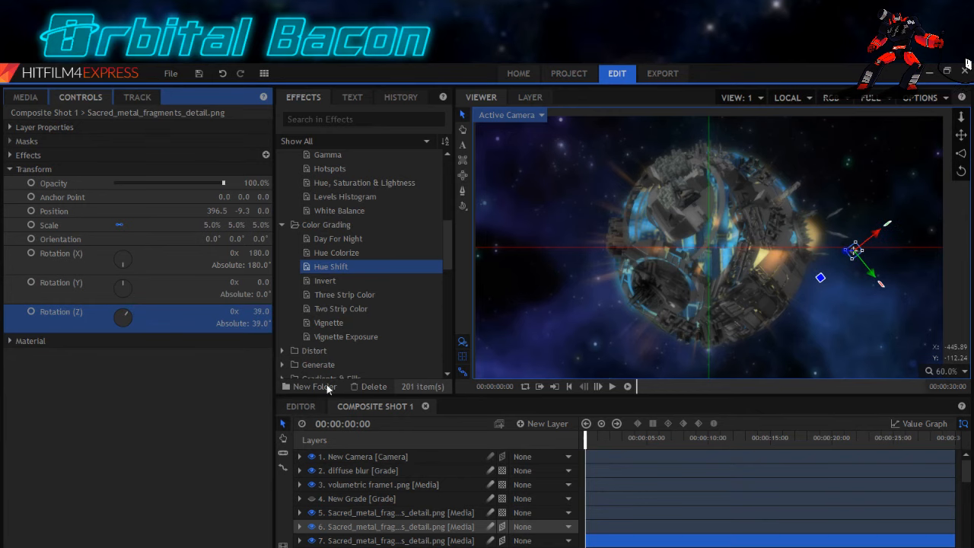
pyautogui.click(358, 460)
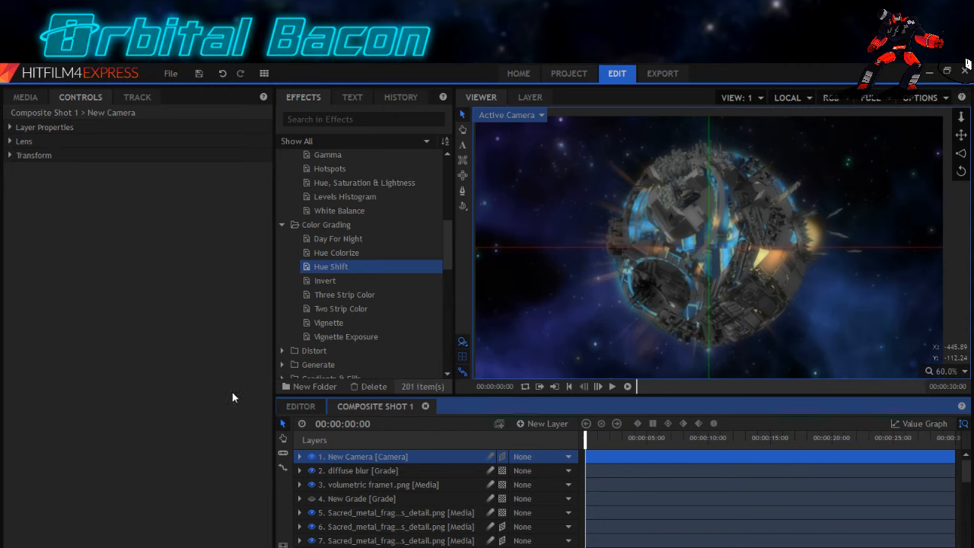
# Add Obsidian_shard_detail.png from the project media to the timeline directly below the New Grade layer.
pyautogui.click(25, 97)
pyautogui.click(92, 226)
pyautogui.moveTo(114, 205); pyautogui.dragTo(590, 515)
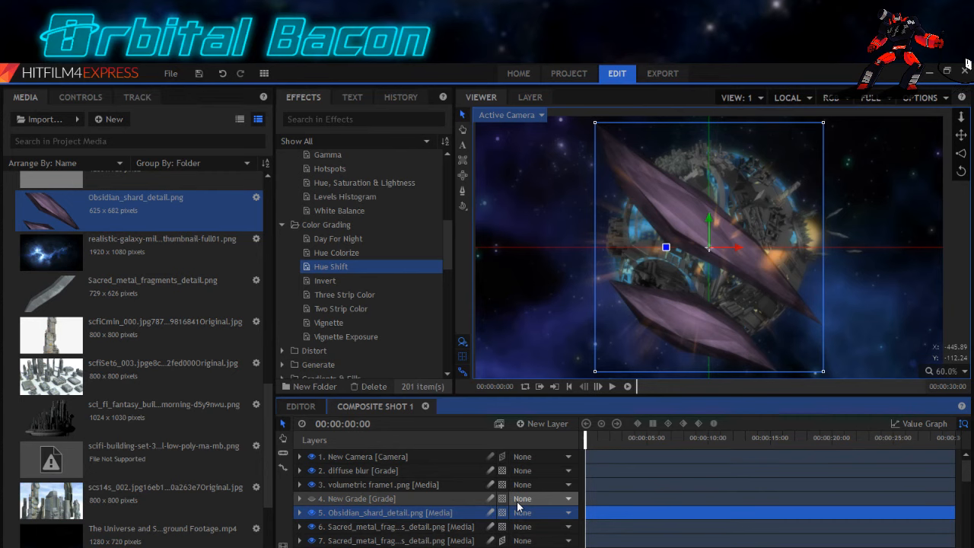
# Scale the obsidian shard layer to 10% and move it beside the metal fragments at about 391.6, 70.
pyautogui.click(76, 97)
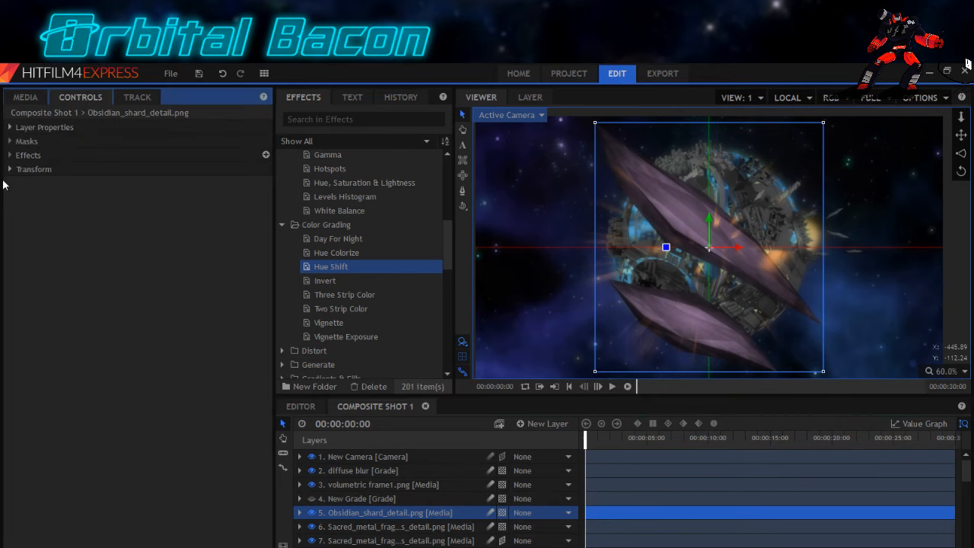
pyautogui.click(30, 169)
pyautogui.moveTo(255, 225); pyautogui.dragTo(190, 224)
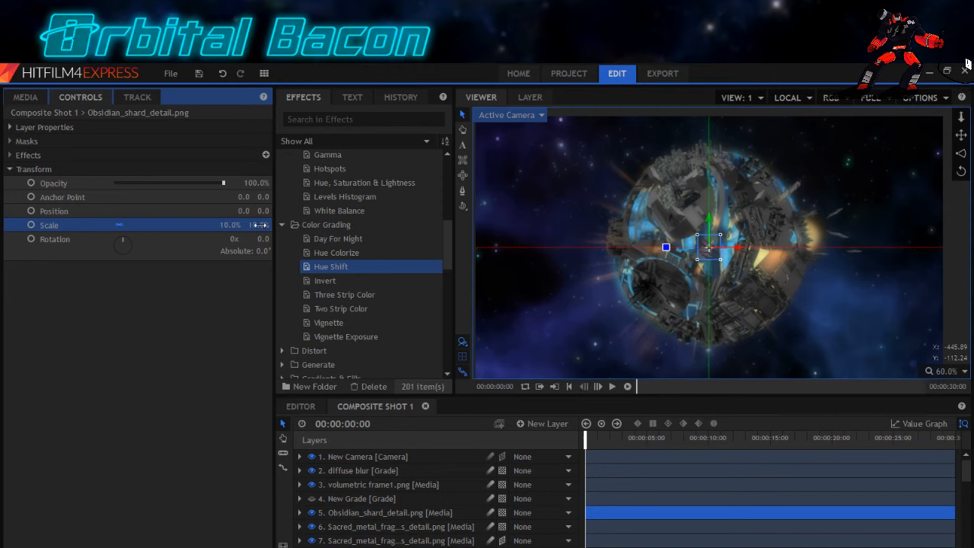
pyautogui.moveTo(709, 254); pyautogui.dragTo(853, 229)
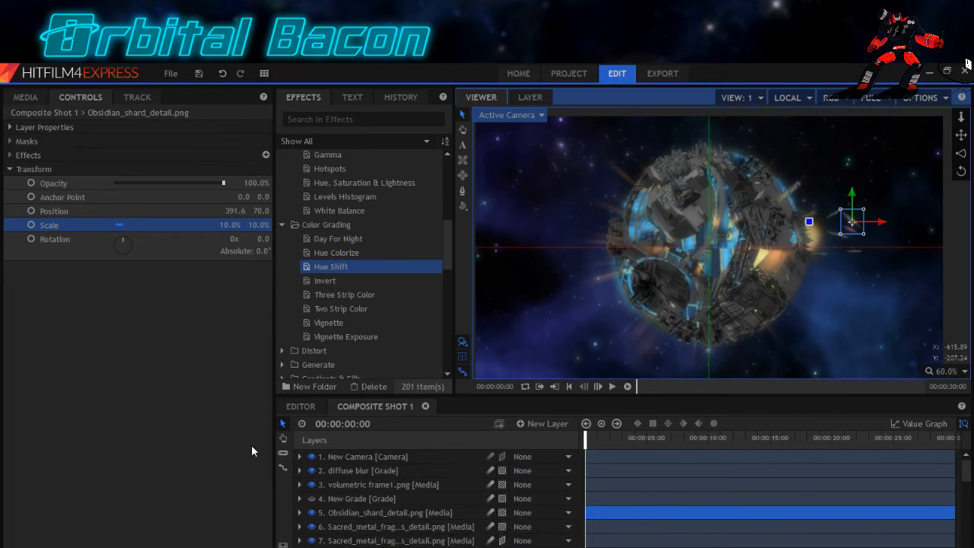
# Convert the obsidian shard layer to 3D, rotate it 180° in Y and -16° in Z, and move it to about 413.3, 95.
pyautogui.click(503, 513)
pyautogui.click(521, 543)
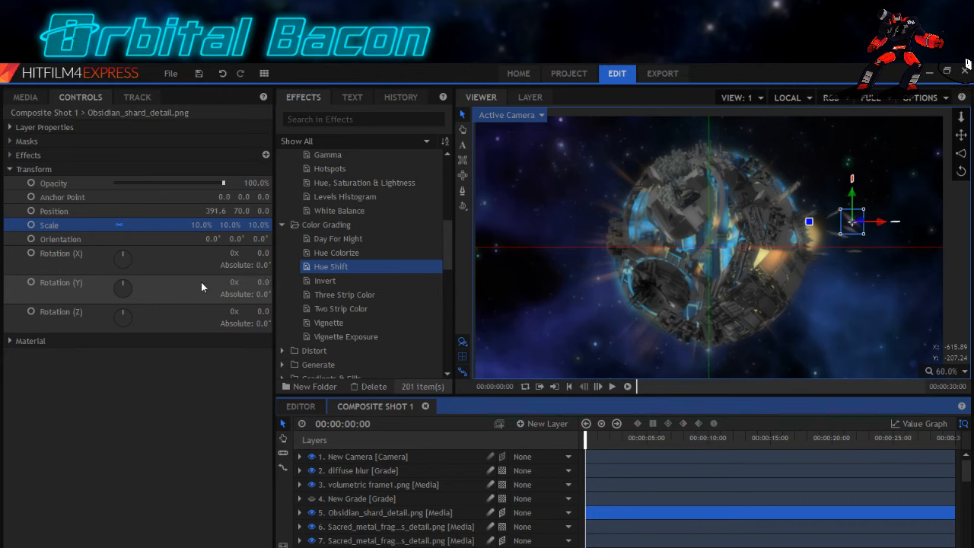
pyautogui.click(261, 283)
pyautogui.write('180')
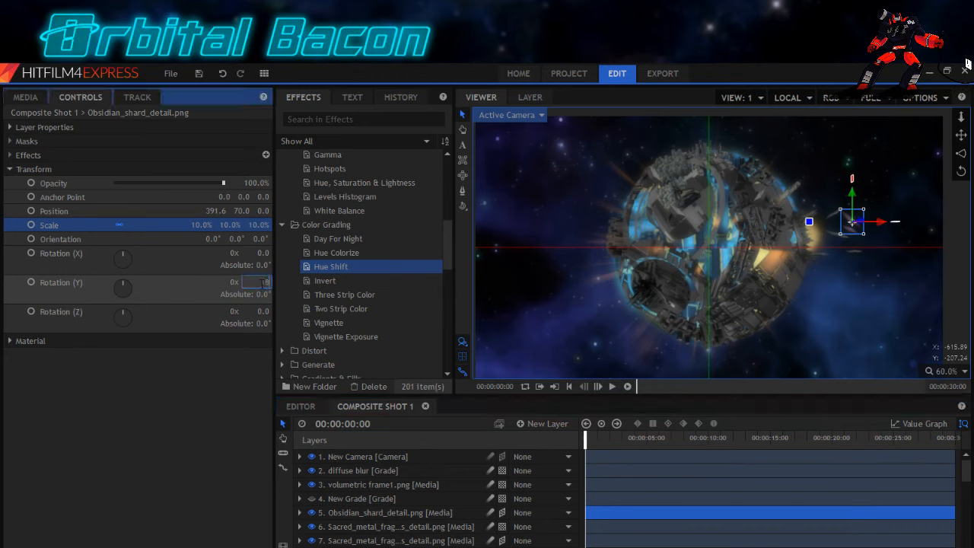
pyautogui.press('Return')
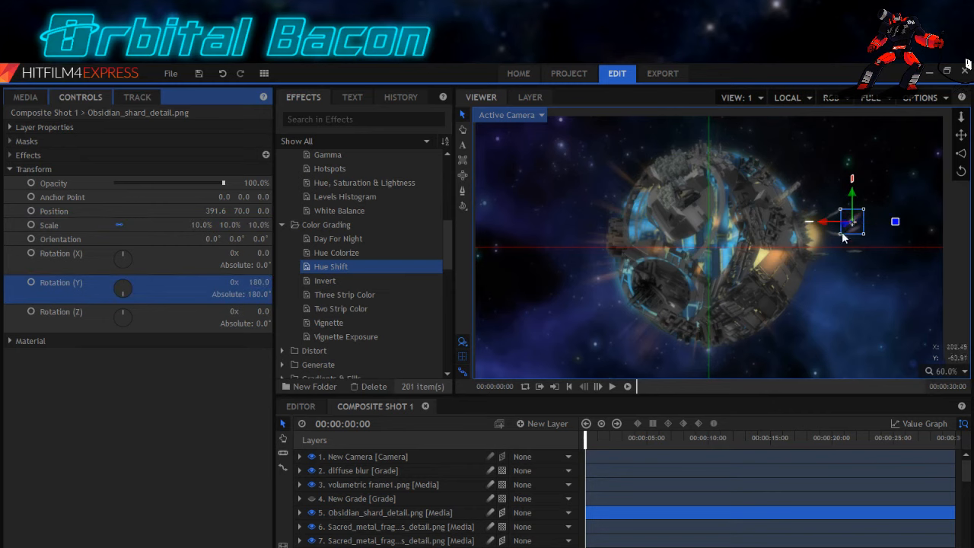
pyautogui.moveTo(857, 223)
pyautogui.mouseDown()
pyautogui.moveTo(867, 234)
pyautogui.moveTo(863, 206)
pyautogui.mouseUp()
pyautogui.moveTo(249, 312); pyautogui.dragTo(237, 312)
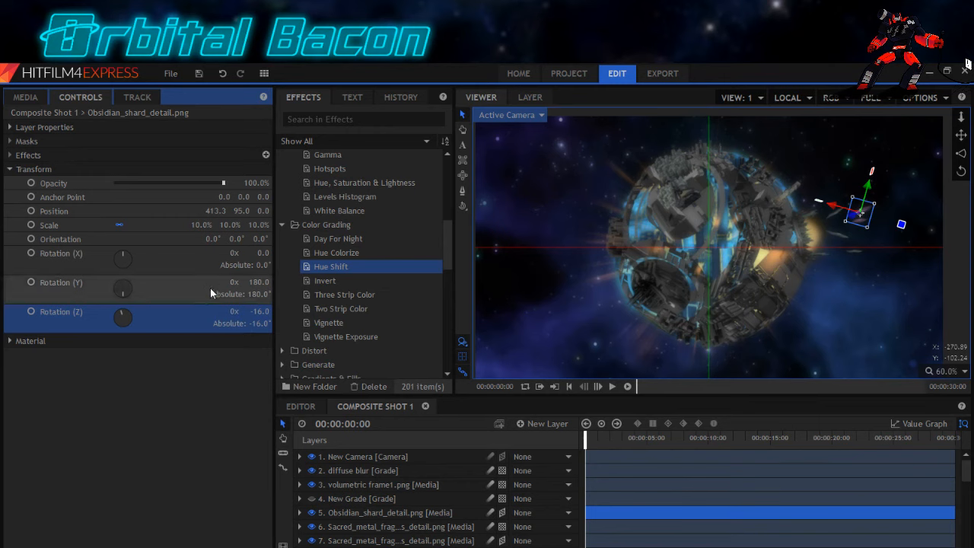
# Apply a Hue Shift effect to the obsidian shard layer with Saturation -76 and Lightness -6.
pyautogui.click(25, 159)
pyautogui.click(22, 169)
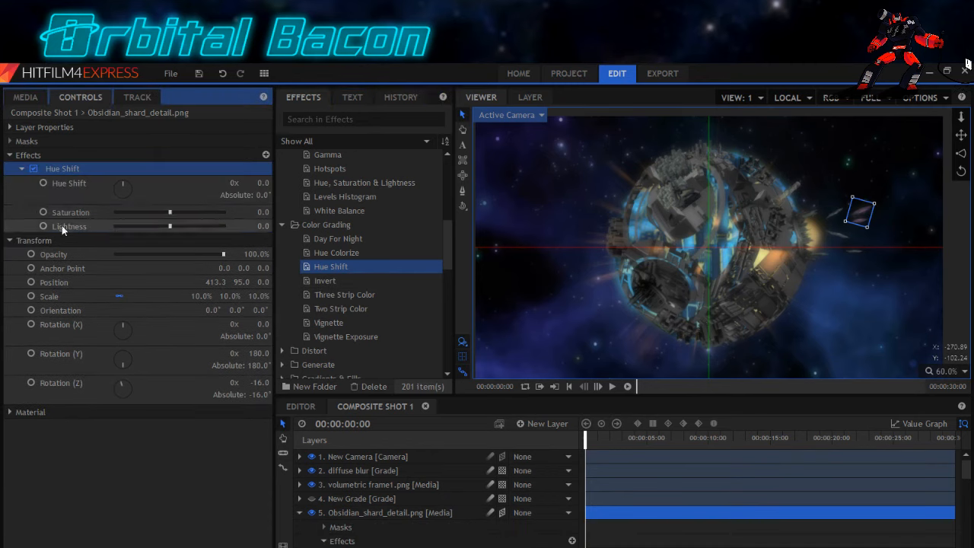
pyautogui.click(128, 212)
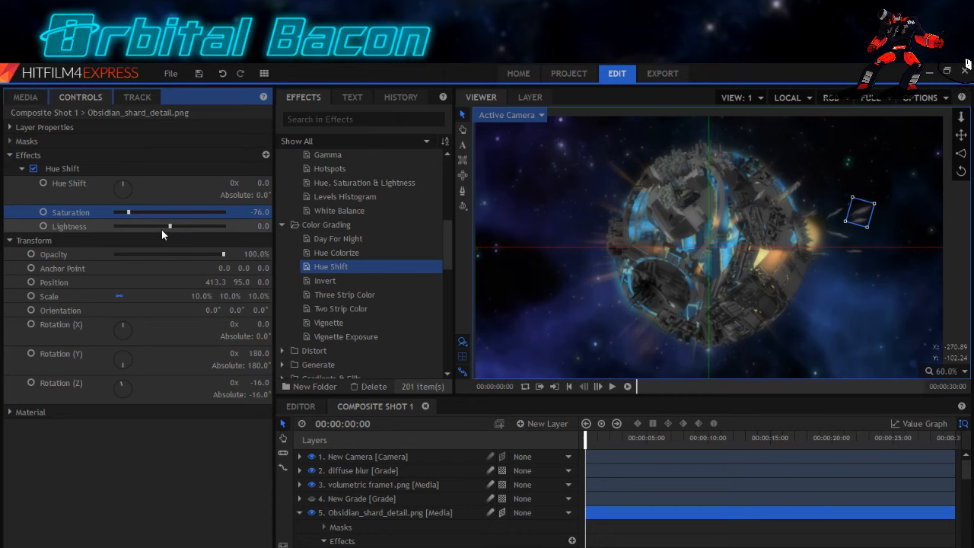
pyautogui.click(164, 226)
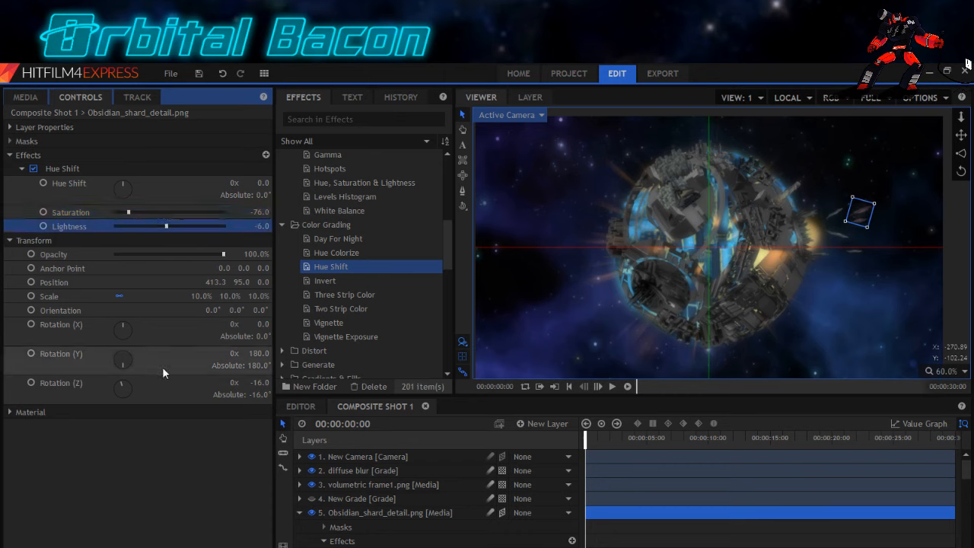
# Set the obsidian shard's scale to 8%, collapse and deselect its layer, and save the project.
pyautogui.click(203, 297)
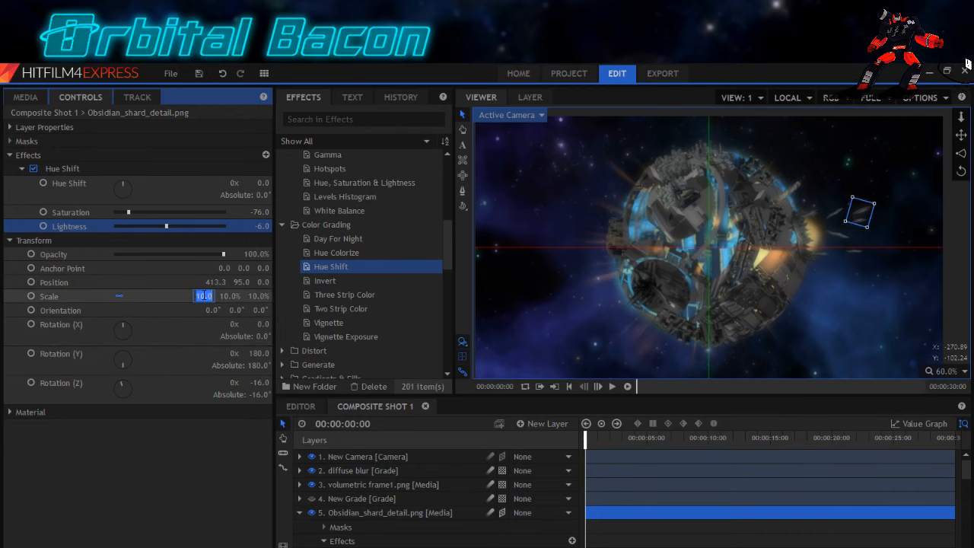
pyautogui.write('8')
pyautogui.press('Return')
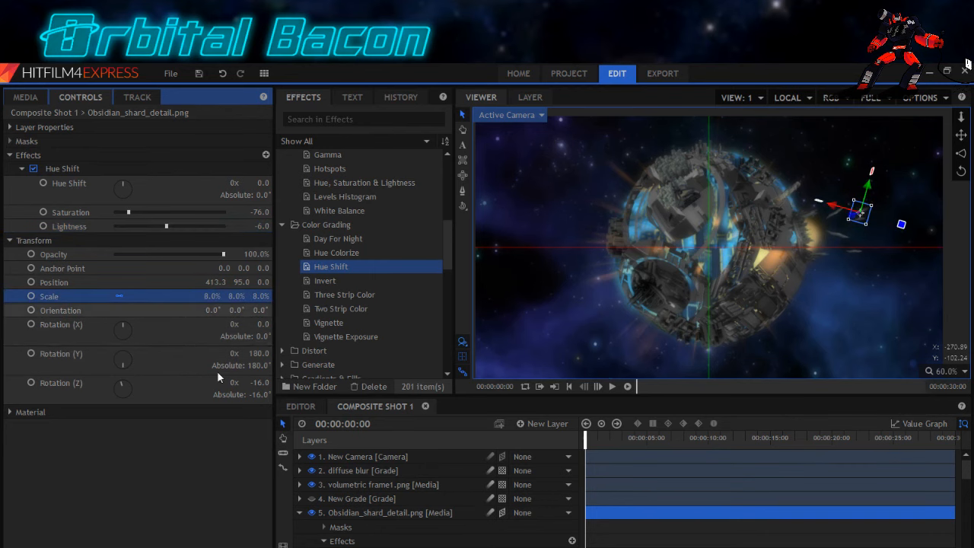
pyautogui.click(299, 512)
pyautogui.click(339, 458)
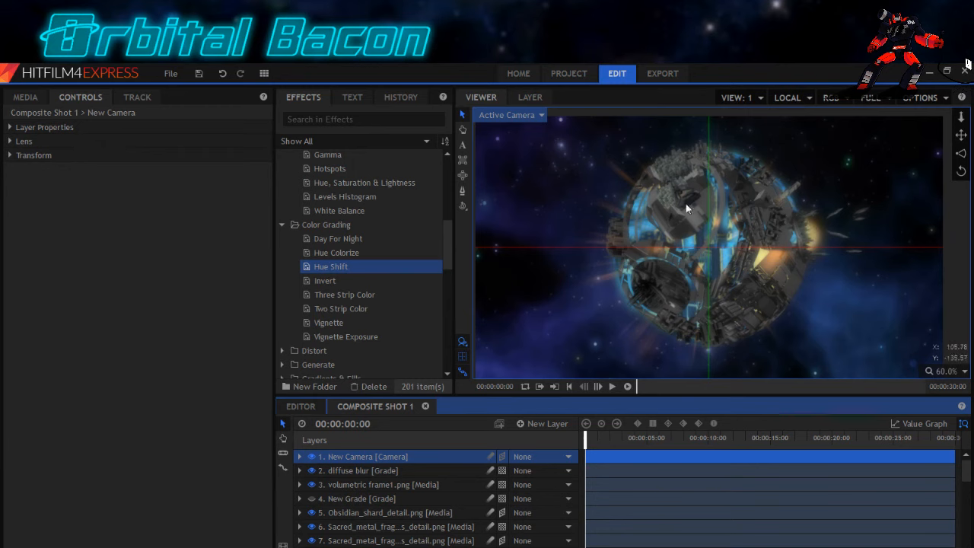
pyautogui.click(198, 75)
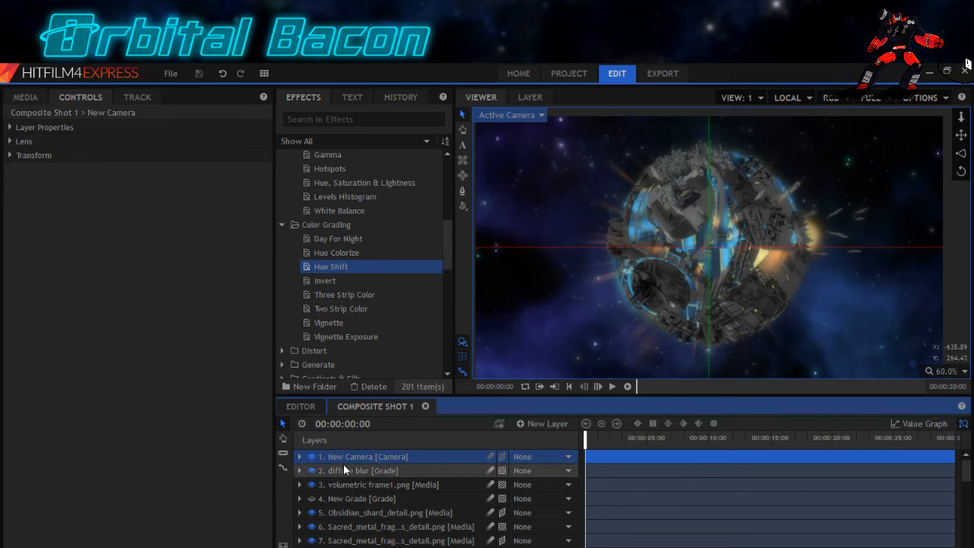
# Add a grade layer directly below volumetric frame1.png, rename it "city lights" and save the project.
pyautogui.click(525, 424)
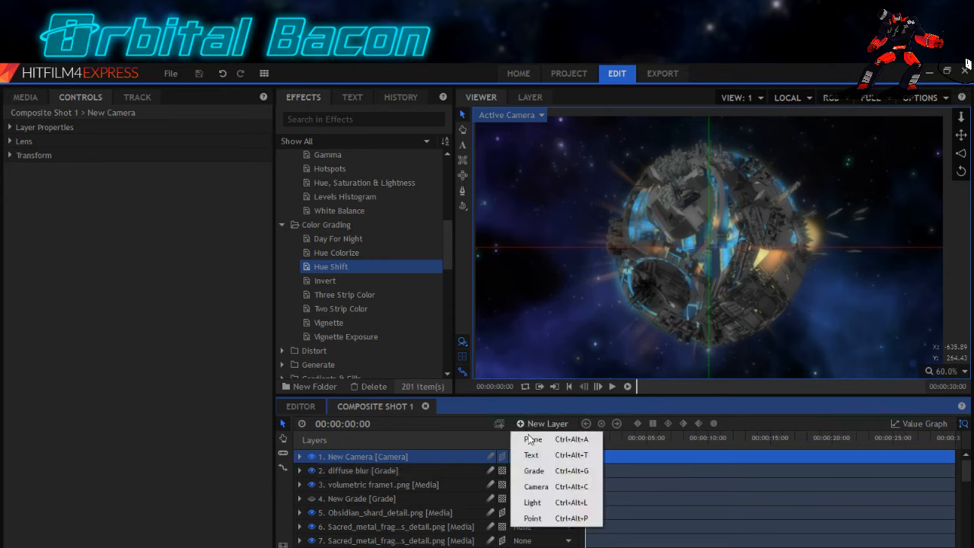
pyautogui.click(532, 471)
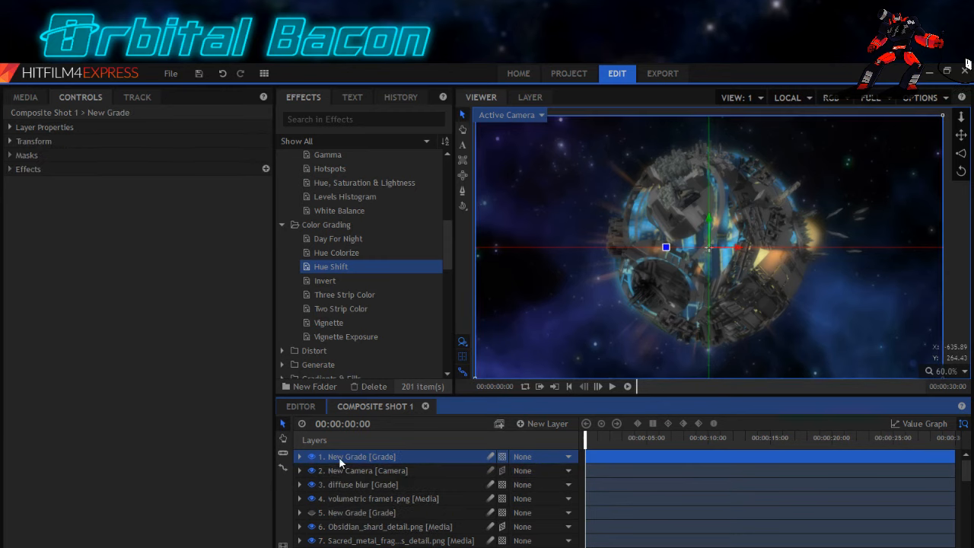
pyautogui.moveTo(340, 471); pyautogui.dragTo(342, 506)
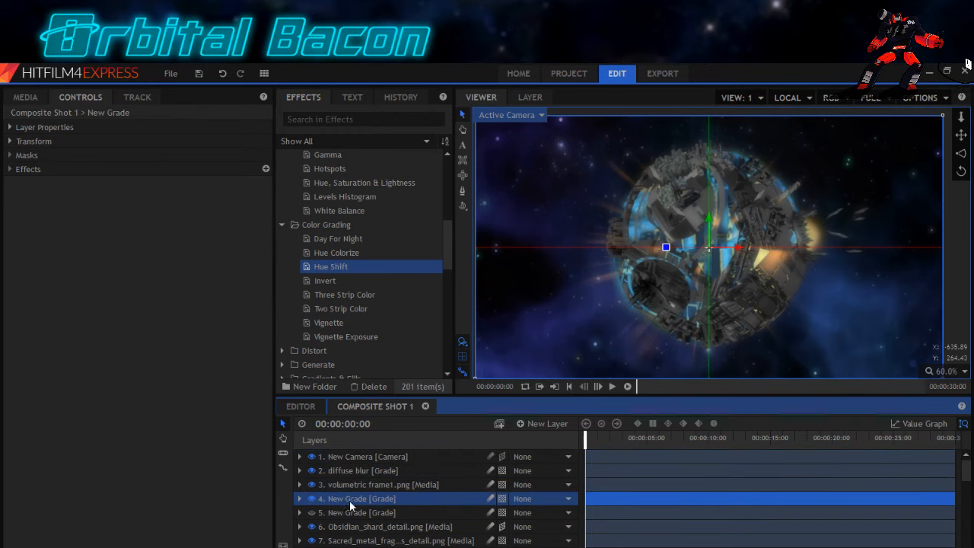
pyautogui.doubleClick(349, 500)
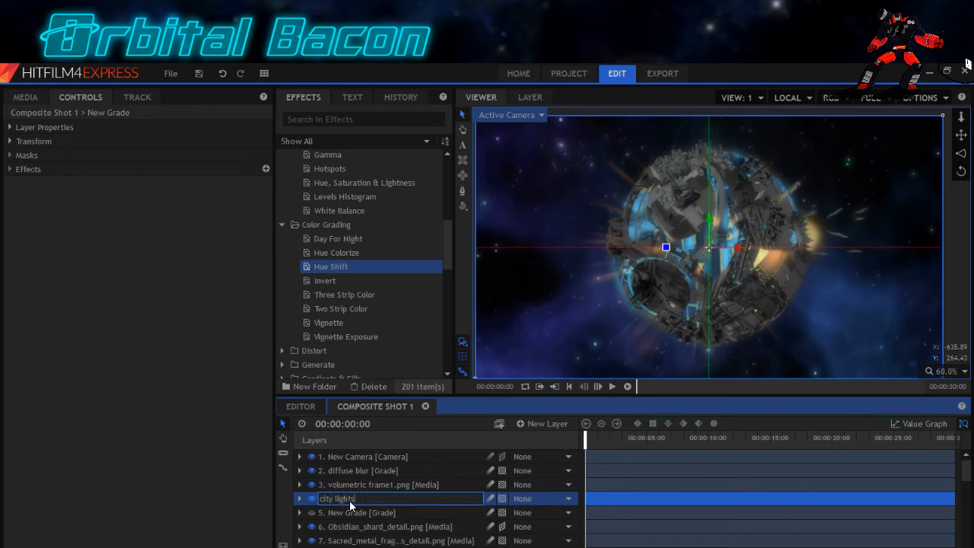
pyautogui.press('Return')
pyautogui.click(199, 73)
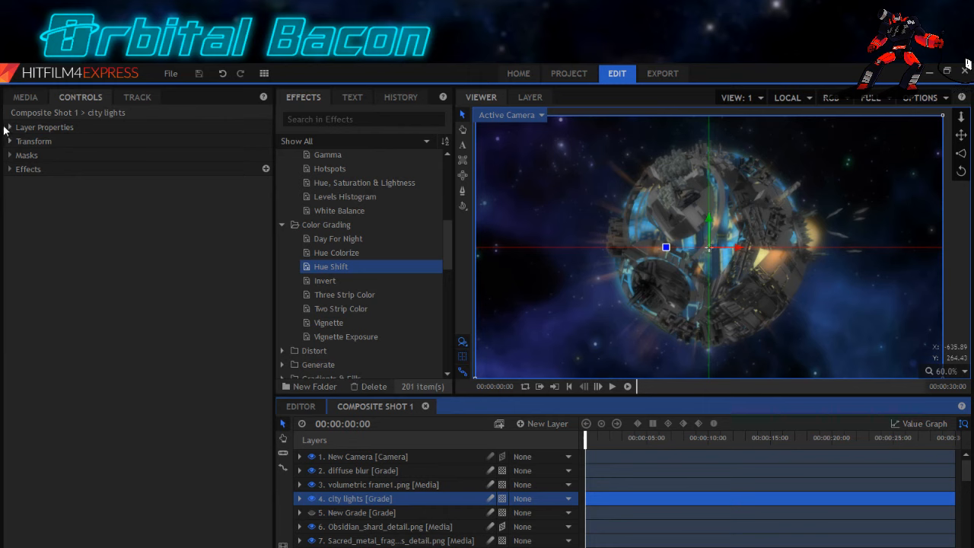
# Try an Auto Light Flares effect on the city lights grade layer and remove it.
pyautogui.moveTo(449, 253); pyautogui.dragTo(440, 316)
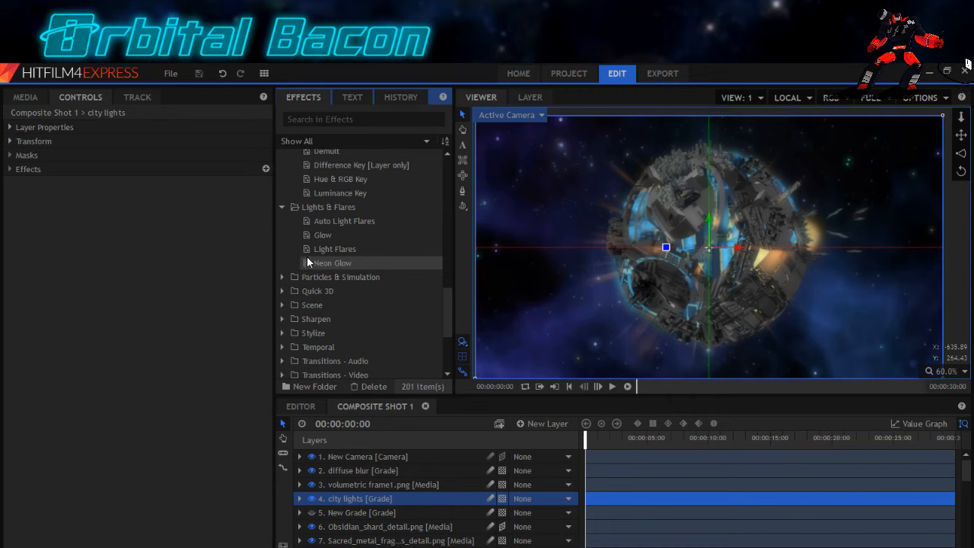
pyautogui.click(327, 250)
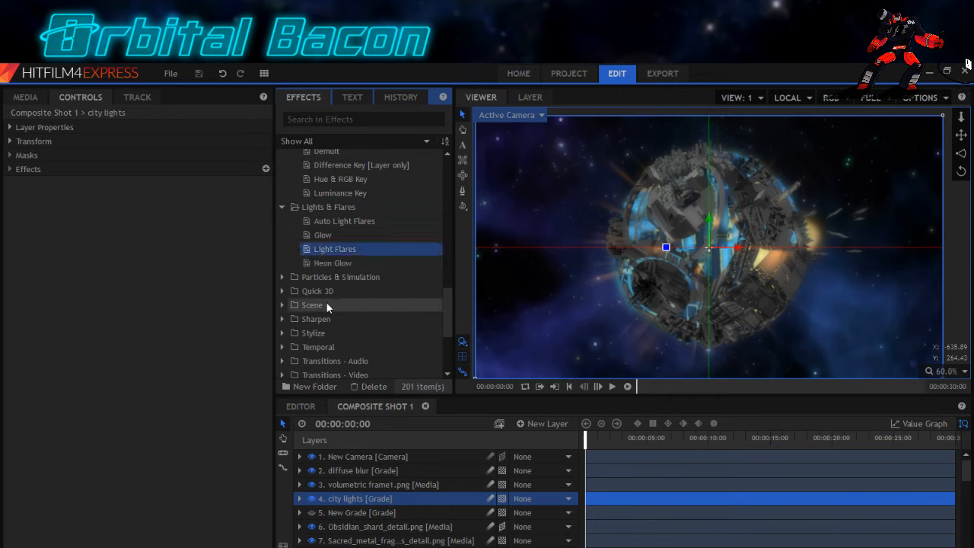
pyautogui.click(327, 220)
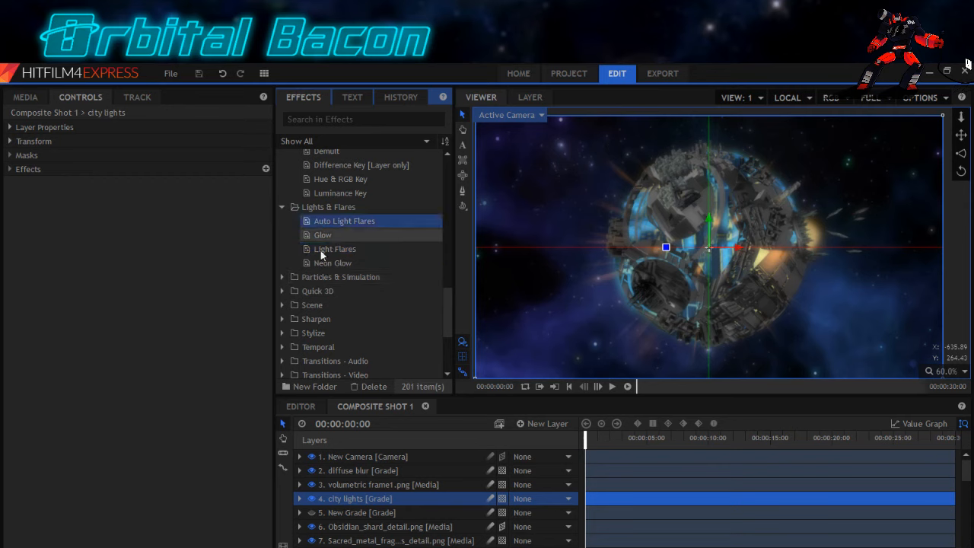
pyautogui.moveTo(329, 223); pyautogui.dragTo(342, 499)
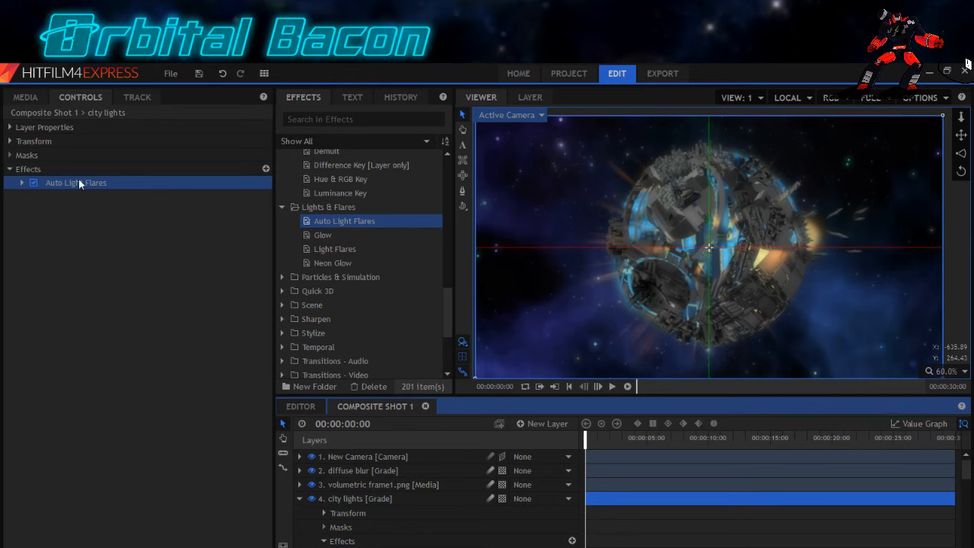
pyautogui.click(22, 184)
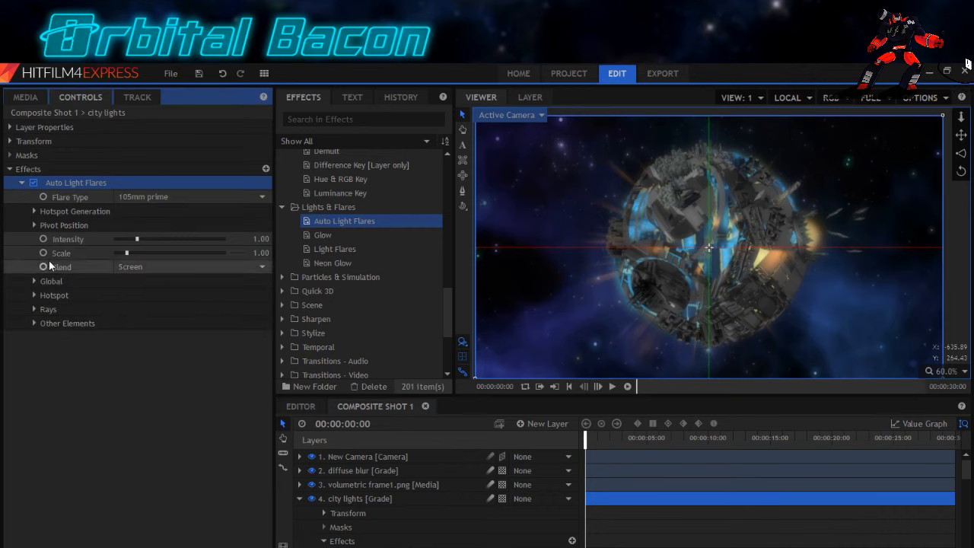
pyautogui.click(33, 184)
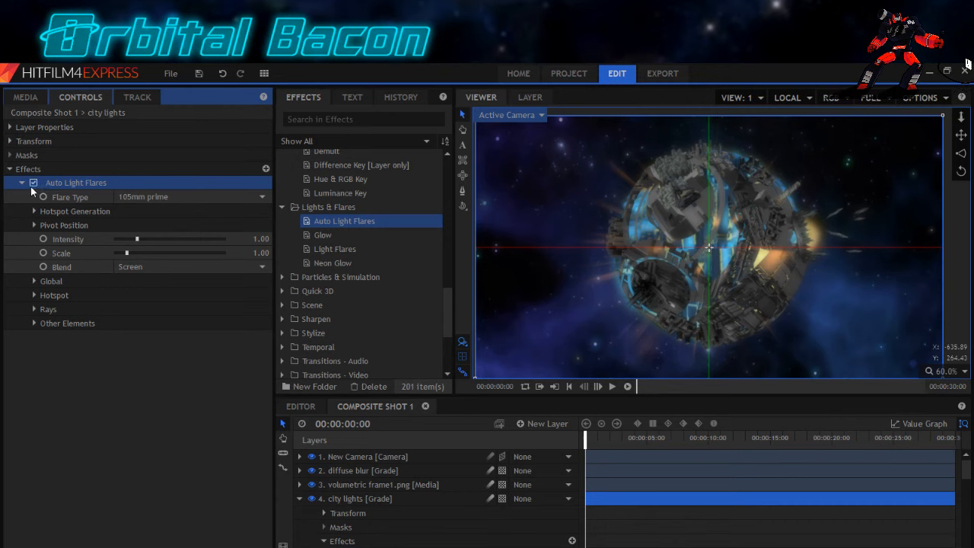
pyautogui.click(21, 183)
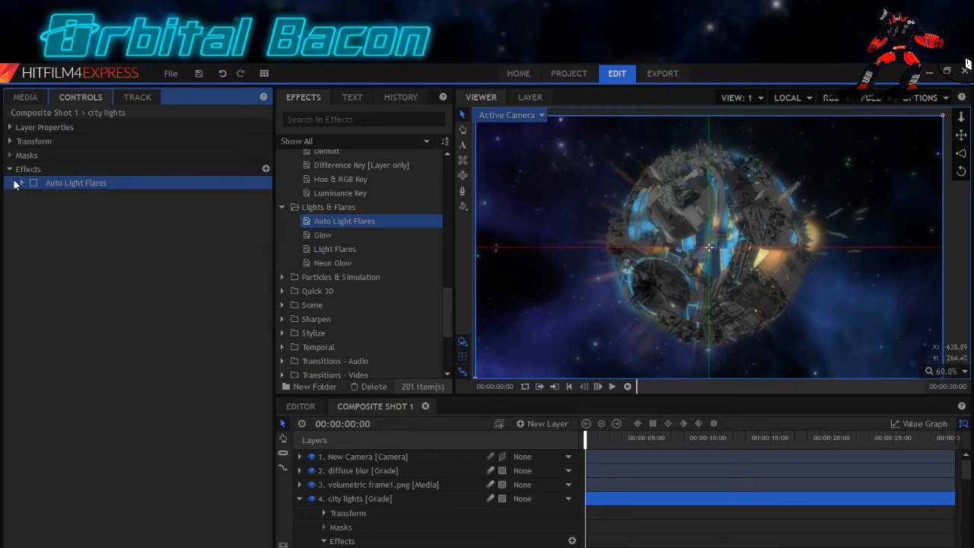
pyautogui.rightClick(56, 183)
pyautogui.click(74, 289)
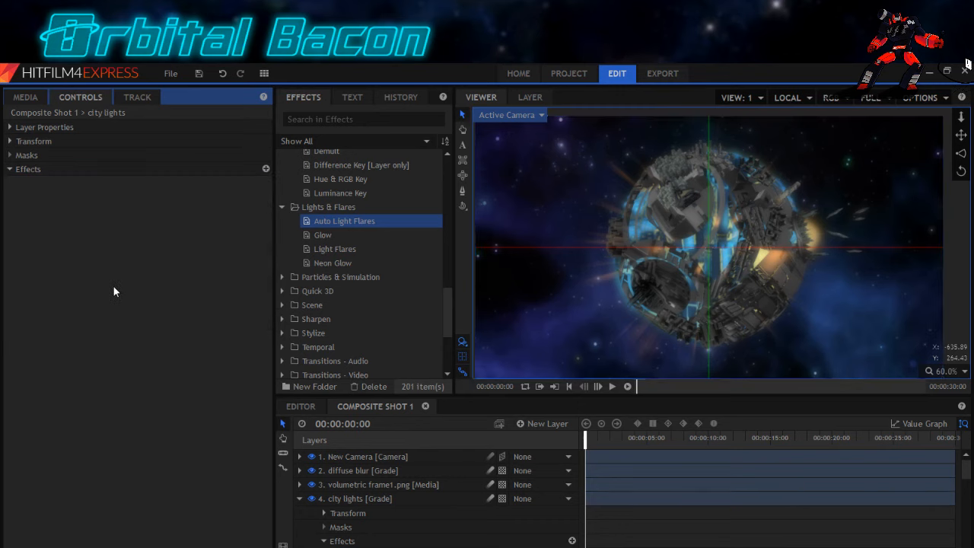
# Apply a Light Flares effect to the city lights layer and collapse the layer.
pyautogui.click(326, 250)
pyautogui.moveTo(333, 257); pyautogui.dragTo(42, 173)
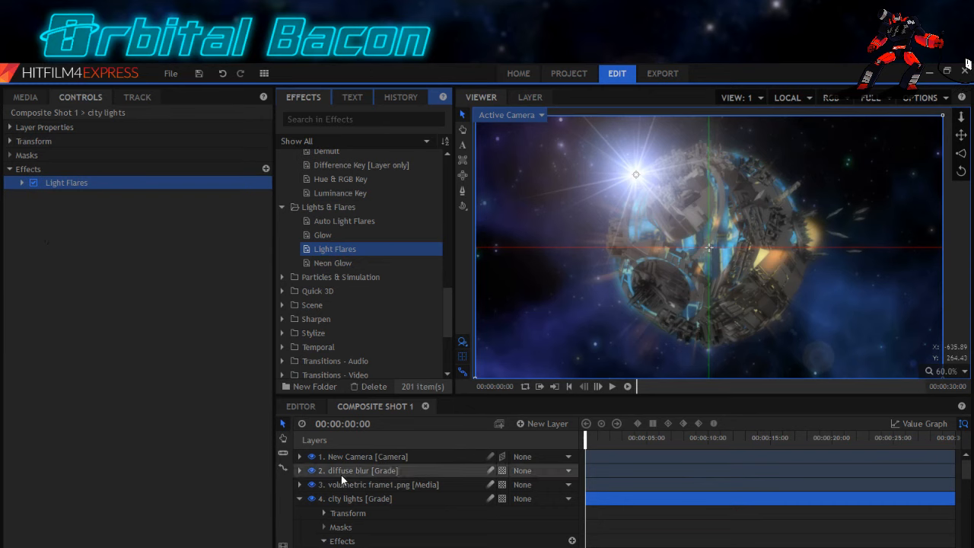
pyautogui.click(300, 499)
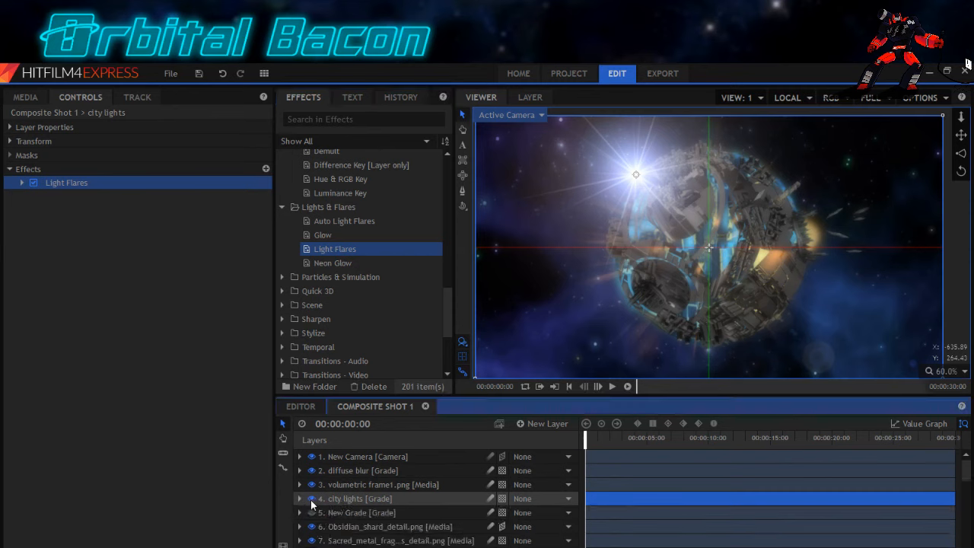
# Move the city lights layer down the layer stack to directly below moon_PNG21.png so its flare sits behind the planet.
pyautogui.click(354, 498)
pyautogui.press('Delete')
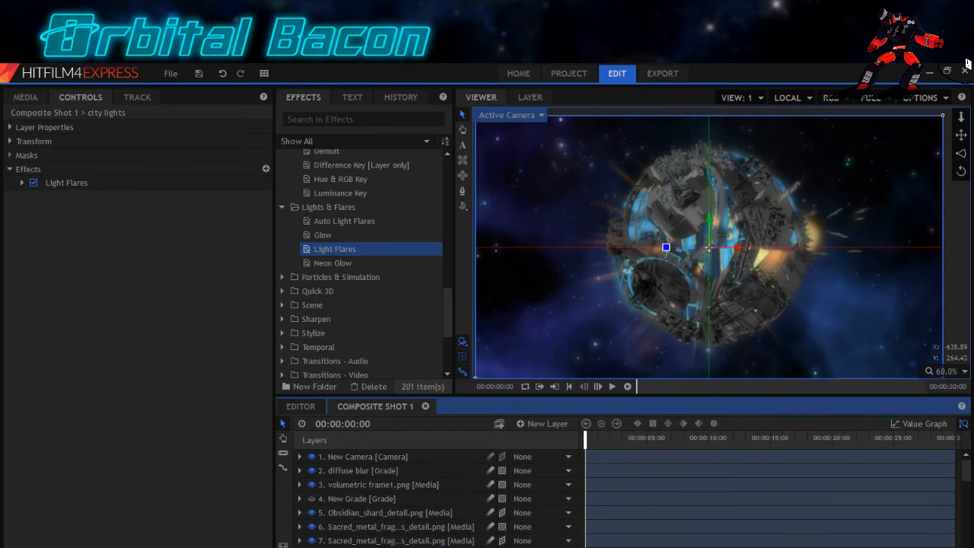
pyautogui.scroll(-2, 343, 488)
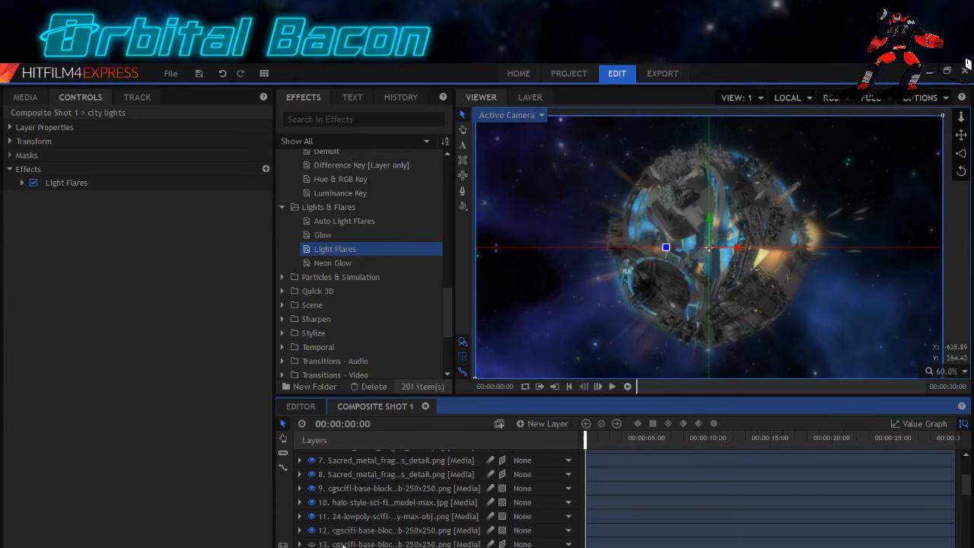
pyautogui.scroll(-2, 344, 545)
pyautogui.click(346, 545)
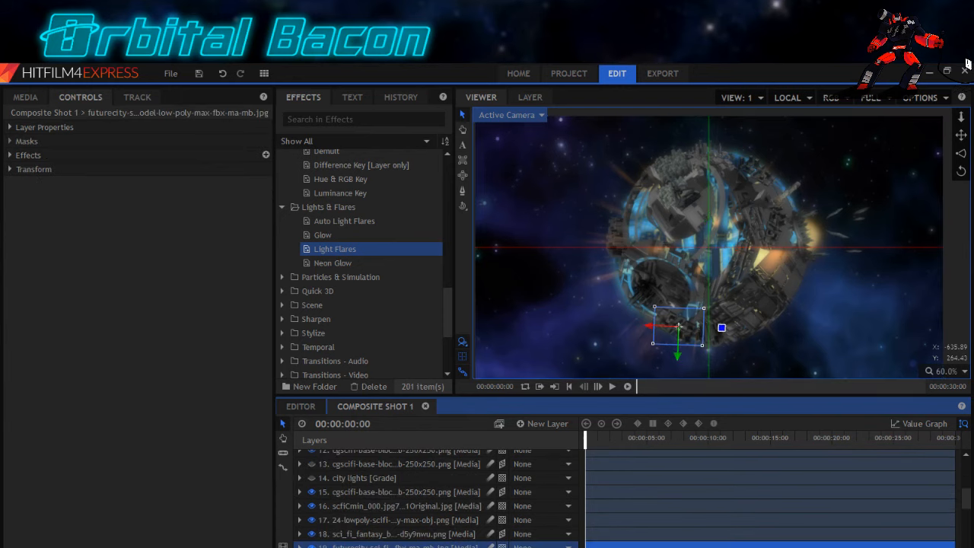
pyautogui.click(345, 479)
pyautogui.moveTo(355, 540); pyautogui.dragTo(355, 545)
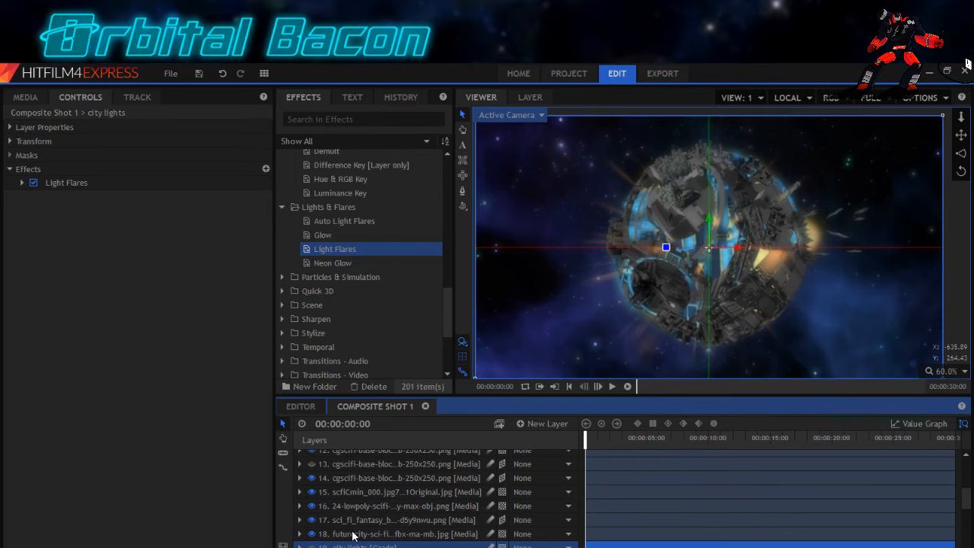
pyautogui.scroll(-2, 352, 536)
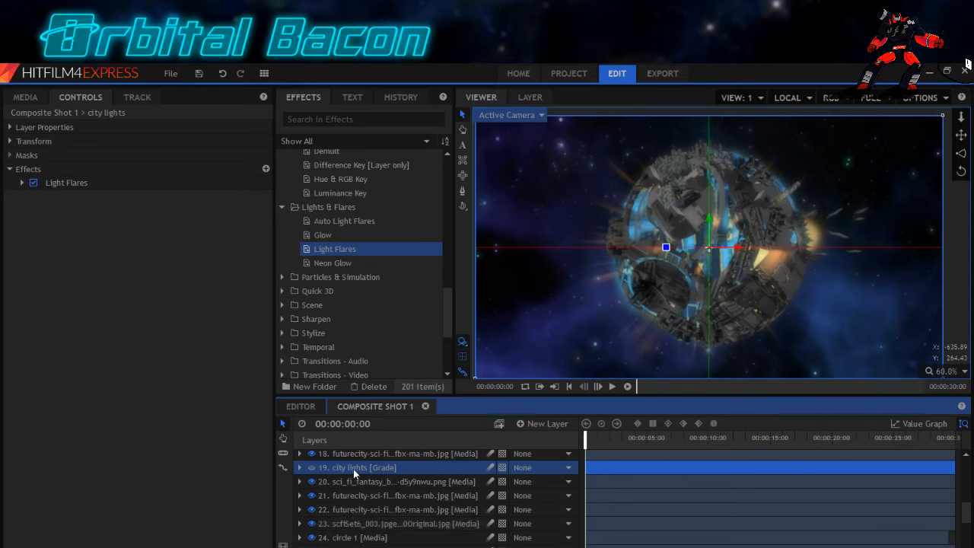
pyautogui.moveTo(354, 469); pyautogui.dragTo(359, 542)
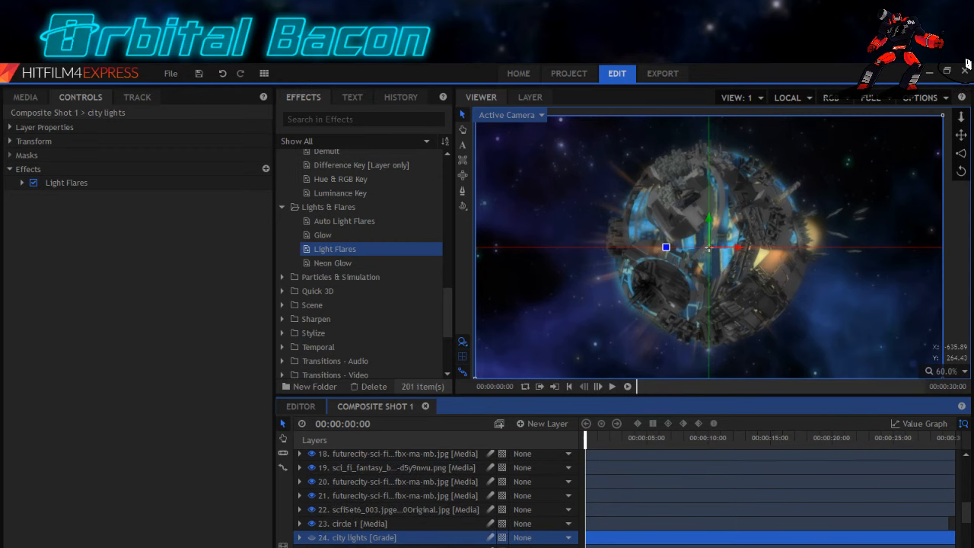
pyautogui.scroll(-2, 359, 542)
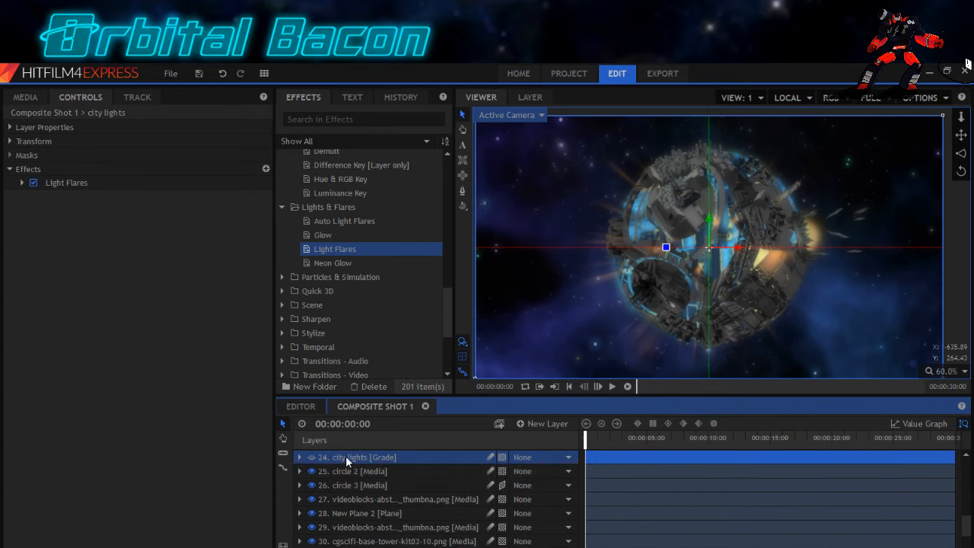
pyautogui.moveTo(345, 456); pyautogui.dragTo(346, 545)
pyautogui.scroll(-3, 347, 545)
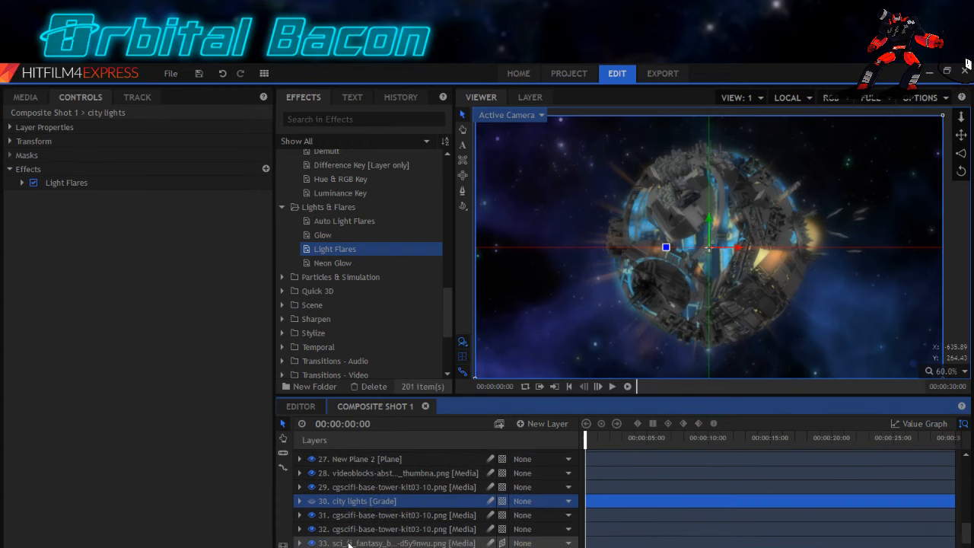
pyautogui.moveTo(347, 502); pyautogui.dragTo(347, 546)
pyautogui.scroll(-3, 348, 544)
pyautogui.scroll(1, 348, 540)
pyautogui.moveTo(353, 471); pyautogui.dragTo(357, 543)
pyautogui.scroll(-3, 357, 544)
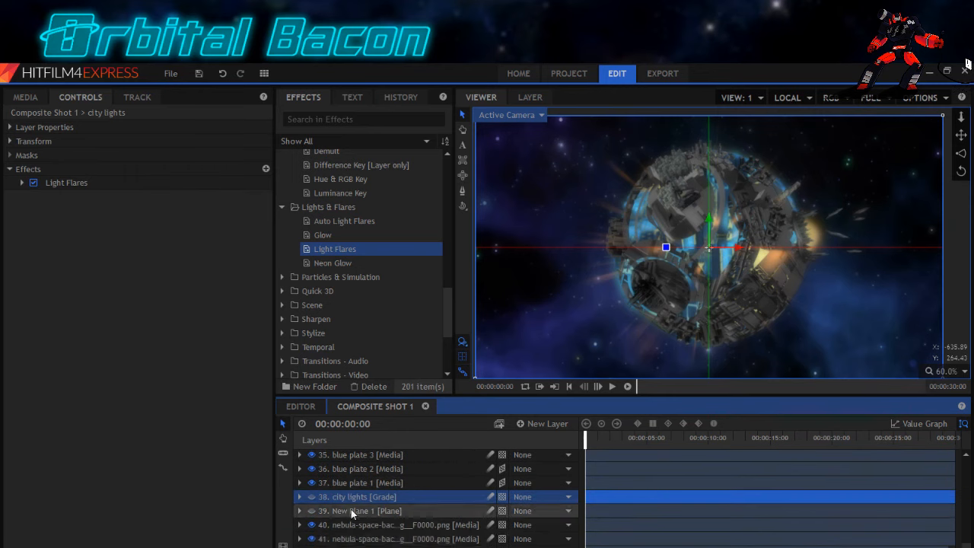
pyautogui.moveTo(347, 499); pyautogui.dragTo(363, 547)
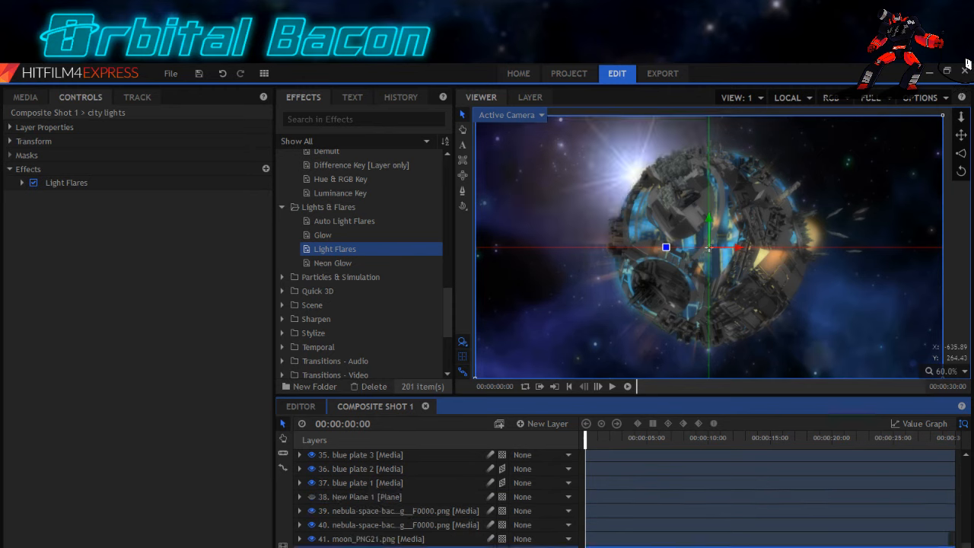
# Set the Light Flares type to Sun glare and move its hotspot to the planet's upper-right edge.
pyautogui.click(21, 183)
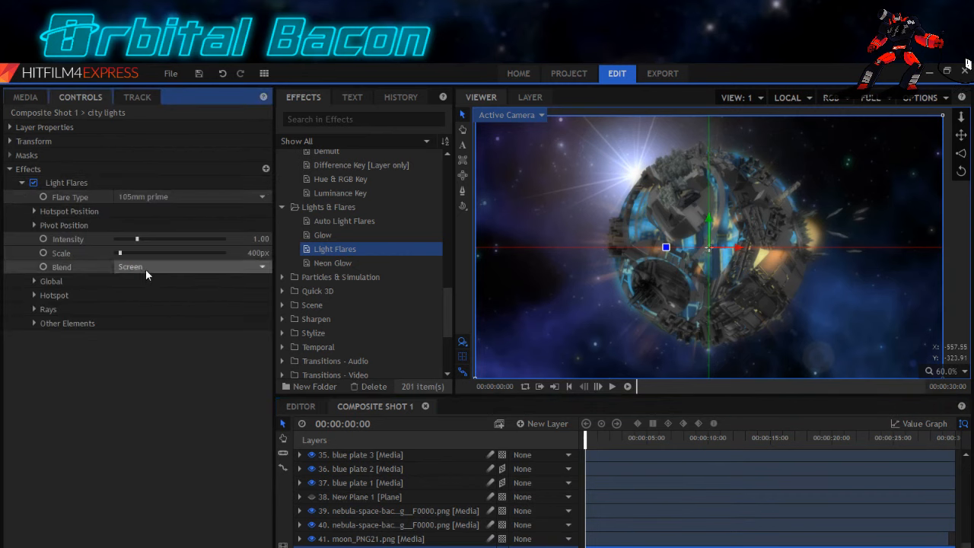
pyautogui.click(140, 198)
pyautogui.scroll(-5, 190, 403)
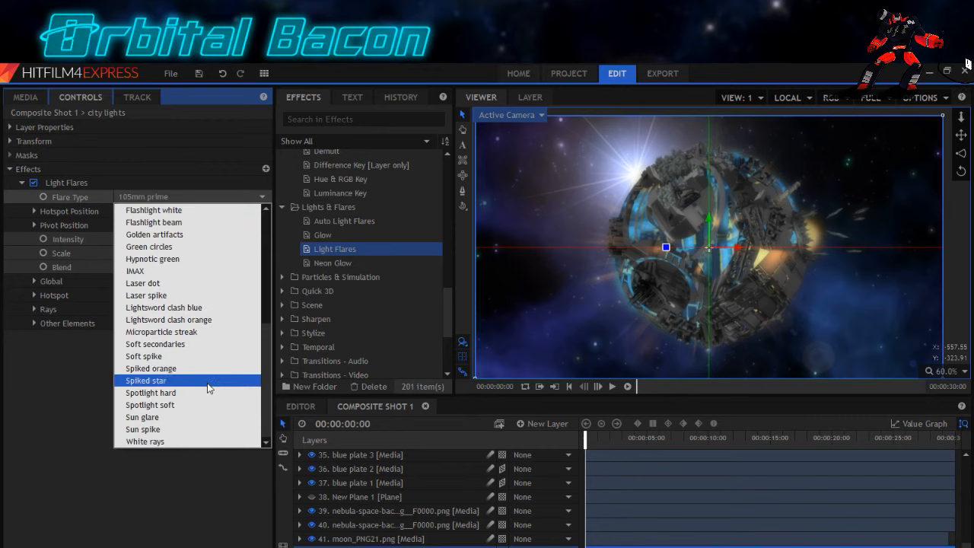
pyautogui.click(210, 424)
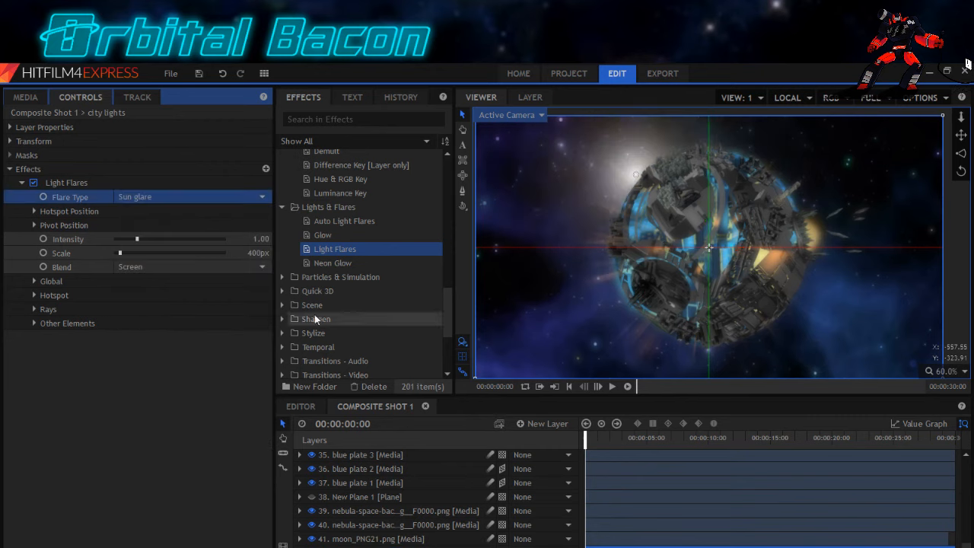
pyautogui.moveTo(636, 175); pyautogui.dragTo(744, 158)
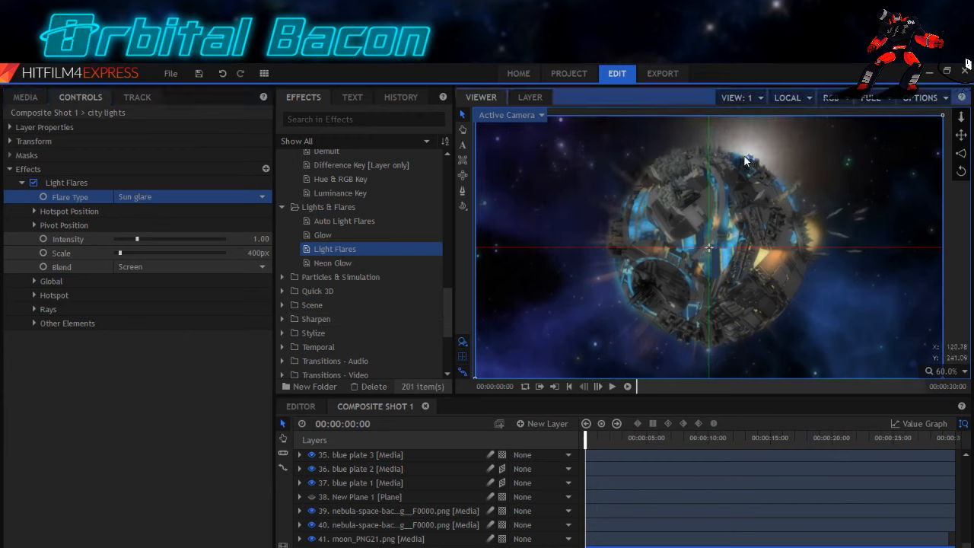
pyautogui.moveTo(677, 154); pyautogui.dragTo(718, 172)
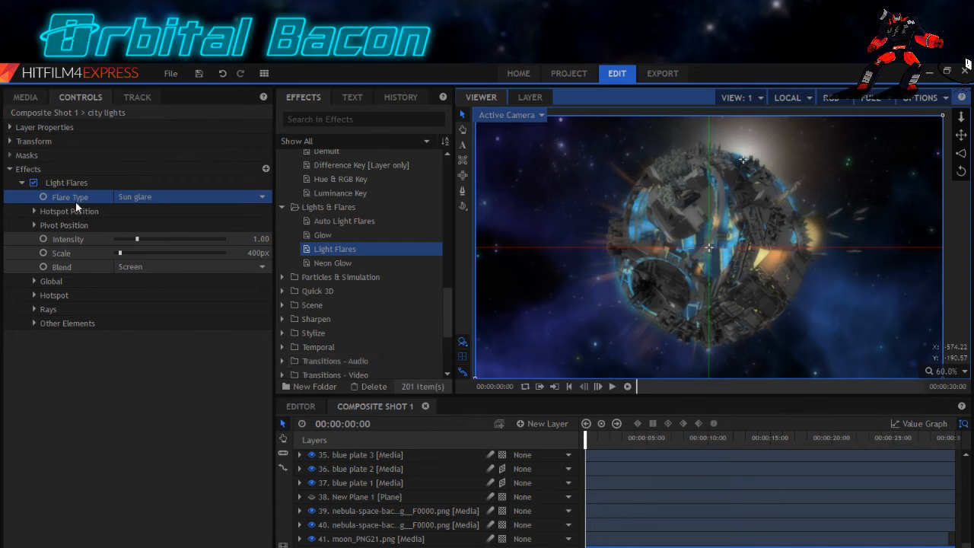
# Set the Light Flares hotspot colour to orange (255, 170, 0).
pyautogui.click(33, 295)
pyautogui.click(266, 323)
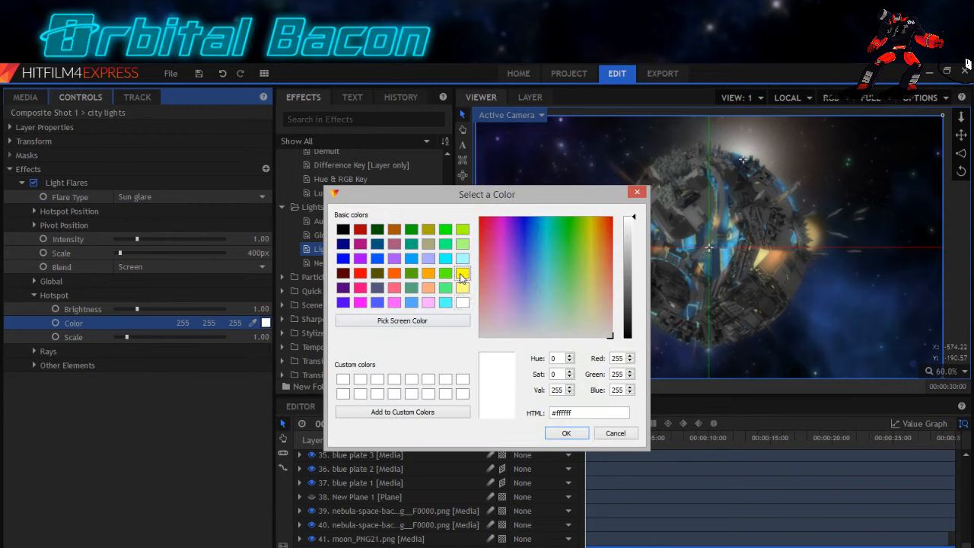
pyautogui.click(461, 277)
pyautogui.click(562, 435)
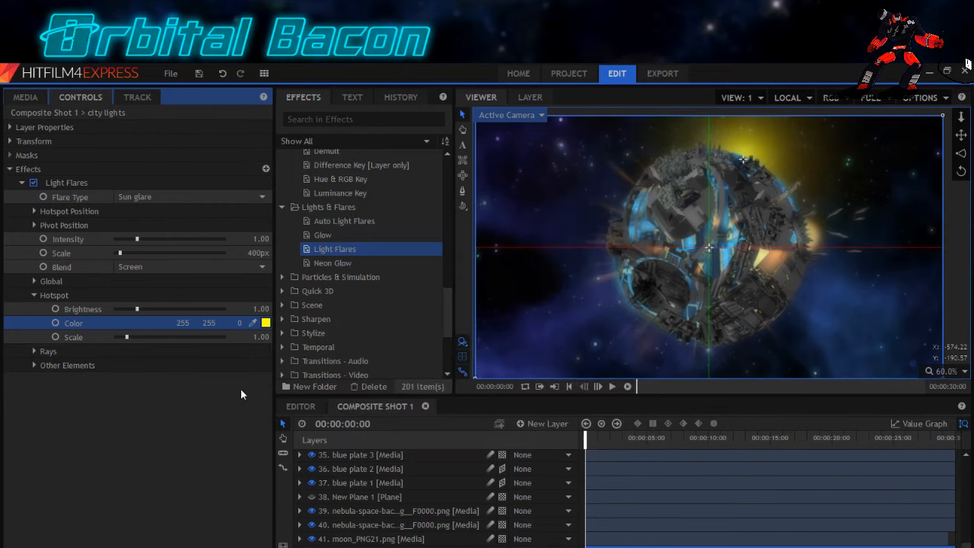
pyautogui.click(266, 323)
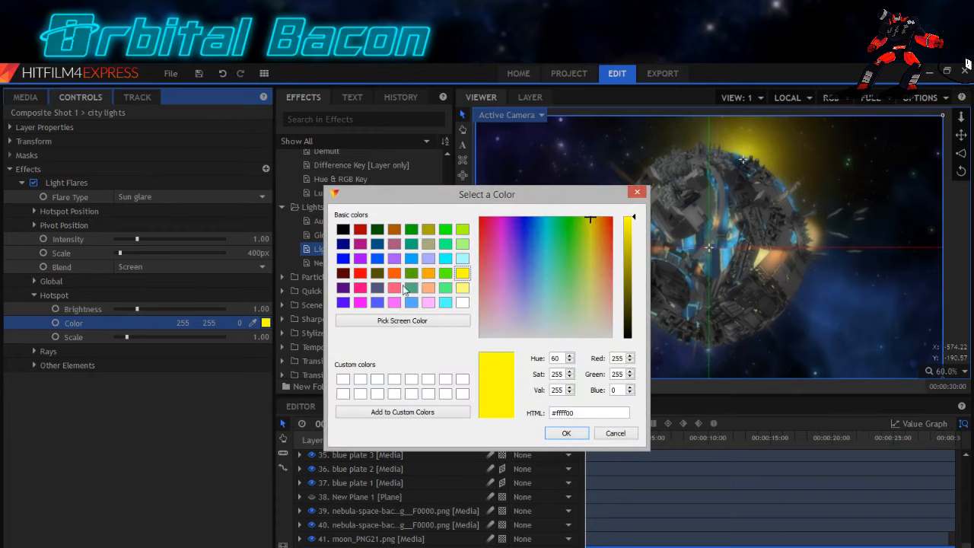
pyautogui.click(427, 272)
pyautogui.click(566, 433)
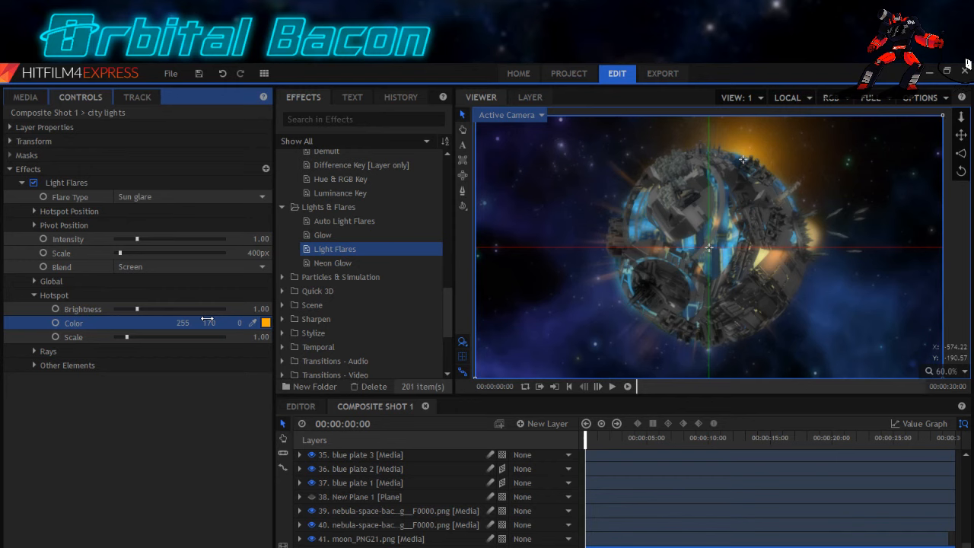
# Move the flare's hotspot to the planet's right edge by the floating fragments and set its hotspot brightness to 0.45.
pyautogui.click(803, 215)
pyautogui.moveTo(803, 216); pyautogui.dragTo(819, 232)
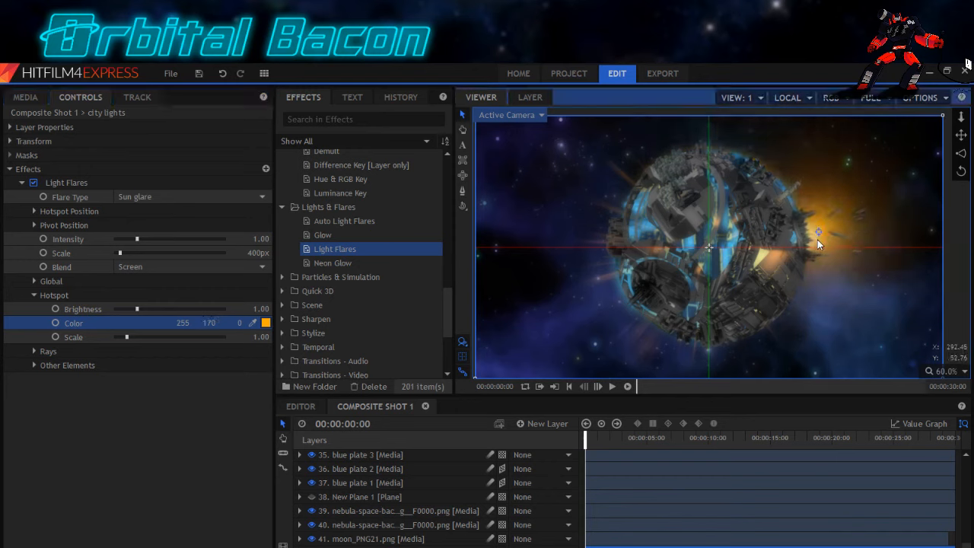
pyautogui.moveTo(816, 239); pyautogui.dragTo(817, 234)
pyautogui.click(126, 308)
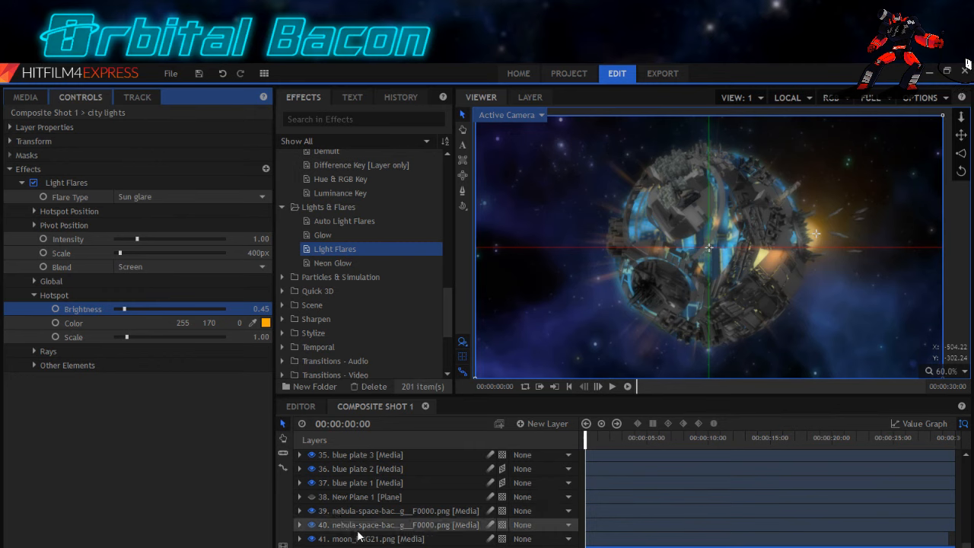
# Add a grade layer directly above Obsidian_shard_detail.png in the layer stack and name it small lights.
pyautogui.scroll(10, 343, 525)
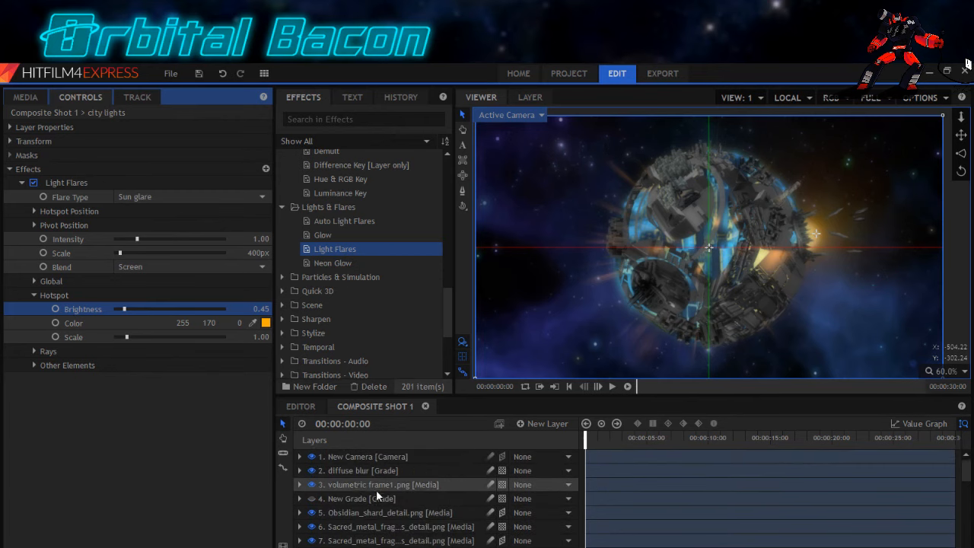
pyautogui.click(545, 423)
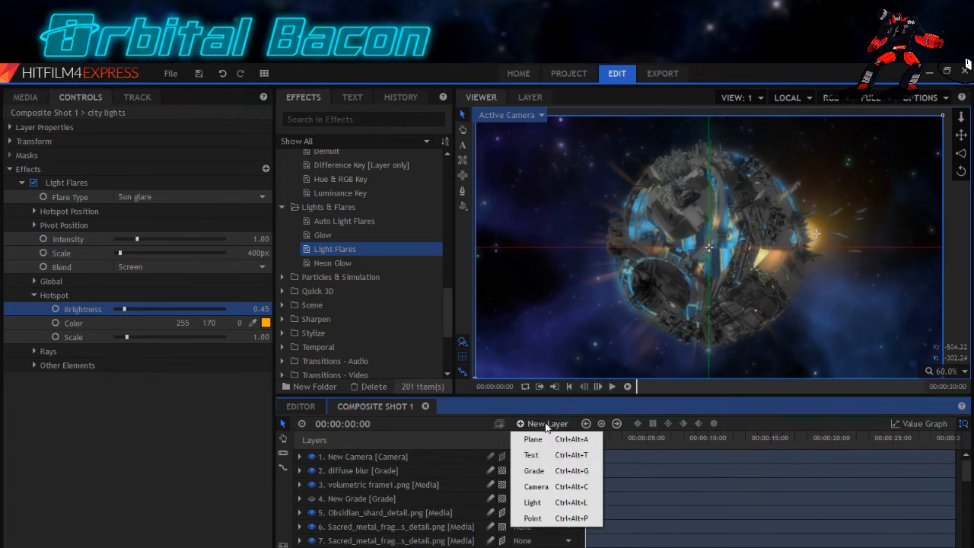
pyautogui.click(534, 471)
pyautogui.moveTo(360, 461); pyautogui.dragTo(353, 518)
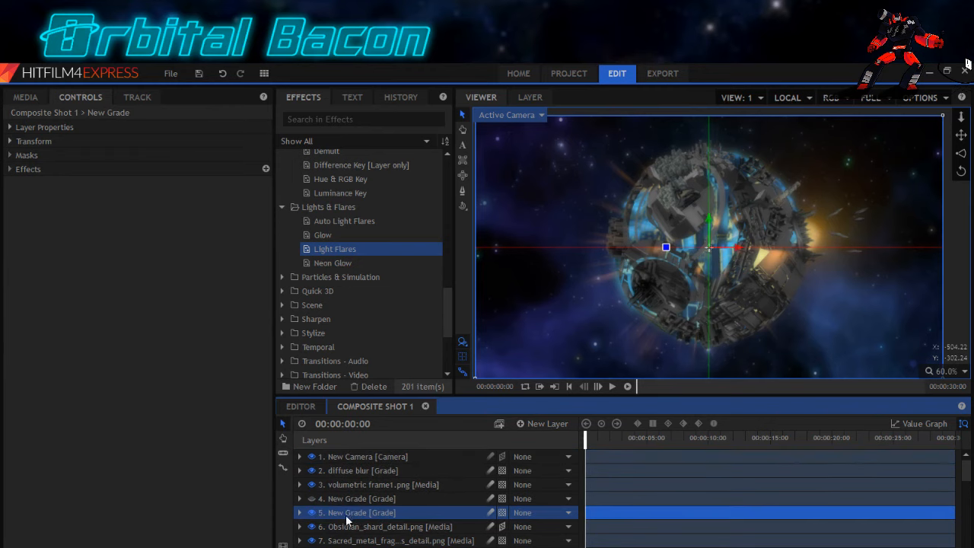
pyautogui.doubleClick(347, 517)
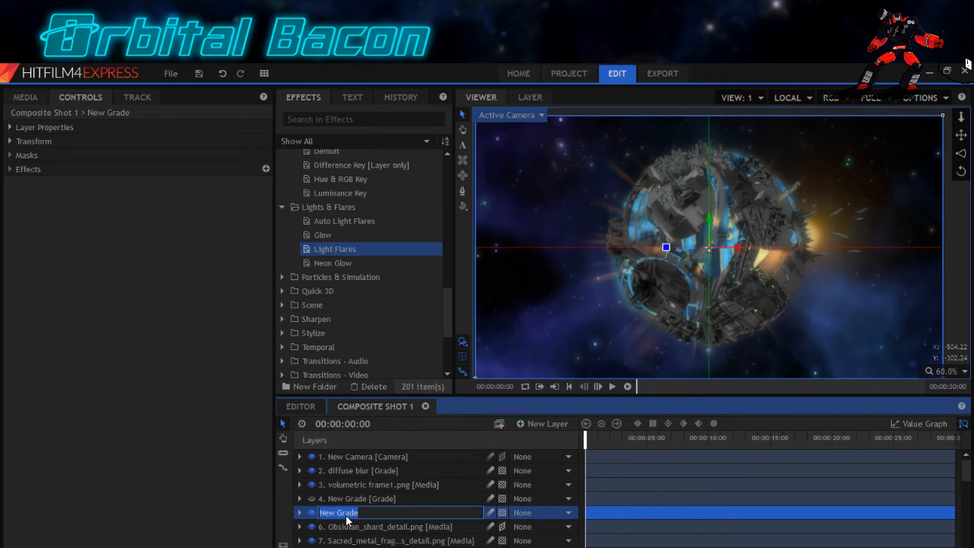
pyautogui.write('s')
pyautogui.write('mall lights')
pyautogui.press('Return')
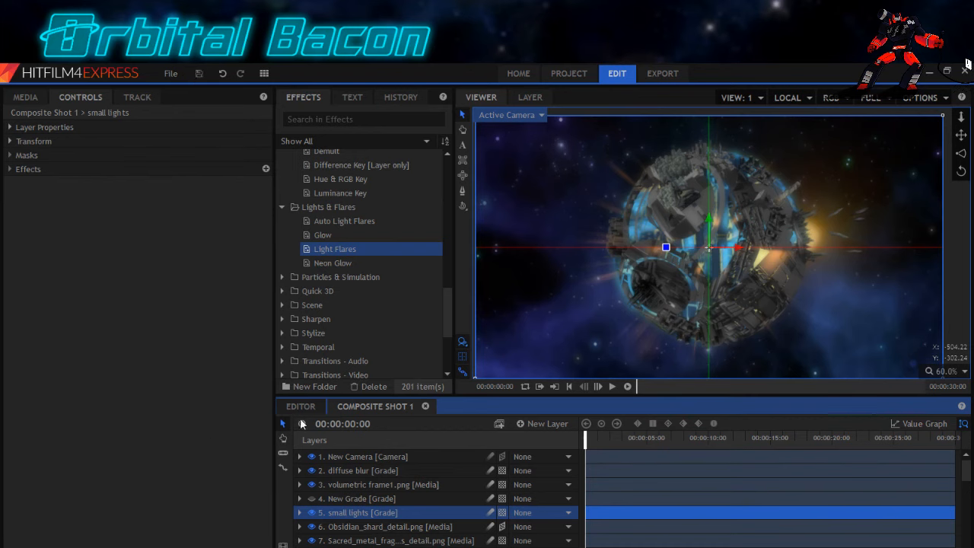
# Apply the Light Flares effect to the small lights layer and set its flare type to Anamorphic streak.
pyautogui.moveTo(329, 250); pyautogui.dragTo(336, 516)
pyautogui.click(21, 185)
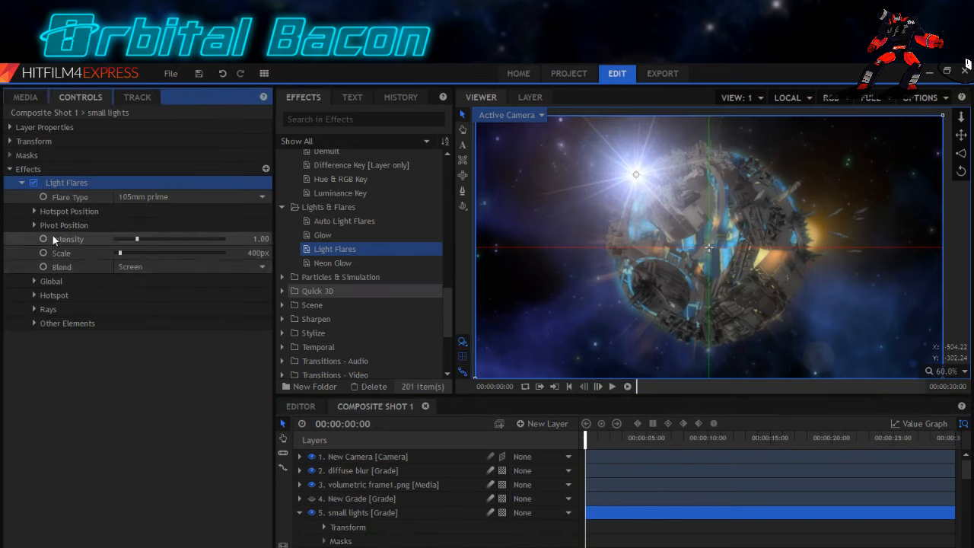
pyautogui.click(33, 295)
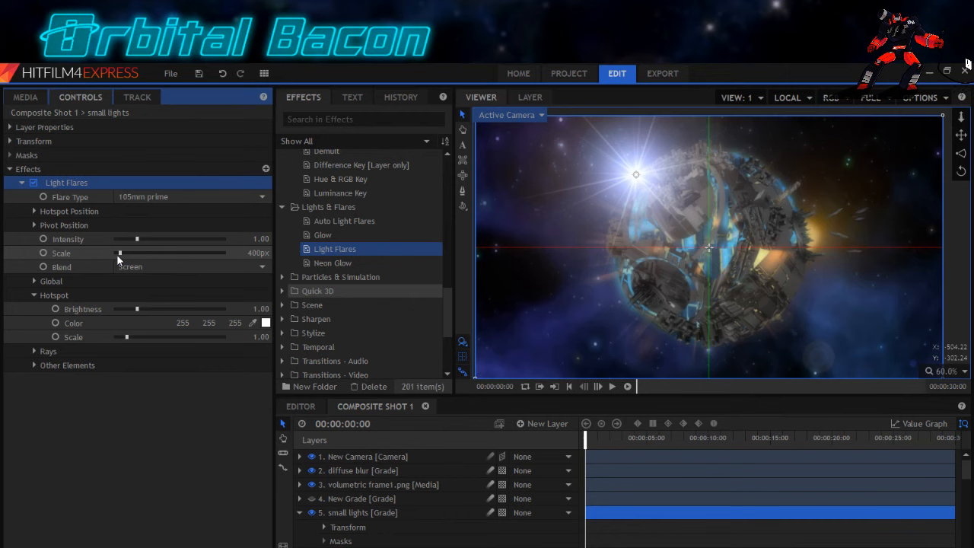
pyautogui.click(162, 199)
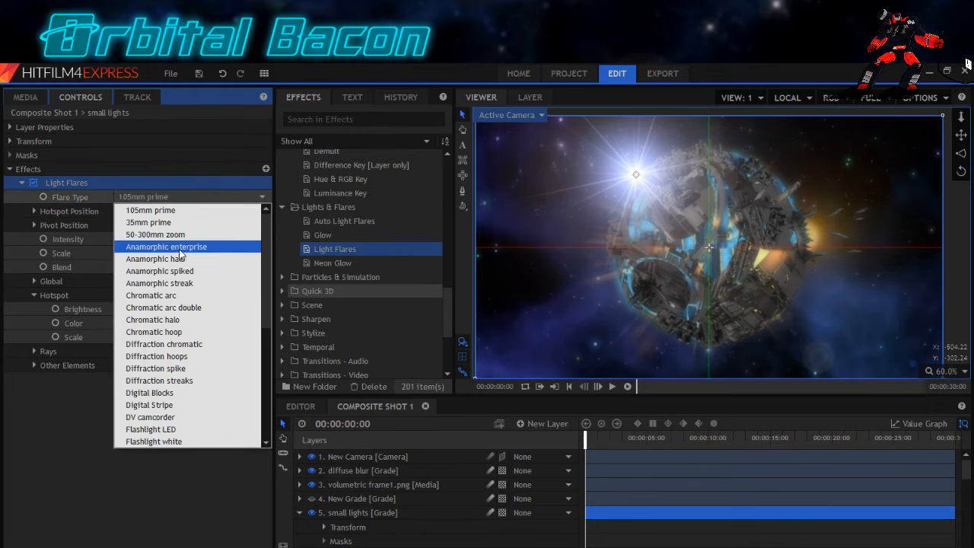
pyautogui.click(179, 248)
pyautogui.click(179, 197)
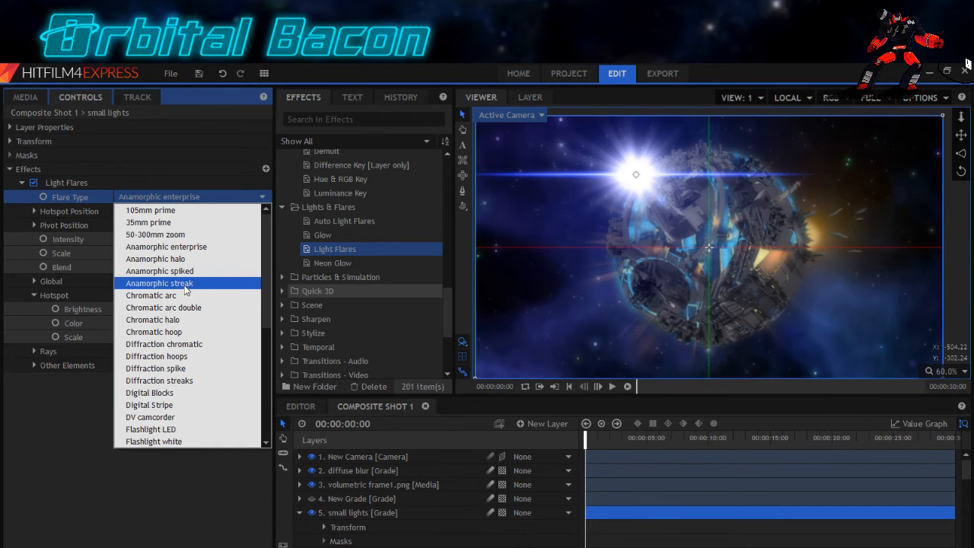
pyautogui.click(185, 285)
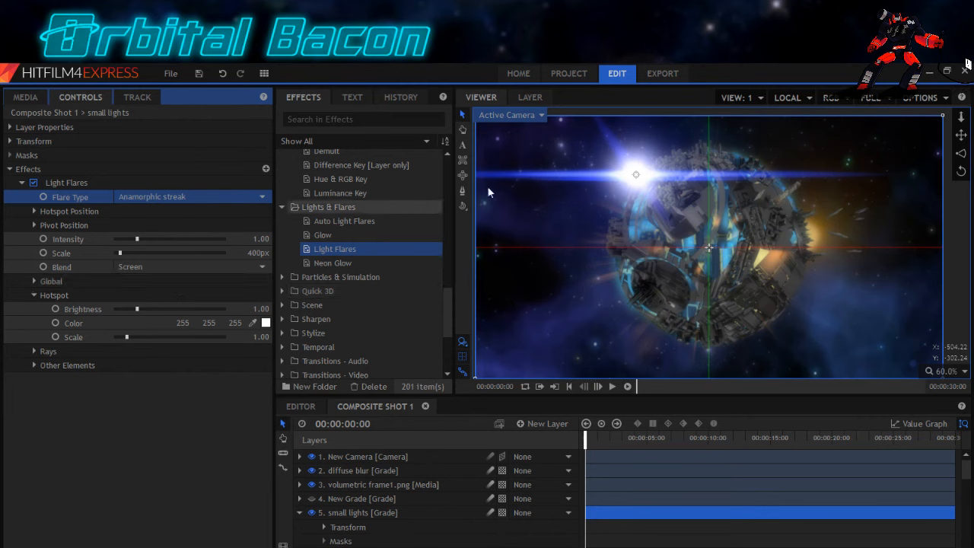
# Move the small lights flare's hotspot off the planet to the upper-left edge of the frame.
pyautogui.moveTo(638, 179); pyautogui.dragTo(812, 203)
pyautogui.moveTo(703, 159); pyautogui.dragTo(558, 144)
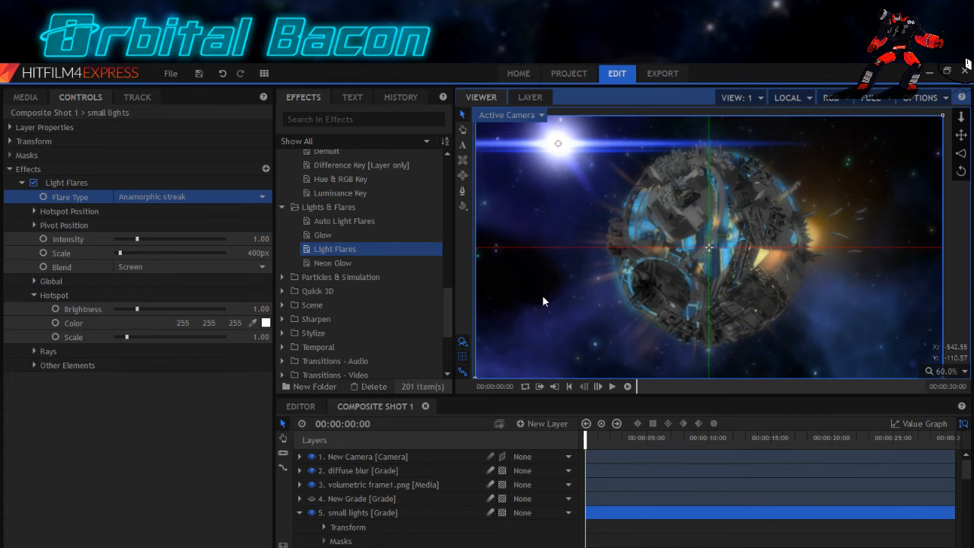
pyautogui.moveTo(558, 143); pyautogui.dragTo(560, 145)
pyautogui.moveTo(489, 151); pyautogui.dragTo(486, 147)
pyautogui.moveTo(487, 150); pyautogui.dragTo(484, 141)
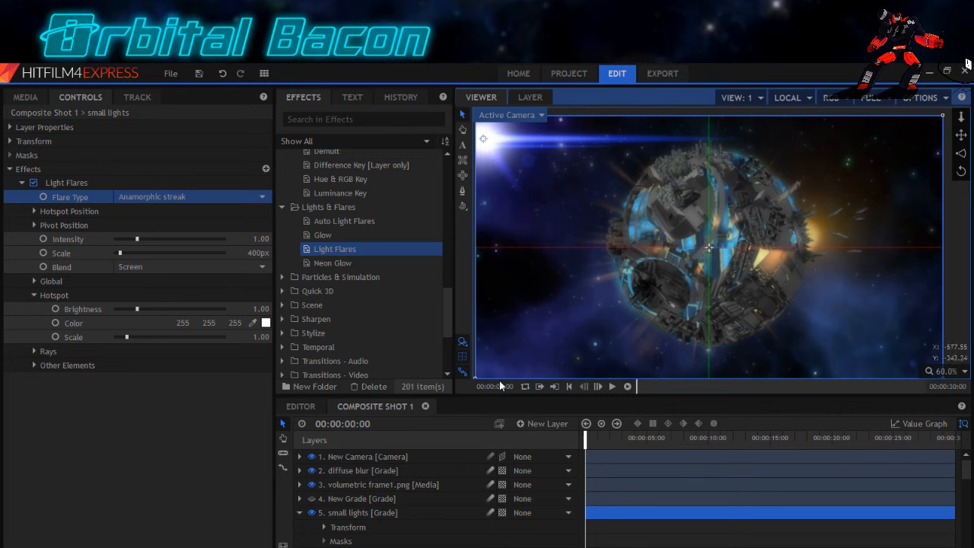
pyautogui.click(299, 512)
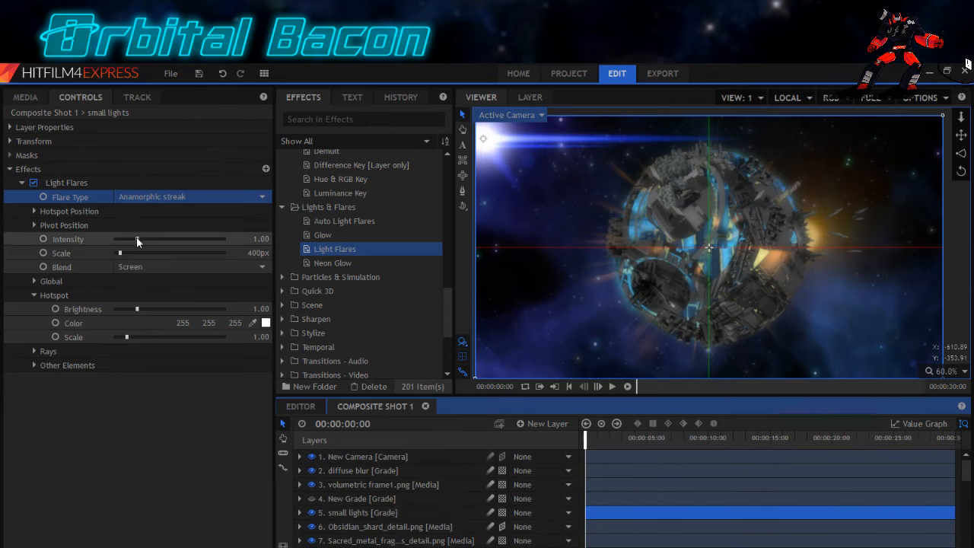
# Set the small lights flare's intensity and hotspot brightness to 0.9 and save the project.
pyautogui.moveTo(134, 238); pyautogui.dragTo(134, 240)
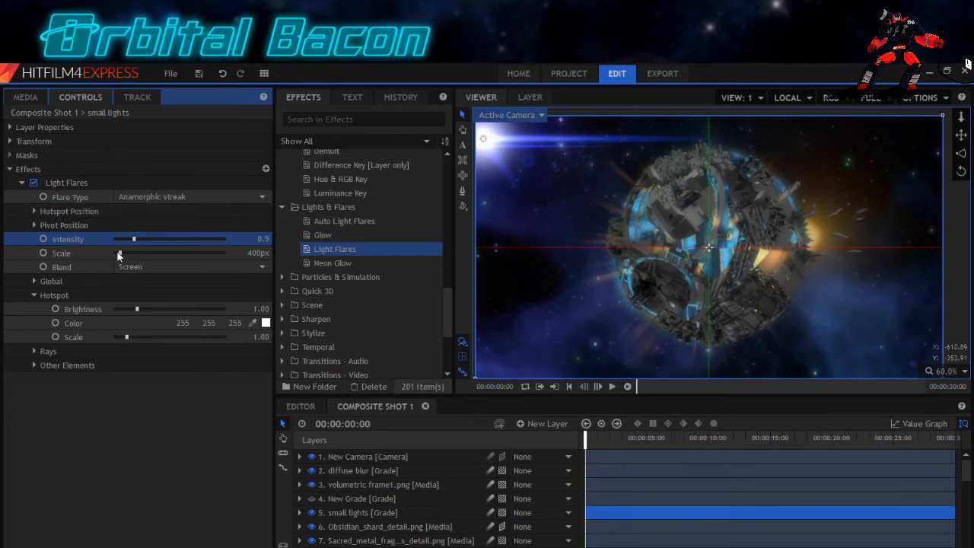
pyautogui.click(197, 73)
pyautogui.moveTo(136, 310); pyautogui.dragTo(134, 310)
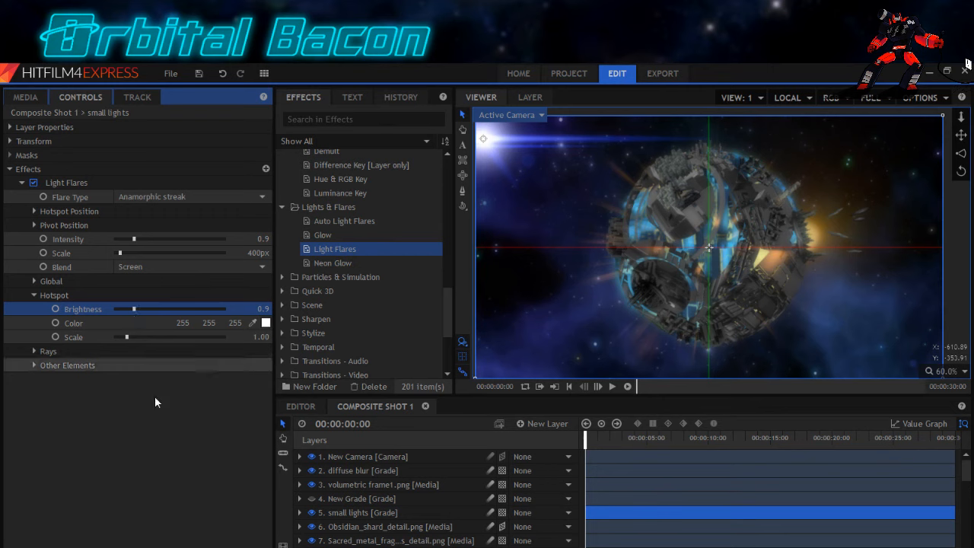
# Duplicate the small lights grade layer.
pyautogui.click(350, 512)
pyautogui.rightClick(347, 512)
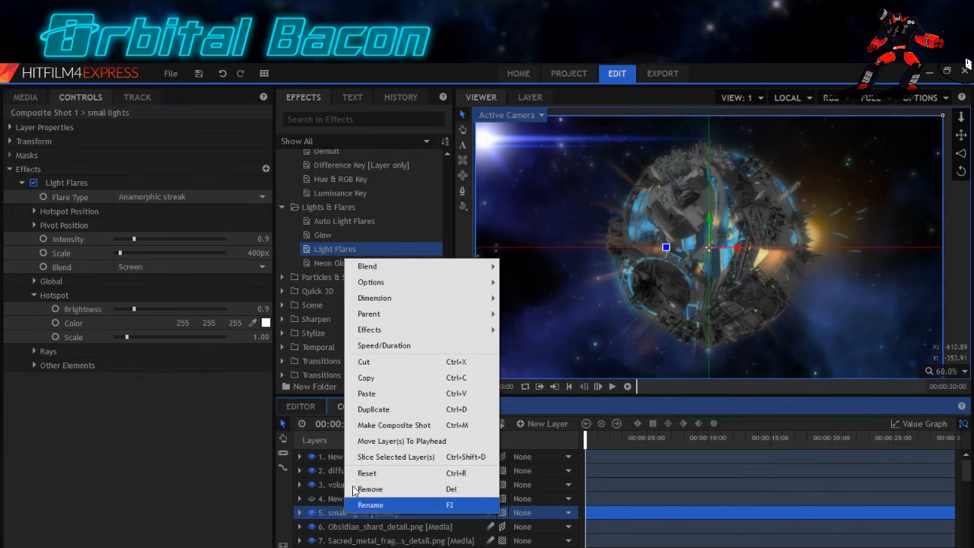
pyautogui.click(373, 409)
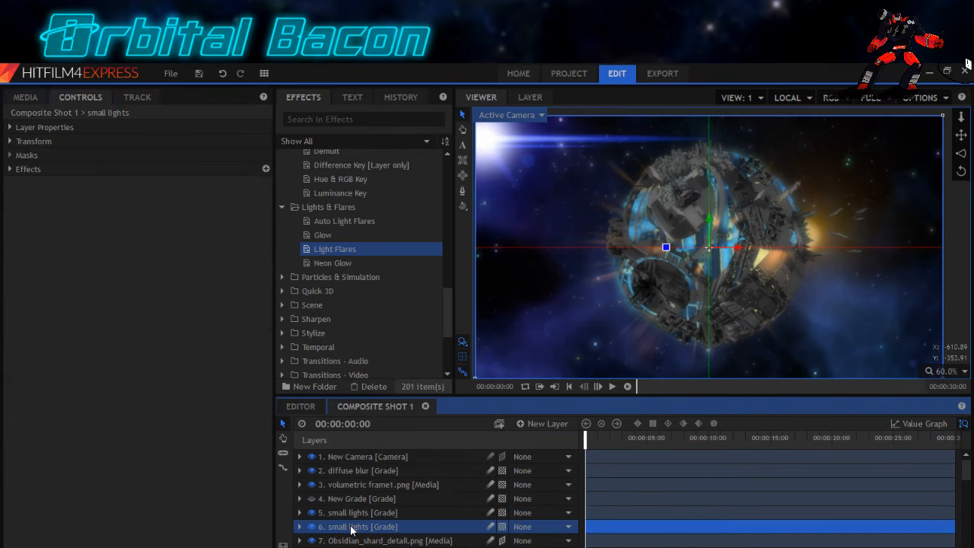
# Move the duplicated flare's hotspot into the round crater at the planet's lower left.
pyautogui.click(10, 169)
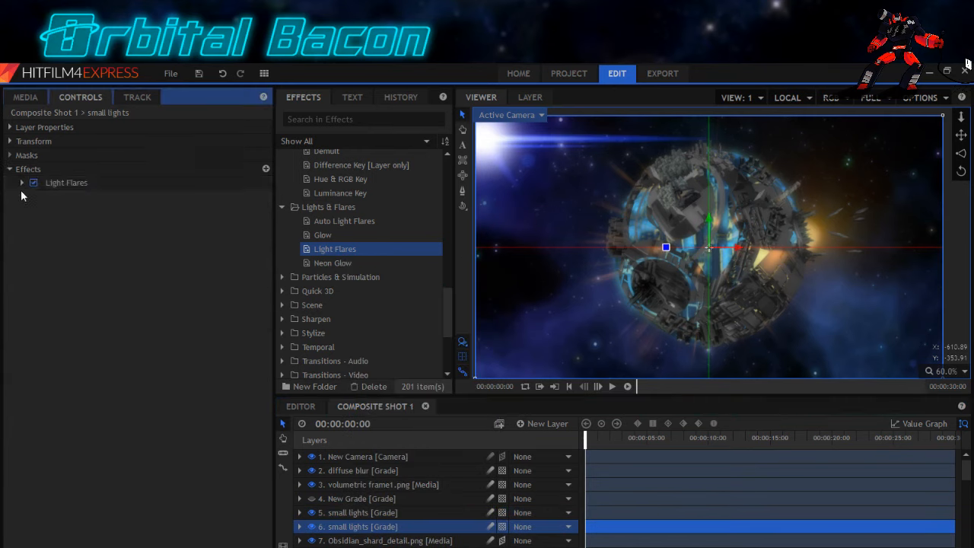
pyautogui.click(21, 184)
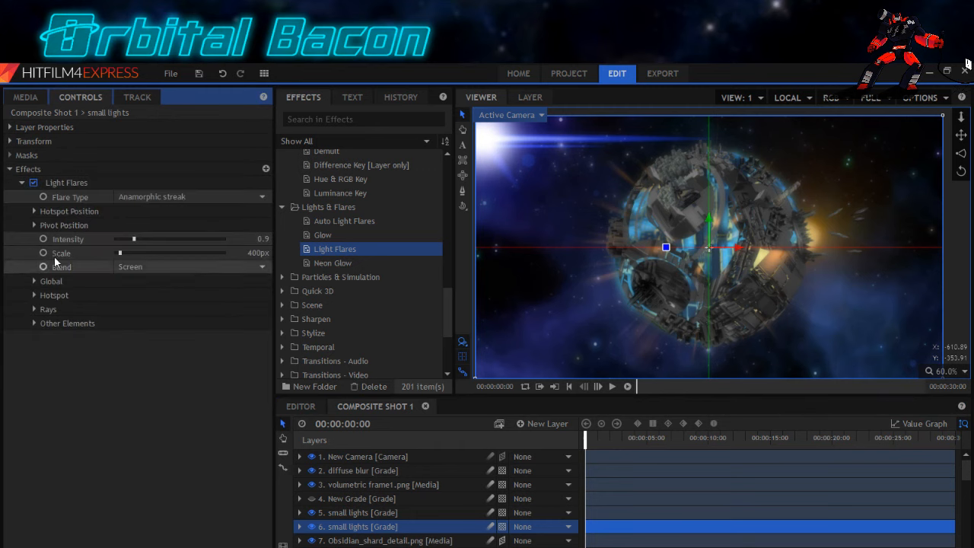
pyautogui.click(69, 212)
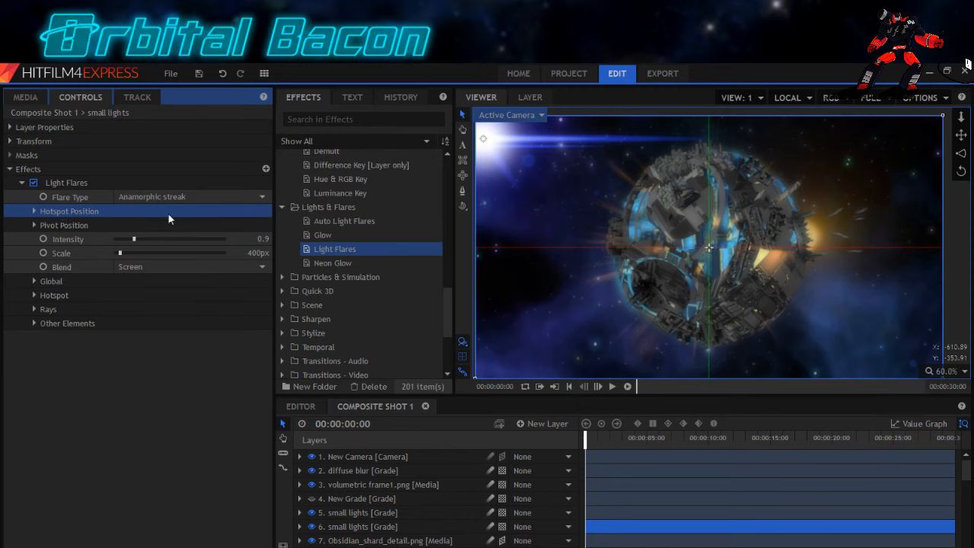
pyautogui.moveTo(483, 139); pyautogui.dragTo(665, 187)
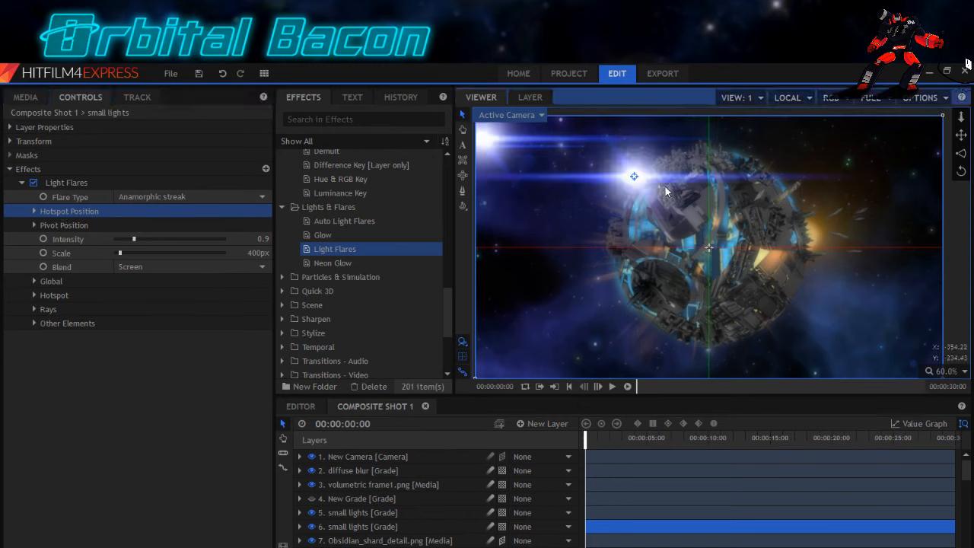
pyautogui.click(675, 188)
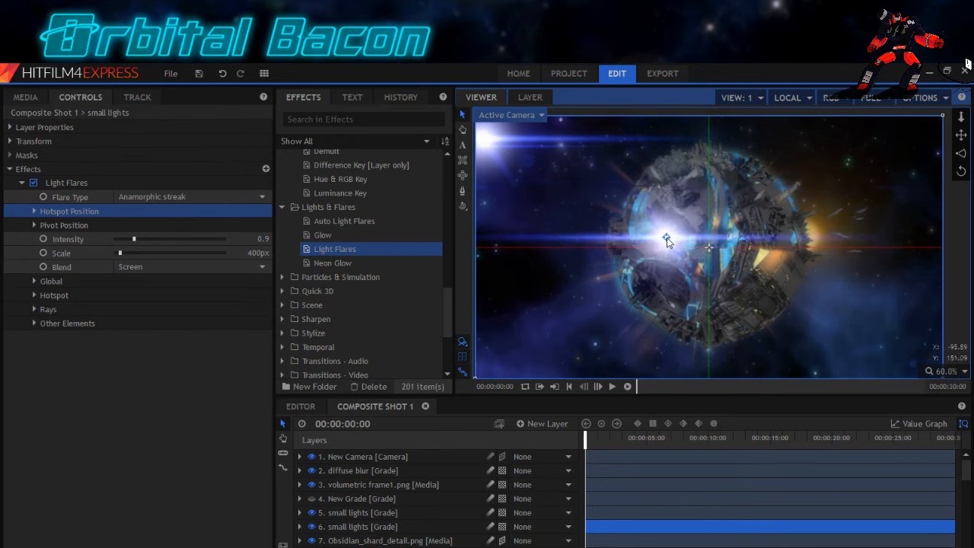
pyautogui.click(641, 308)
pyautogui.click(643, 298)
pyautogui.click(647, 294)
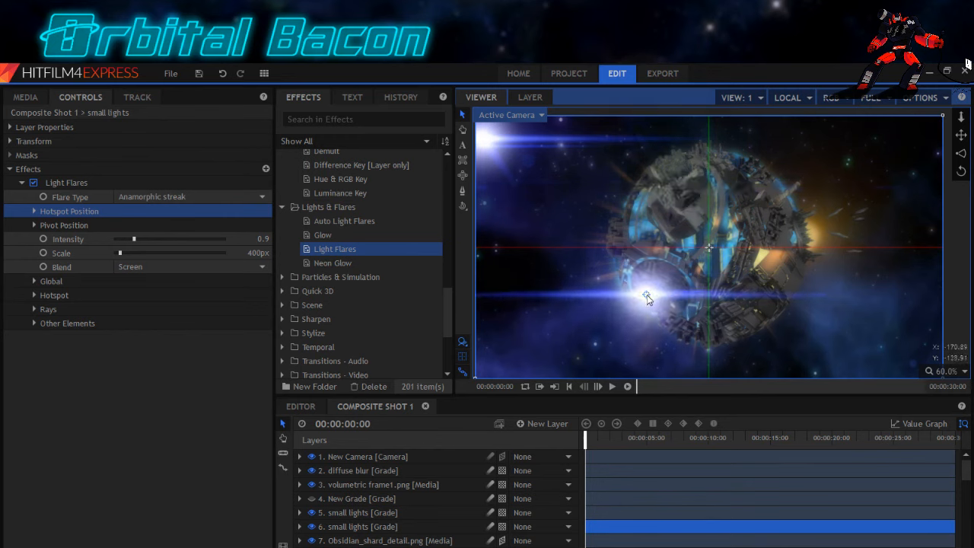
# Try the Flashlight LED and Digital Blocks flare types on the duplicated flare and settle on Laser dot.
pyautogui.click(206, 197)
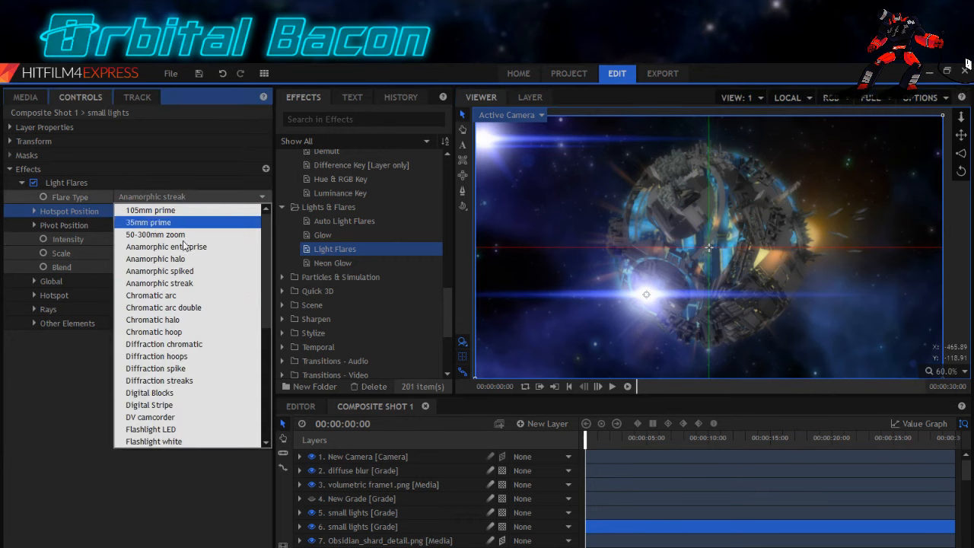
pyautogui.click(157, 430)
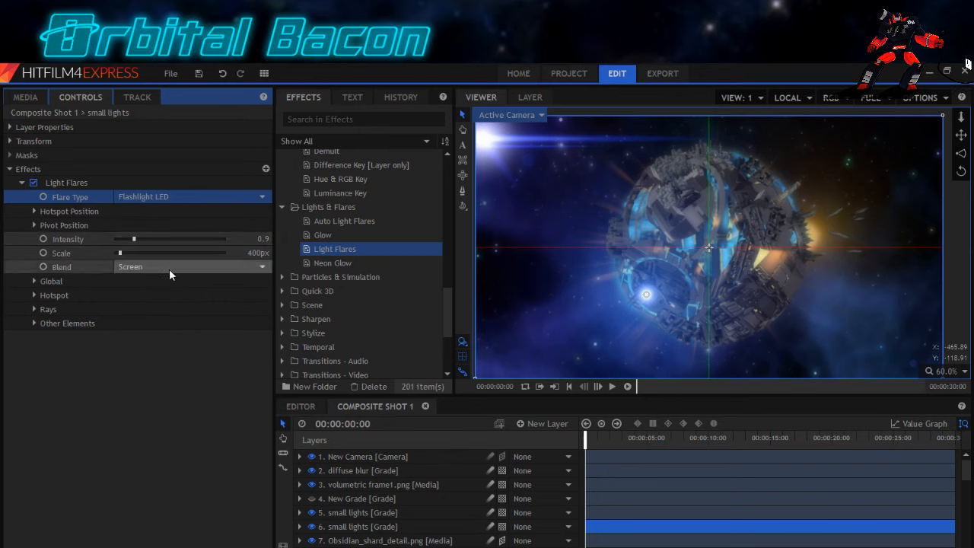
pyautogui.click(184, 196)
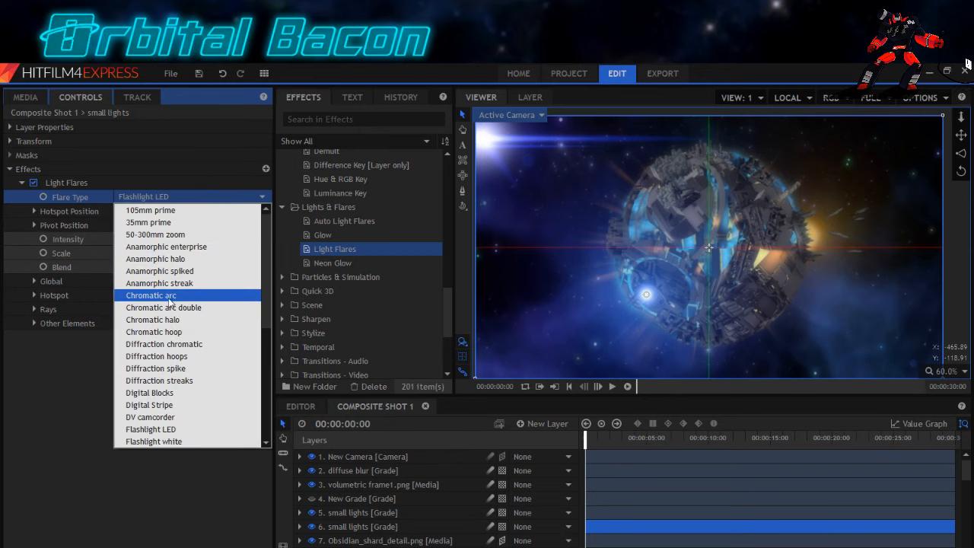
pyautogui.click(191, 393)
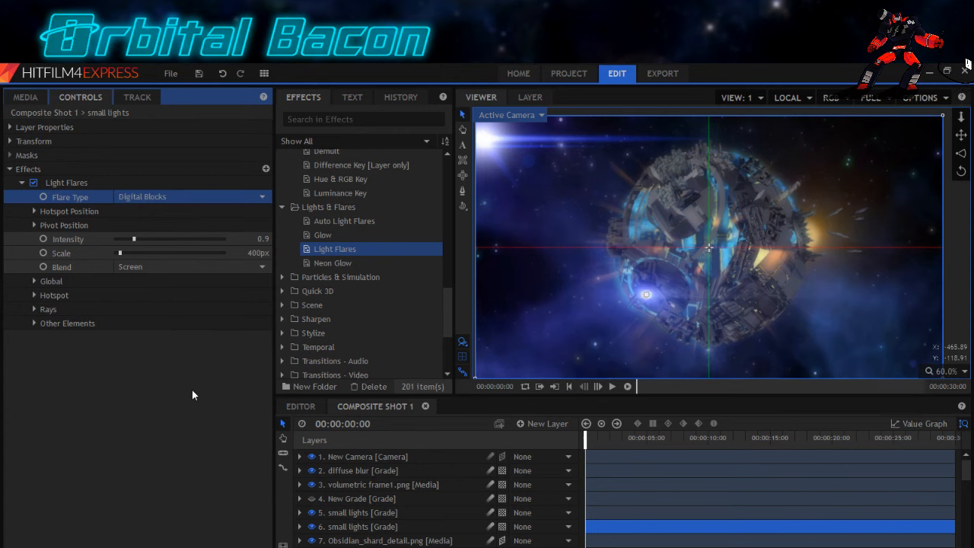
pyautogui.click(189, 197)
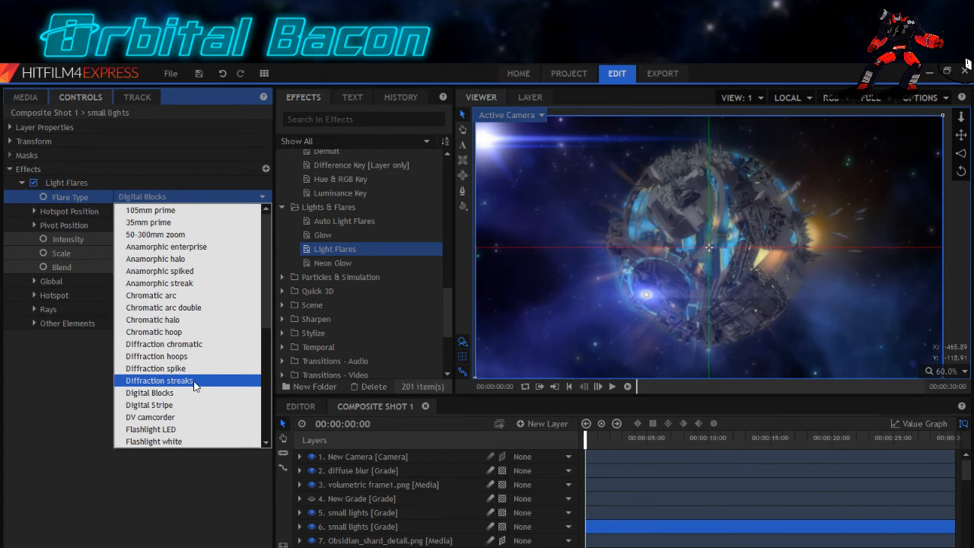
pyautogui.scroll(-2, 195, 384)
pyautogui.scroll(-1, 195, 386)
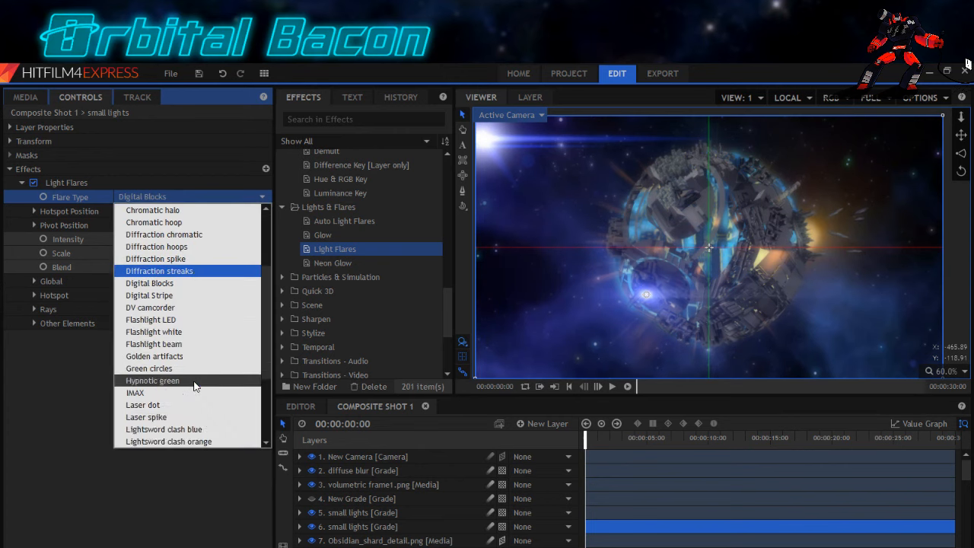
pyautogui.click(184, 405)
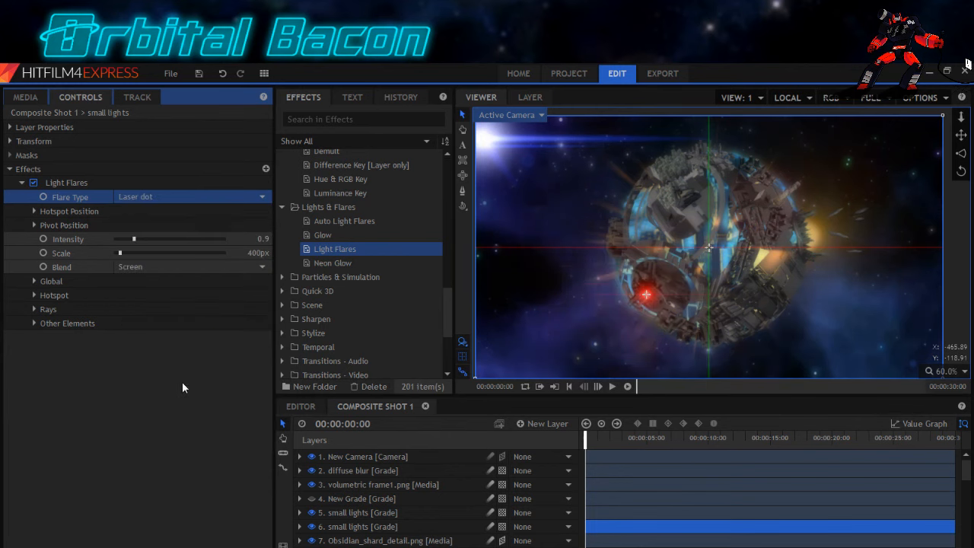
# Set the brightness of the laser dot's rays and other elements to 0 and its flare scale to 200px.
pyautogui.click(32, 323)
pyautogui.click(114, 336)
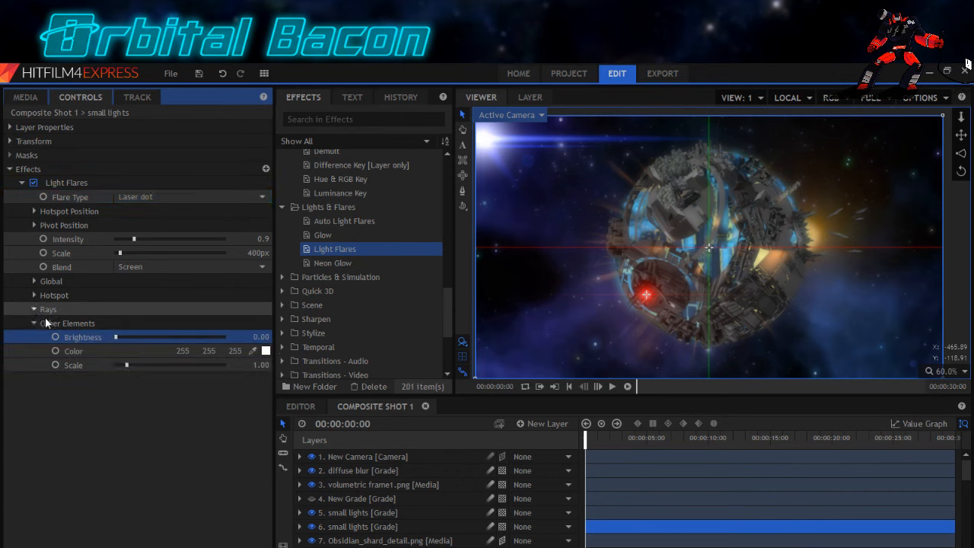
pyautogui.click(35, 309)
pyautogui.click(120, 323)
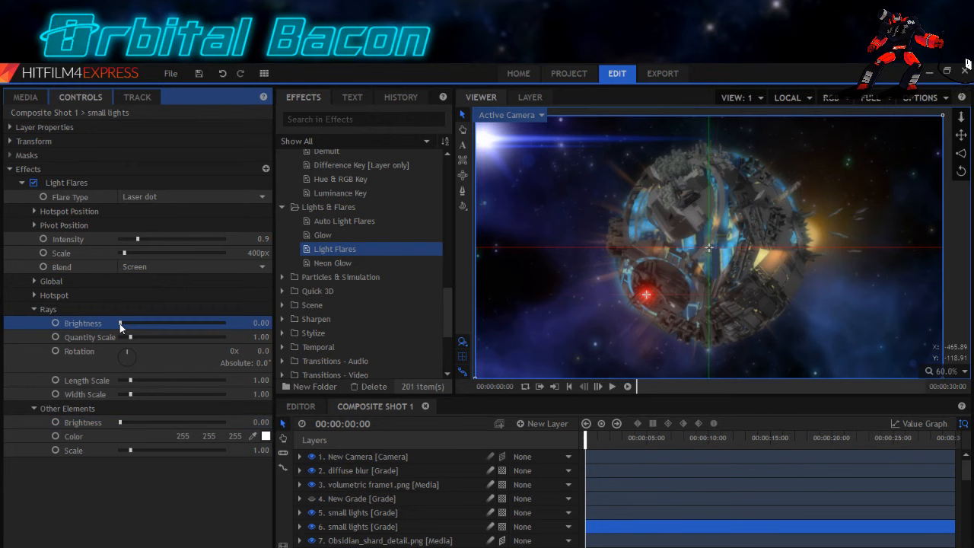
pyautogui.click(121, 251)
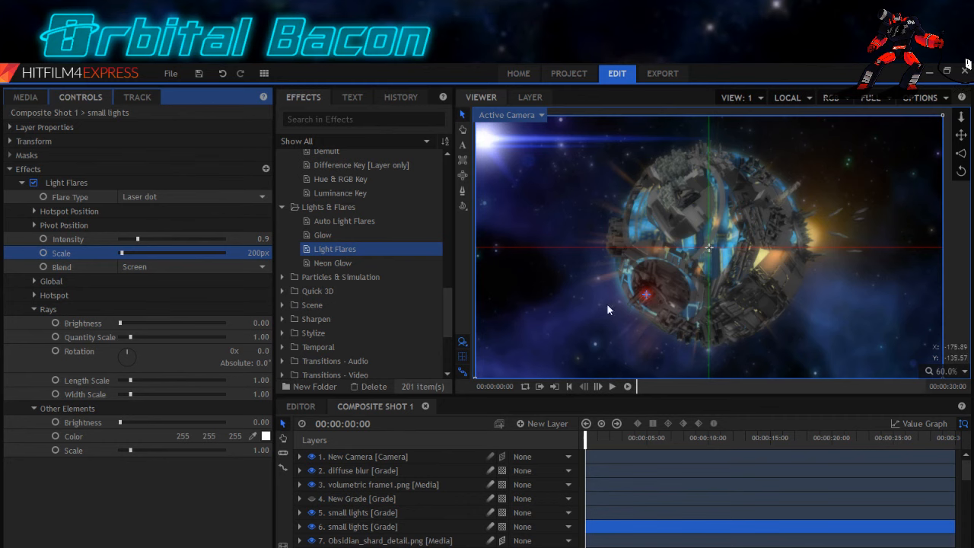
# Set the laser dot flare's hotspot color and its other elements' color to yellow (#ffff00).
pyautogui.click(35, 296)
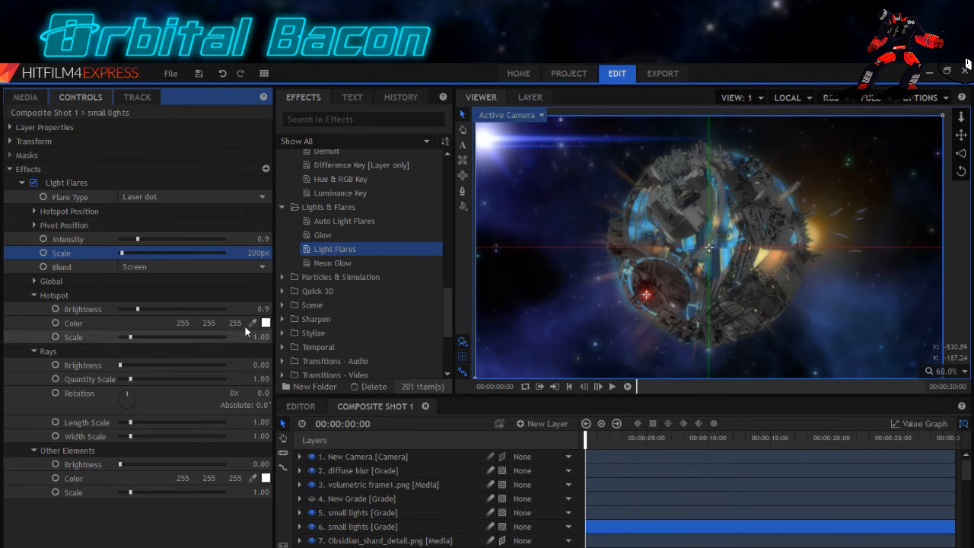
pyautogui.click(265, 323)
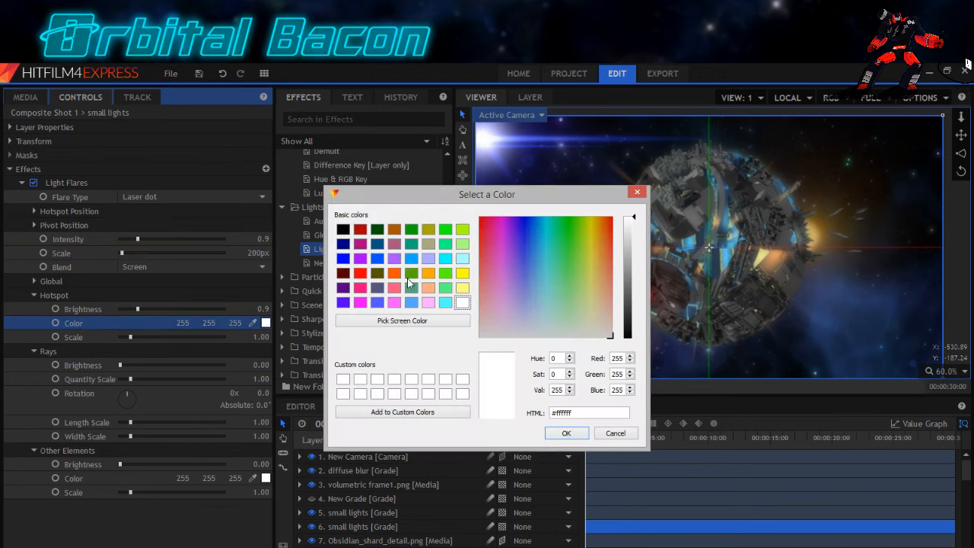
pyautogui.click(463, 275)
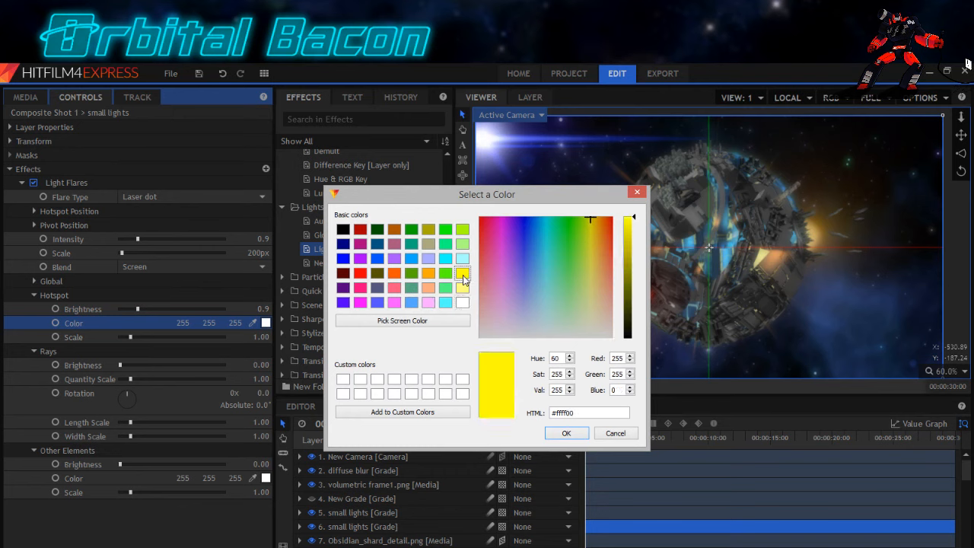
pyautogui.click(567, 431)
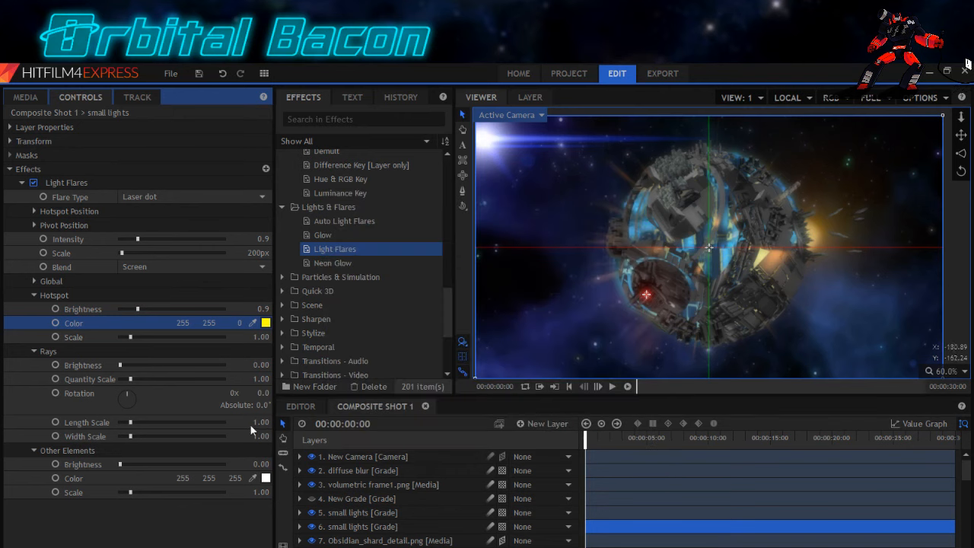
pyautogui.click(265, 478)
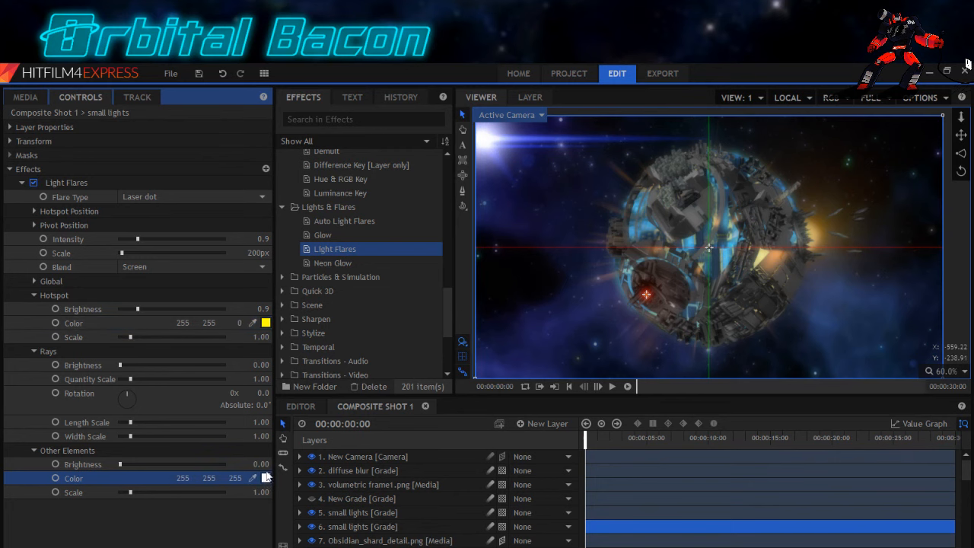
pyautogui.click(460, 291)
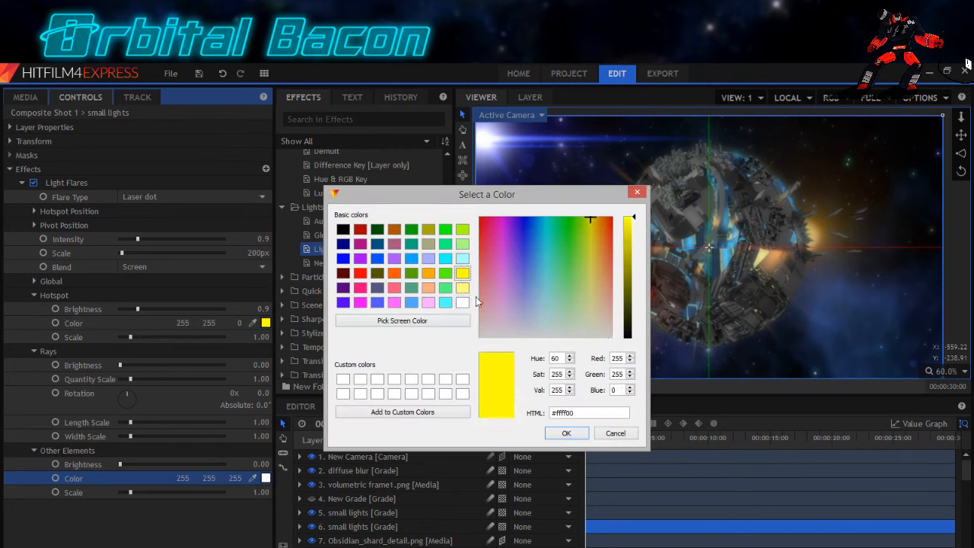
pyautogui.click(566, 433)
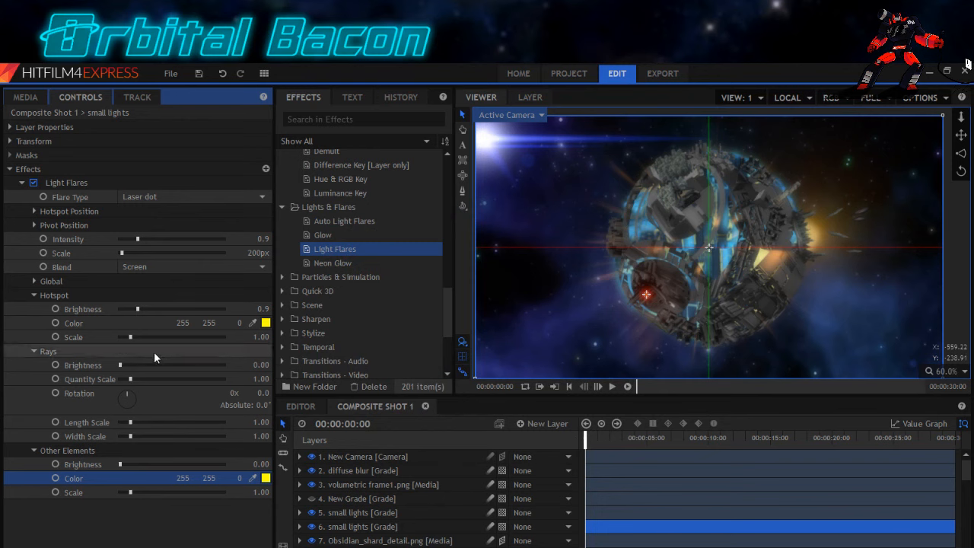
# Reduce the laser dot flare's scale to 100px and move its hotspot to the left rim of the planet's round crater.
pyautogui.moveTo(648, 296)
pyautogui.mouseDown()
pyautogui.moveTo(659, 306)
pyautogui.moveTo(649, 296)
pyautogui.mouseUp()
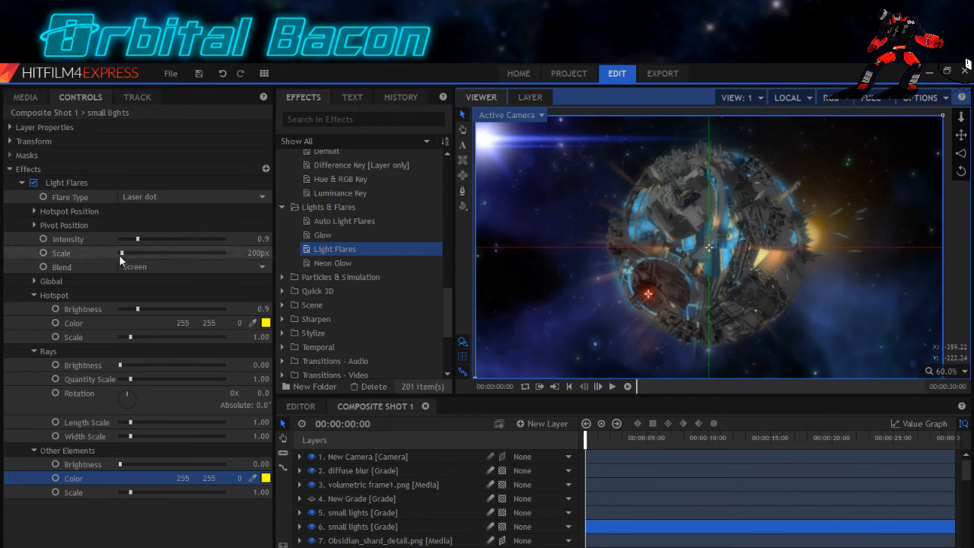
pyautogui.moveTo(122, 254); pyautogui.dragTo(118, 254)
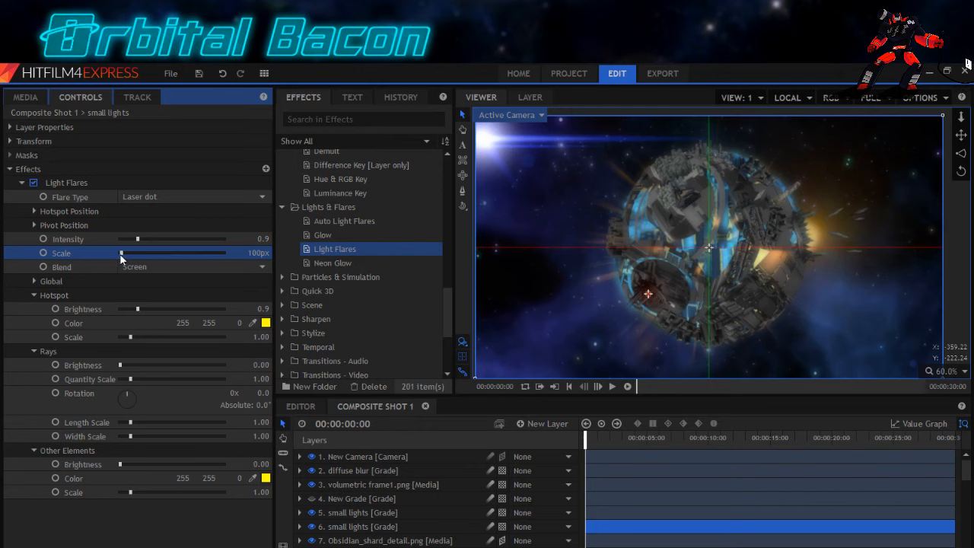
pyautogui.scroll(3, 650, 301)
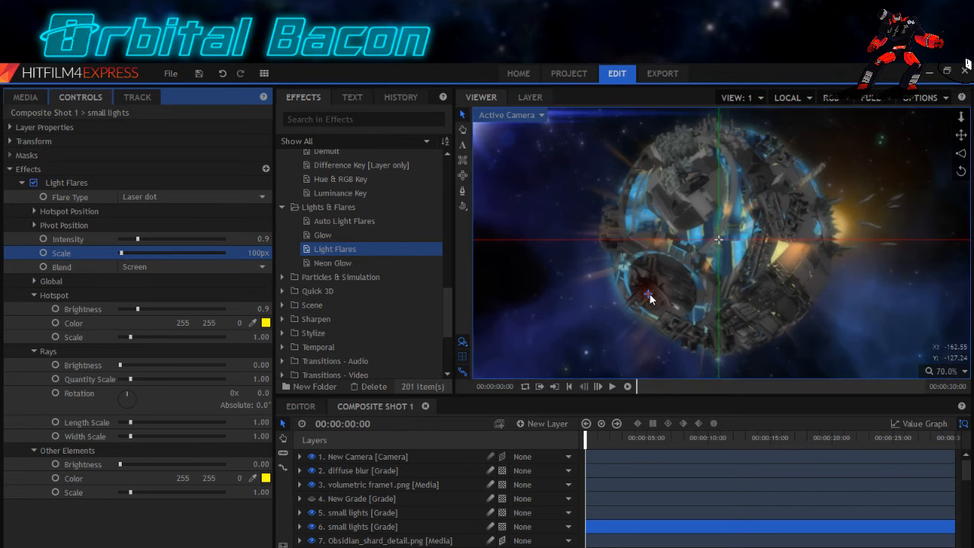
pyautogui.scroll(1, 650, 298)
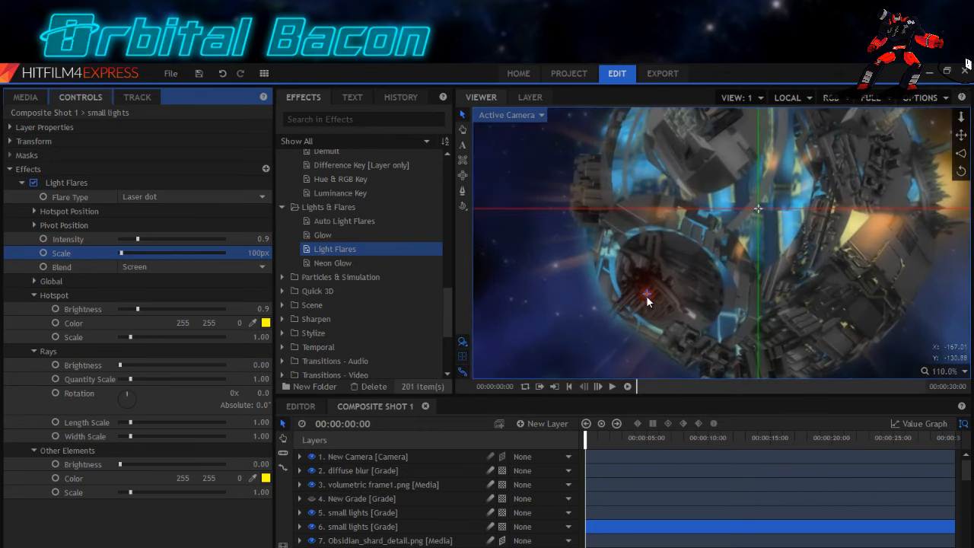
pyautogui.moveTo(640, 306); pyautogui.dragTo(626, 308)
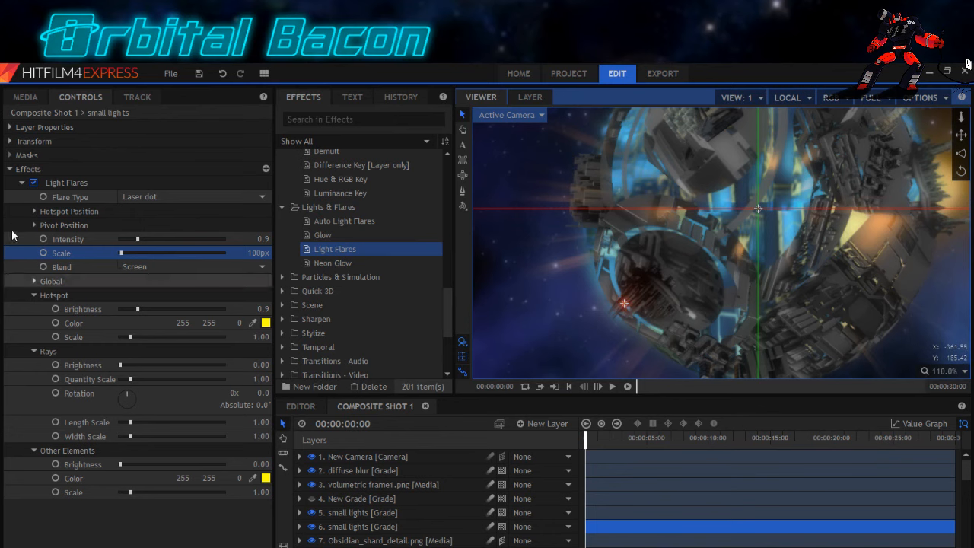
# Duplicate the laser dot effect on the lower small lights layer and move the copy's hotspot slightly right, inside the crater.
pyautogui.click(21, 184)
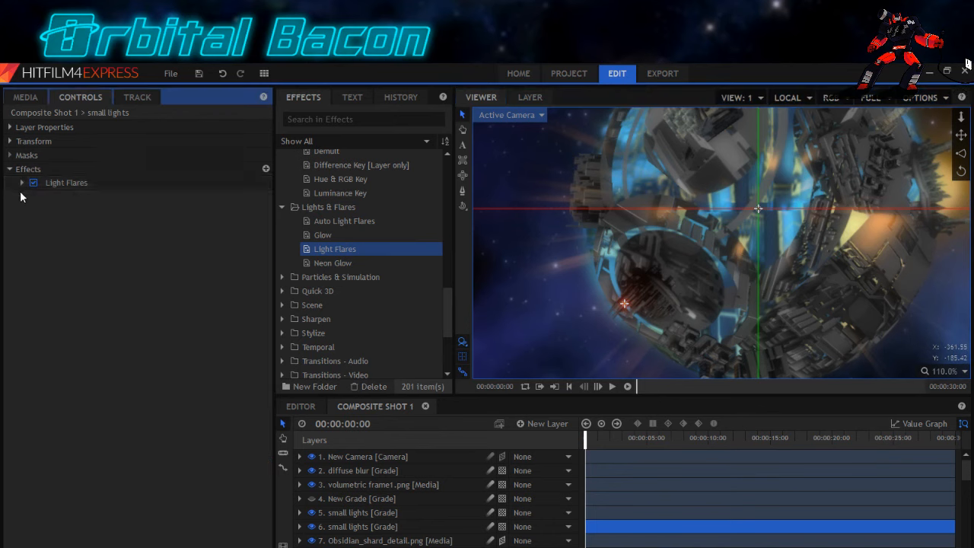
pyautogui.click(352, 528)
pyautogui.click(348, 515)
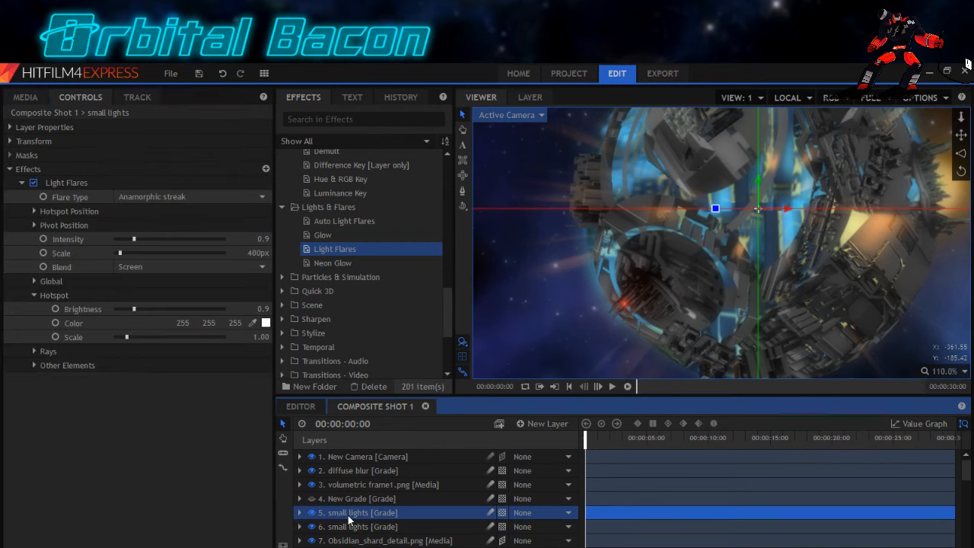
pyautogui.click(349, 532)
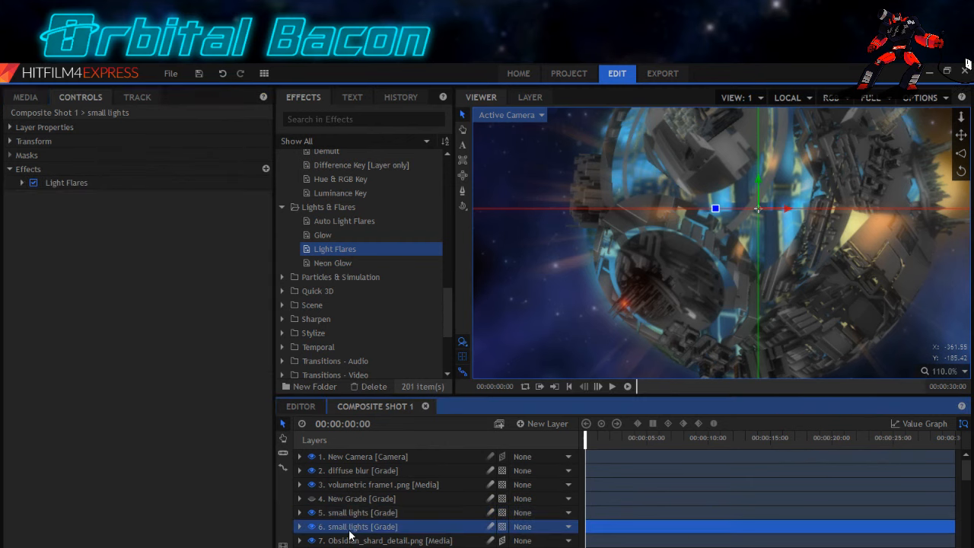
pyautogui.rightClick(66, 183)
pyautogui.click(89, 242)
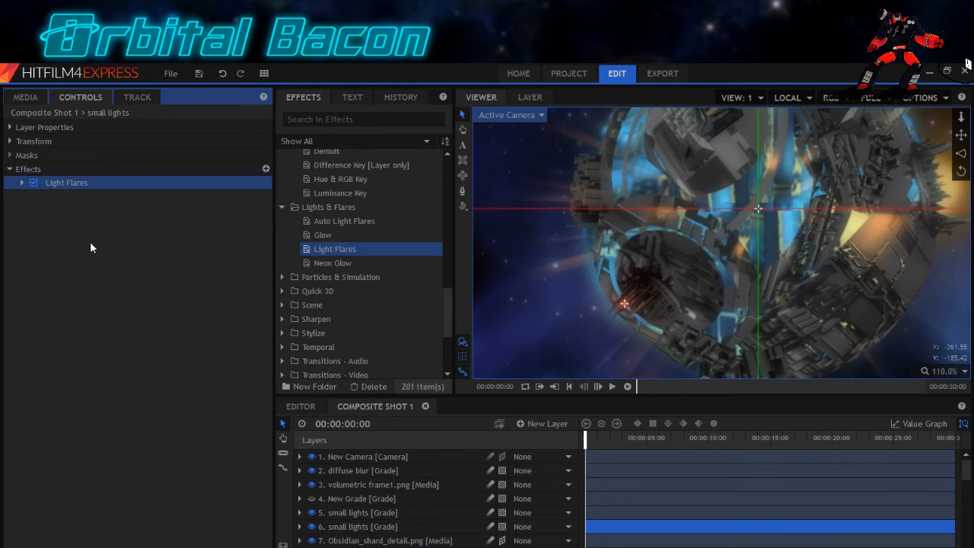
pyautogui.moveTo(632, 306); pyautogui.dragTo(647, 307)
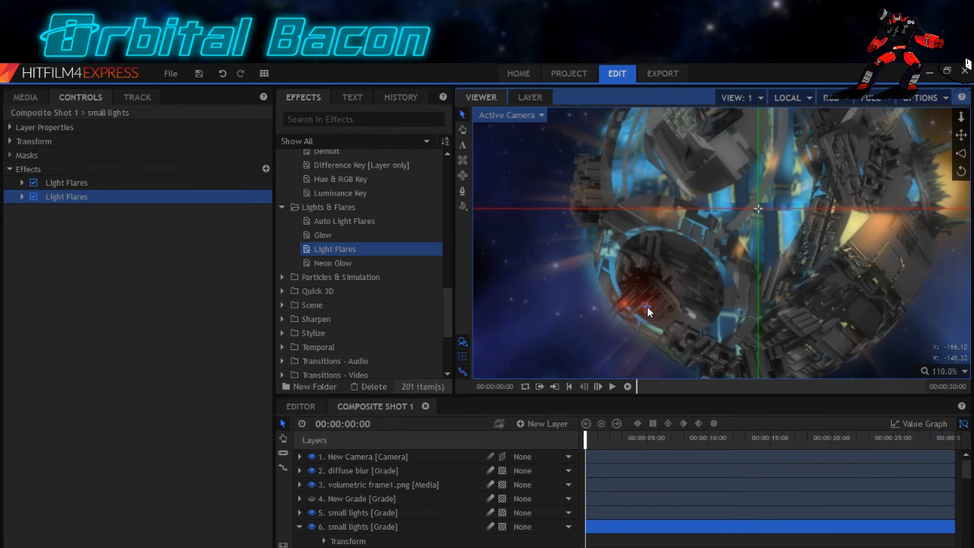
# Set the copied flare's global color to yellow (255, 255, 0).
pyautogui.click(22, 197)
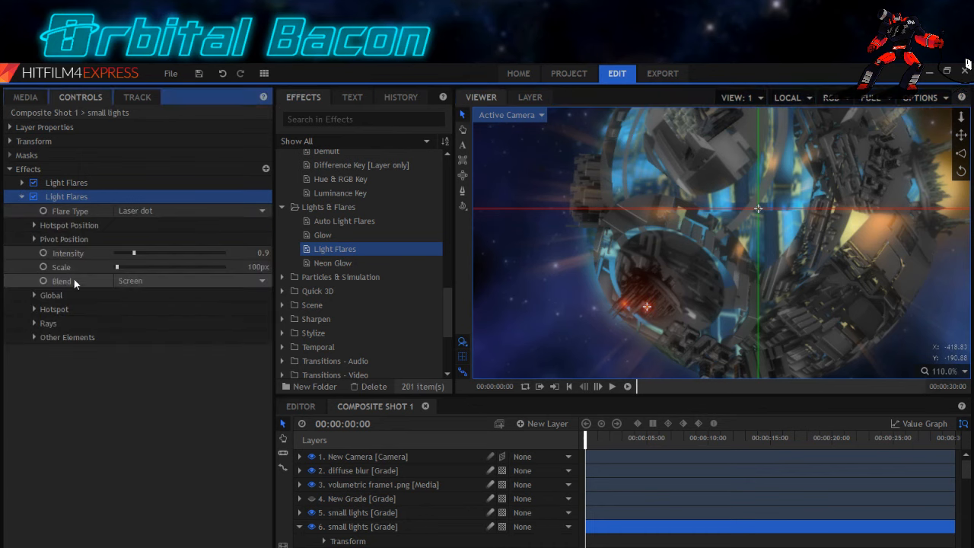
pyautogui.click(34, 308)
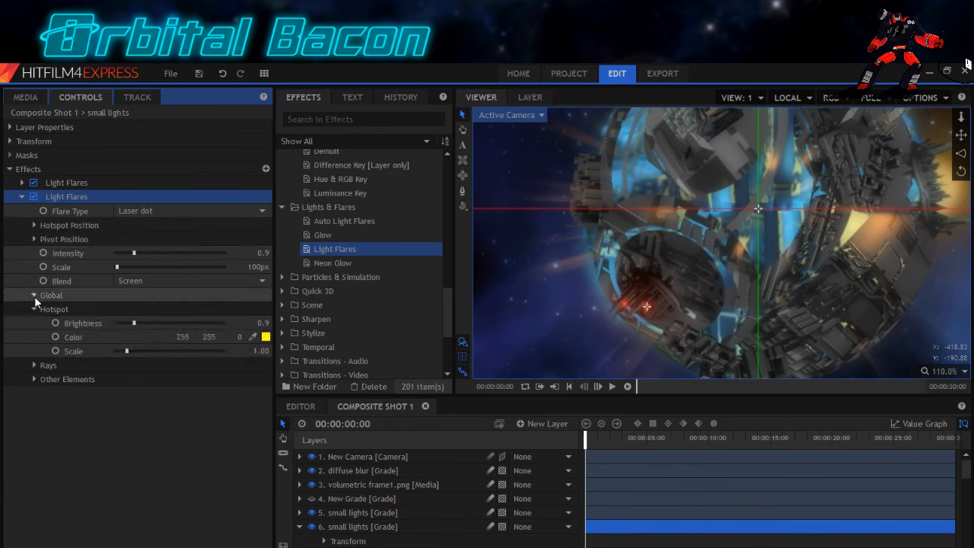
pyautogui.click(34, 295)
pyautogui.click(266, 309)
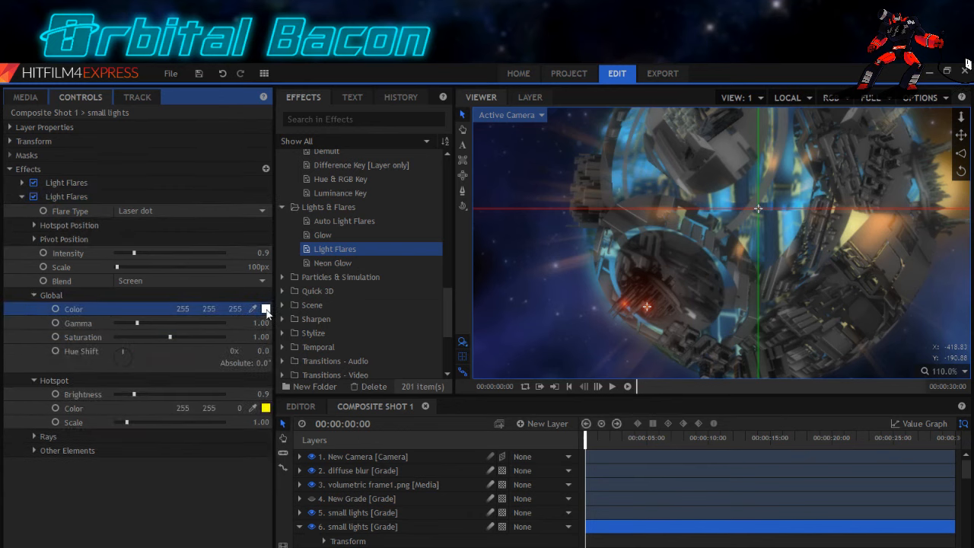
pyautogui.click(463, 273)
pyautogui.click(565, 433)
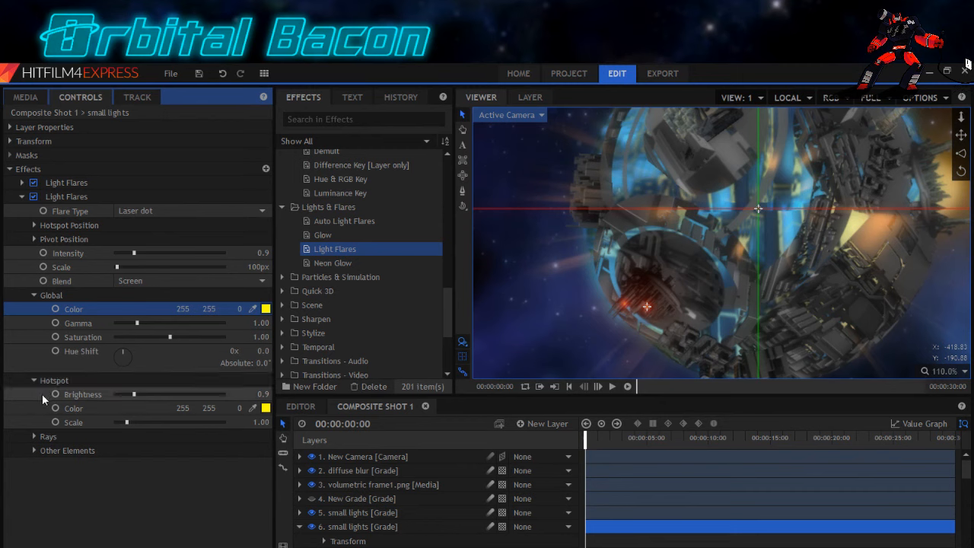
pyautogui.click(34, 296)
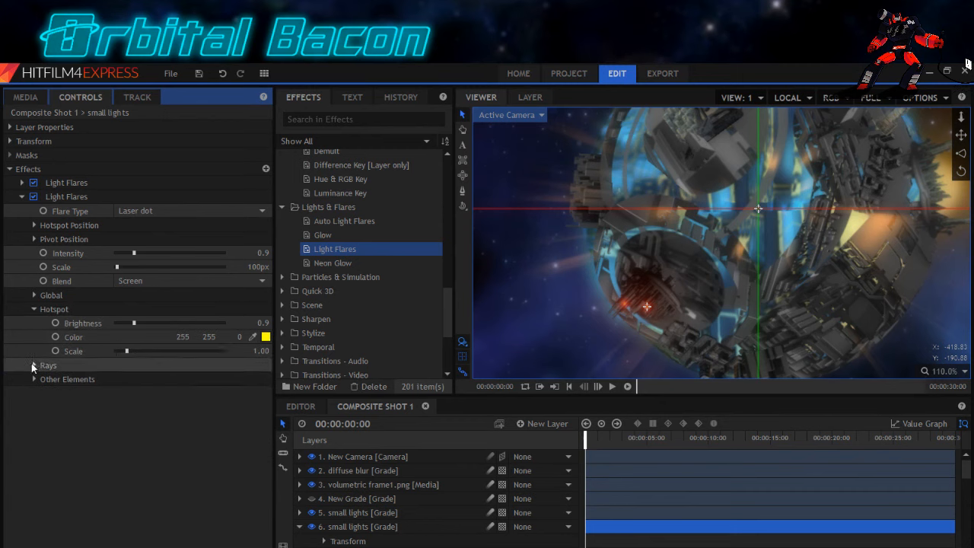
# Try cyan (#00ffff) as both the hotspot color and the global color of the copied flare.
pyautogui.click(266, 336)
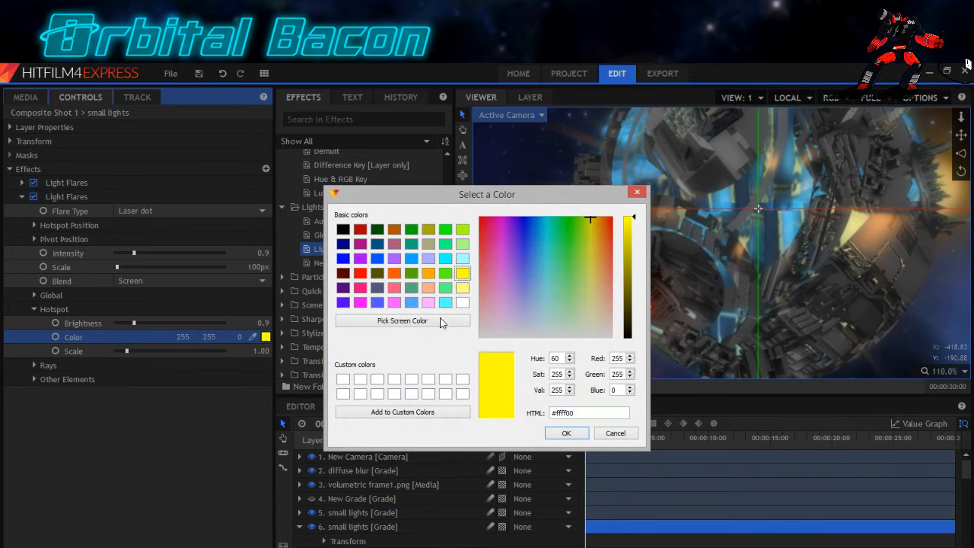
pyautogui.click(447, 258)
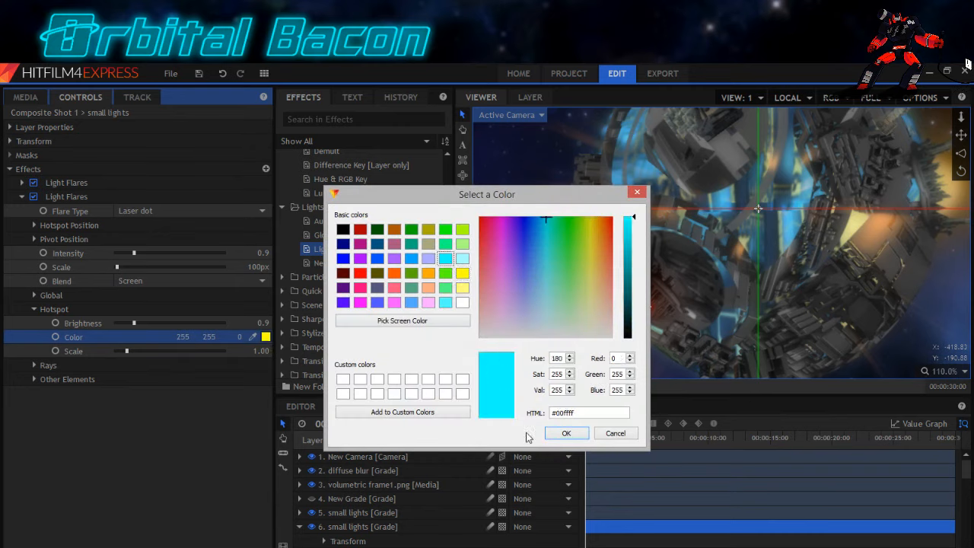
pyautogui.click(566, 433)
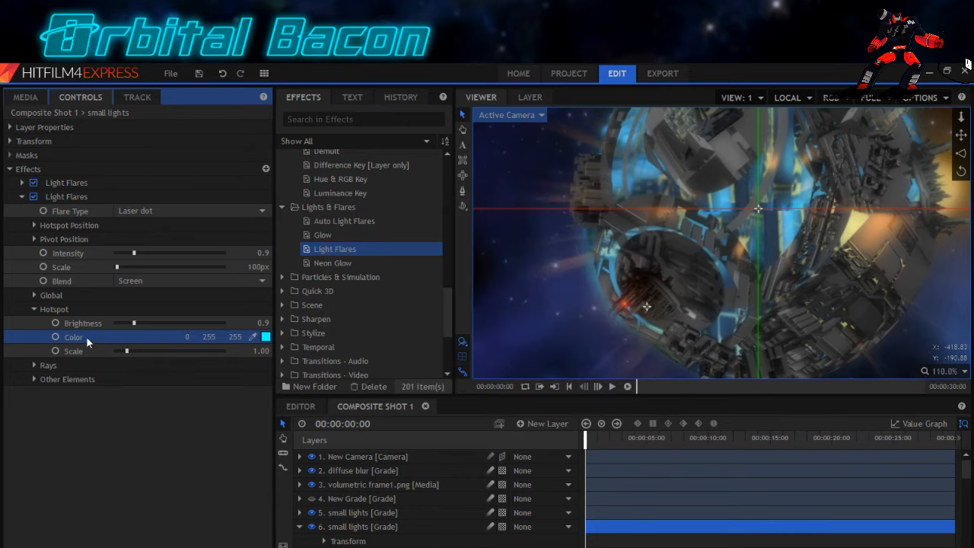
pyautogui.click(59, 185)
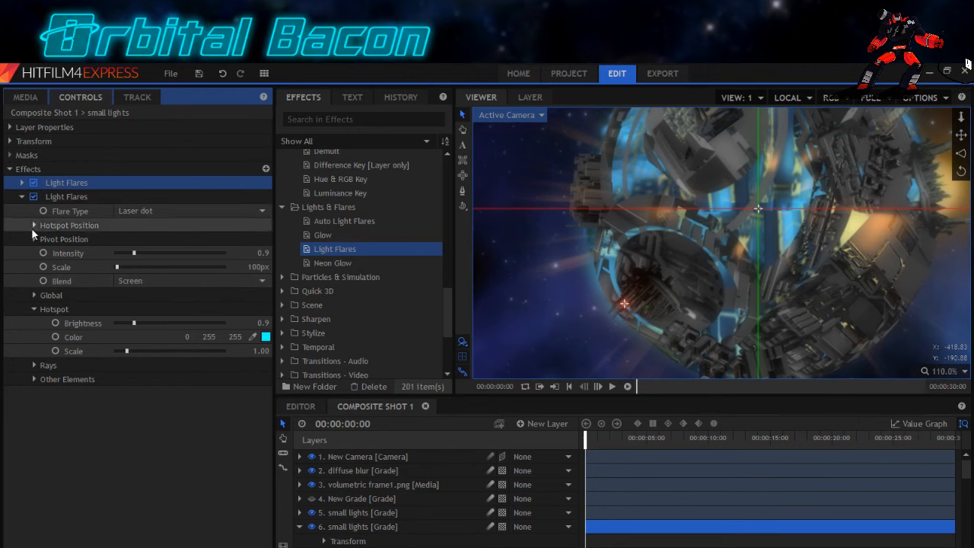
pyautogui.click(34, 296)
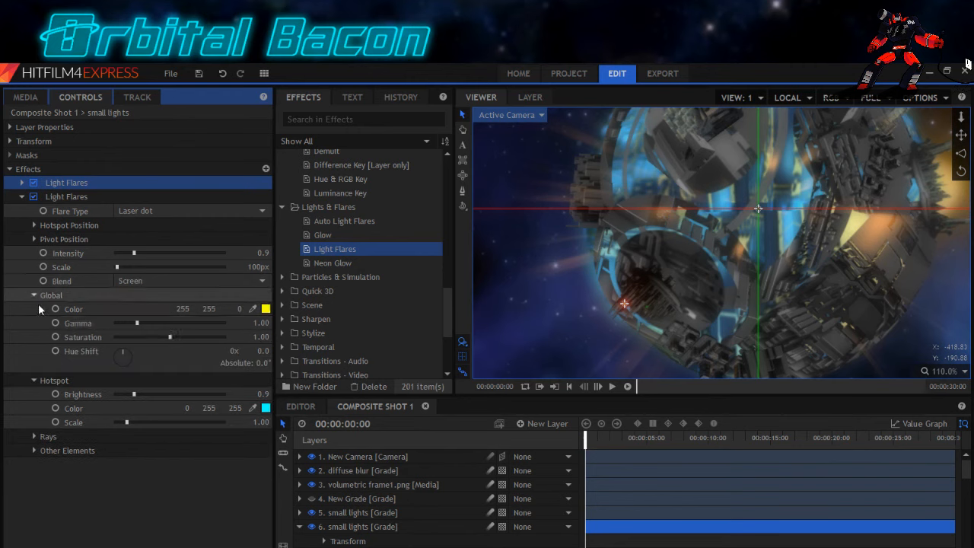
pyautogui.click(266, 309)
pyautogui.click(447, 261)
pyautogui.click(563, 431)
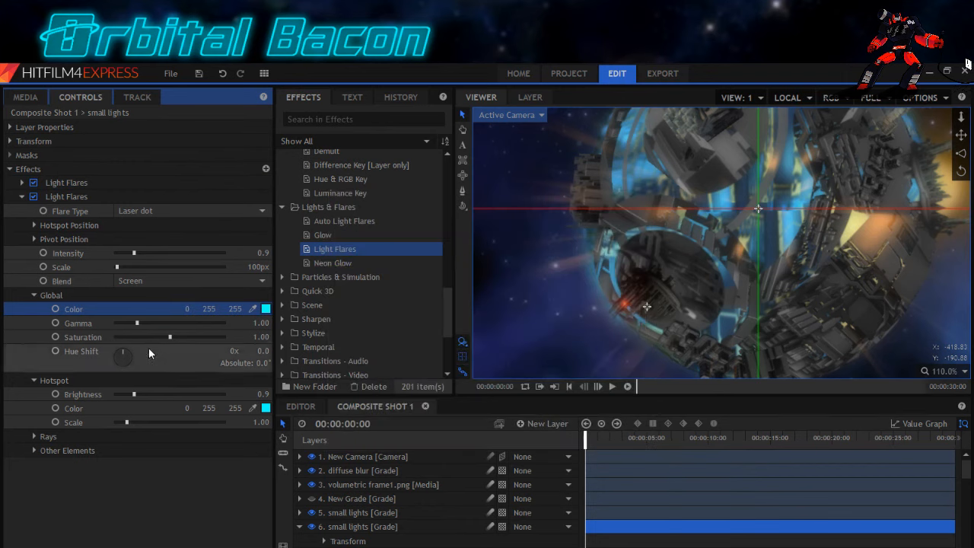
# Increase the copied flare's scale to 300px and select the original flare effect for comparison.
pyautogui.click(64, 182)
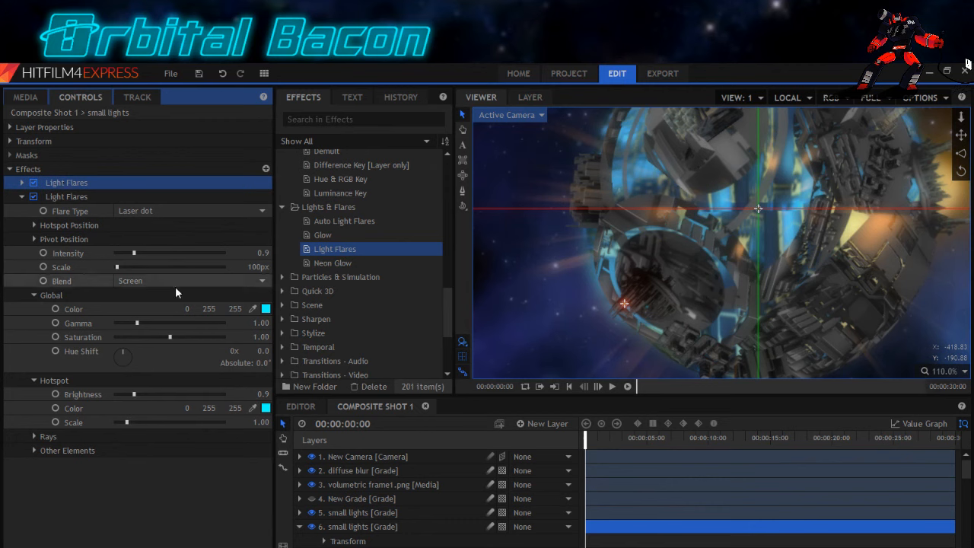
pyautogui.moveTo(117, 266); pyautogui.dragTo(118, 265)
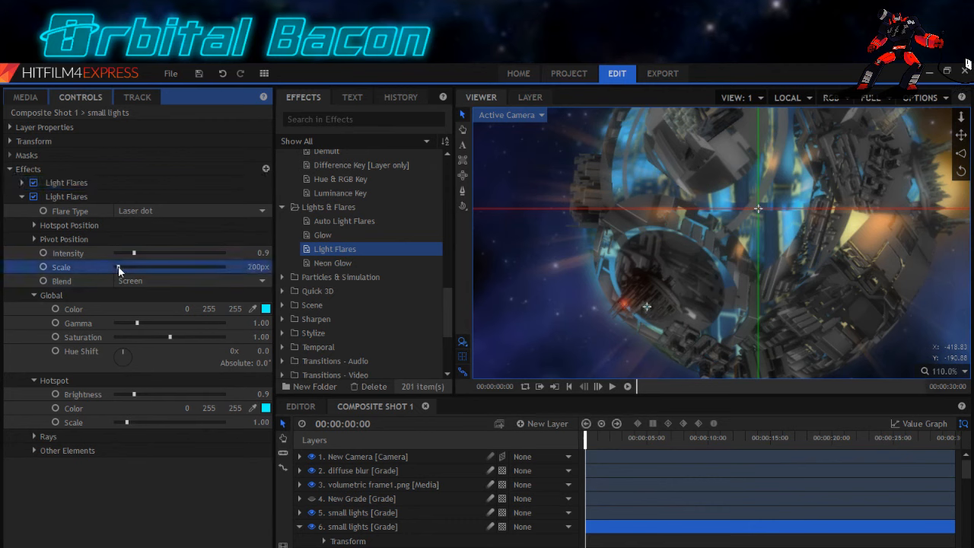
pyautogui.click(73, 185)
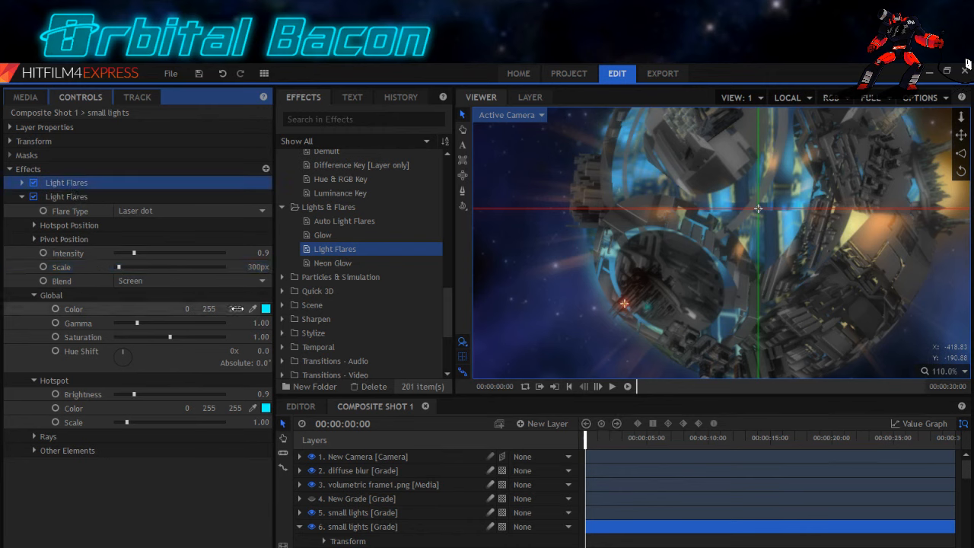
# Change the copied flare's hotspot and global colors back to yellow (#ffff00).
pyautogui.click(265, 409)
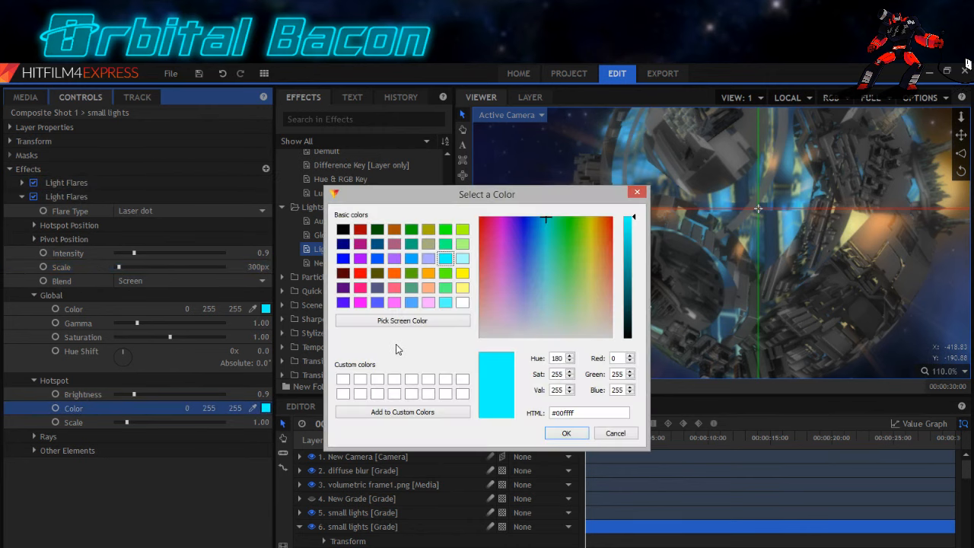
pyautogui.click(463, 274)
pyautogui.click(564, 433)
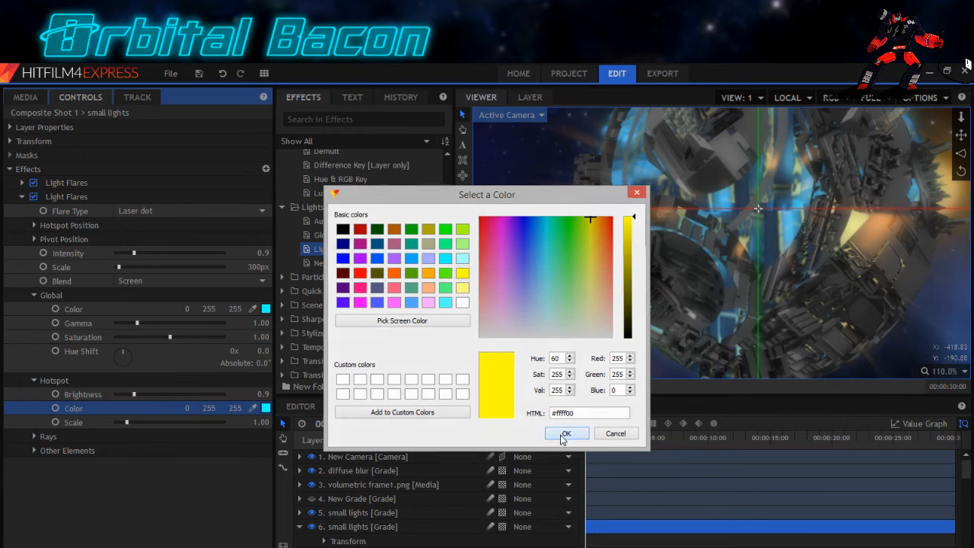
pyautogui.click(266, 309)
pyautogui.click(462, 273)
pyautogui.click(565, 433)
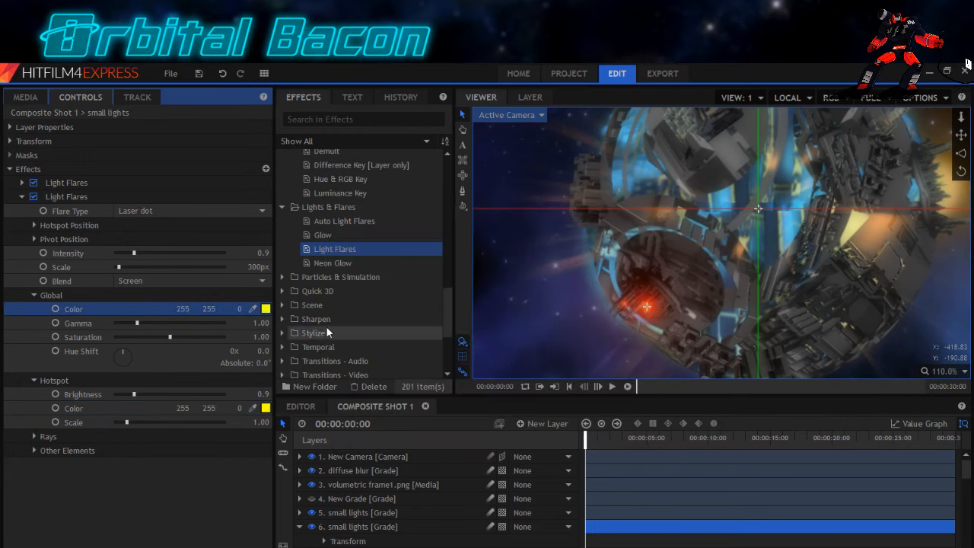
# Reduce the second flare's scale to 100px.
pyautogui.click(260, 266)
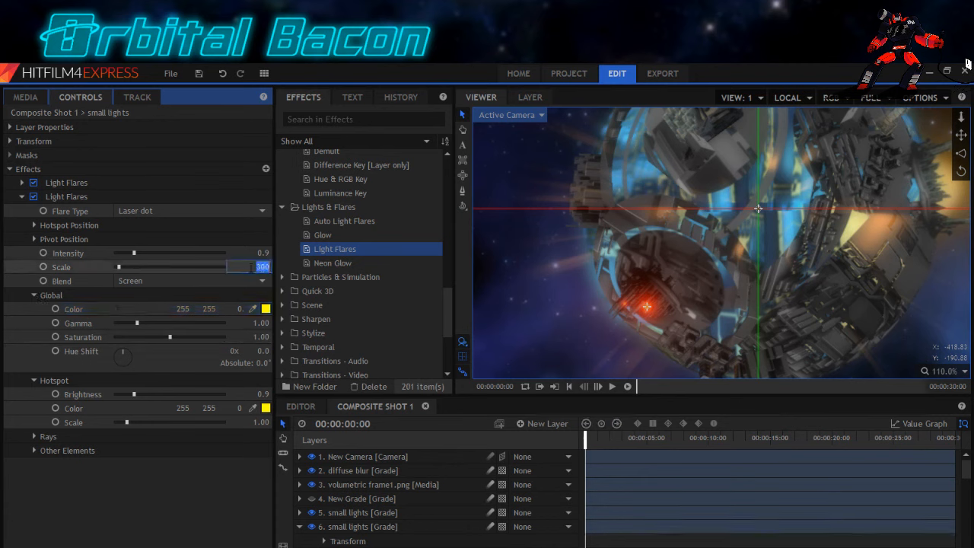
pyautogui.write('1')
pyautogui.press('Return')
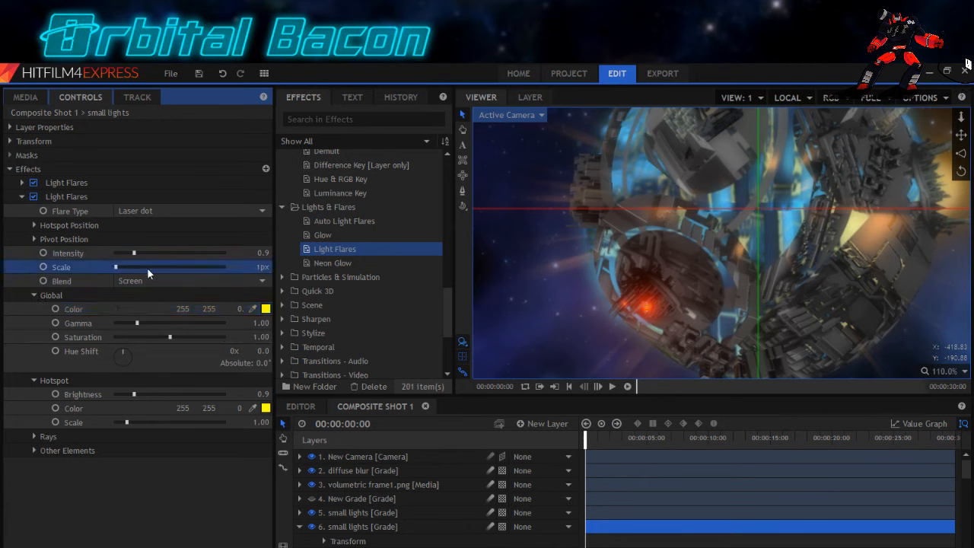
pyautogui.moveTo(115, 267); pyautogui.dragTo(116, 268)
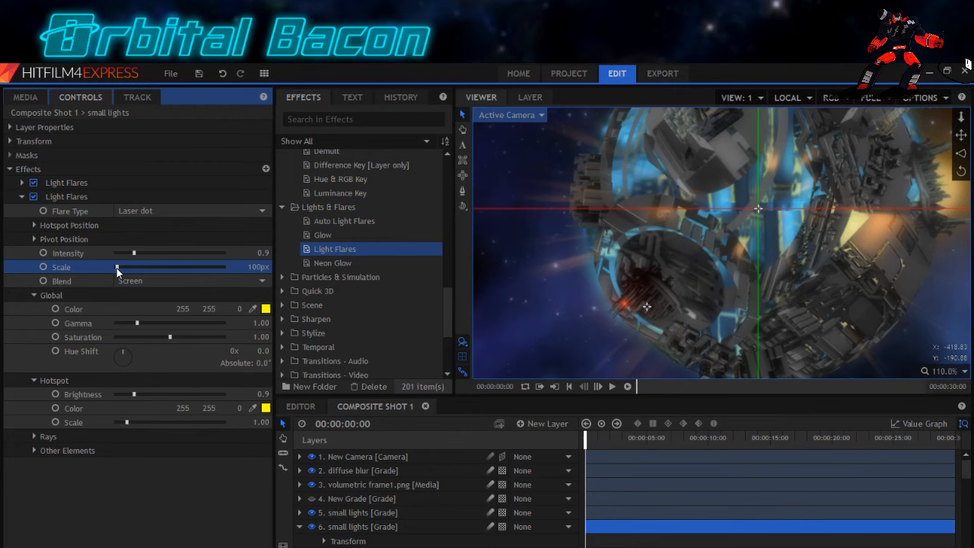
pyautogui.moveTo(114, 267); pyautogui.dragTo(115, 268)
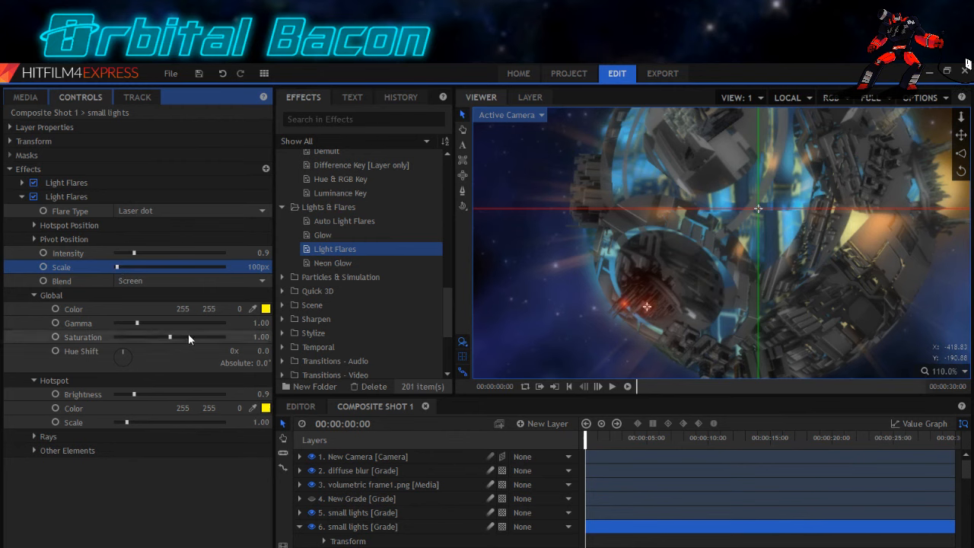
# Set the first flare's Other Elements color to pale yellow (255, 255, 127).
pyautogui.click(70, 183)
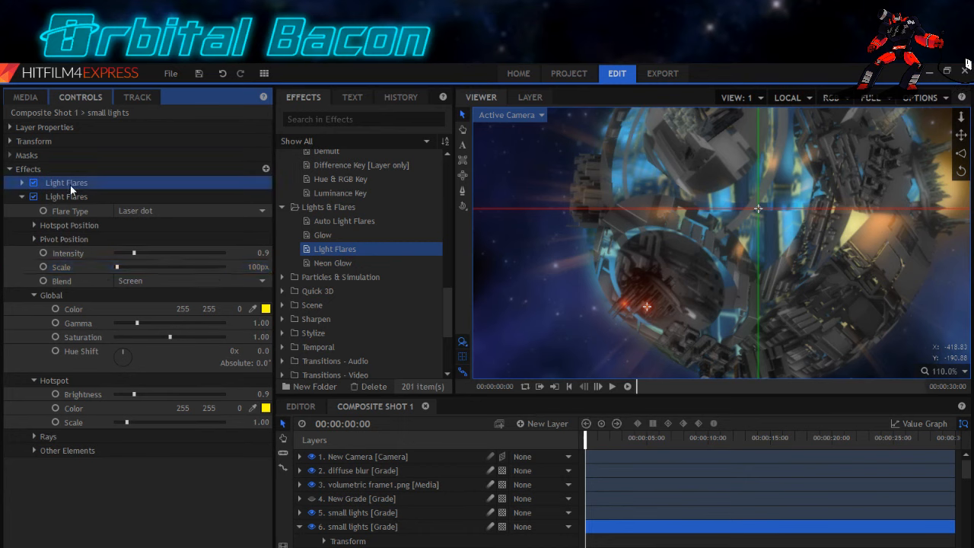
pyautogui.click(22, 182)
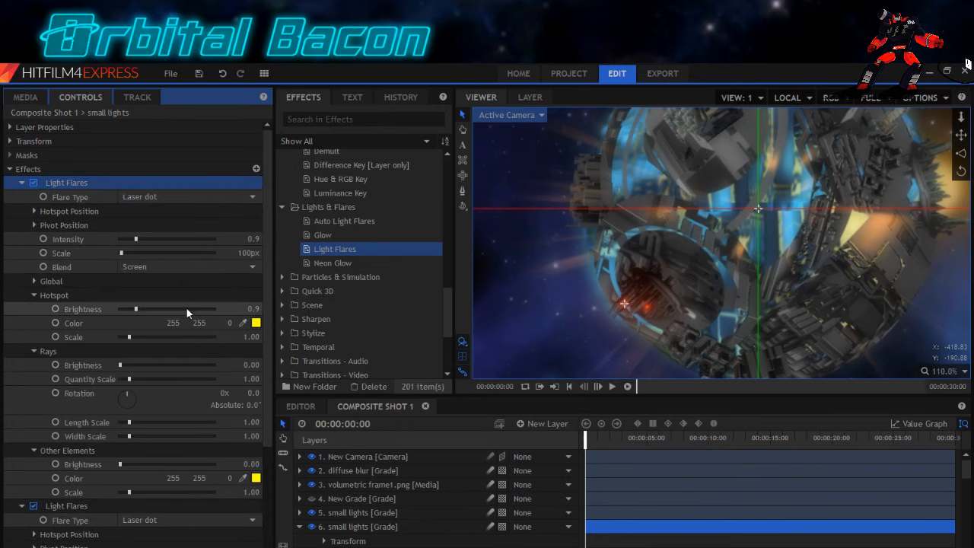
pyautogui.click(259, 476)
pyautogui.click(259, 478)
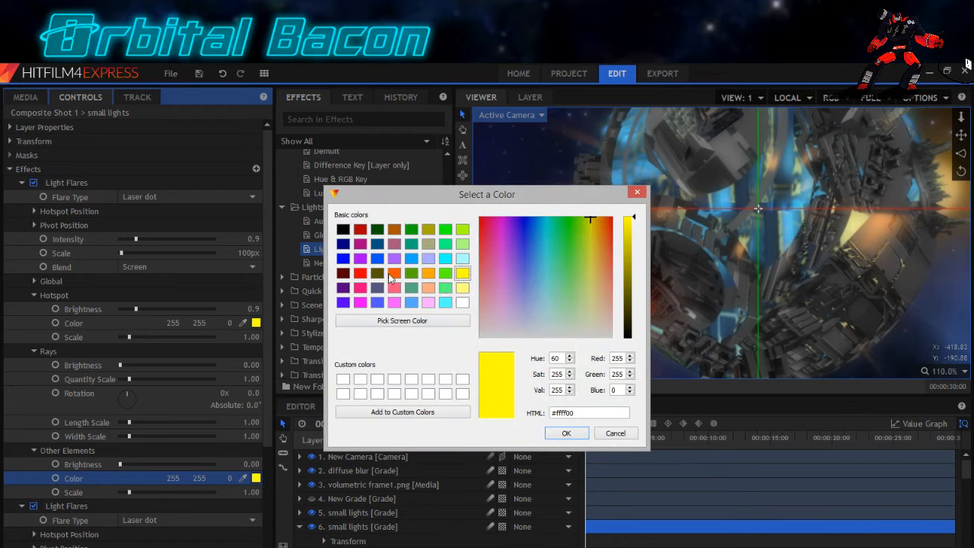
pyautogui.click(462, 289)
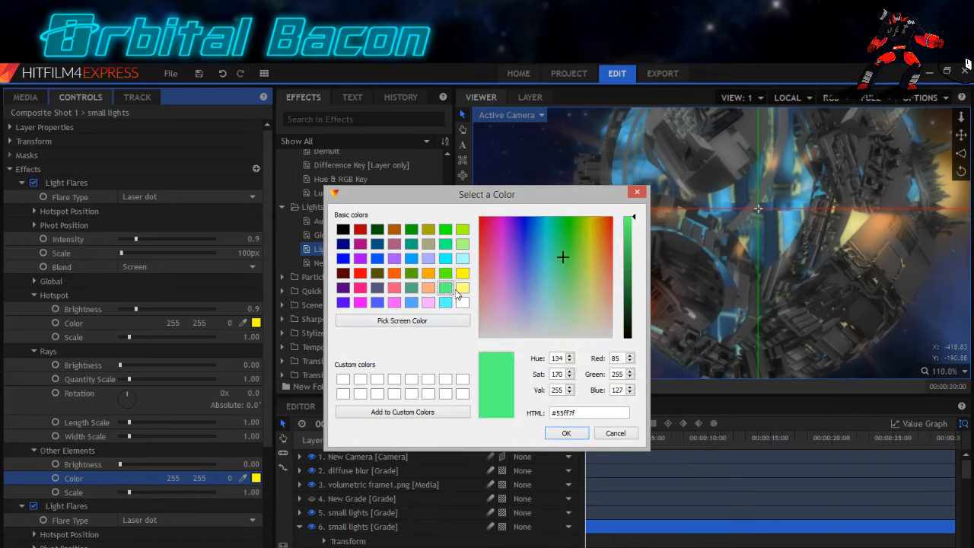
pyautogui.click(566, 433)
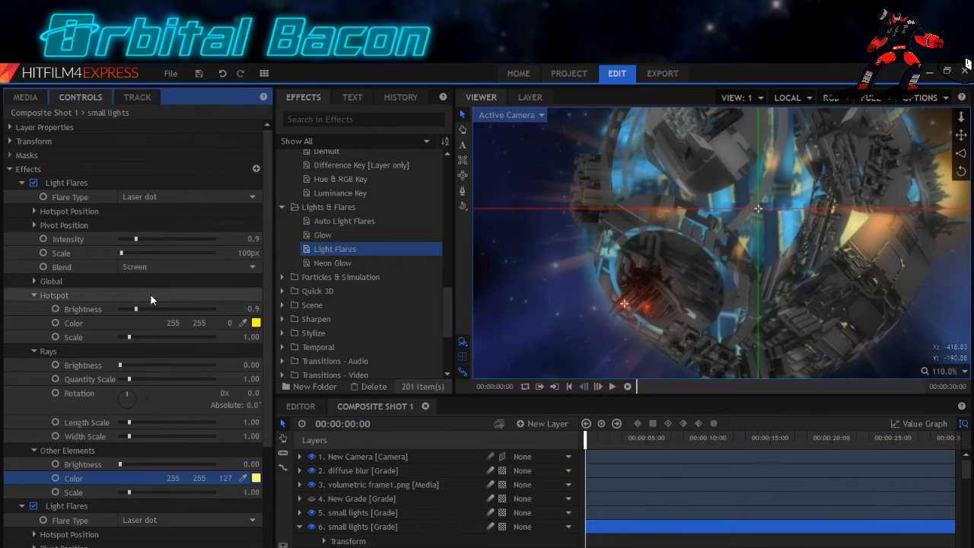
# Change the first flare's hotspot color and Other Elements color to white (255, 255, 255).
pyautogui.click(70, 128)
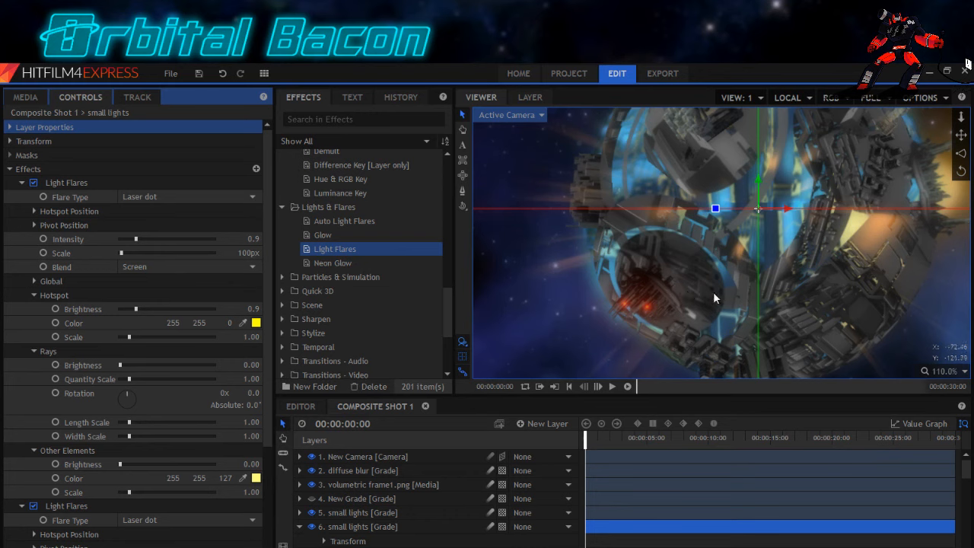
pyautogui.scroll(-5, 685, 290)
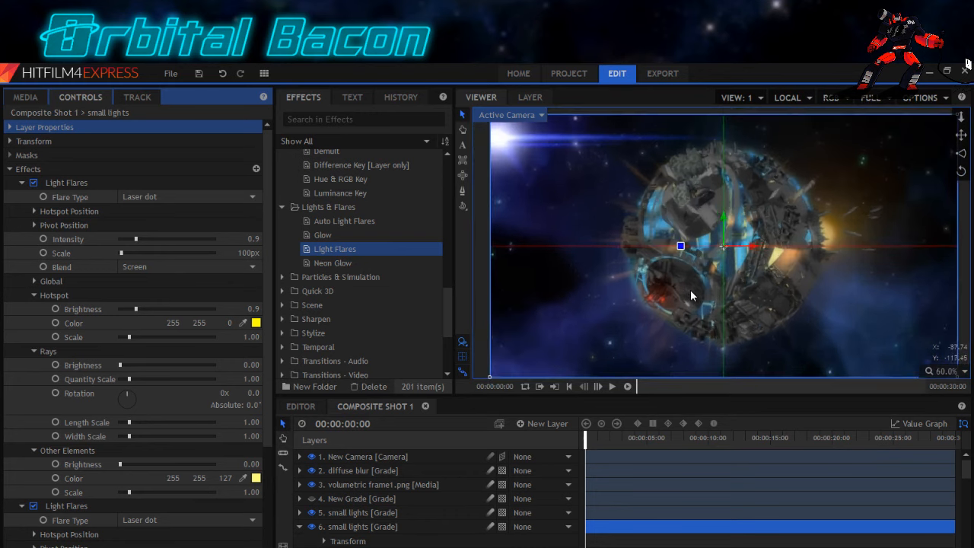
pyautogui.scroll(4, 692, 289)
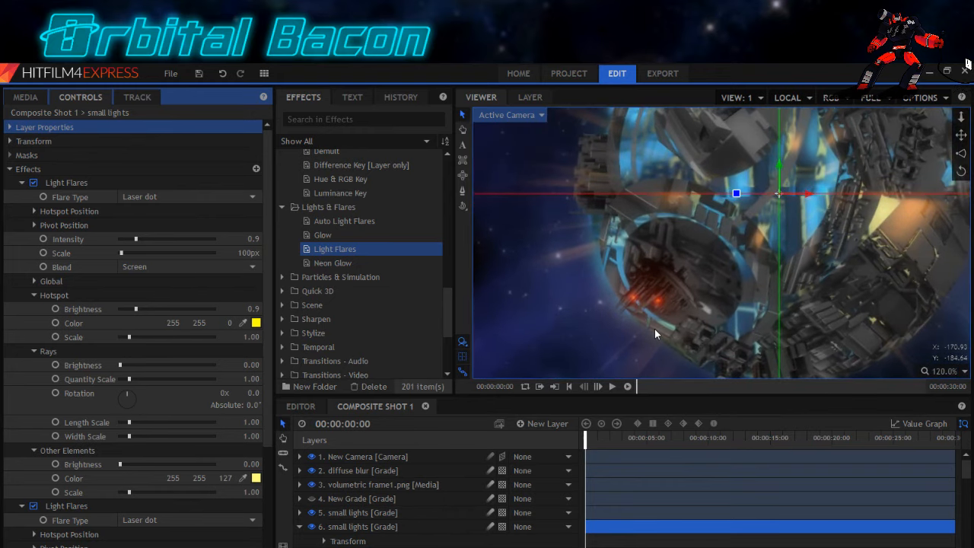
pyautogui.click(256, 323)
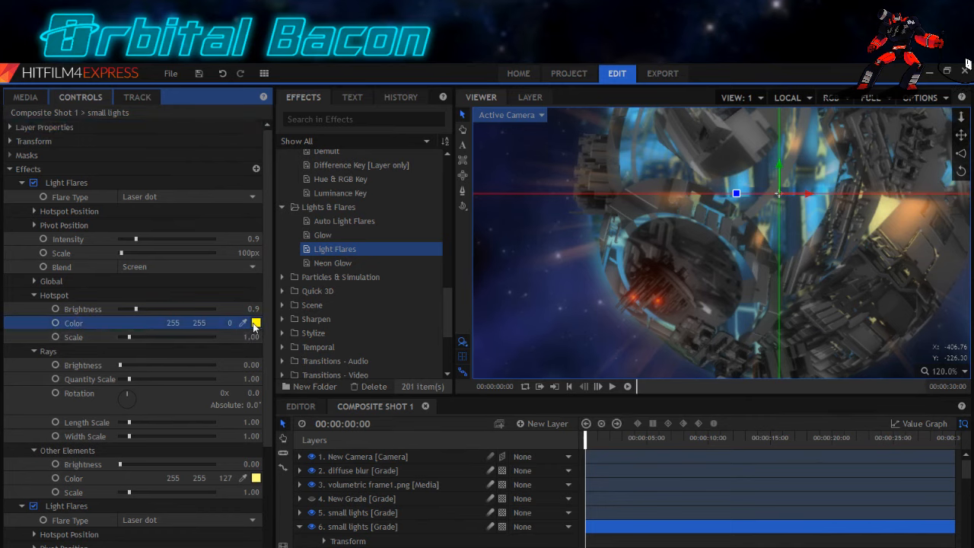
pyautogui.click(575, 437)
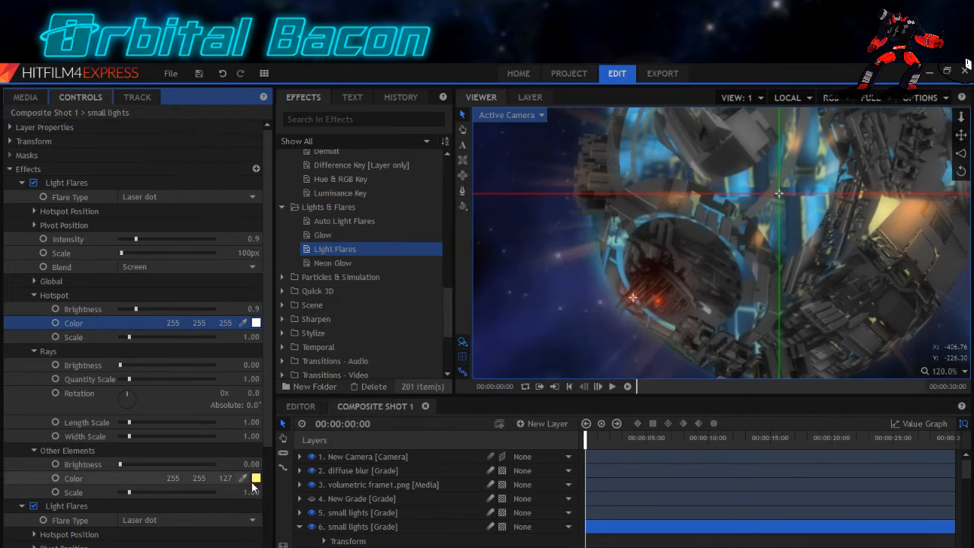
pyautogui.click(256, 478)
pyautogui.click(464, 301)
pyautogui.click(564, 434)
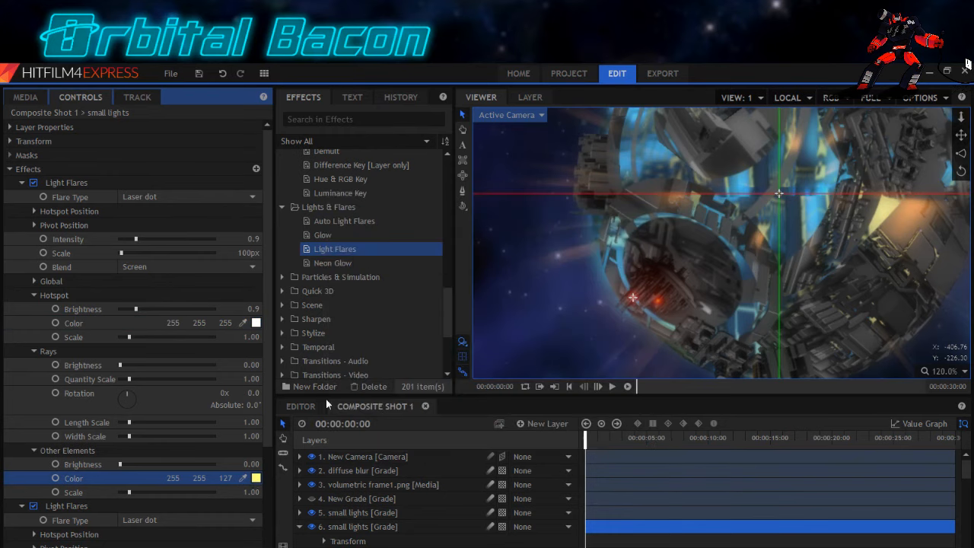
# Change the second flare's global and hotspot colors to white (#ffffff).
pyautogui.click(22, 183)
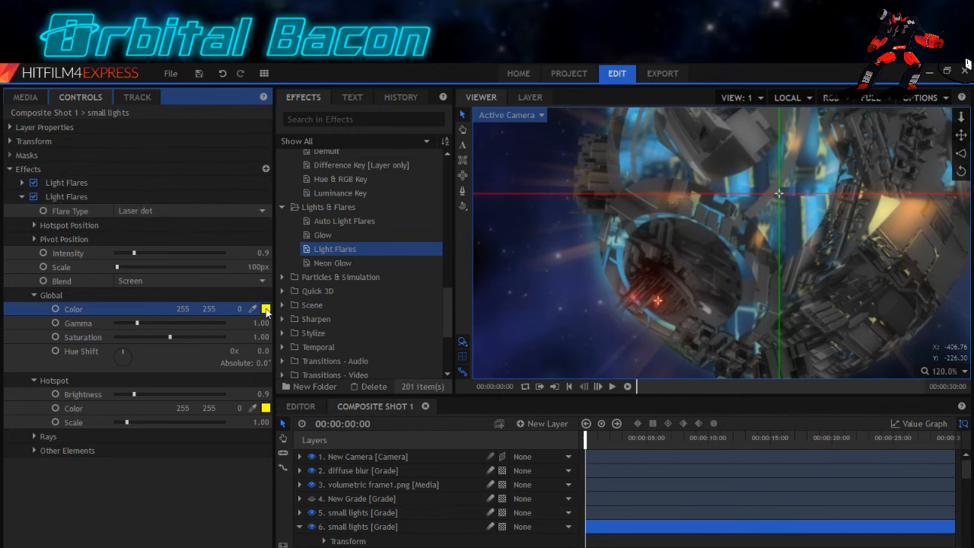
pyautogui.click(266, 310)
pyautogui.click(462, 302)
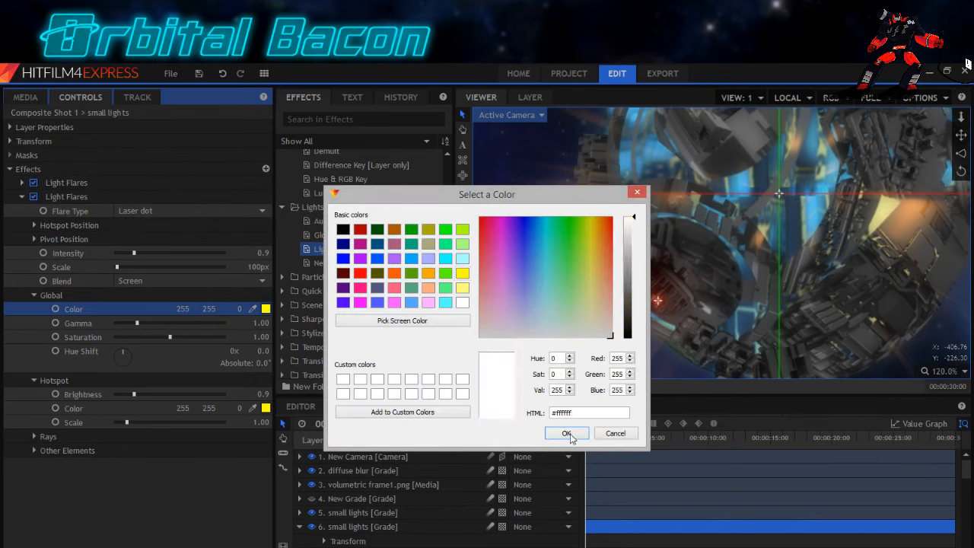
pyautogui.click(567, 434)
pyautogui.click(266, 411)
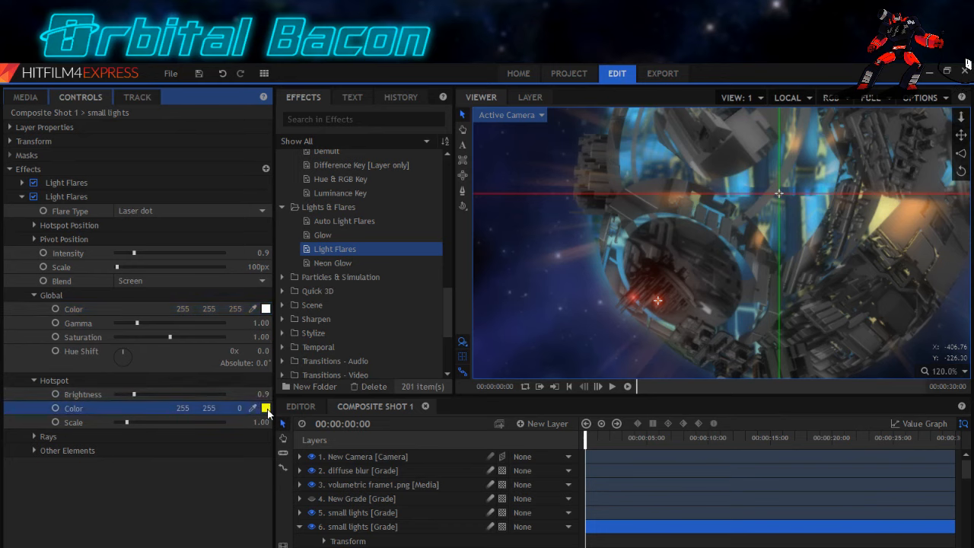
pyautogui.click(266, 409)
pyautogui.click(462, 303)
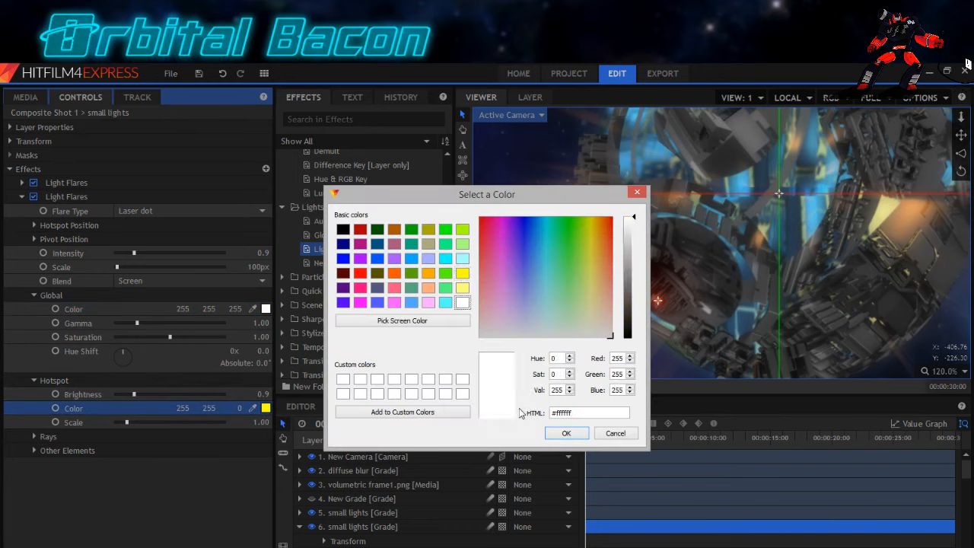
pyautogui.click(566, 434)
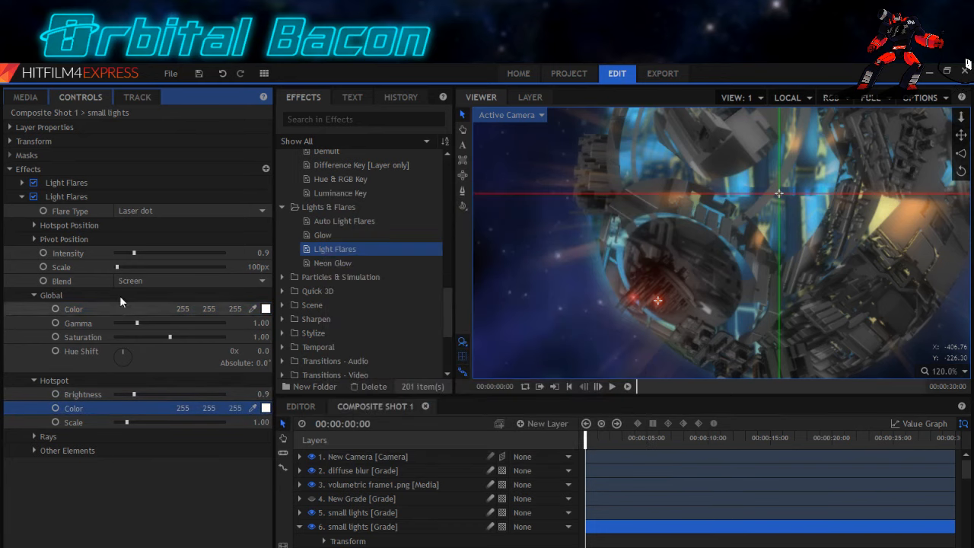
# Check the crater lights against the whole planet and set the second flare's scale to 50px.
pyautogui.click(72, 184)
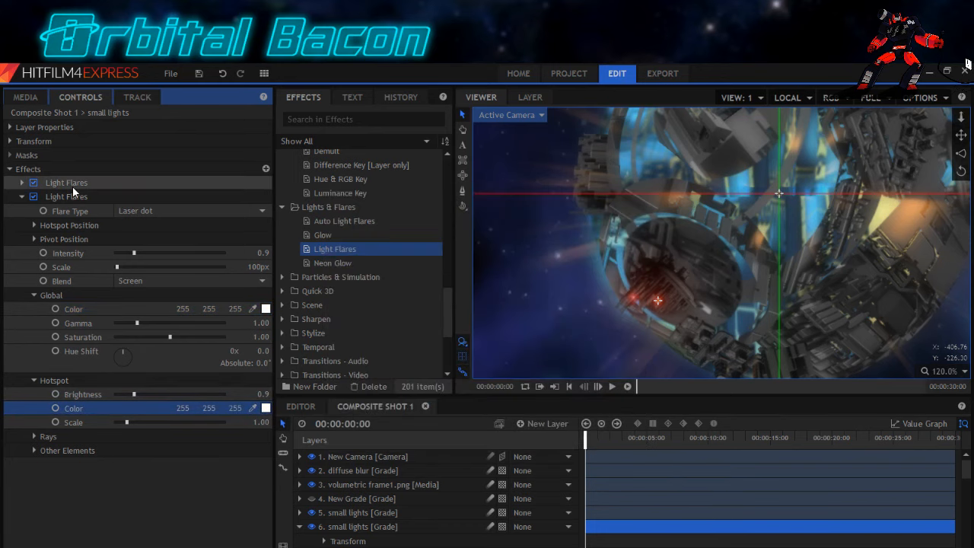
pyautogui.click(50, 142)
pyautogui.scroll(-1, 725, 271)
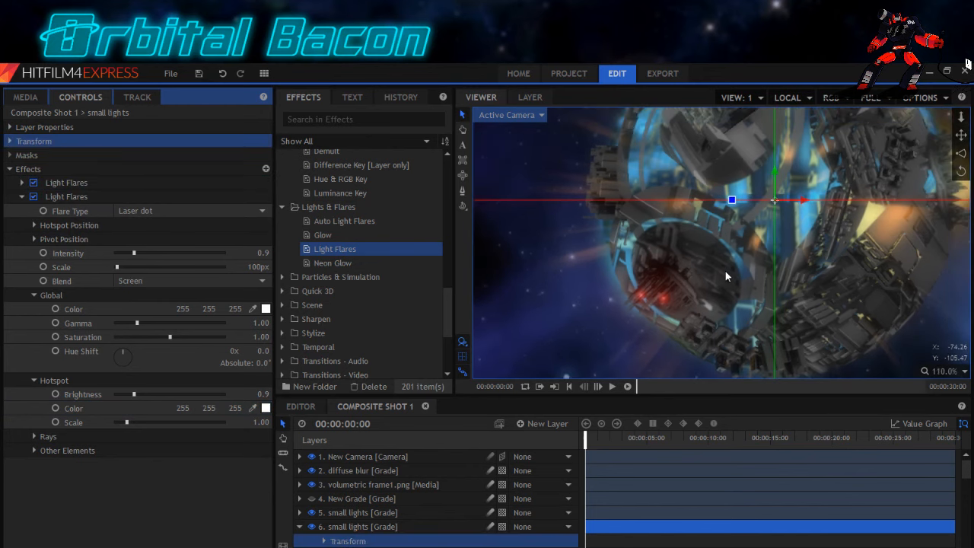
pyautogui.scroll(-5, 725, 271)
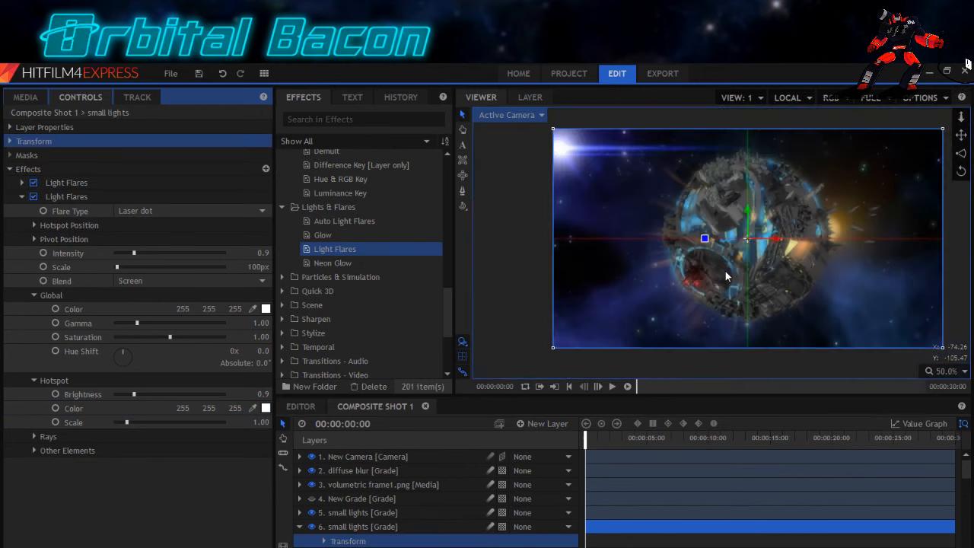
pyautogui.scroll(1, 725, 271)
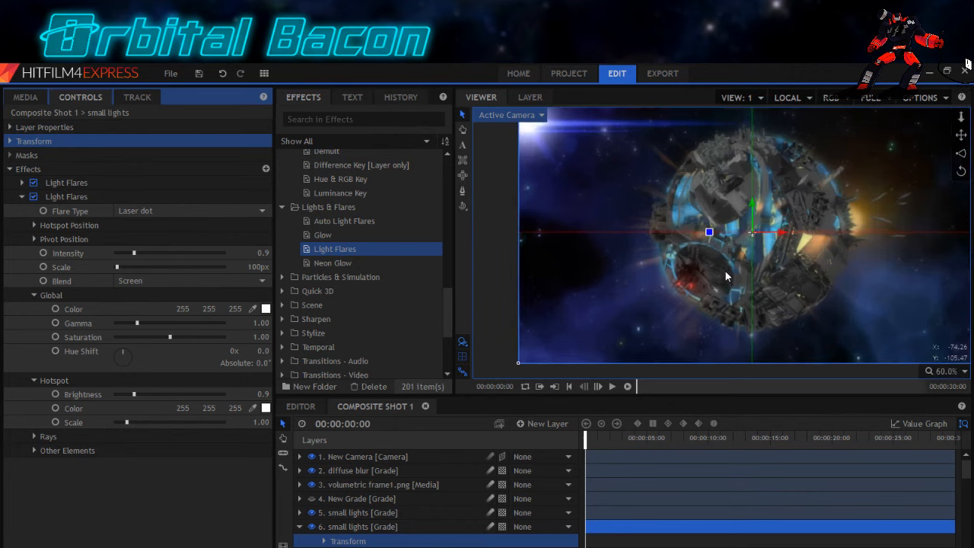
pyautogui.click(252, 268)
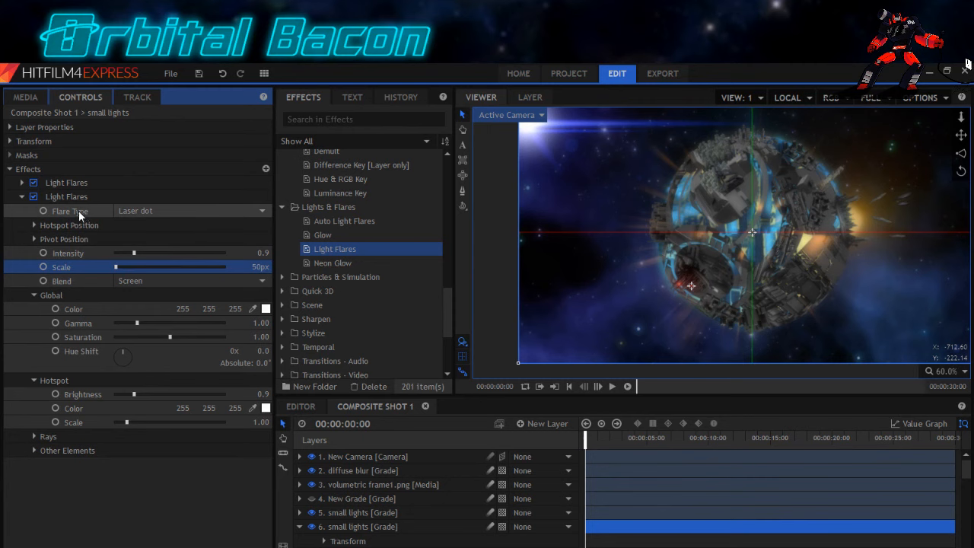
# Set the first flare's scale to 50px and deselect the effect to hide its position marker.
pyautogui.click(61, 184)
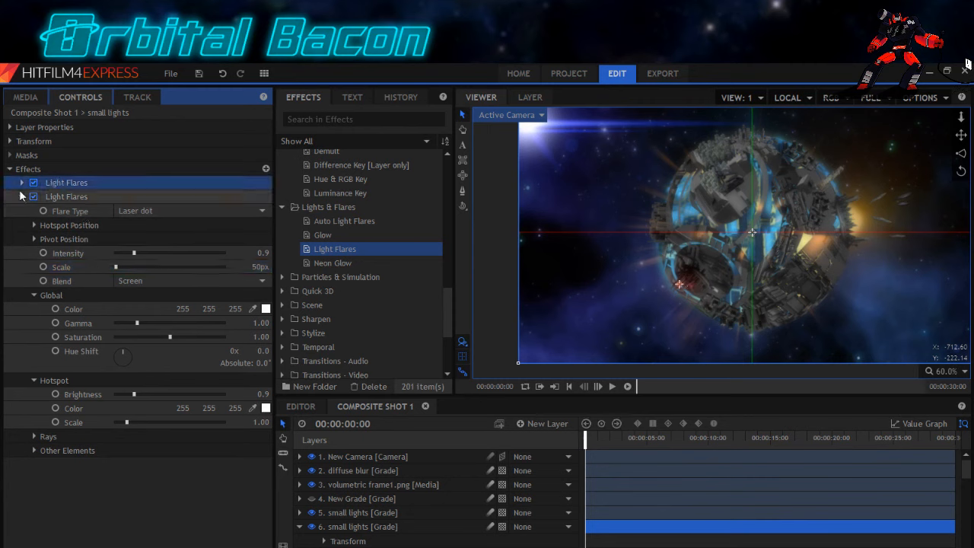
pyautogui.click(22, 185)
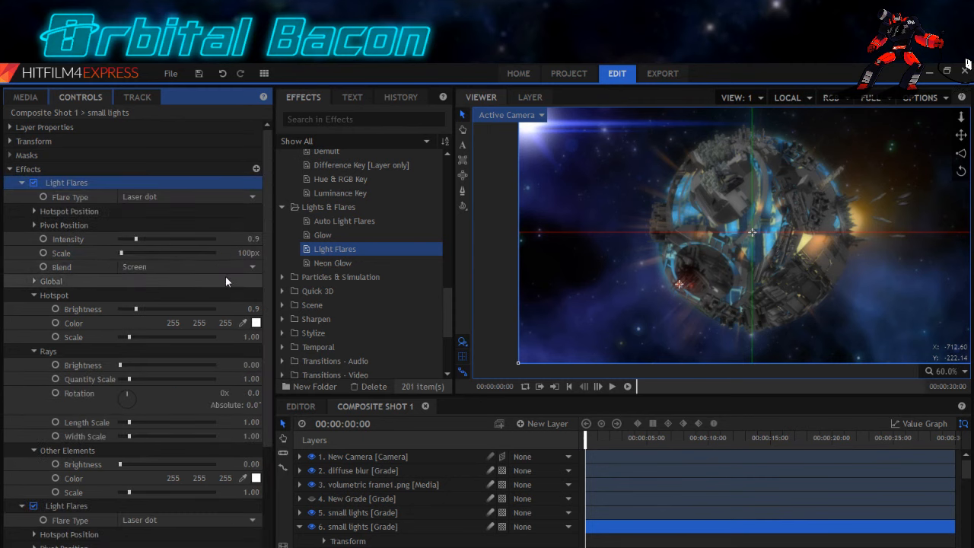
pyautogui.click(251, 253)
pyautogui.write('50')
pyautogui.press('Return')
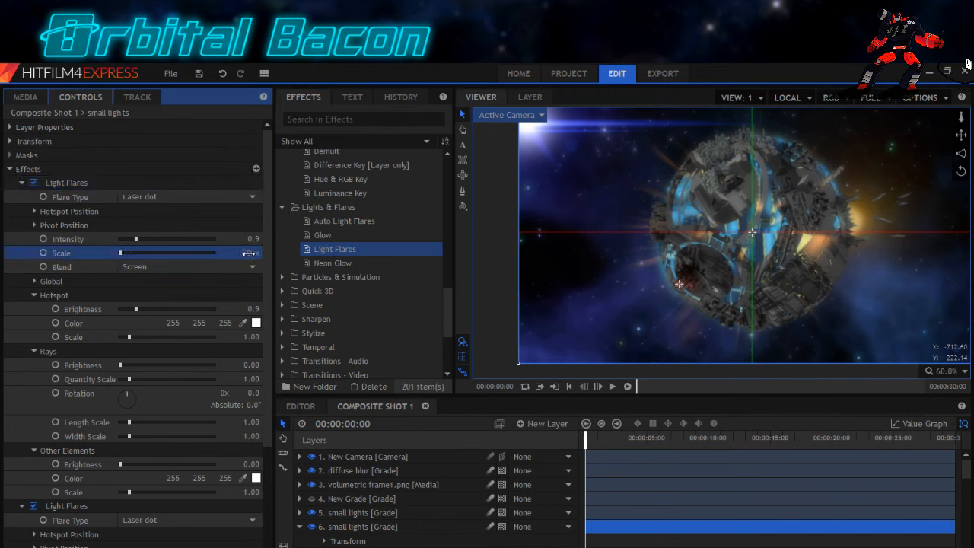
pyautogui.click(36, 129)
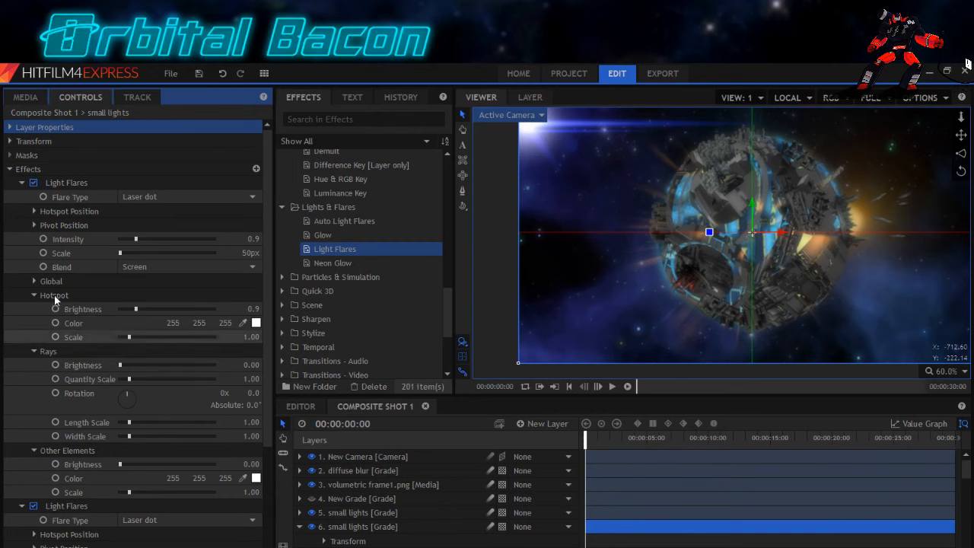
# Duplicate the second Light Flares effect on the small lights layer and expand the new copy's settings.
pyautogui.click(22, 183)
pyautogui.click(21, 197)
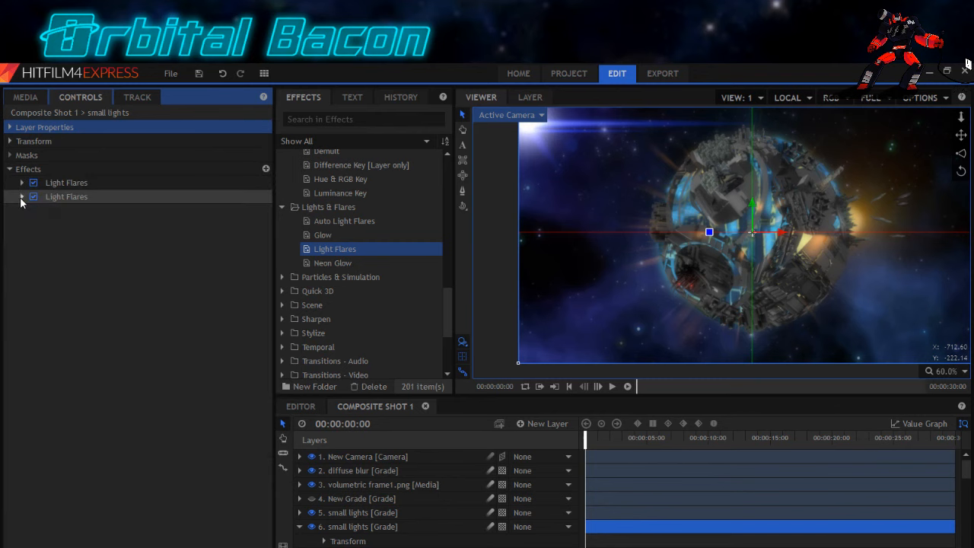
pyautogui.click(72, 197)
pyautogui.rightClick(72, 198)
pyautogui.click(84, 252)
pyautogui.click(22, 211)
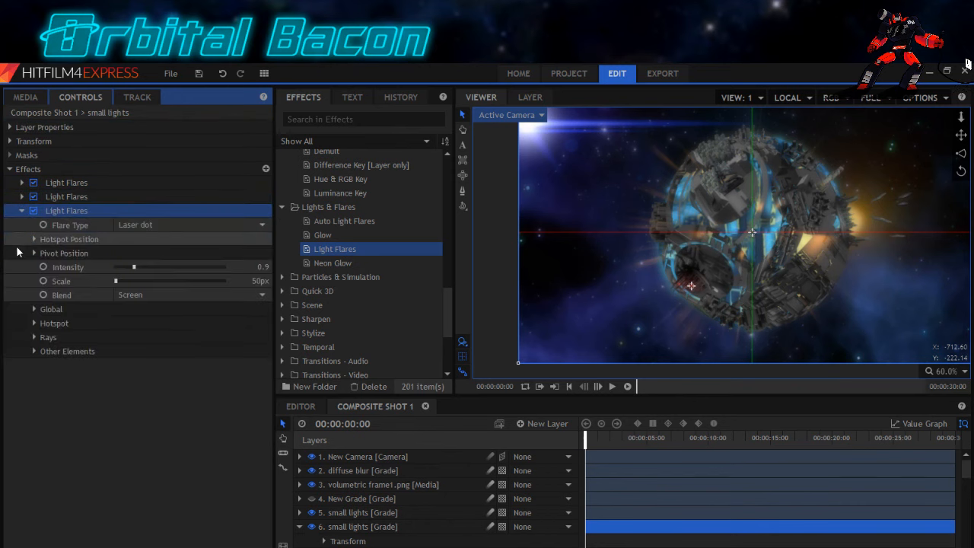
# Move the third flare's hotspot slightly to the right of the second light inside the round crater.
pyautogui.click(53, 242)
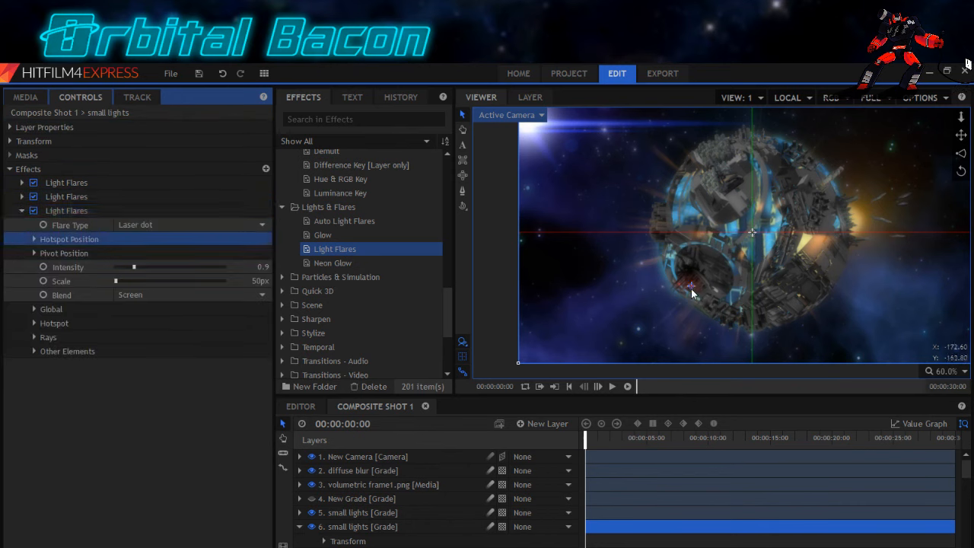
pyautogui.scroll(1, 693, 293)
pyautogui.scroll(1, 707, 290)
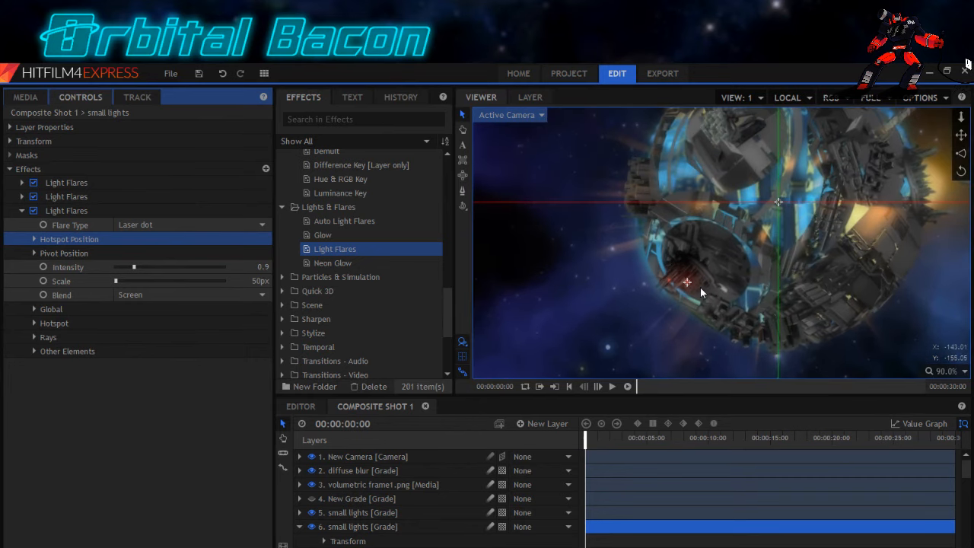
pyautogui.scroll(1, 700, 287)
pyautogui.click(688, 286)
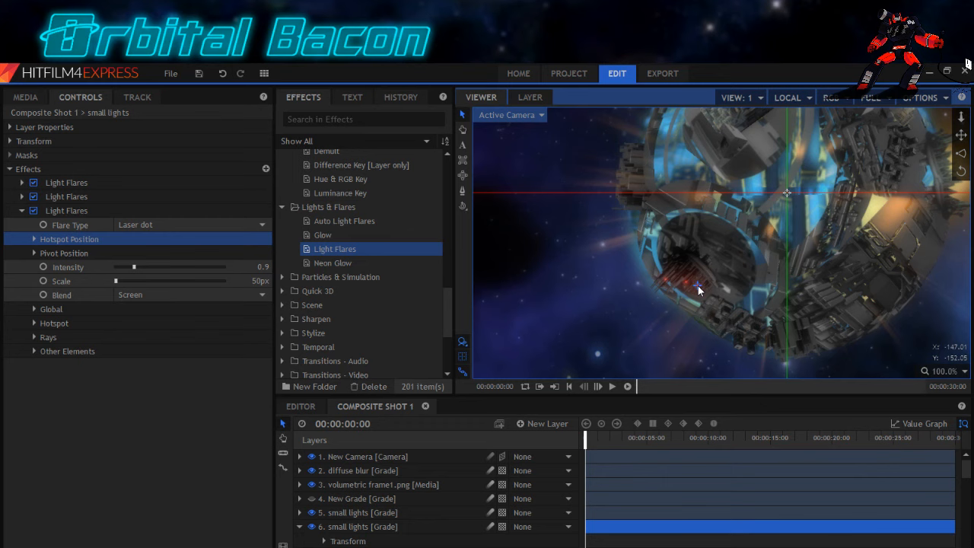
# Set both the global color and the hotspot color of the third light flare to green (0, 255, 0).
pyautogui.click(31, 323)
pyautogui.click(34, 309)
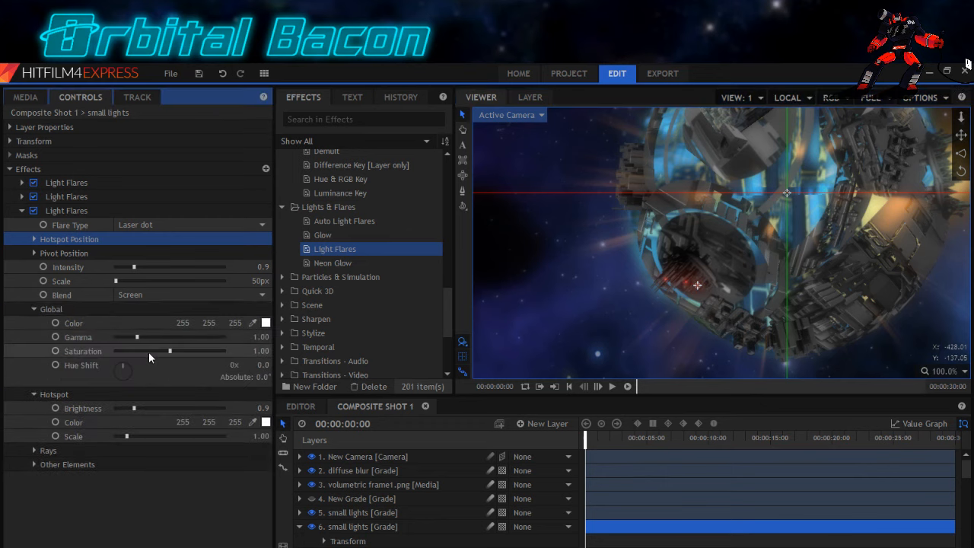
pyautogui.click(265, 323)
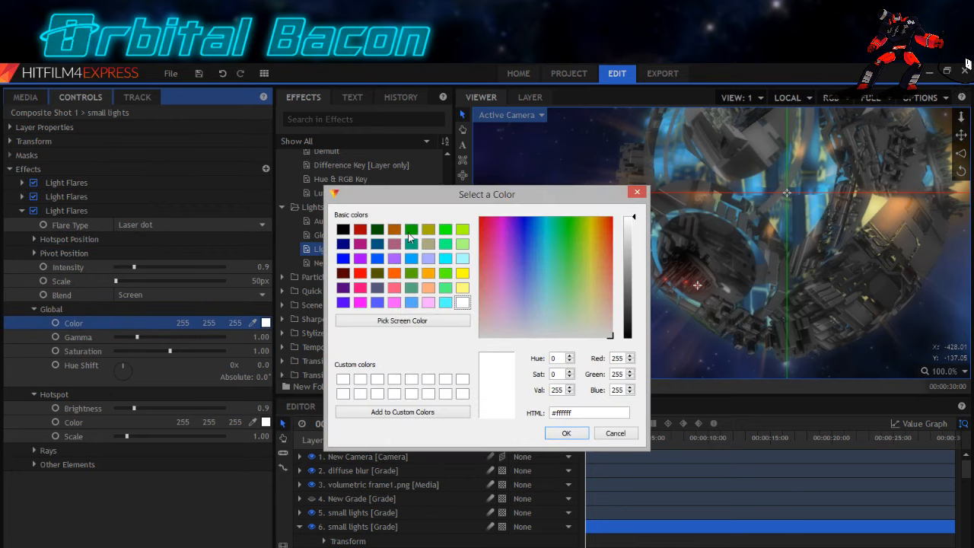
pyautogui.click(445, 229)
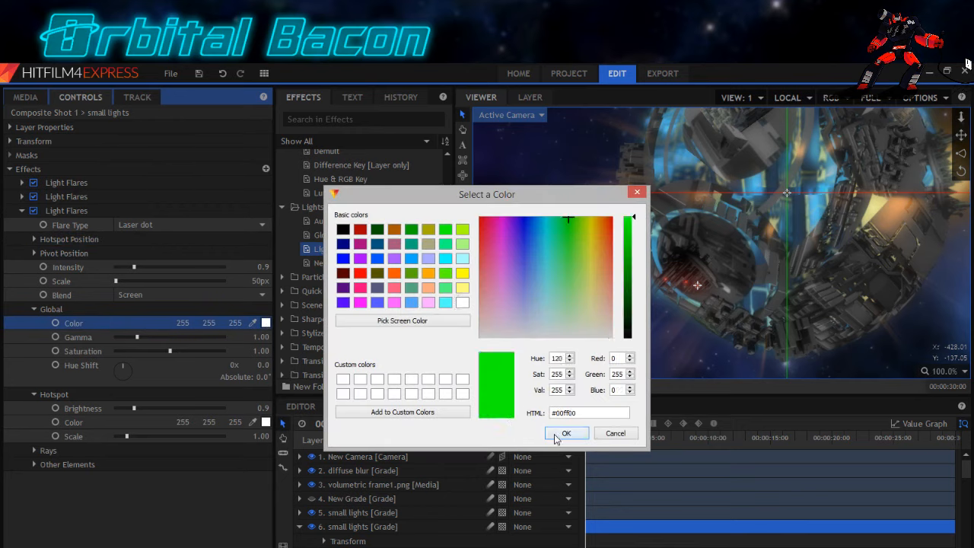
pyautogui.click(567, 433)
pyautogui.click(266, 422)
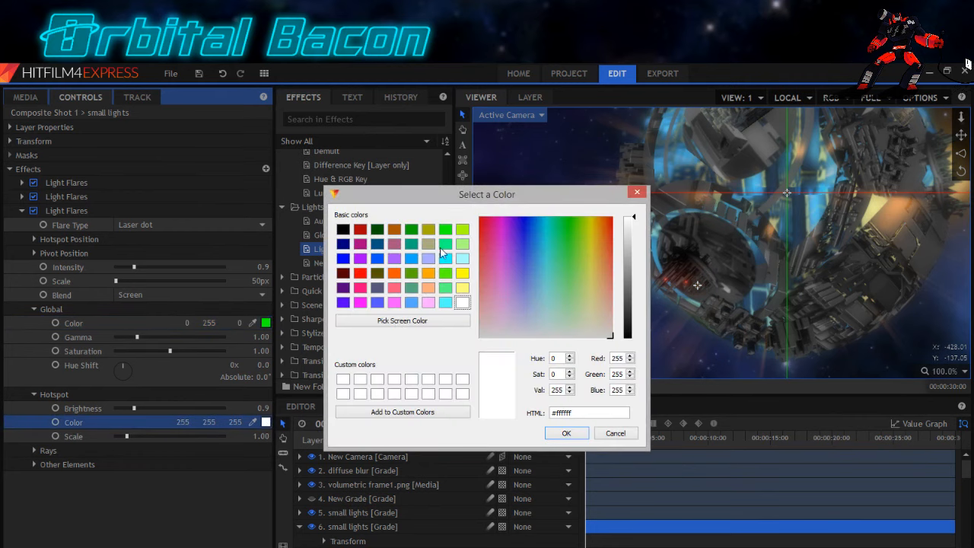
pyautogui.click(445, 231)
pyautogui.click(563, 433)
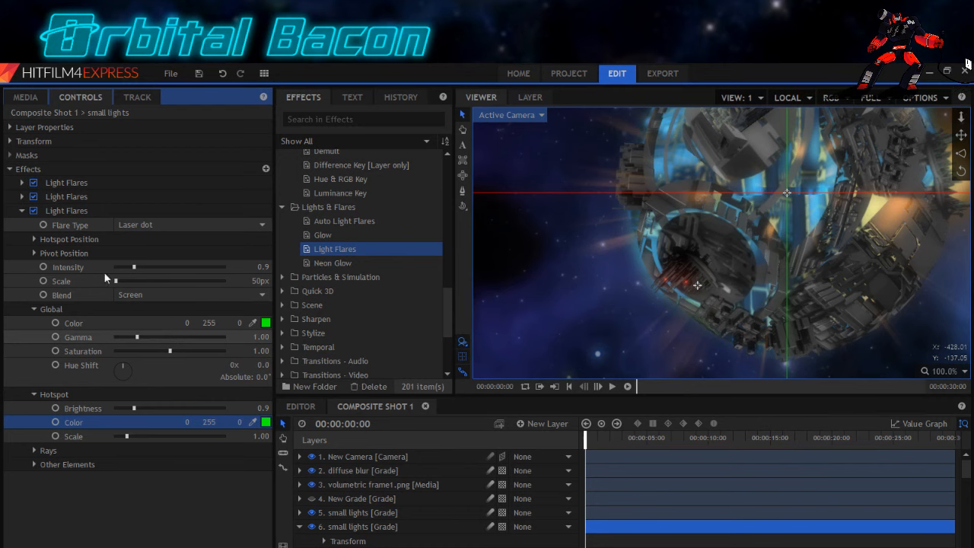
# Set both the hotspot color and the global color of the second light flare to yellow (255, 255, 0).
pyautogui.click(21, 196)
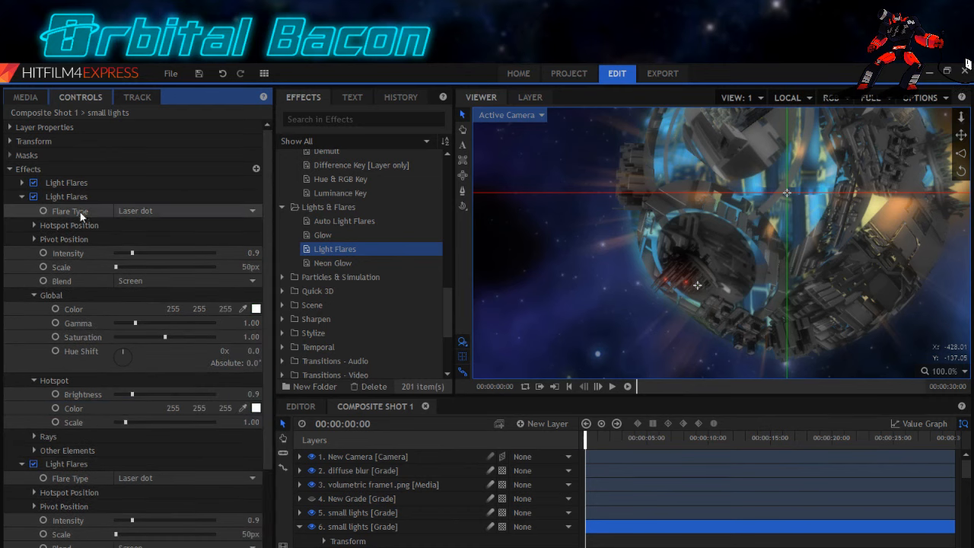
pyautogui.click(257, 409)
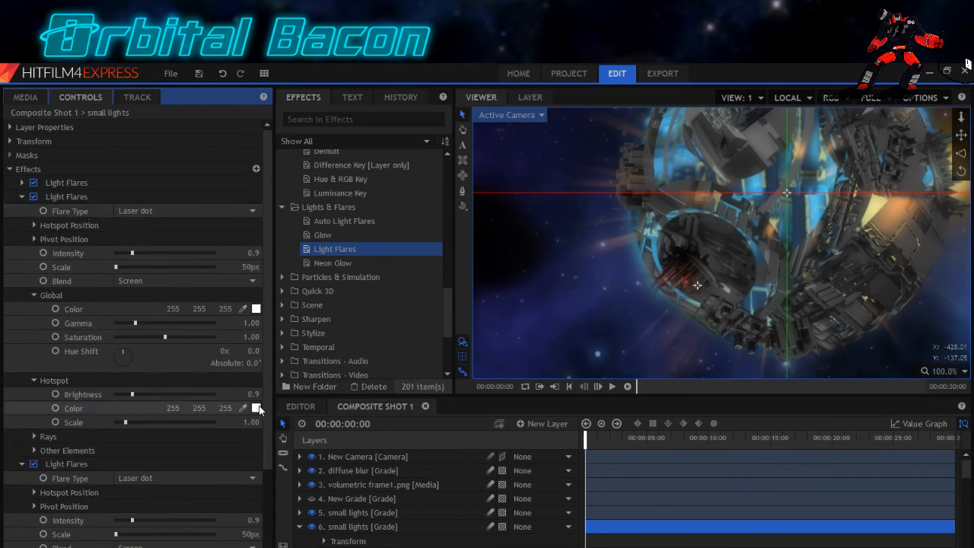
pyautogui.click(462, 273)
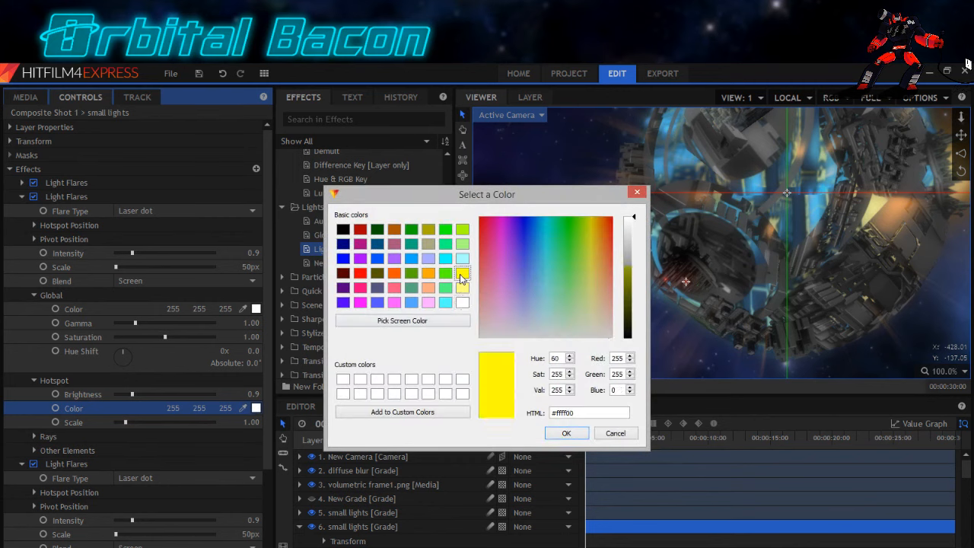
pyautogui.click(564, 433)
pyautogui.click(257, 309)
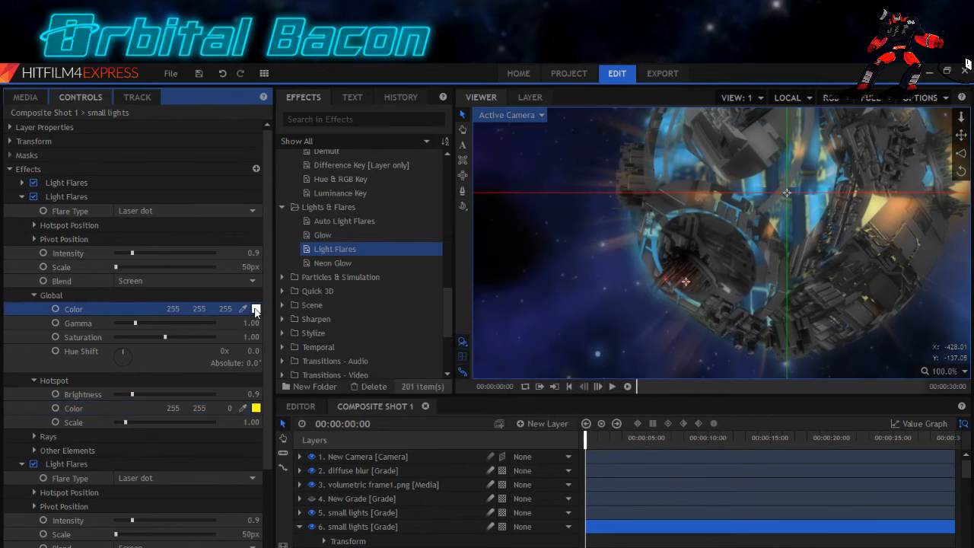
pyautogui.click(462, 273)
pyautogui.click(561, 433)
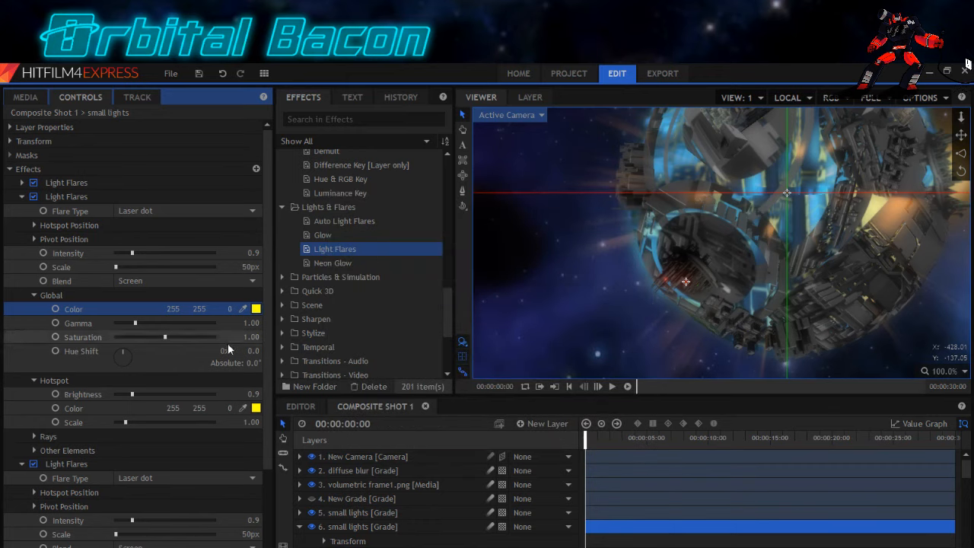
# Set the green third flare's scale to 100px and deselect the flare effects to hide their position markers.
pyautogui.click(217, 547)
pyautogui.scroll(-2, 217, 544)
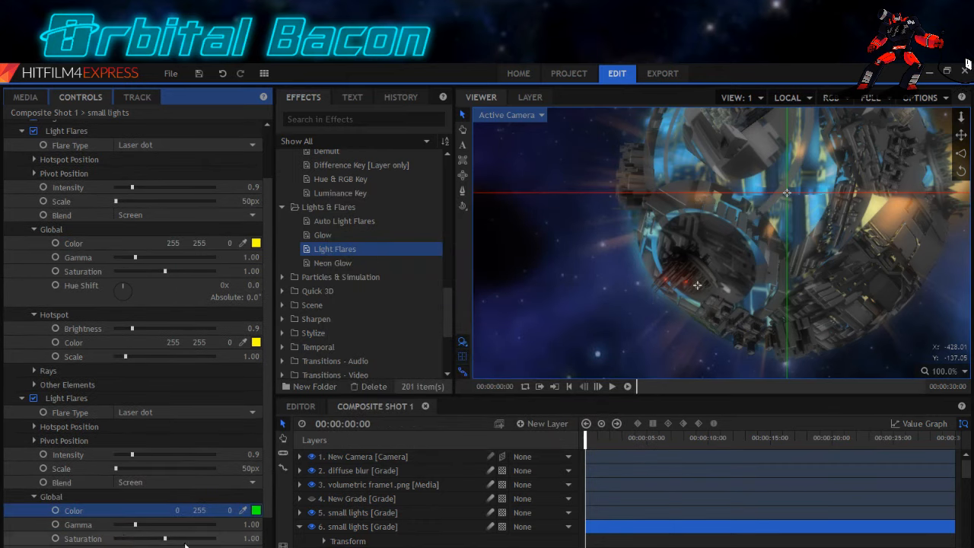
pyautogui.click(251, 468)
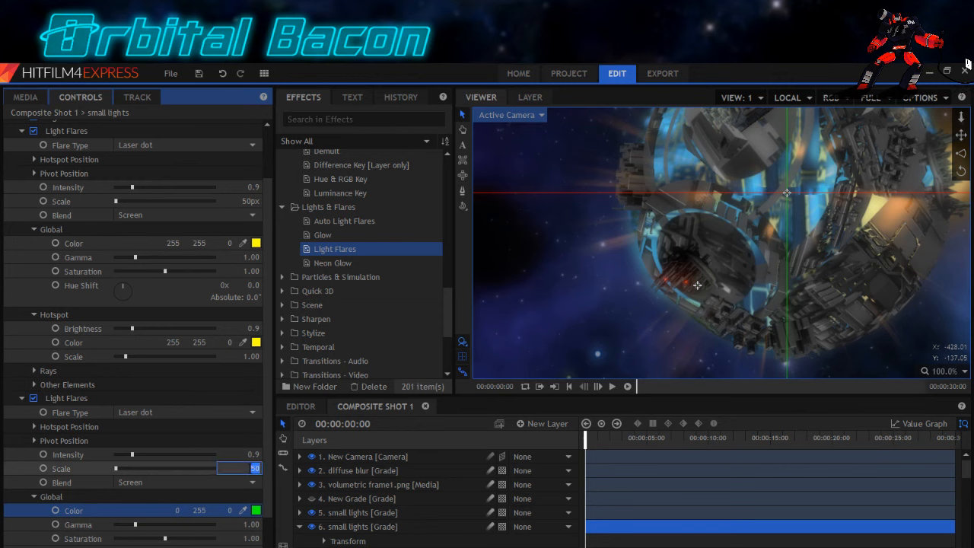
pyautogui.write('100')
pyautogui.press('Return')
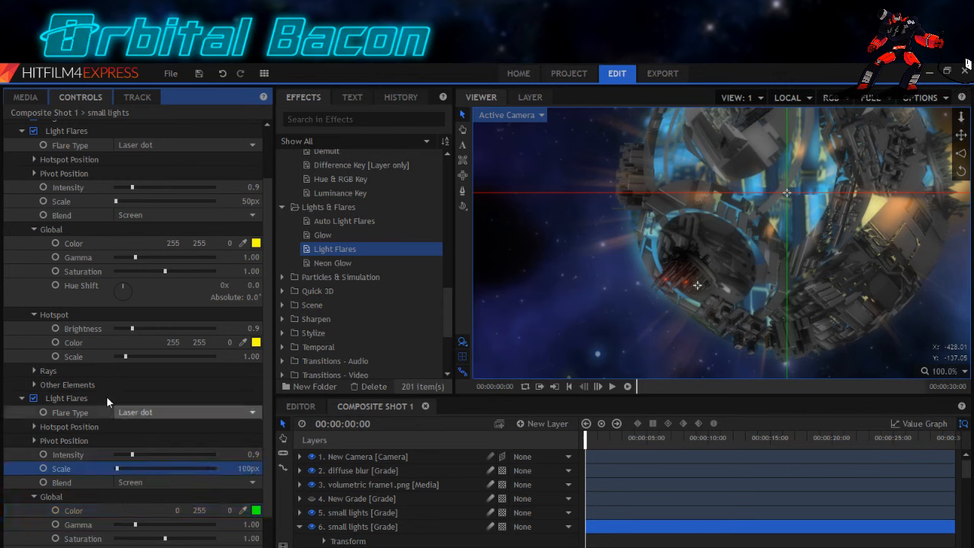
pyautogui.click(59, 127)
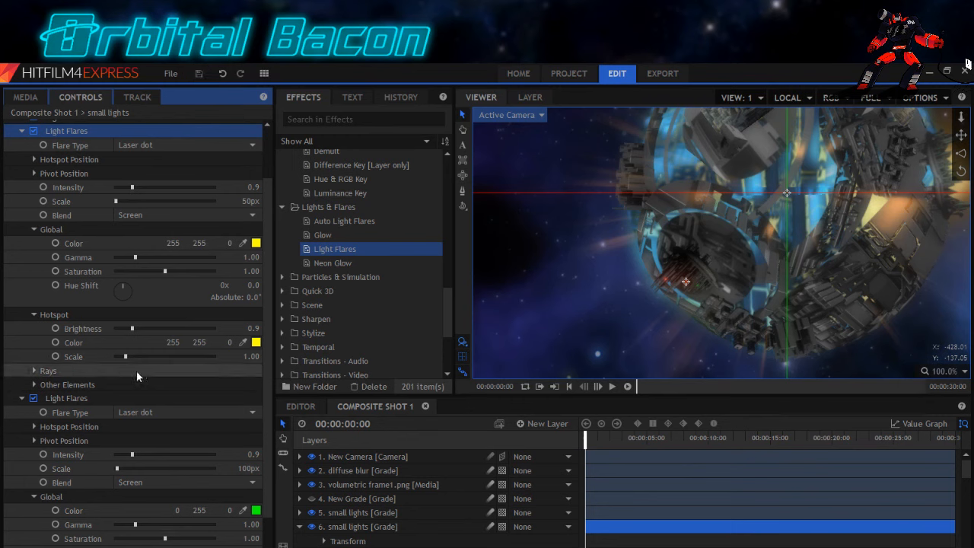
pyautogui.scroll(3, 84, 422)
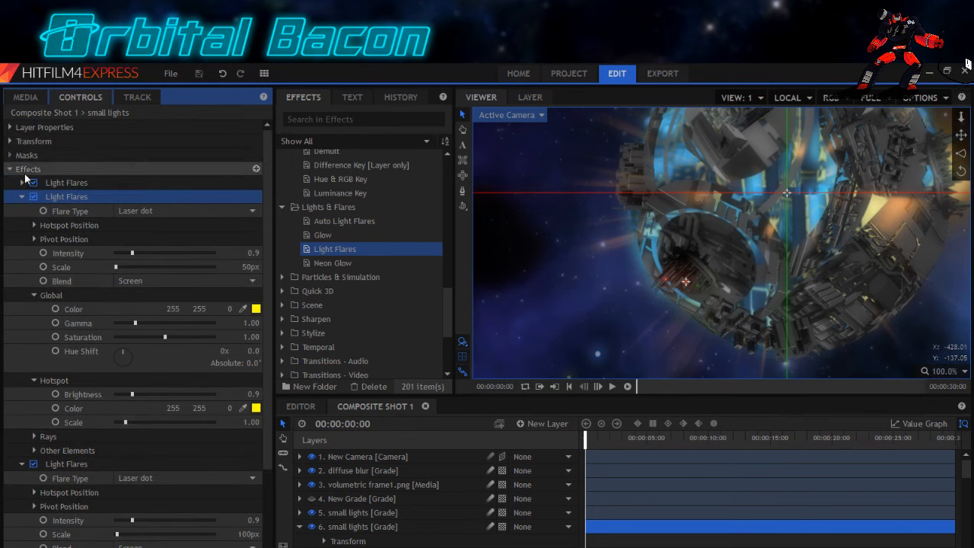
pyautogui.click(27, 170)
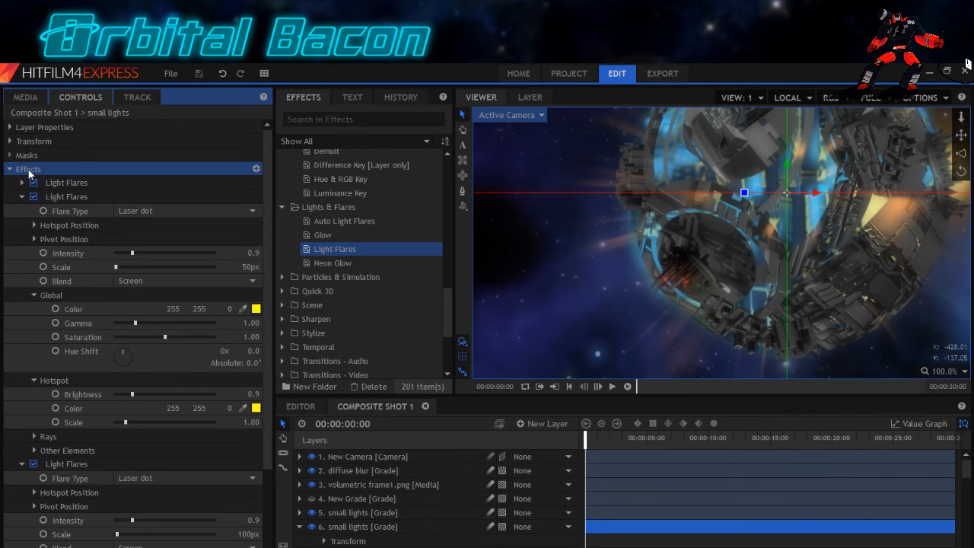
# Duplicate the third Light Flares effect on the small lights layer, keeping only the new copy's settings expanded.
pyautogui.click(816, 229)
pyautogui.moveTo(817, 230); pyautogui.dragTo(703, 204)
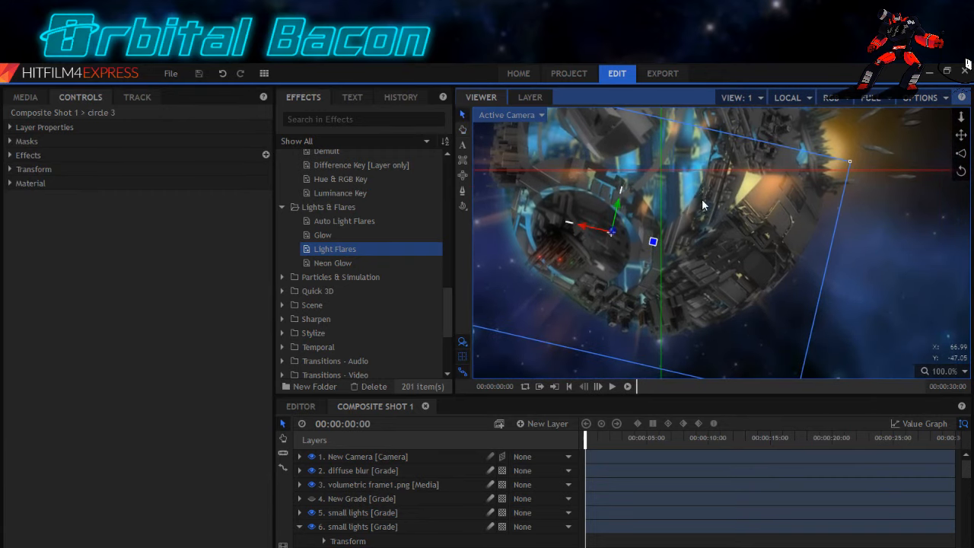
pyautogui.click(299, 526)
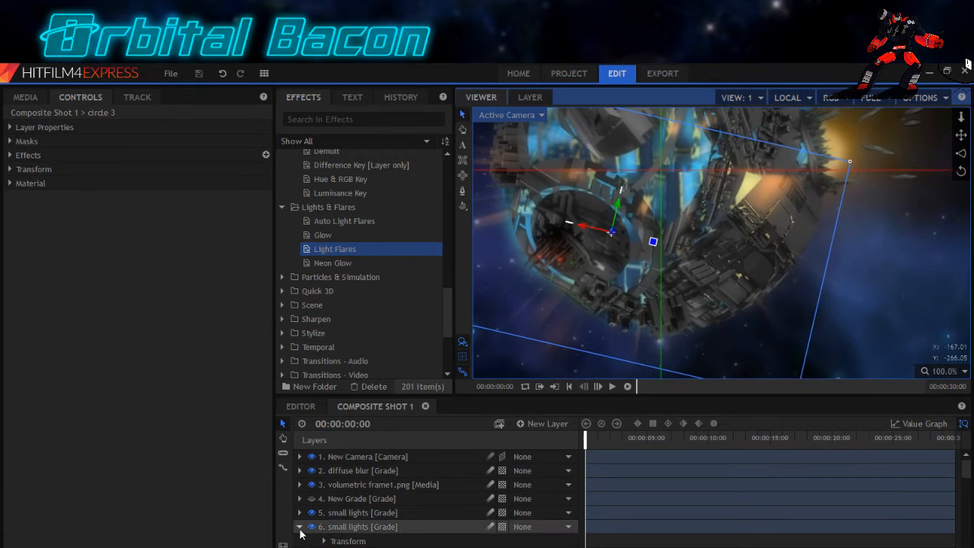
pyautogui.click(337, 528)
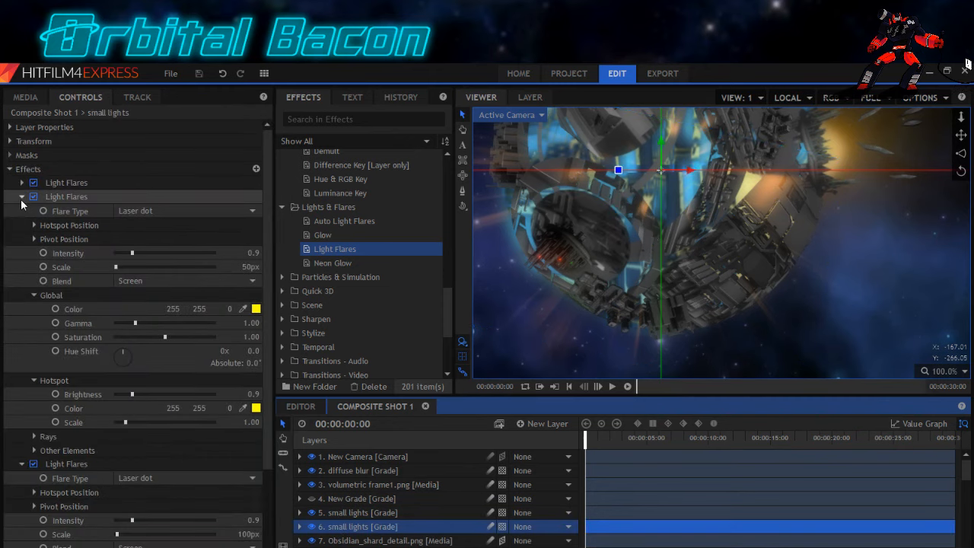
pyautogui.click(22, 196)
pyautogui.click(22, 212)
pyautogui.rightClick(54, 210)
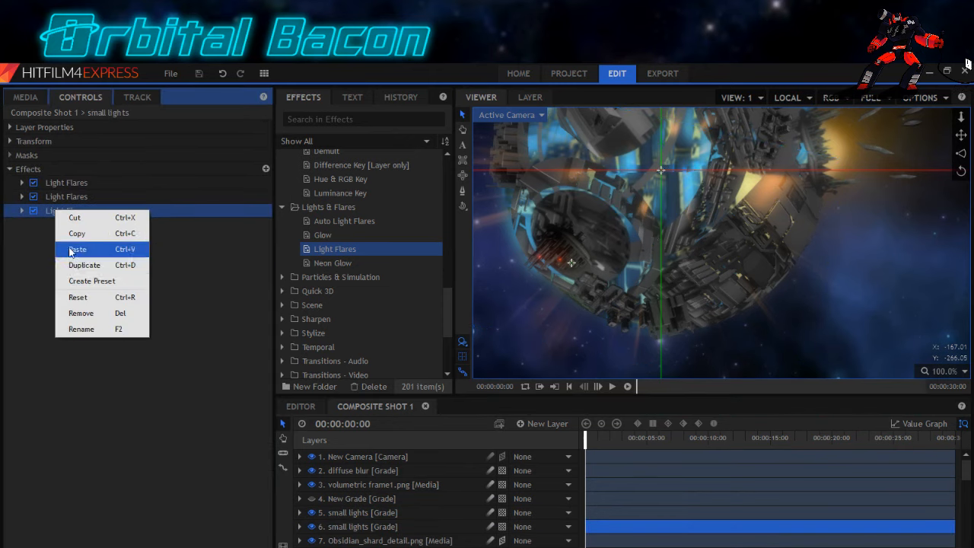
pyautogui.click(76, 264)
pyautogui.click(23, 225)
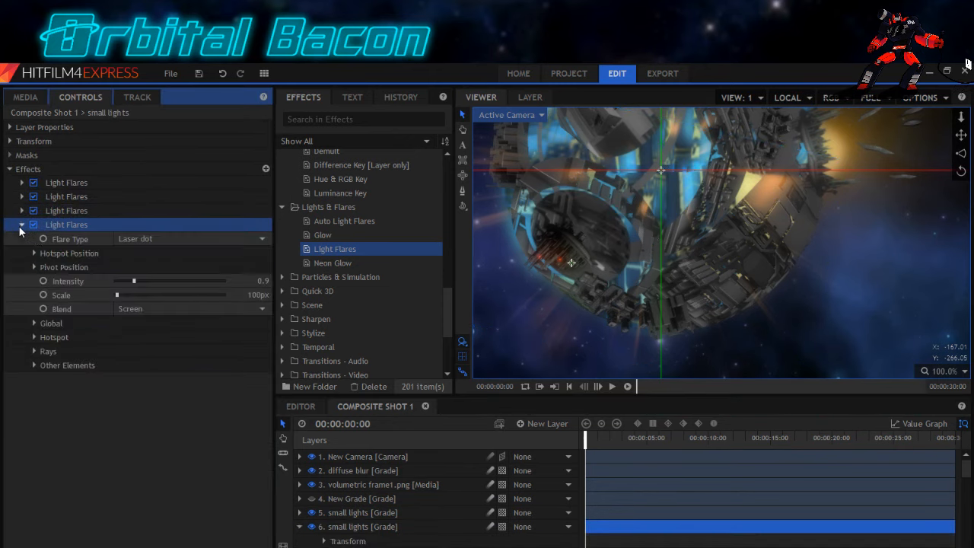
# Try the IMAX and Microparticle streak flare types on the fourth light flare.
pyautogui.click(140, 240)
pyautogui.scroll(-2, 182, 405)
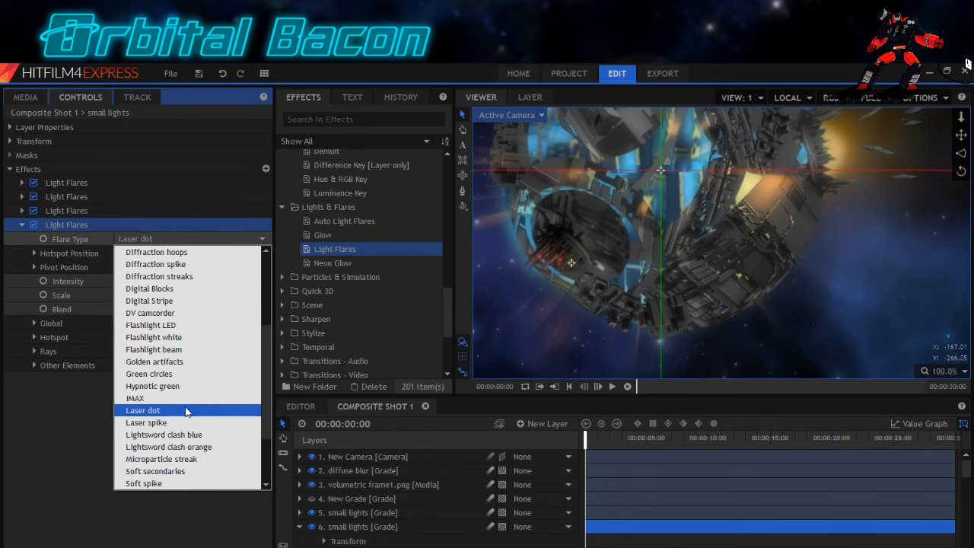
pyautogui.click(179, 399)
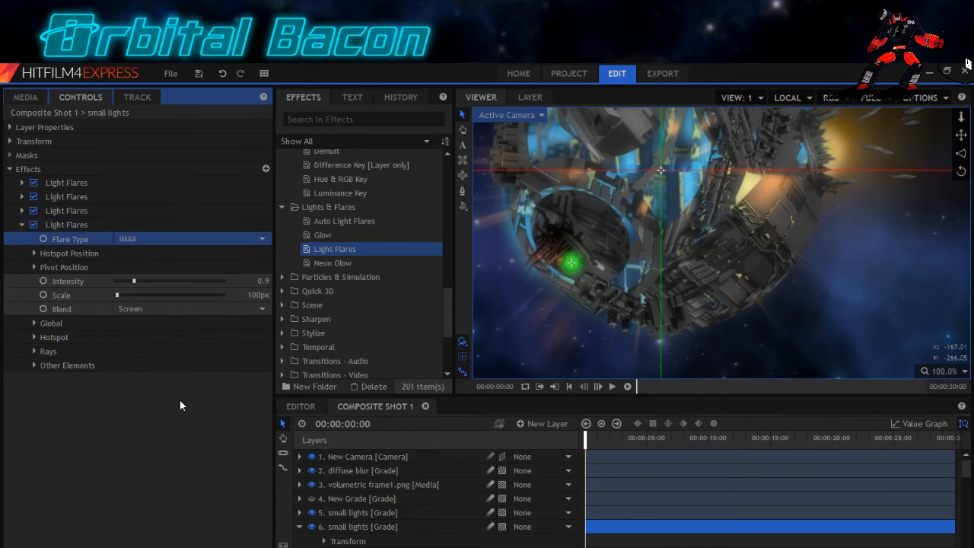
pyautogui.click(191, 240)
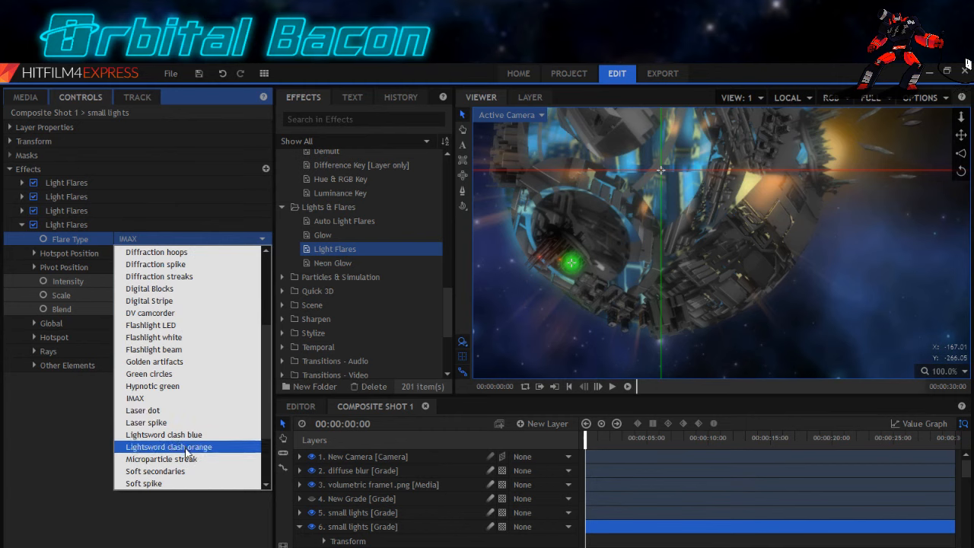
pyautogui.click(189, 460)
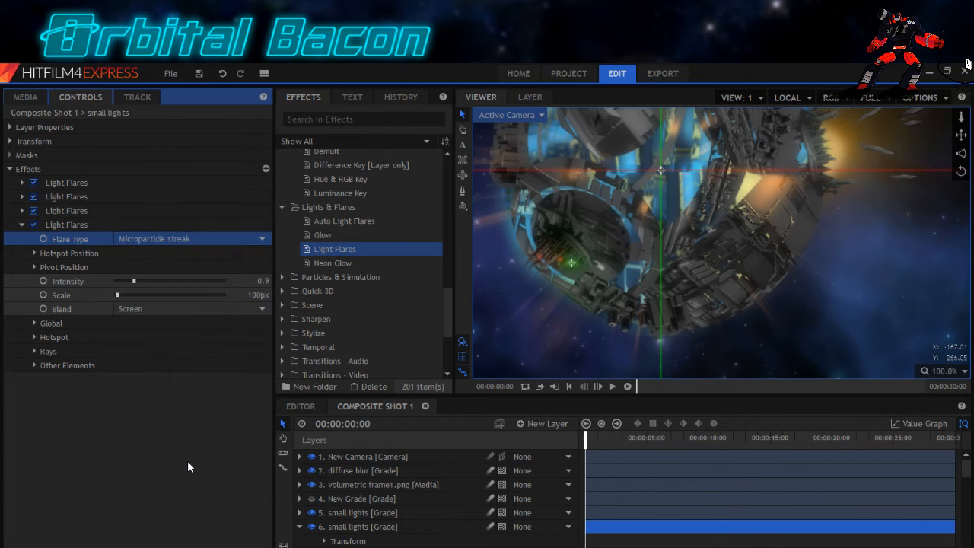
# Try the Flashlight LED and Flashlight white flare types on the fourth light flare.
pyautogui.click(182, 243)
pyautogui.scroll(-1, 173, 453)
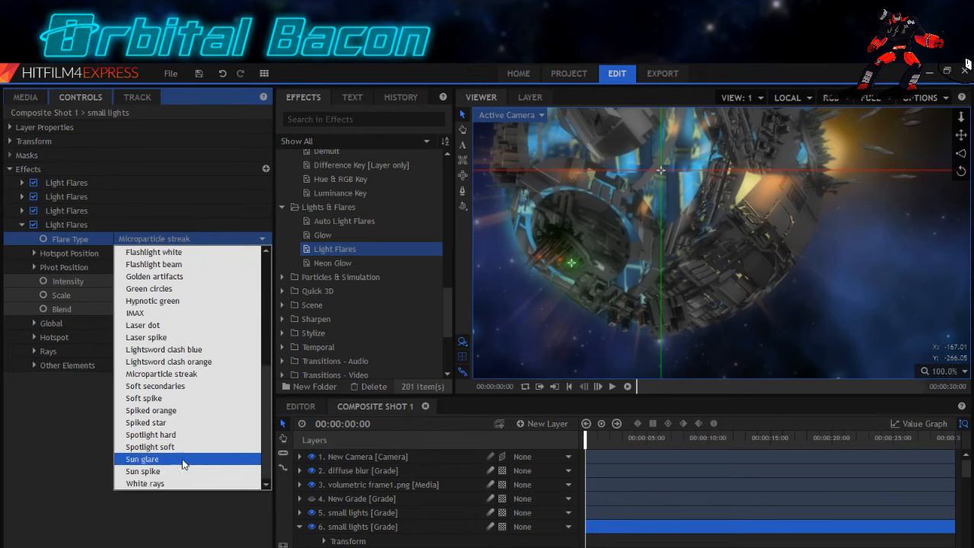
pyautogui.scroll(2, 184, 400)
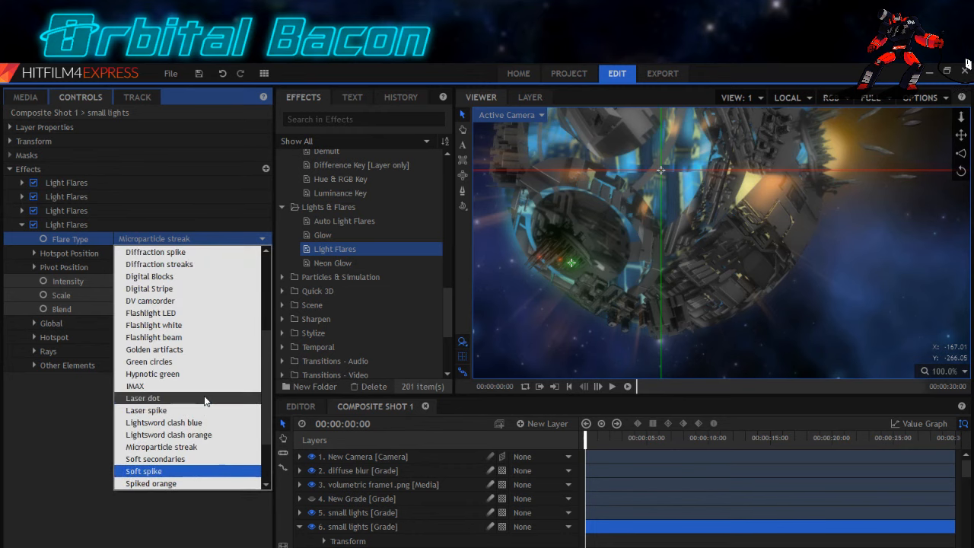
pyautogui.click(185, 314)
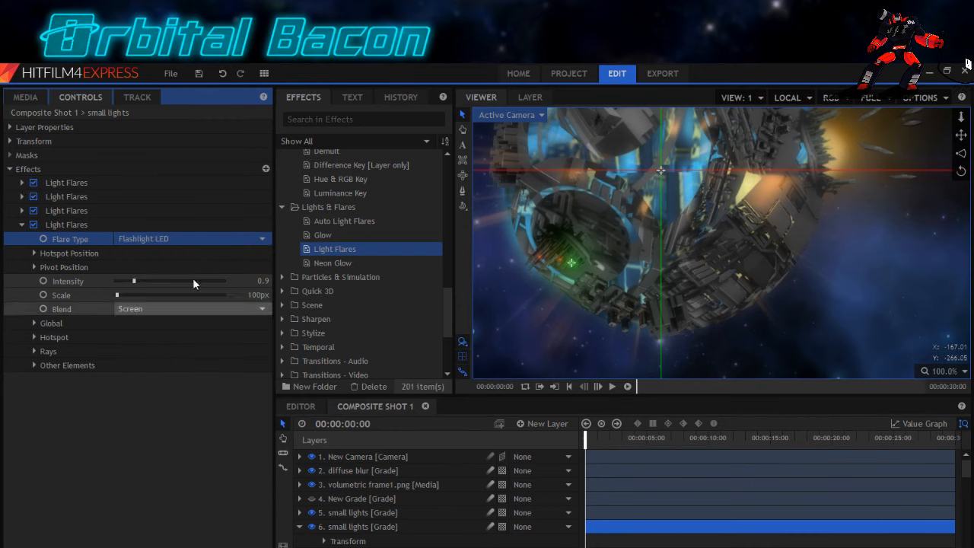
pyautogui.click(193, 240)
pyautogui.click(181, 325)
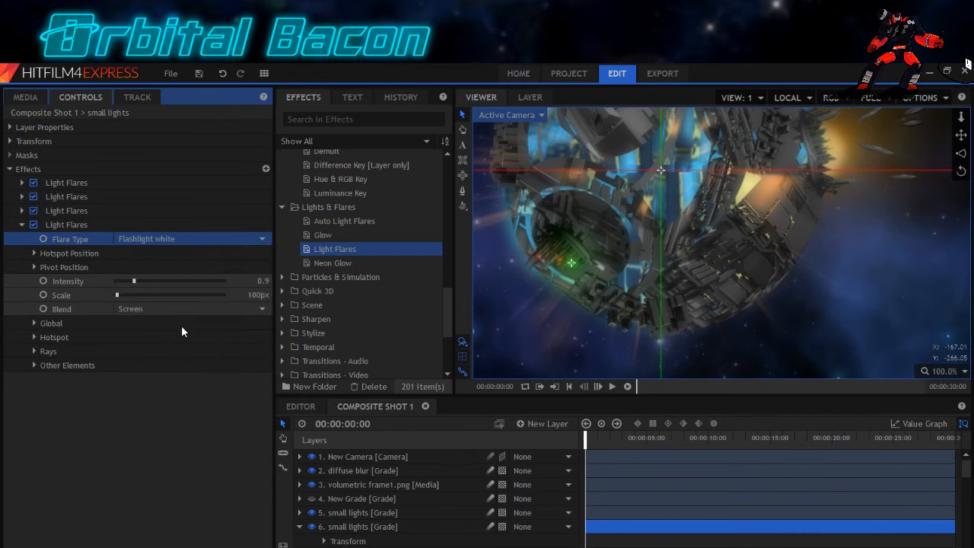
# Try the 35mm prime, Diffraction chromatic and DV camcorder flare types on the fourth light flare.
pyautogui.click(188, 236)
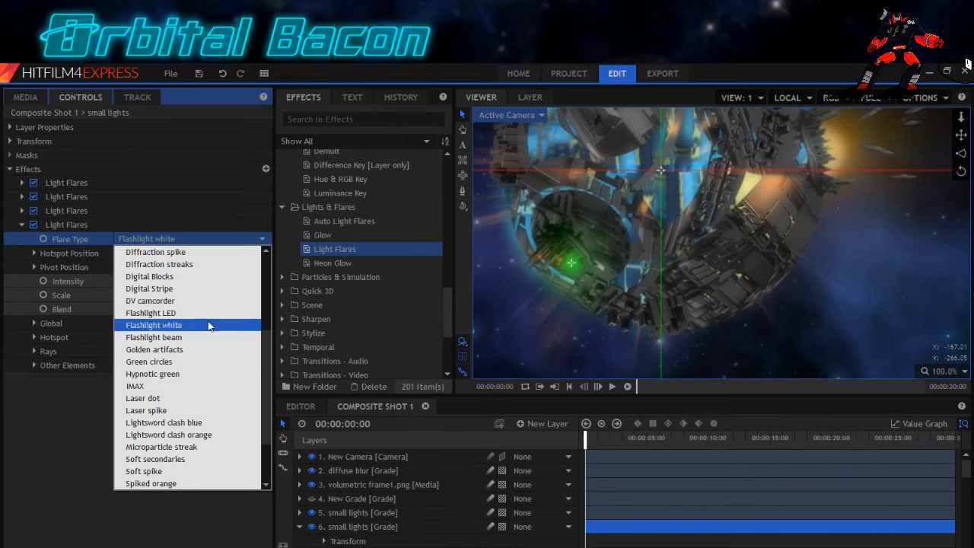
pyautogui.scroll(4, 209, 326)
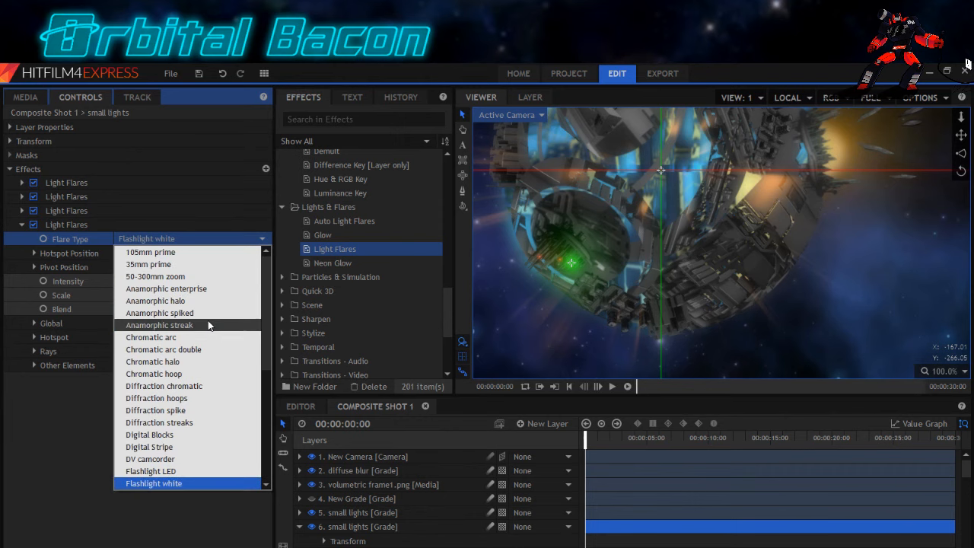
pyautogui.click(195, 265)
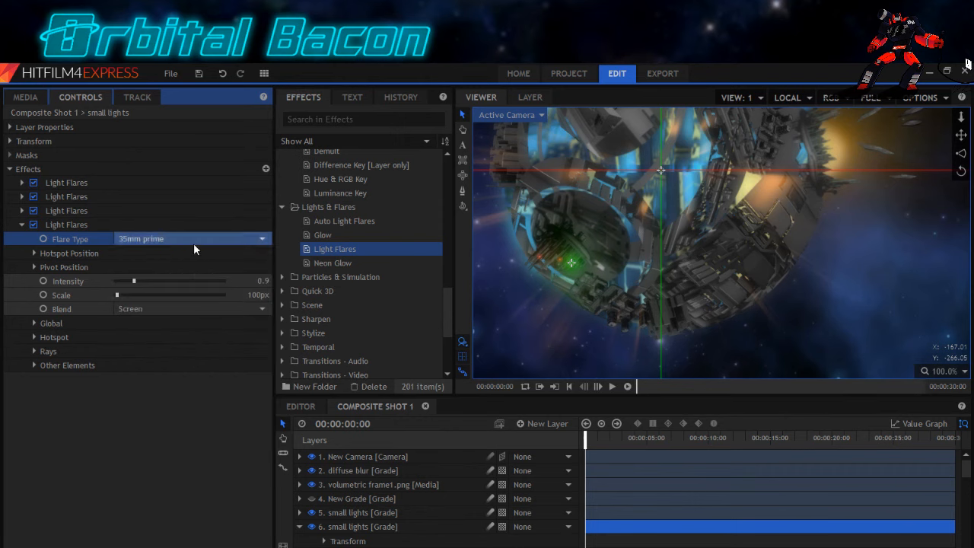
pyautogui.click(193, 239)
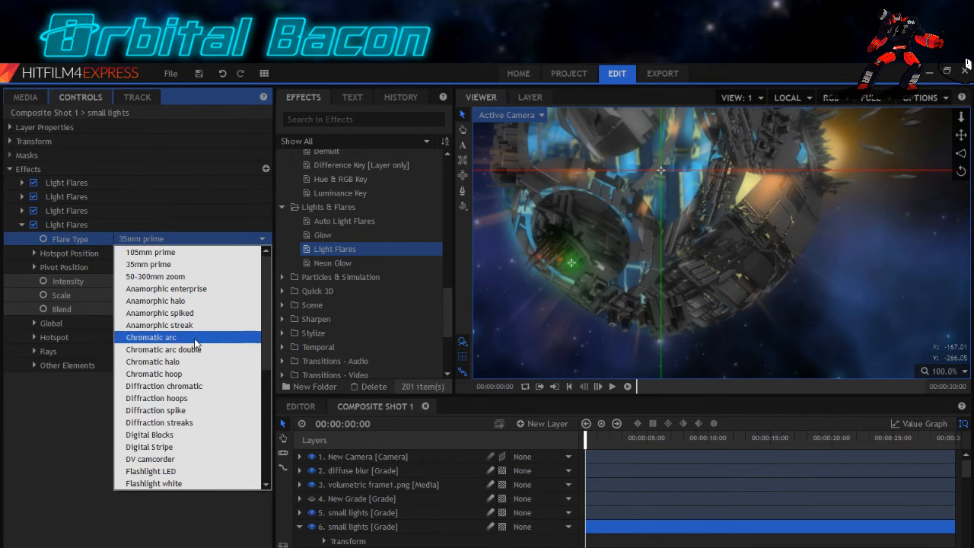
pyautogui.click(198, 387)
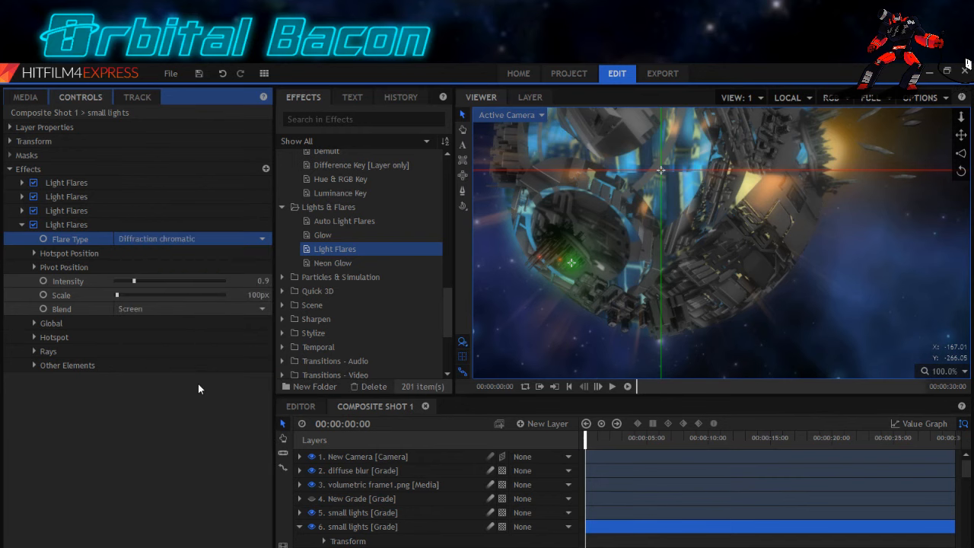
pyautogui.click(185, 240)
pyautogui.scroll(-2, 187, 399)
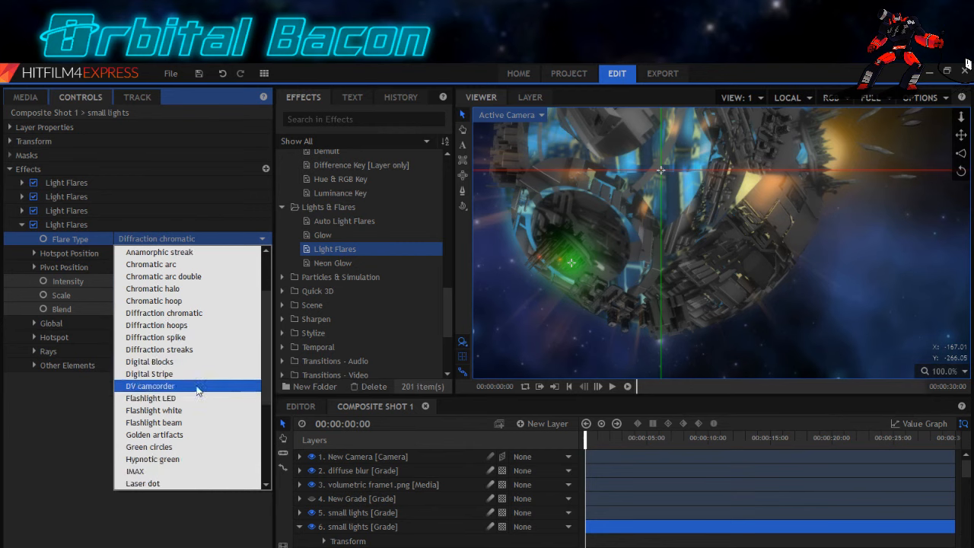
pyautogui.click(196, 387)
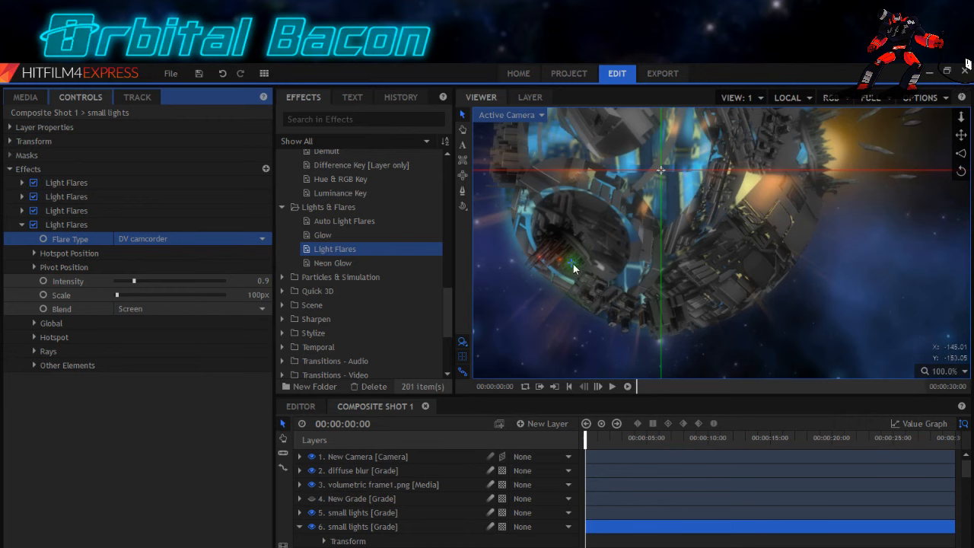
# Set the fourth light flare's type to Laser dot and move it out of the crater to the planet's lower edge.
pyautogui.click(245, 239)
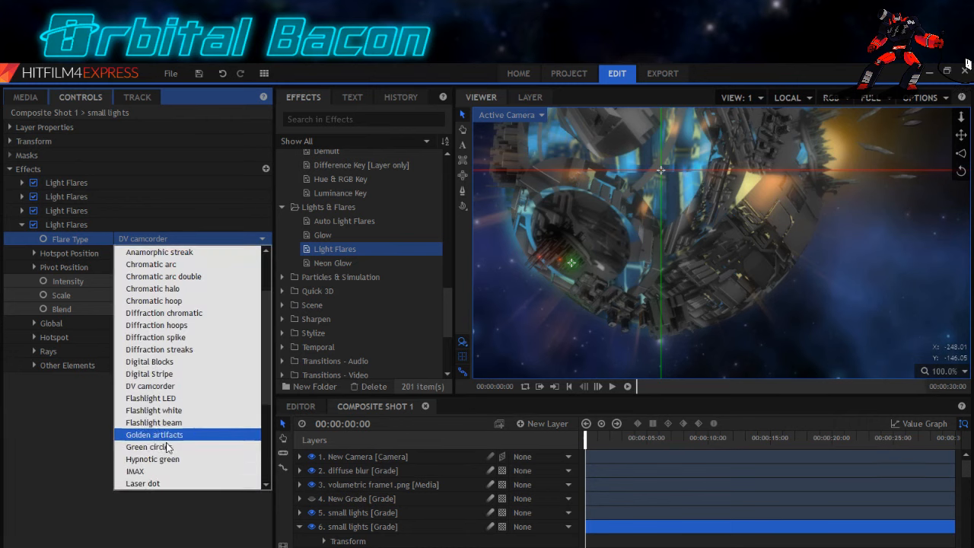
pyautogui.click(178, 483)
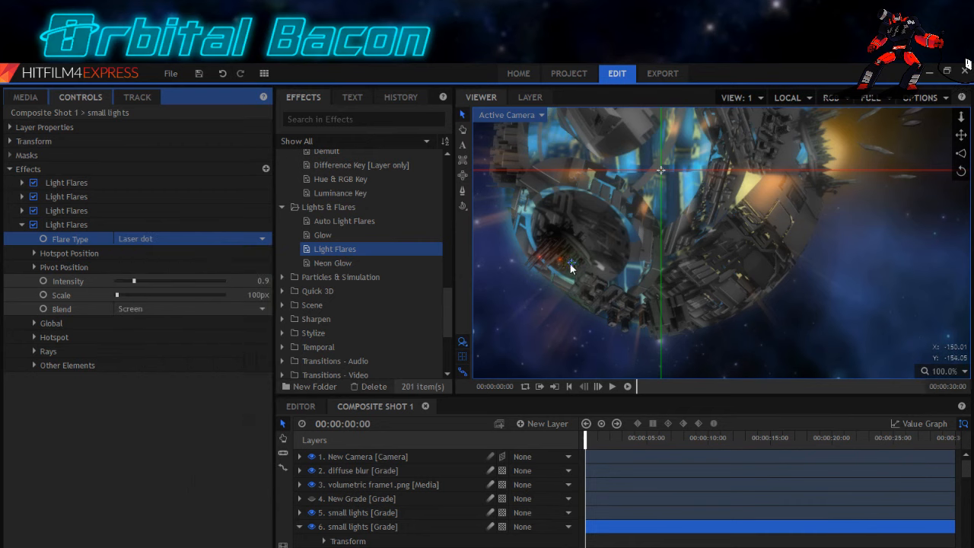
pyautogui.moveTo(570, 284); pyautogui.dragTo(680, 302)
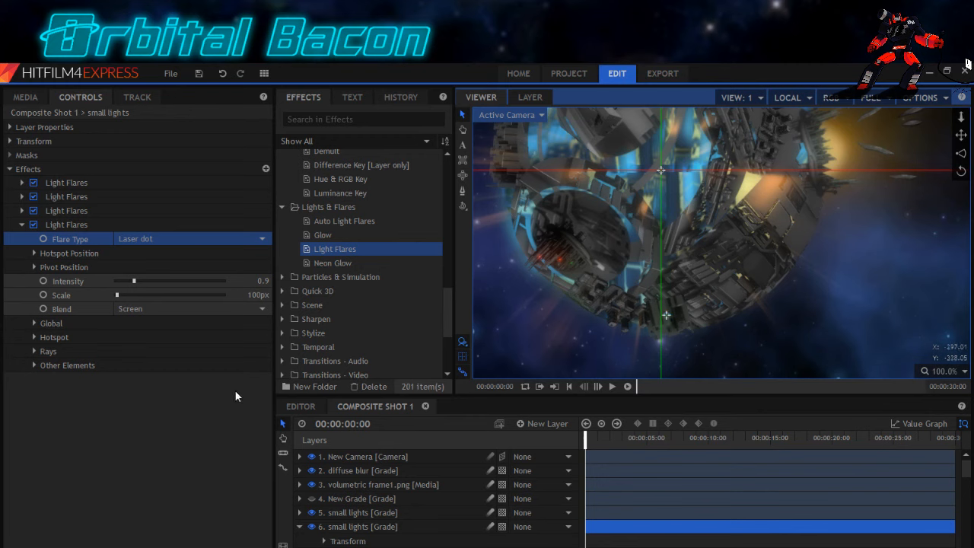
# Collapse and duplicate the fourth Light Flares effect, then shift the copy slightly along the planet's lower edge.
pyautogui.click(21, 225)
pyautogui.rightClick(65, 228)
pyautogui.click(85, 287)
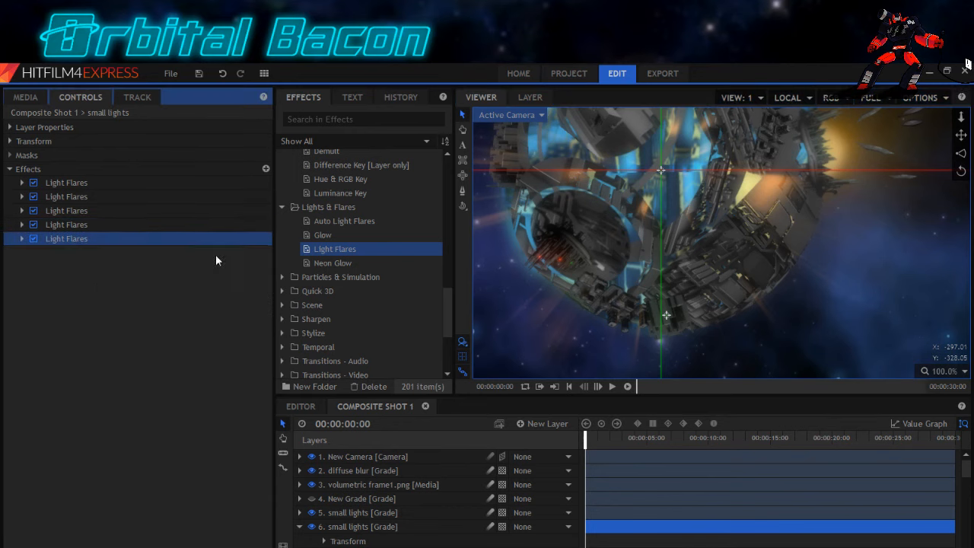
pyautogui.click(665, 316)
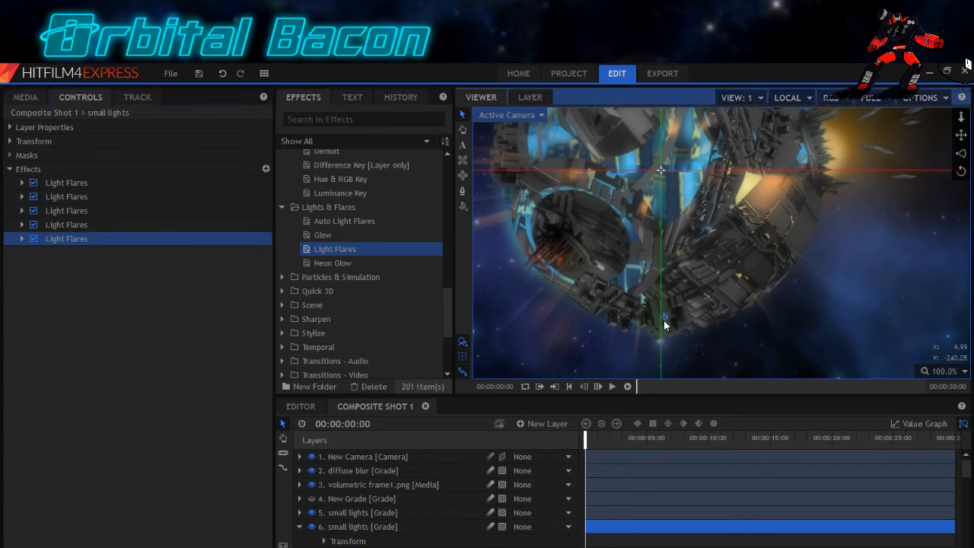
# Duplicate the newest Light Flares effect twice in succession, placing each copy slightly apart near the planet's lower edge.
pyautogui.rightClick(66, 243)
pyautogui.click(83, 300)
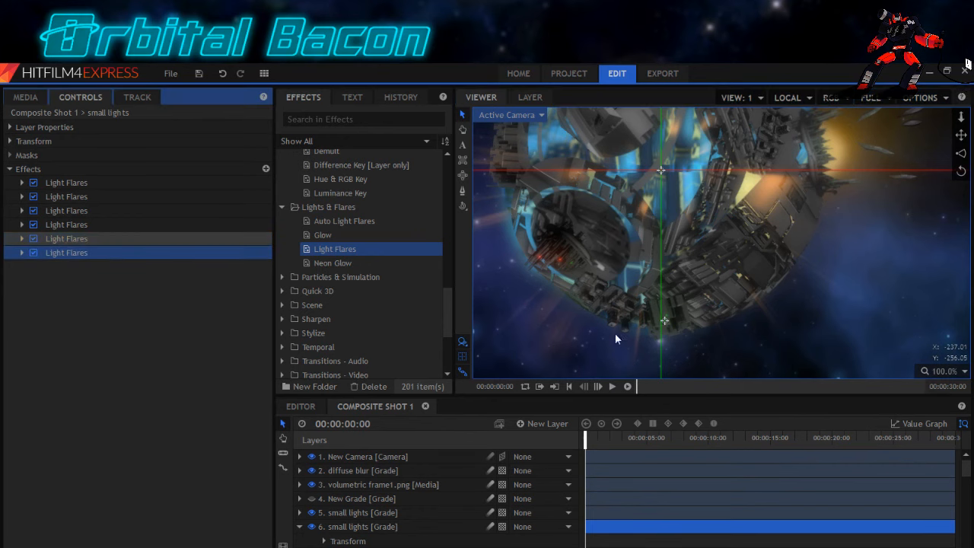
pyautogui.click(663, 320)
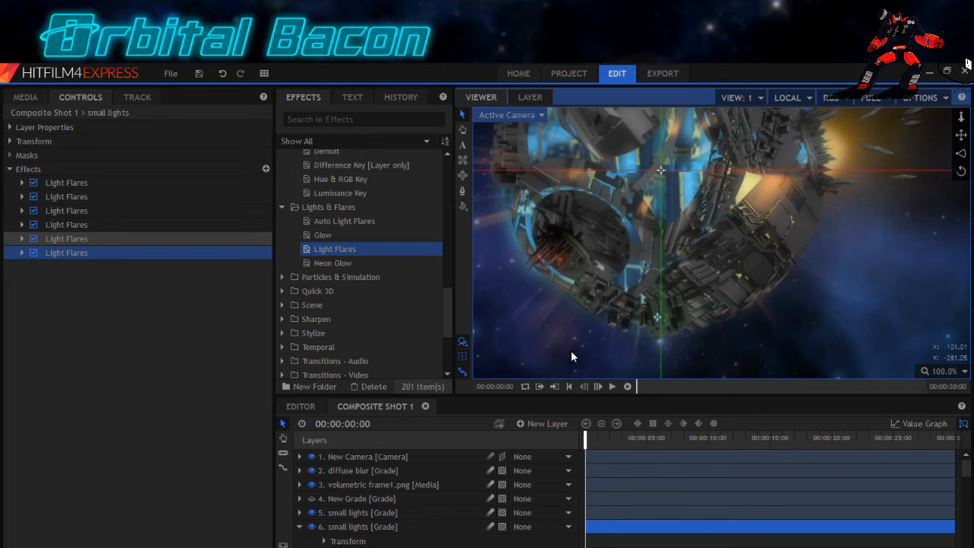
pyautogui.rightClick(40, 253)
pyautogui.click(70, 312)
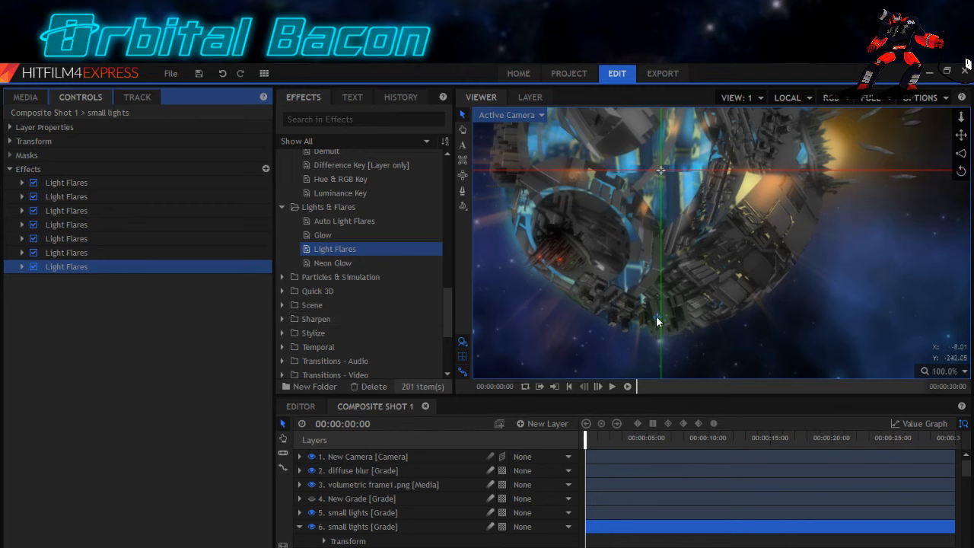
pyautogui.click(657, 311)
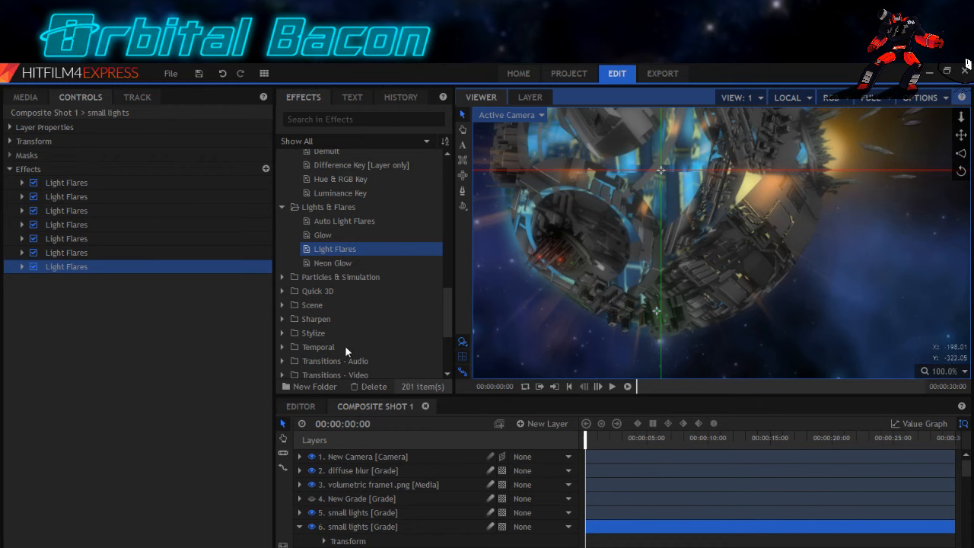
# Duplicate the seventh Light Flares effect and move the copy up to the gray structure on the planet's upper half.
pyautogui.rightClick(72, 266)
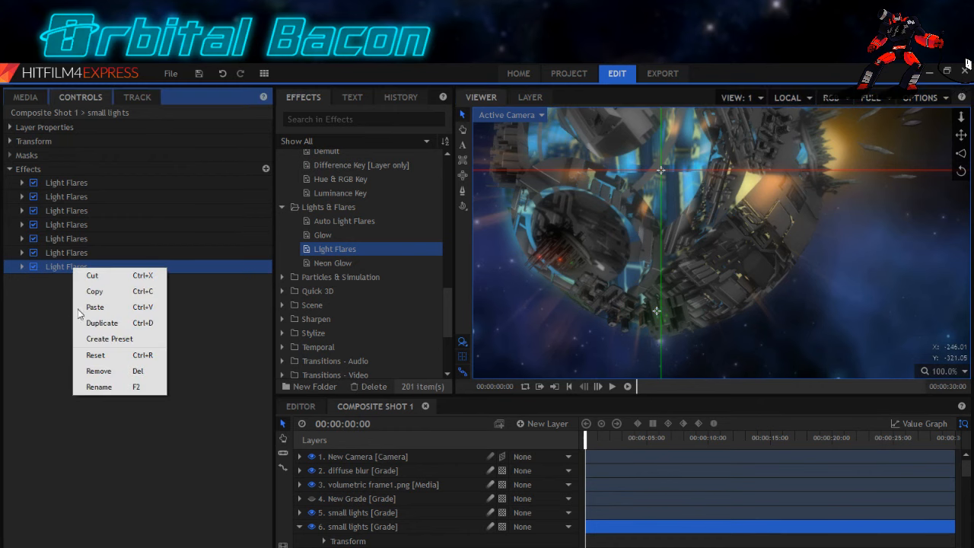
pyautogui.click(91, 321)
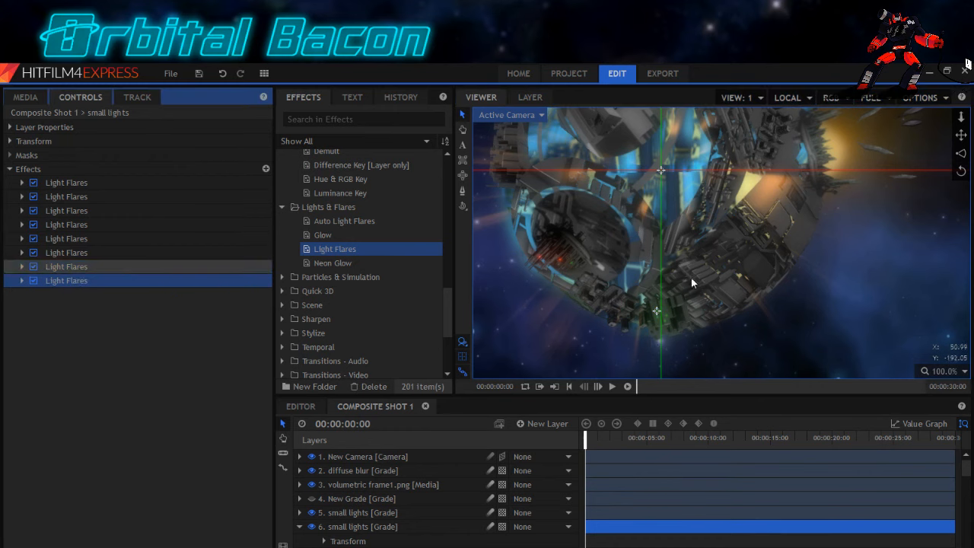
pyautogui.scroll(-3, 658, 311)
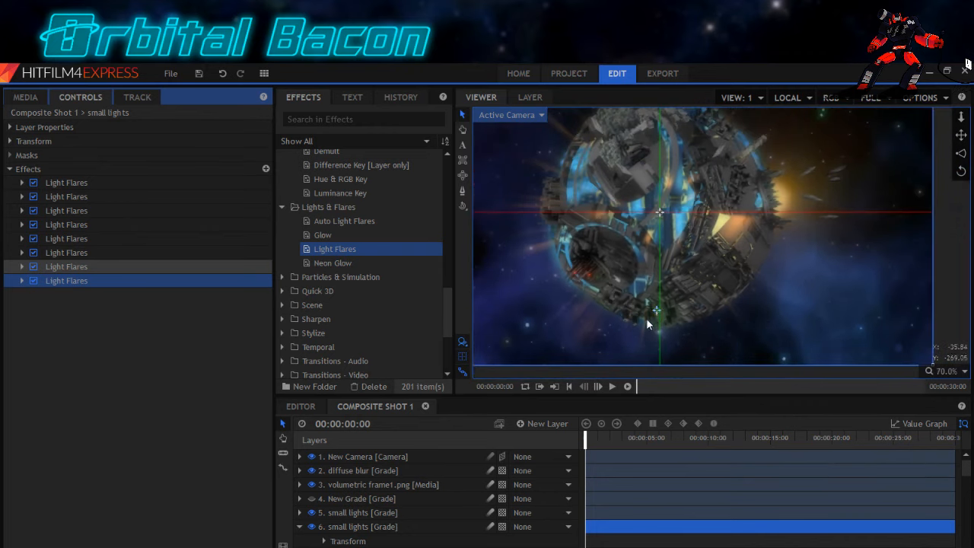
pyautogui.moveTo(655, 311); pyautogui.dragTo(627, 179)
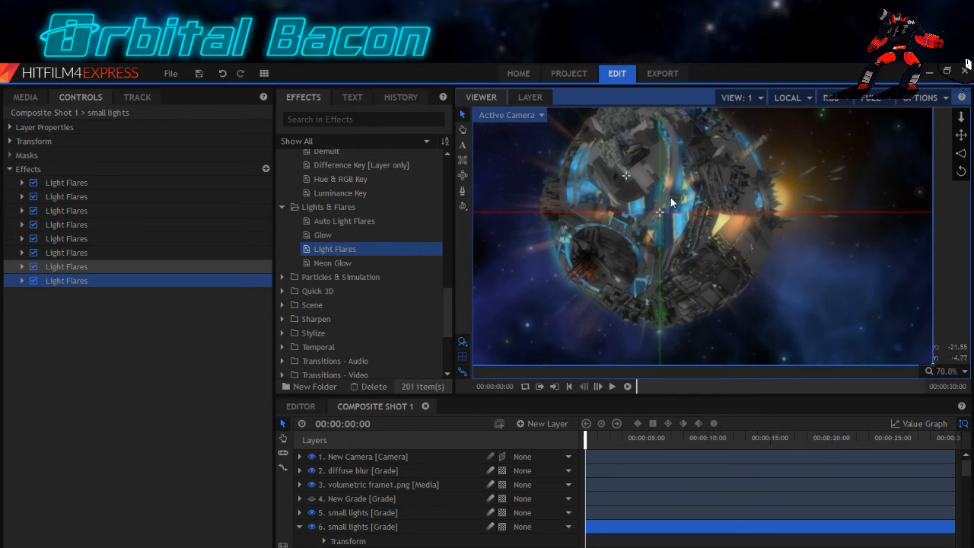
# Reselect the second small lights layer and expand the Global and Hotspot settings of its last Light Flares effect.
pyautogui.moveTo(678, 189); pyautogui.dragTo(677, 242)
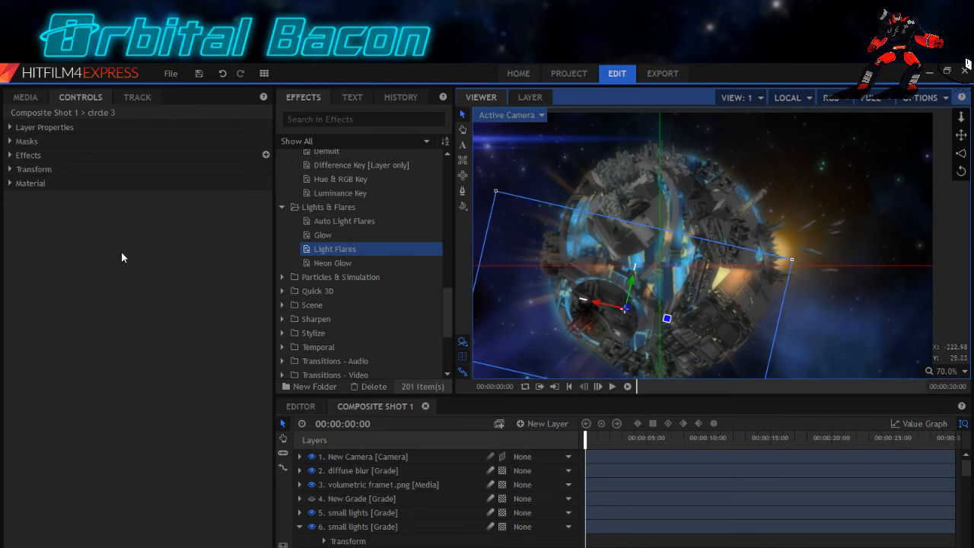
pyautogui.click(363, 527)
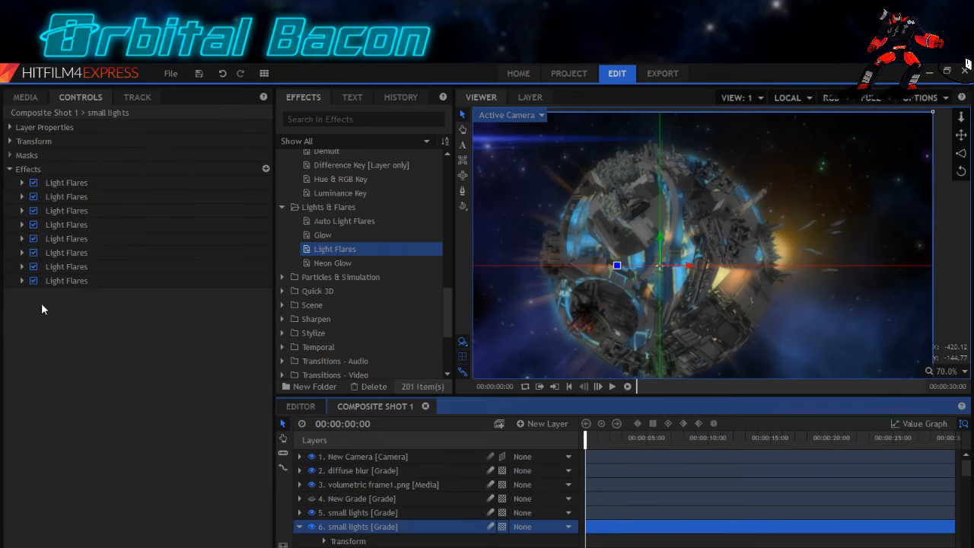
pyautogui.click(22, 281)
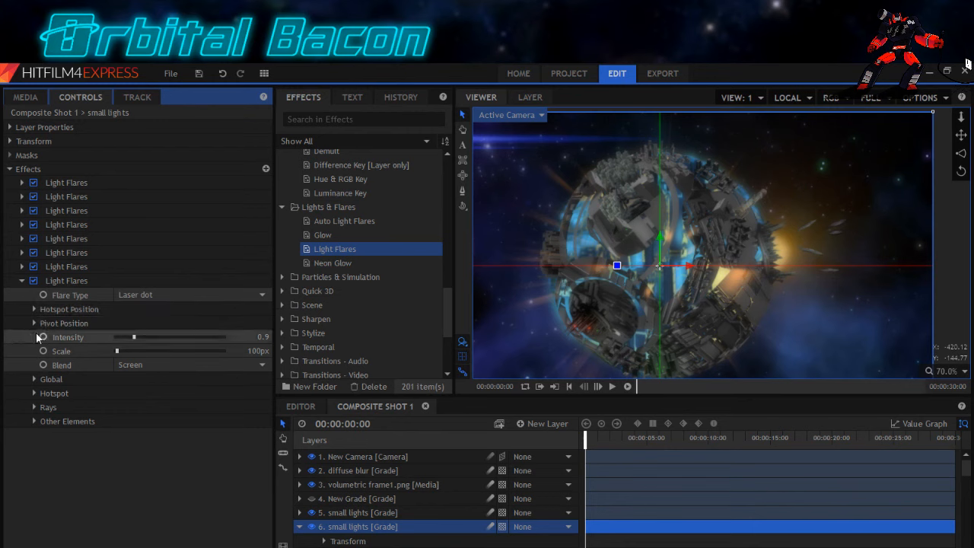
pyautogui.click(33, 379)
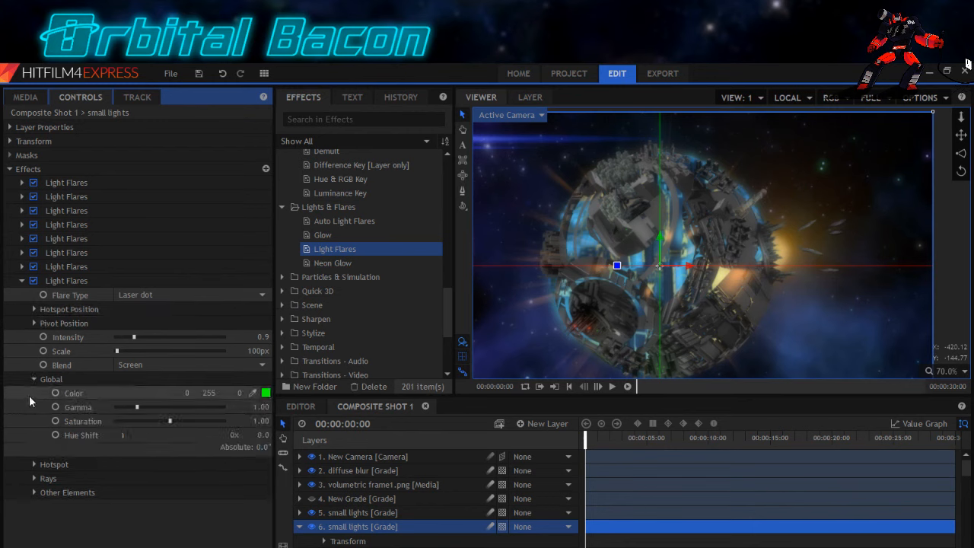
pyautogui.click(33, 465)
# Try magenta (#ff00ff) as both the global color and the hotspot color of the eighth light flare.
pyautogui.click(265, 393)
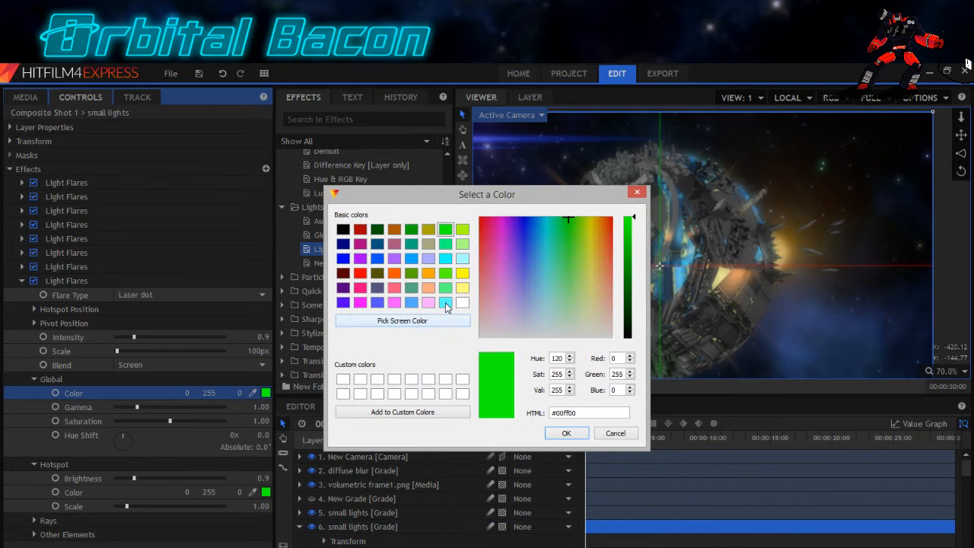
pyautogui.click(360, 302)
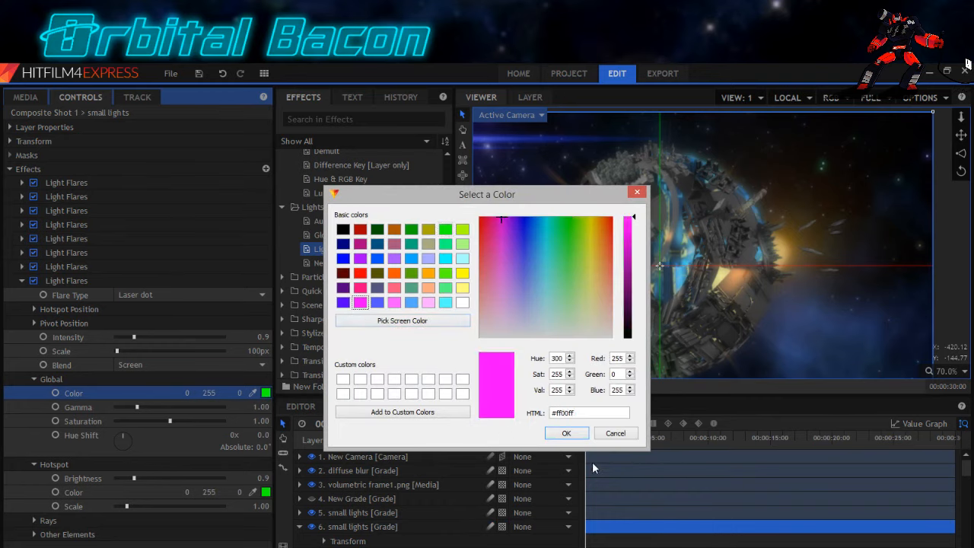
pyautogui.click(566, 433)
pyautogui.click(266, 493)
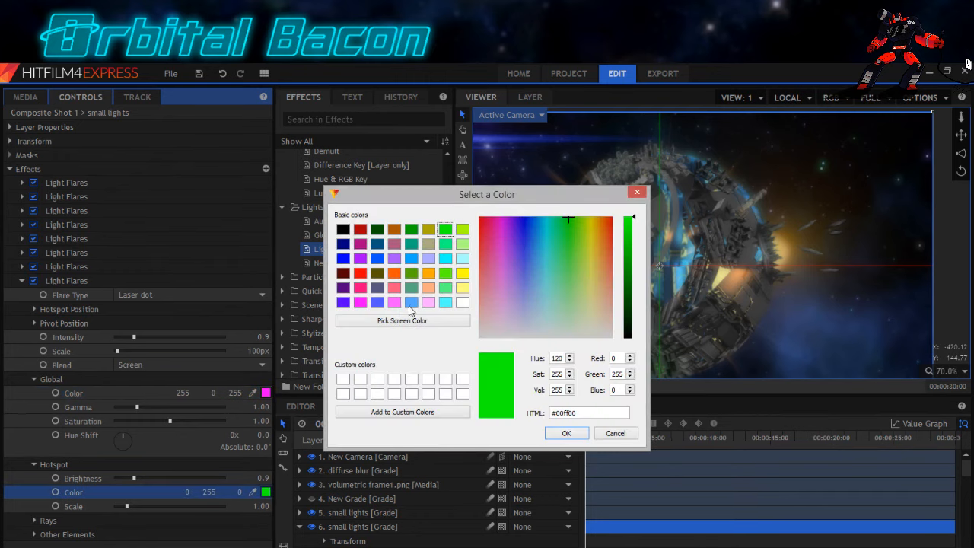
pyautogui.click(360, 304)
pyautogui.click(566, 433)
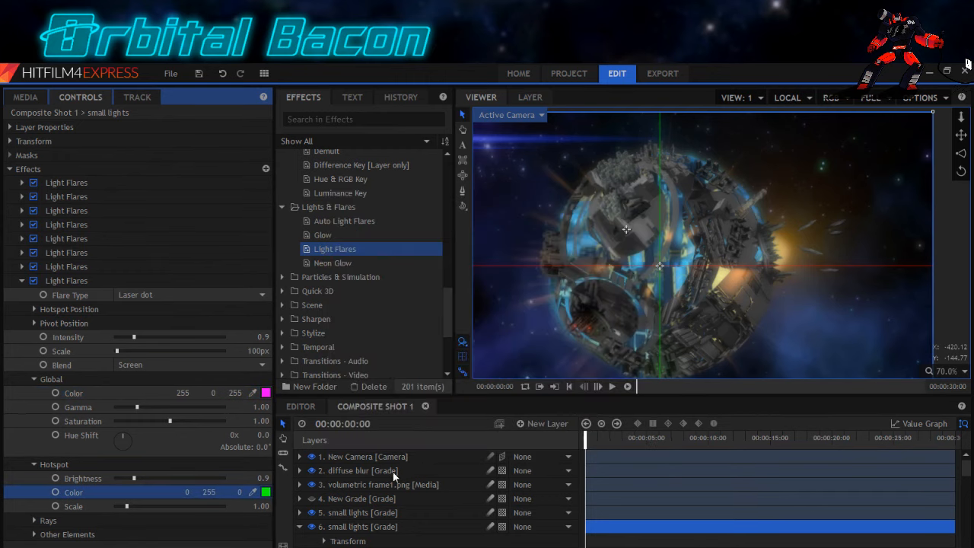
# Set the eighth flare's hotspot and global colors to yellow (255, 255, 0), then select the seventh Light Flares effect.
pyautogui.click(266, 493)
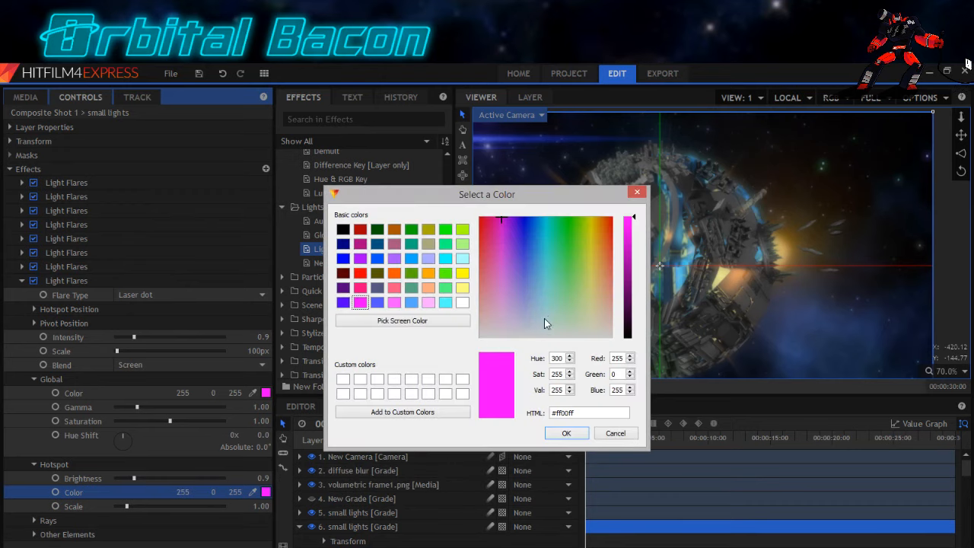
pyautogui.click(462, 274)
pyautogui.click(429, 273)
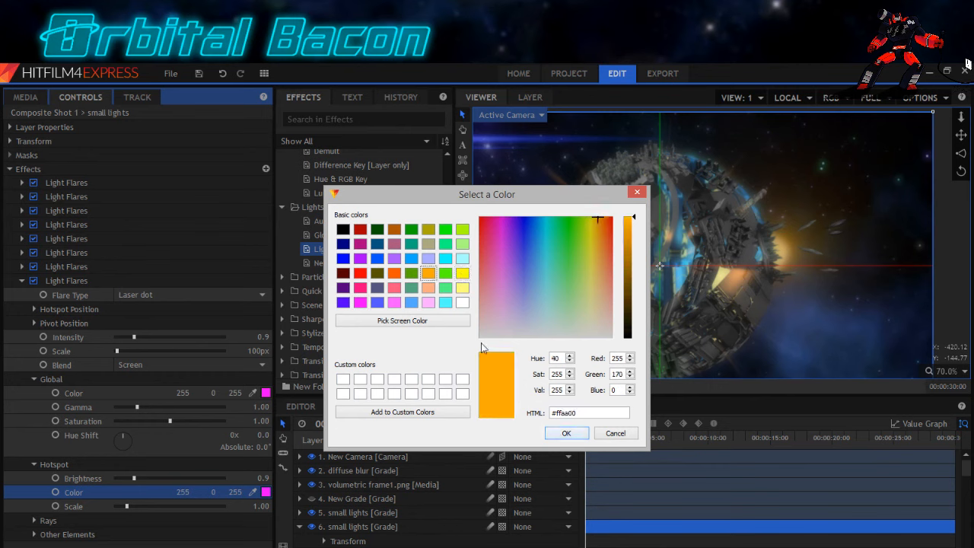
pyautogui.click(462, 288)
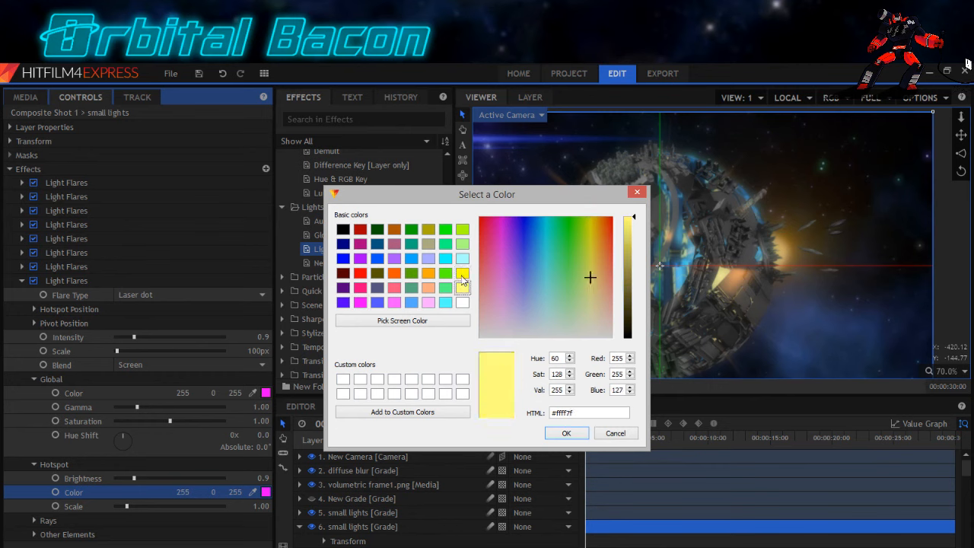
pyautogui.click(462, 274)
pyautogui.click(563, 433)
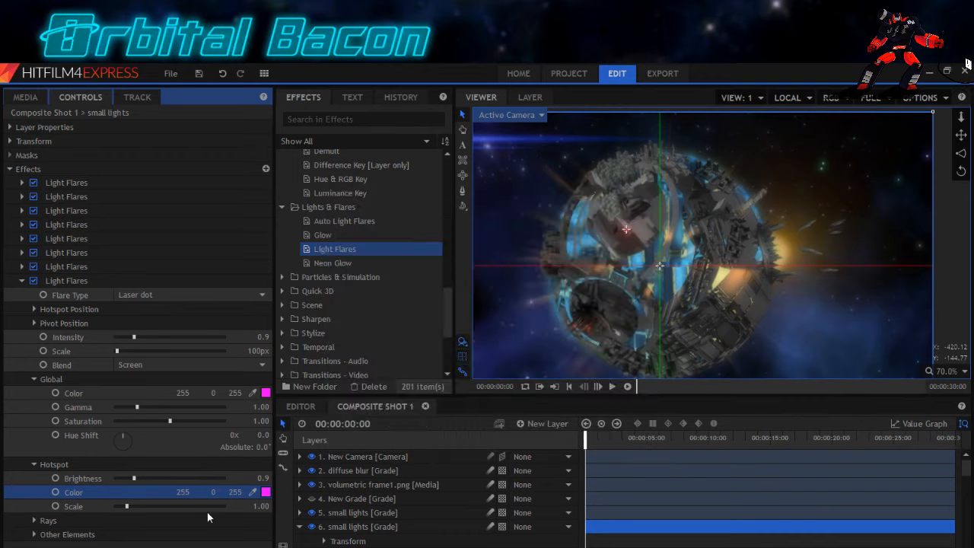
pyautogui.click(266, 393)
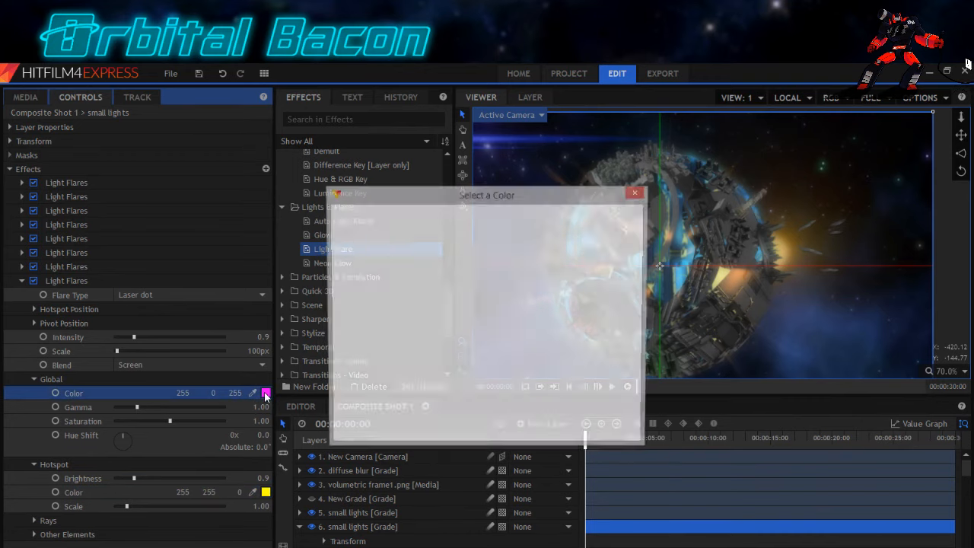
pyautogui.click(462, 274)
pyautogui.click(563, 433)
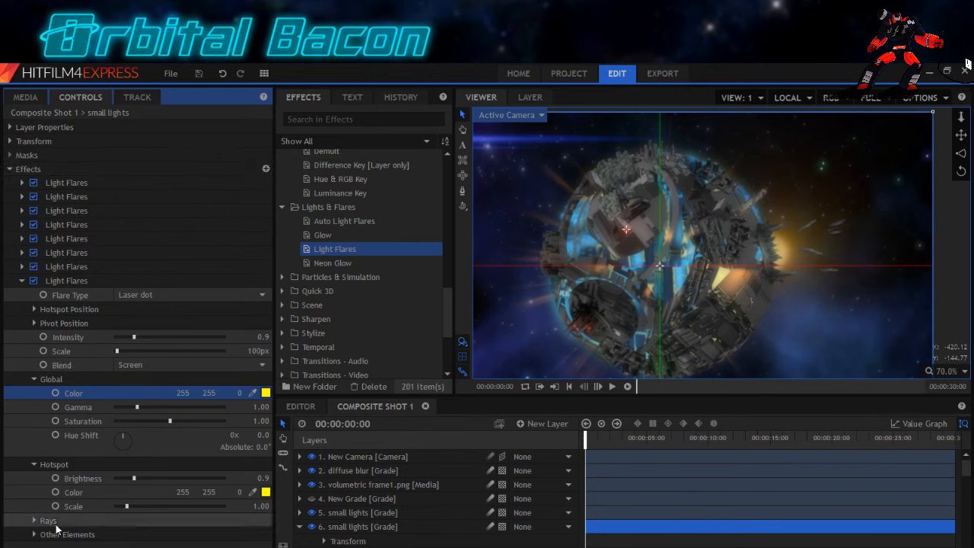
pyautogui.click(60, 268)
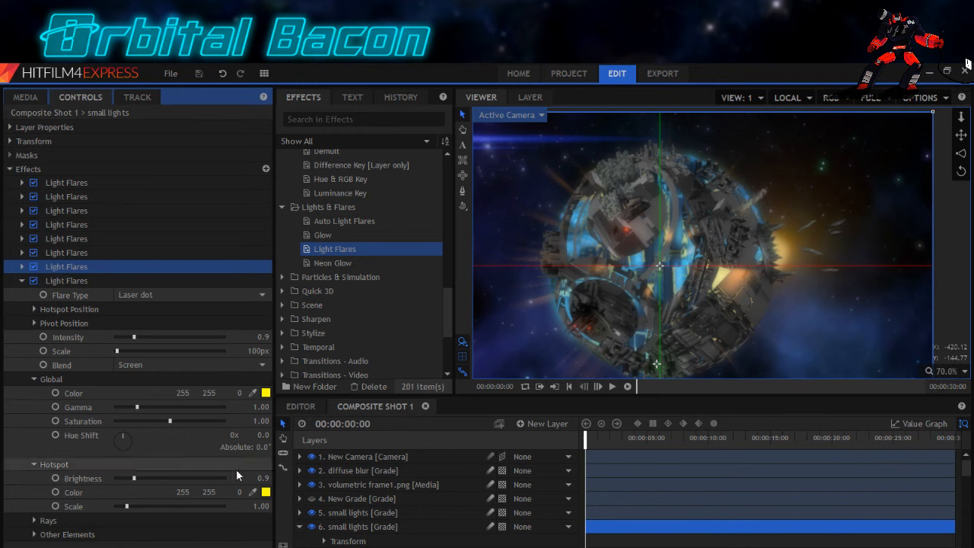
# Set both the global color and the hotspot color of the seventh Light Flares effect to yellow (255, 255, 0).
pyautogui.click(23, 266)
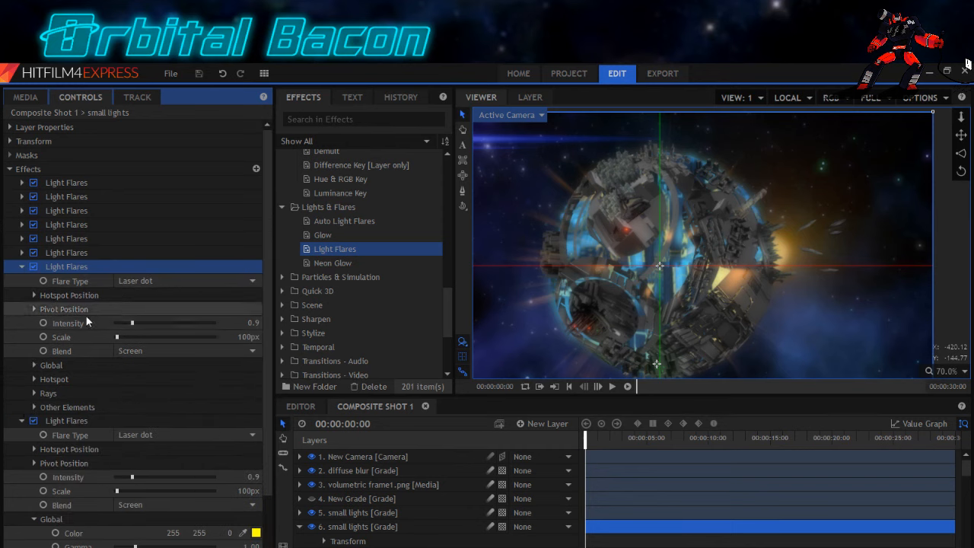
pyautogui.click(23, 421)
pyautogui.click(33, 379)
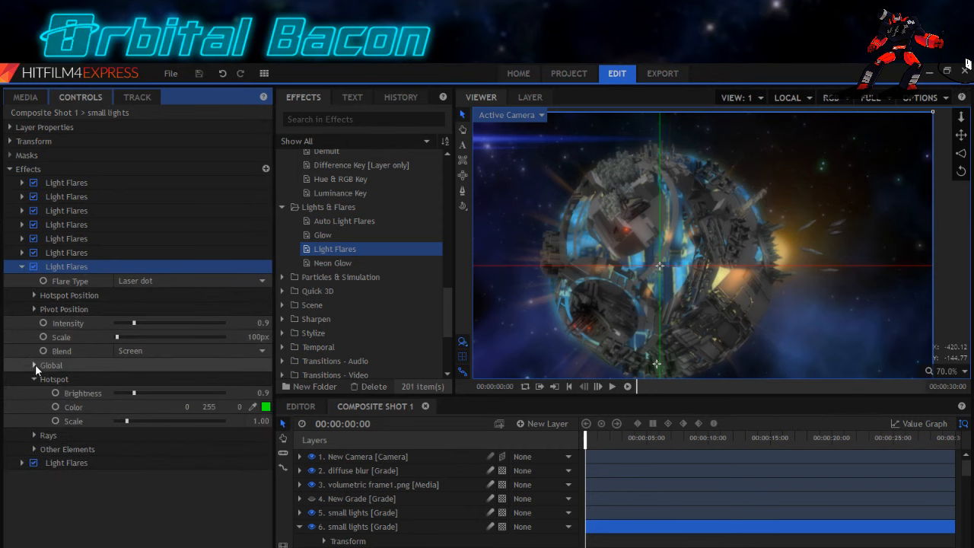
pyautogui.click(34, 365)
pyautogui.click(266, 379)
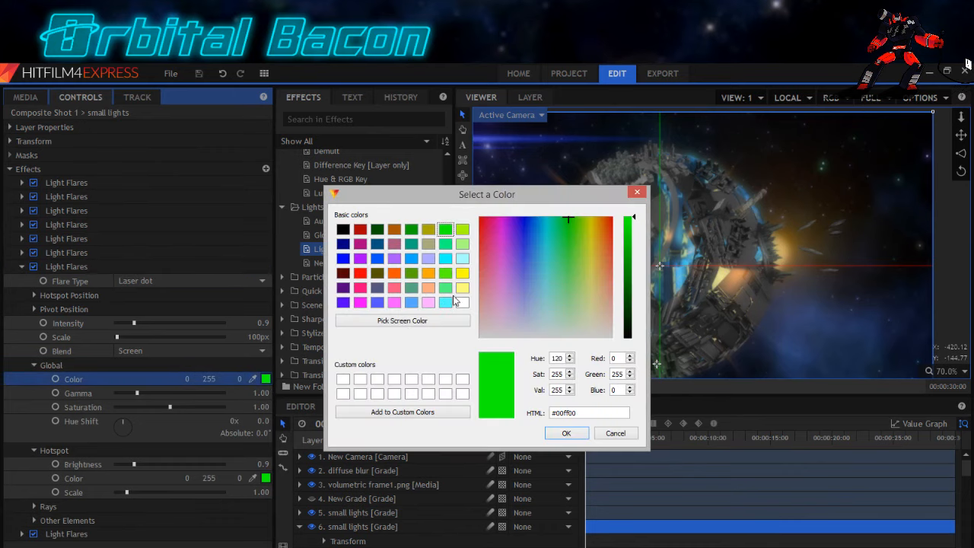
pyautogui.click(463, 274)
pyautogui.click(566, 433)
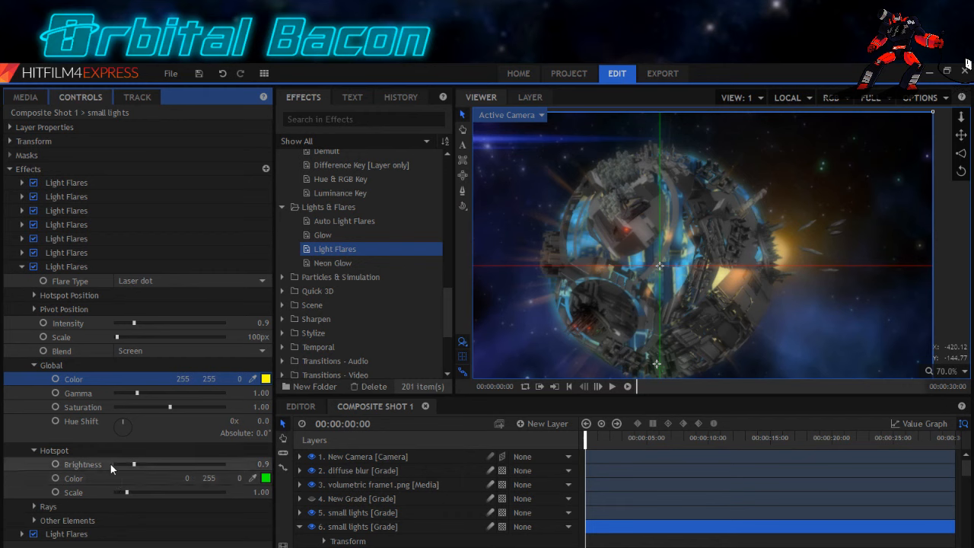
pyautogui.click(265, 478)
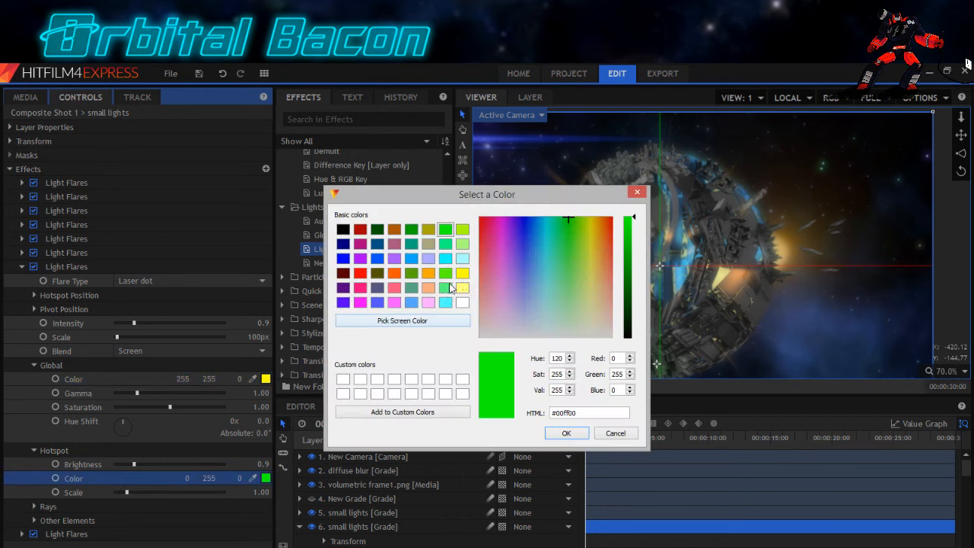
pyautogui.click(464, 276)
pyautogui.click(564, 431)
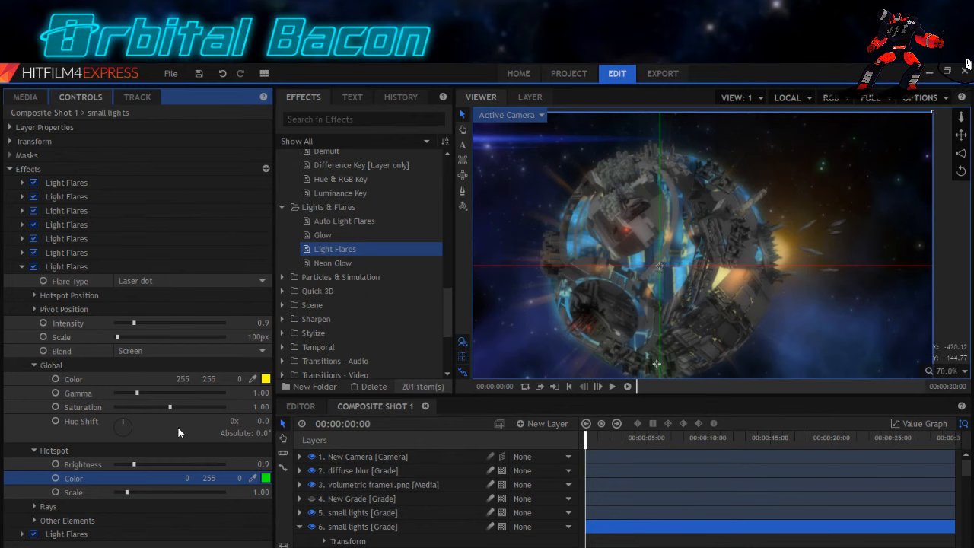
# Select the sixth, fourth and first Light Flares effects in turn to locate their flares on the planet.
pyautogui.click(71, 257)
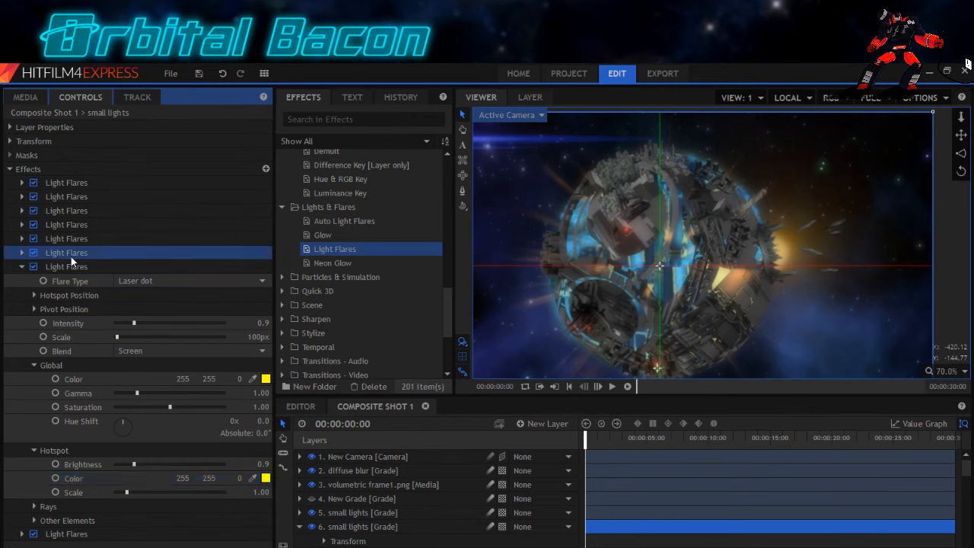
pyautogui.click(66, 224)
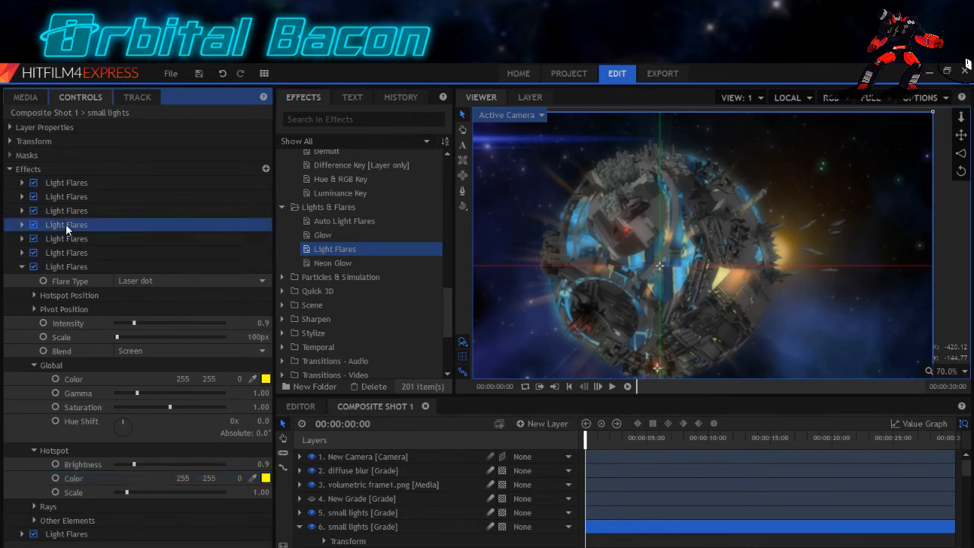
pyautogui.click(64, 184)
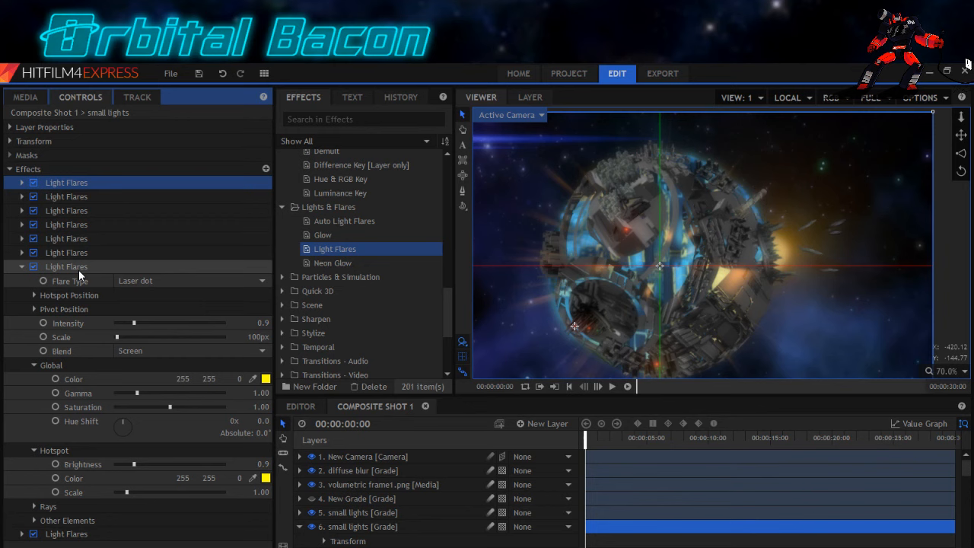
# Duplicate the eighth Light Flares effect and move the copy up to the structures near the planet's top center.
pyautogui.click(22, 267)
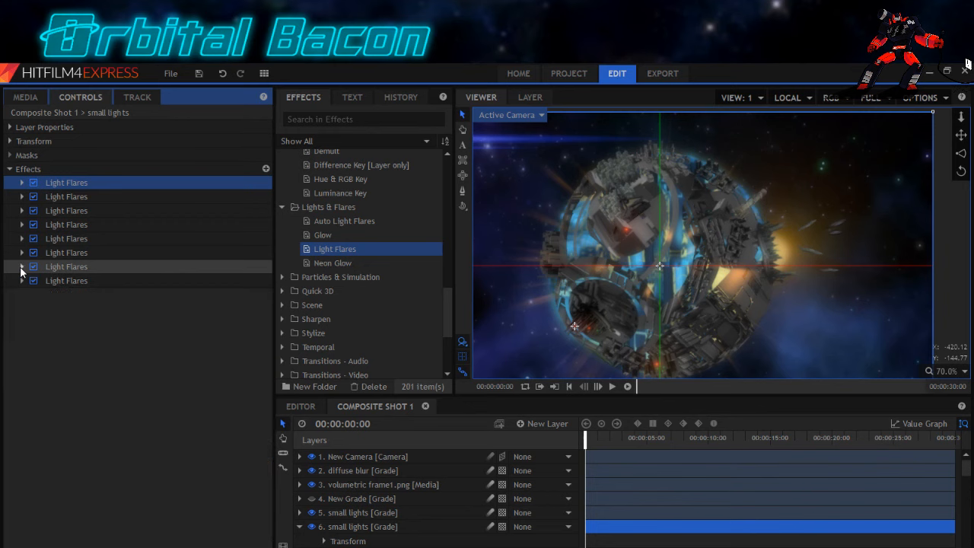
pyautogui.click(45, 282)
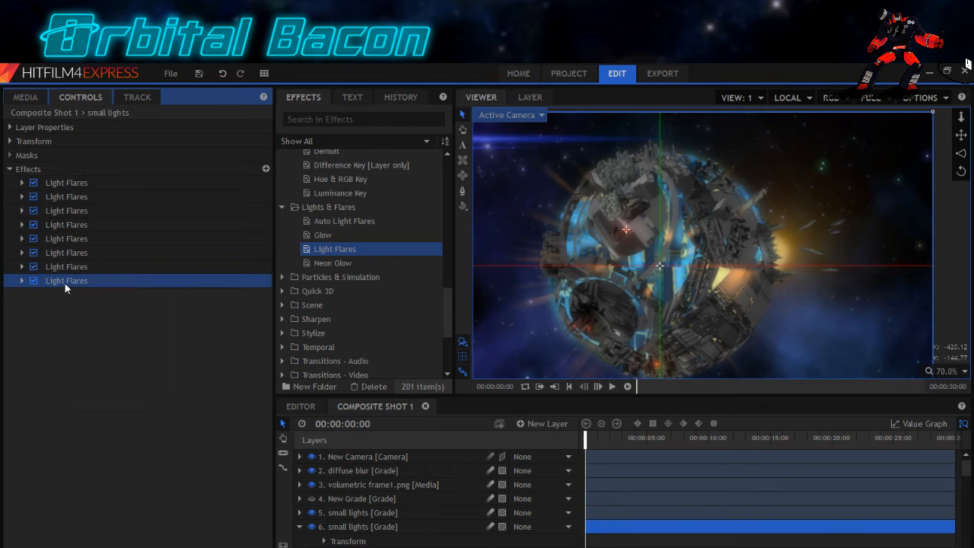
pyautogui.rightClick(64, 283)
pyautogui.click(82, 340)
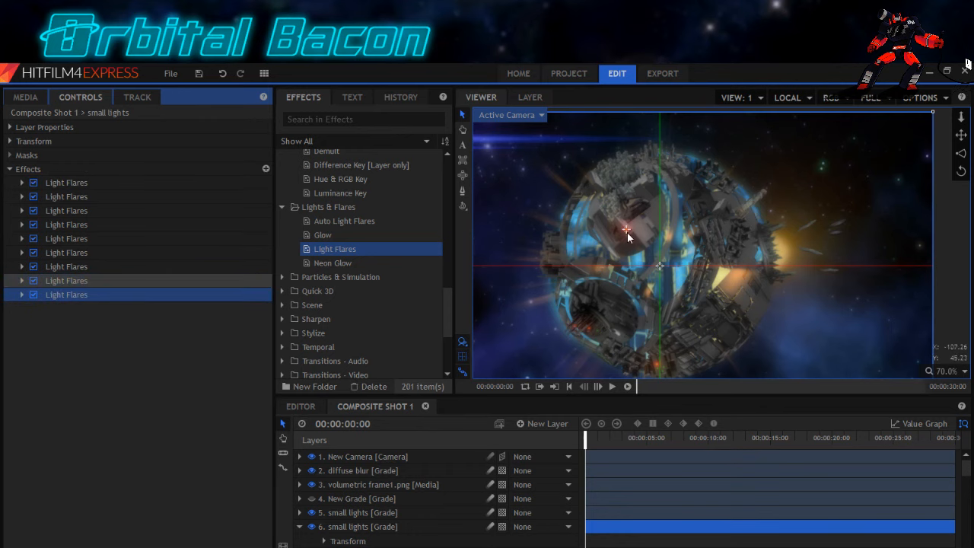
pyautogui.click(673, 219)
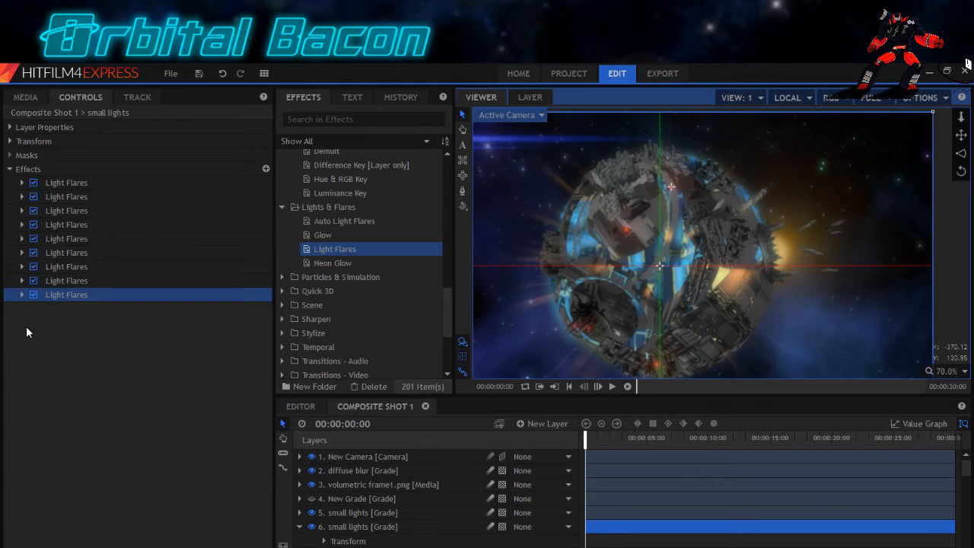
# Set the global and hotspot colors of the ninth Light Flares effect to cyan (0, 255, 255), then deselect the effect.
pyautogui.click(22, 296)
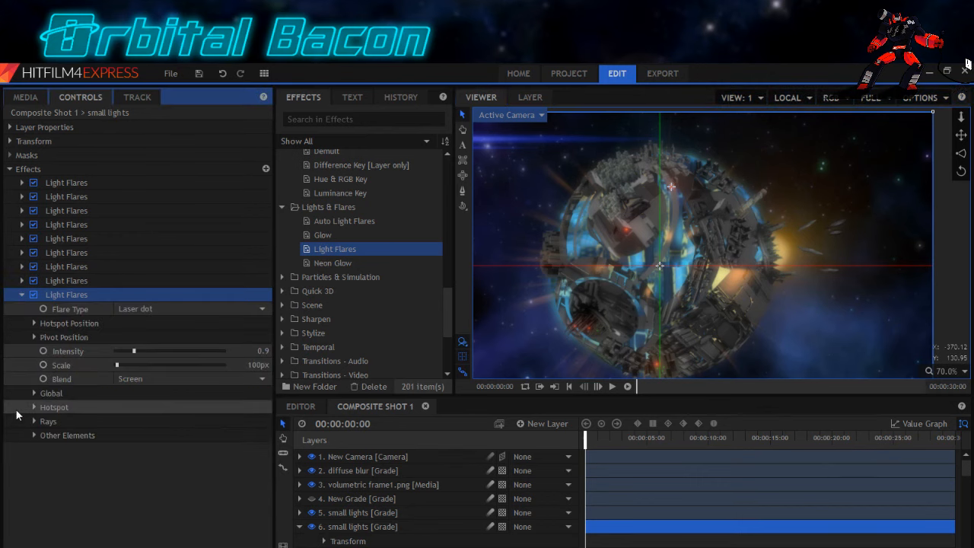
pyautogui.click(32, 393)
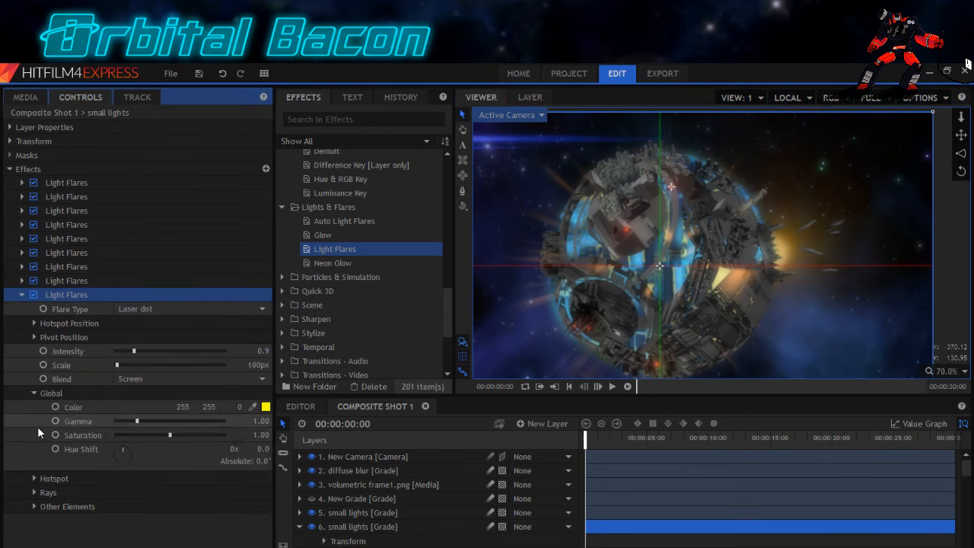
pyautogui.click(33, 478)
pyautogui.click(74, 407)
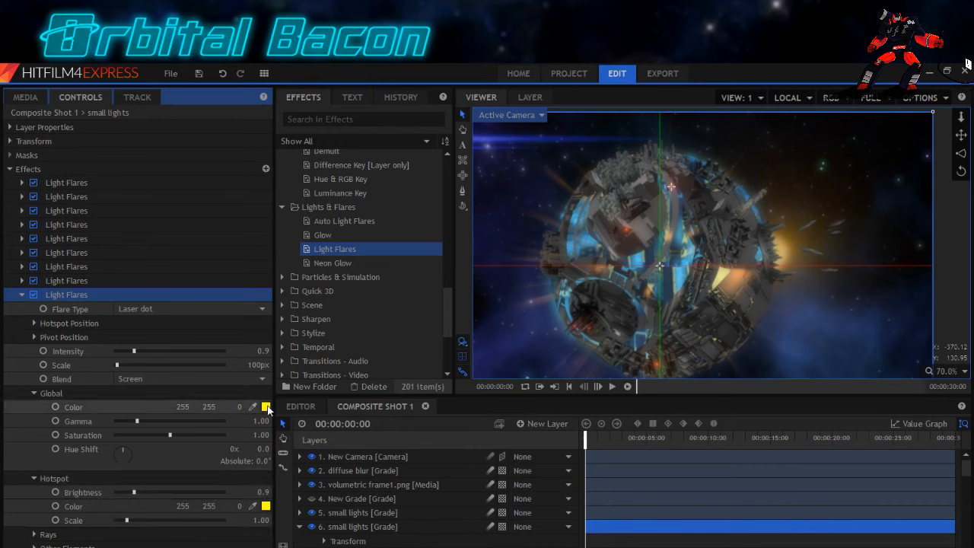
pyautogui.click(446, 261)
pyautogui.click(563, 432)
pyautogui.click(266, 507)
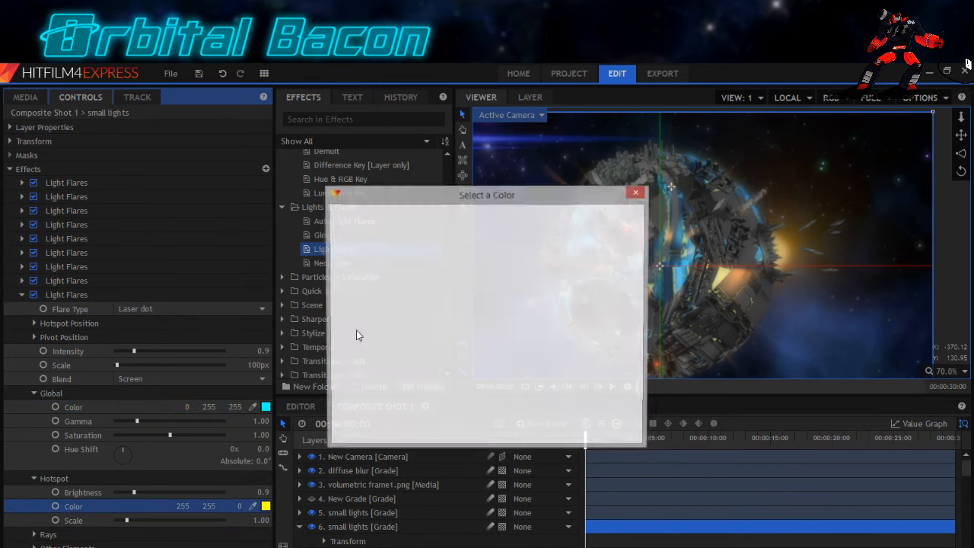
pyautogui.click(445, 259)
pyautogui.click(556, 435)
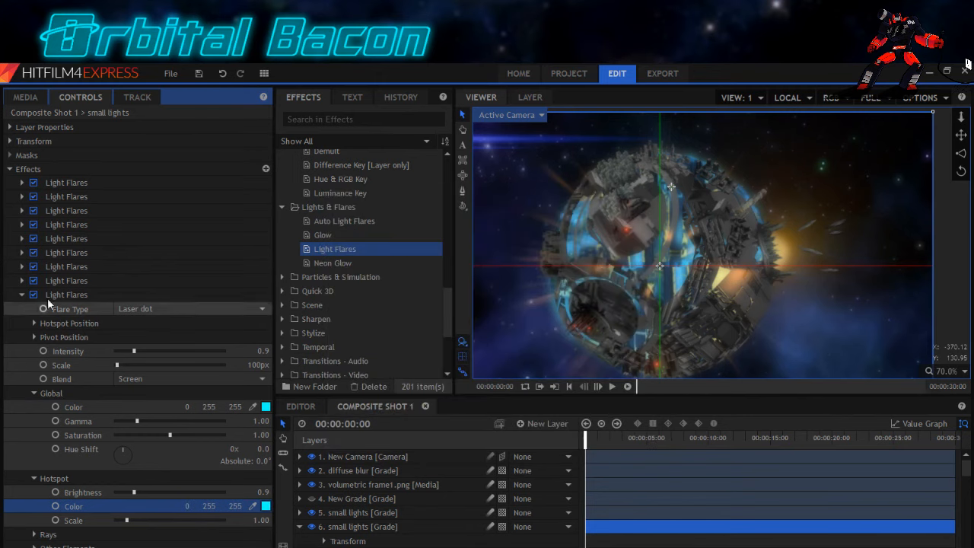
pyautogui.click(48, 124)
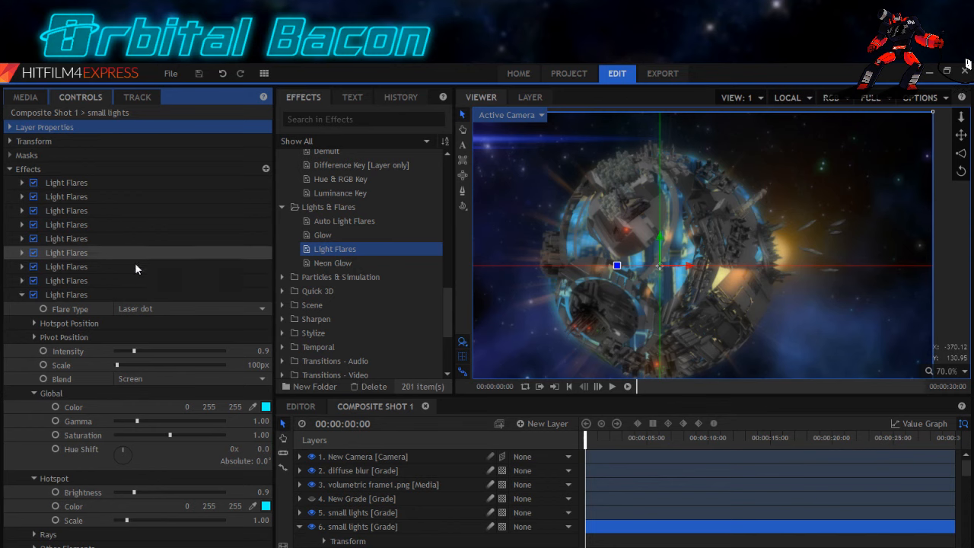
# Duplicate the ninth Light Flares effect and move the cyan copy to the planet's lower-right edge.
pyautogui.click(22, 295)
pyautogui.click(73, 296)
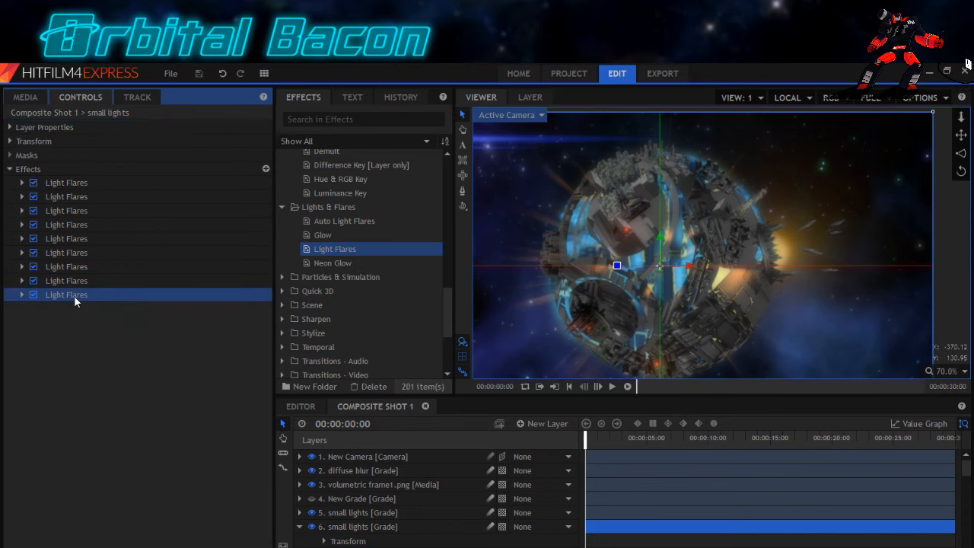
pyautogui.rightClick(74, 295)
pyautogui.click(88, 350)
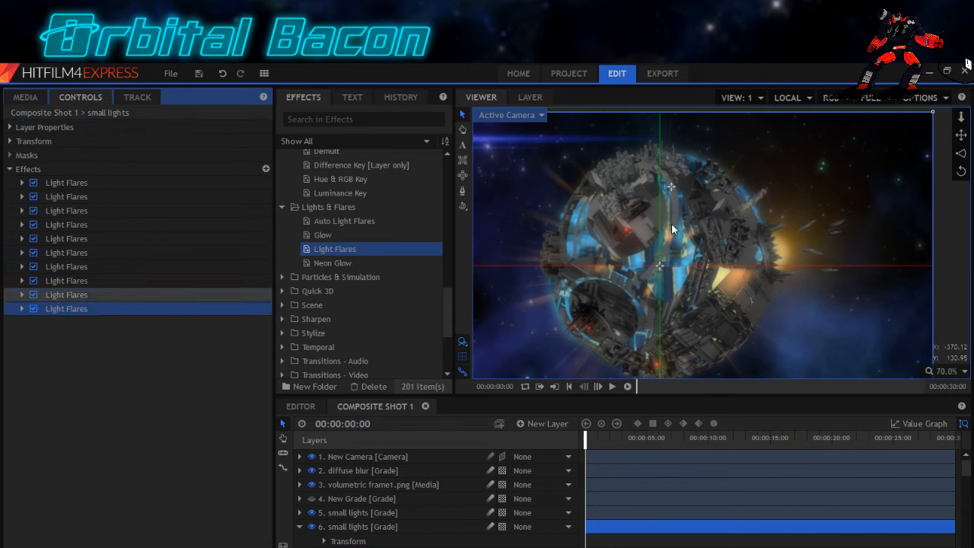
pyautogui.moveTo(672, 189); pyautogui.dragTo(762, 305)
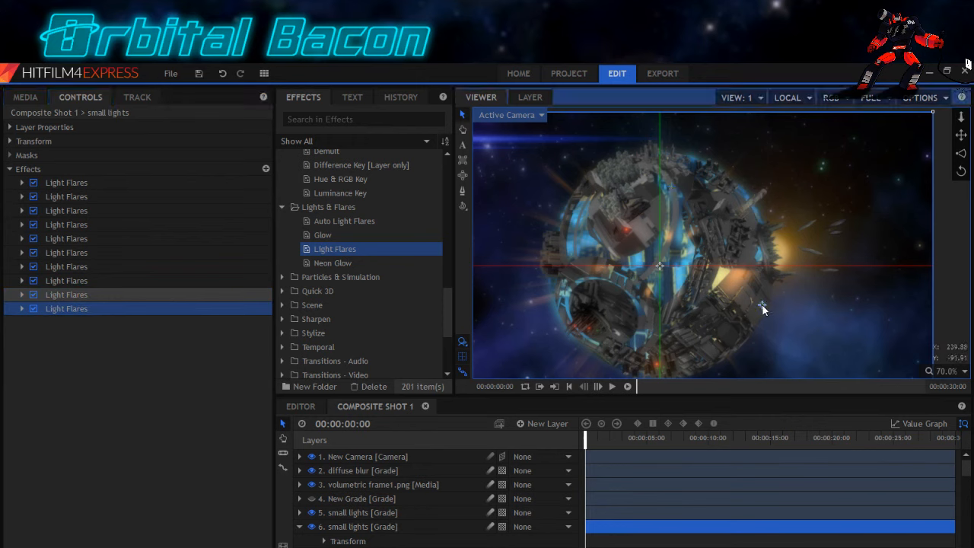
# Duplicate the tenth Light Flares effect and place the copy just below it on the planet's lower-right edge.
pyautogui.click(60, 308)
pyautogui.rightClick(60, 309)
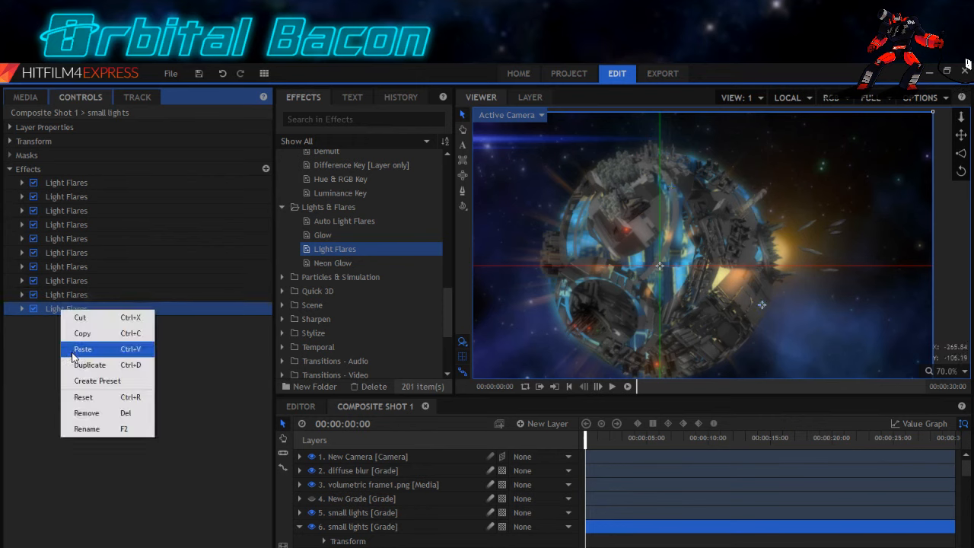
pyautogui.click(77, 363)
pyautogui.moveTo(762, 305); pyautogui.dragTo(759, 314)
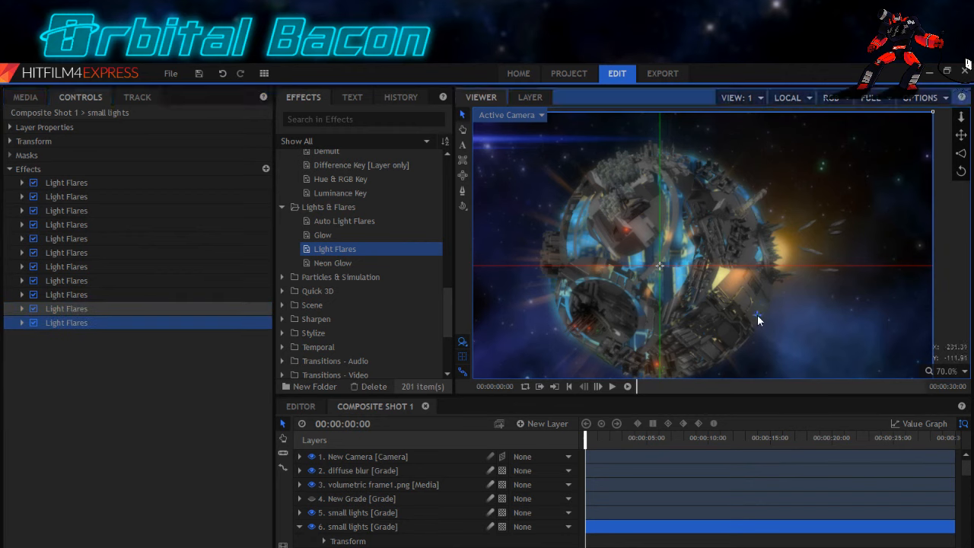
# Duplicate the eleventh Light Flares effect, nudge the copy slightly upward, and deselect it.
pyautogui.rightClick(77, 324)
pyautogui.click(80, 377)
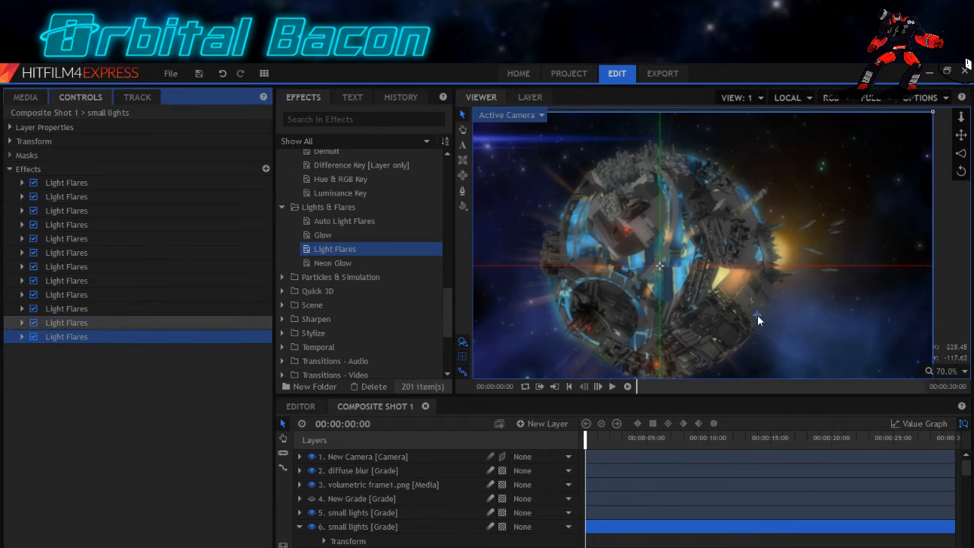
pyautogui.click(758, 312)
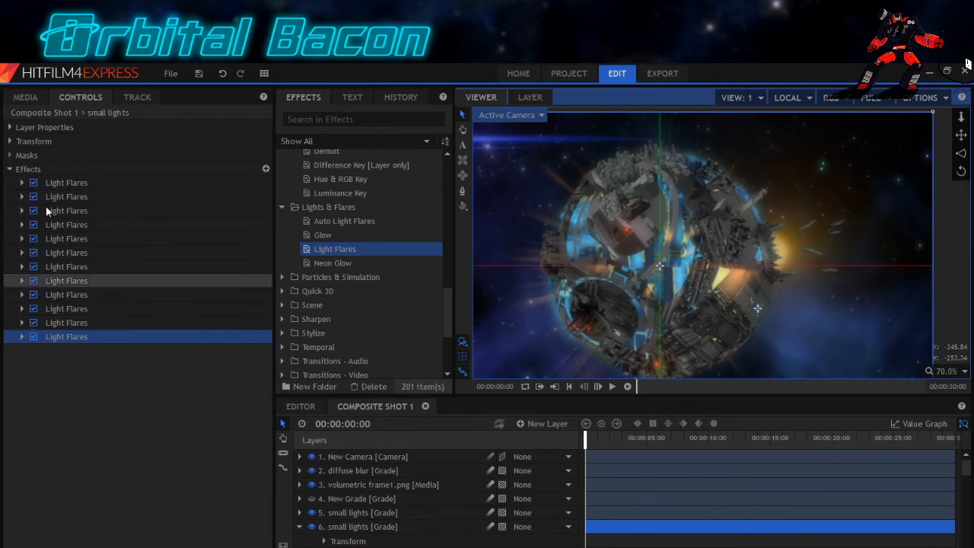
pyautogui.click(220, 72)
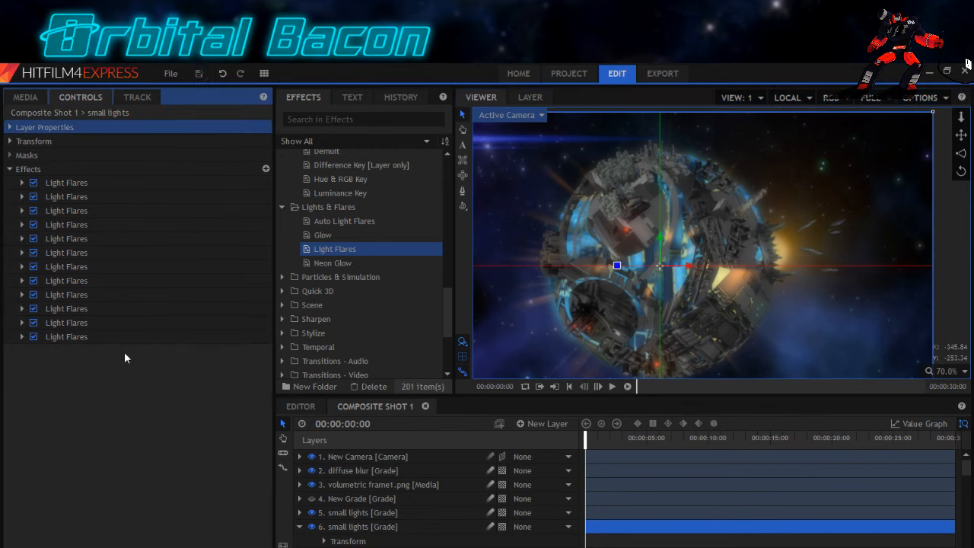
# Duplicate the twelfth Light Flares effect and nudge the copy slightly to the right within the cyan cluster.
pyautogui.click(55, 339)
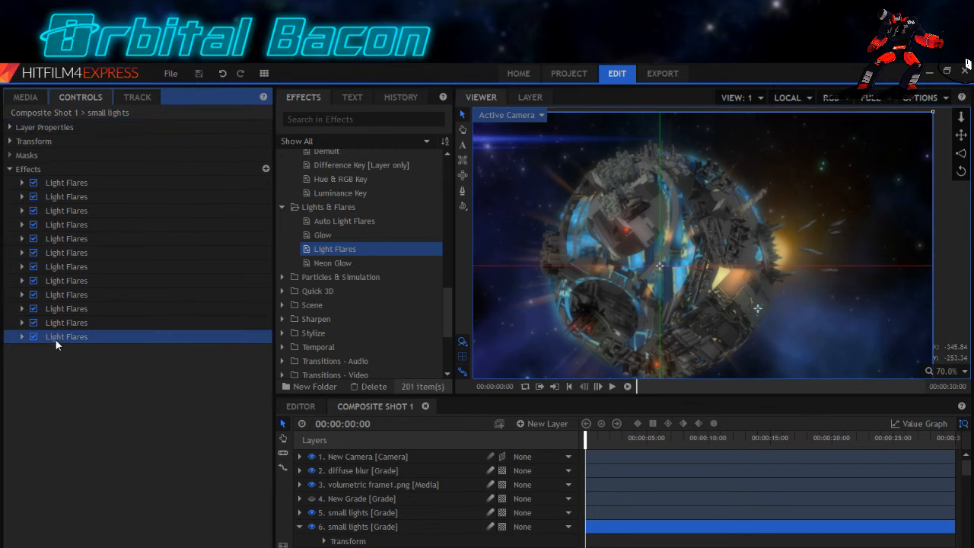
pyautogui.rightClick(56, 339)
pyautogui.click(85, 395)
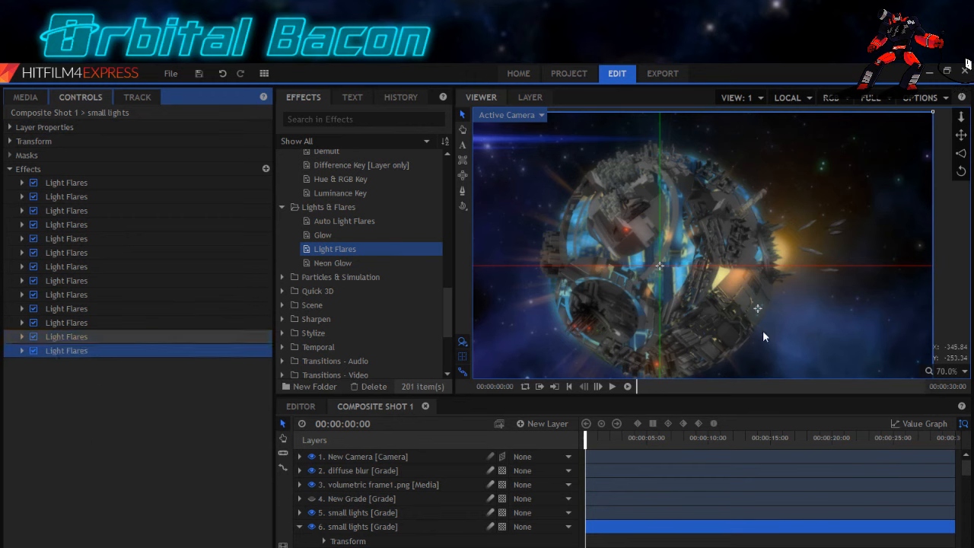
pyautogui.click(762, 310)
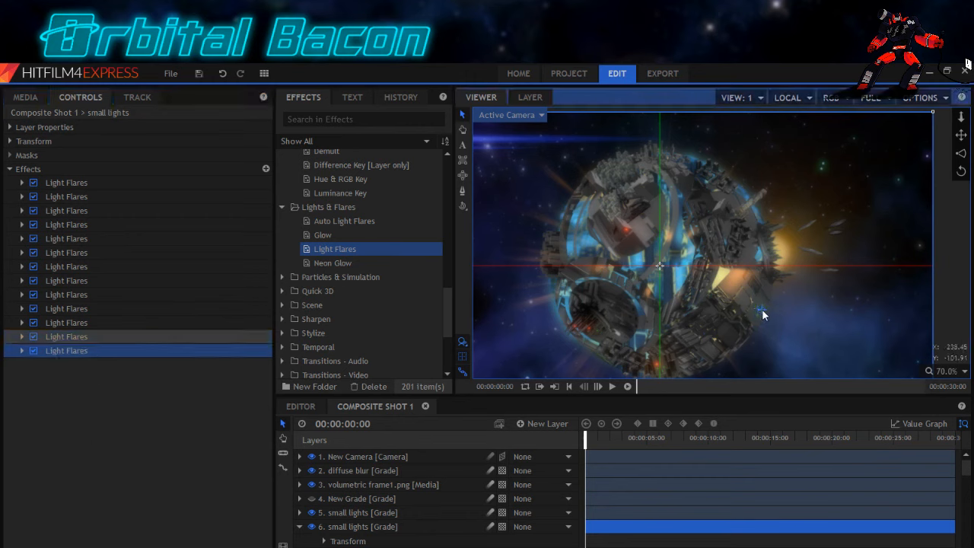
# Duplicate the thirteenth Light Flares effect and place the copy slightly above the cyan cluster on the planet's edge.
pyautogui.rightClick(75, 352)
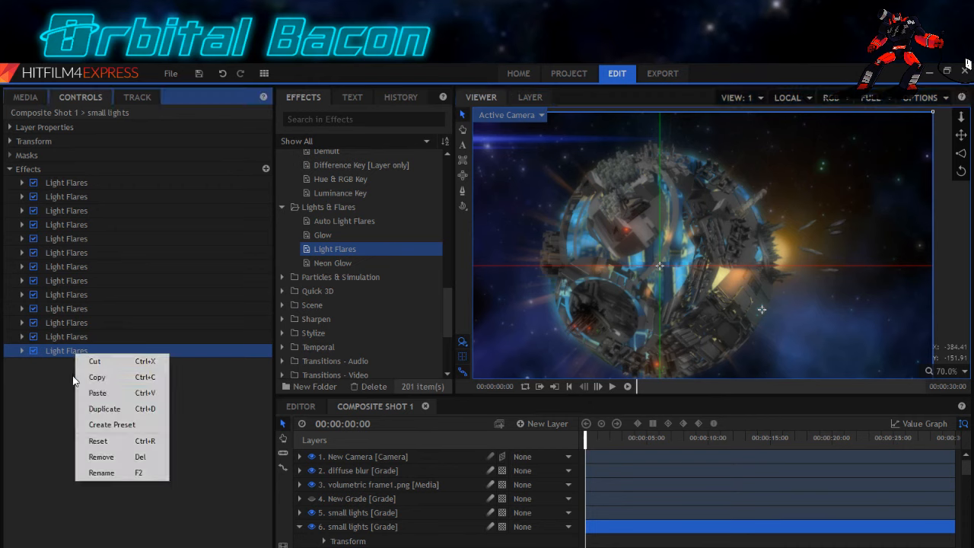
pyautogui.click(85, 409)
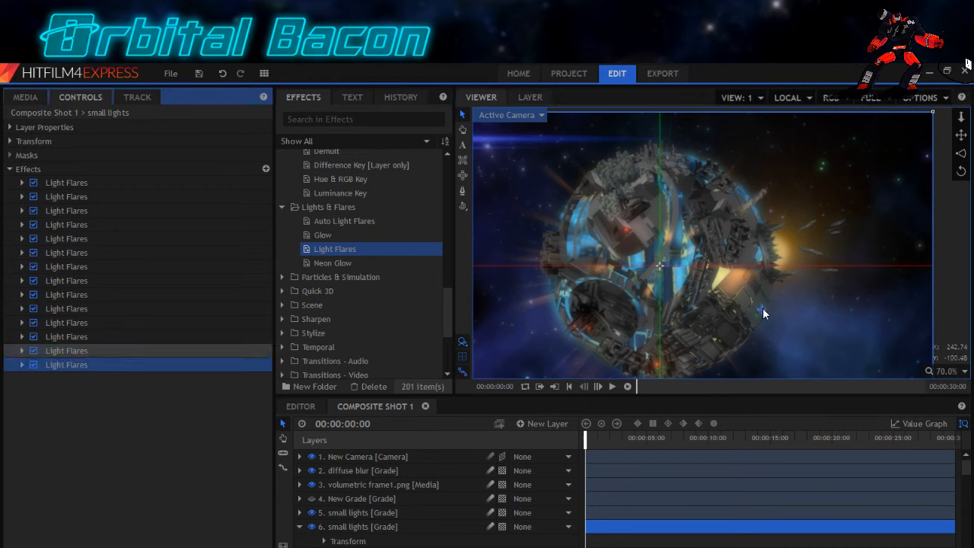
pyautogui.moveTo(762, 308); pyautogui.dragTo(760, 301)
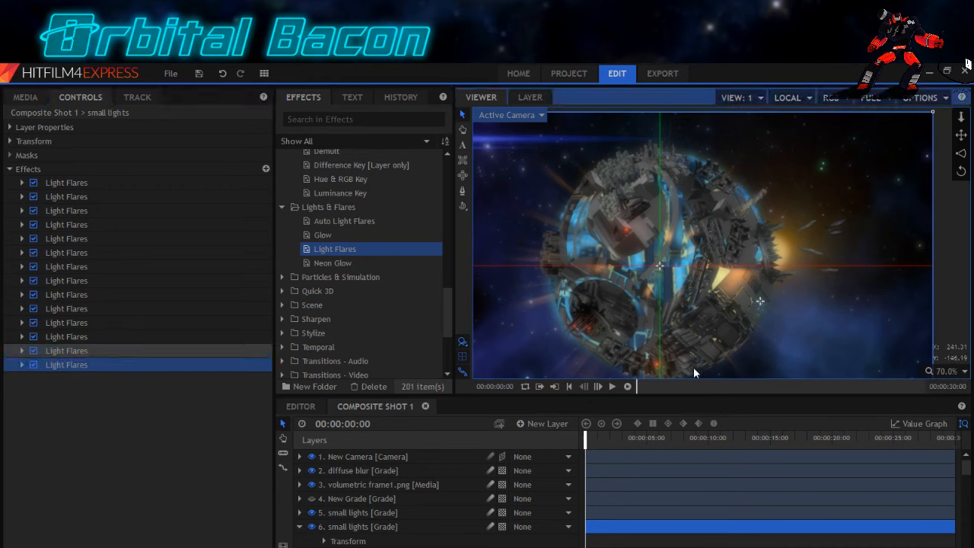
# Deselect the last flare and examine the small lights across the whole planet composite.
pyautogui.click(47, 126)
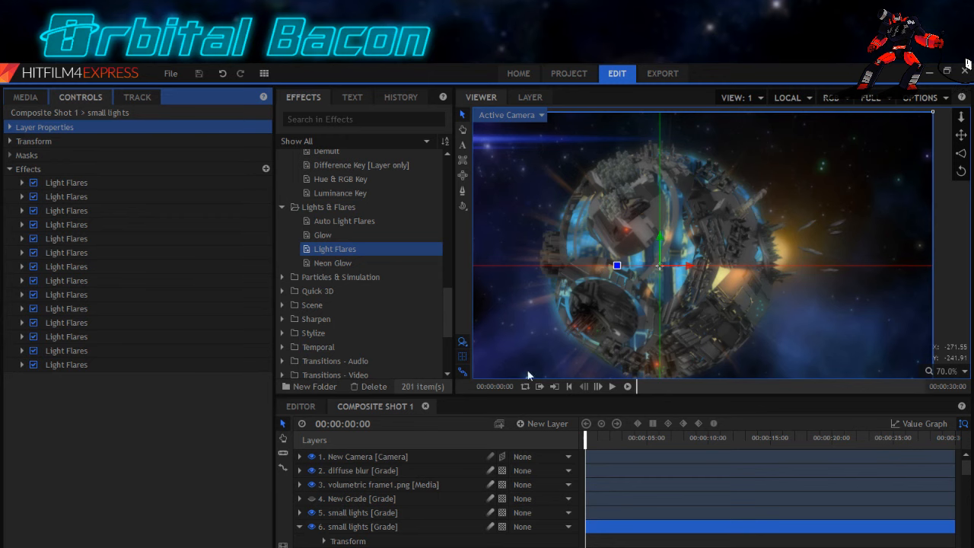
pyautogui.scroll(-1, 645, 313)
pyautogui.moveTo(612, 310); pyautogui.dragTo(666, 284)
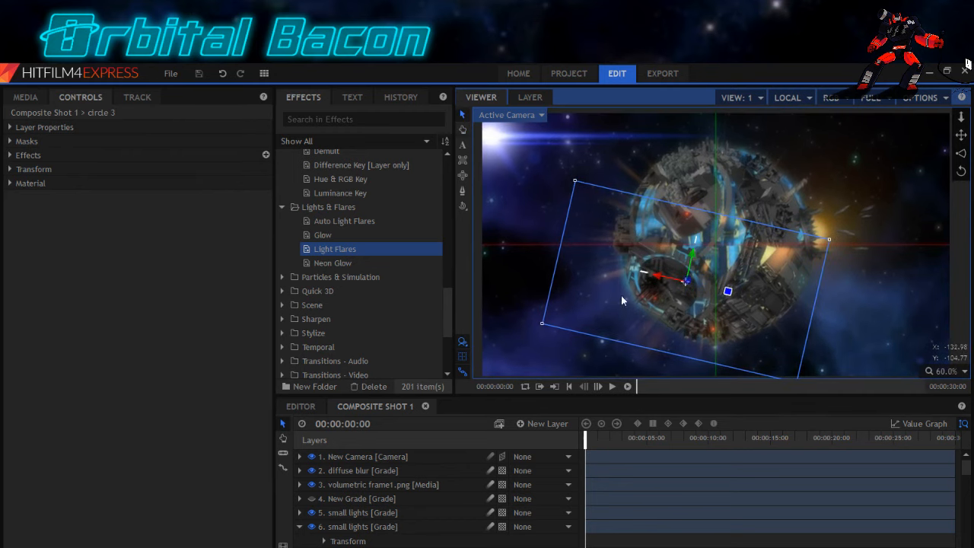
# Collapse the lower small lights grade layer and select the New Camera layer.
pyautogui.click(300, 527)
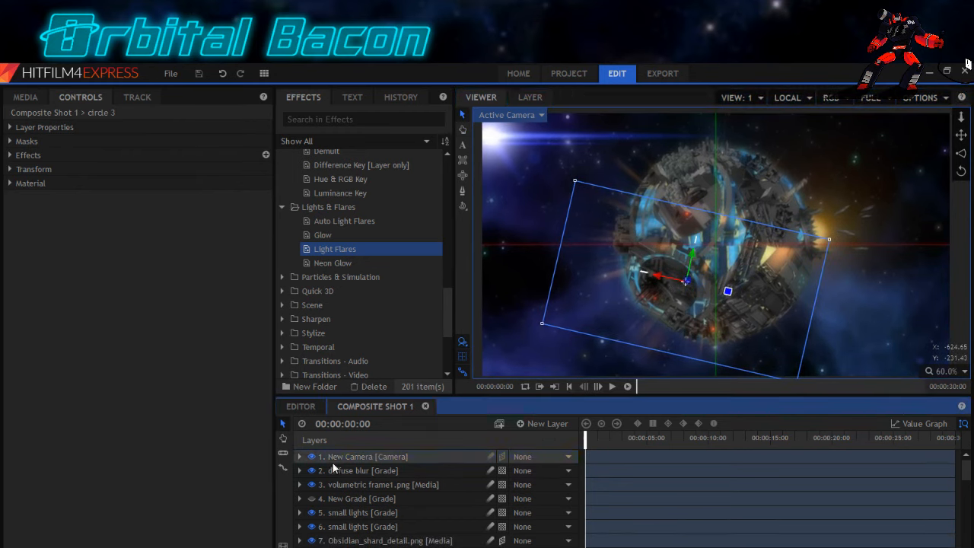
pyautogui.click(334, 456)
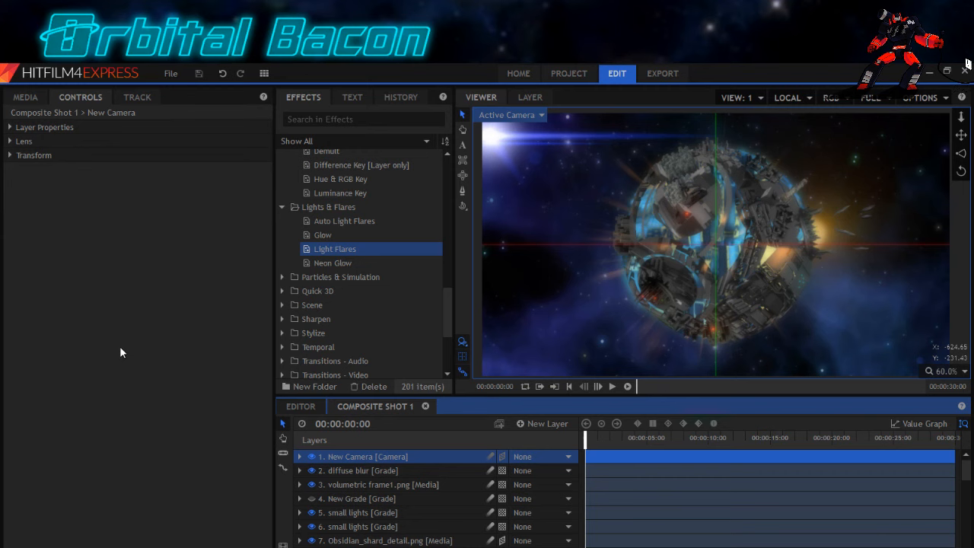
# Examine the planet composite up close and as a whole, and look through the layer stack of Composite Shot 1.
pyautogui.scroll(1, 725, 205)
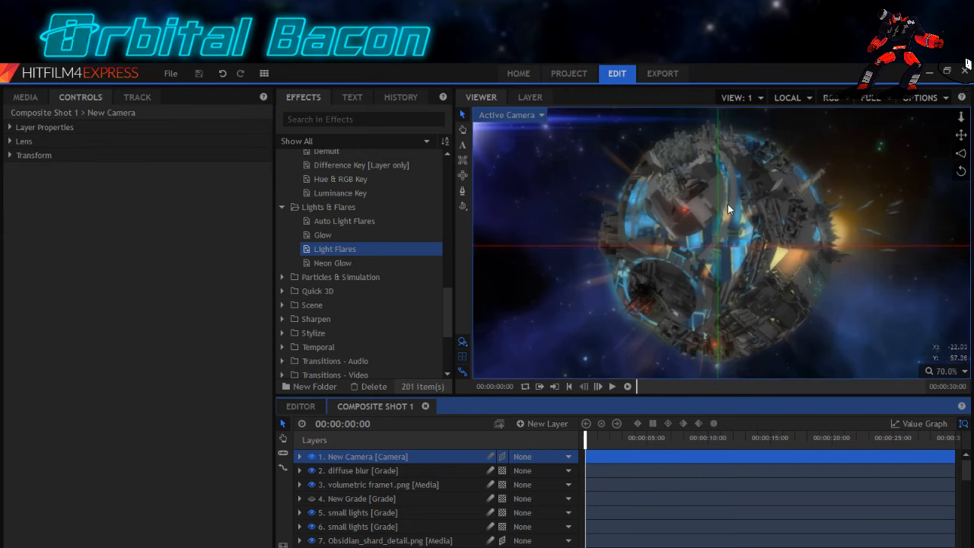
pyautogui.scroll(4, 727, 204)
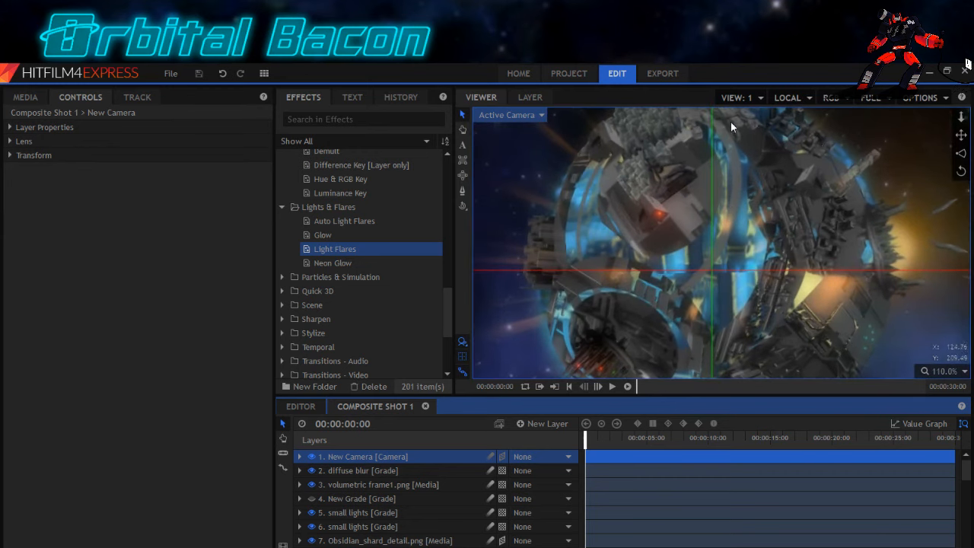
pyautogui.scroll(-4, 634, 245)
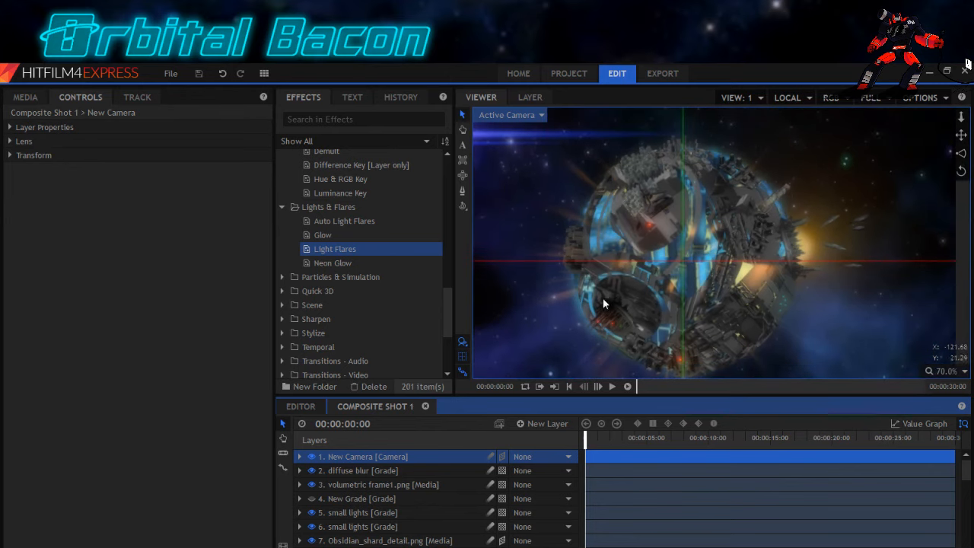
pyautogui.scroll(-1, 602, 291)
pyautogui.click(601, 277)
pyautogui.moveTo(601, 277); pyautogui.dragTo(627, 274)
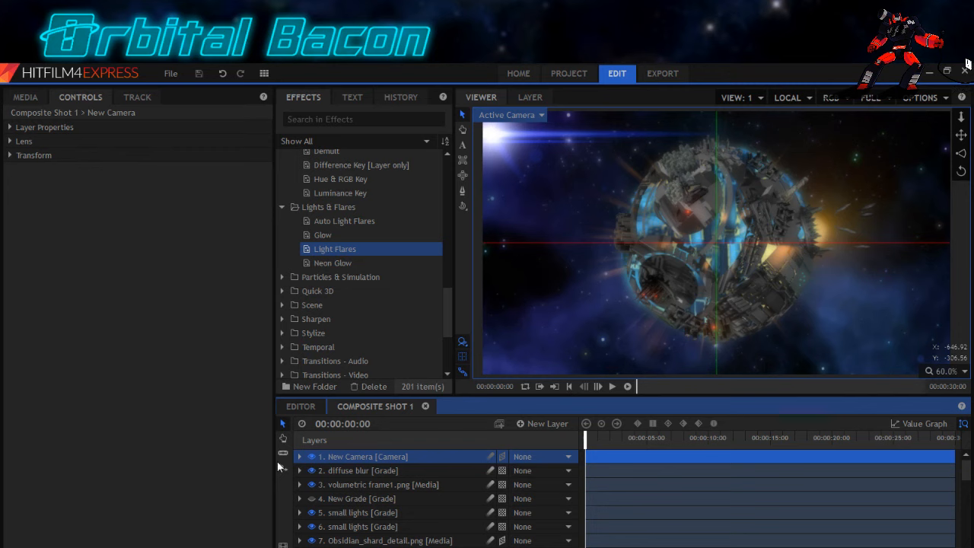
pyautogui.scroll(-8, 374, 479)
pyautogui.scroll(-5, 374, 485)
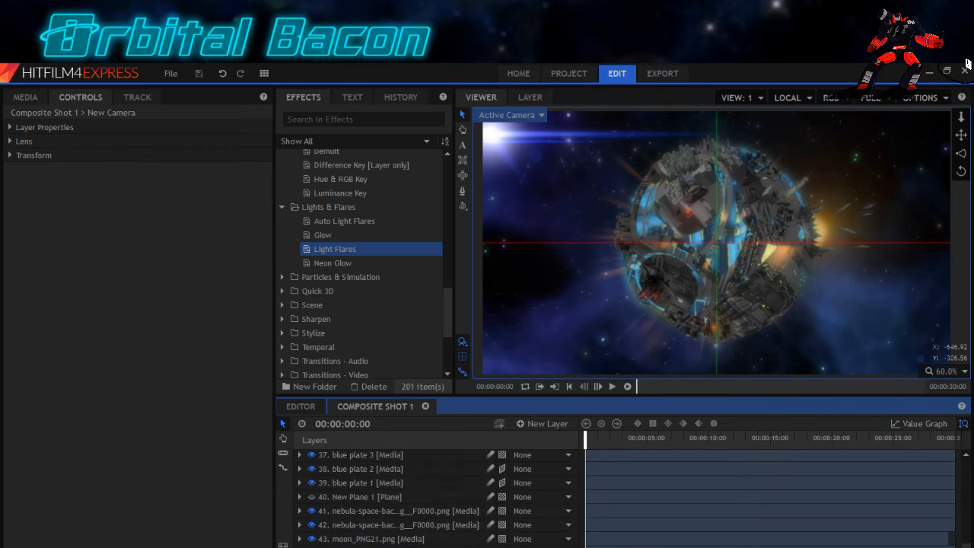
pyautogui.scroll(9, 374, 542)
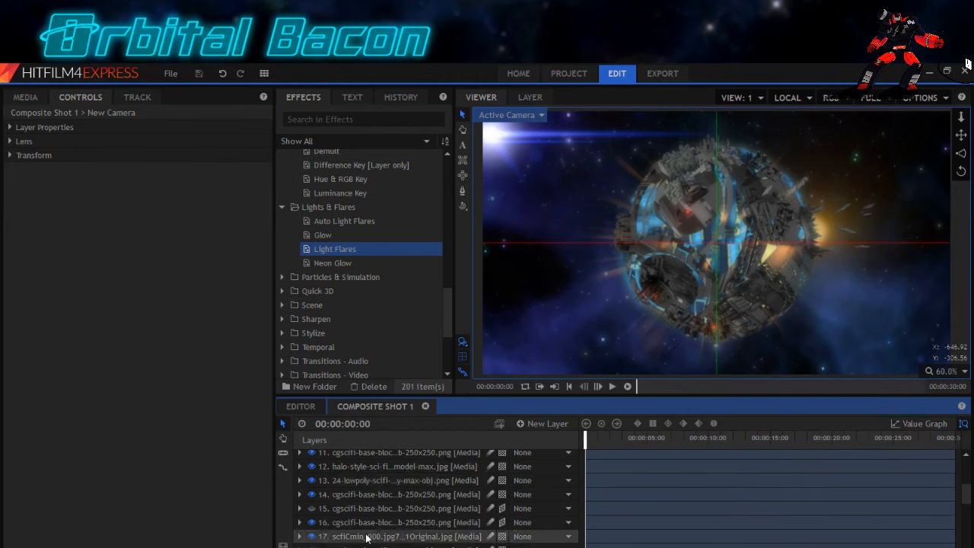
pyautogui.scroll(4, 370, 513)
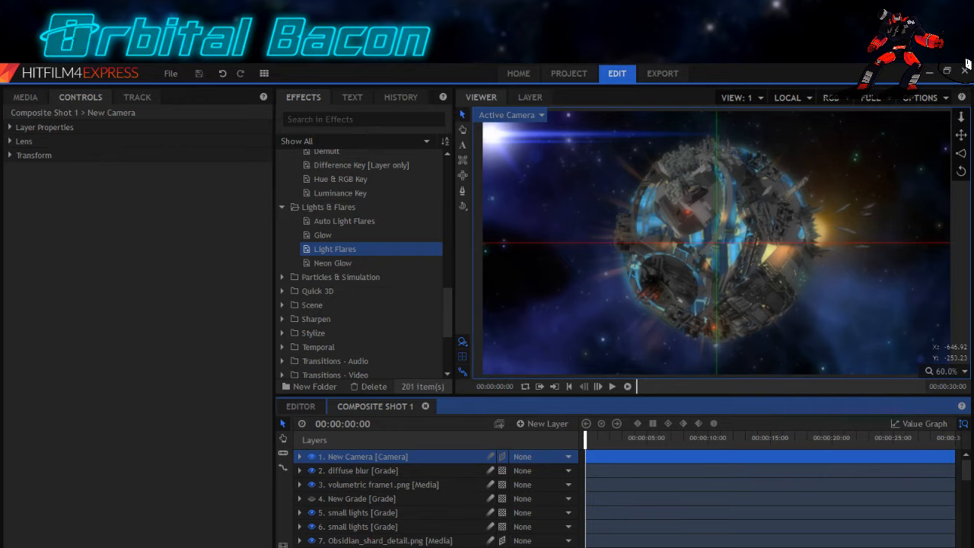
# Switch to the OBS Studio window with the live stream controls.
pyautogui.hotkey('alt', 'Tab')
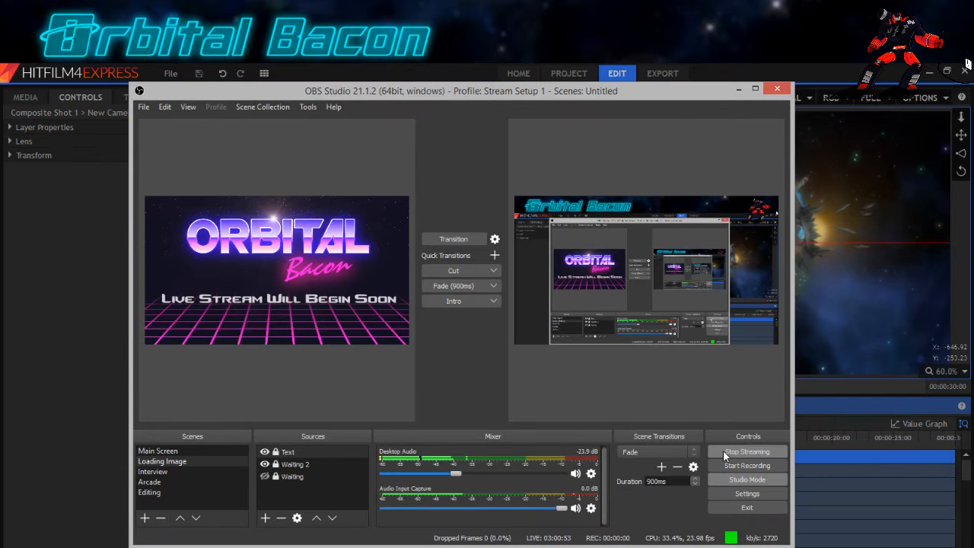